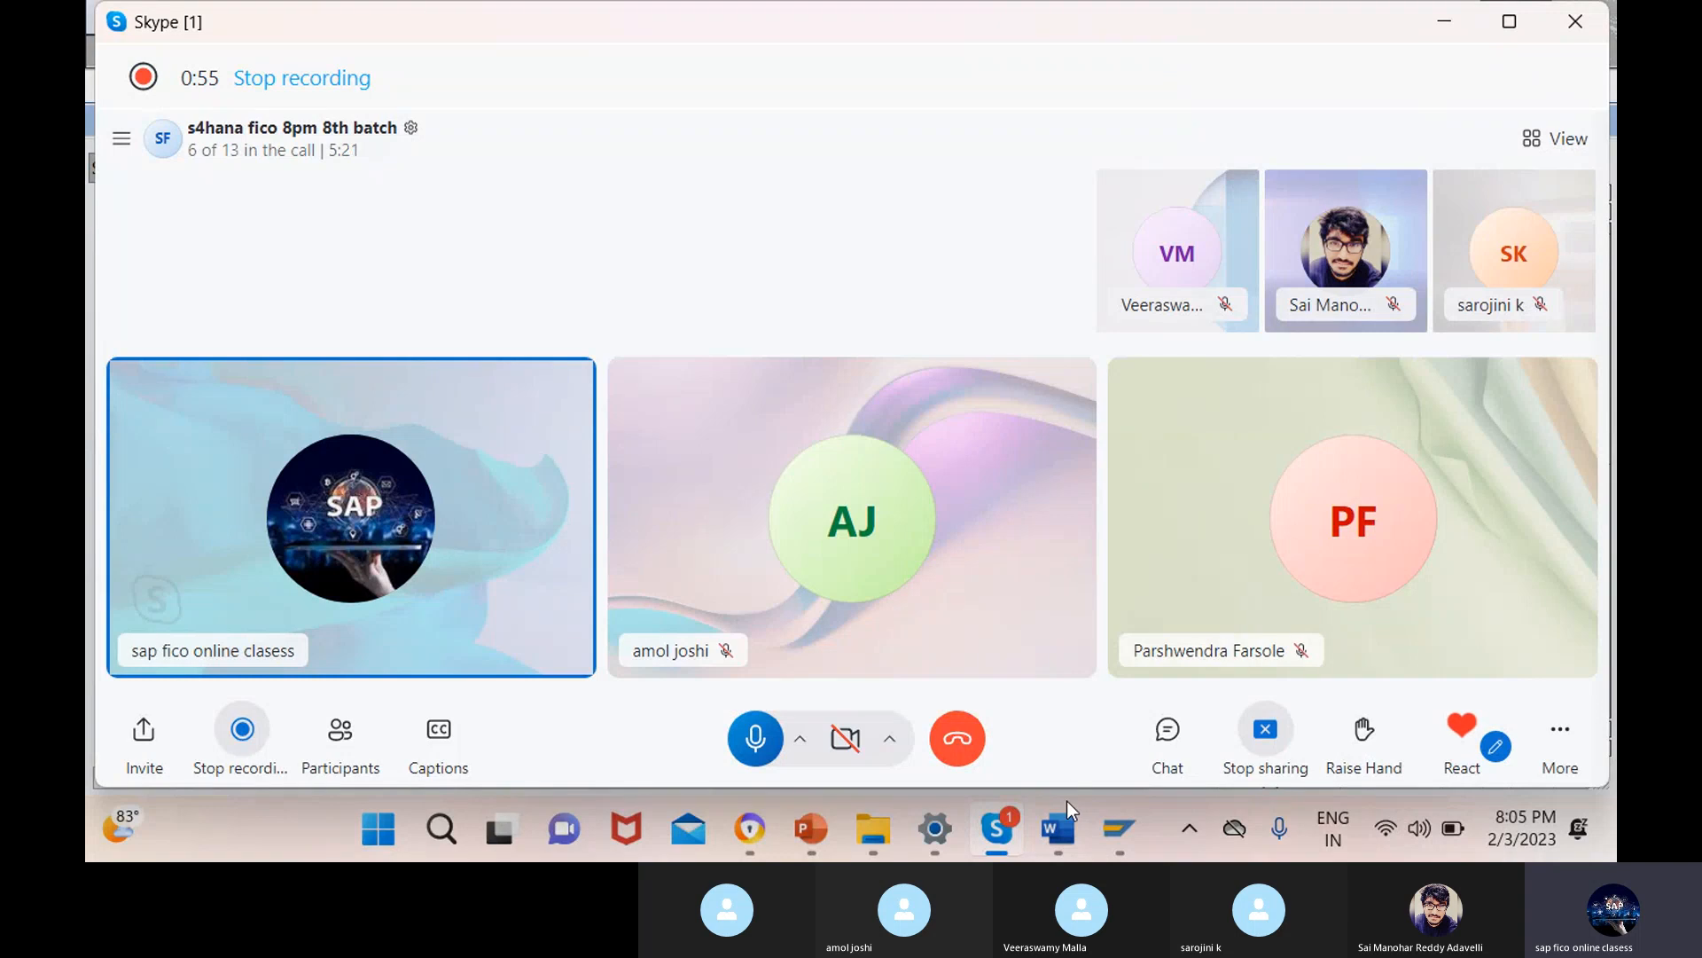
- Switch to the SAP Display IMG window, run transaction /nspro and open the SAP Reference IMG
mouse_move(1115, 832)
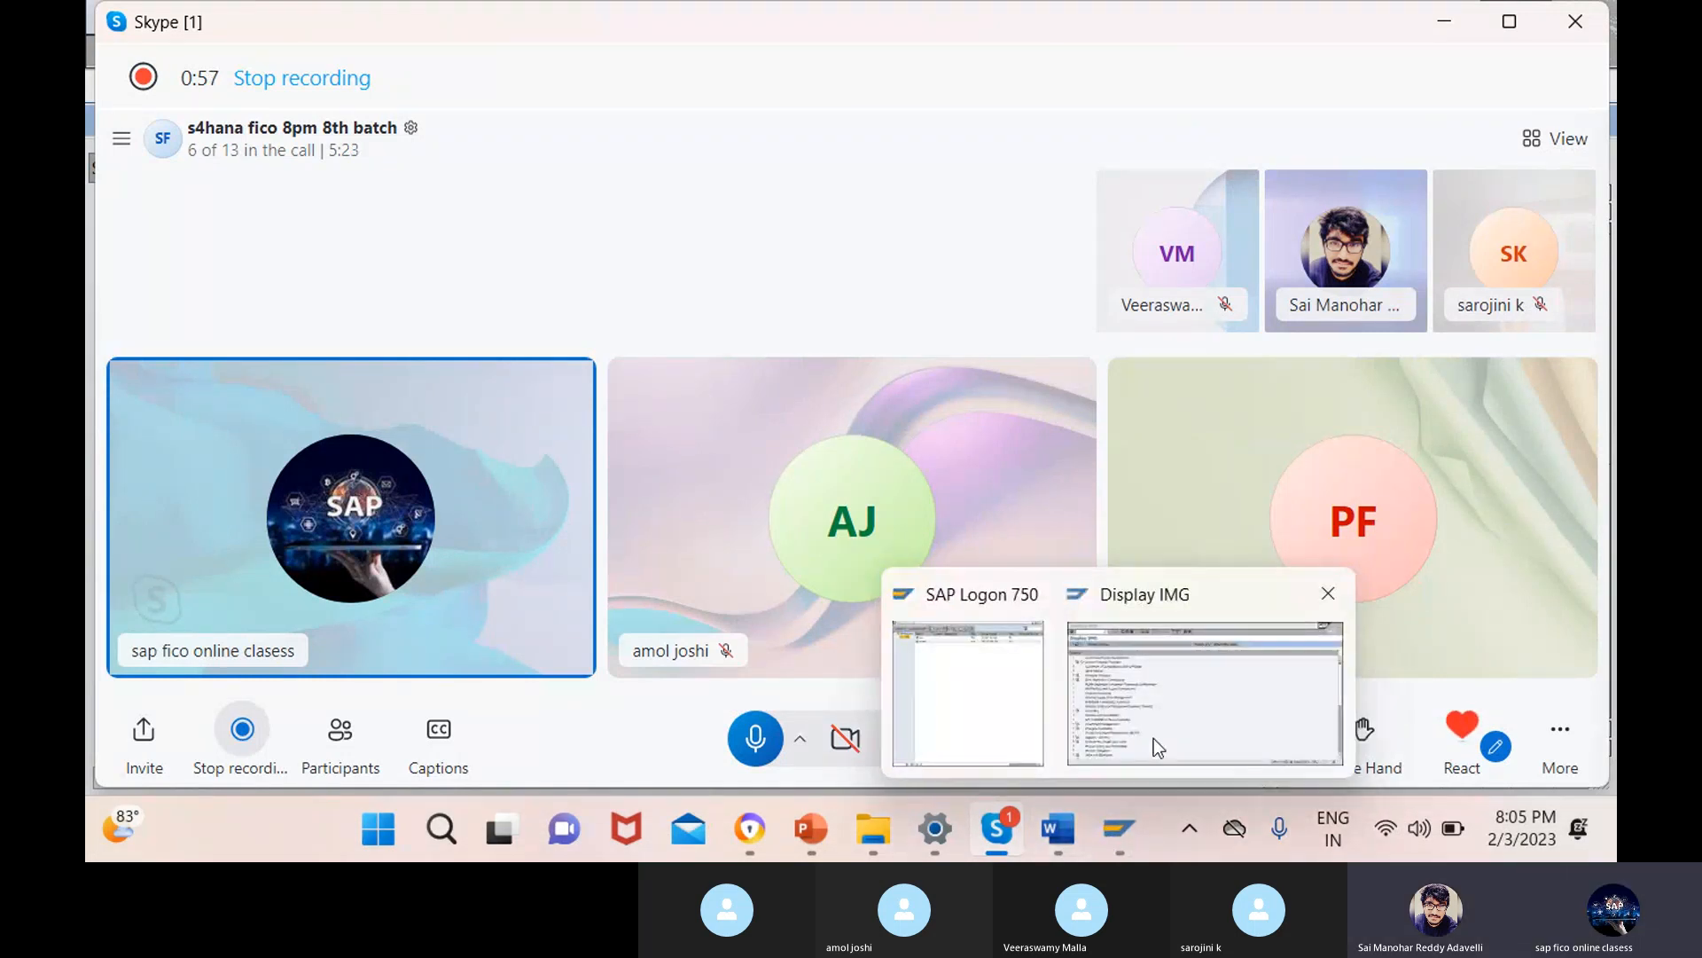
click(1153, 738)
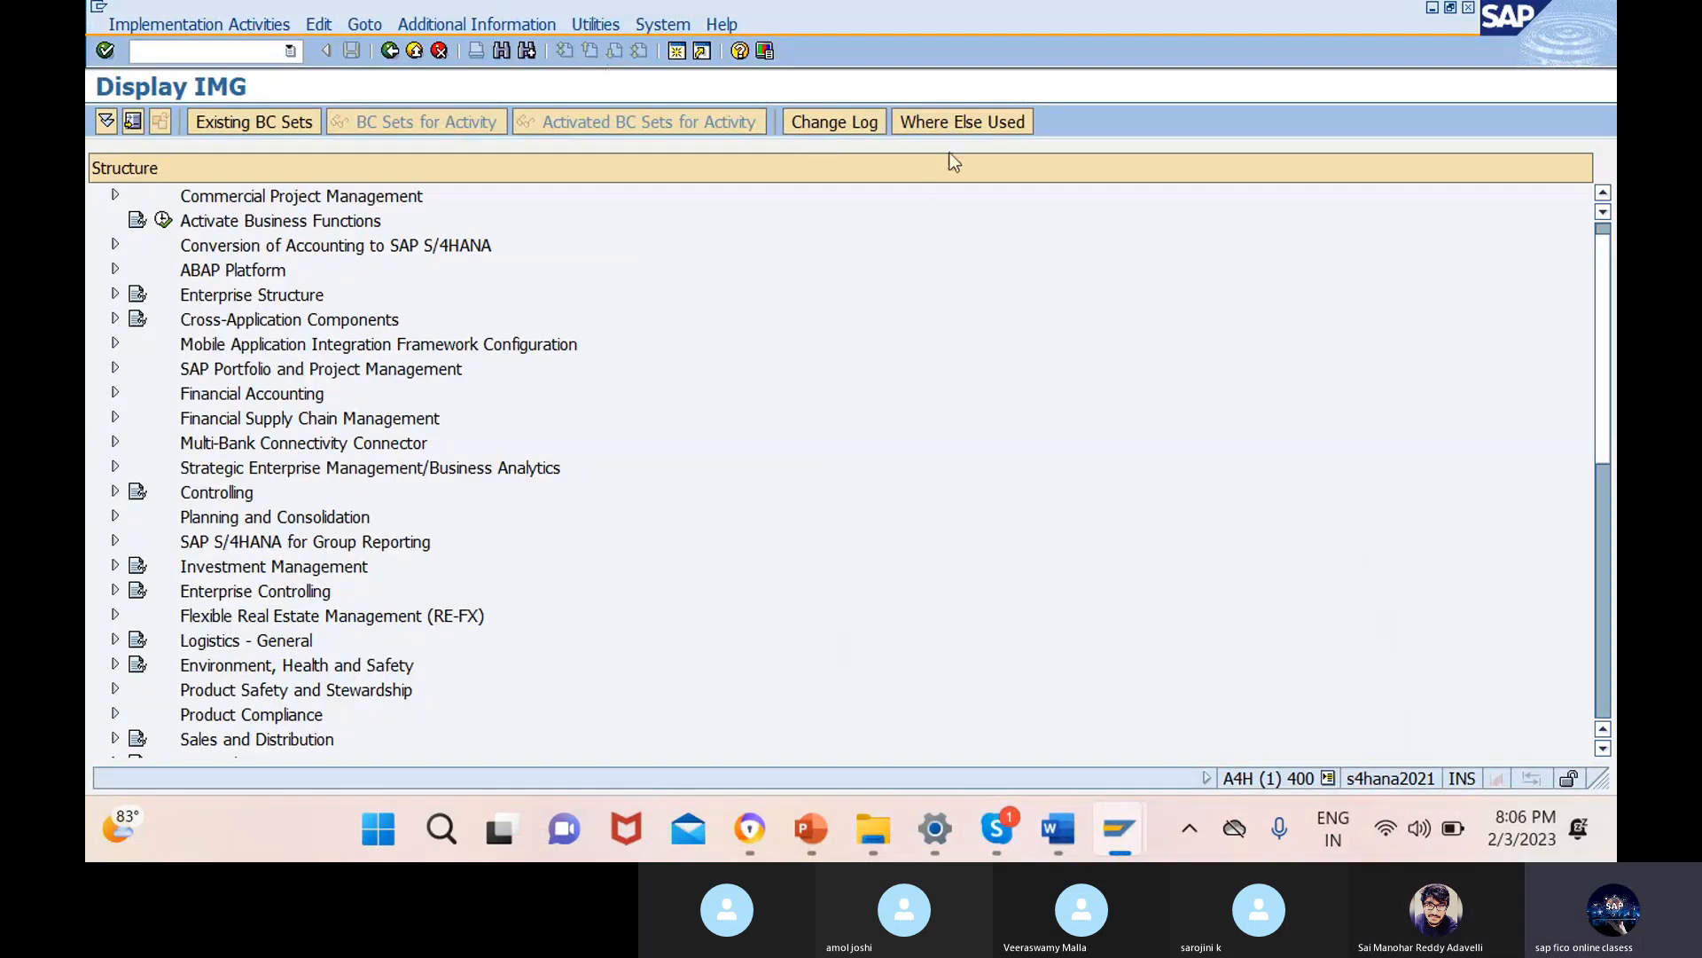
click(1170, 73)
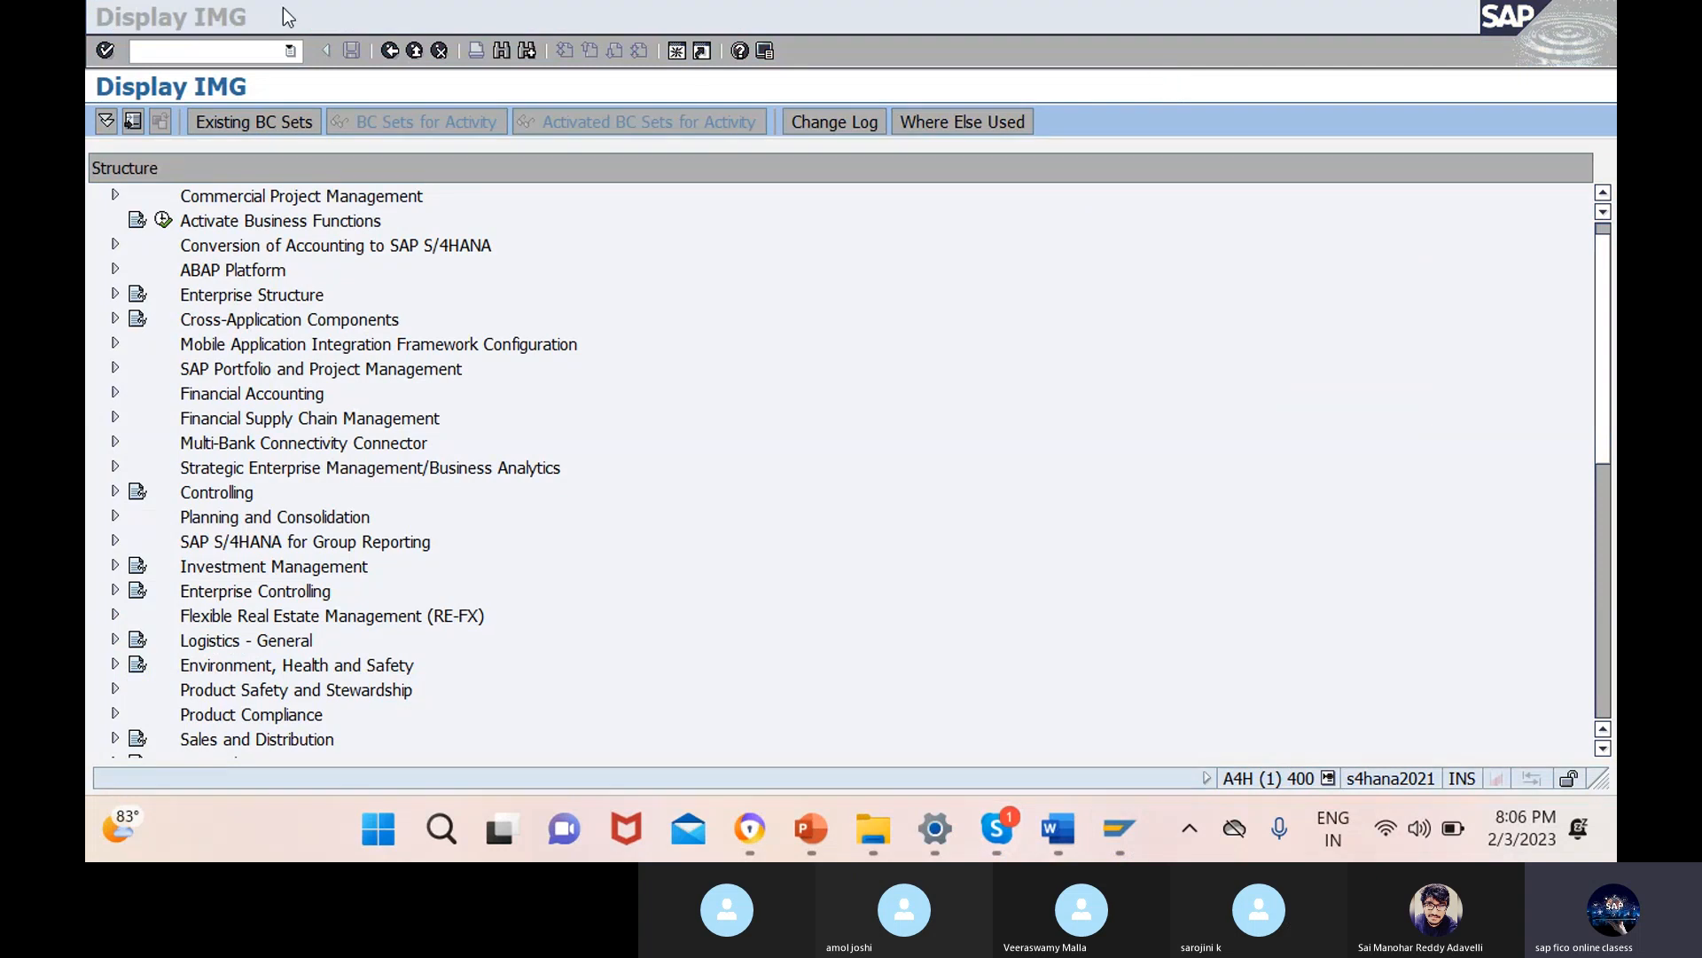
click(181, 51)
text(/nspro)
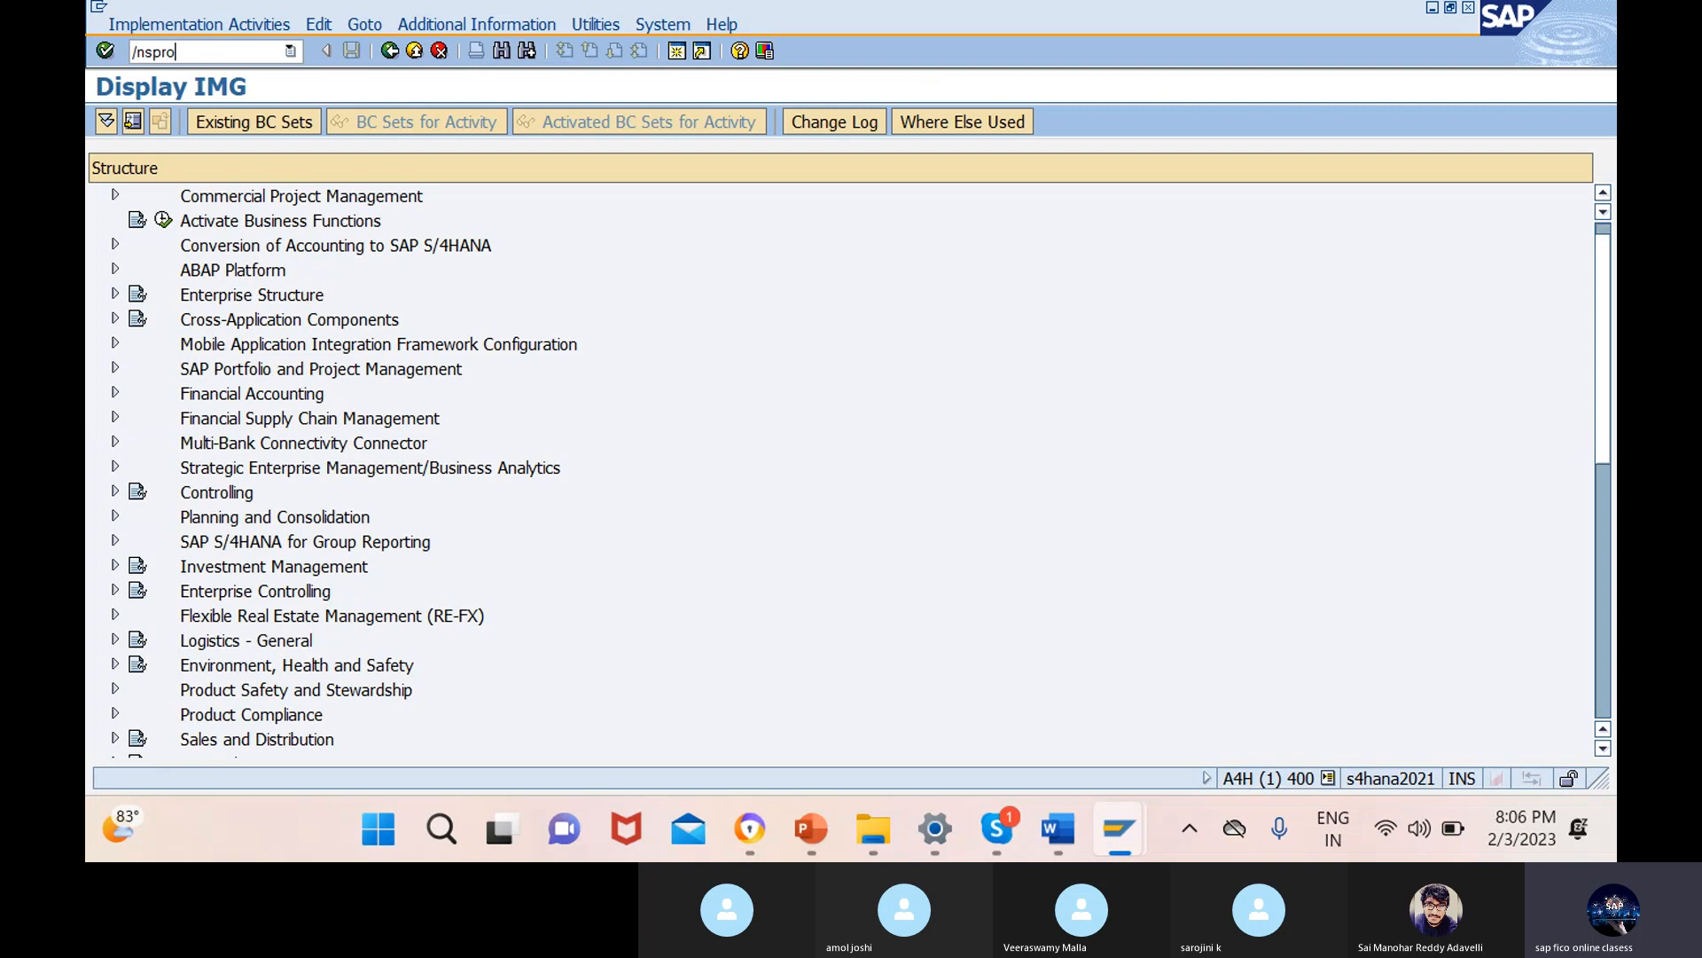
key(Return)
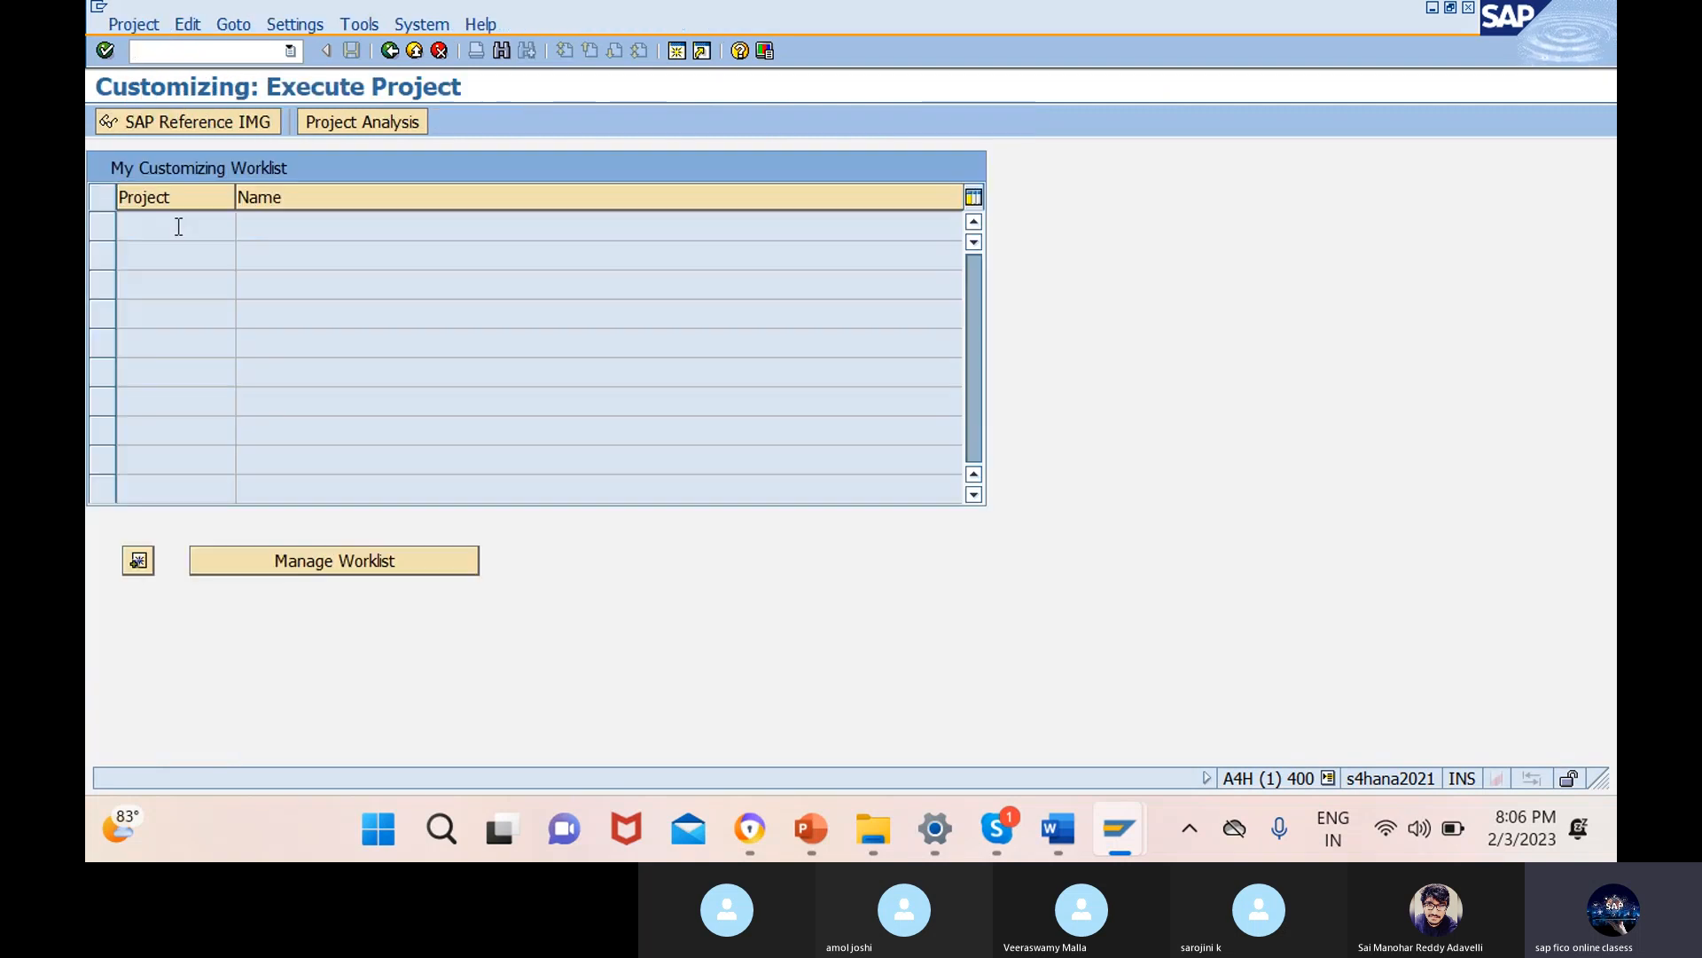
click(194, 124)
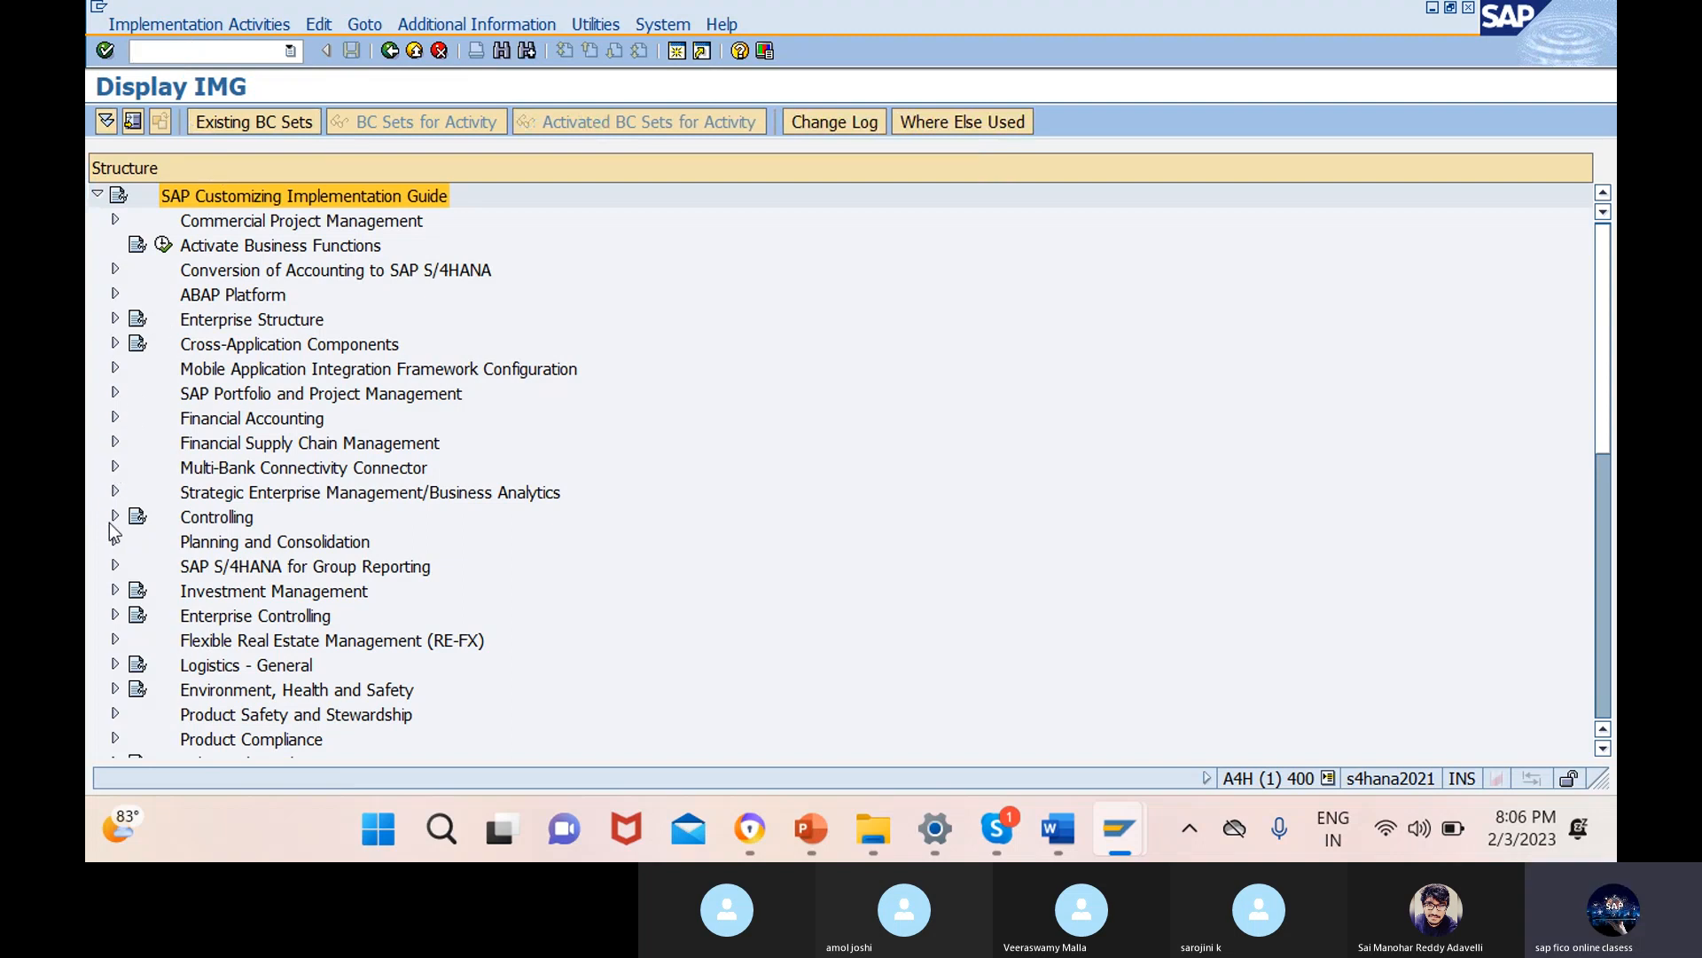
- Open Define Settings for Ledgers and Currency Types under Financial Accounting Global Settings, Ledgers, Ledger, and dismiss the consistency check messages
click(121, 418)
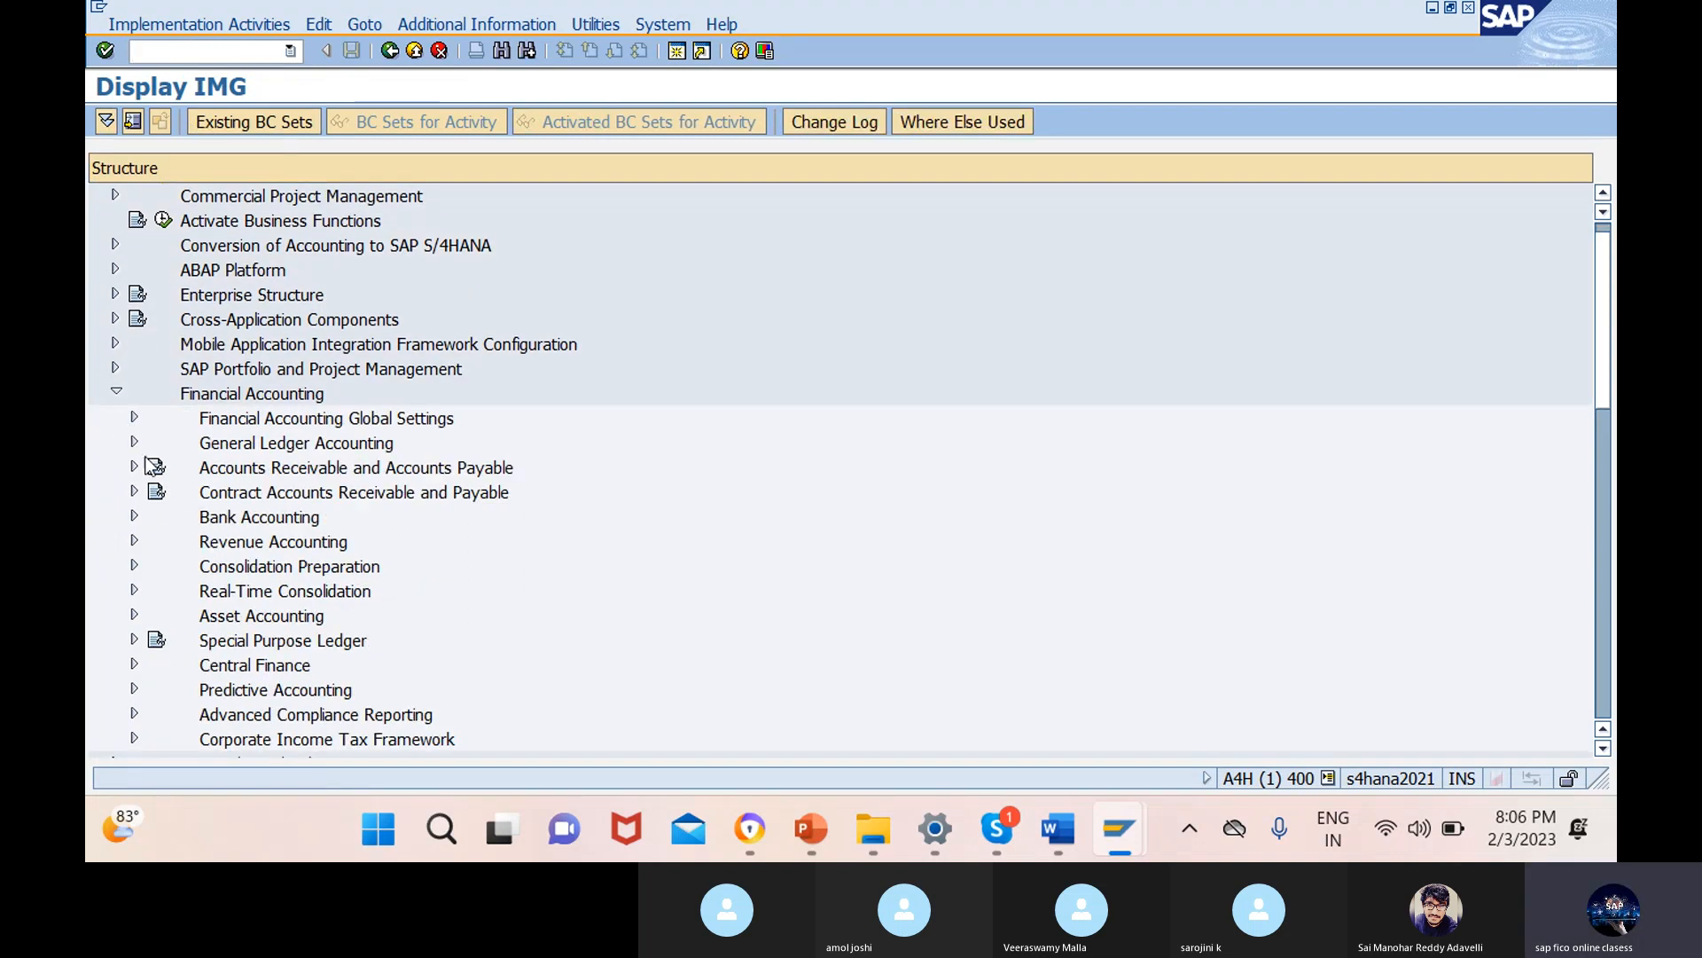
click(137, 418)
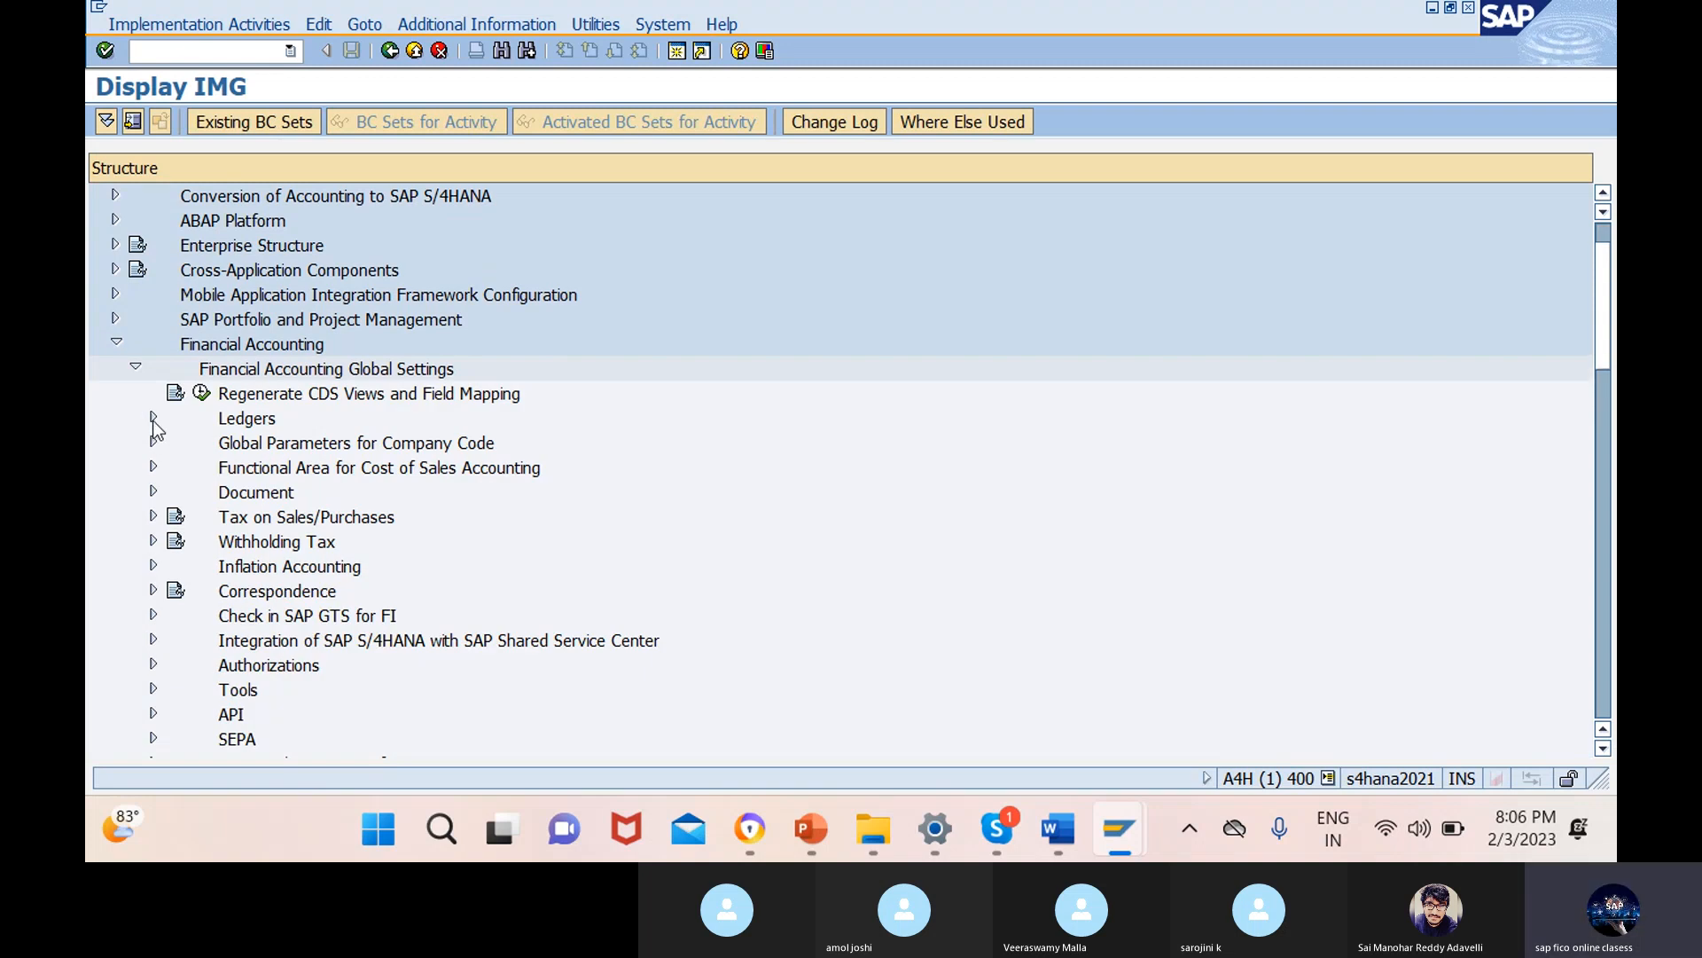
click(152, 417)
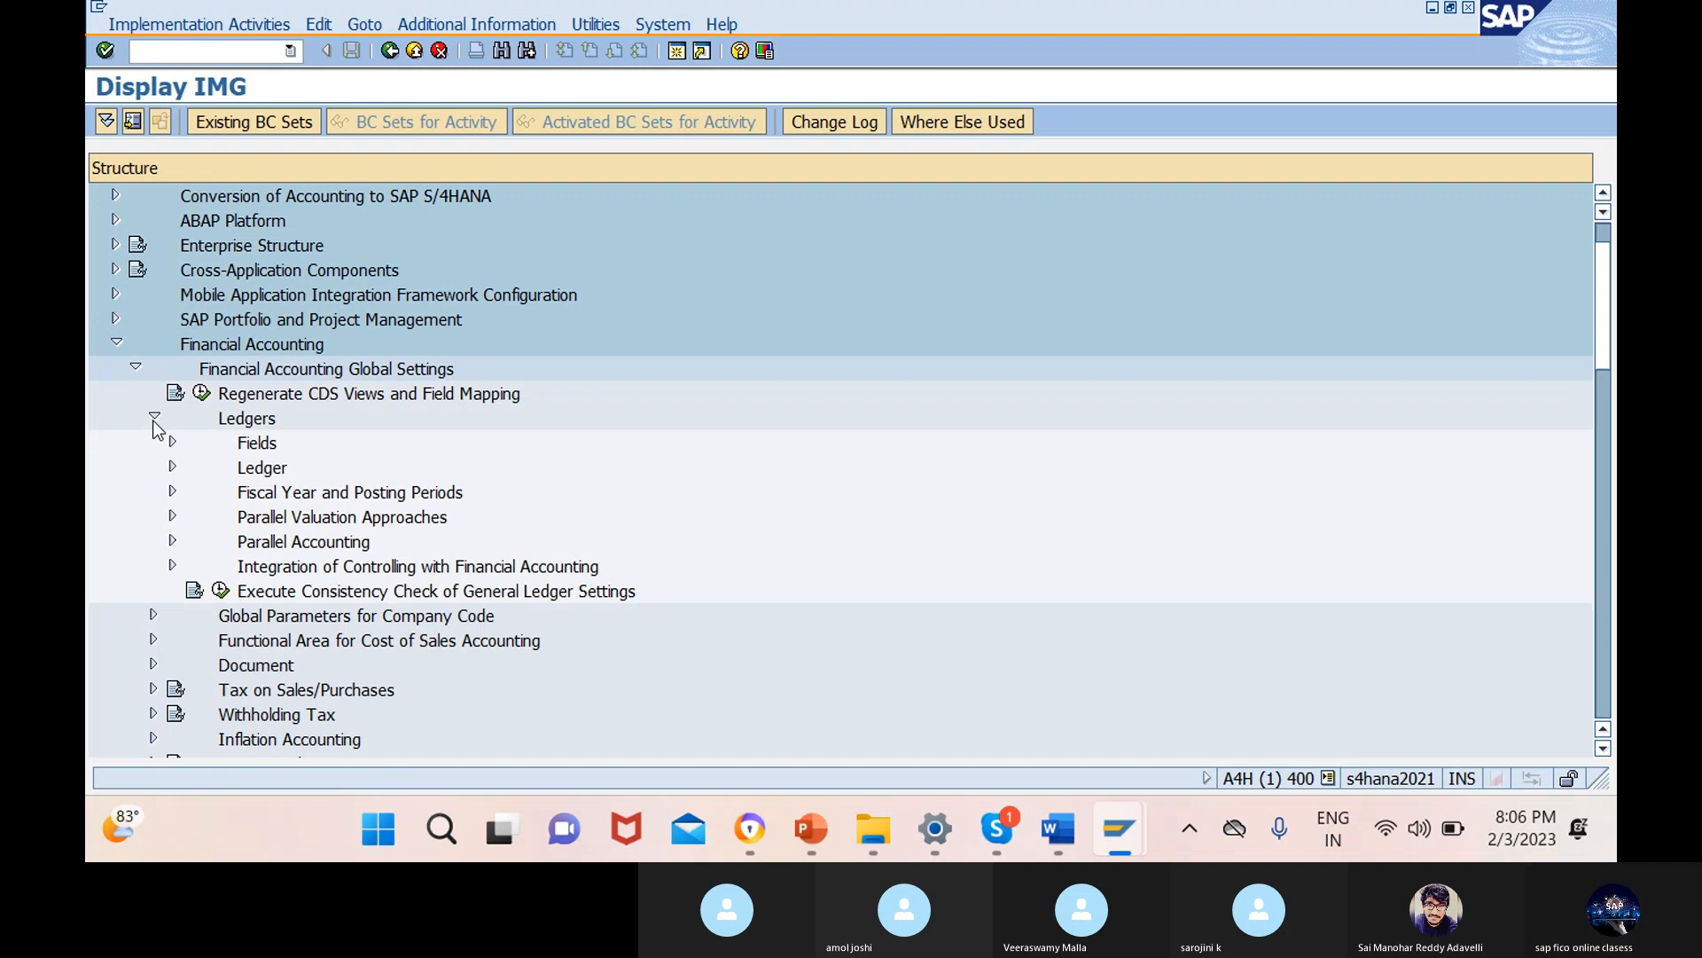
click(173, 467)
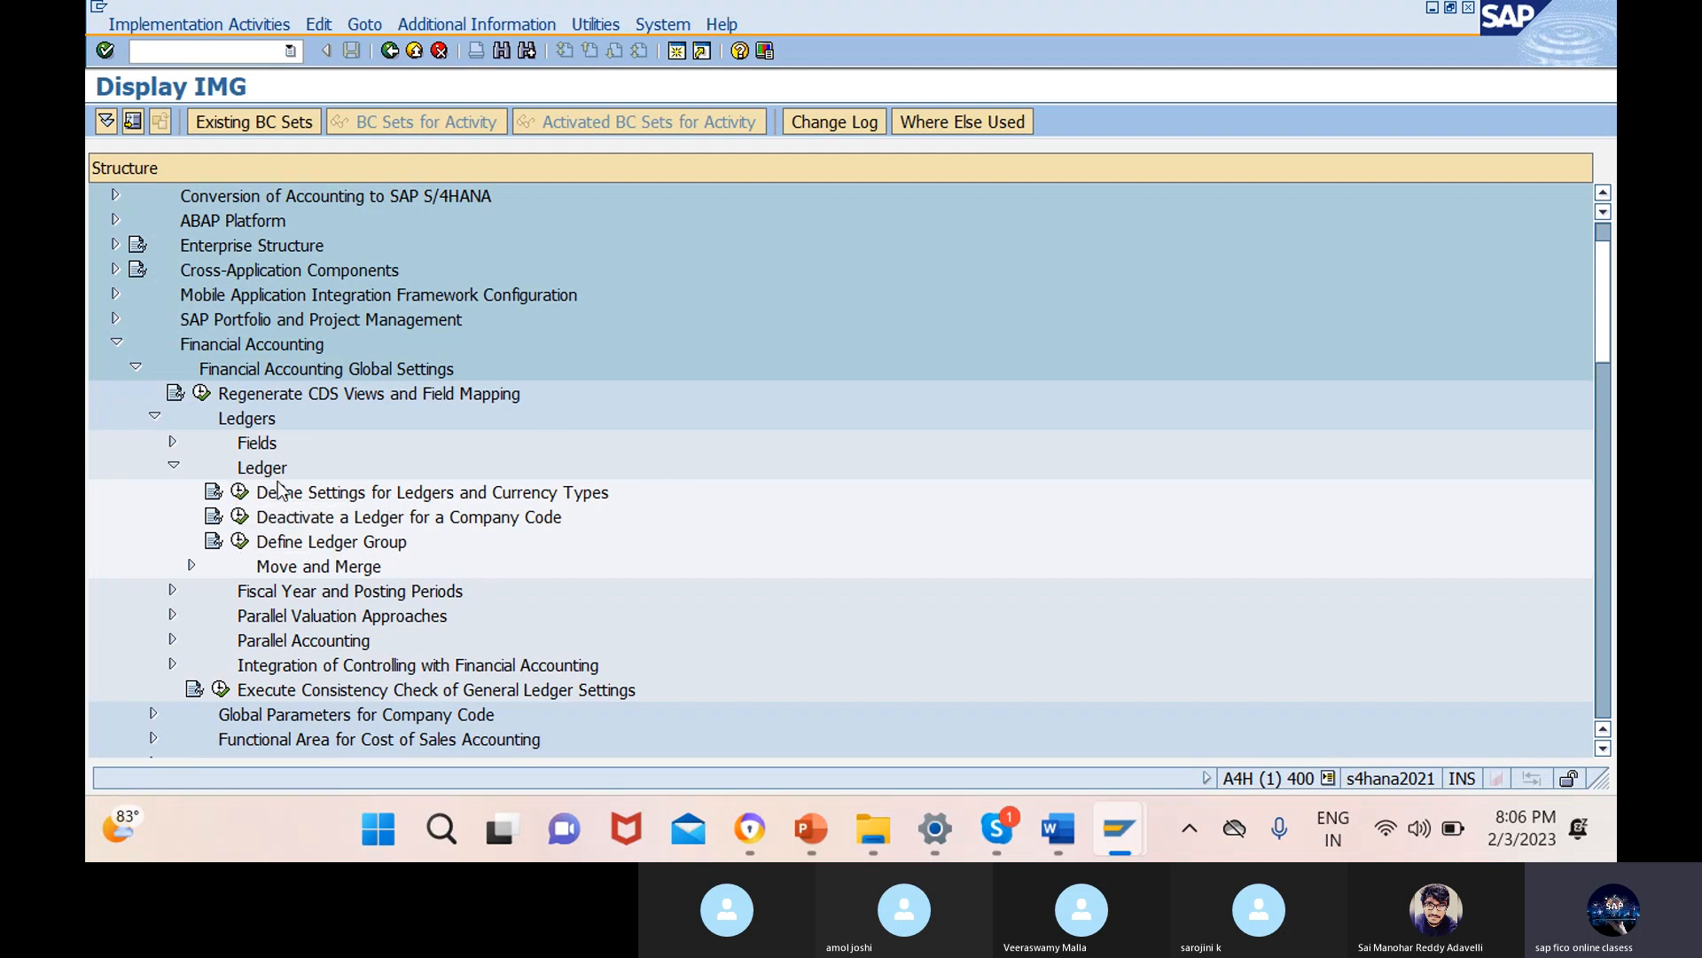
click(242, 493)
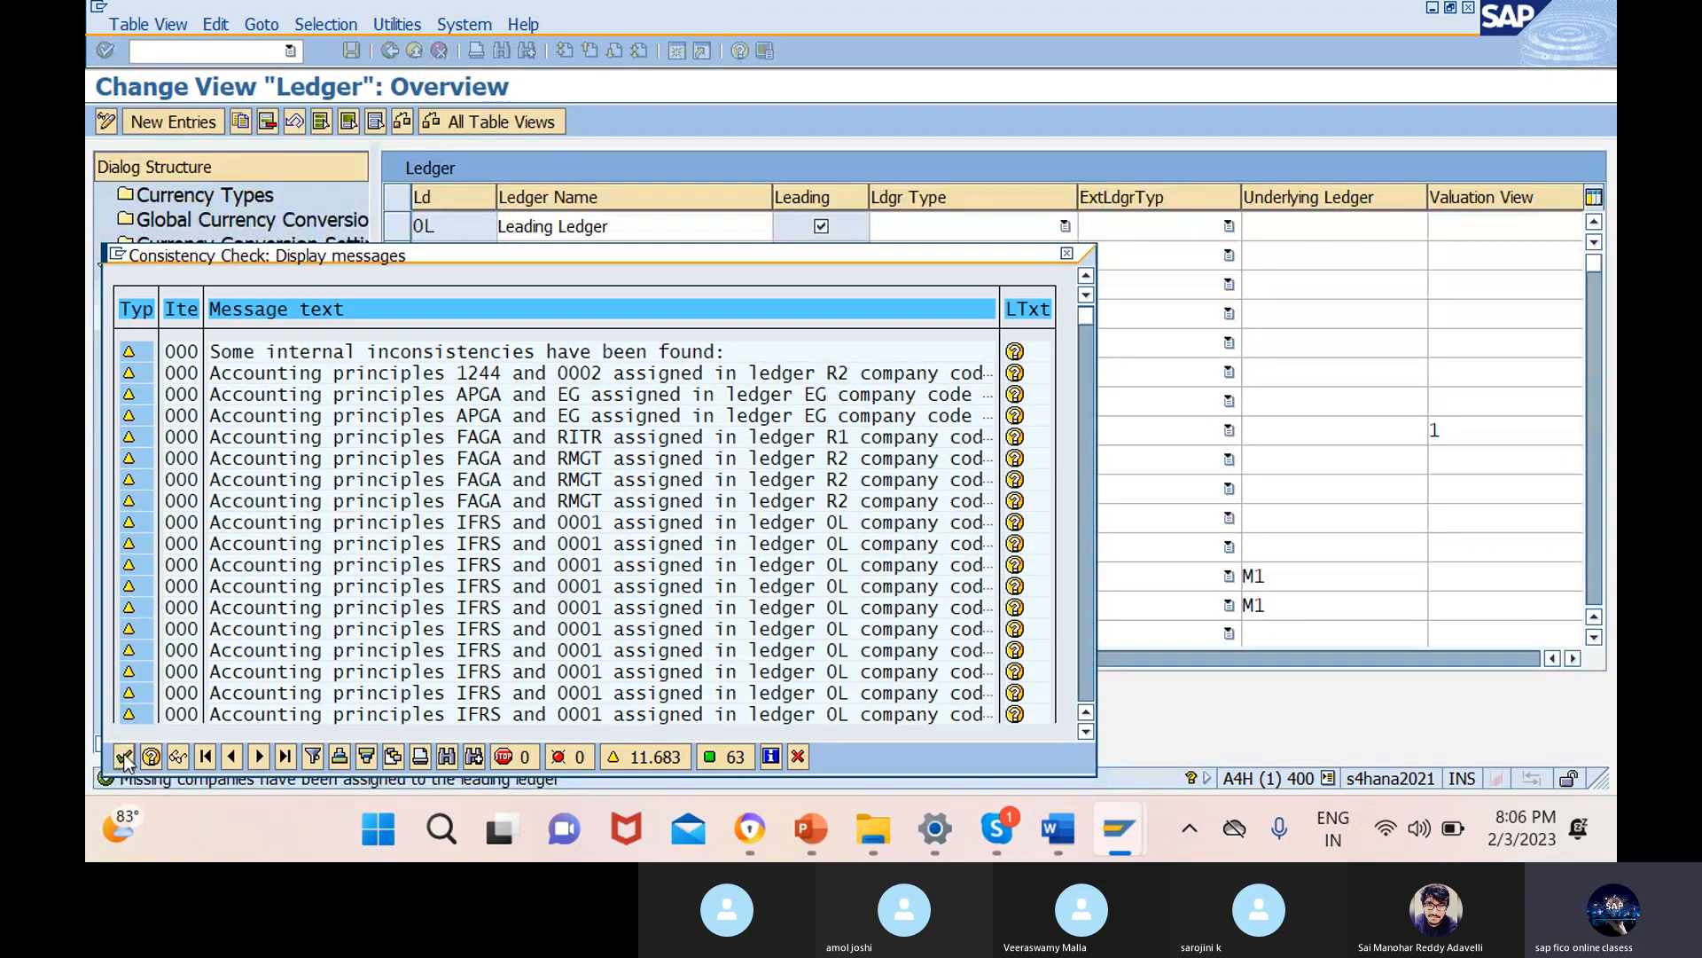
click(124, 756)
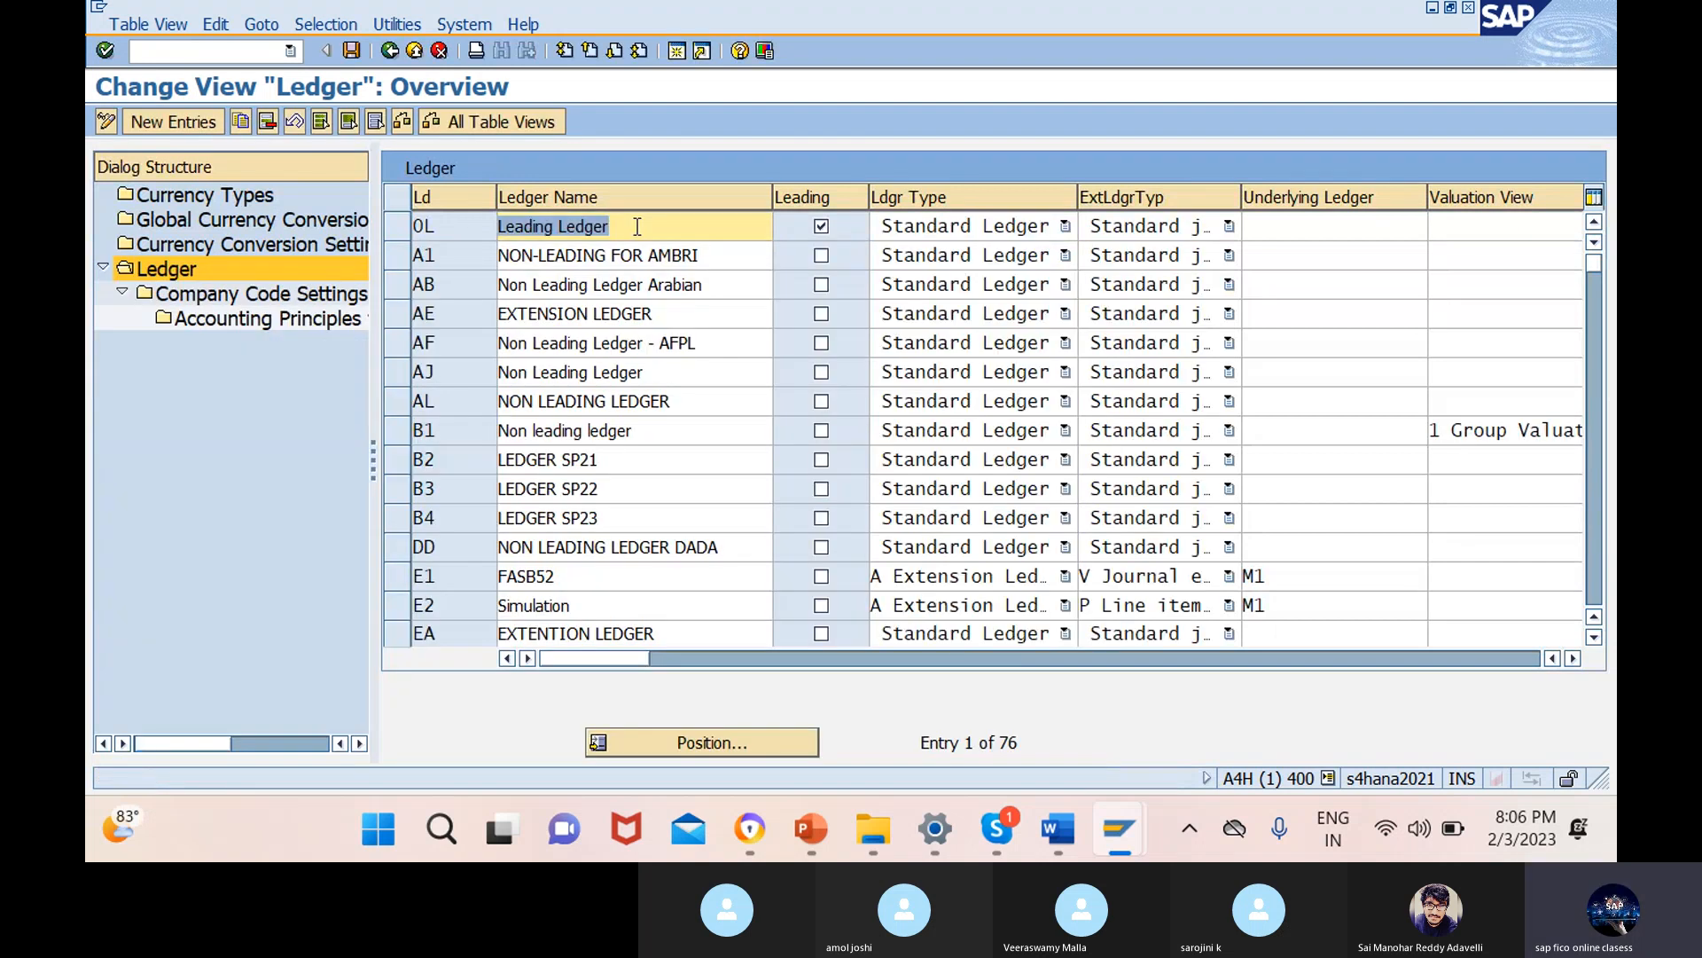
- Open the company code settings for leading ledger 0L and dismiss the consistency check messages
click(395, 233)
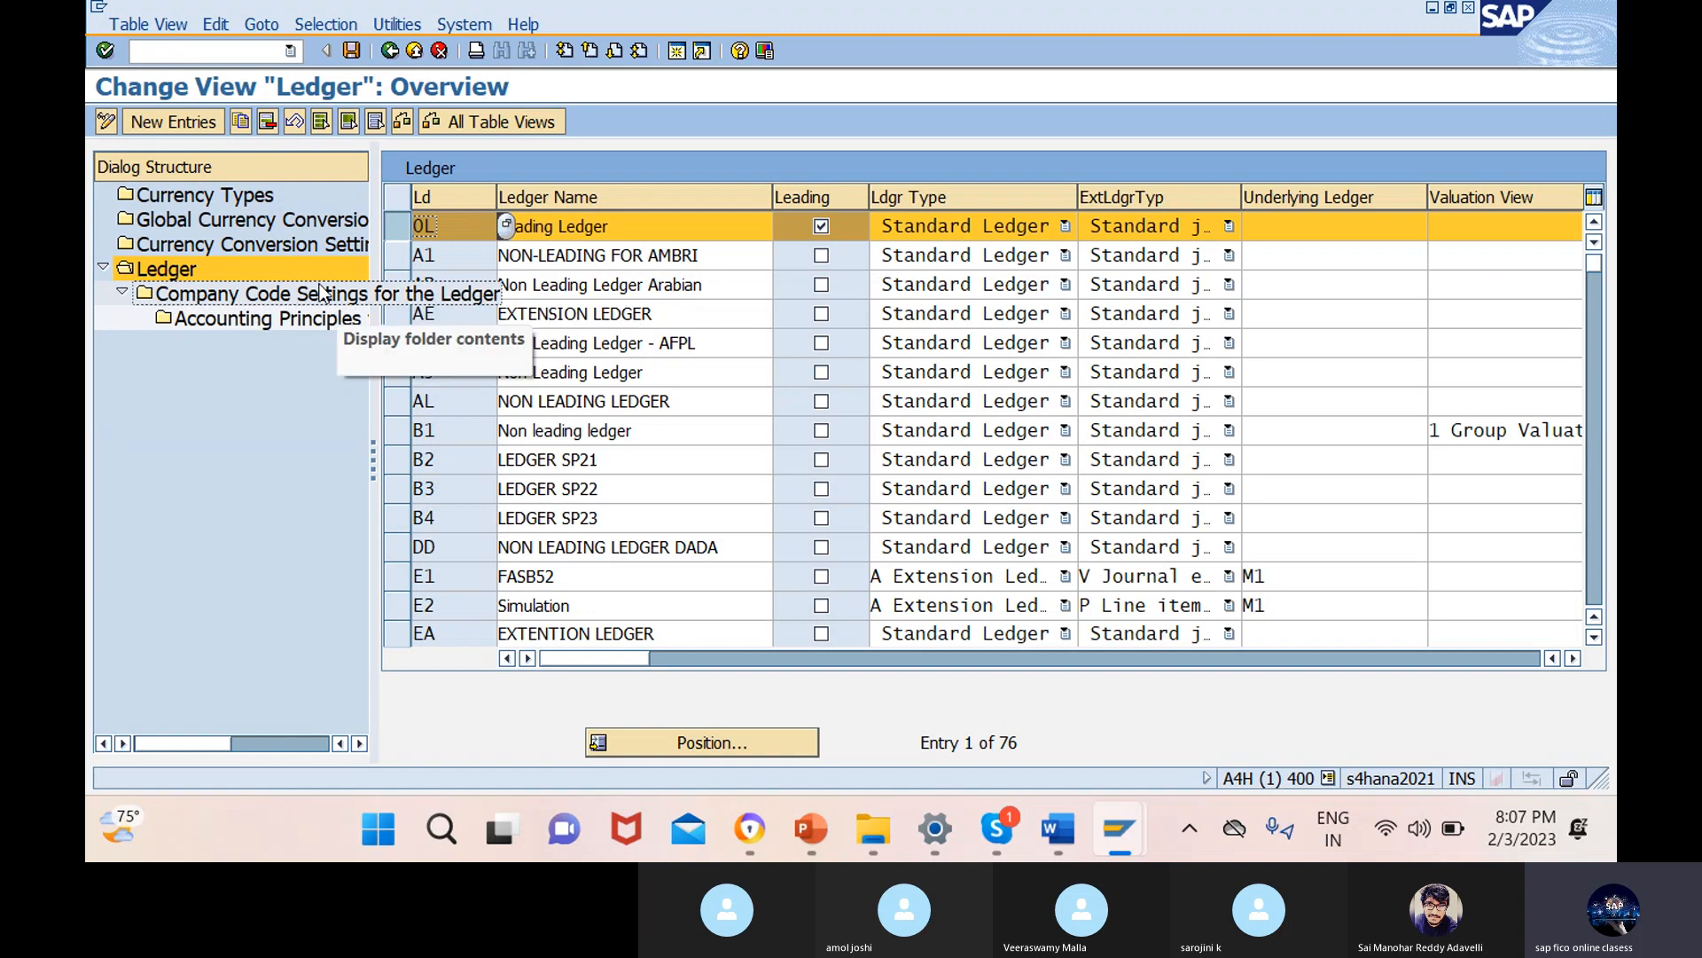
double_click(290, 294)
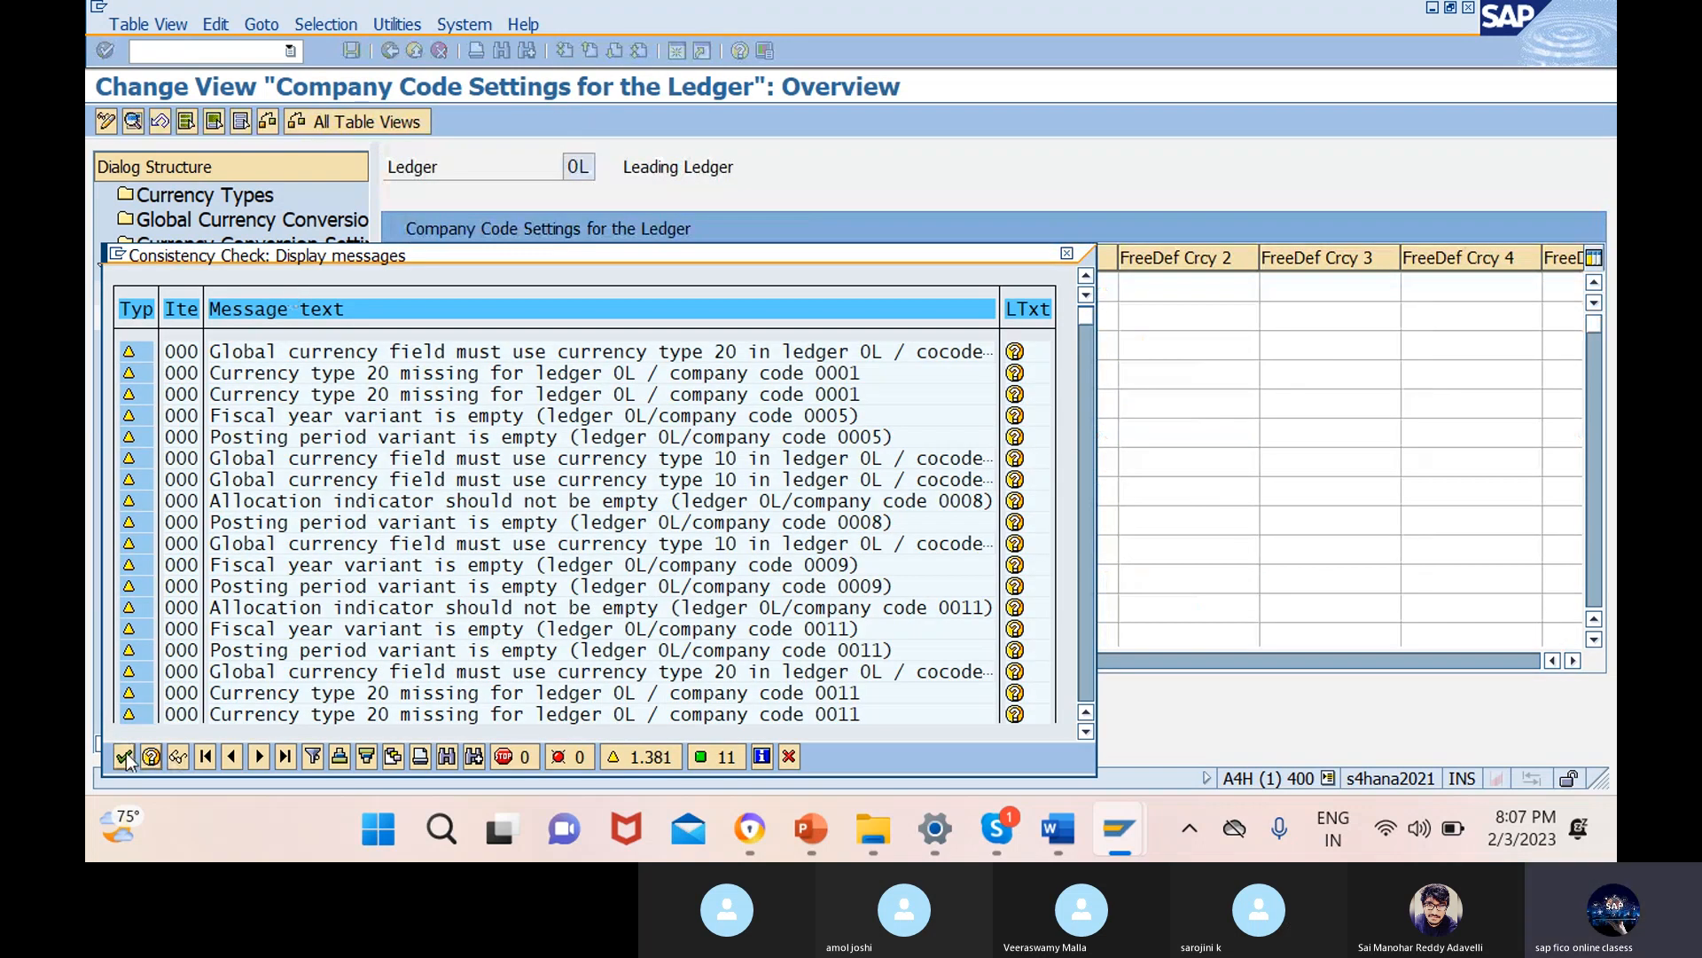
click(125, 756)
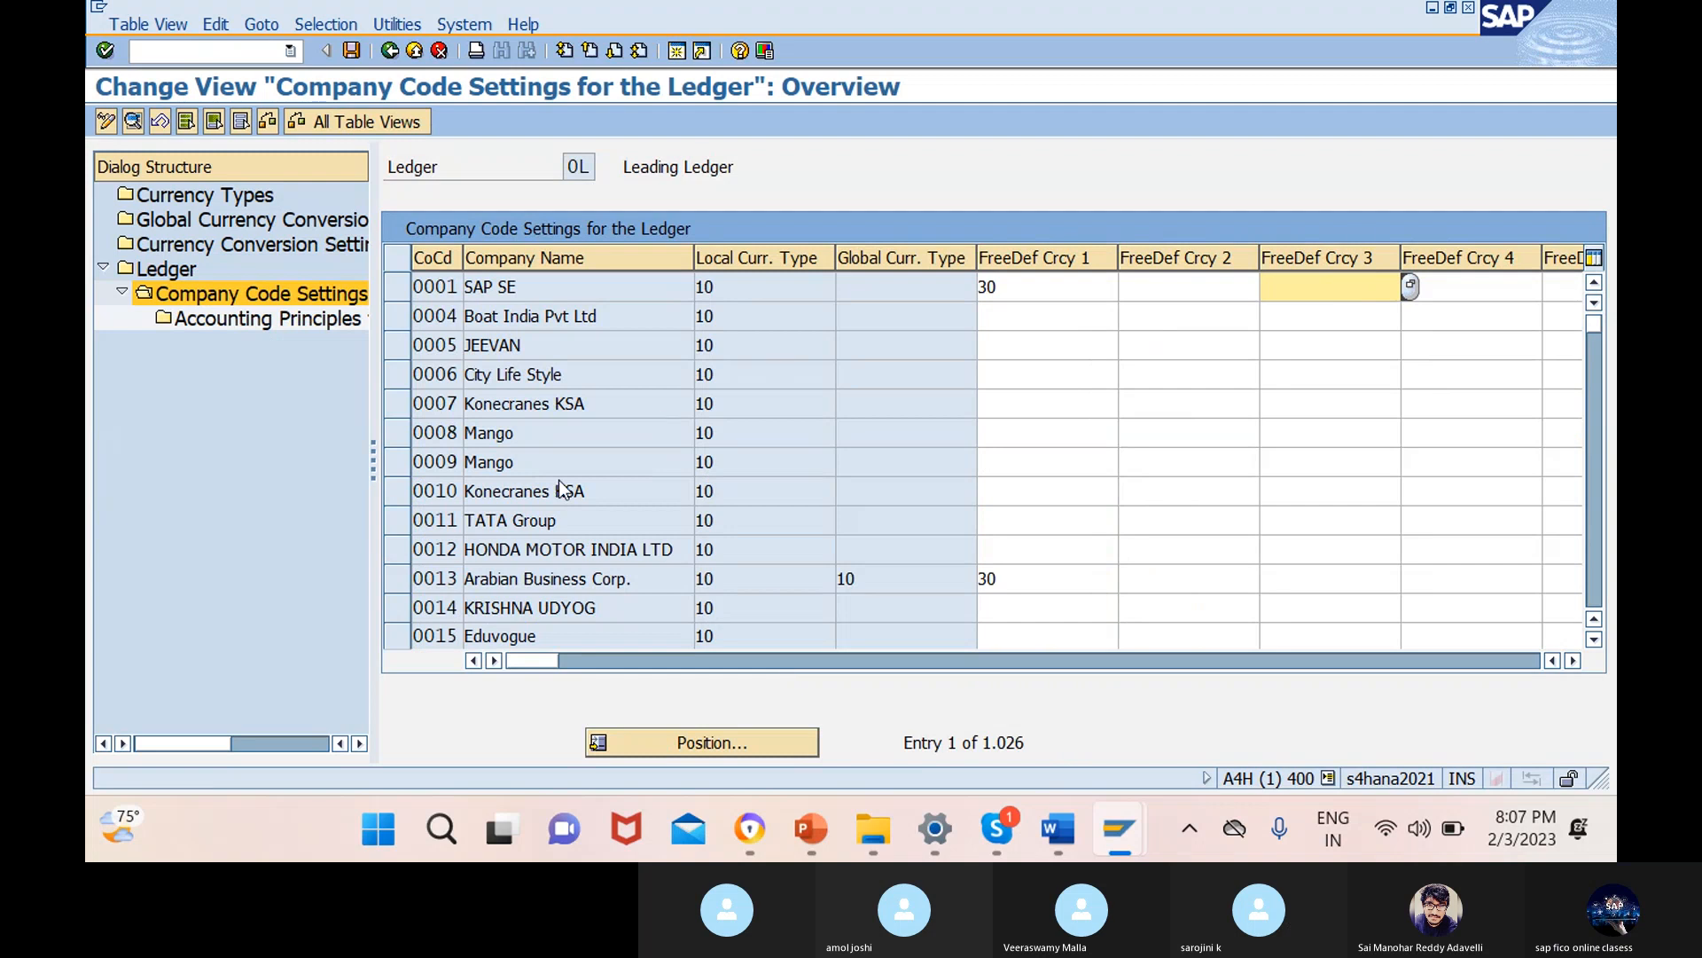
- Locate company code 12ES in the ledger's company code list and select its row
click(706, 747)
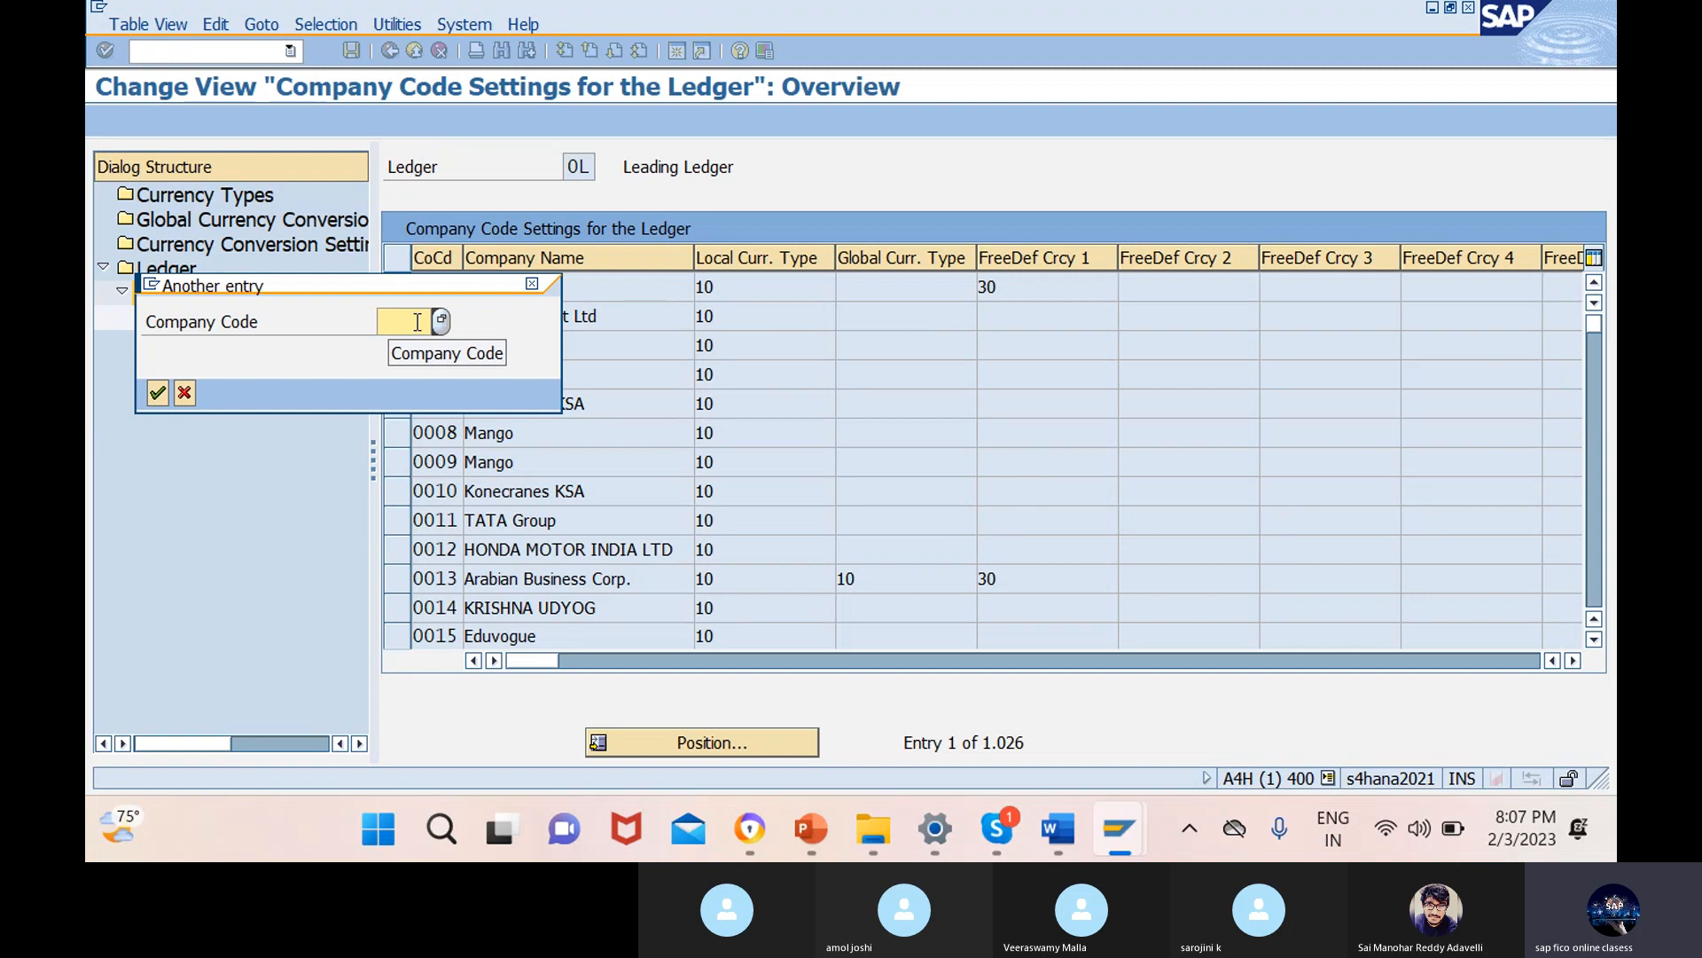
text(12s)
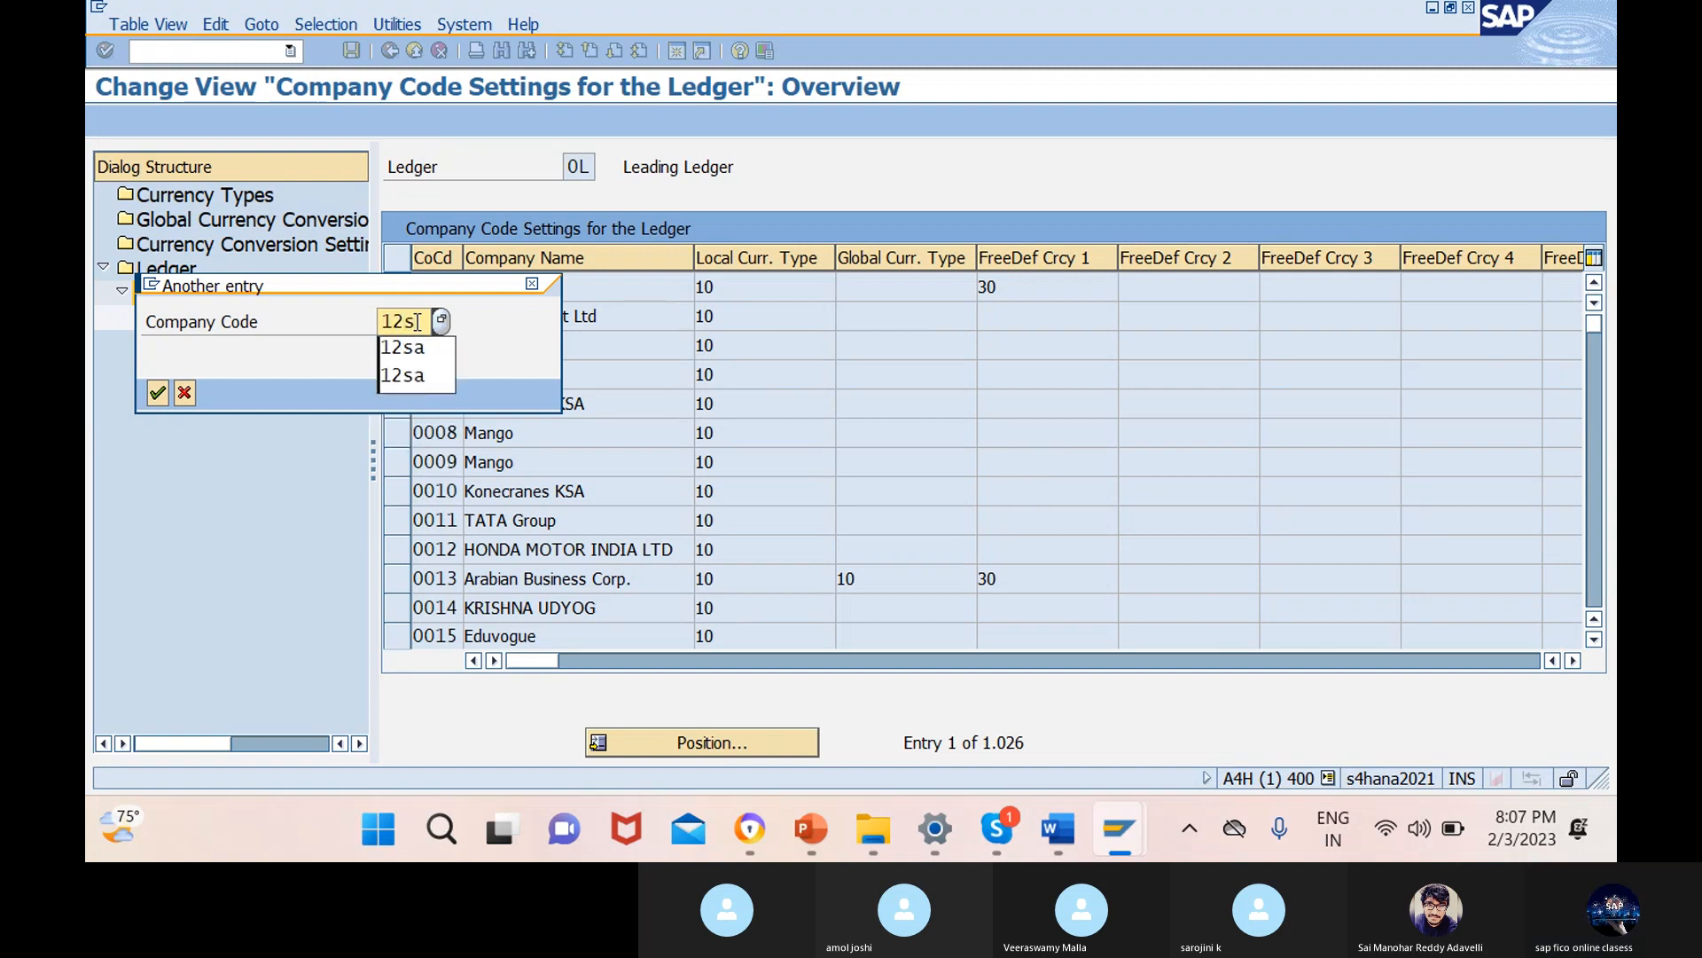
text(a)
key(Return)
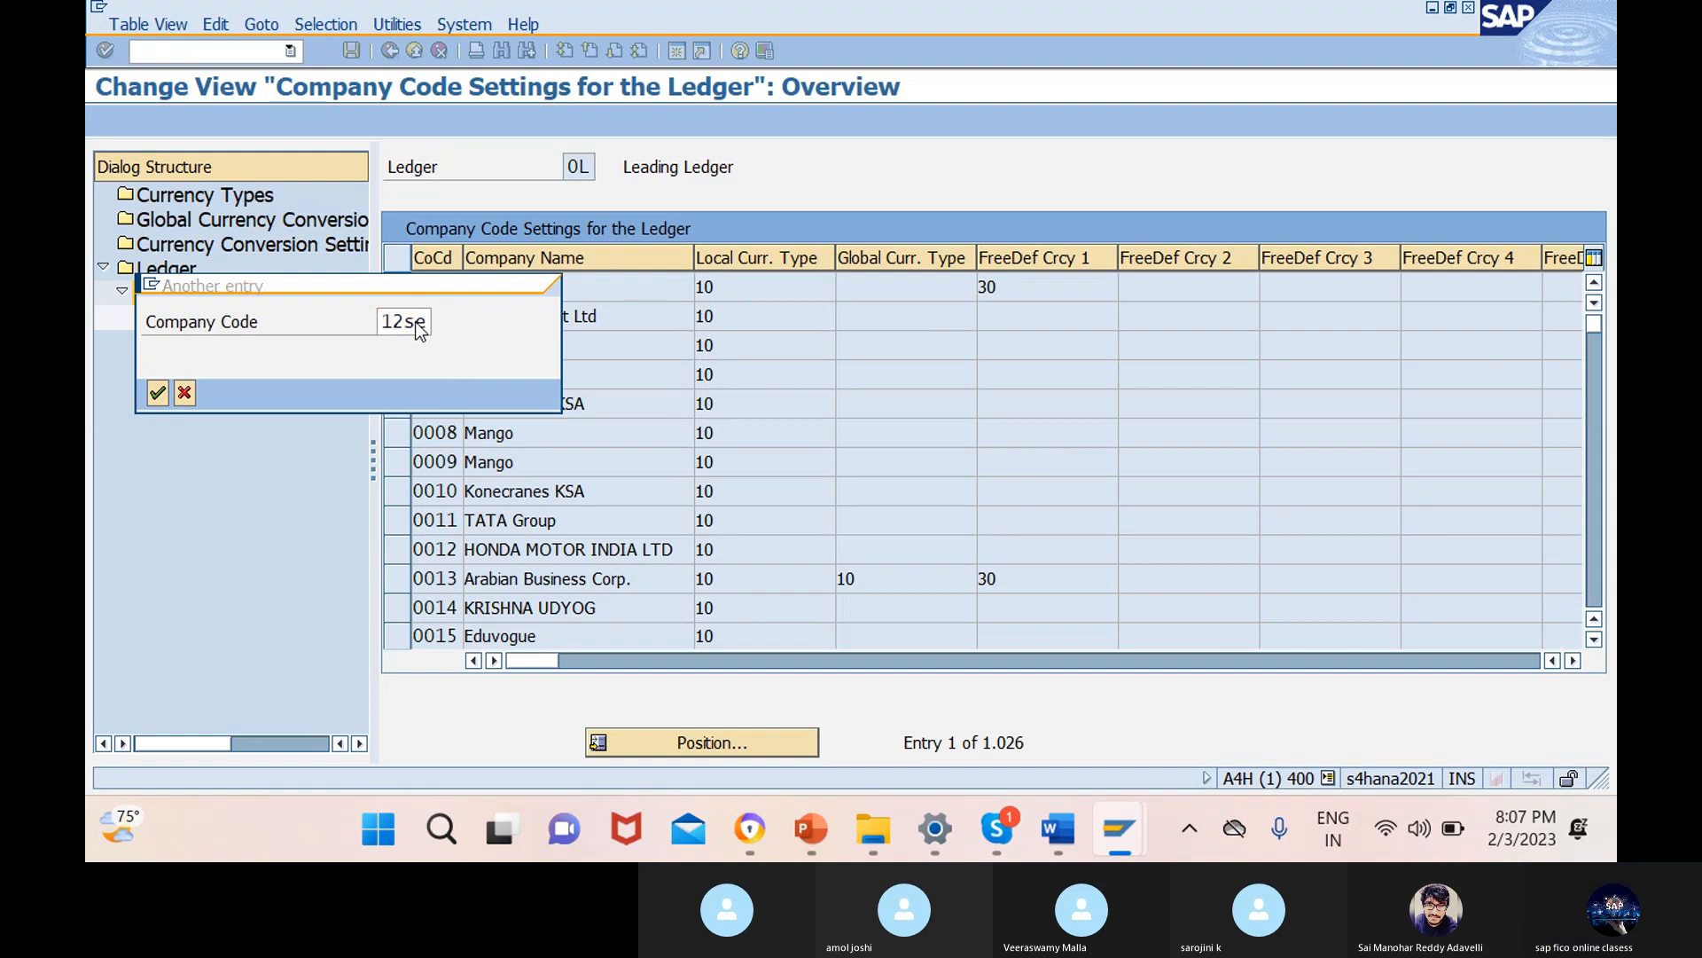
click(1344, 287)
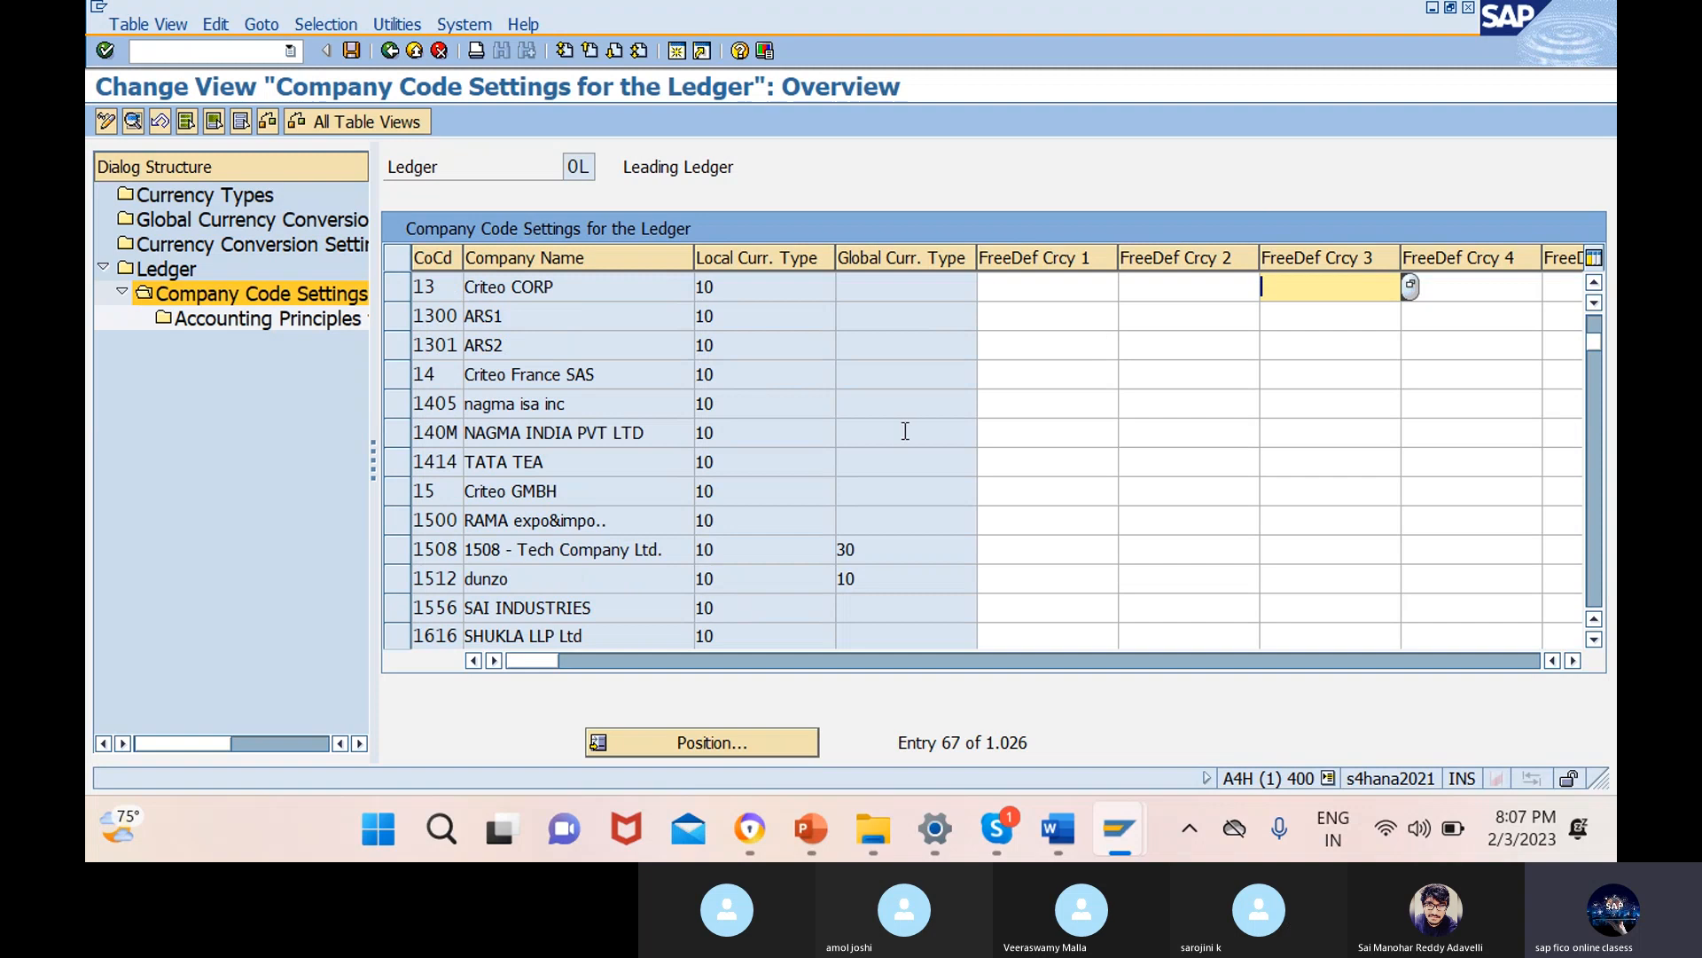
scroll(902, 431, down, 1)
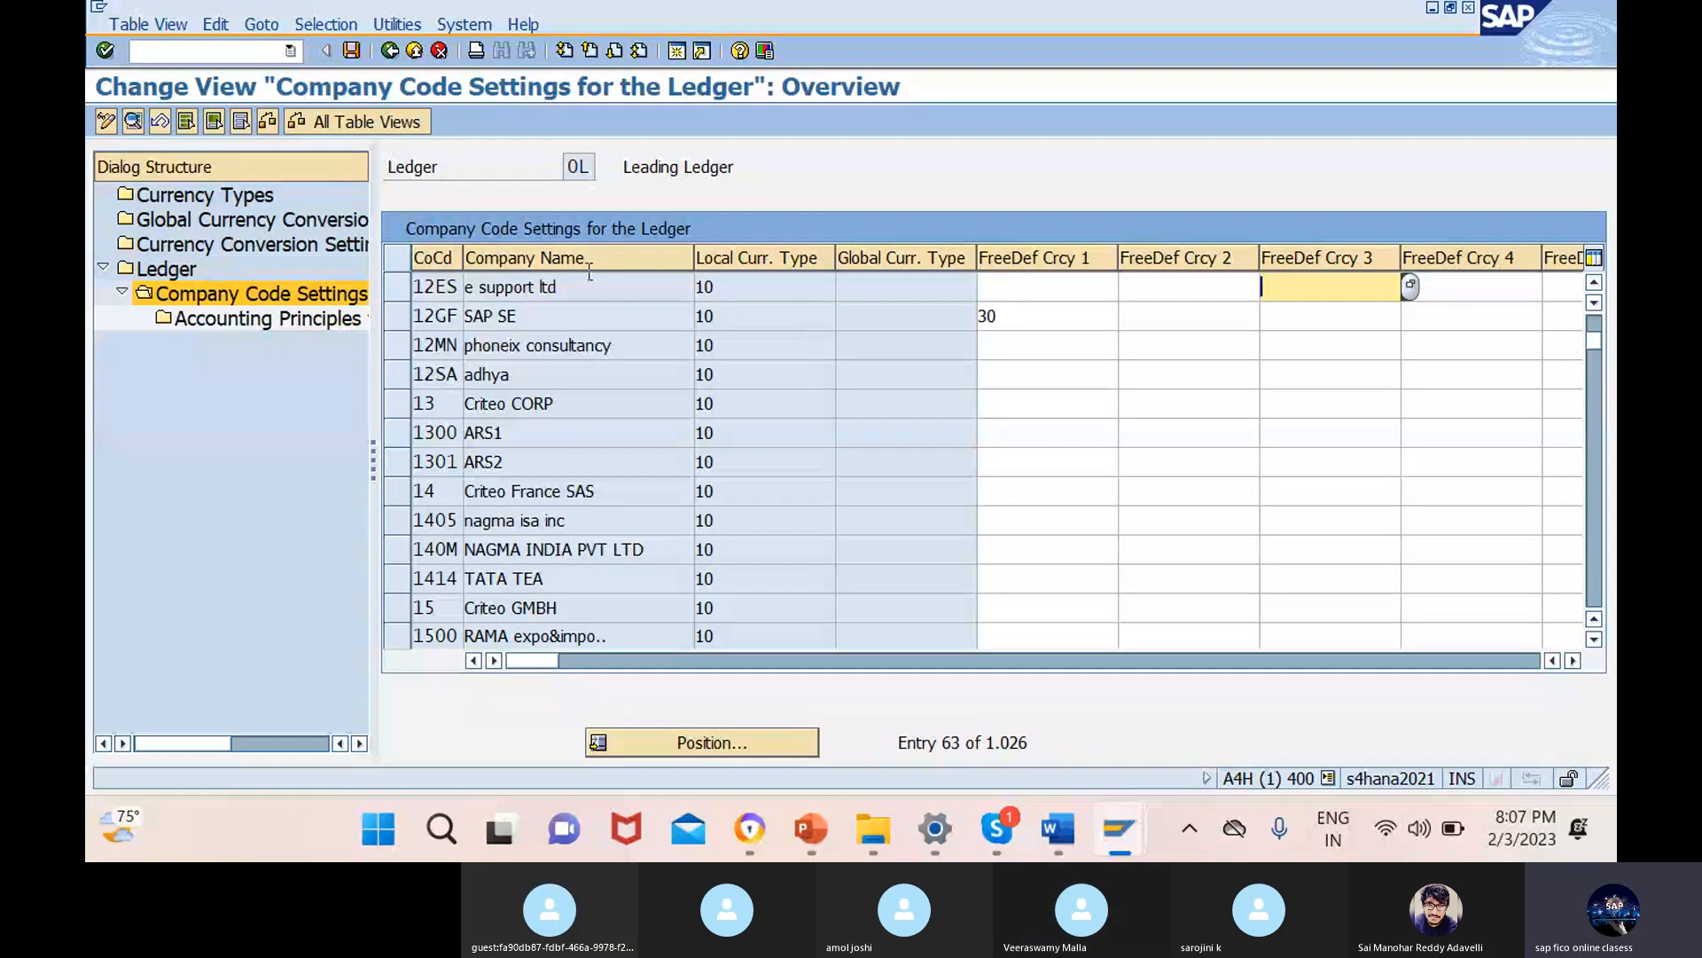
click(398, 286)
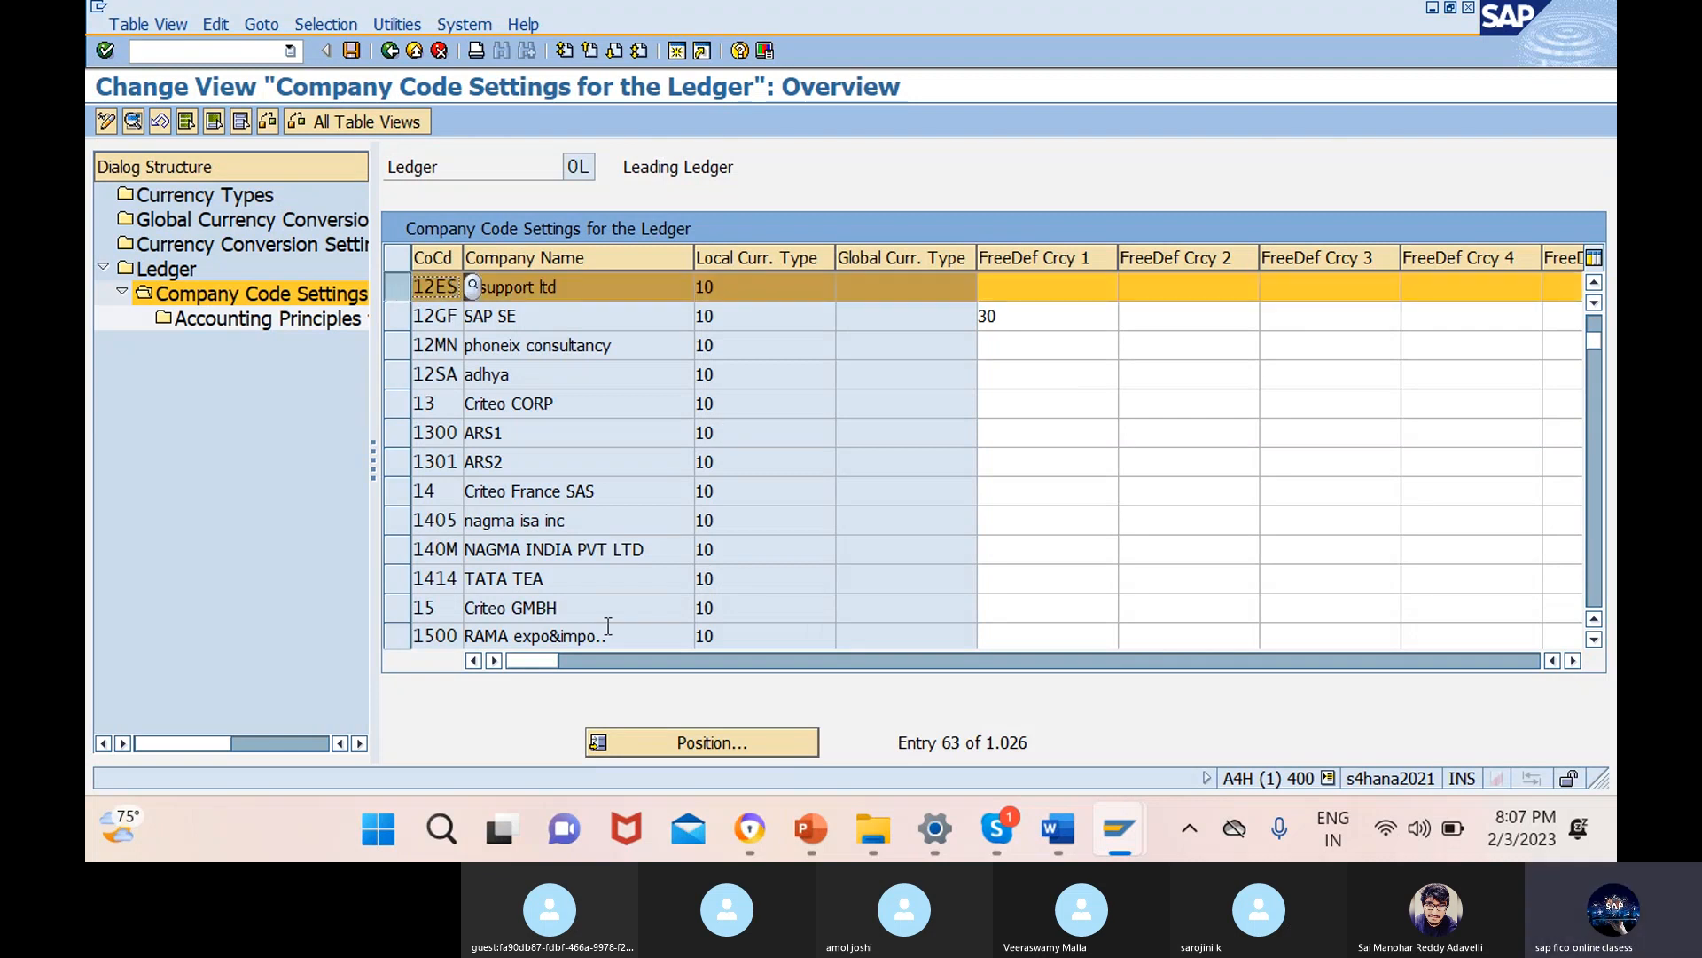
- Examine the fiscal year variant, posting variant and accounting principle columns for company code 12ES, keeping its row selected
drag(539, 661, 1045, 695)
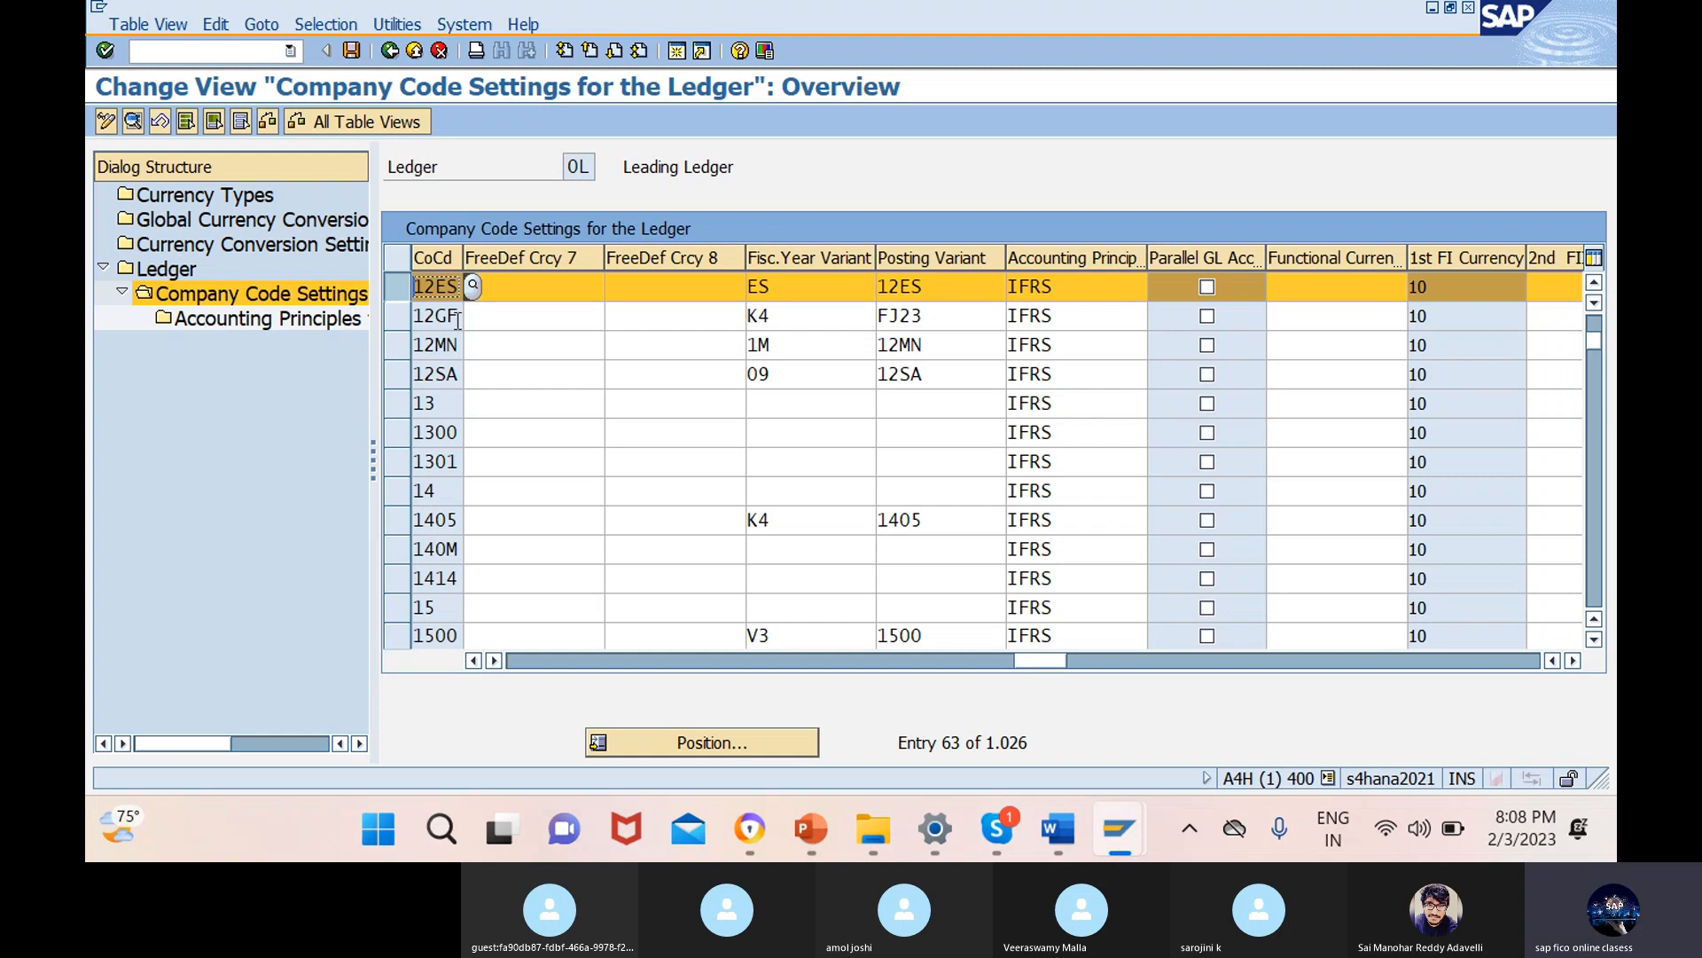
click(401, 292)
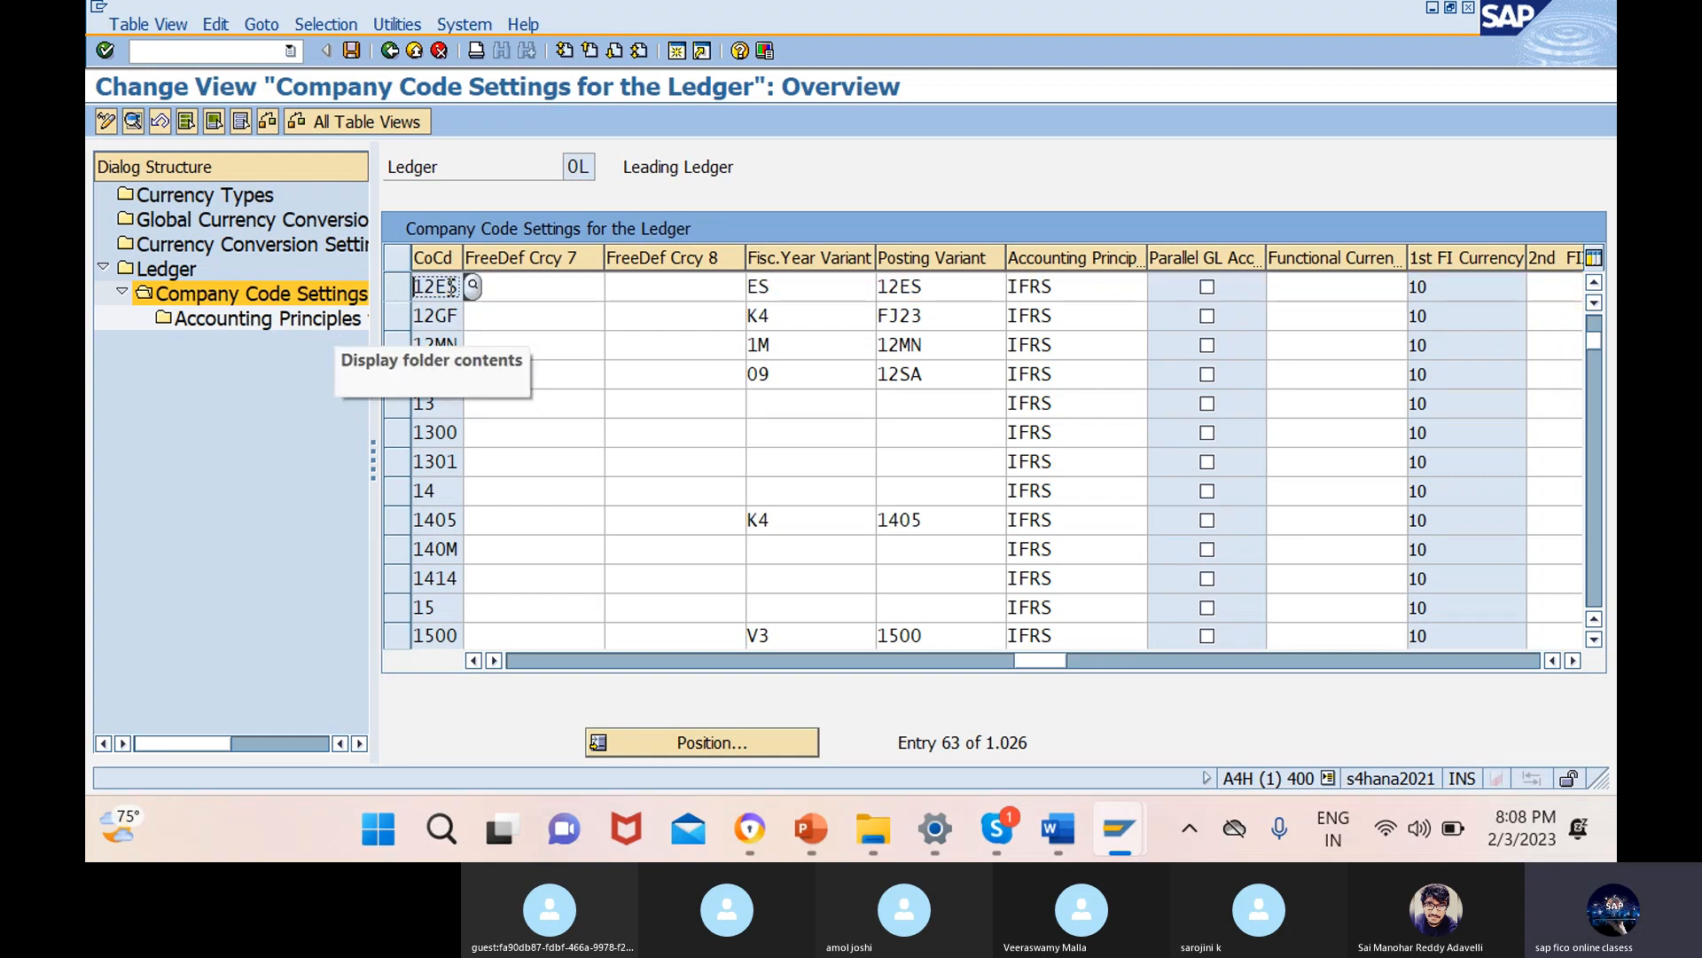
click(398, 285)
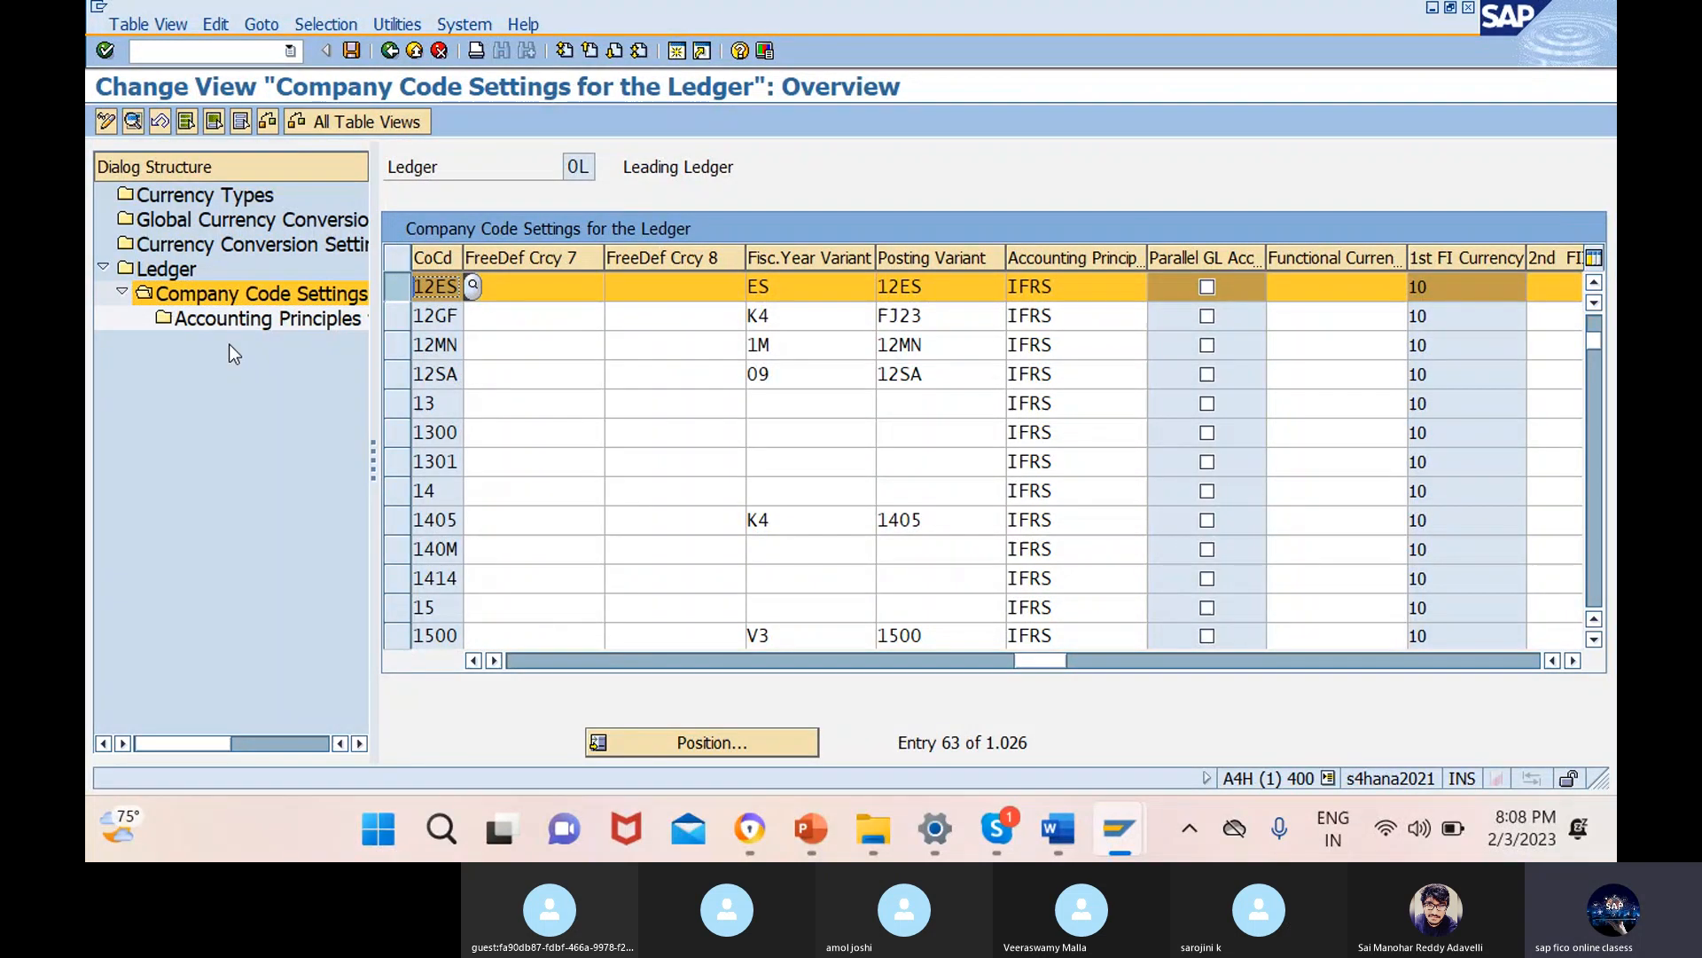
- Add accounting principle 0001 (LOCAL GAAP) as a new entry for ledger 0L and company code 12ES, accepting the consistency check warning
double_click(264, 313)
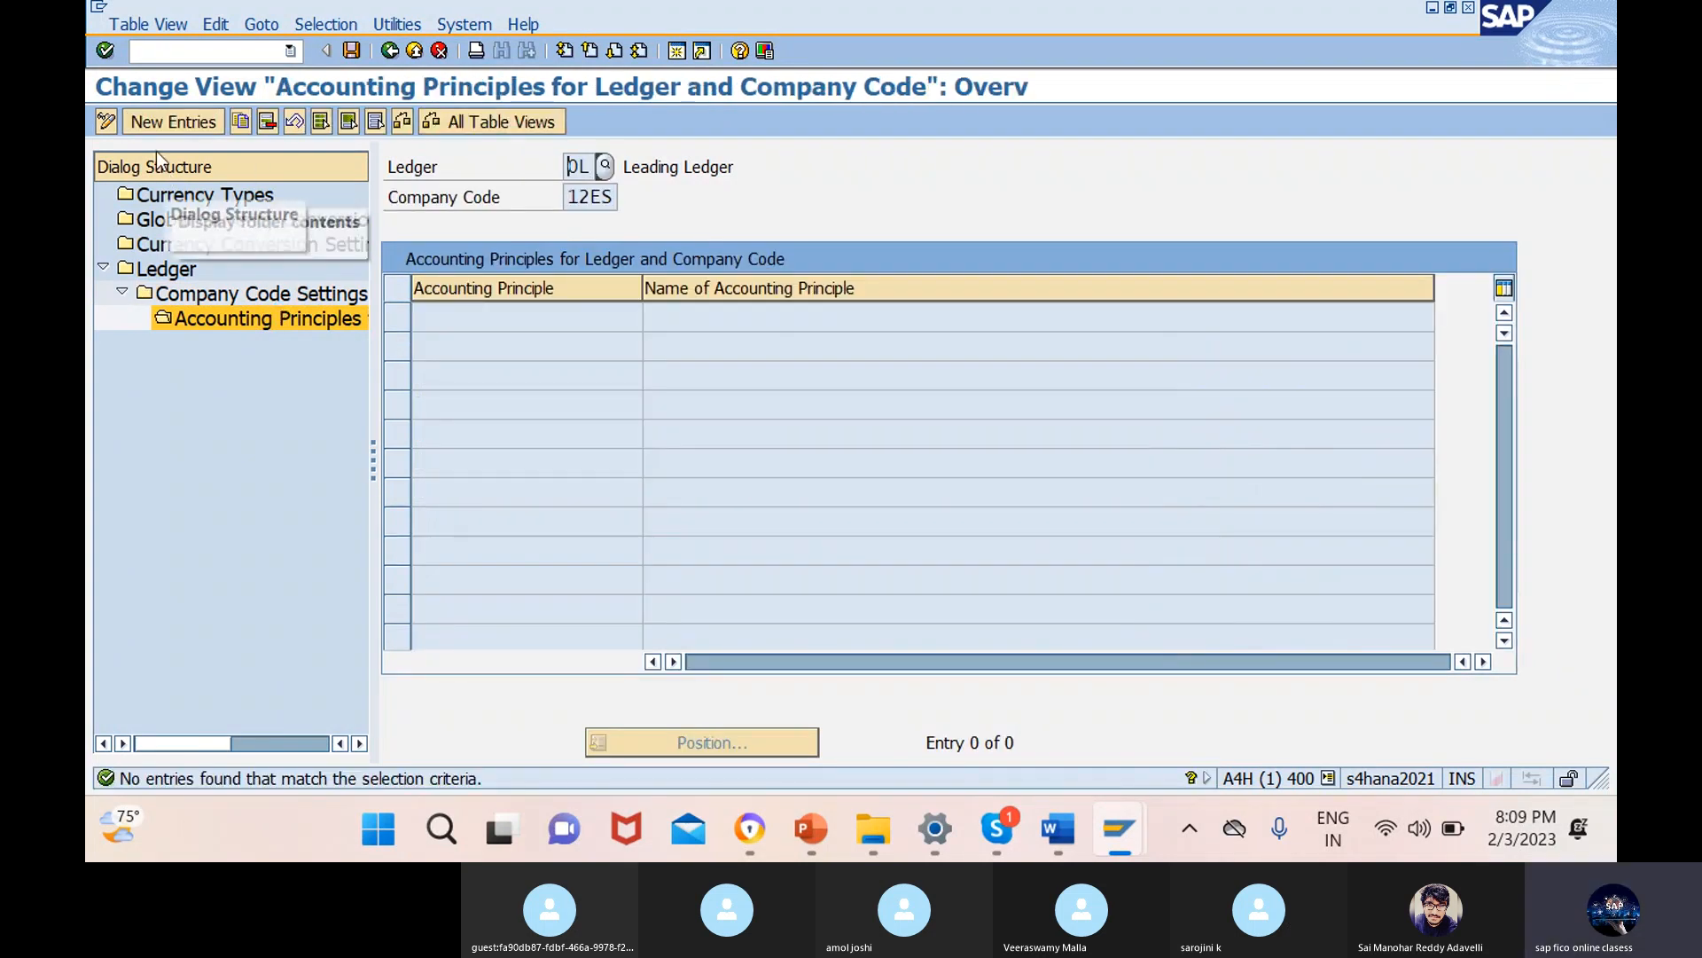
click(184, 124)
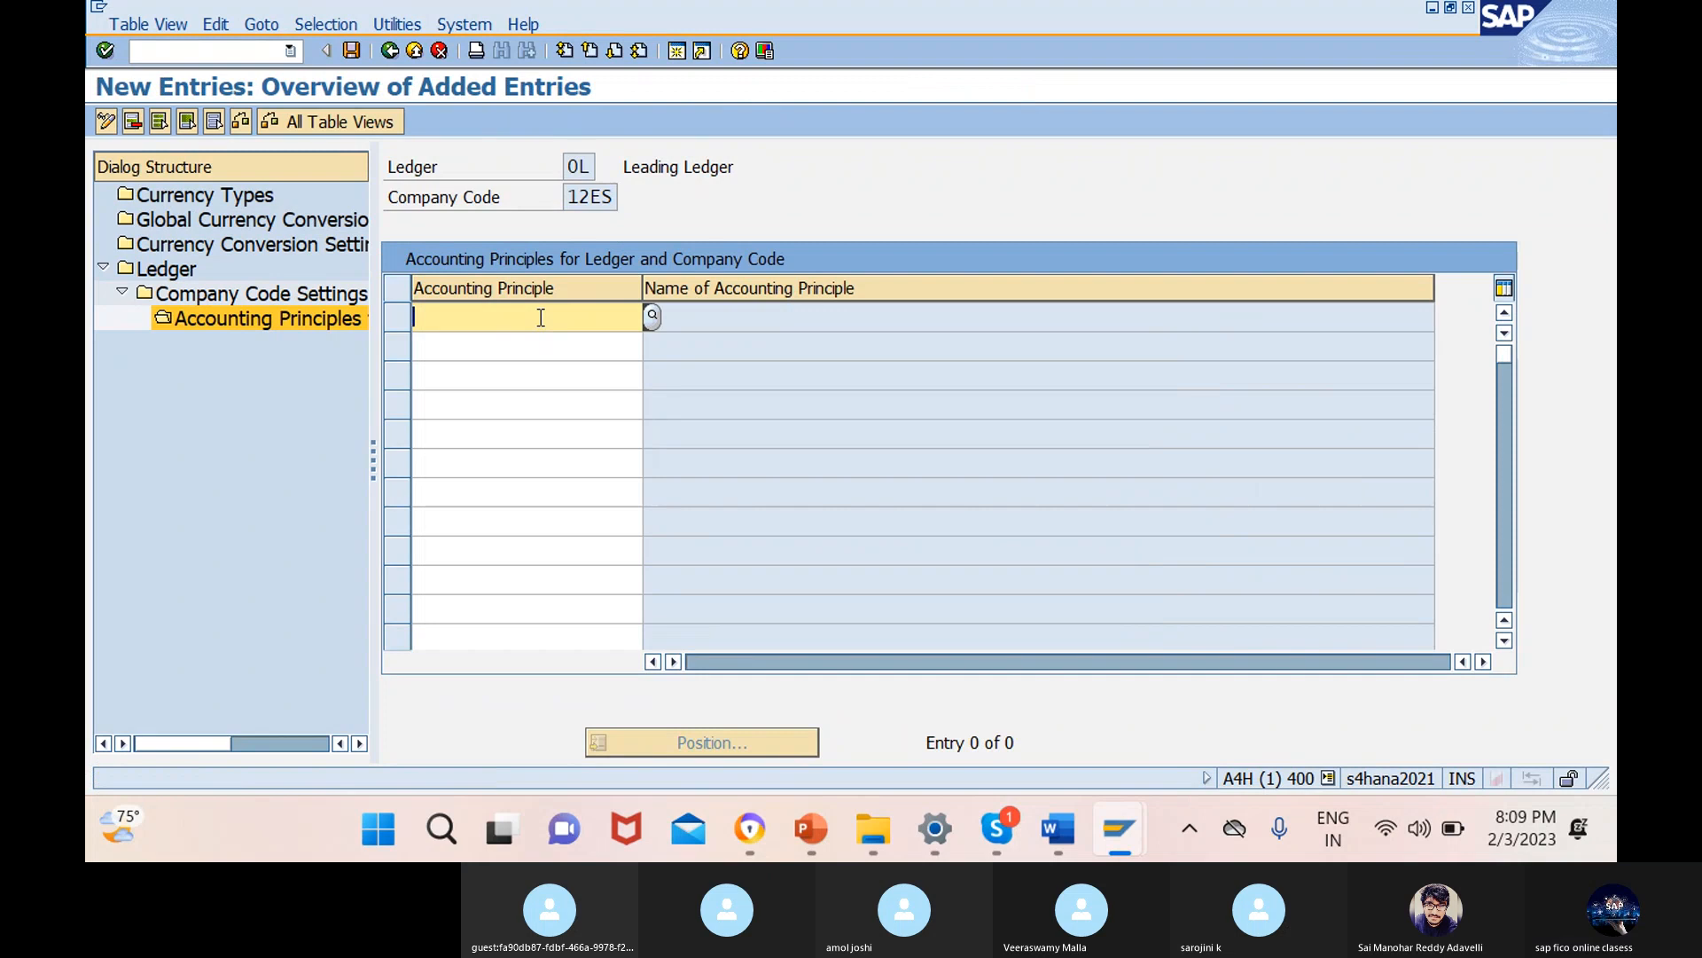
click(654, 316)
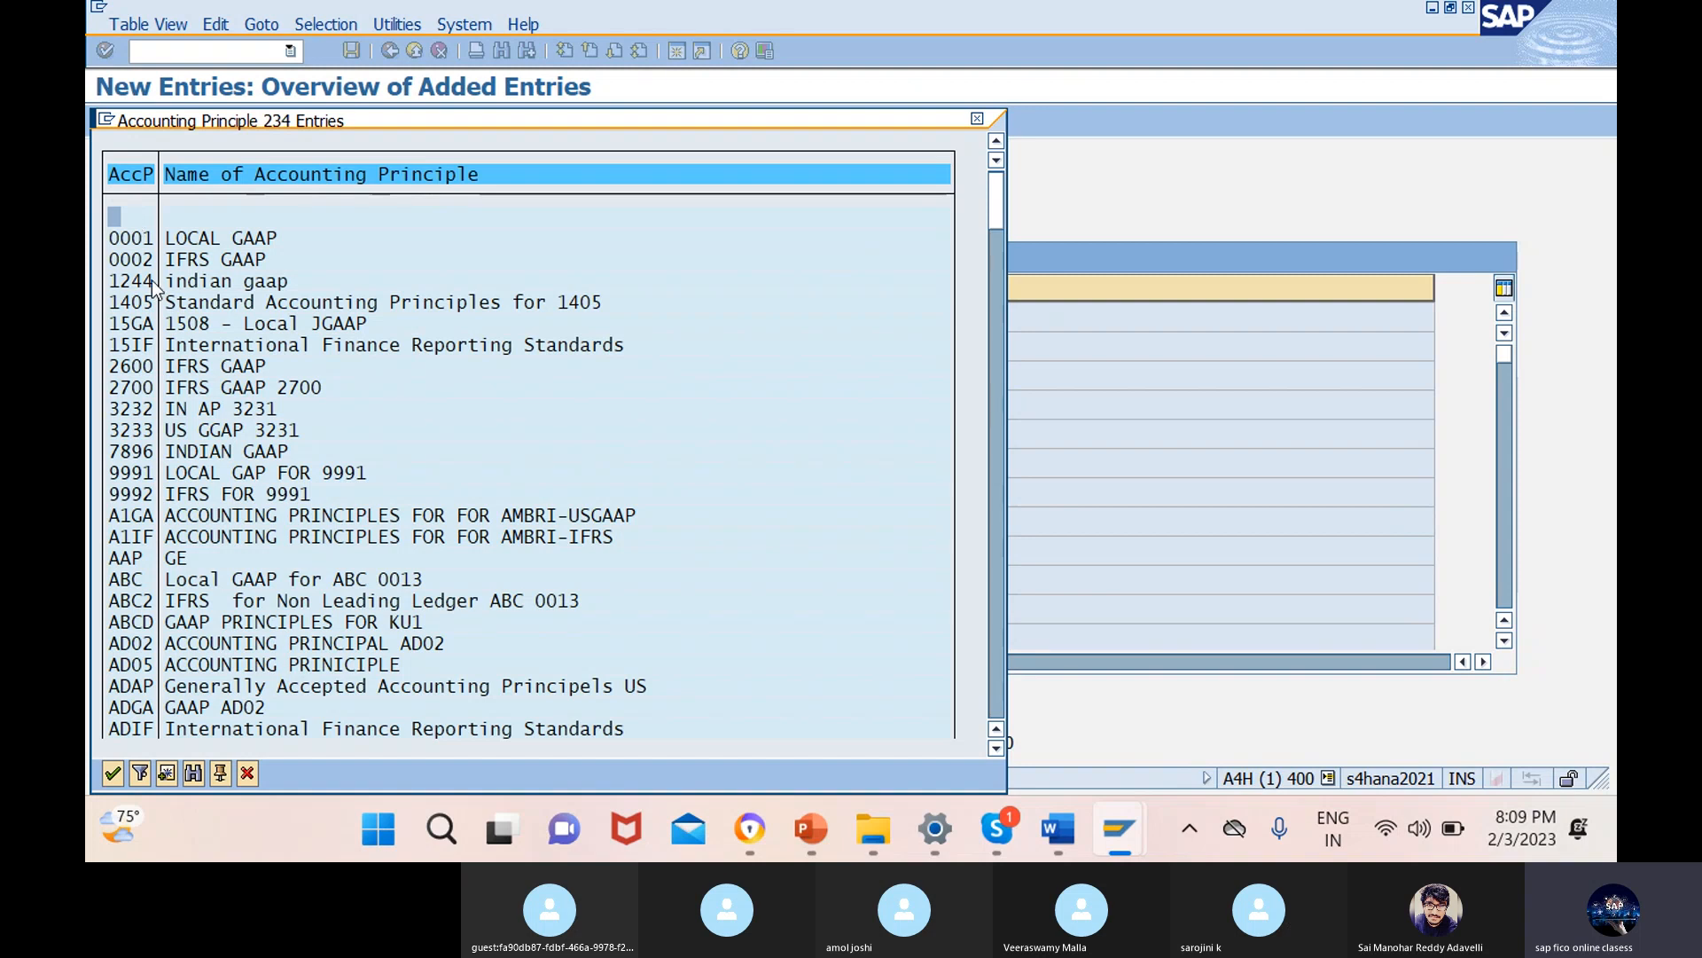
click(137, 237)
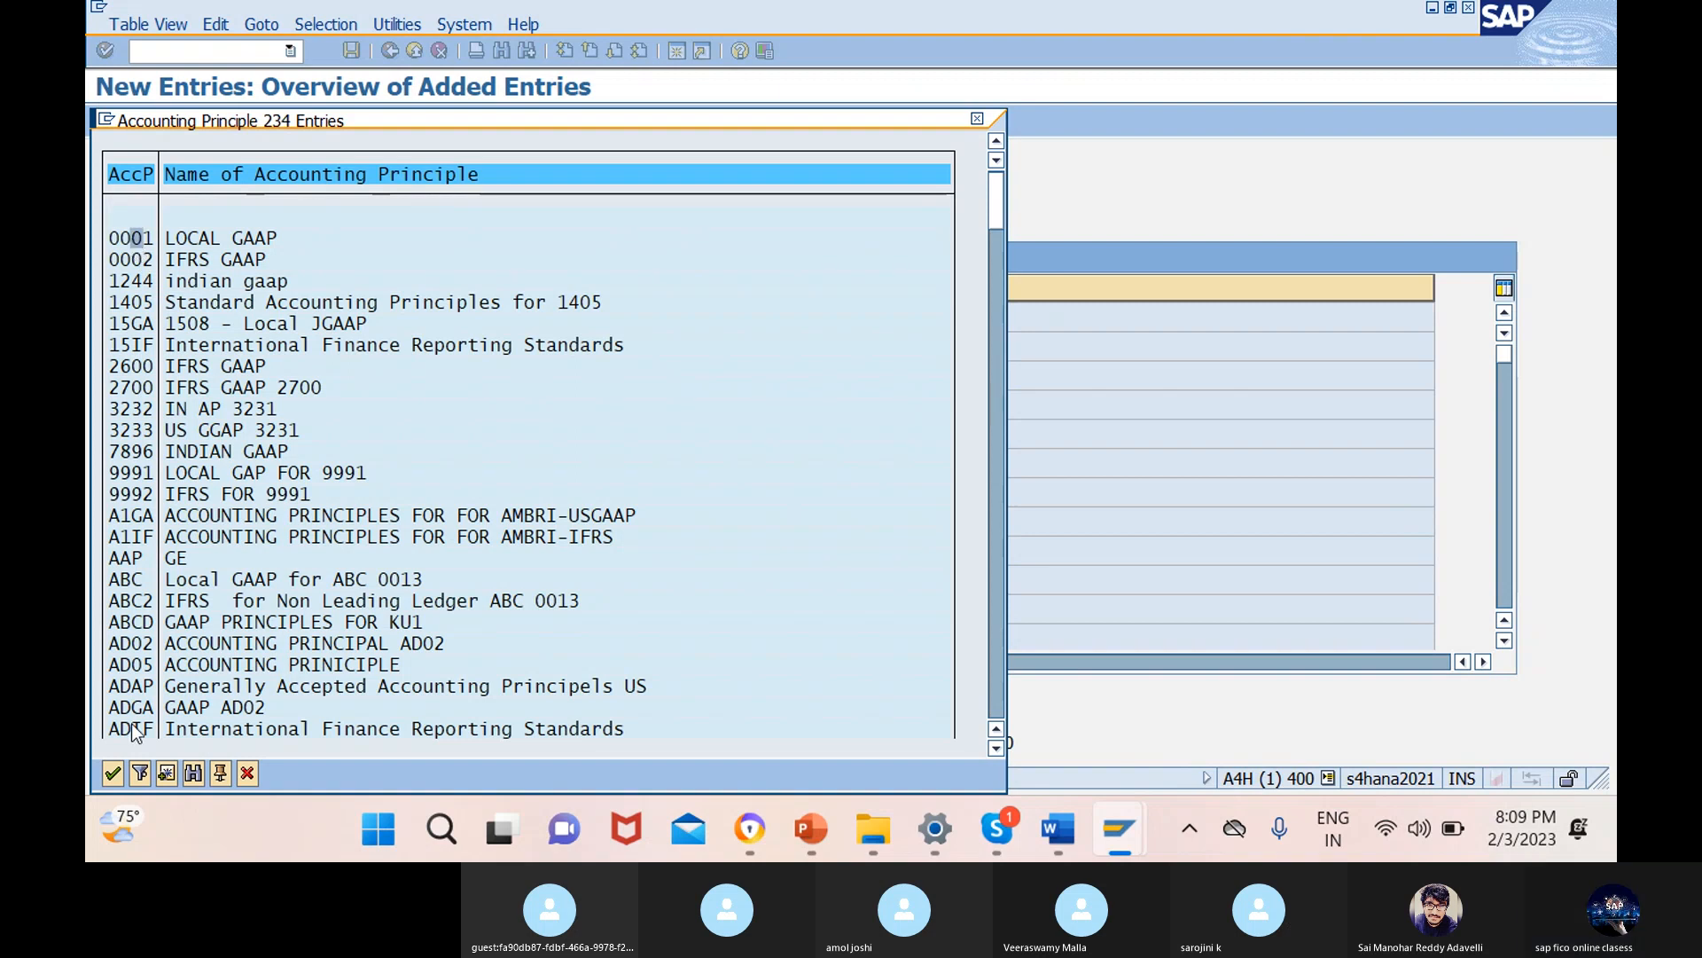
click(113, 773)
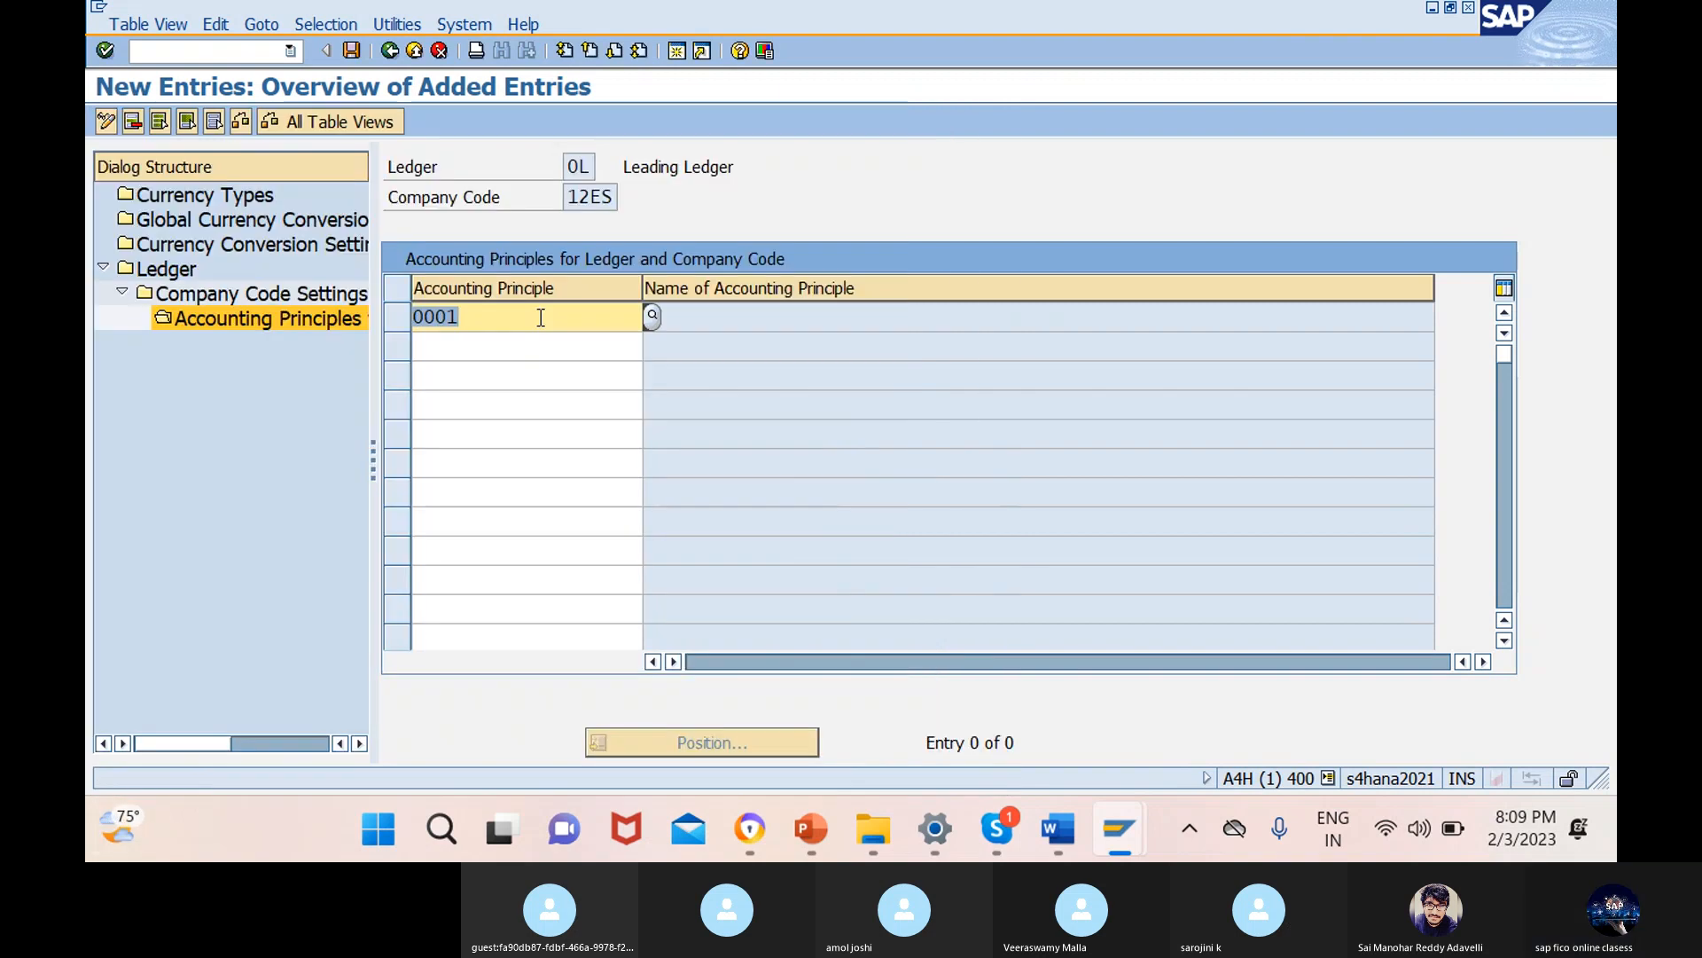
key(ctrl+s)
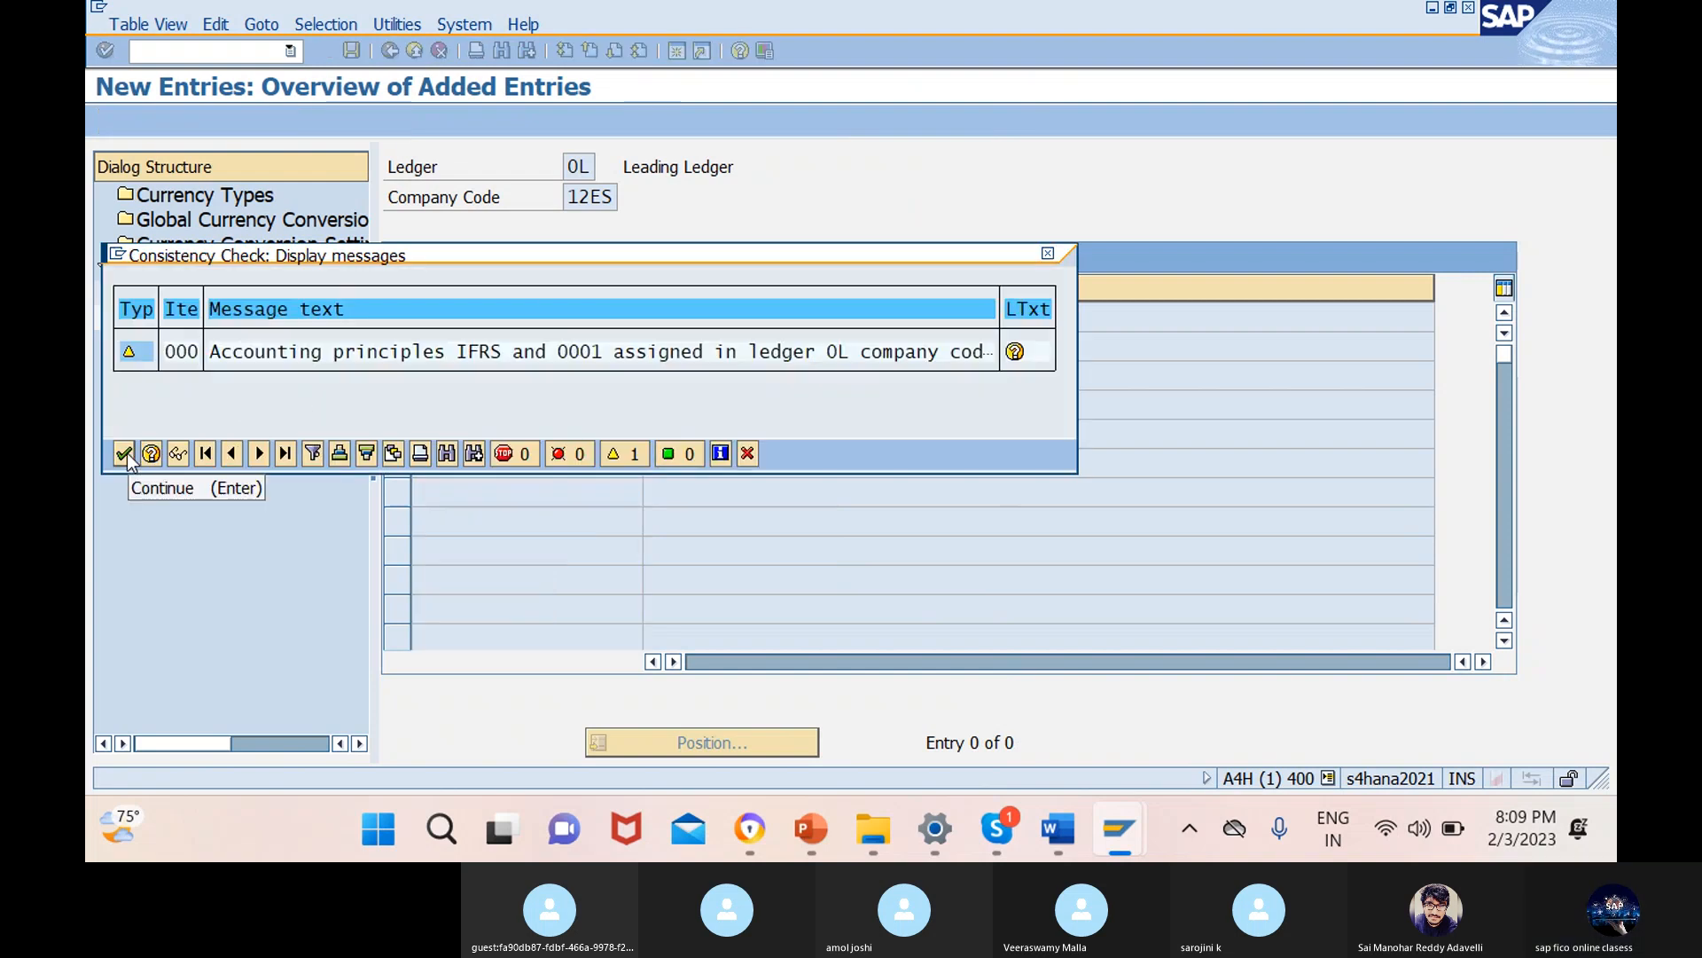
click(124, 454)
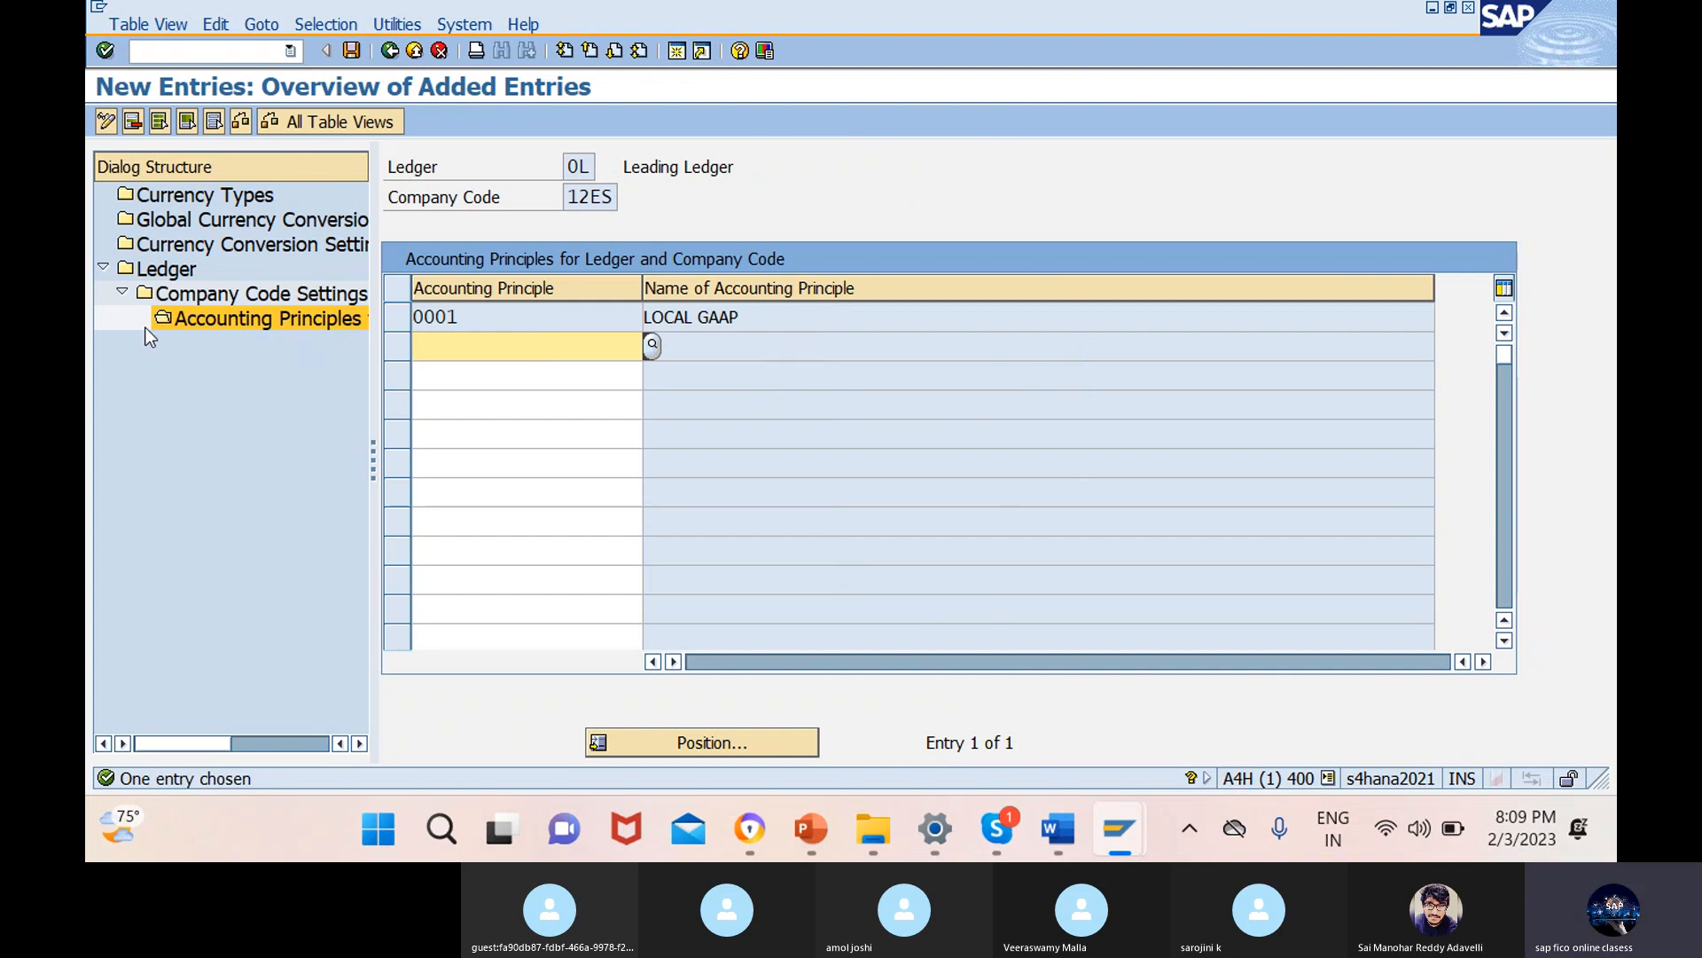
- Save the accounting principle assignment for company code 12ES and accept the consistency check messages
click(352, 51)
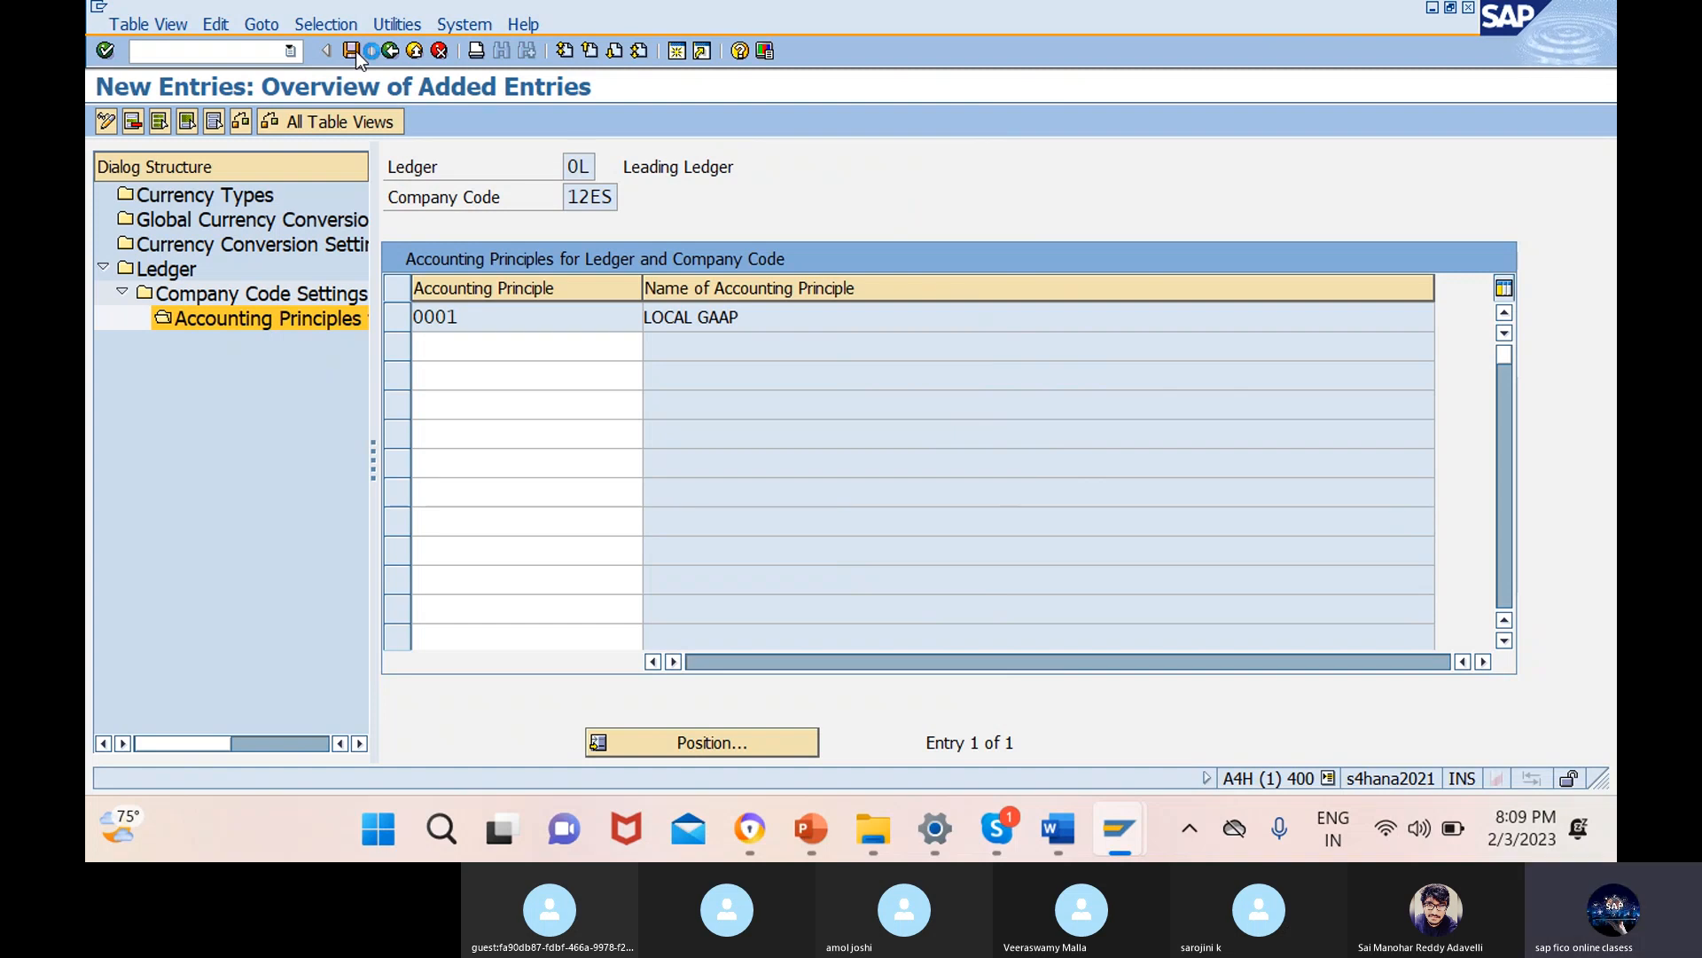
click(352, 51)
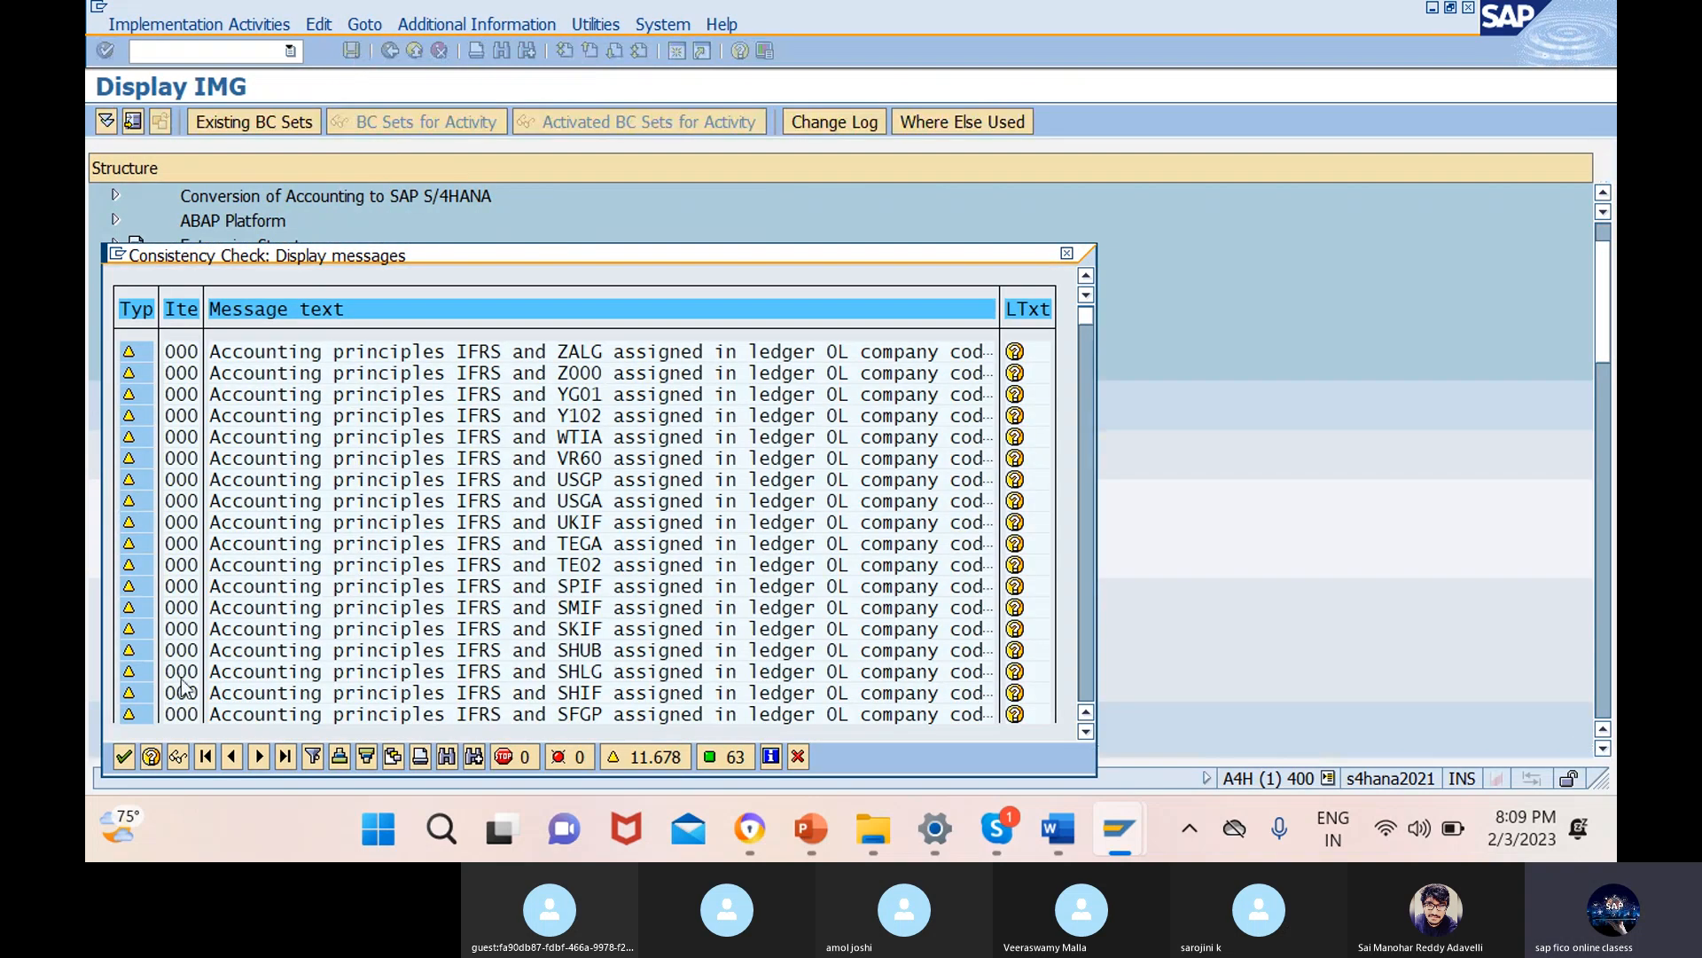
click(124, 756)
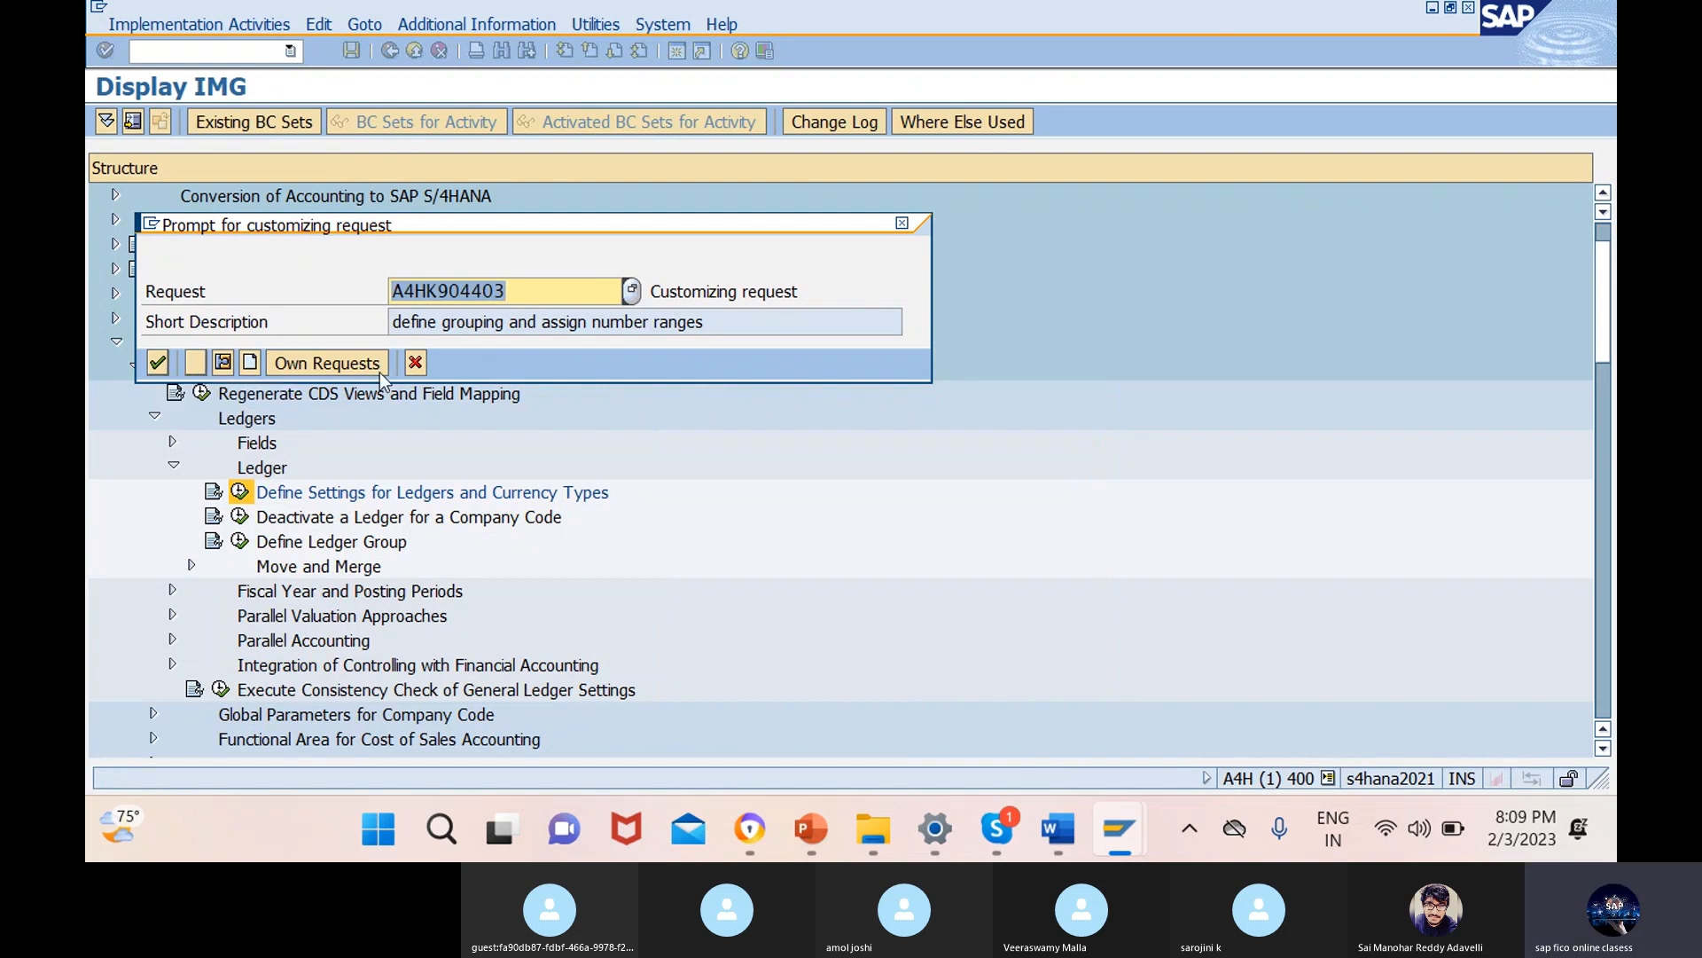
- Create a new customizing request described "defined ledger and a/c principles to cocd" and save the assignment in it
click(251, 363)
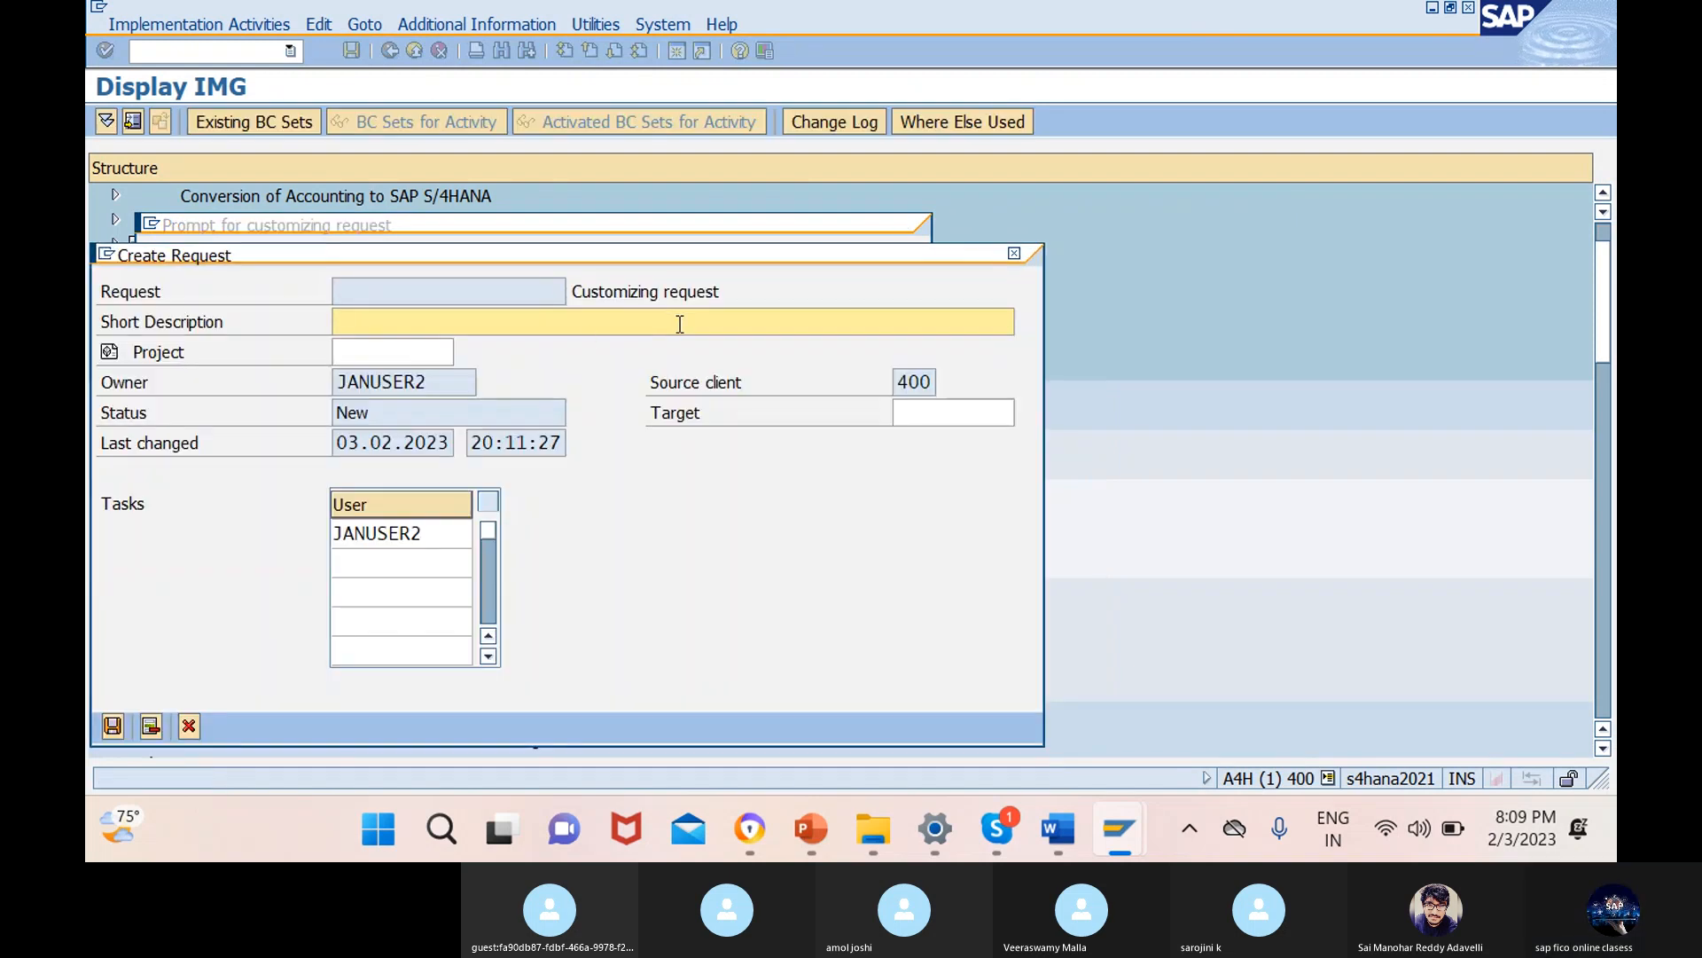
text(de)
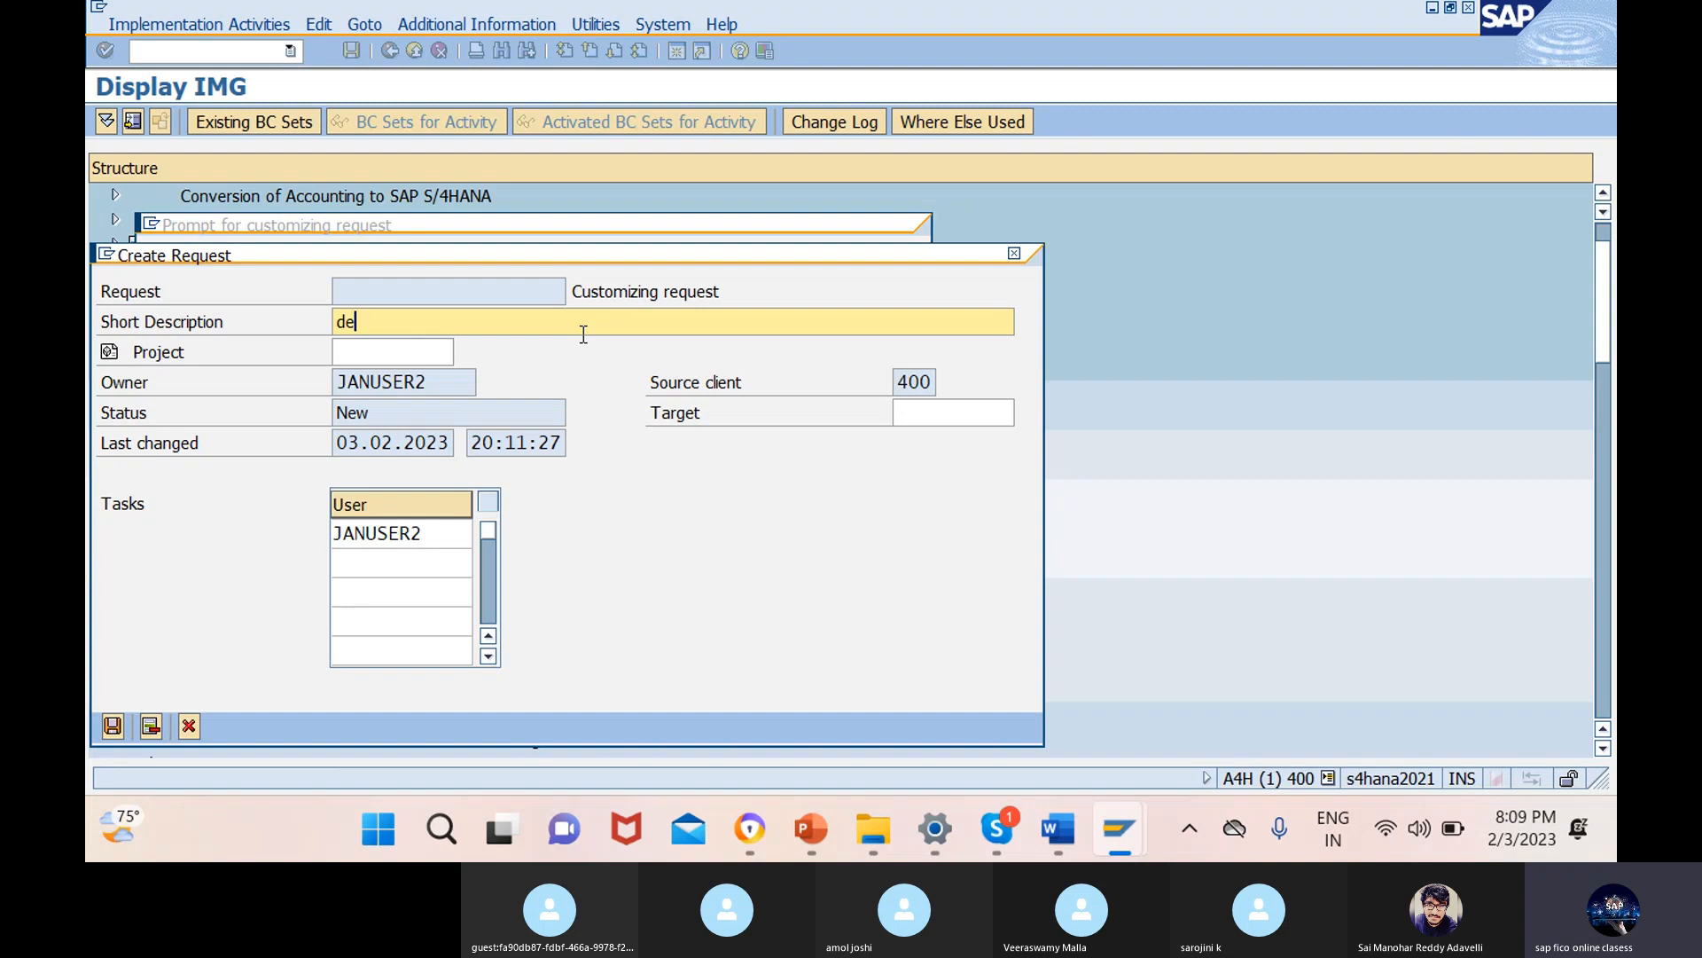
text(fi ned ledg)
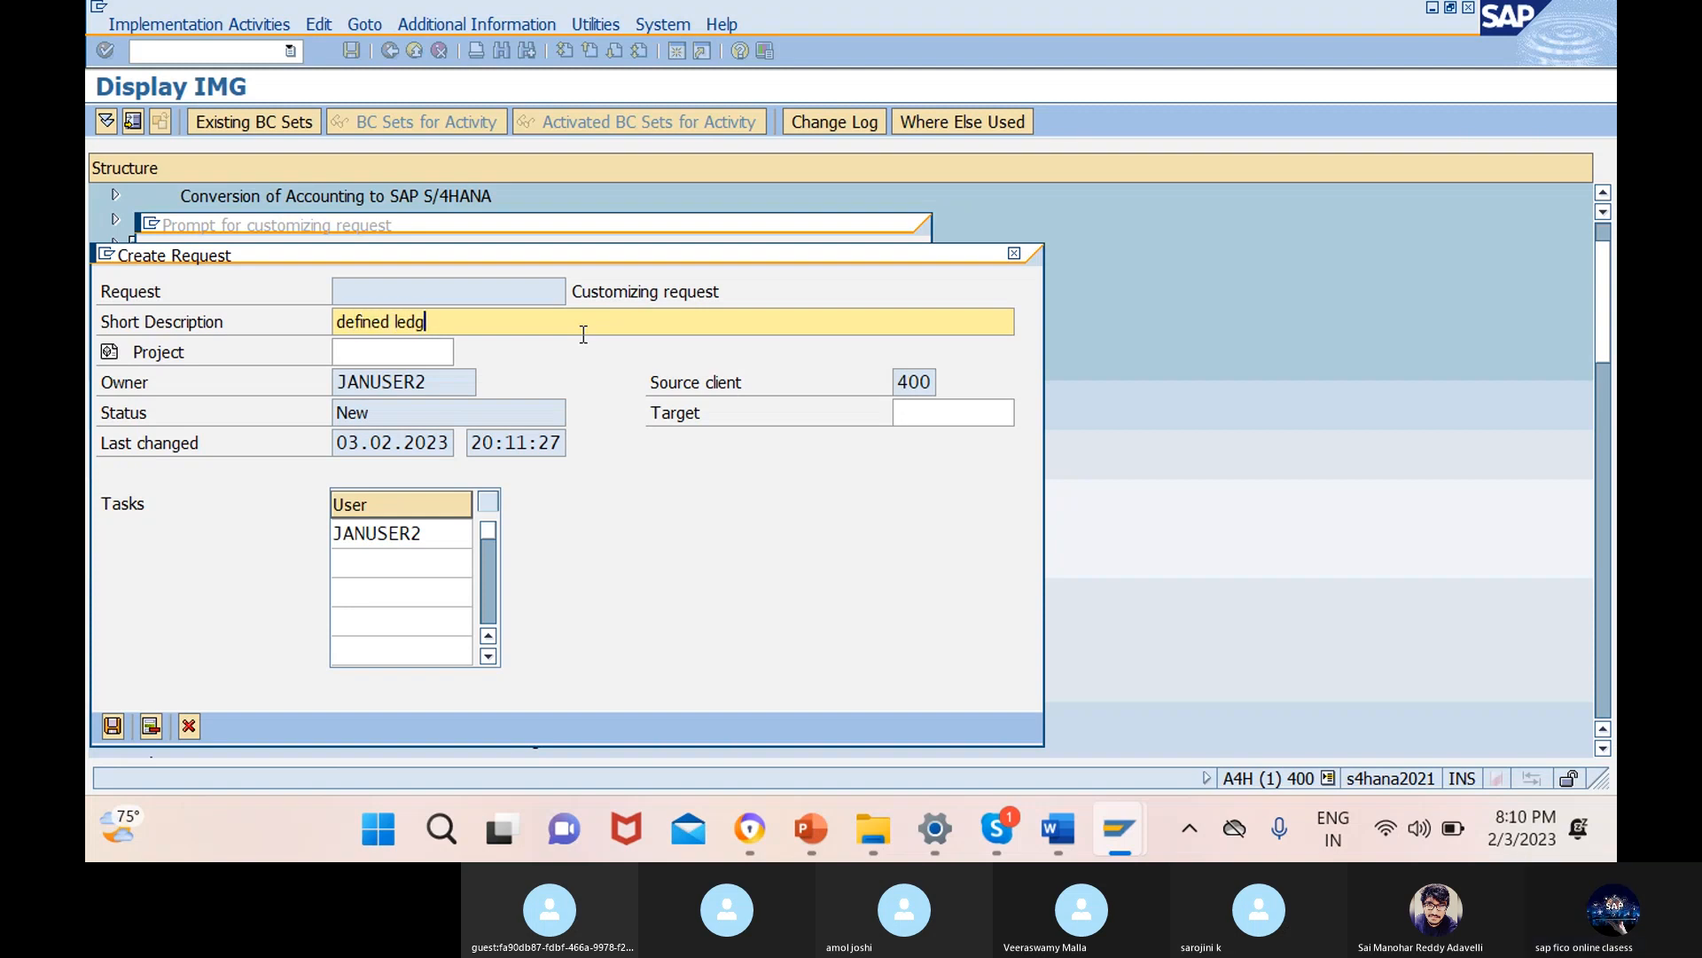
text(er and a/c princ)
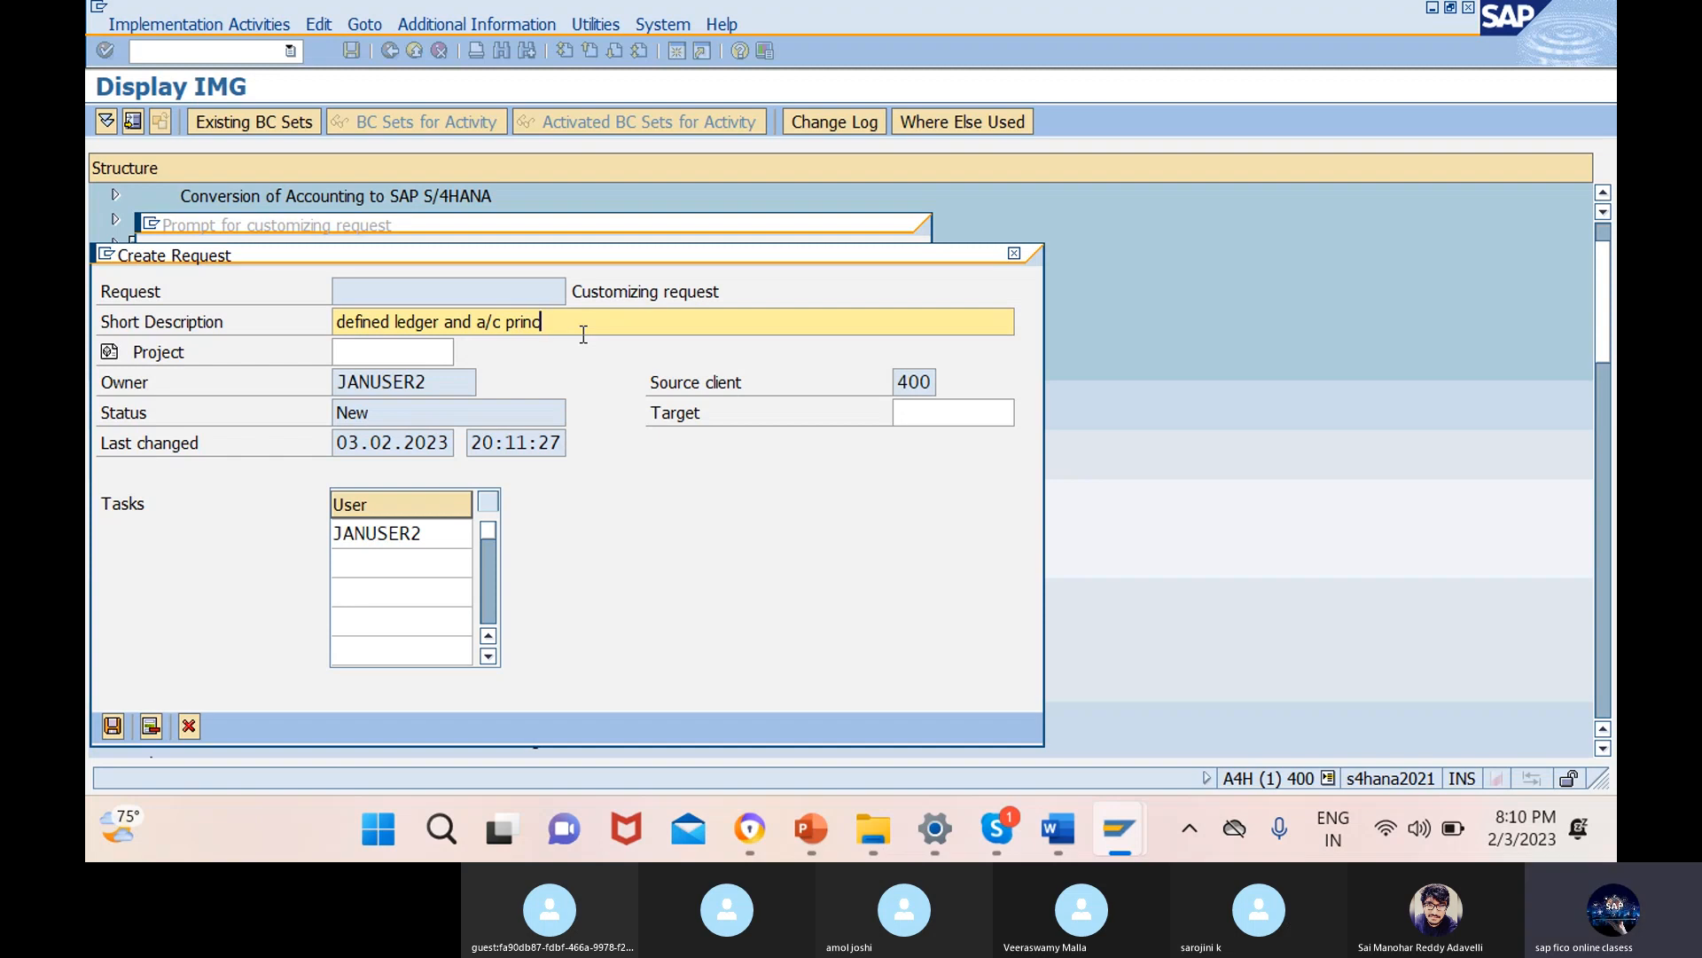
text(iples to c)
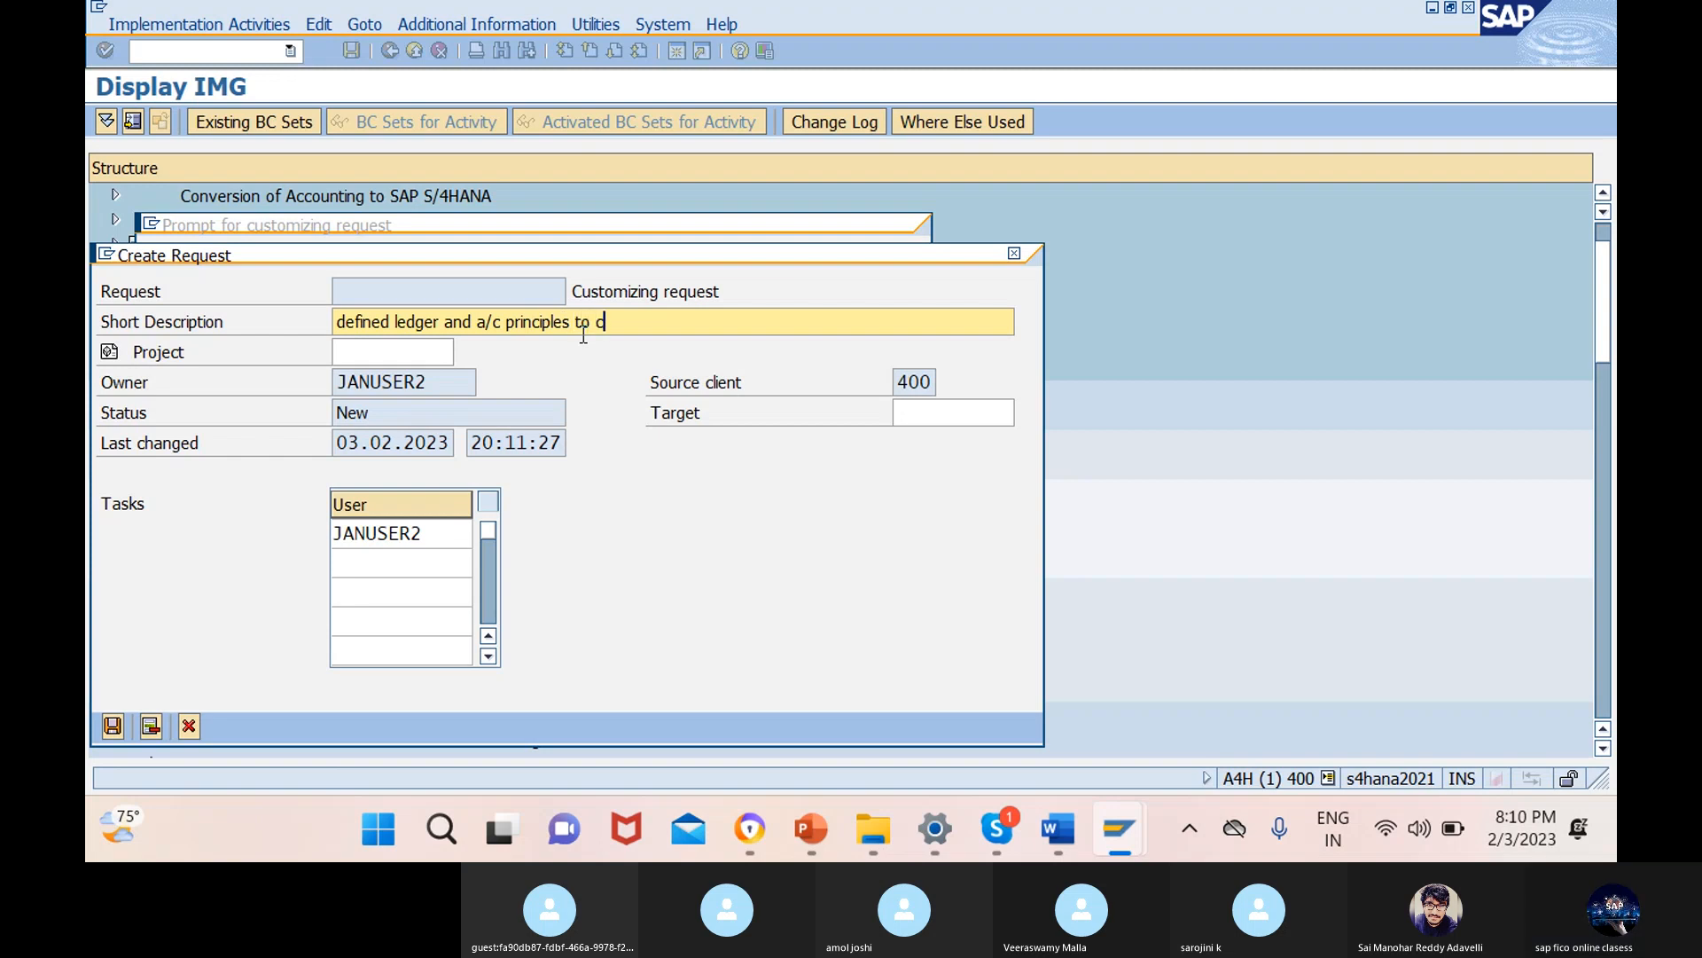
text(ocd)
key(Return)
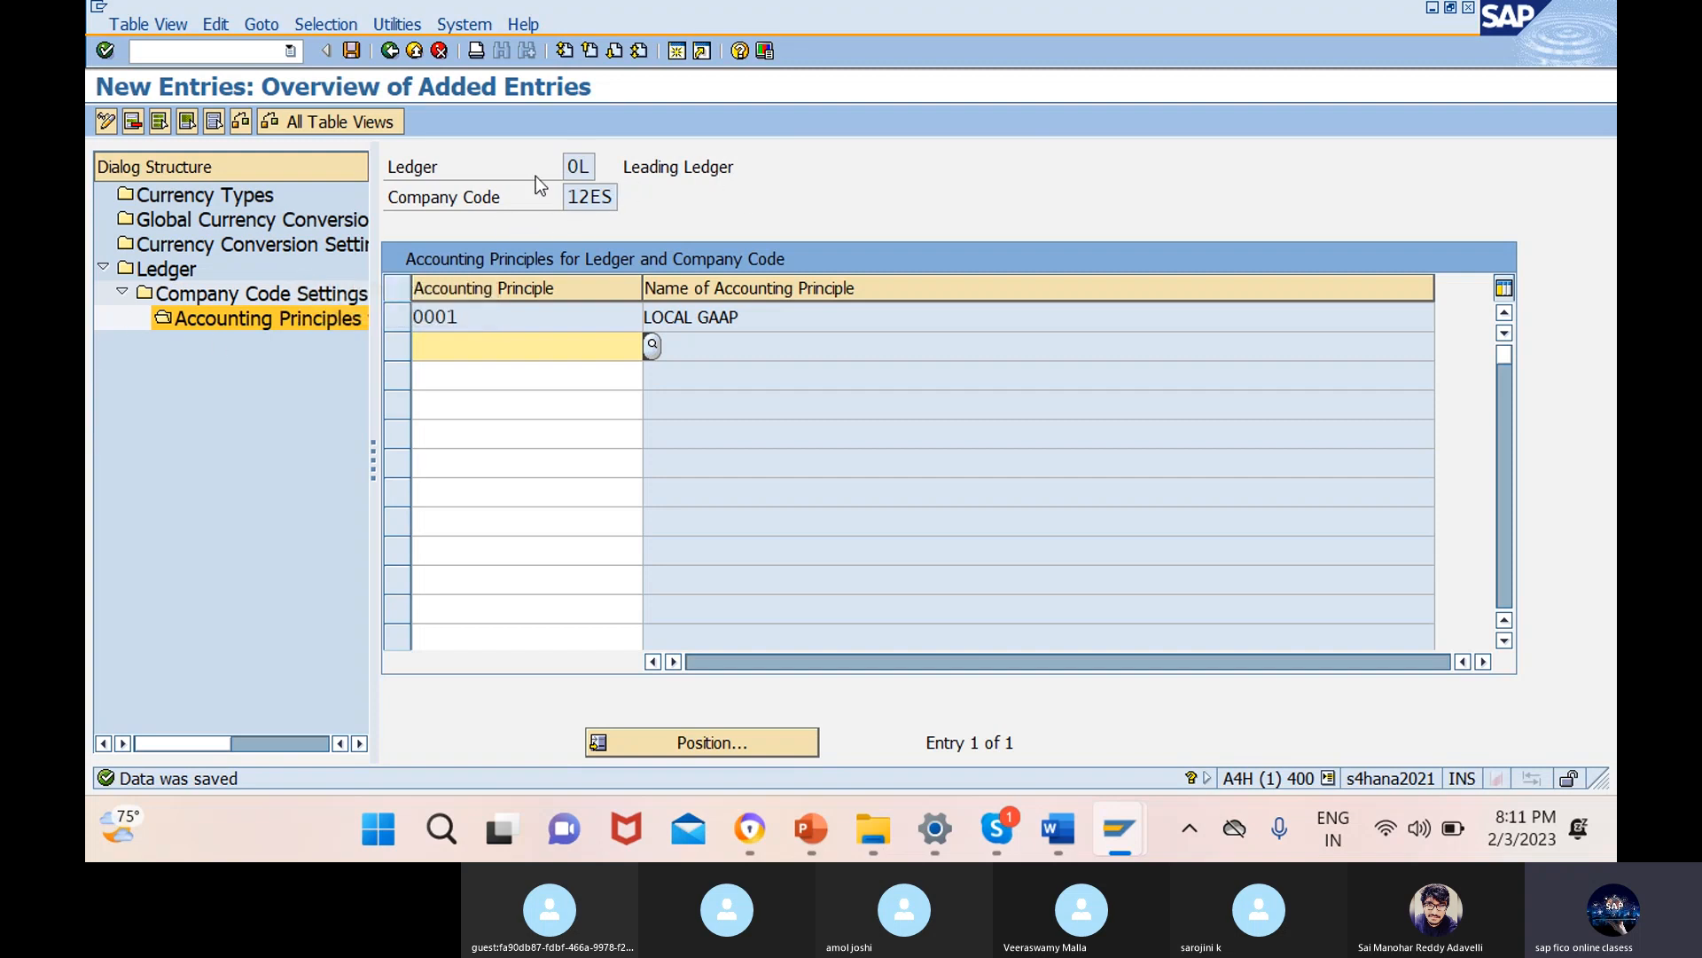
- Leave the accounting principle entries and return to the overview of all ledgers, dismissing the consistency check messages
click(390, 51)
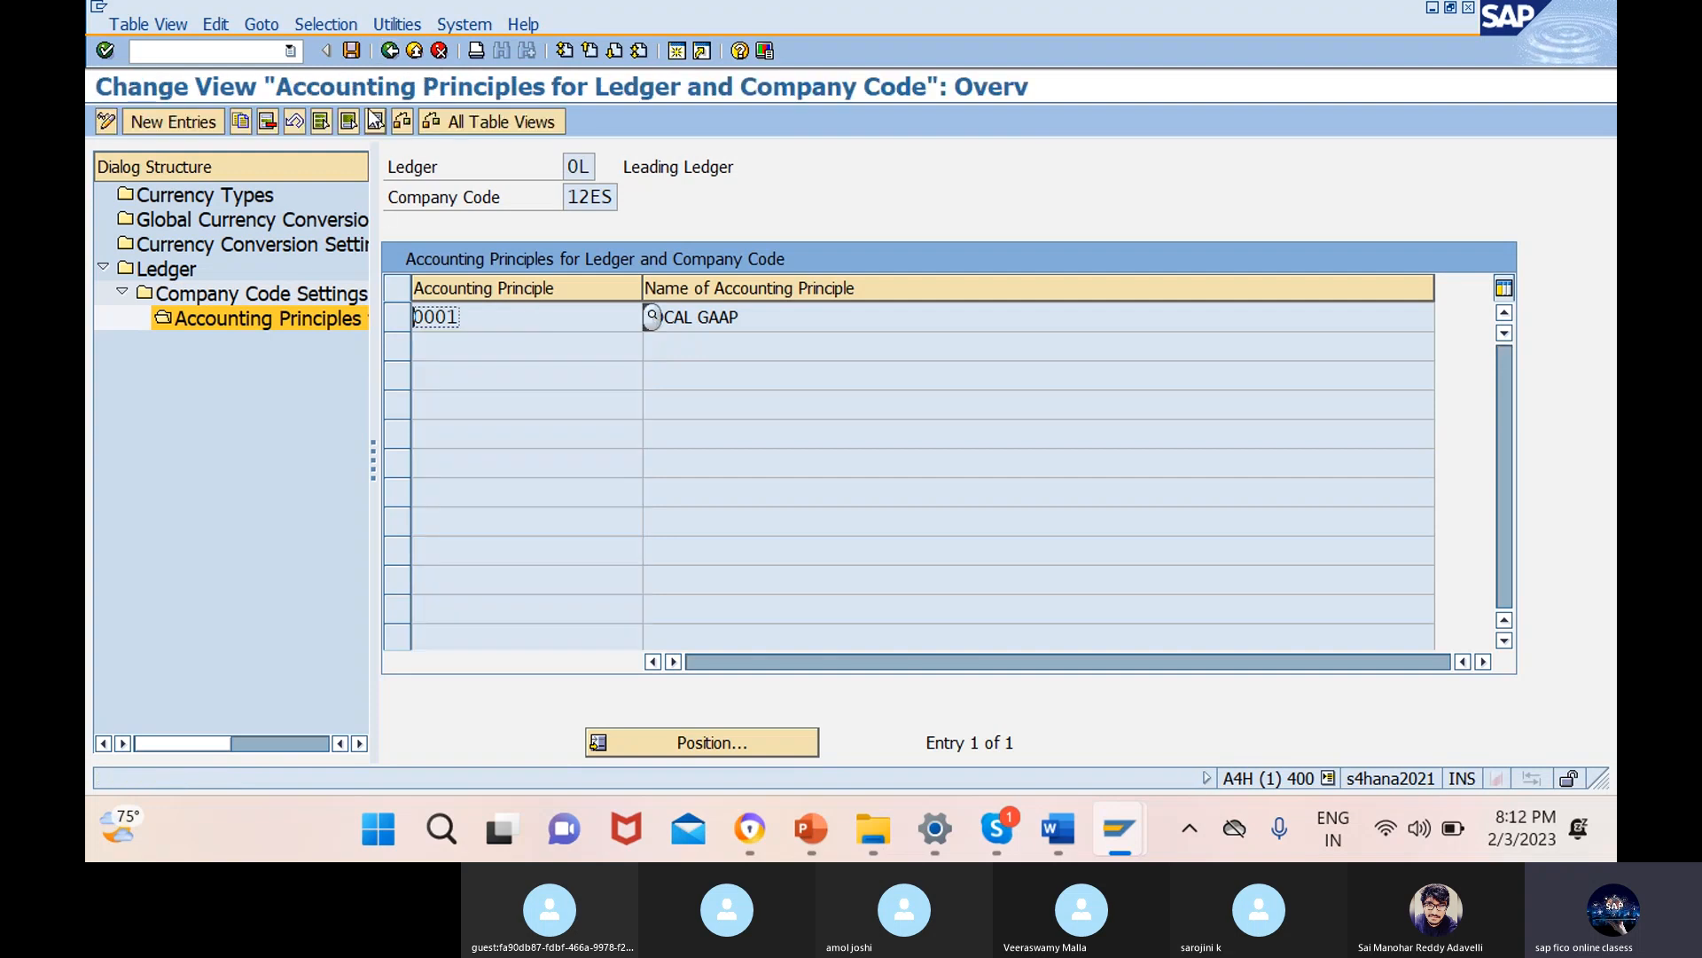
click(392, 51)
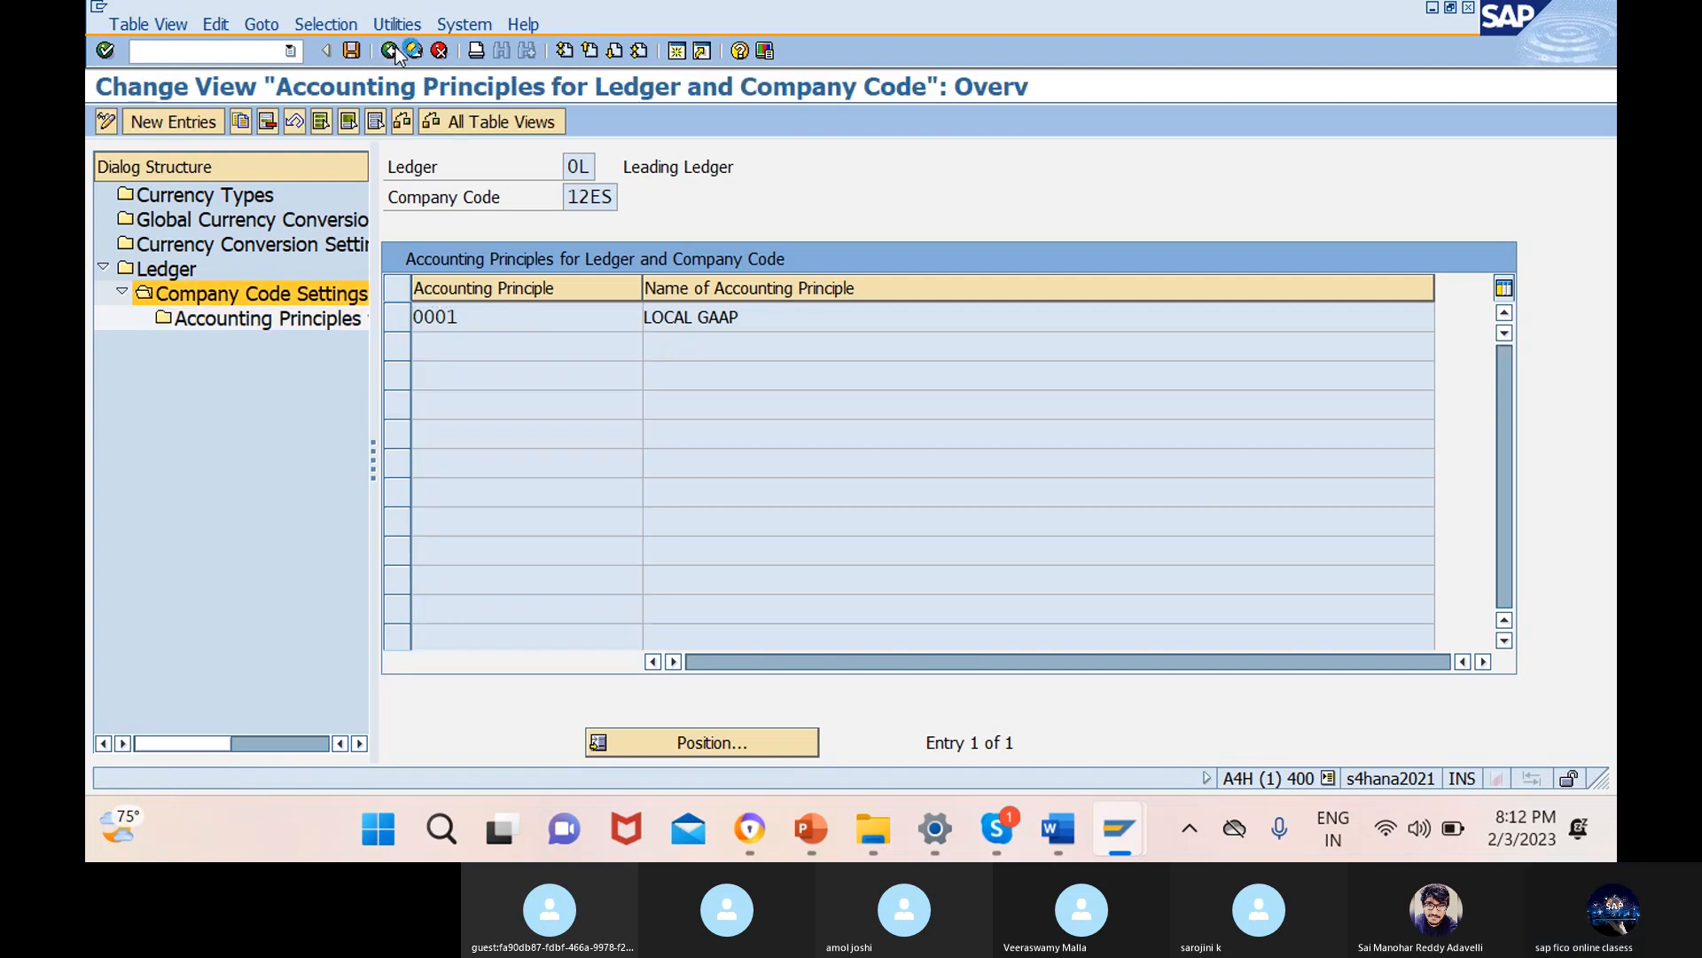
click(395, 52)
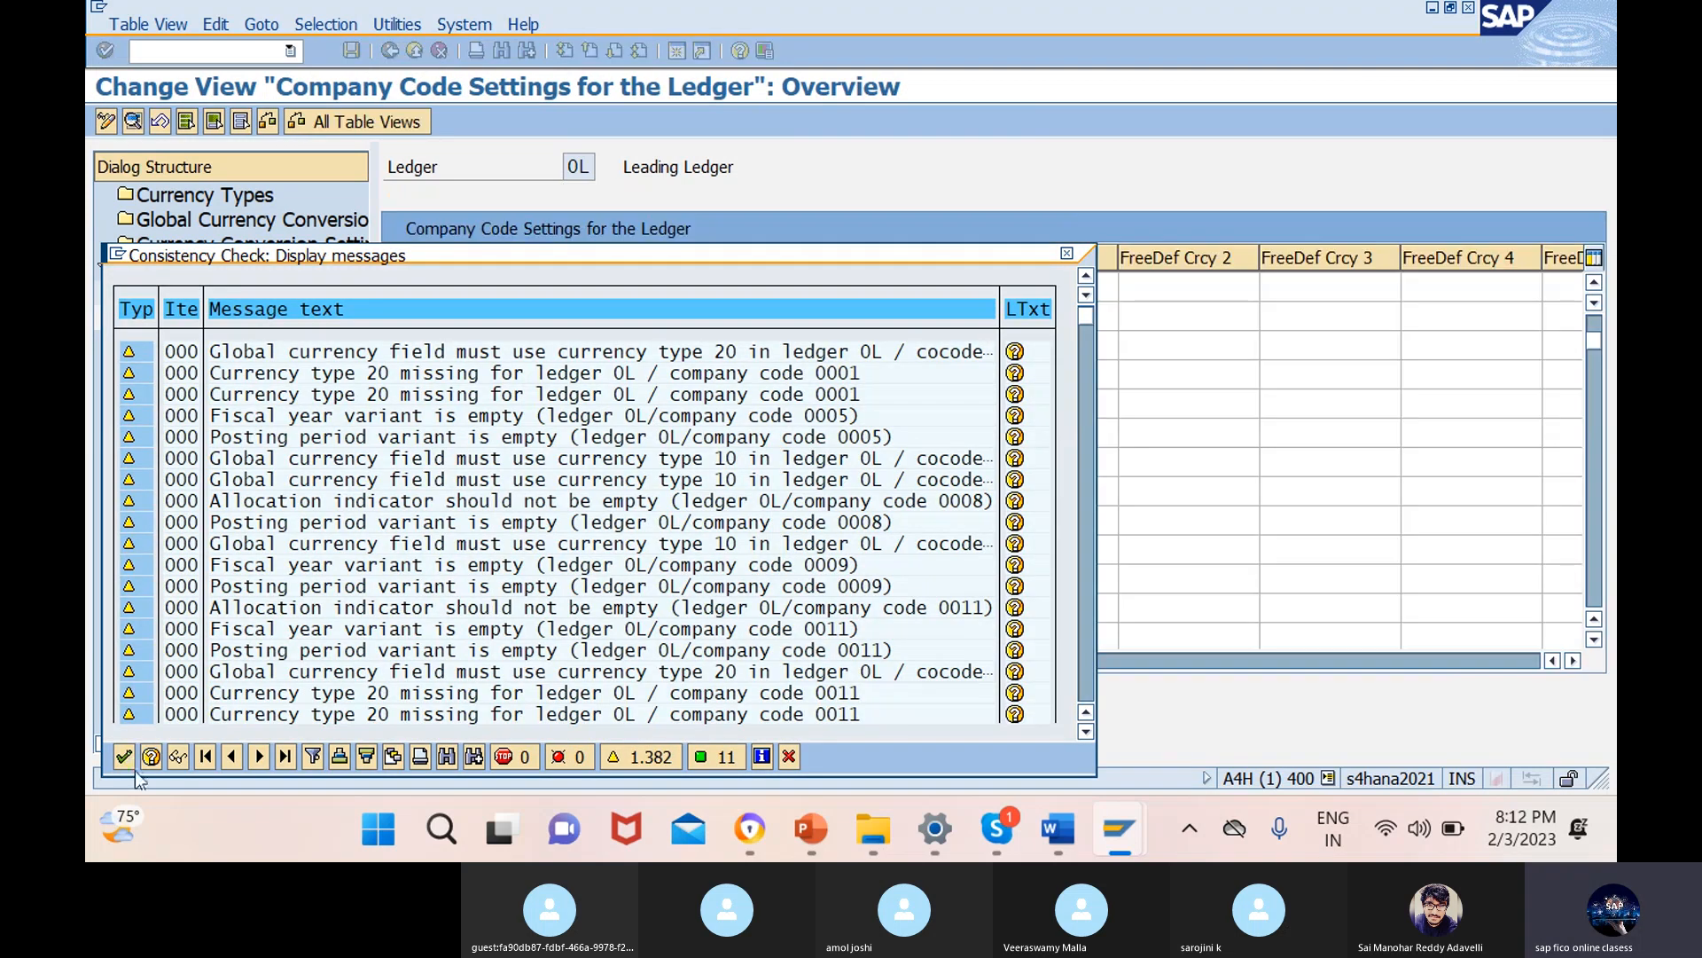
click(123, 757)
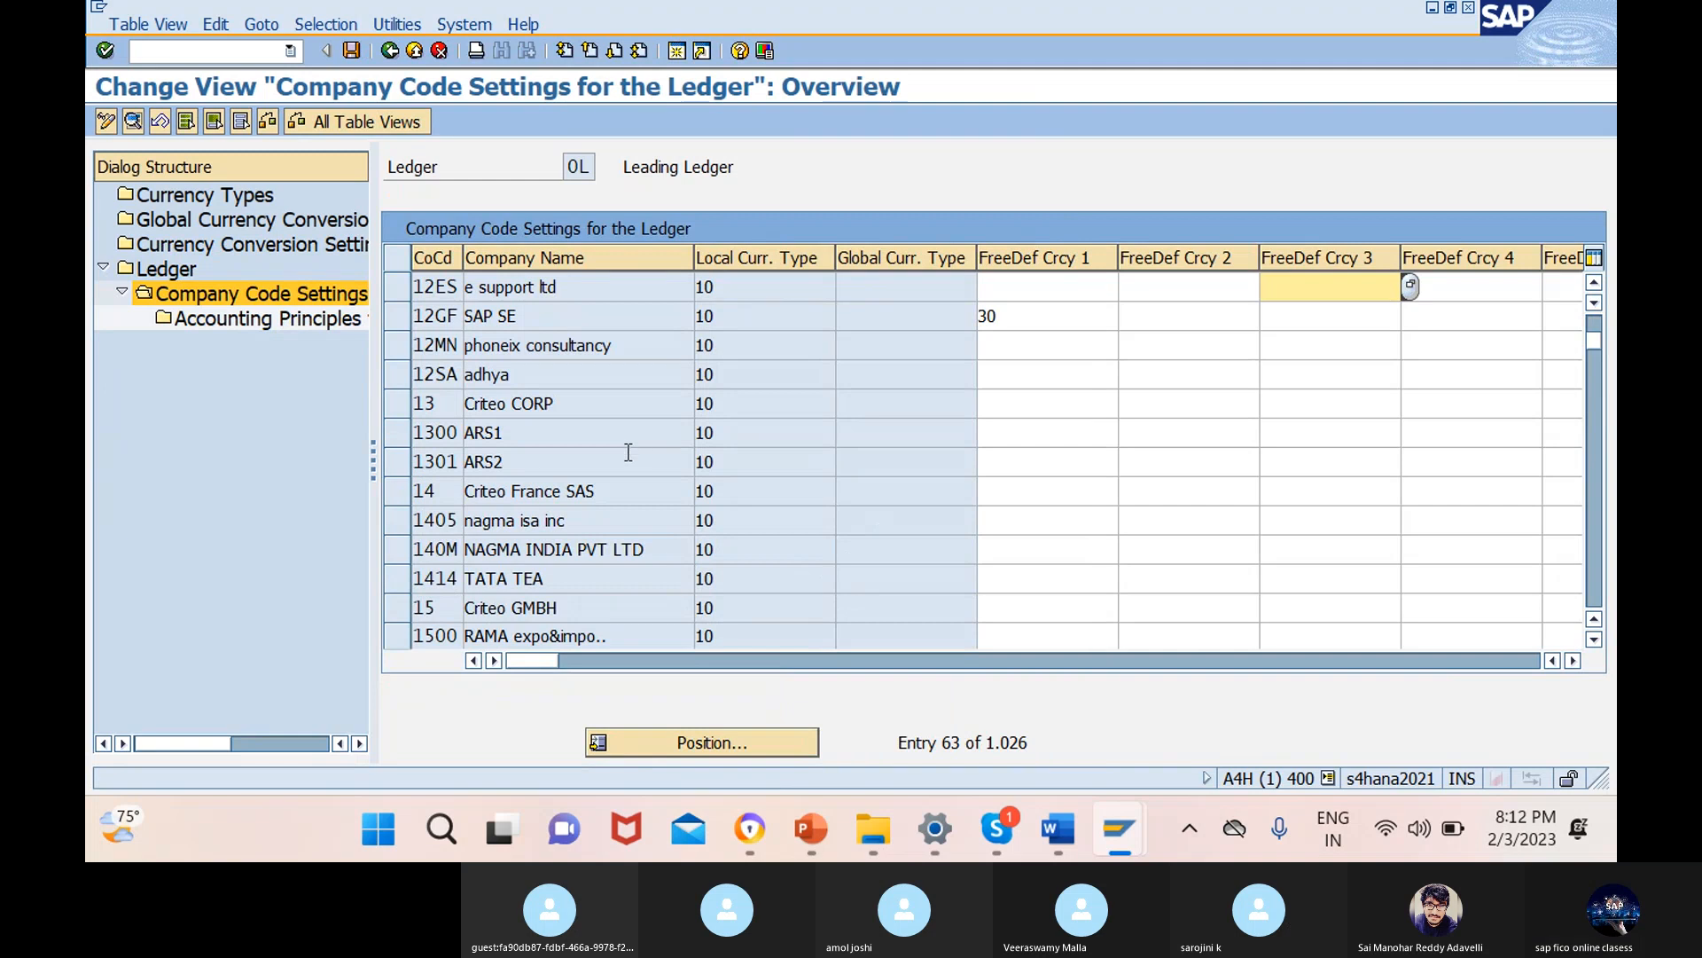
click(194, 271)
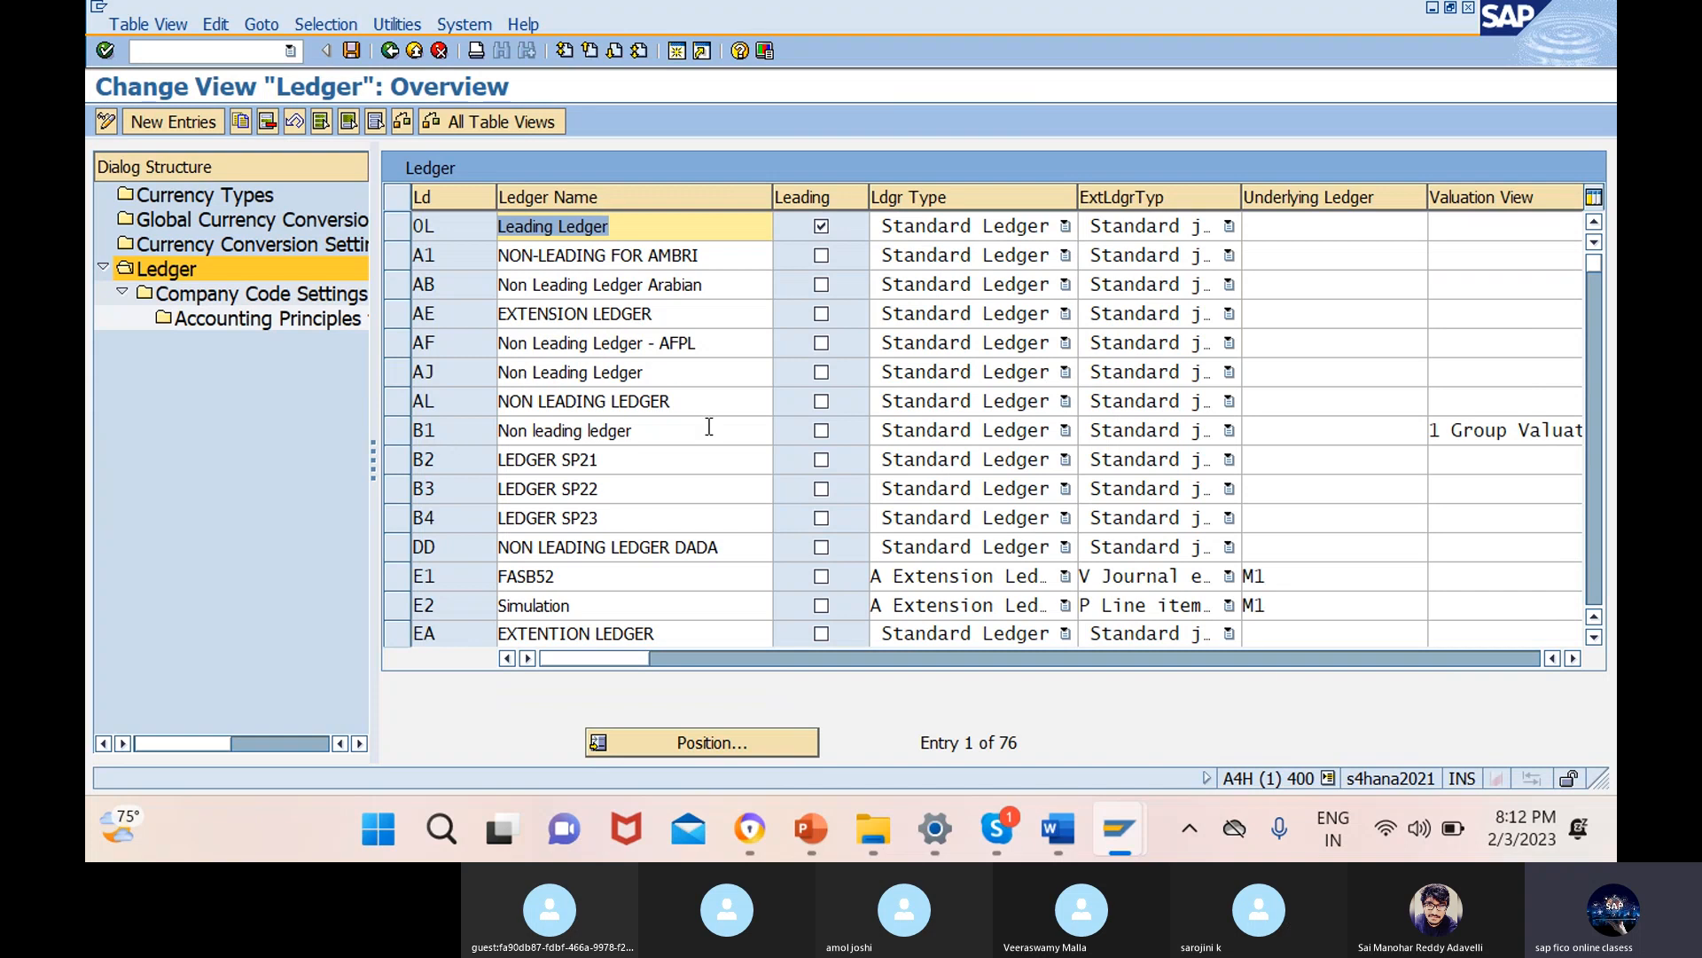
- Copy ledger AB (Non Leading Ledger Arabian) as the template for a new ledger with code ES
scroll(639, 227, down, 2)
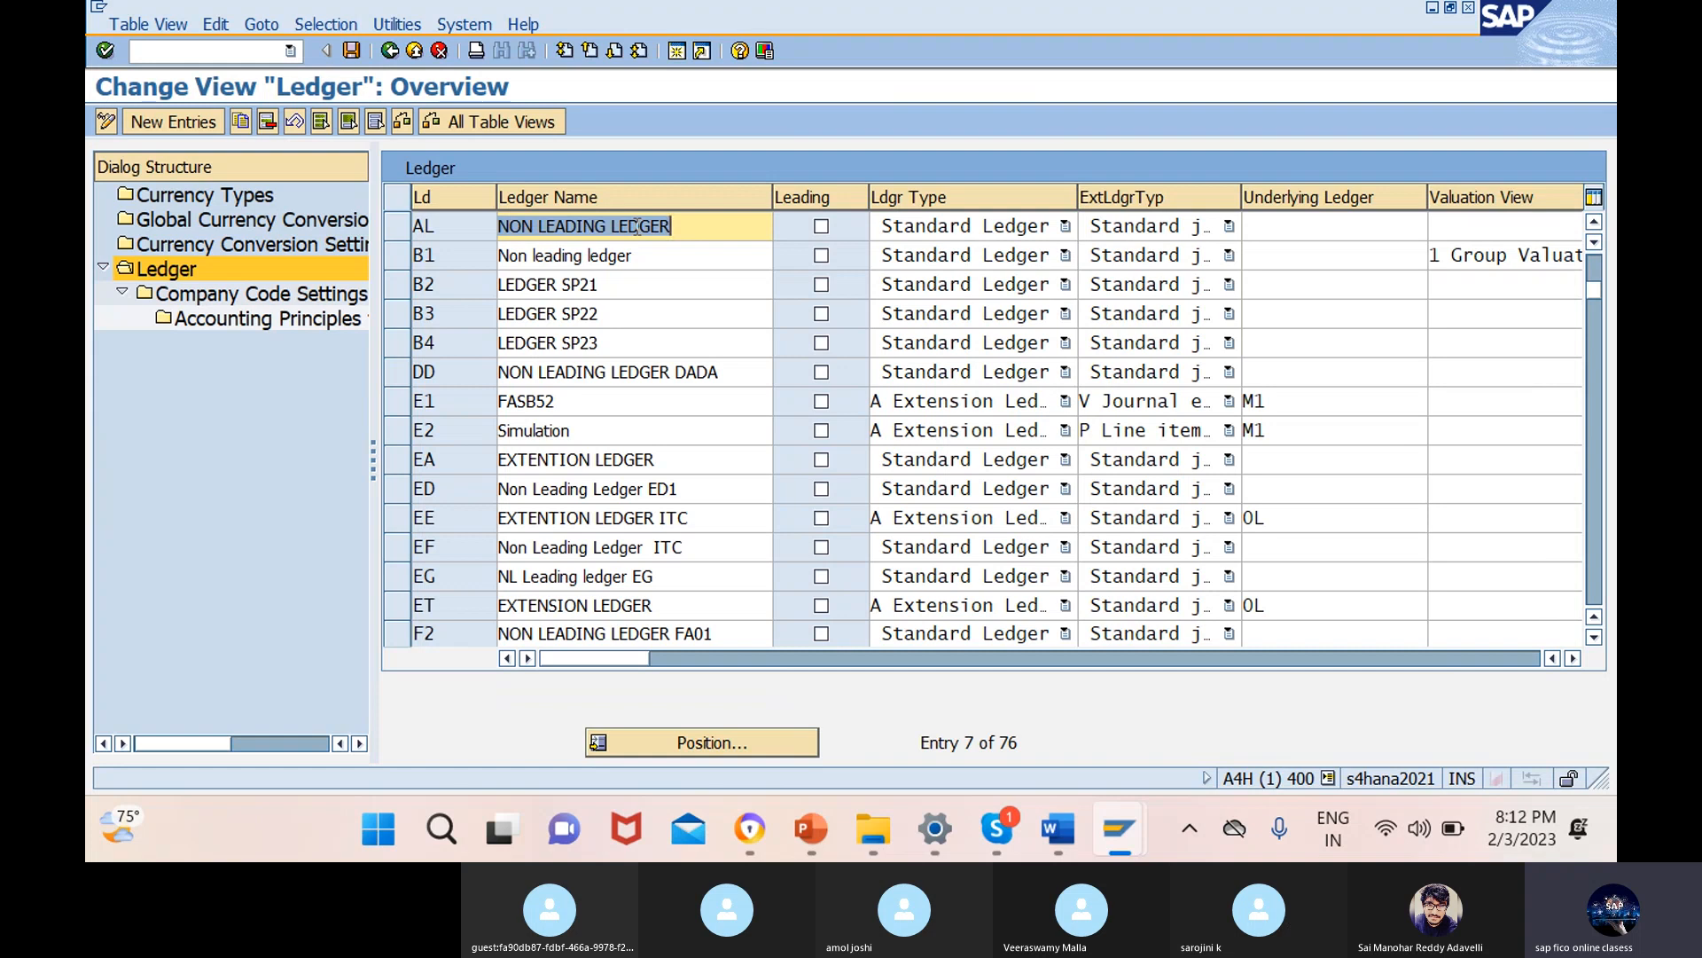
scroll(635, 226, down, 2)
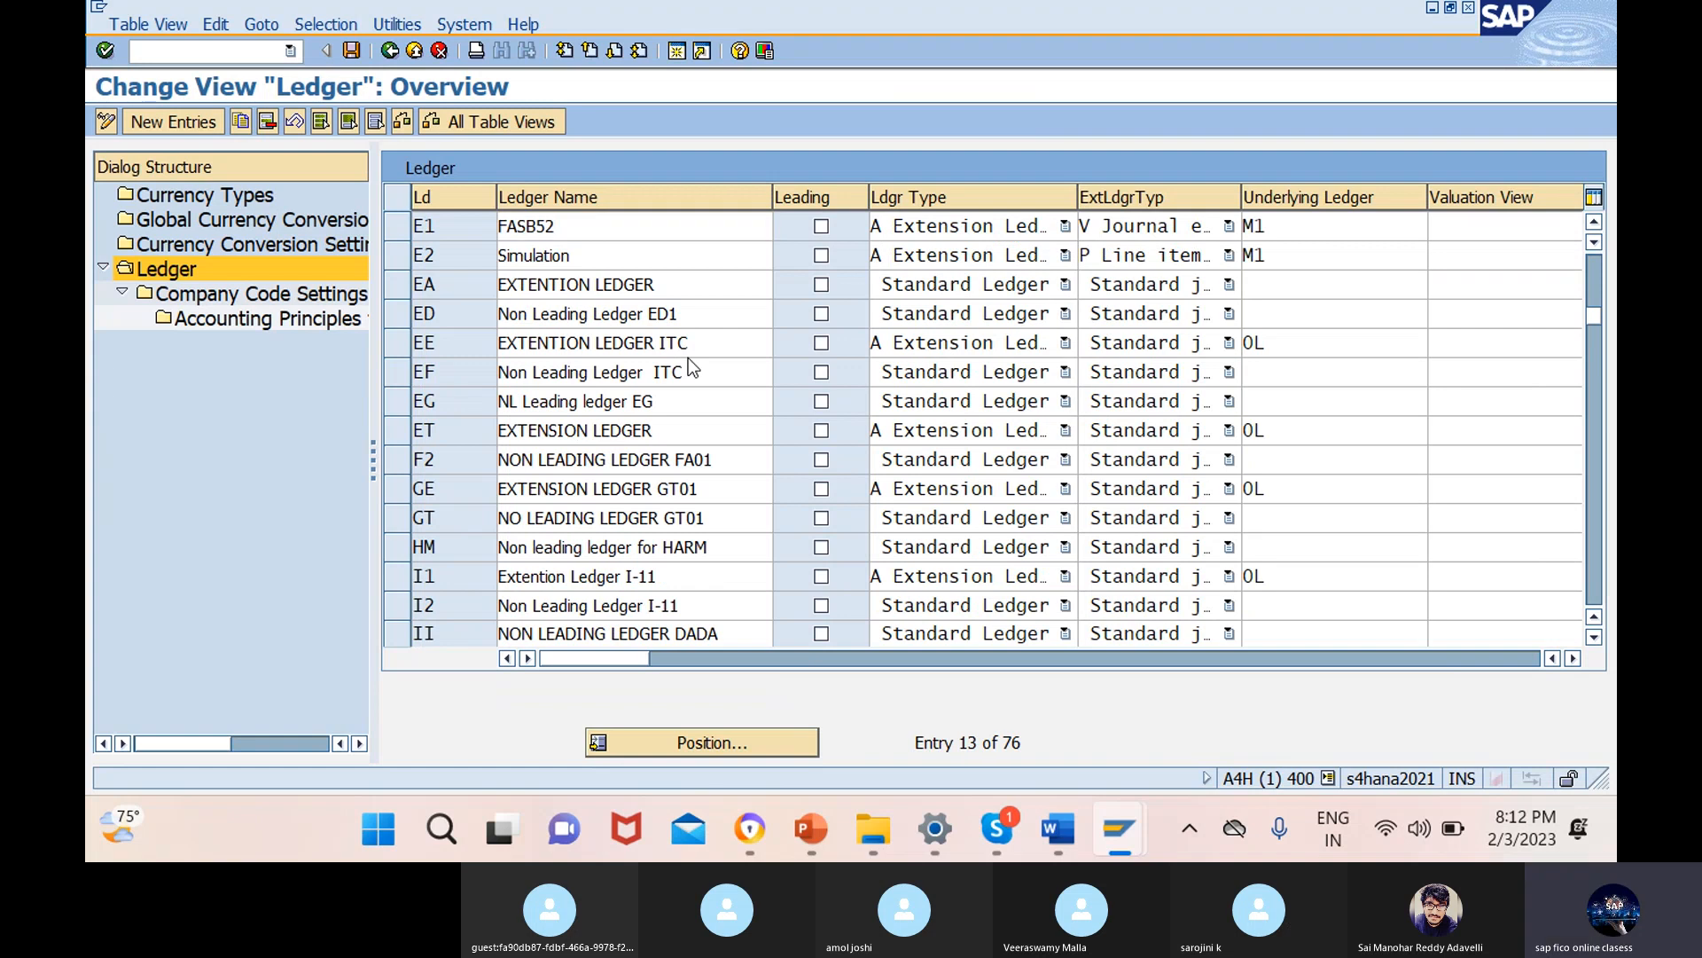
scroll(635, 226, up, 4)
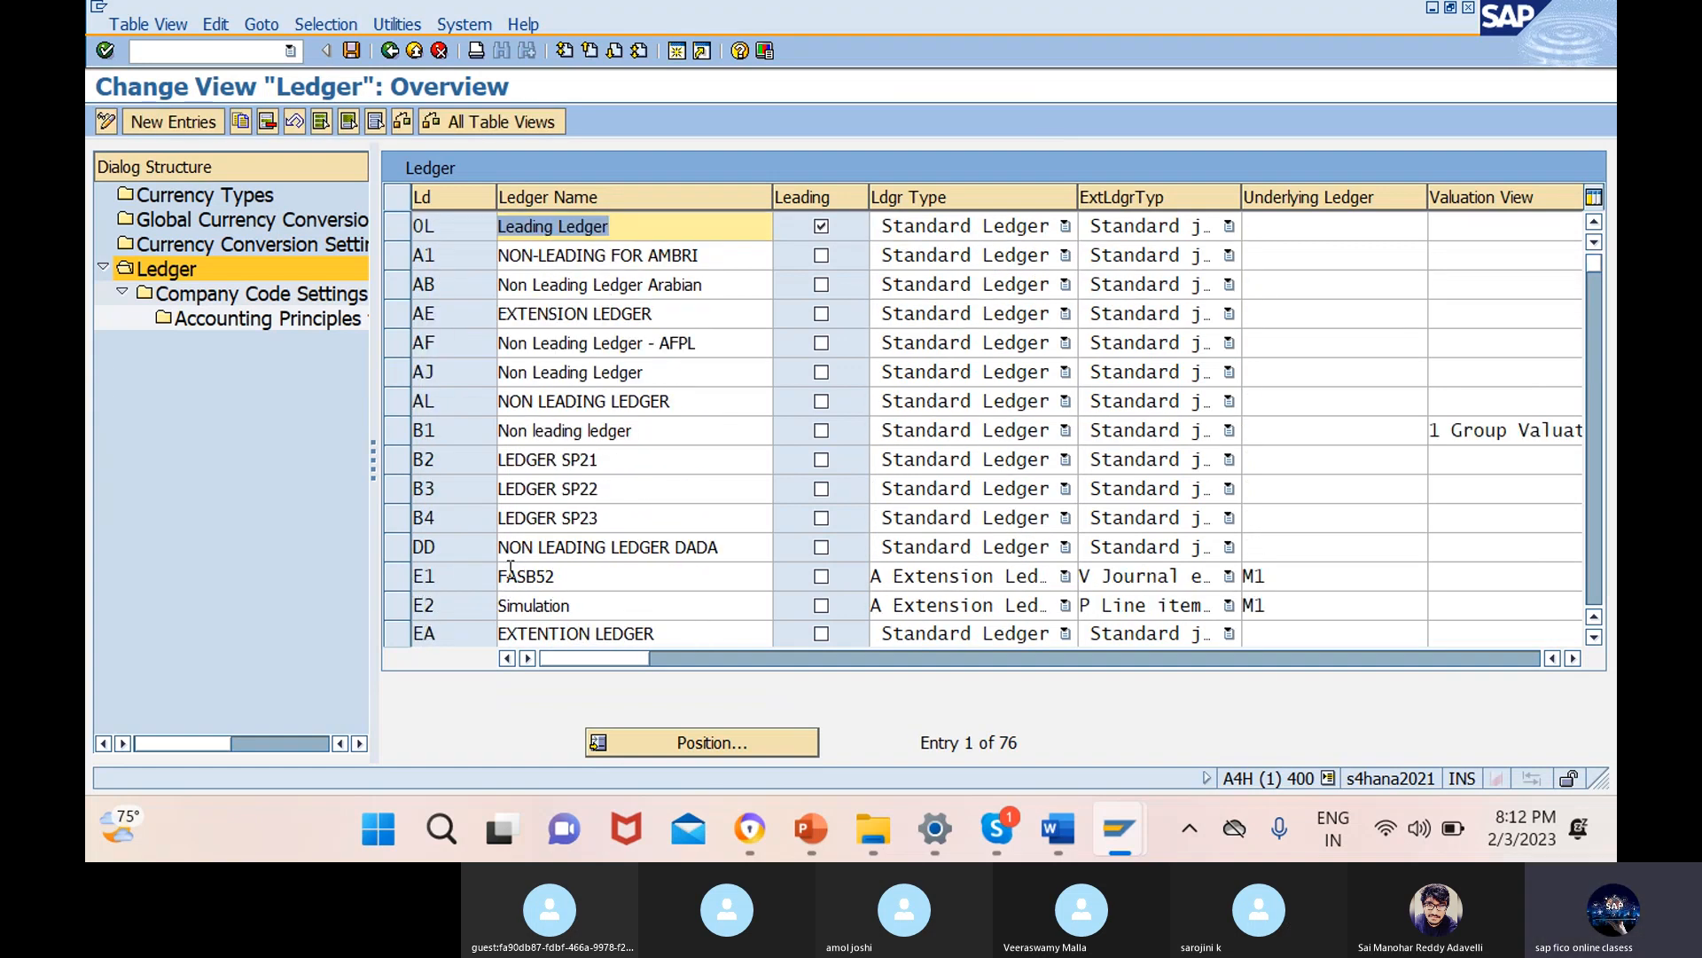
click(391, 276)
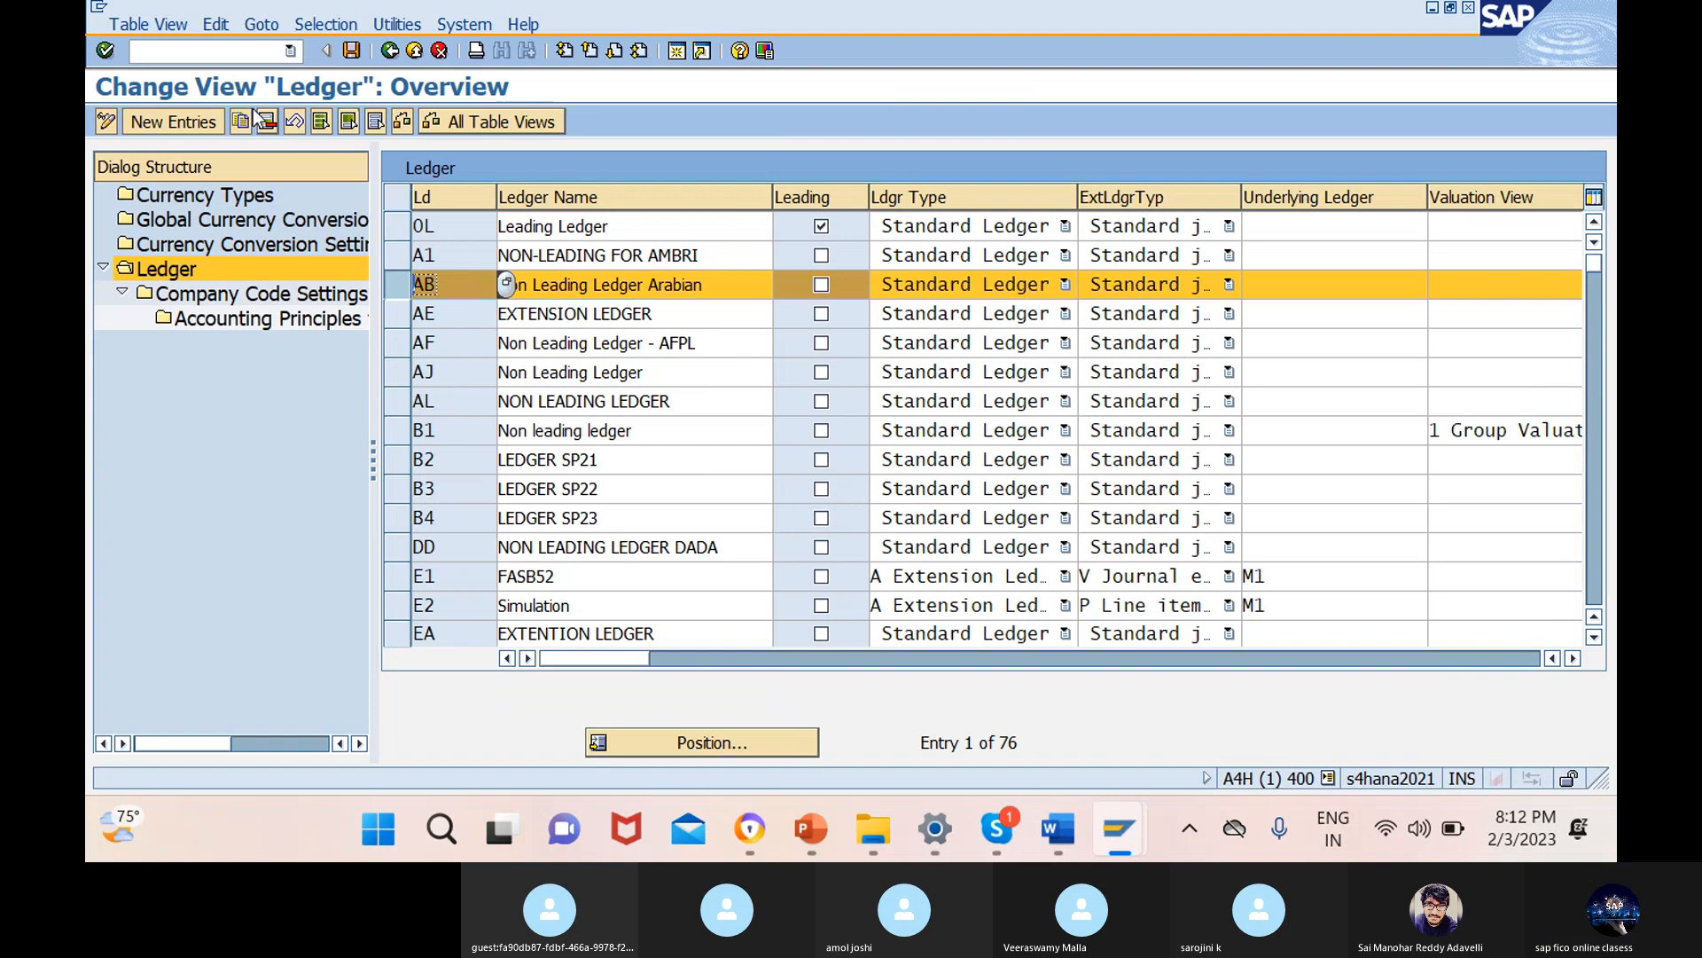
click(241, 121)
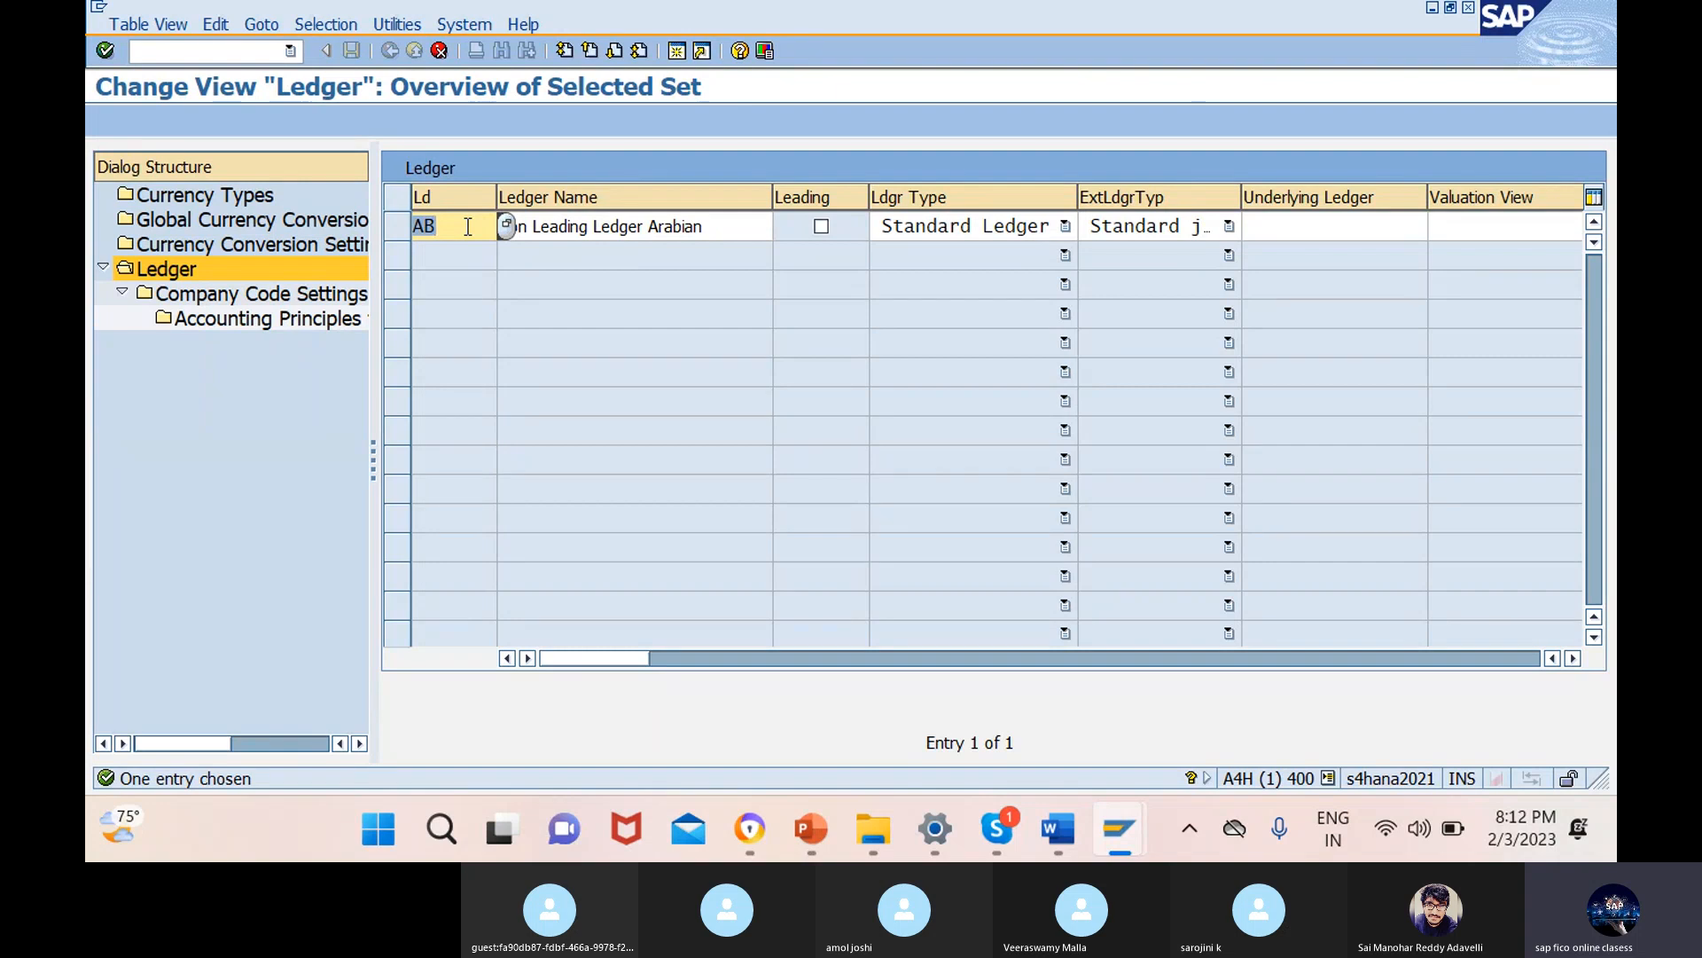
text(es)
- Change the name of the copied ledger ES to "Non Leading Ledger-12es"
click(637, 226)
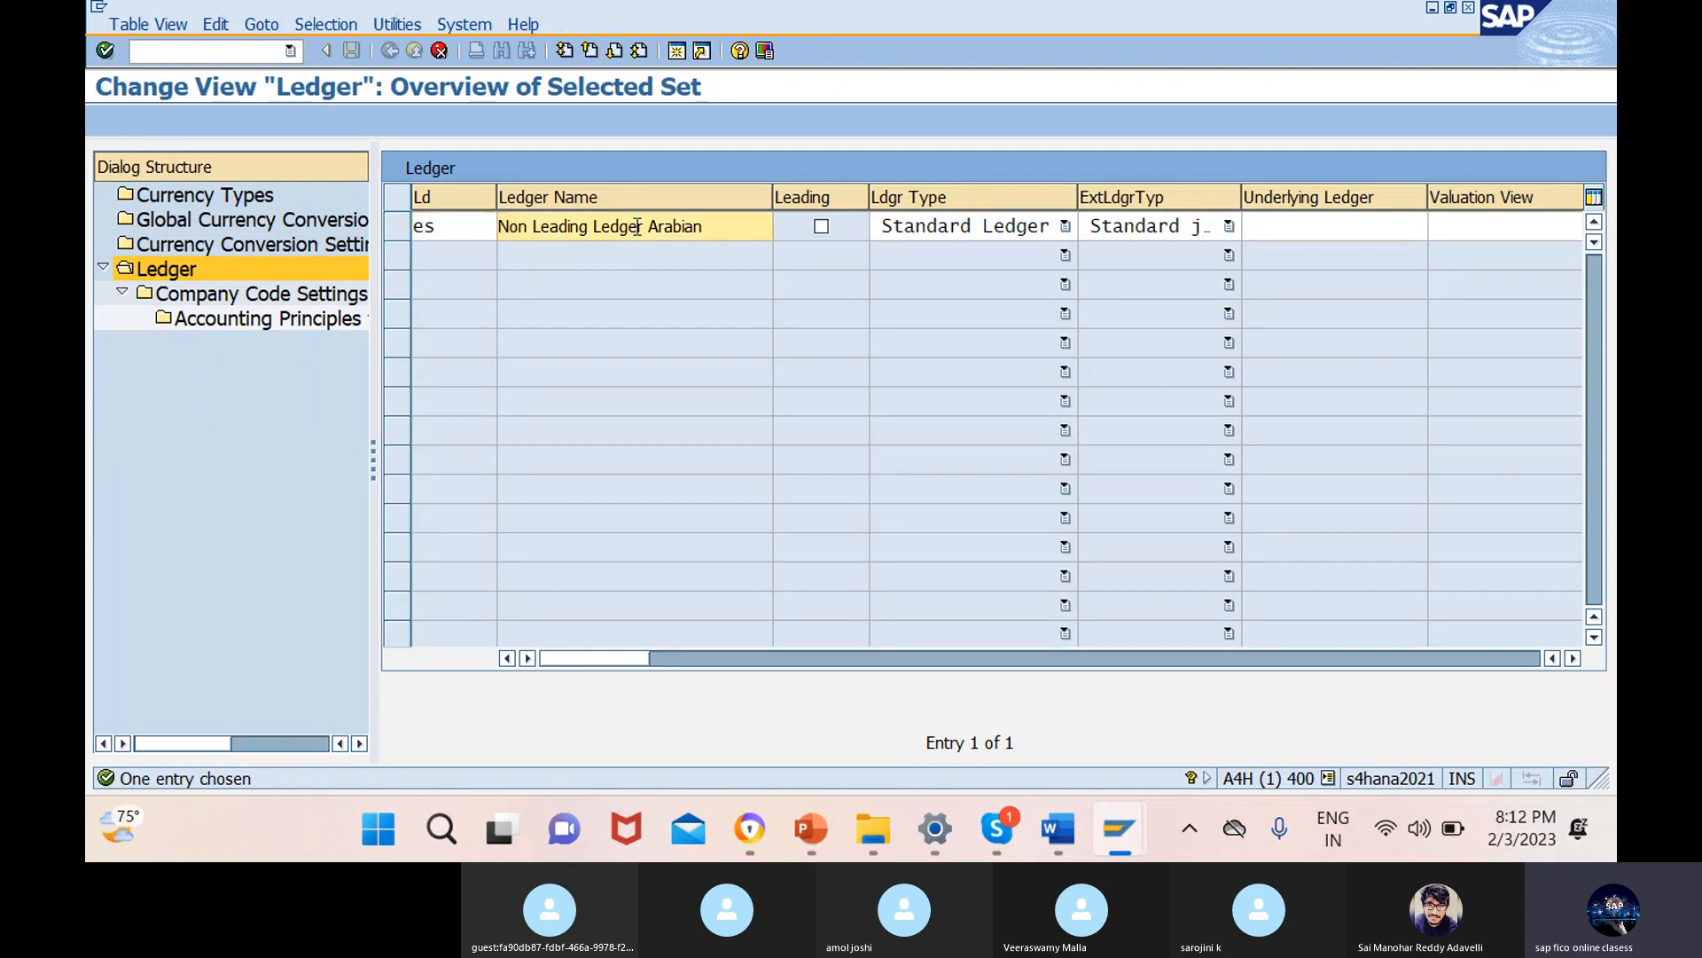
click(703, 227)
key(BackSpace)
key(BackSpace)
key(BackSpace)
key(BackSpace)
key(BackSpace)
key(BackSpace)
key(BackSpace)
key(BackSpace)
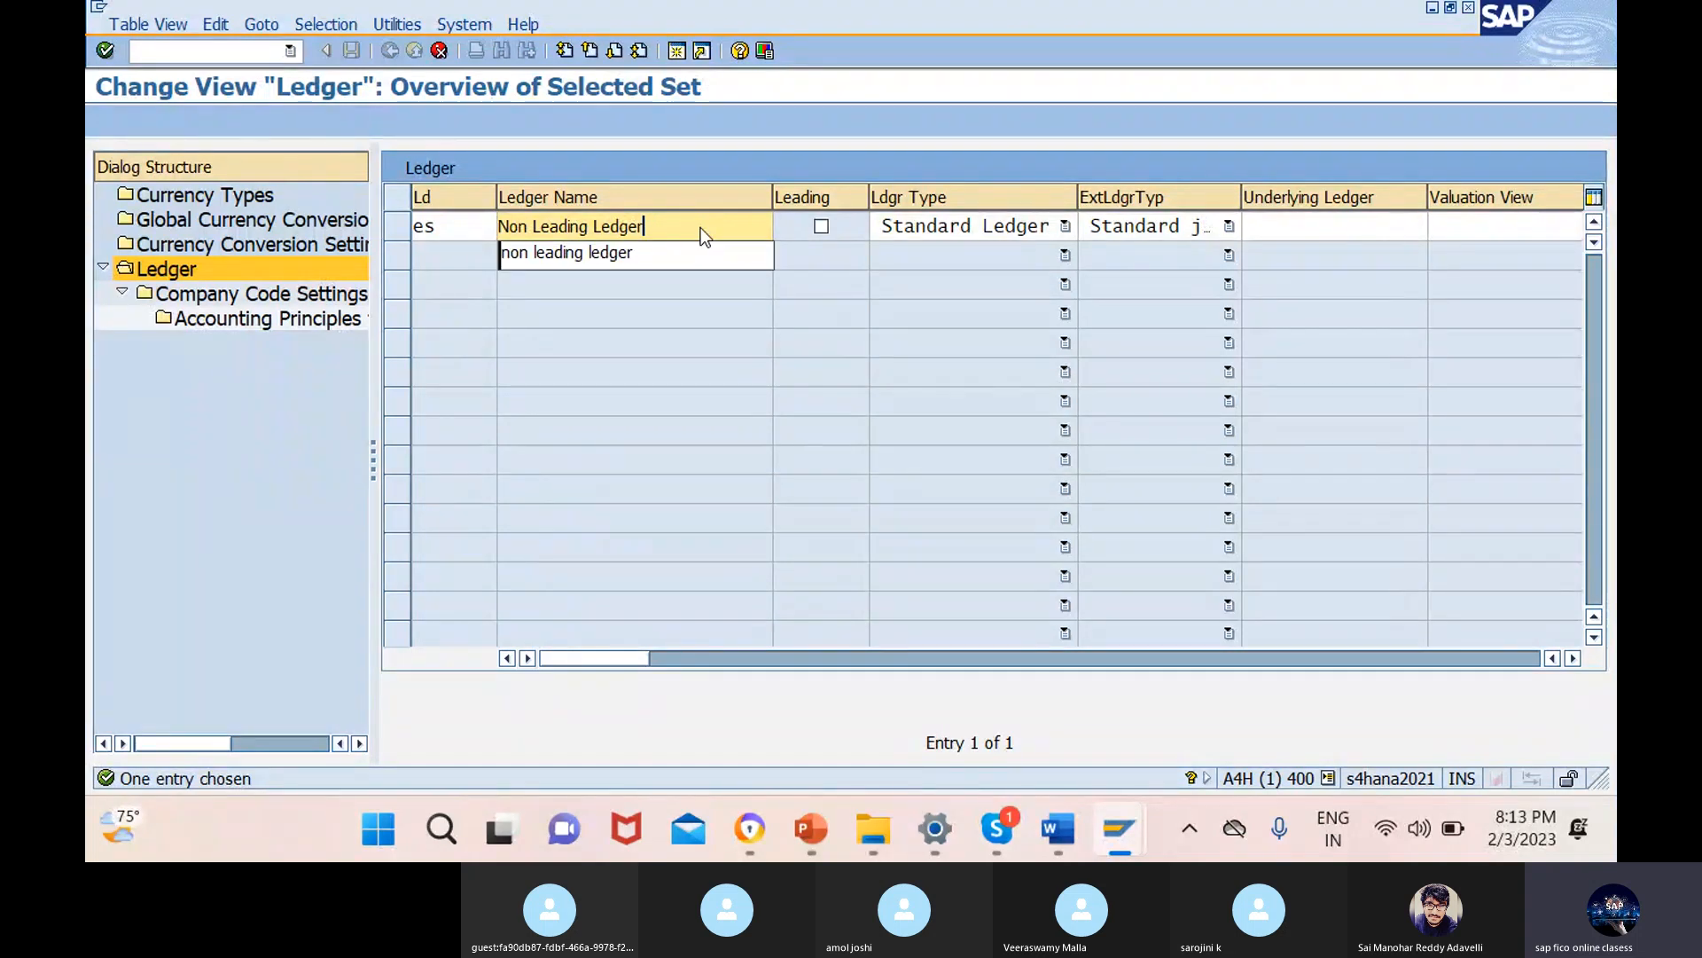
text(-12es)
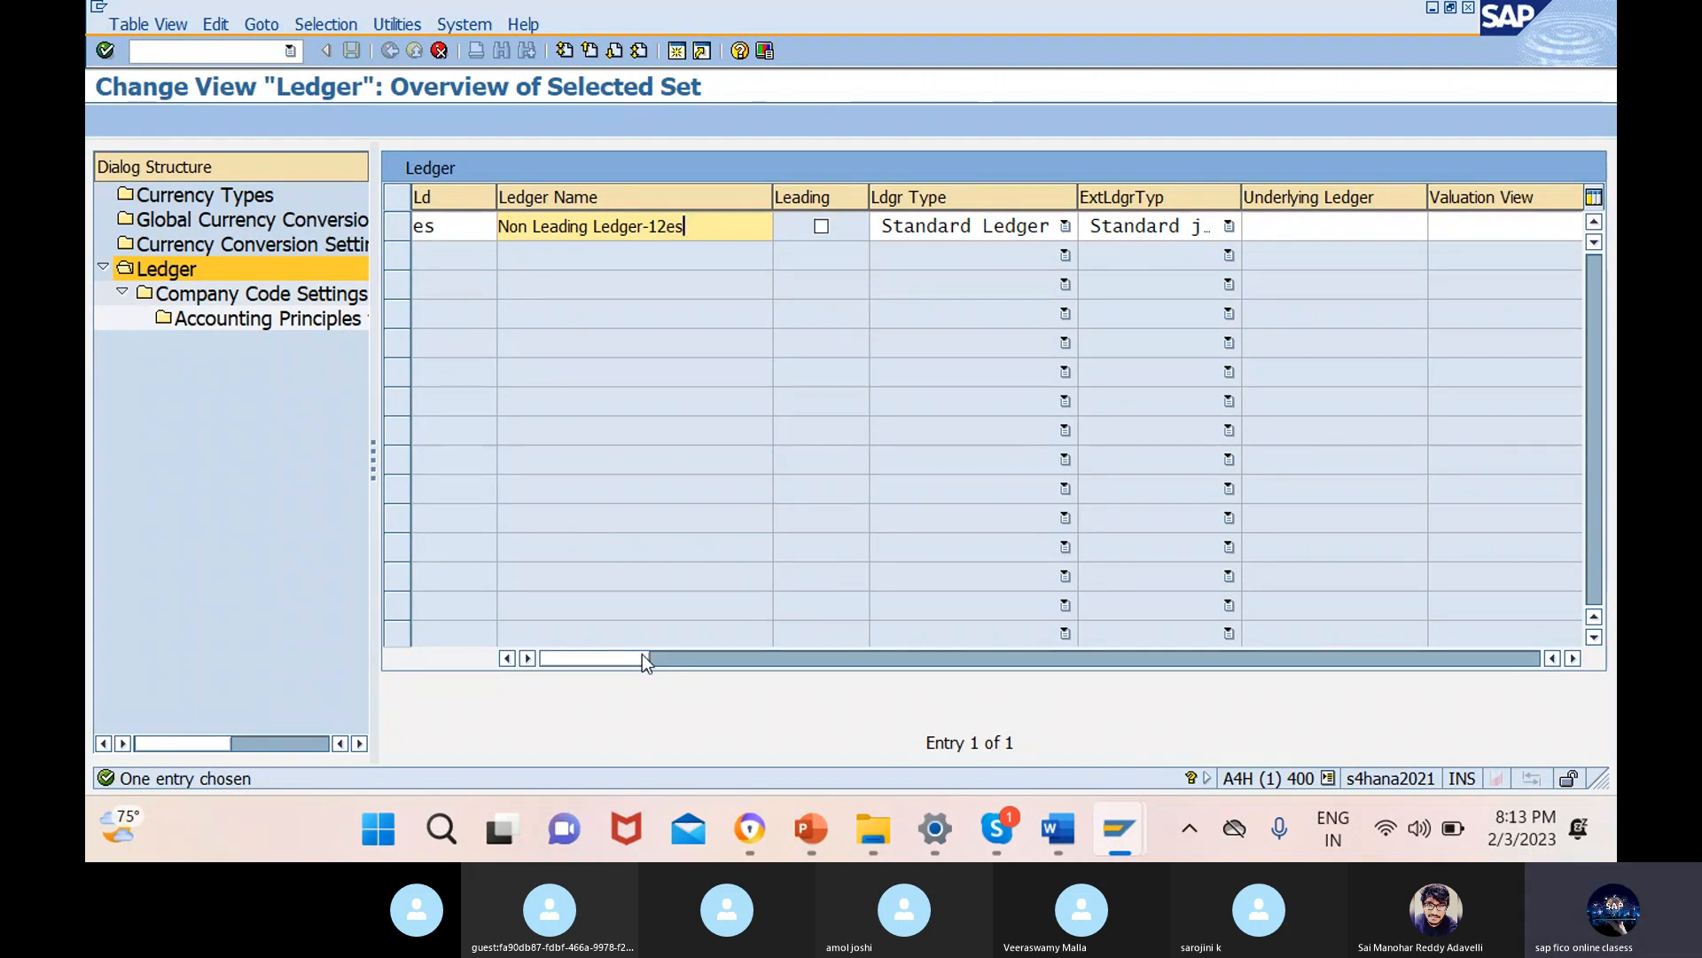
- Confirm the copy of non-leading ledger ES with its dependent entries and dismiss the consistency check messages
drag(651, 652, 513, 775)
key(Return)
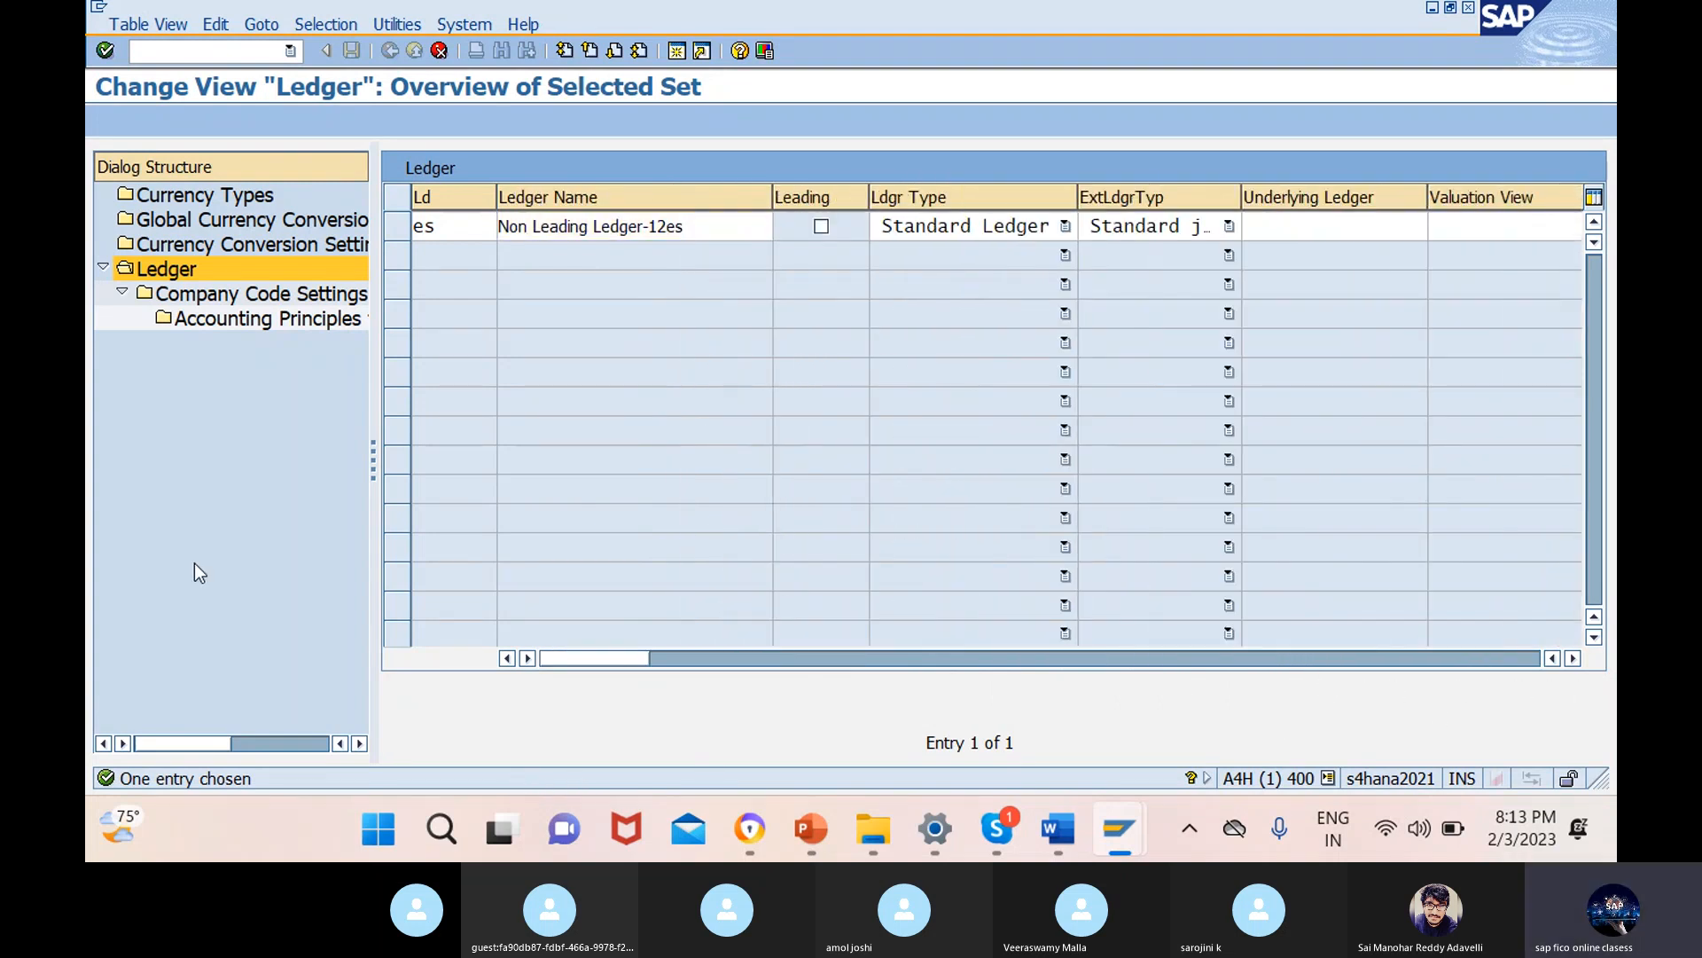
key(Return)
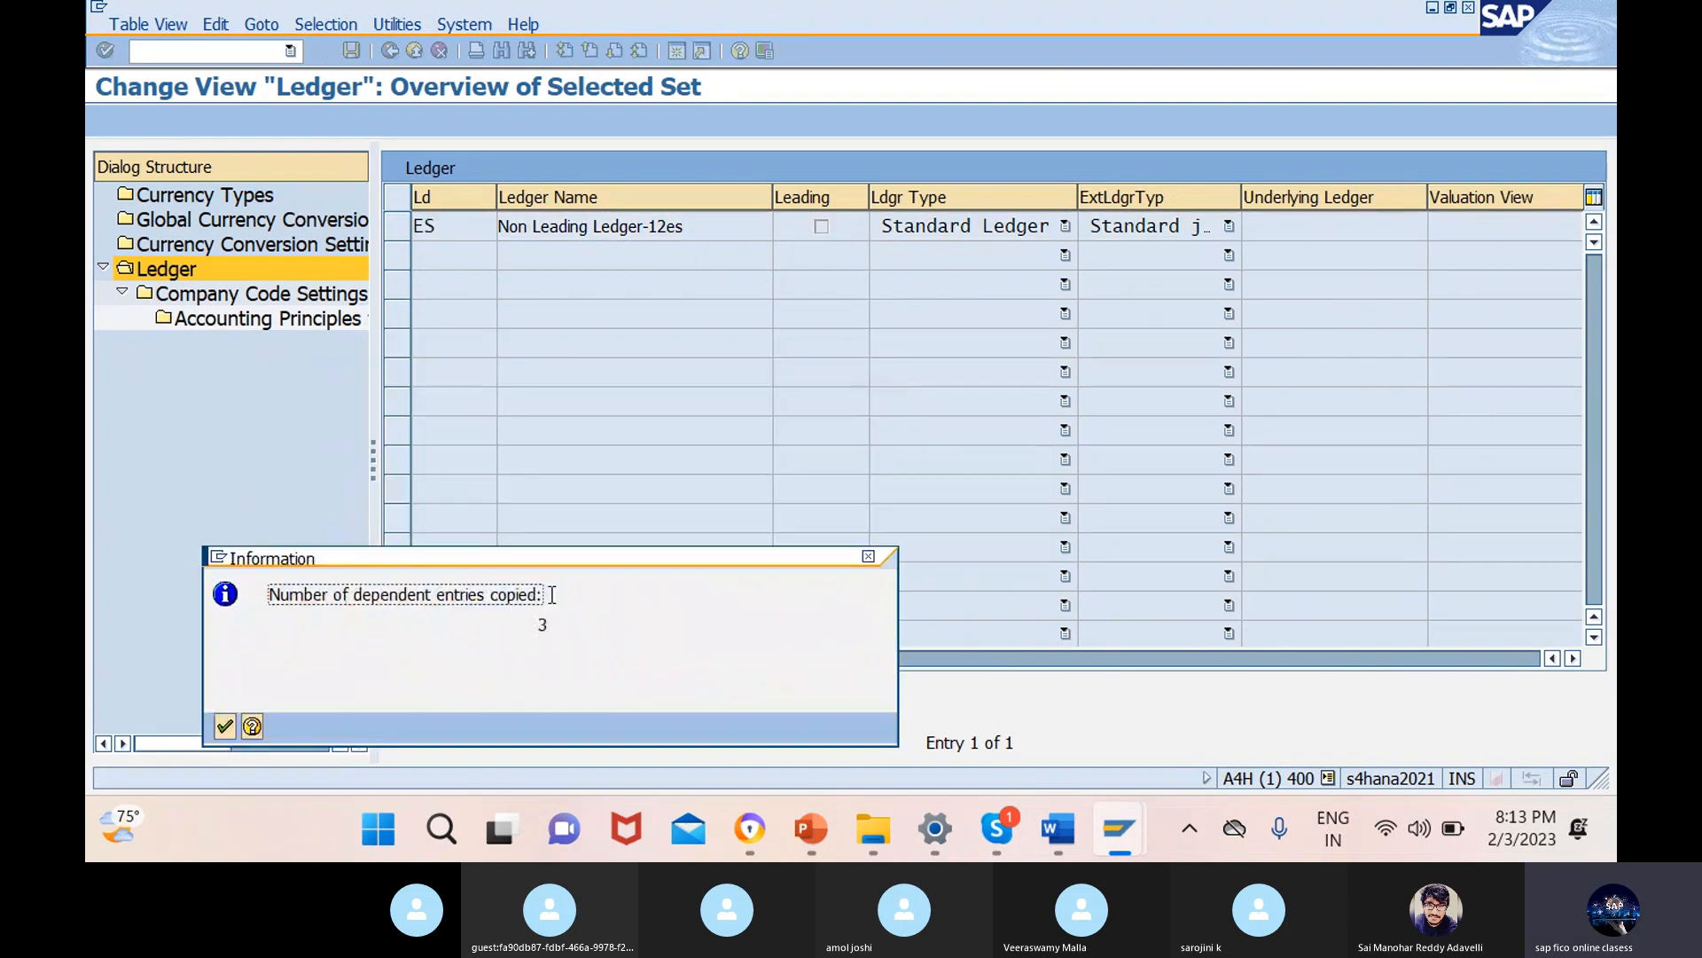
click(225, 727)
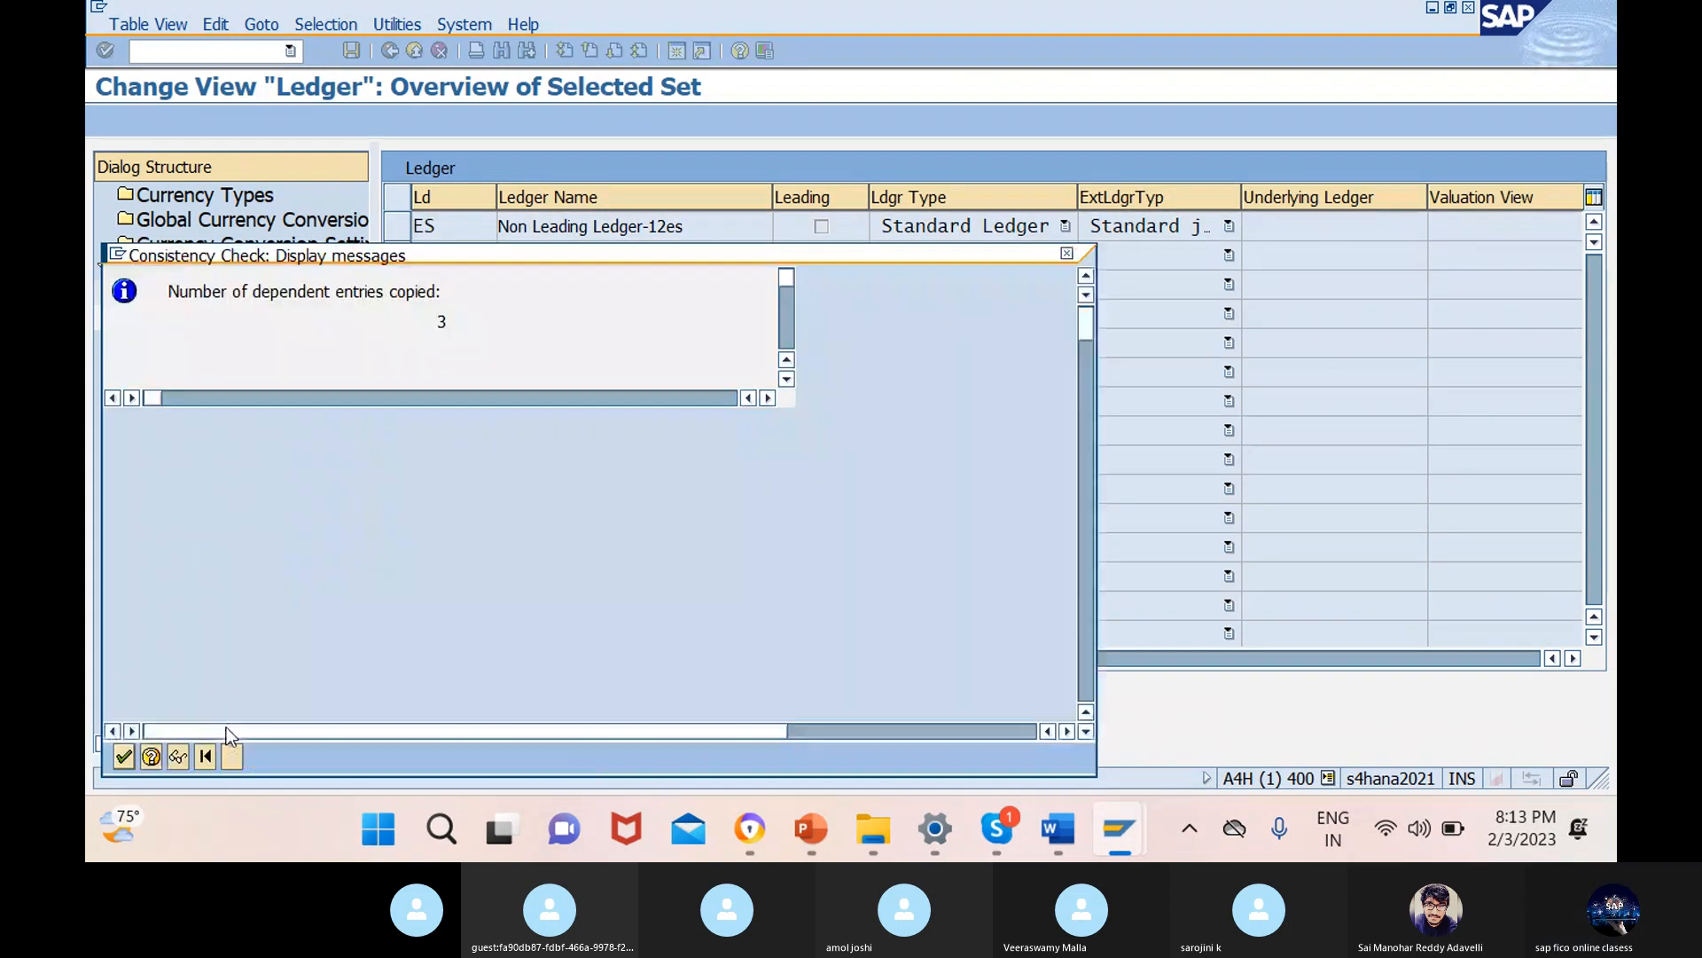
click(124, 756)
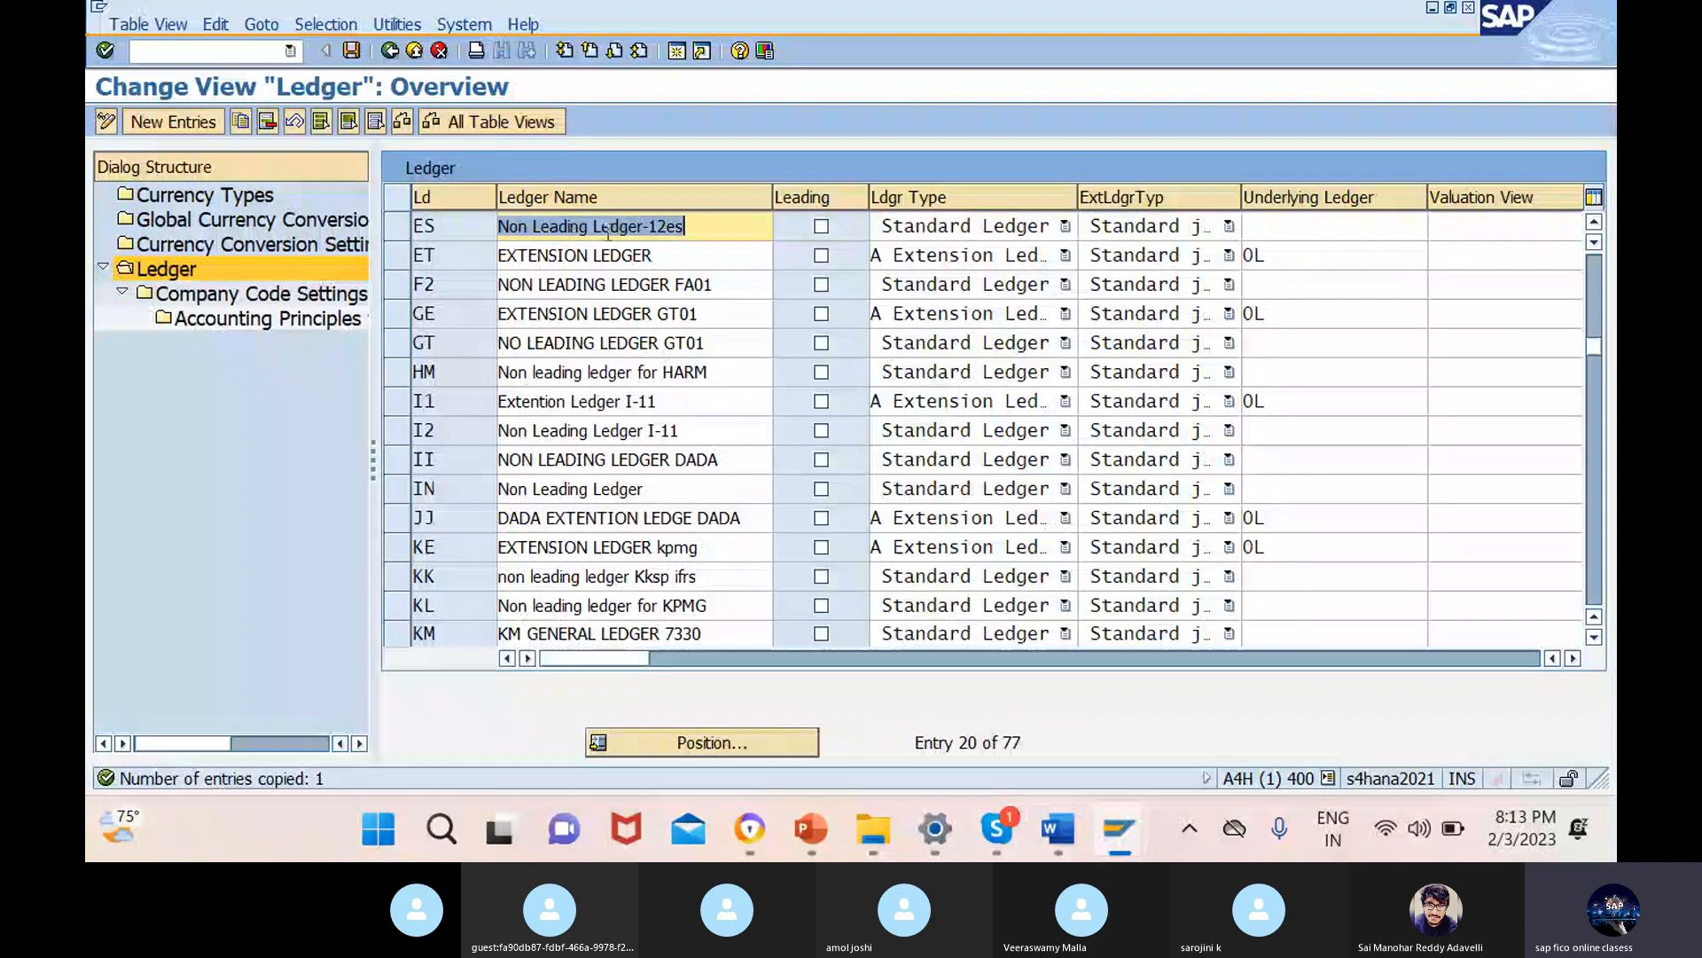
- Copy ledger GE (EXTENSION LEDGER GT01) as the template for a new extension ledger with code 1E
drag(599, 661, 419, 730)
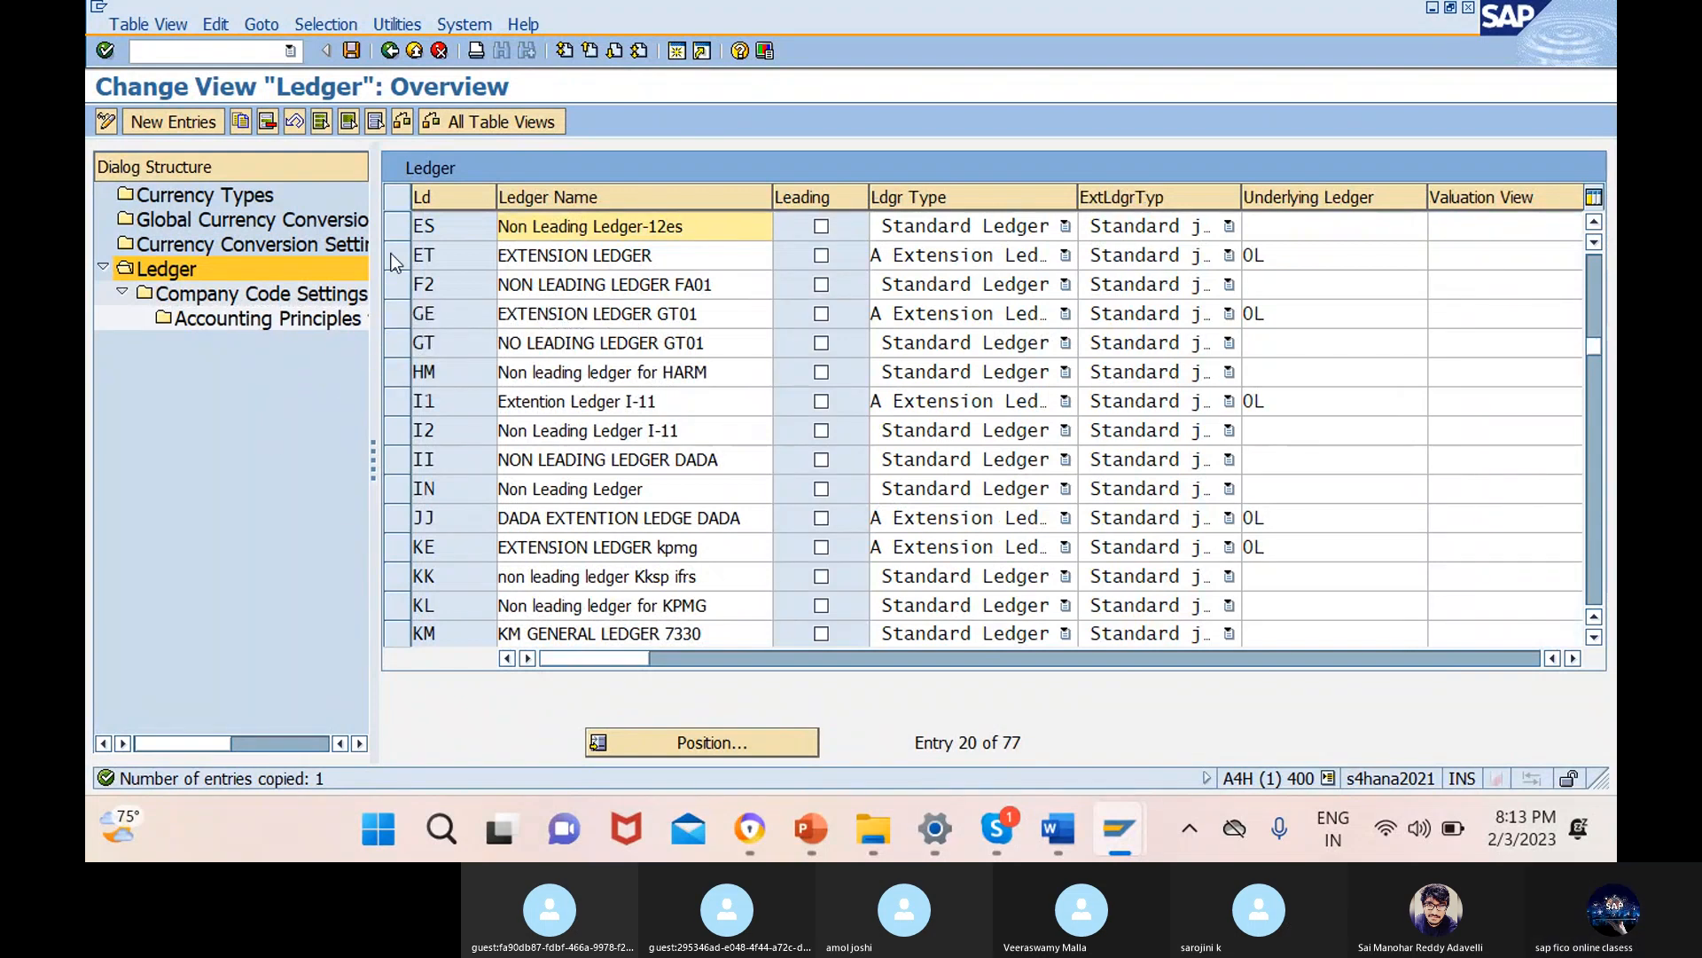
click(398, 318)
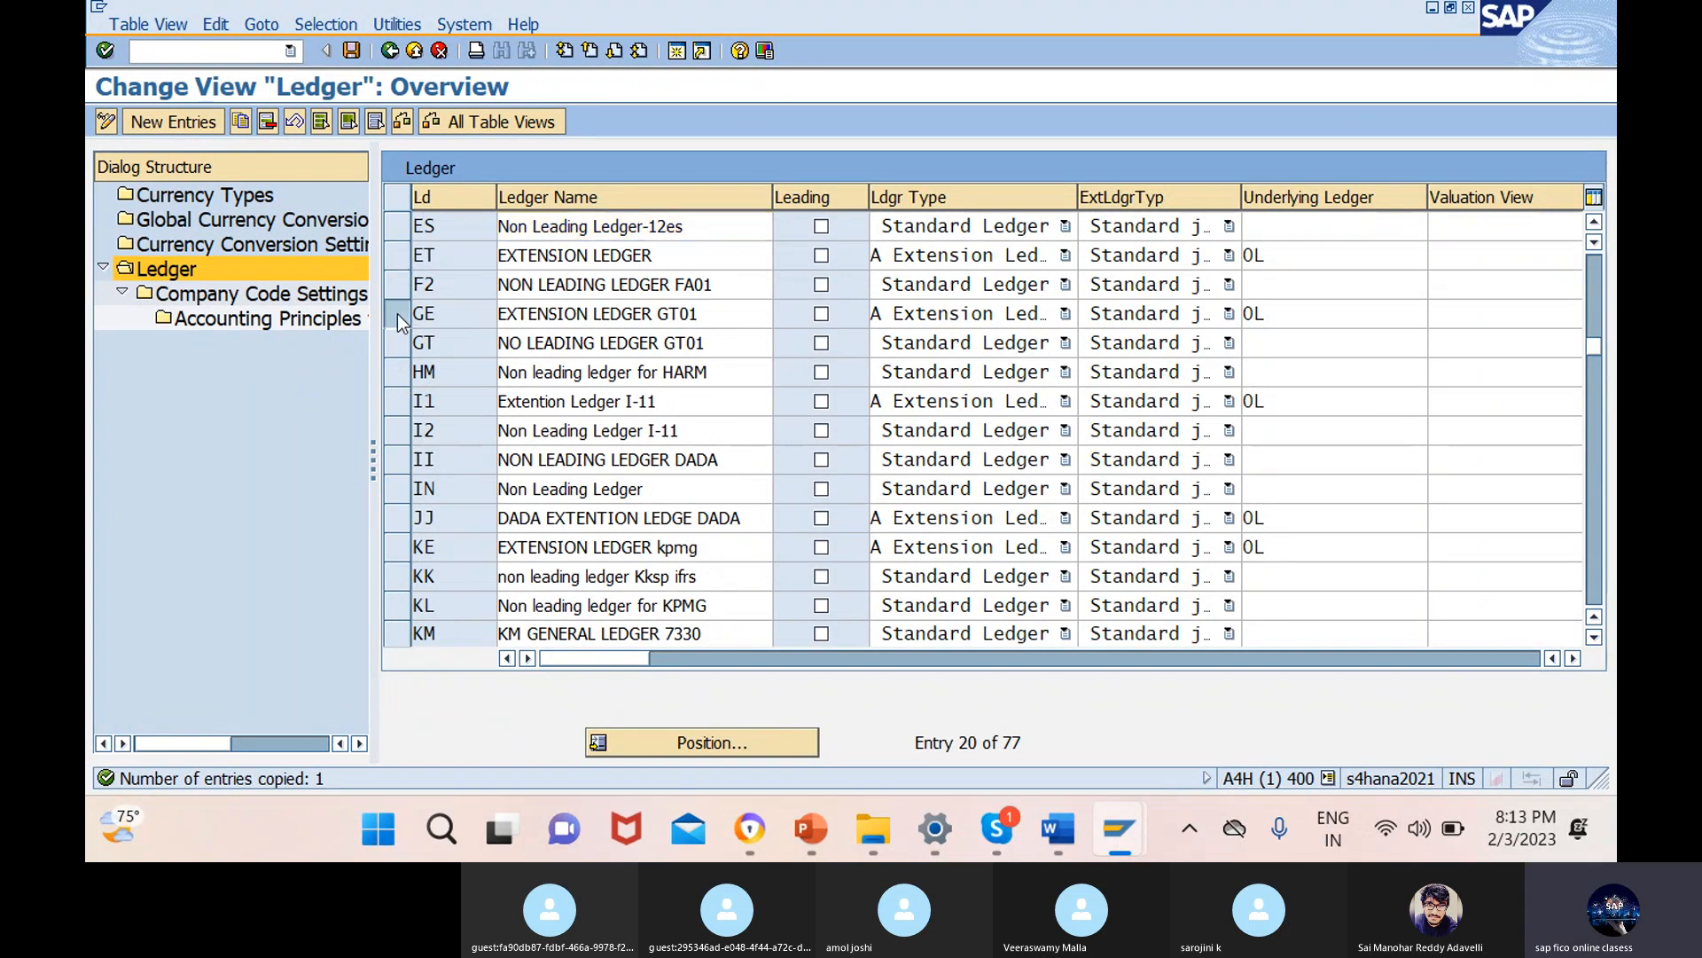
click(241, 120)
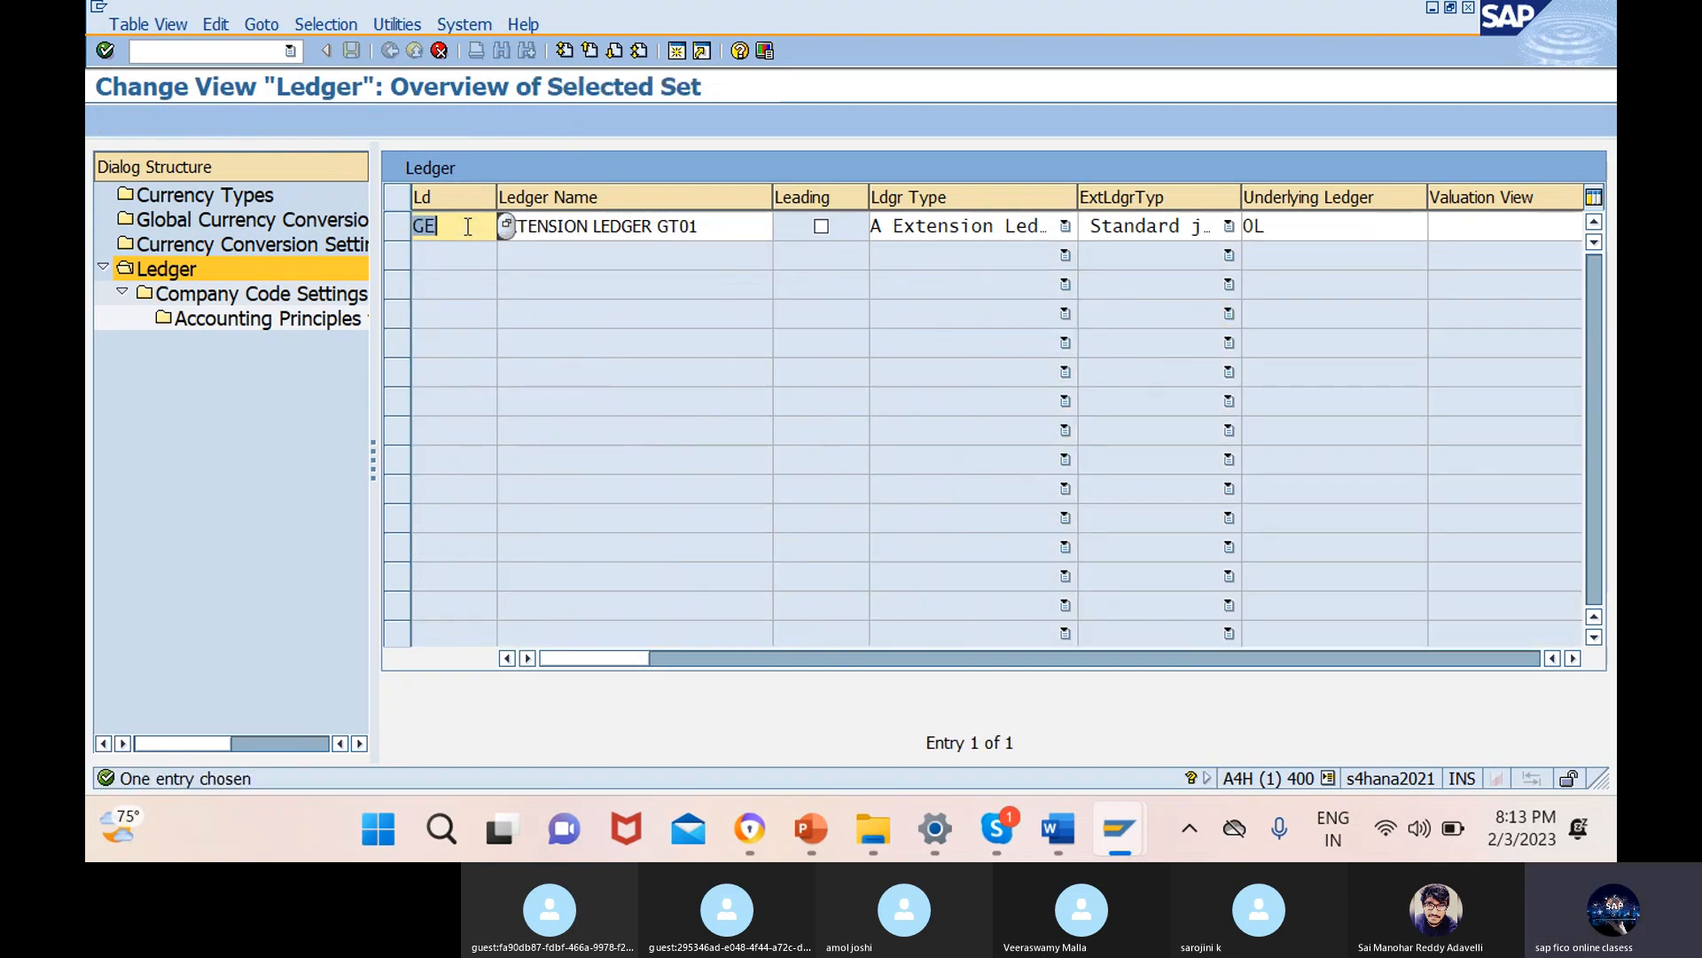
text(1e)
- Change the name of the copied extension ledger to "EXTENSION LEDGER 12es"
click(636, 227)
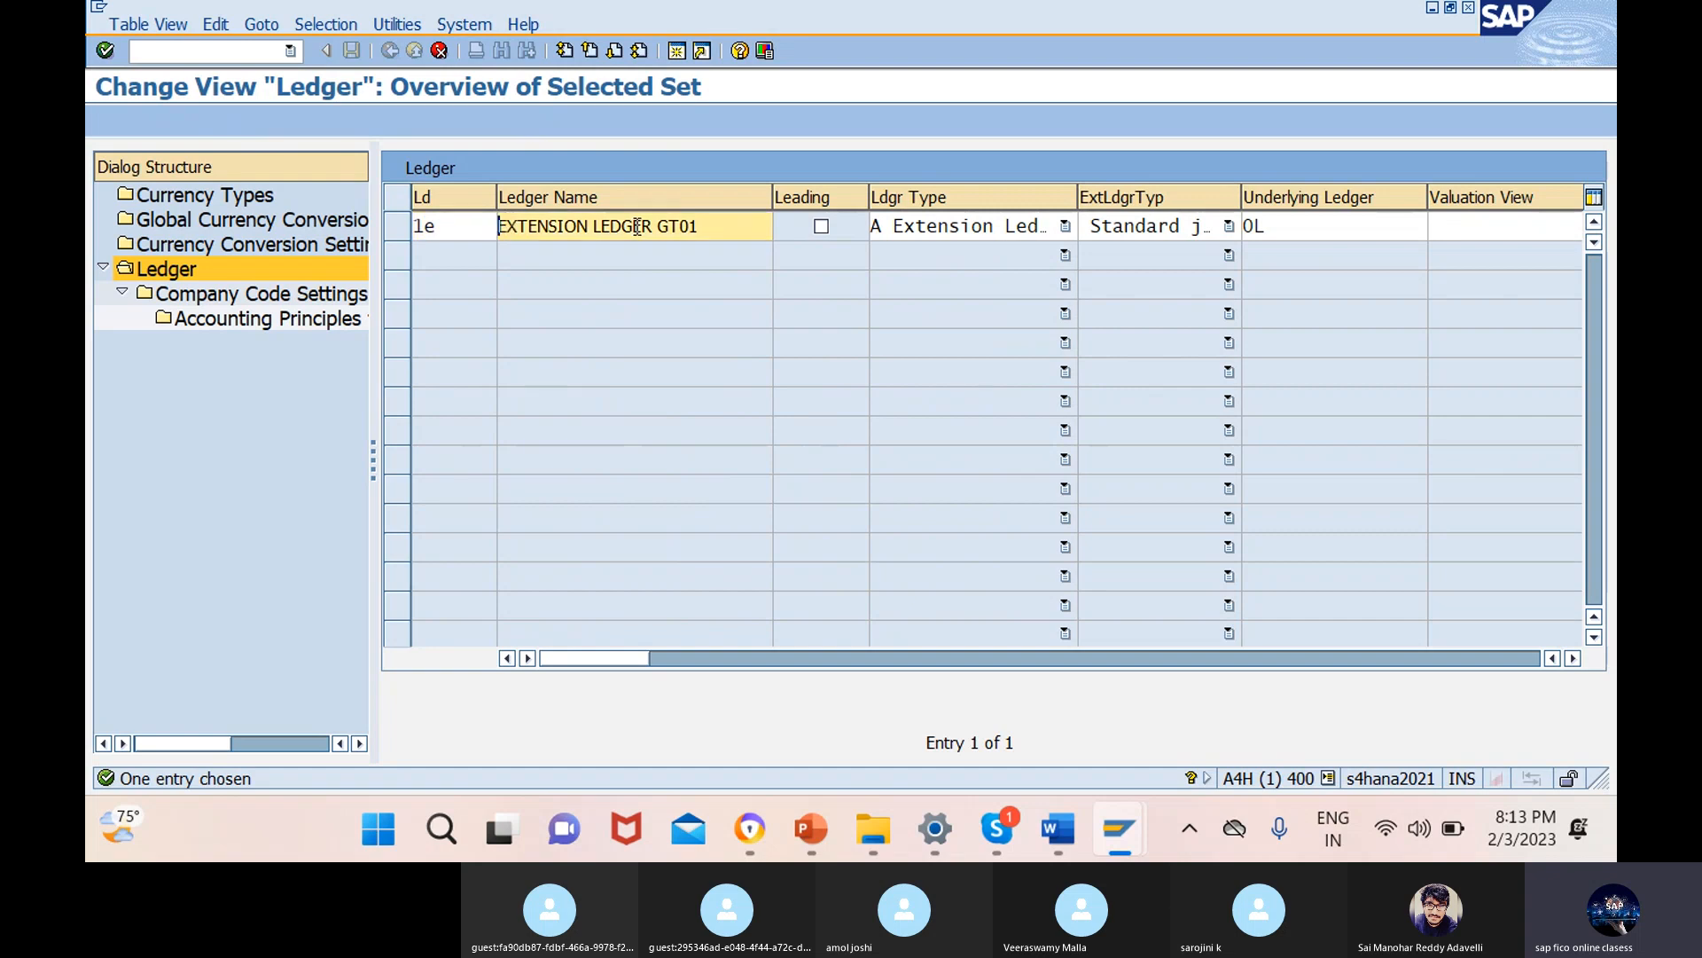
key(BackSpace)
key(BackSpace)
key(BackSpace)
key(BackSpace)
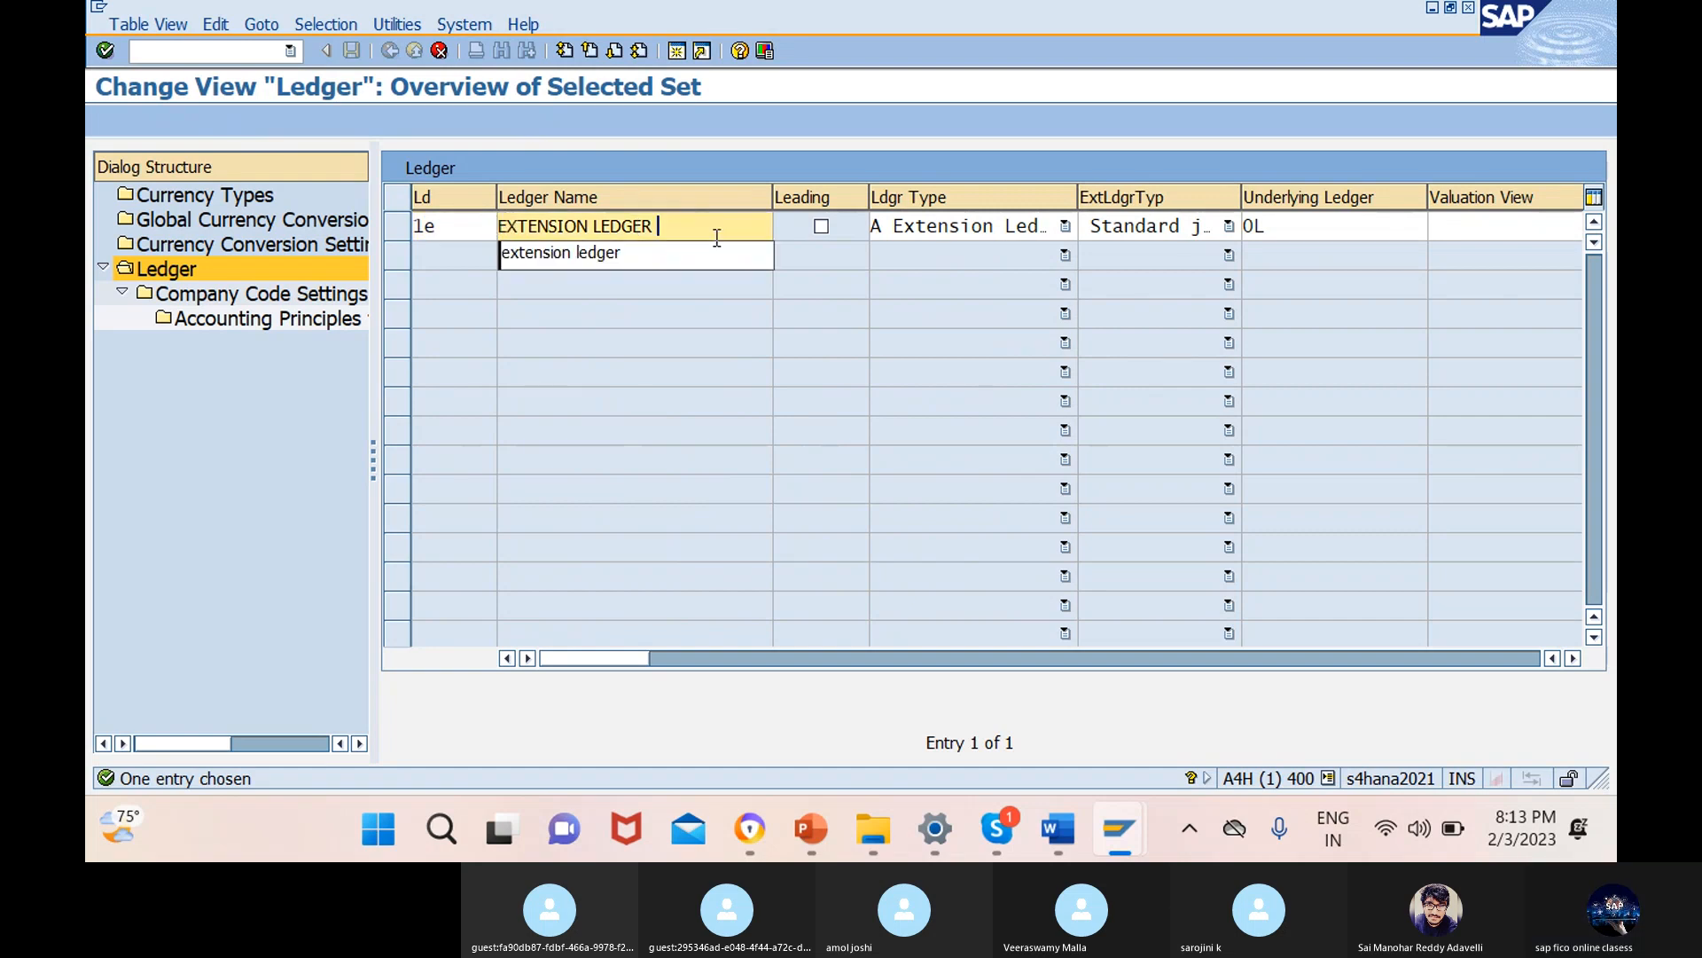
text(12es)
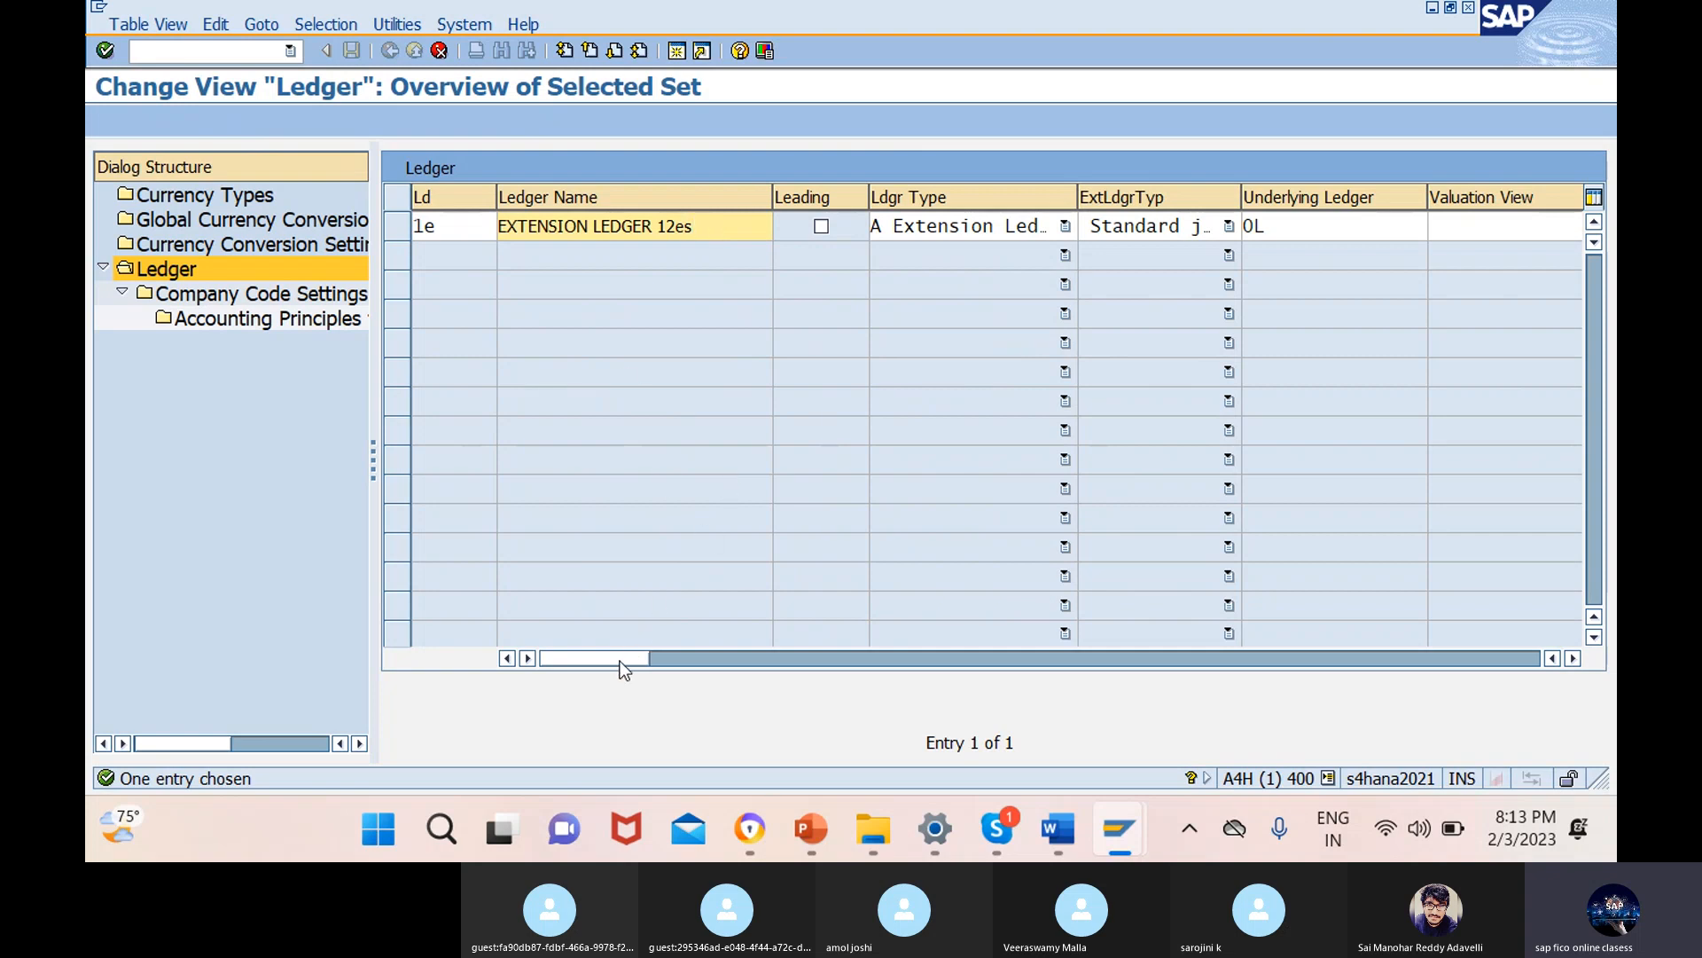
- Try the ledger codes 1E, SE and E1 for the copied extension ledger
drag(620, 661, 399, 731)
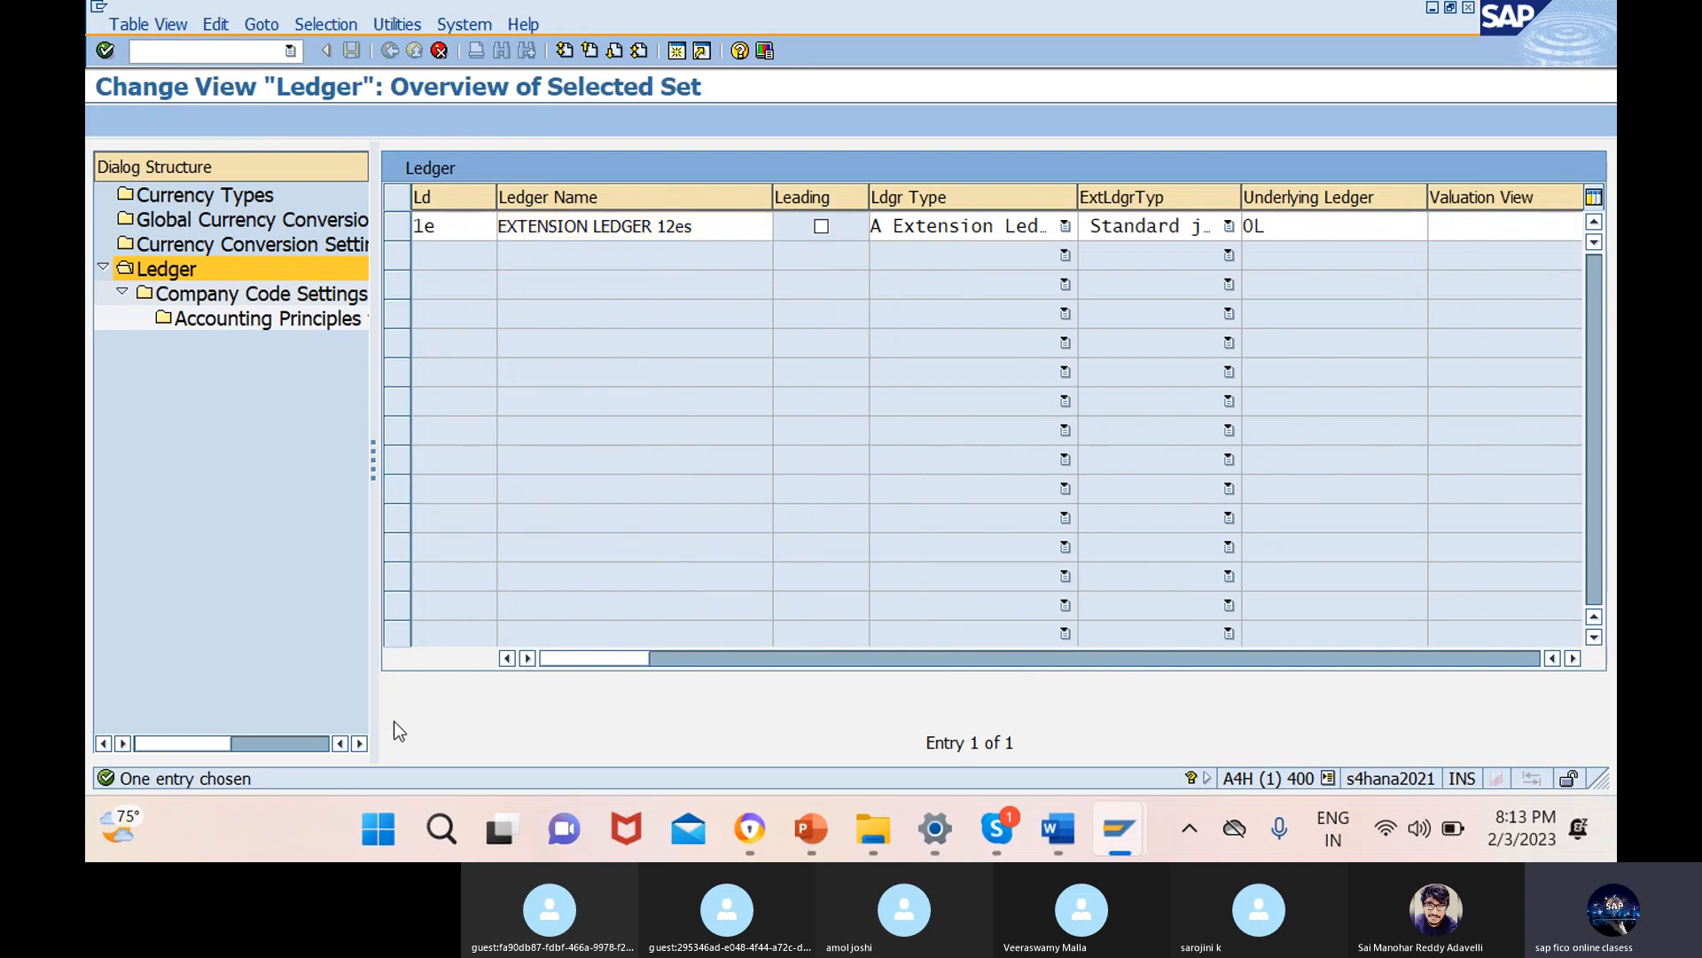
key(Return)
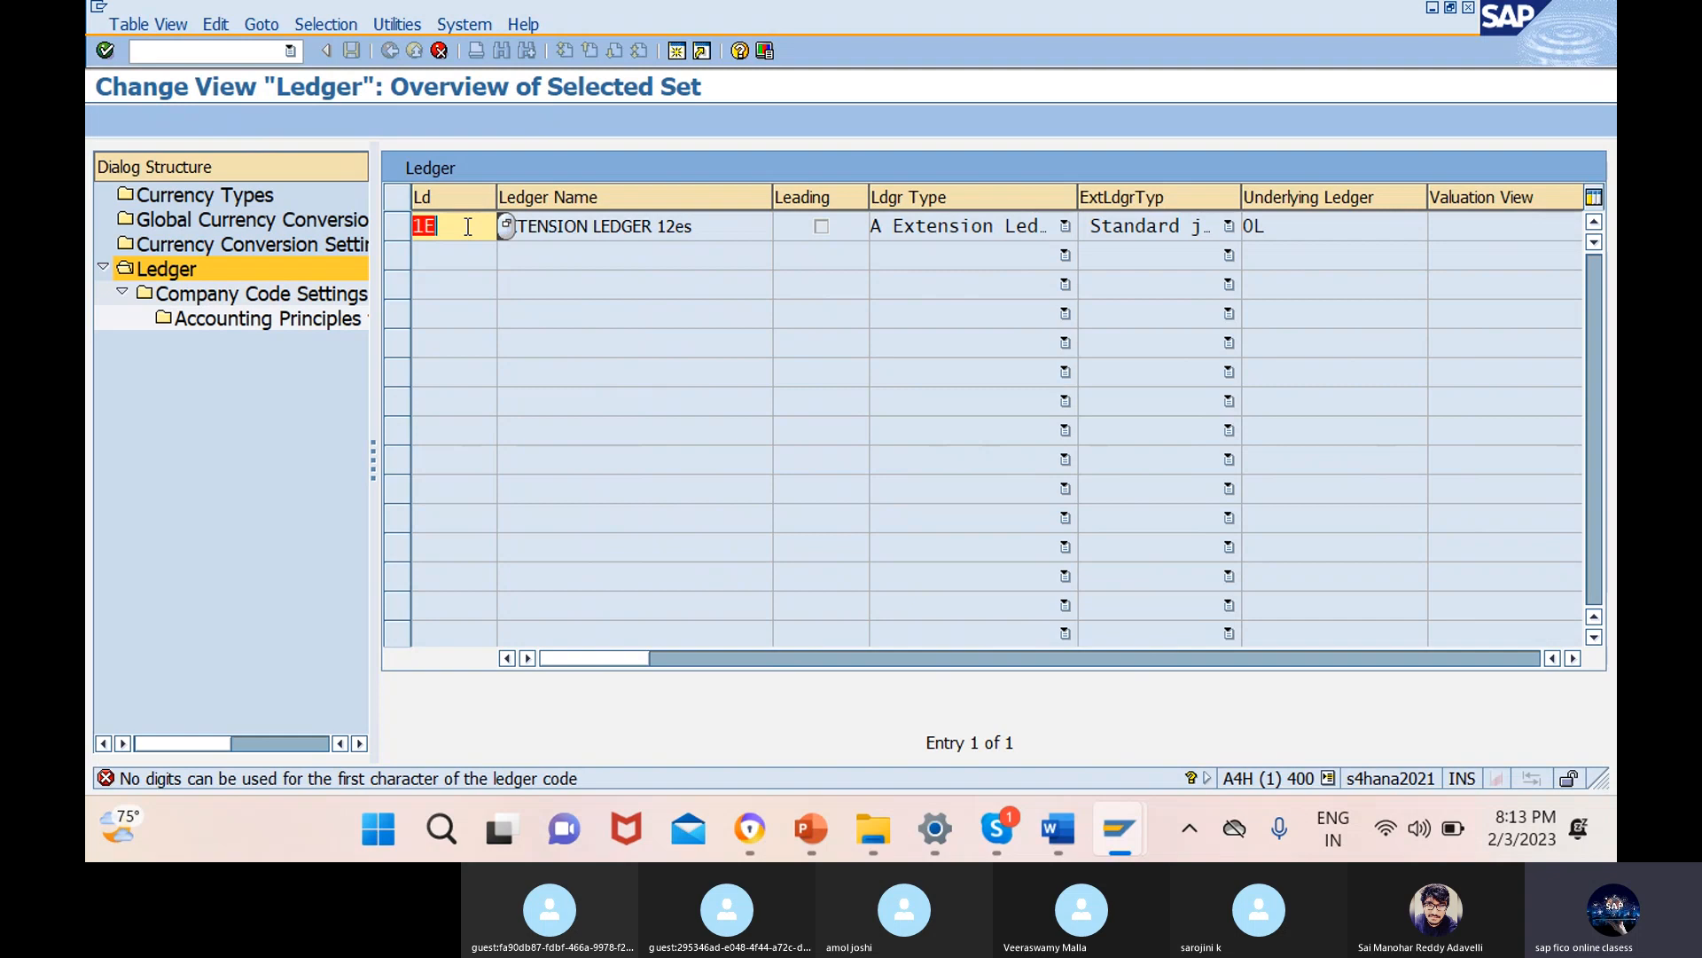
key(BackSpace)
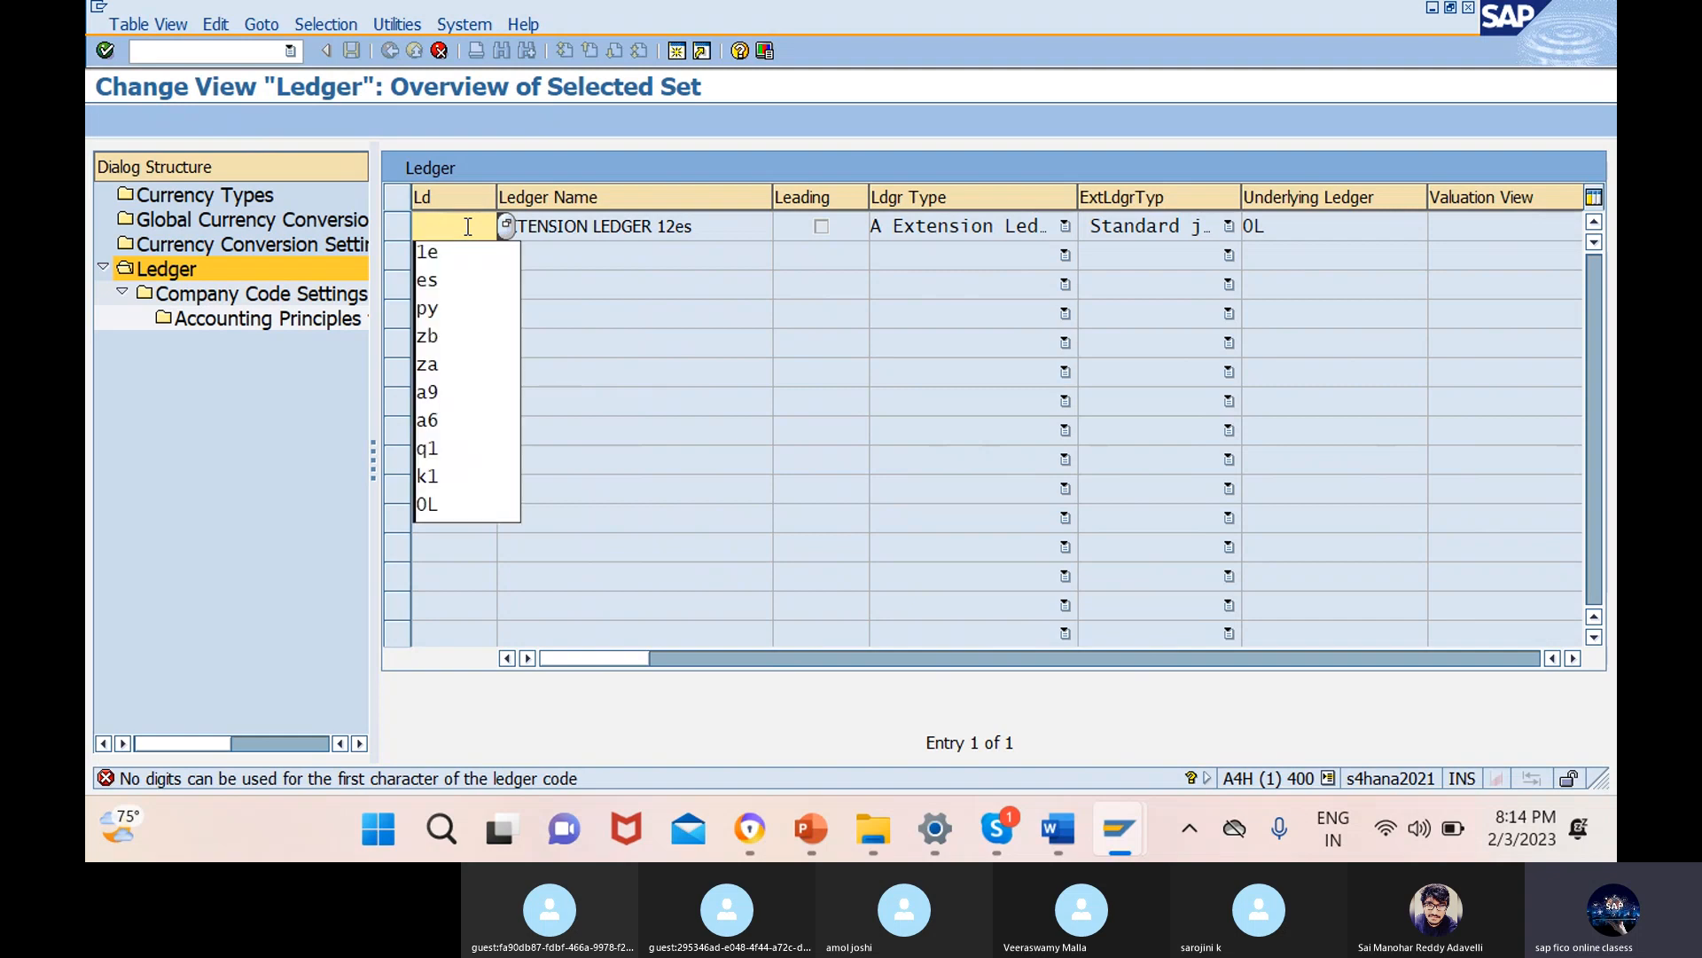
text(se)
key(Return)
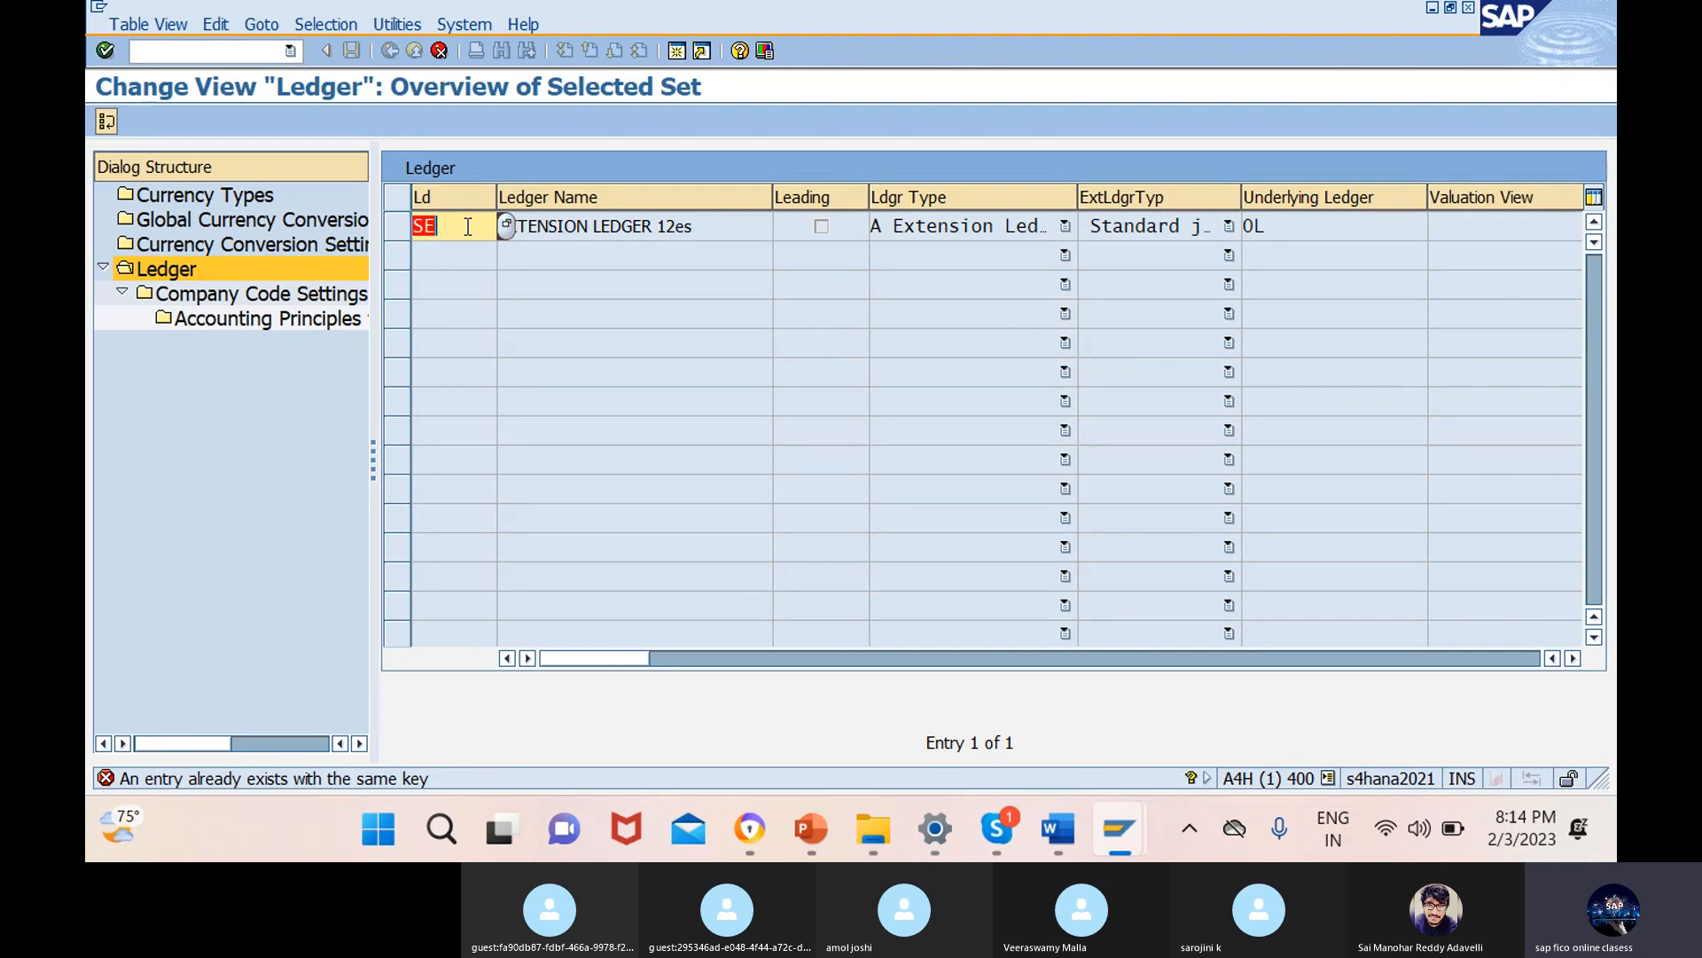
text(e1)
key(Return)
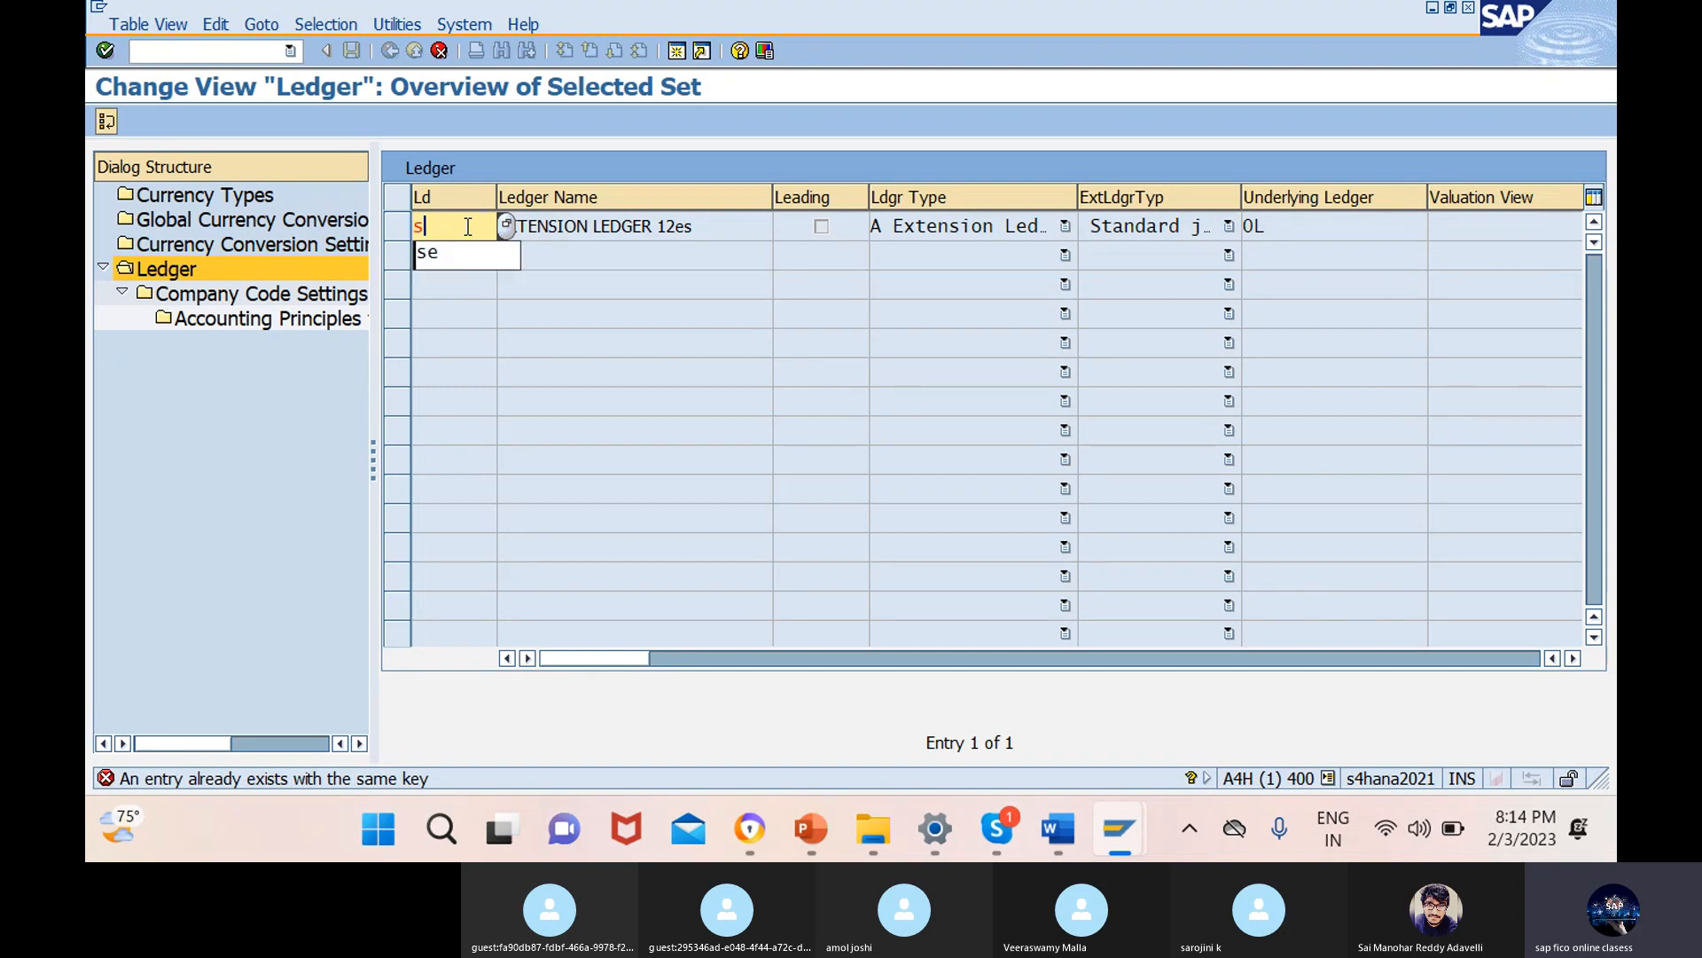
- Set the copied extension ledger's code to SU and accept the copy with its dependent entries, dismissing the consistency check messages
text(su)
key(Return)
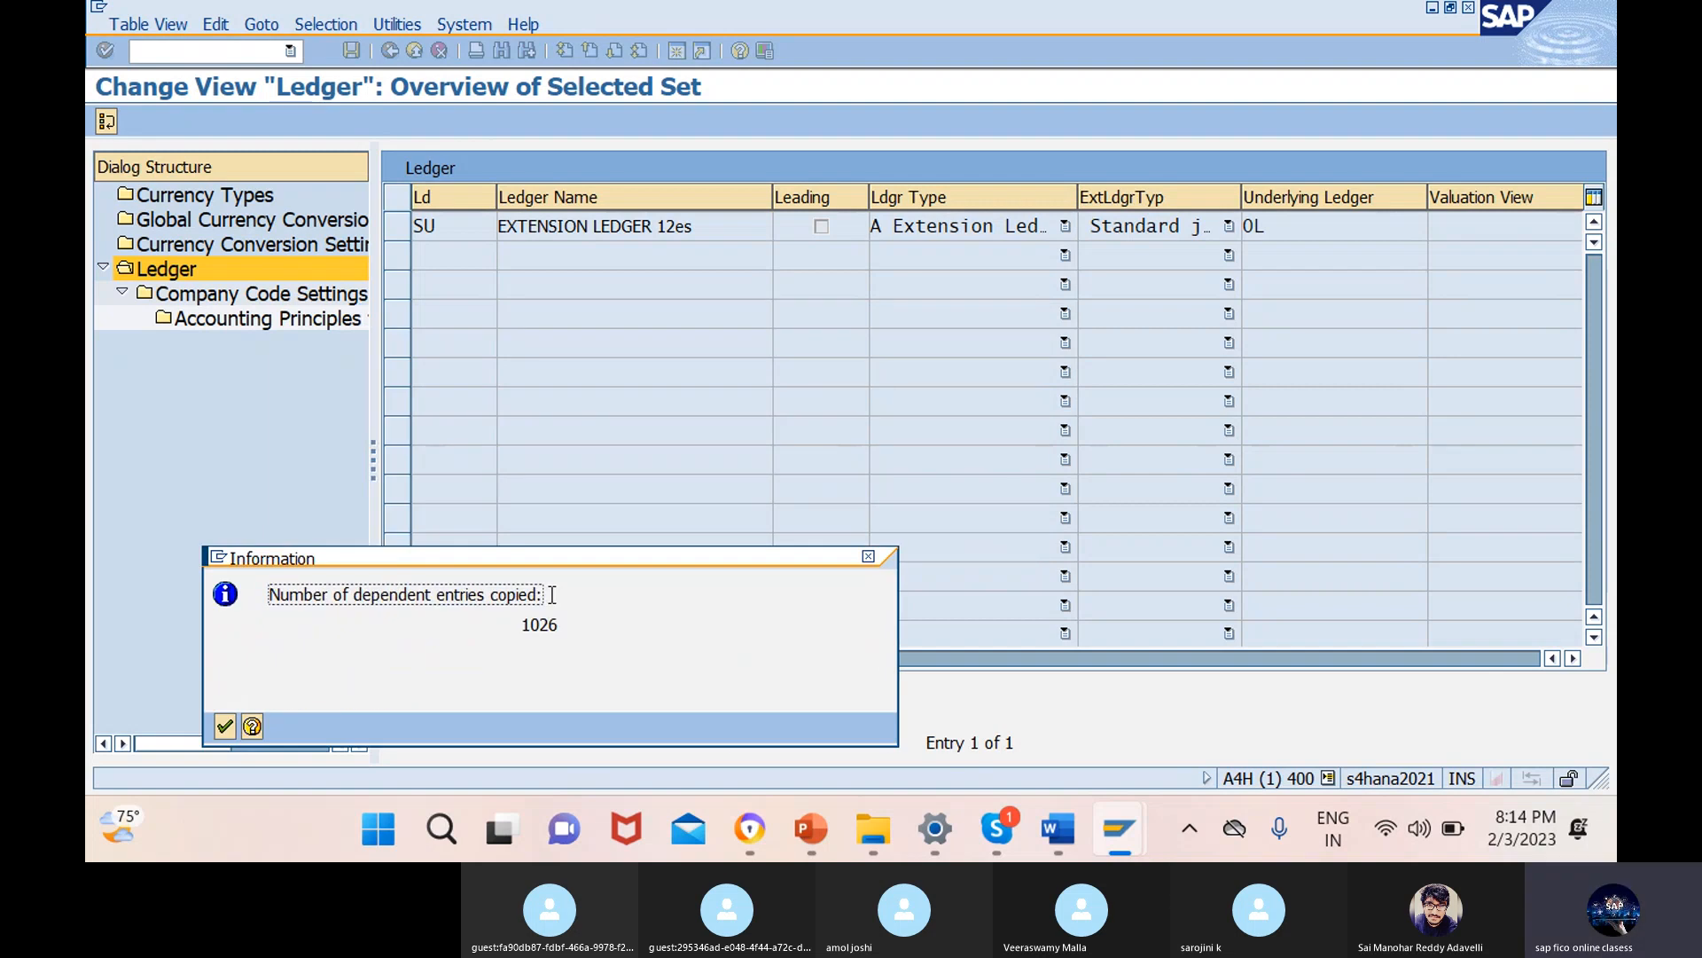
click(225, 727)
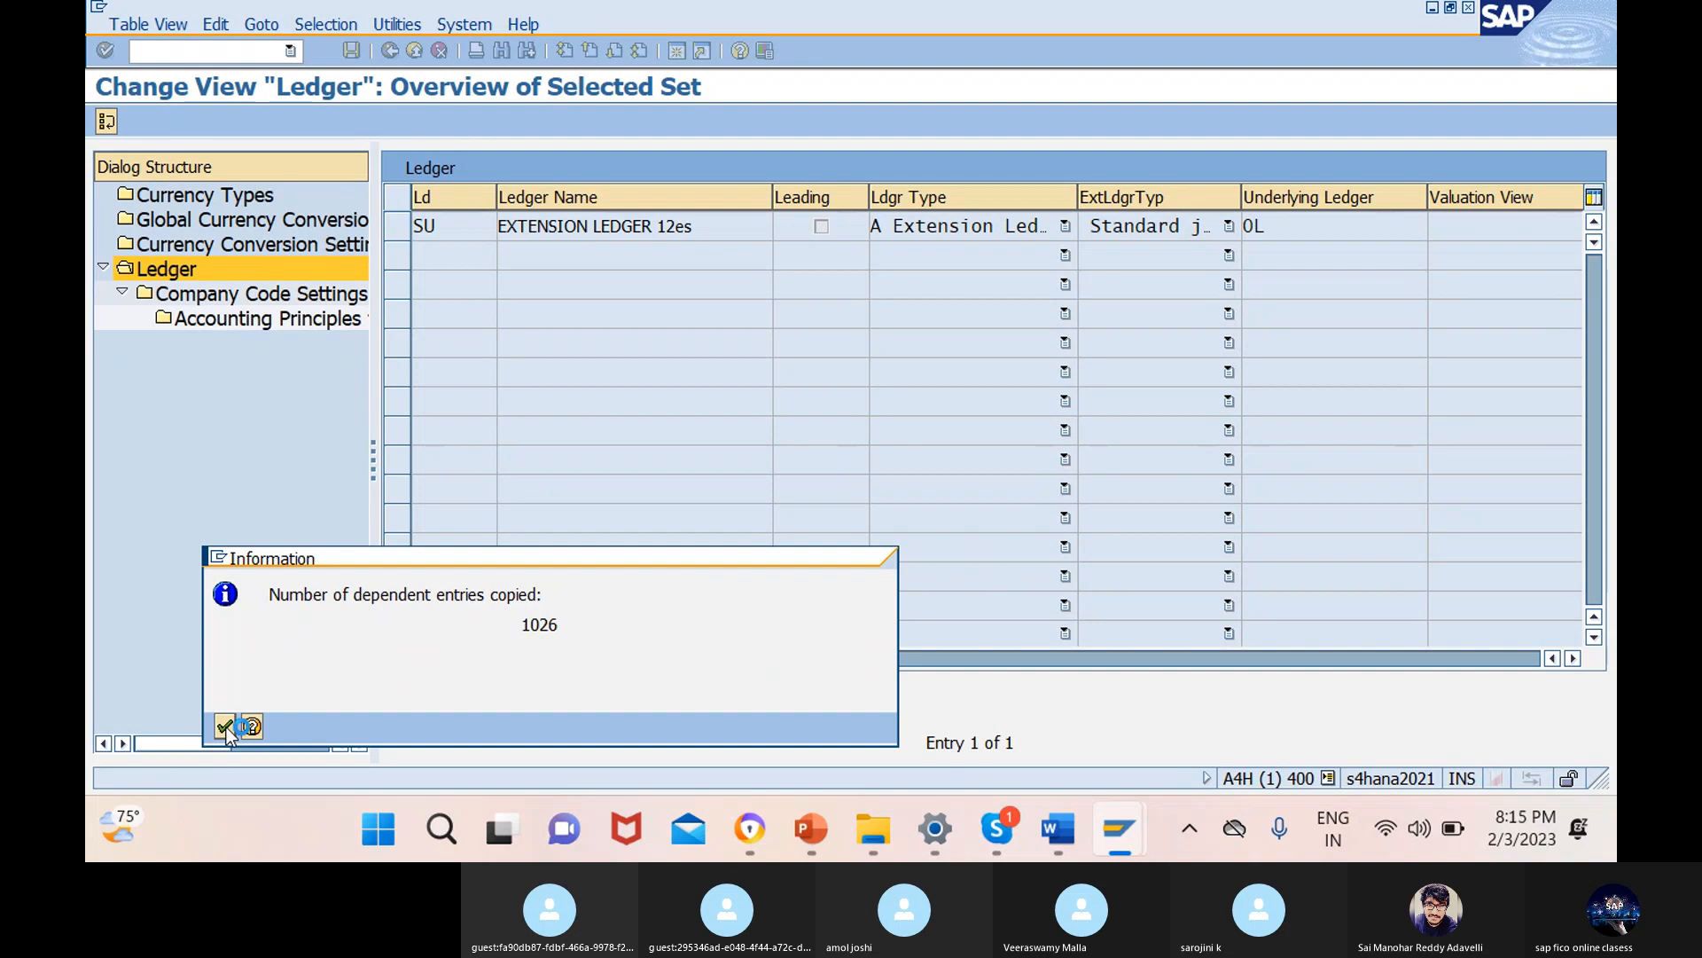
click(226, 727)
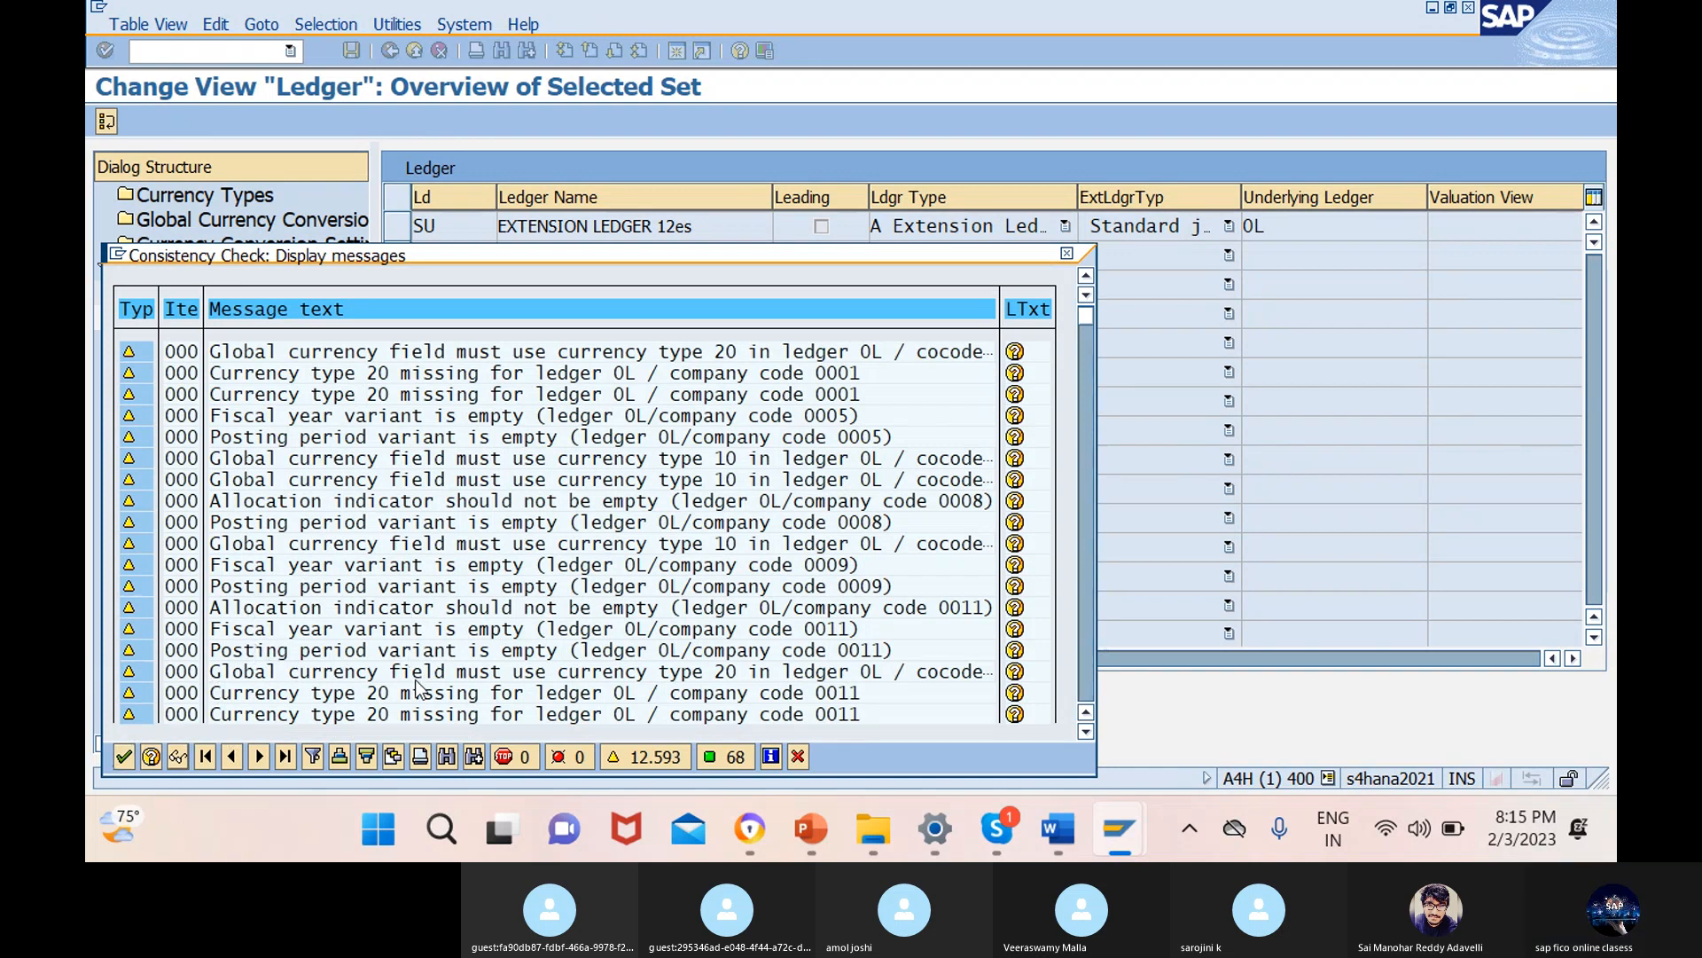
click(123, 758)
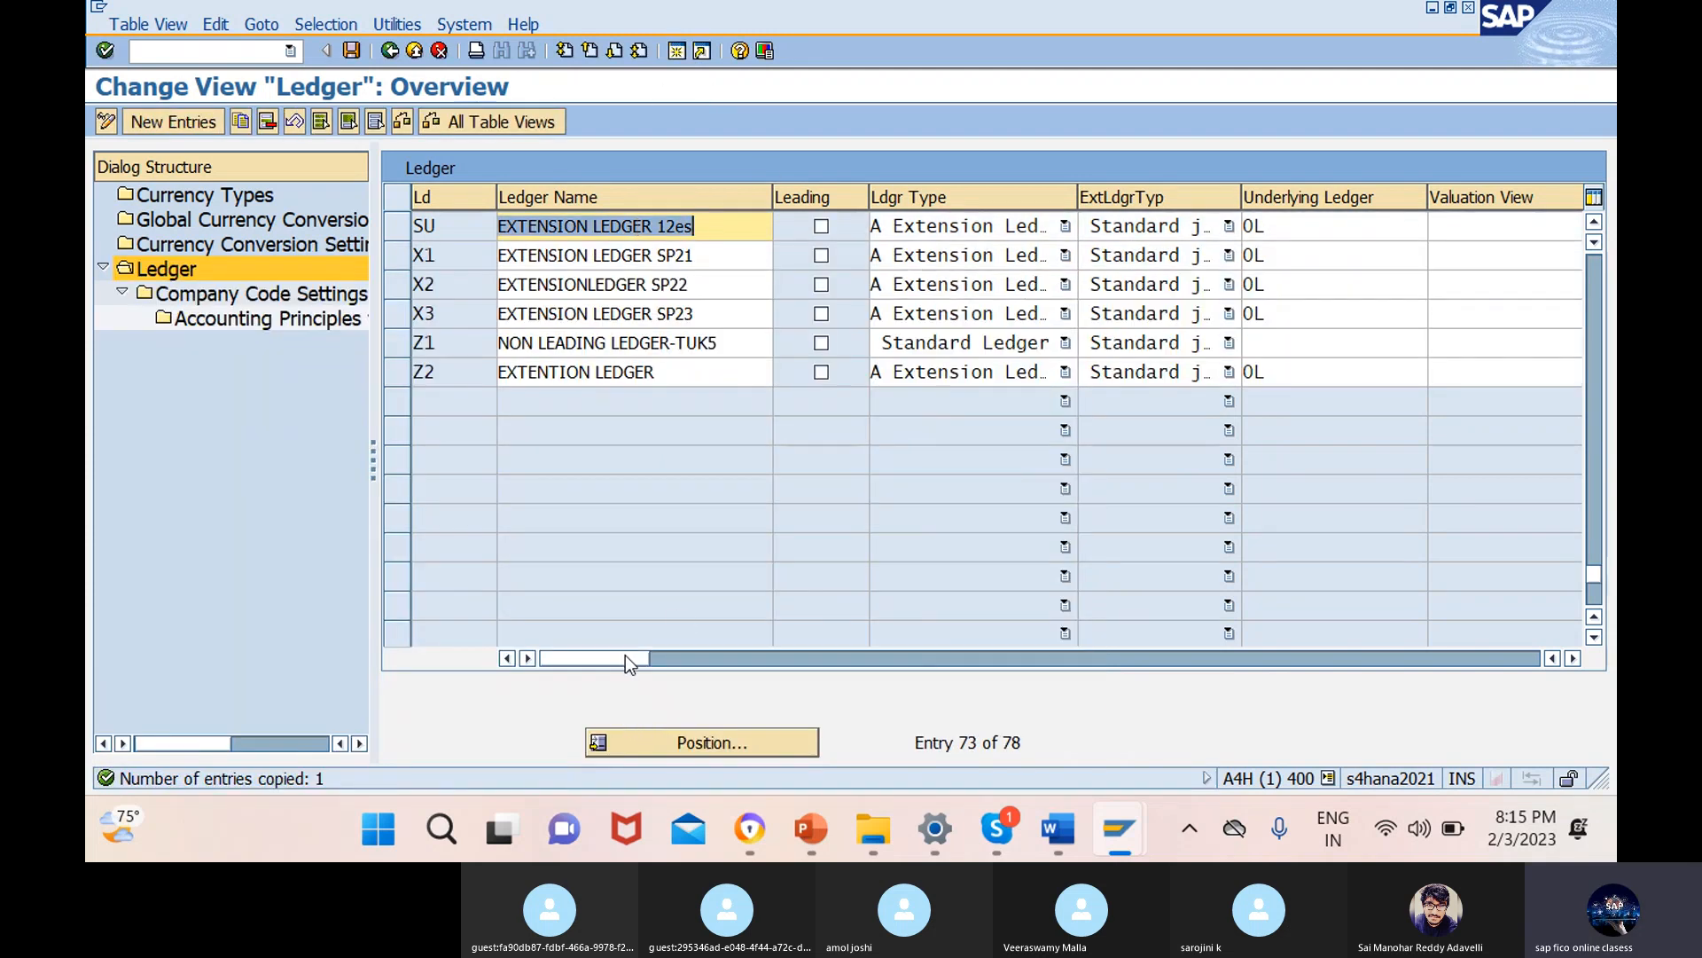
- Try to mark extension ledger SU as leading and open its company code settings, and clear the Leading indicator again
drag(625, 656, 364, 757)
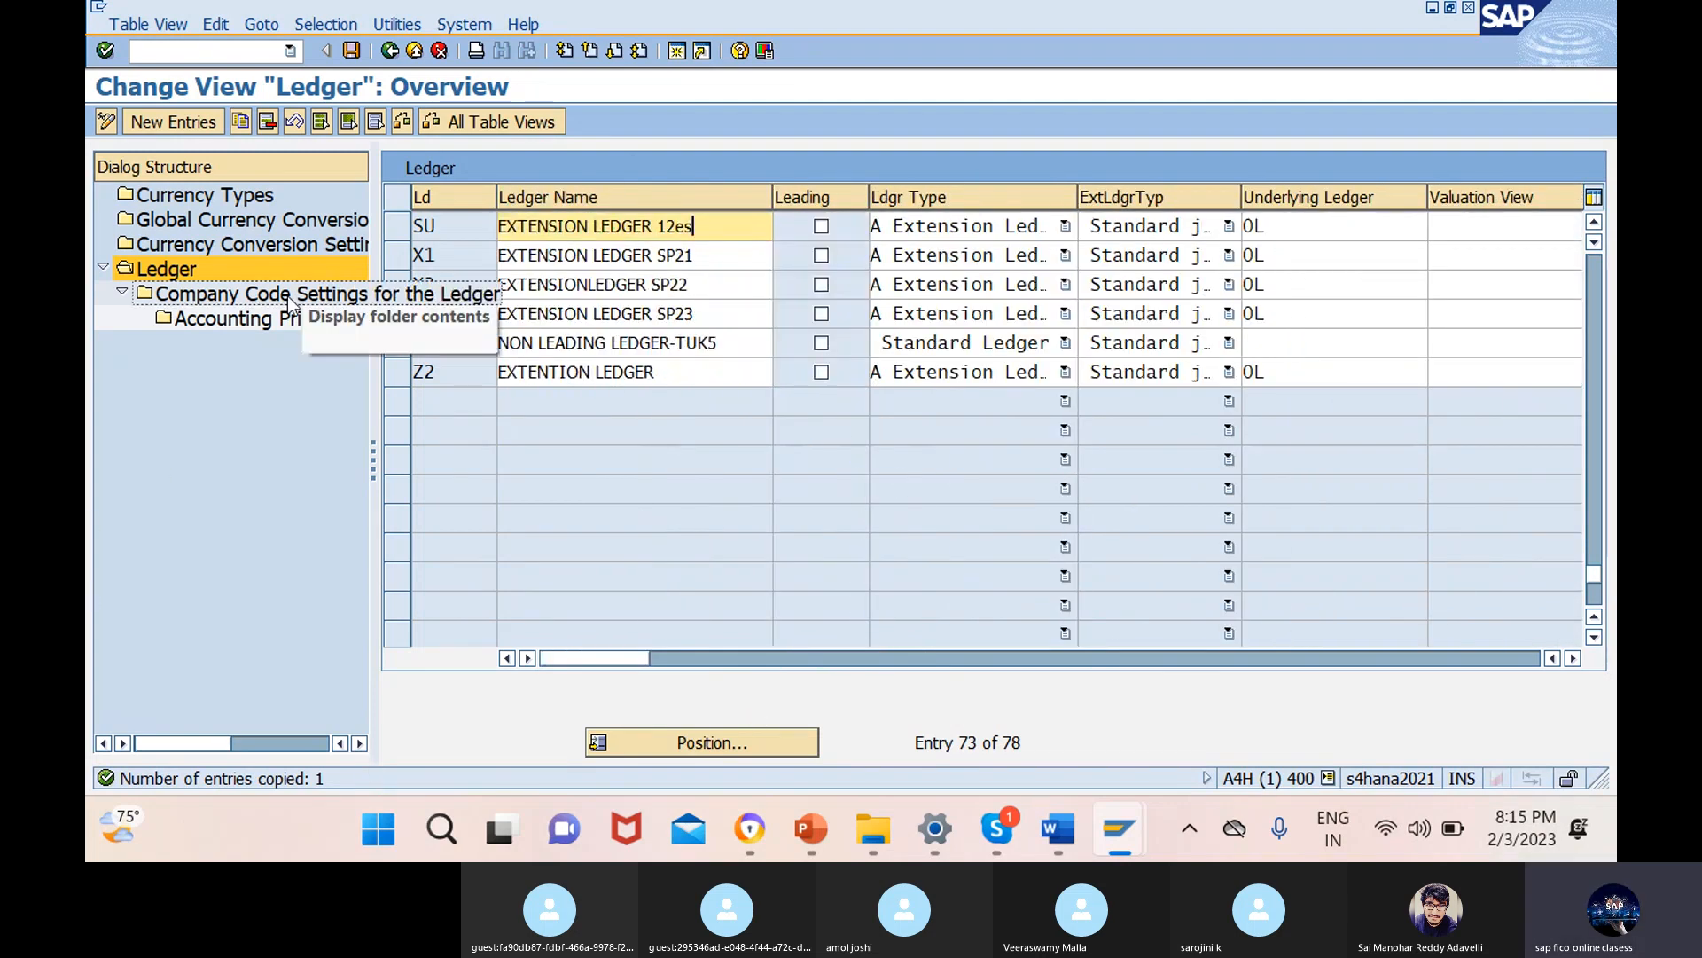
click(398, 226)
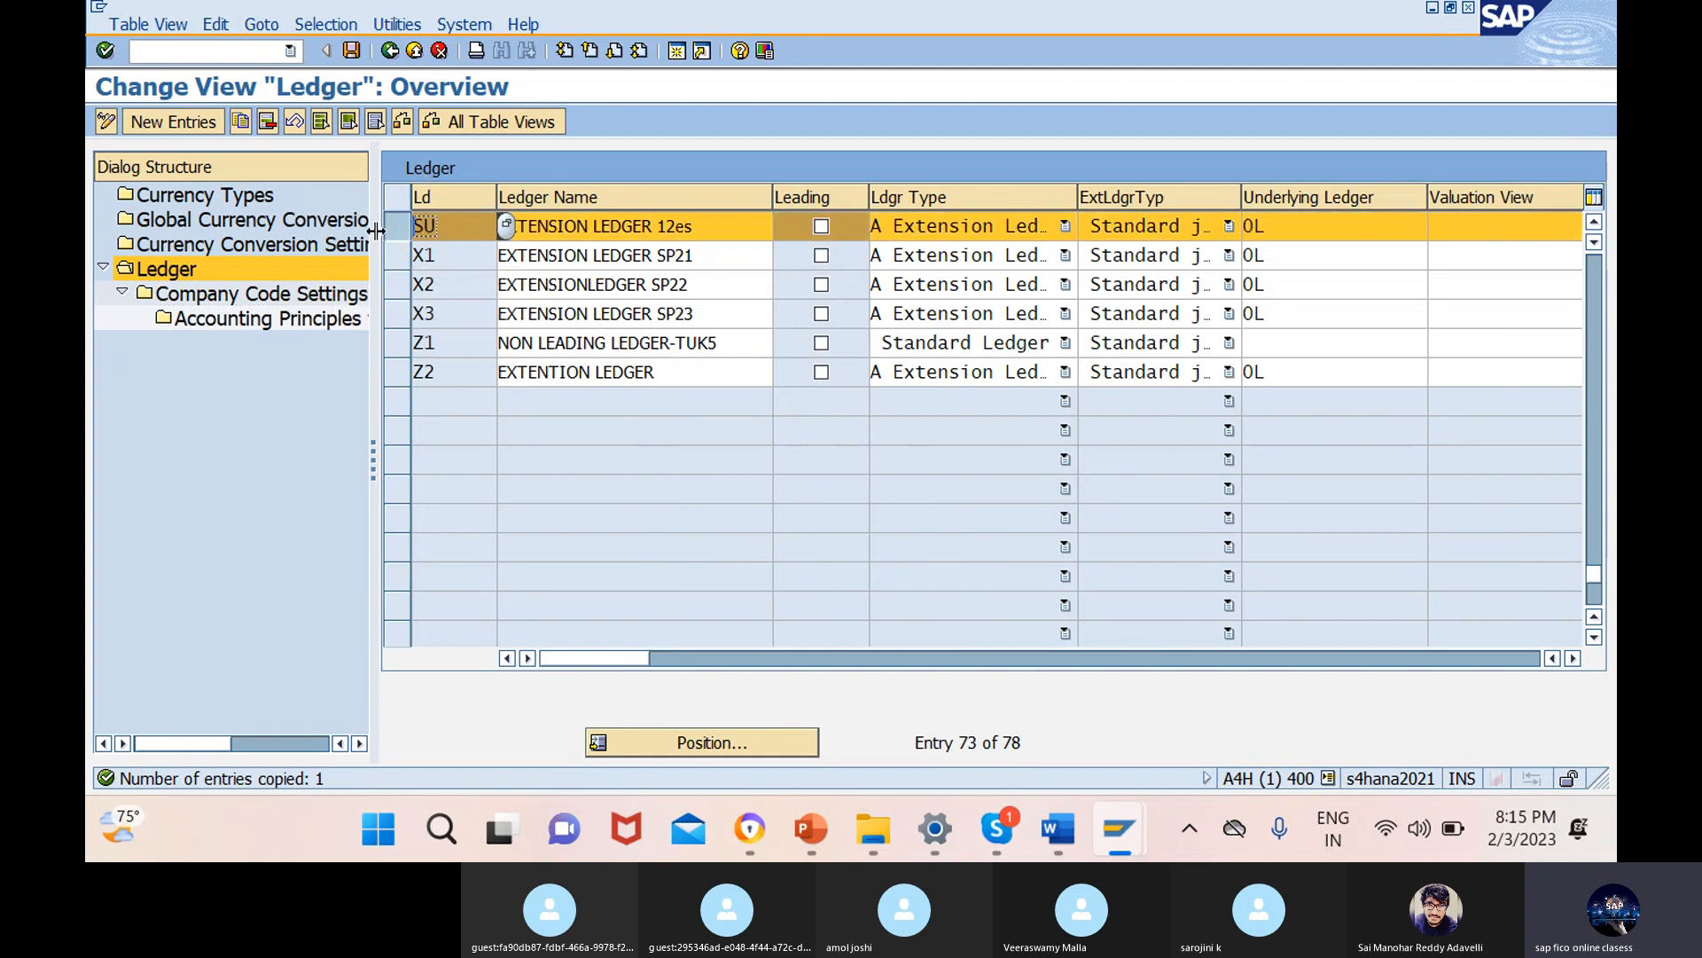
click(821, 226)
double_click(316, 295)
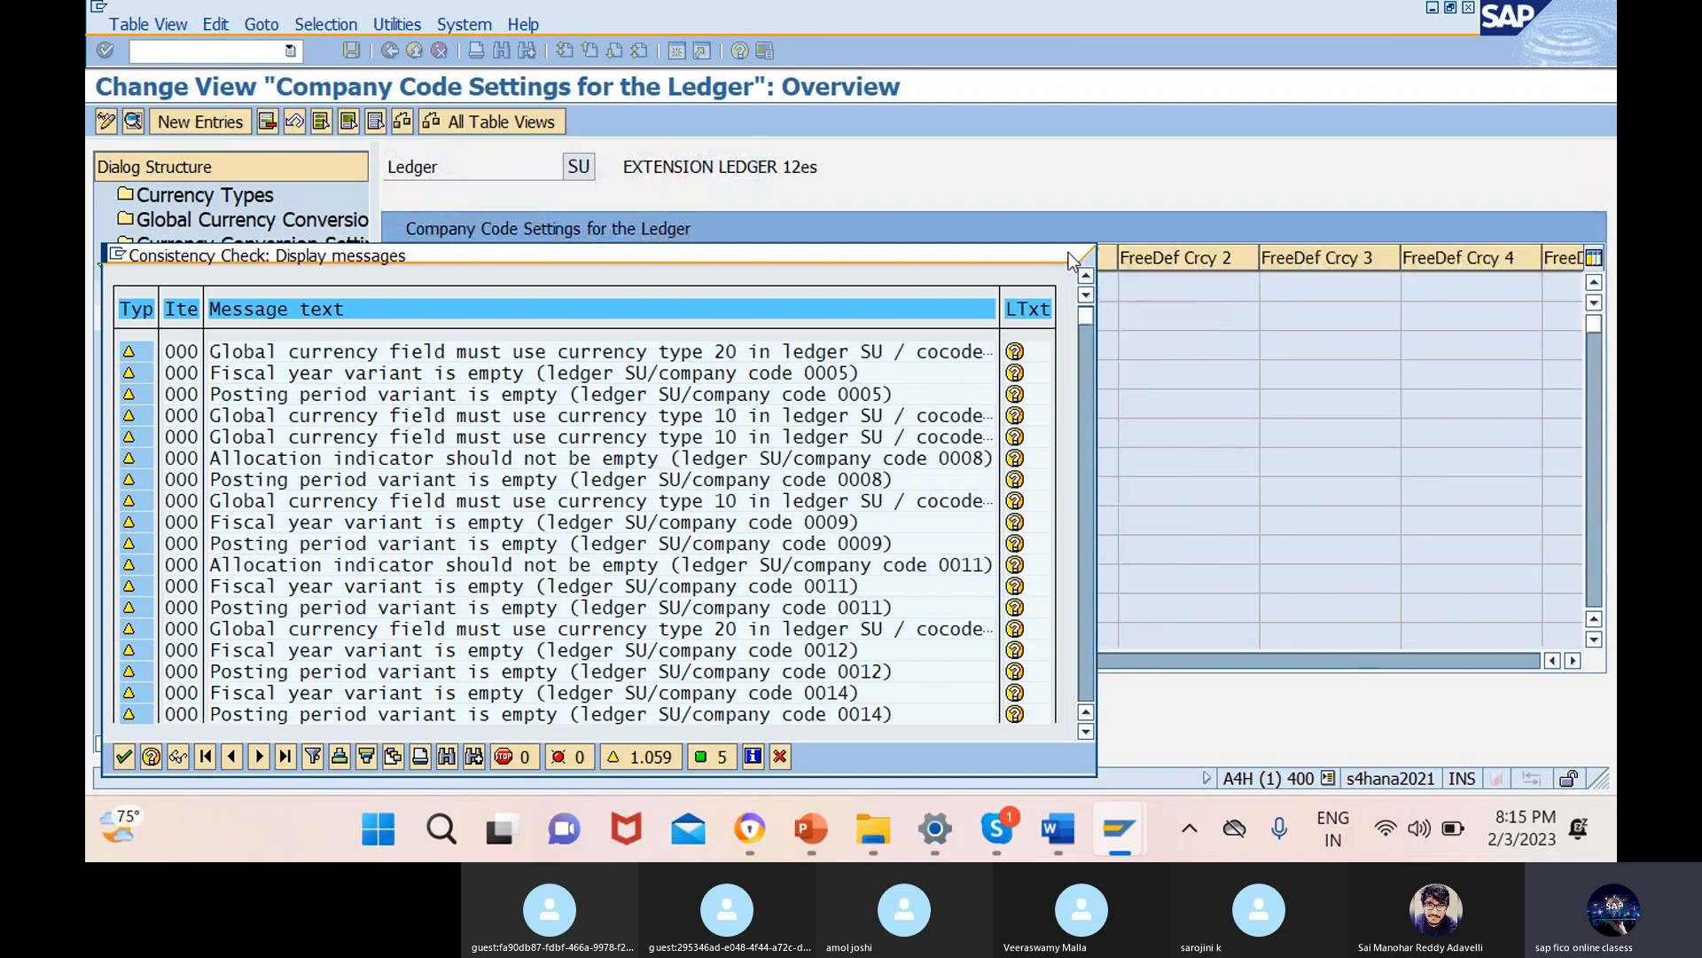
click(1068, 255)
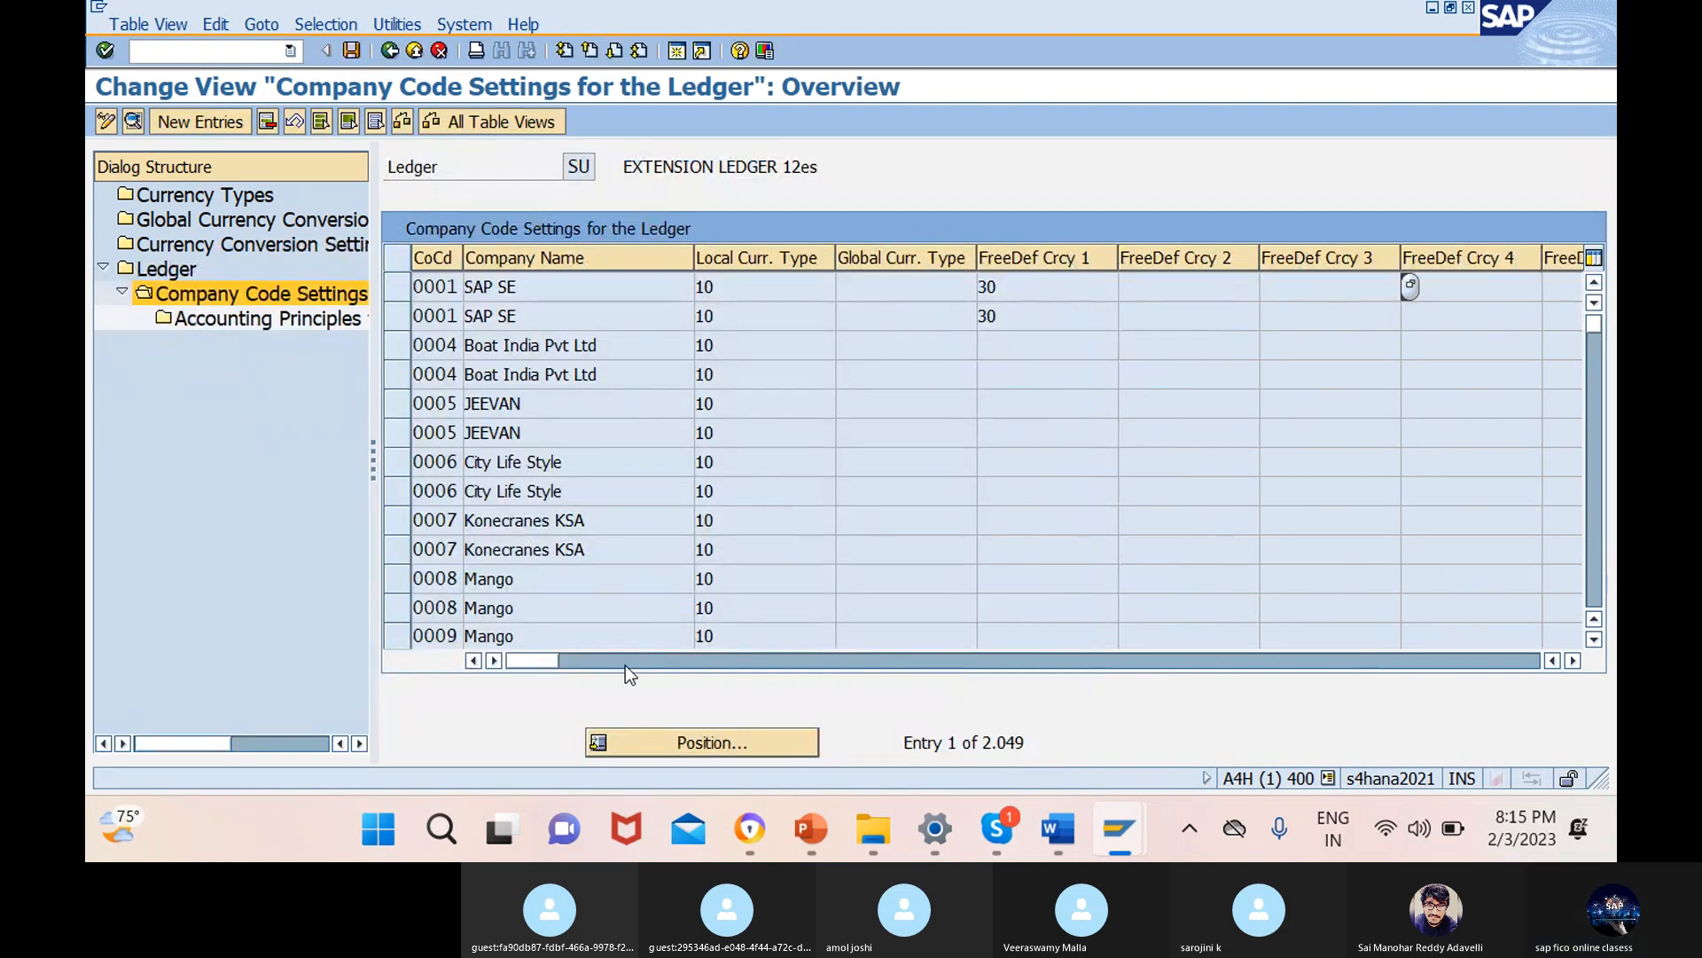
double_click(177, 265)
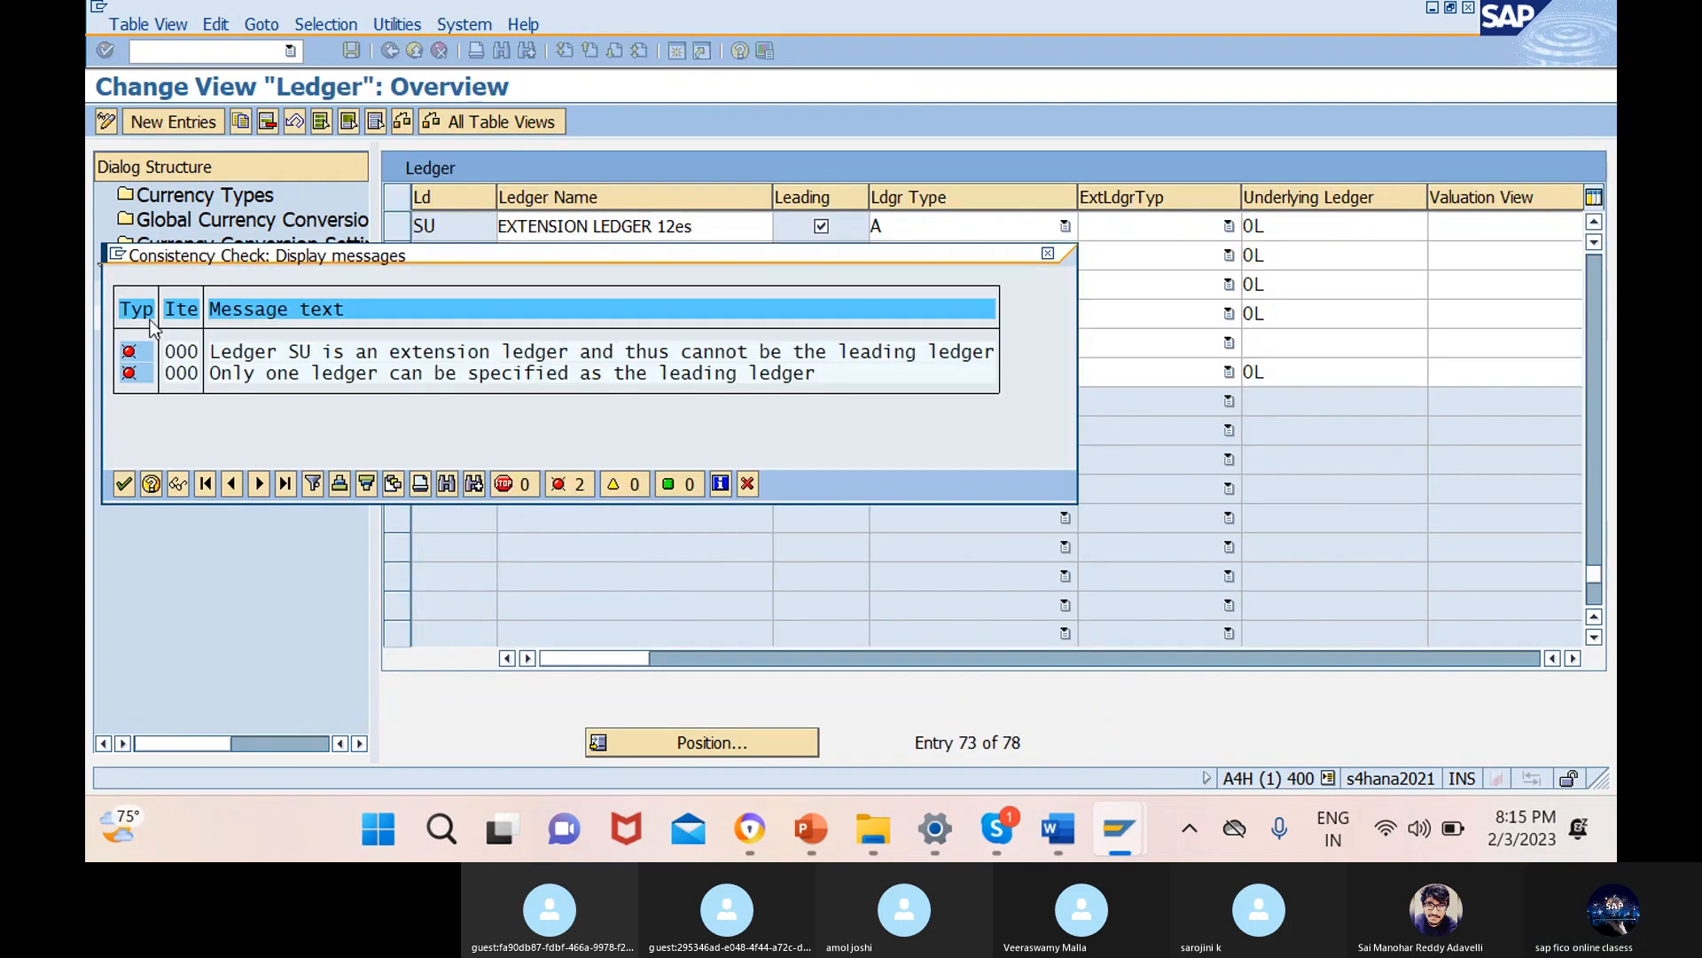
click(124, 483)
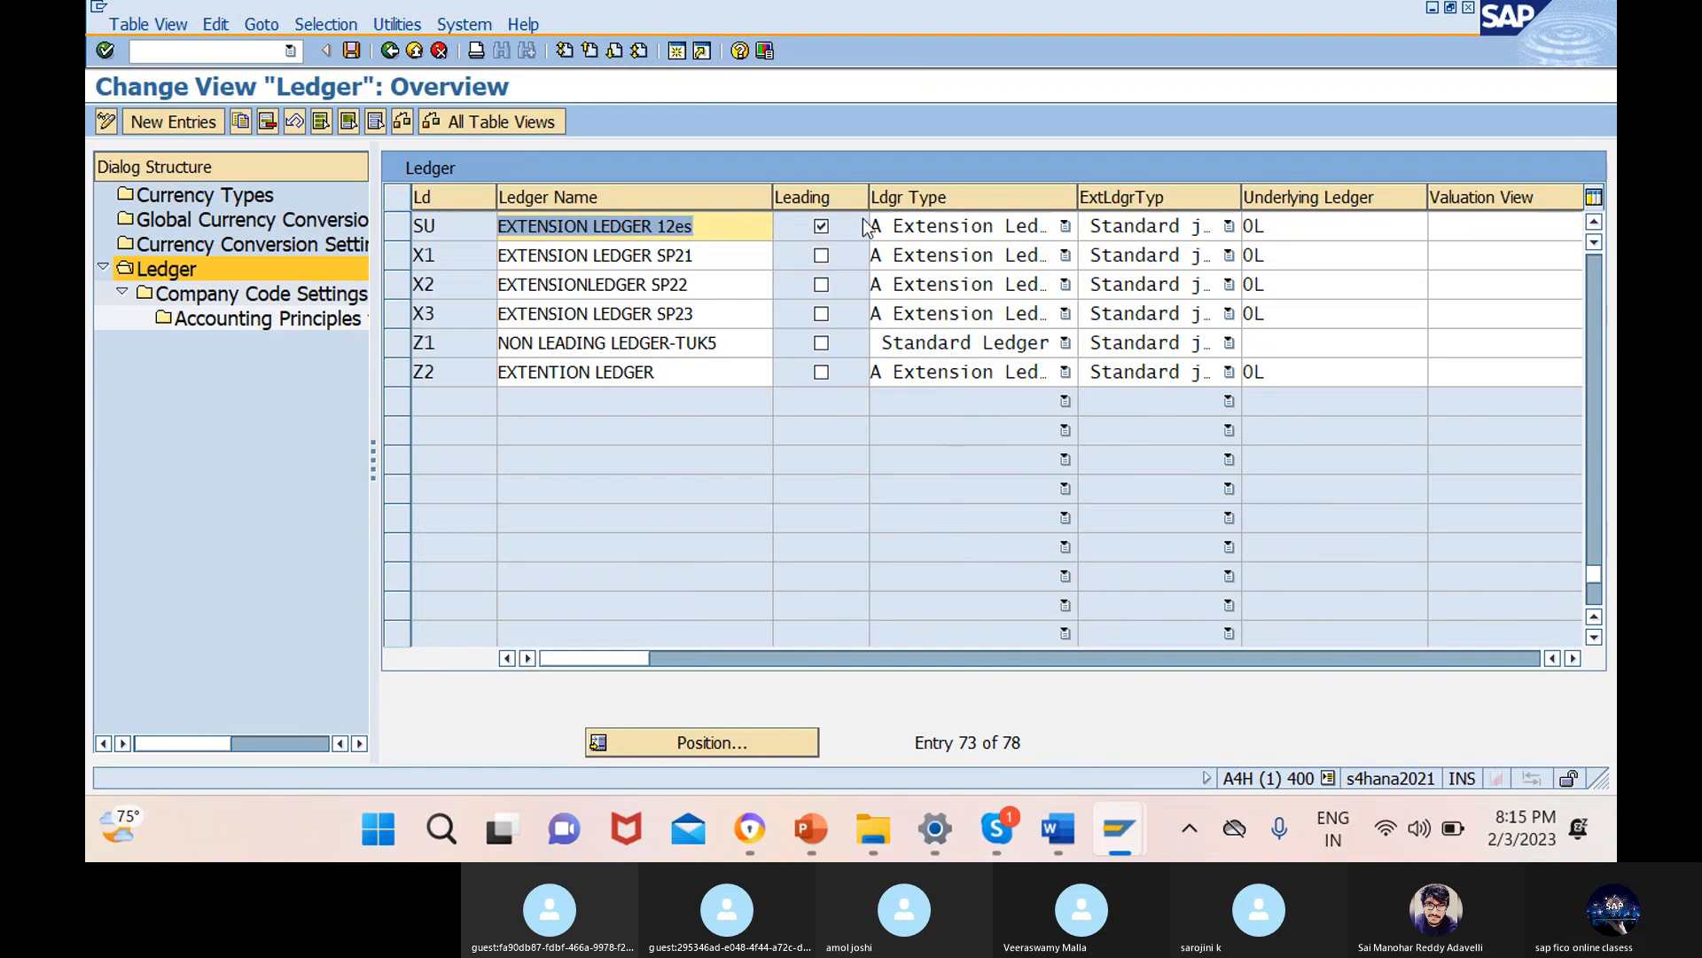
click(821, 227)
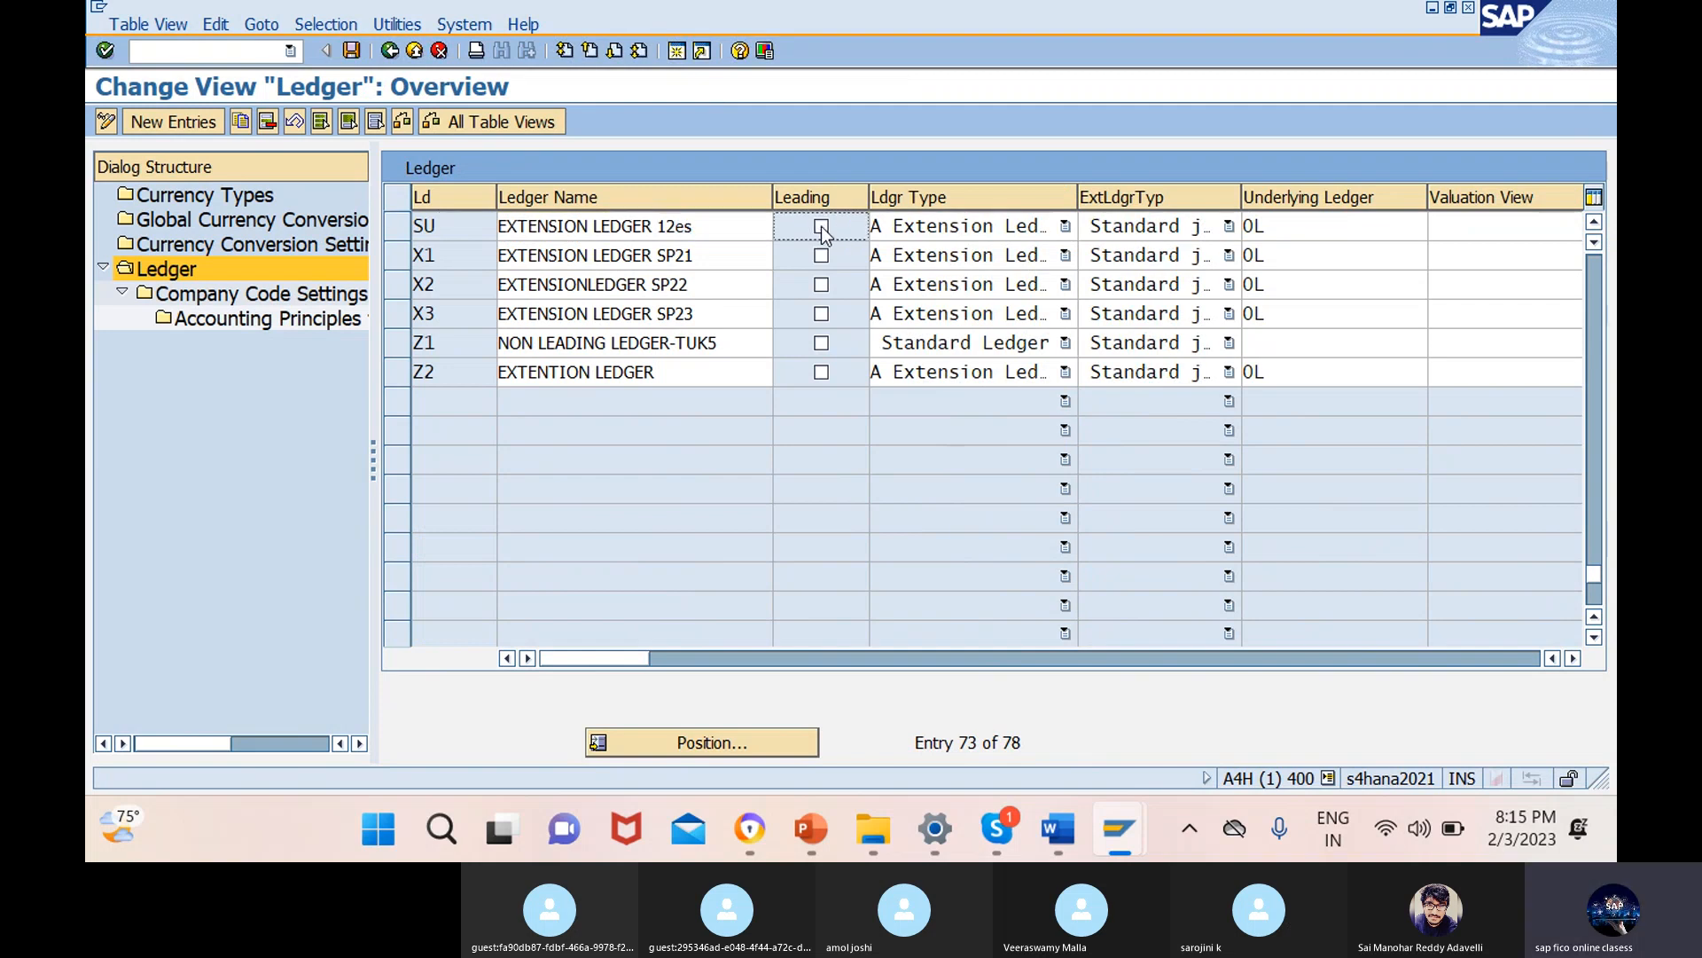
- Open the company code settings of extension ledger SU, find company code 12ES and review its fiscal year variant, posting variant and accounting principle
click(397, 227)
click(279, 298)
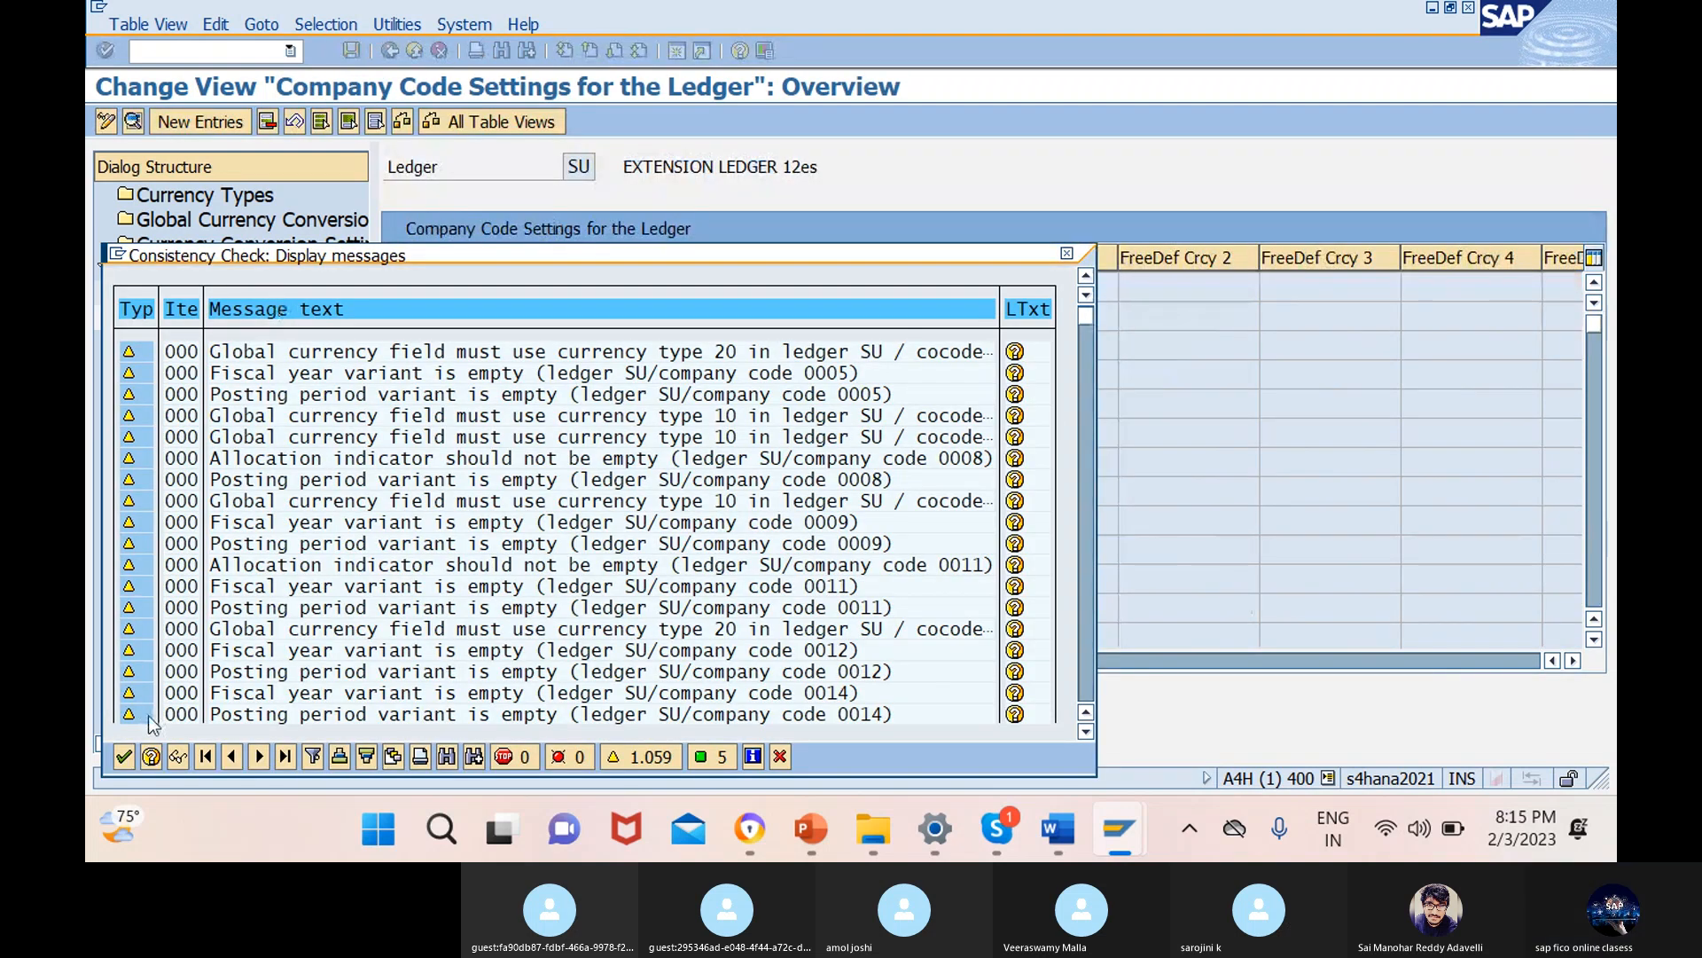
click(124, 756)
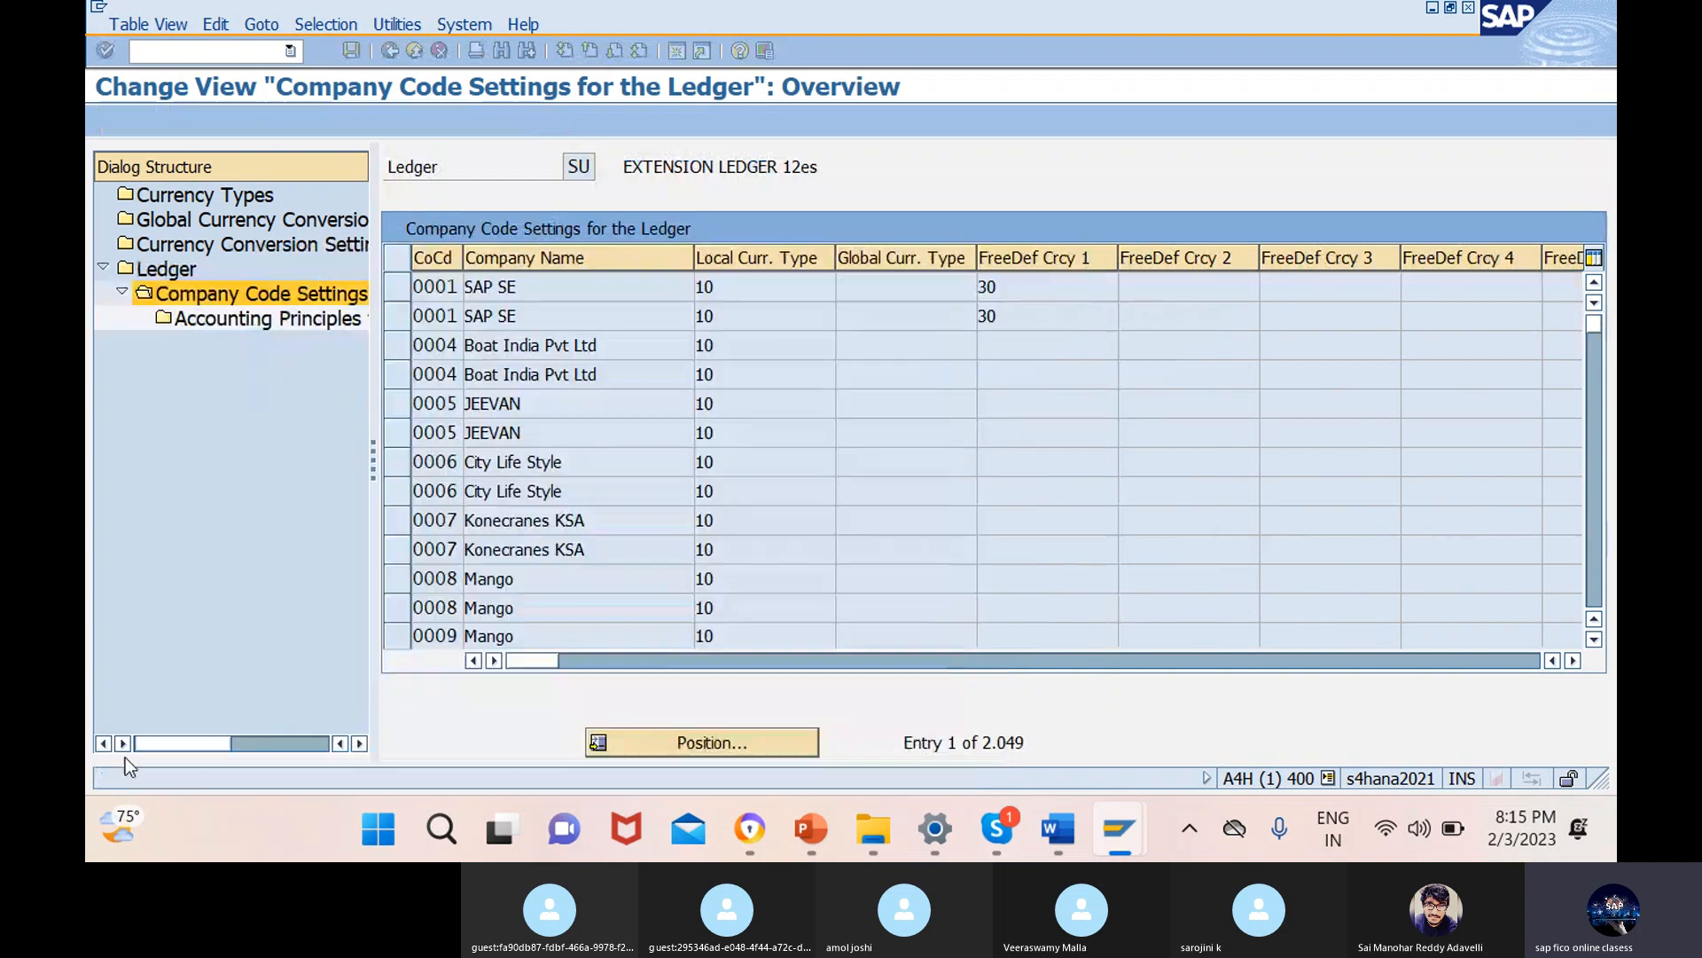
click(1344, 286)
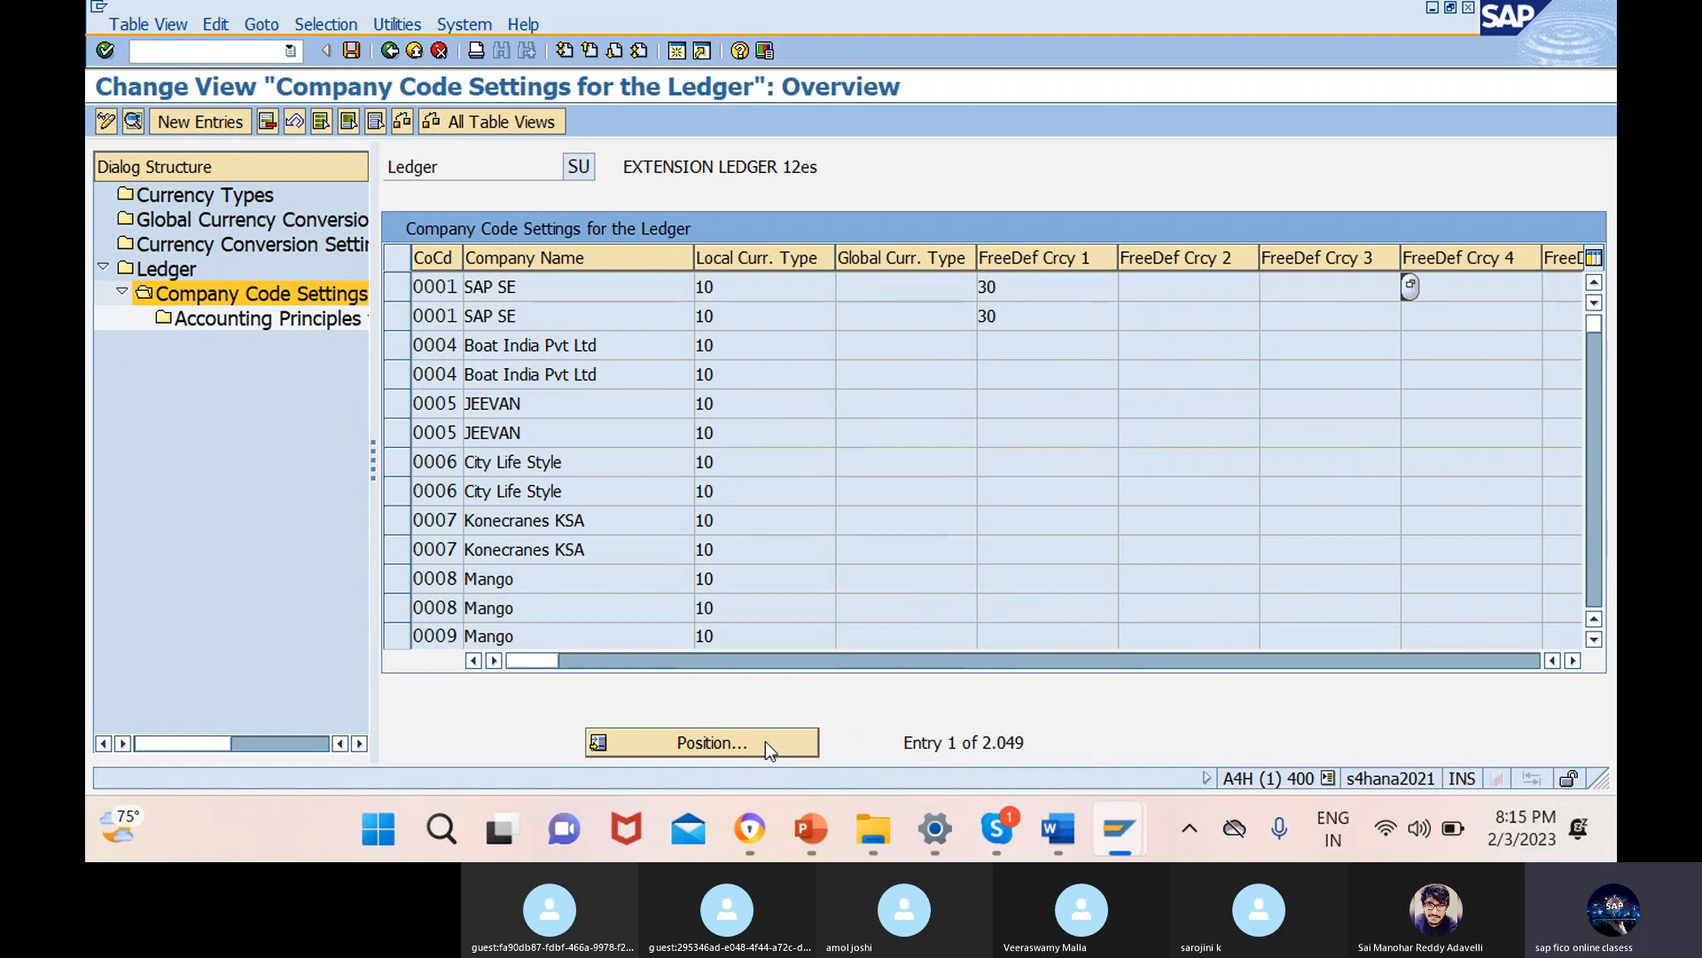
click(702, 742)
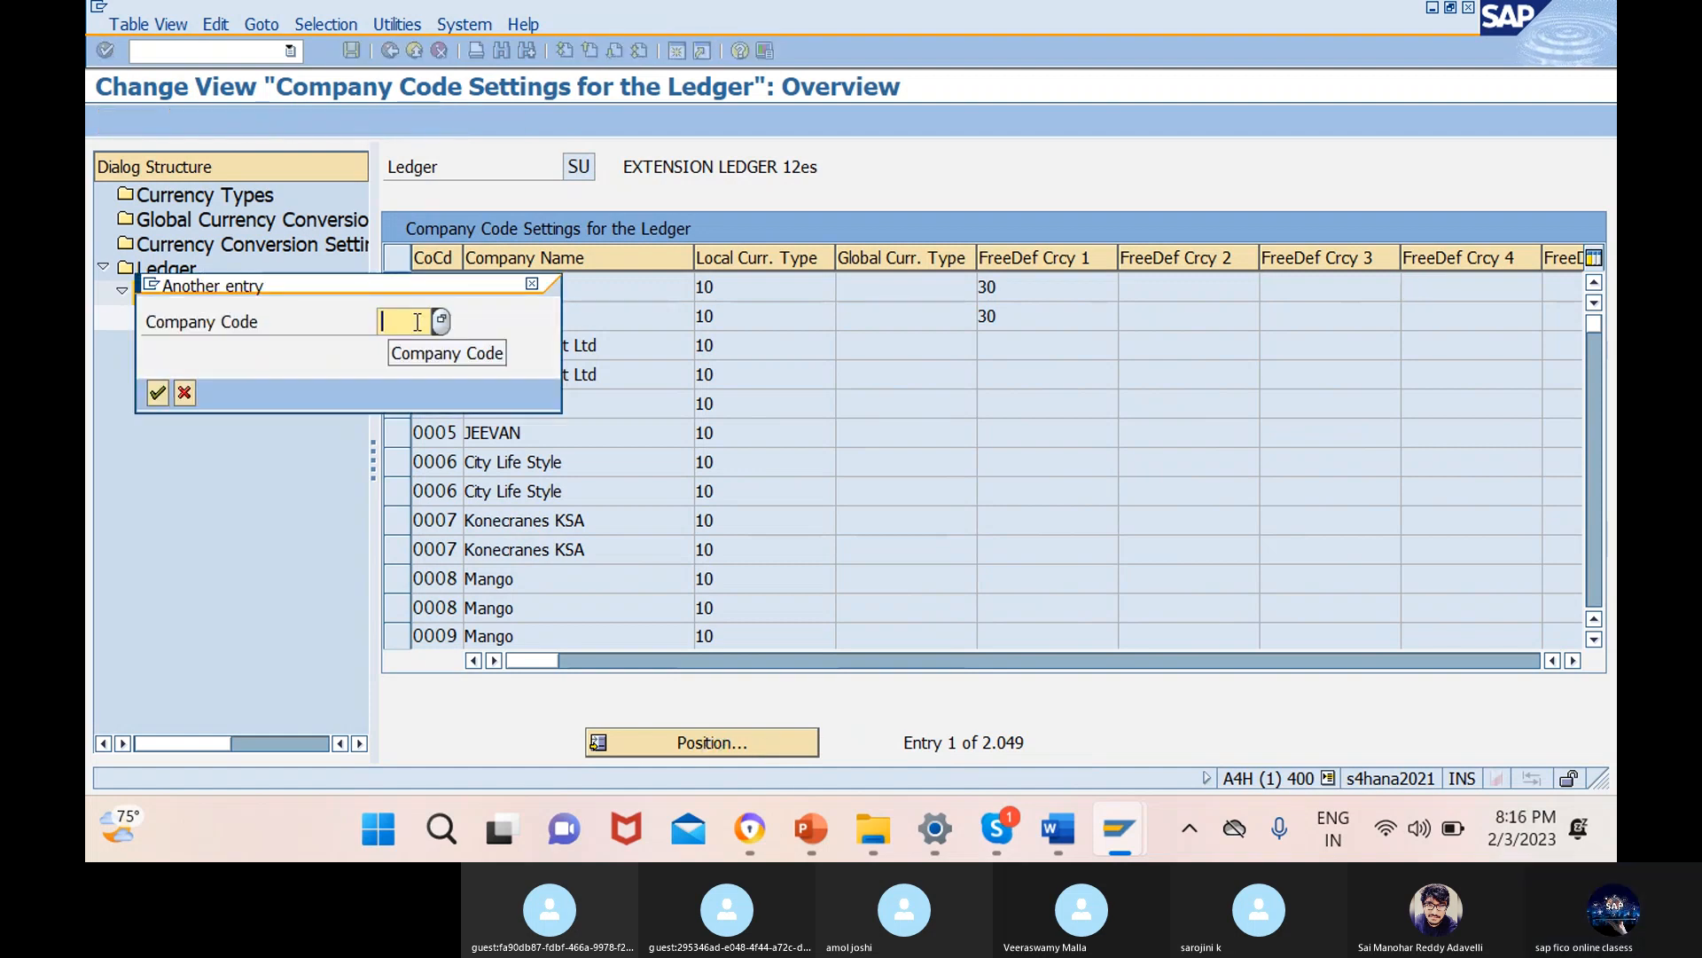
text(12es)
key(Return)
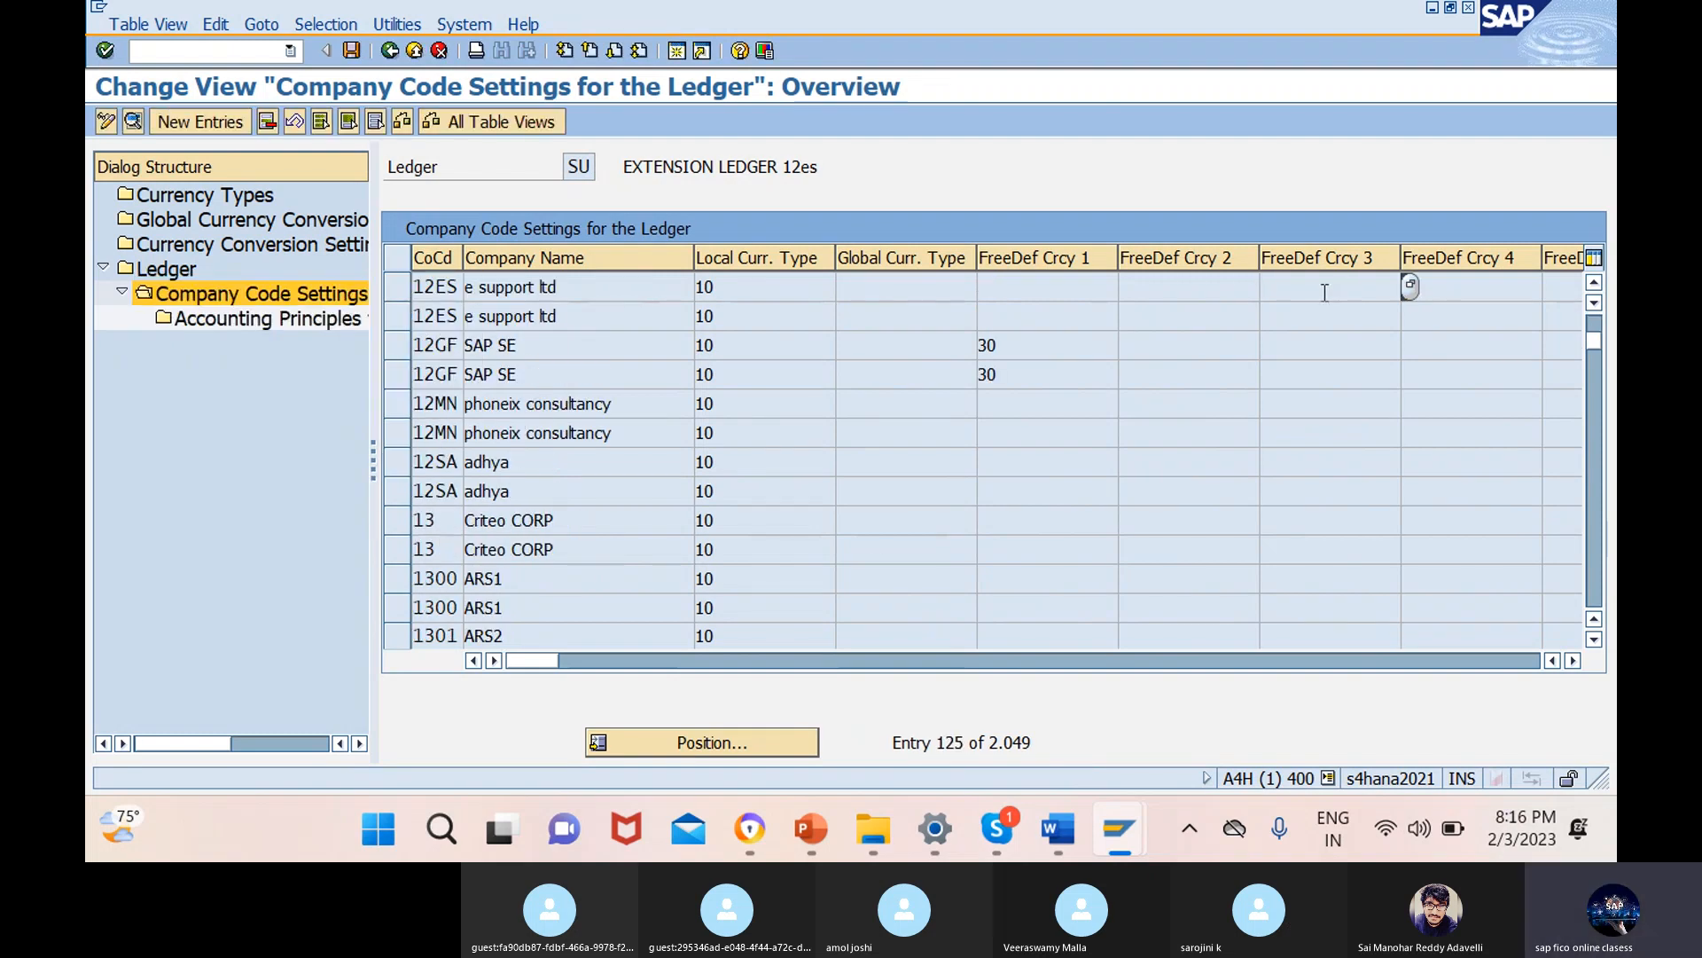
drag(523, 663, 865, 703)
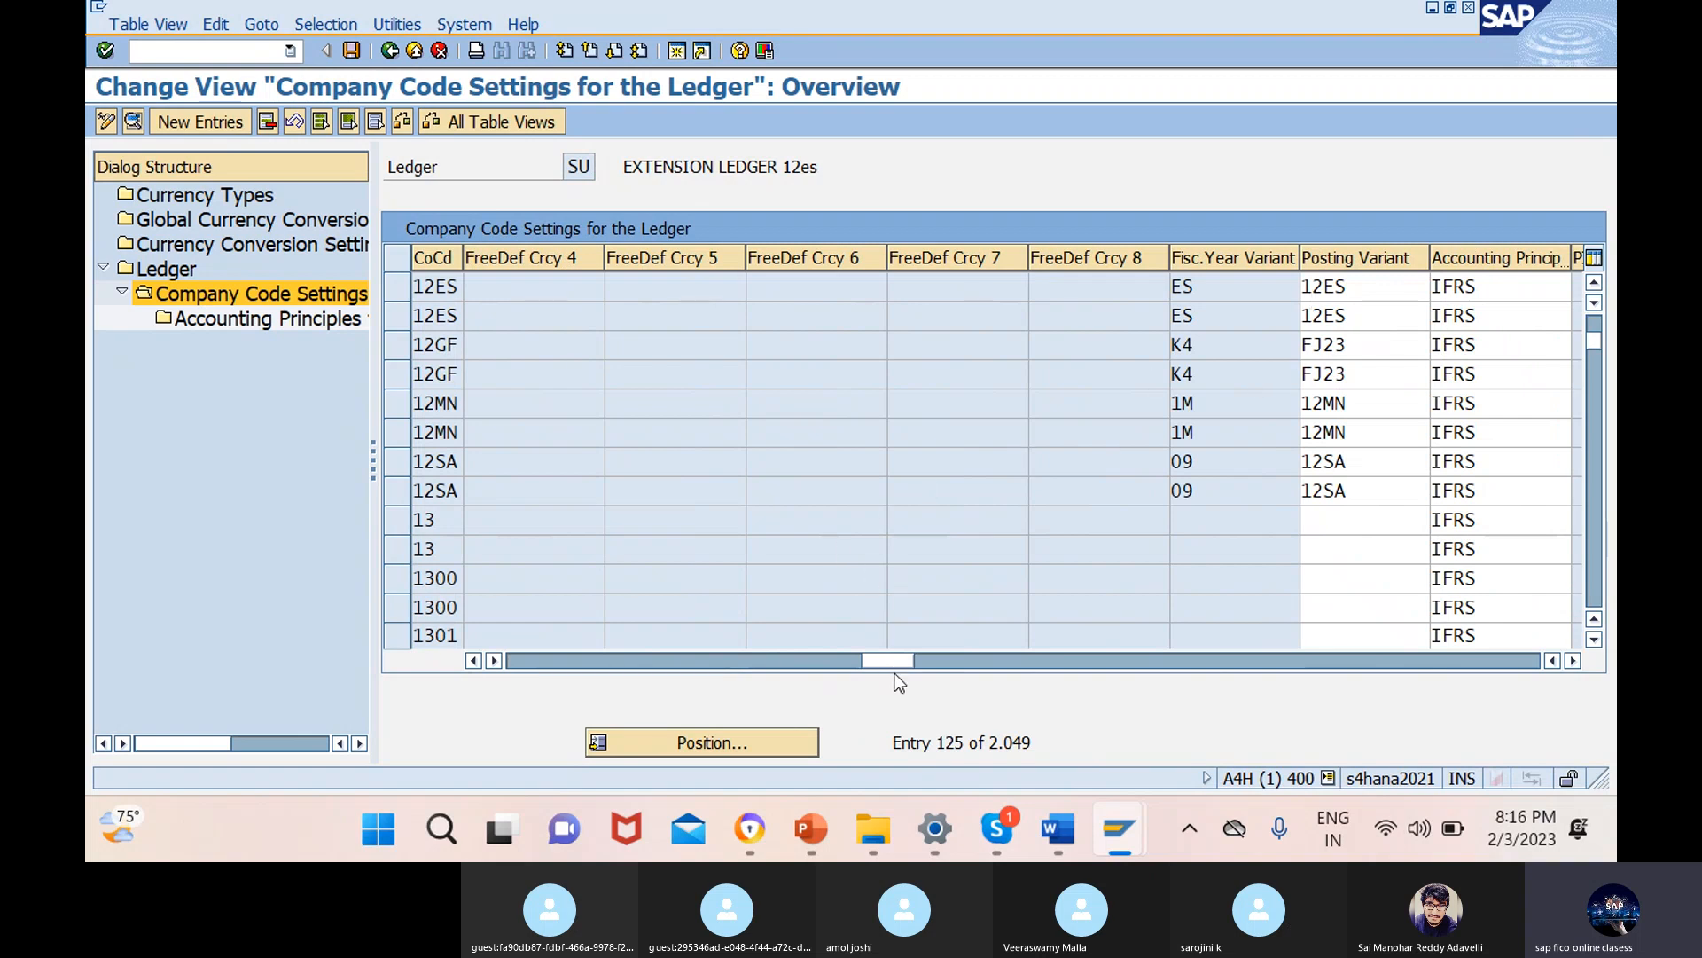
drag(898, 668, 532, 660)
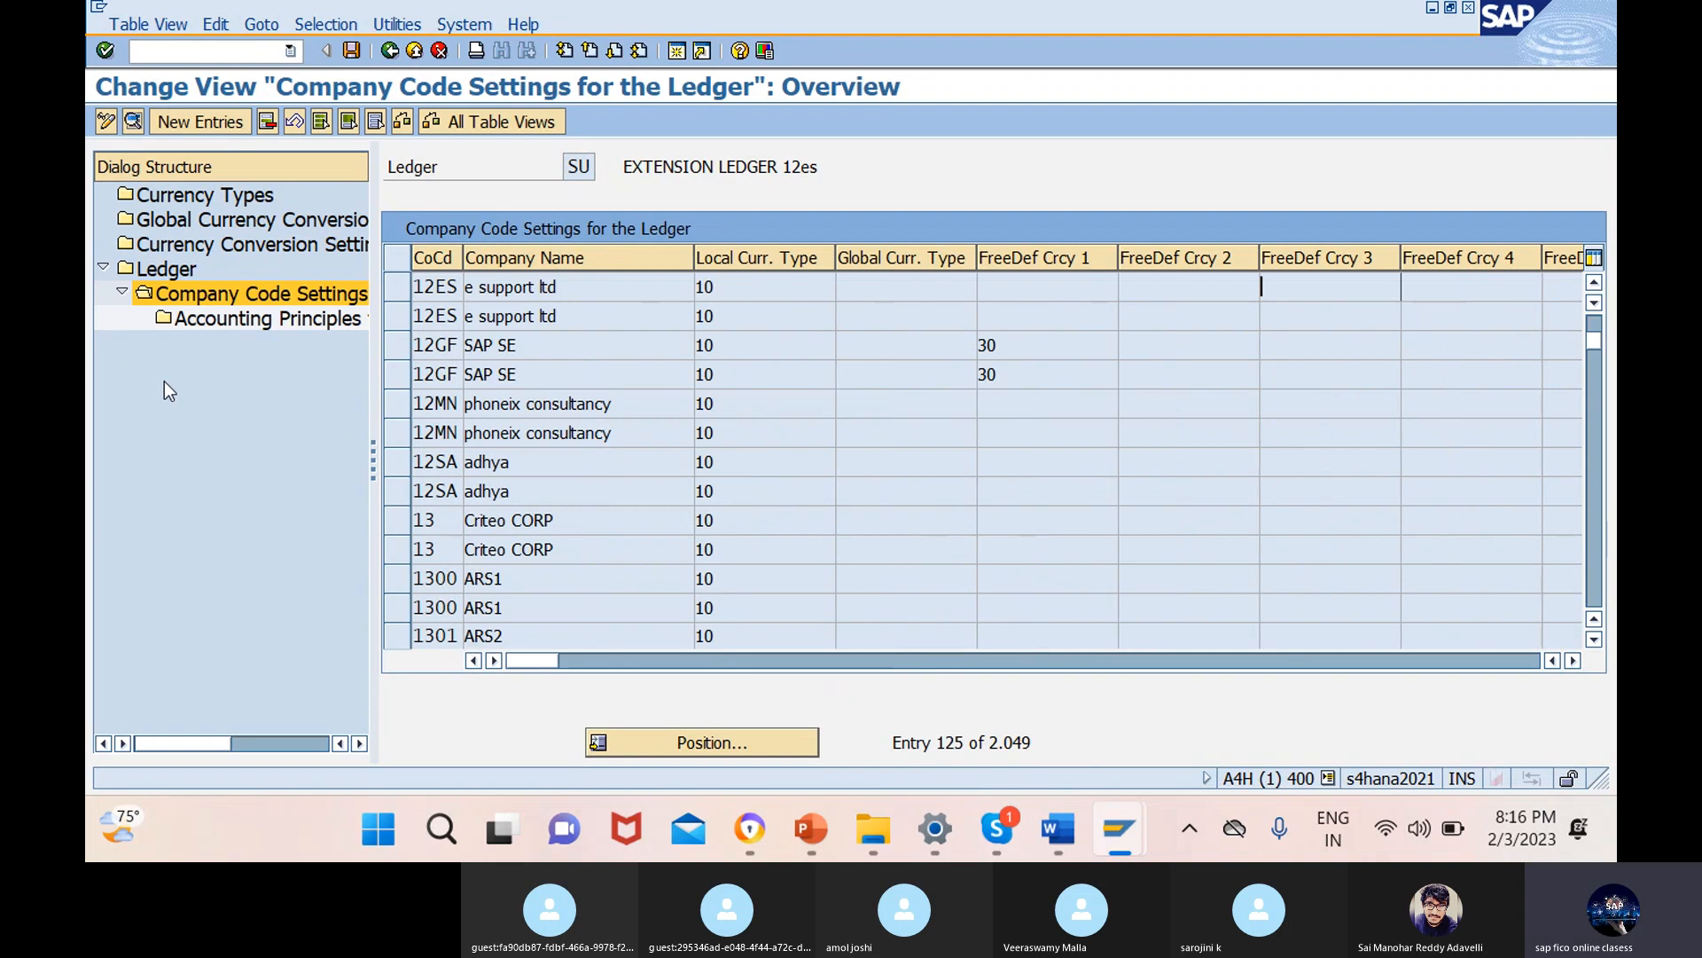
- Open the accounting principles for the first company code 12ES entry of extension ledger SU
double_click(266, 317)
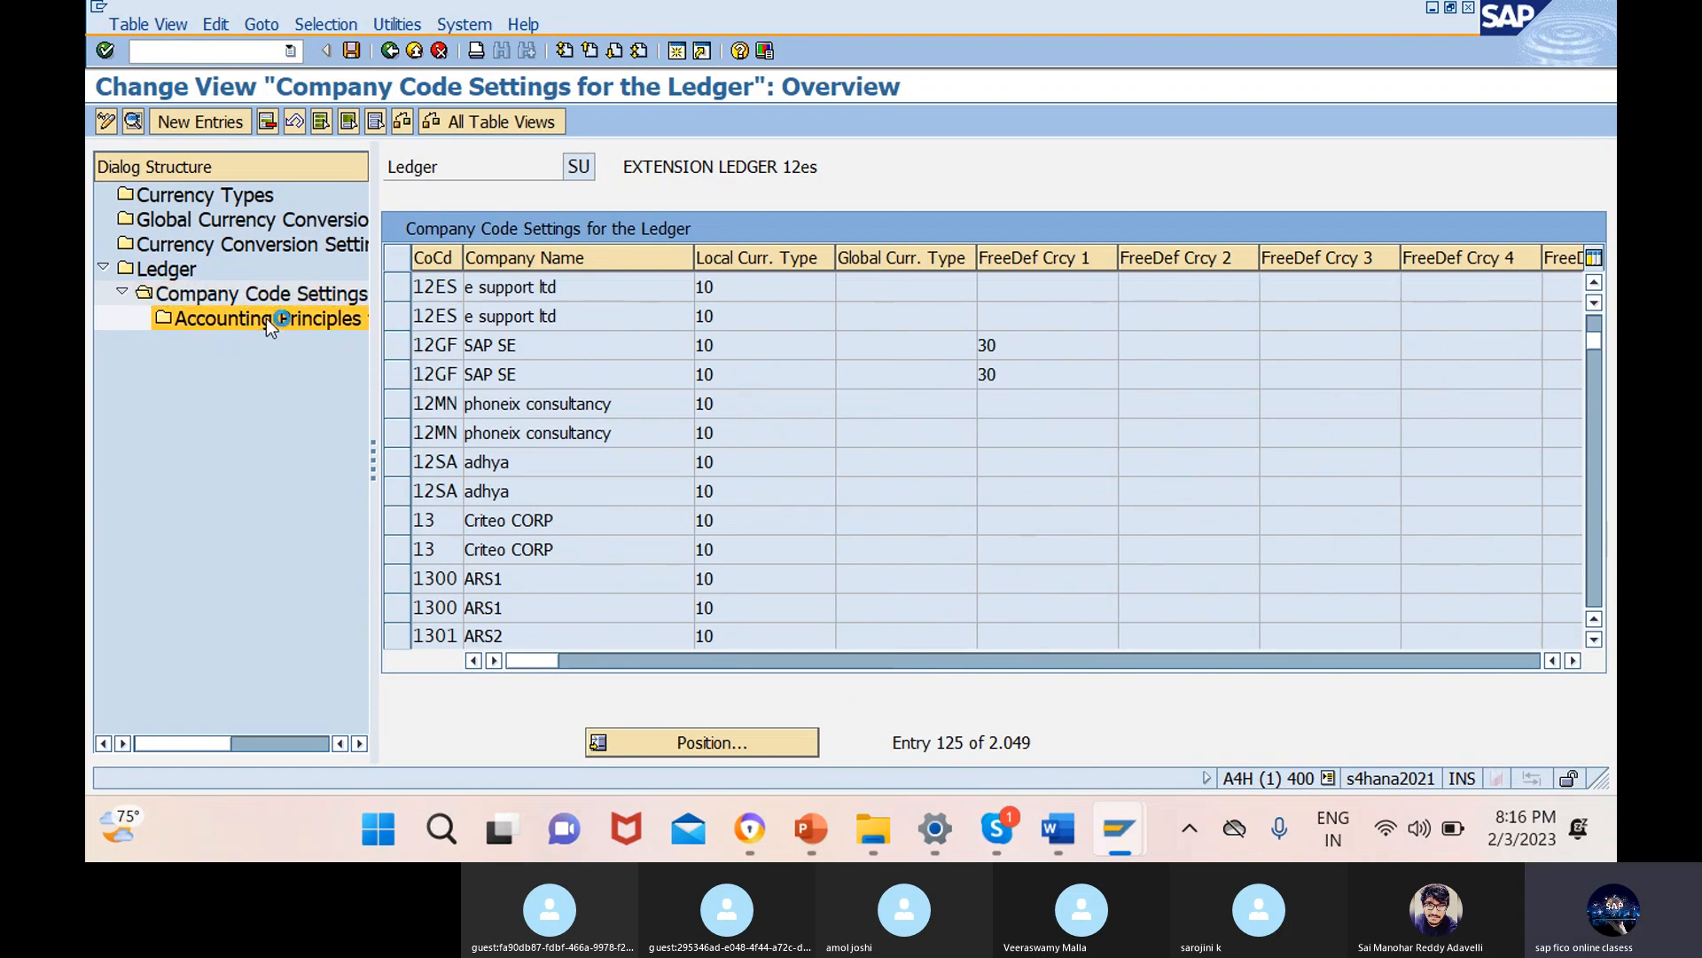
click(1344, 287)
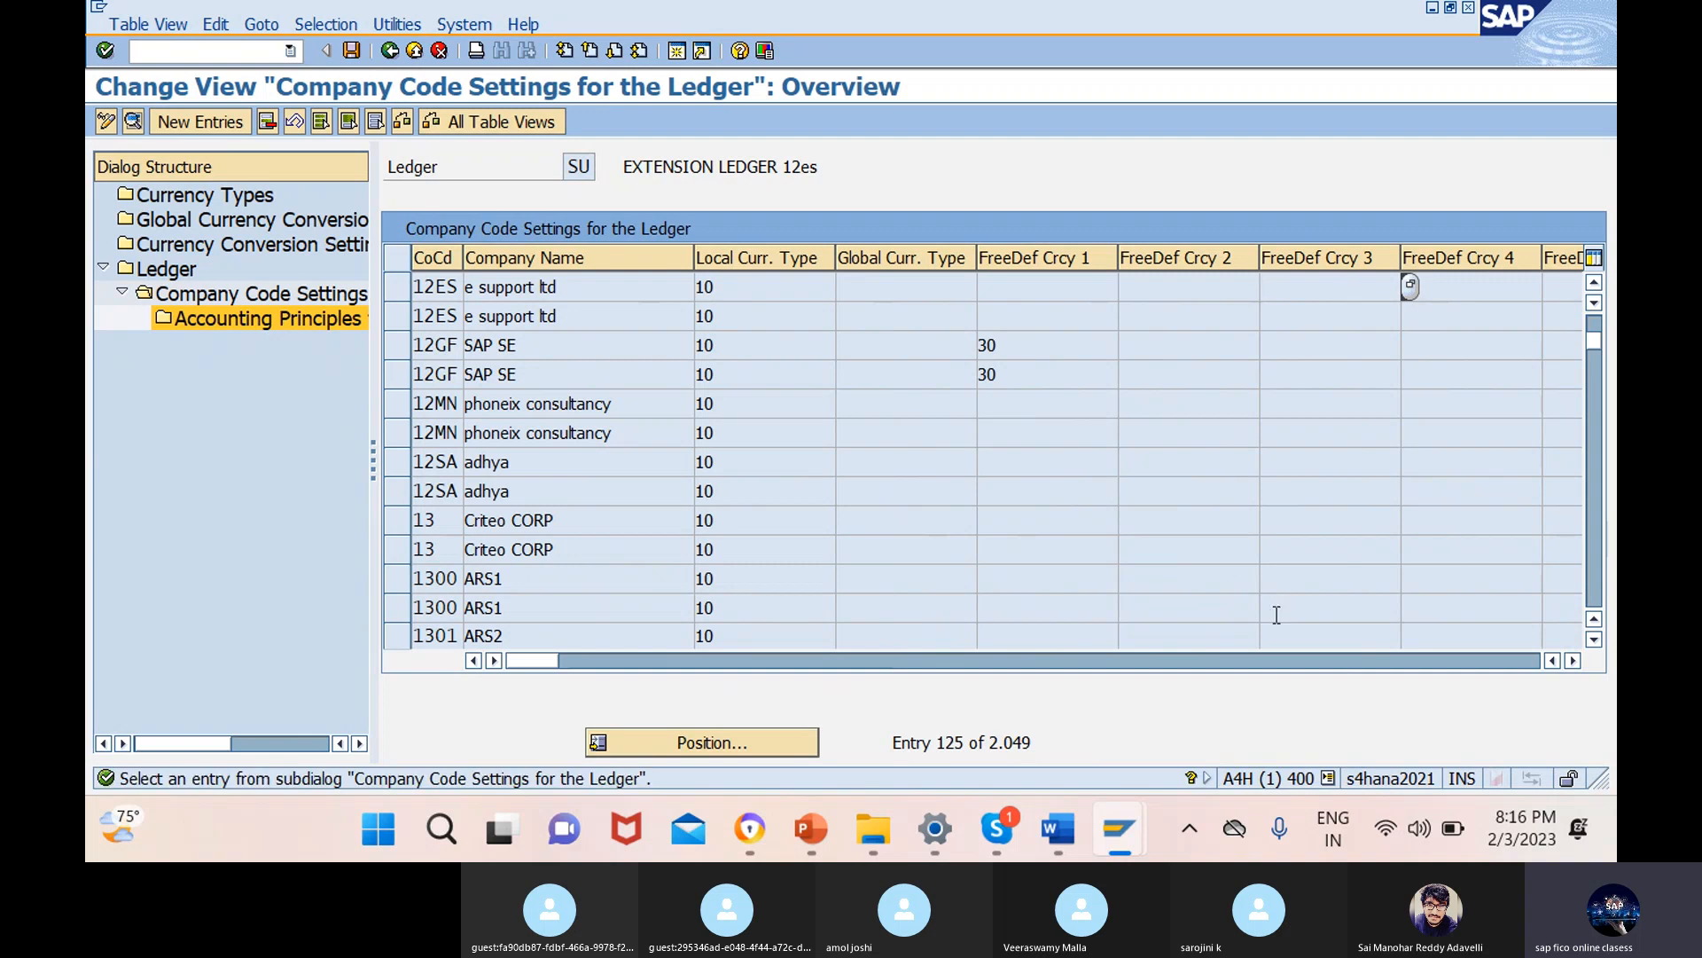
click(396, 286)
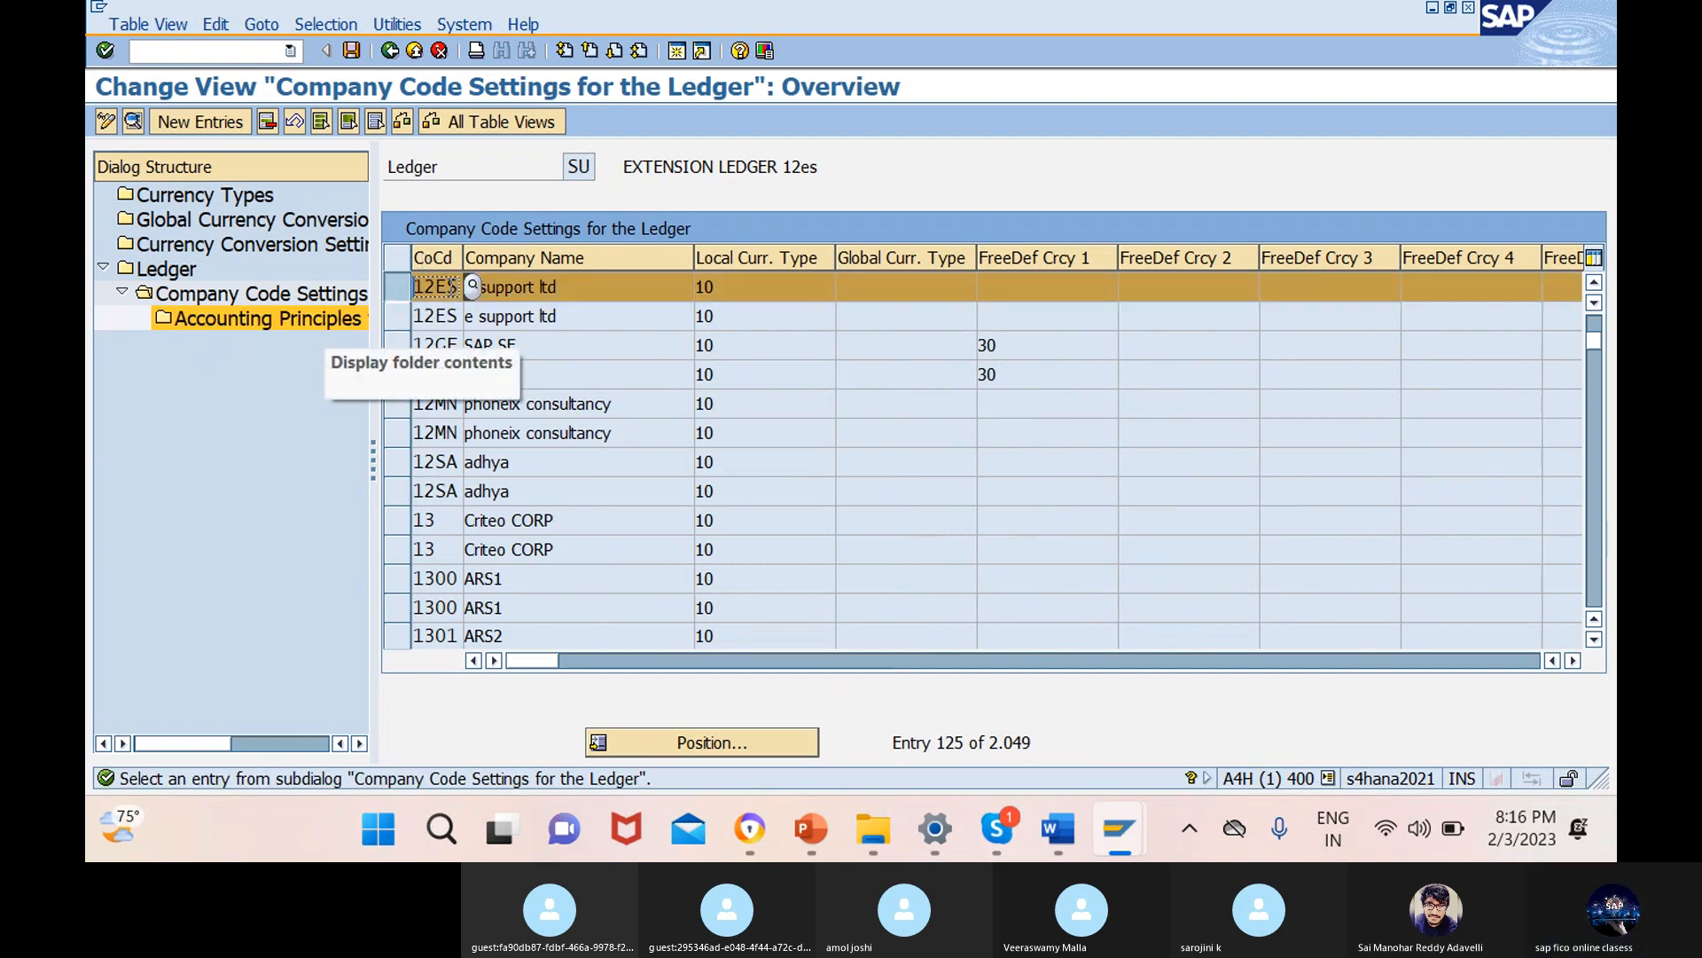
double_click(222, 322)
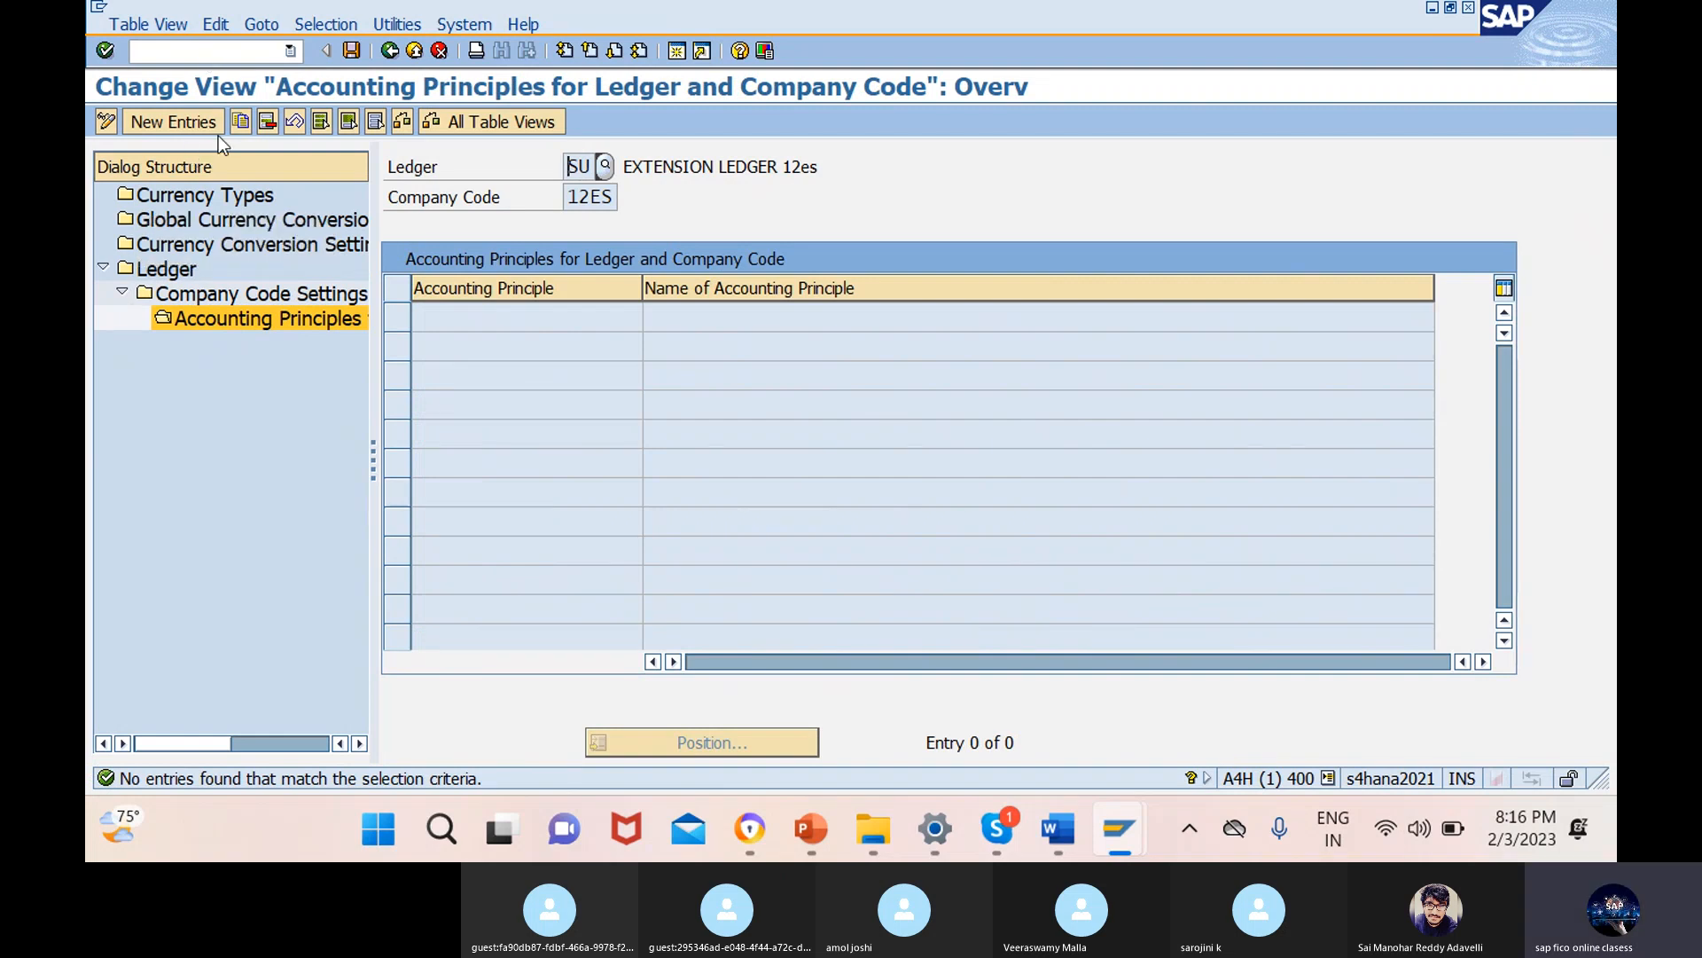
- Add accounting principle 0002 (IFRS GAAP) as a new entry for company code 12ES in ledger SU and dismiss the consistency check message
click(174, 123)
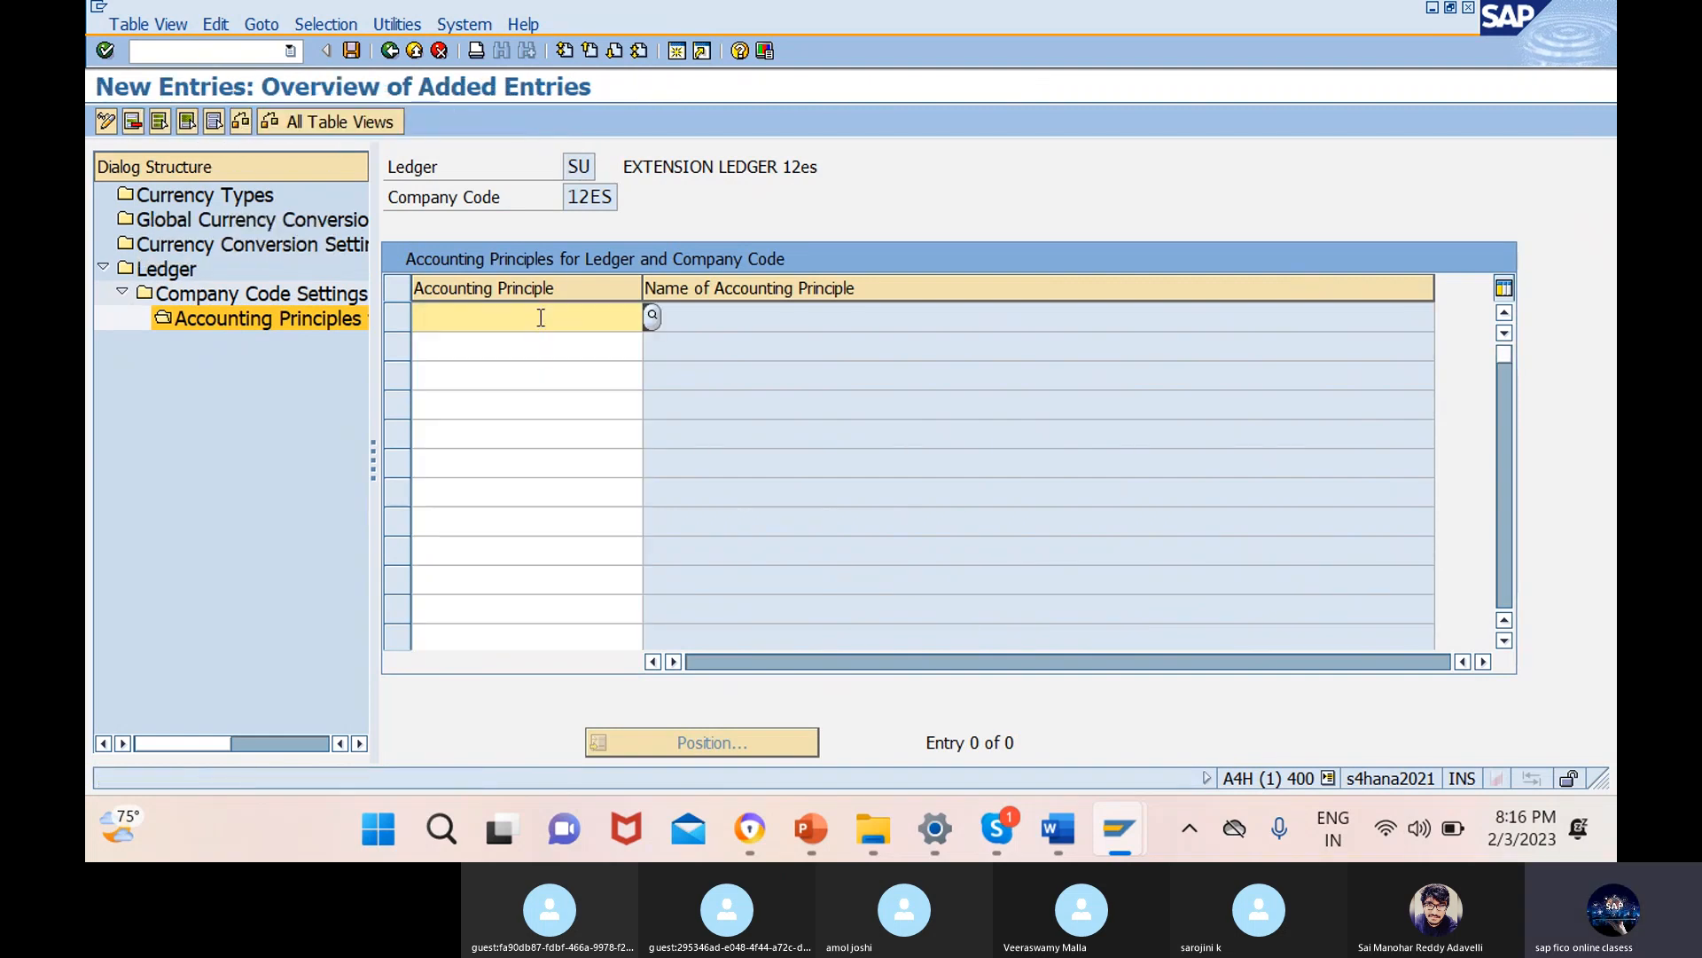
click(648, 317)
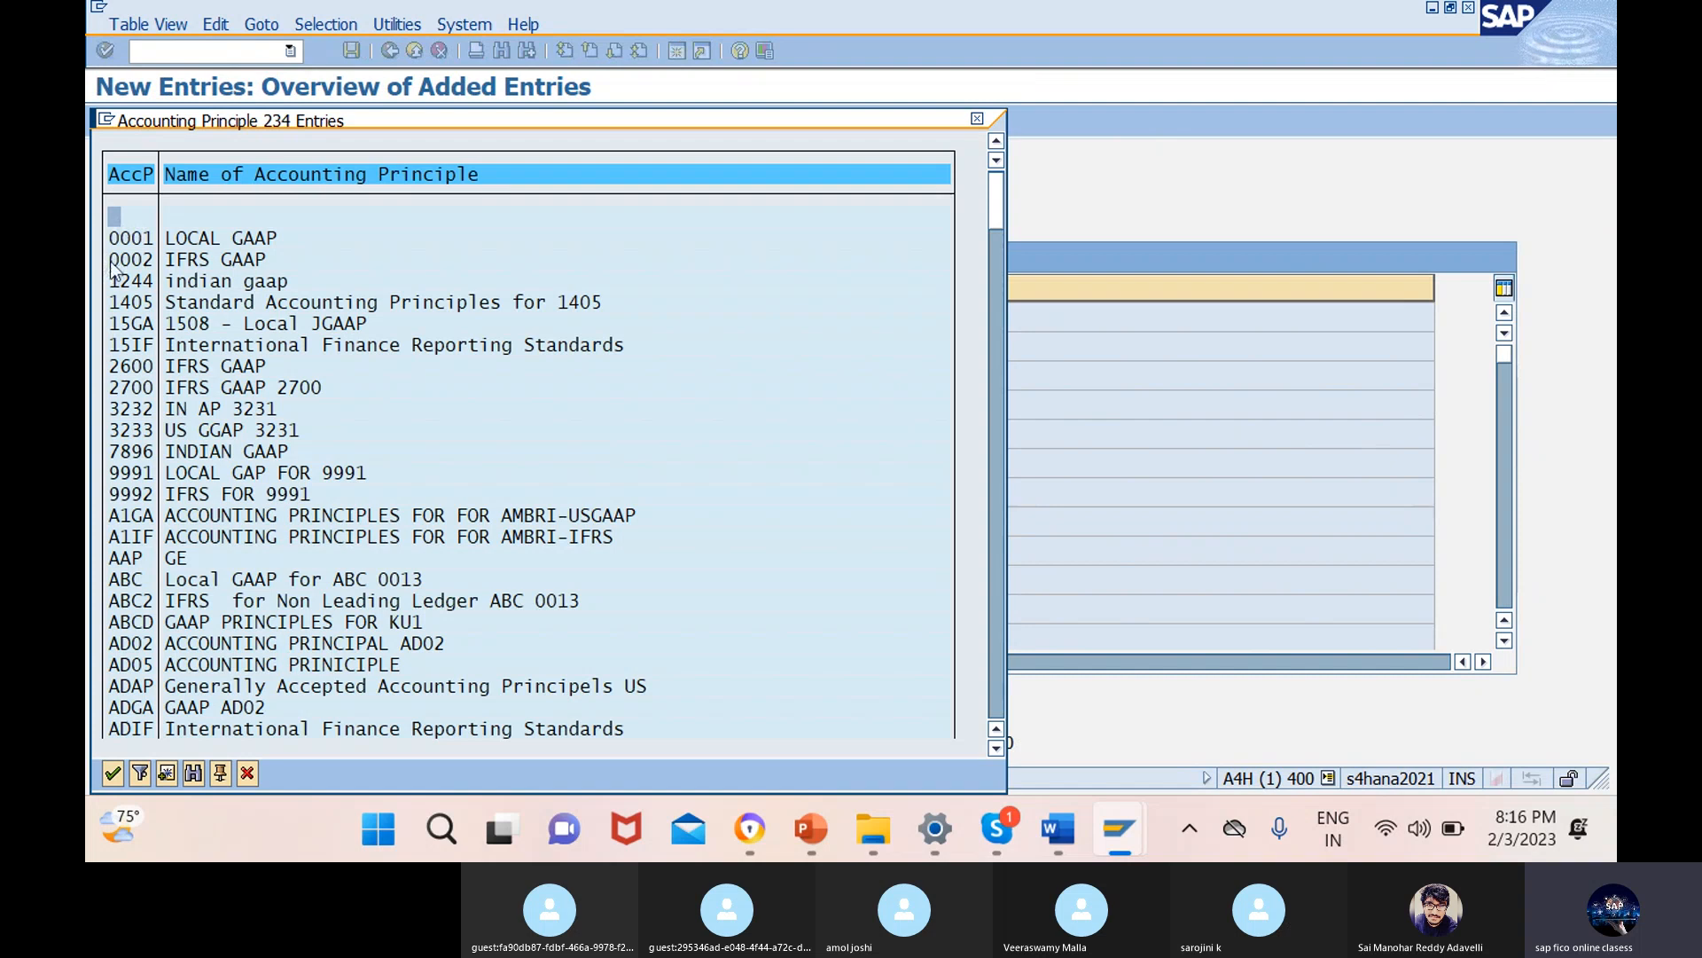
click(120, 262)
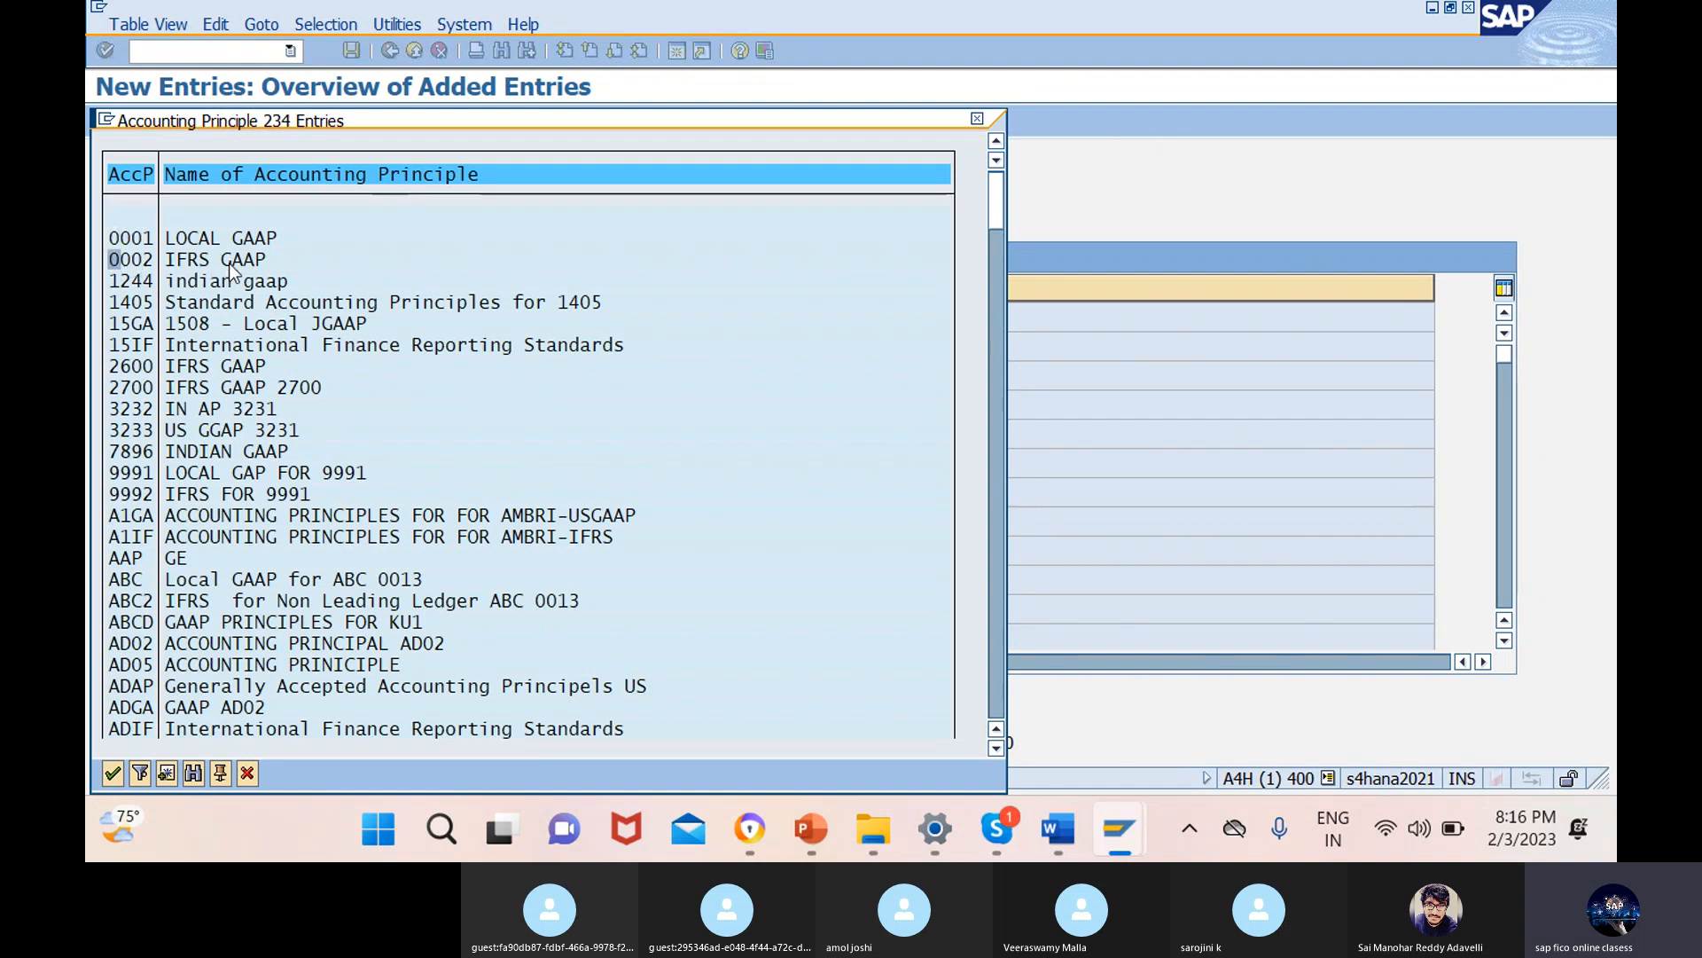
click(113, 774)
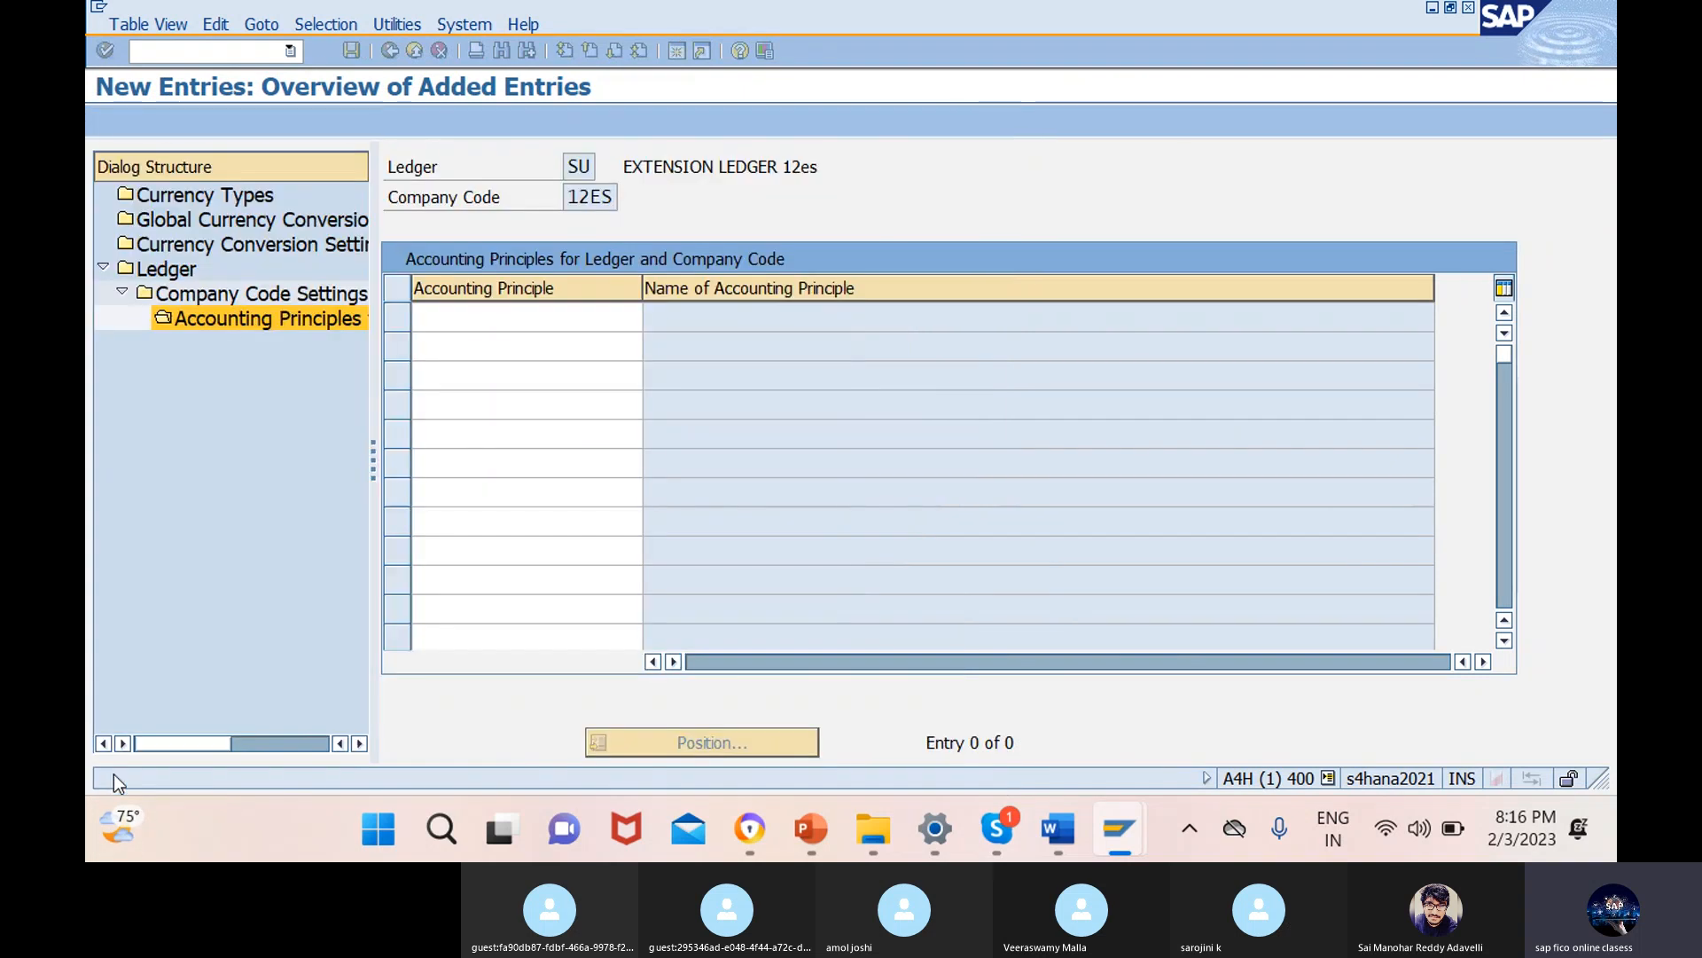
key(Return)
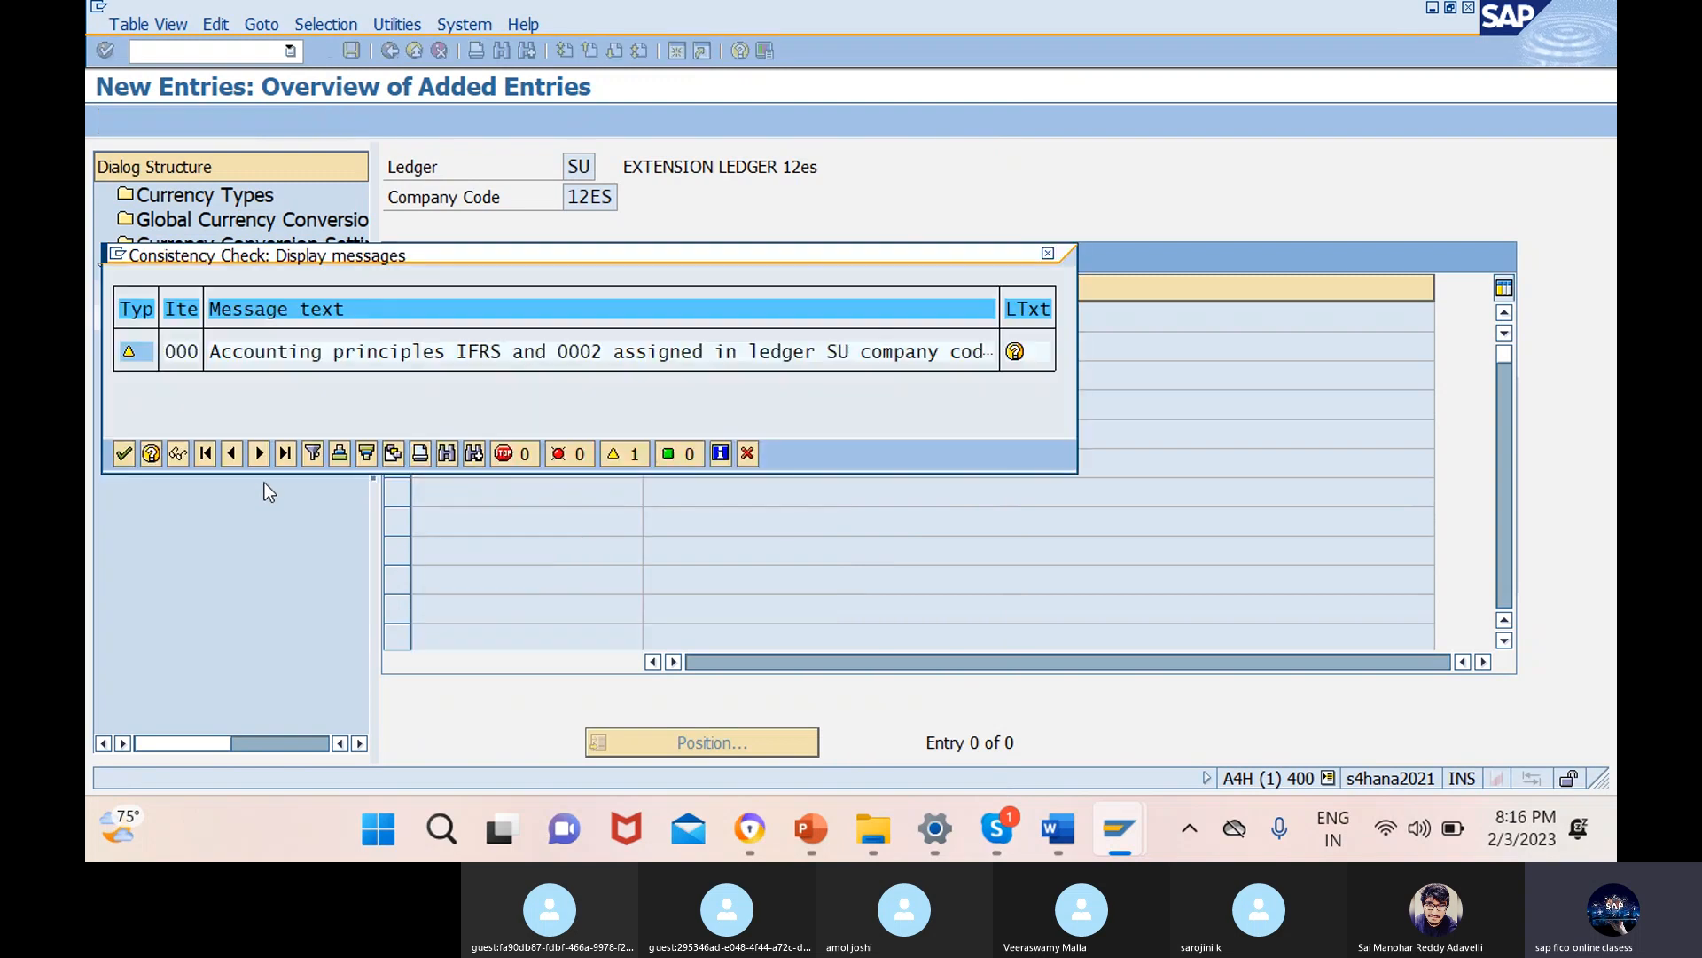
click(126, 449)
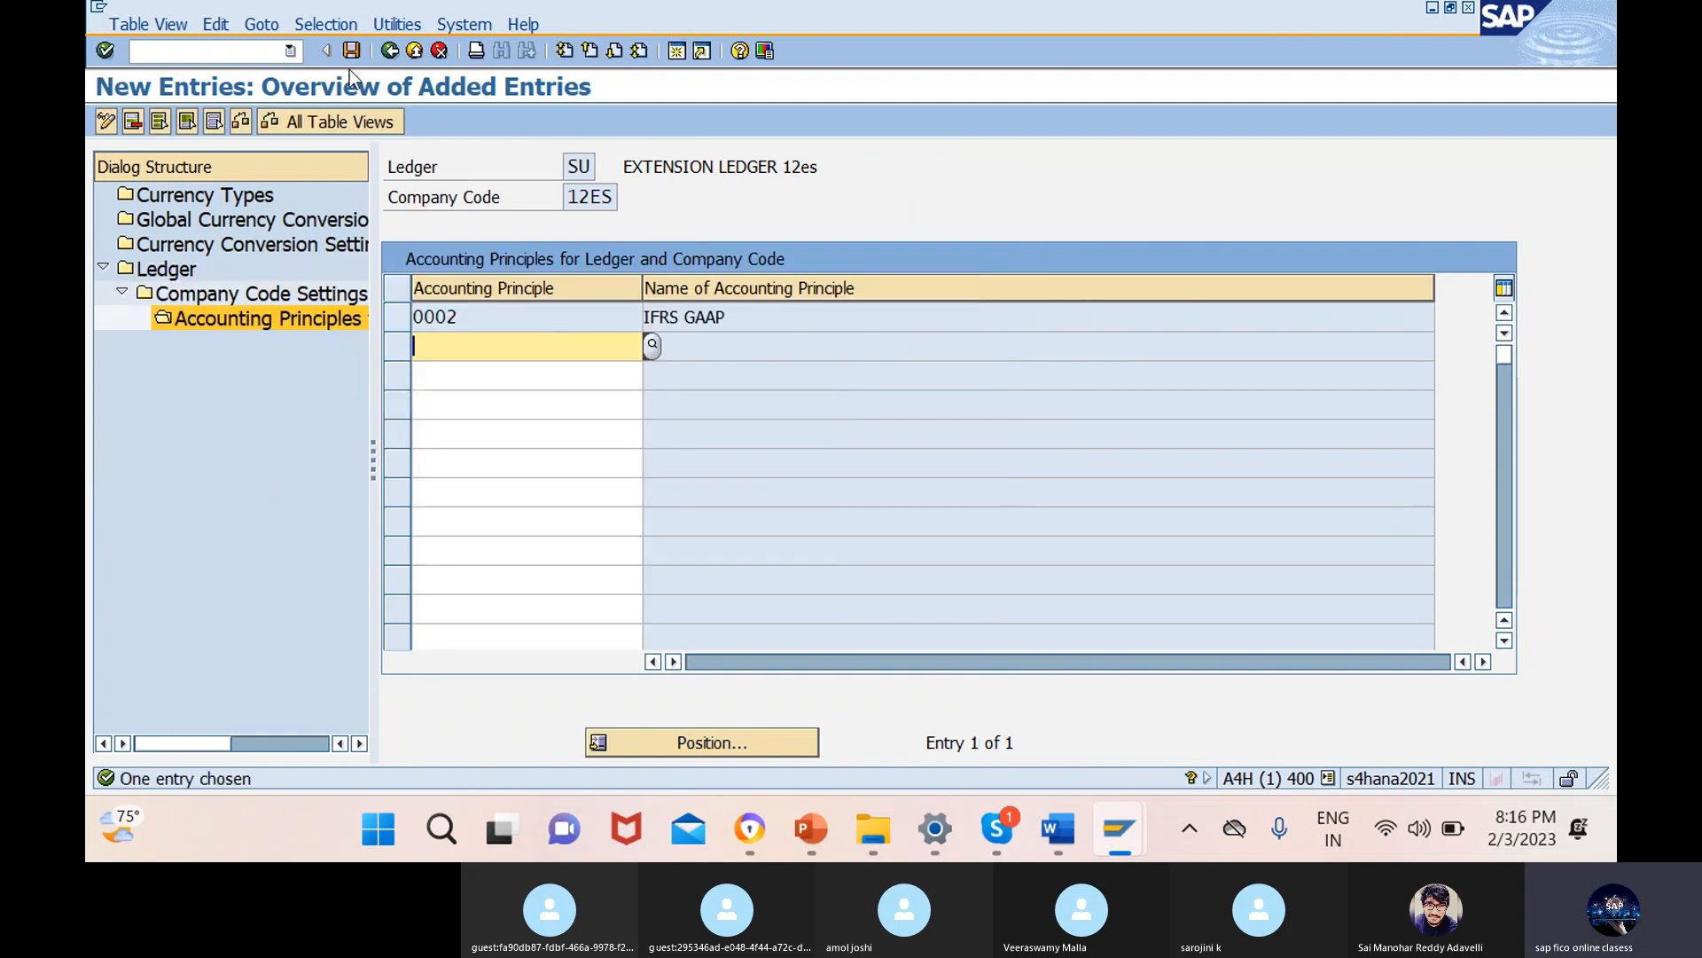
- Save the ledger settings and acknowledge the consistency check and the ledger group messages for ES and SU
click(350, 58)
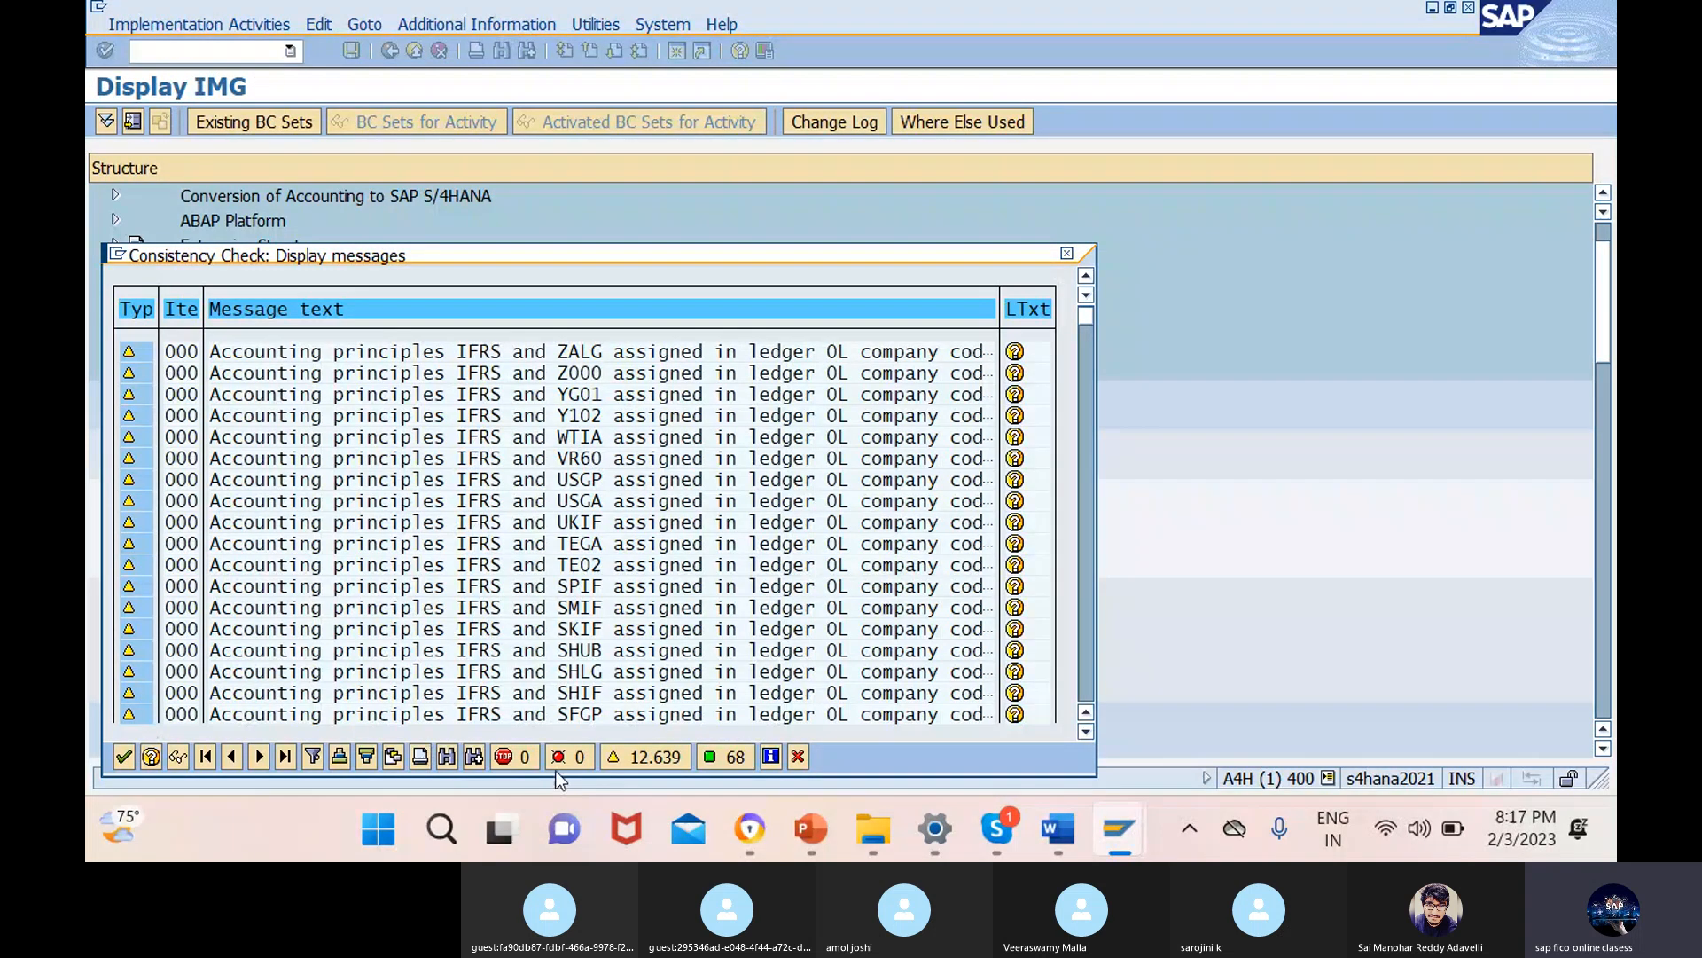
click(124, 756)
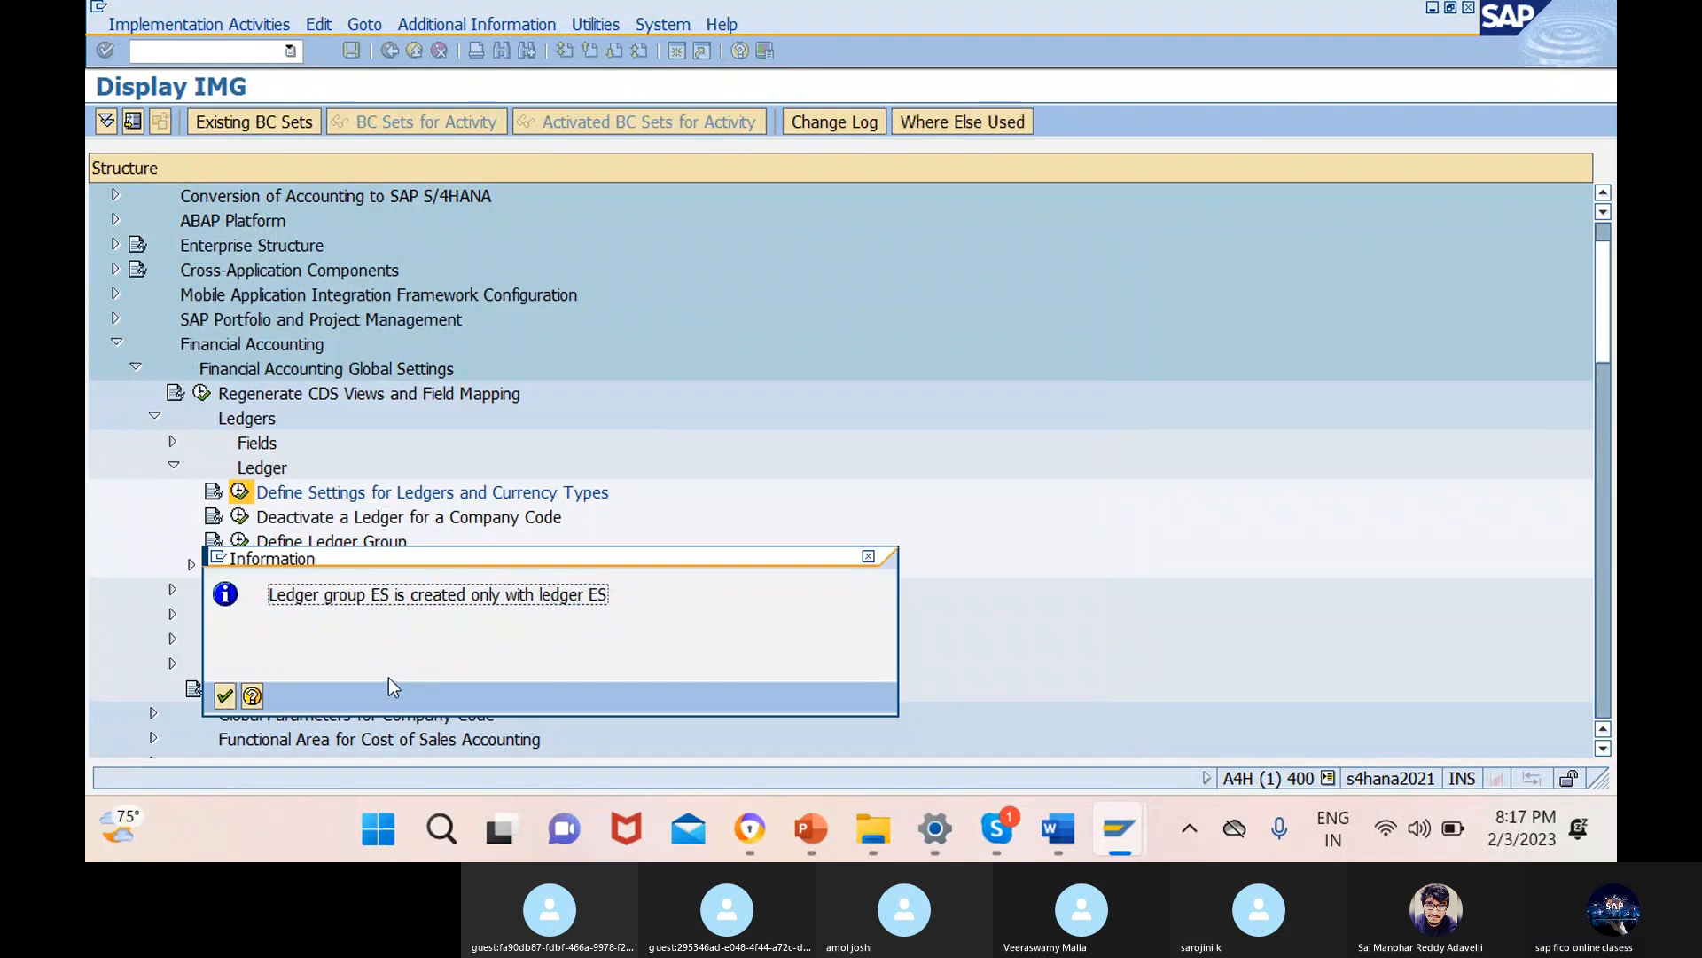
click(225, 697)
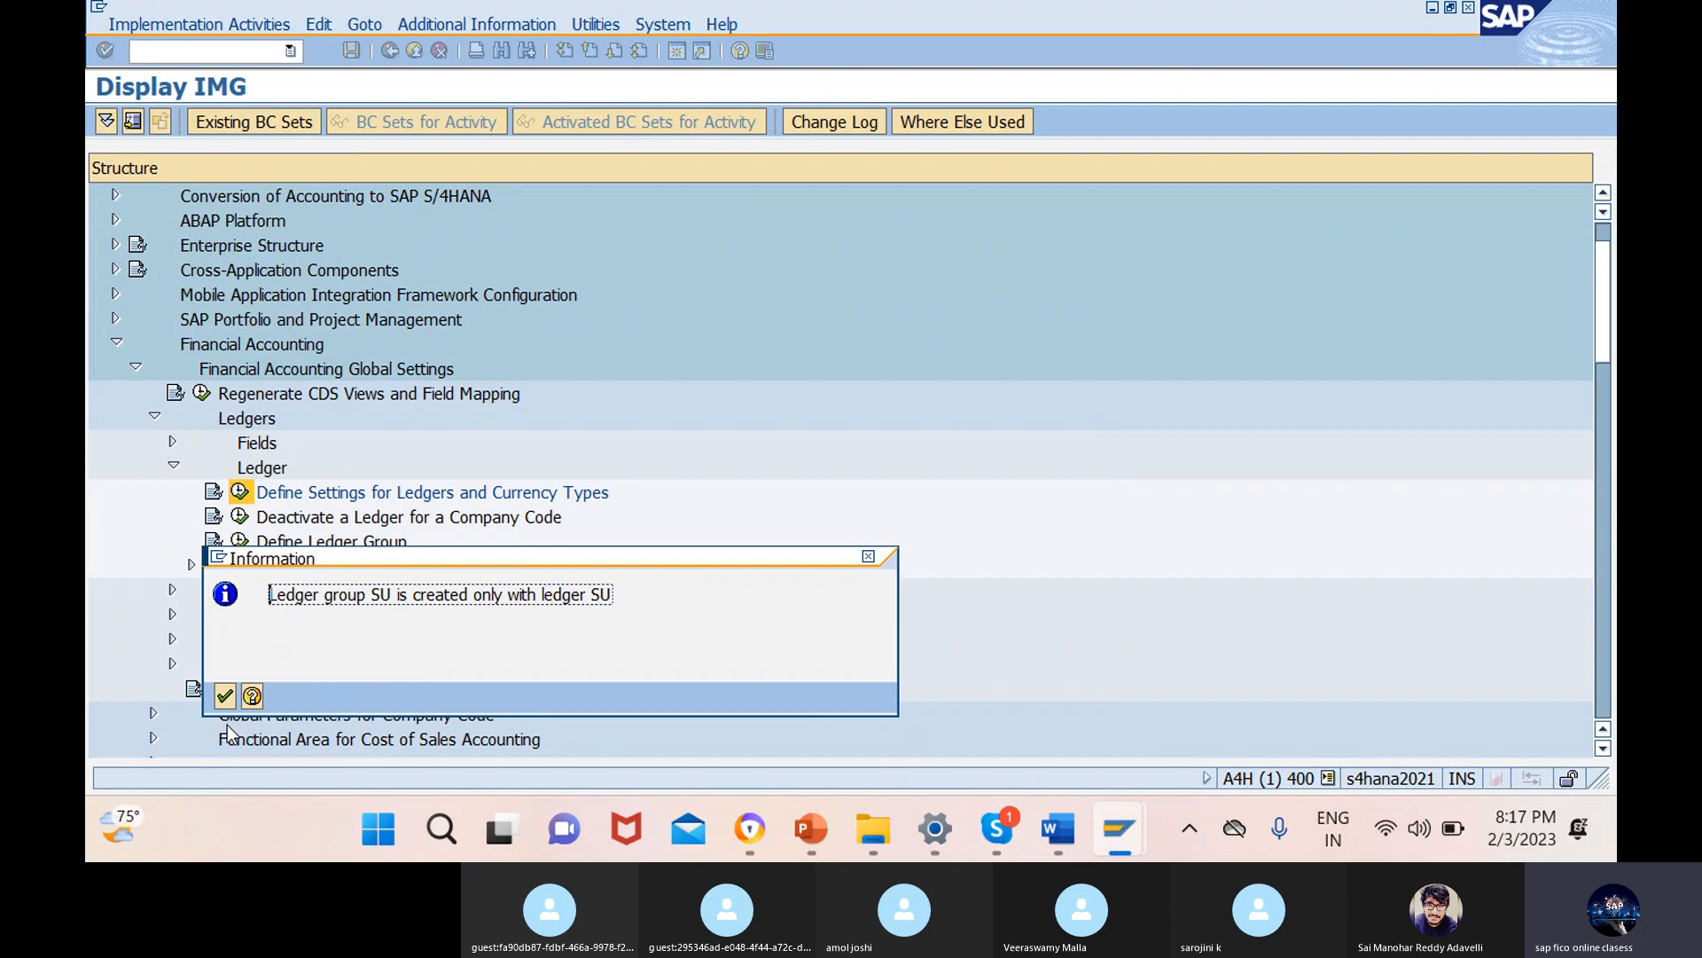
click(225, 697)
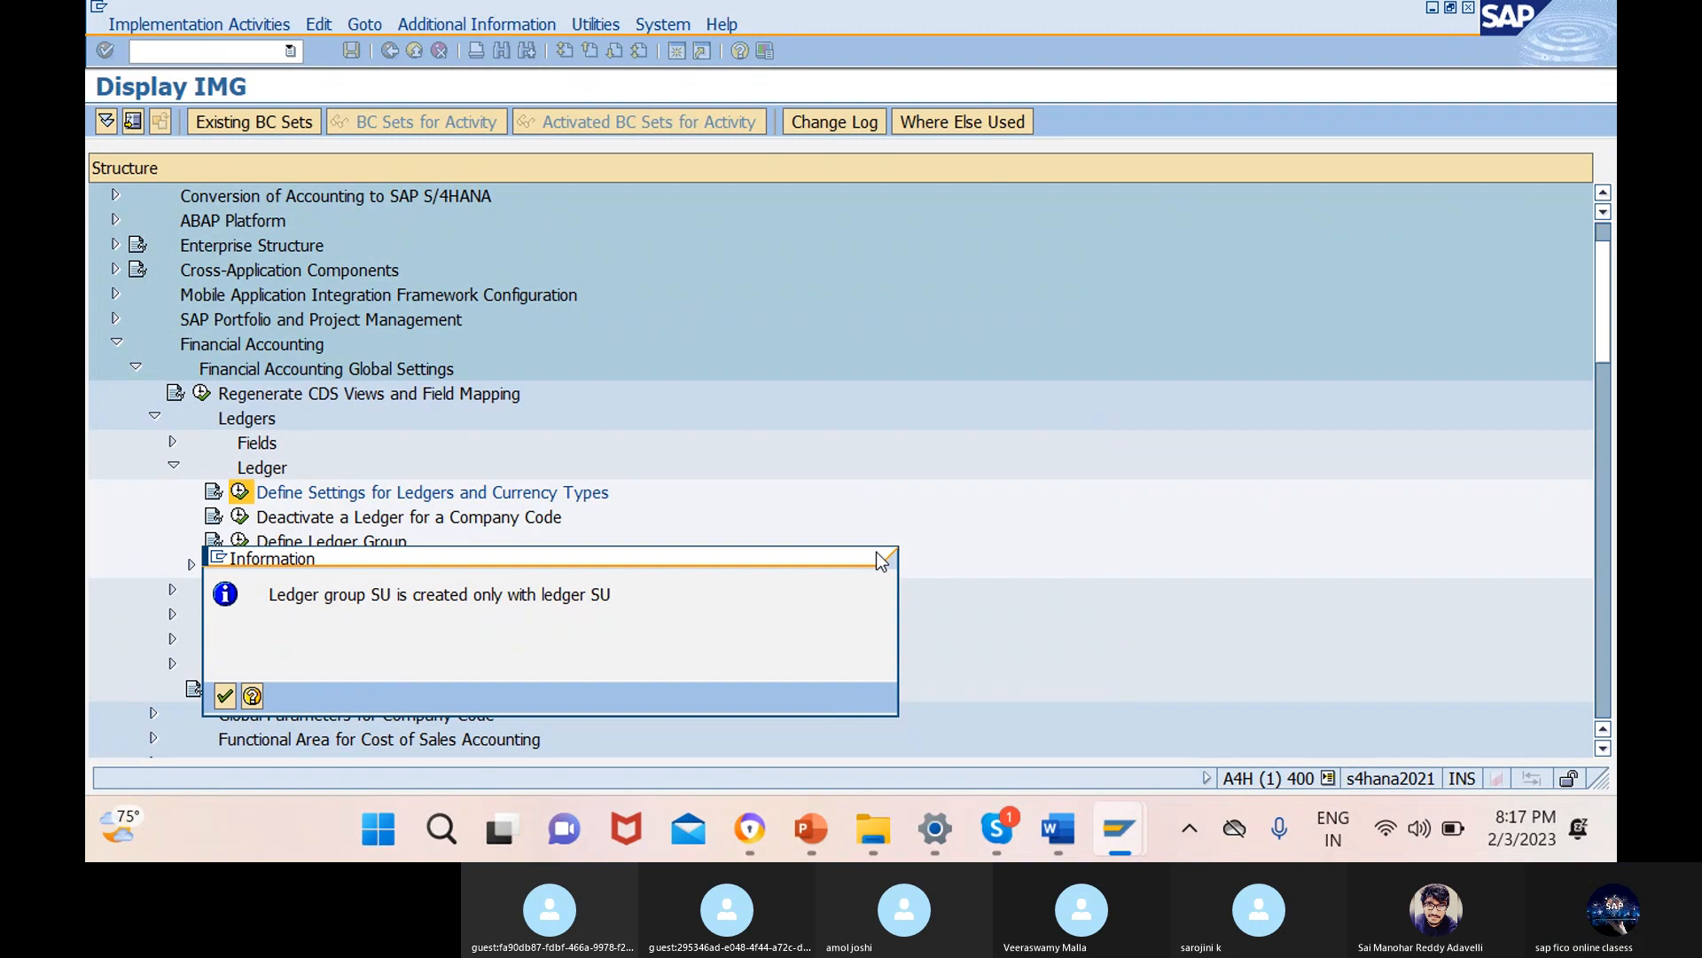
click(220, 695)
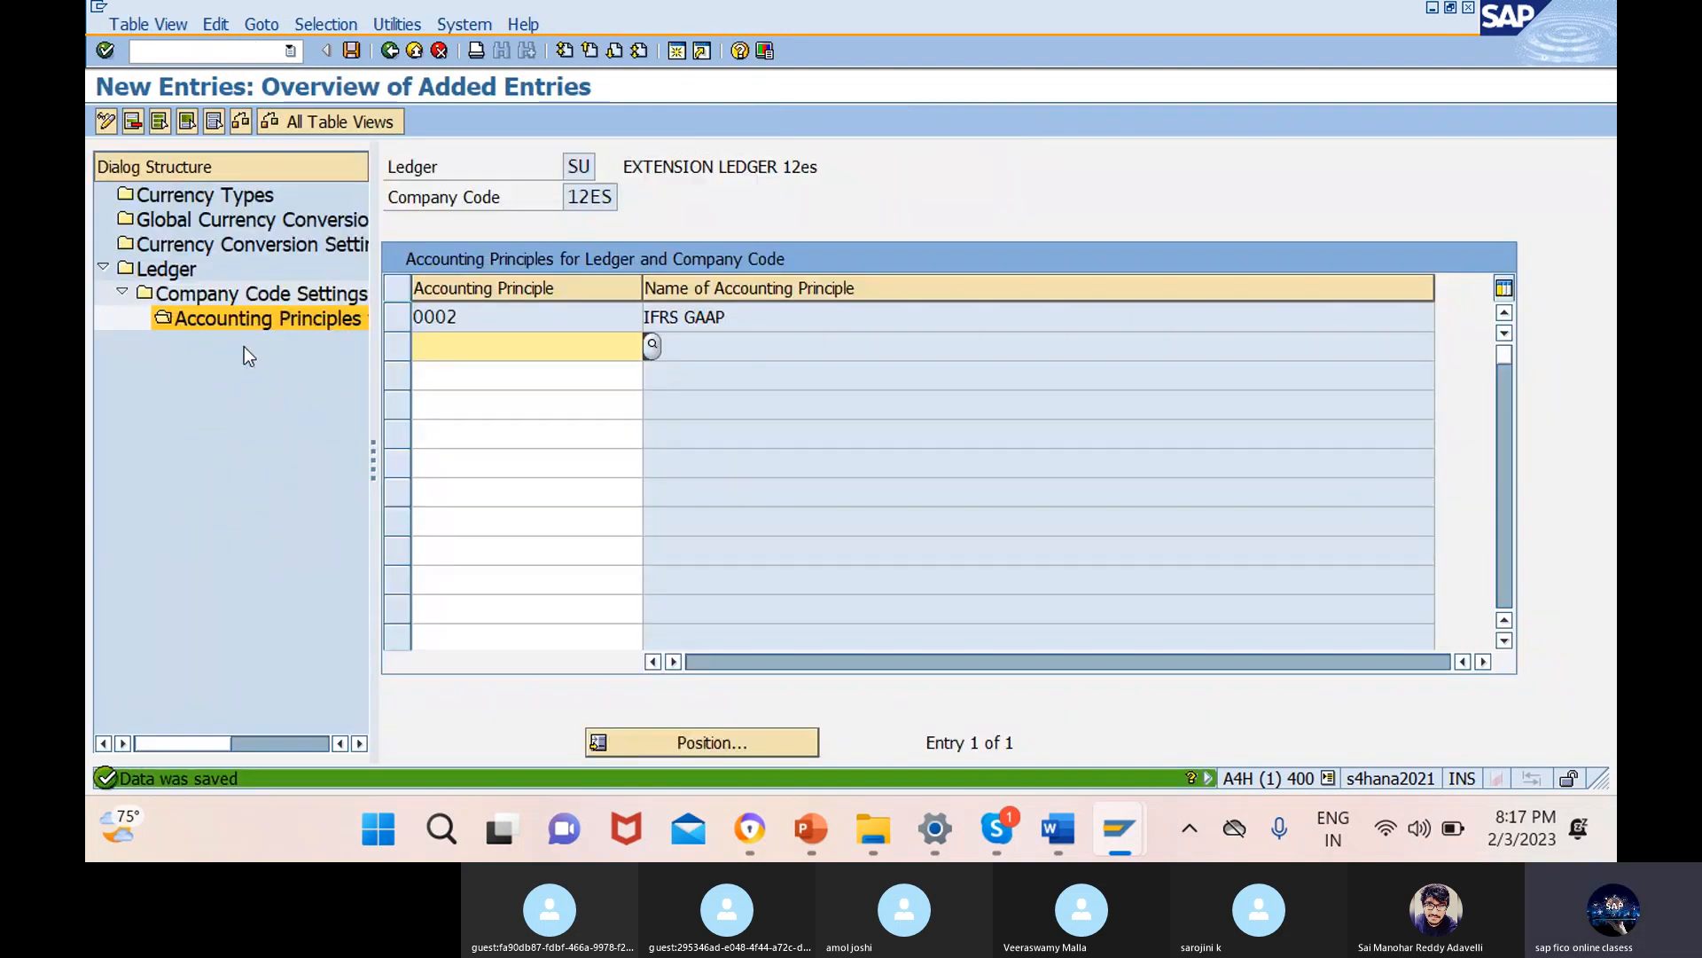
- Locate ledger ES in the ledger list, check its company code settings and return to the list
double_click(177, 264)
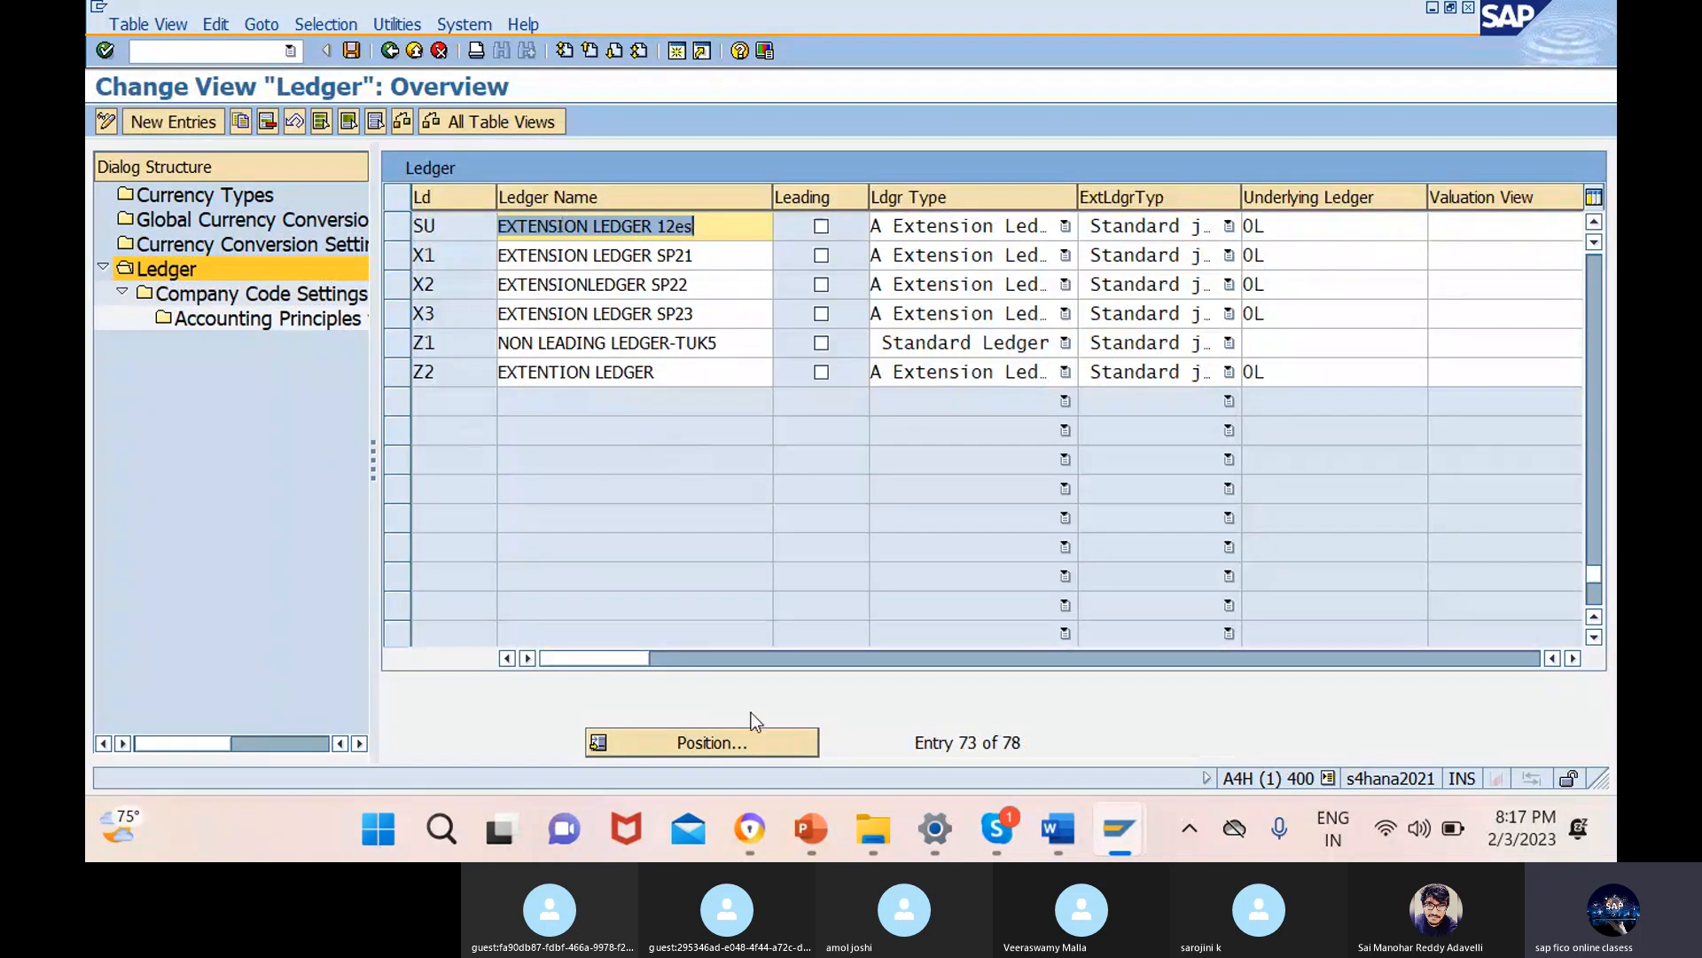
click(732, 747)
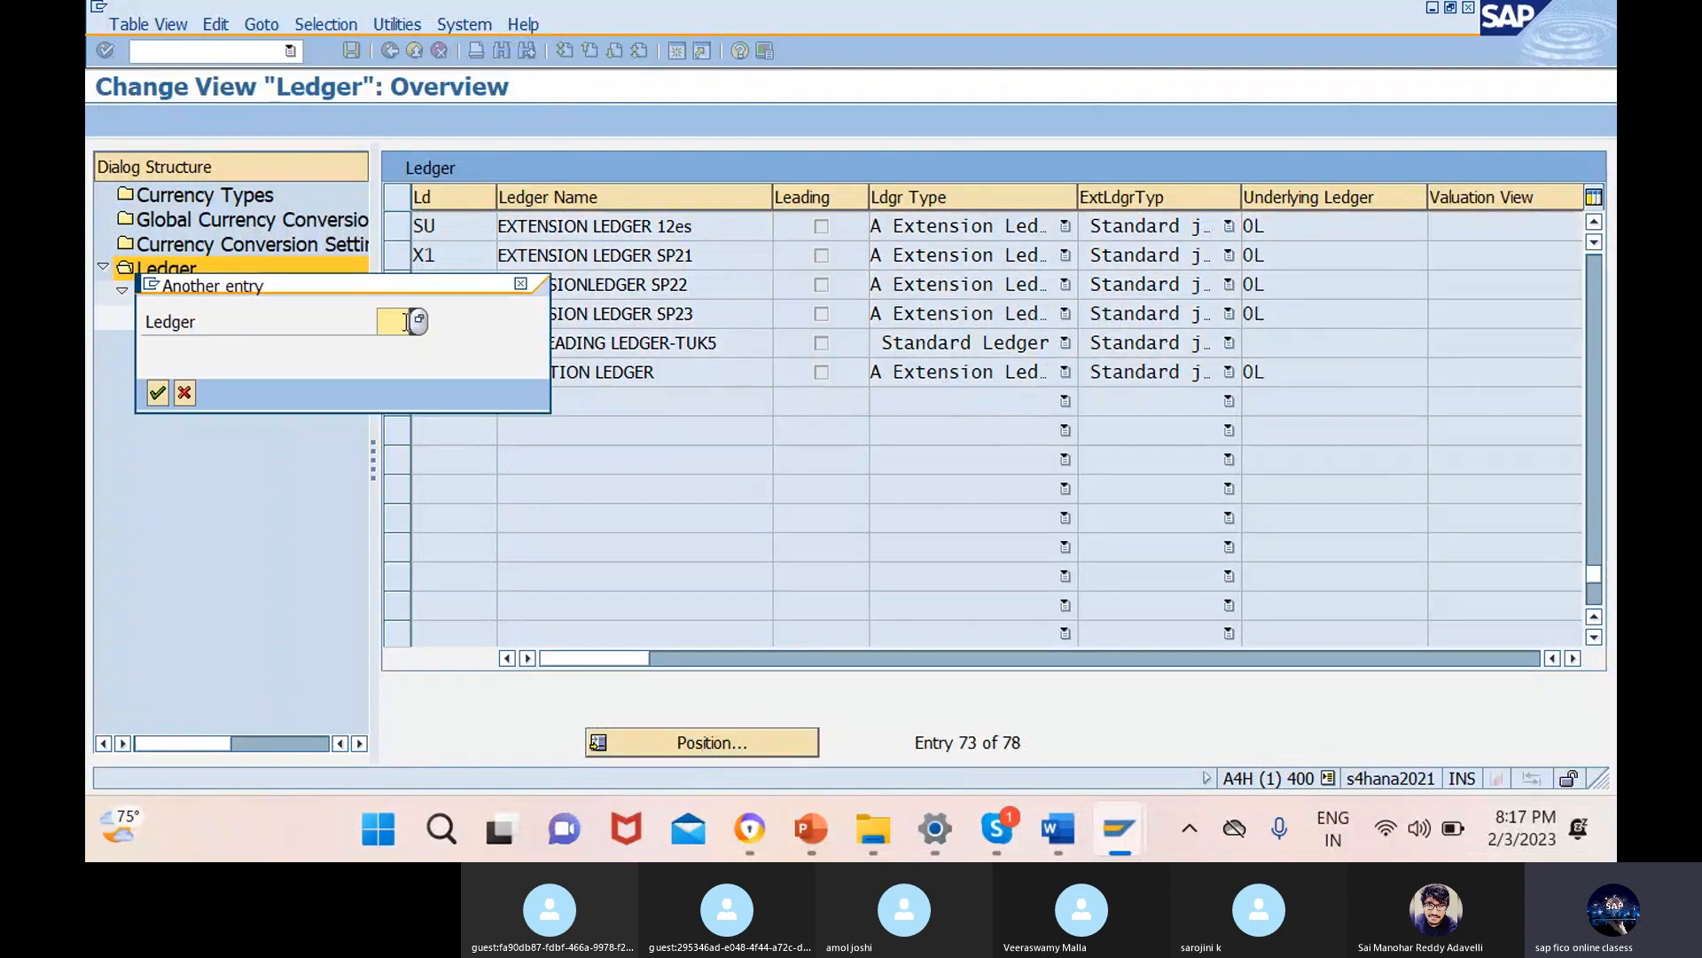
text(es)
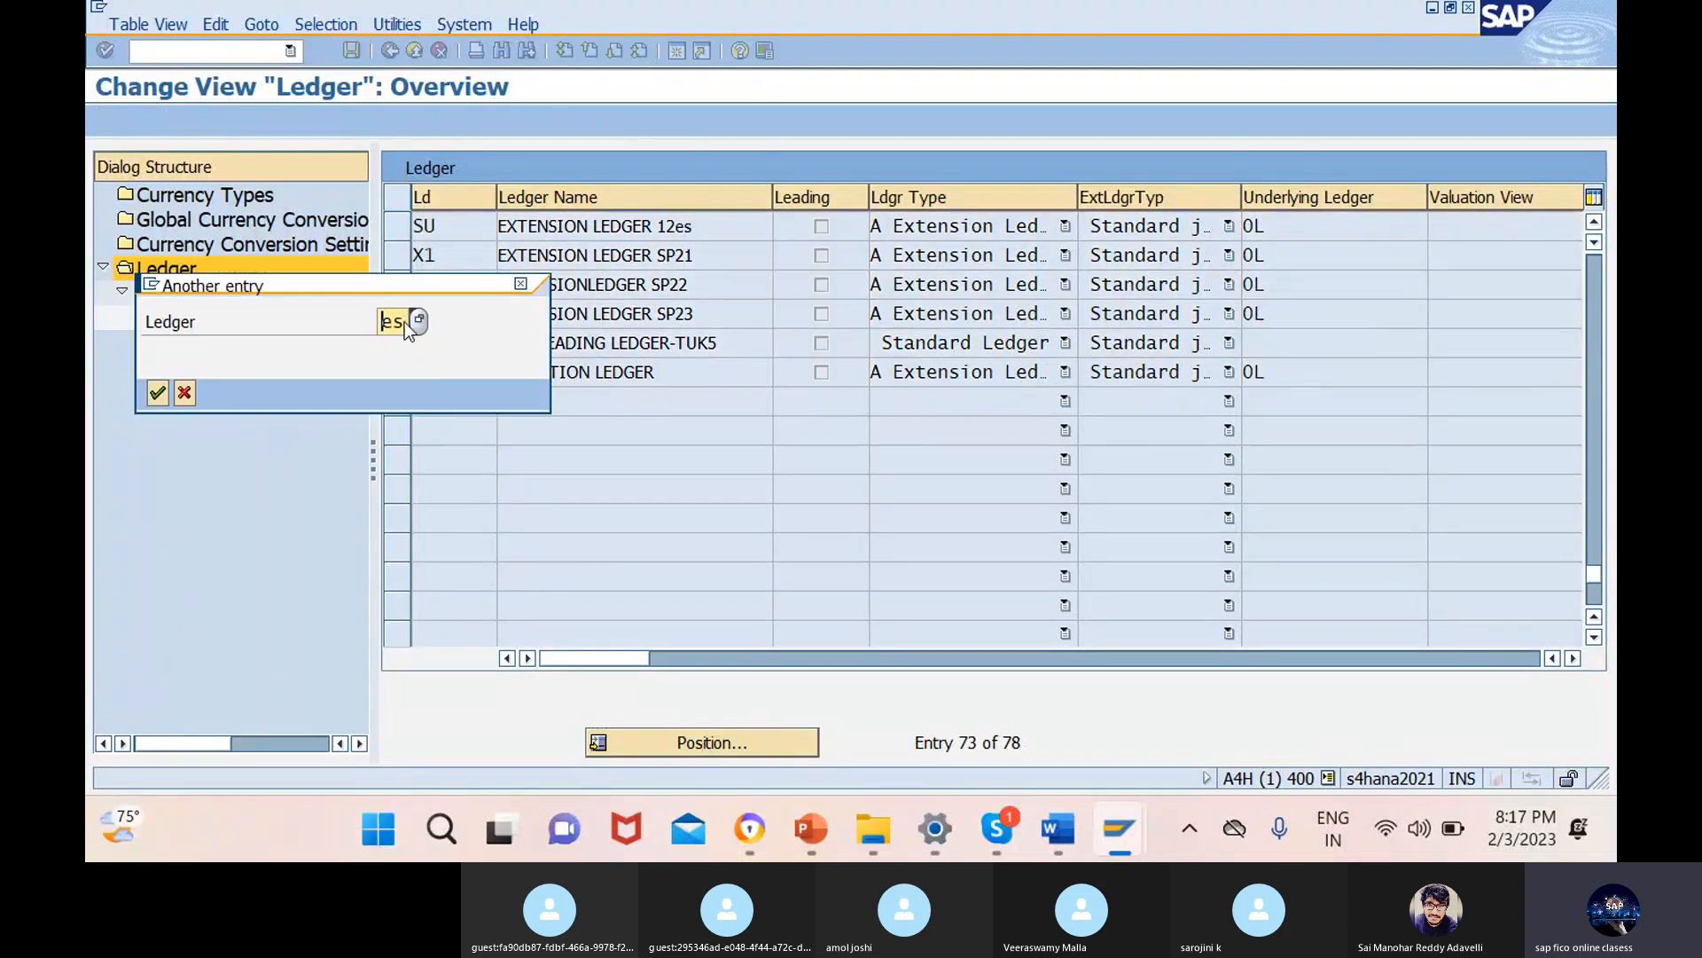
key(Return)
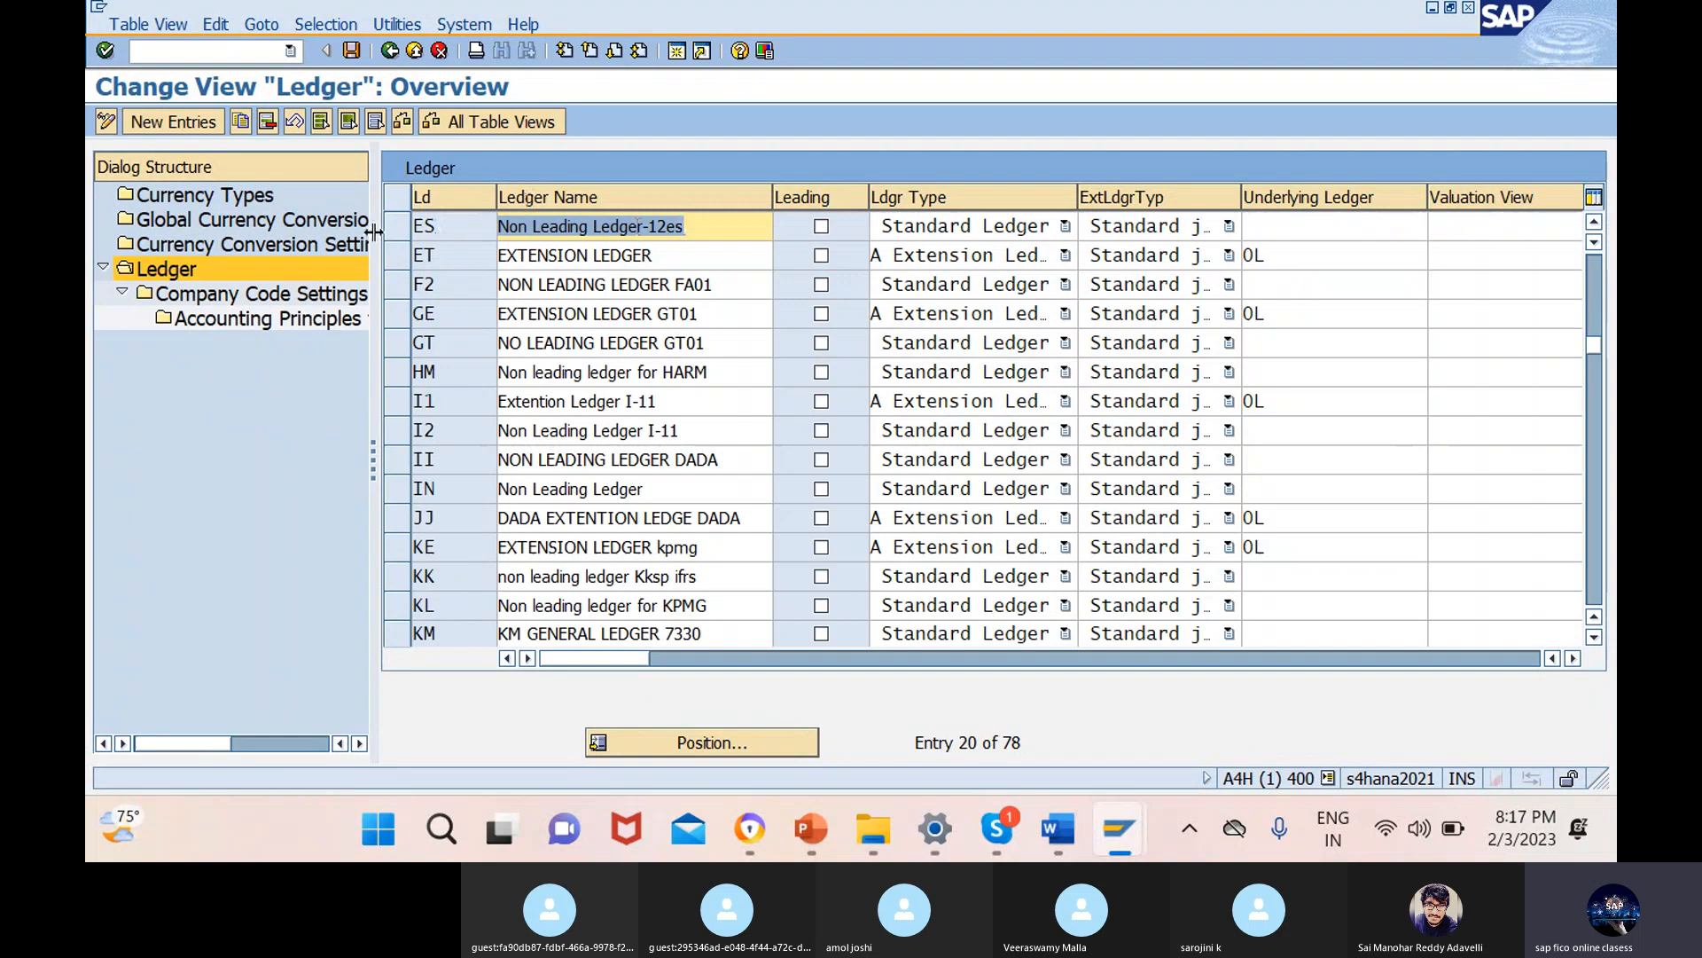
click(391, 225)
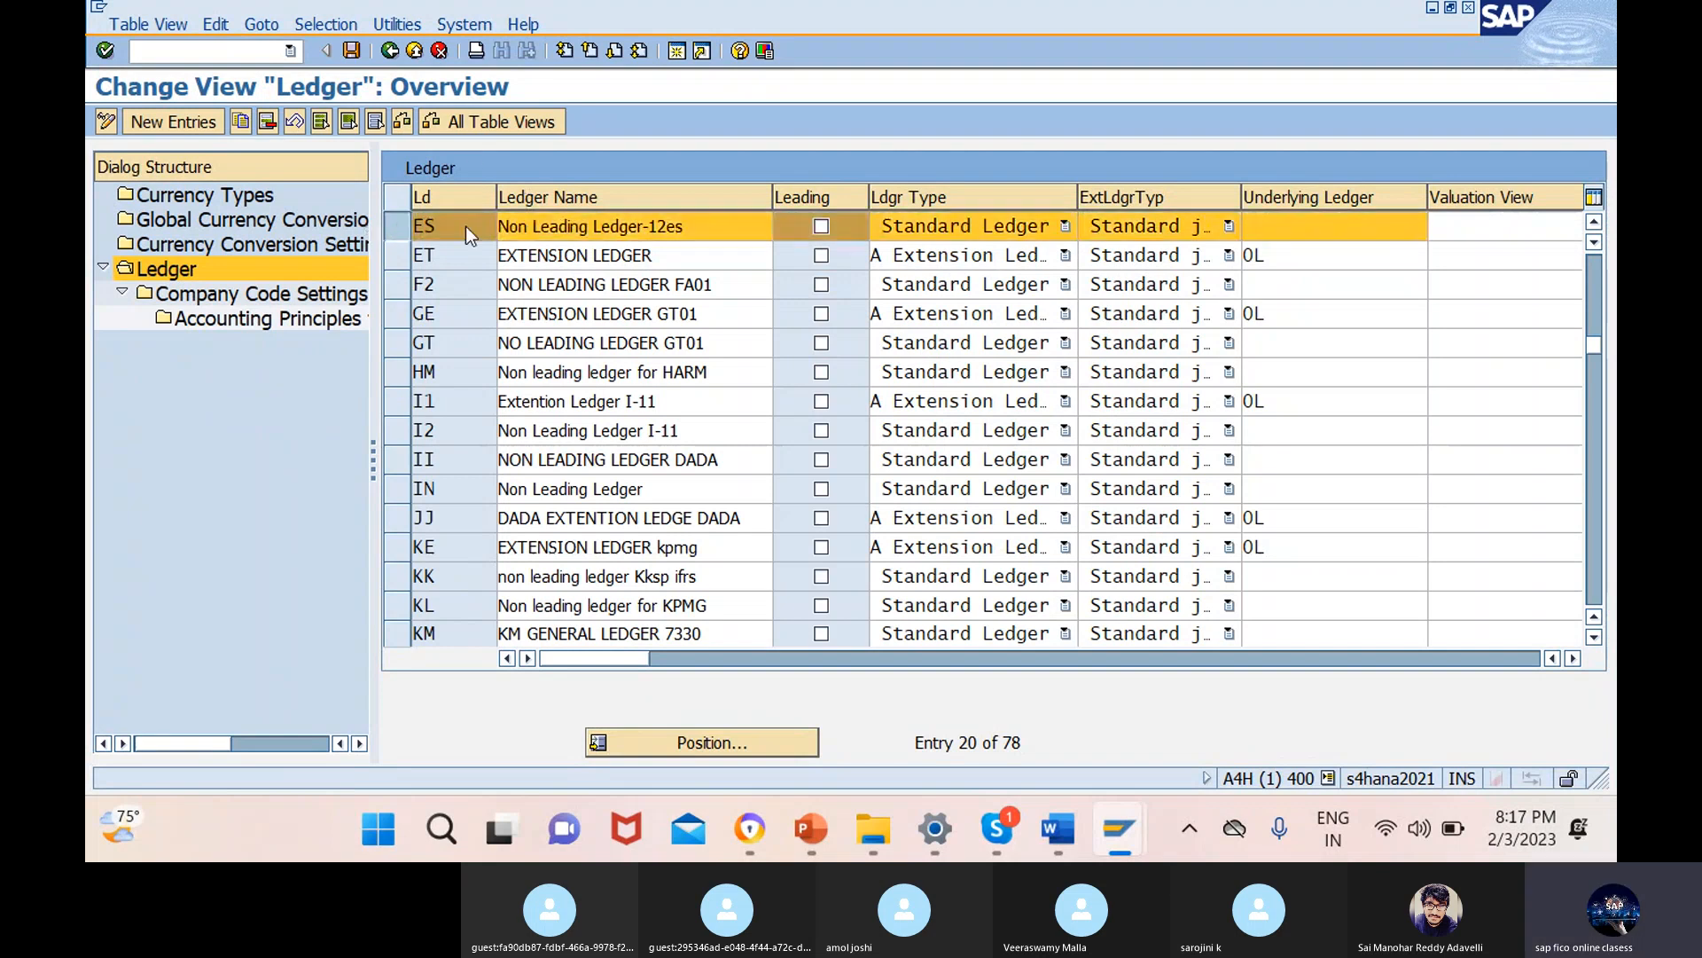
double_click(299, 298)
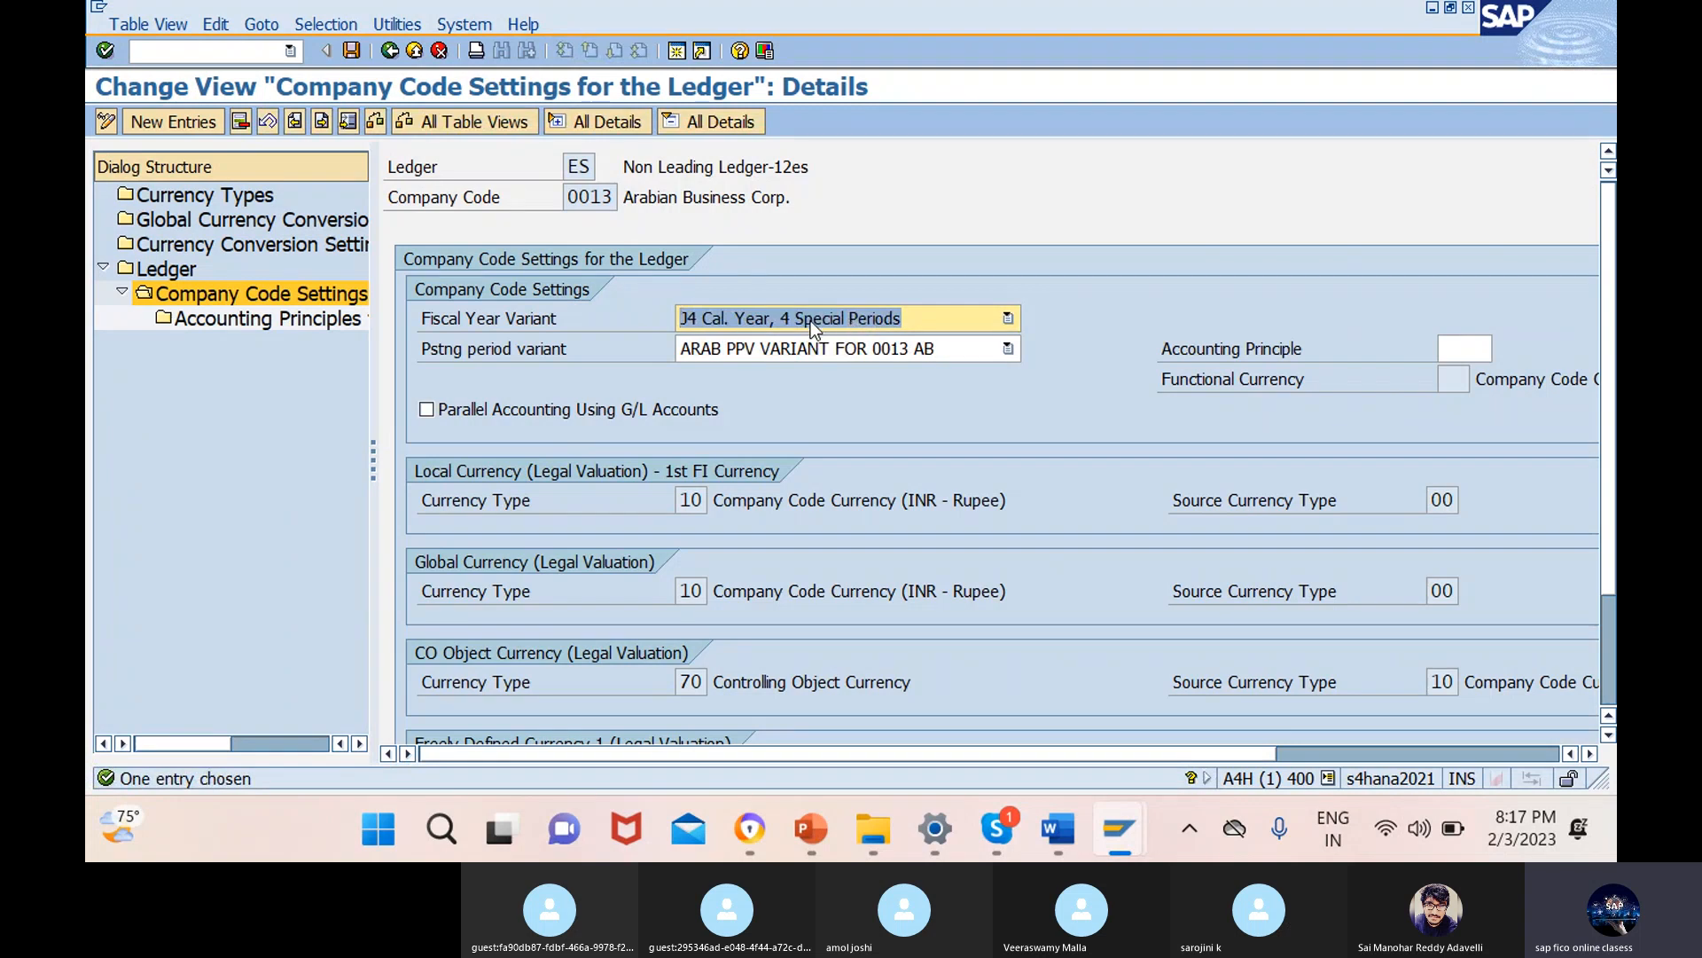
click(383, 55)
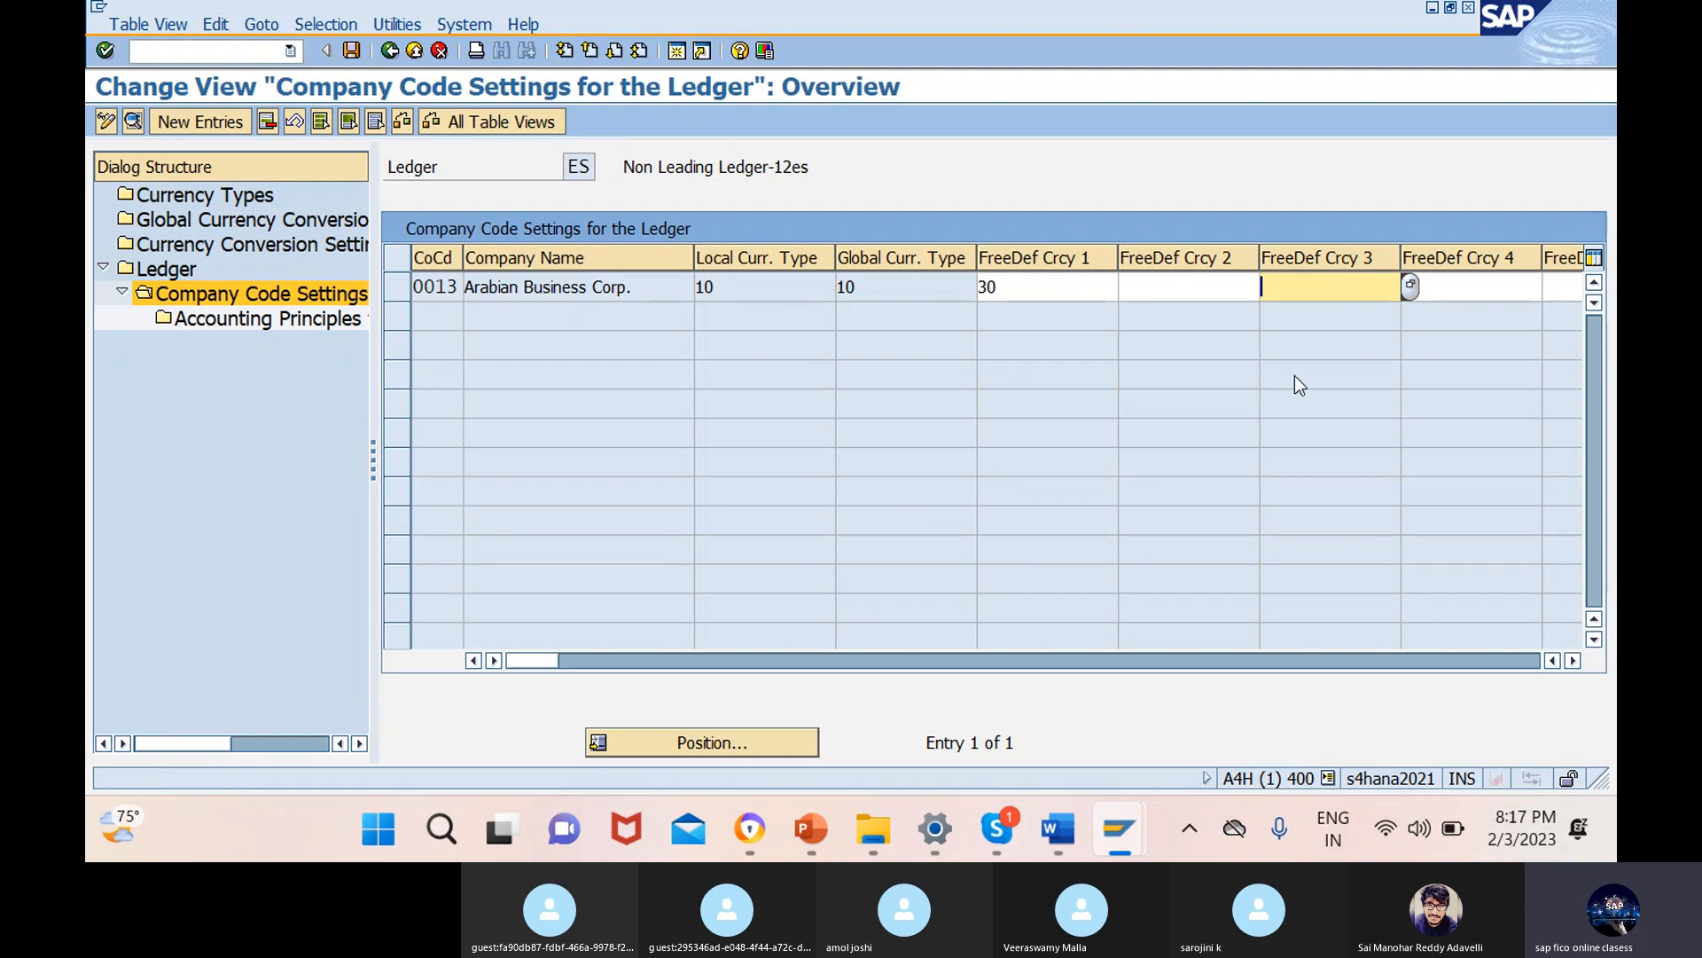
click(390, 51)
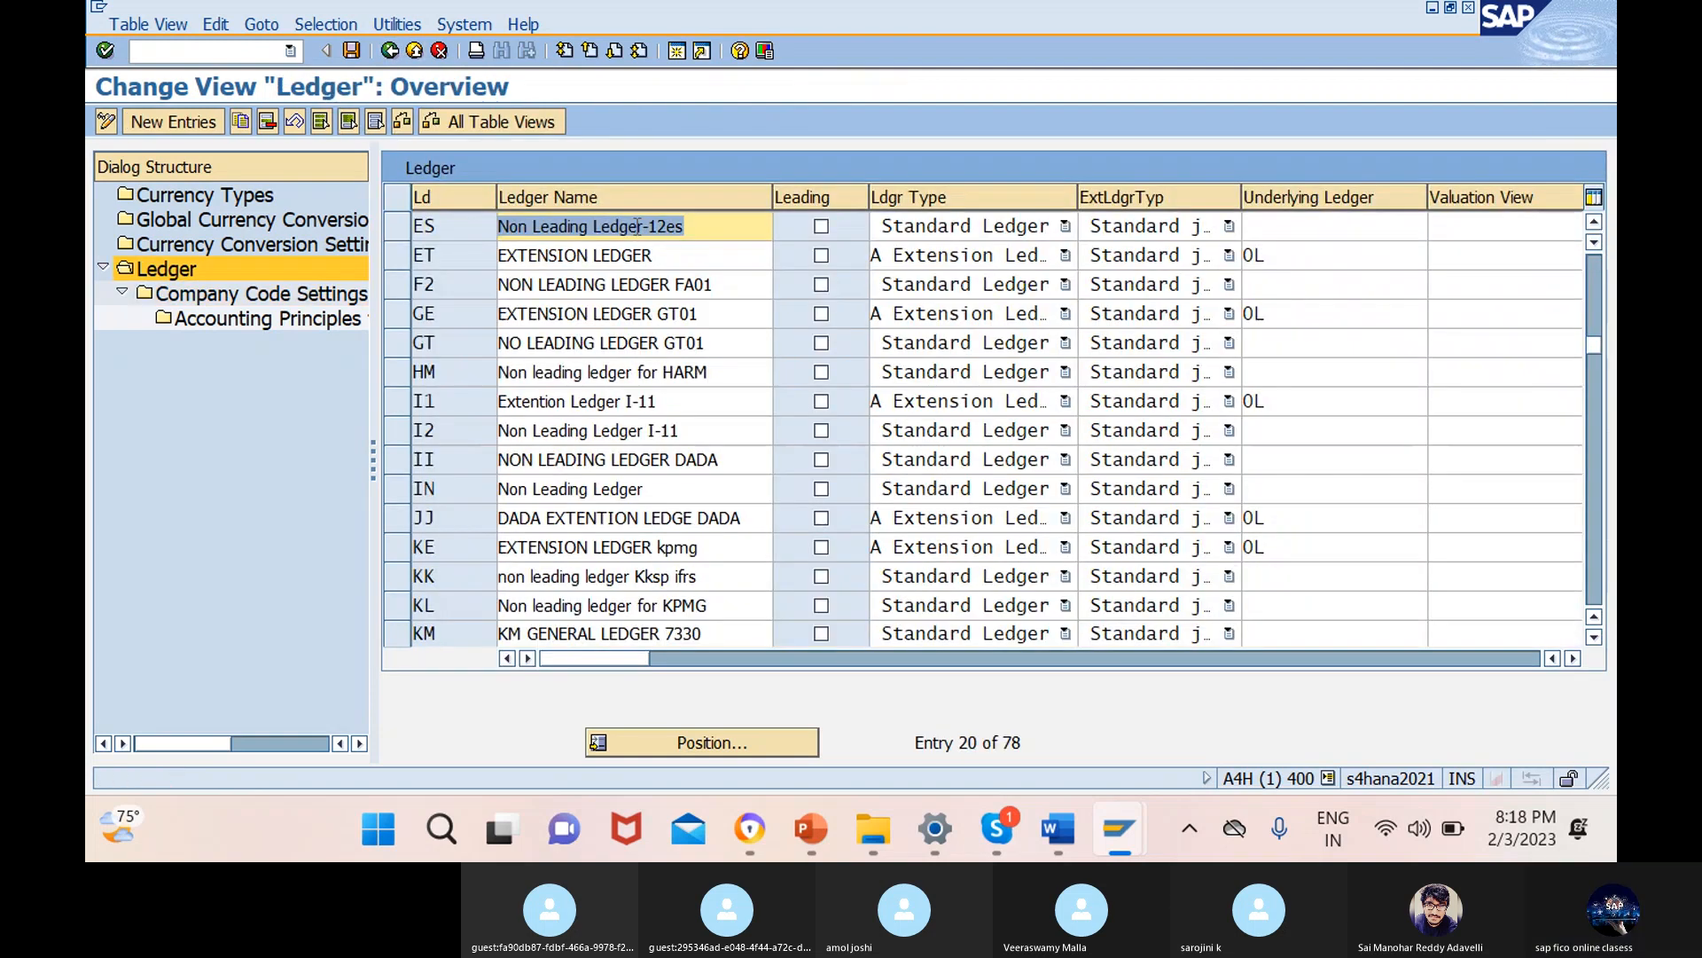
- Reopen ledger ES's company code settings, review the fiscal year variant, posting period variant and currency types, and return to the ledger list
click(397, 226)
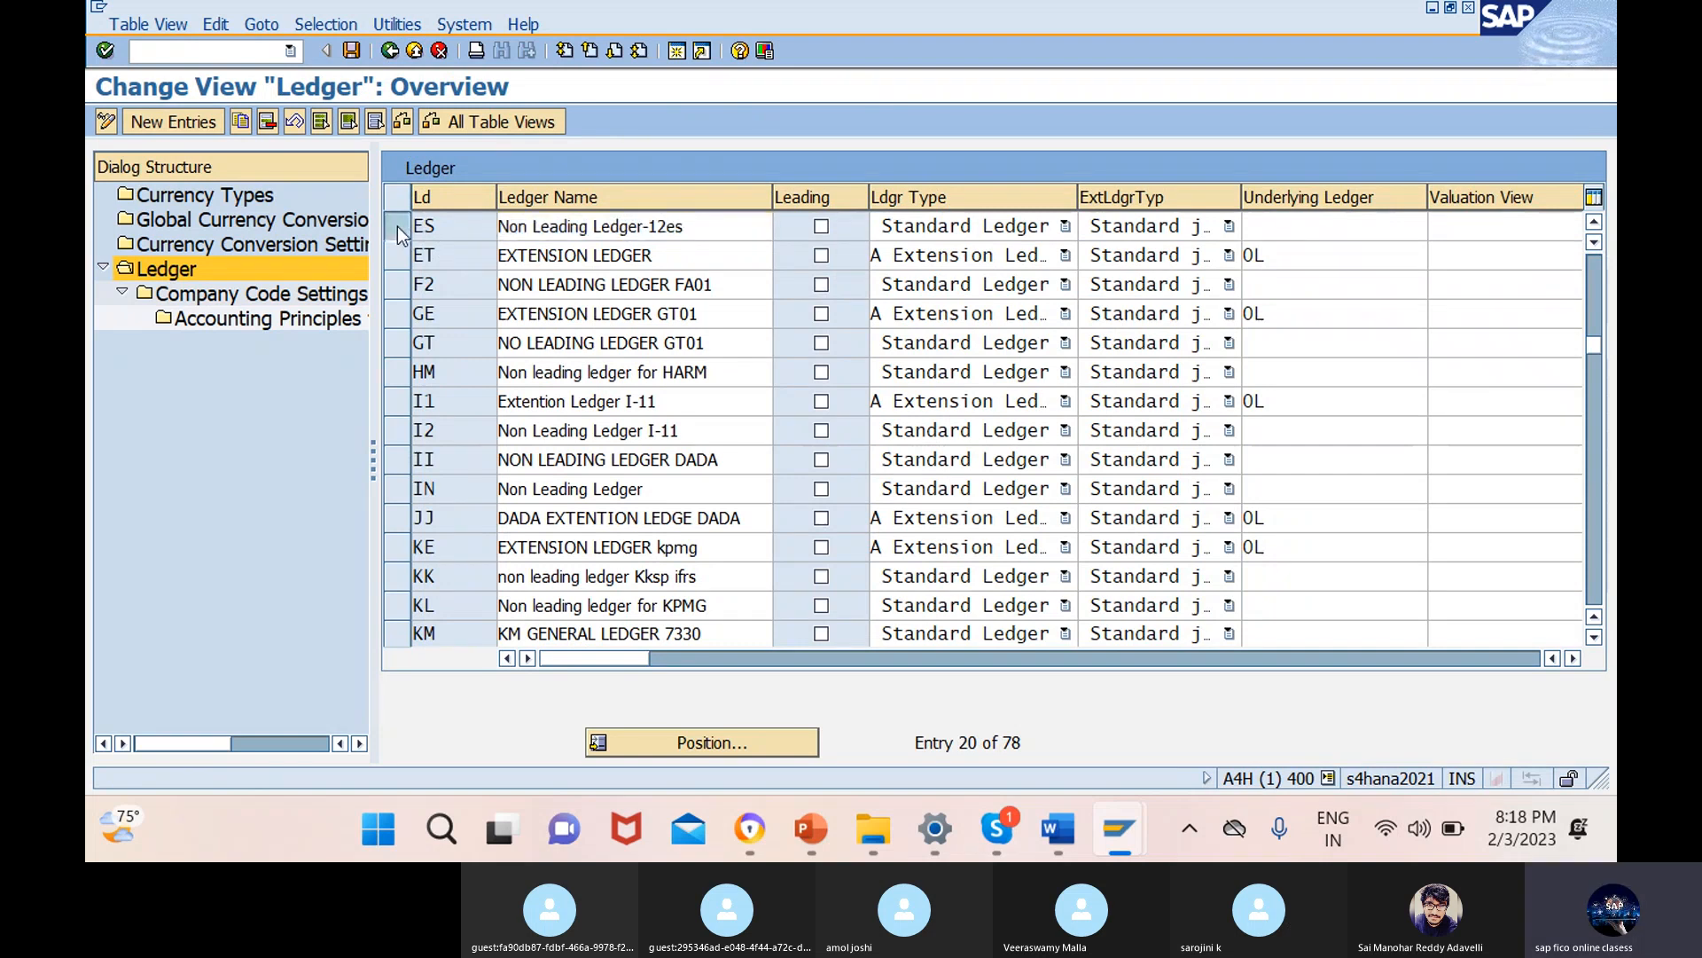
double_click(257, 293)
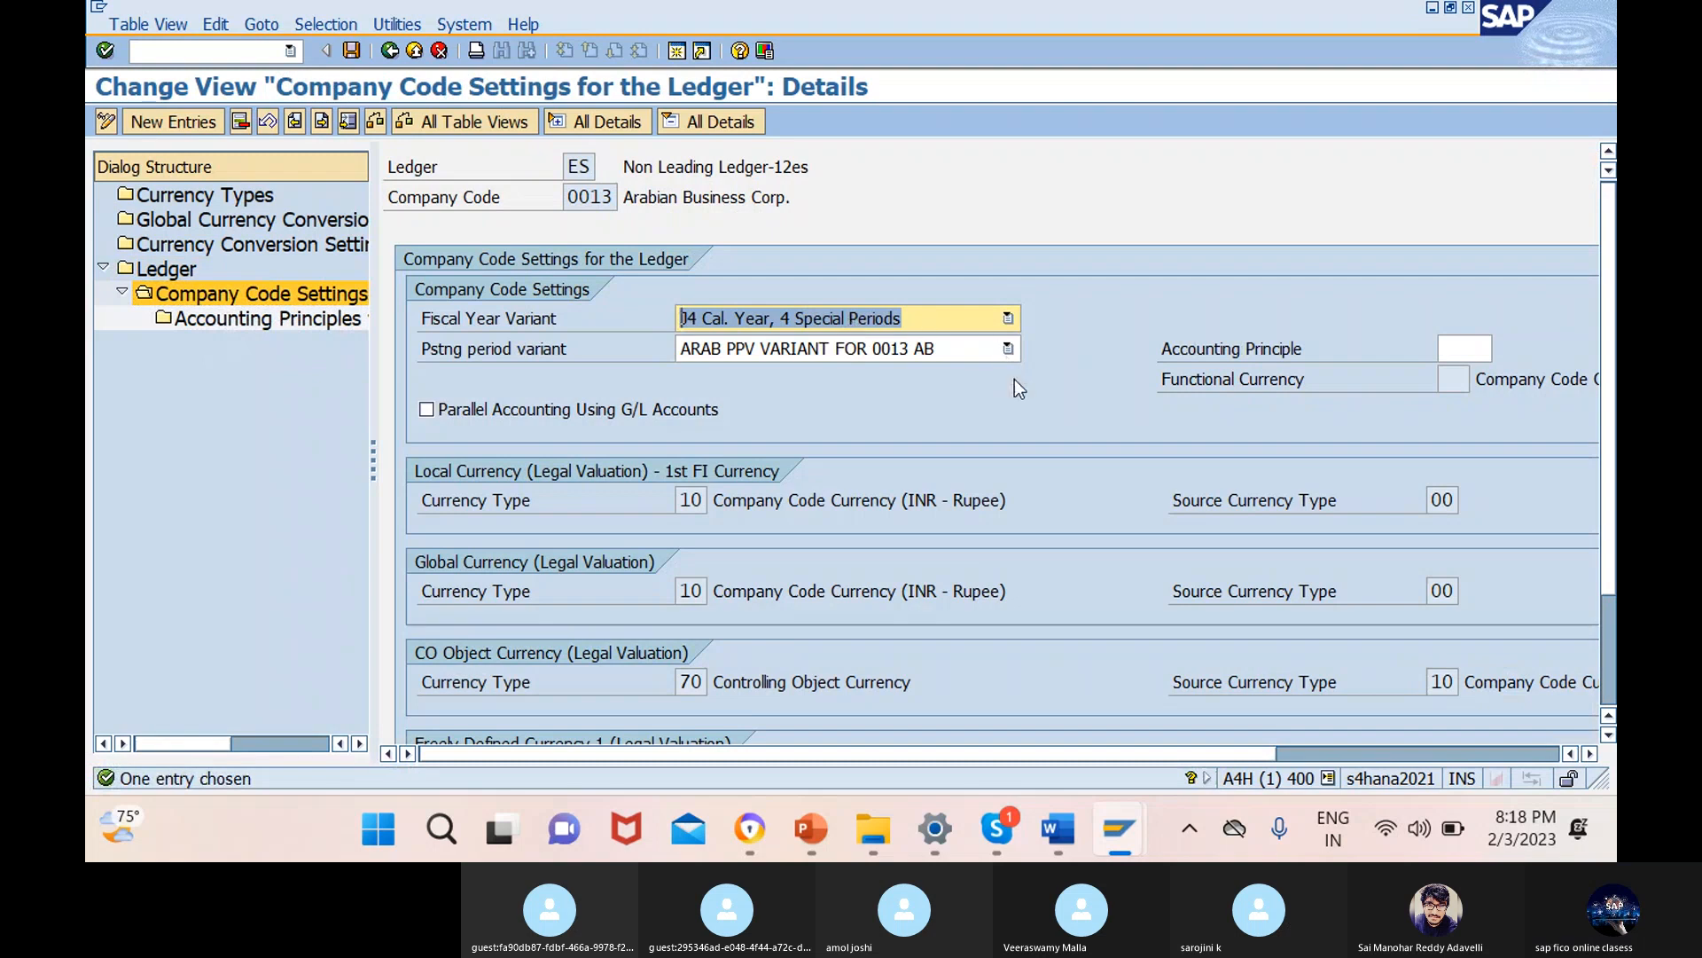
scroll(790, 407, down, 3)
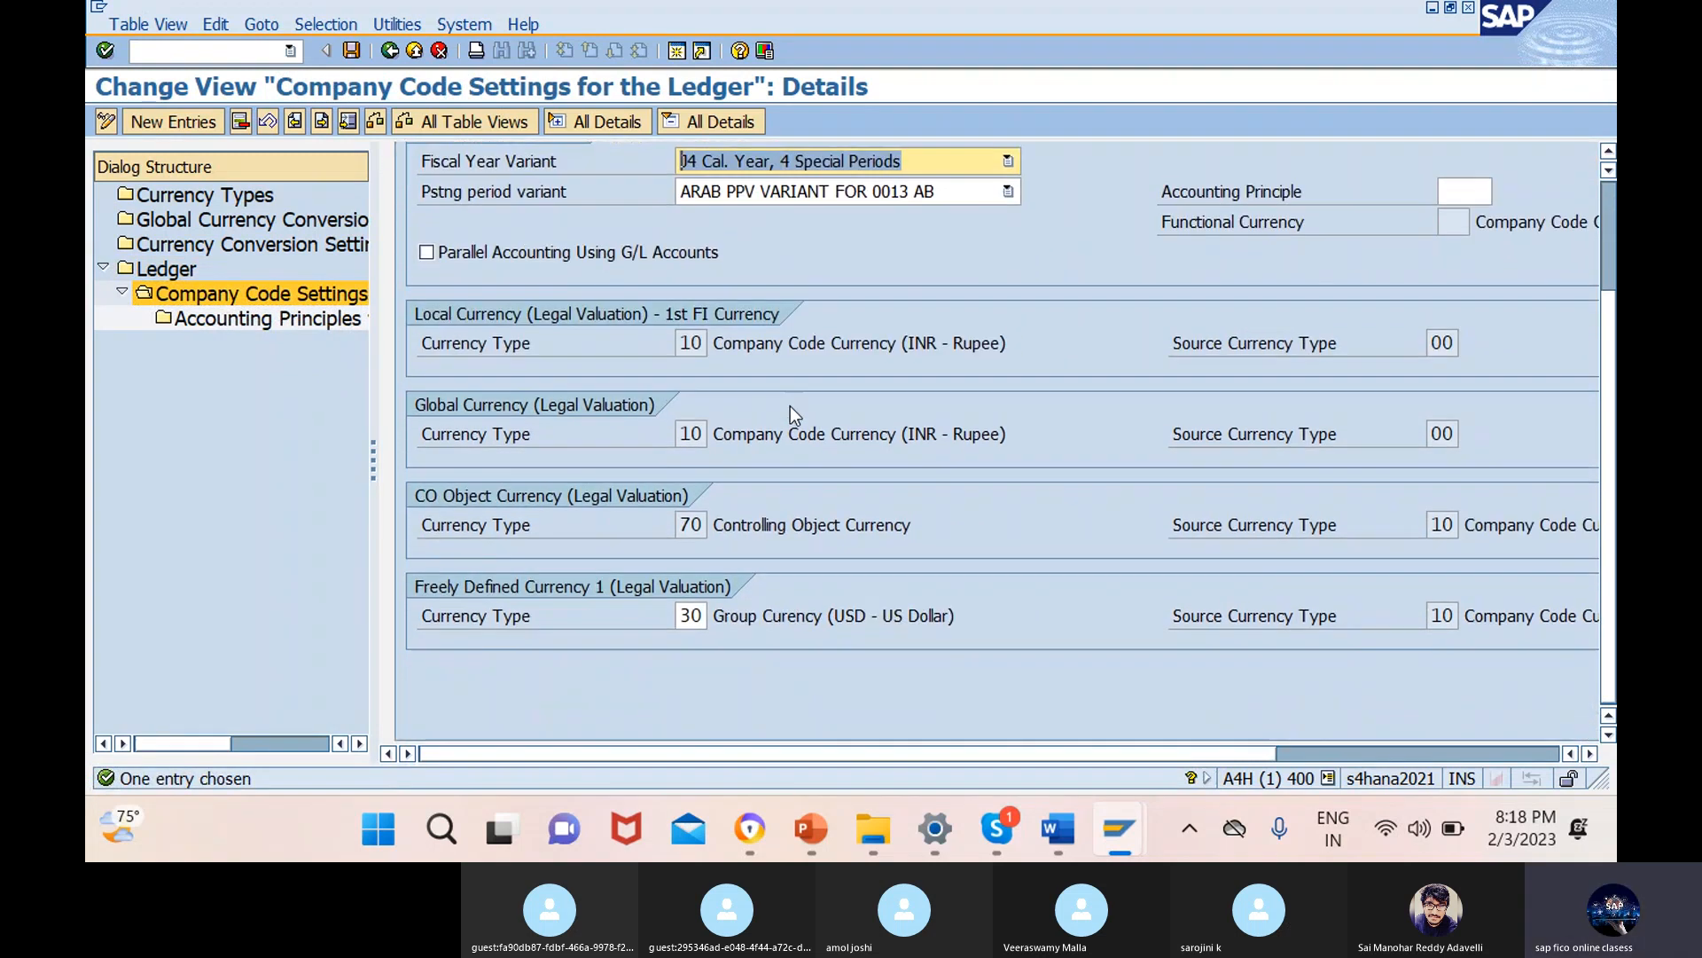
scroll(790, 406, up, 3)
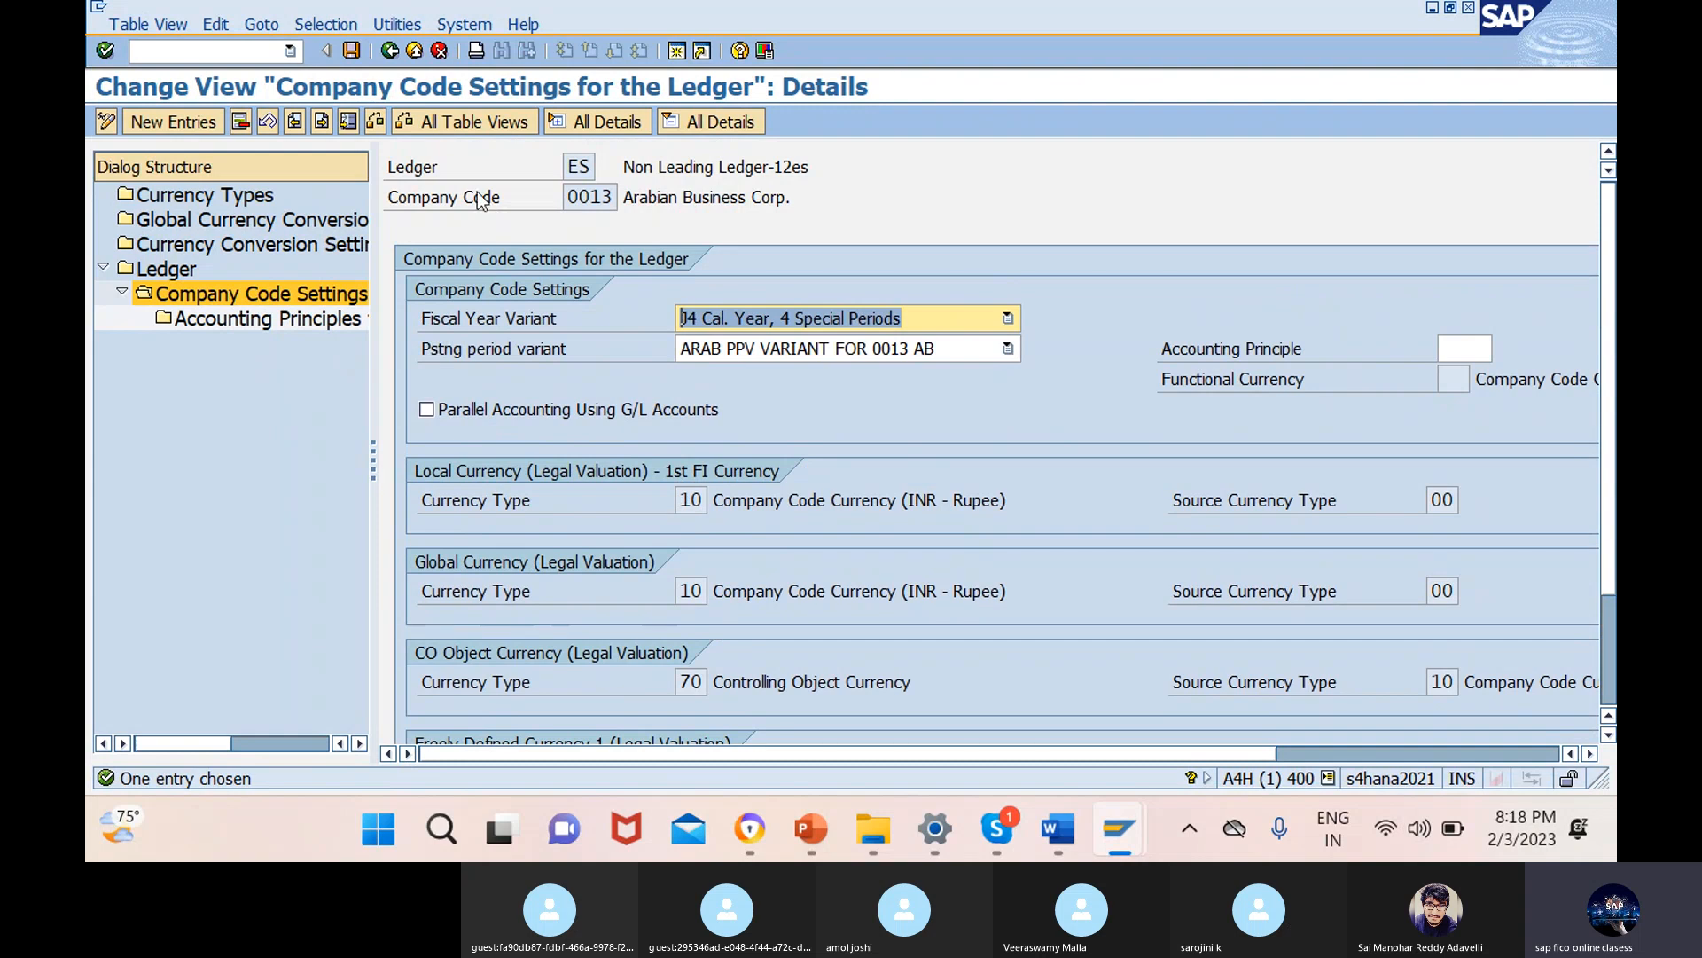
click(390, 52)
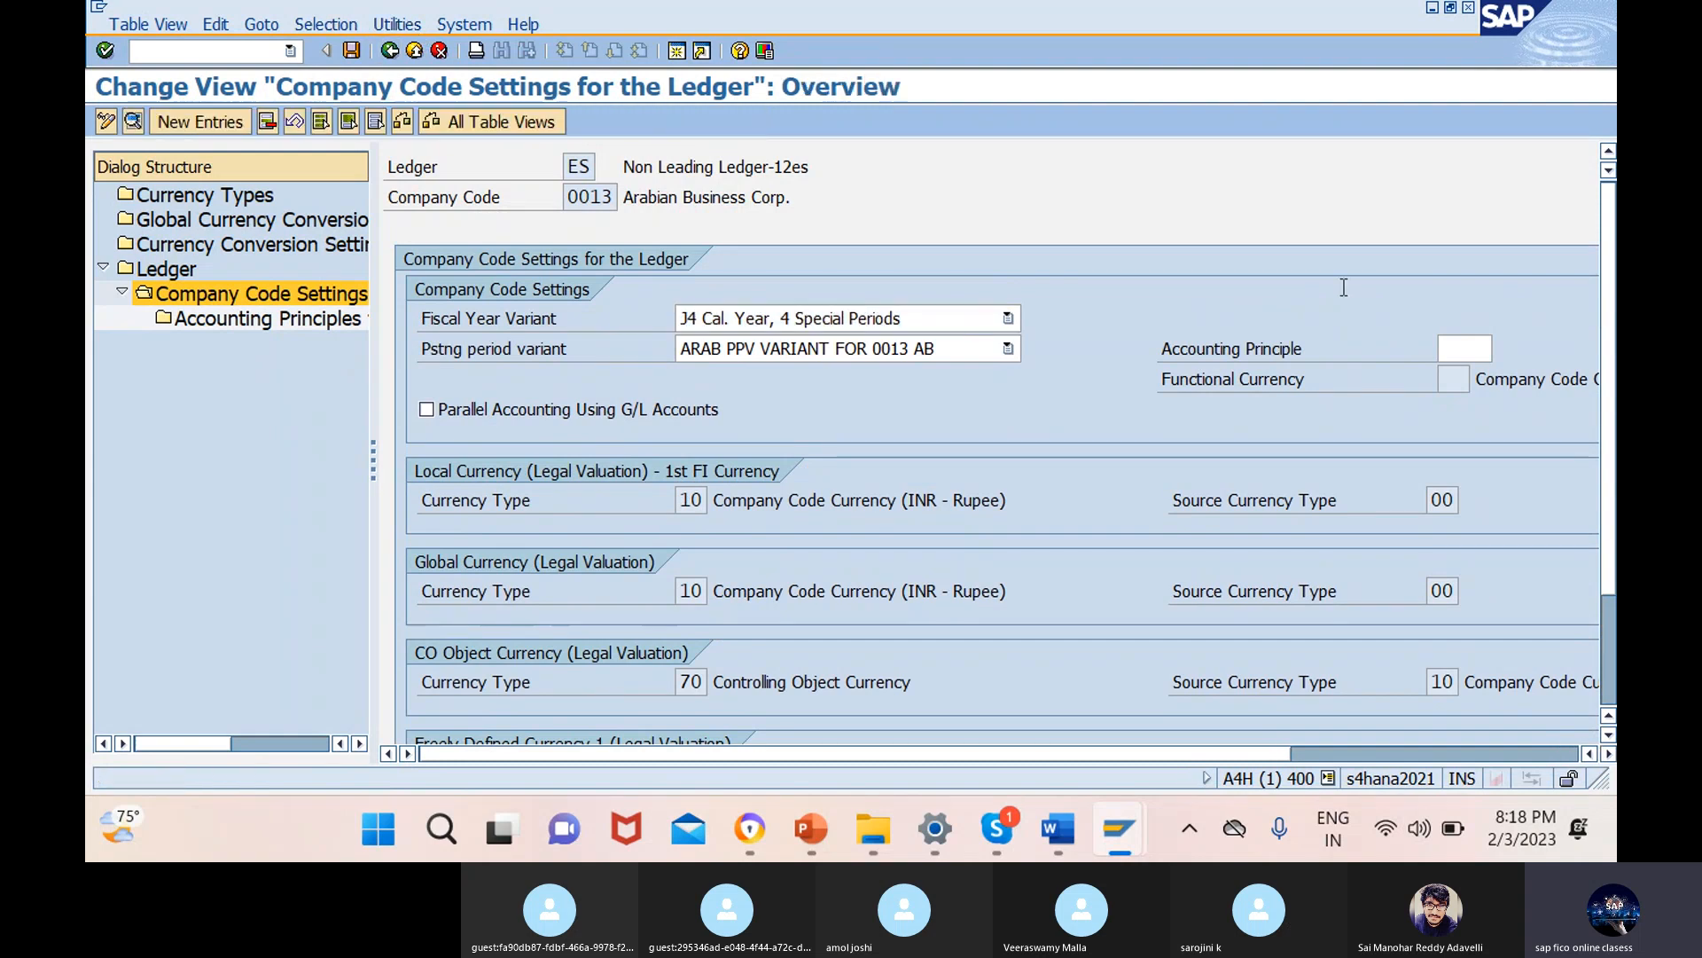
click(1341, 286)
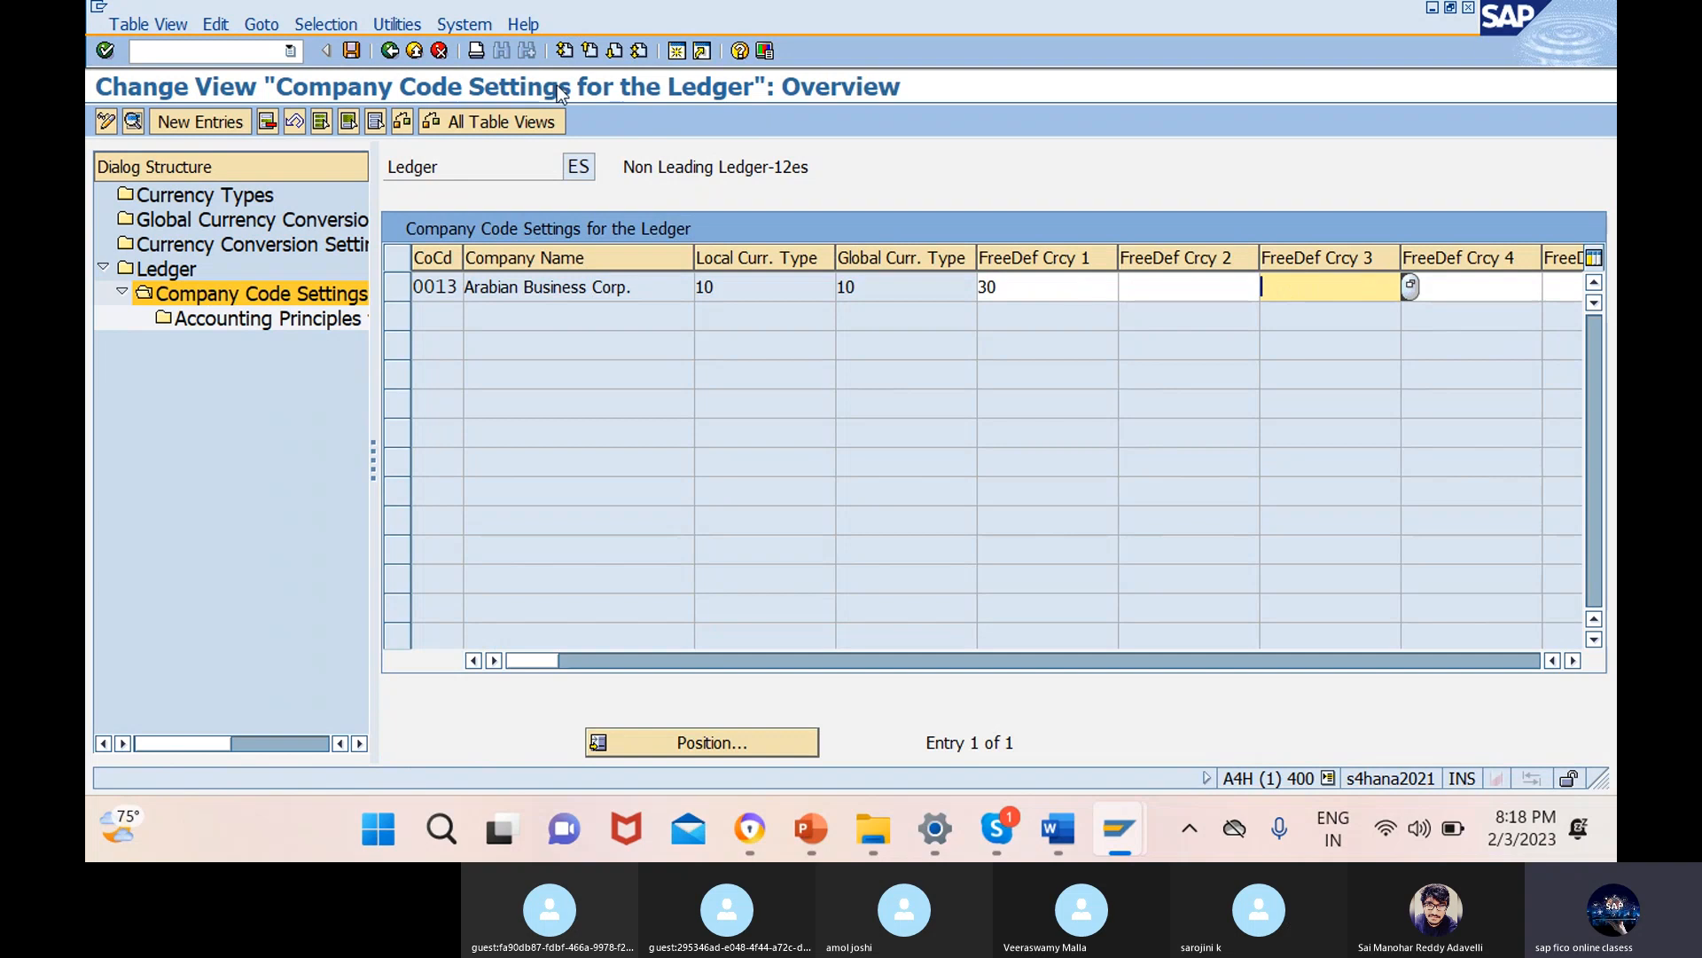
click(388, 50)
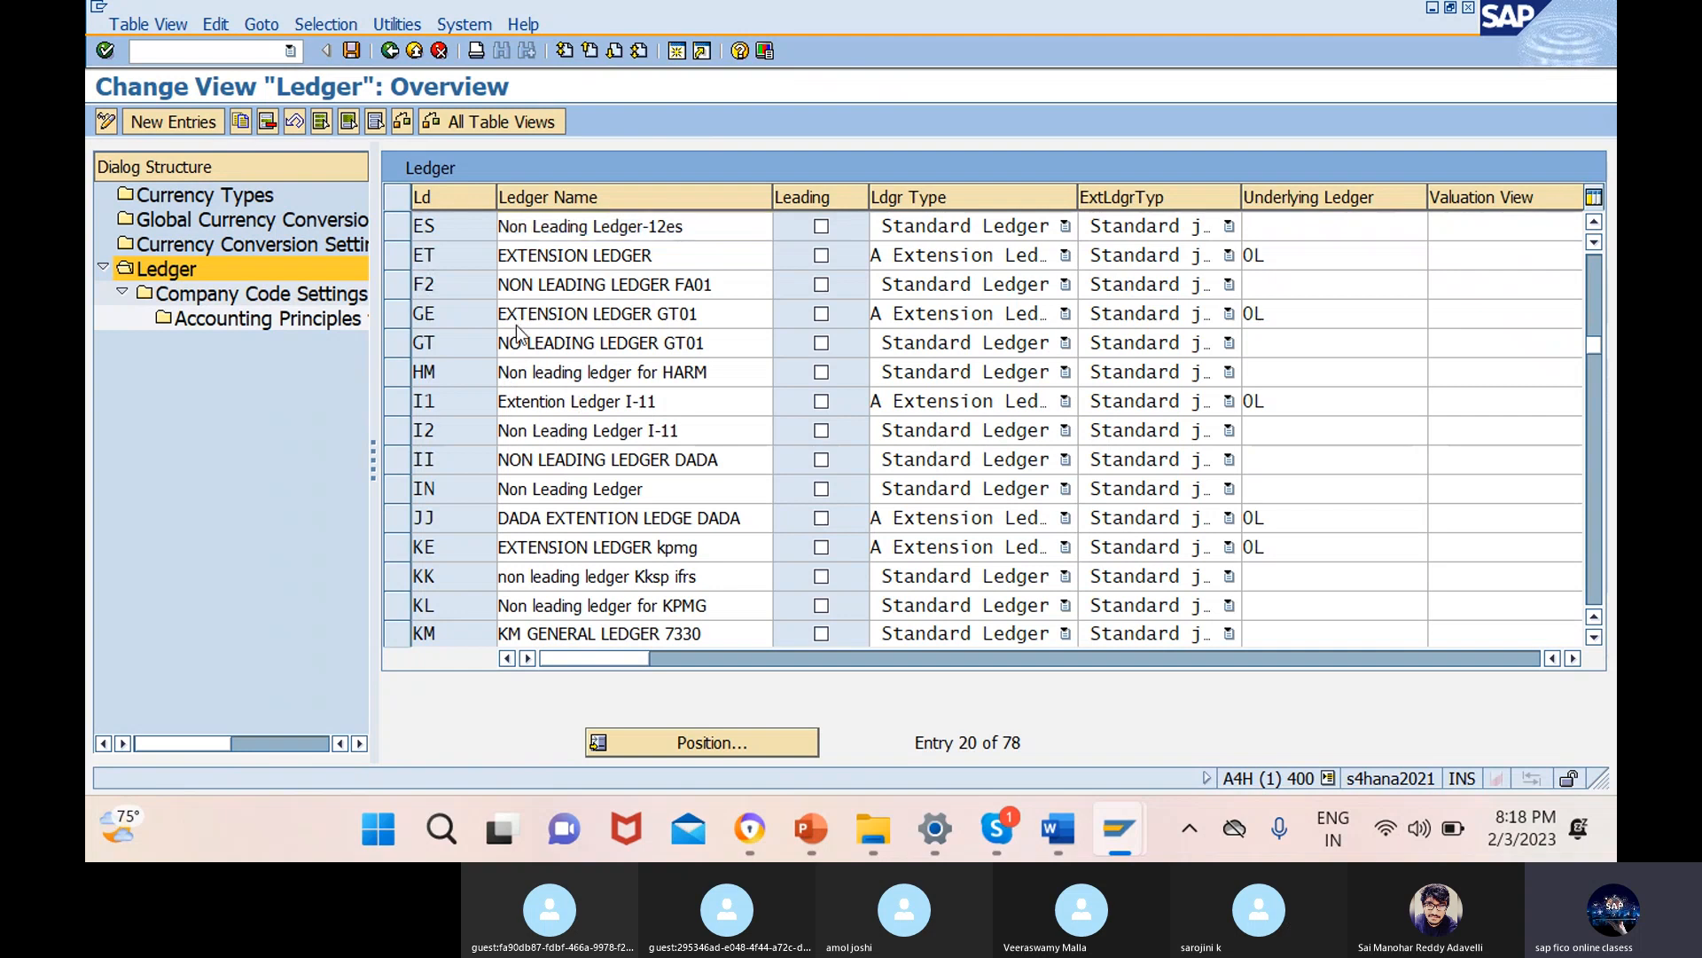
- Add a new standard ledger SP named "Non Leading Ledger-12es"
scroll(635, 226, up, 3)
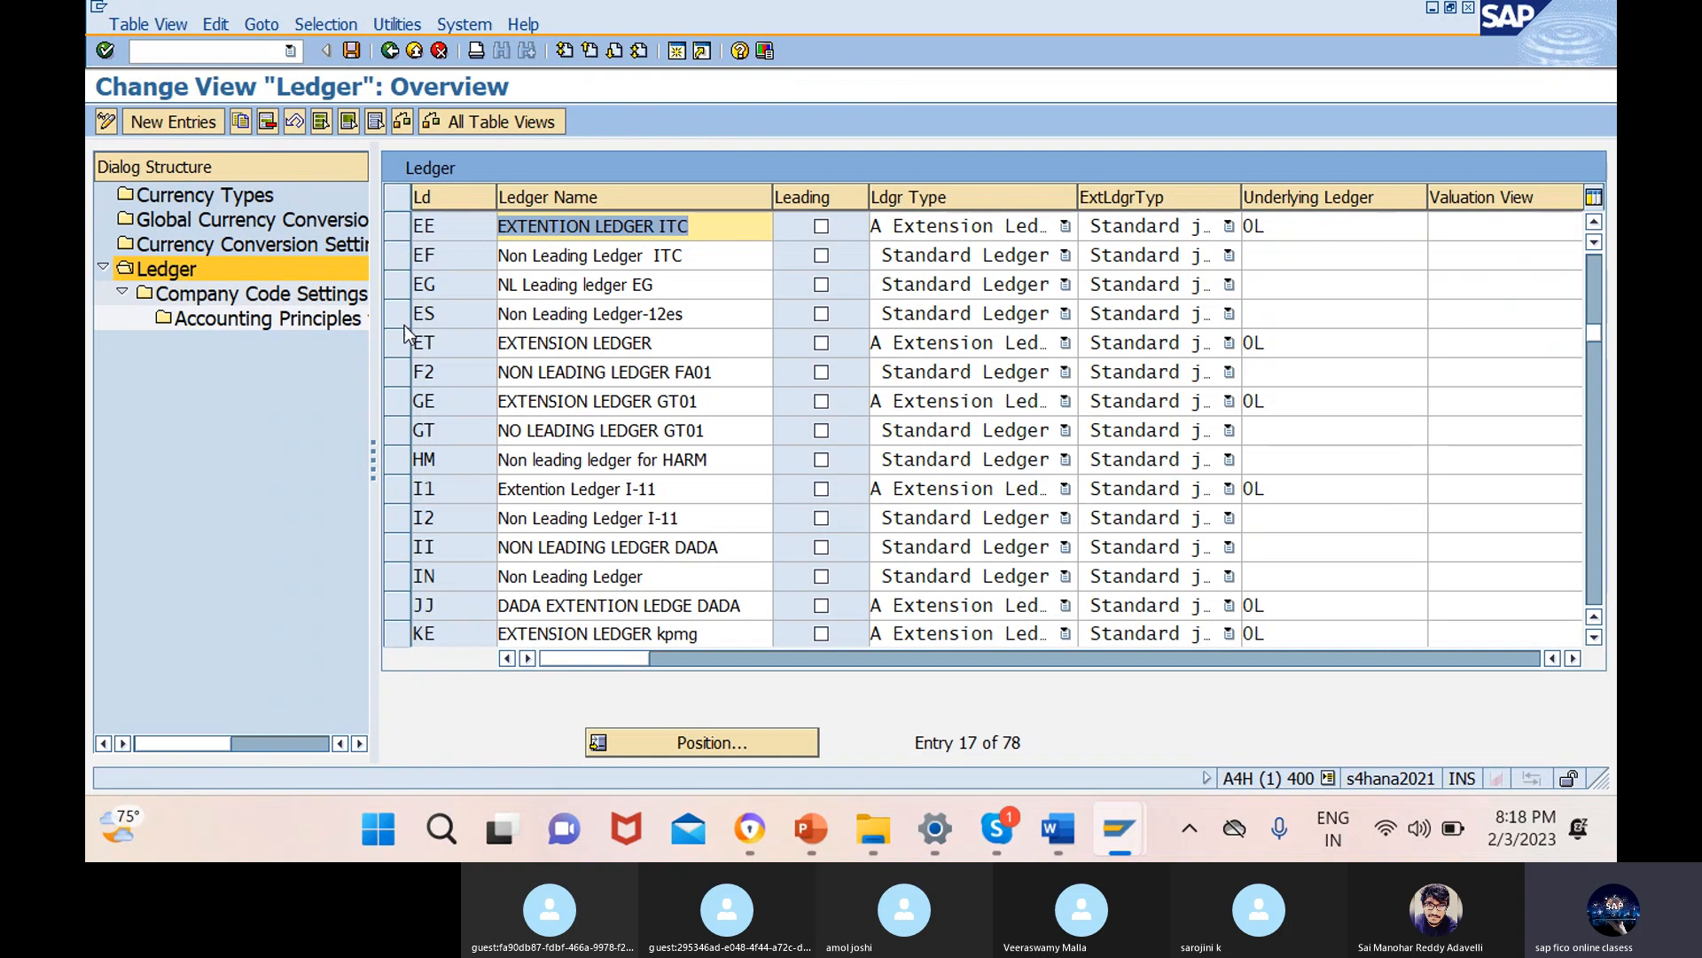
click(399, 315)
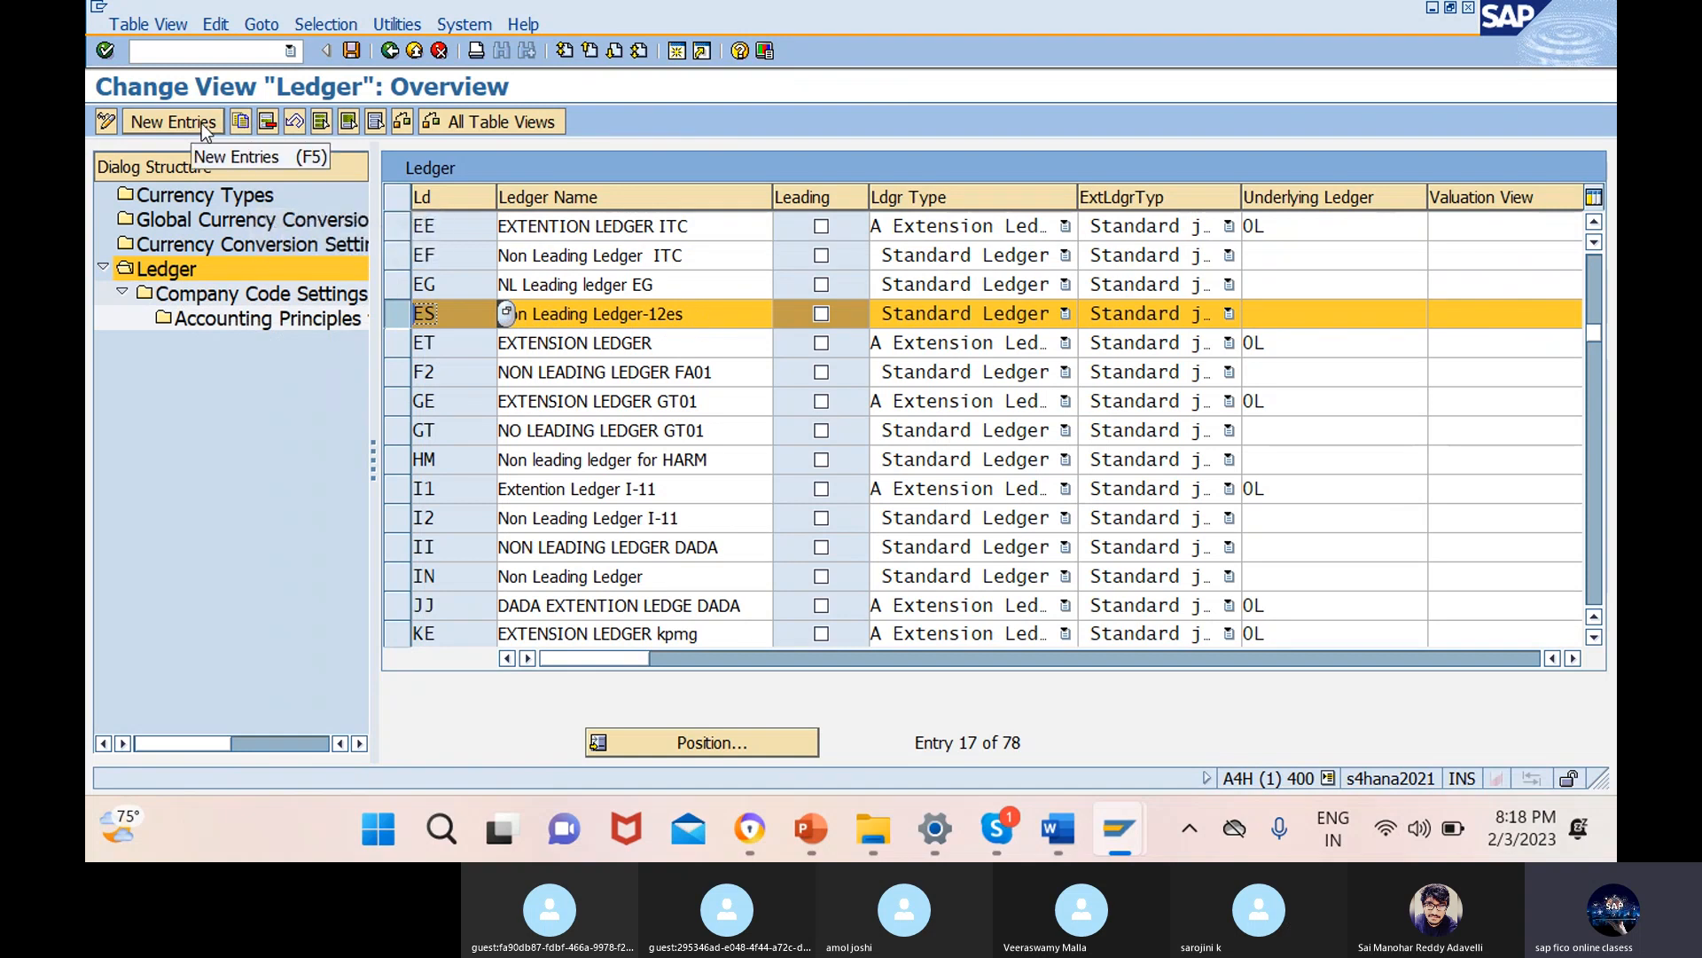
click(175, 125)
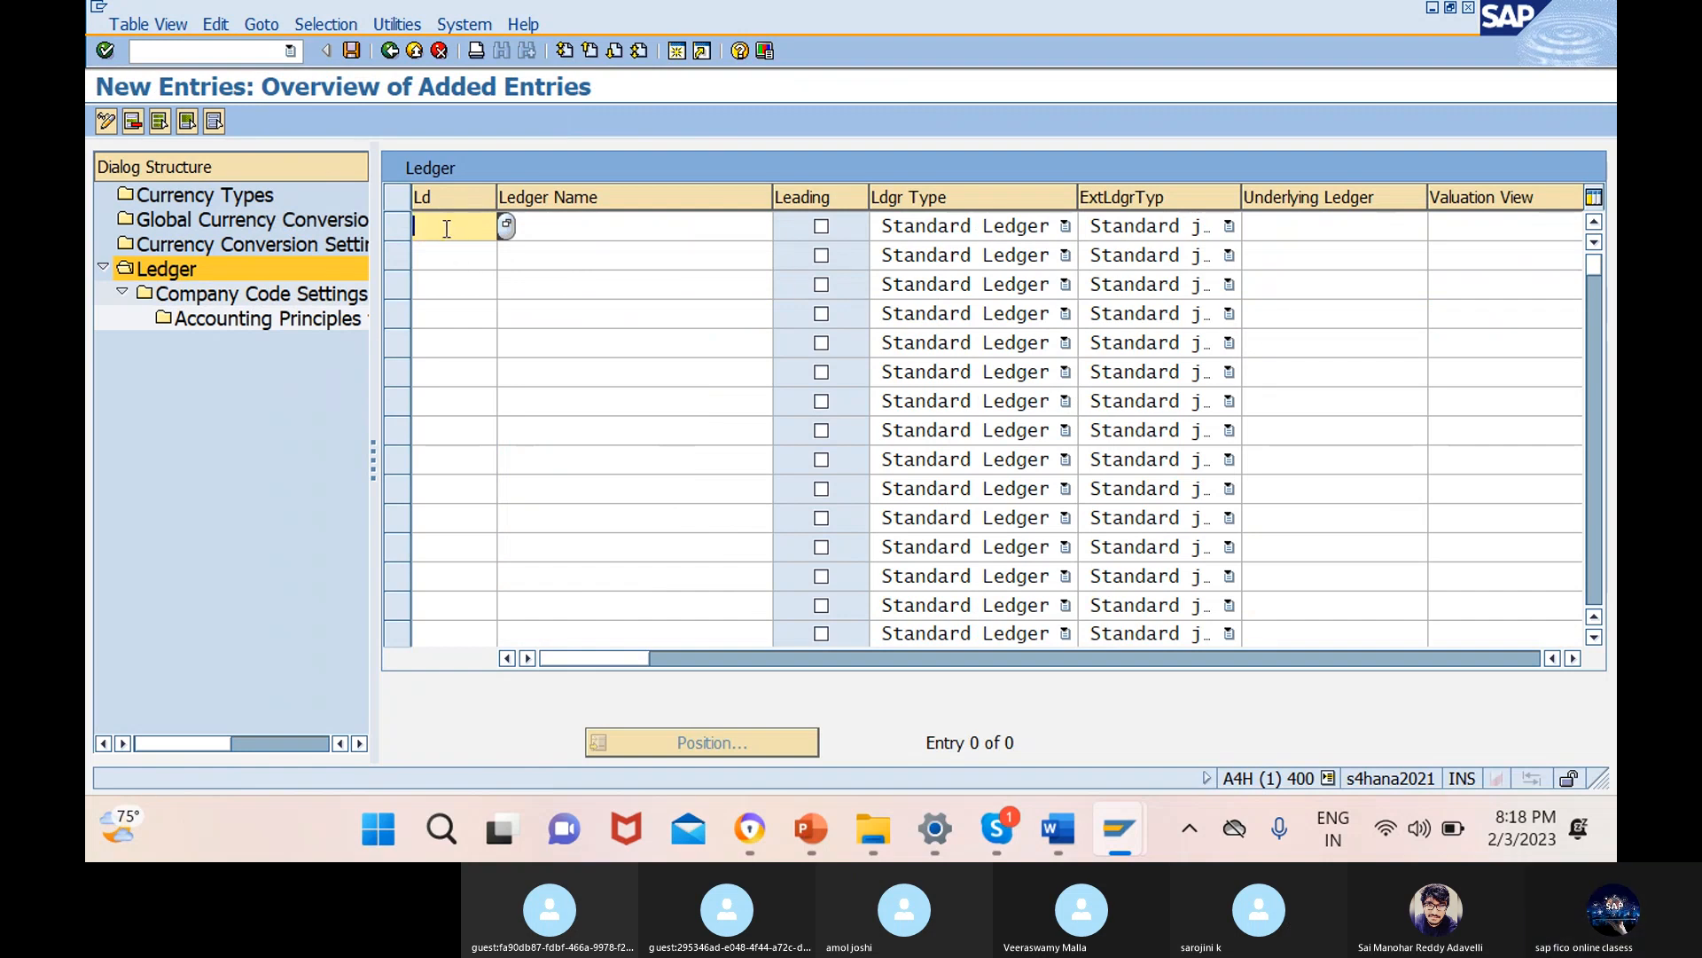
text(sp)
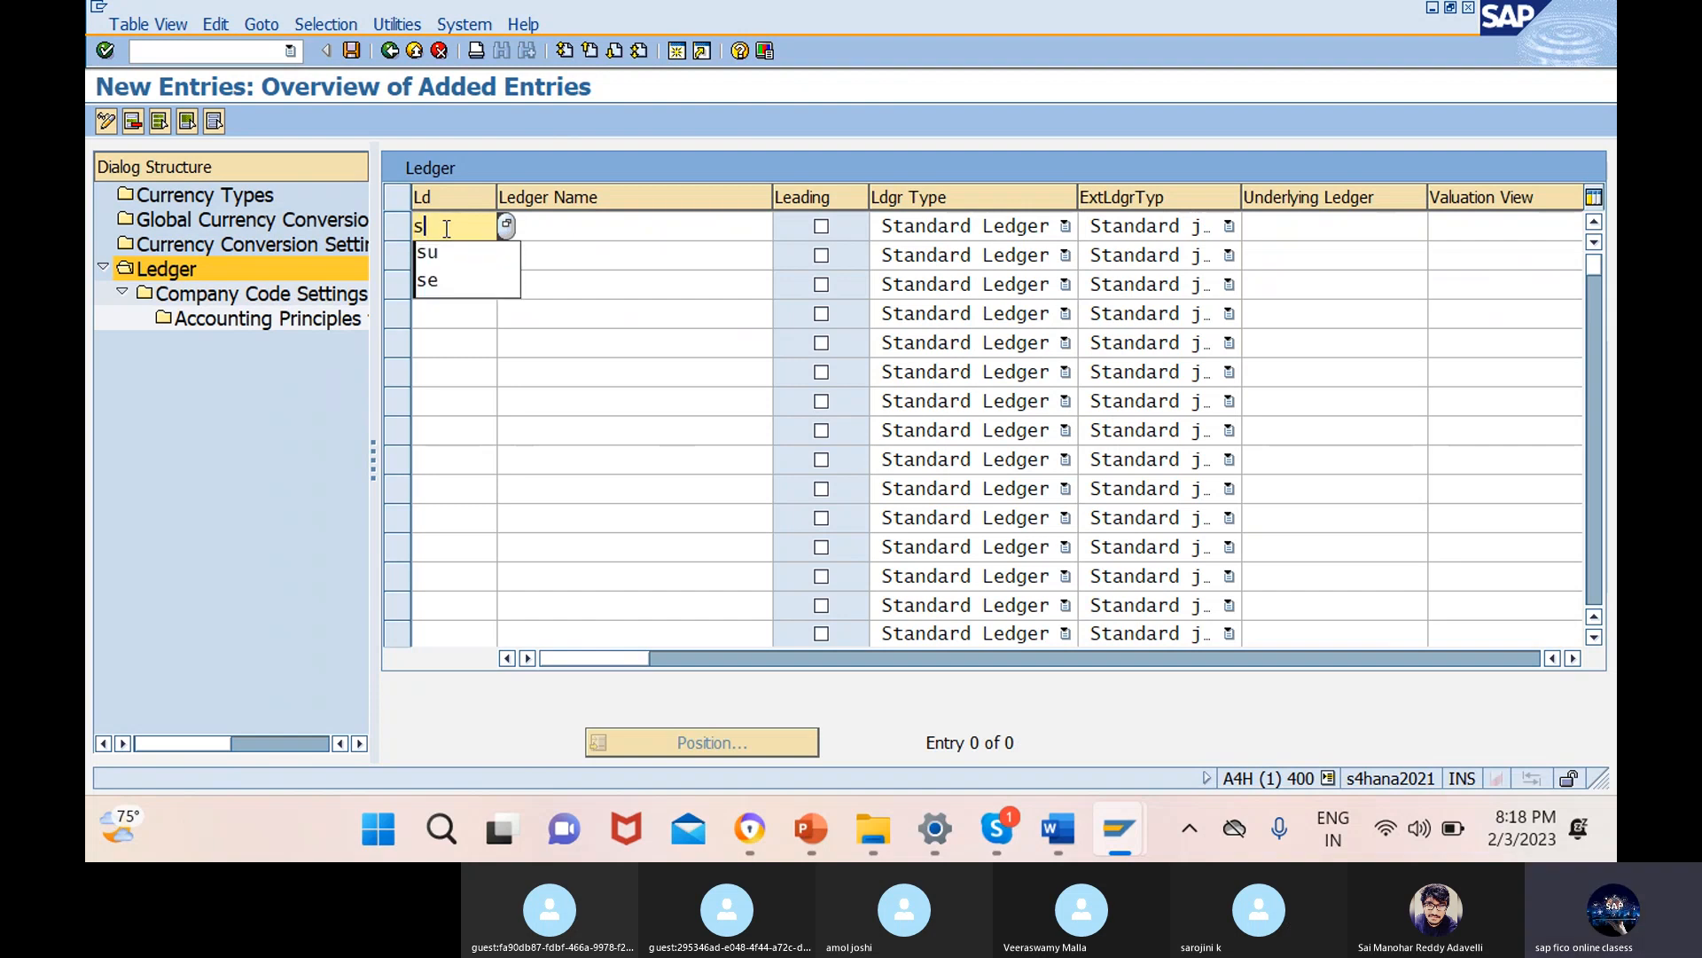
click(637, 226)
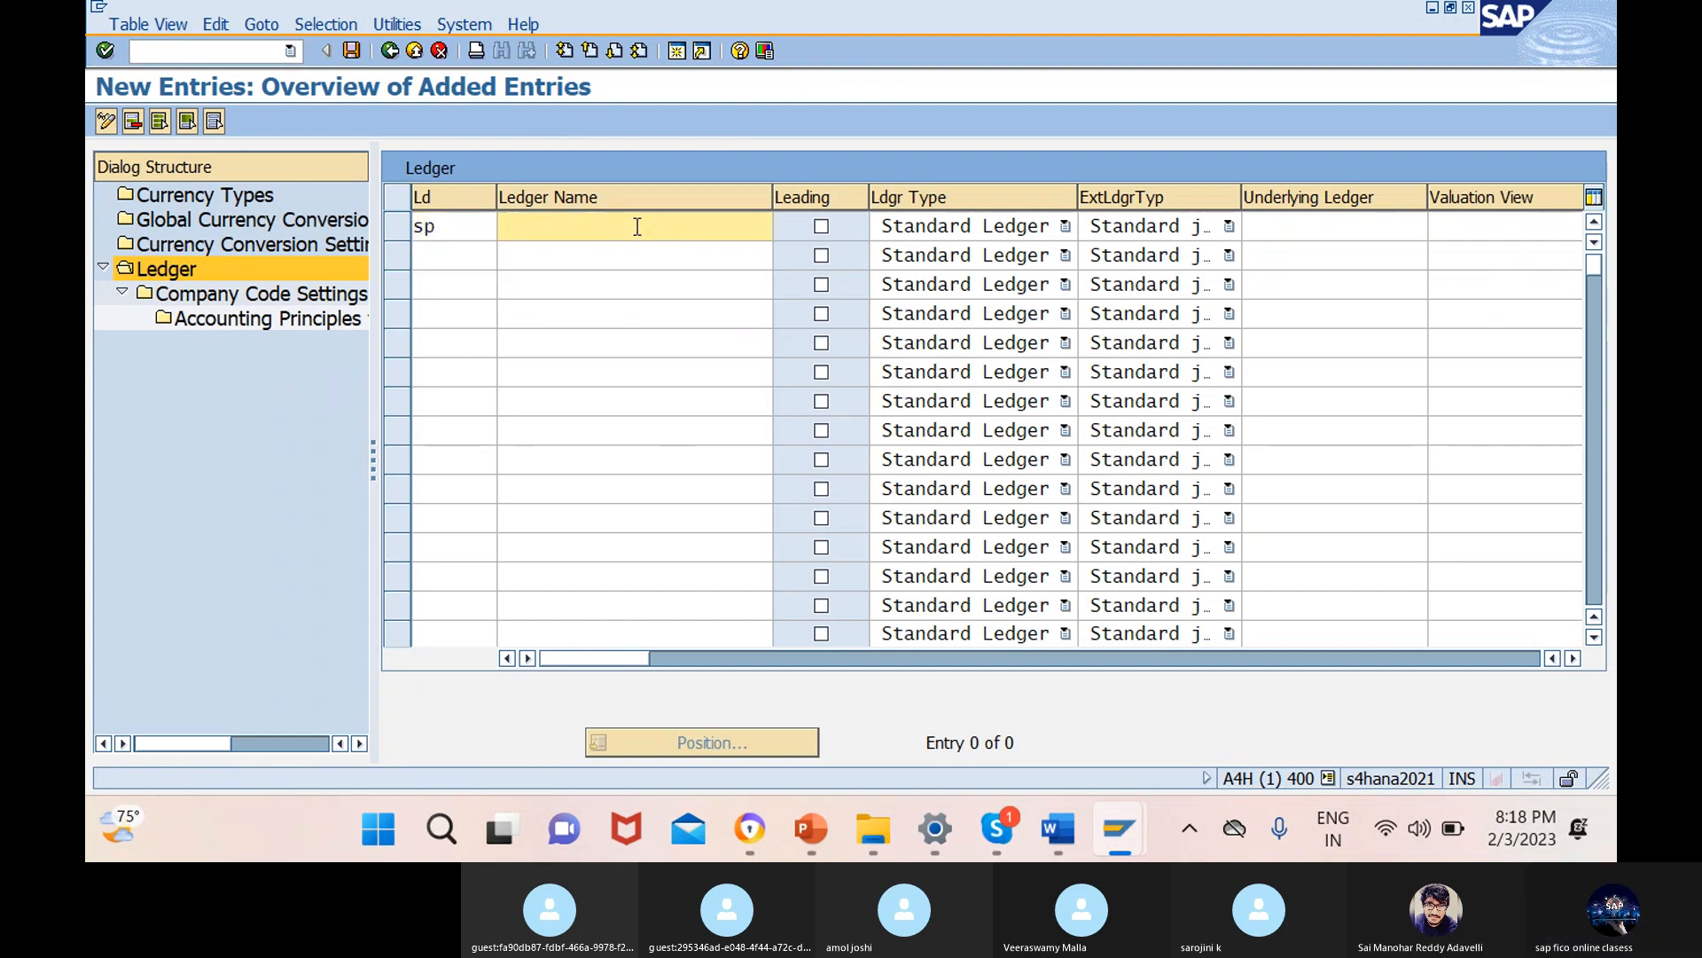
text(non)
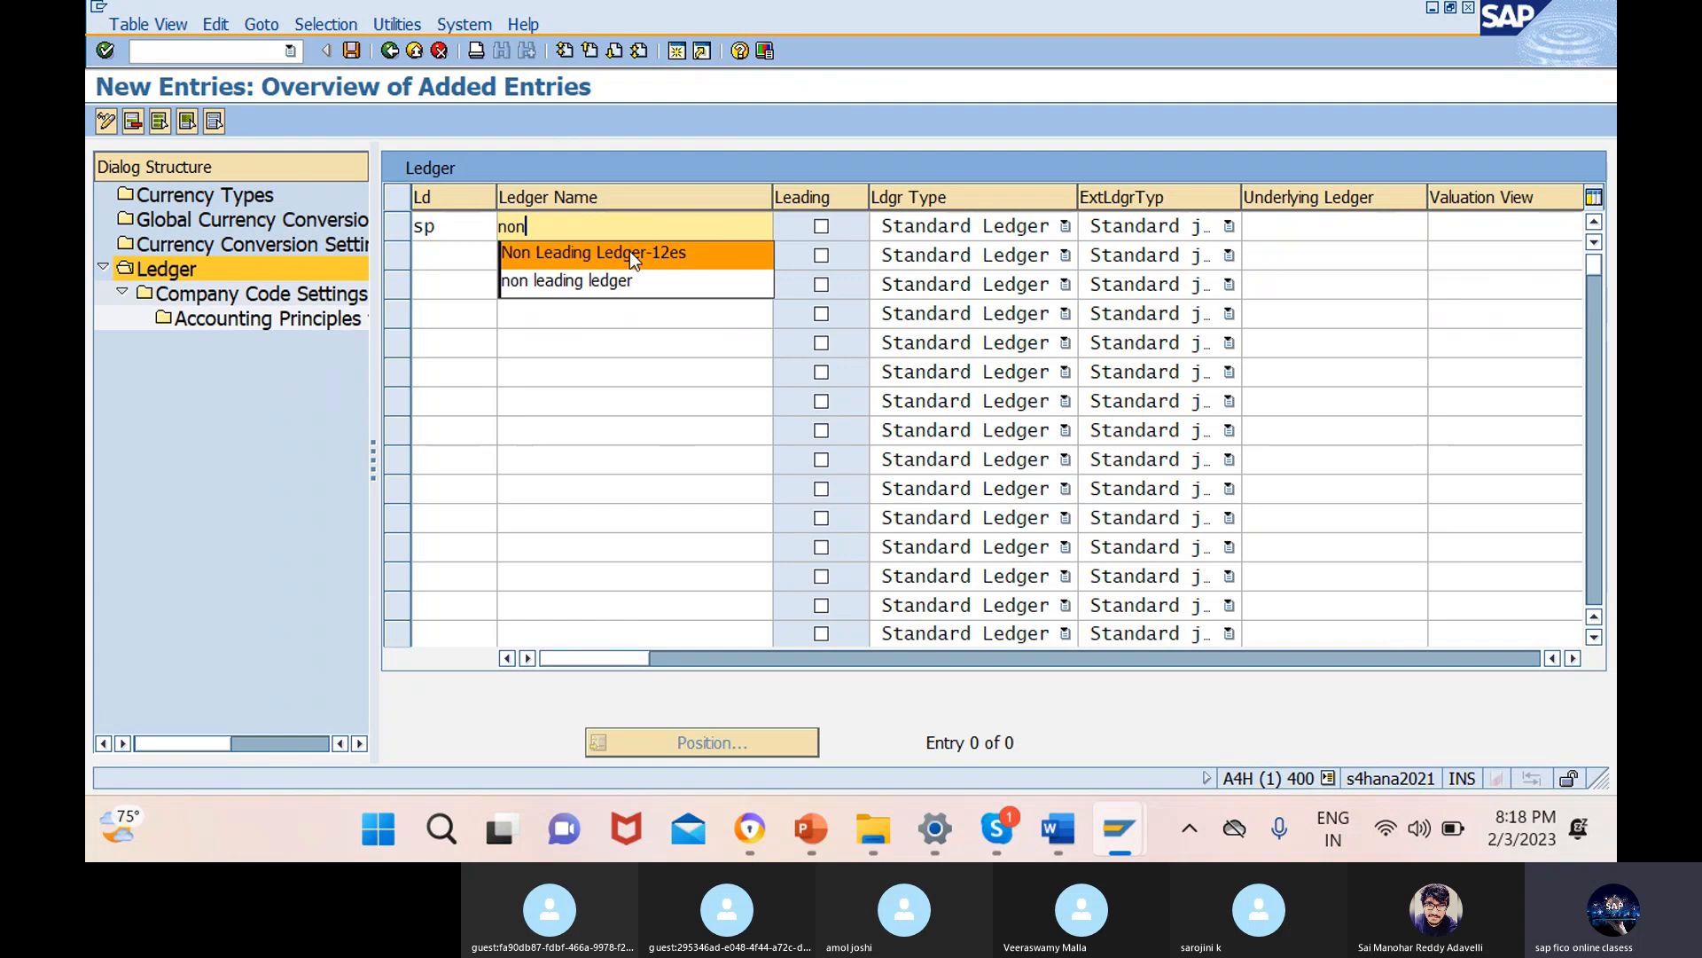
click(629, 252)
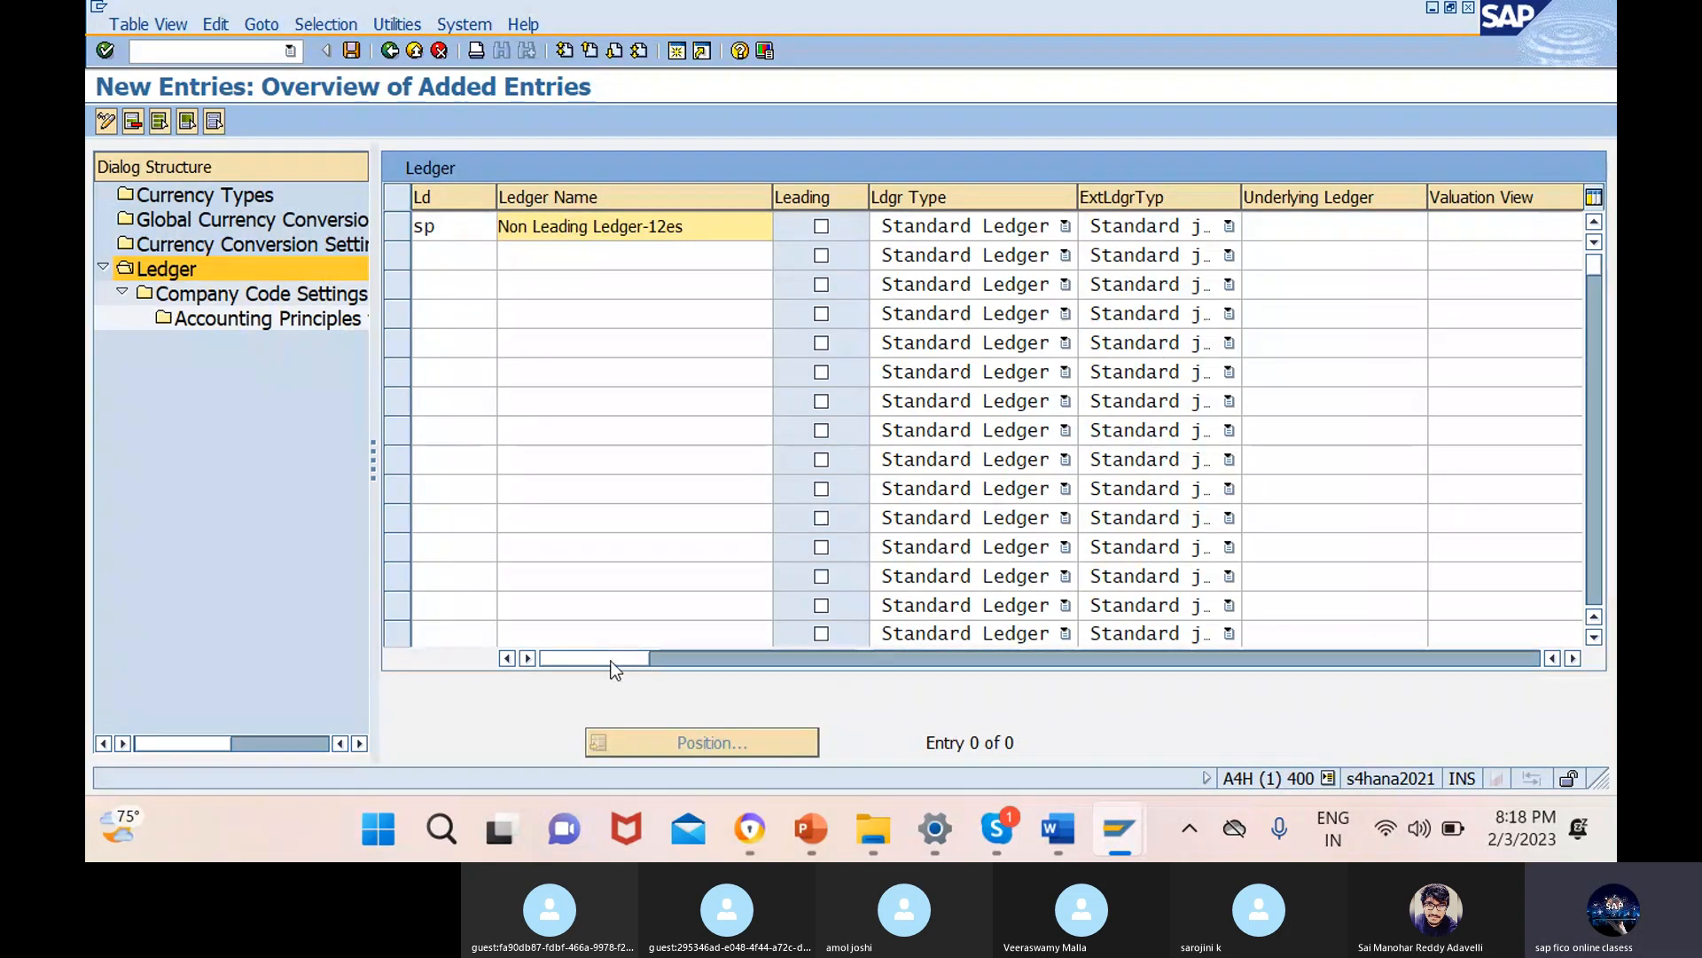
drag(611, 662, 316, 518)
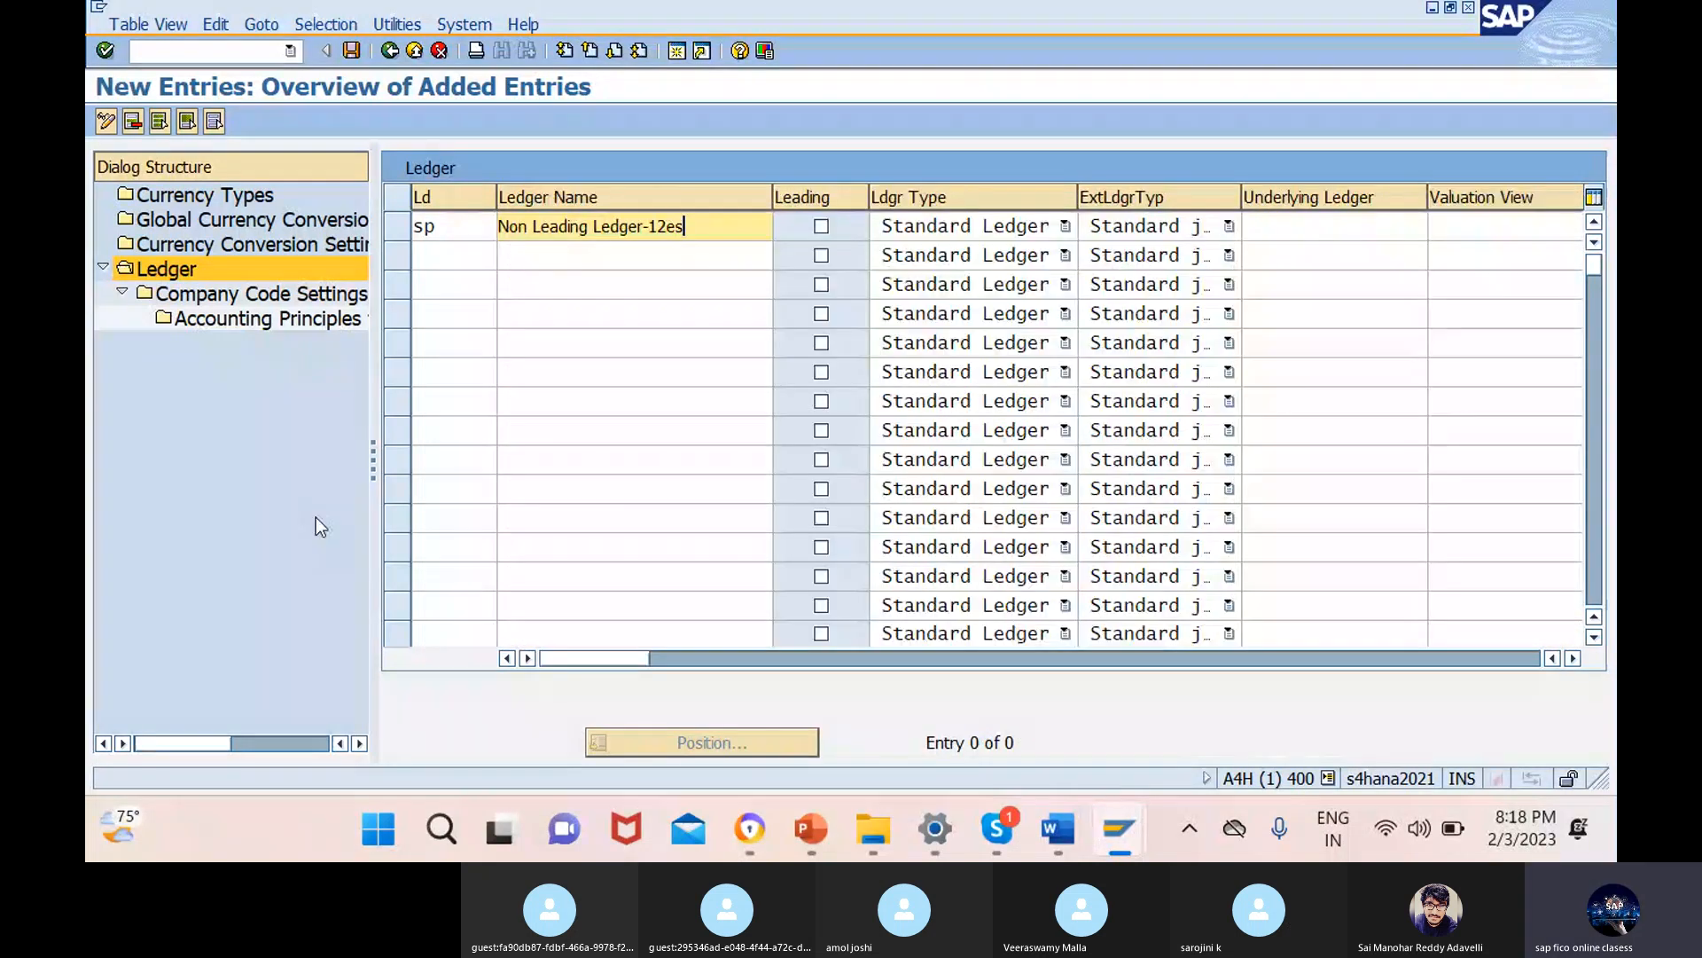
double_click(467, 255)
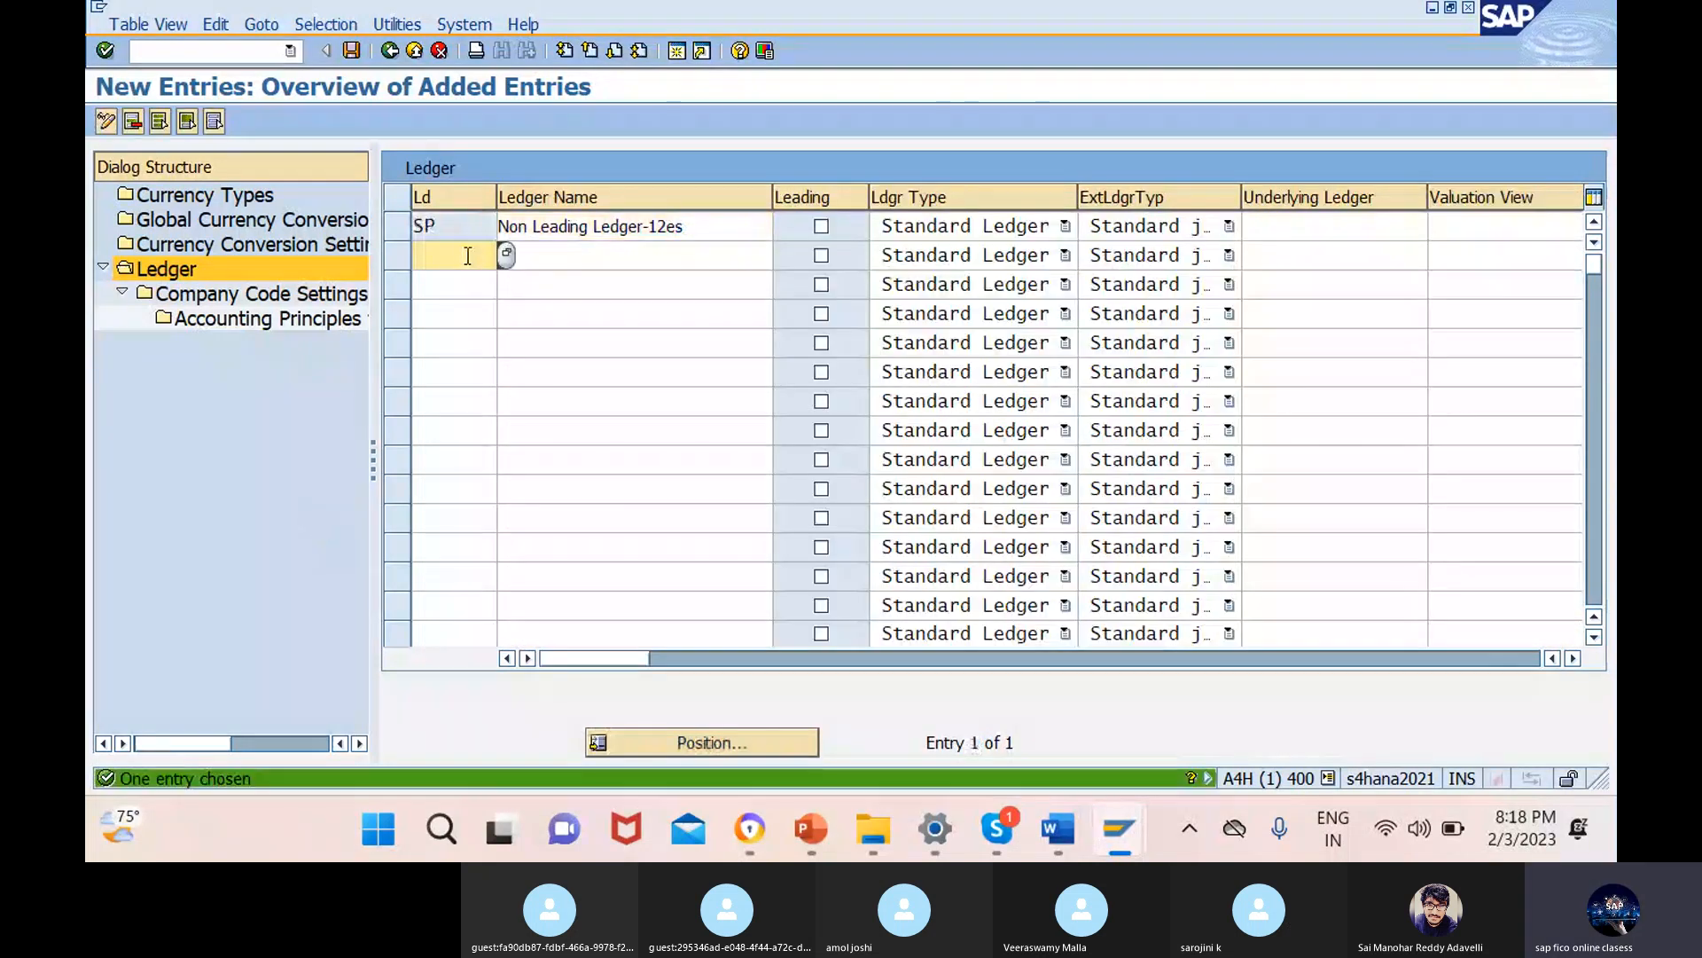
- Save the new ledger SP and acknowledge the consistency check and ledger group messages
click(353, 50)
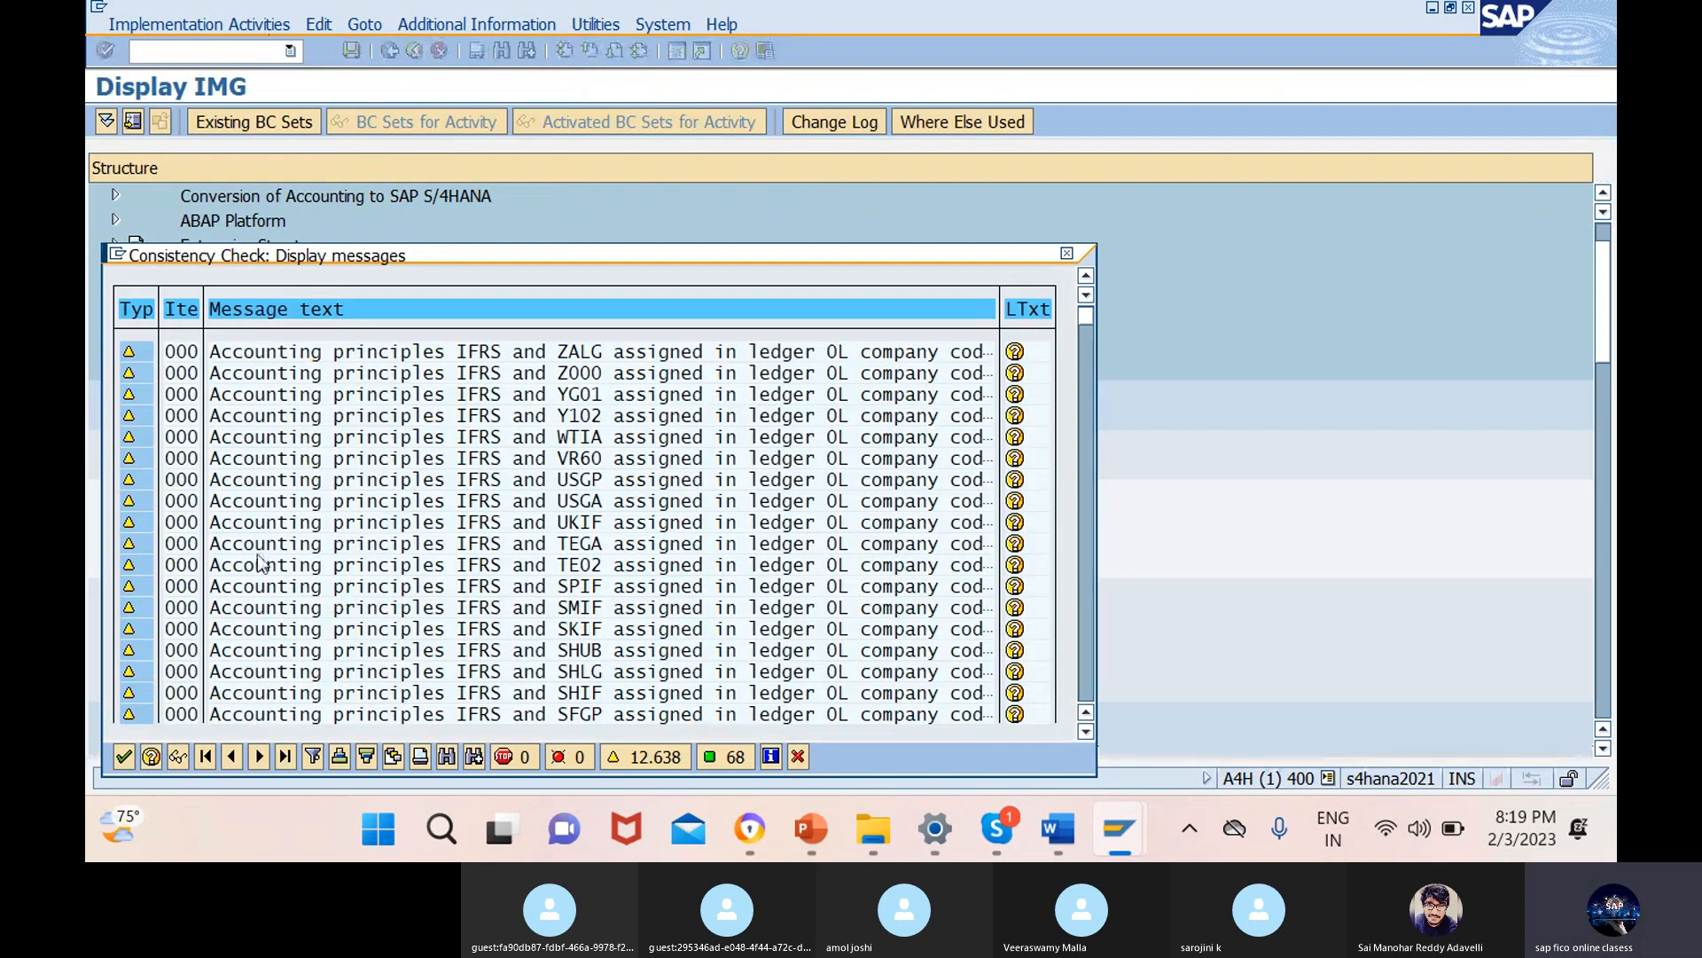
click(123, 757)
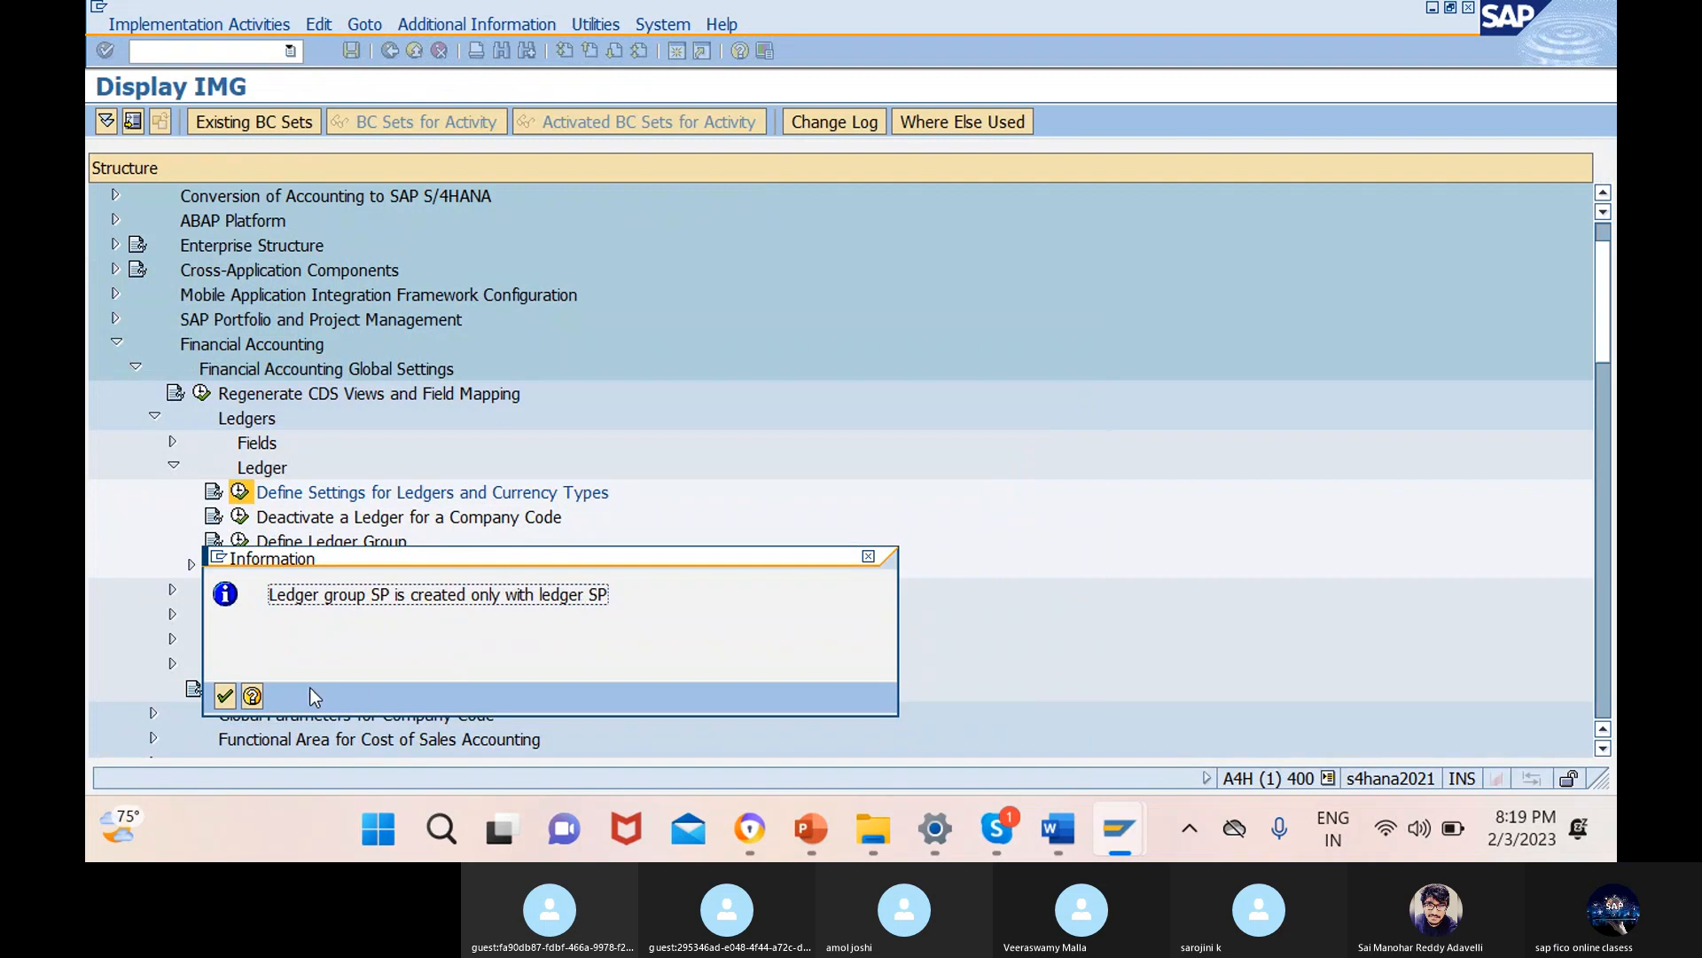
click(226, 699)
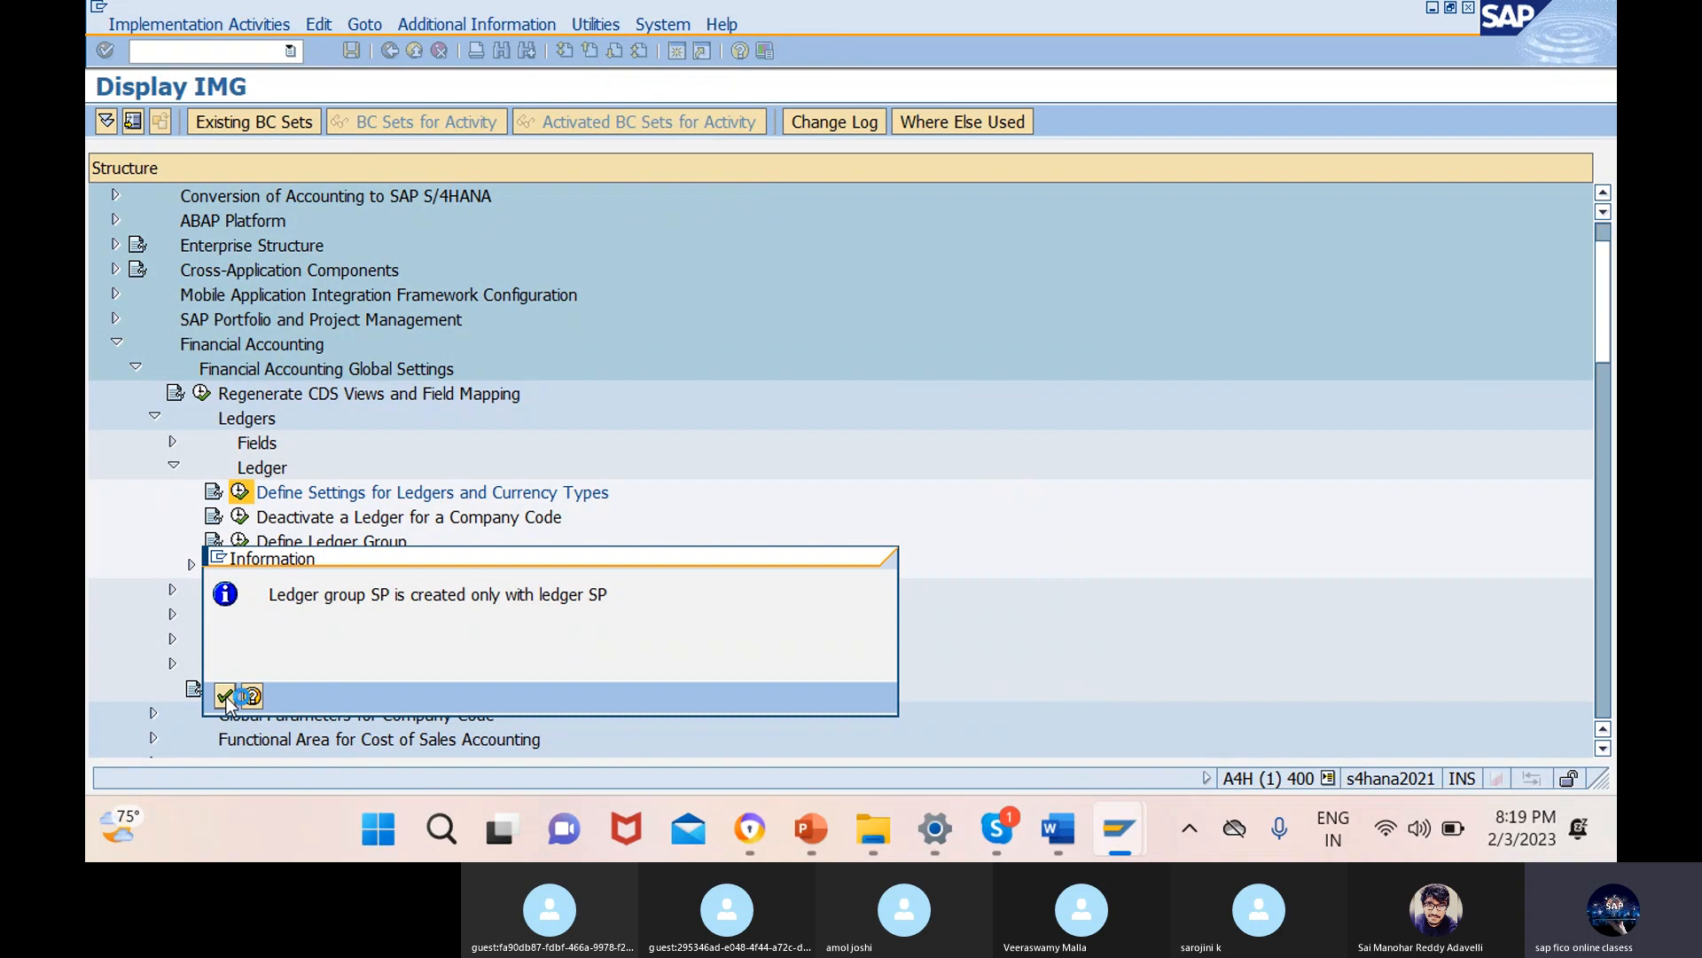
click(226, 697)
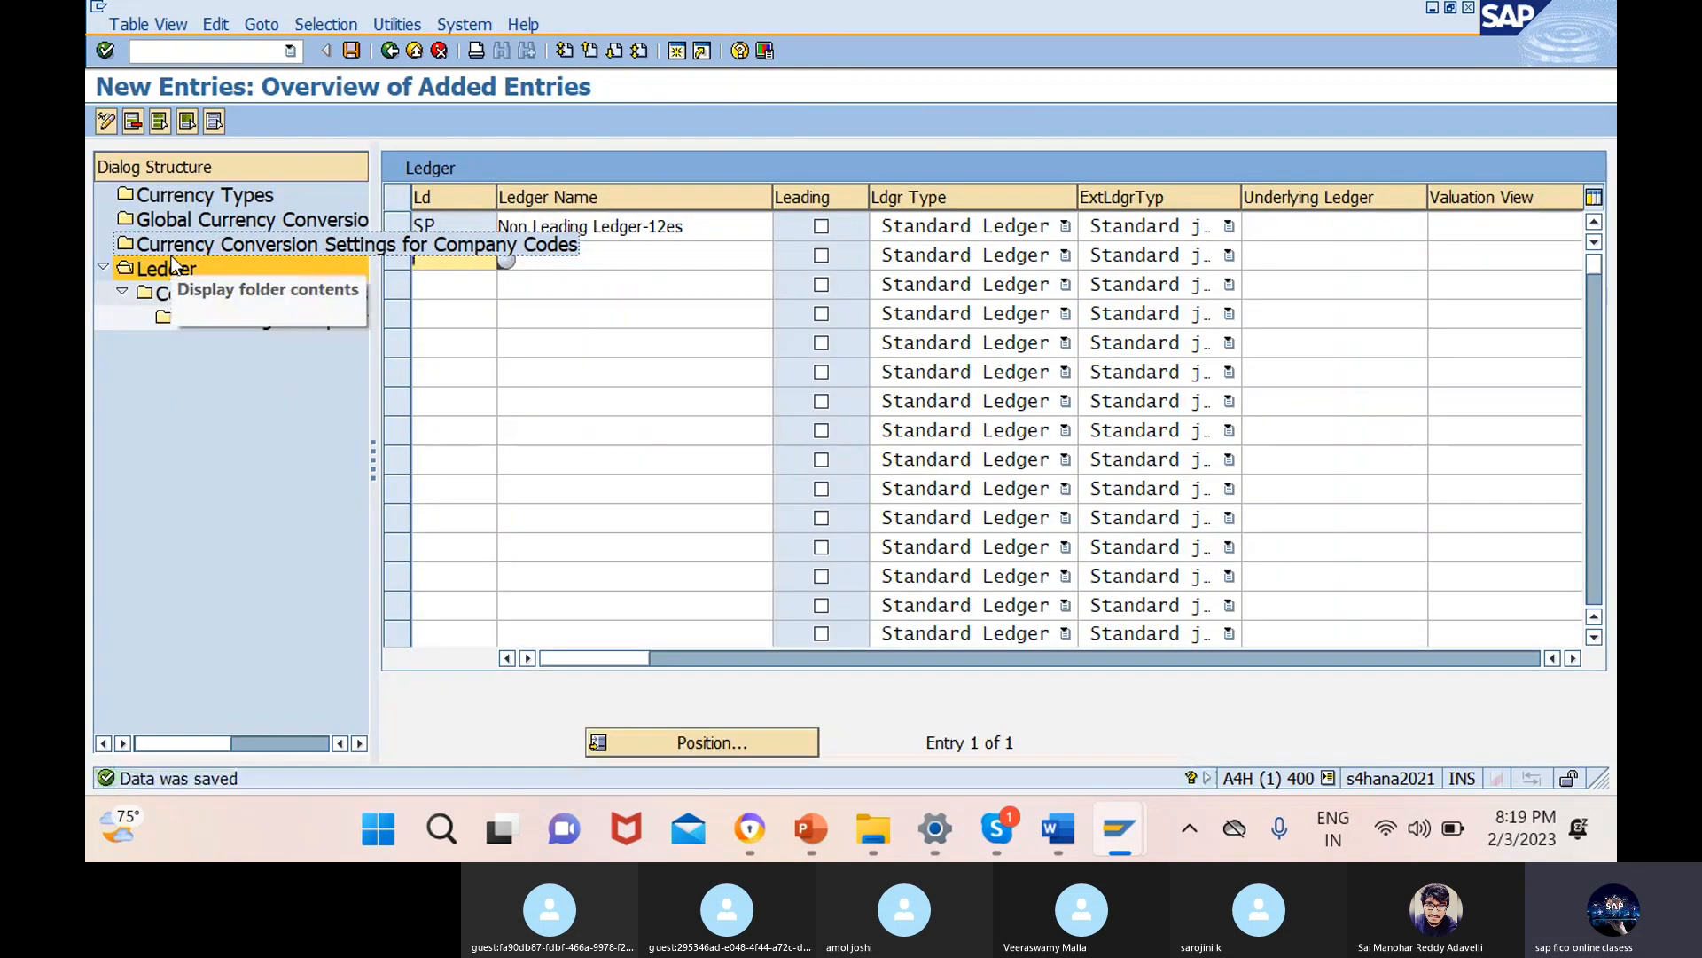
- Open the company code settings of the new ledger SP
click(399, 225)
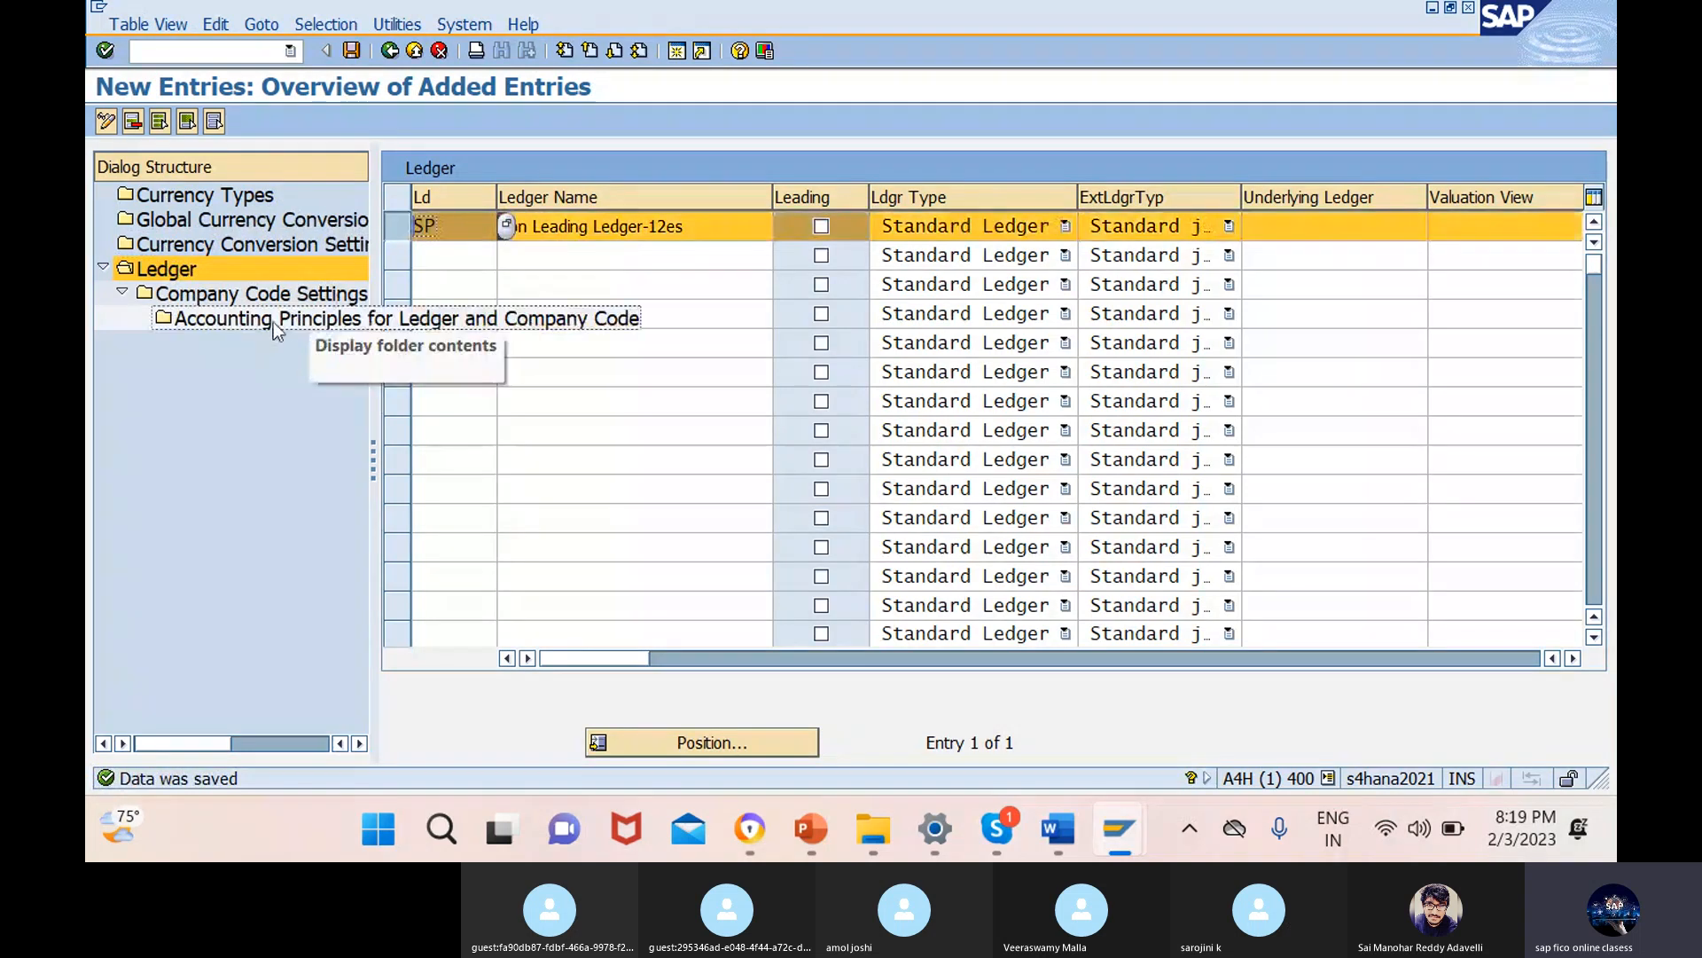
double_click(262, 293)
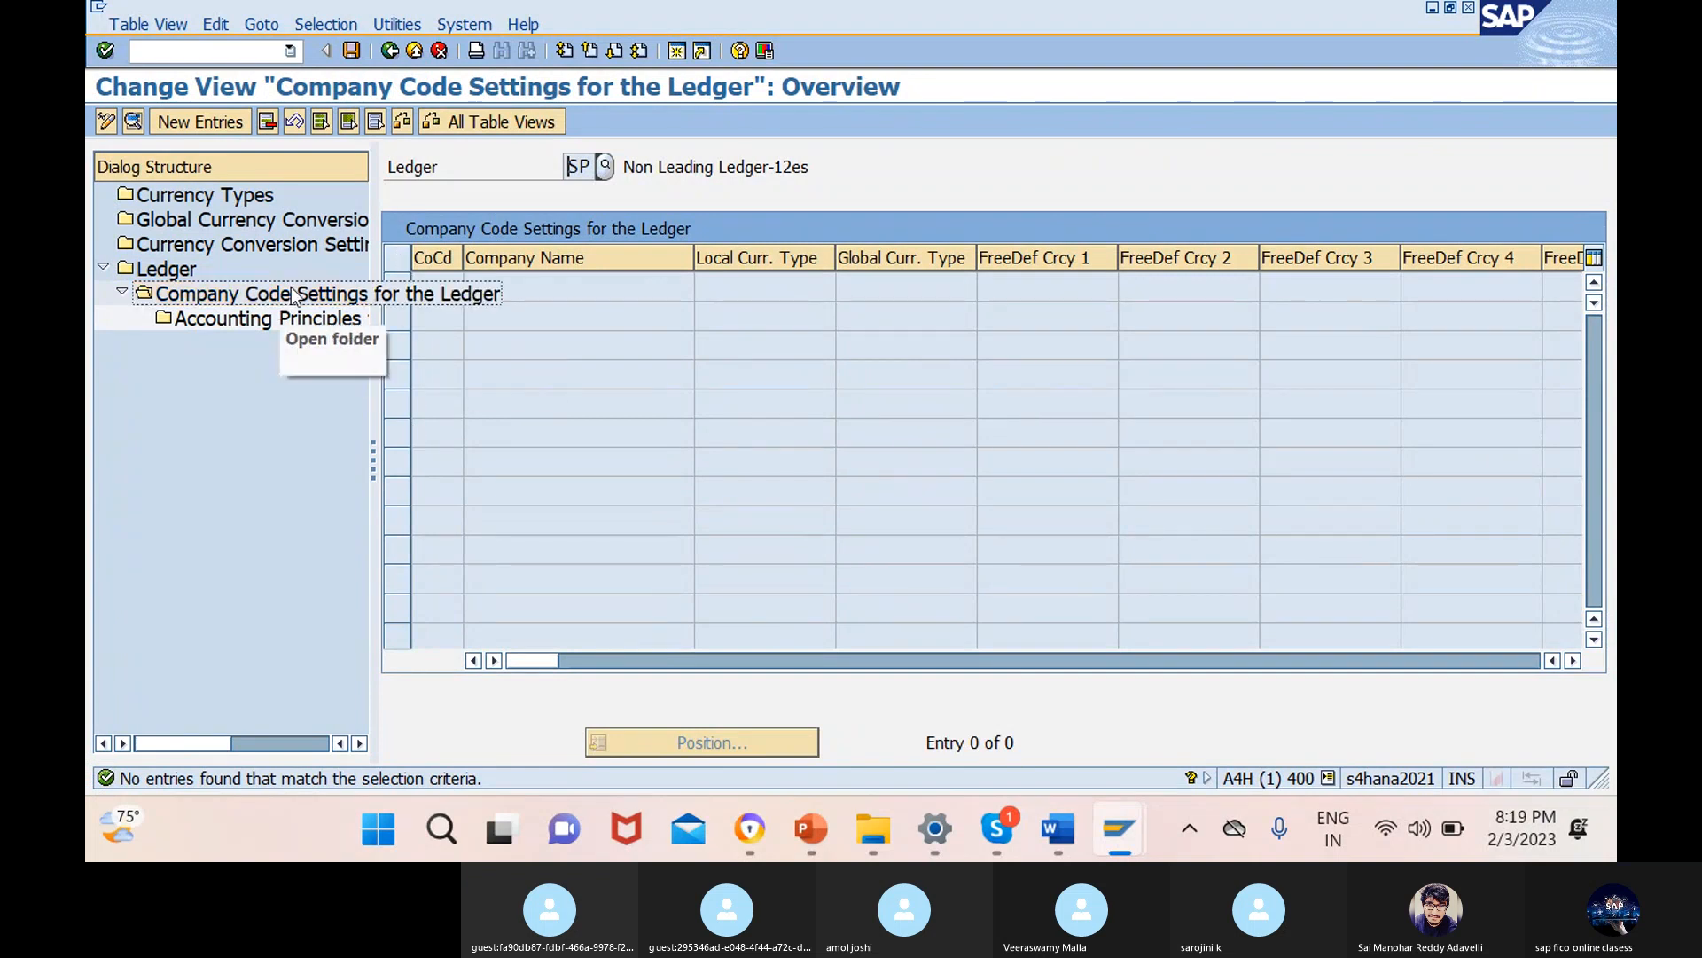
- Create a new company code settings entry for ledger SP with company code 12ES
click(199, 121)
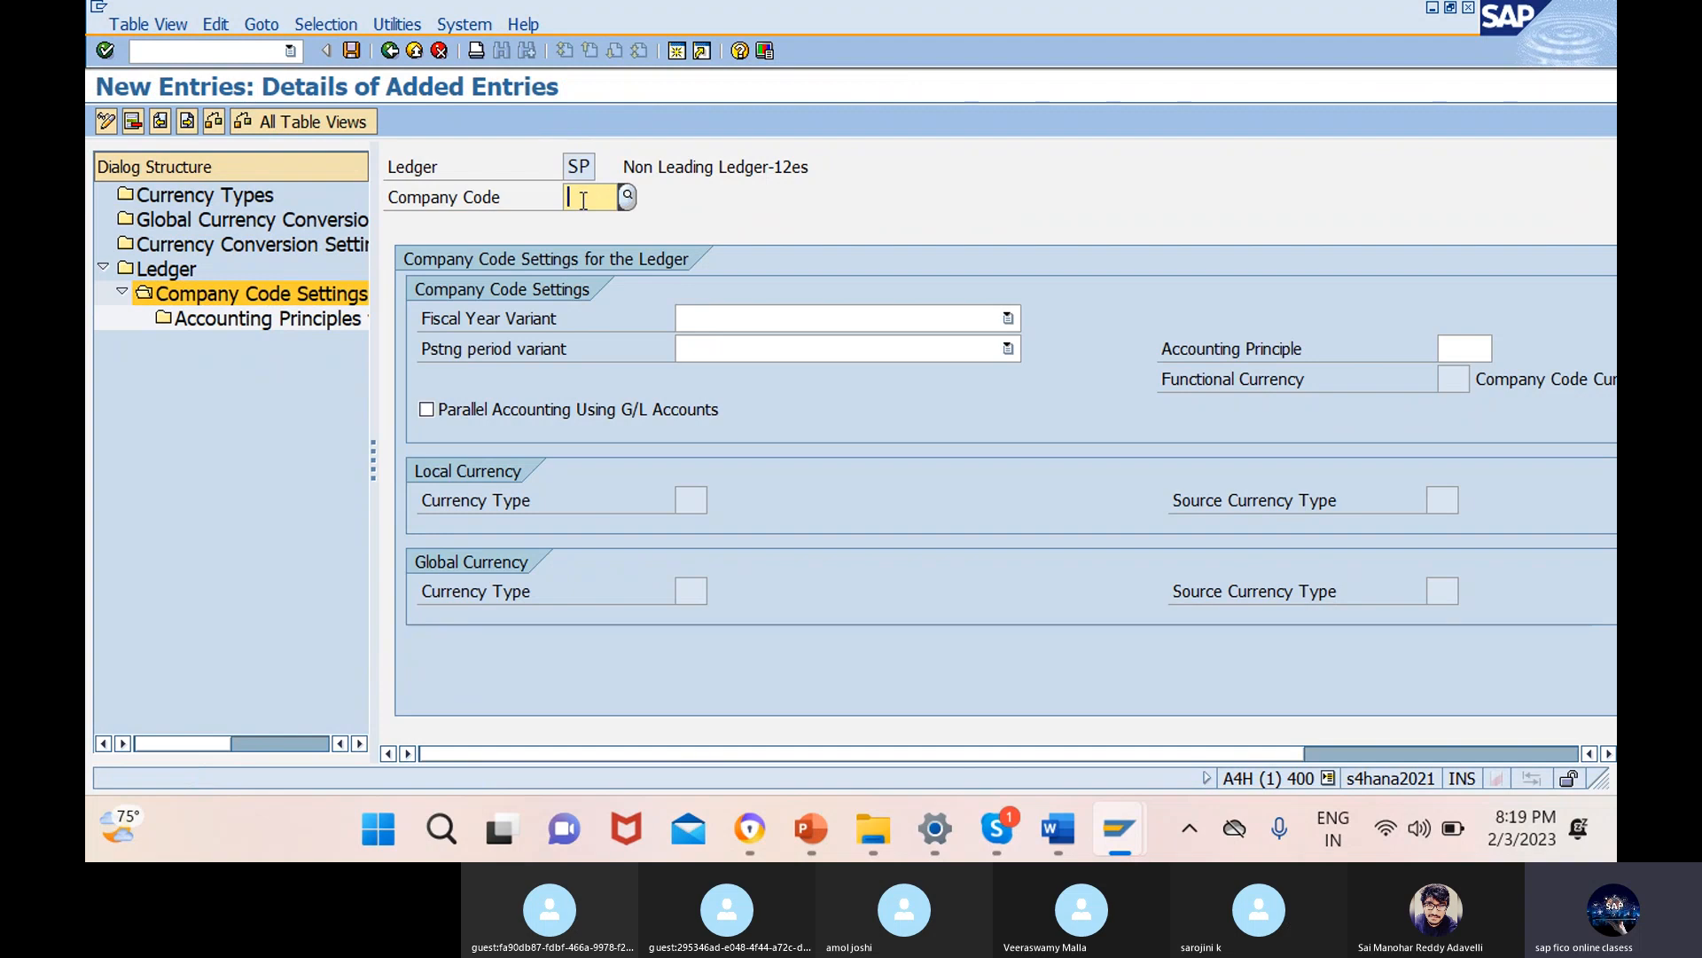
text(12es)
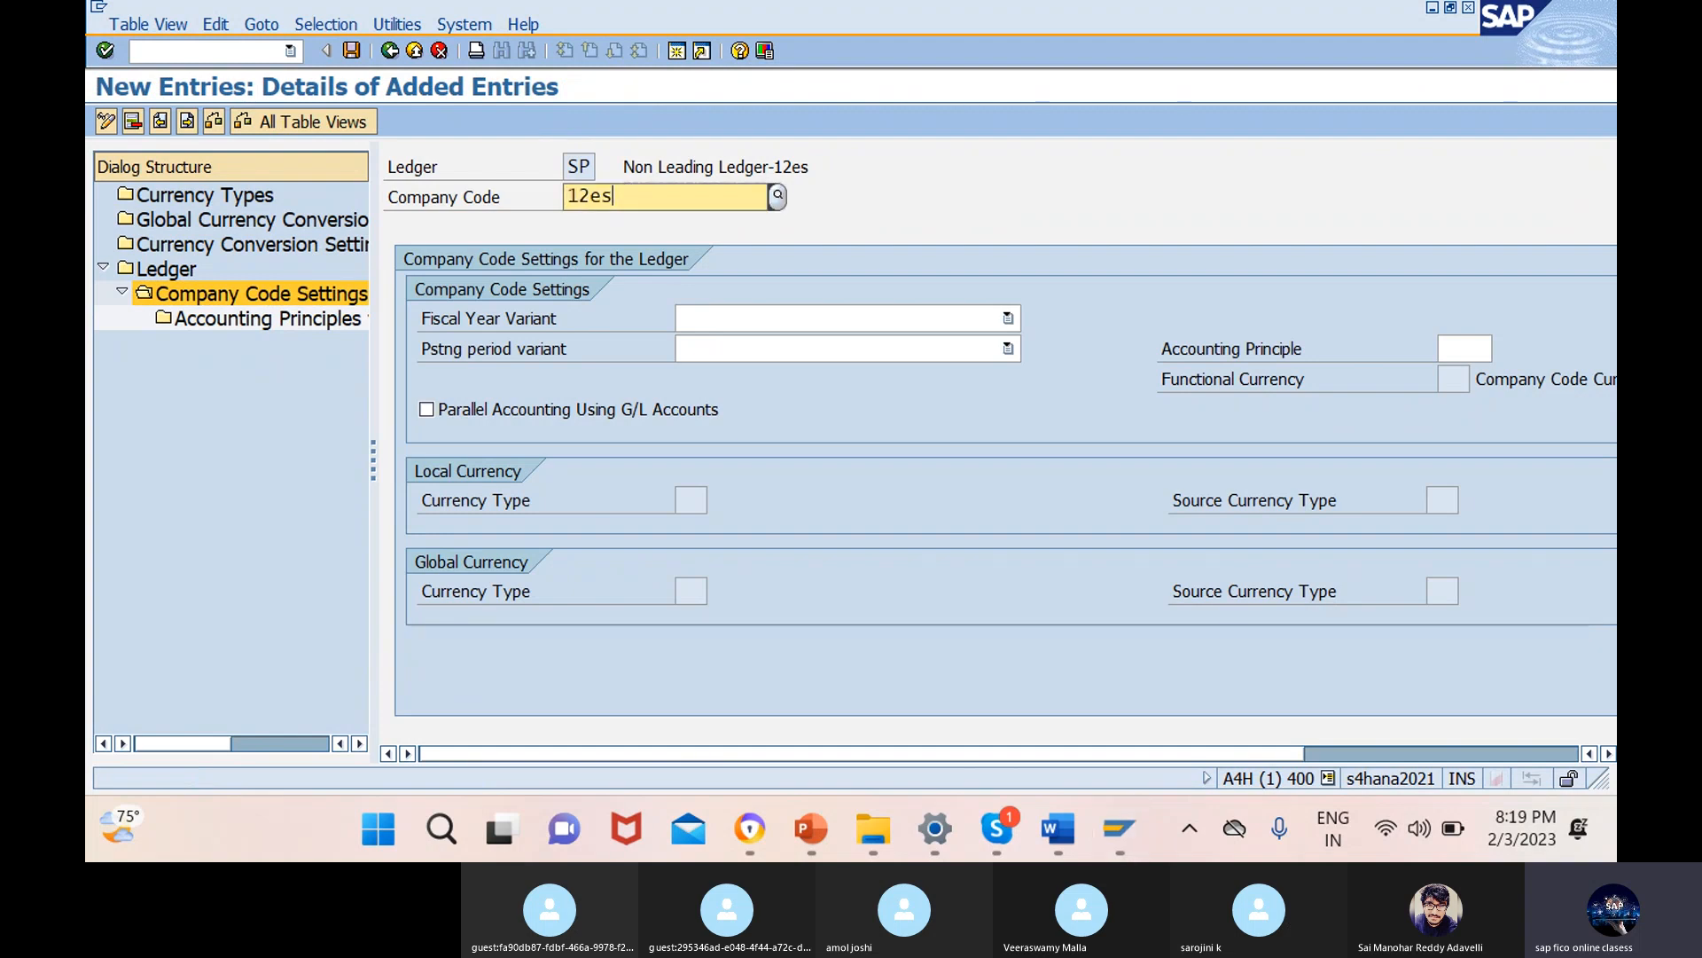
click(816, 249)
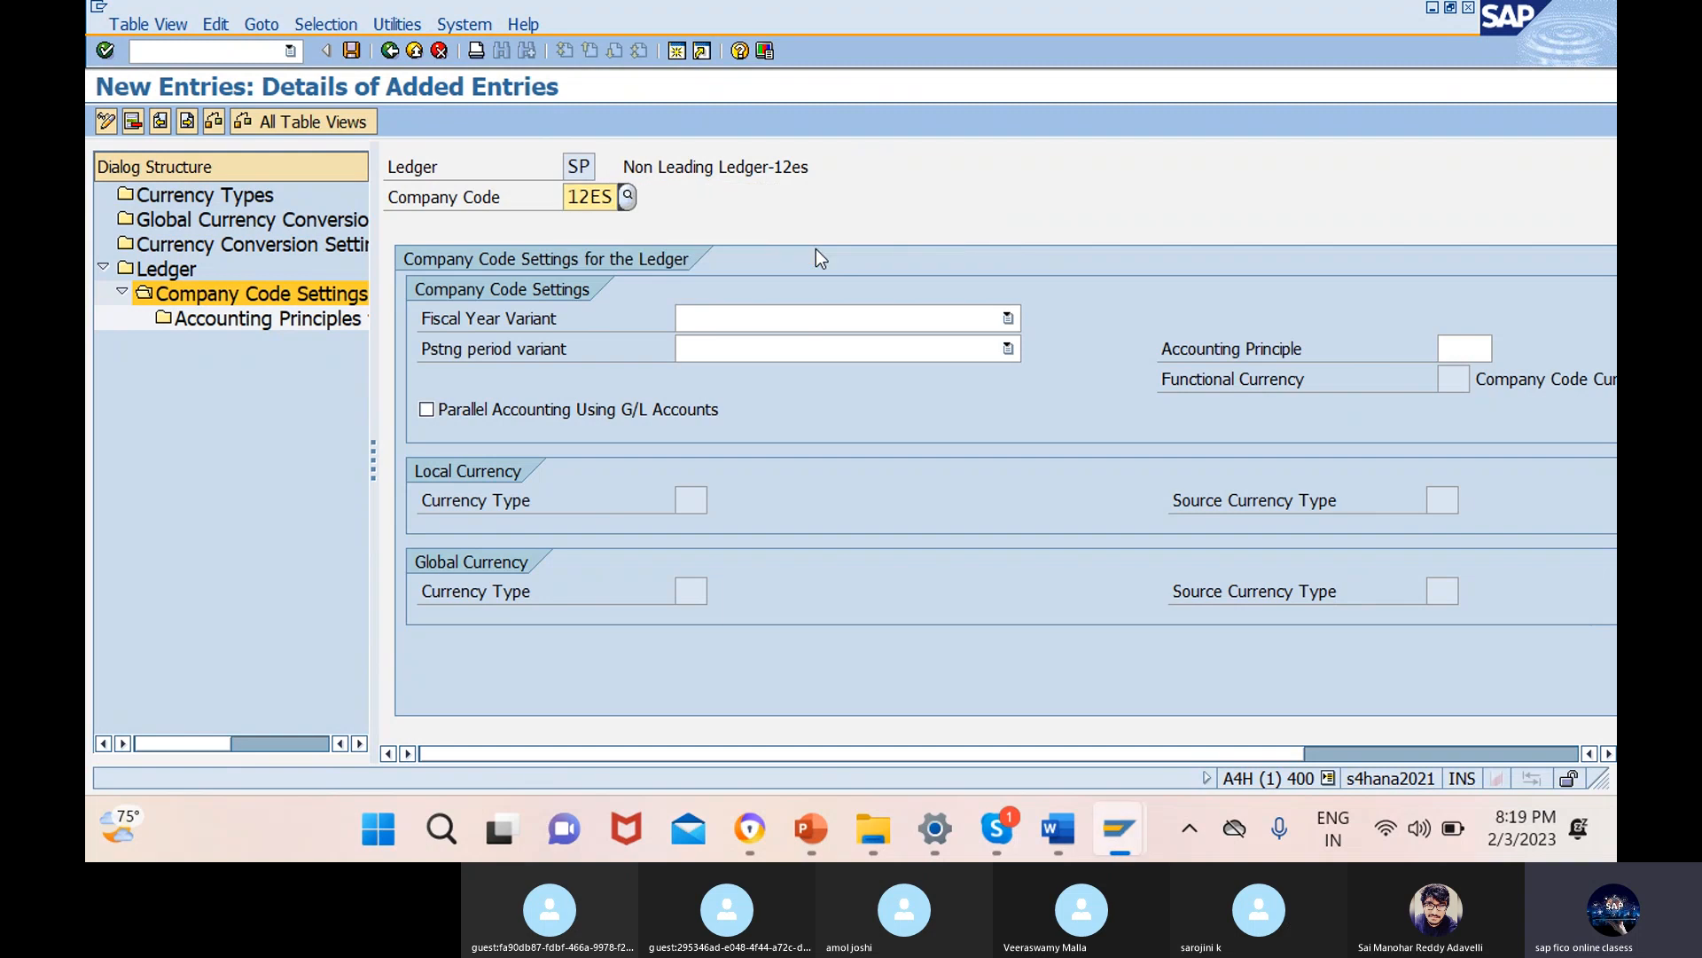
- Set the fiscal year variant to ES APRIL-MARCH, 4 SPECIAL PERIODS for company code 12ES in ledger SP
click(848, 318)
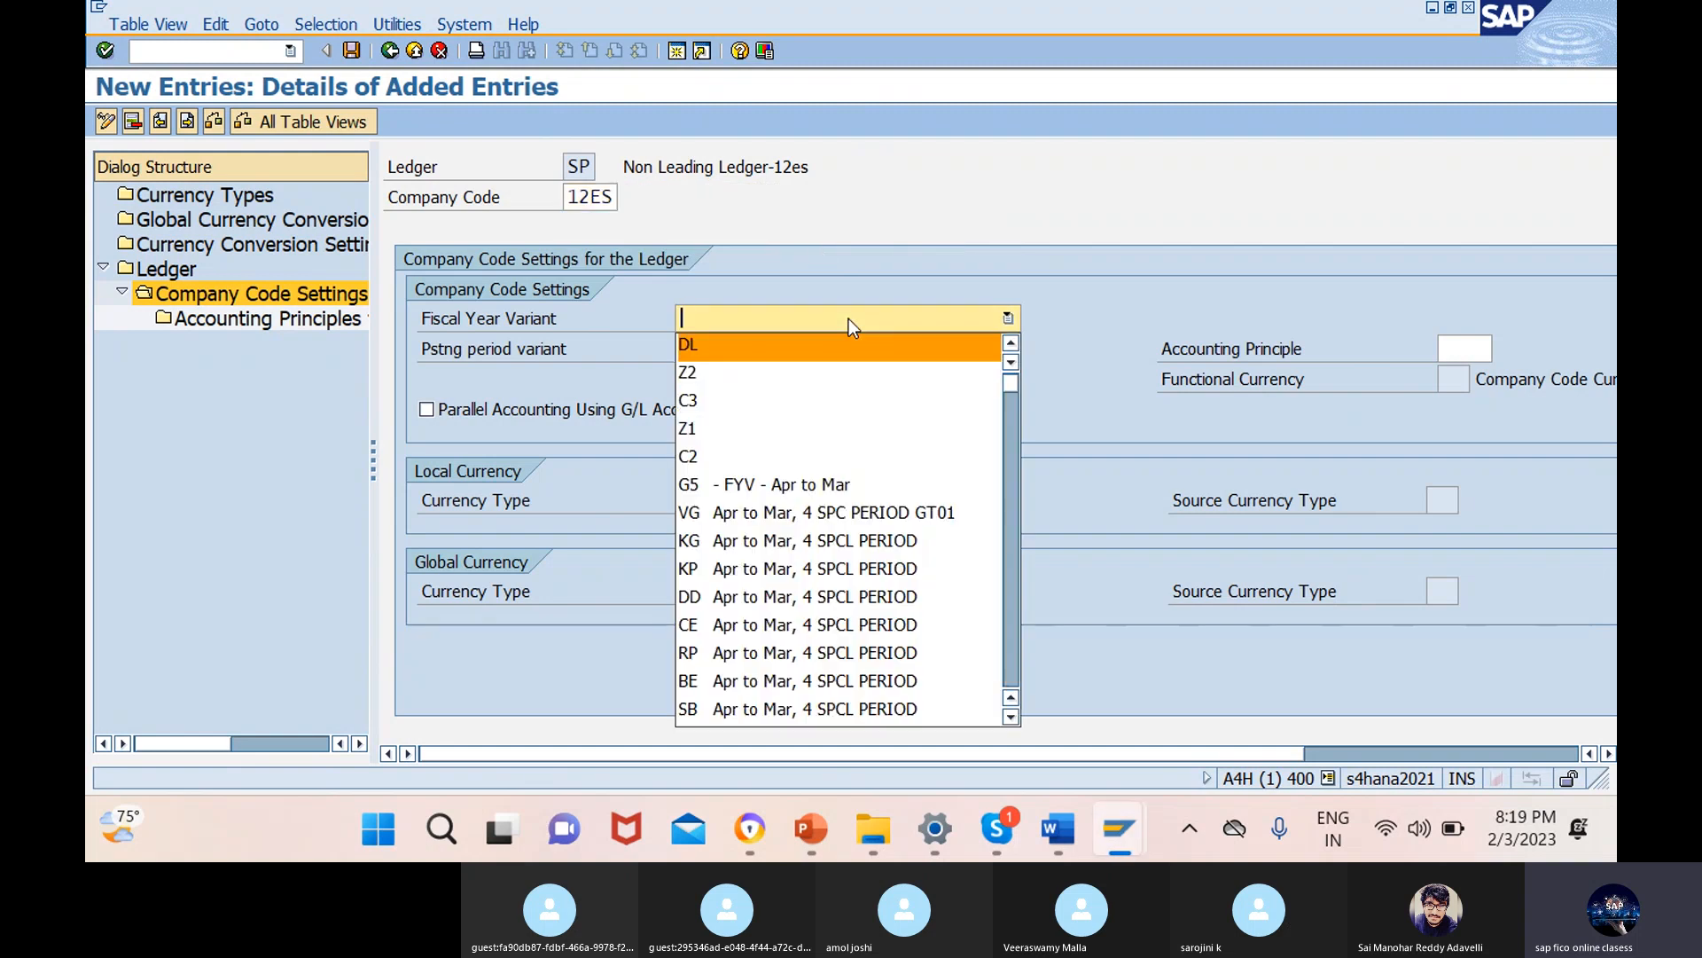
key(Down)
key(Down)
key(Down)
key(Down)
key(Down)
key(Down)
key(Down)
key(Down)
key(Down)
key(Down)
key(Down)
key(Down)
key(Down)
key(Down)
key(Down)
key(Down)
key(Down)
key(Down)
key(Down)
key(Down)
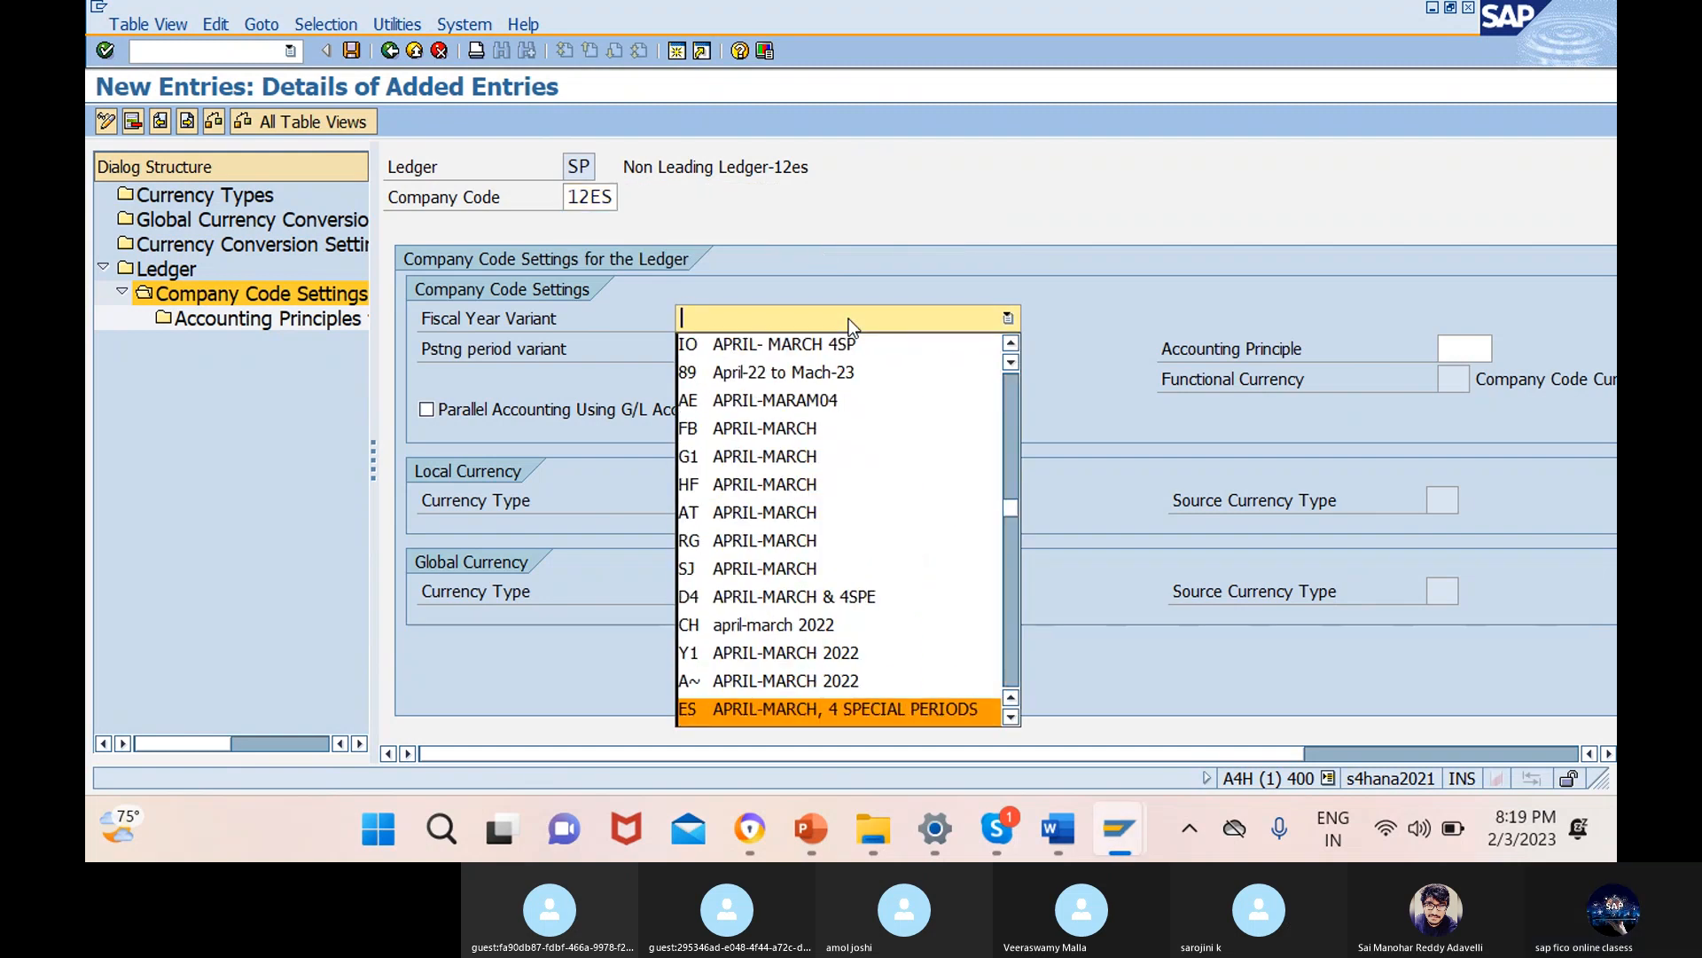
click(850, 716)
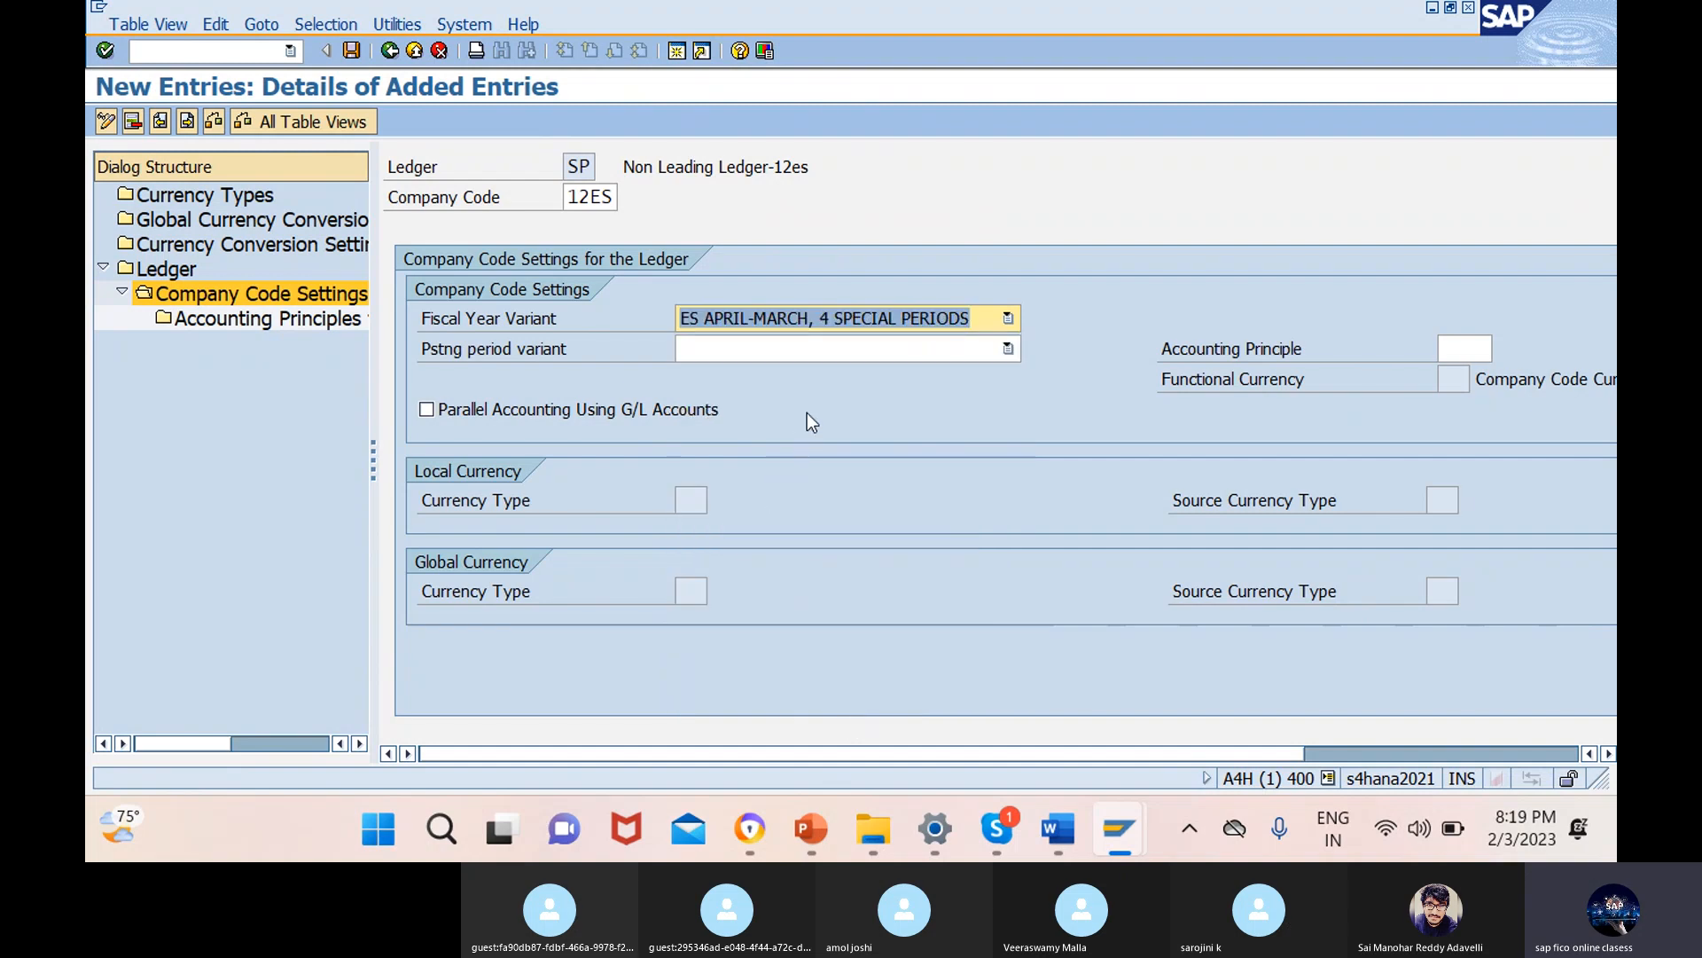
- Set the posting period variant to 12ES esupport-ppv for company code 12ES in ledger SP
click(848, 348)
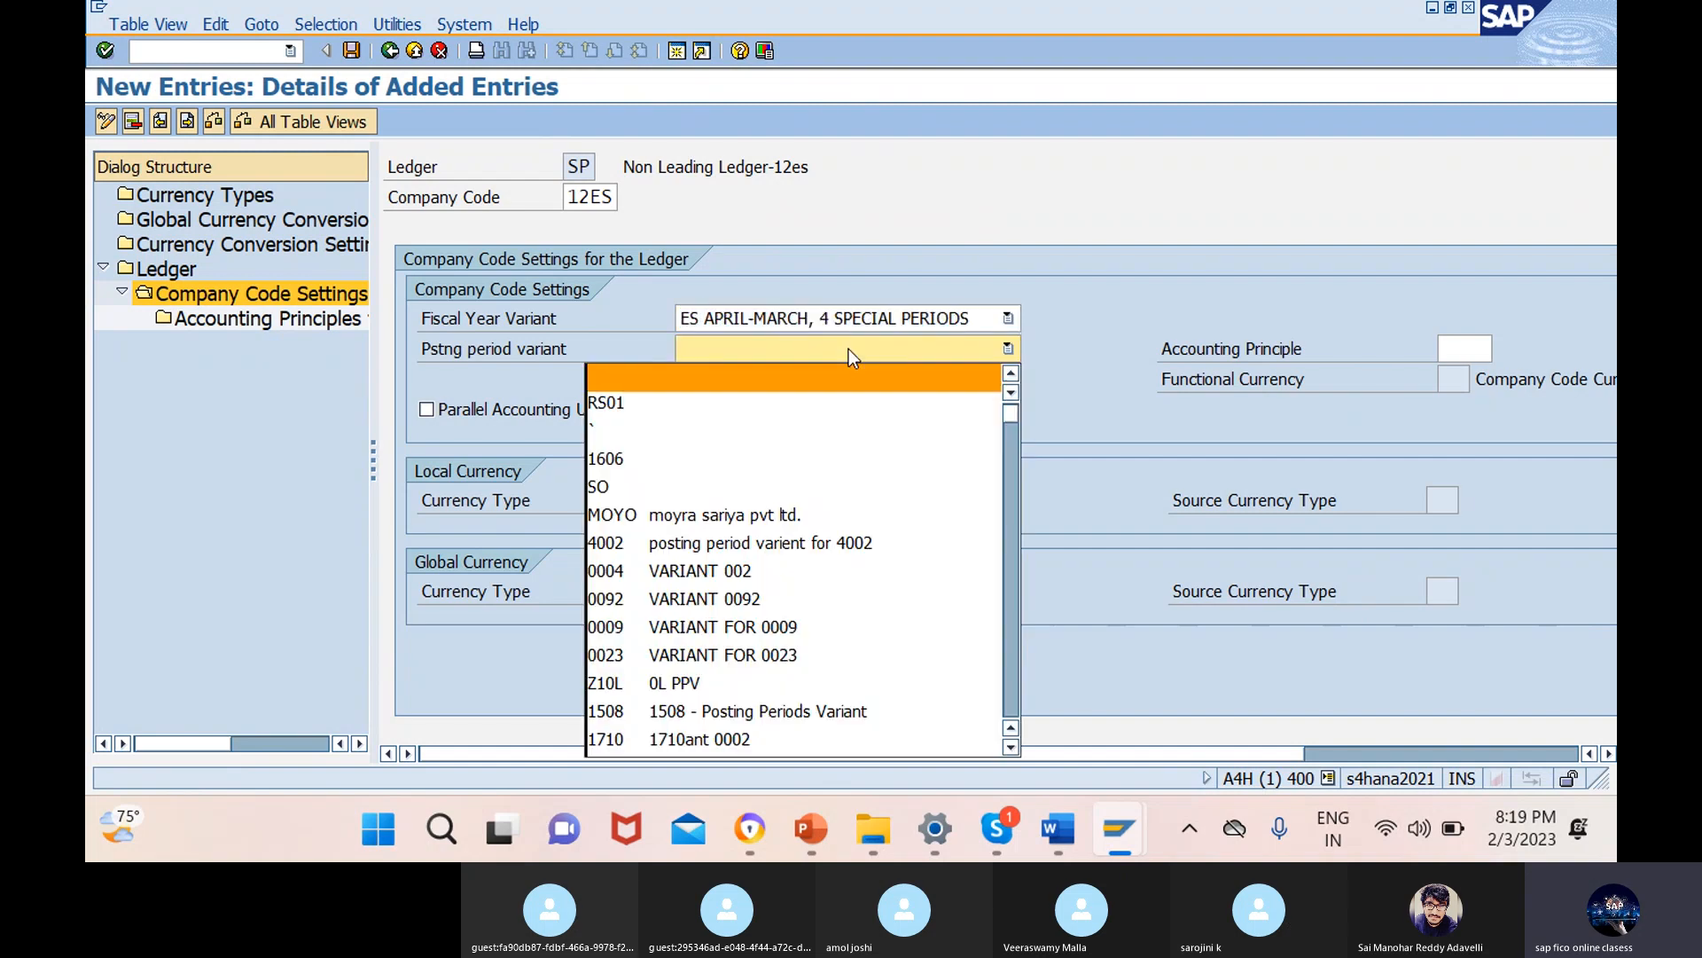
key(Down)
key(Down)
key(Down)
key(Down)
key(Down)
key(Down)
key(Down)
key(Down)
key(Down)
key(Down)
key(Down)
key(Down)
key(Down)
key(Down)
key(Down)
key(Down)
key(Down)
key(Down)
key(Down)
key(Down)
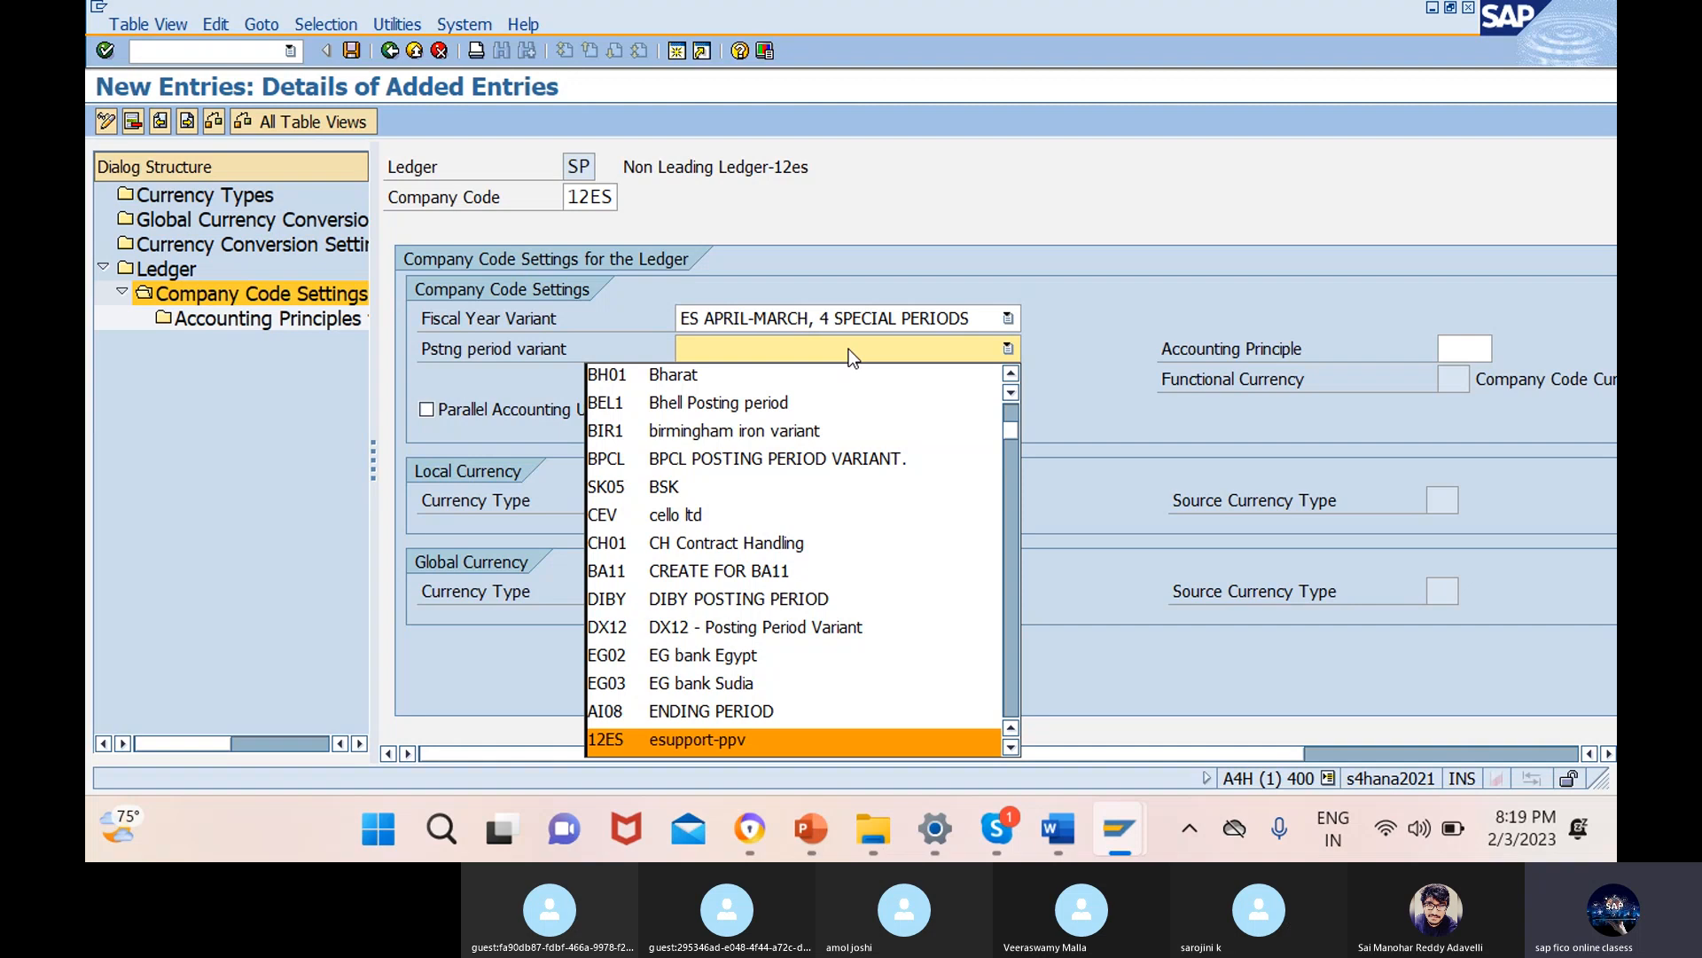
click(737, 737)
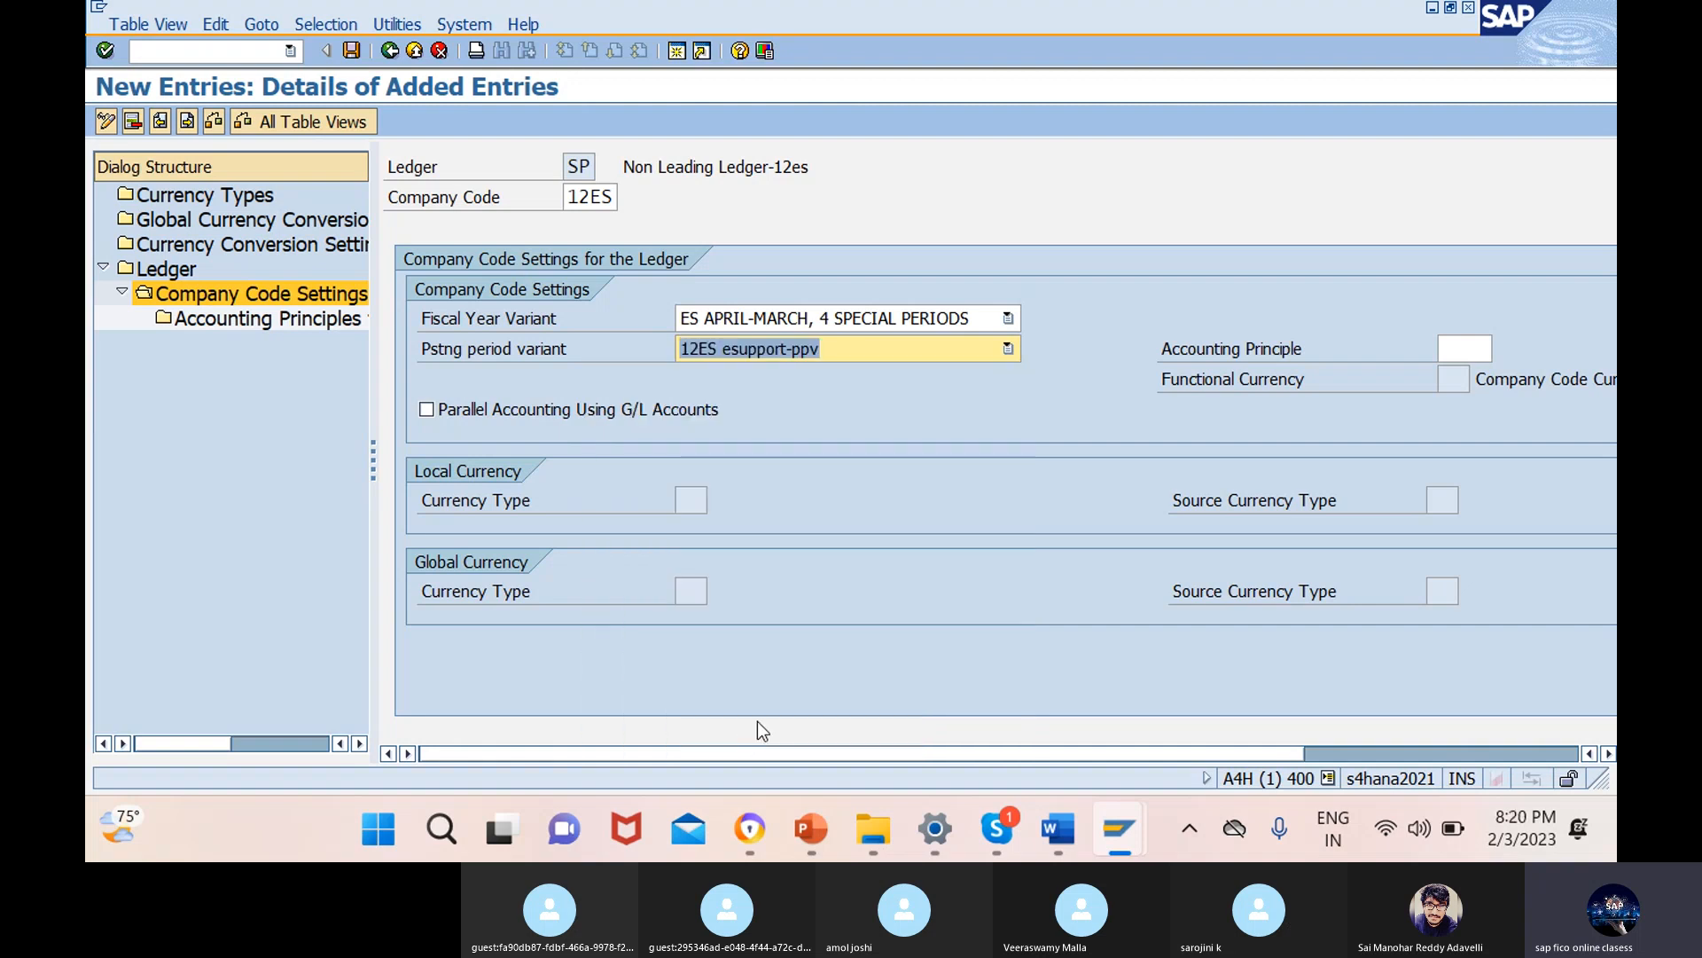
- Pick accounting principle AS from the value list for company code 12ES and confirm the entry's settings
click(1471, 352)
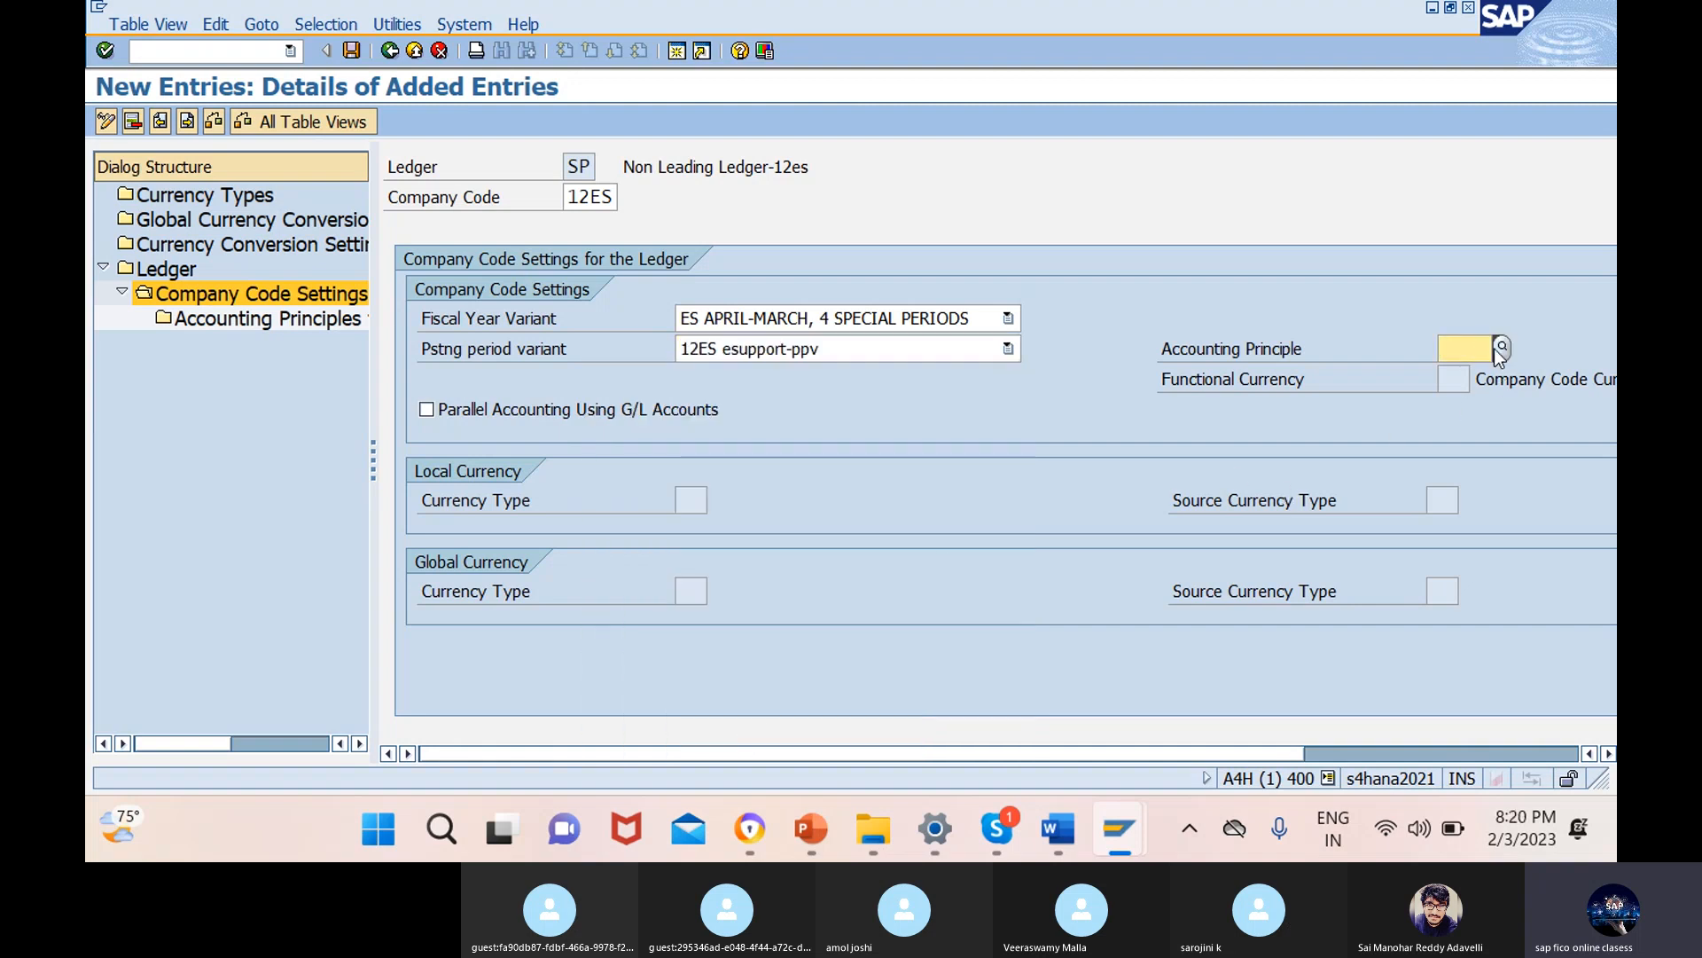
click(1503, 347)
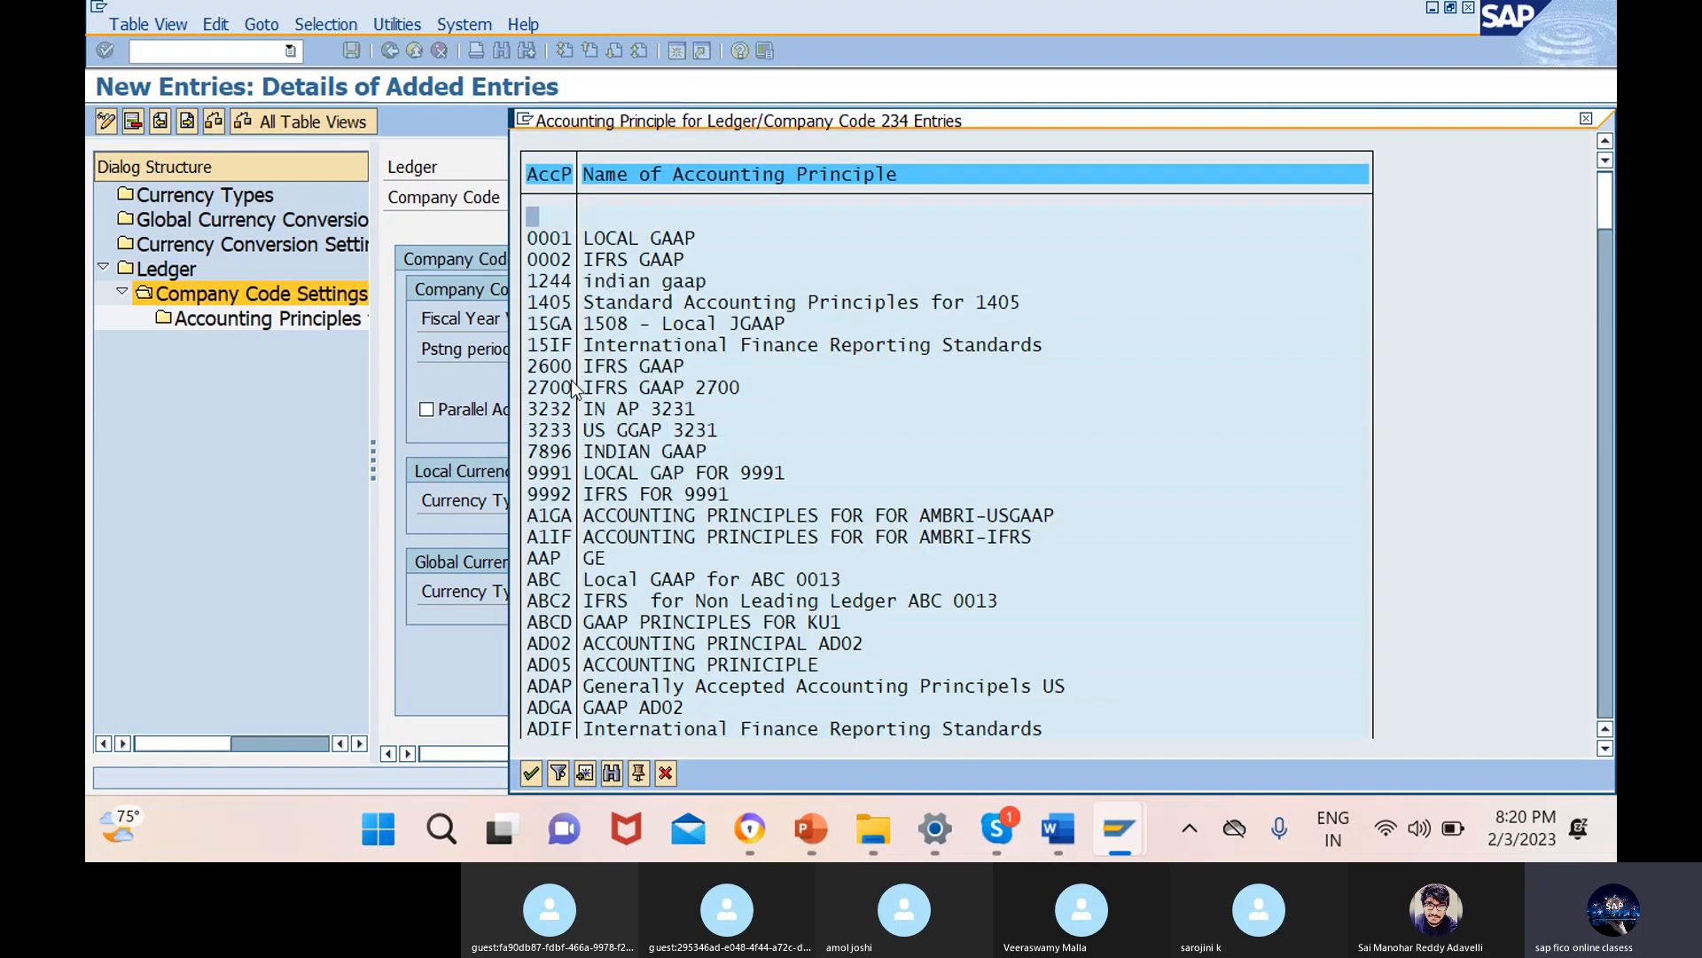
click(566, 260)
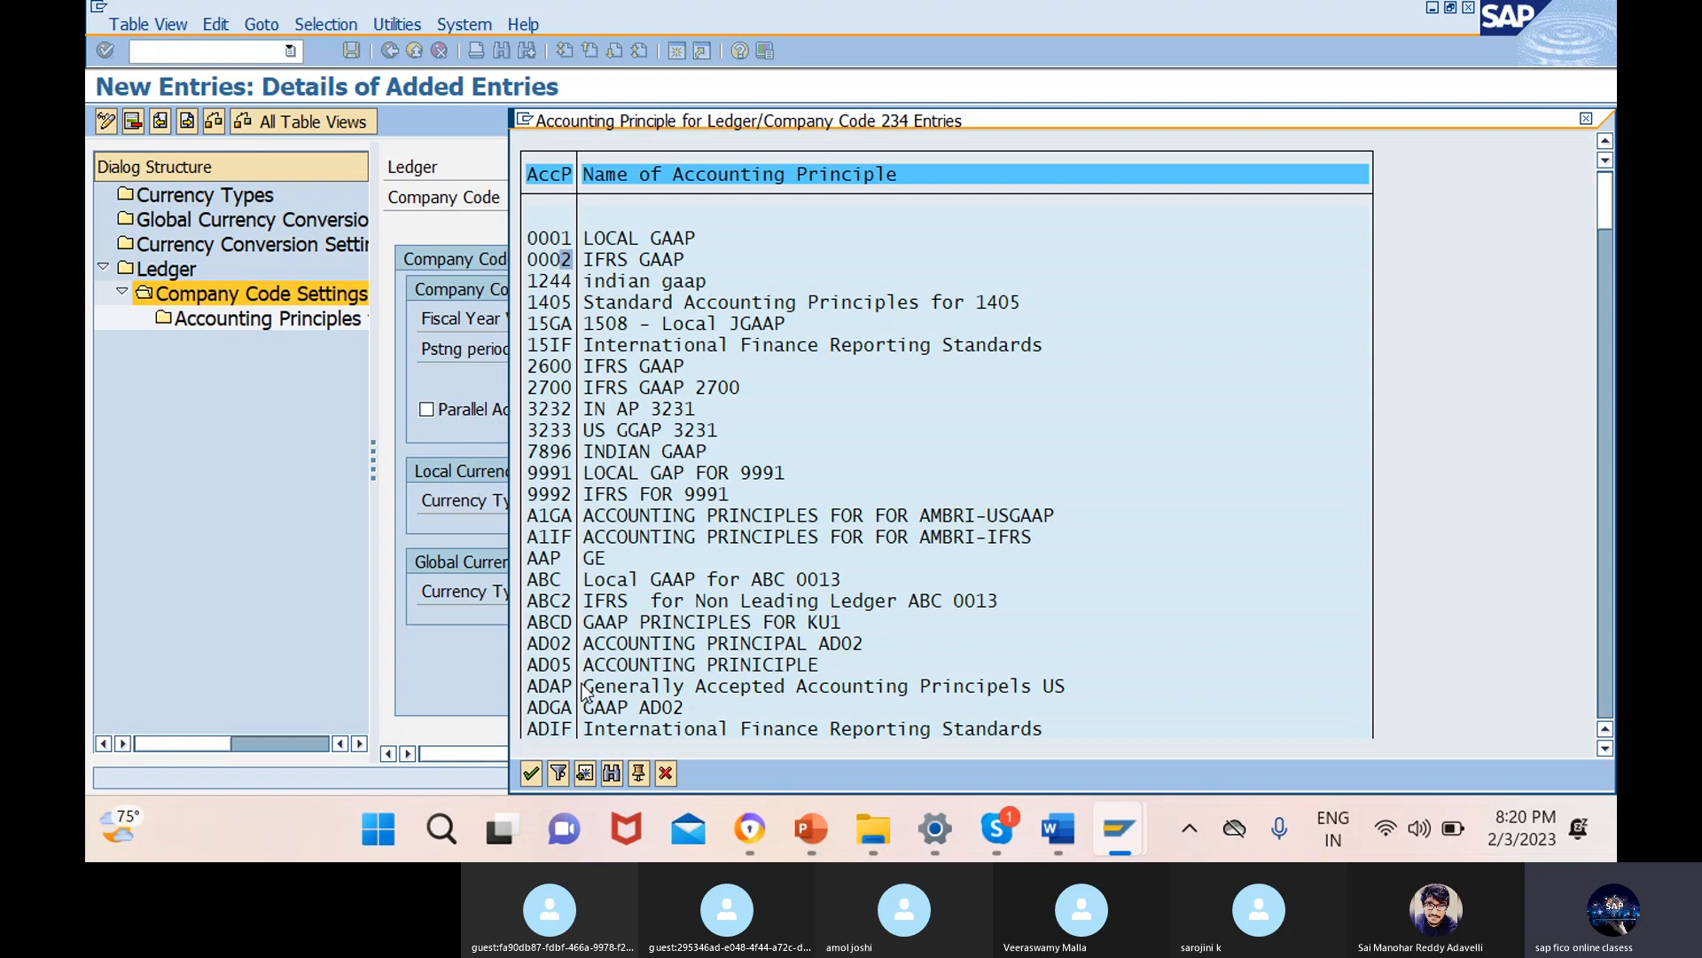
scroll(555, 226, down, 3)
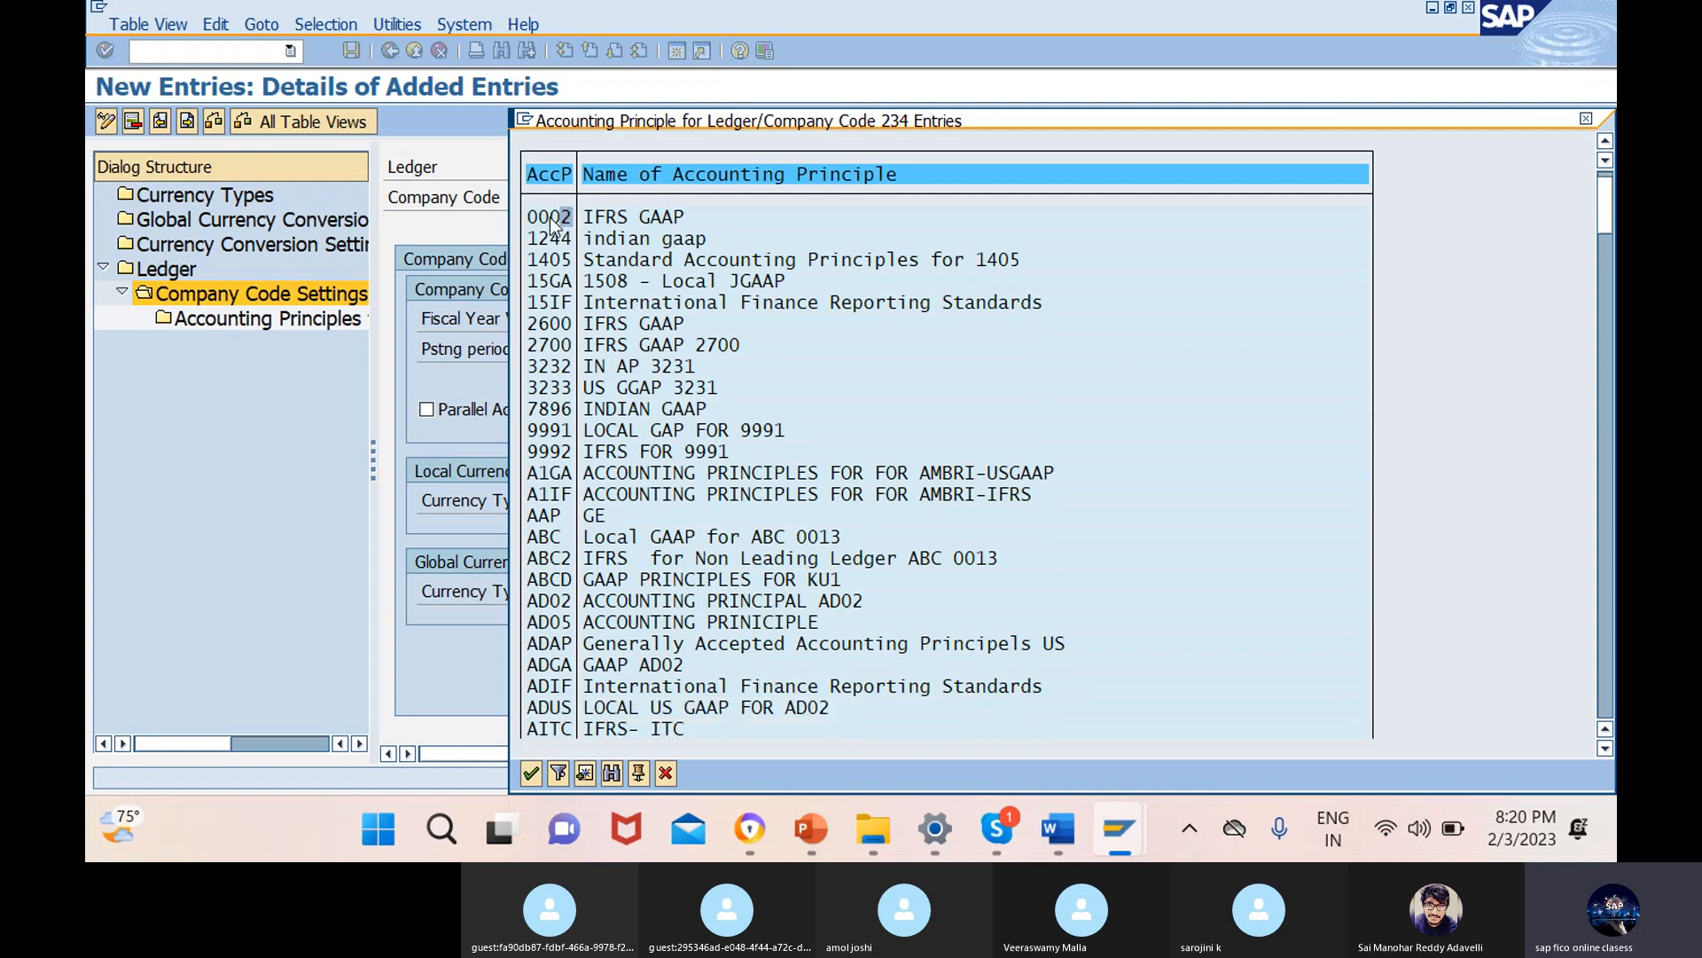
scroll(554, 226, down, 6)
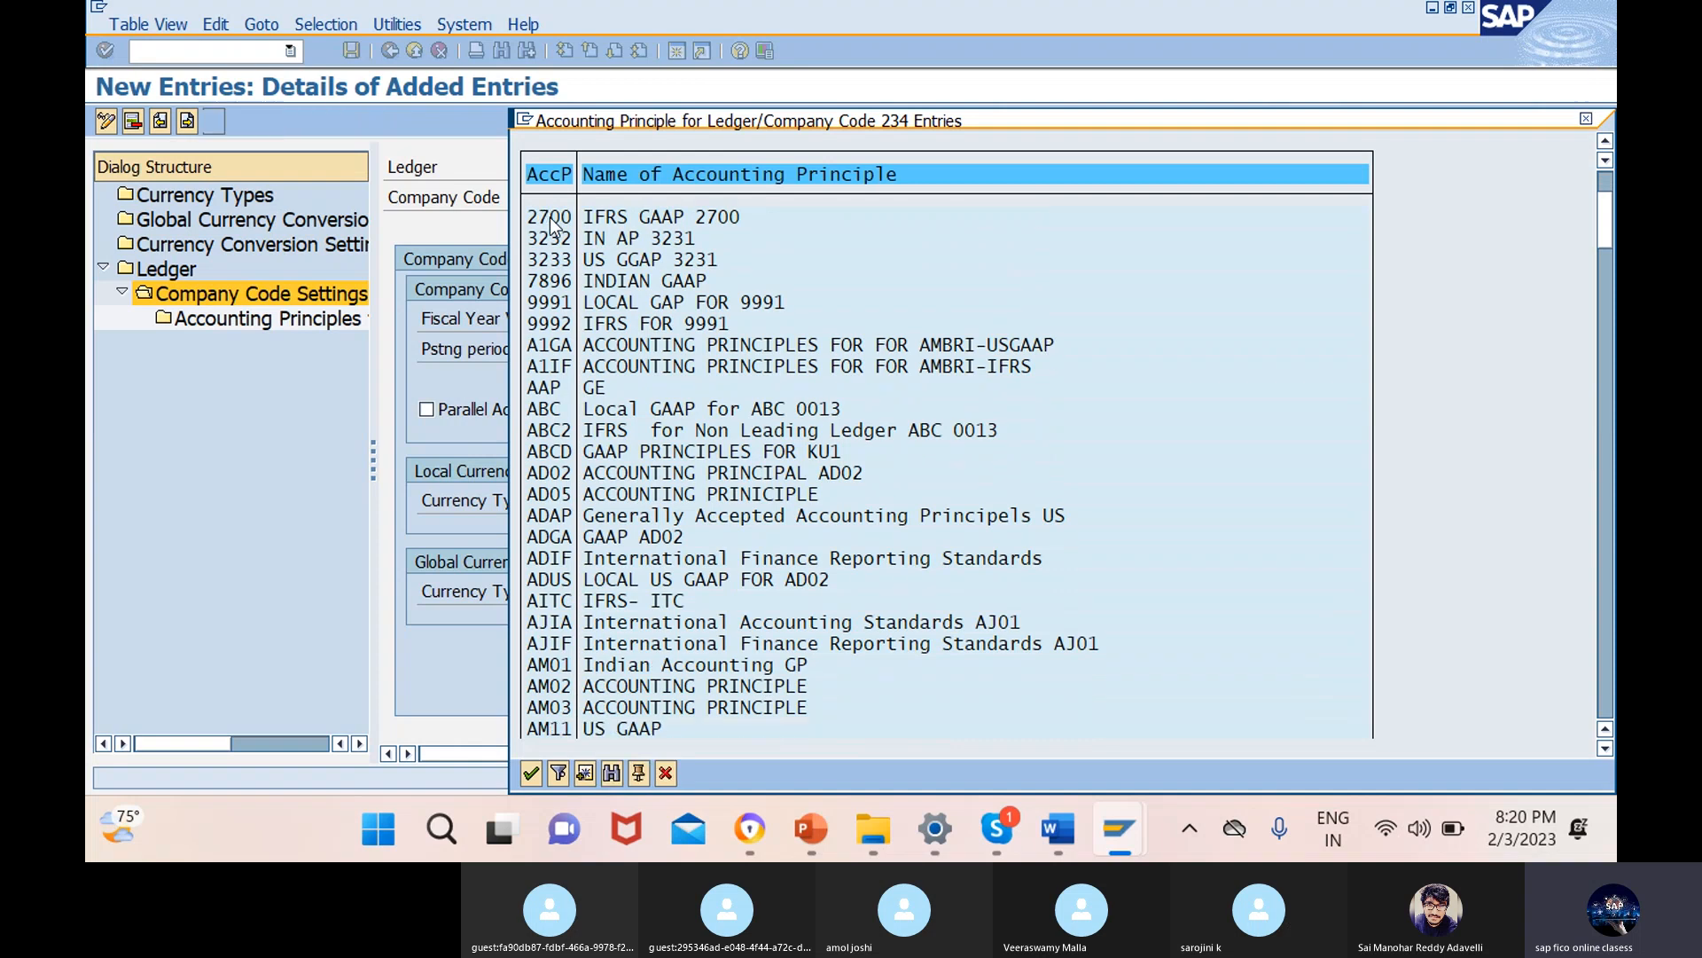
scroll(551, 226, down, 2)
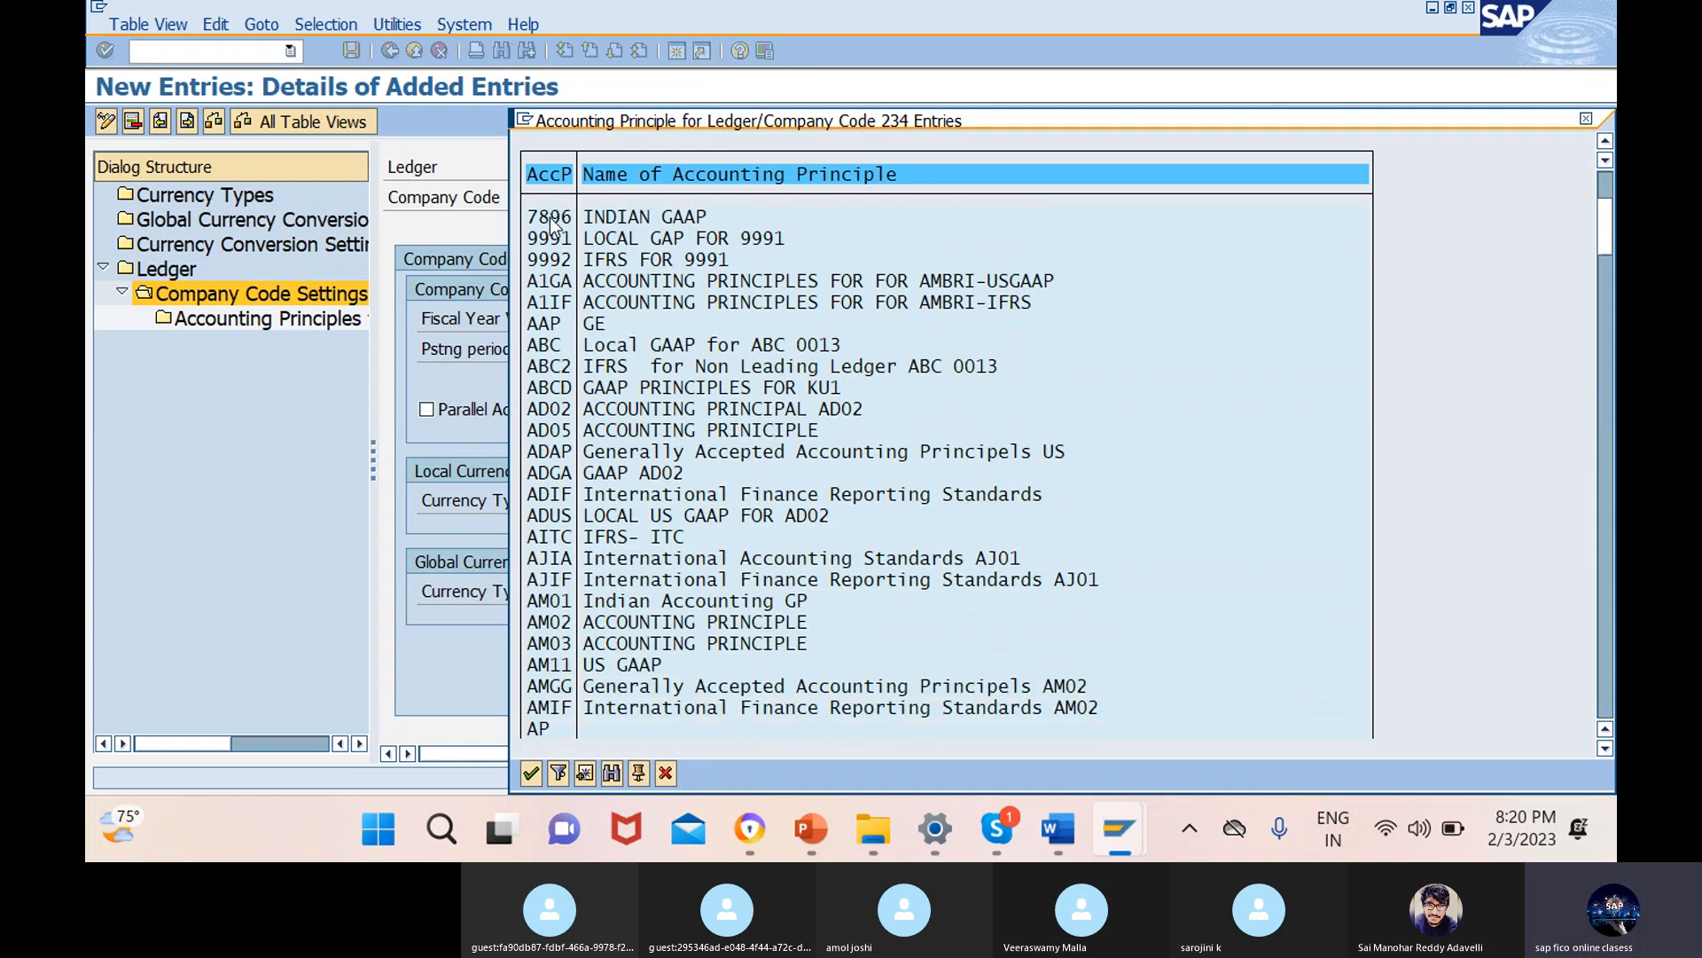
scroll(552, 226, down, 5)
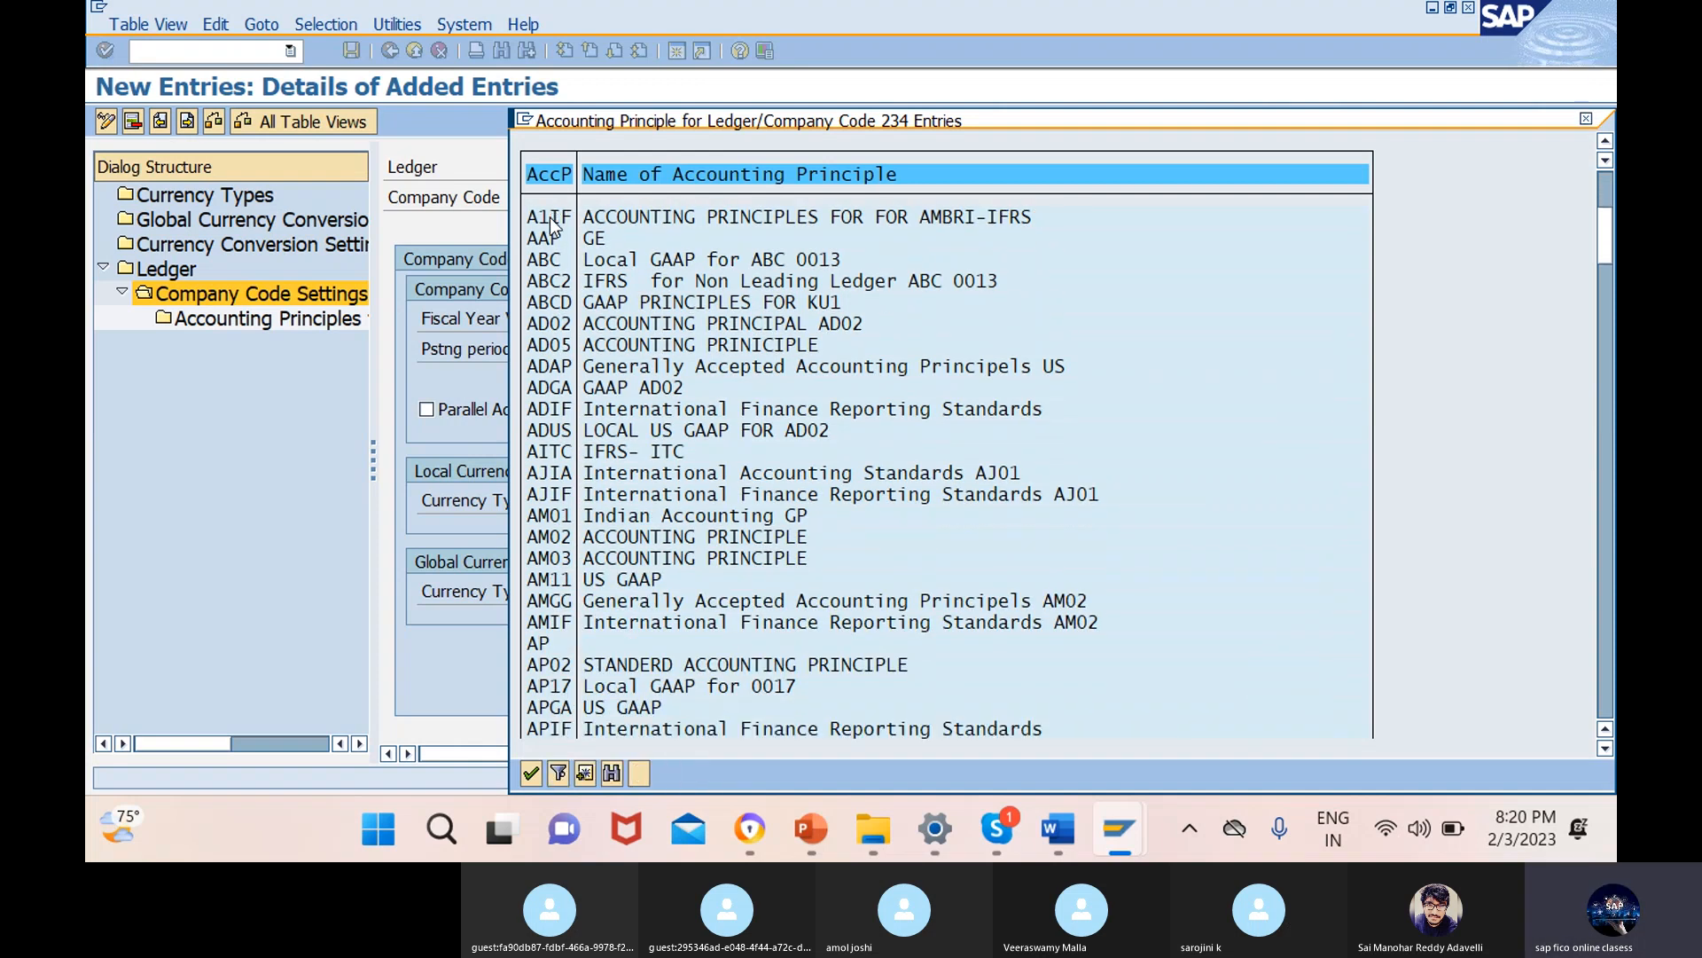
scroll(551, 226, down, 4)
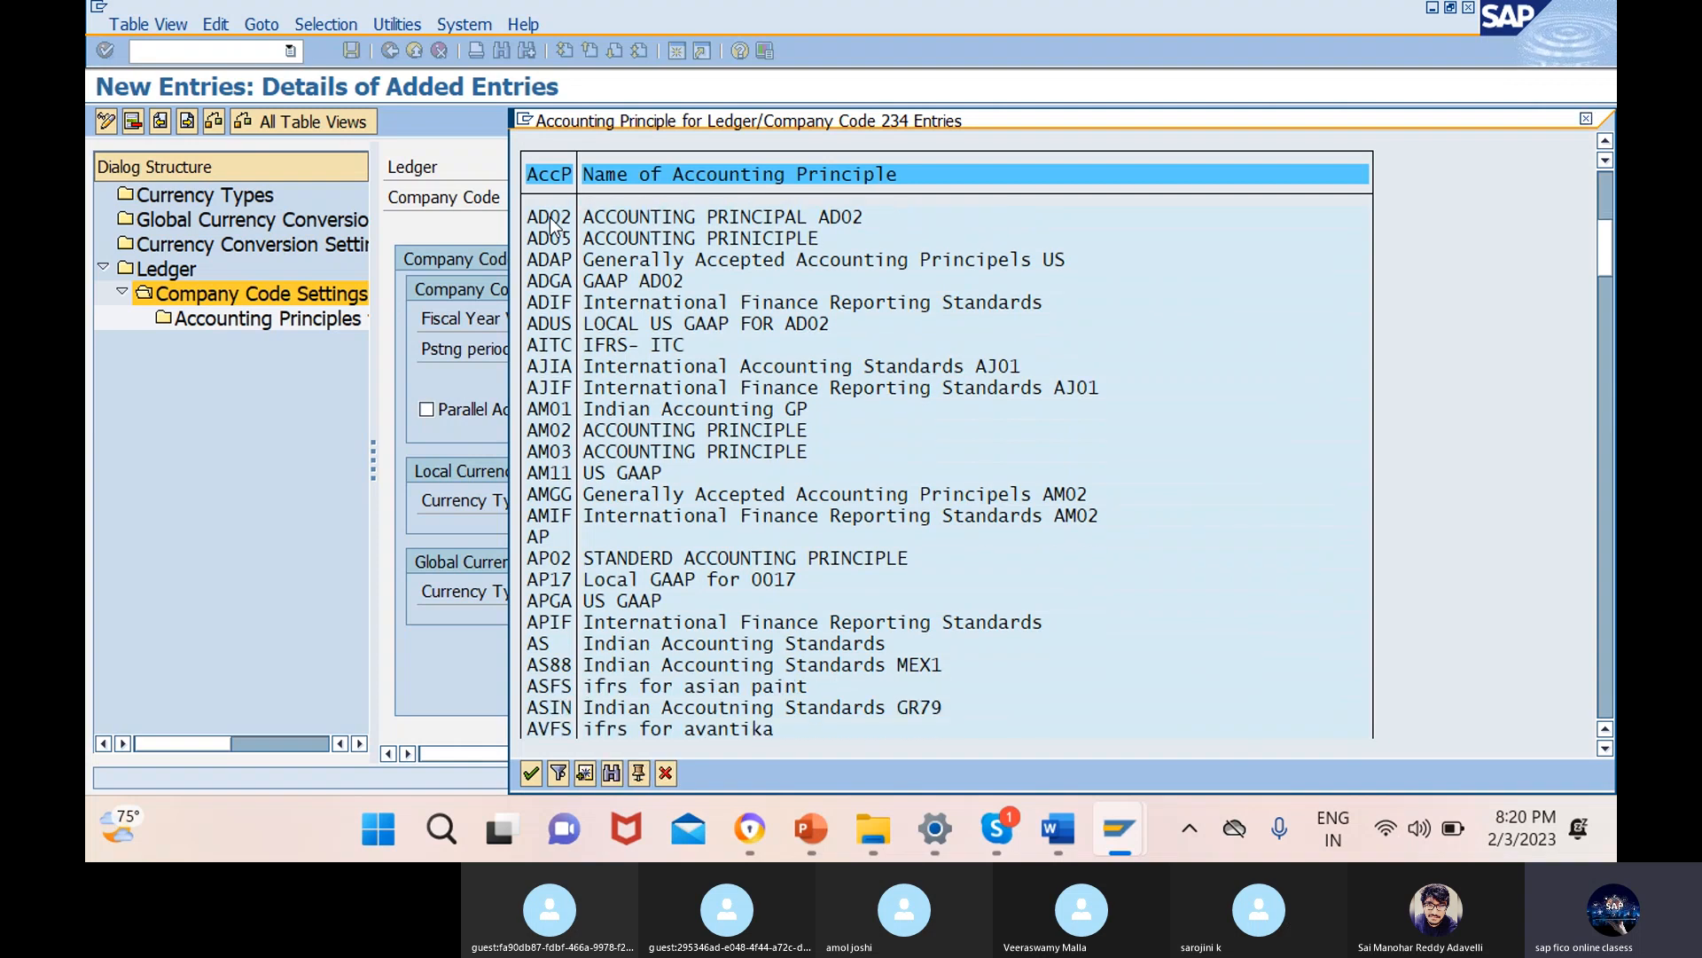
scroll(552, 226, down, 2)
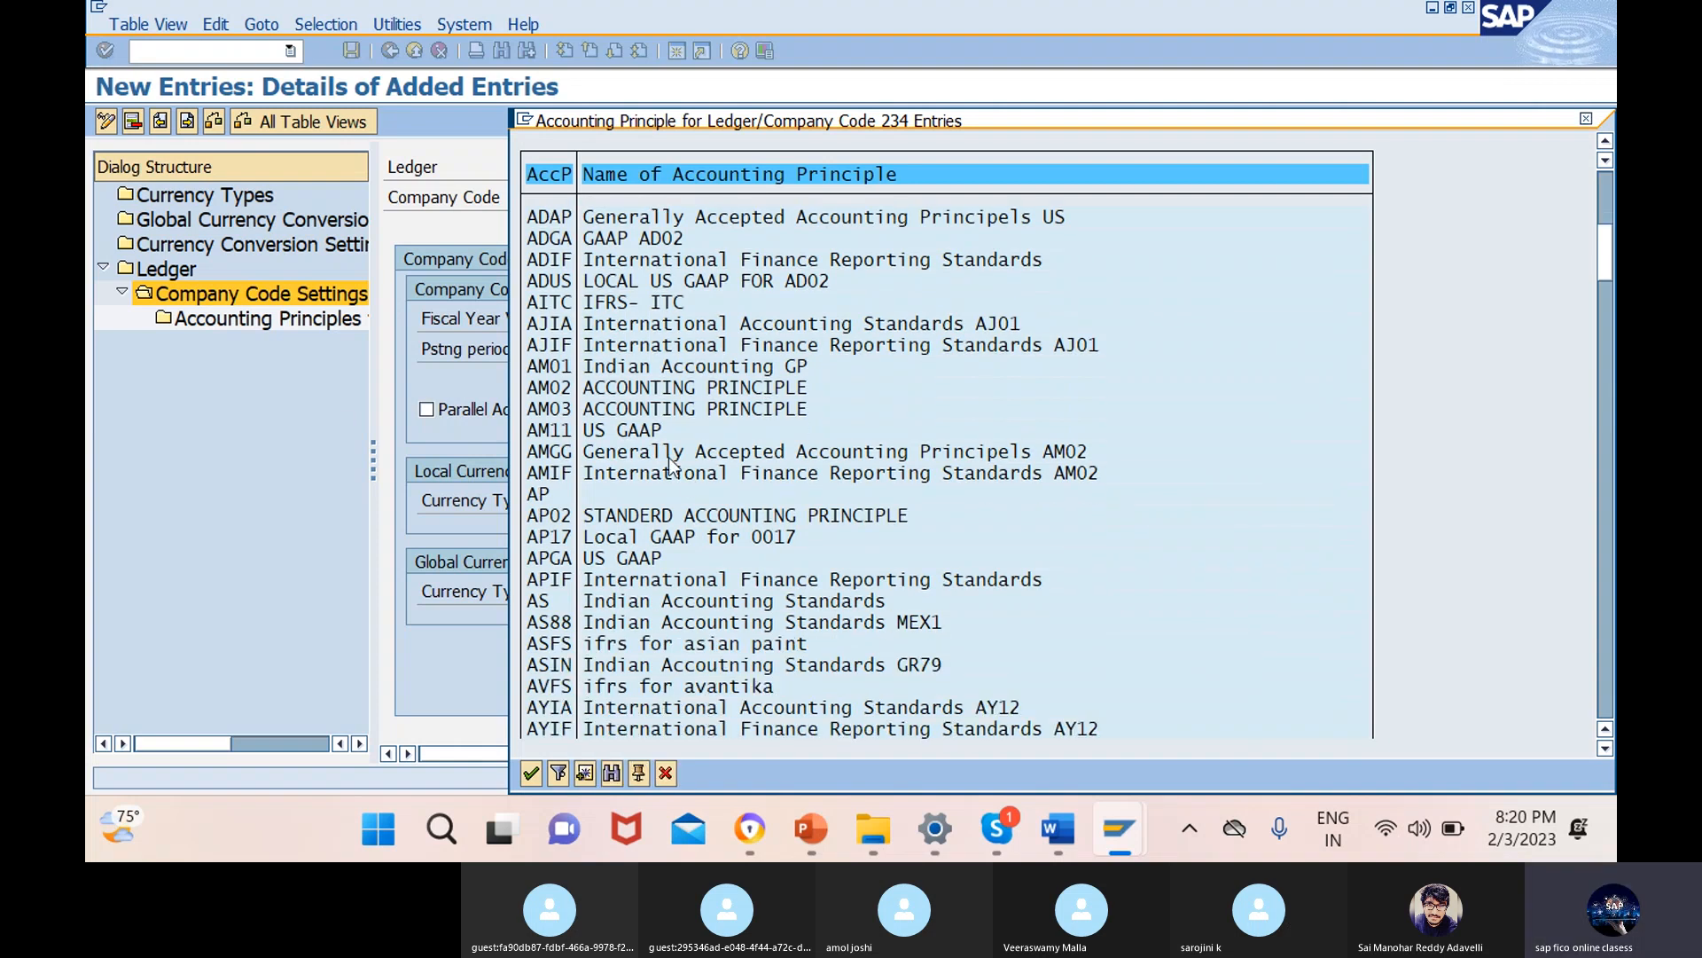
click(567, 603)
click(525, 773)
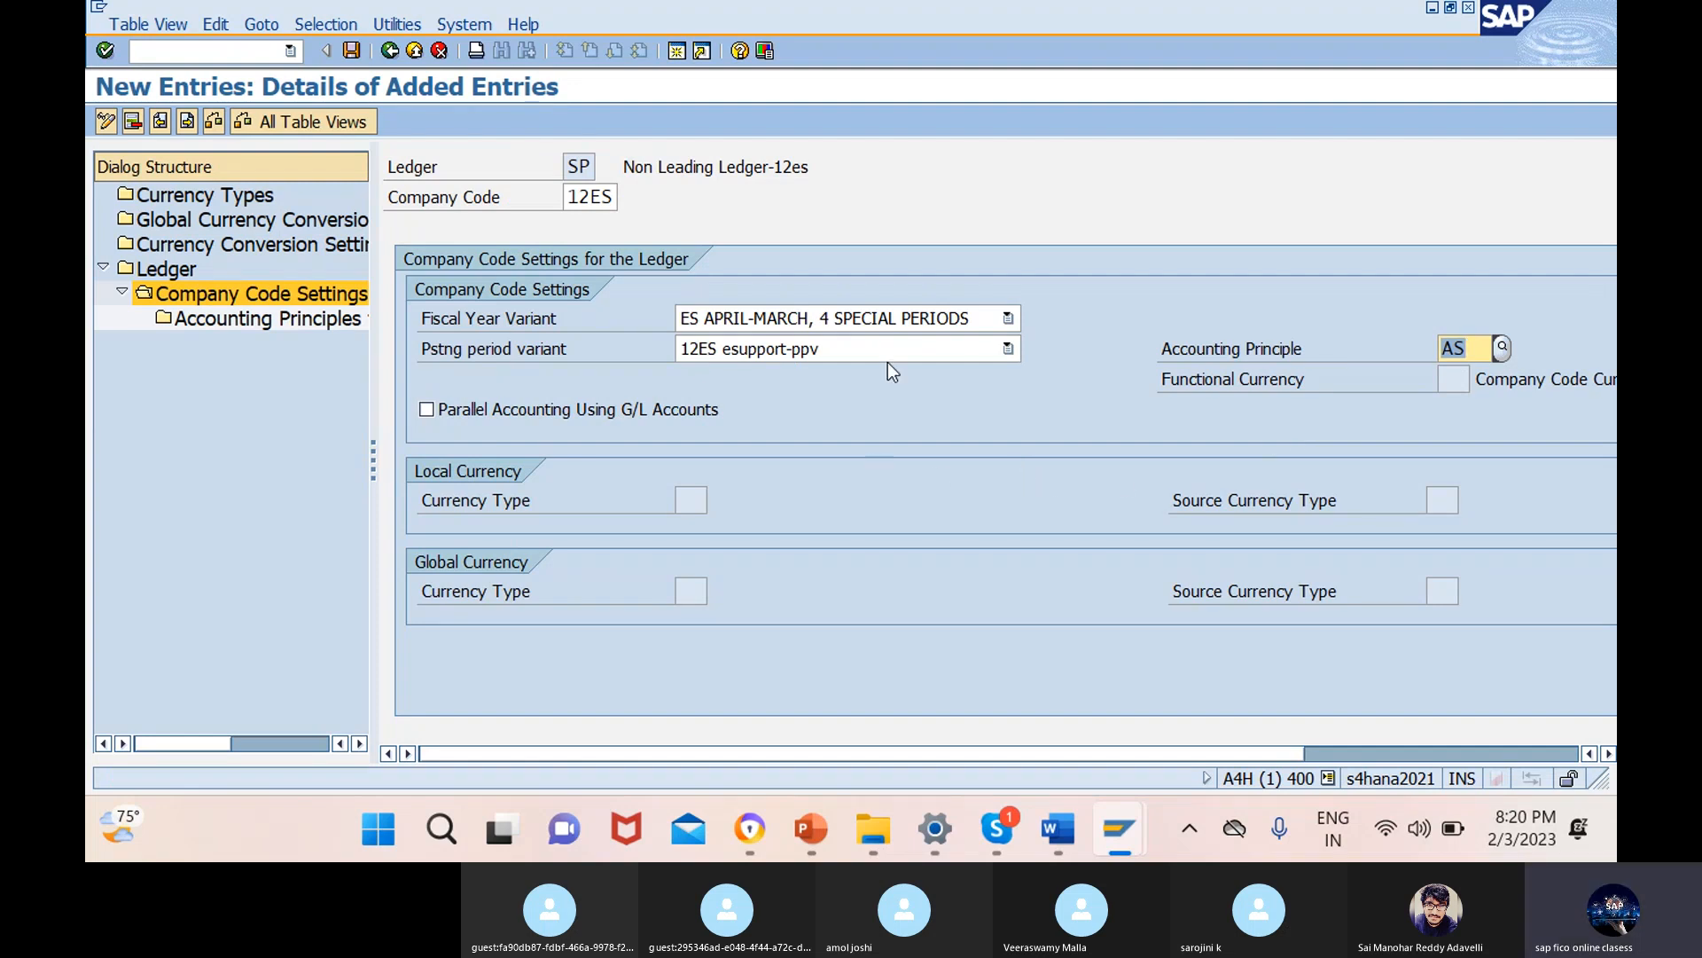
key(Return)
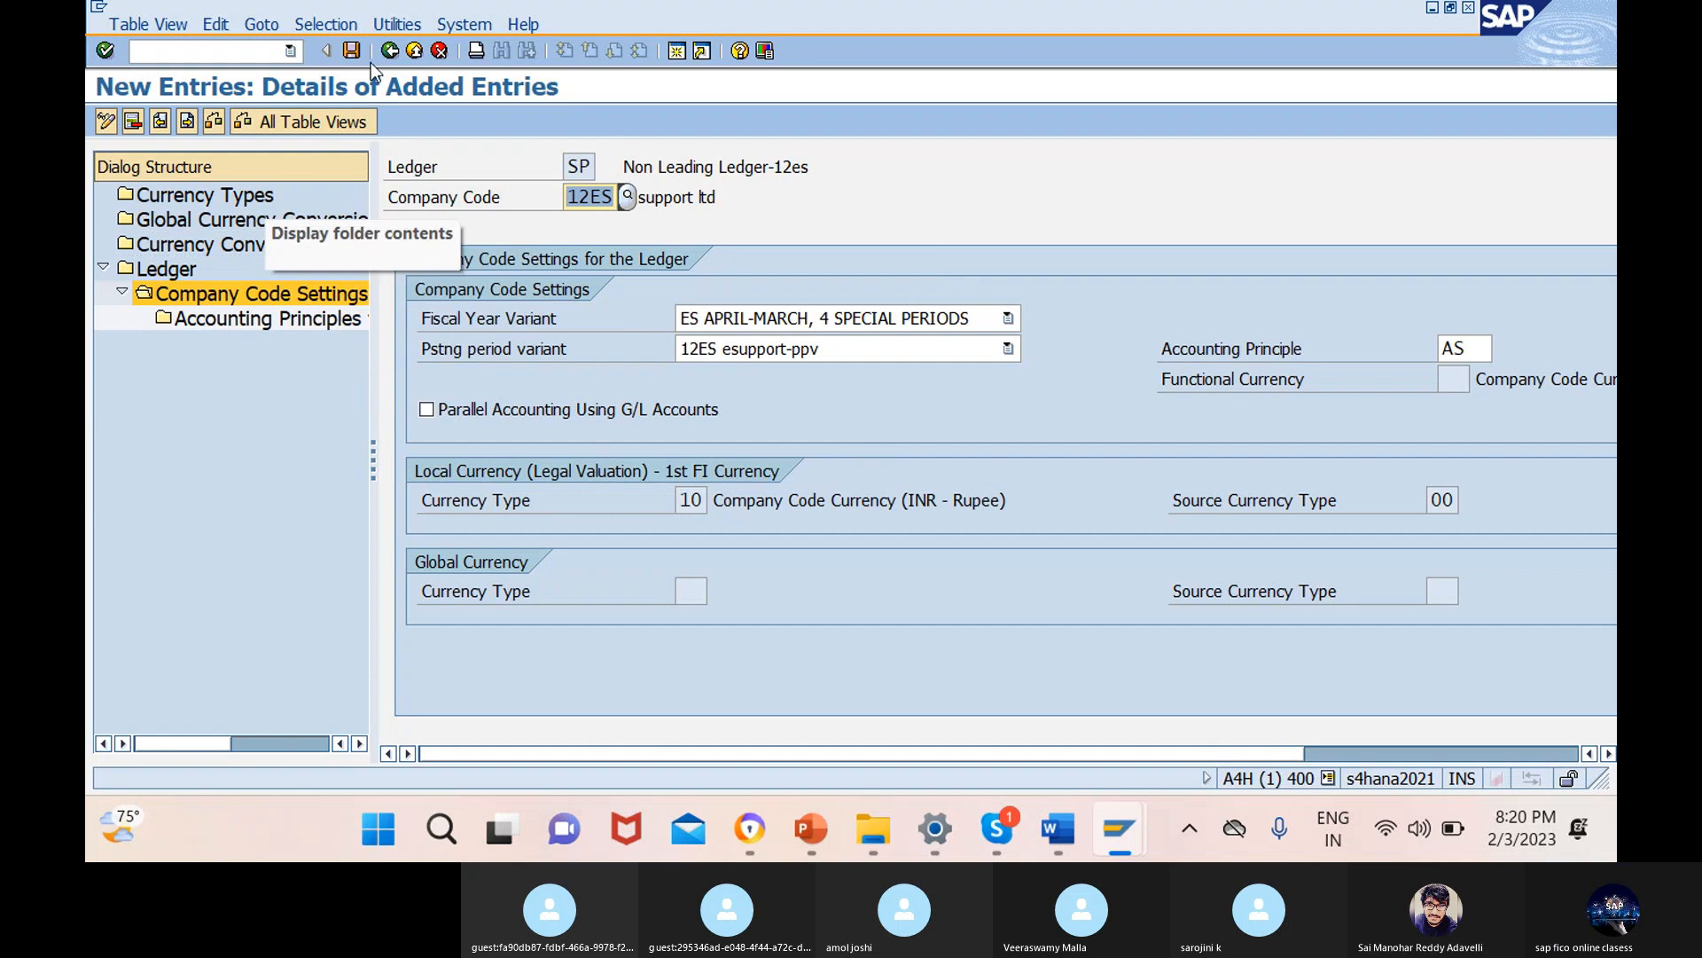
- Assign accounting principle AS (Indian Accounting Standards) to ledger SP and company code 12ES, then save and acknowledge the consistency check messages
double_click(279, 325)
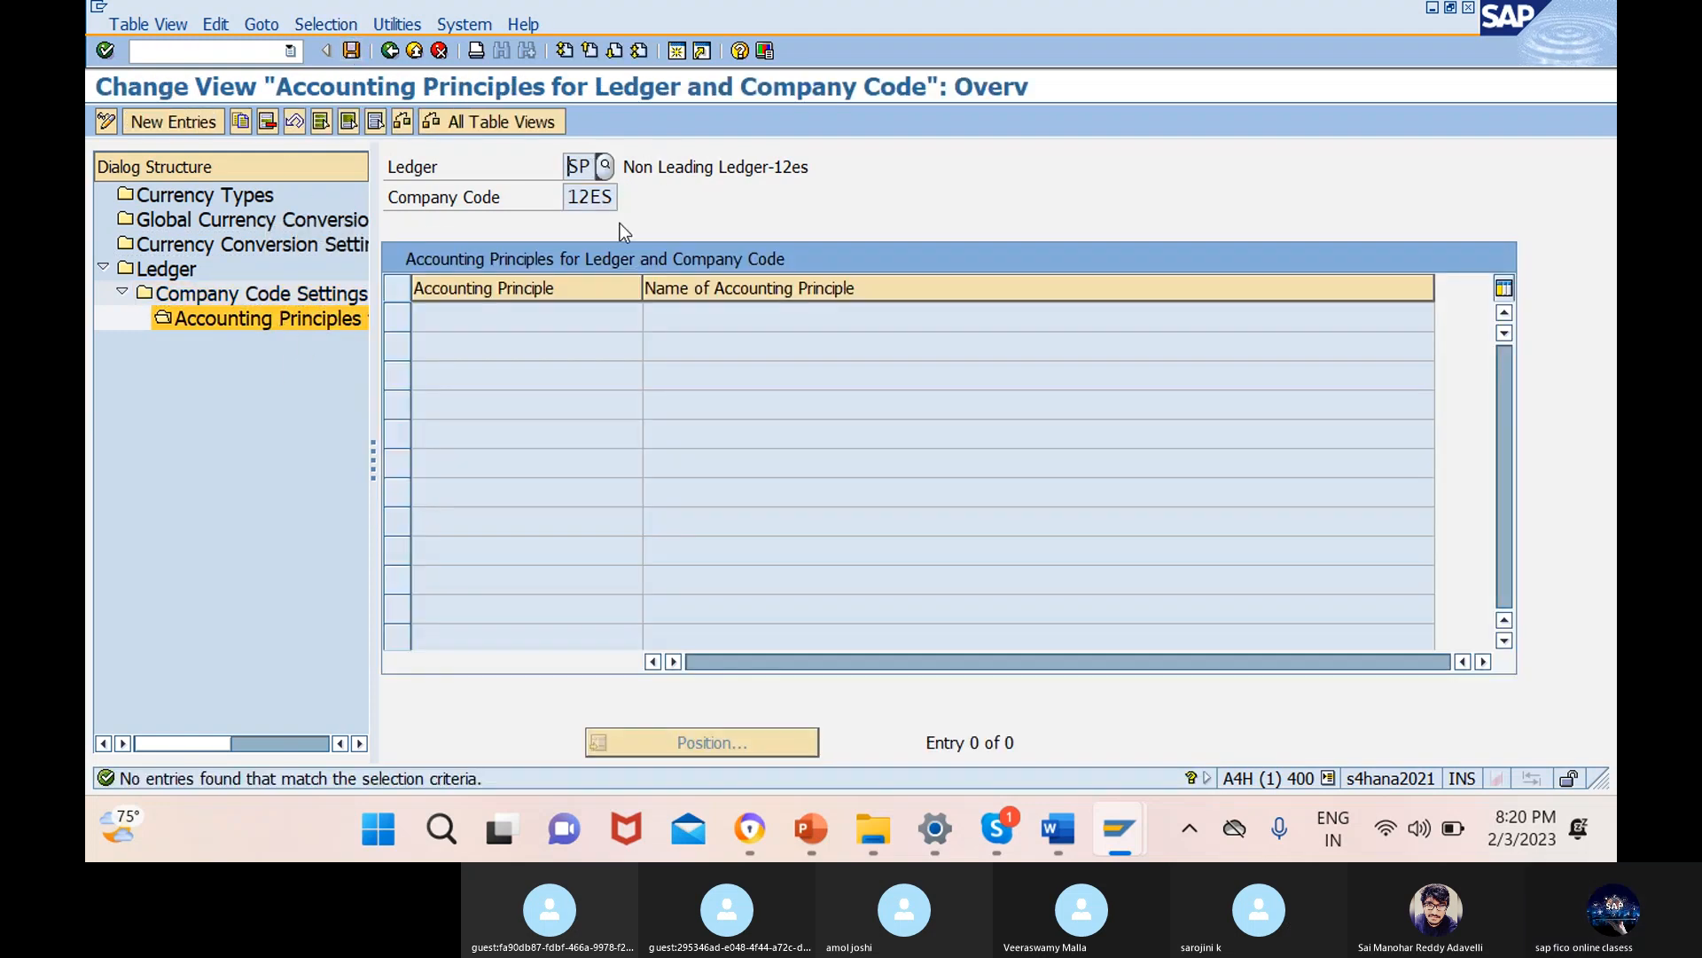
click(183, 119)
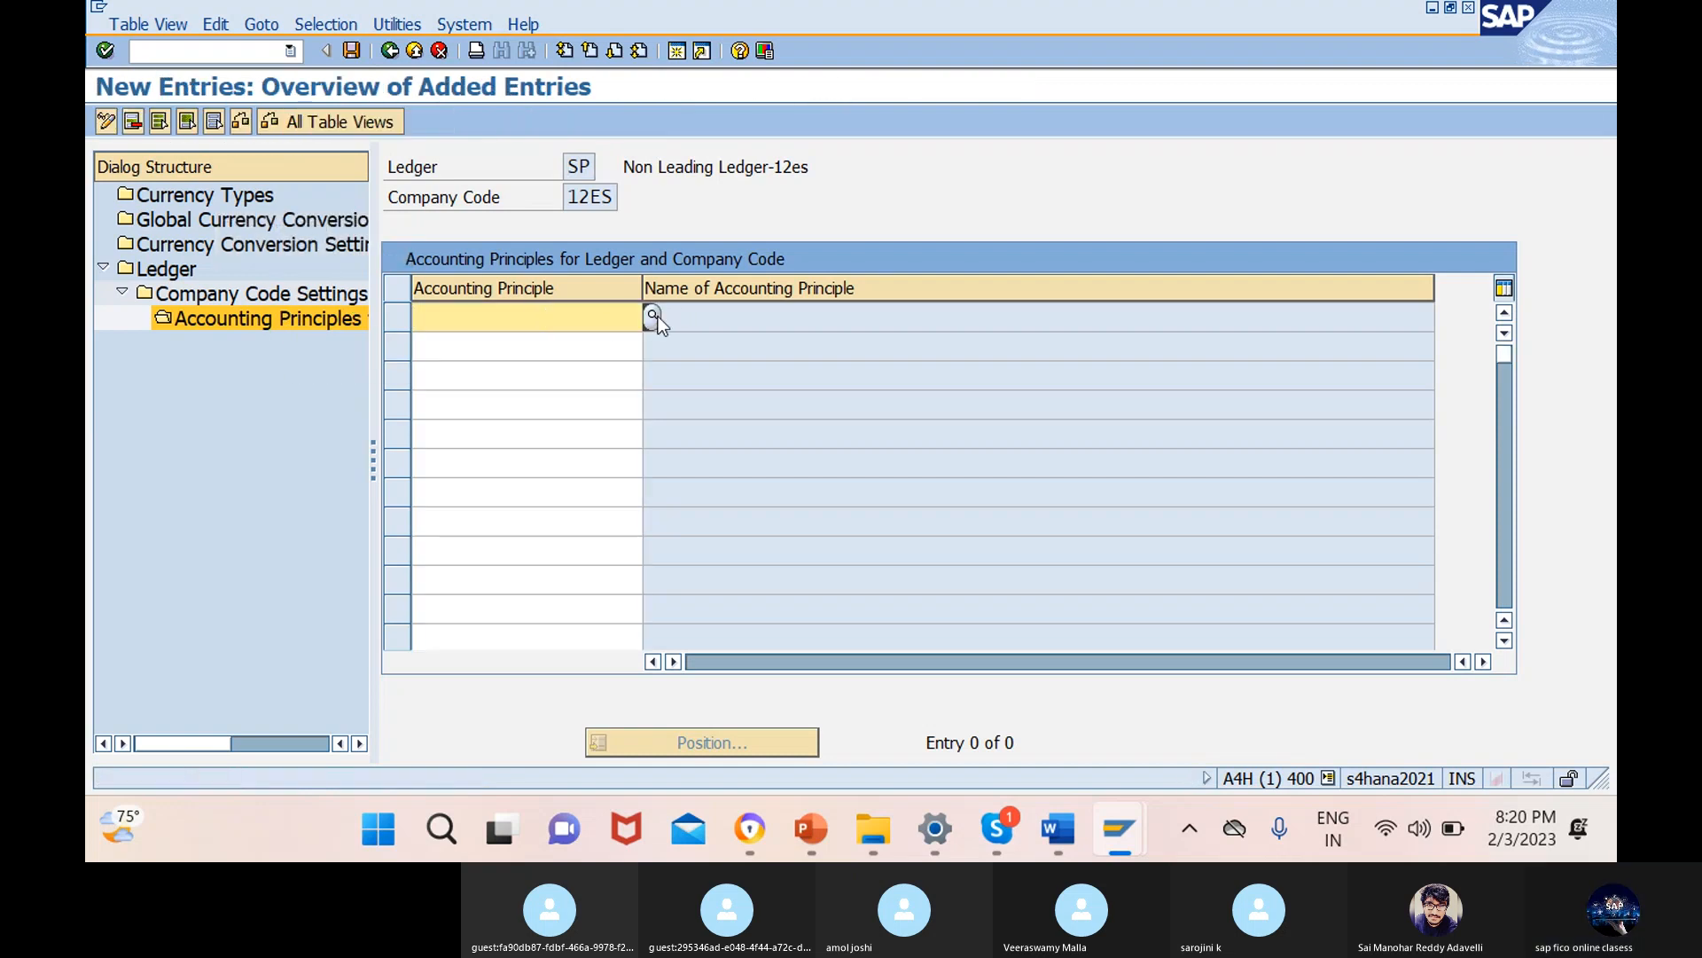
click(653, 315)
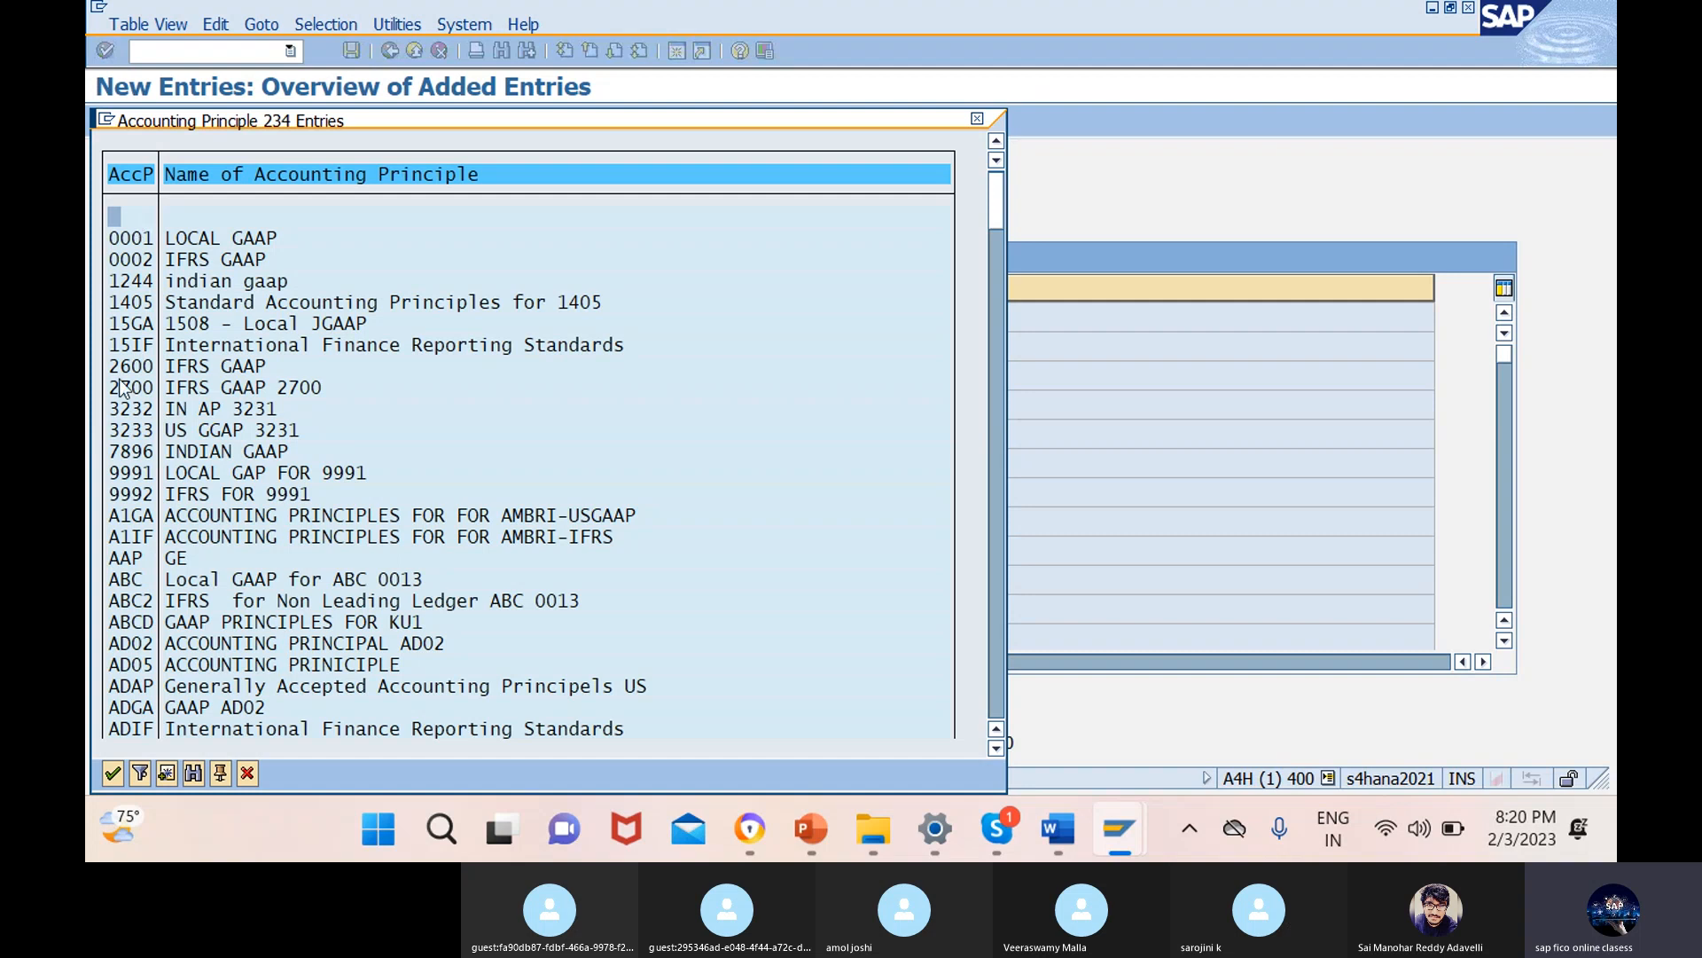
scroll(211, 578, down, 1)
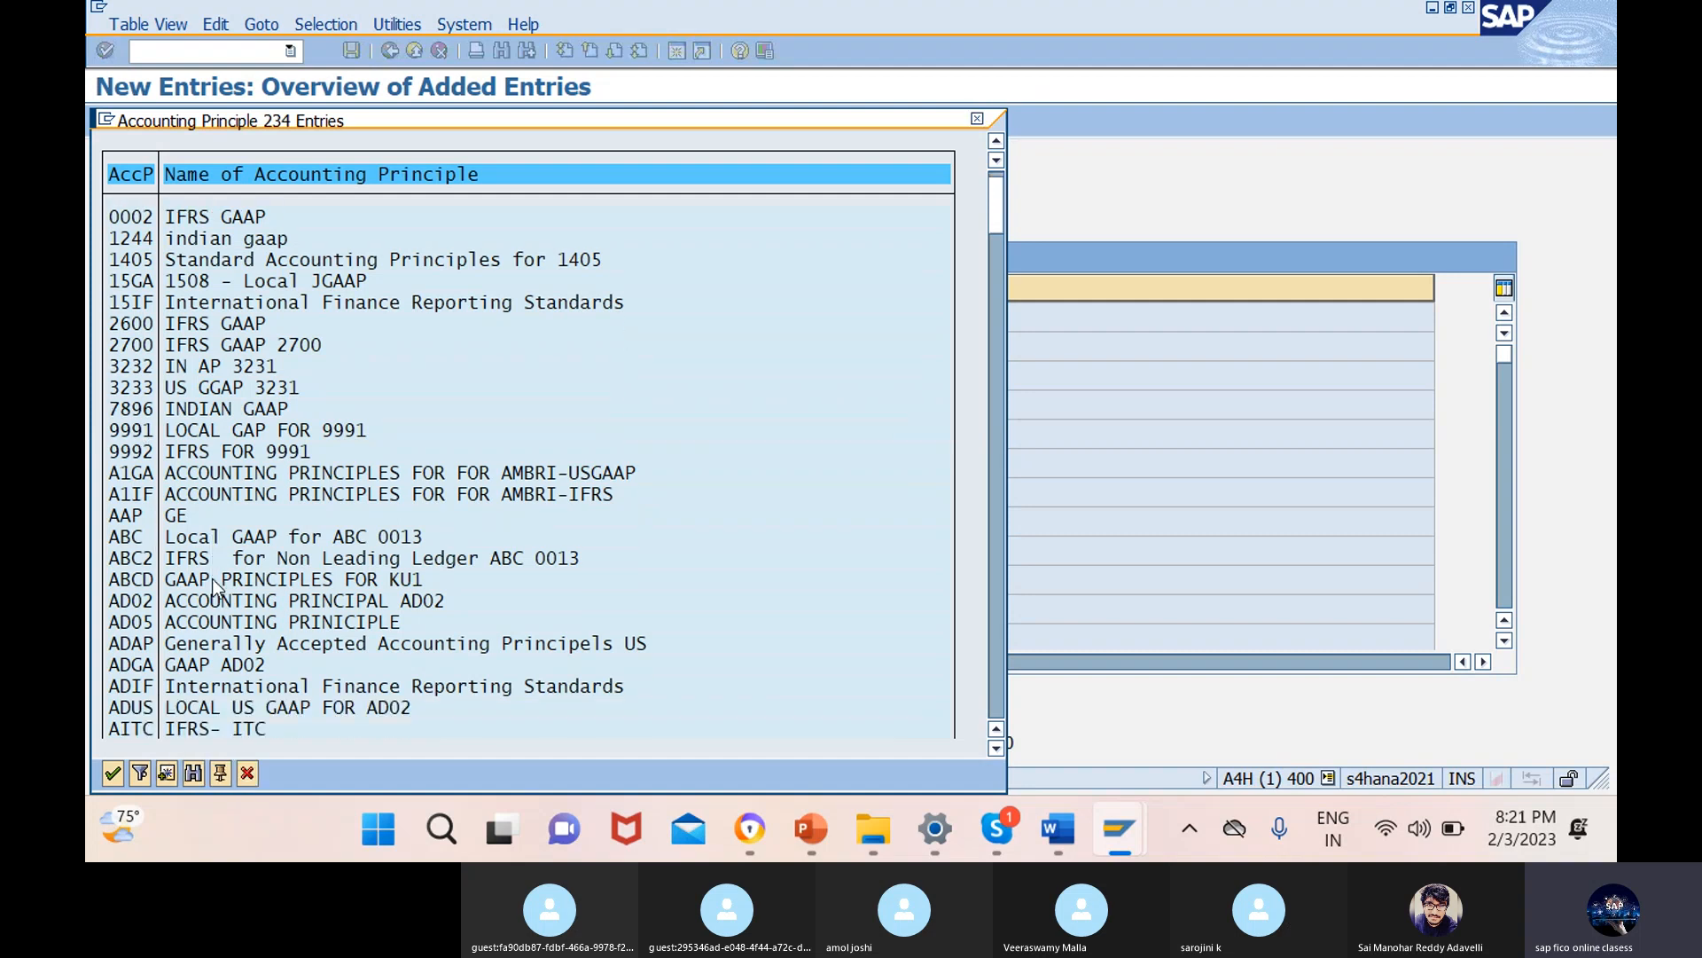
scroll(211, 578, down, 5)
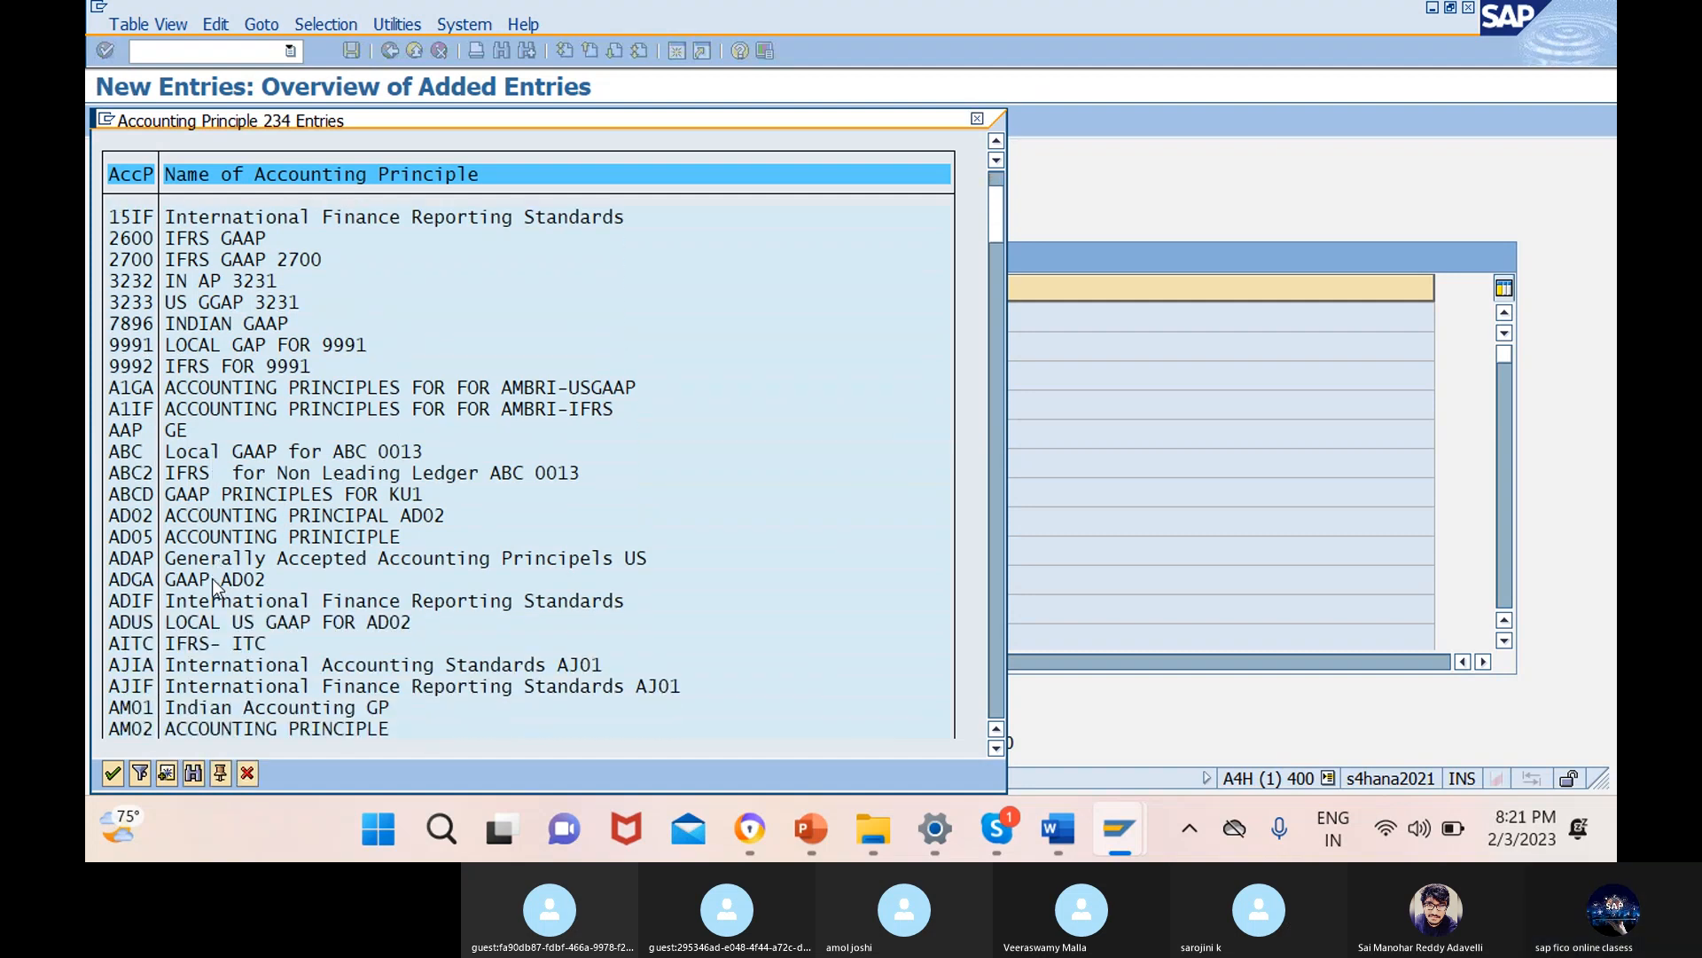
scroll(211, 578, down, 7)
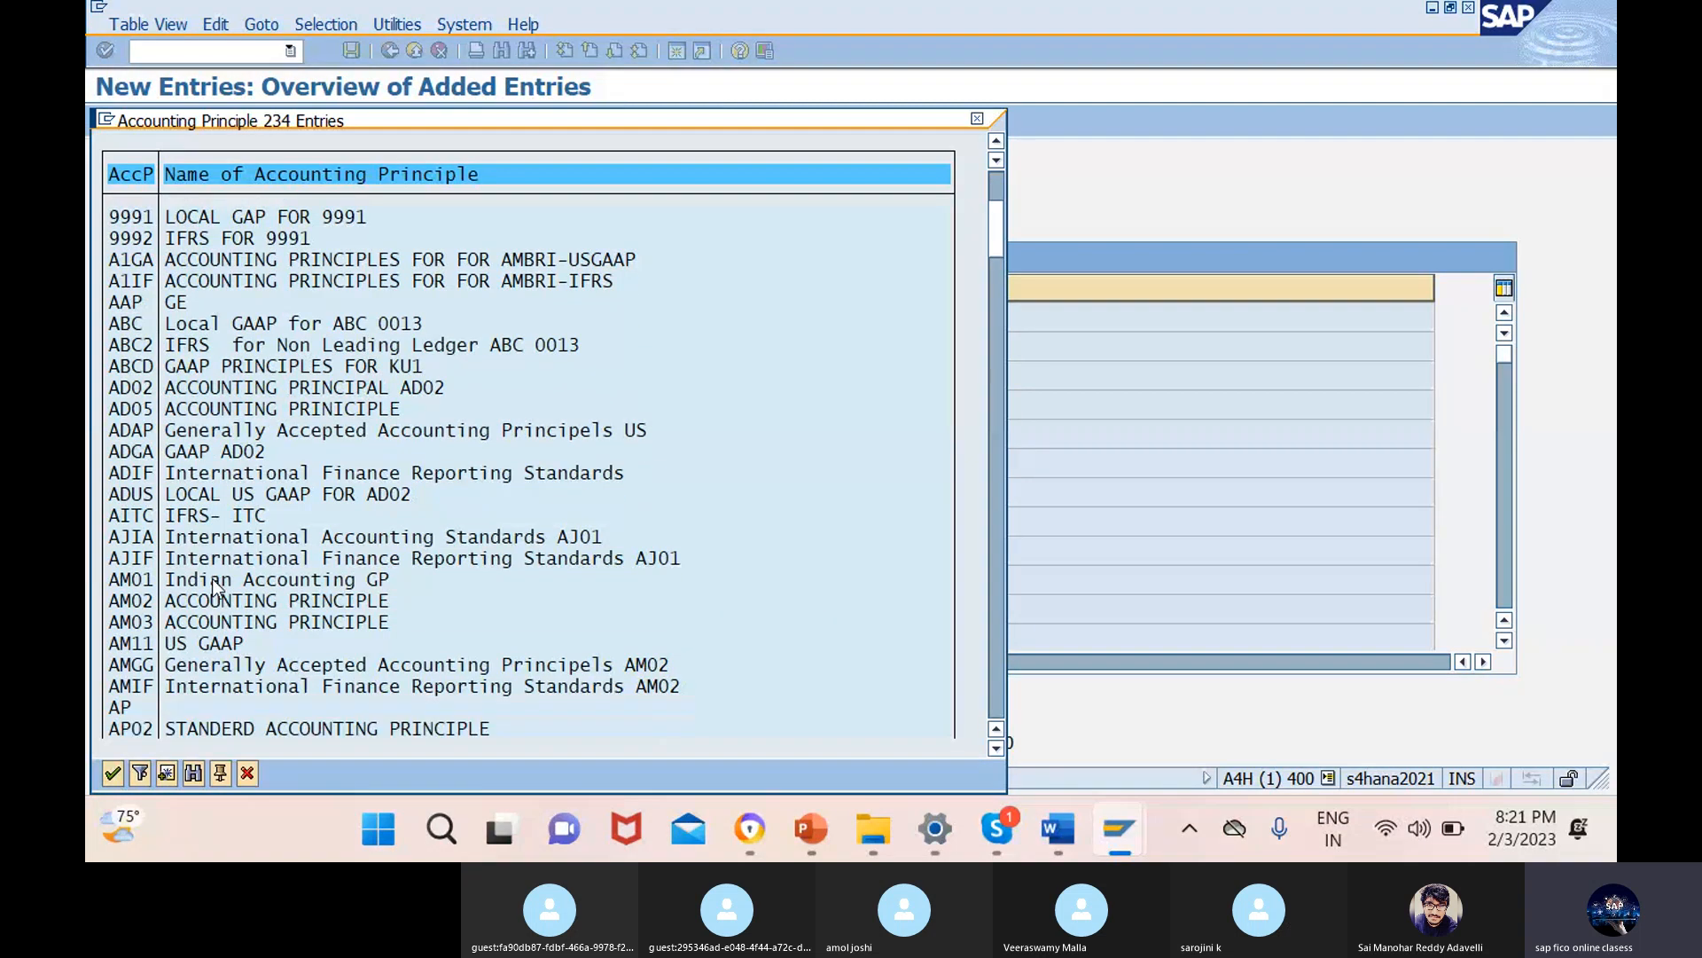
scroll(211, 579, down, 5)
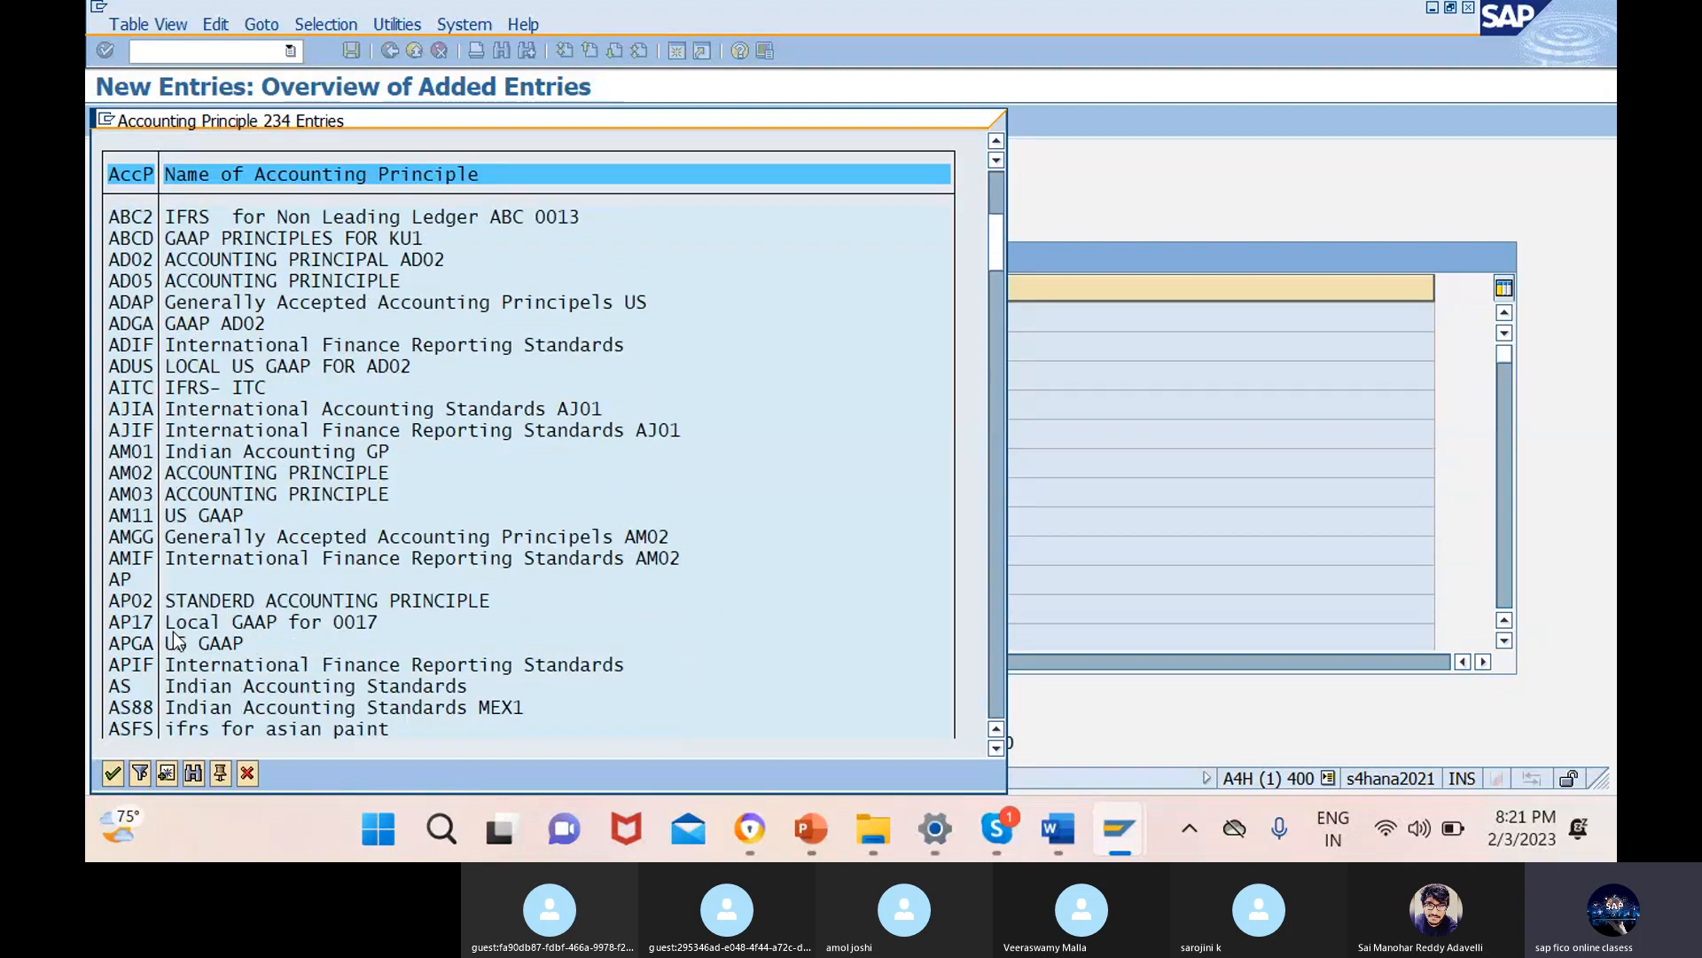
click(113, 773)
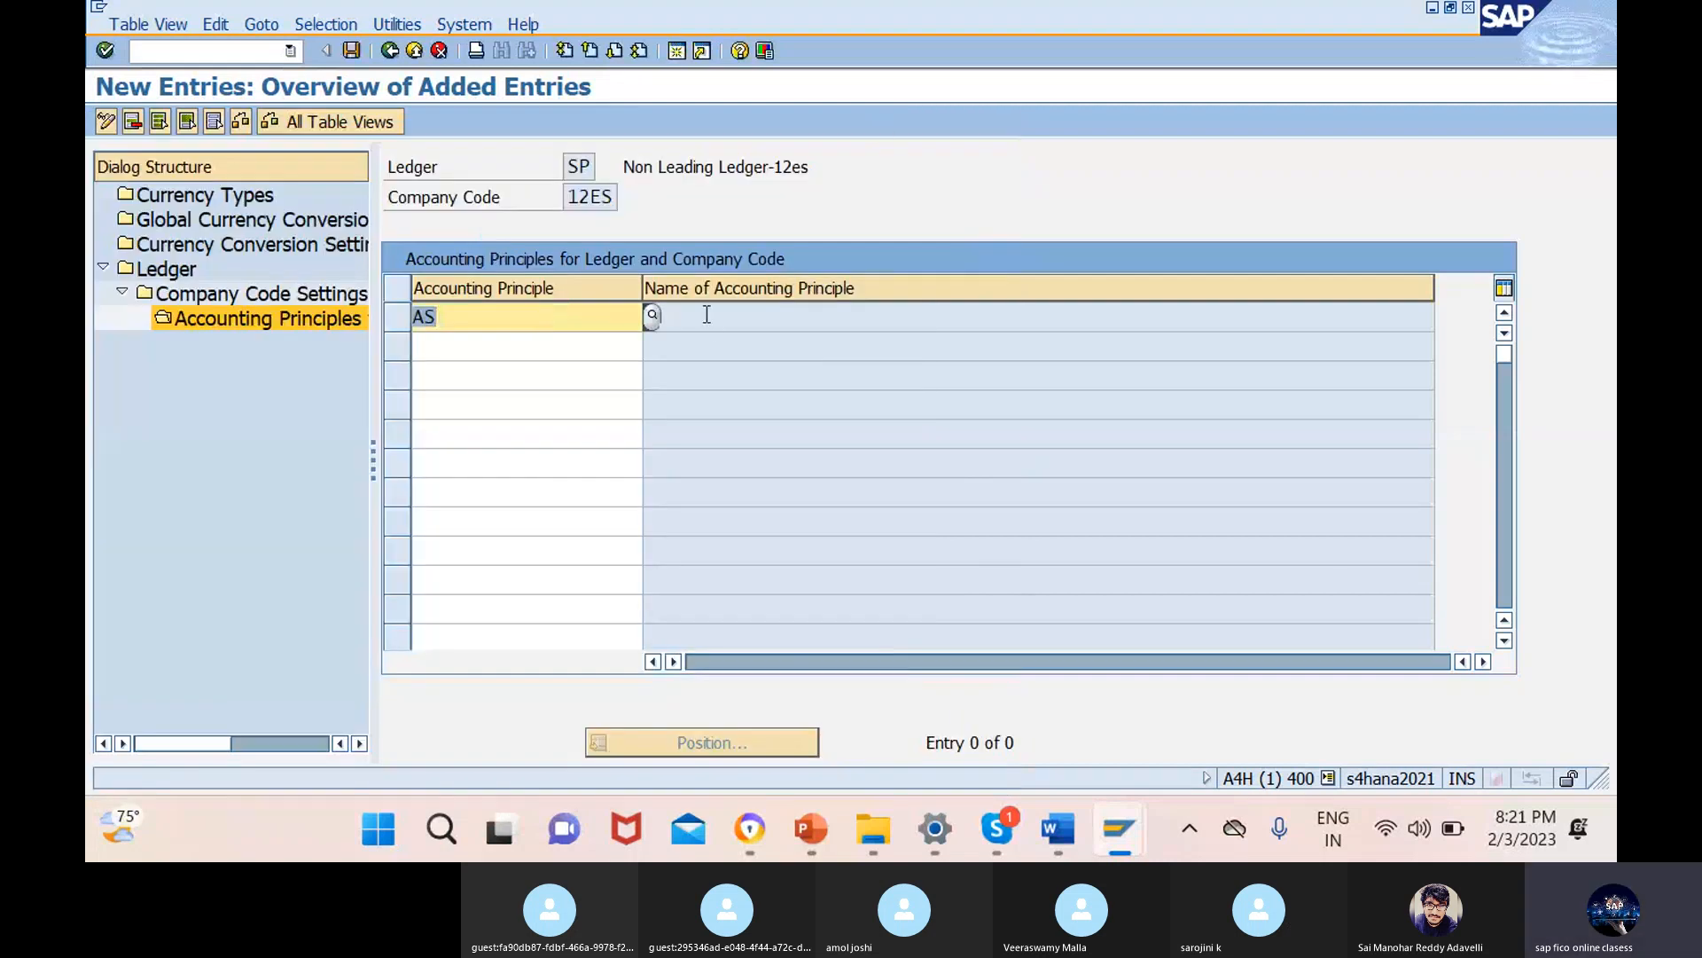
key(Return)
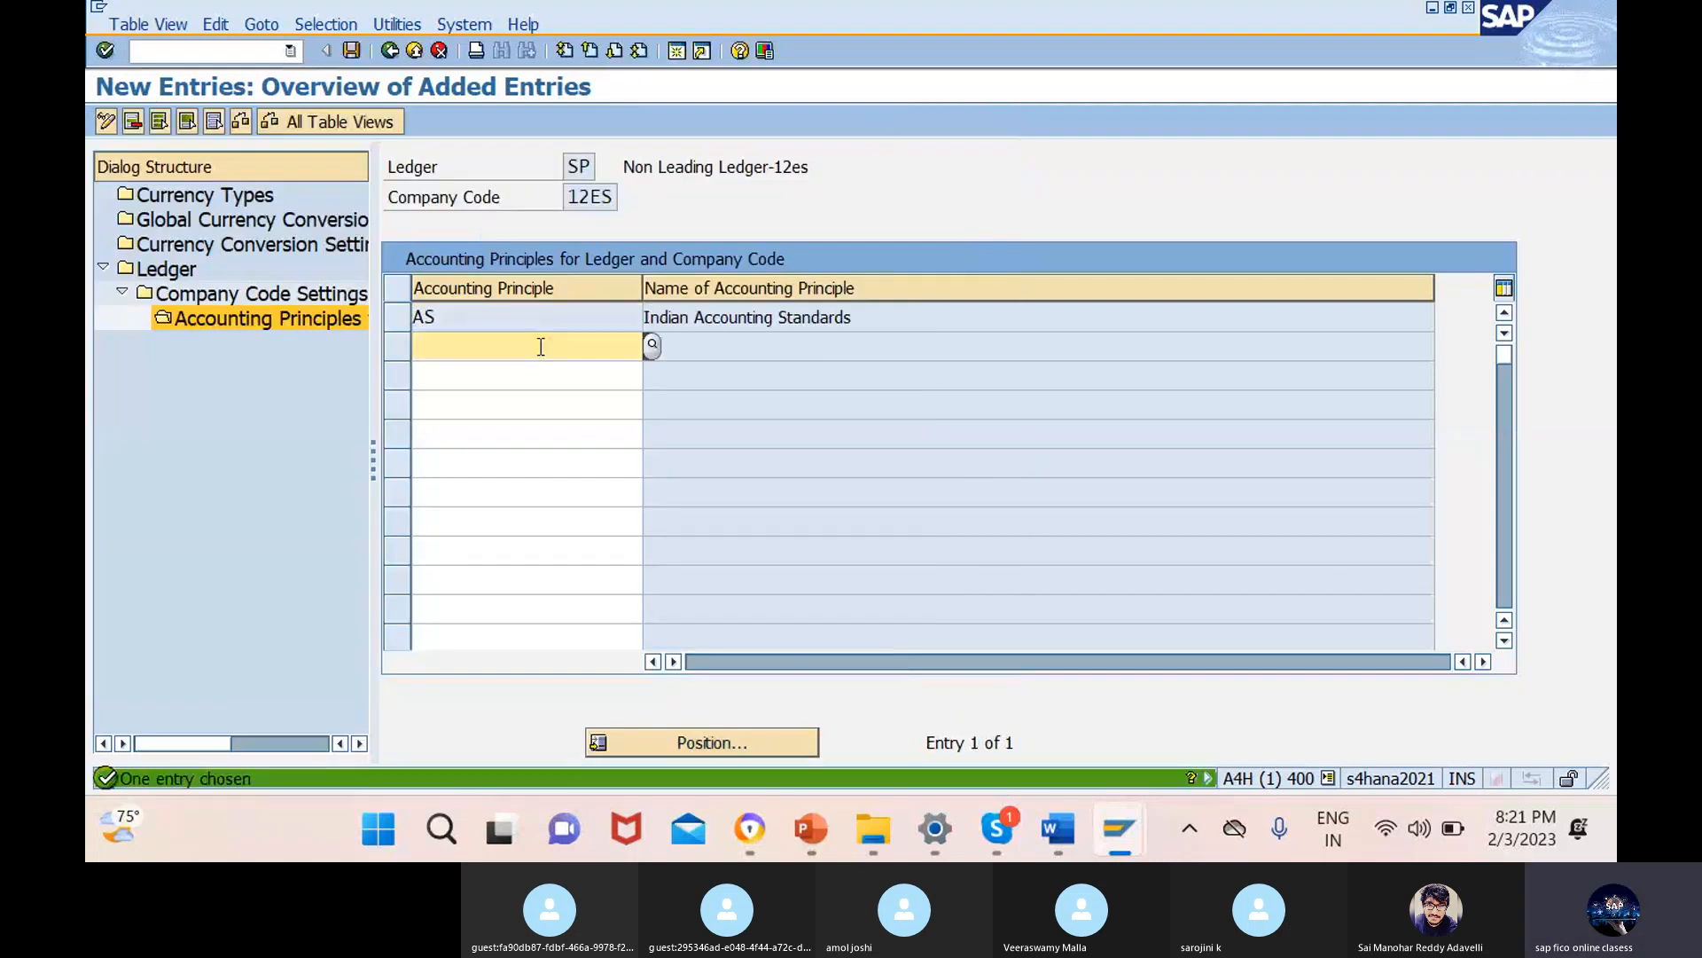
click(353, 50)
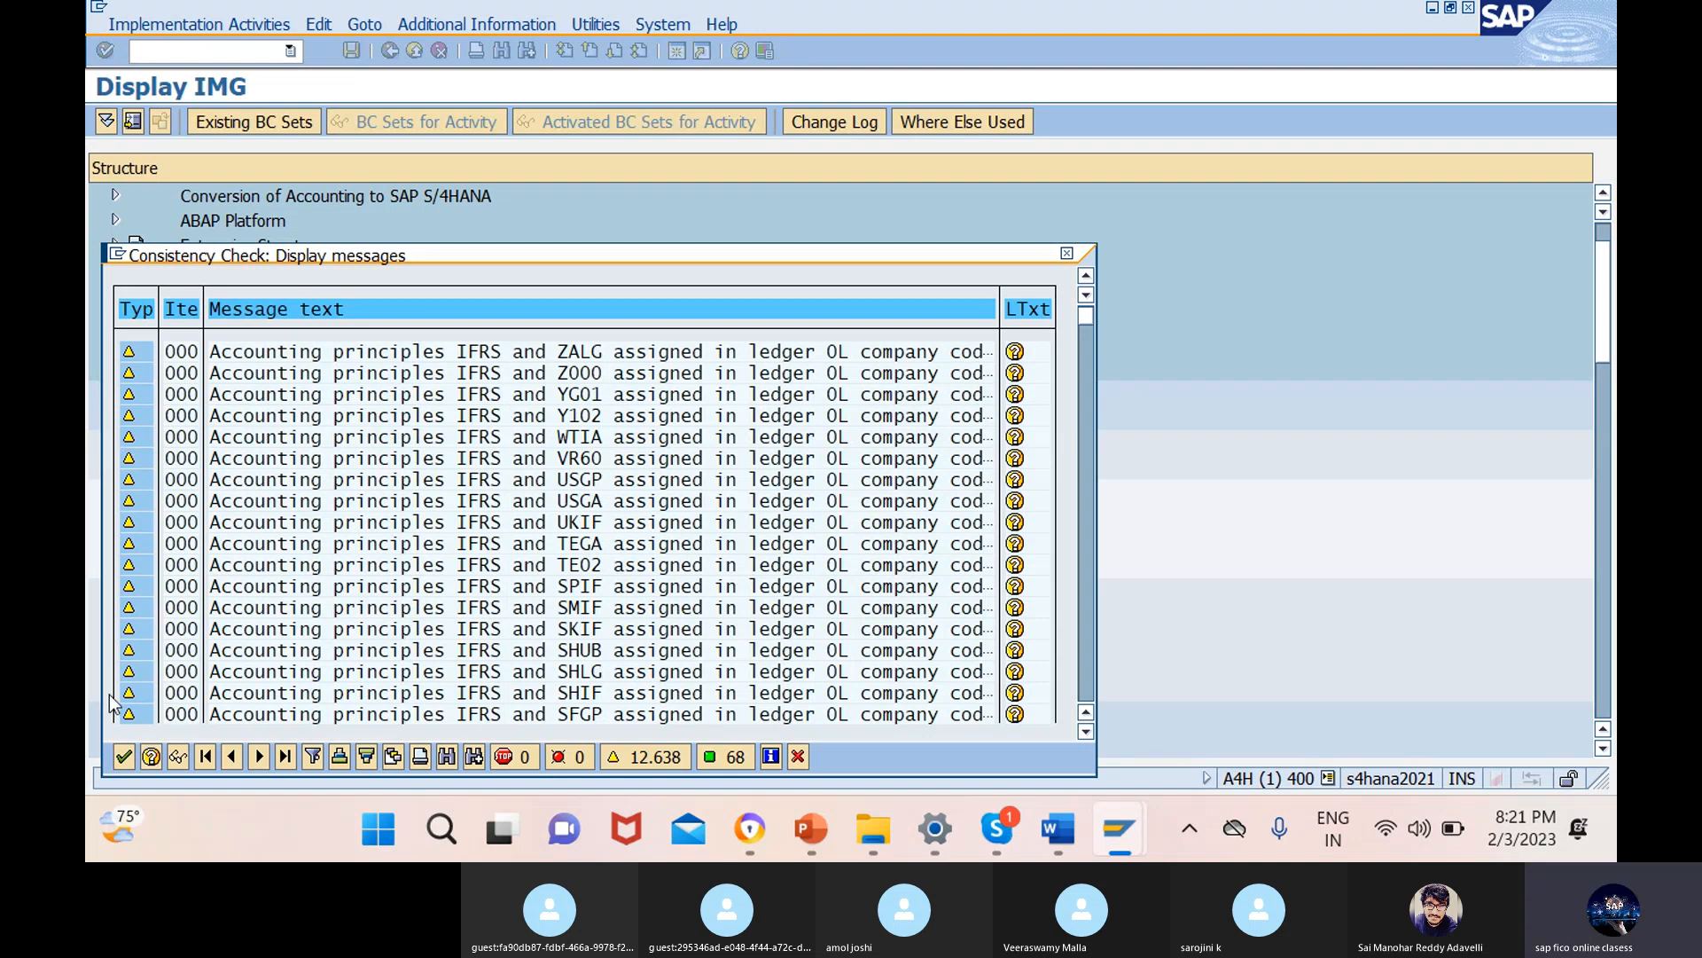
click(124, 758)
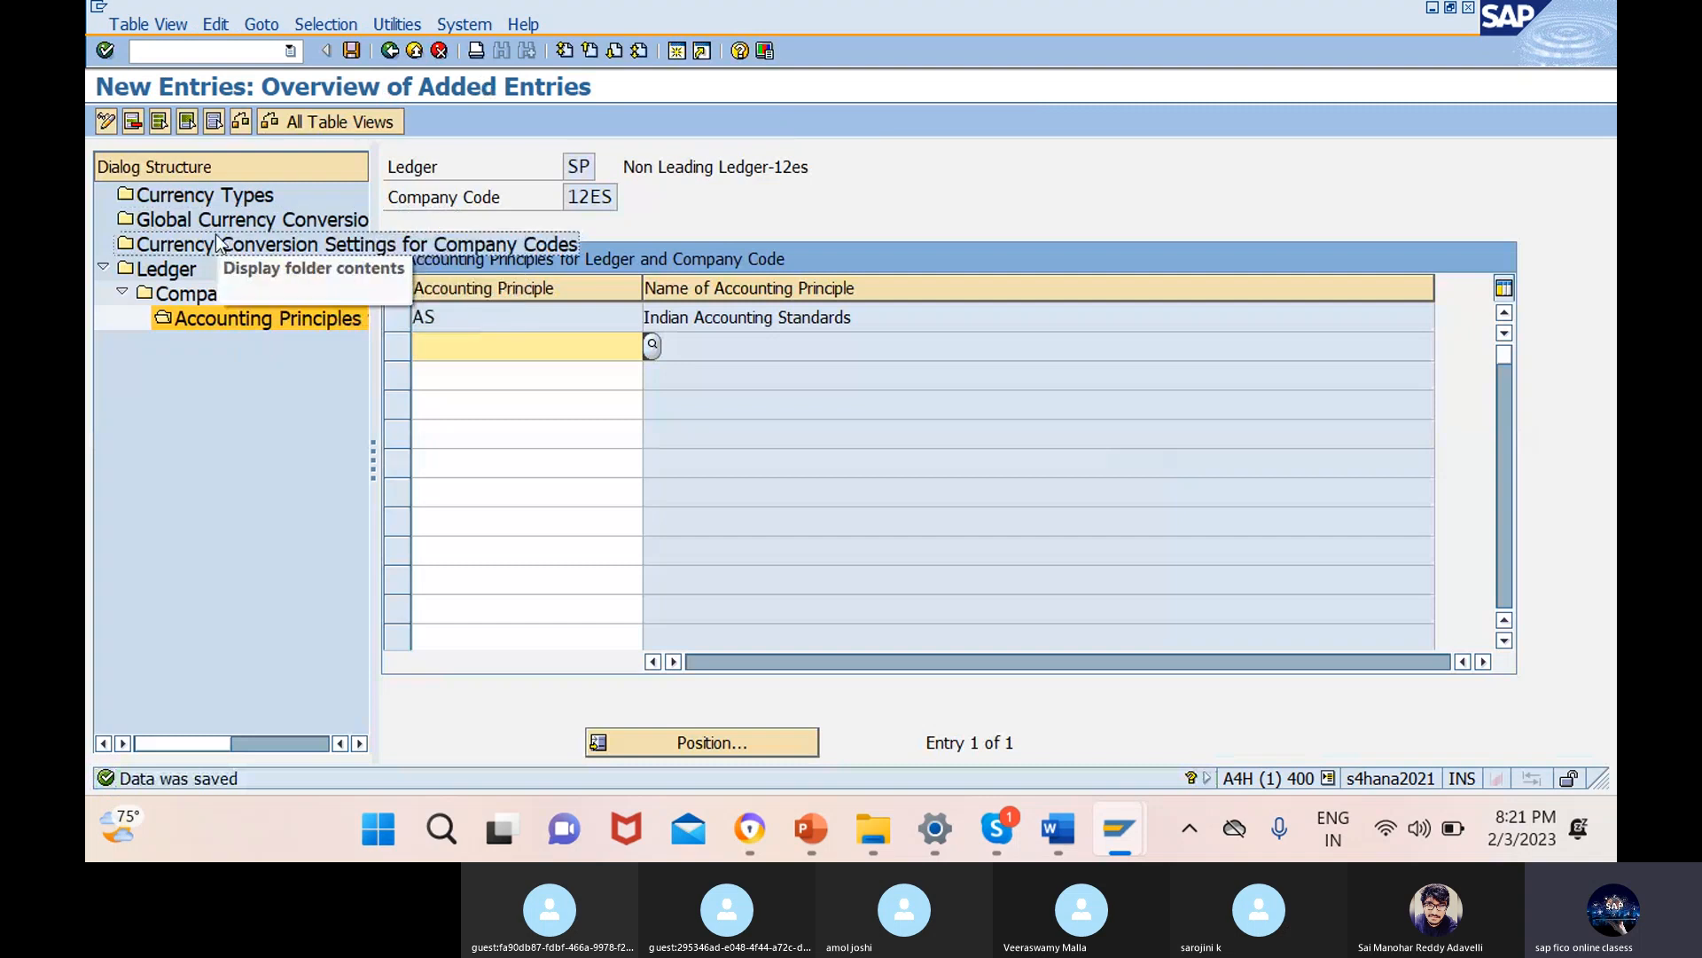
- Open the currency conversion settings for company codes, acknowledge the consistency check messages, and start a new entry for company code 12ES
double_click(217, 241)
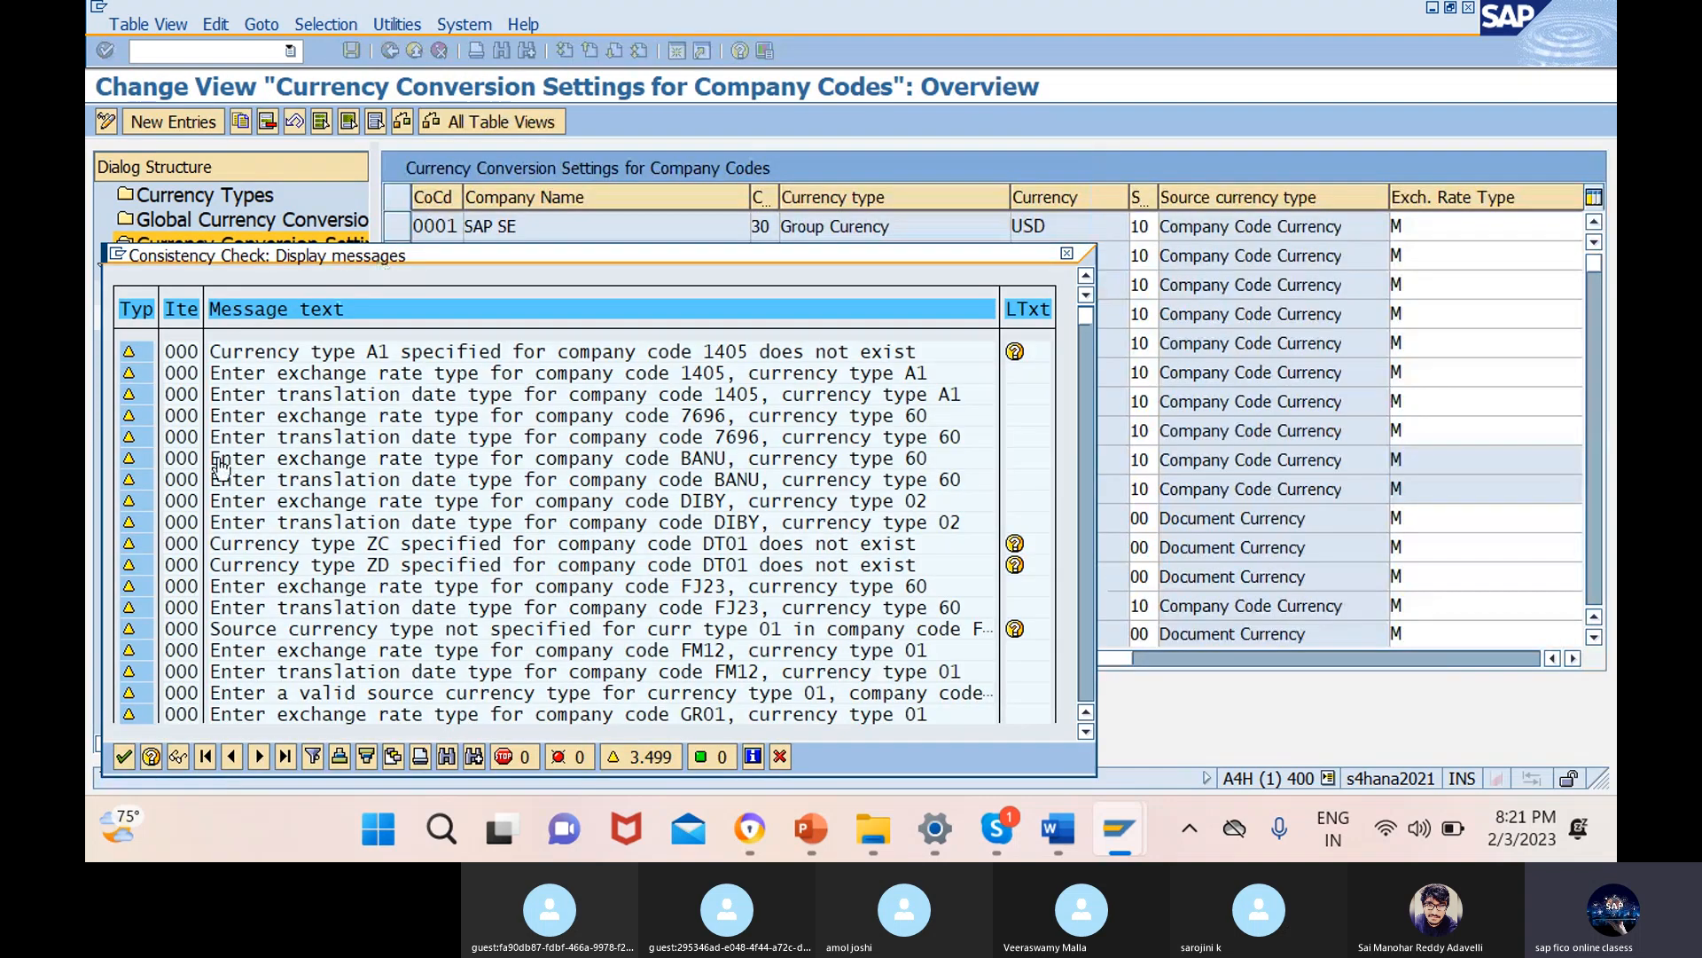
click(124, 756)
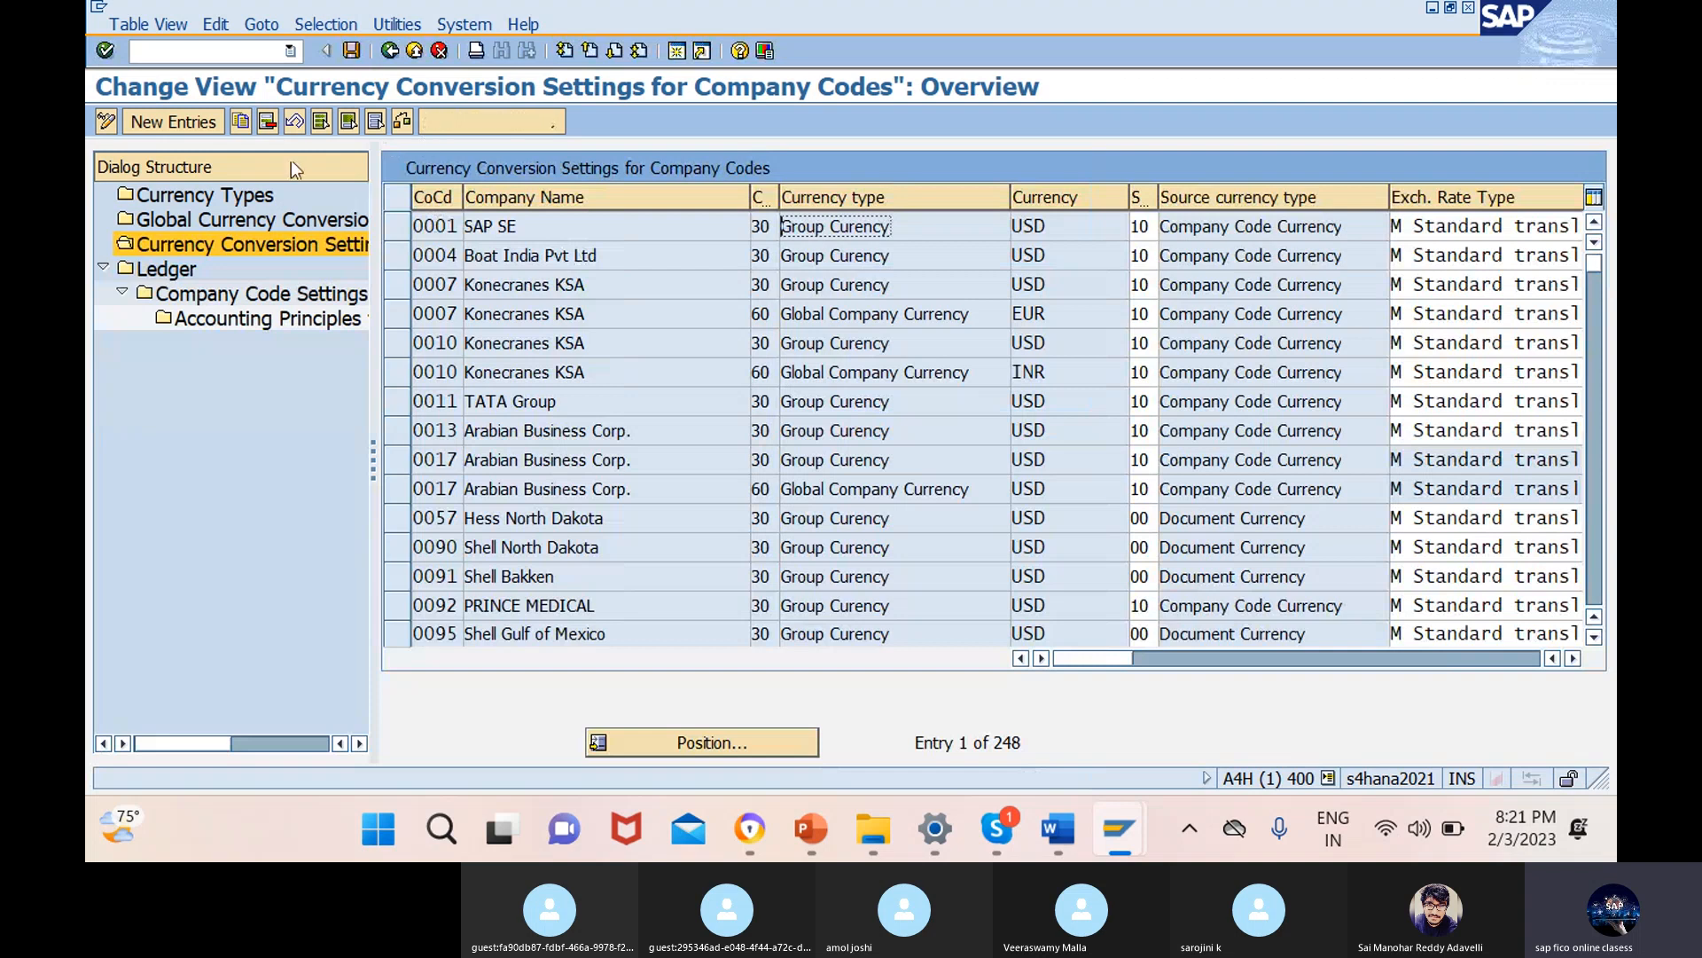
click(194, 119)
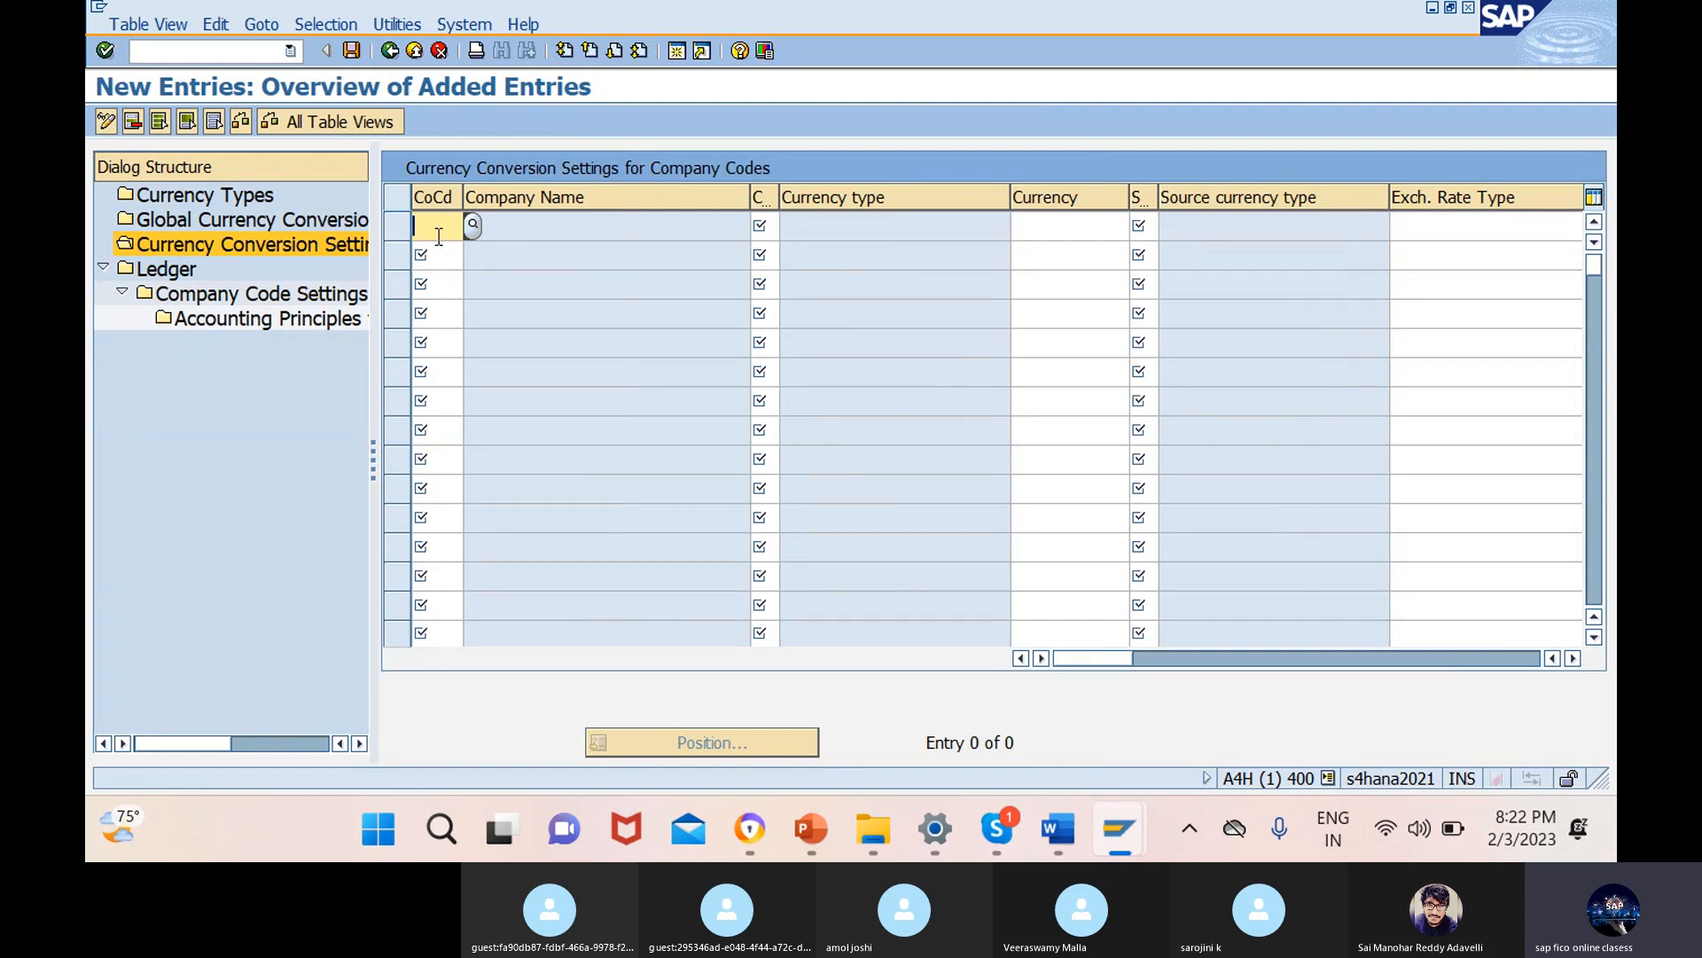
text(12es)
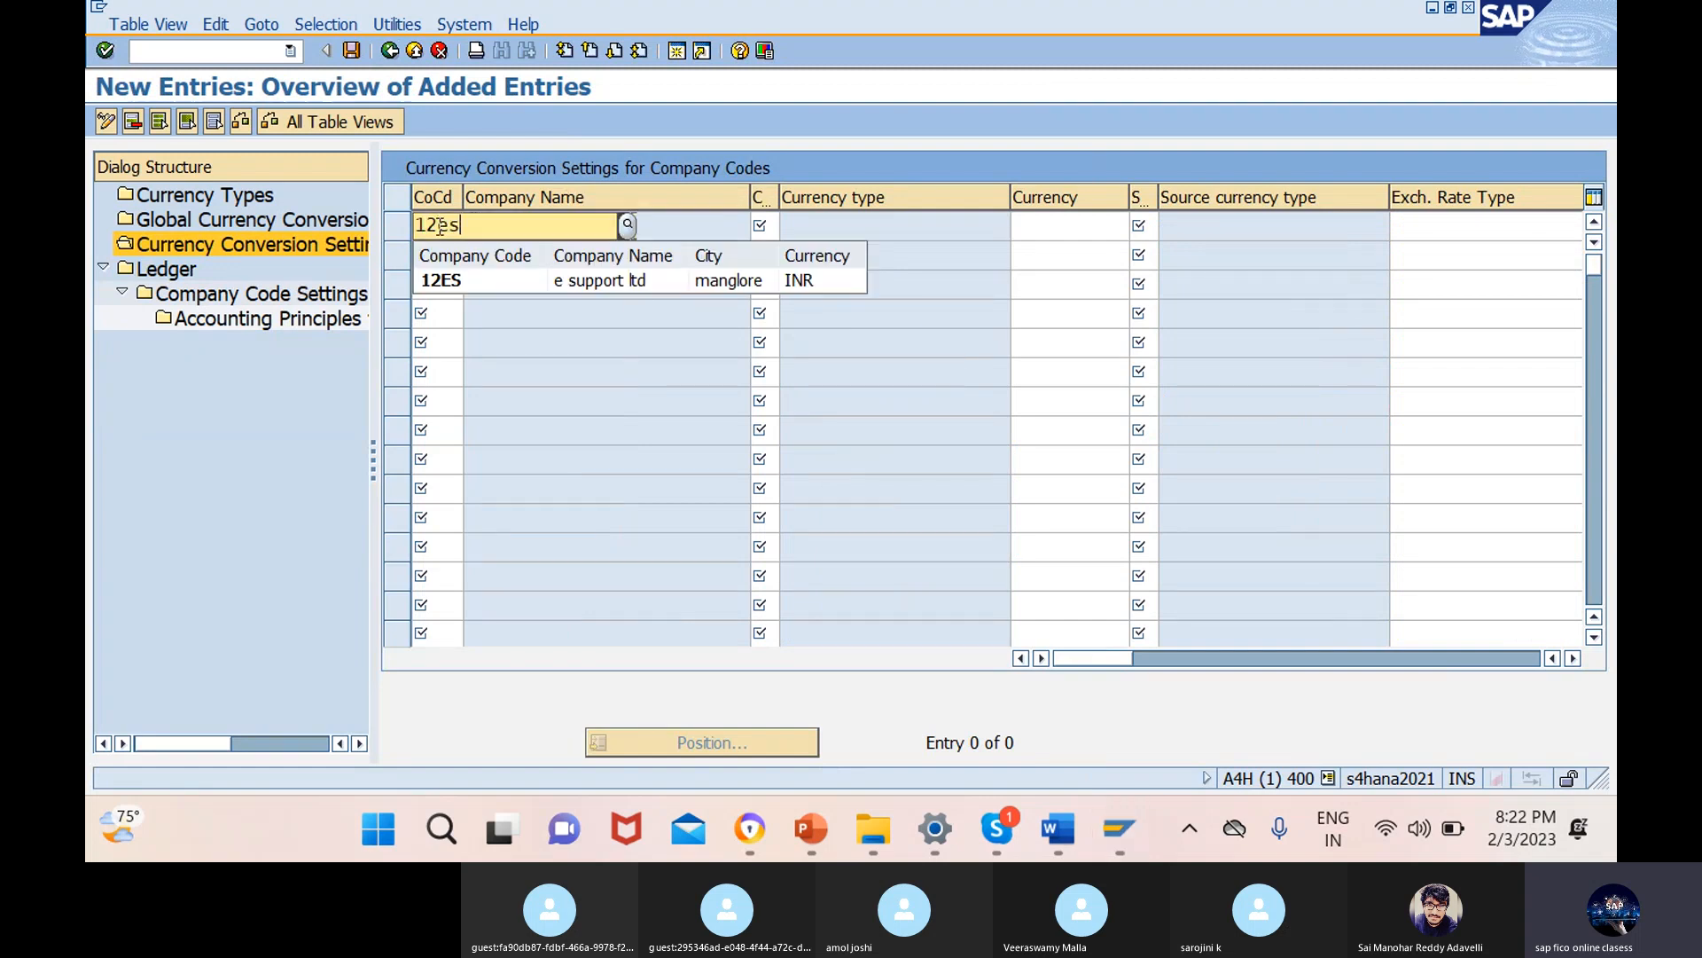
click(466, 274)
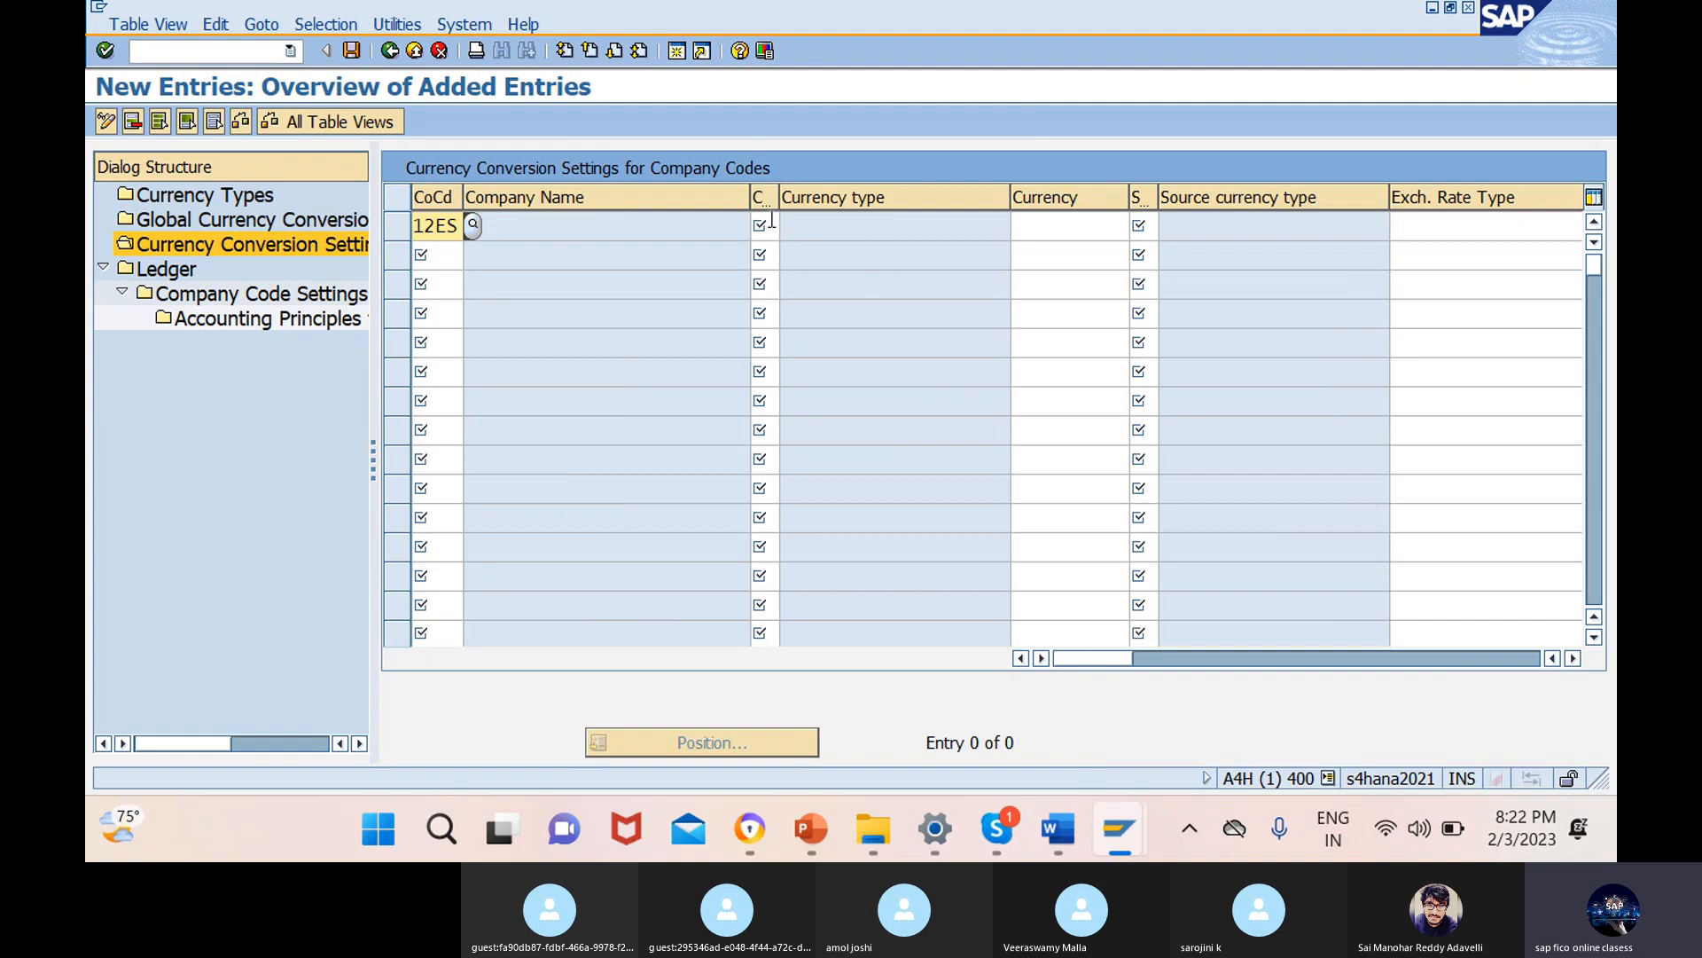
- Set the currency type of the 12ES entry to 30 (Group Currency) from the value list
click(789, 227)
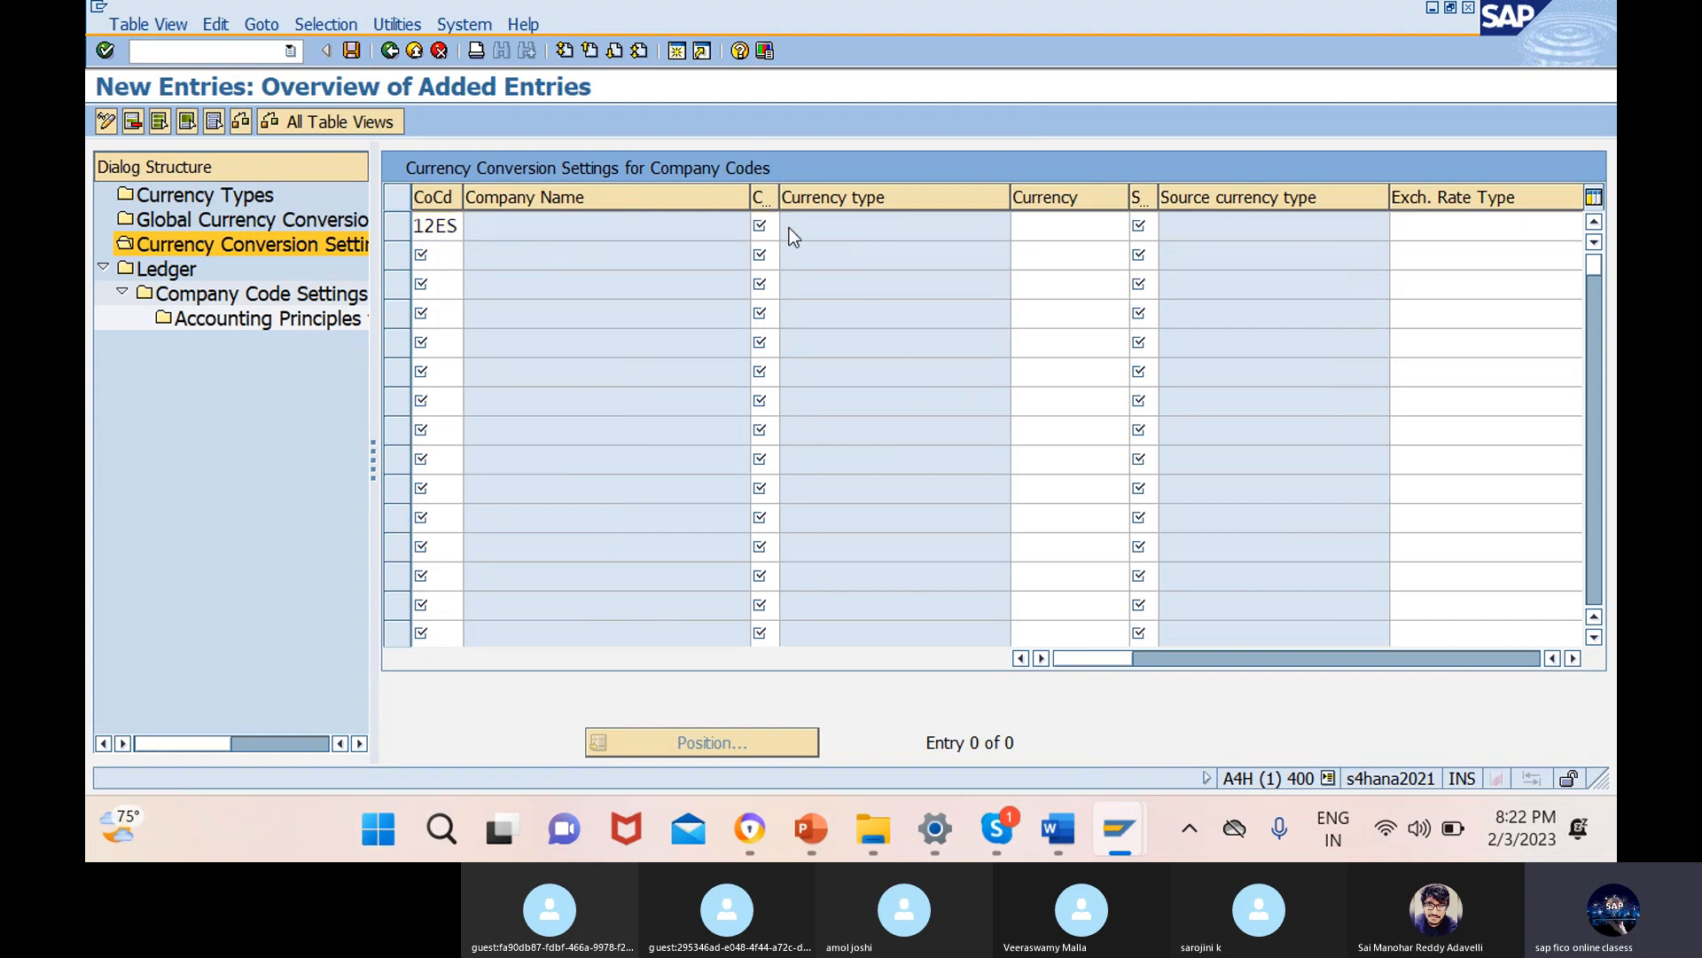
key(F4)
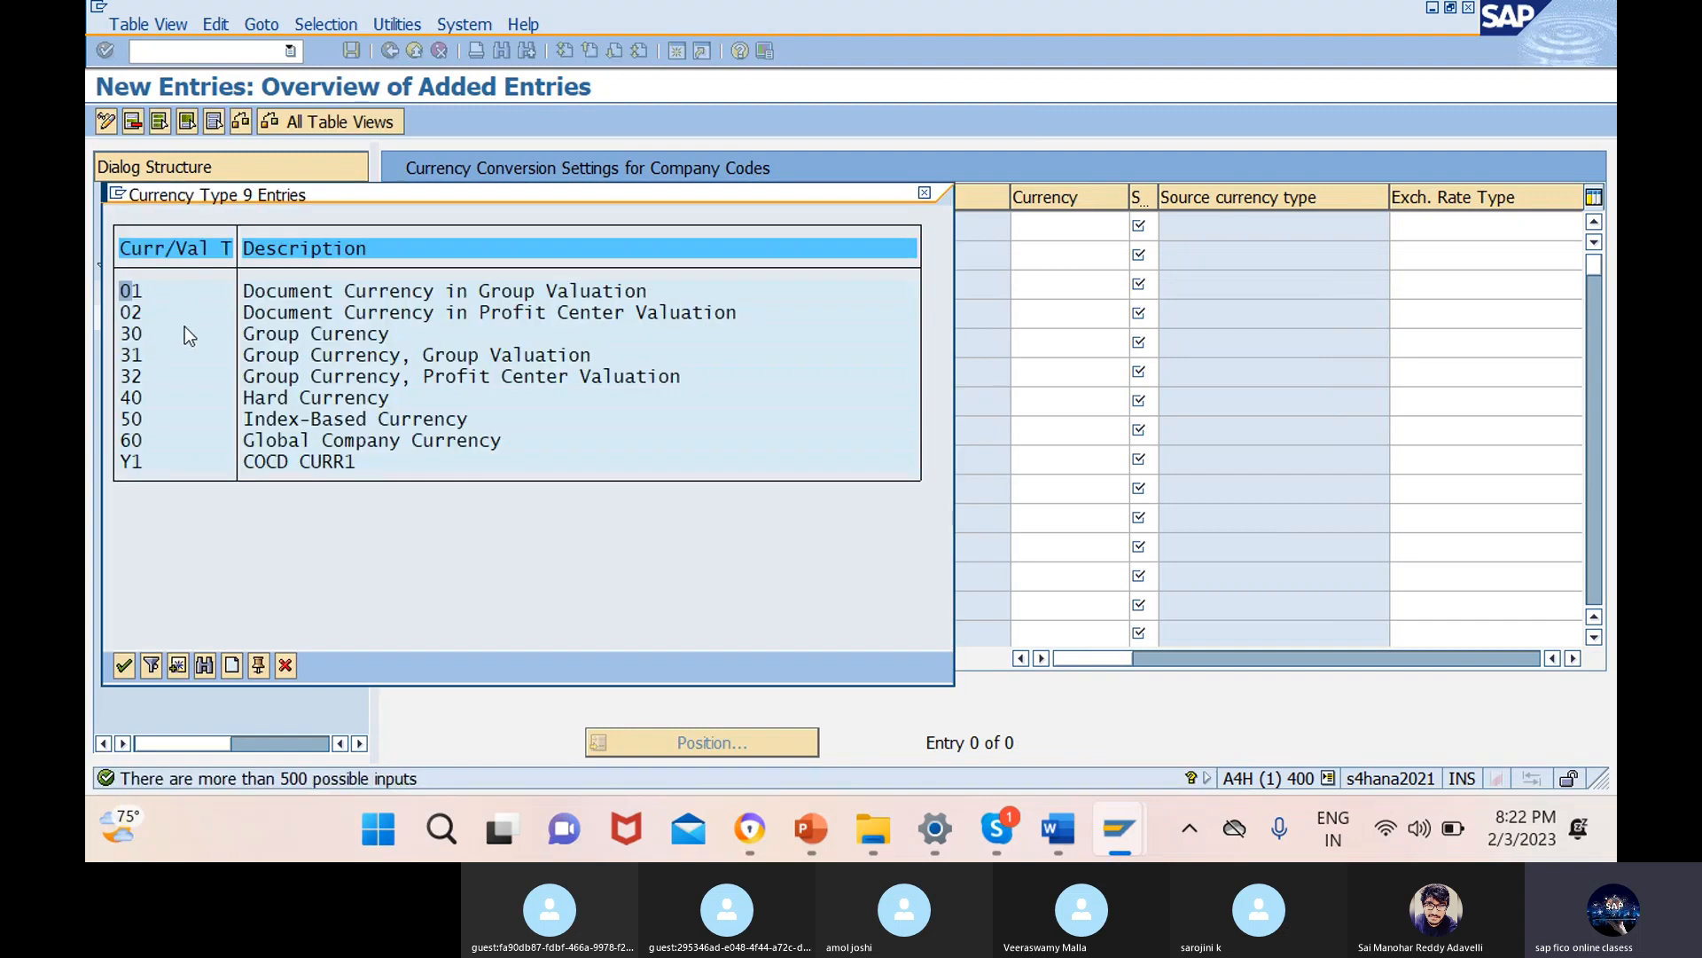
click(176, 334)
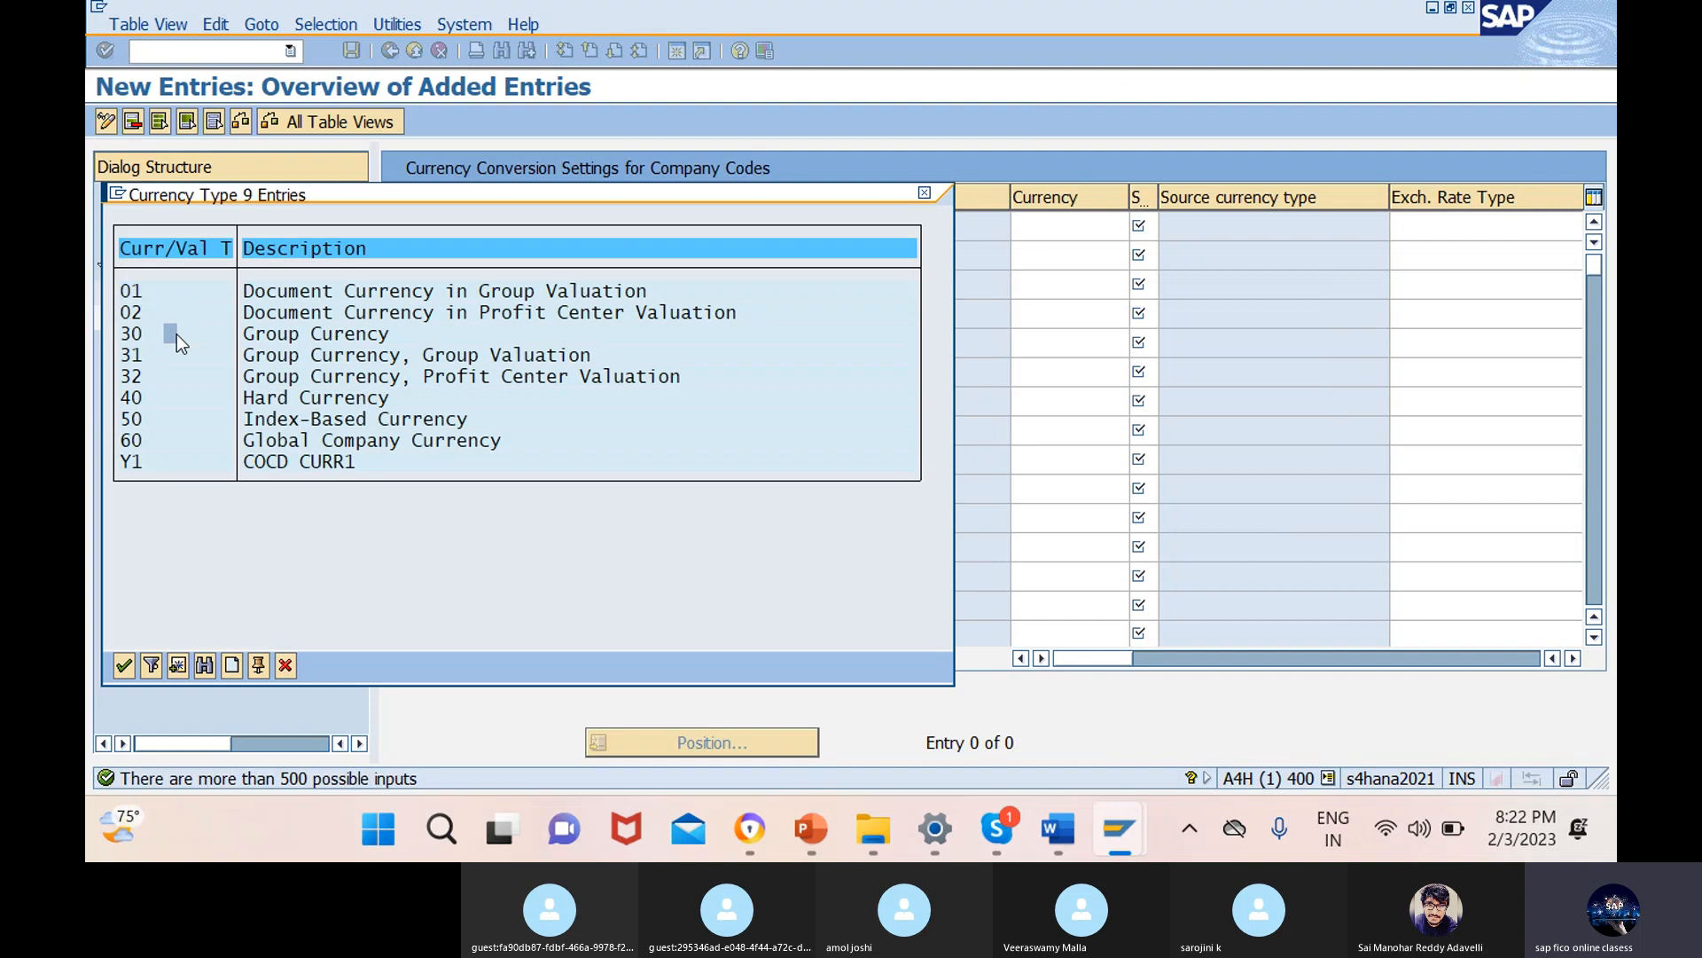
click(124, 666)
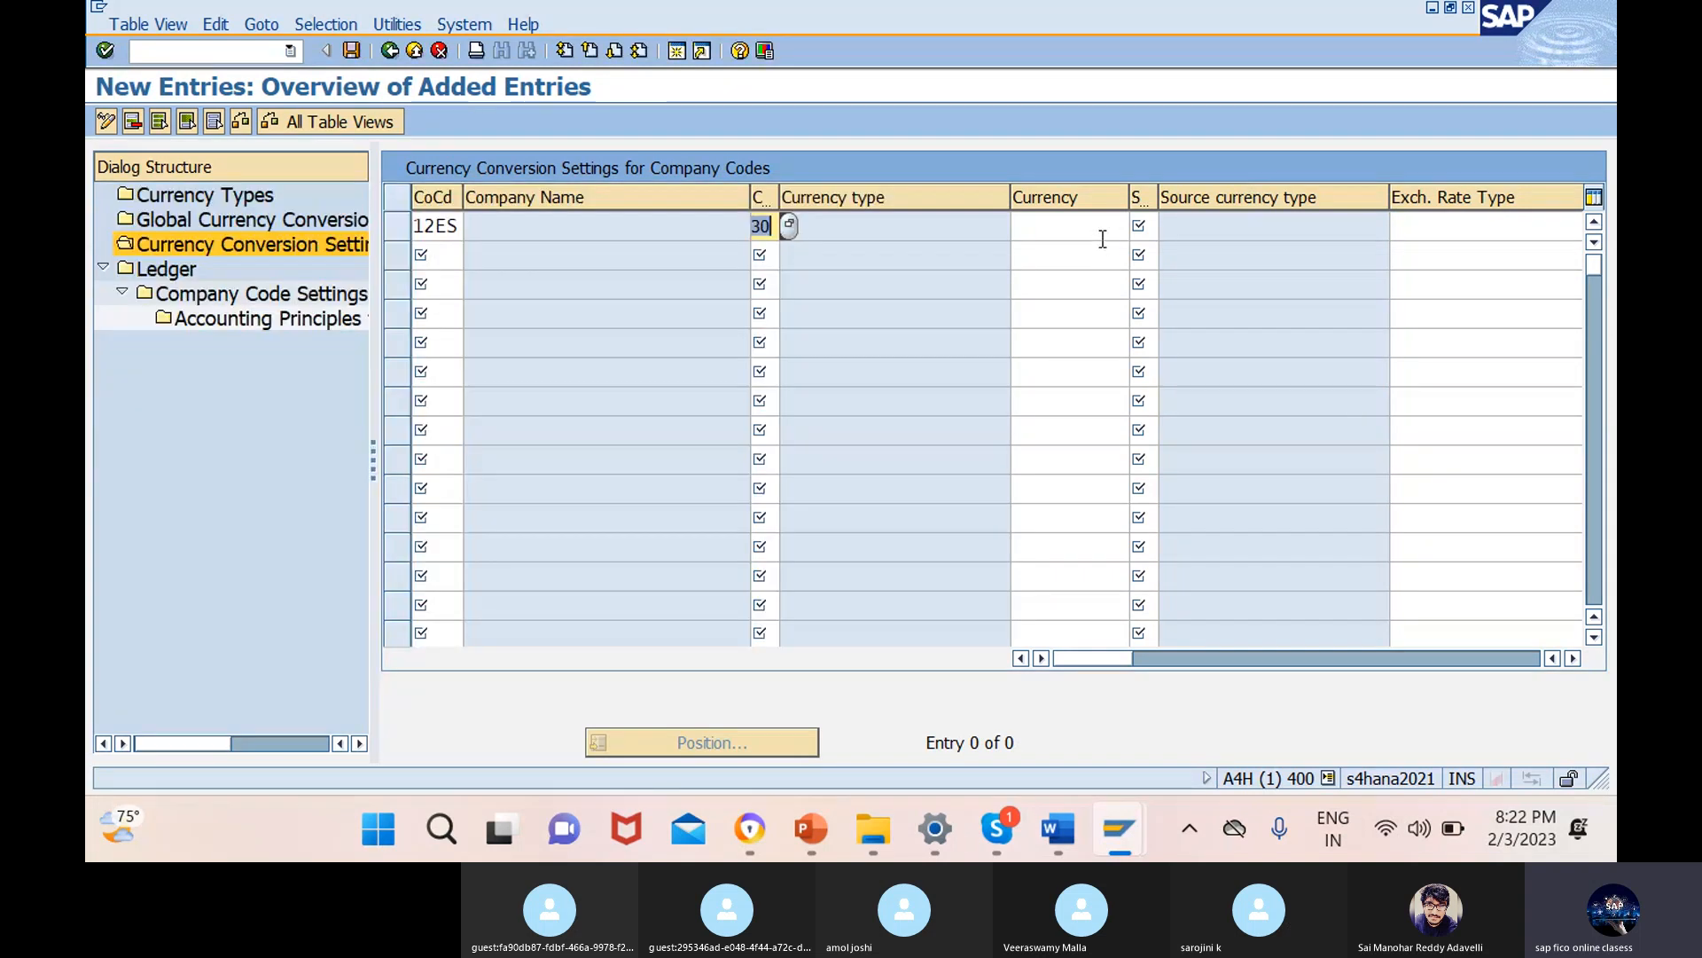
- Search the currency key list for inr and try to set INR (Indian Rupee) as the 12ES entry's currency
click(1083, 227)
click(1141, 226)
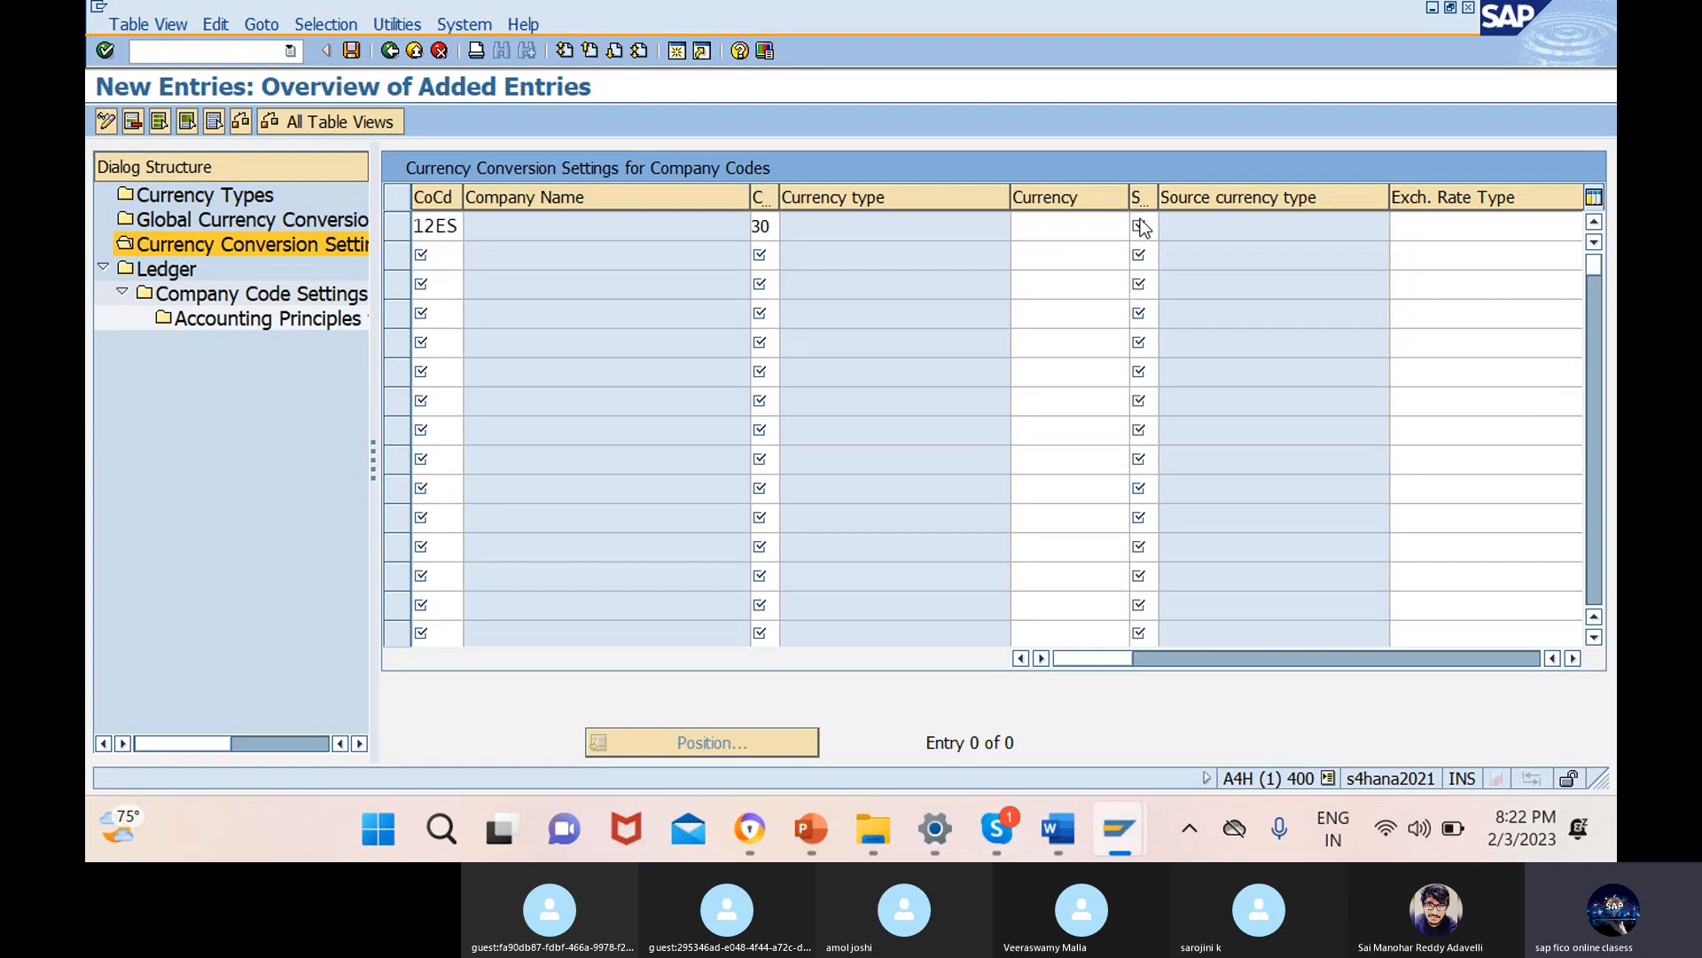
scroll(282, 573, down, 3)
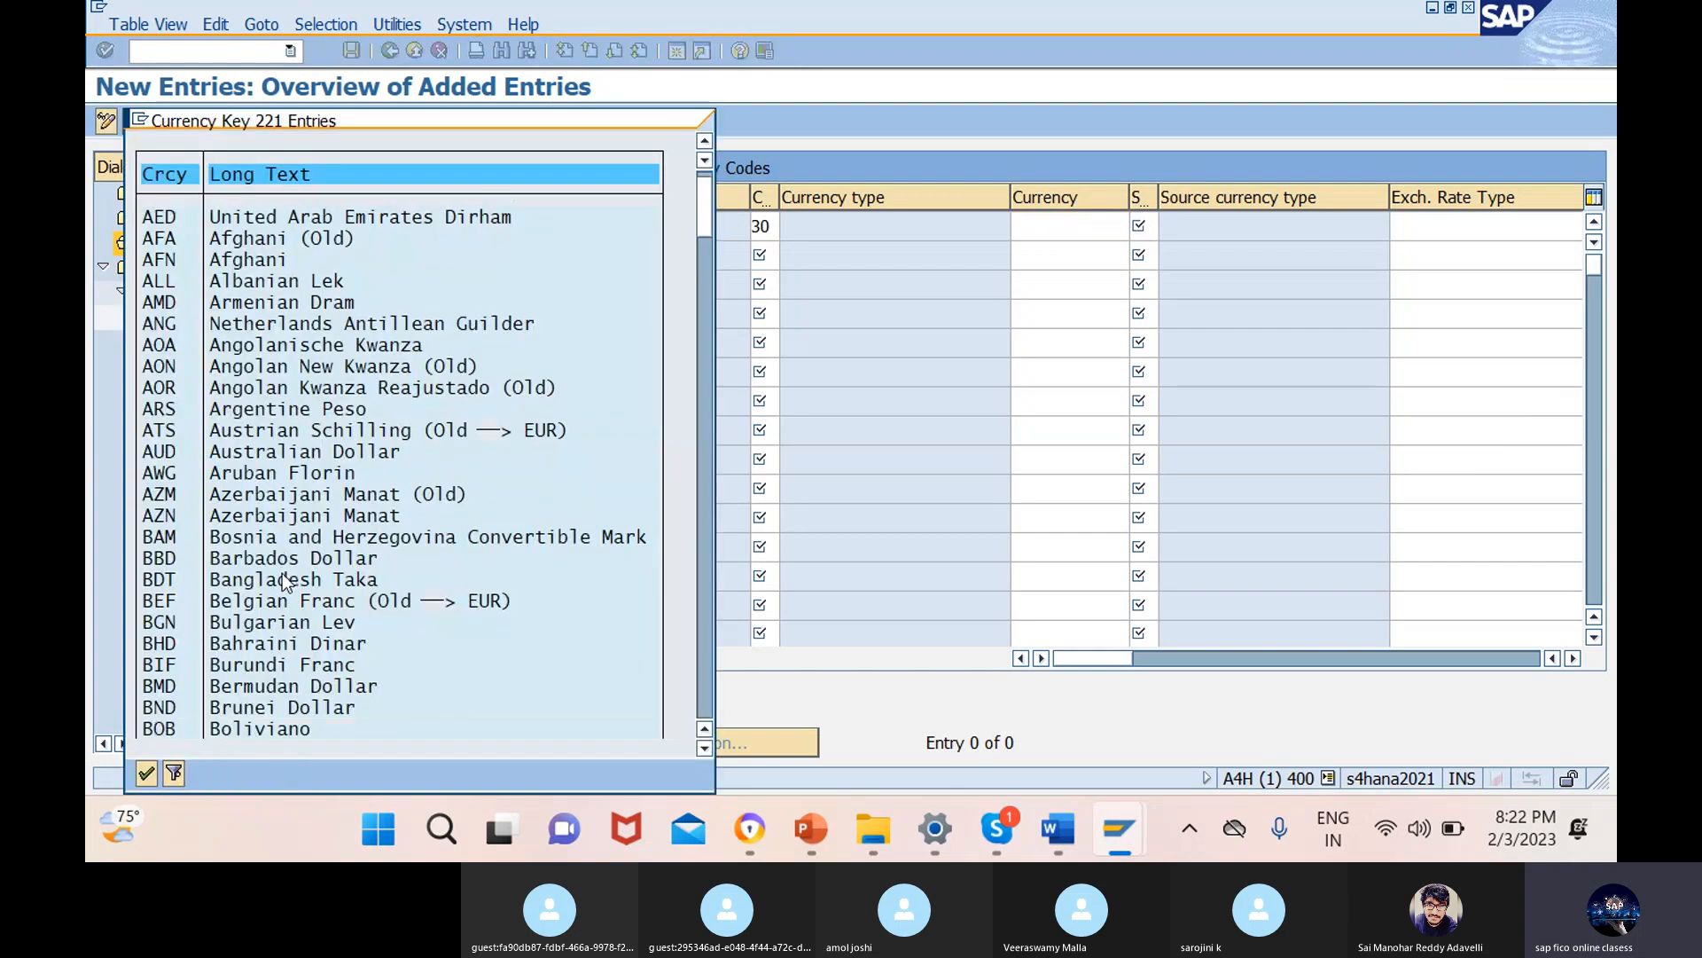
scroll(282, 573, down, 7)
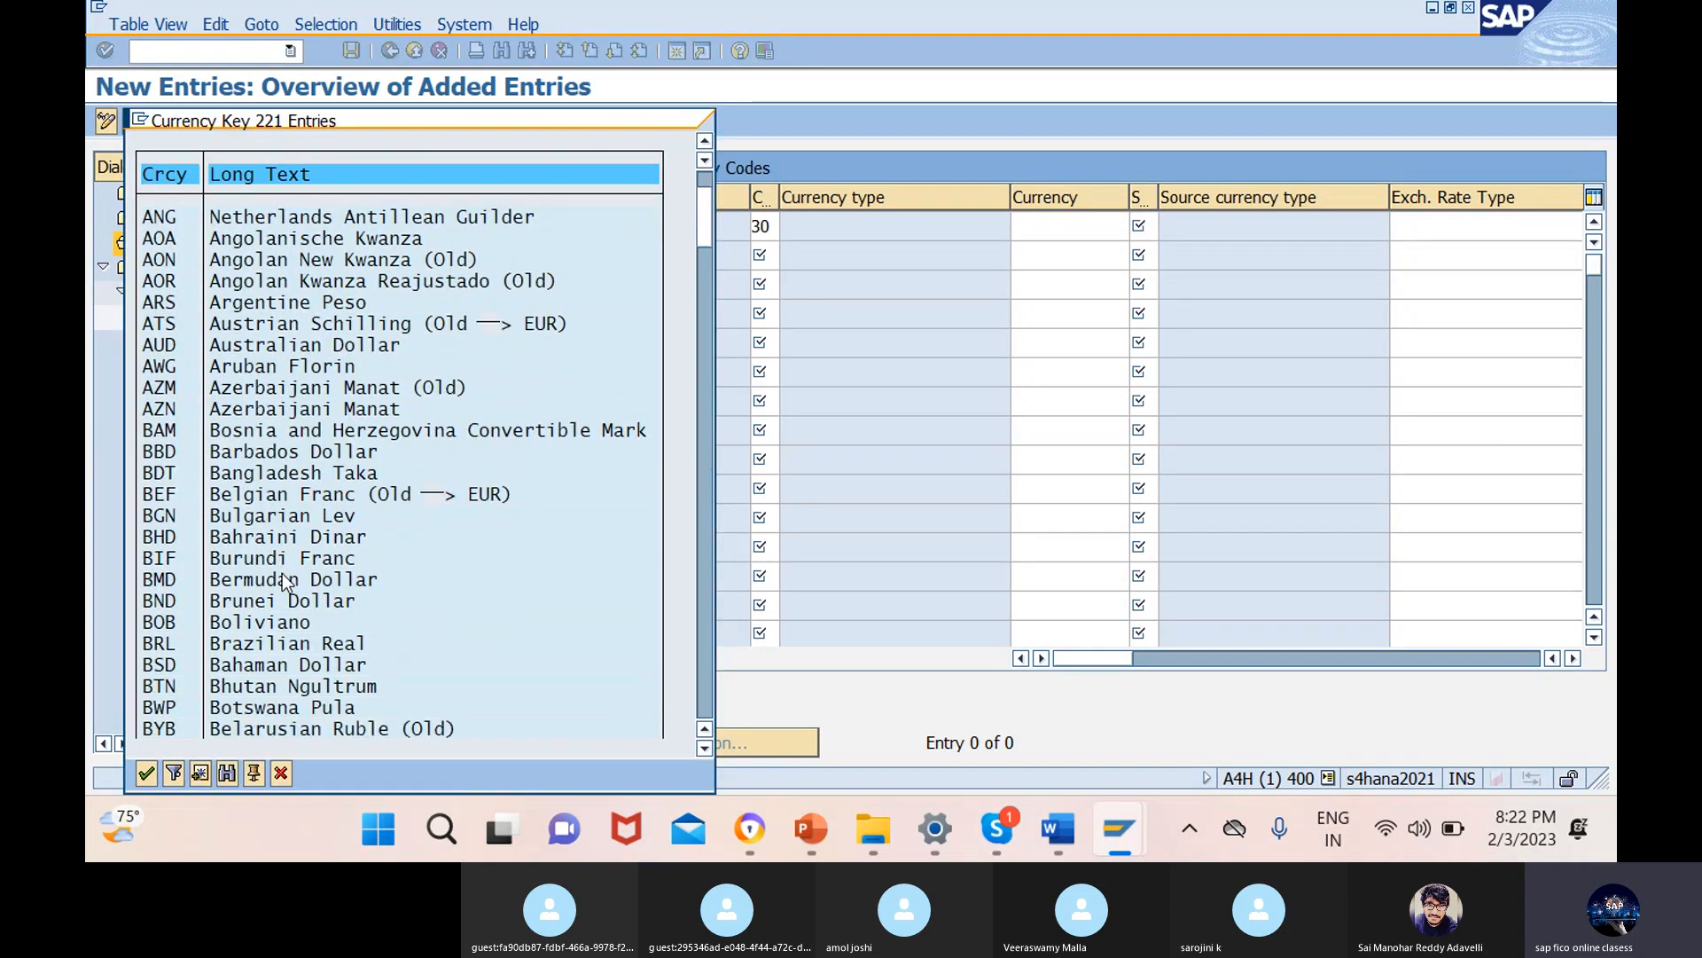
scroll(282, 575, down, 6)
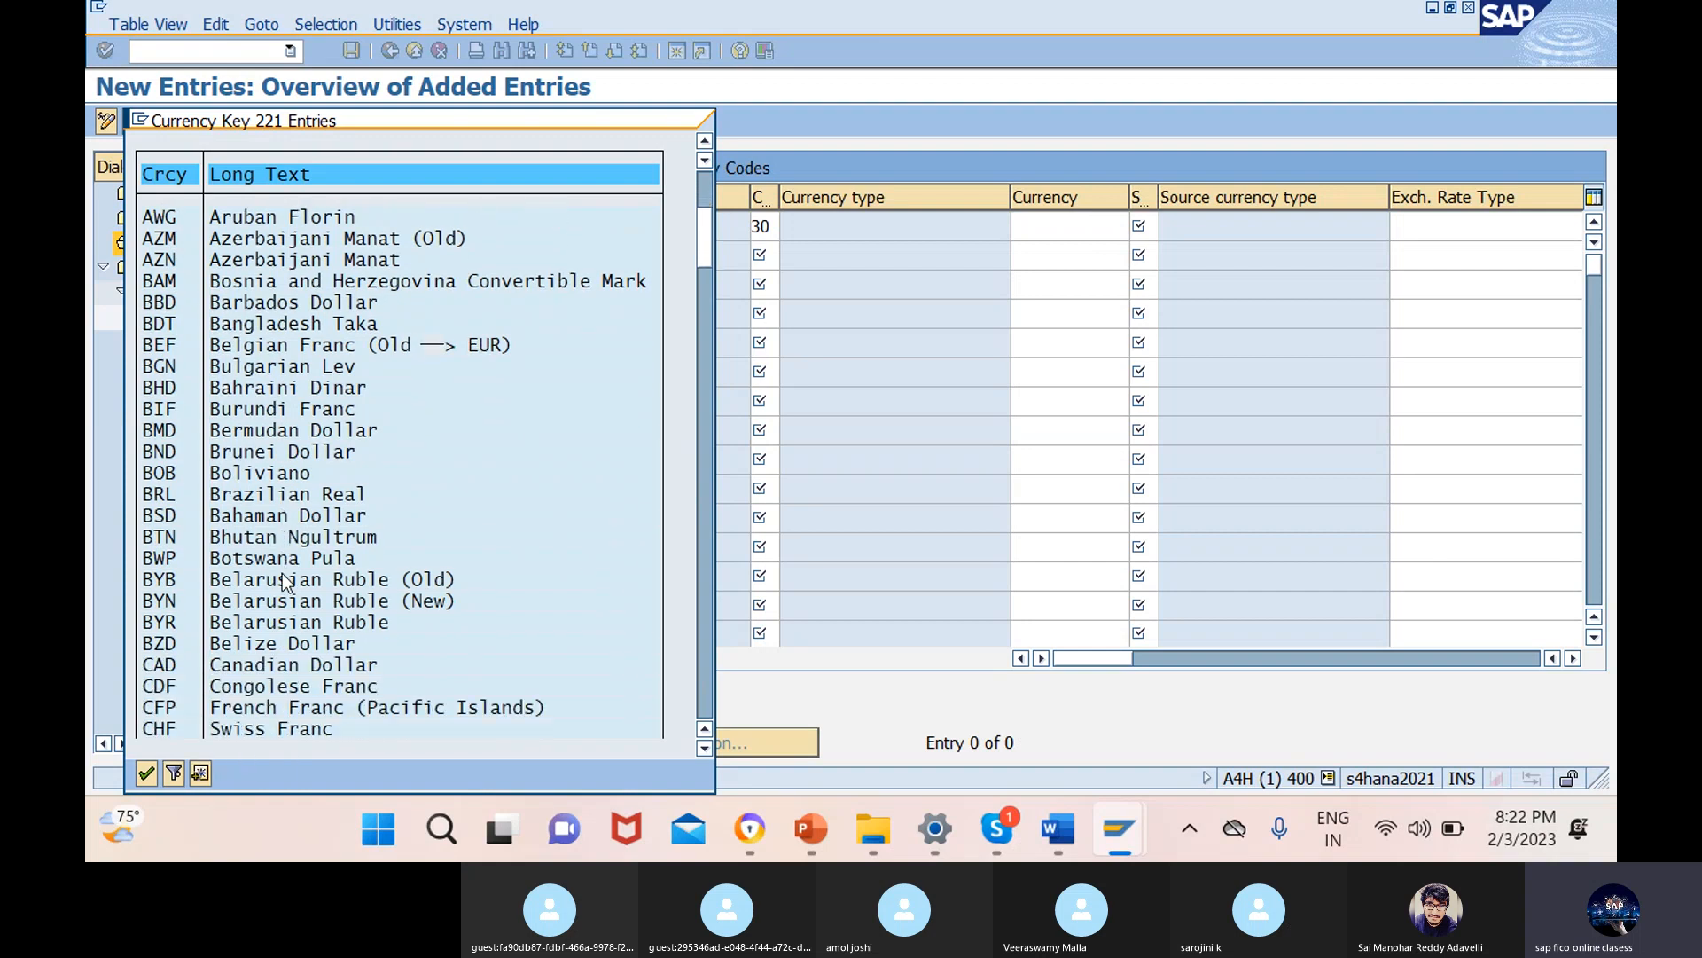
scroll(282, 573, down, 7)
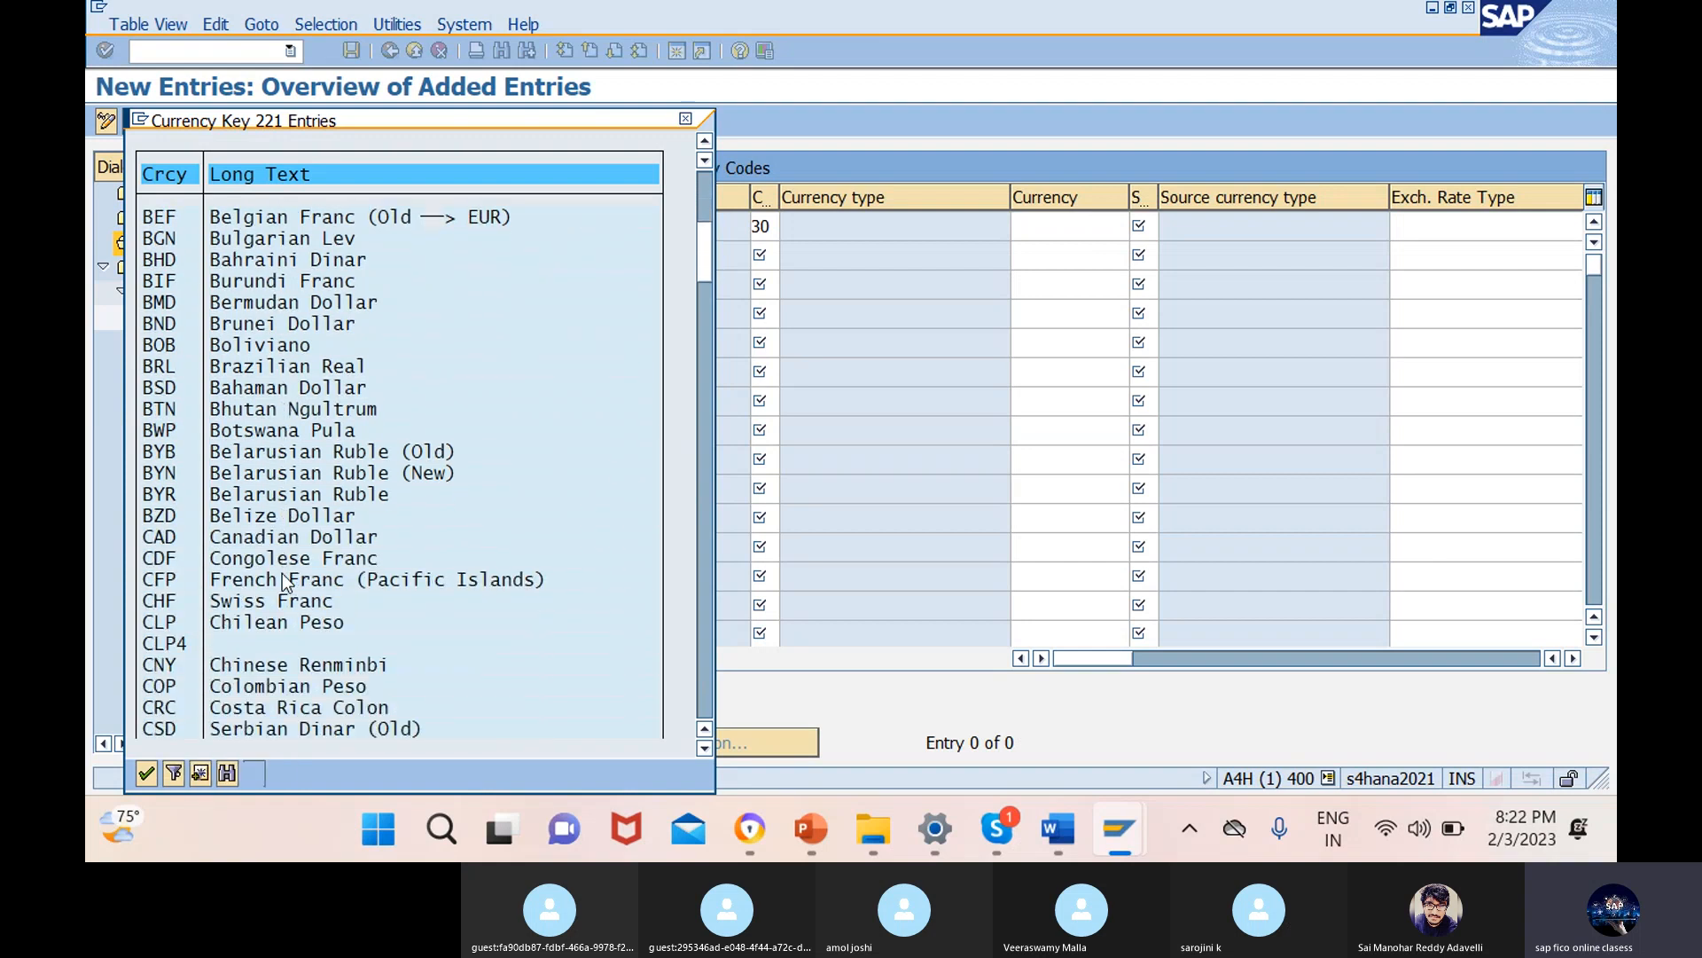
scroll(282, 572, down, 6)
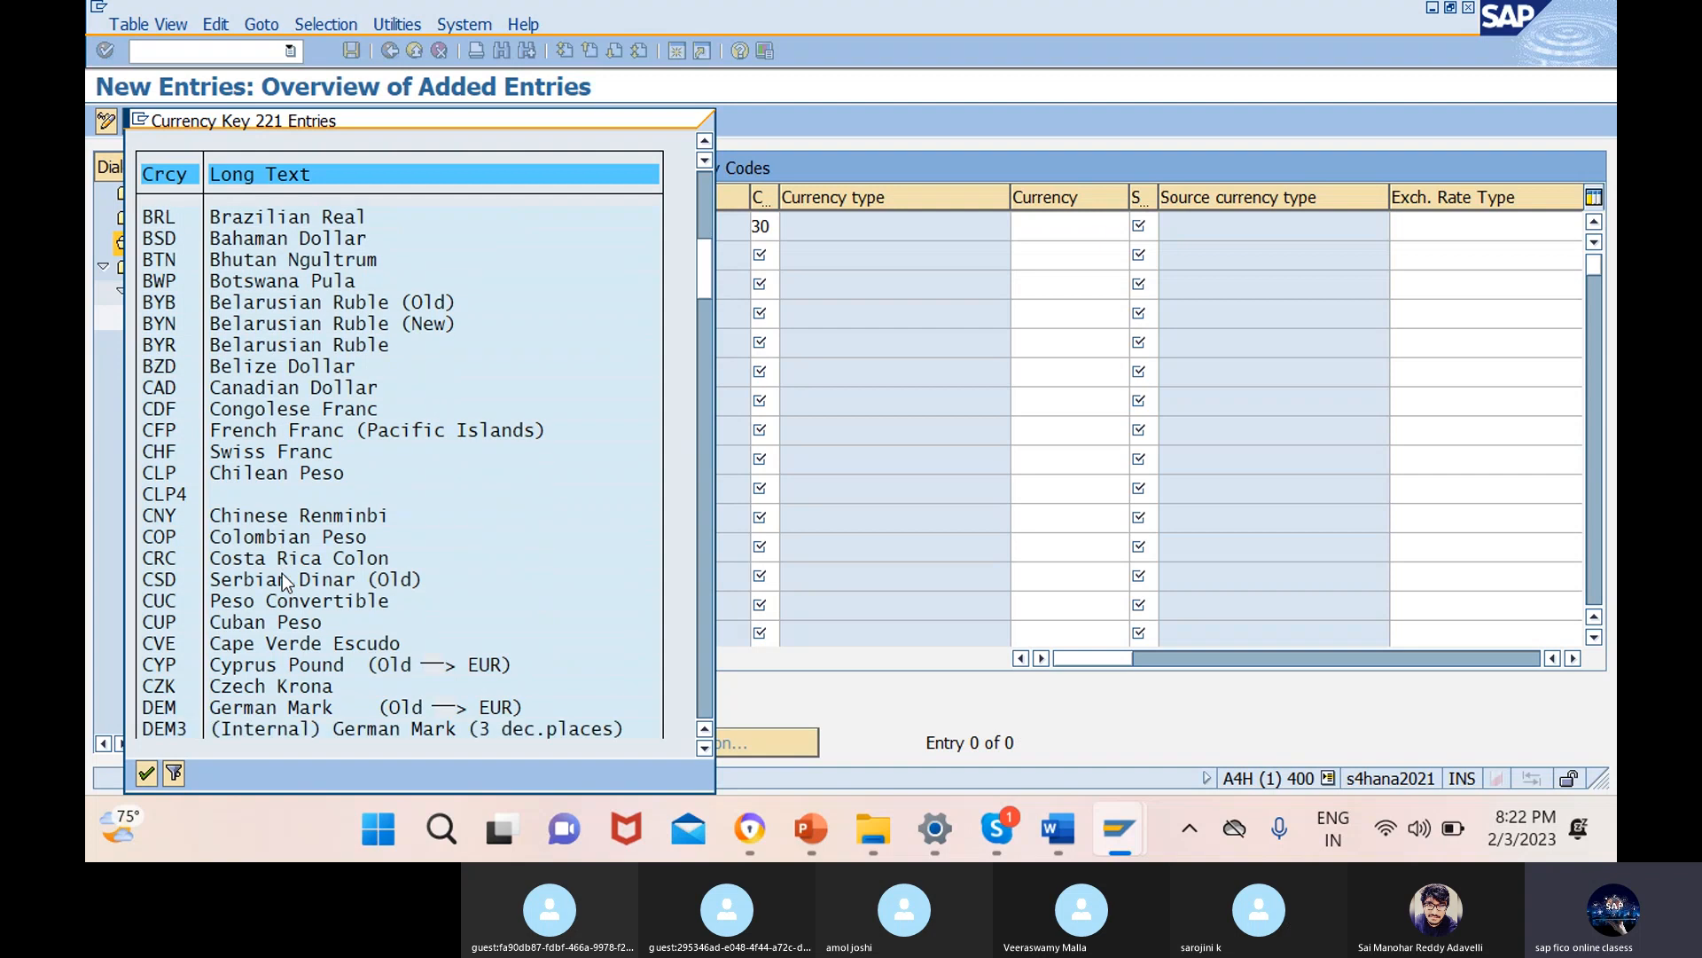
scroll(282, 572, down, 7)
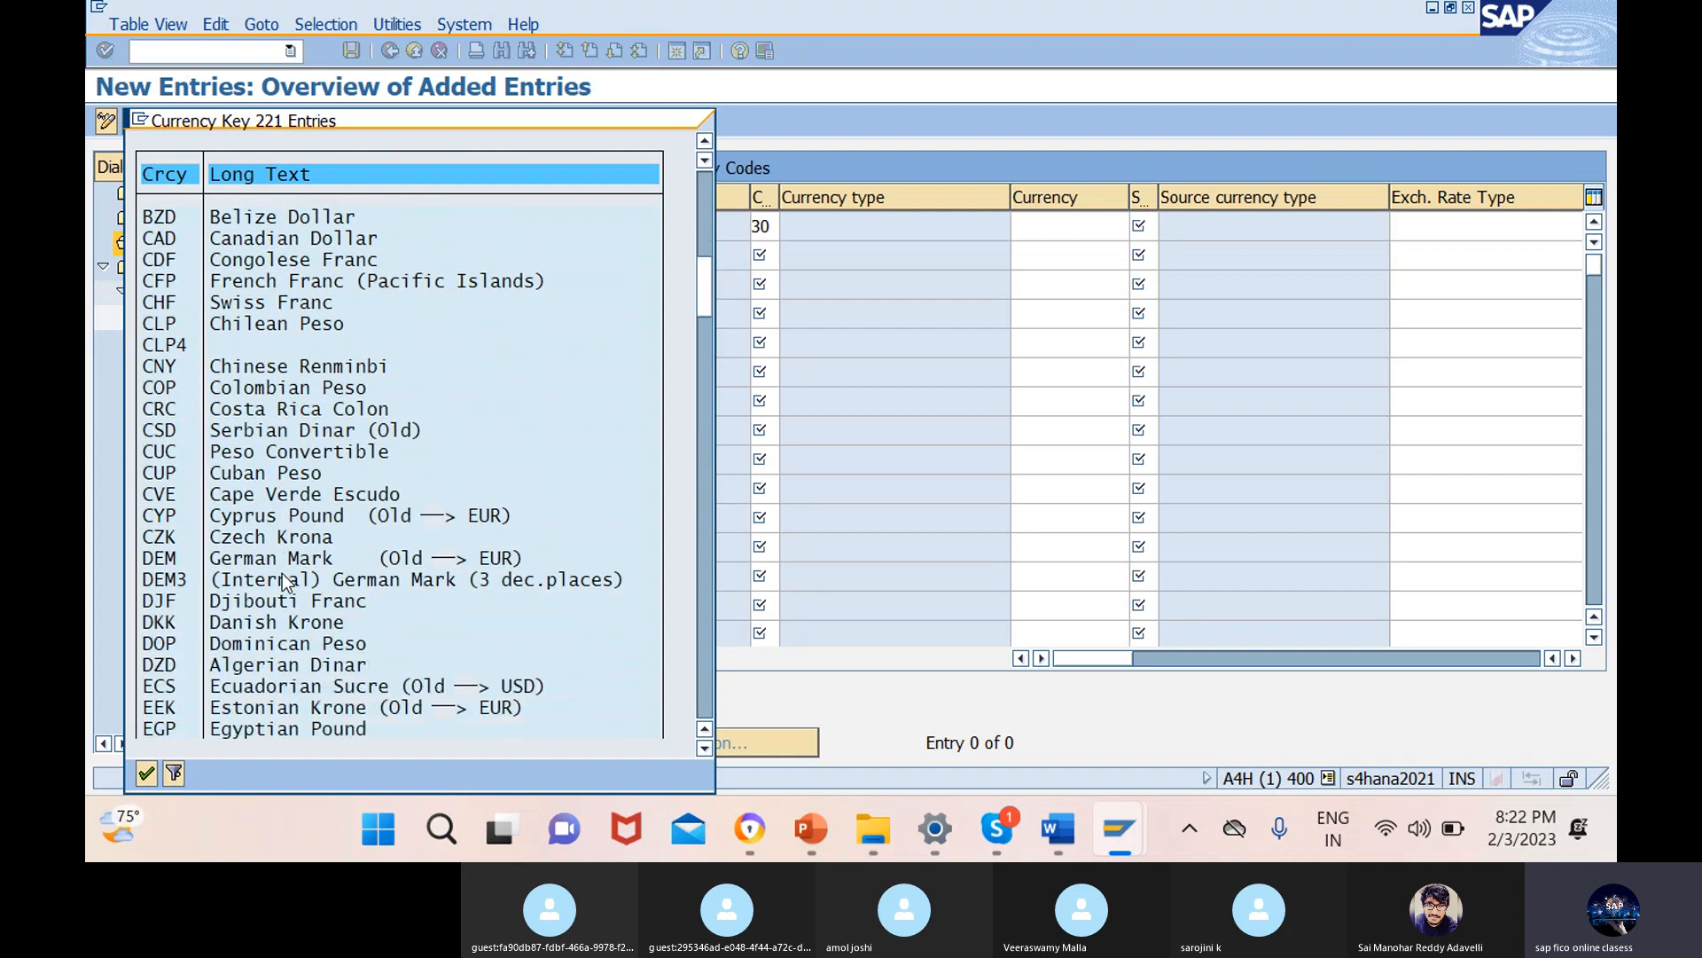
scroll(282, 572, down, 6)
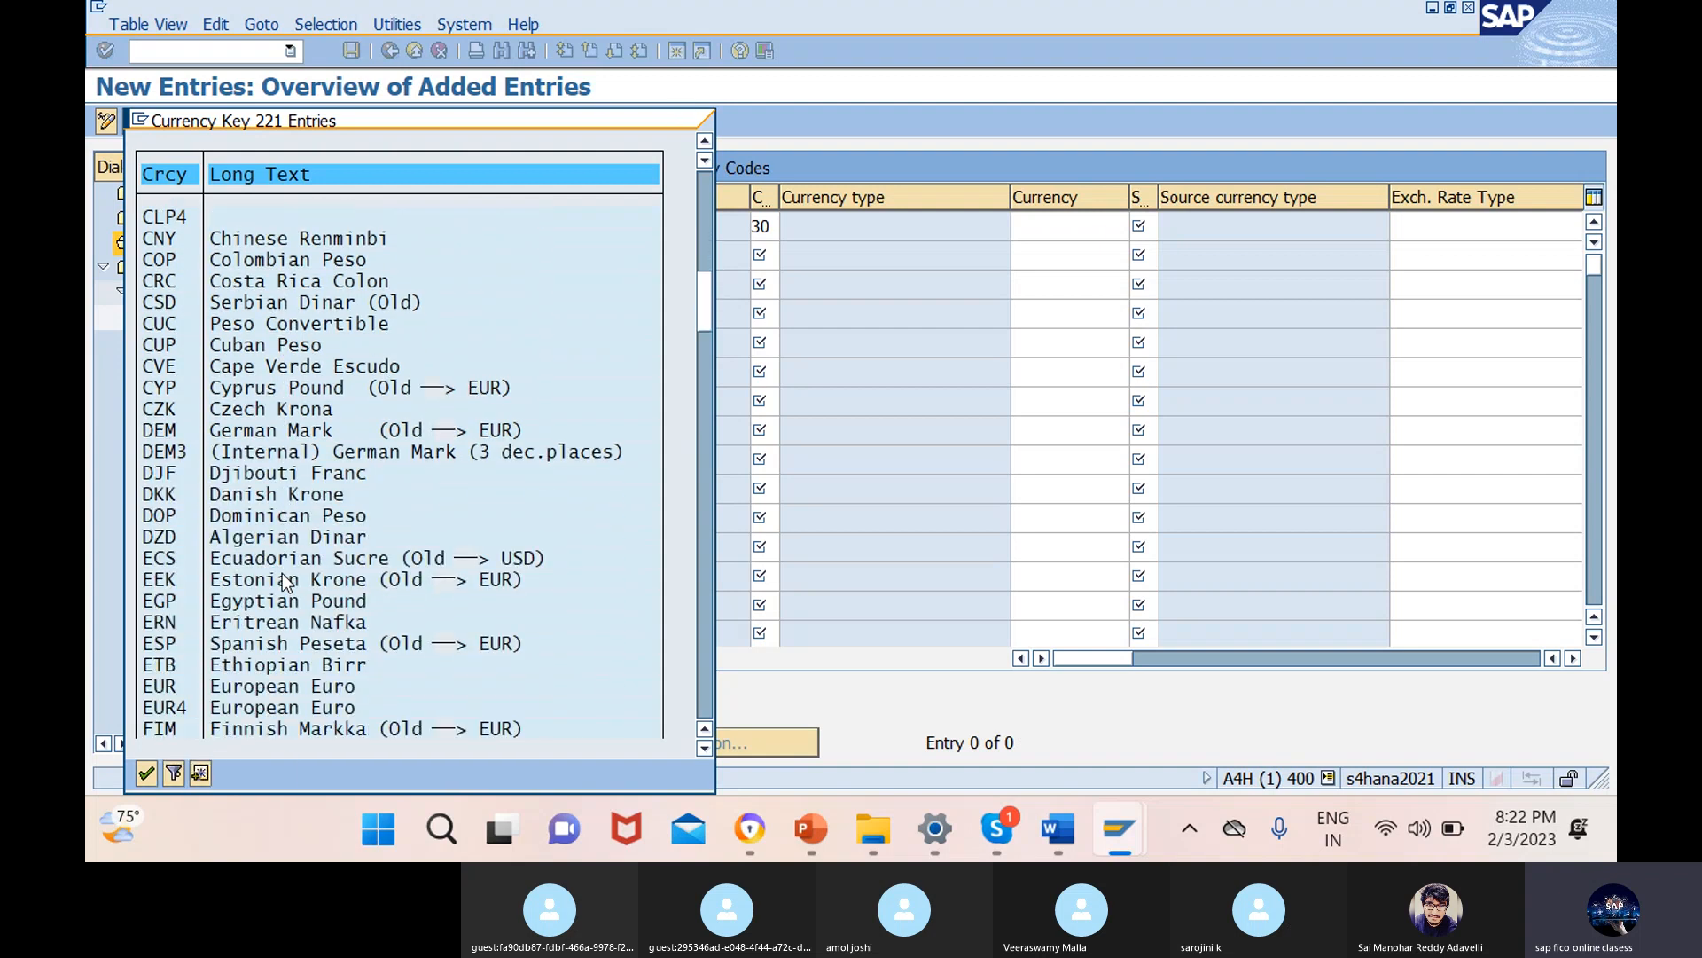
scroll(282, 573, down, 2)
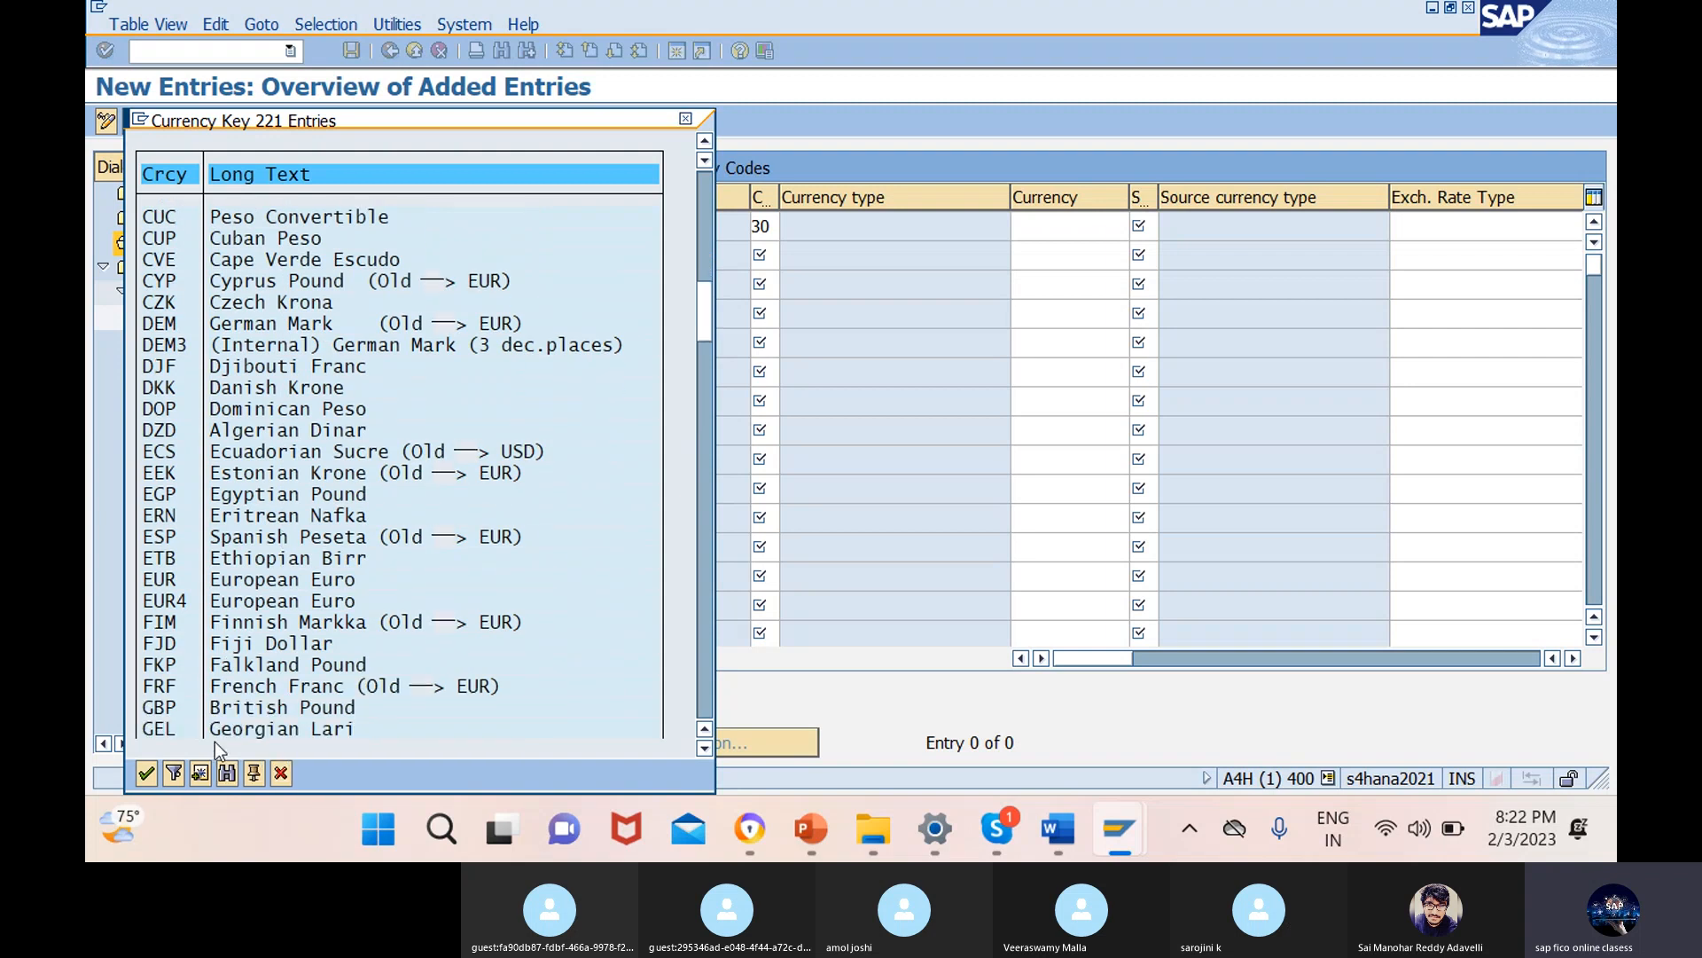
click(227, 773)
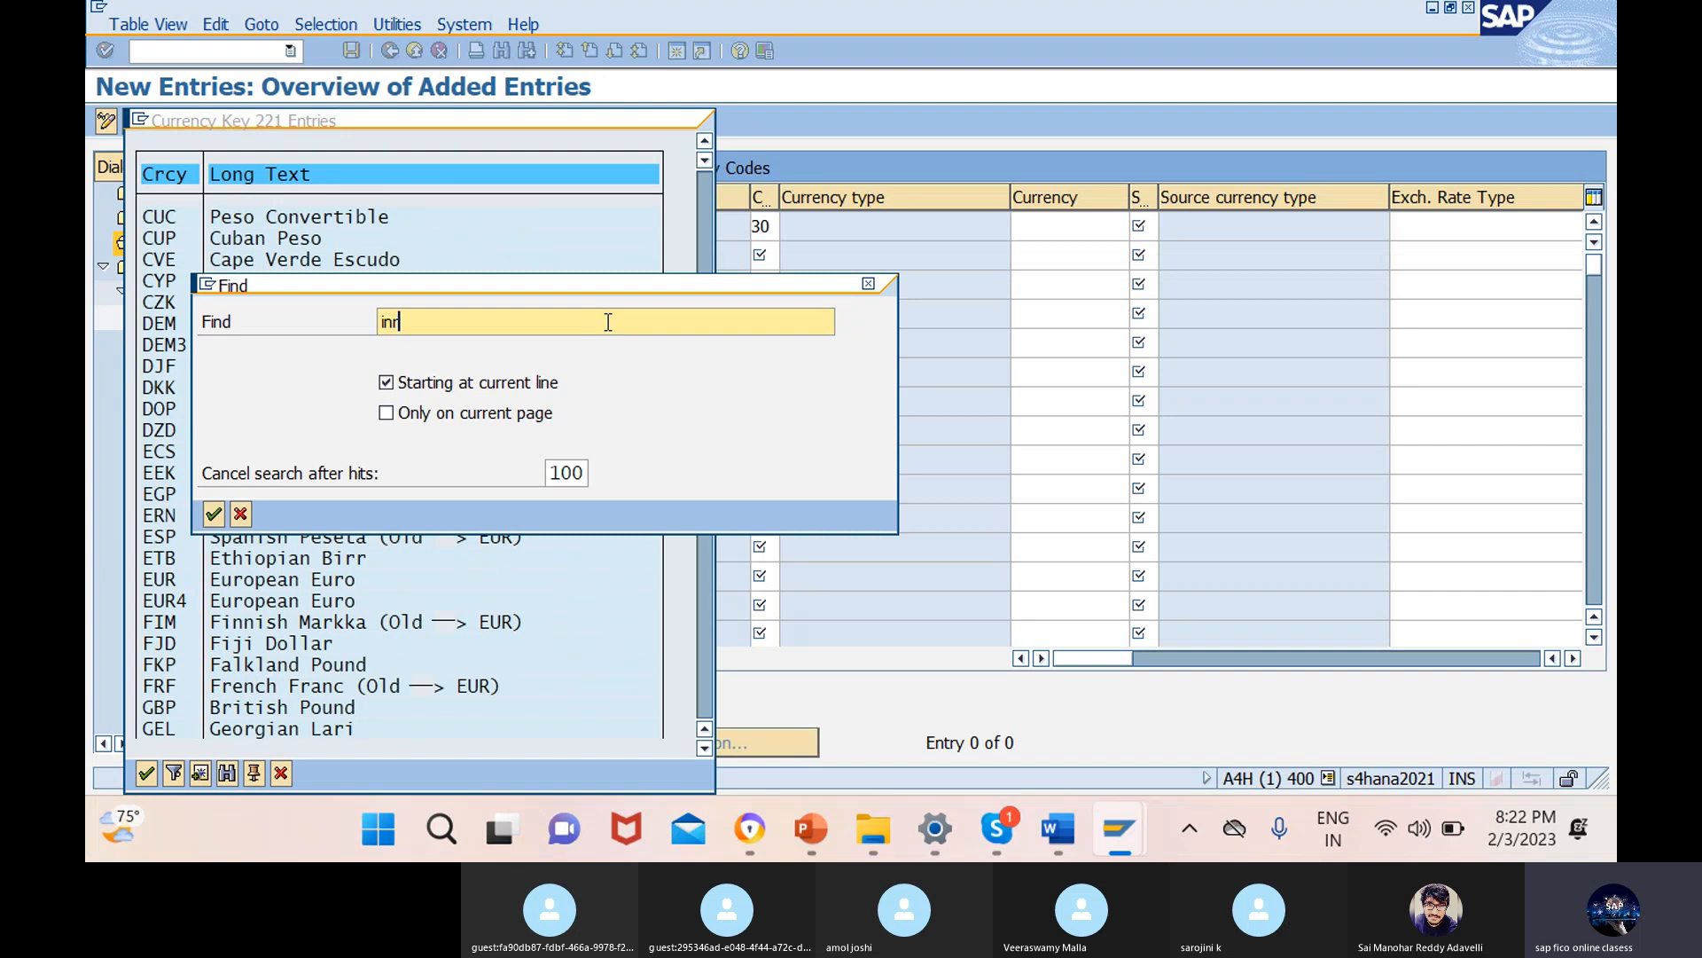
key(Return)
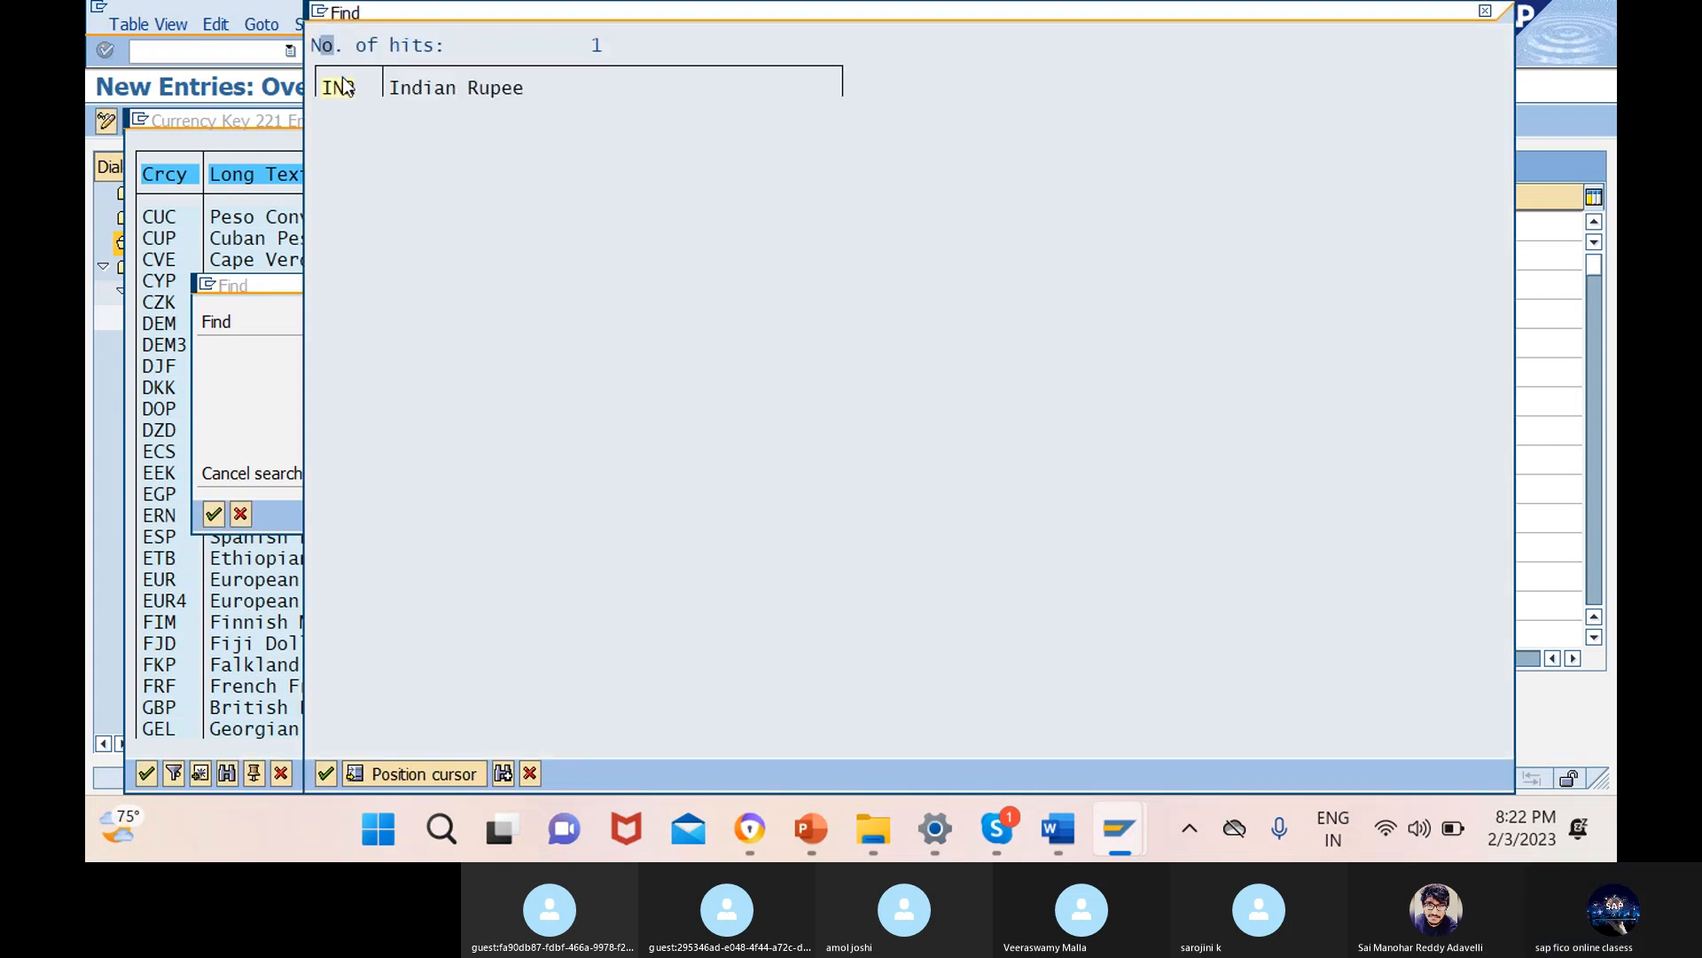
double_click(349, 88)
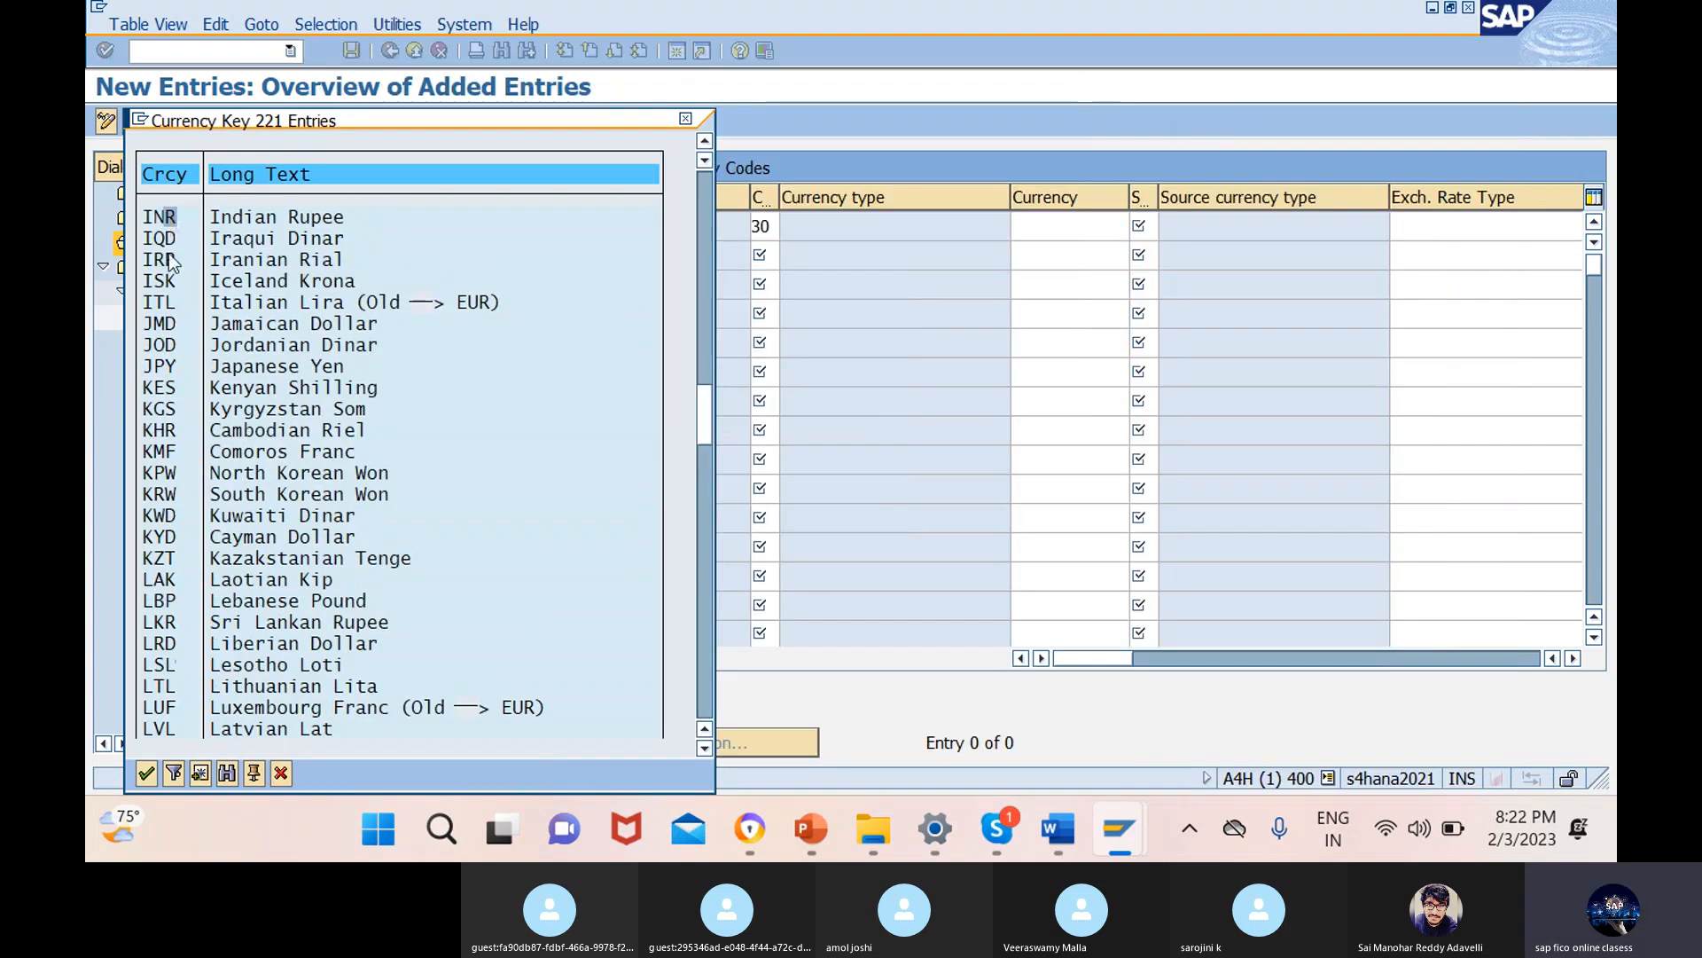
click(146, 774)
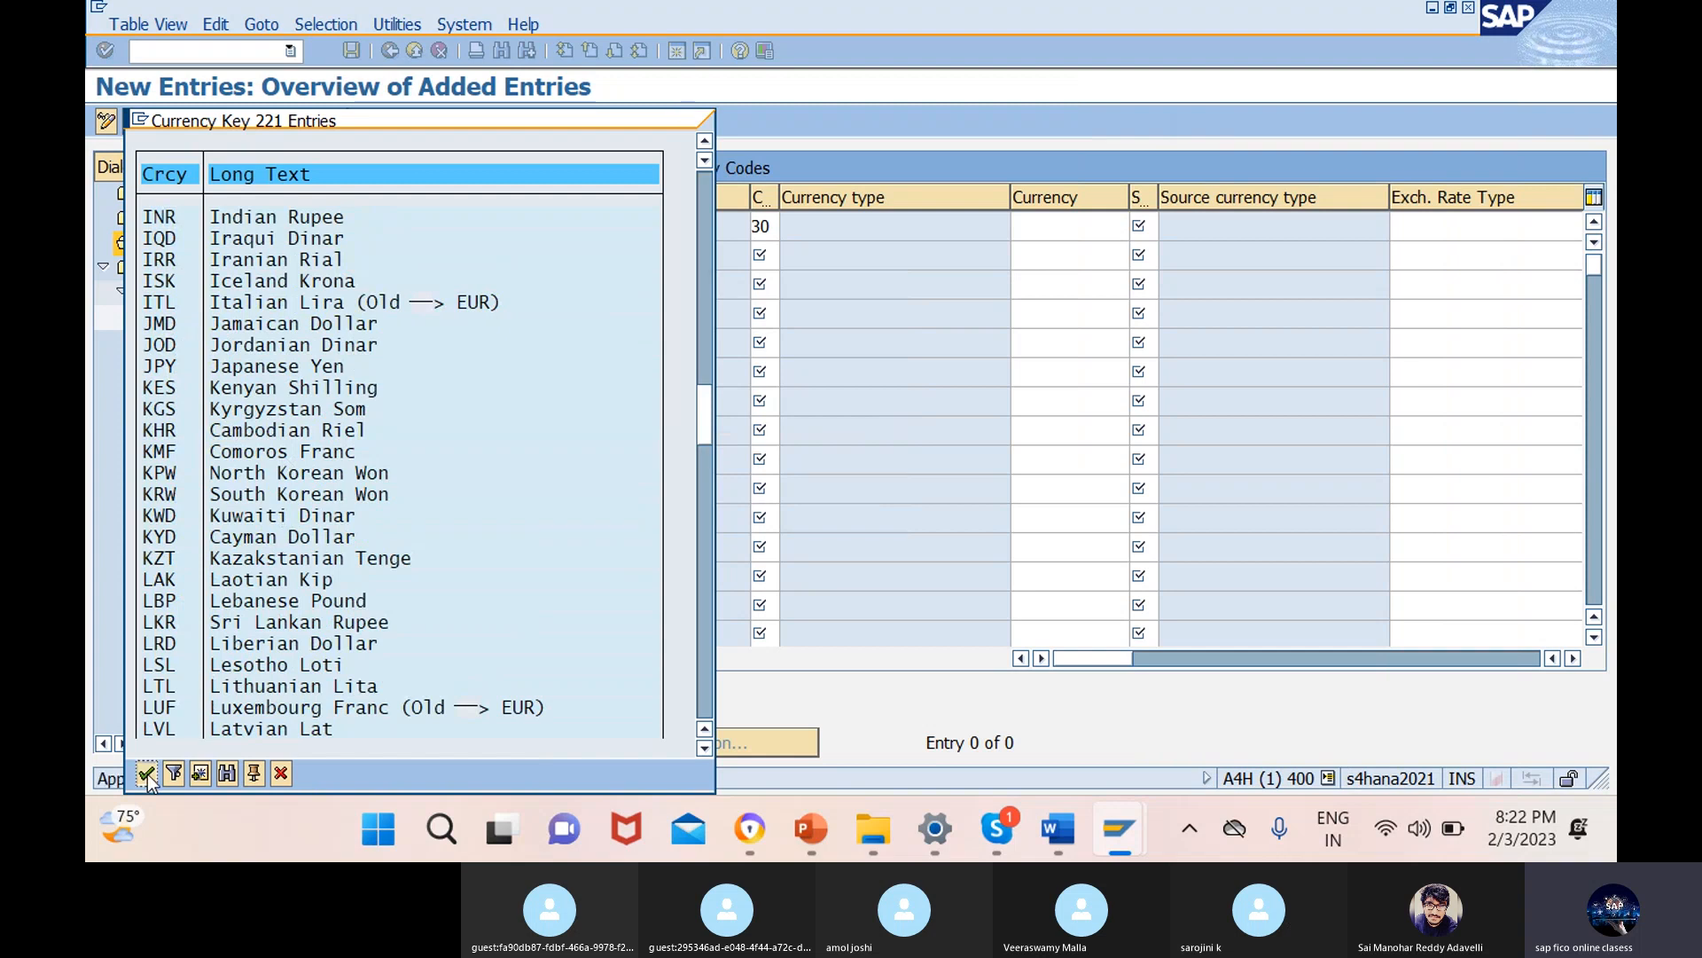
- Set the source currency type of the 12ES entry to 10 (Company Code Currency)
click(1155, 226)
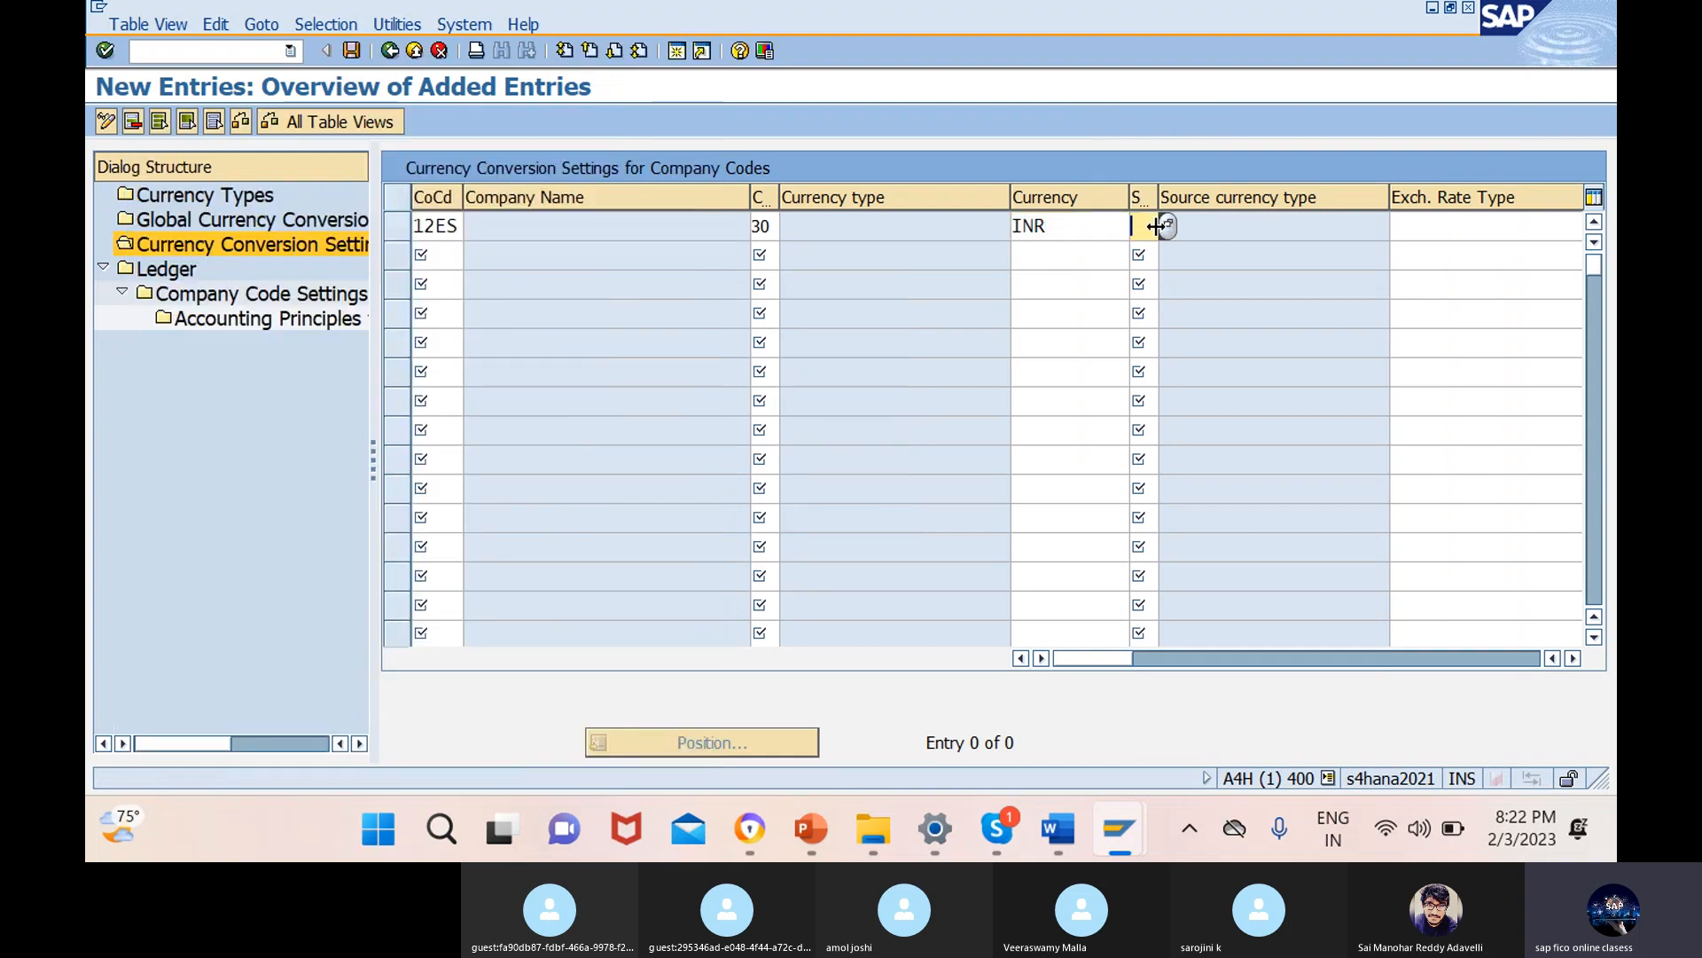
click(1165, 227)
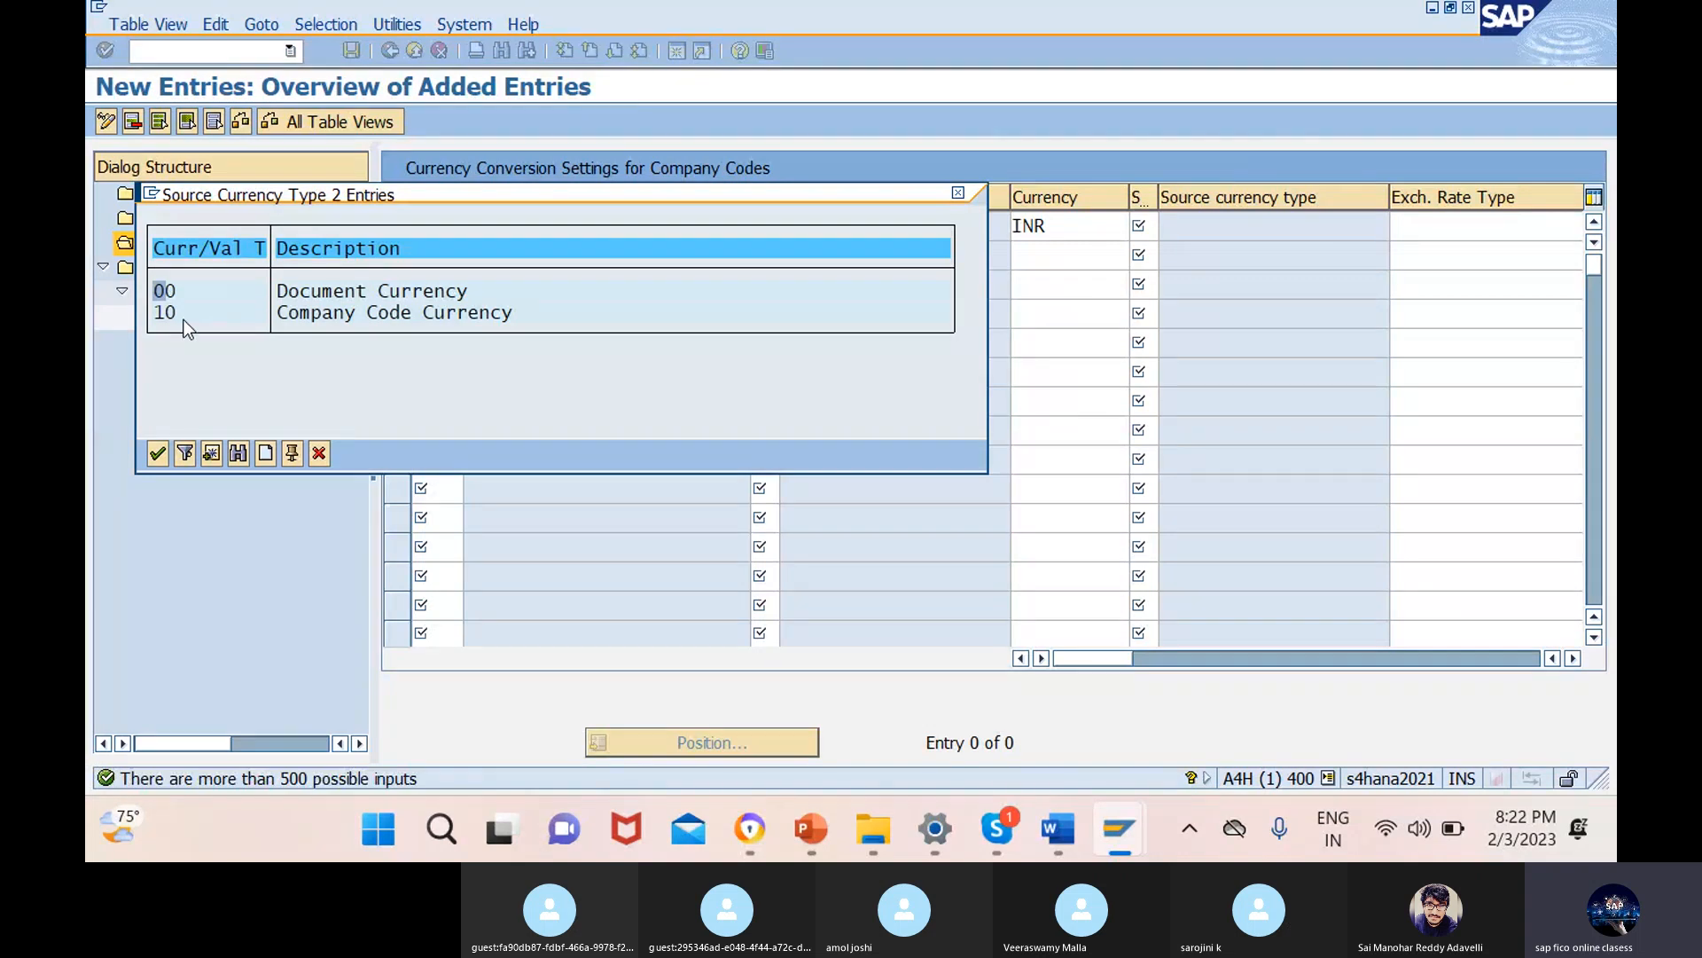
click(211, 312)
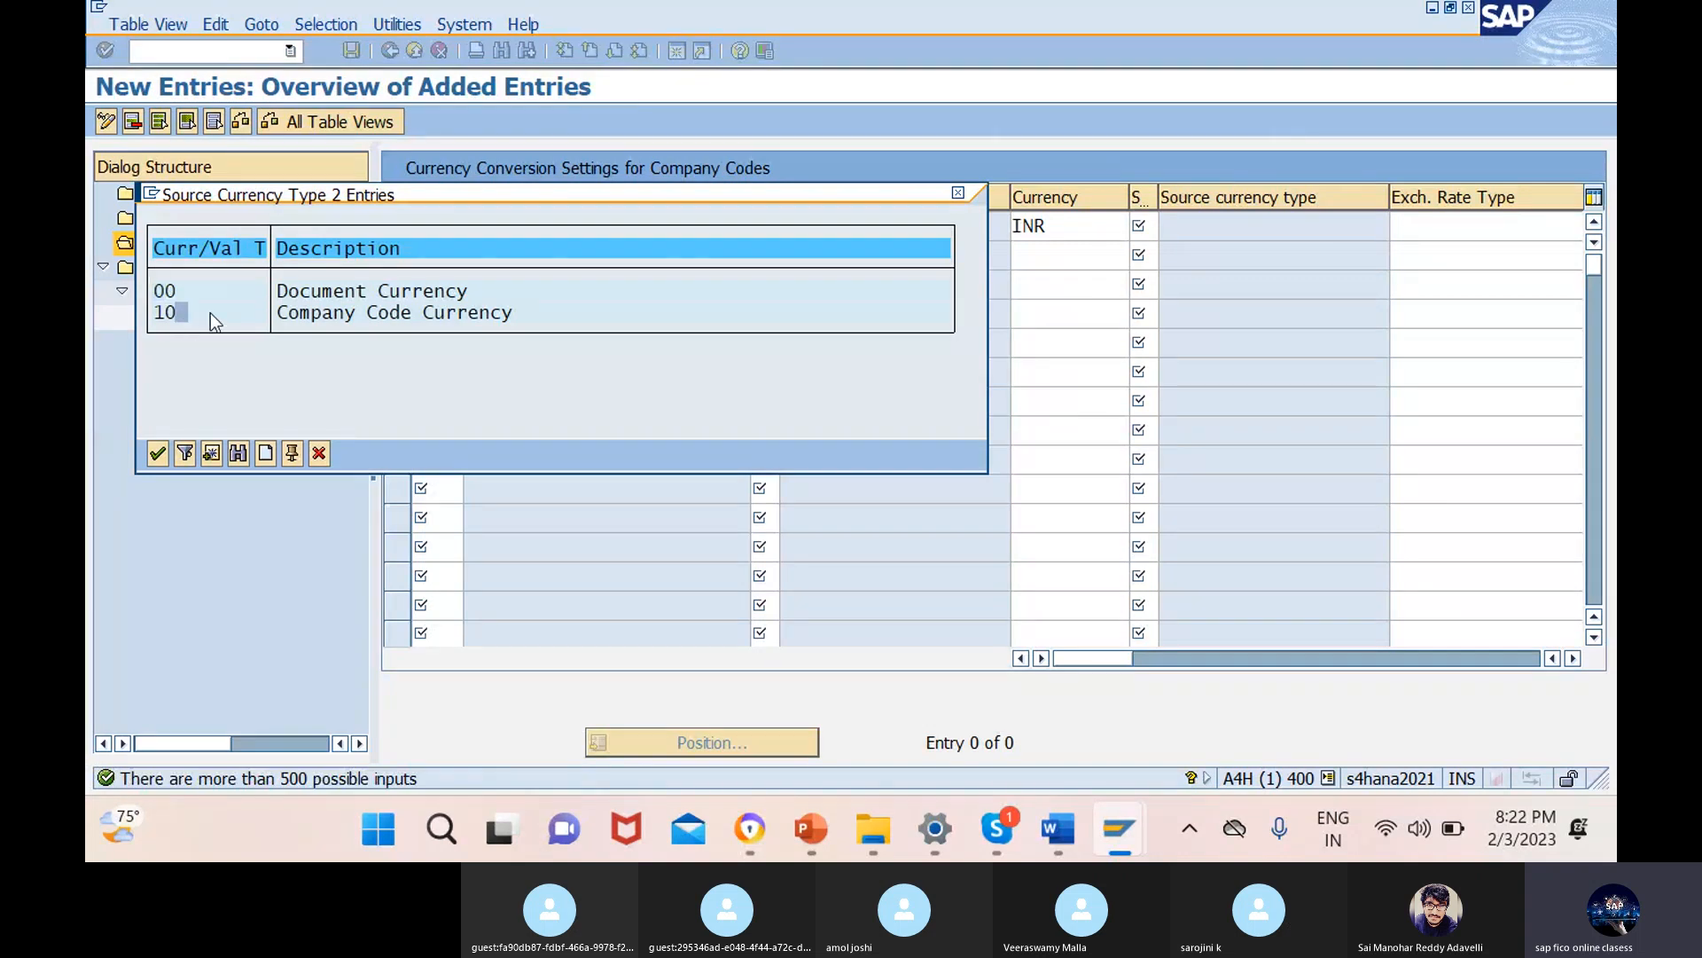
click(157, 454)
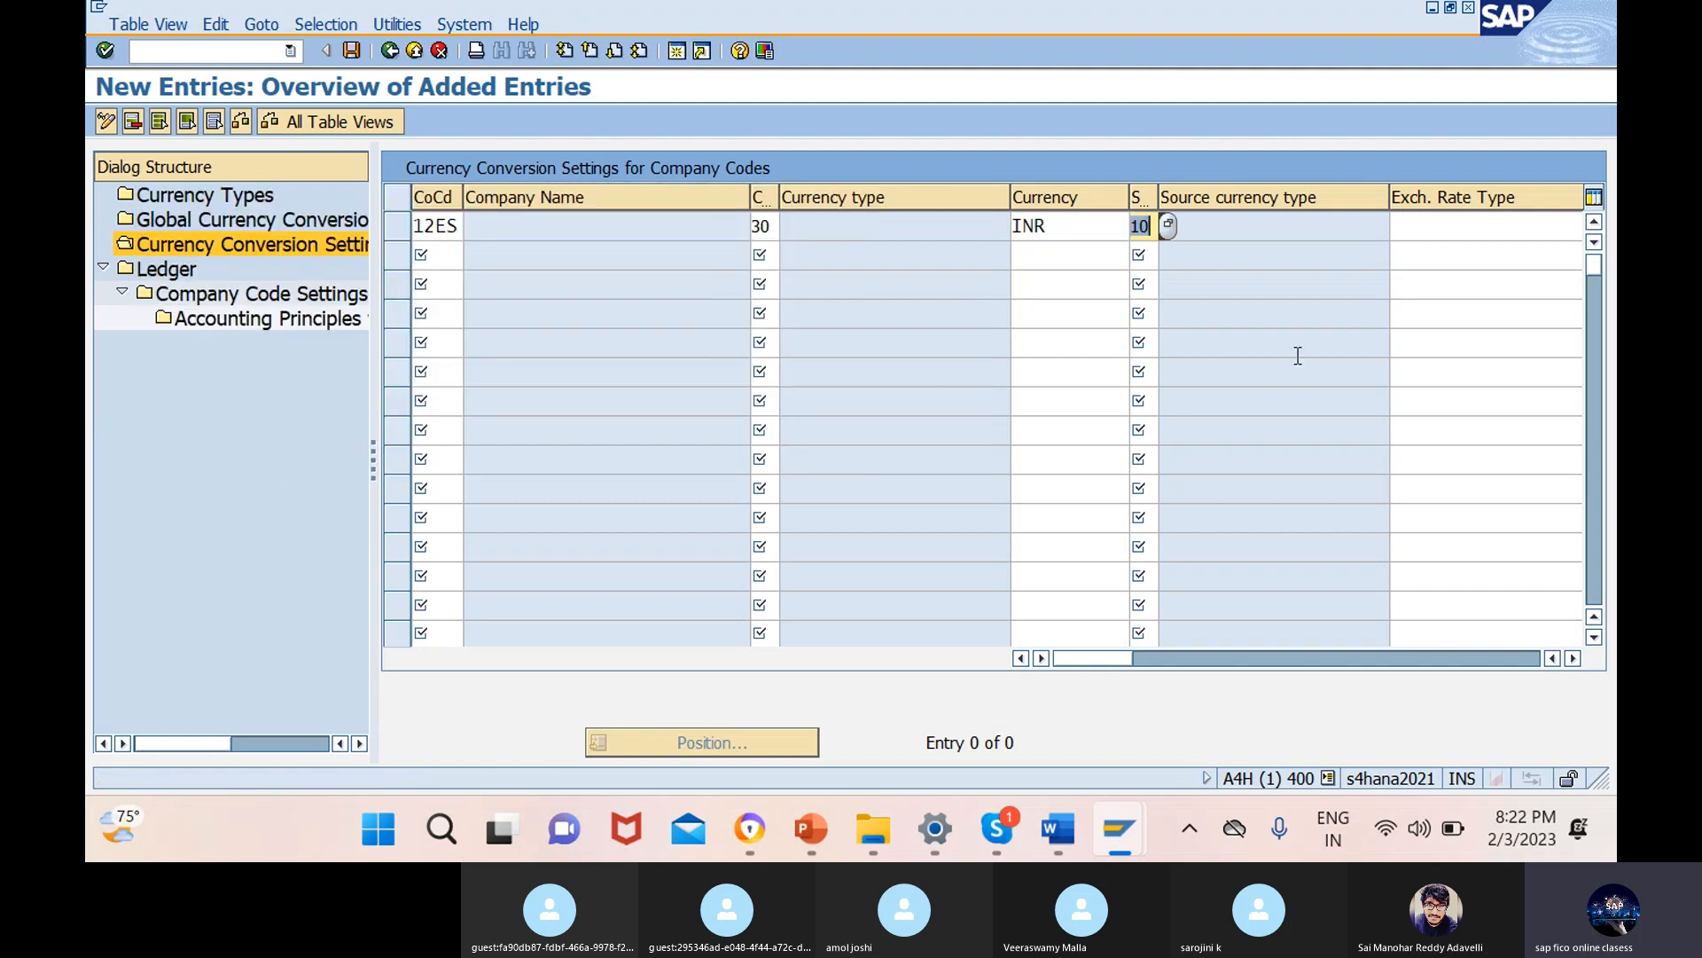
- Try to set the exchange rate type of the 12ES entry to M (Standard translation at average rate)
drag(1091, 662, 1275, 659)
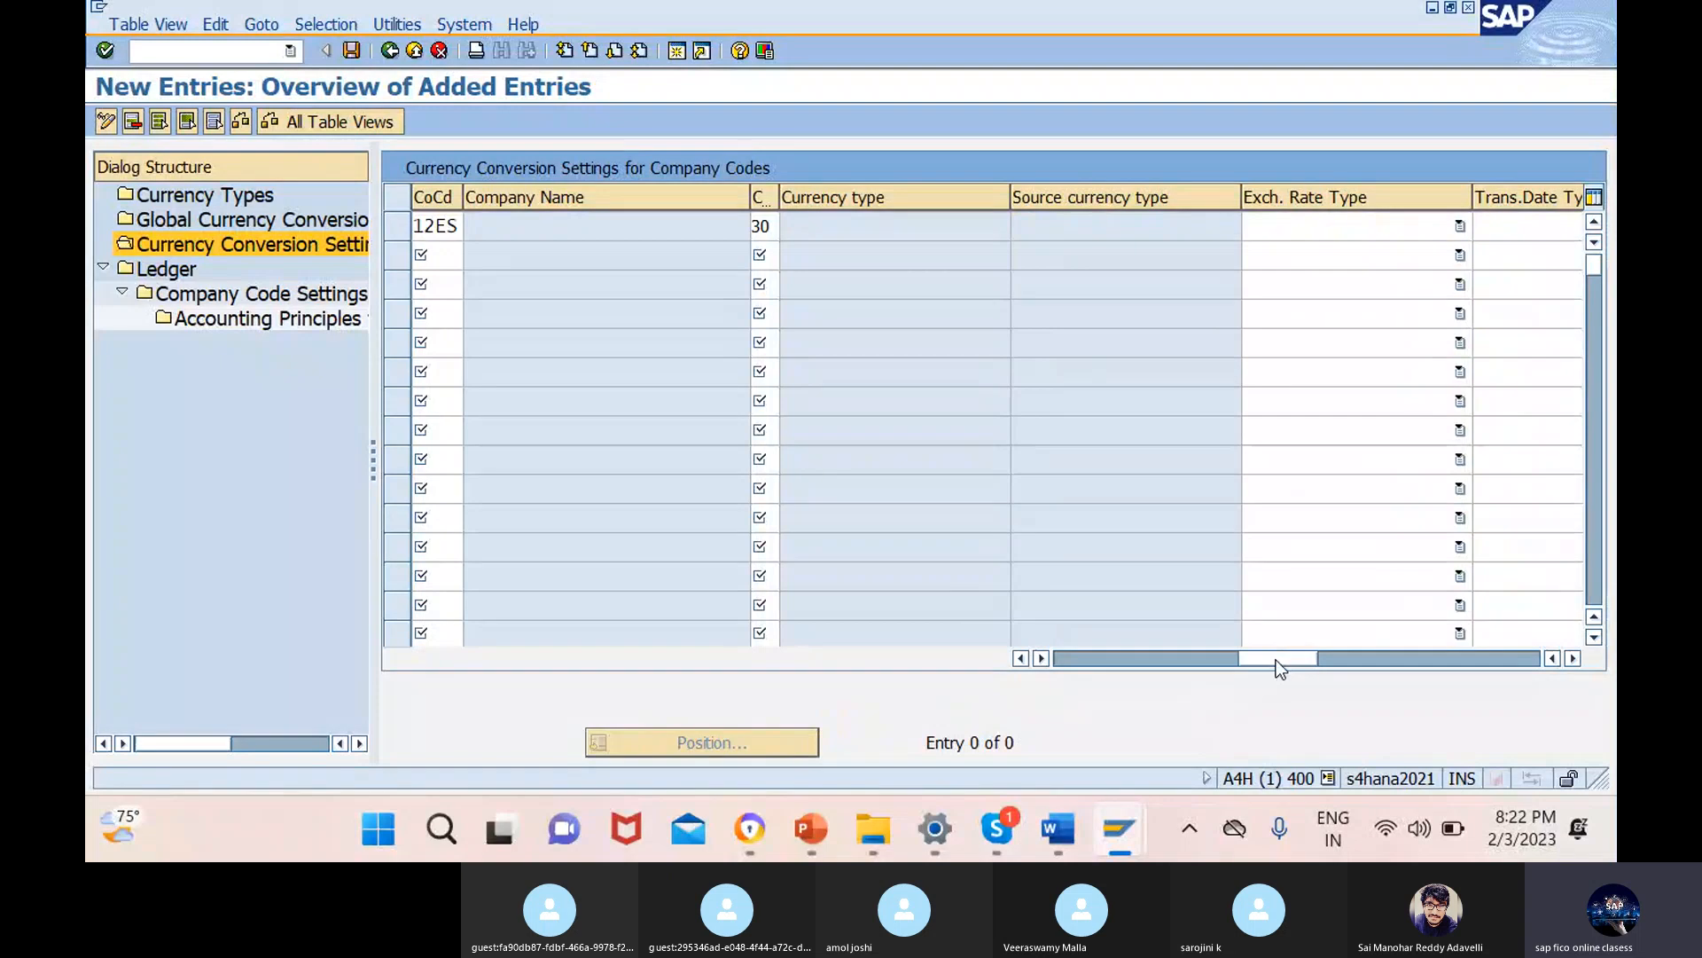
click(1456, 225)
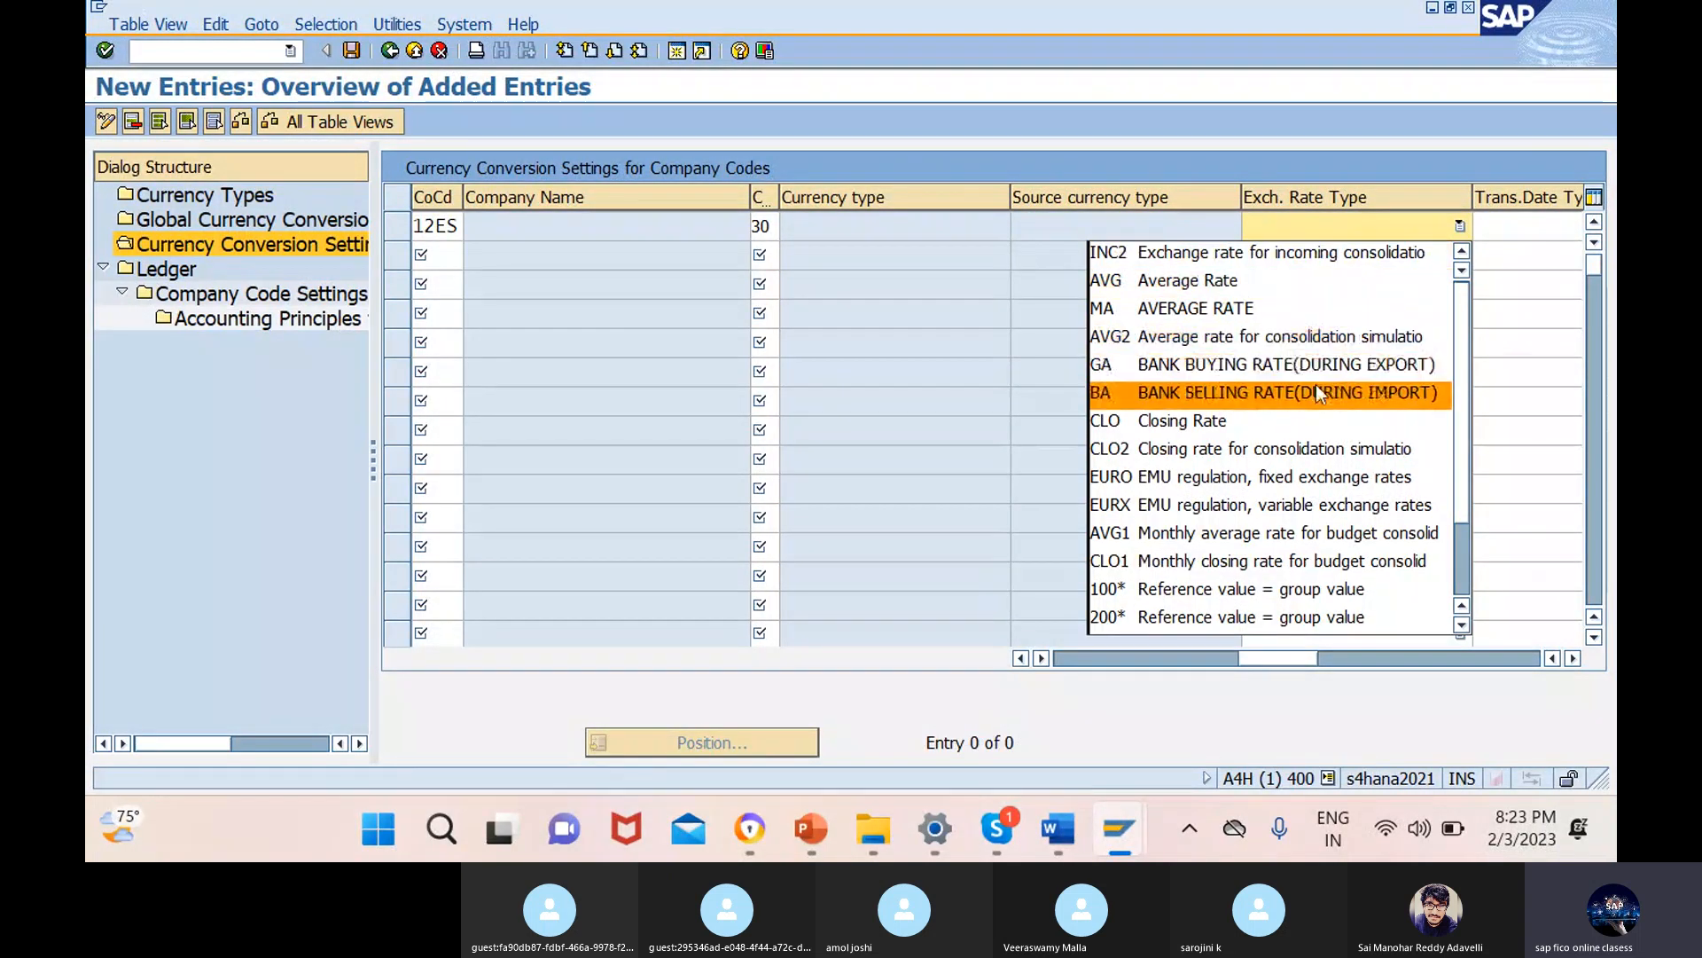
scroll(1285, 394, down, 5)
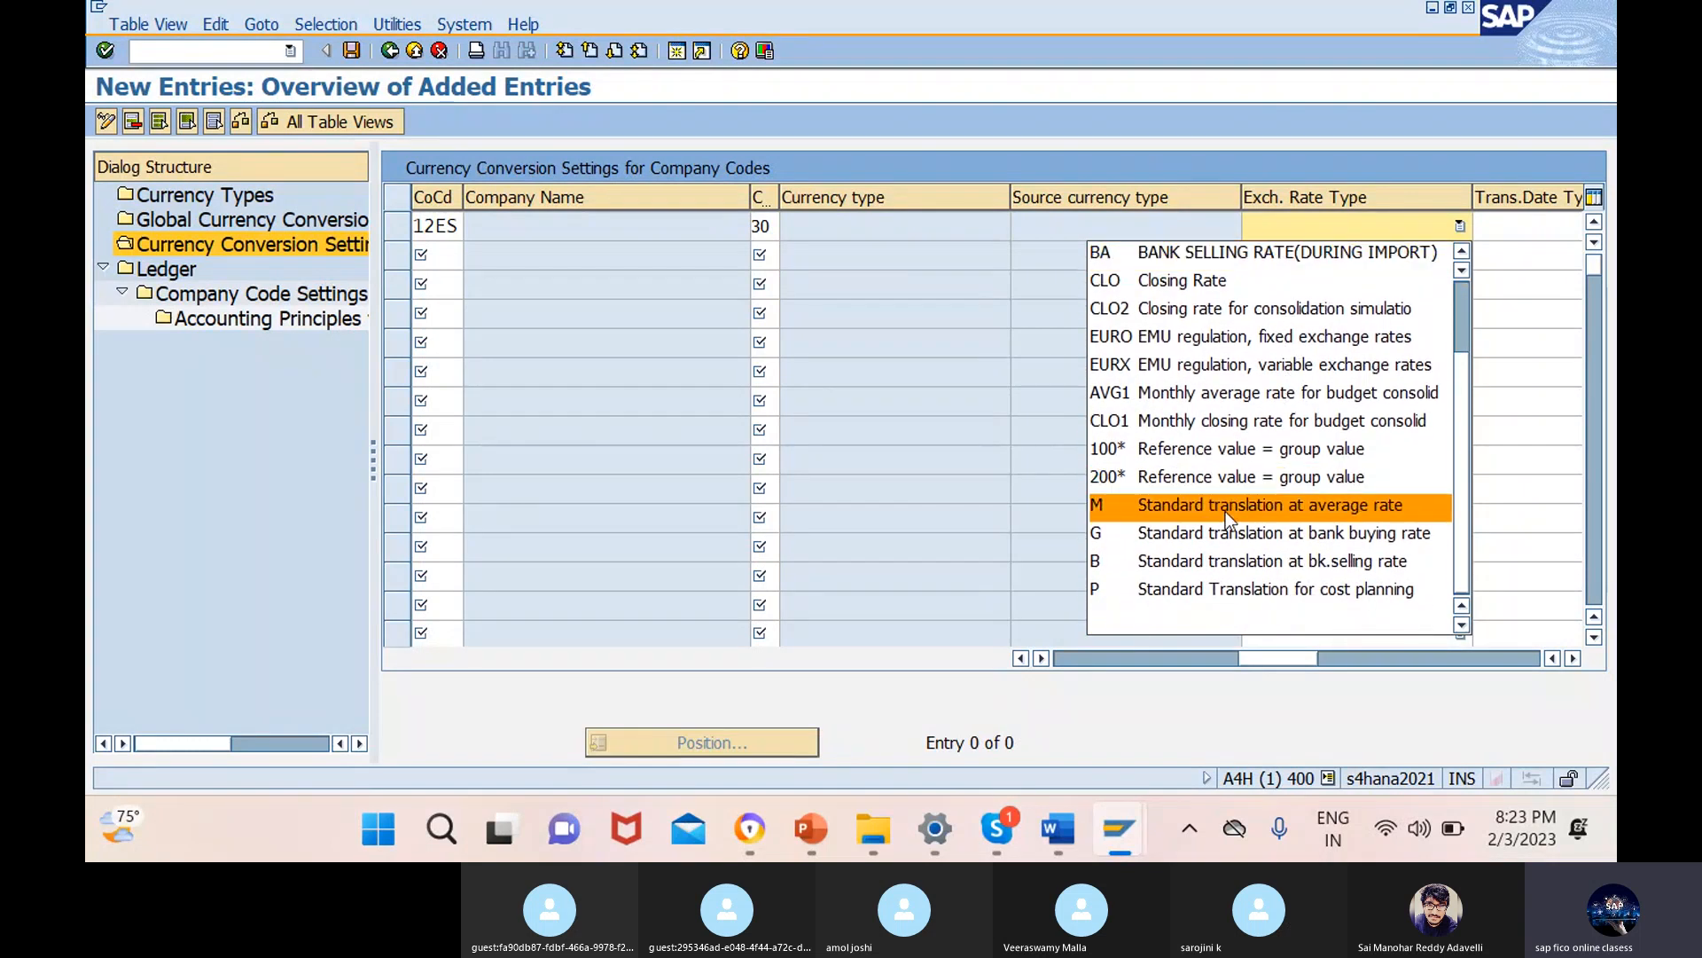
click(1225, 506)
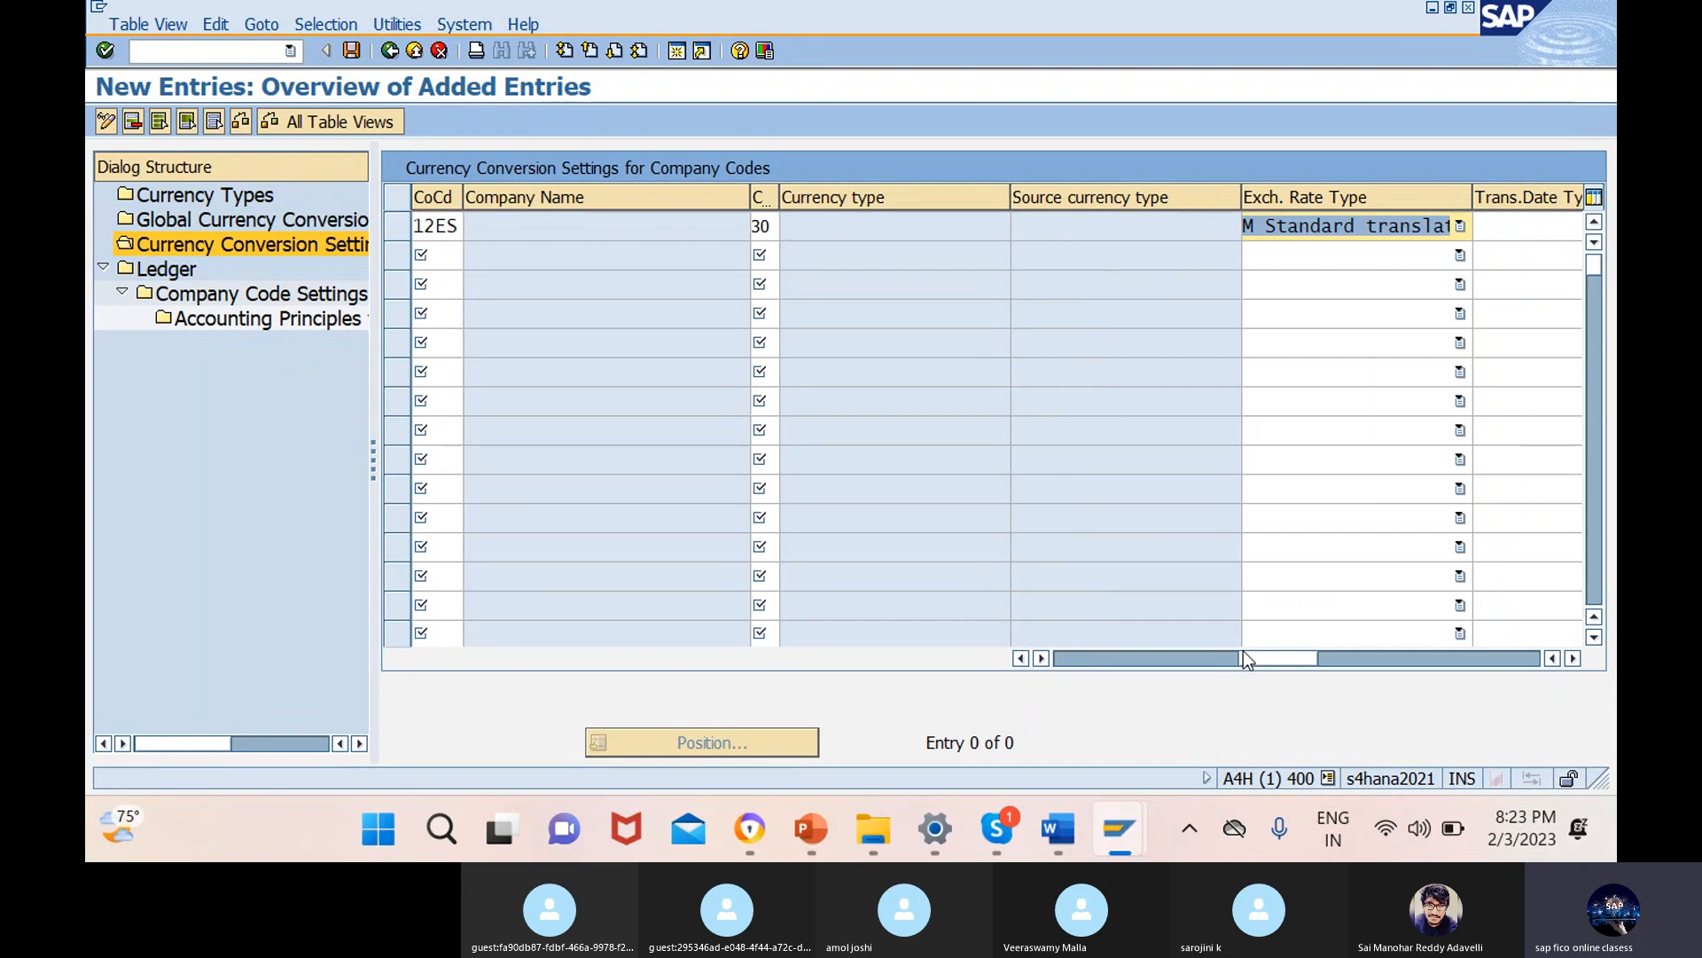
- Choose translation date type 1 Document date for the 12ES entry, then confirm the entry and acknowledge the consistency check messages
drag(1274, 665, 1390, 664)
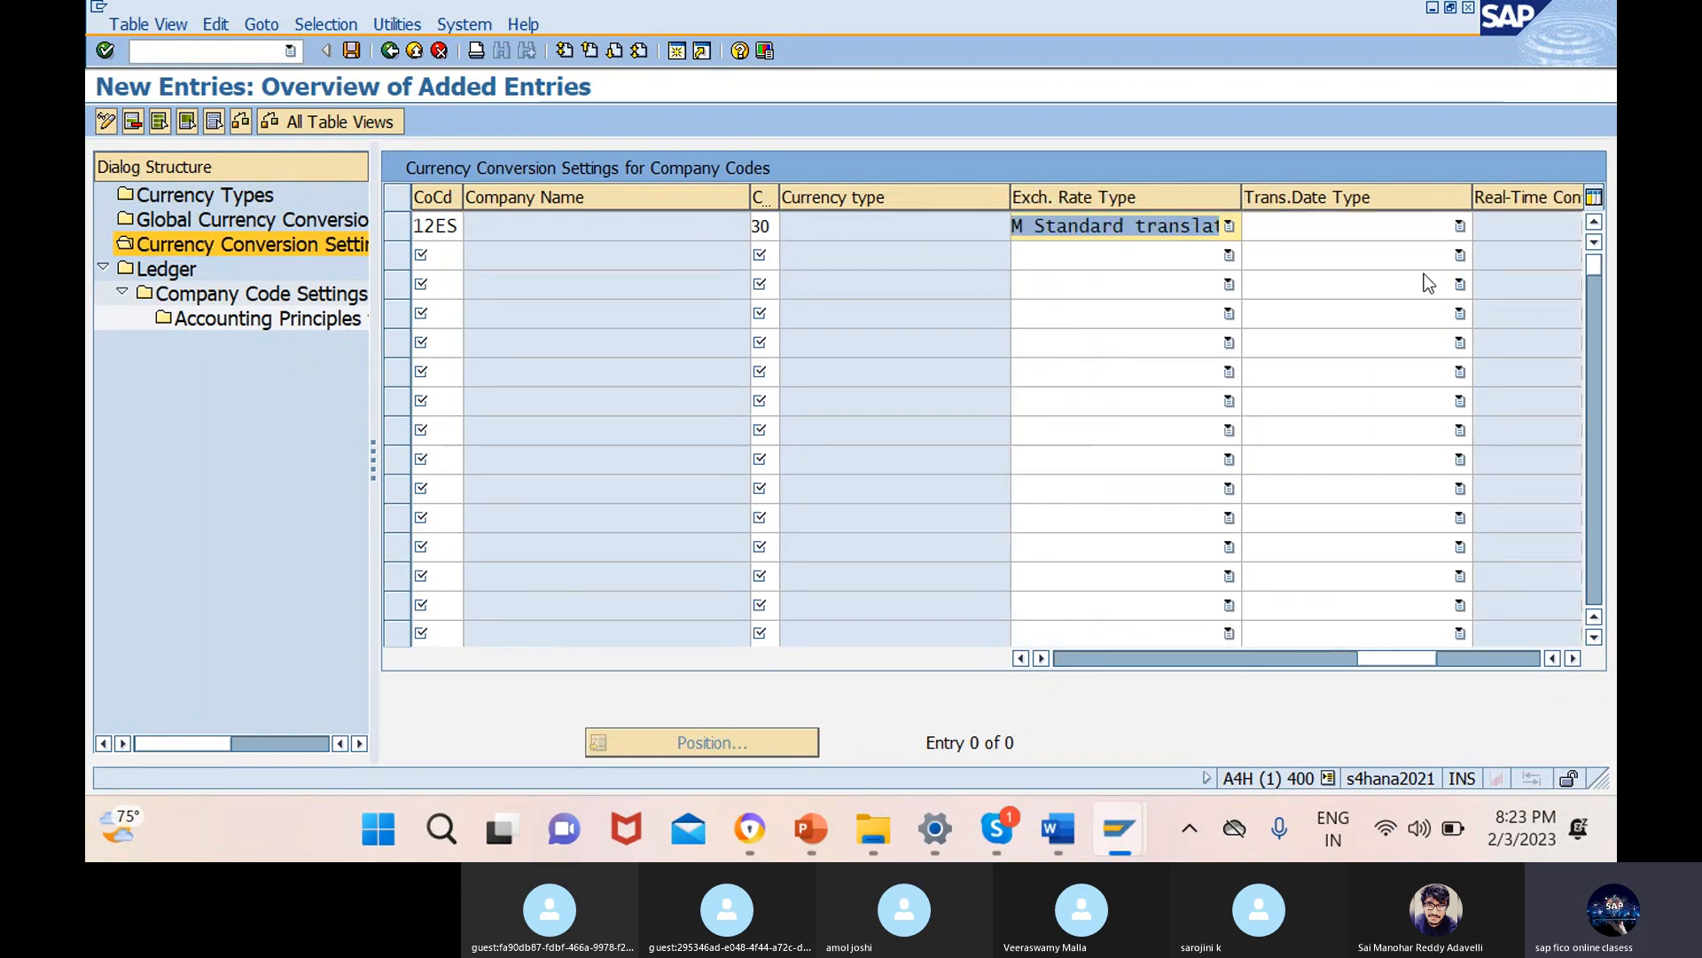
click(1459, 227)
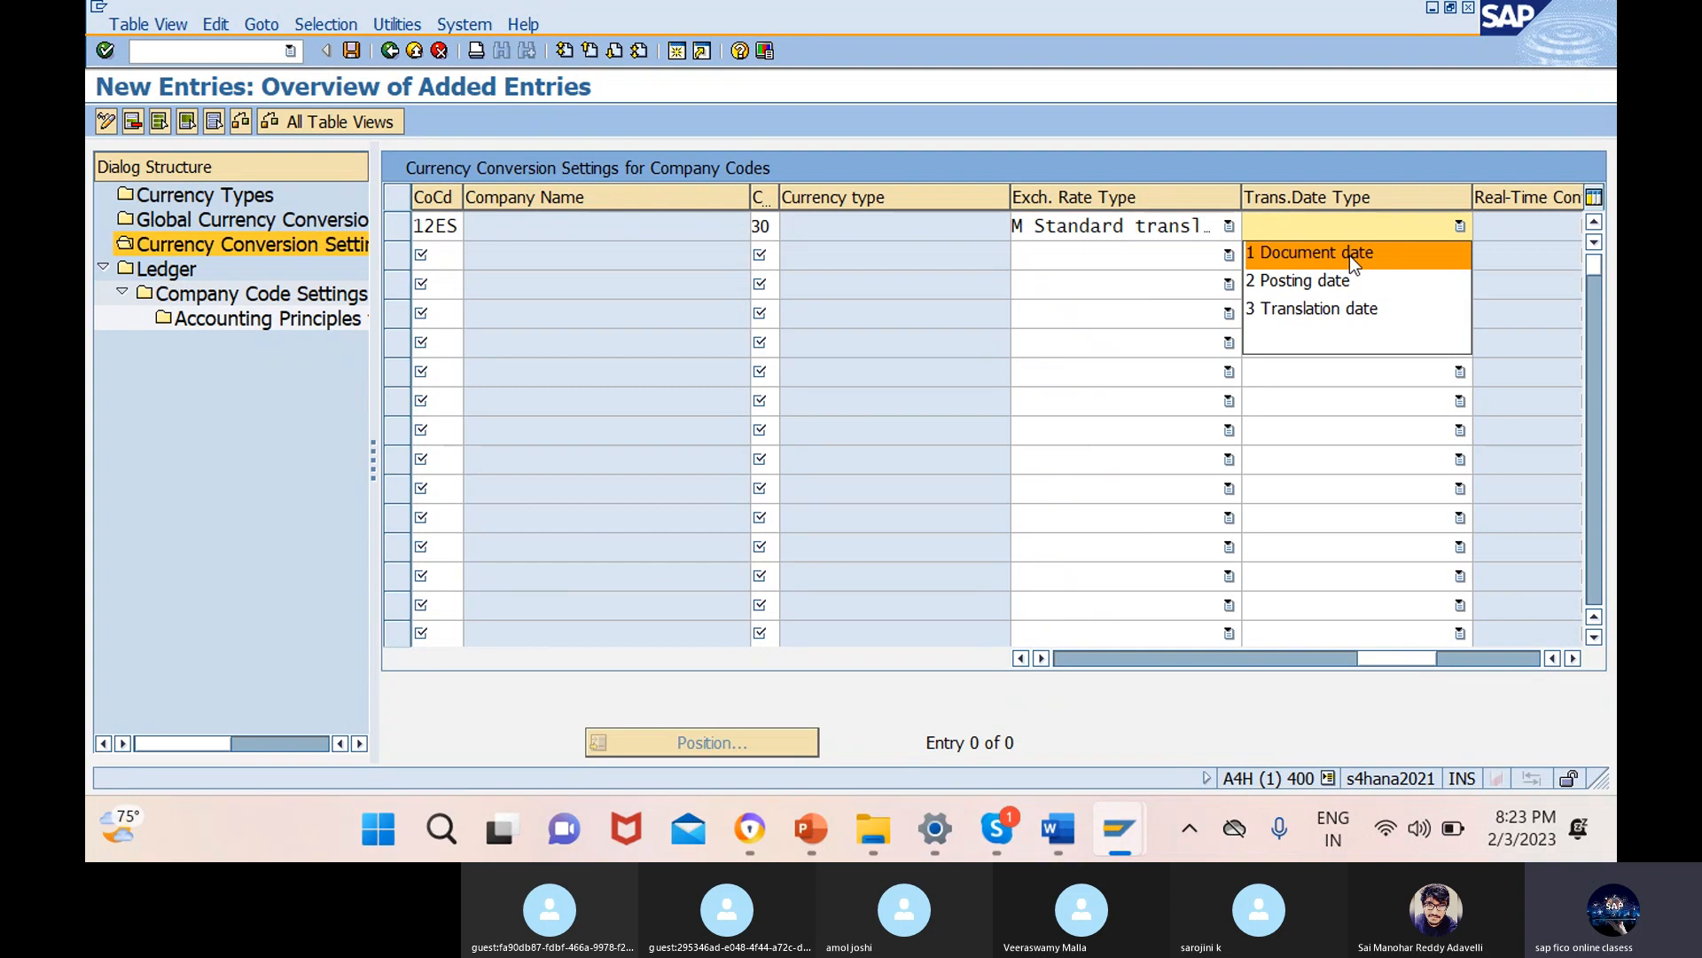
click(1350, 256)
drag(1395, 660, 1133, 704)
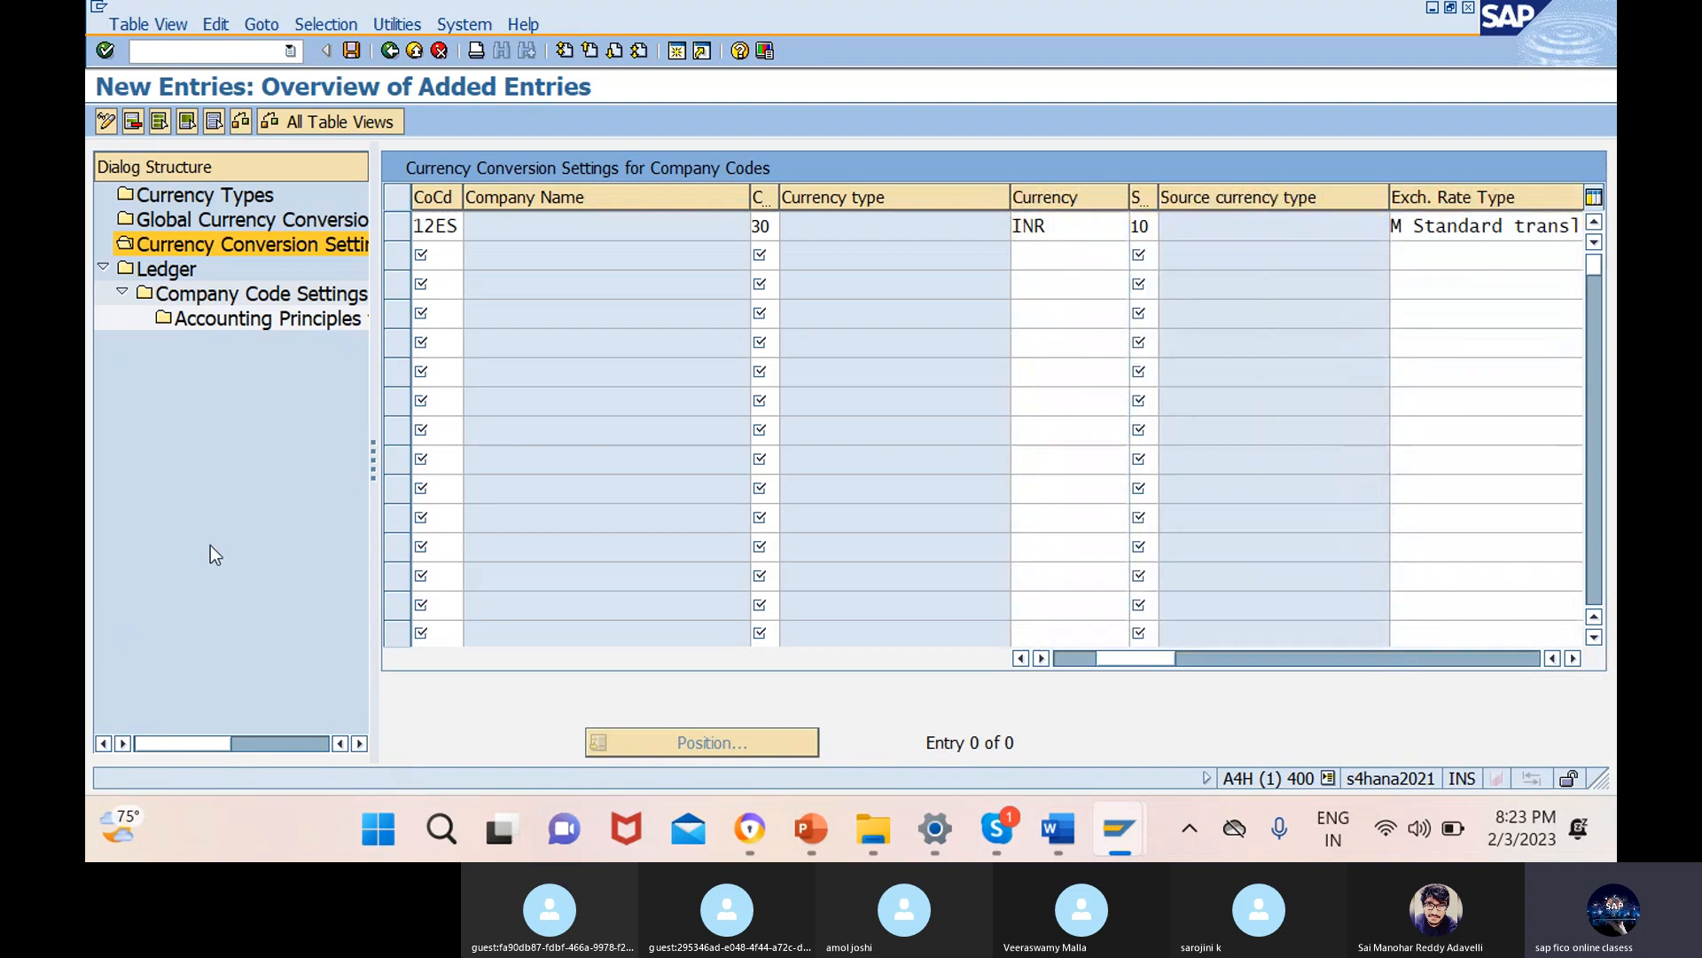
key(Return)
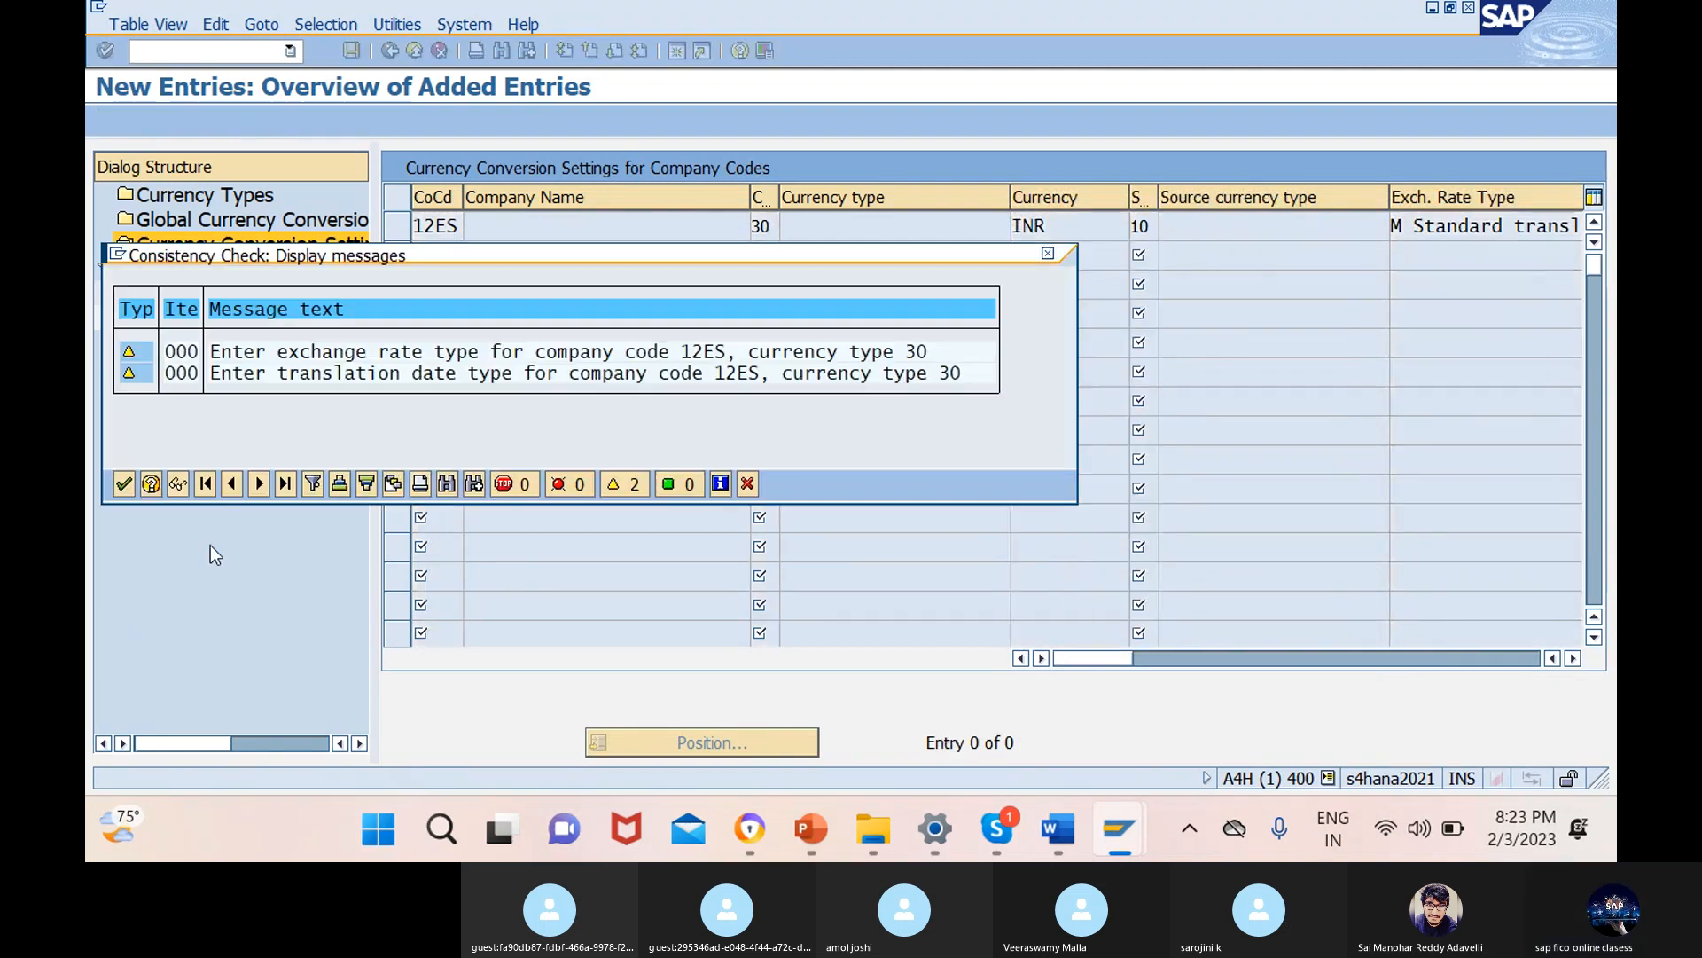
click(118, 485)
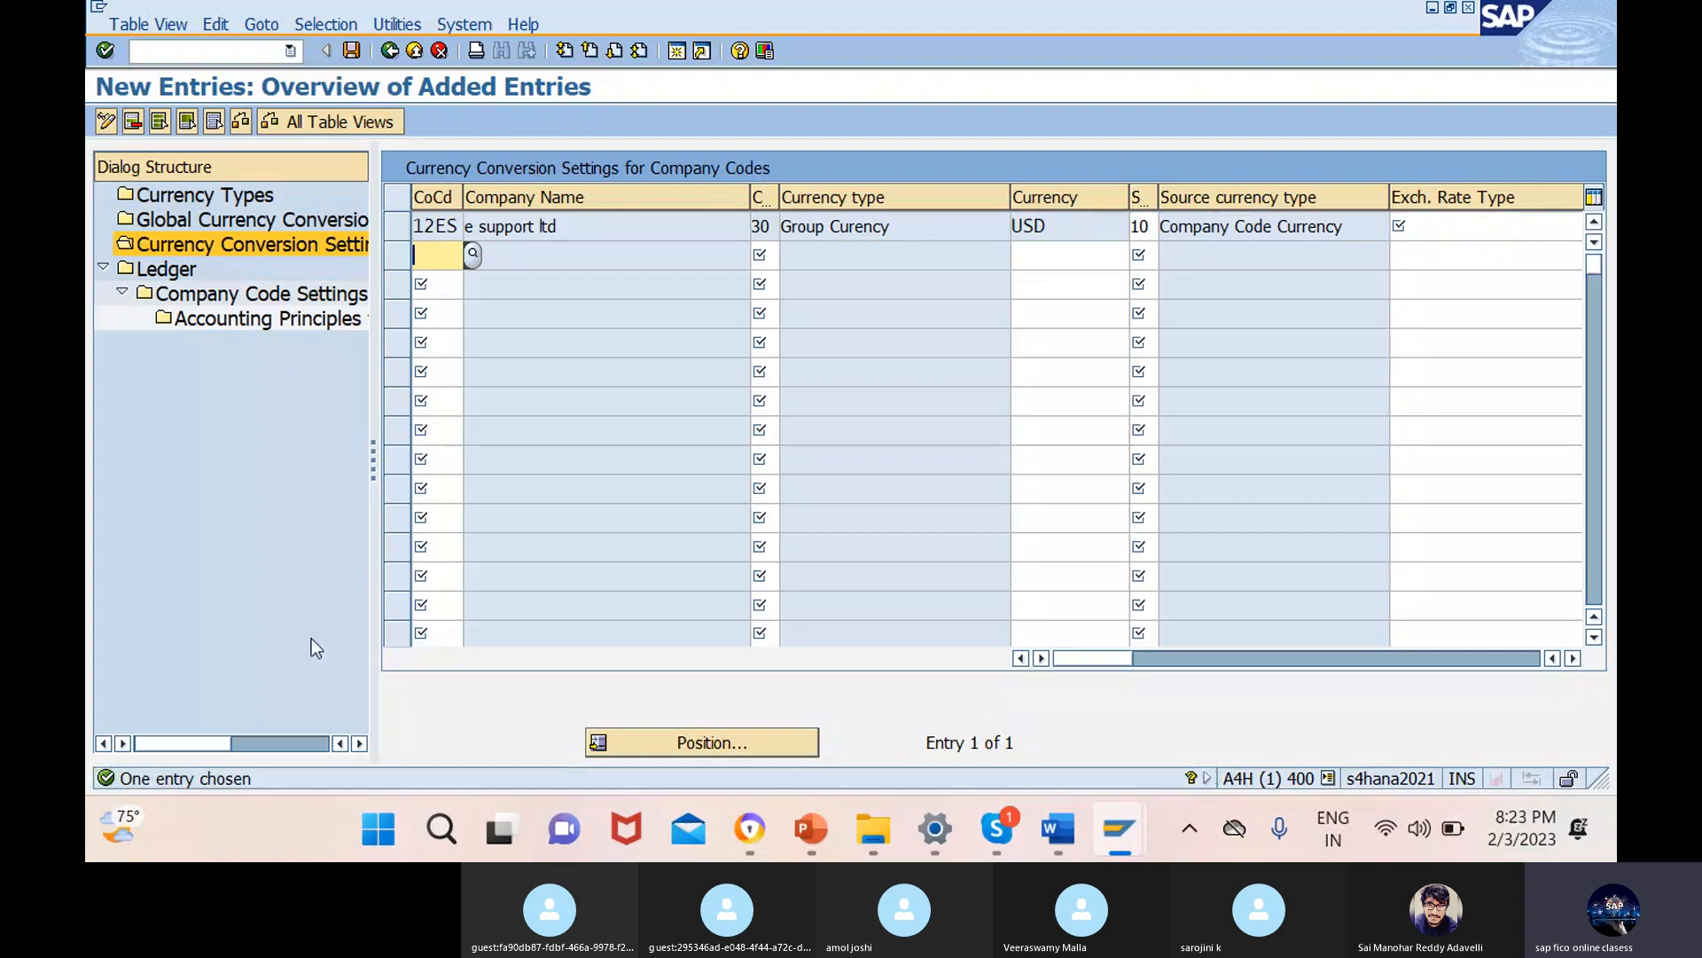
- Save the 12ES currency conversion settings, accepting the consistency check messages, and return to the IMG structure
click(352, 52)
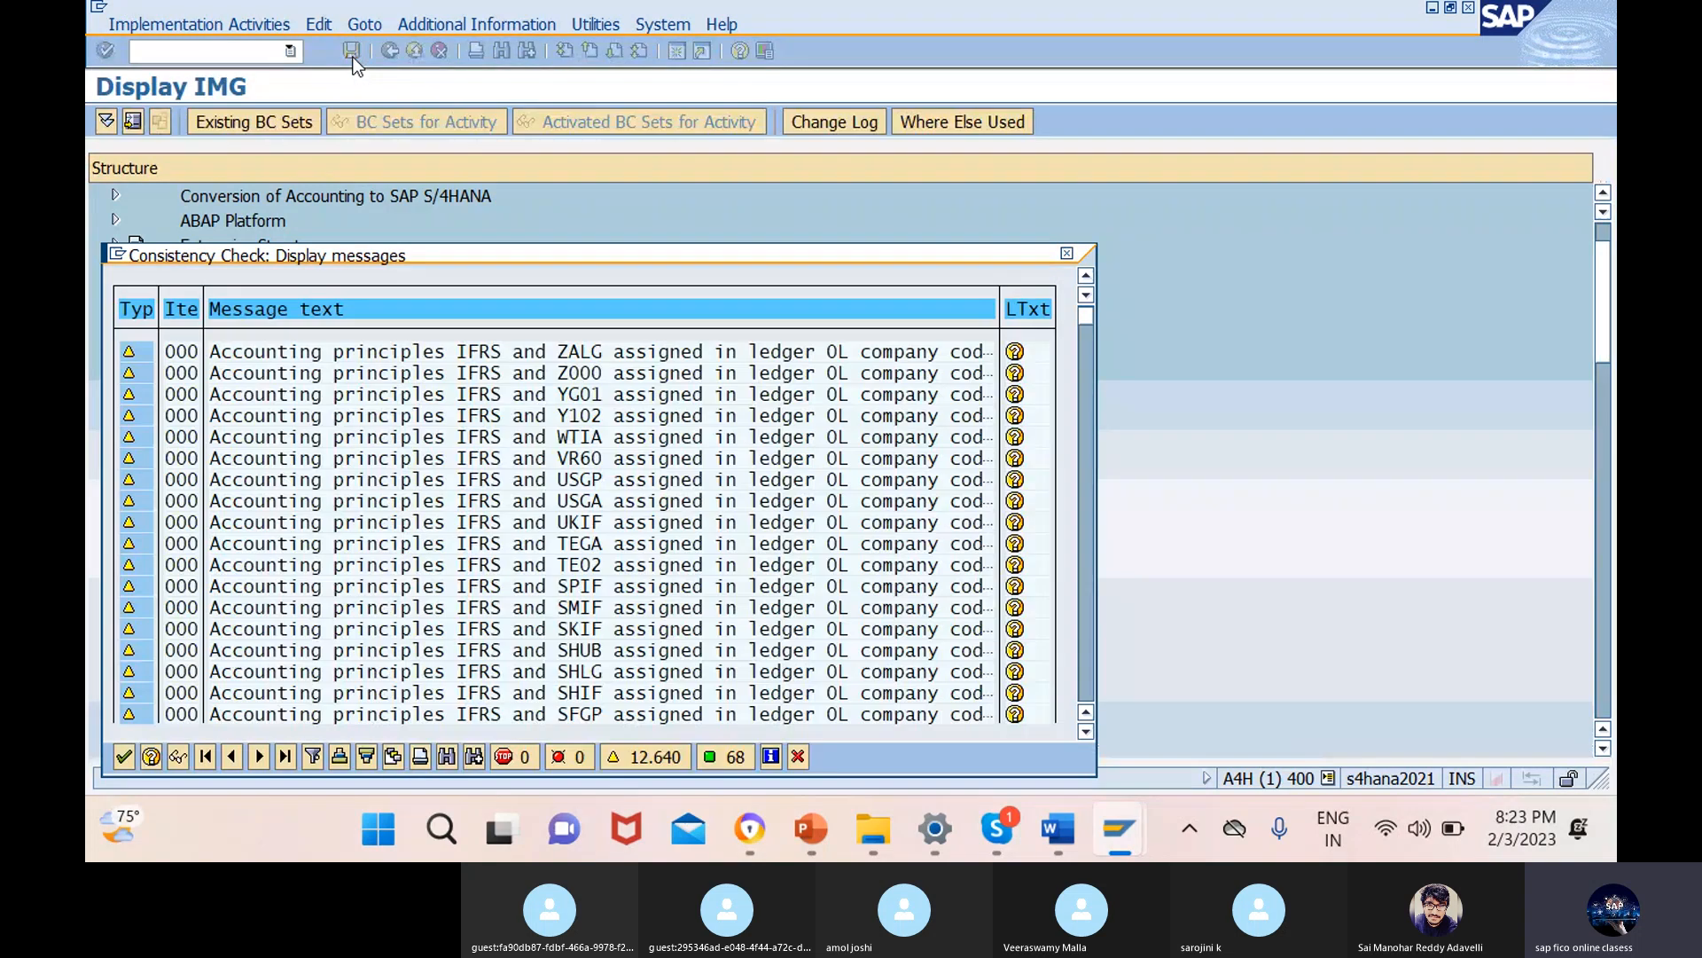
click(124, 756)
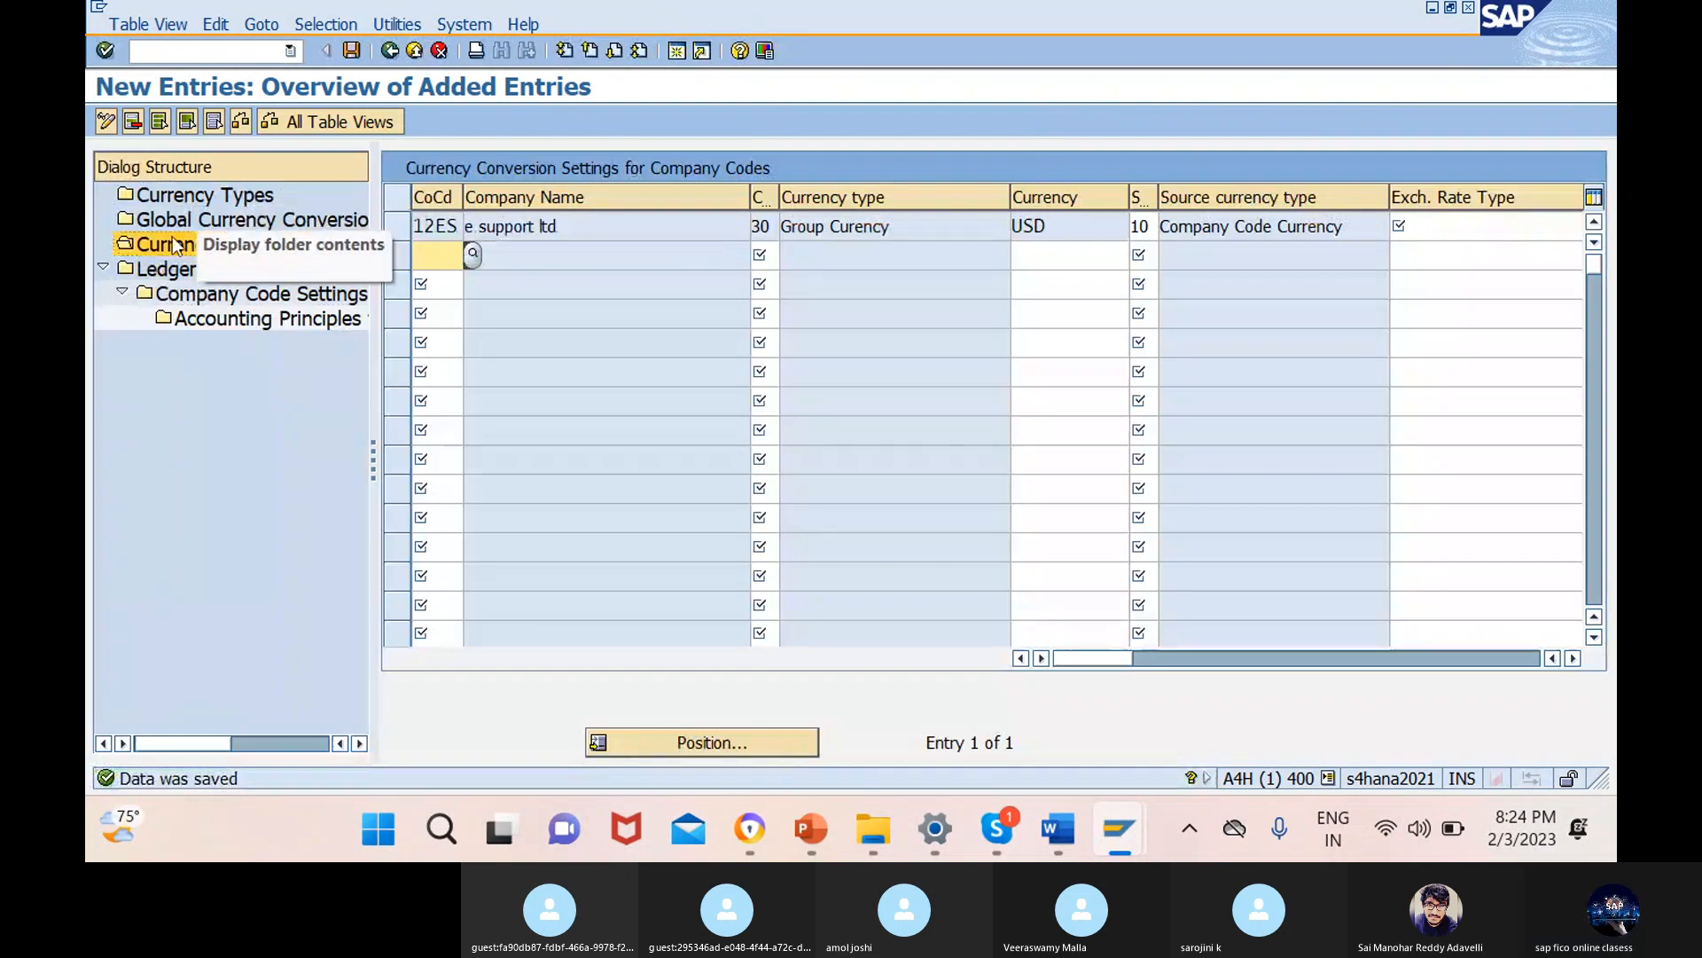
click(390, 50)
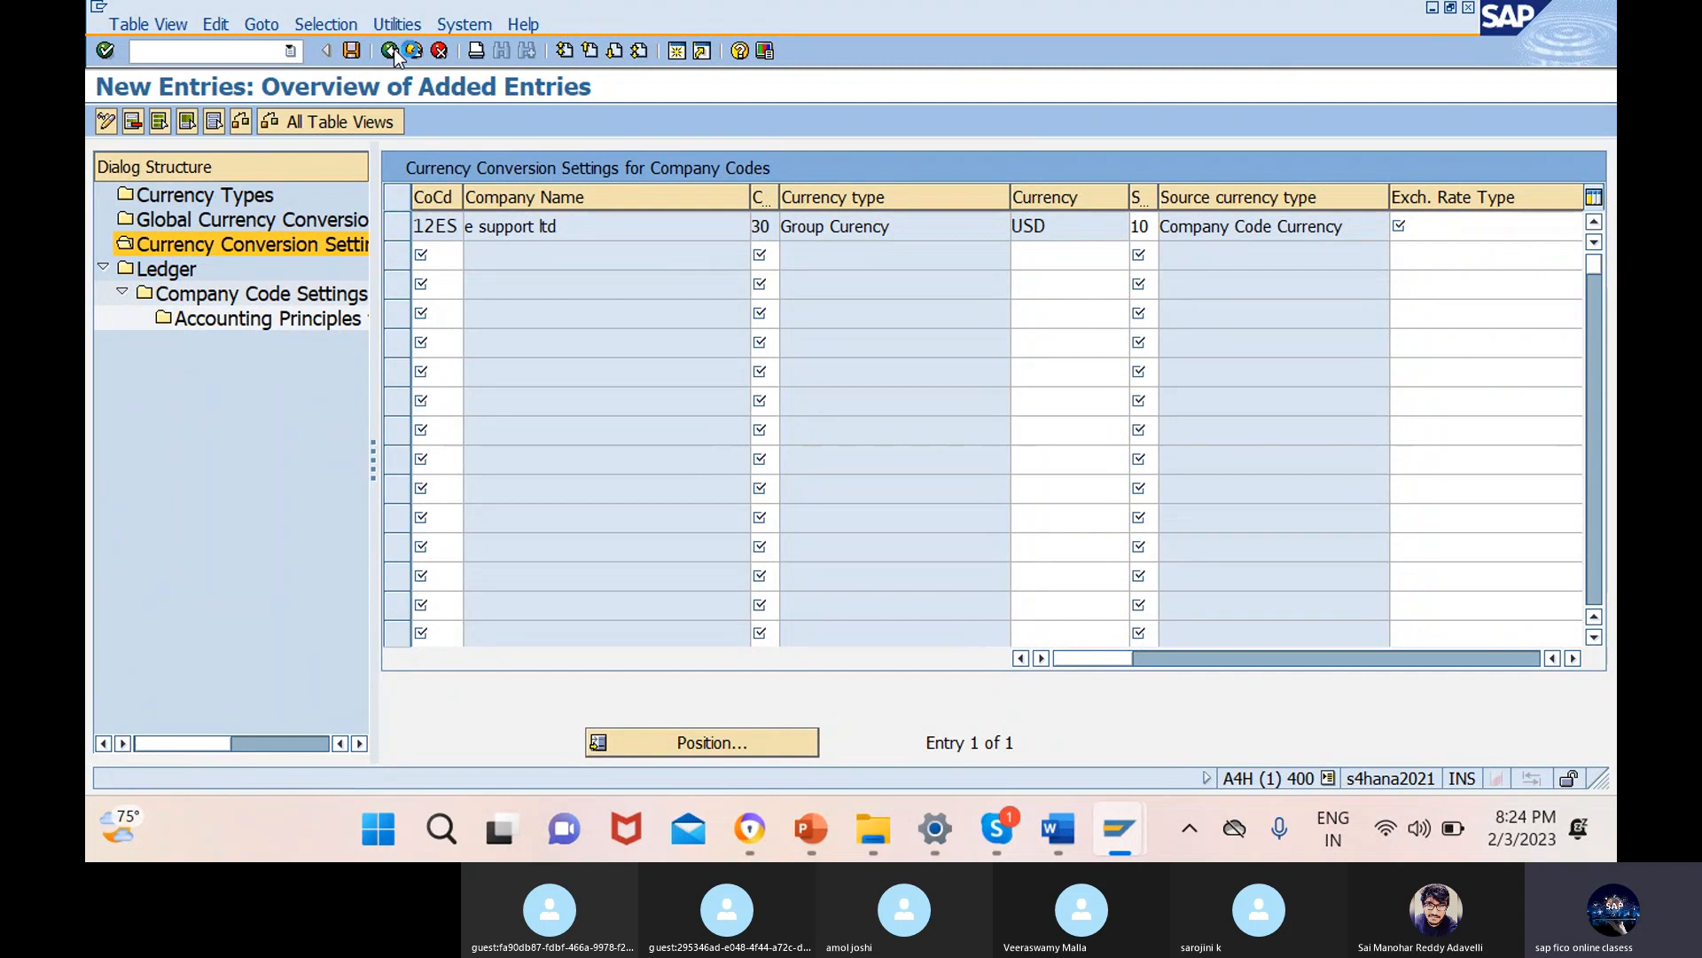
click(390, 50)
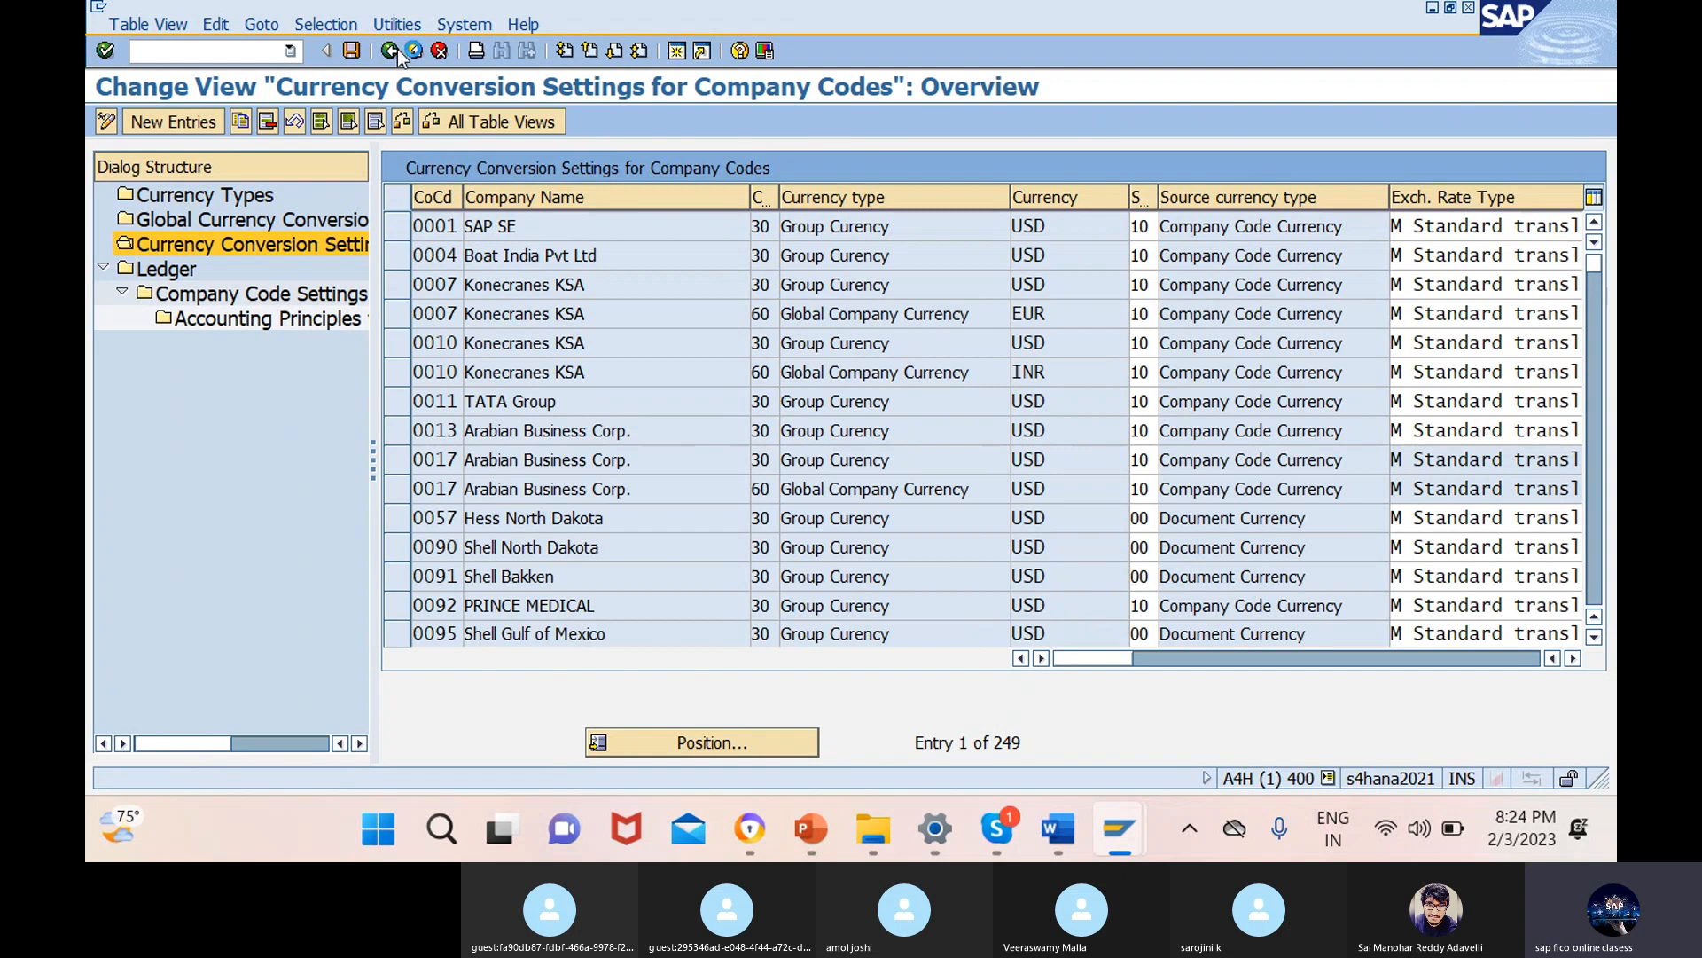
click(396, 50)
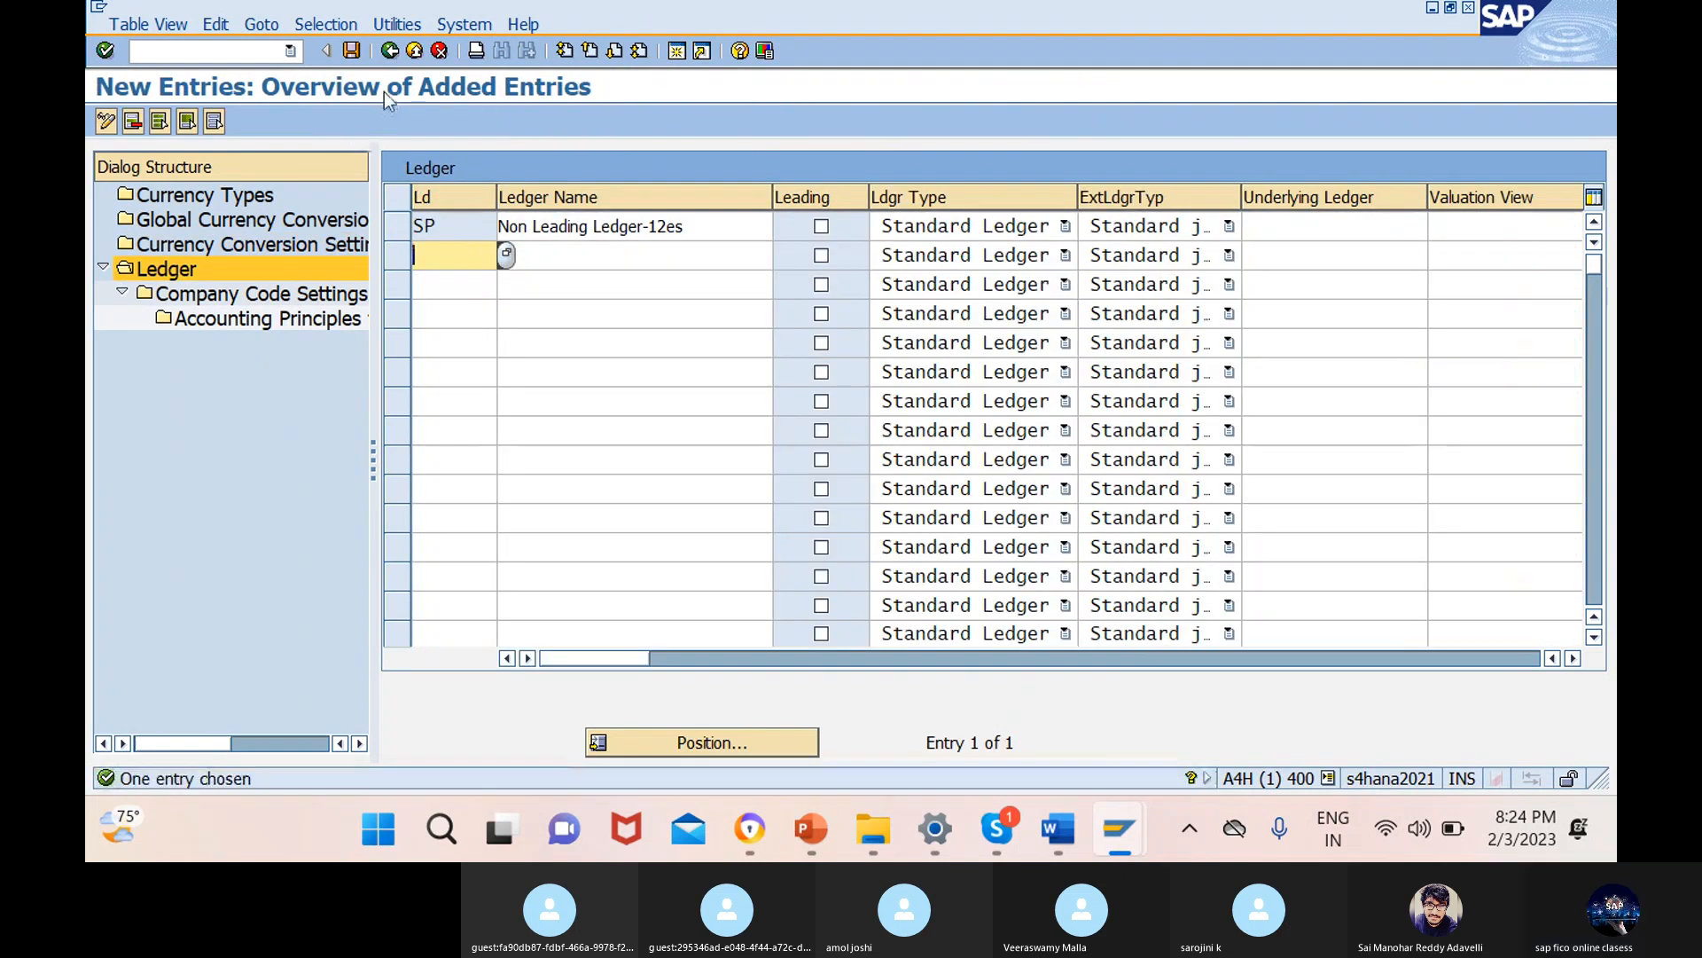
click(386, 55)
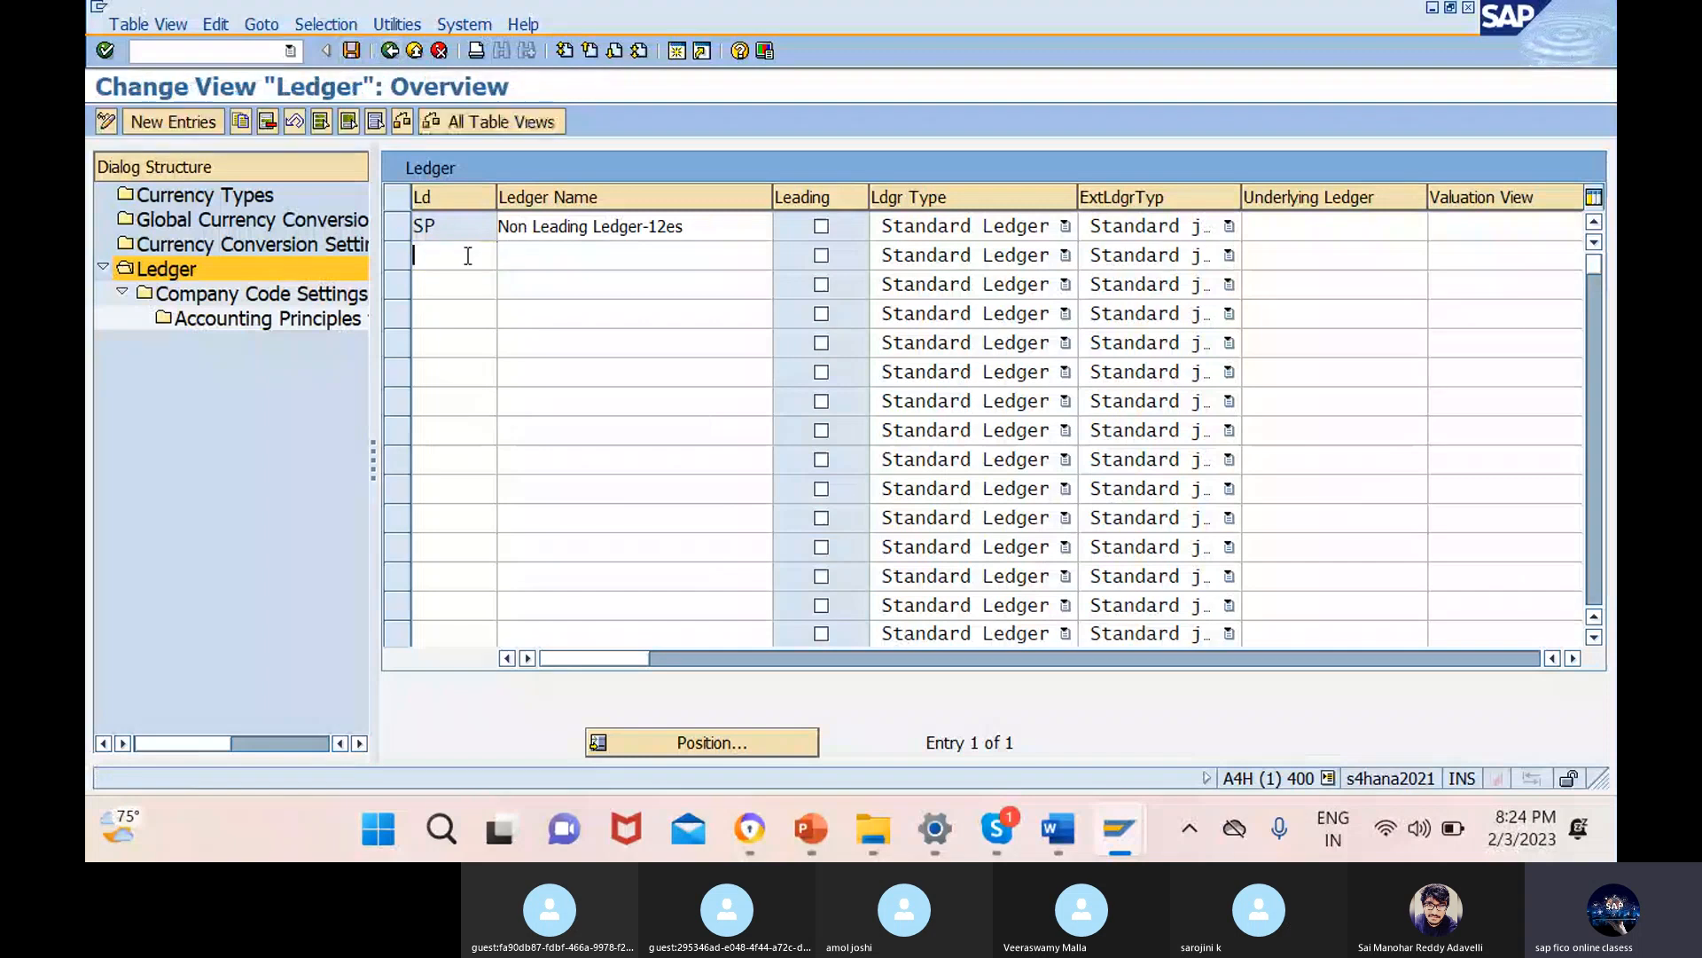
click(401, 50)
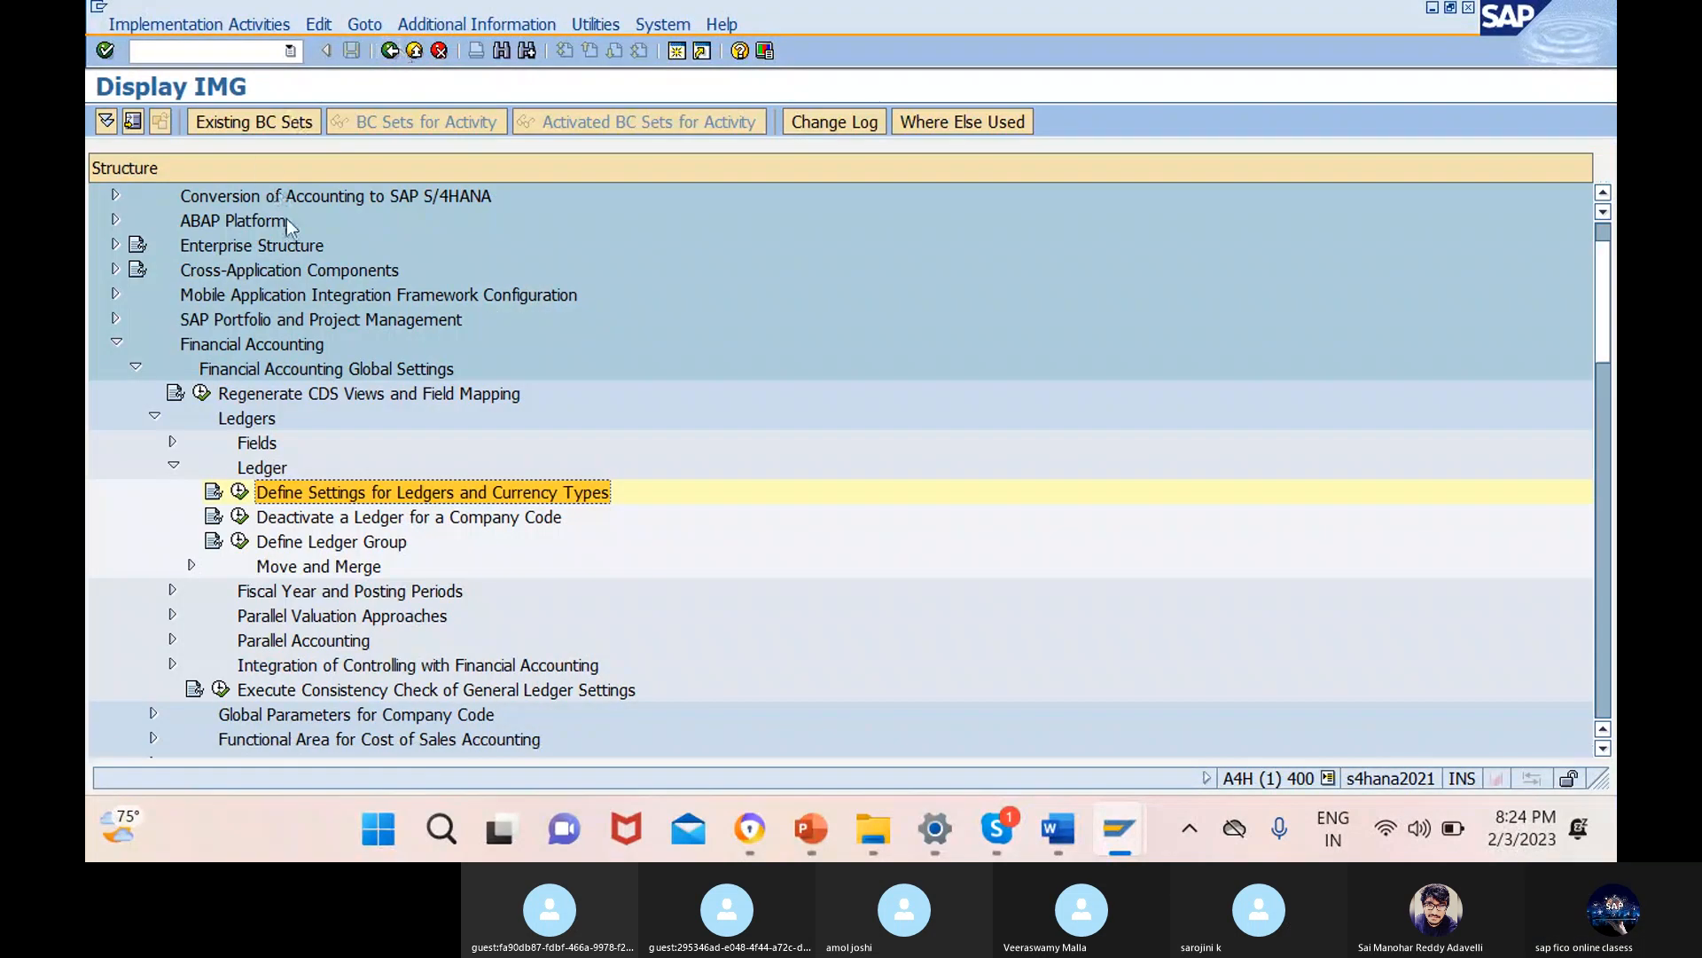
- Collapse Ledgers and Financial Accounting Global Settings in the IMG structure and expand General Ledger Accounting
click(154, 417)
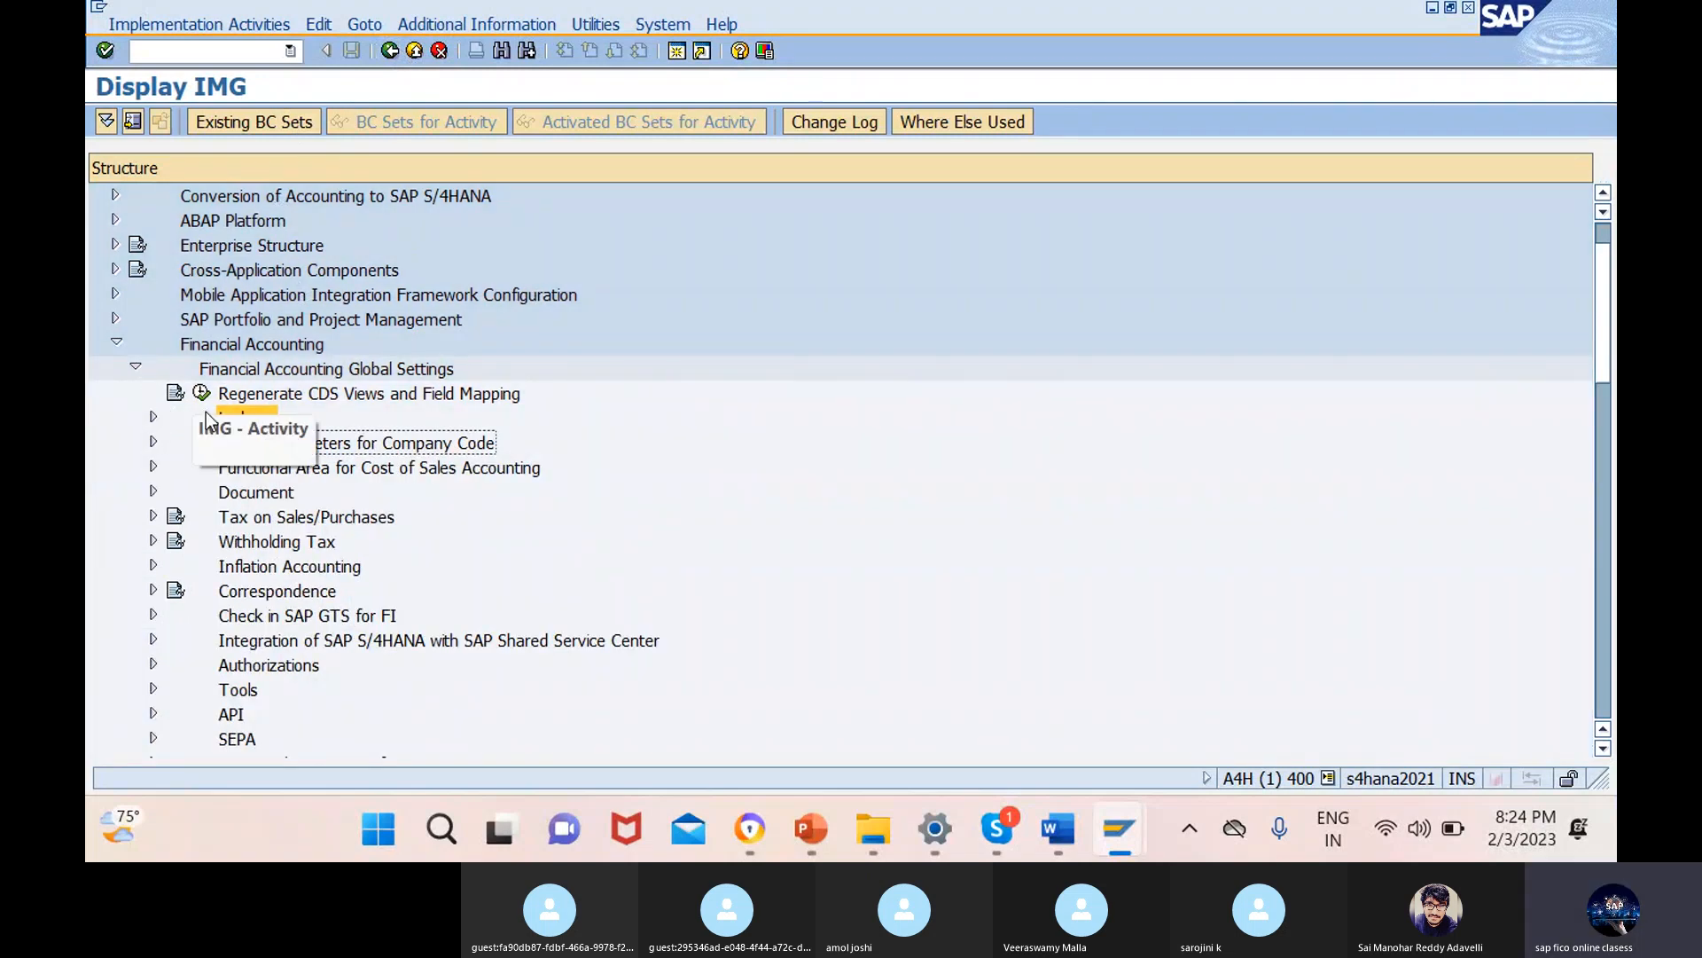
scroll(234, 507, down, 3)
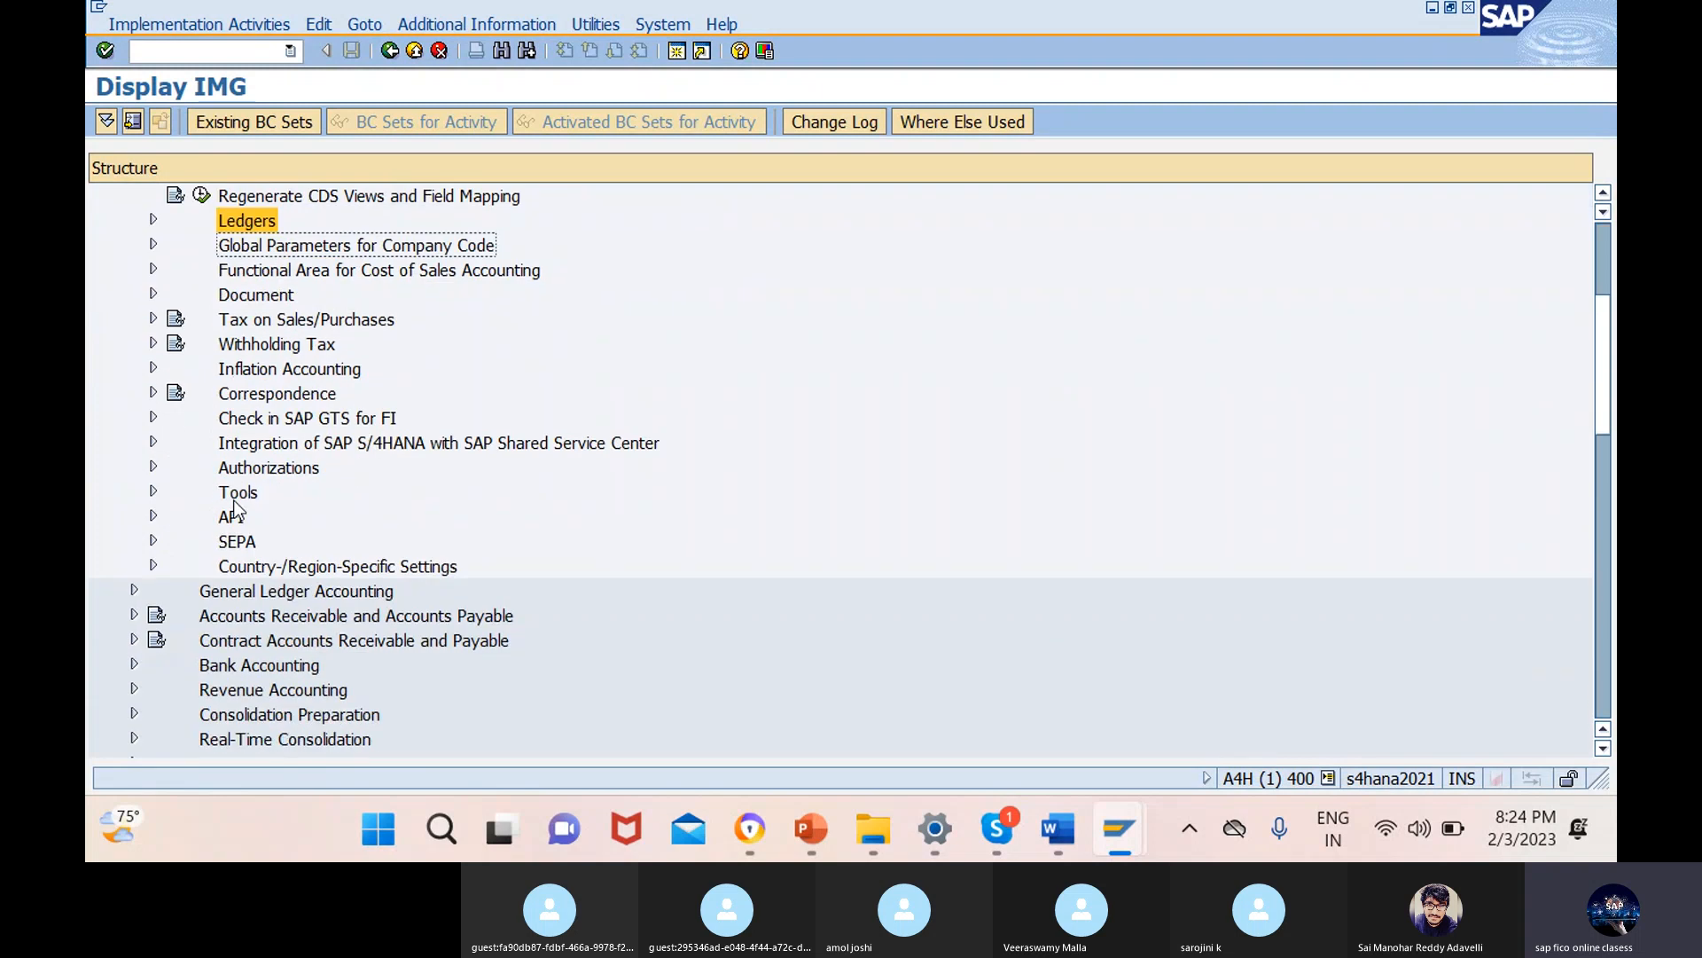
scroll(213, 414, up, 2)
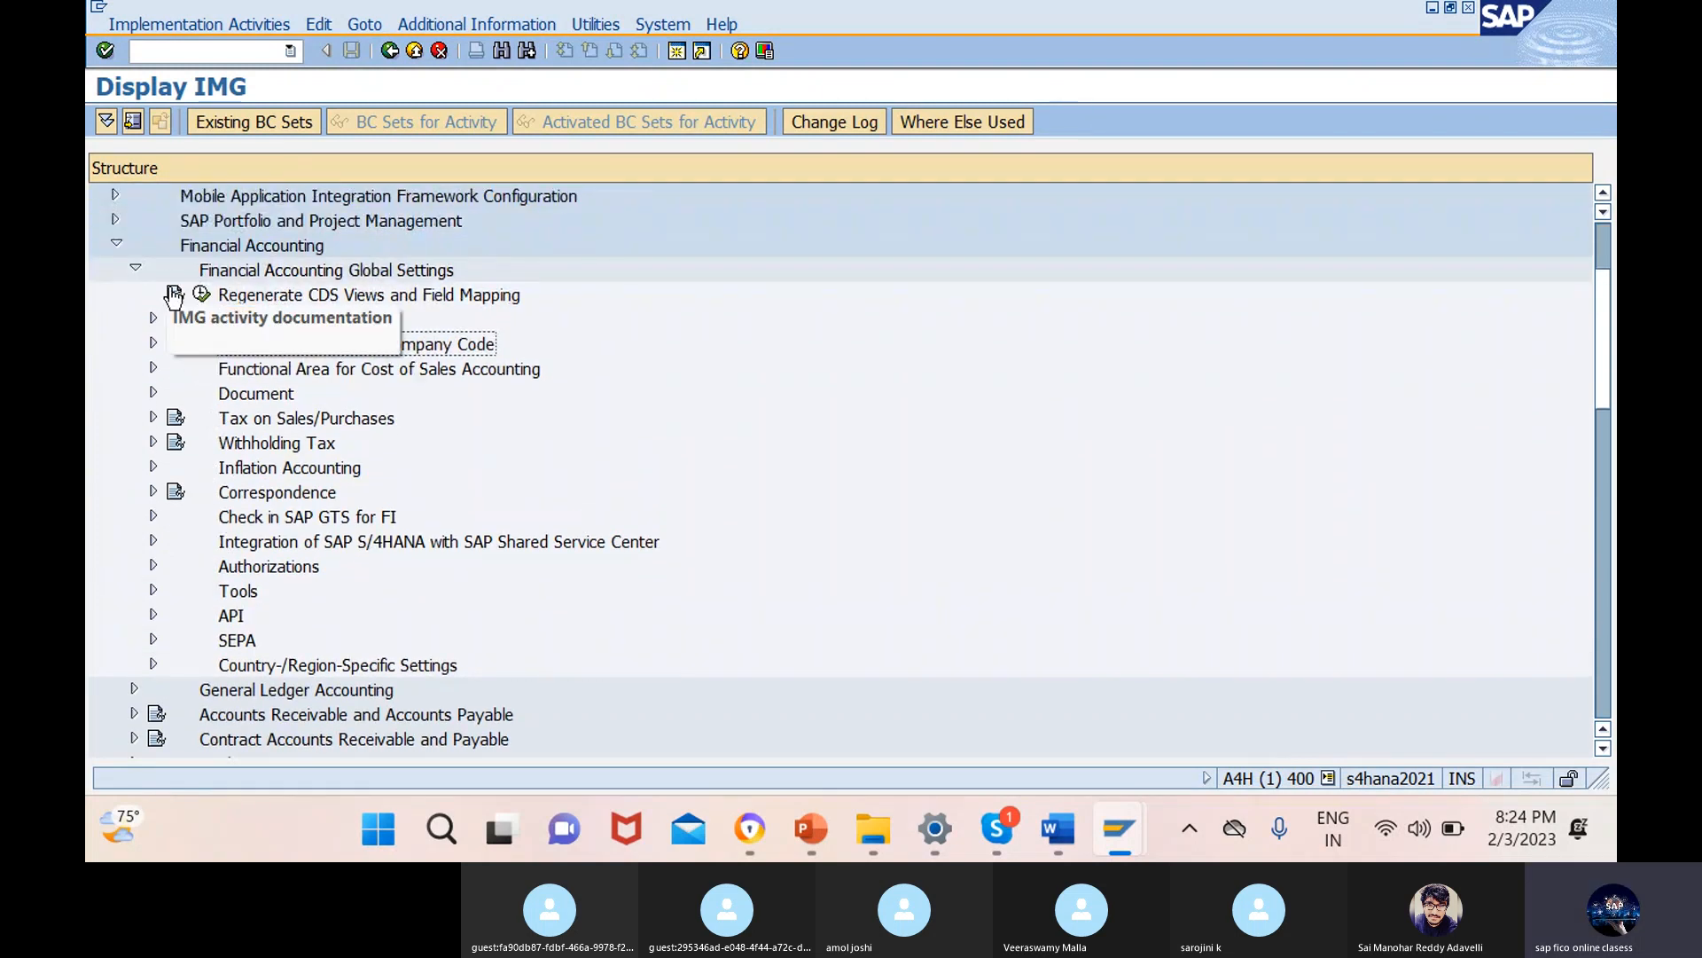
click(136, 268)
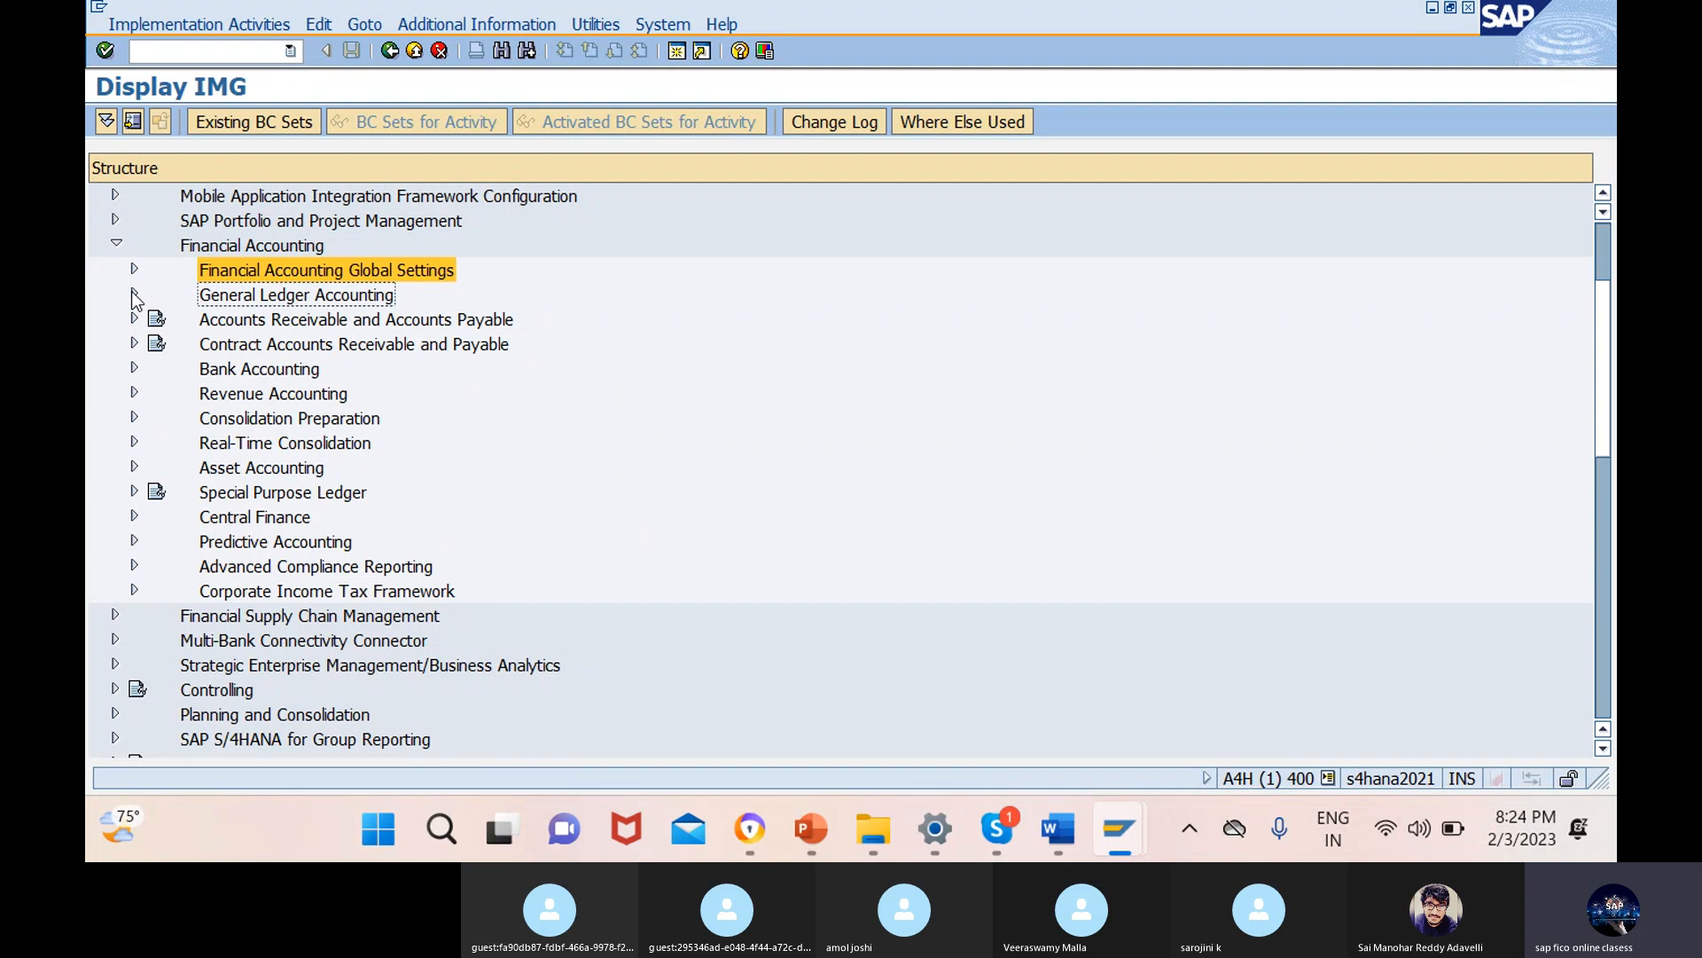
click(135, 294)
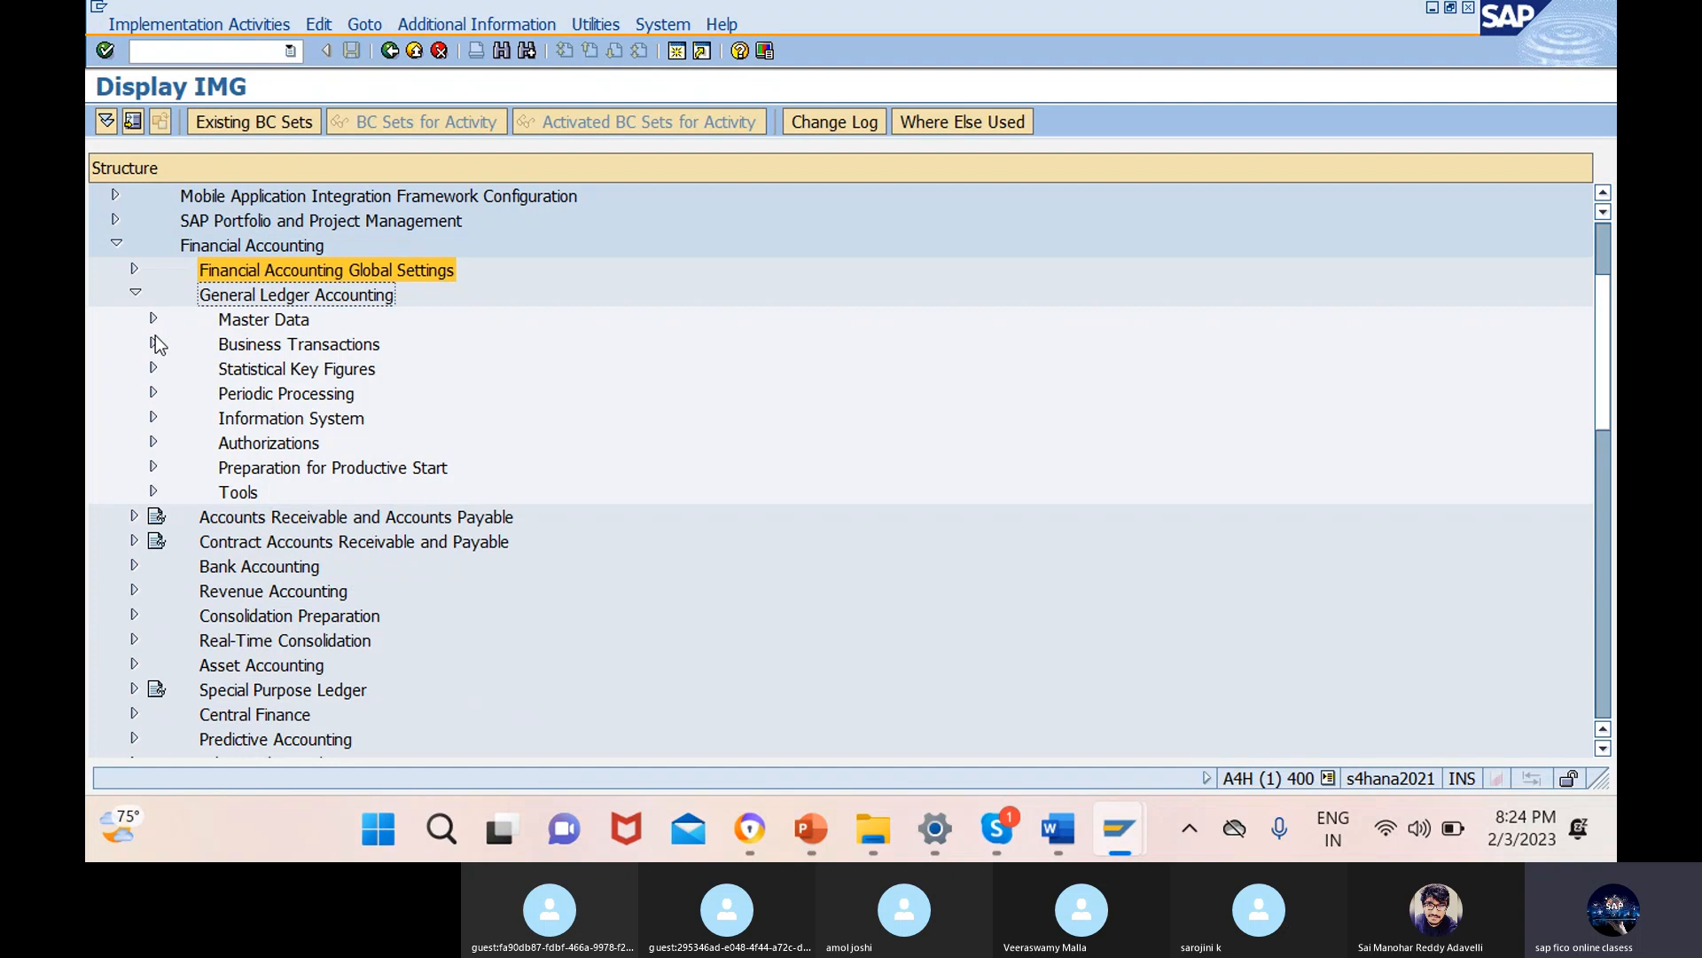
- Examine the Master Data, Business Transactions and Periodic Processing nodes under General Ledger Accounting, including the Valuate activities
click(154, 318)
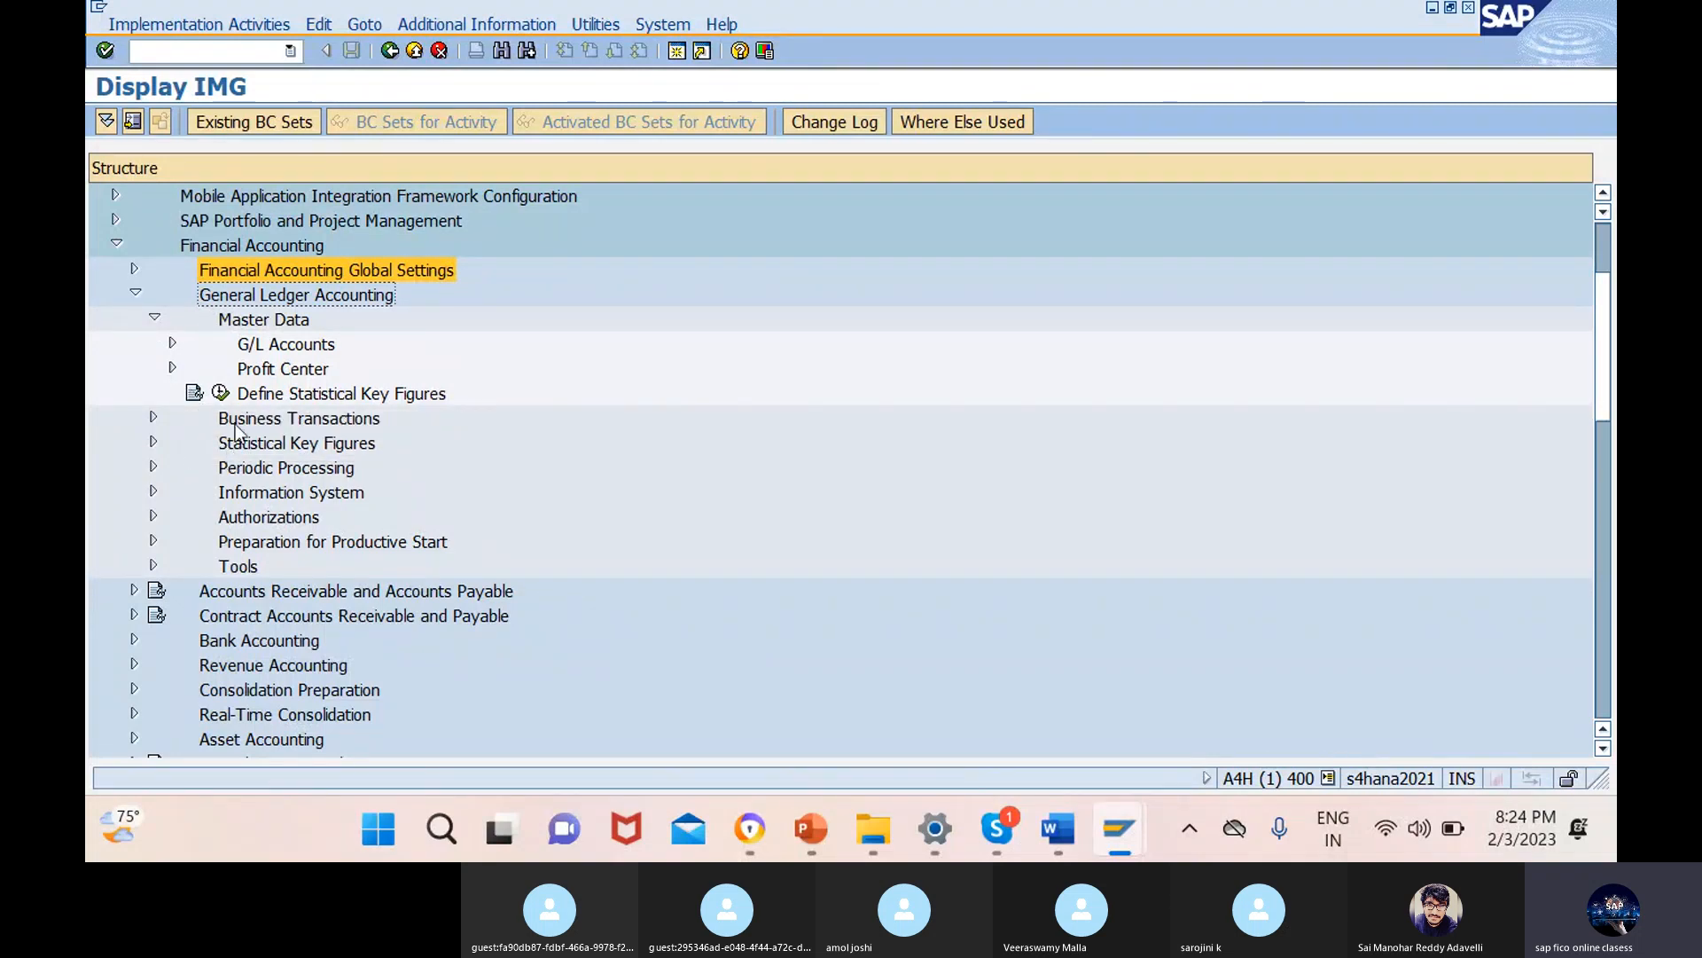
click(153, 417)
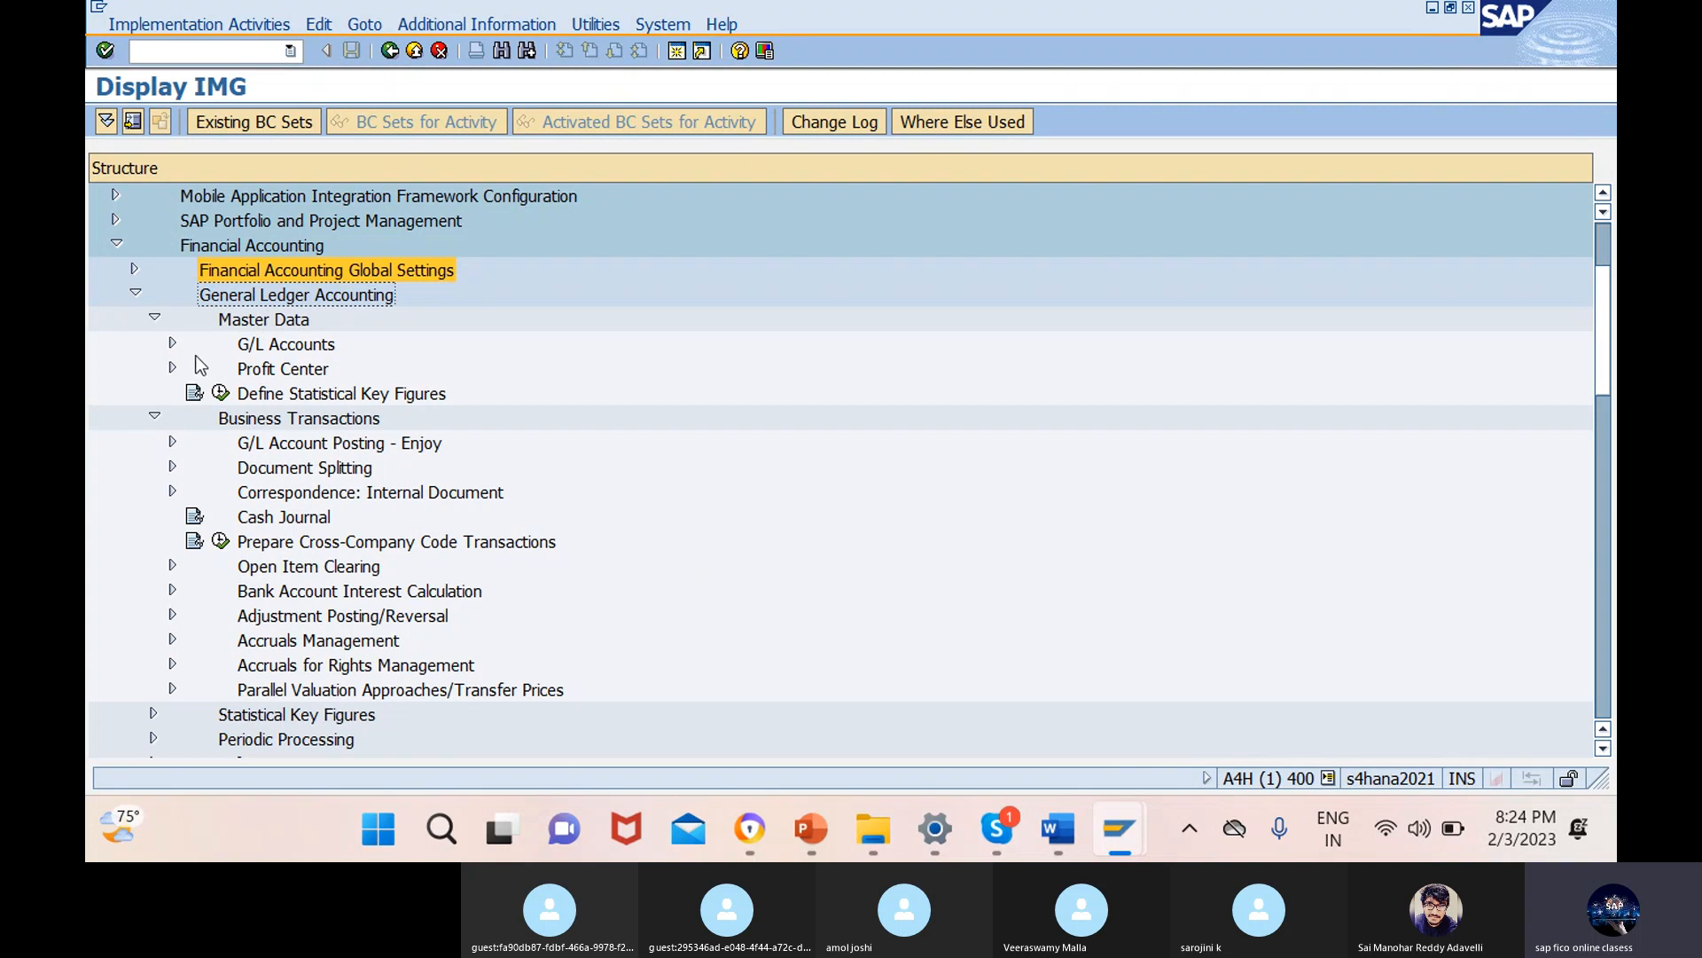
click(154, 417)
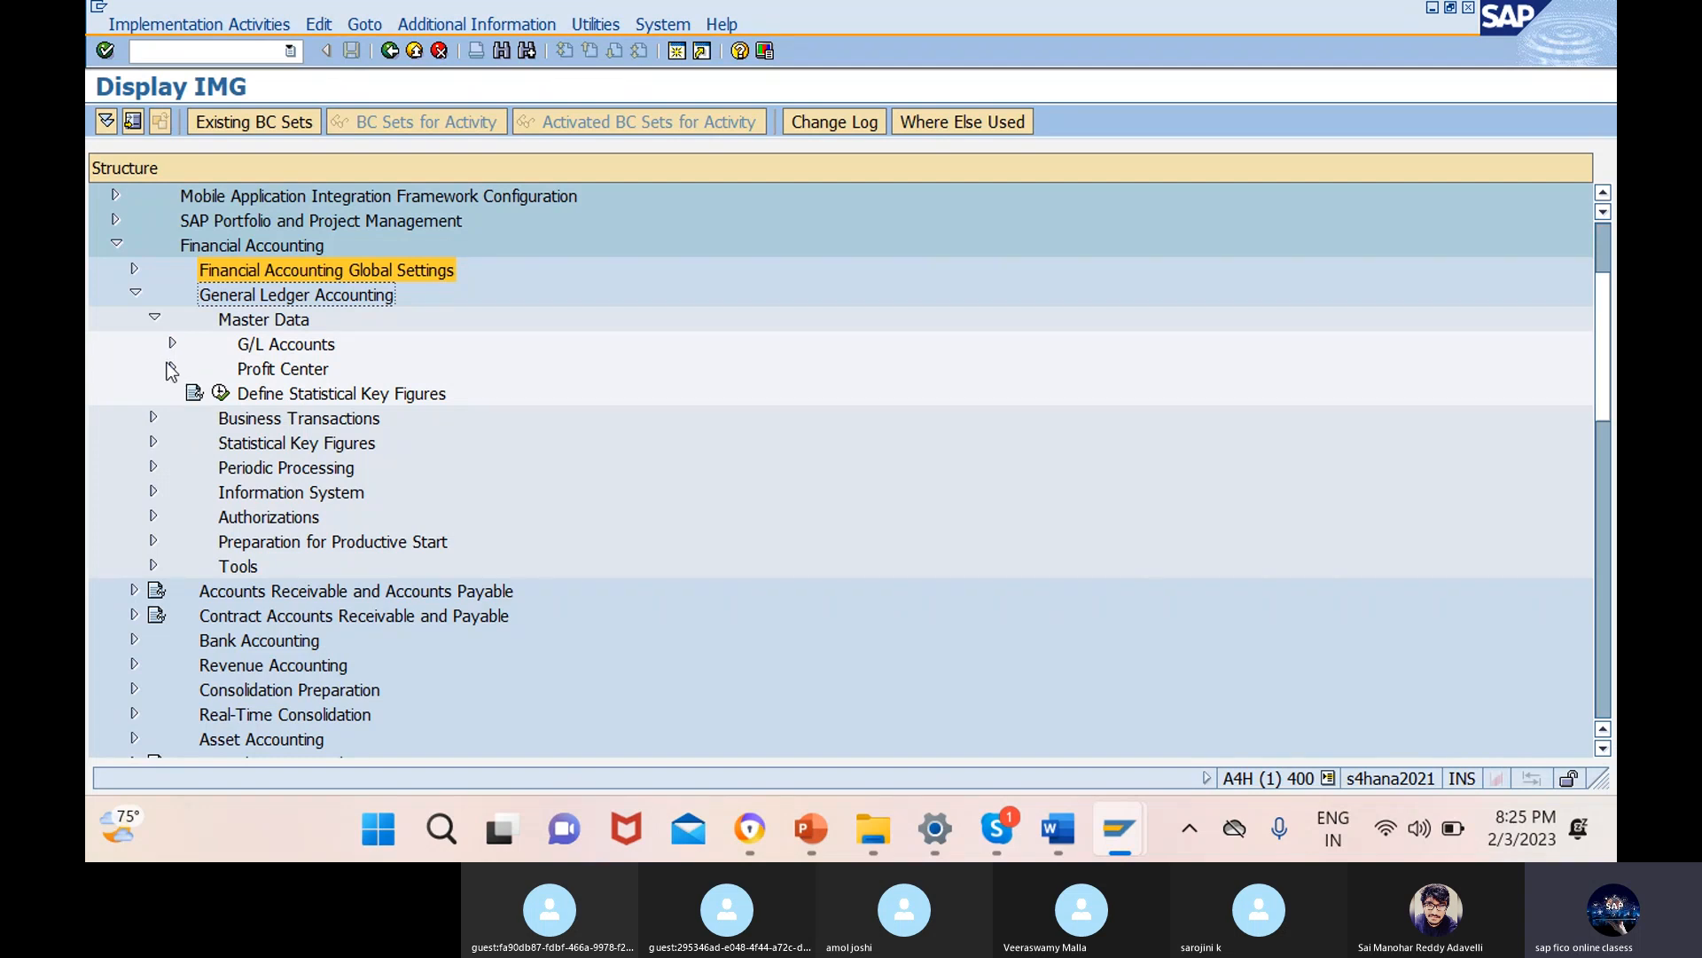
click(153, 316)
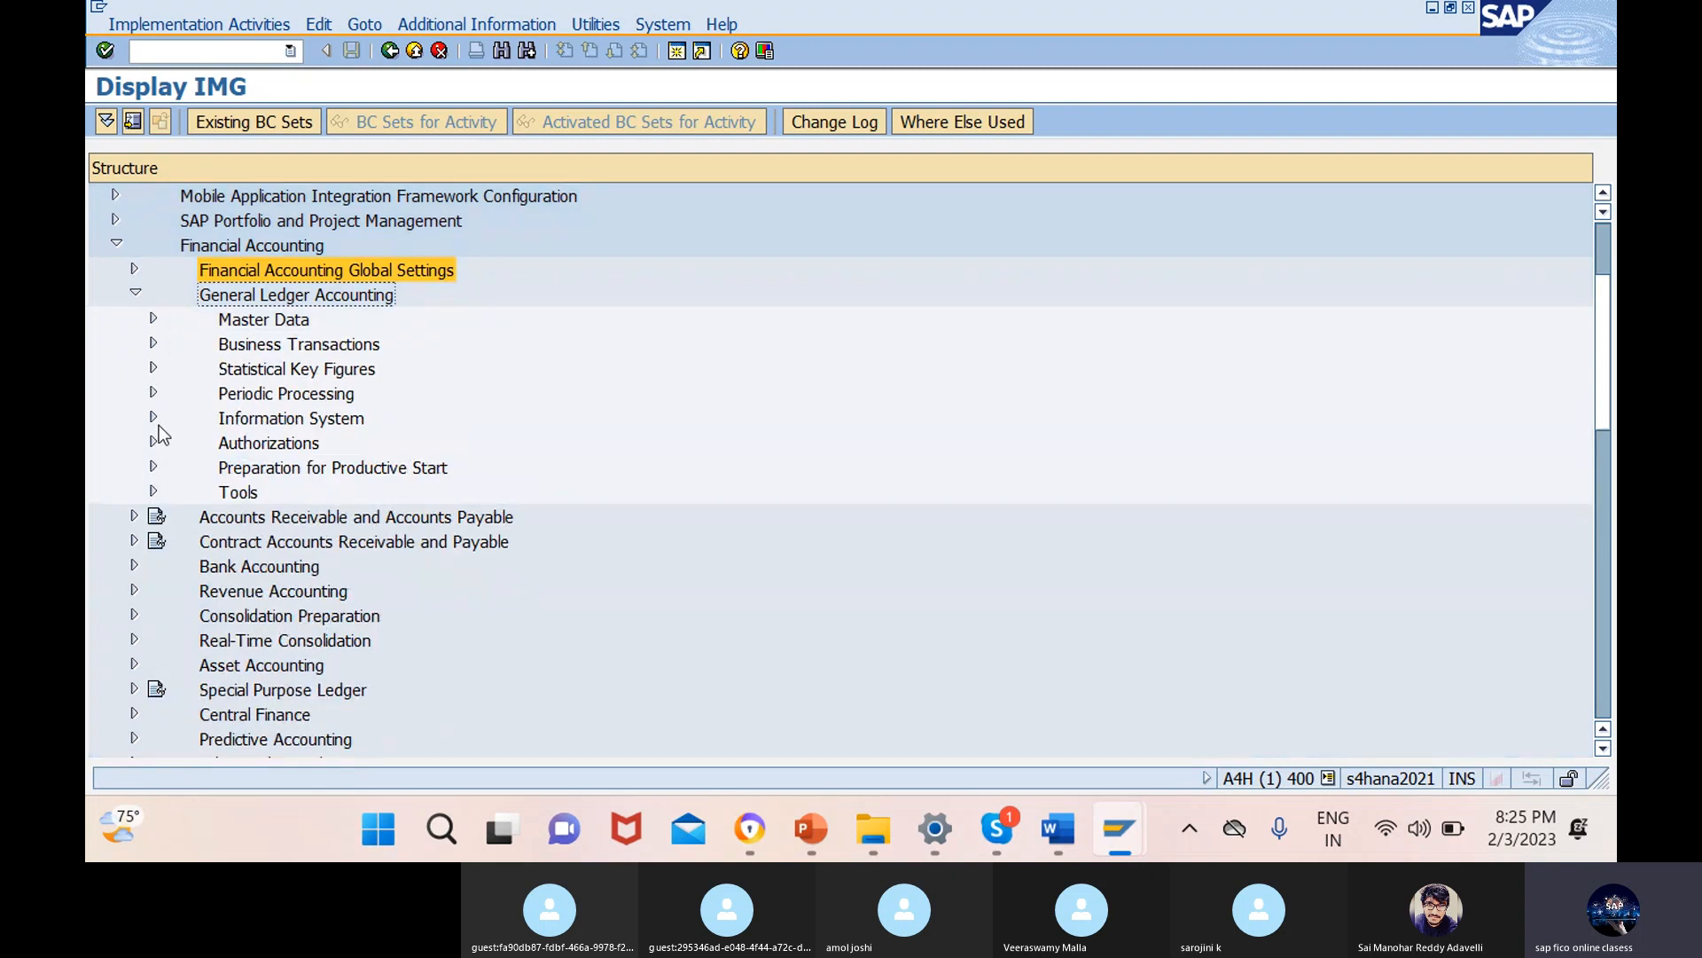
click(153, 393)
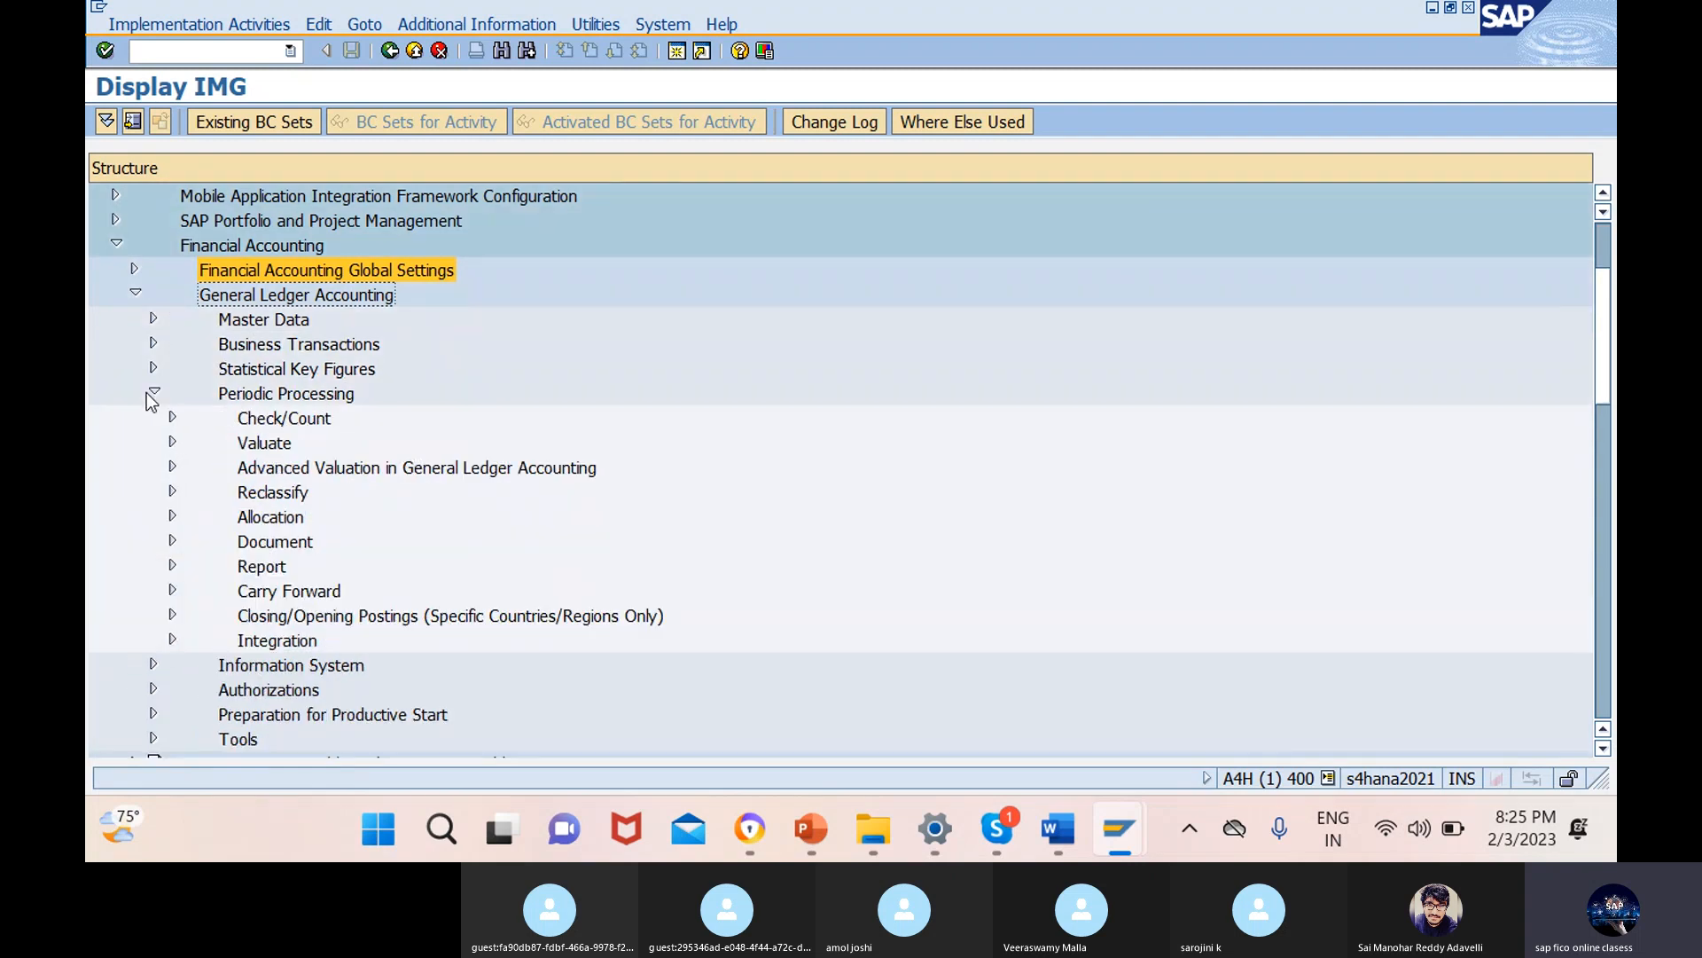
click(172, 442)
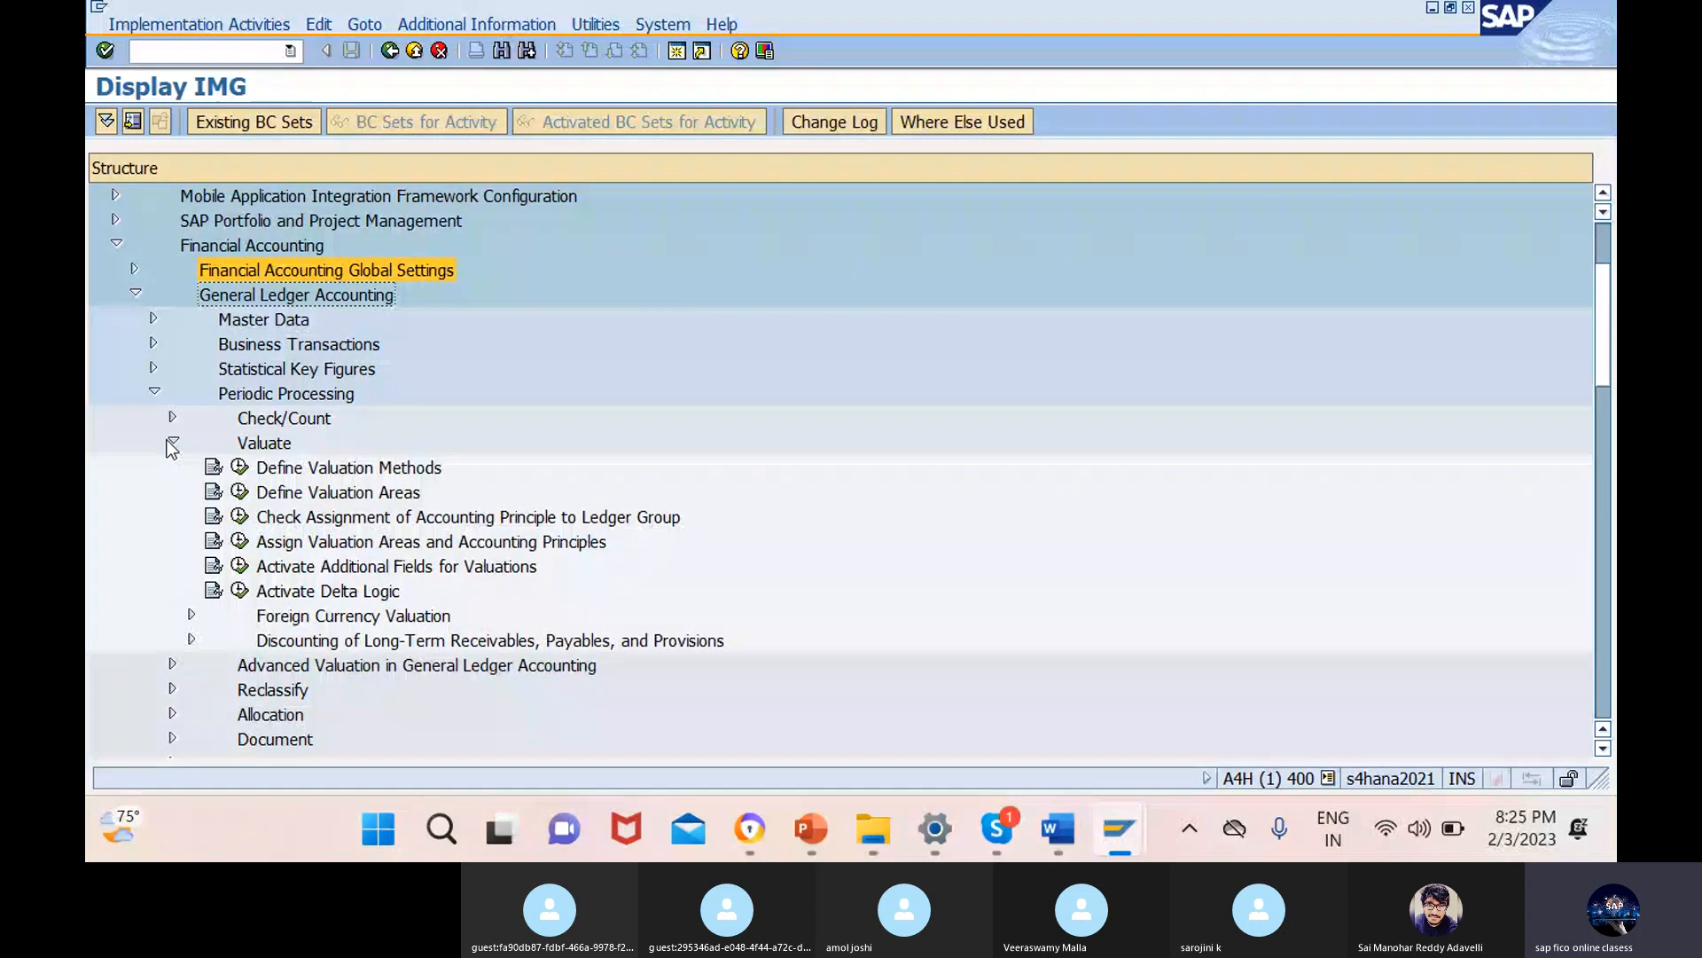
click(172, 443)
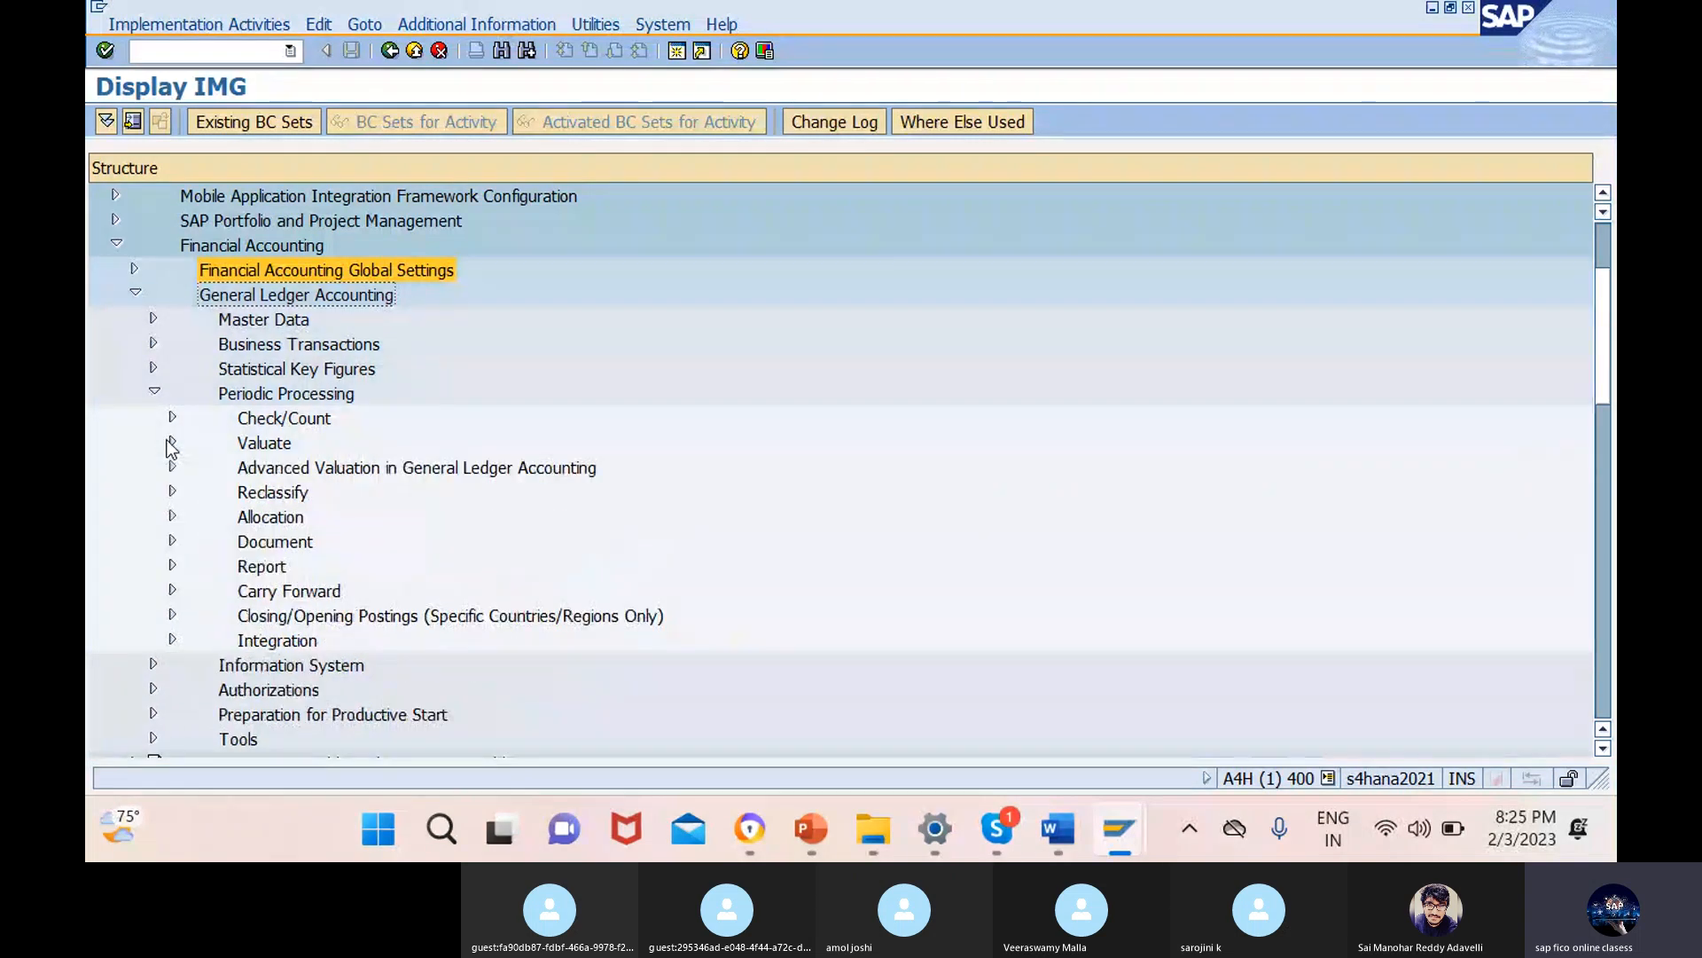
click(153, 391)
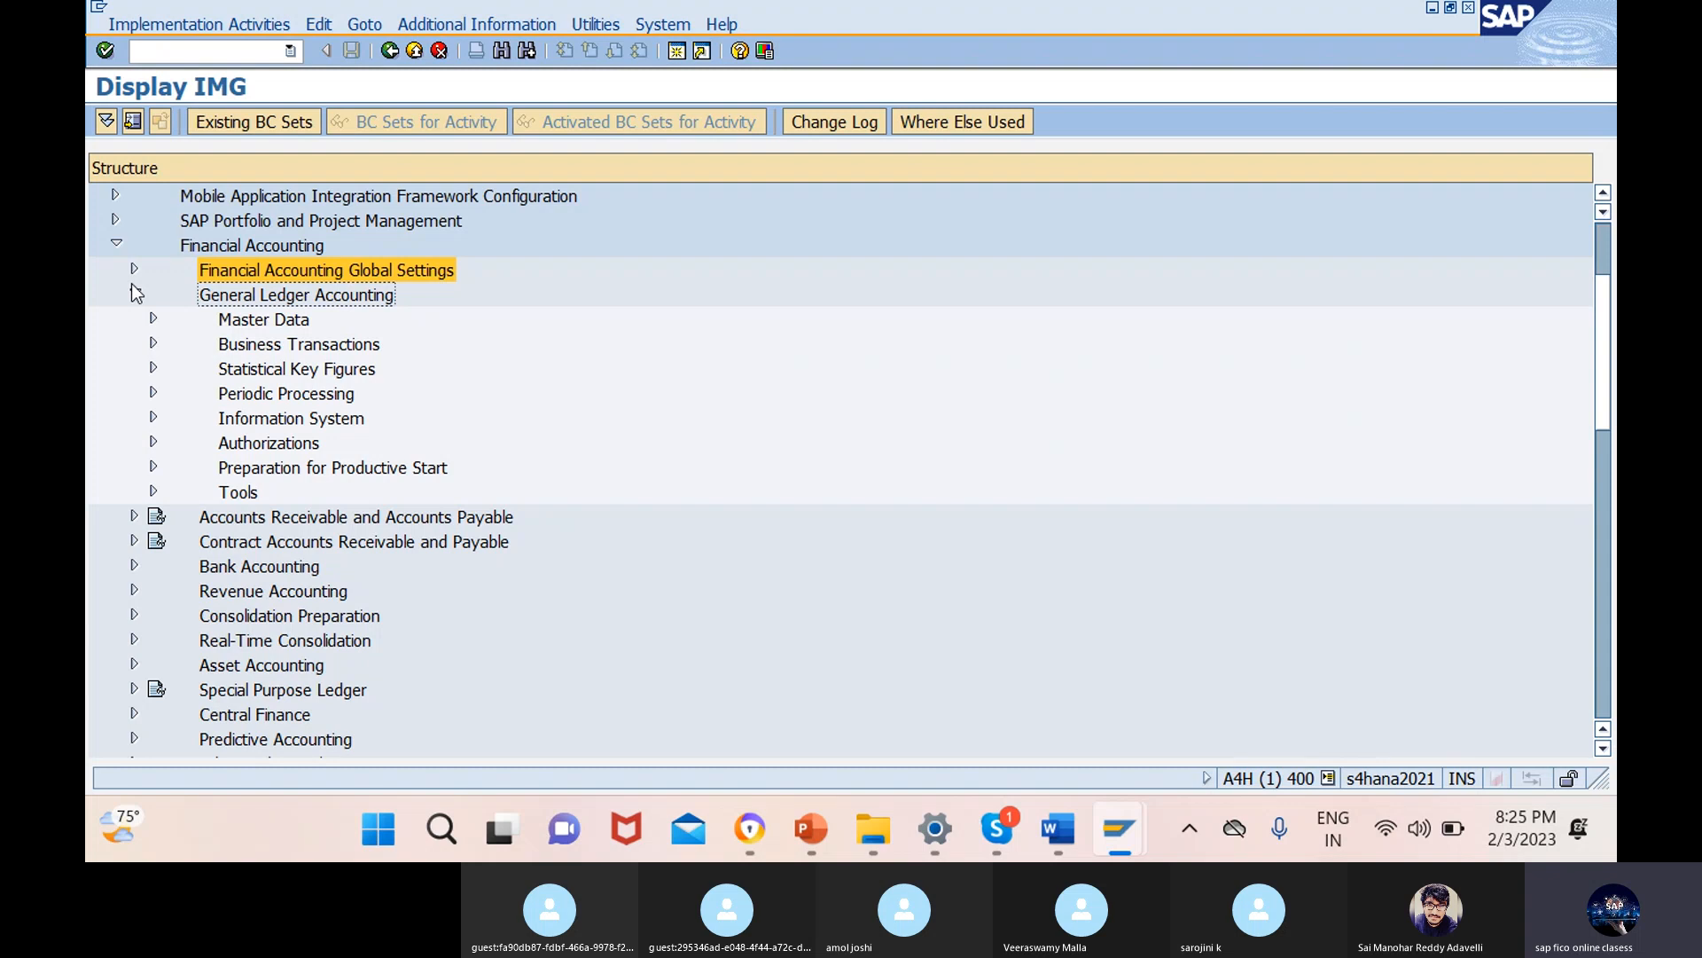
mouse_move(977, 837)
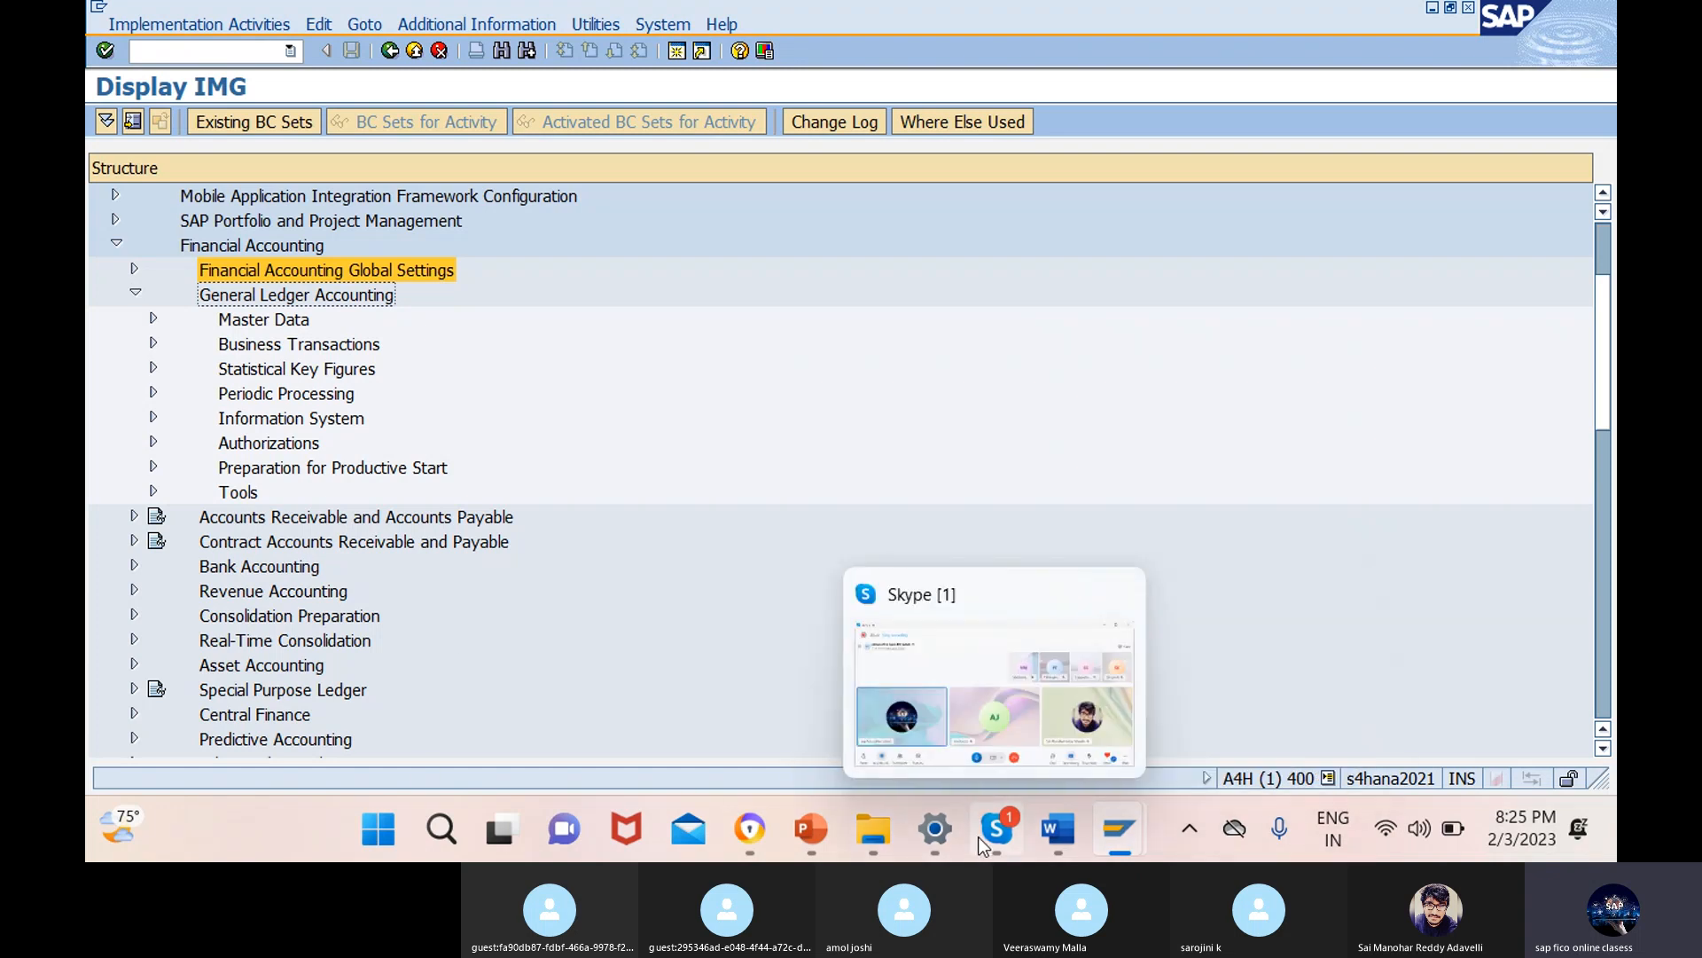
mouse_move(879, 679)
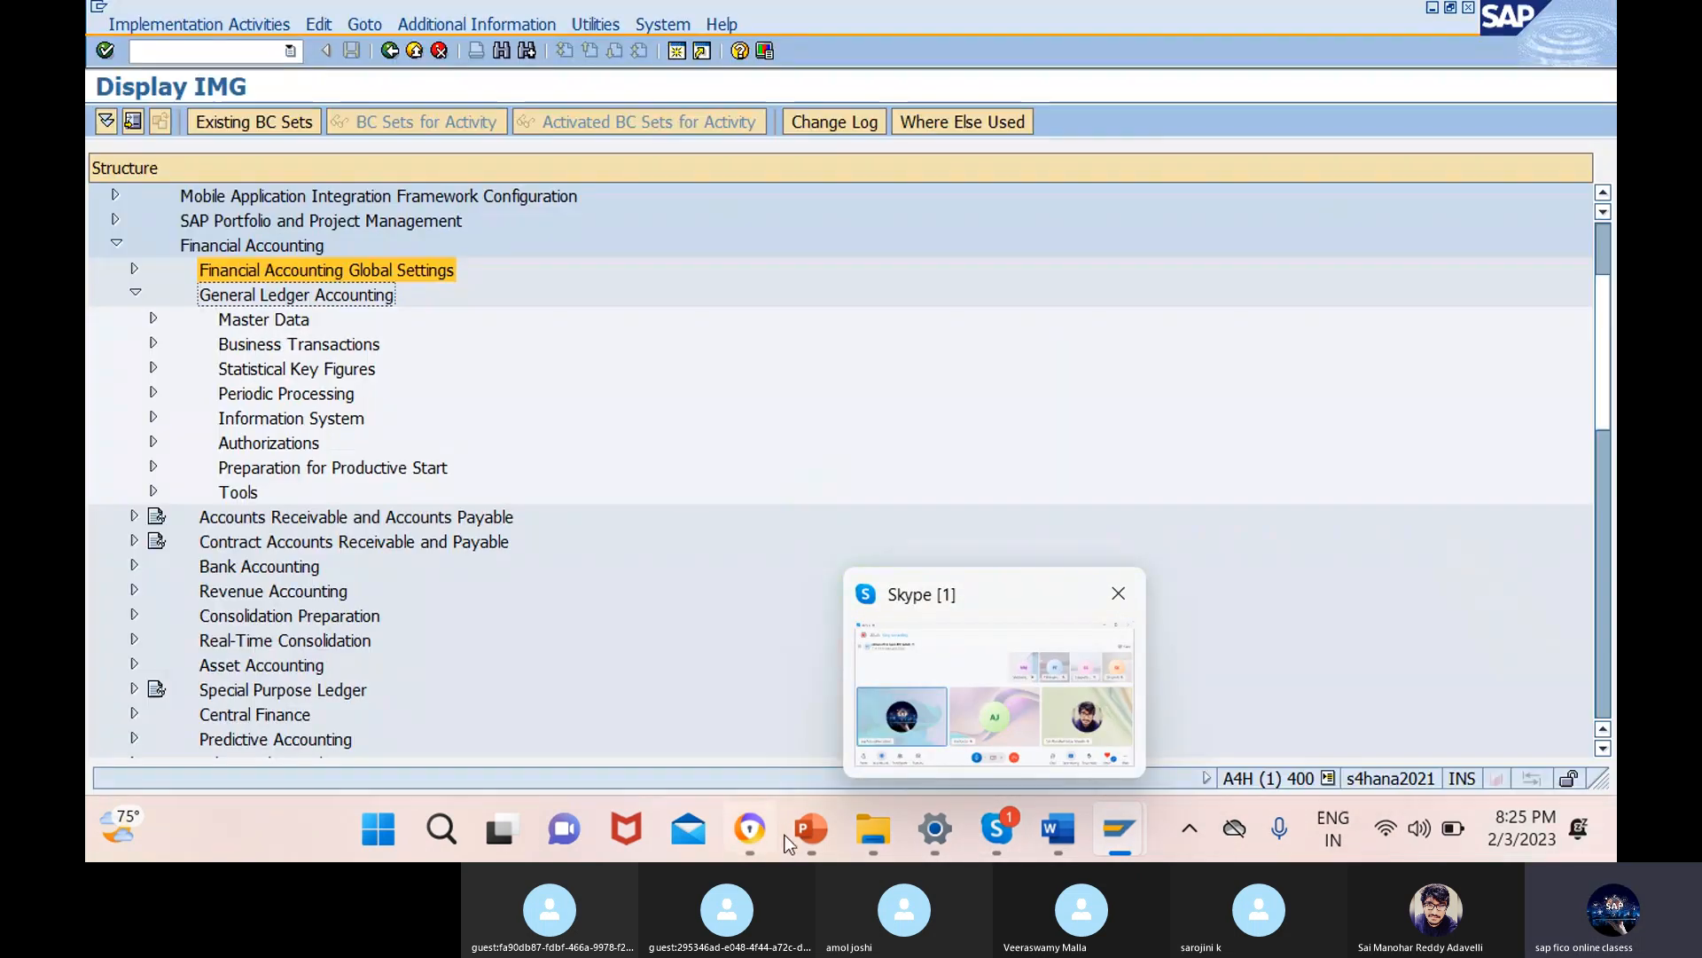
mouse_move(779, 826)
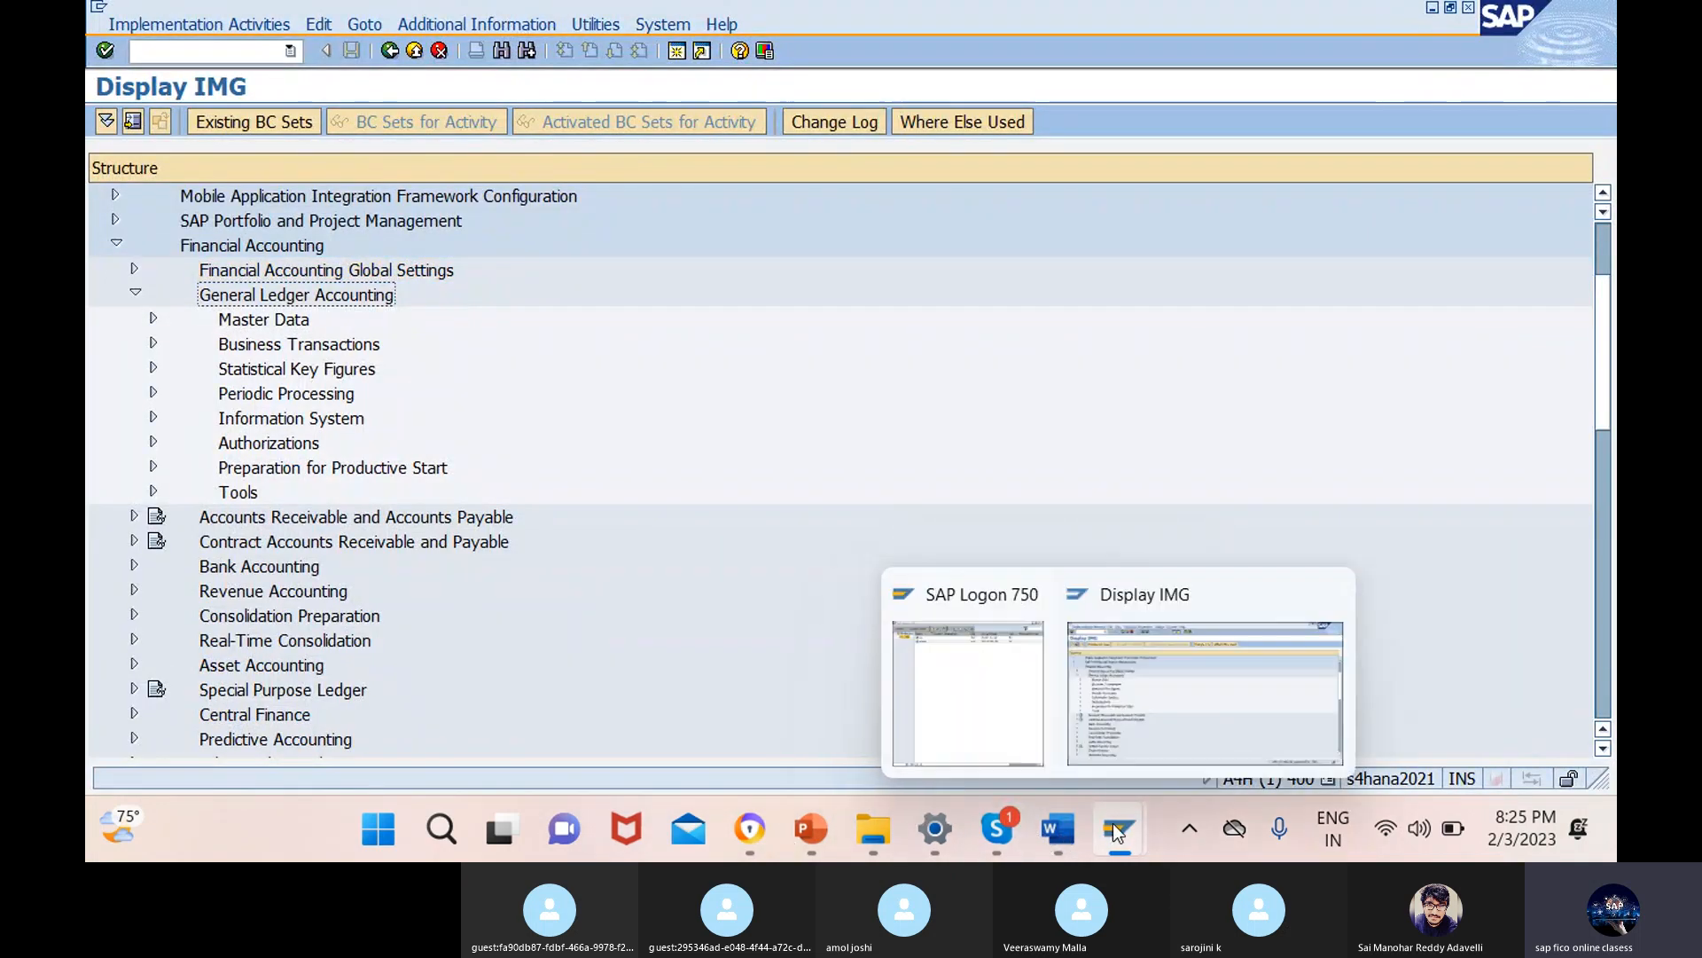
click(1140, 729)
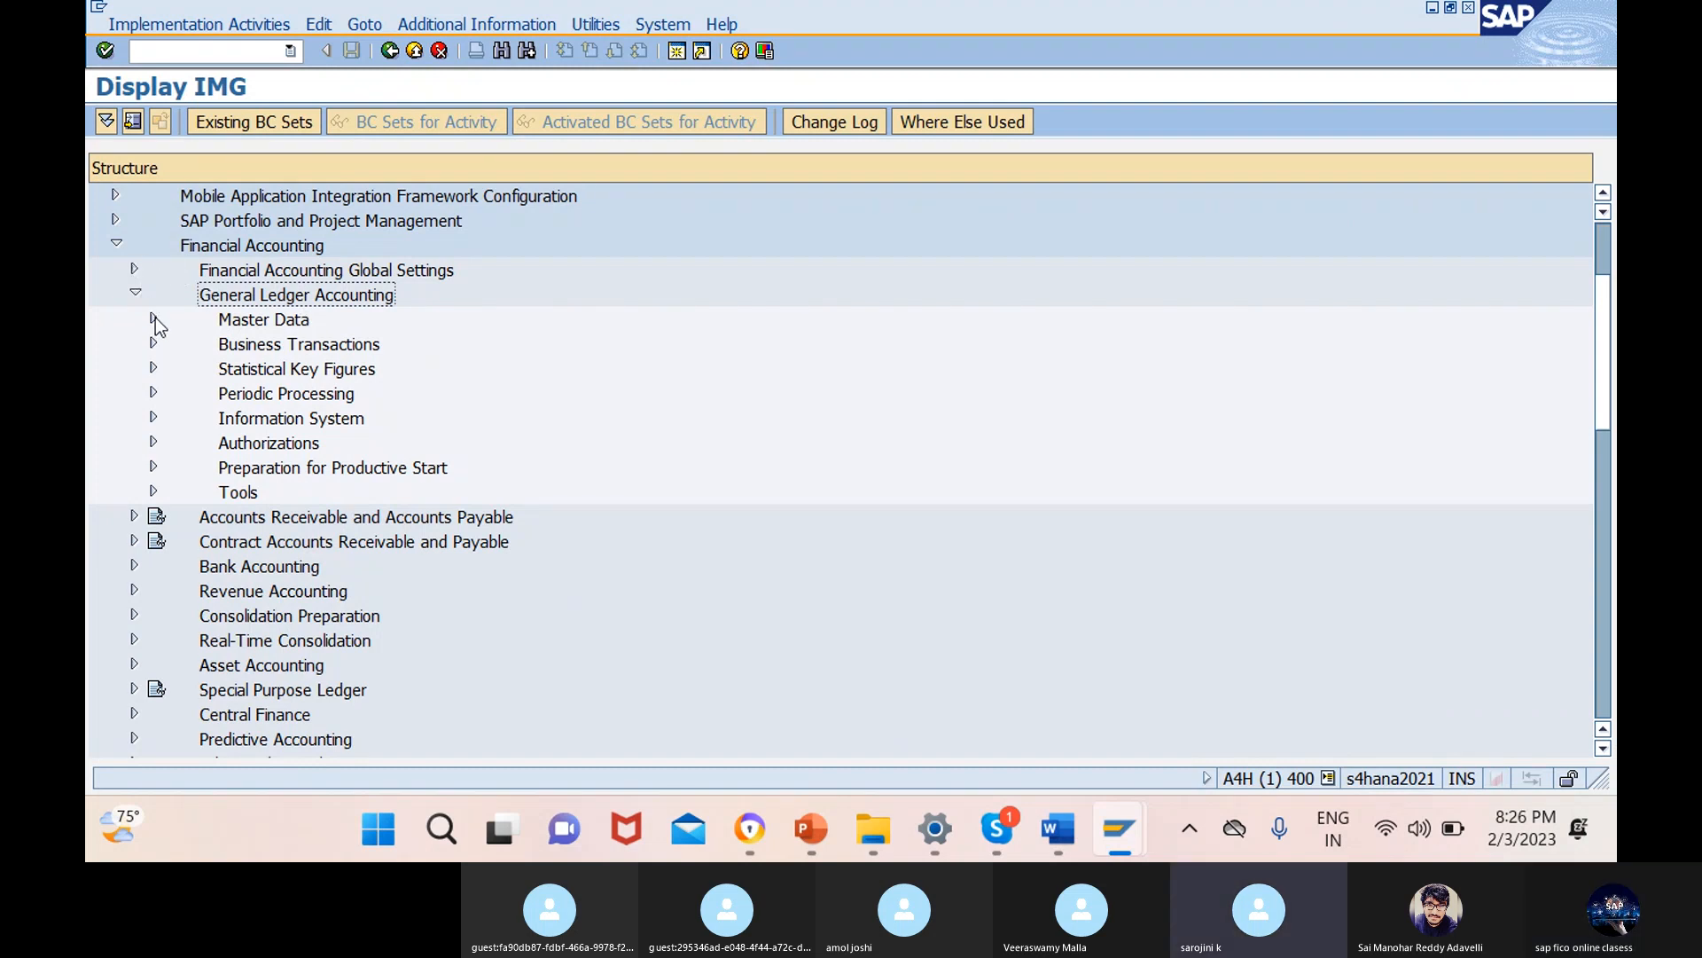
- Open the Classify G/L Accounts for Document Splitting activity under Business Transactions, Document Splitting
click(154, 344)
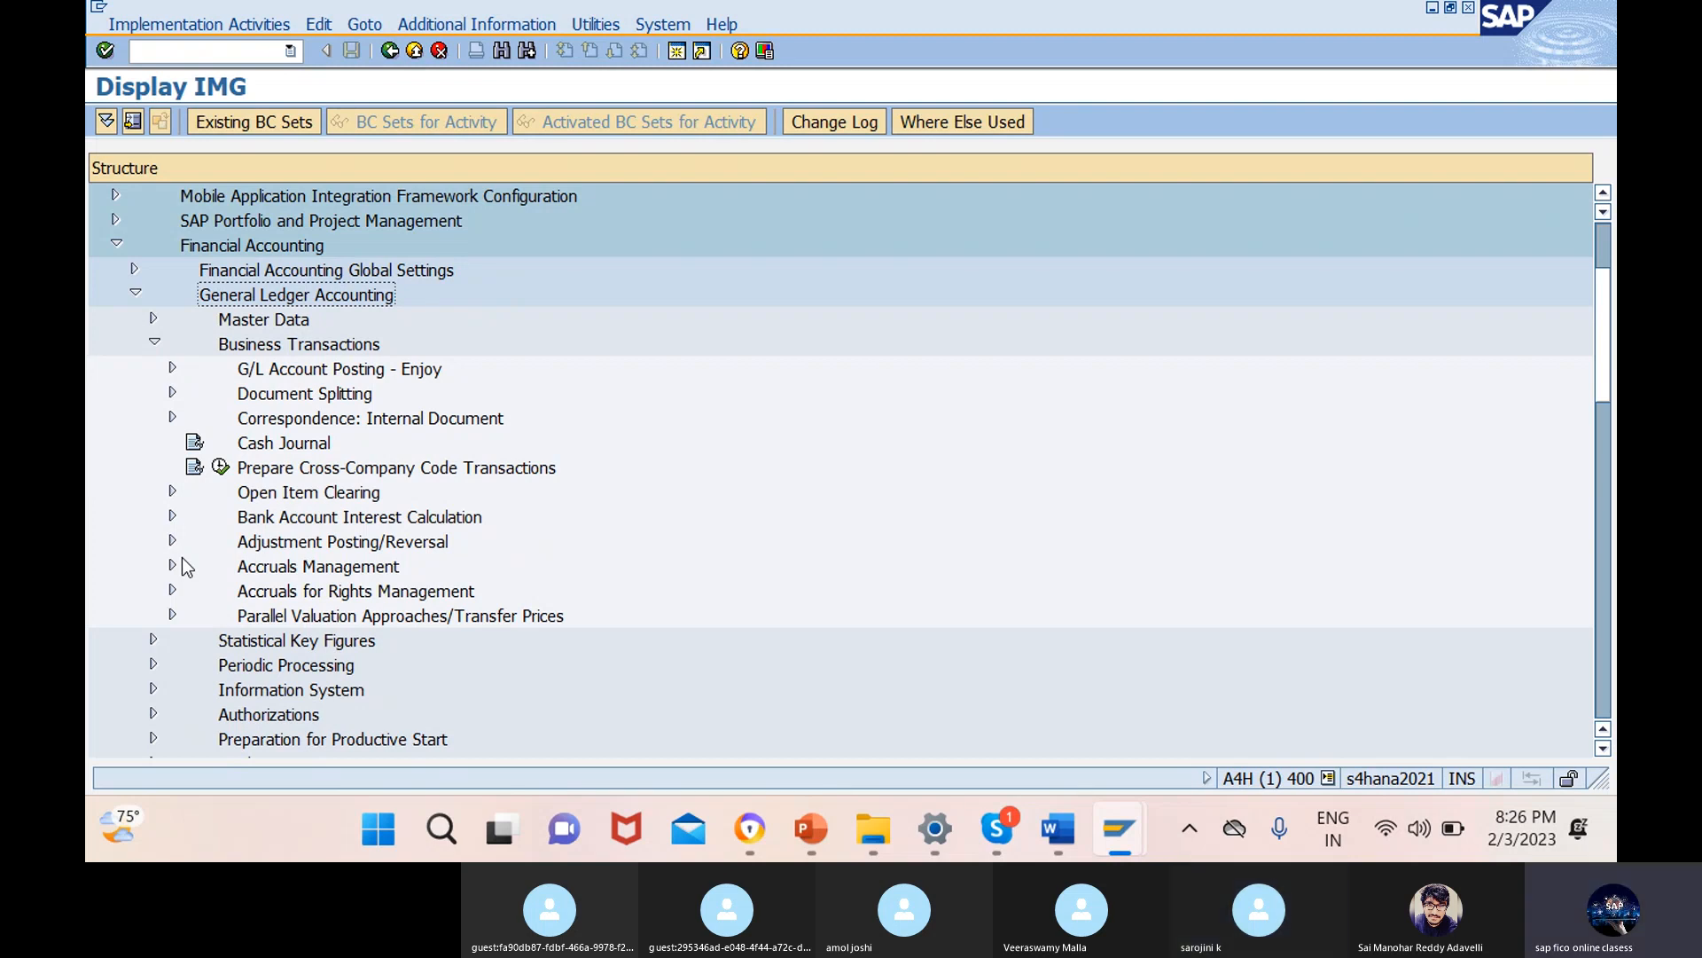
click(174, 392)
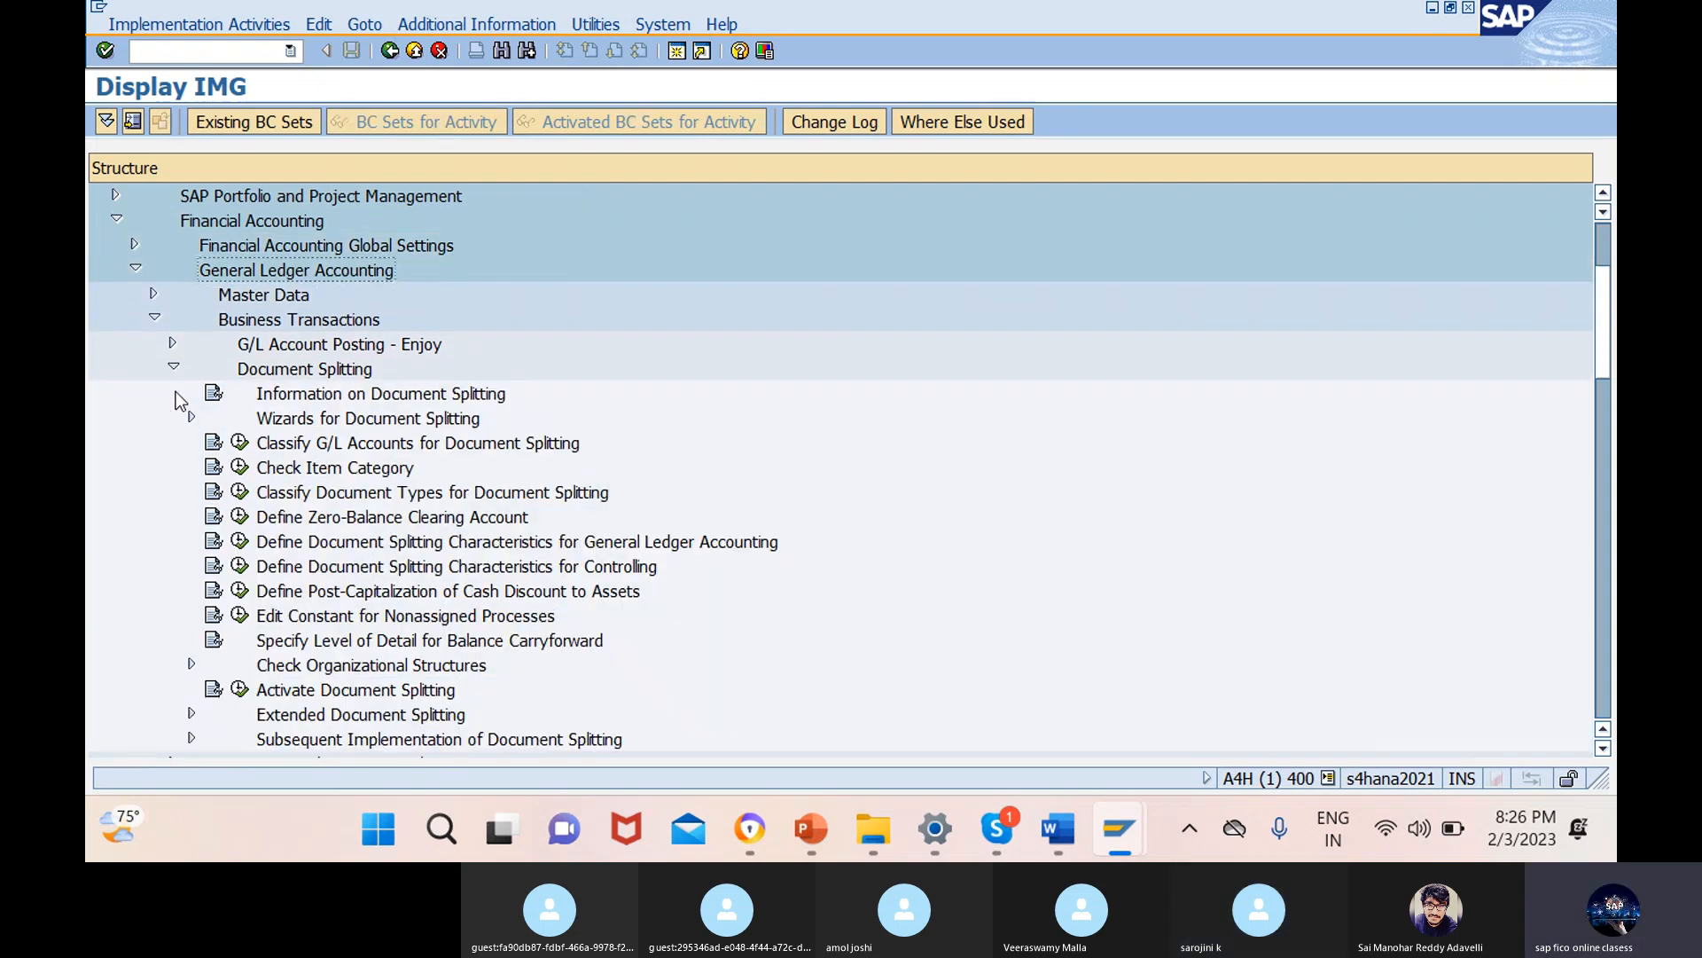
click(239, 443)
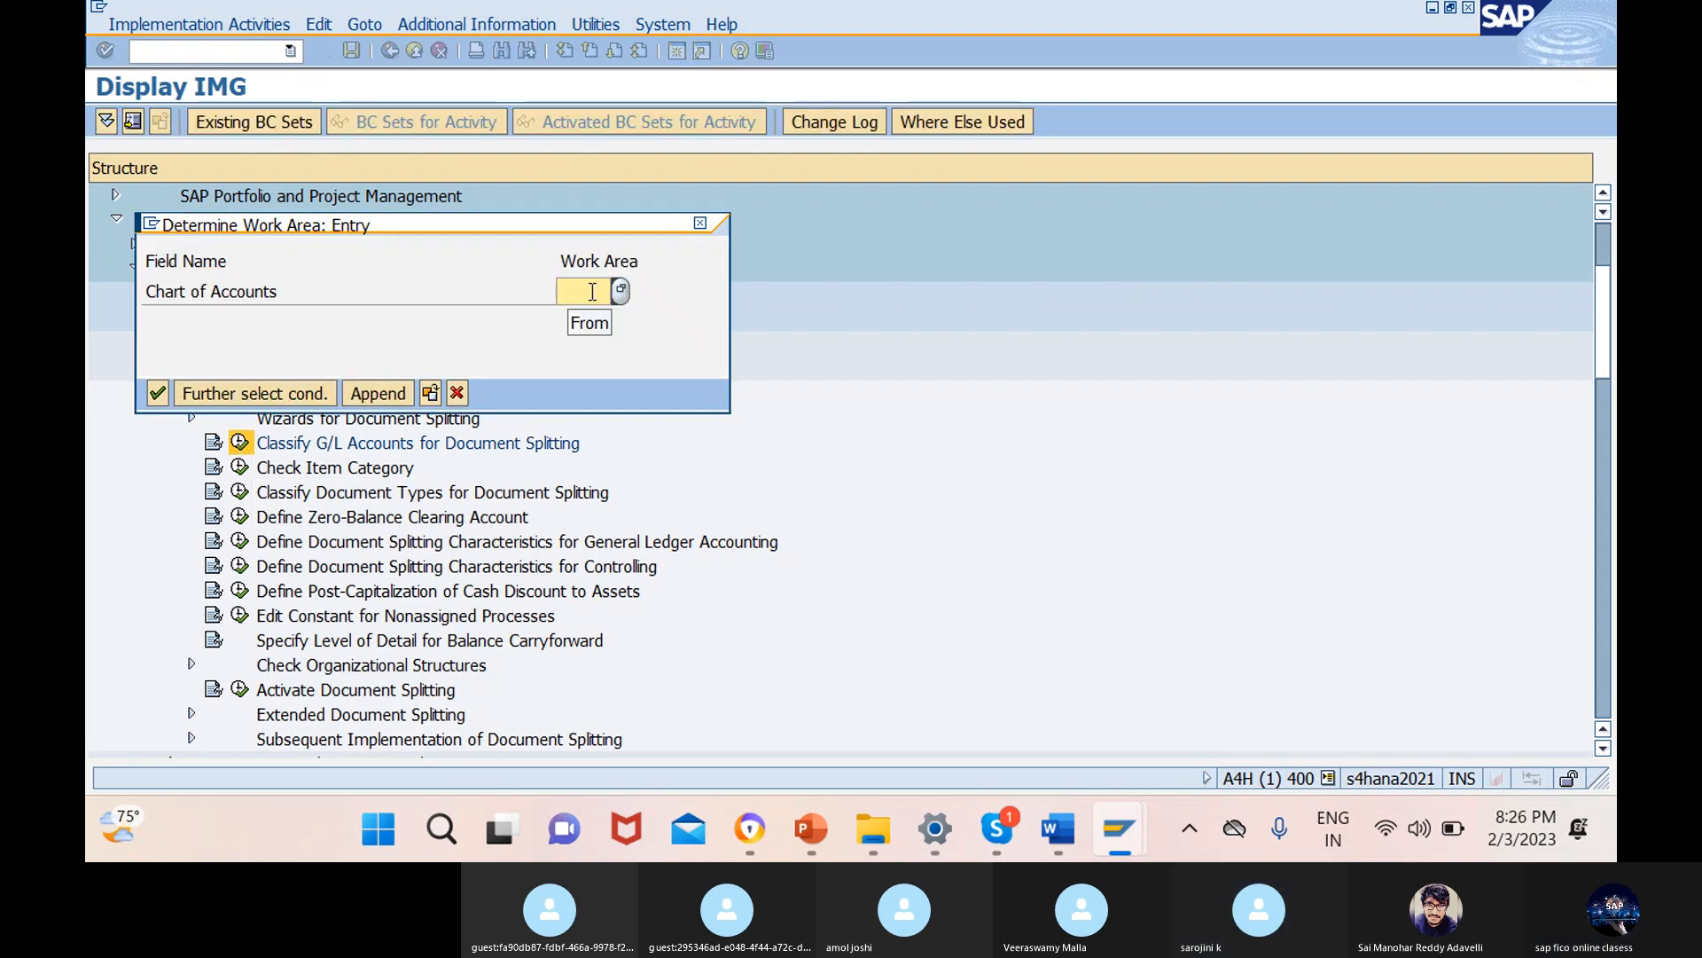
- Try to set the chart of accounts work area to 12ES
text(12)
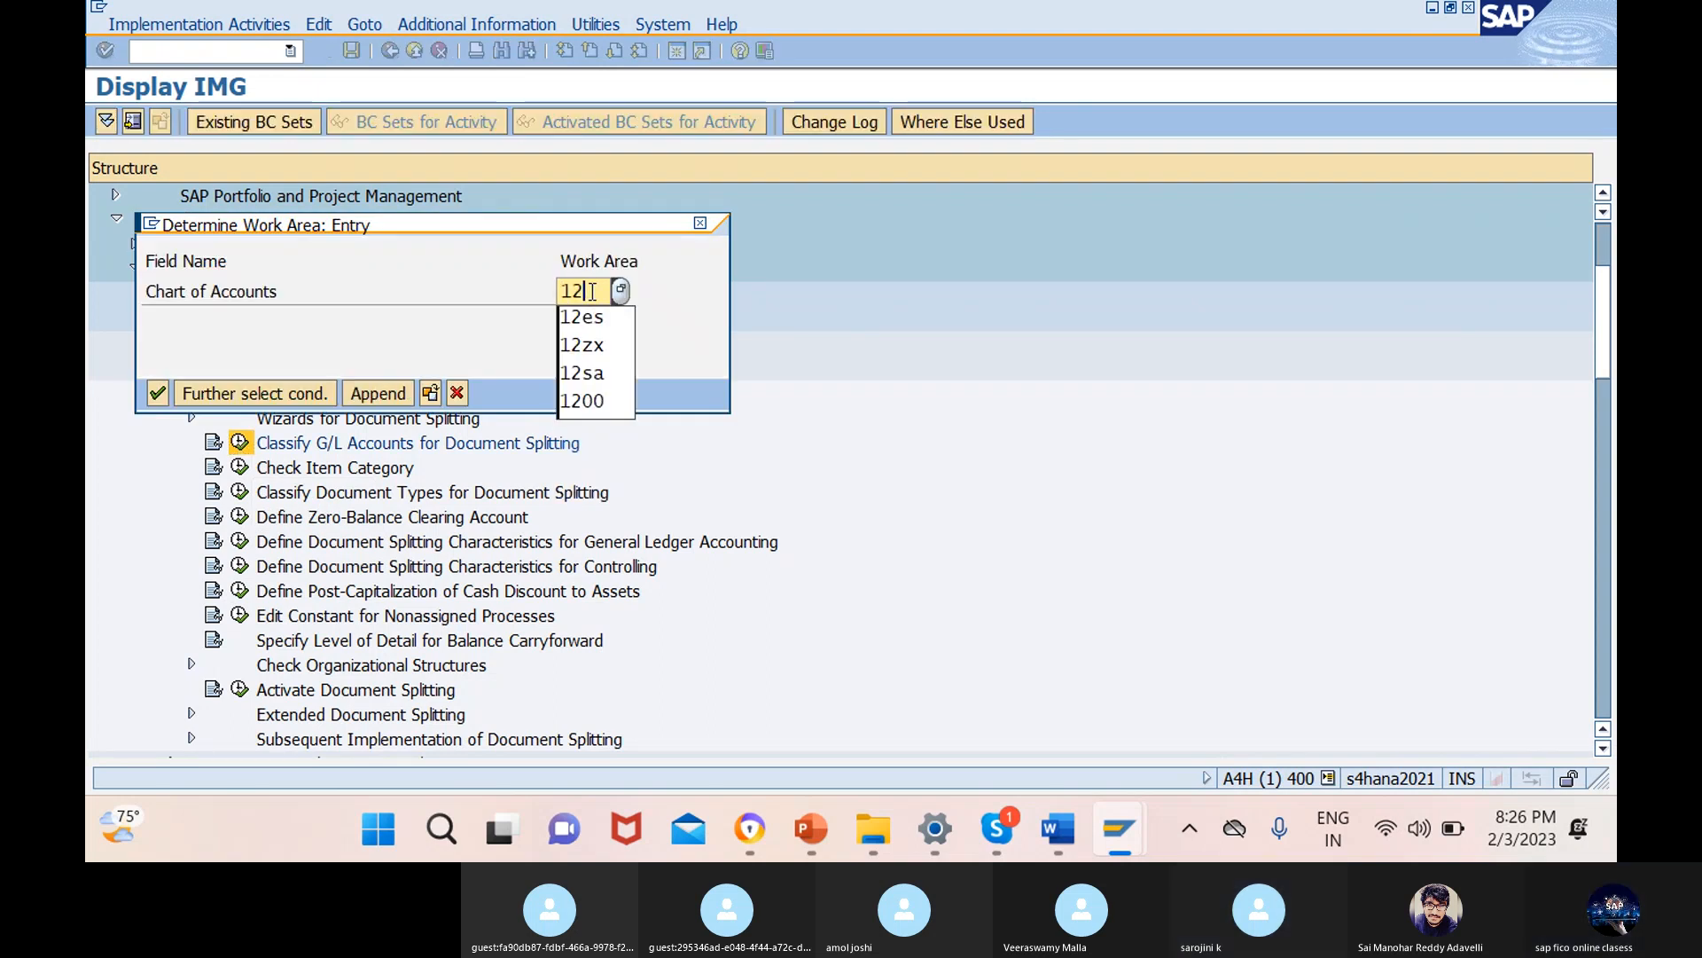
text(e)
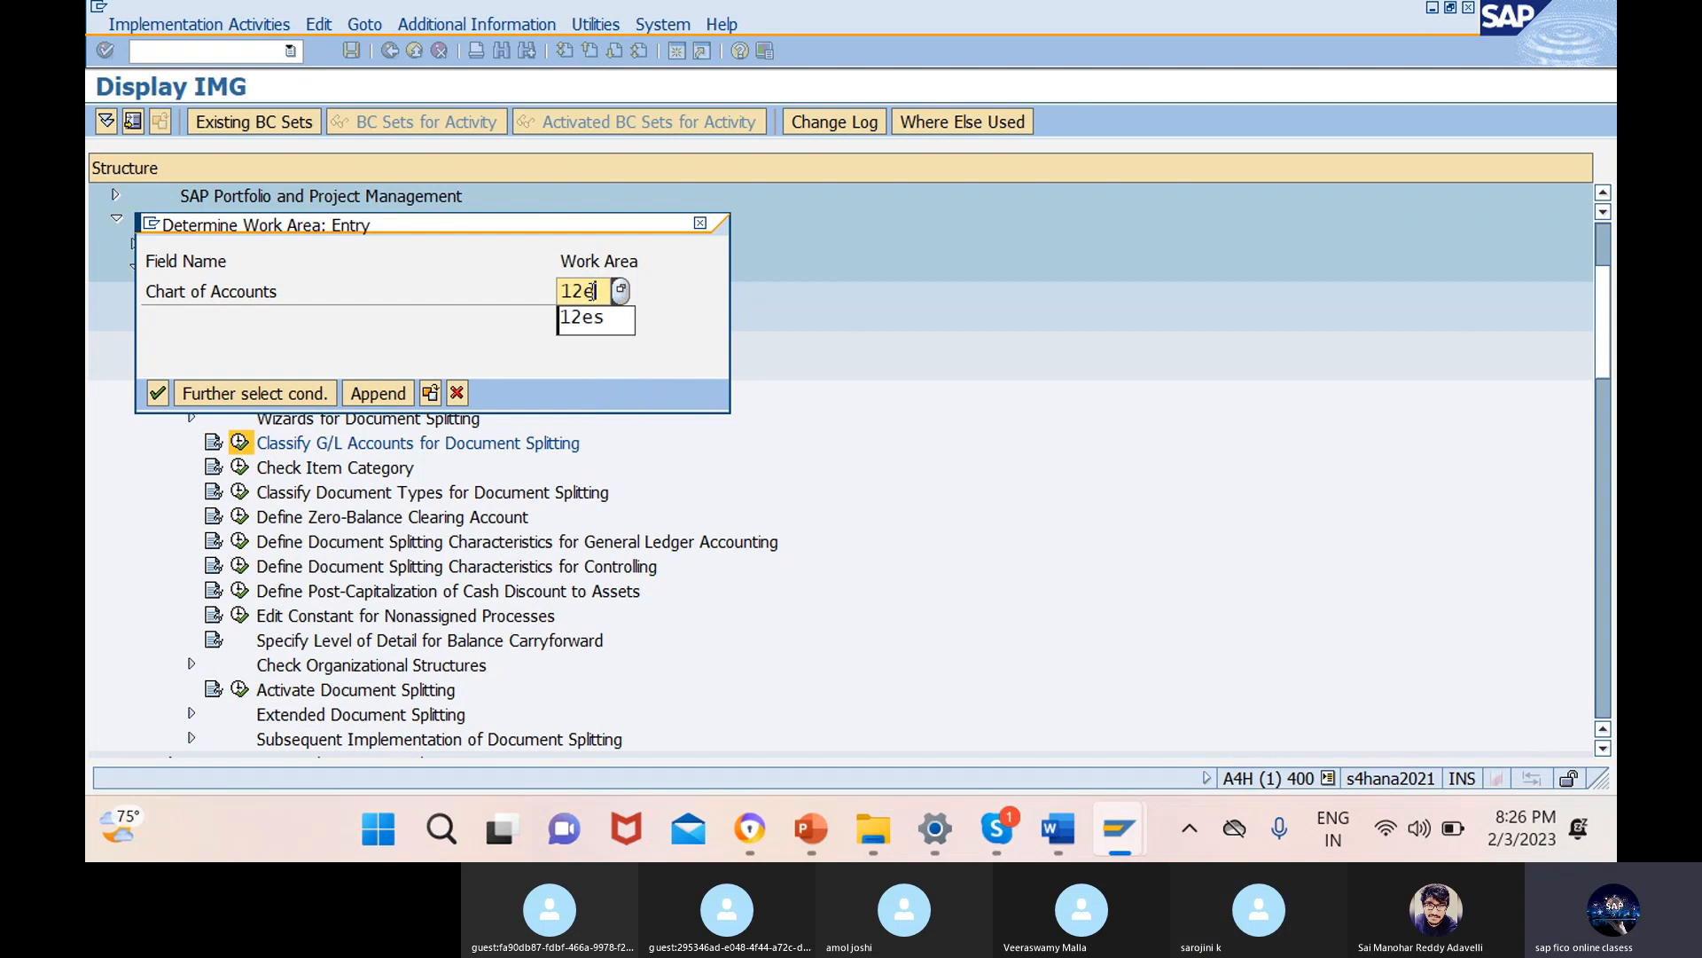
text(s)
key(Return)
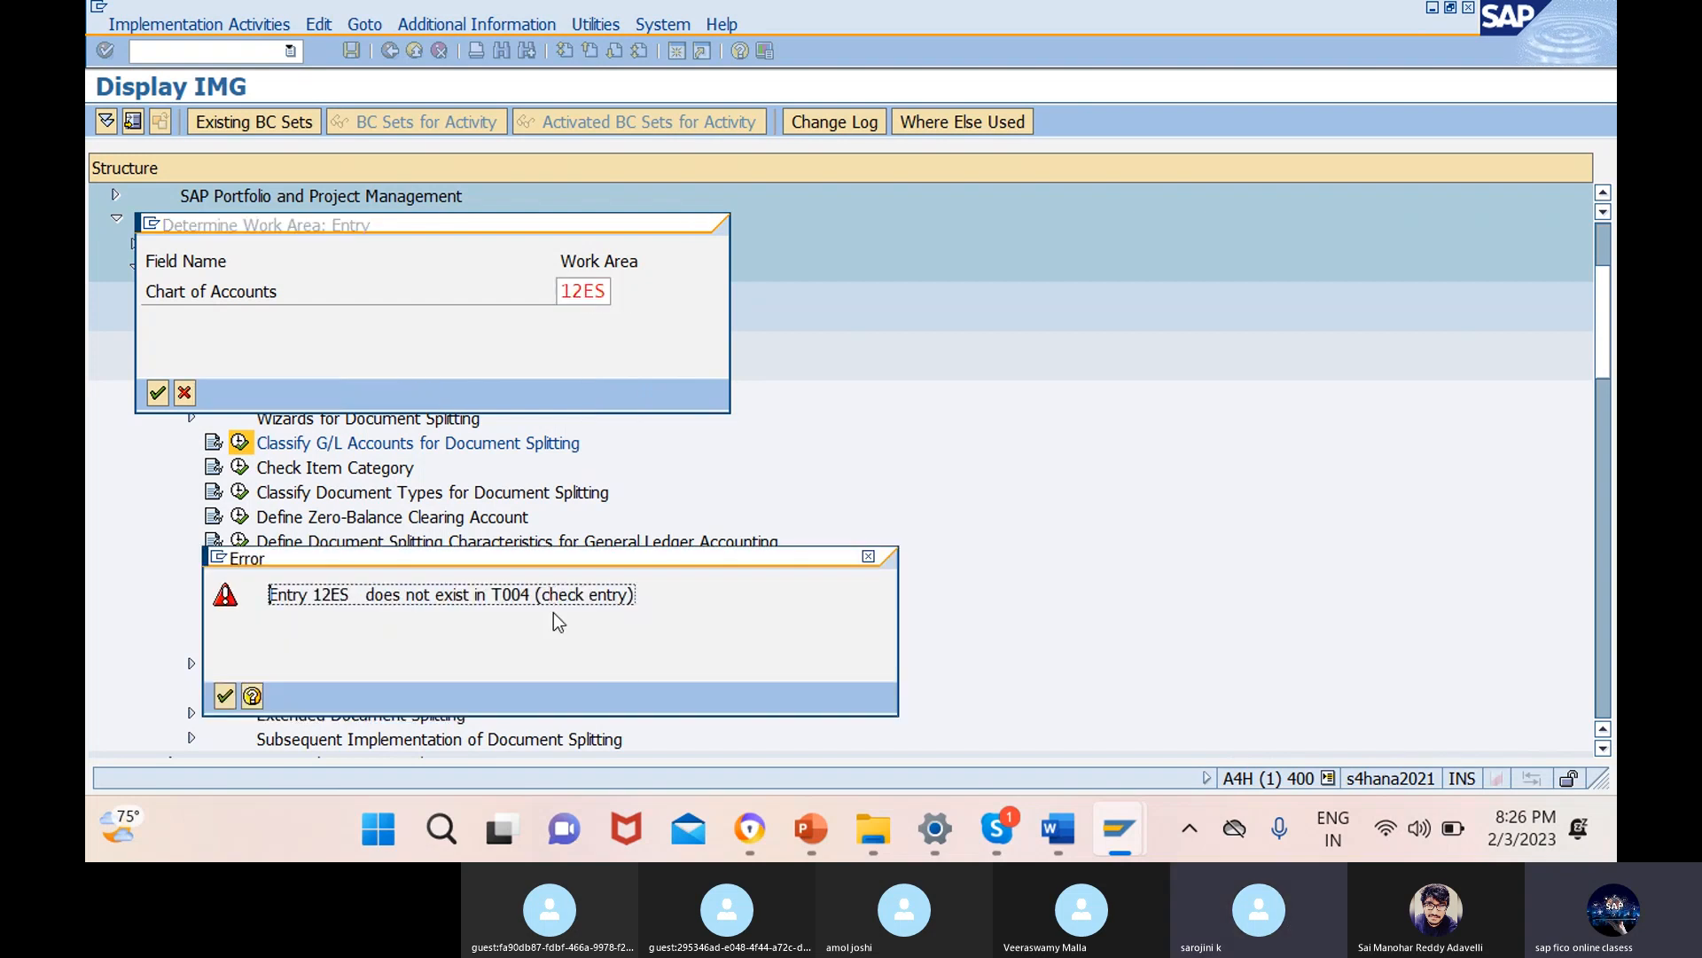
click(224, 695)
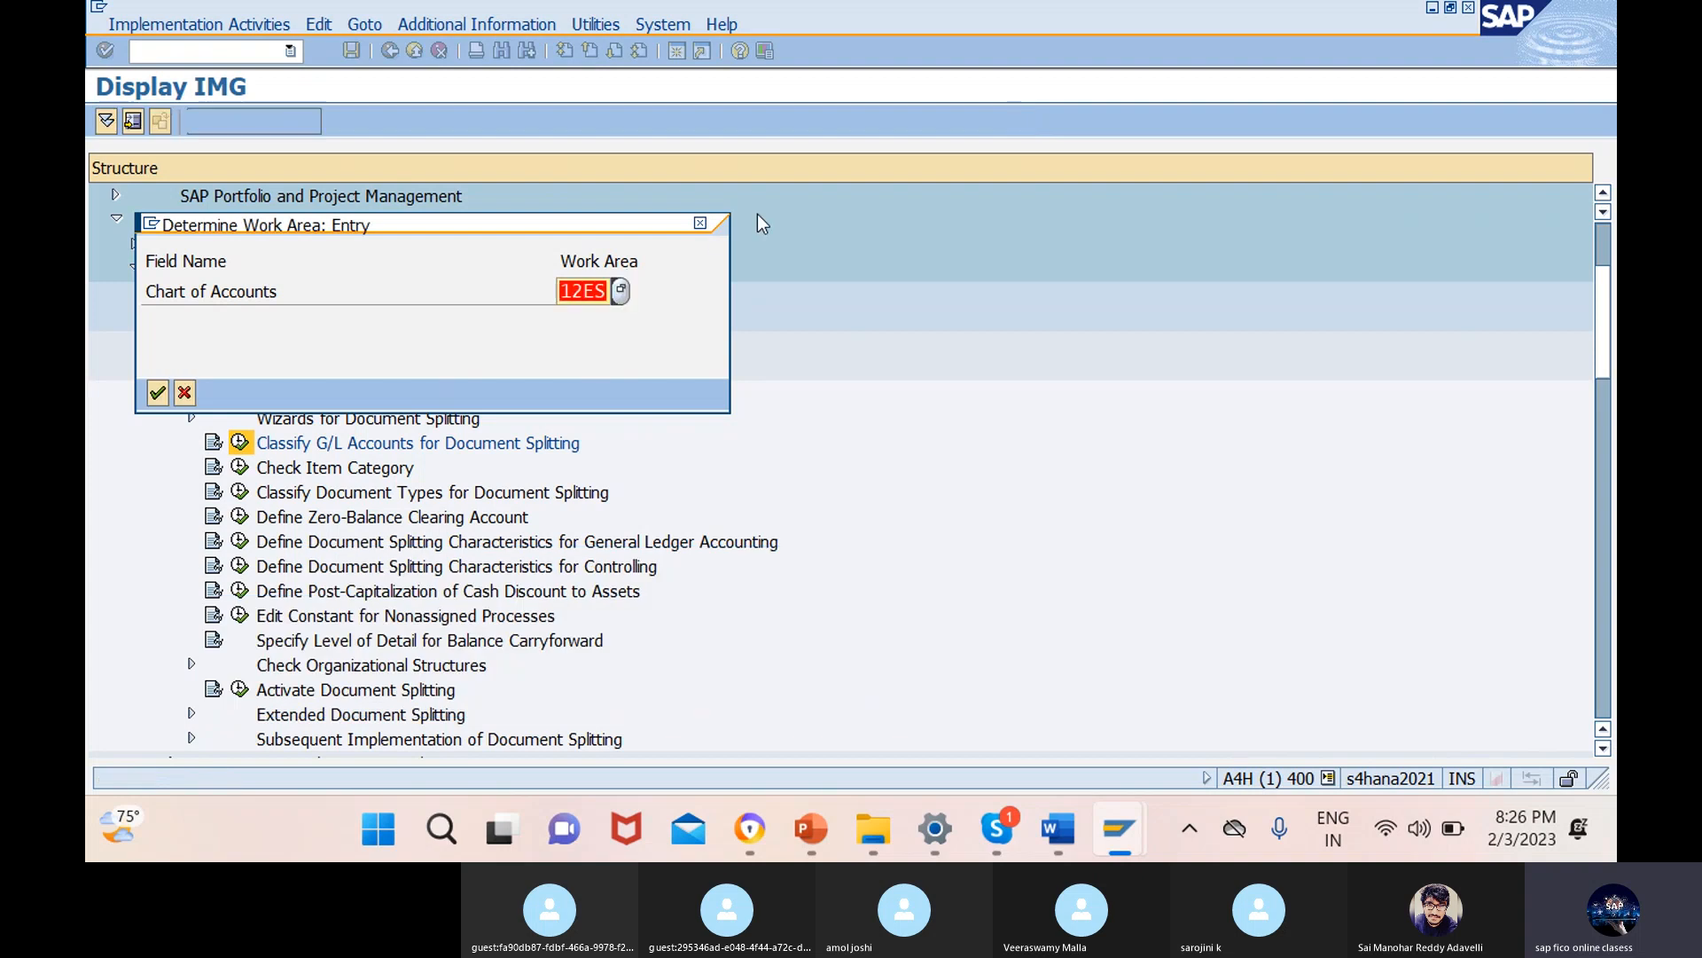
- Set the chart of accounts work area to ESOC and open its G/L account classification for document splitting
key(BackSpace)
text(es)
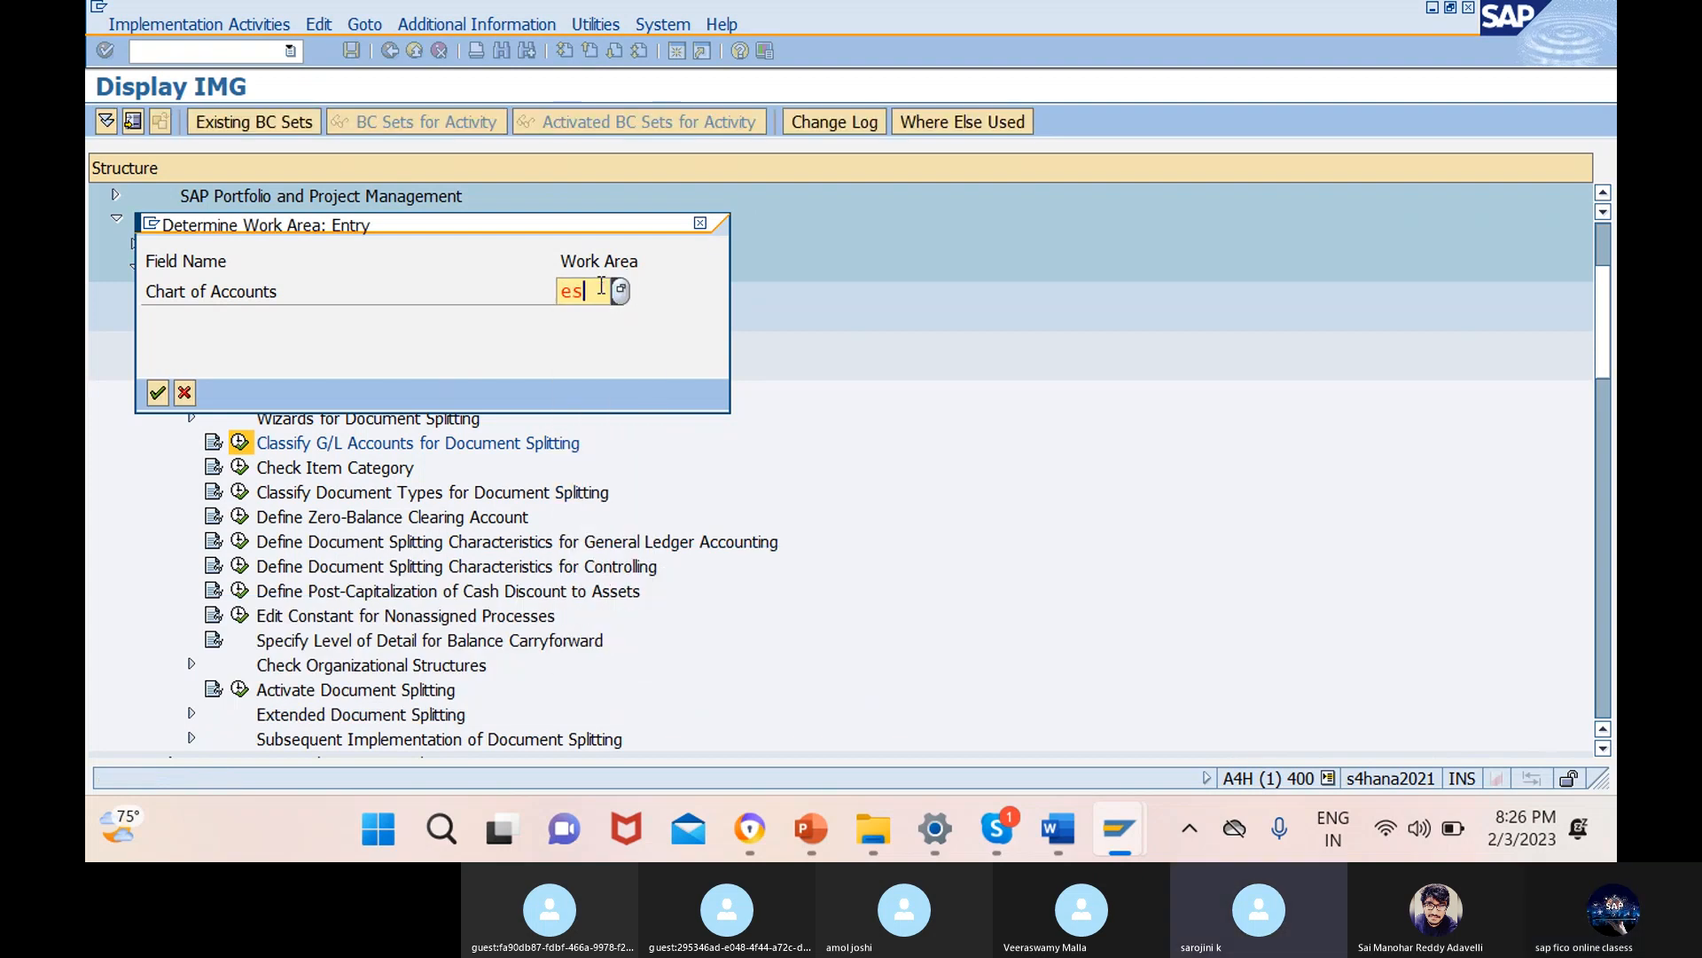
key(Return)
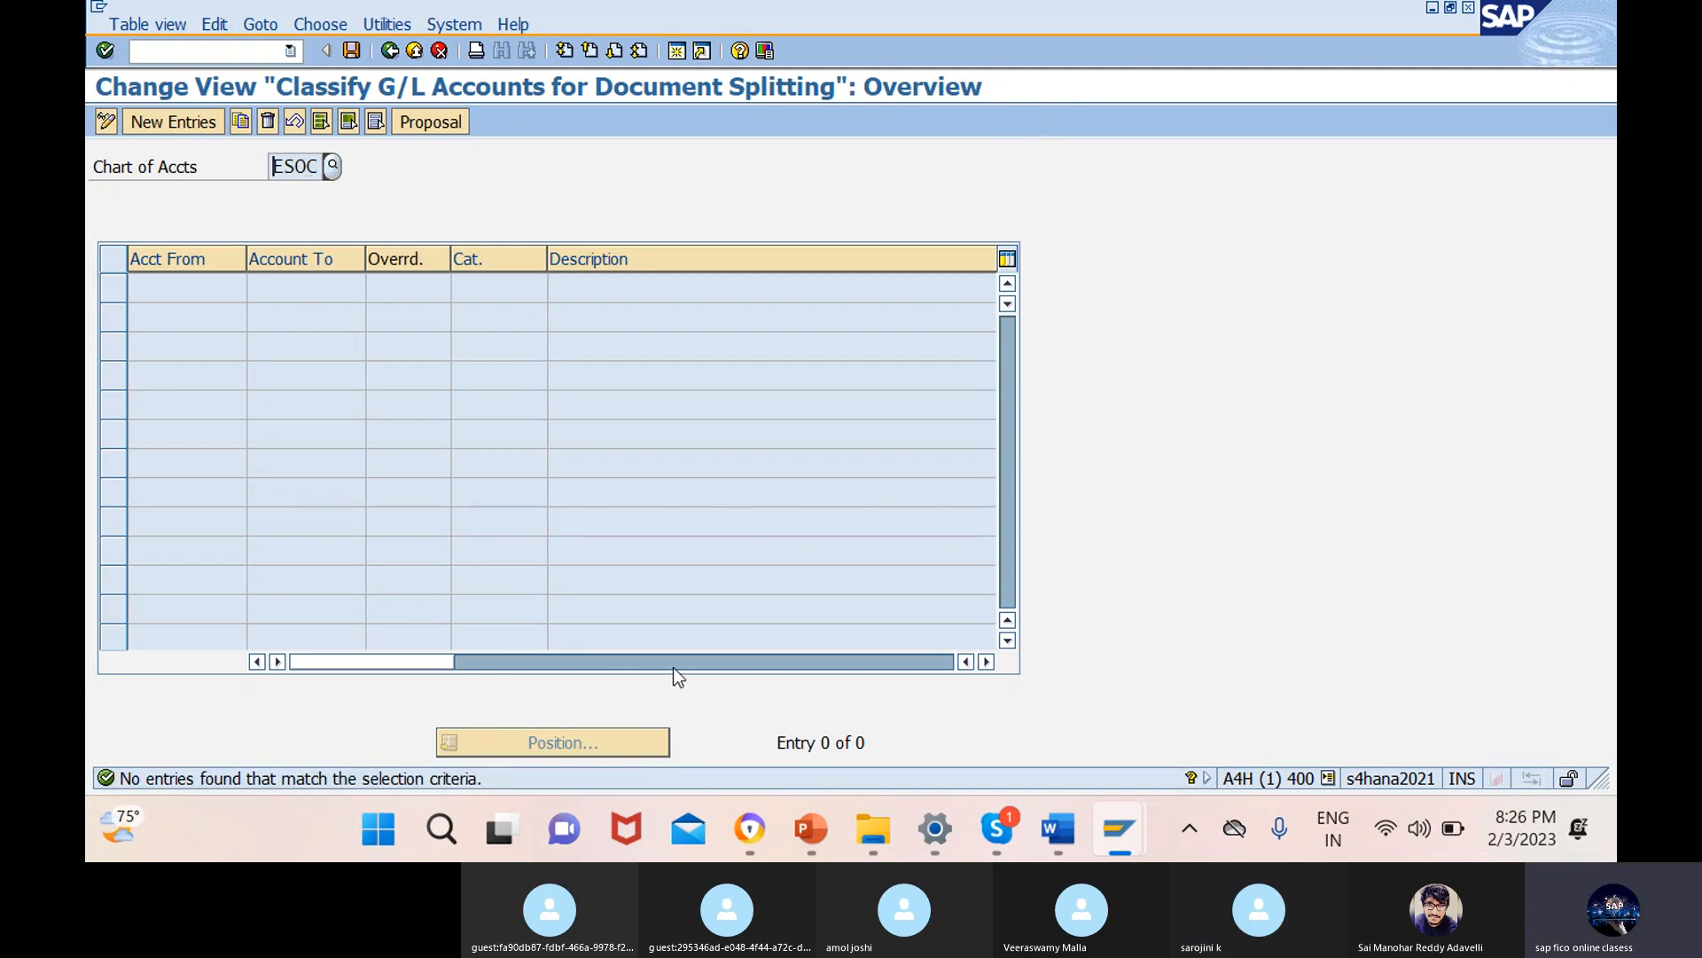
- Open the G/L account groups with transaction OBD4 in a new session and position the list at chart of accounts ESOC
click(191, 52)
text(/oobd4)
key(Return)
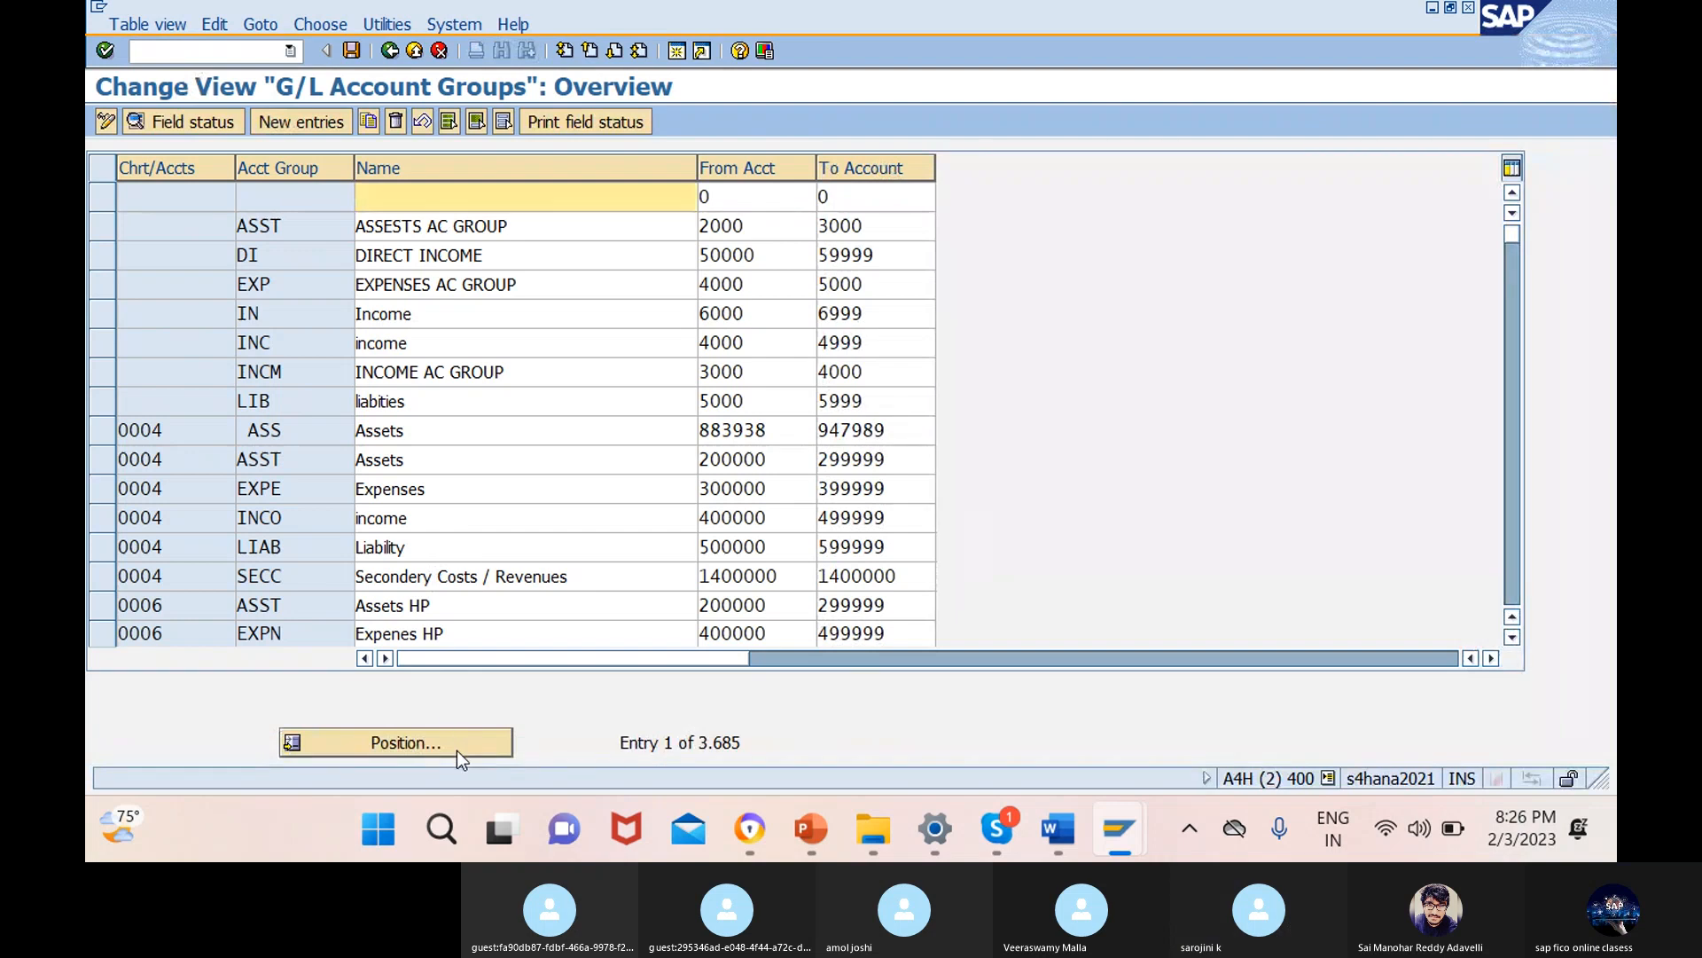
click(396, 743)
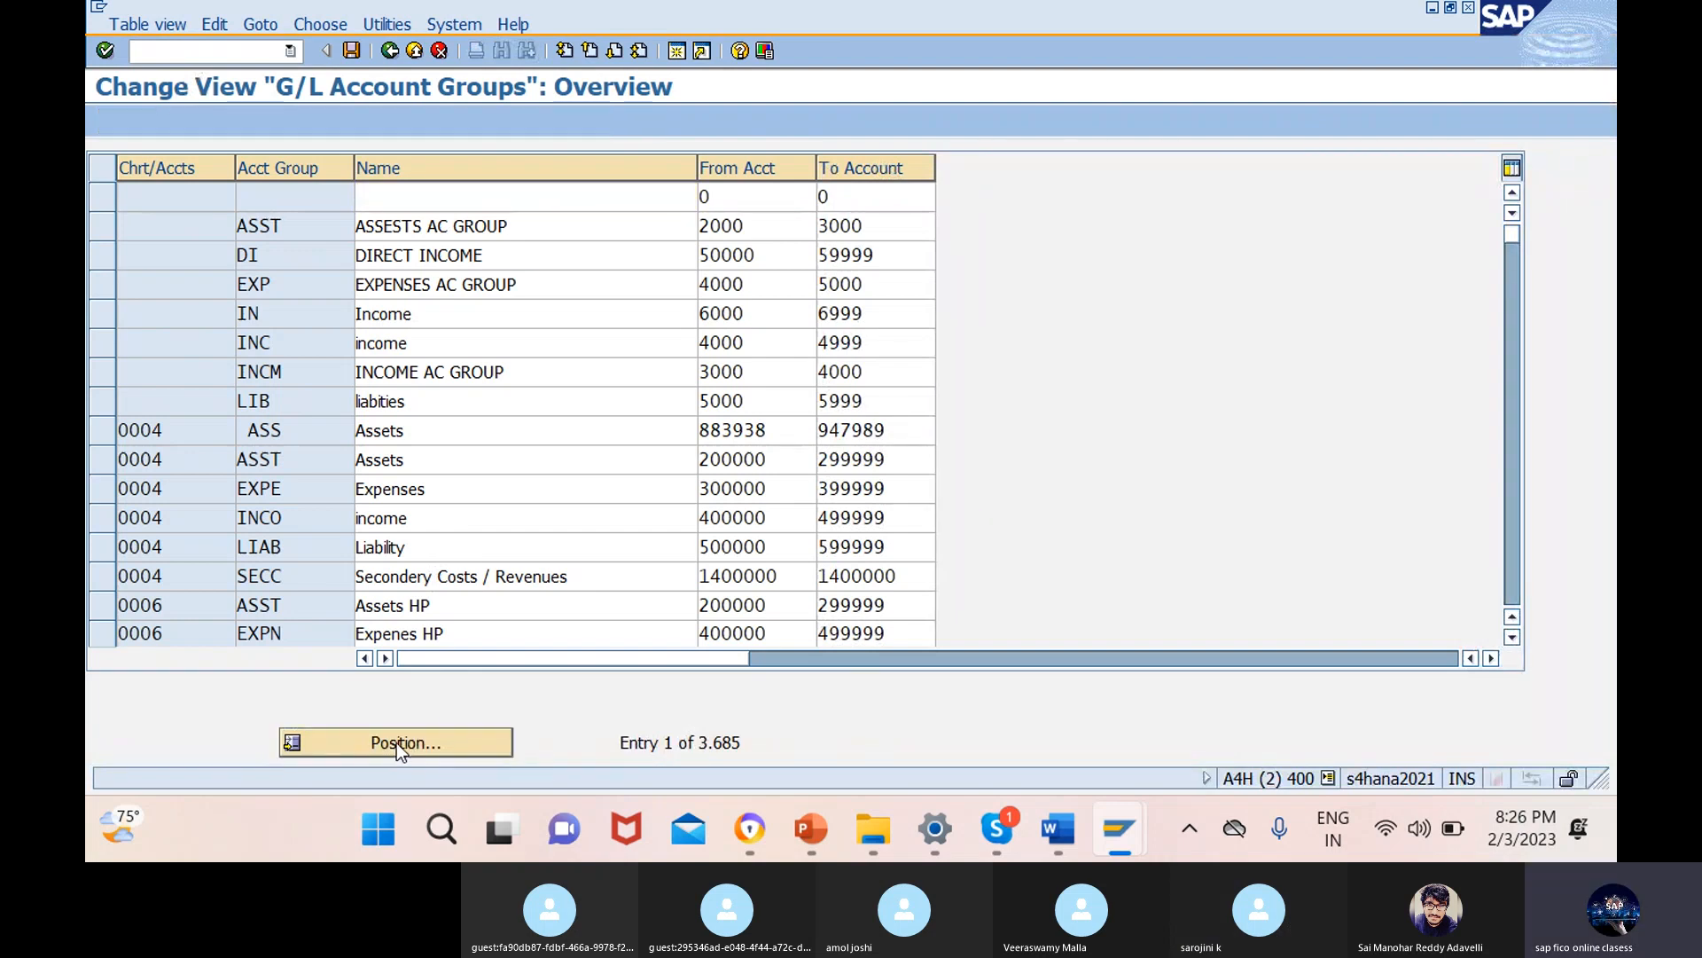
text(es)
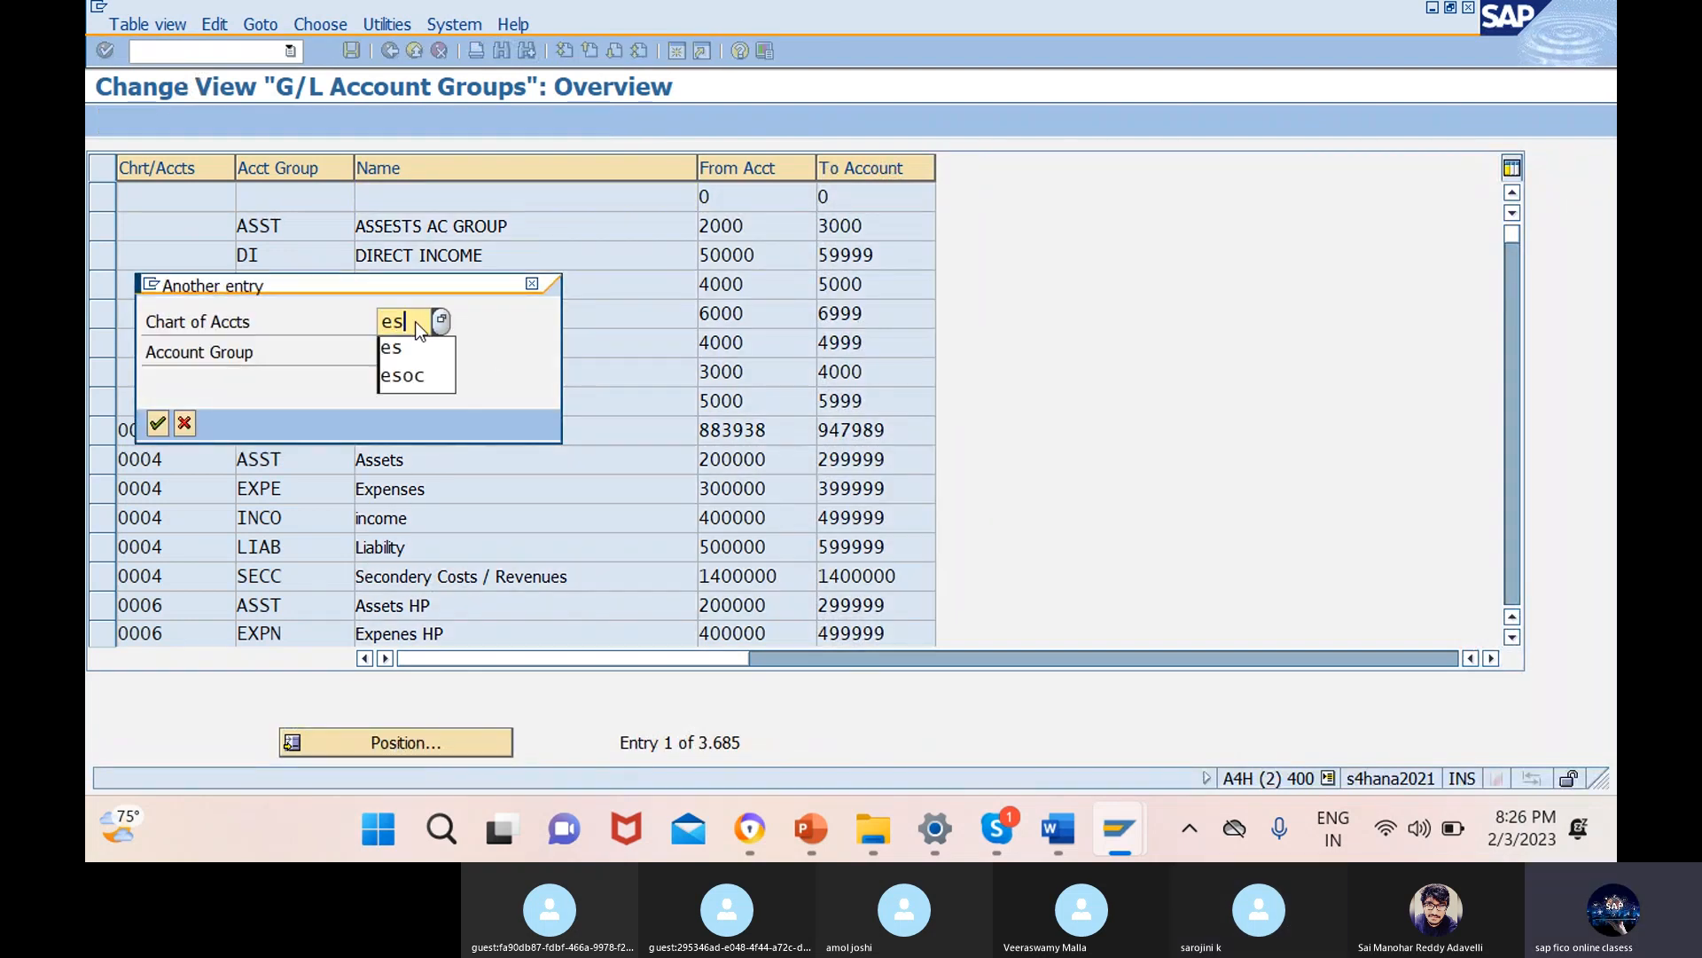
click(404, 375)
click(420, 352)
key(Return)
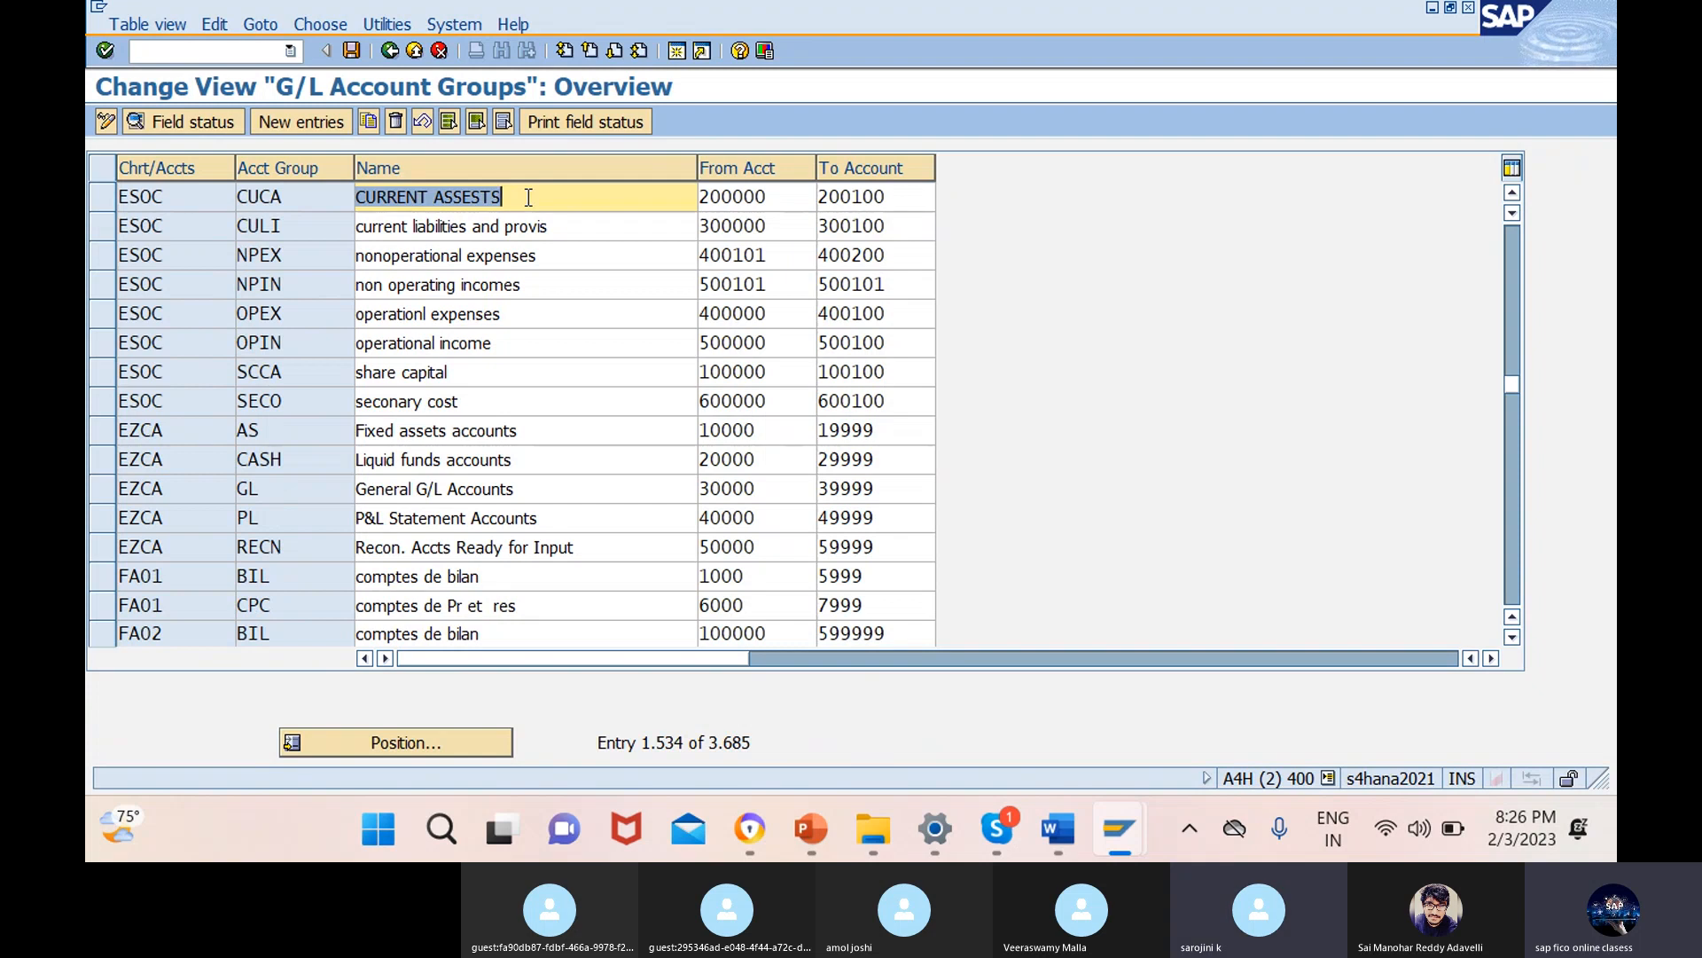
- Mark the ESOC balance sheet account groups for current assets, current liabilities and share capital to identify their number ranges
click(102, 196)
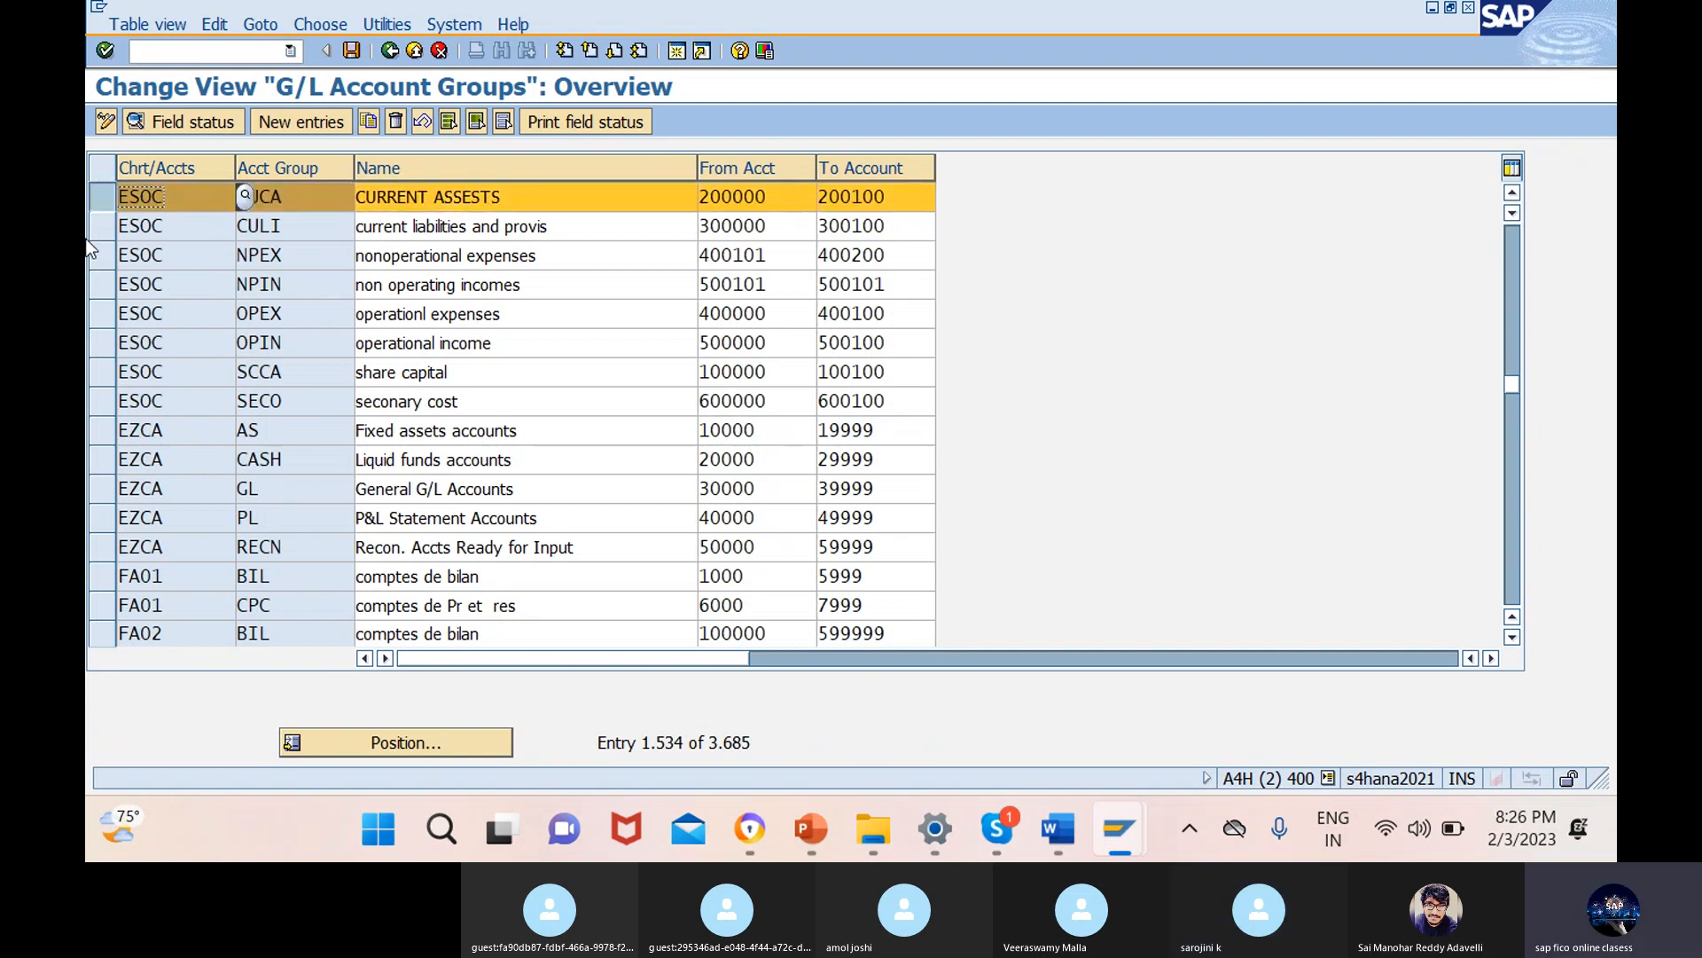
click(103, 226)
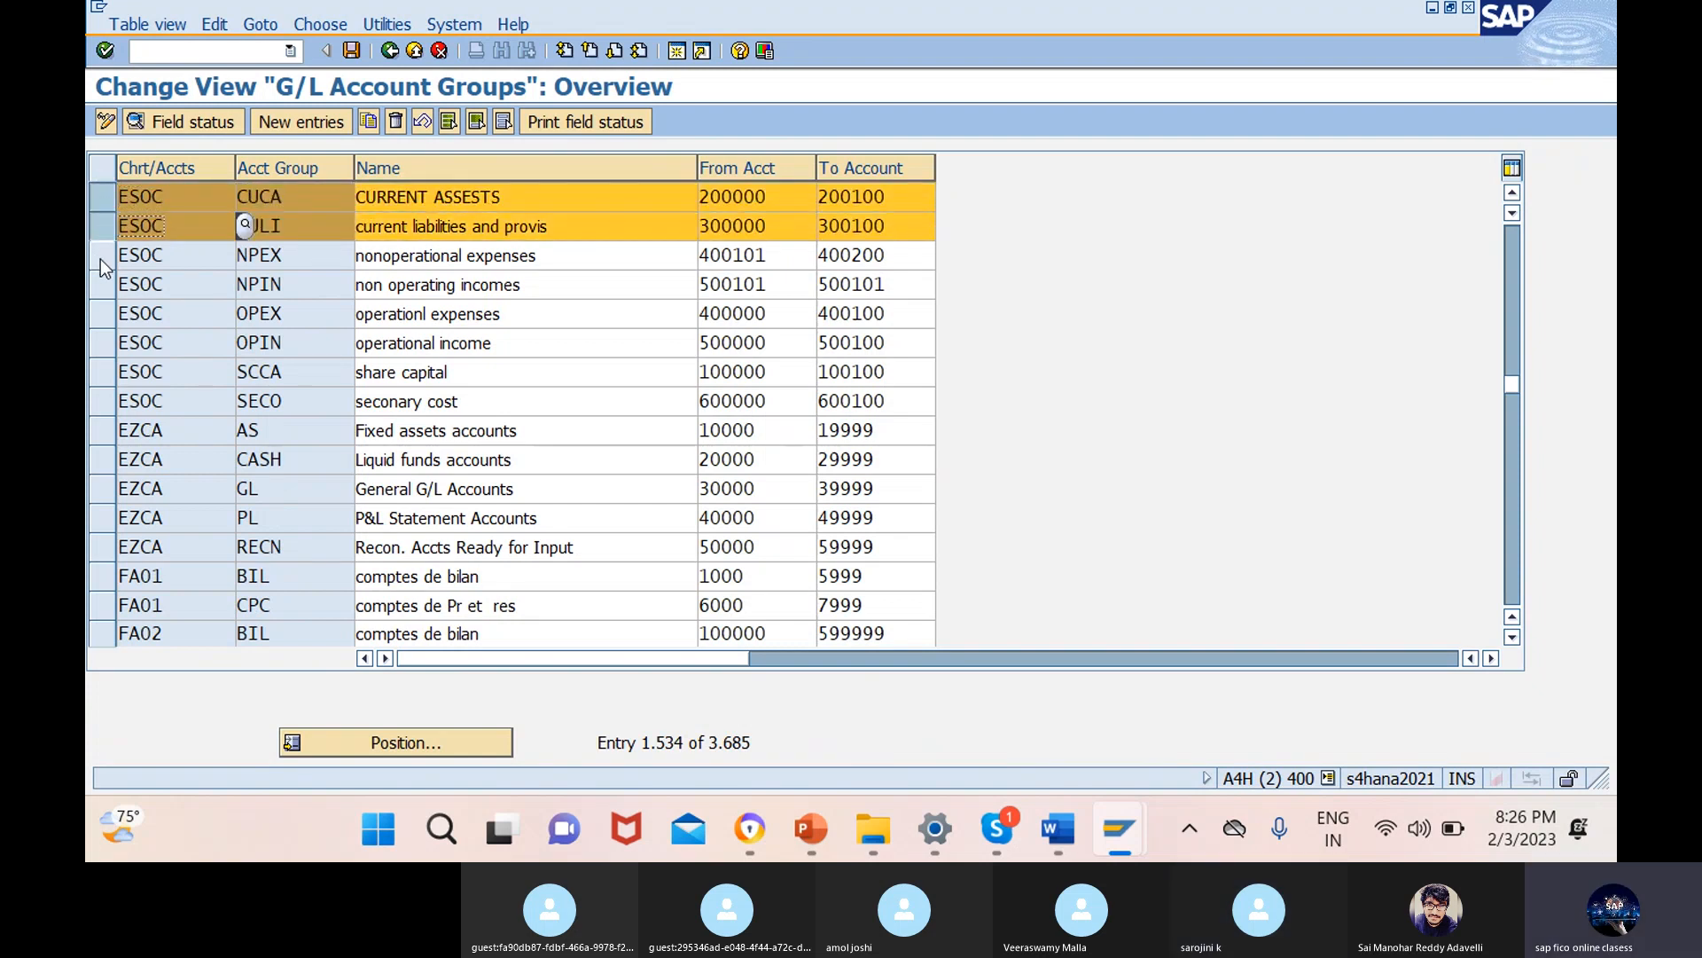
click(101, 256)
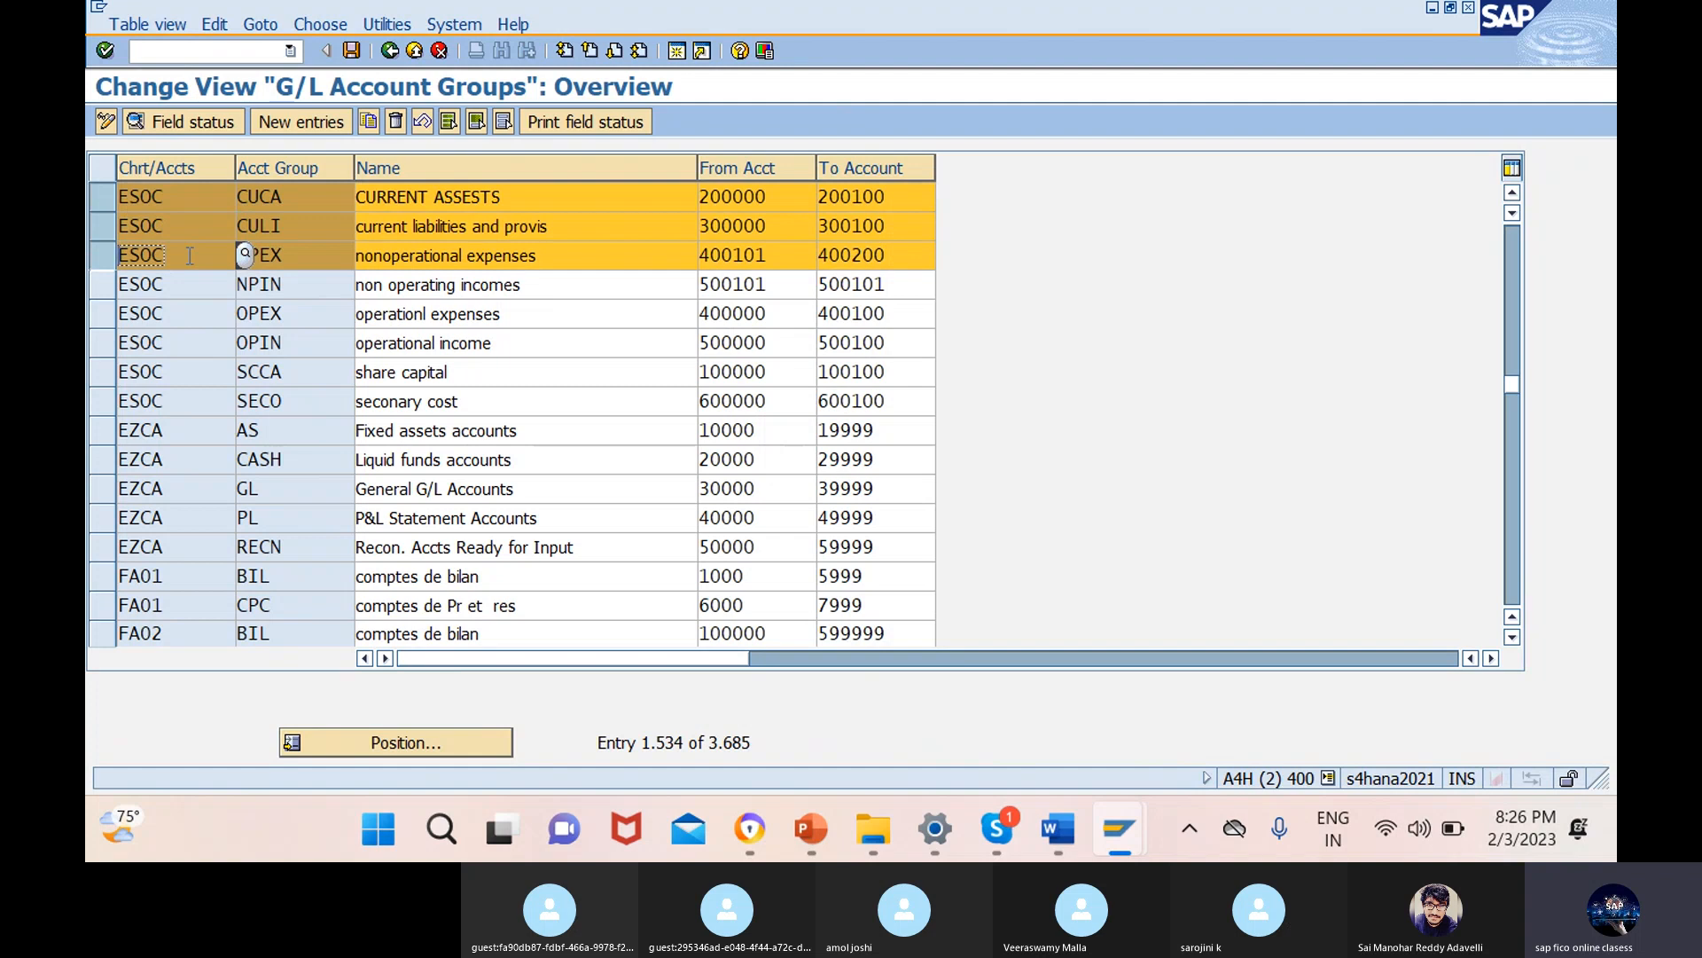
click(102, 260)
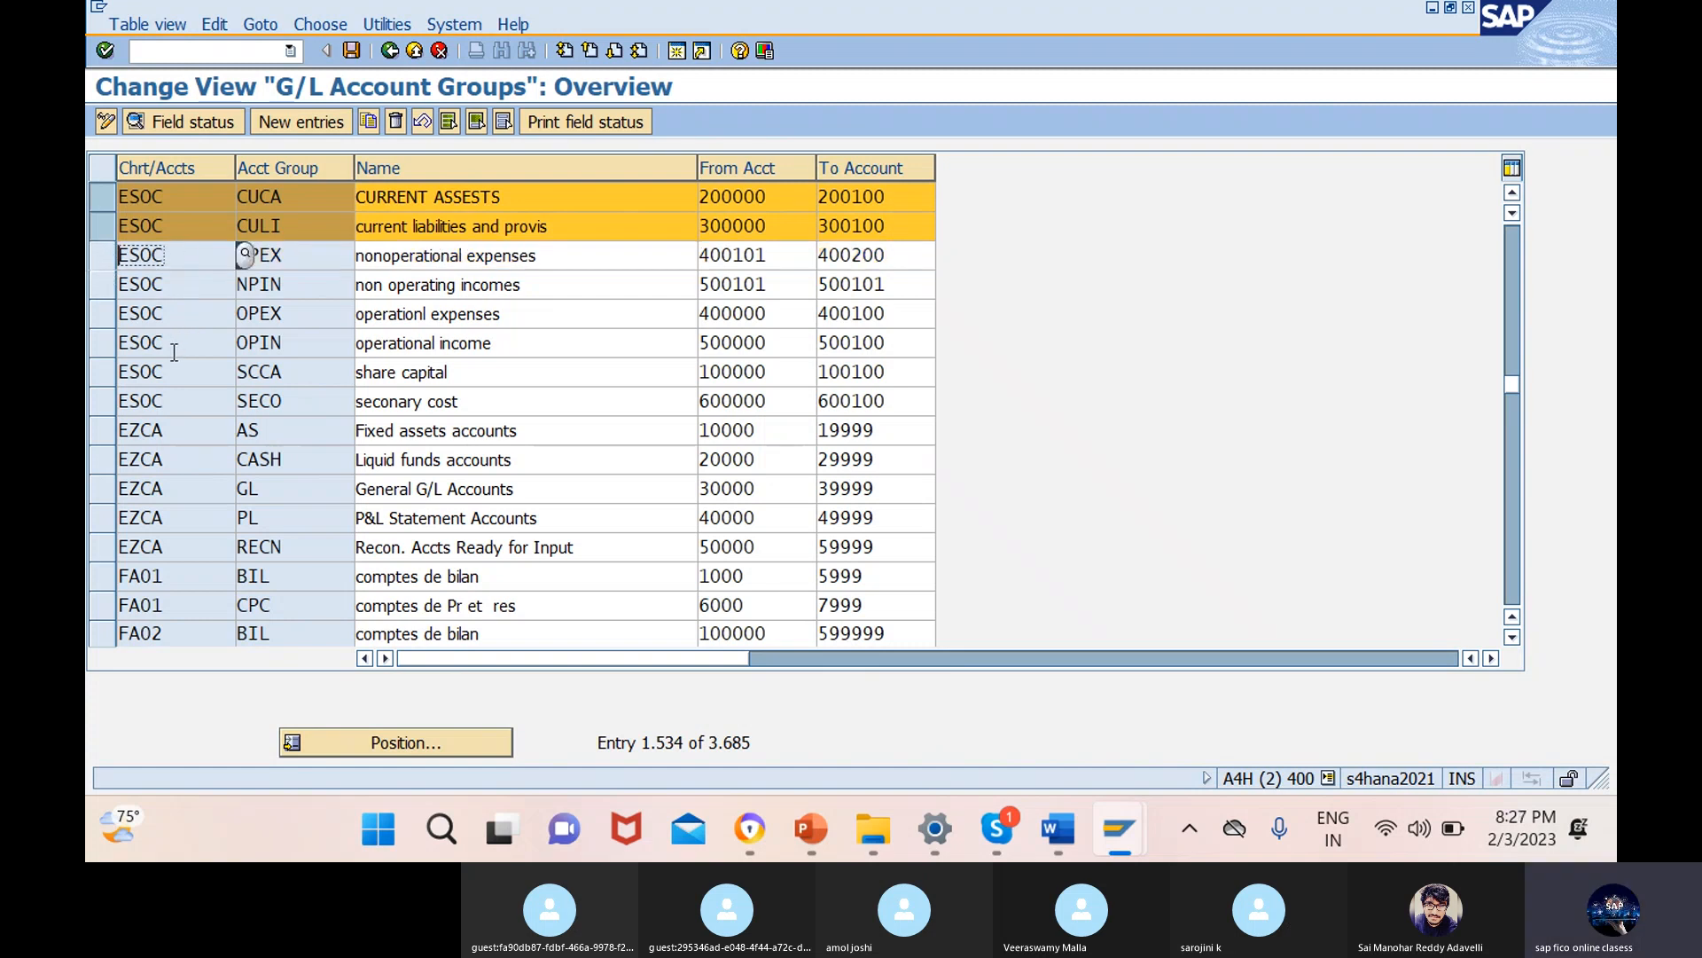
click(107, 371)
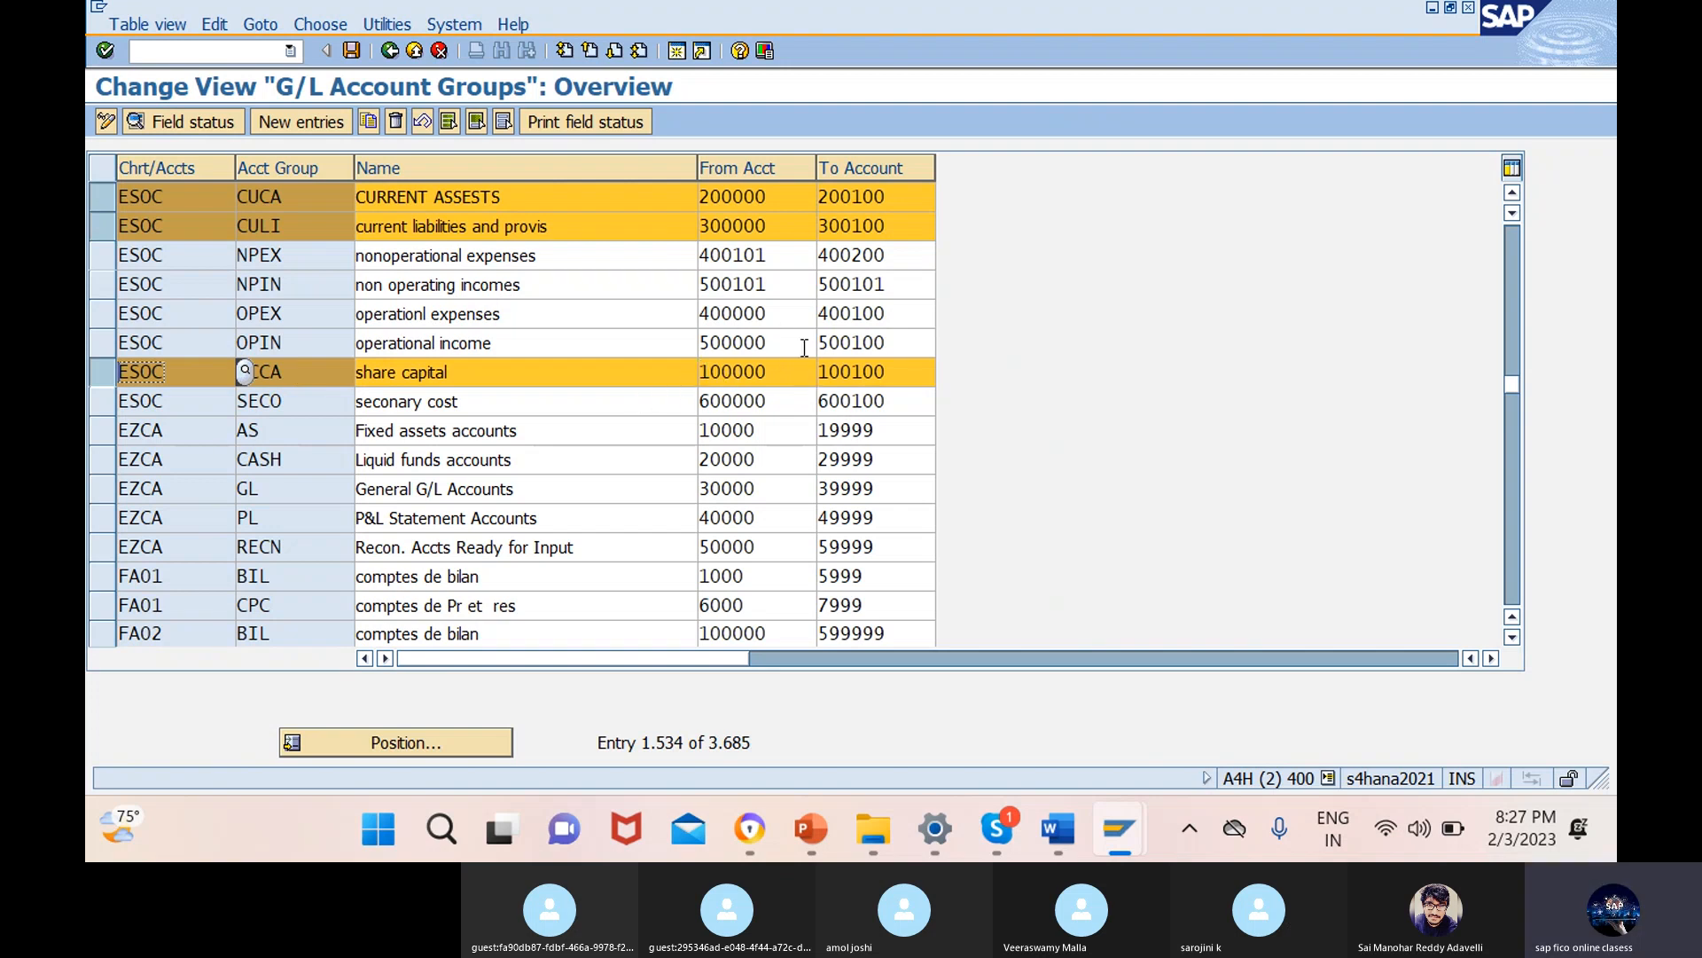
- Copy the share capital group's starting account and enter 100000 as the from-account of a new document splitting classification entry
drag(769, 373, 680, 382)
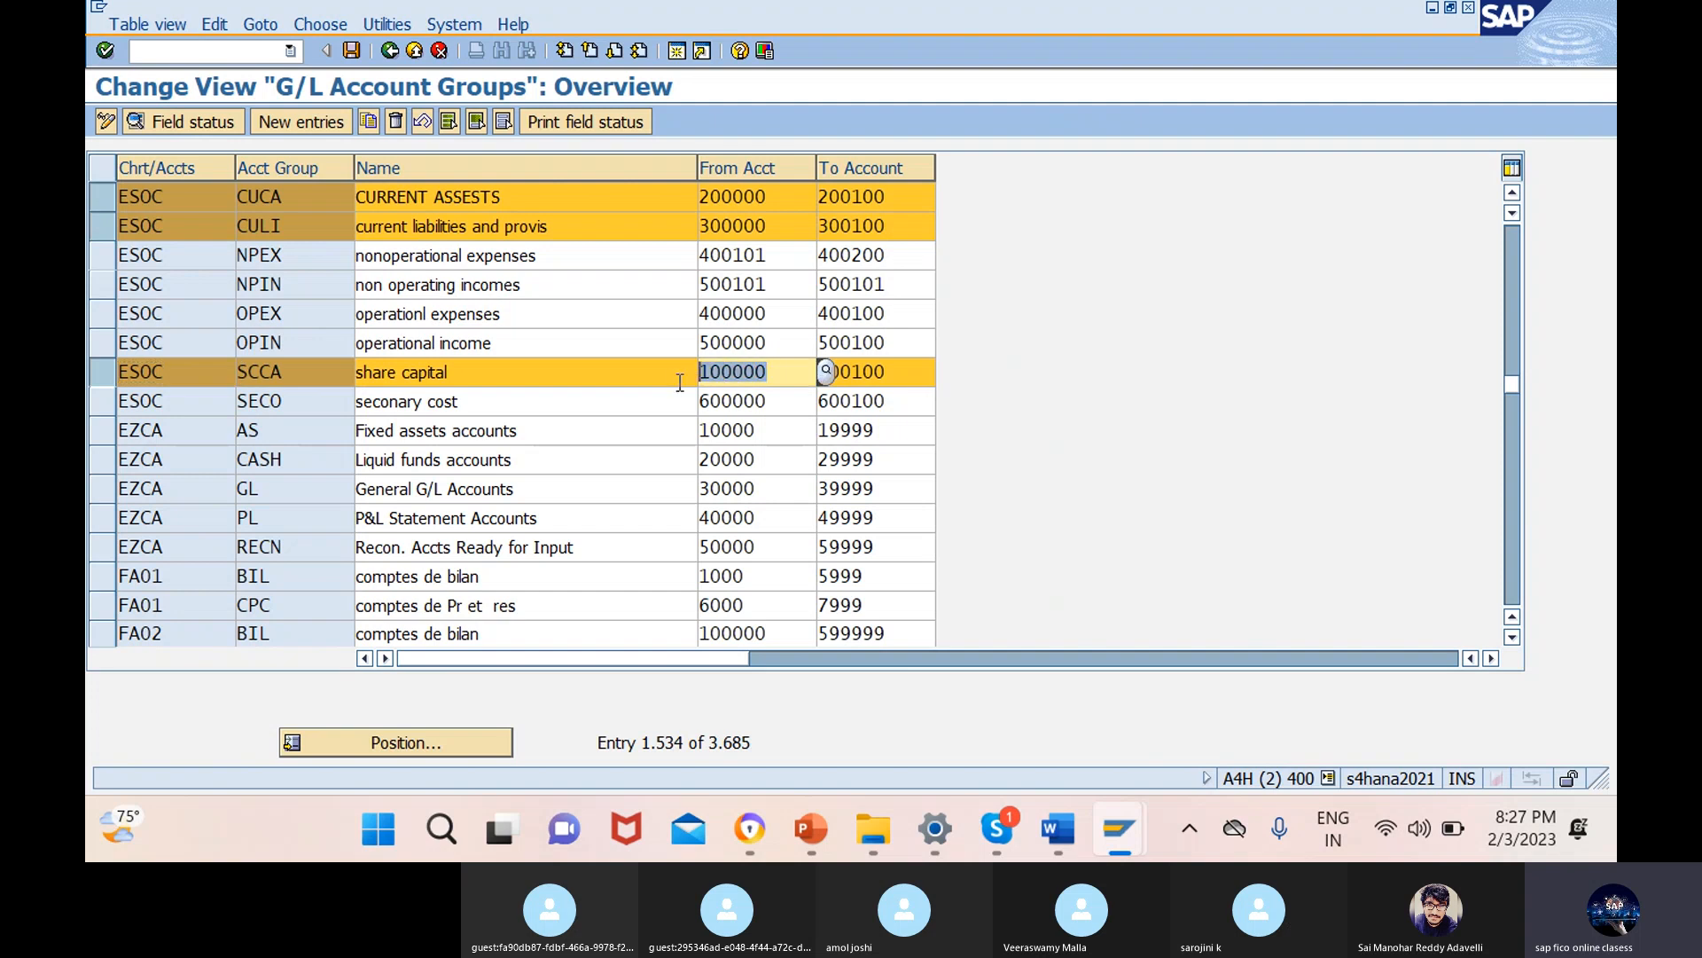
key(ctrl+c)
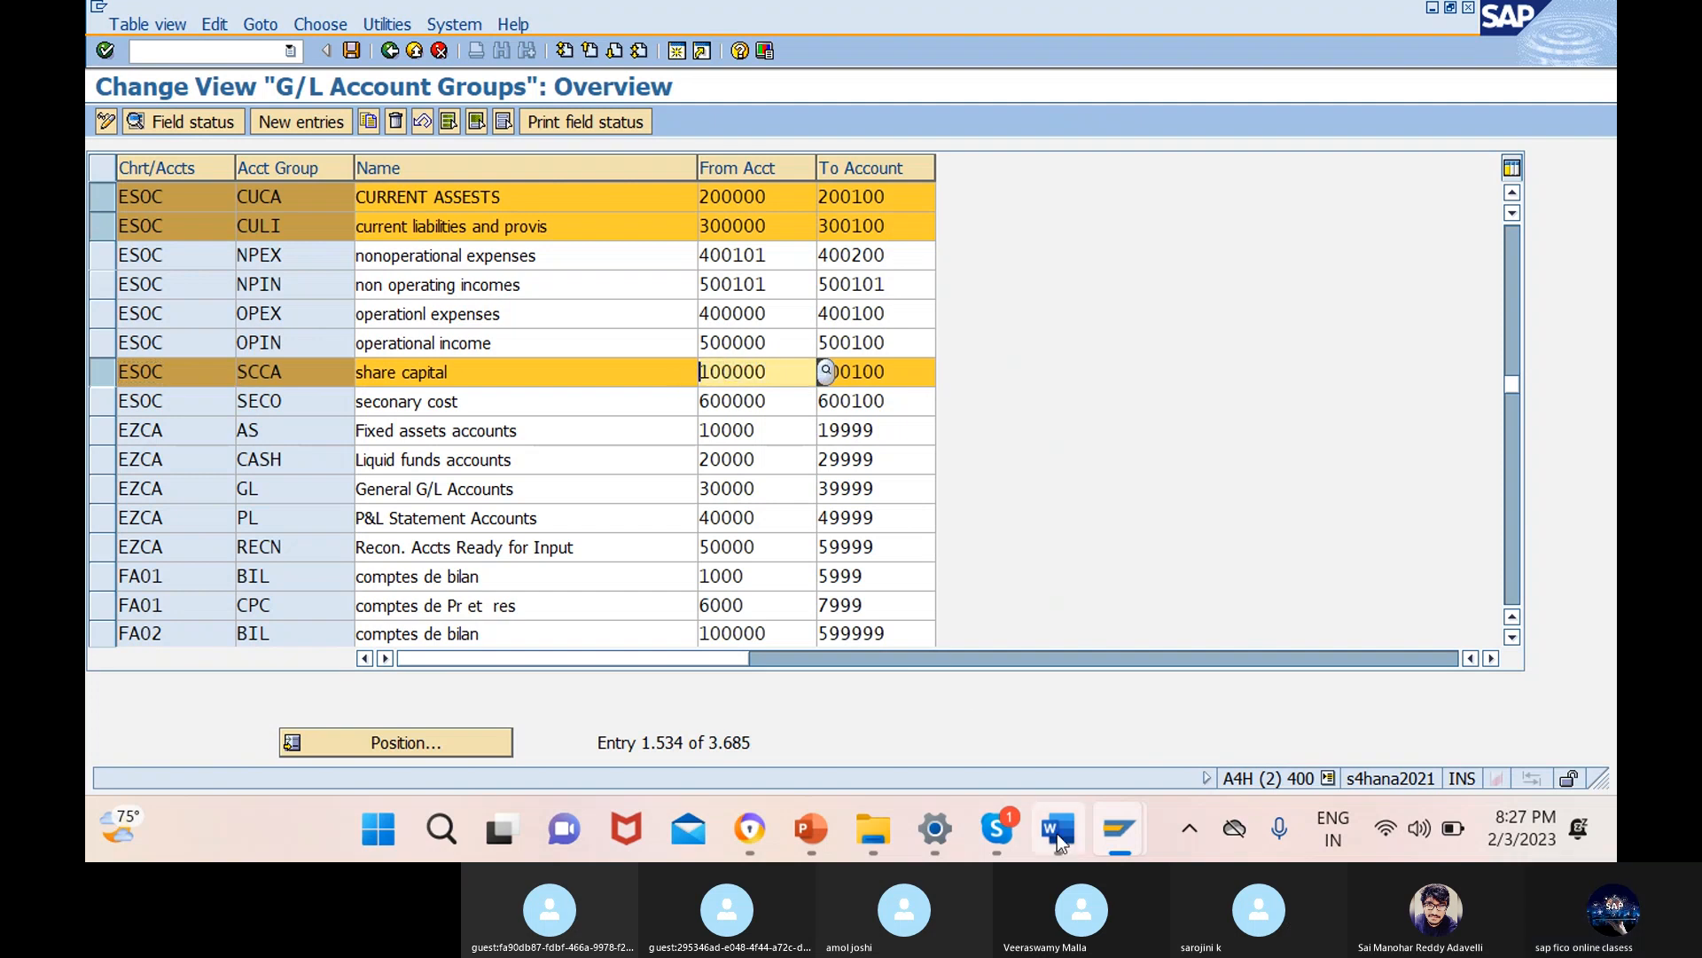
mouse_move(1115, 834)
click(1045, 672)
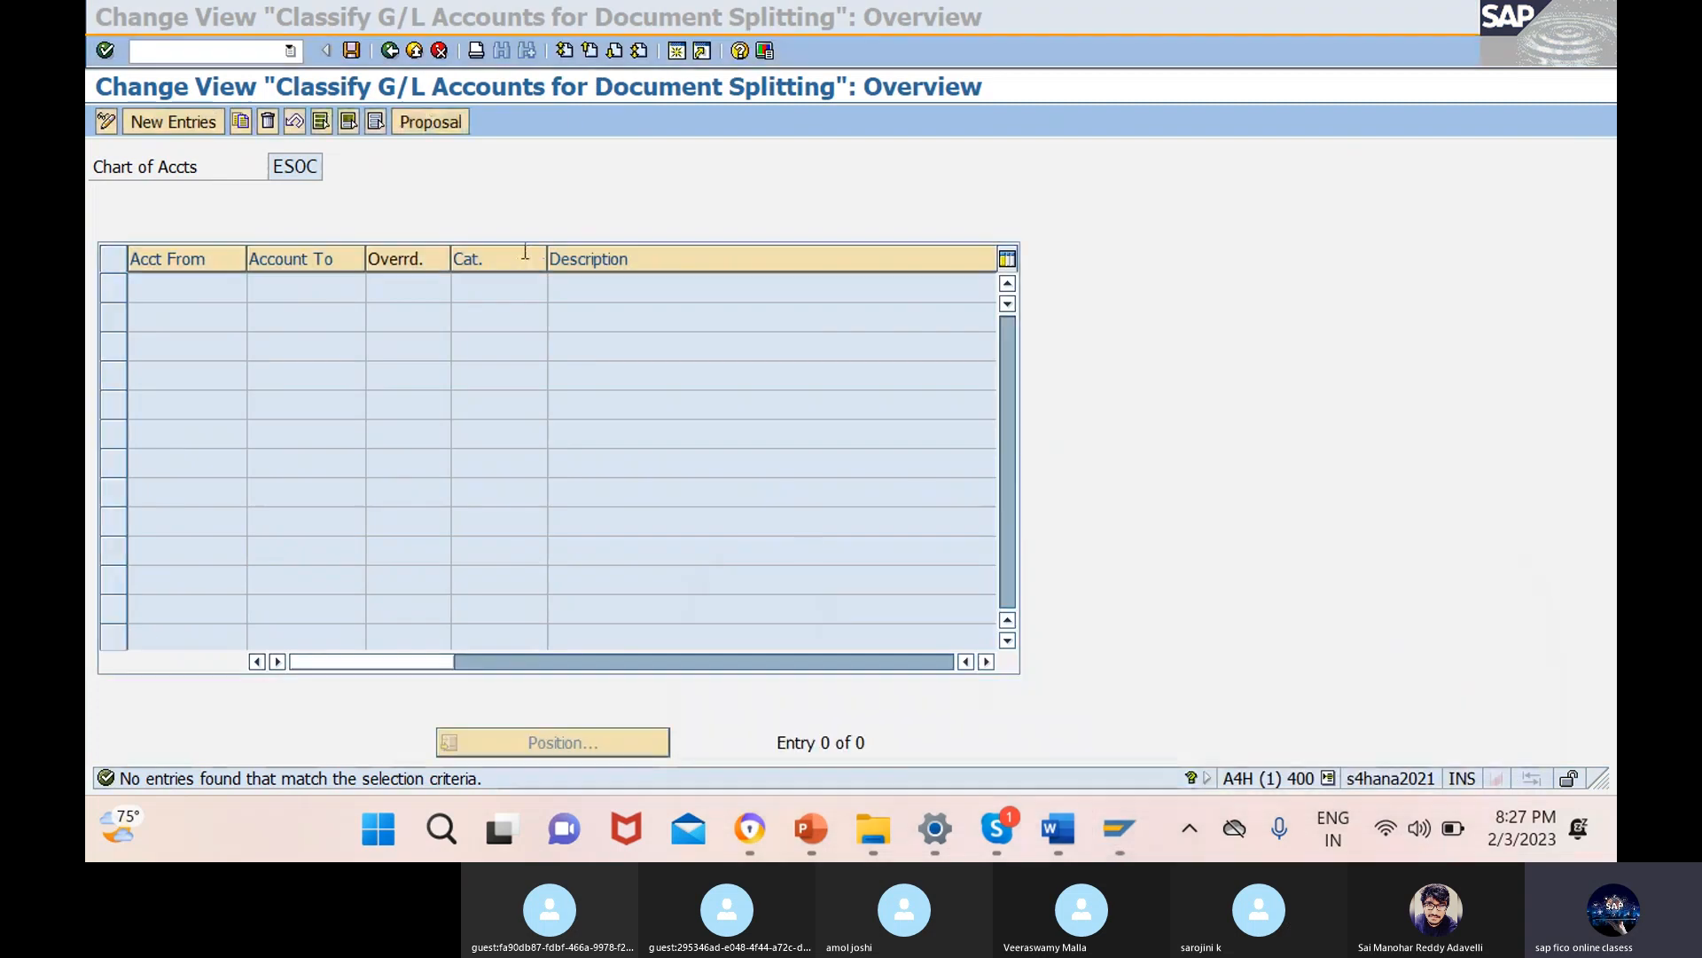
click(186, 121)
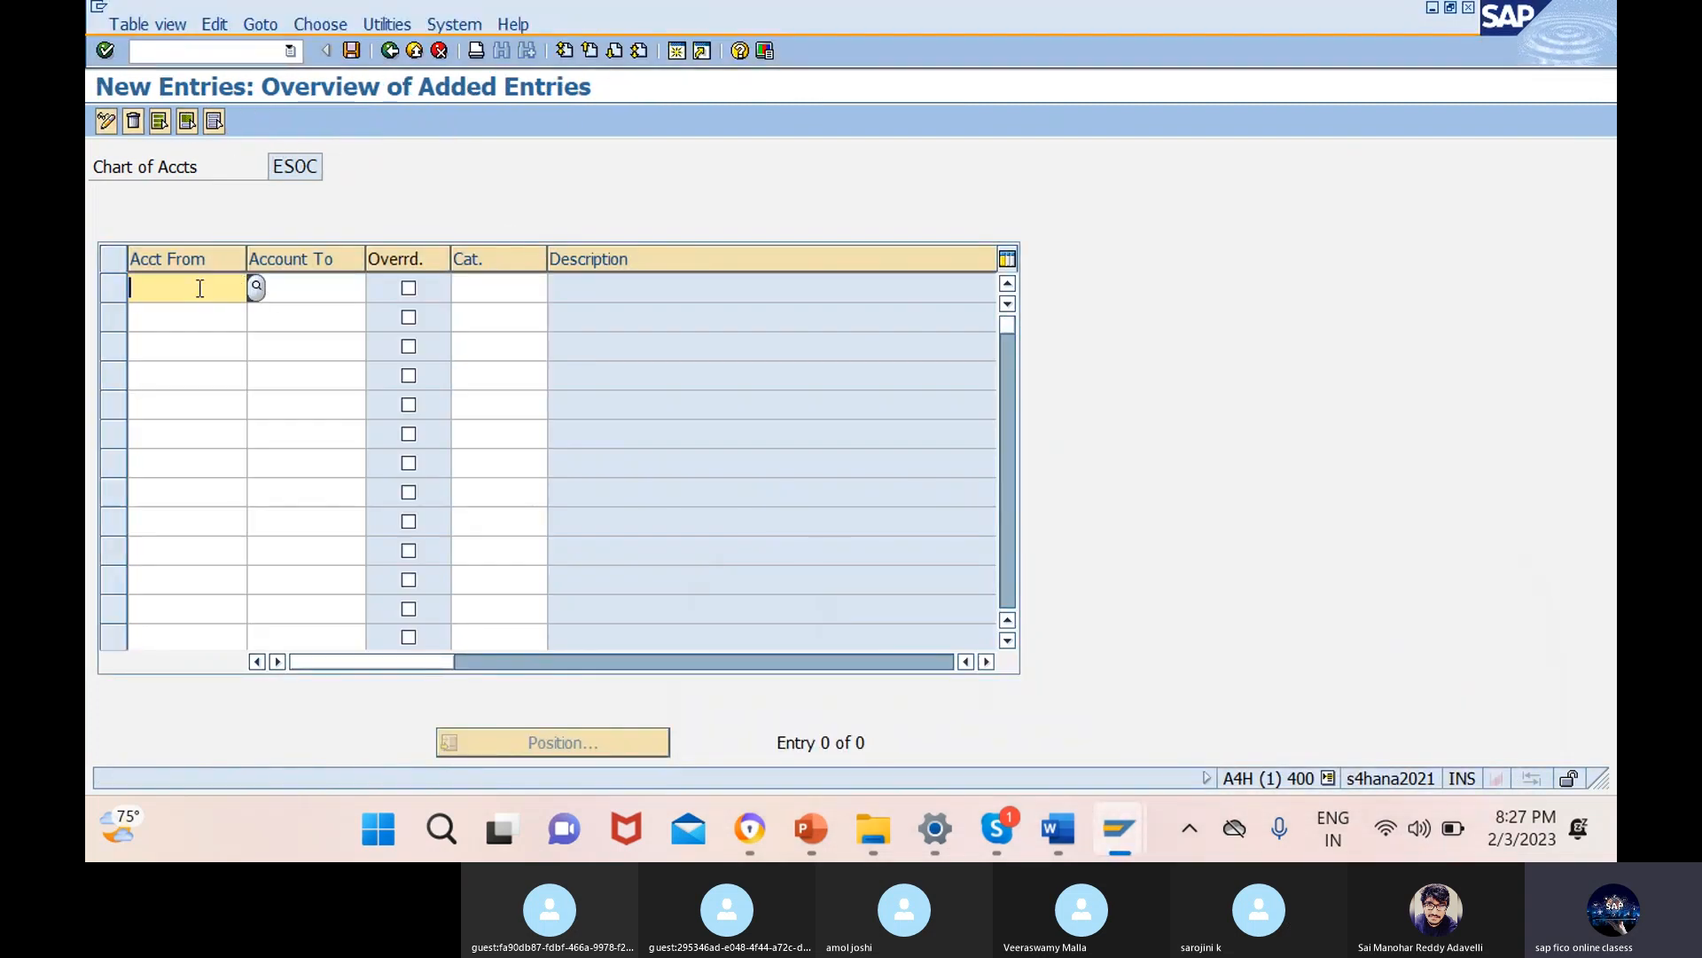
text(100000)
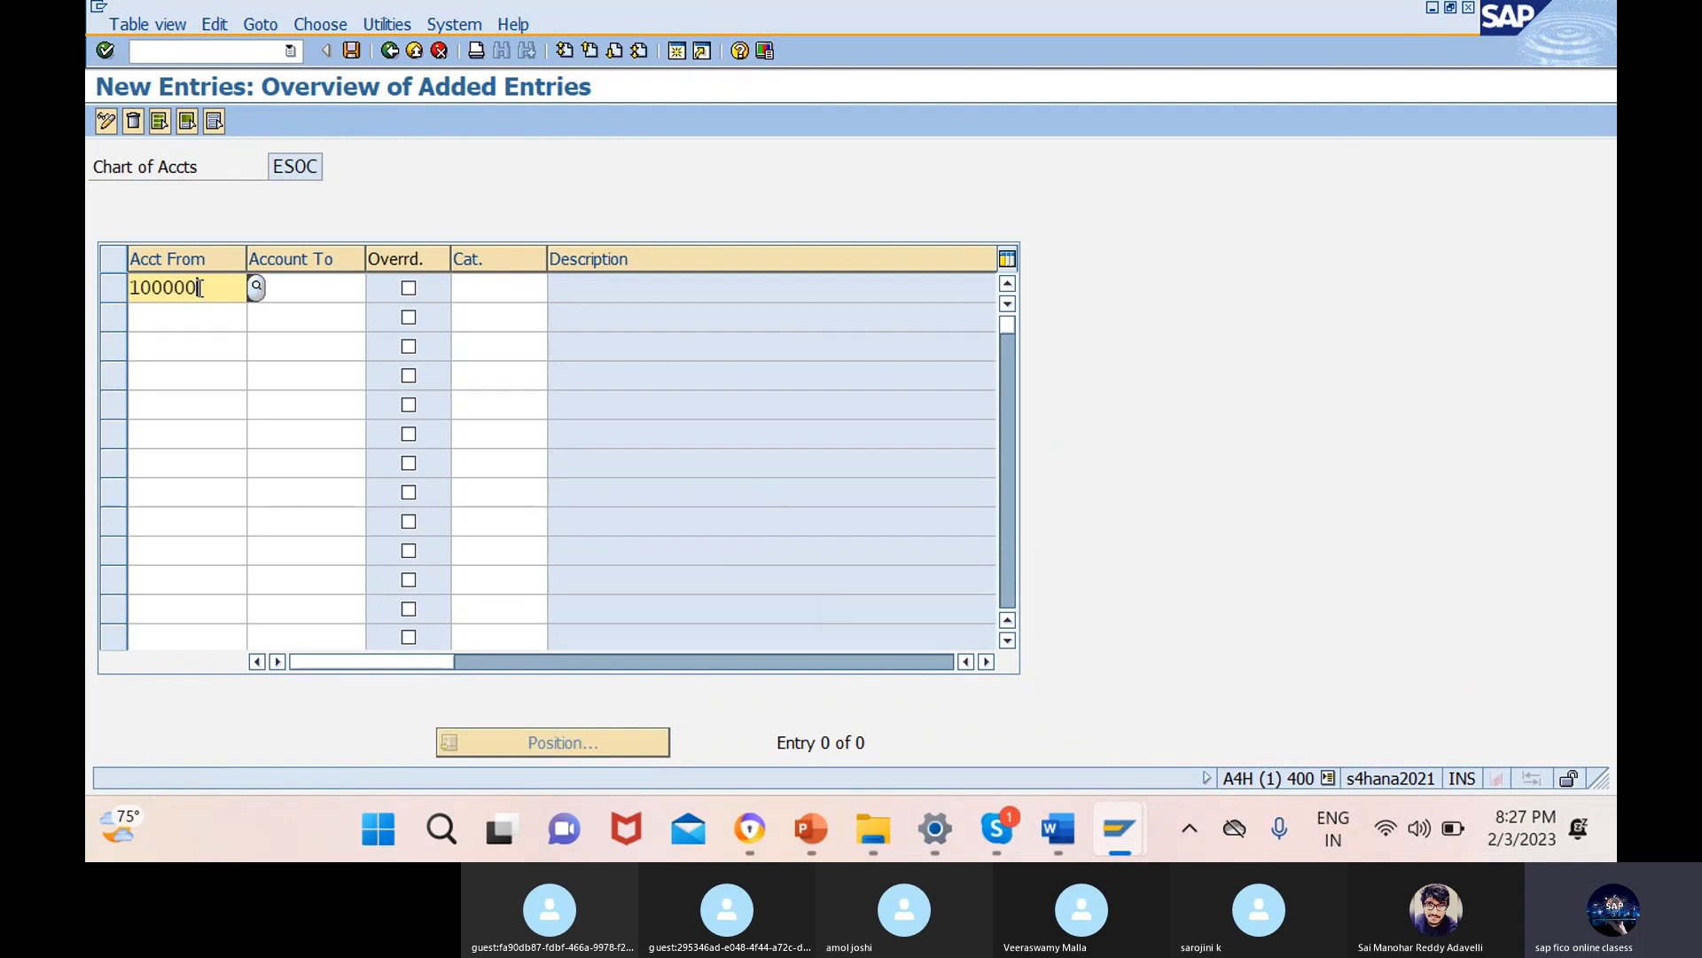
click(307, 293)
- Copy the current liabilities group's ending account and enter 300100 as the to-account of the first classification entry
mouse_move(1012, 821)
mouse_move(1125, 808)
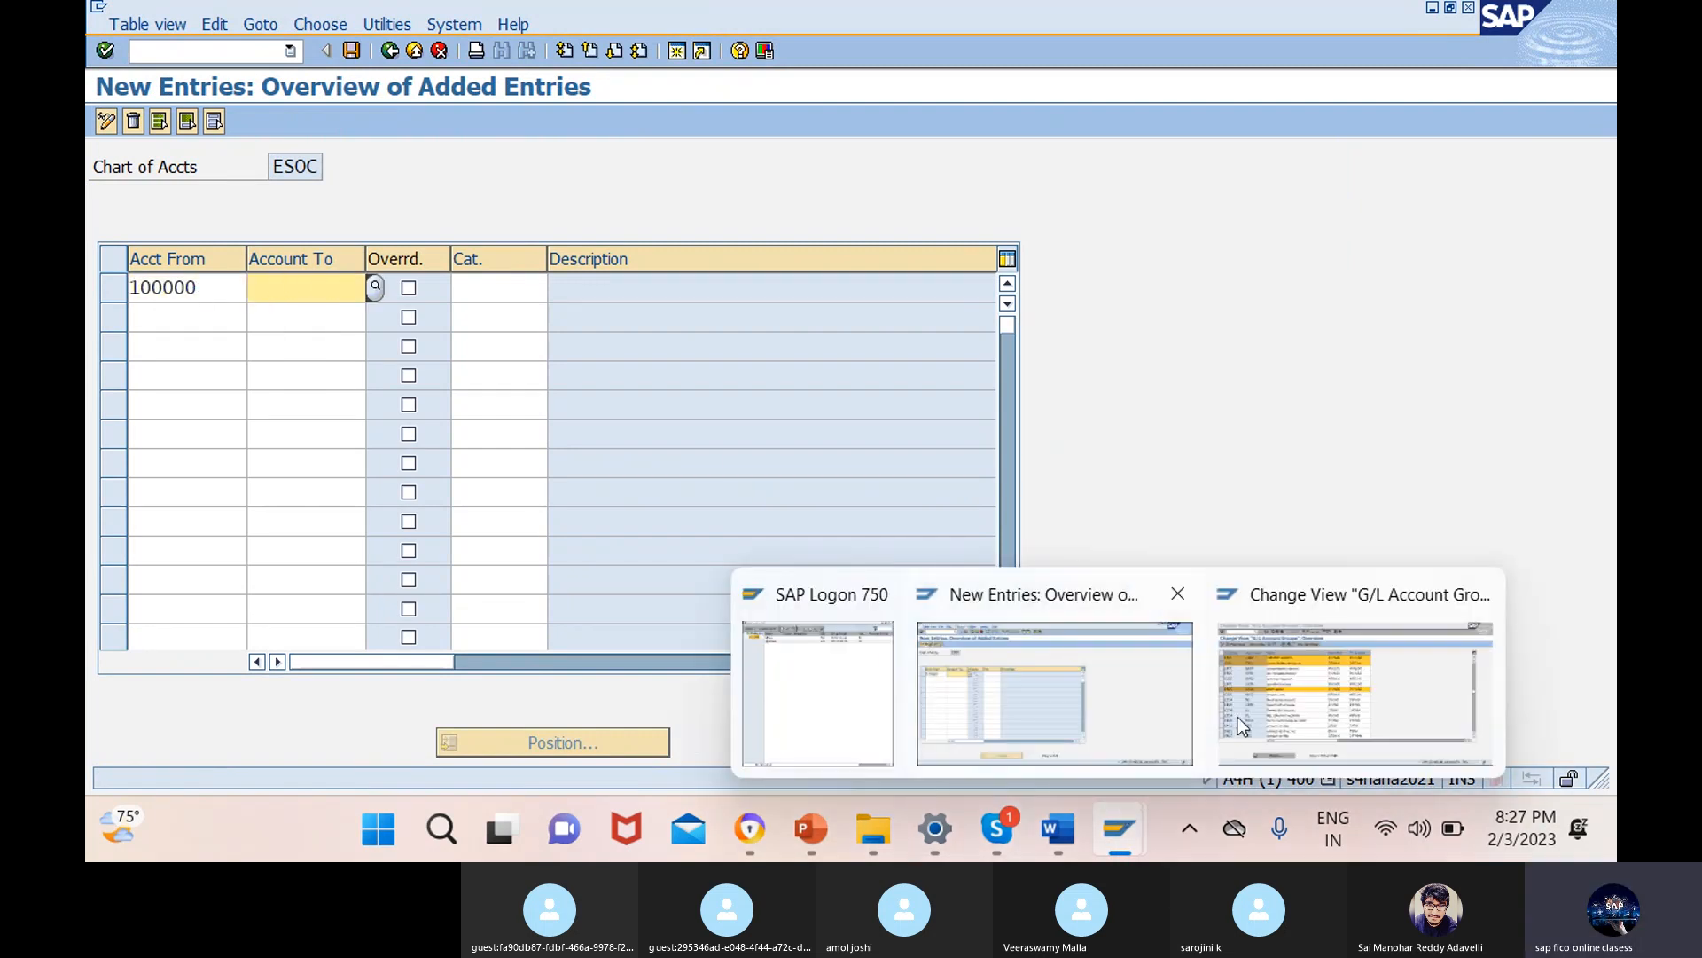
click(1274, 715)
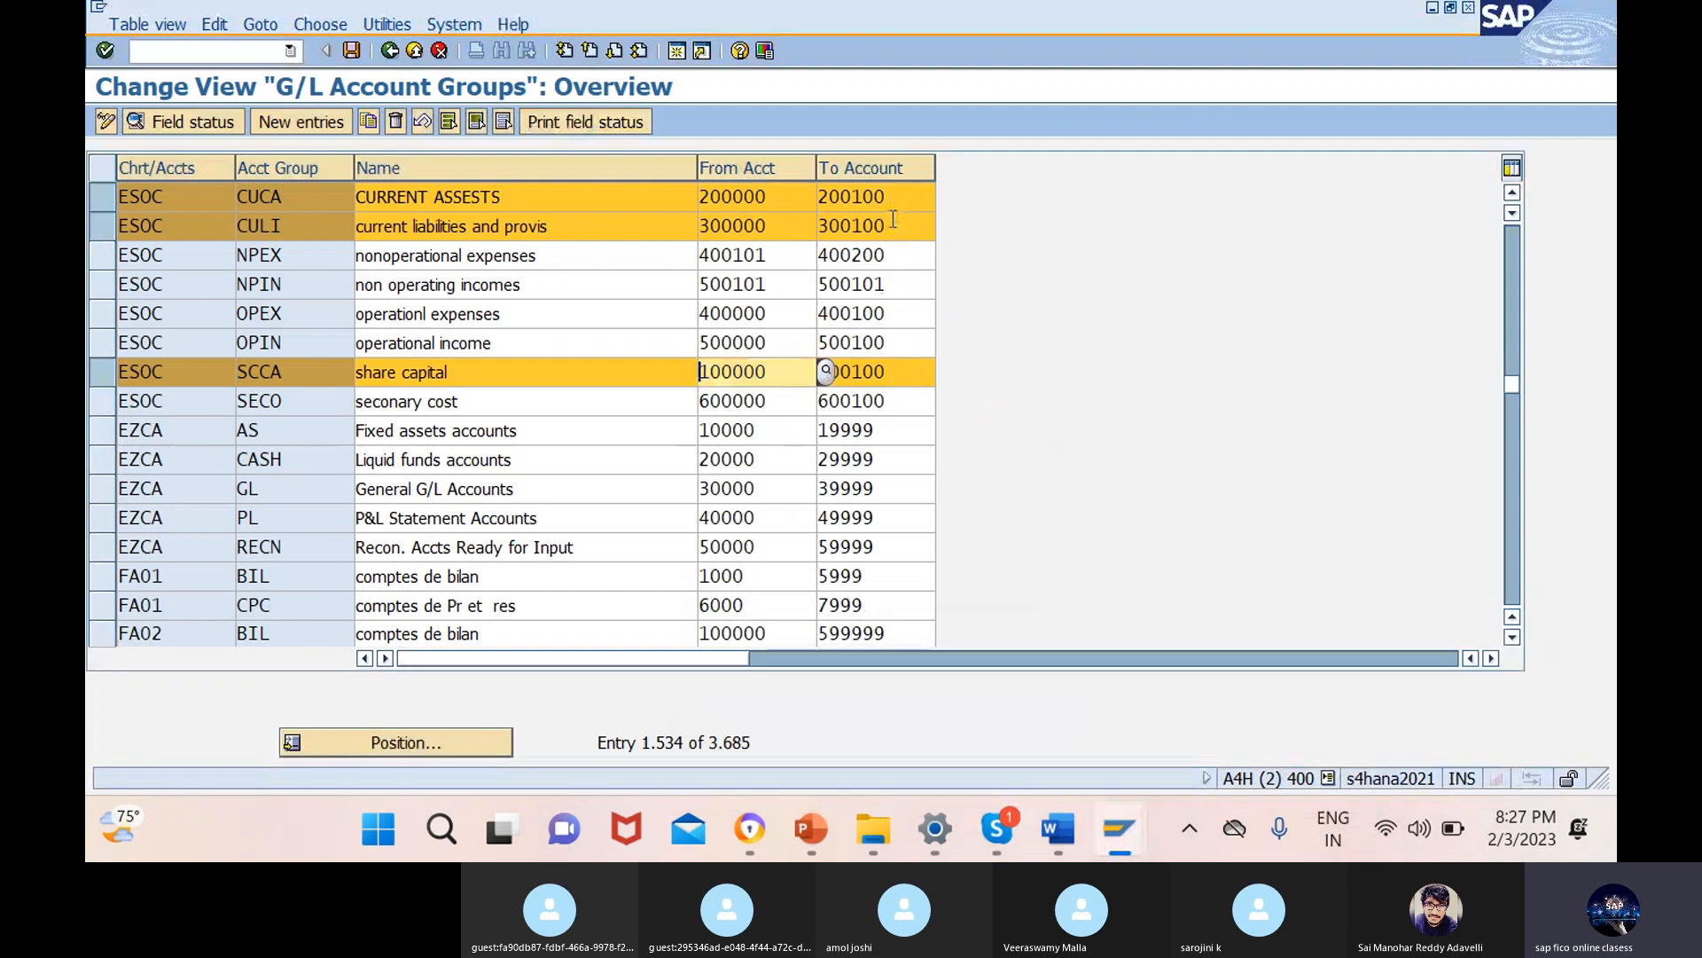
drag(886, 227, 822, 226)
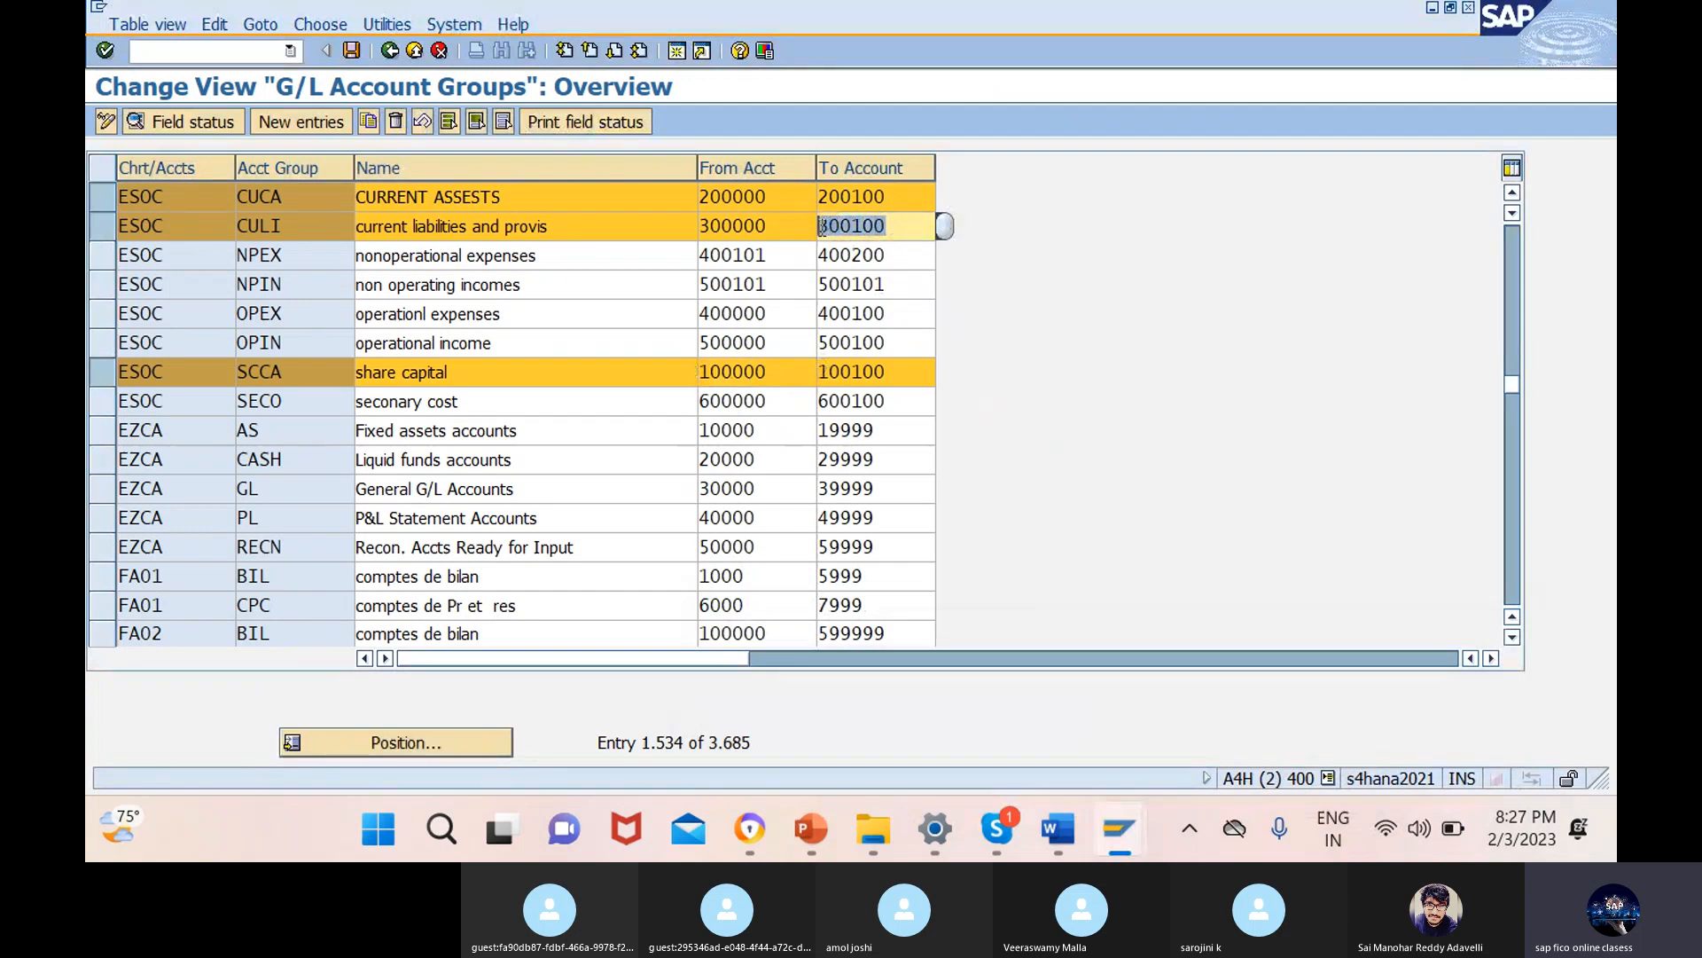
click(822, 226)
mouse_move(1104, 833)
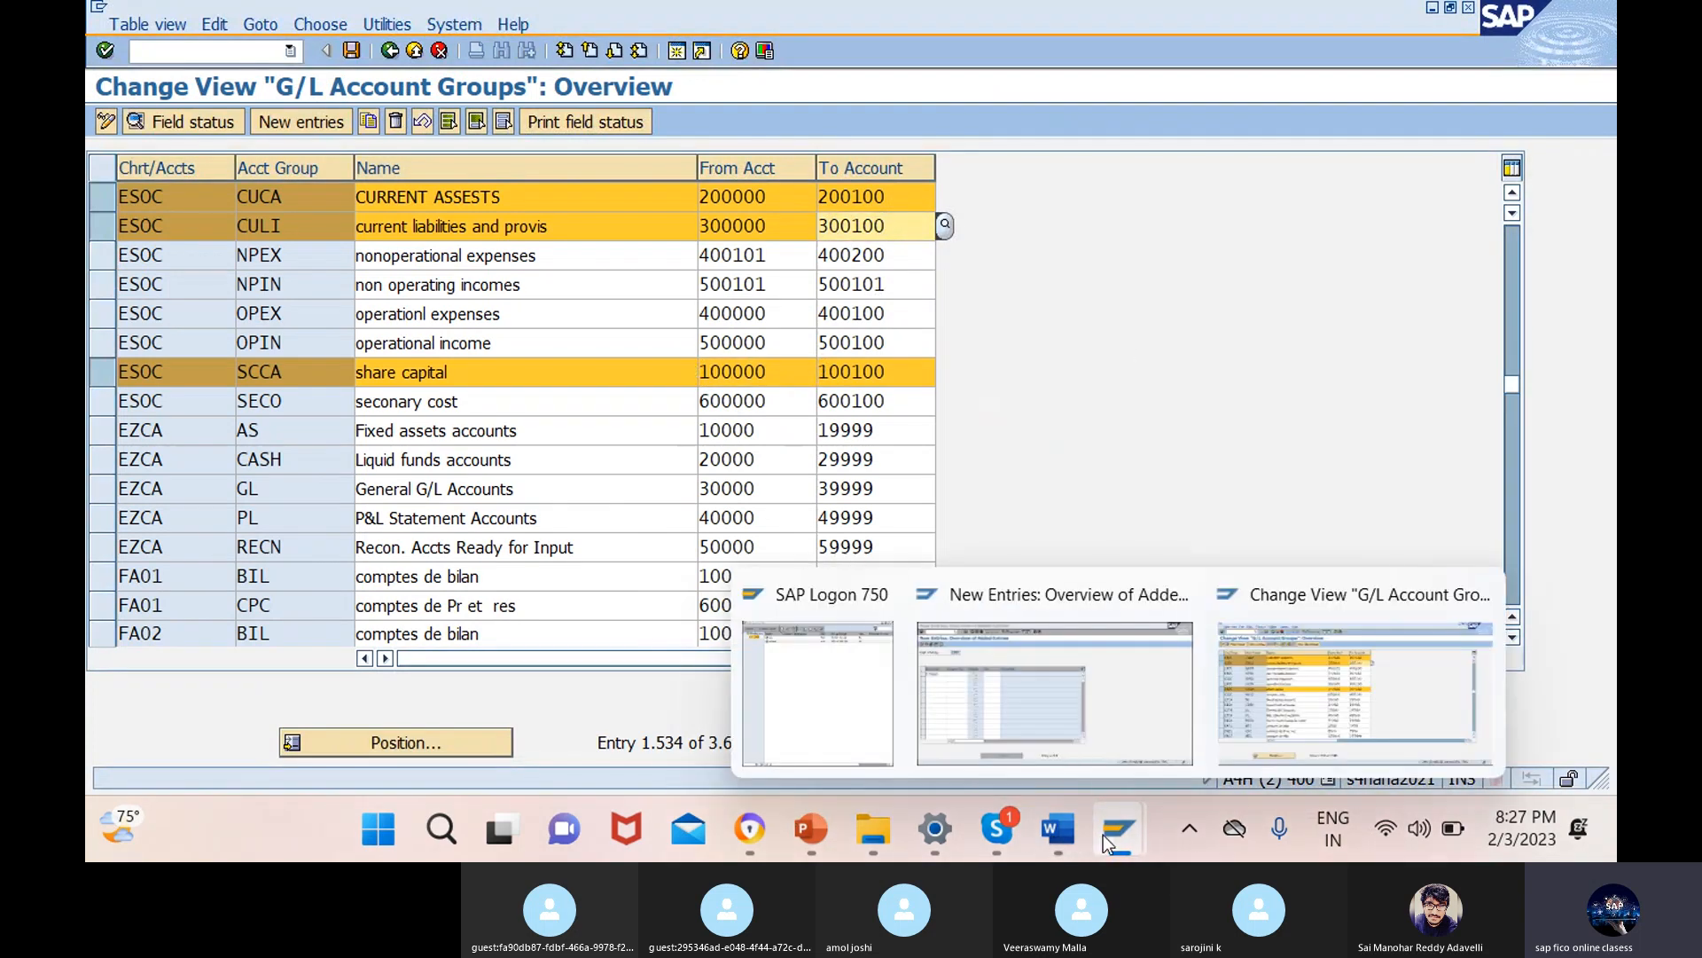
click(1071, 725)
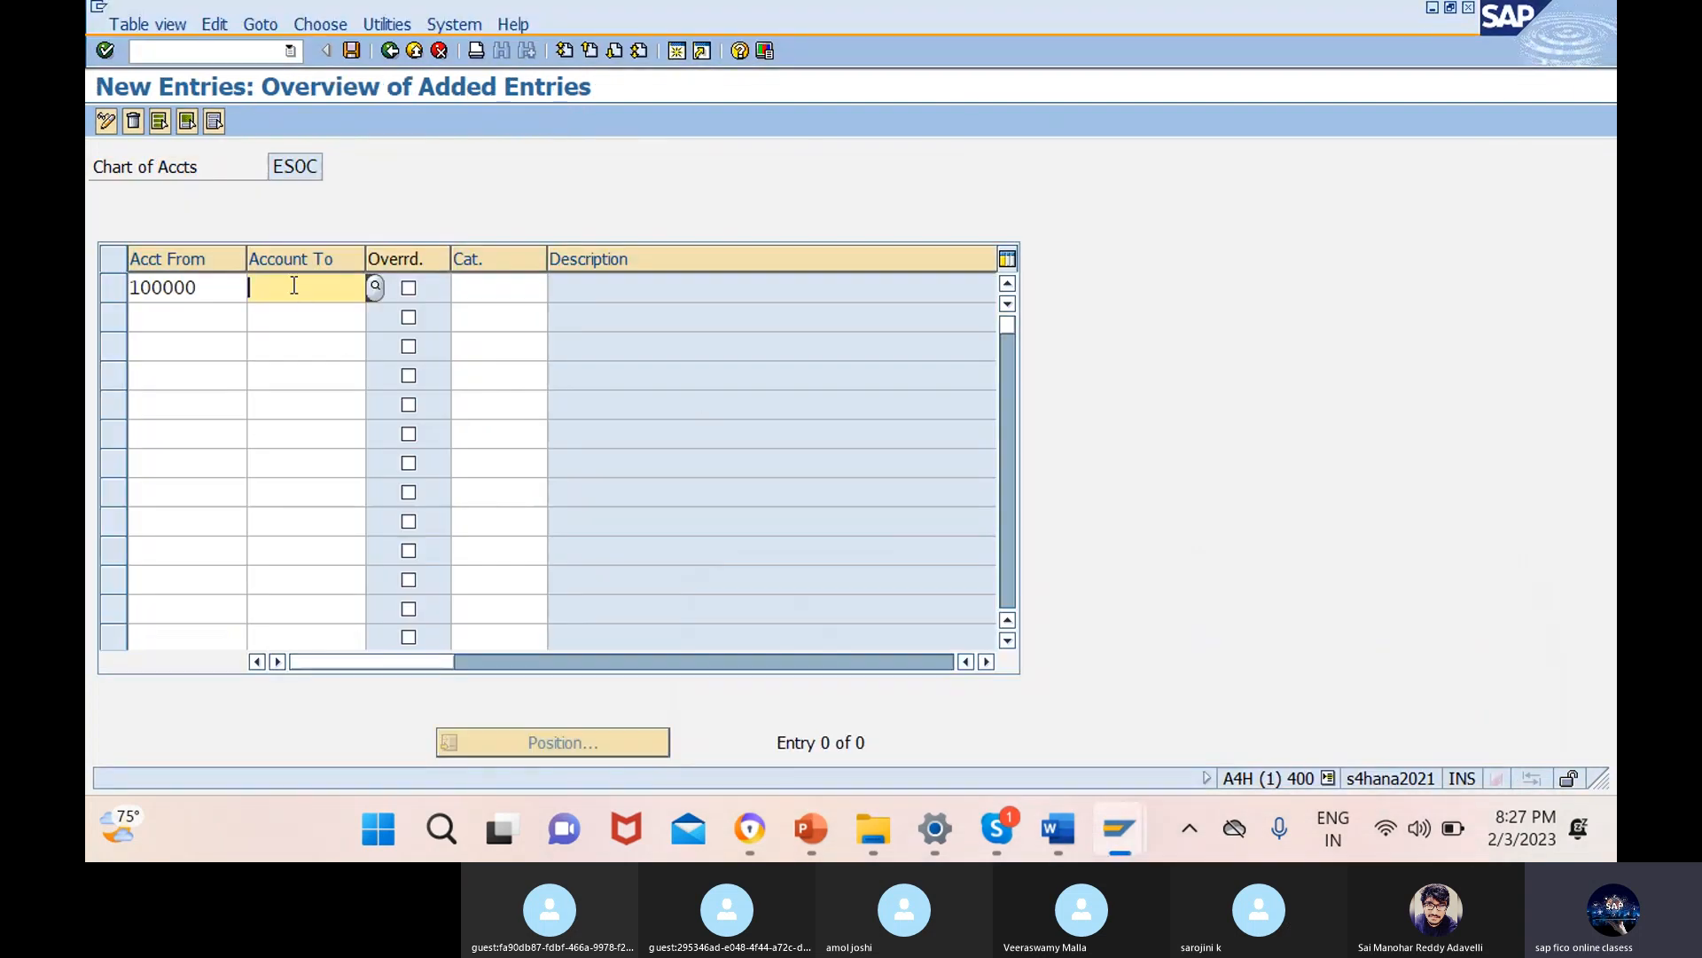
key(ctrl+v)
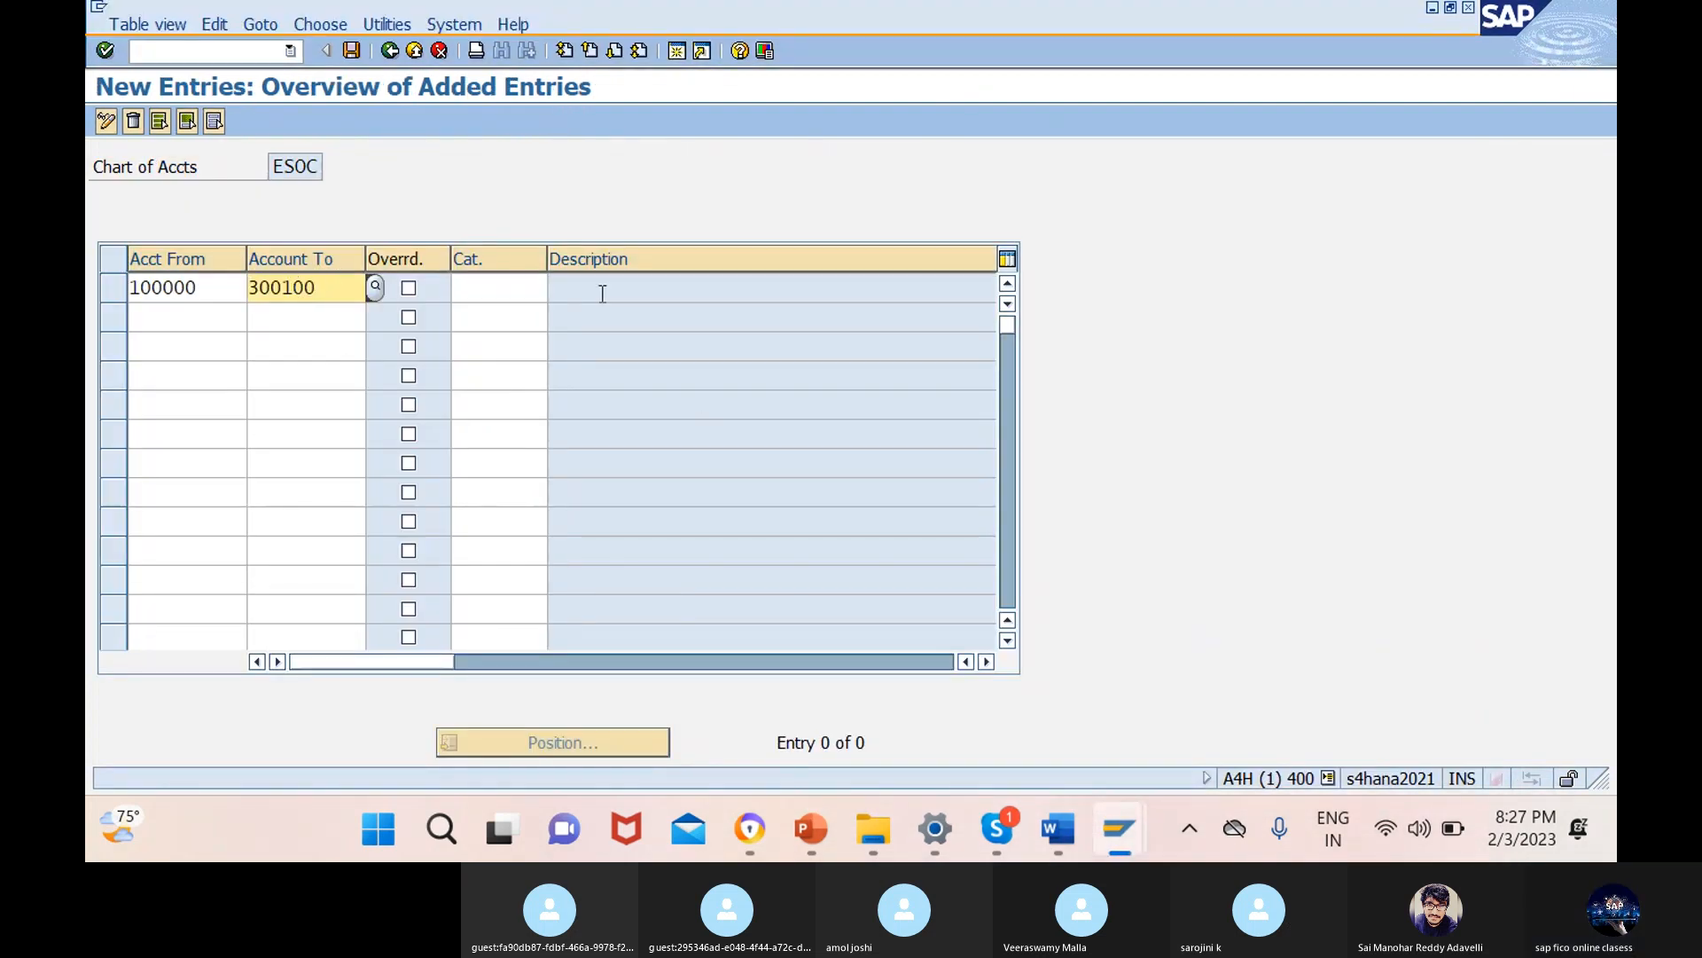
- Assign item category 01000, Balance Sheet Account, to the 100000 to 300100 account range
click(513, 288)
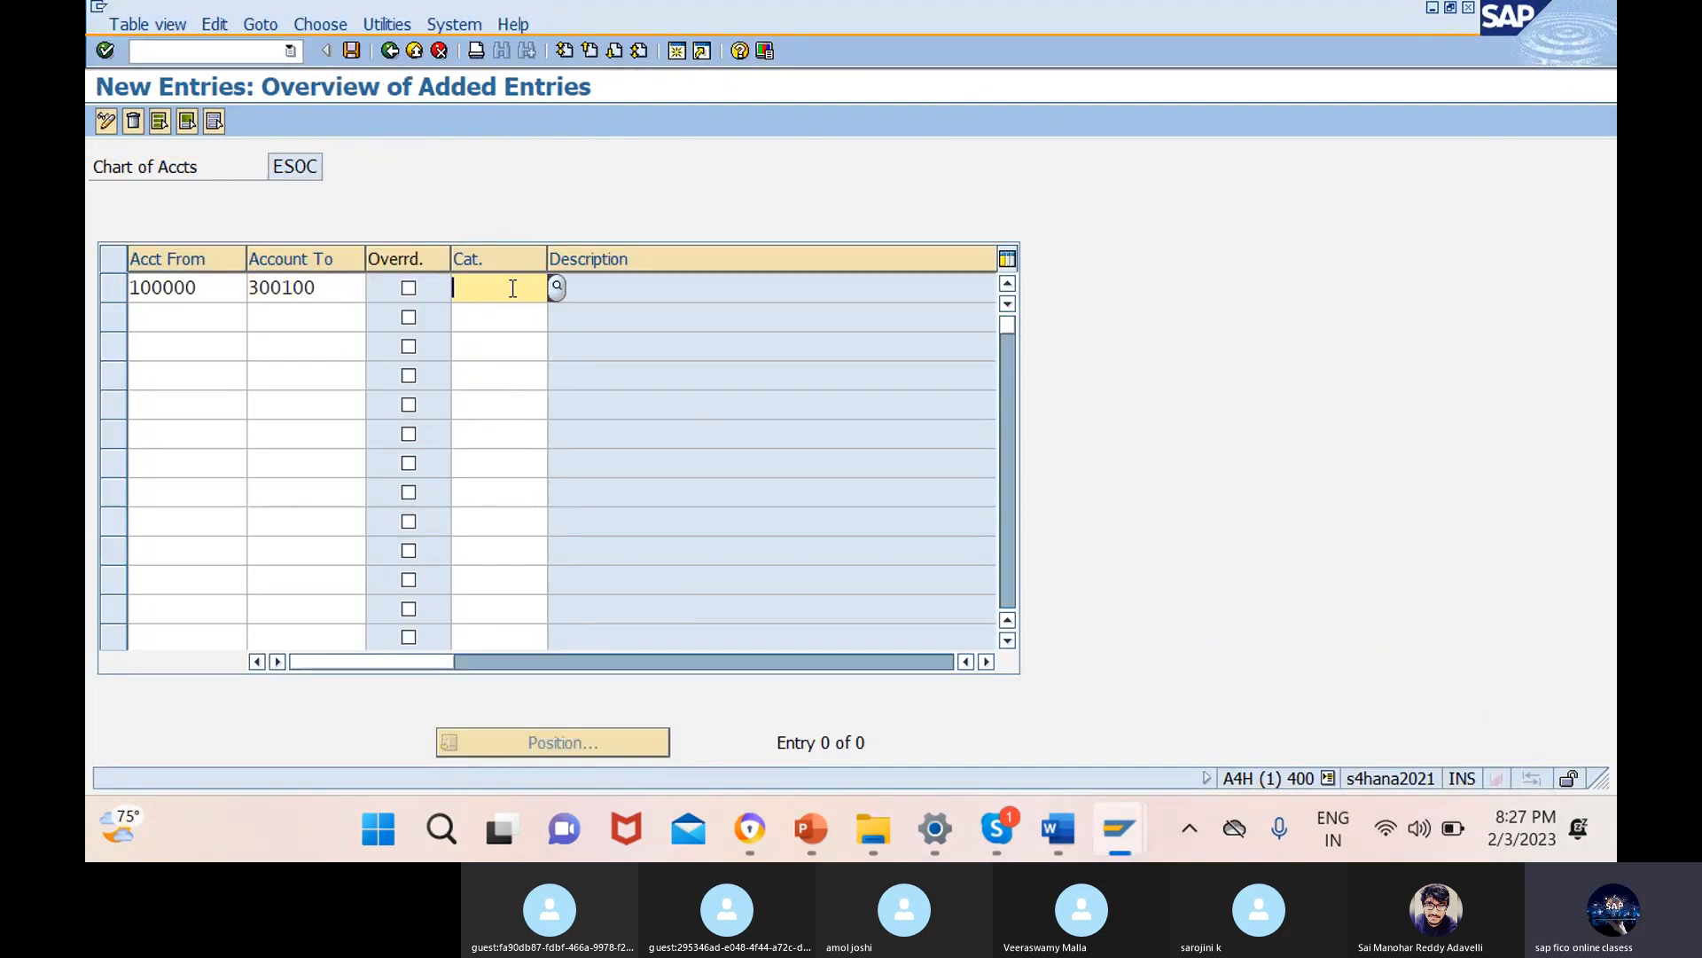
click(561, 288)
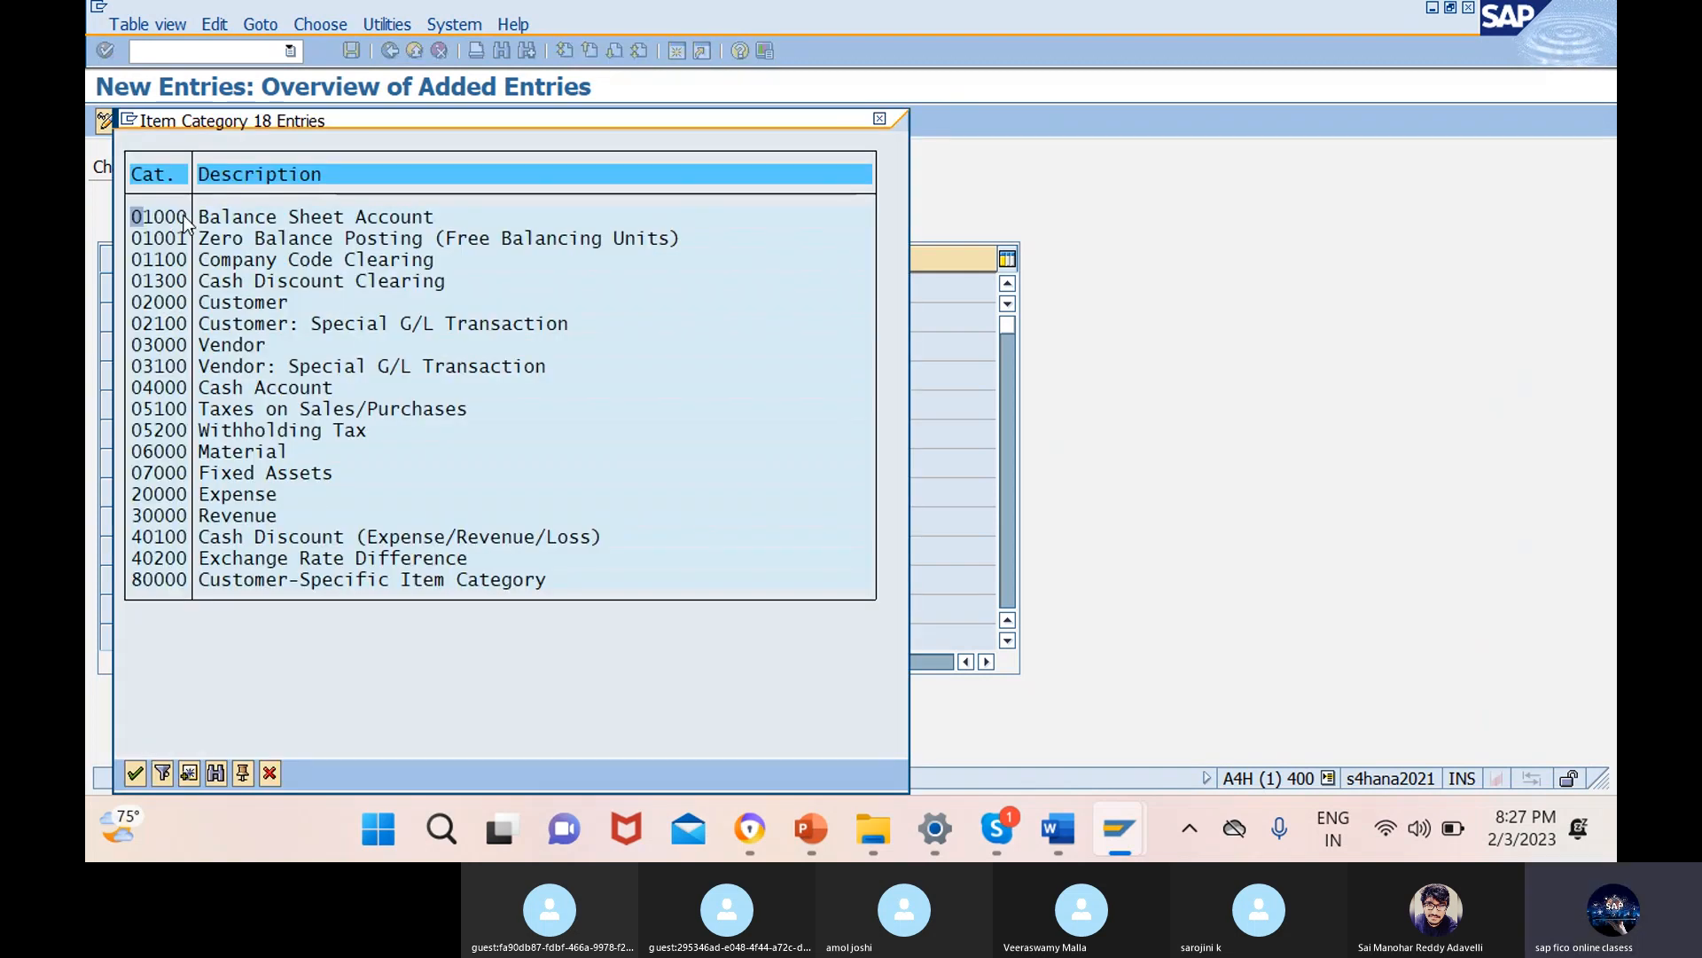
click(136, 772)
click(194, 322)
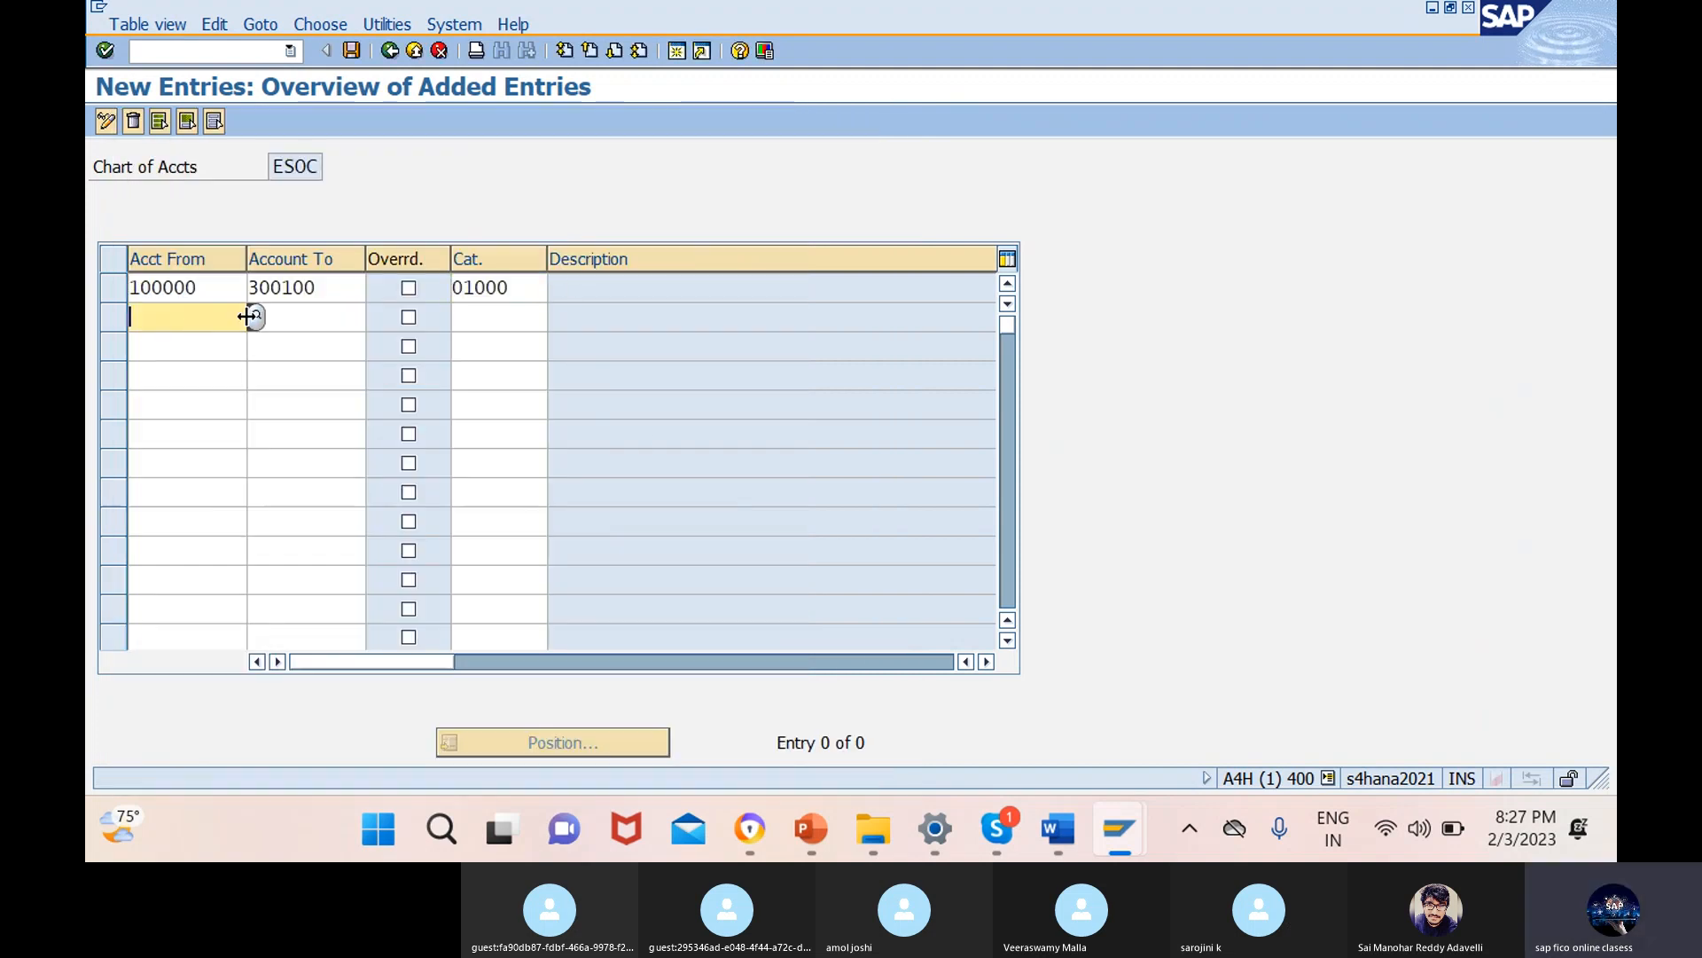
- In the account groups list, replace the balance sheet marks with marks on the ESOC secondary cost, operational and nonoperational expenses groups
mouse_move(1130, 812)
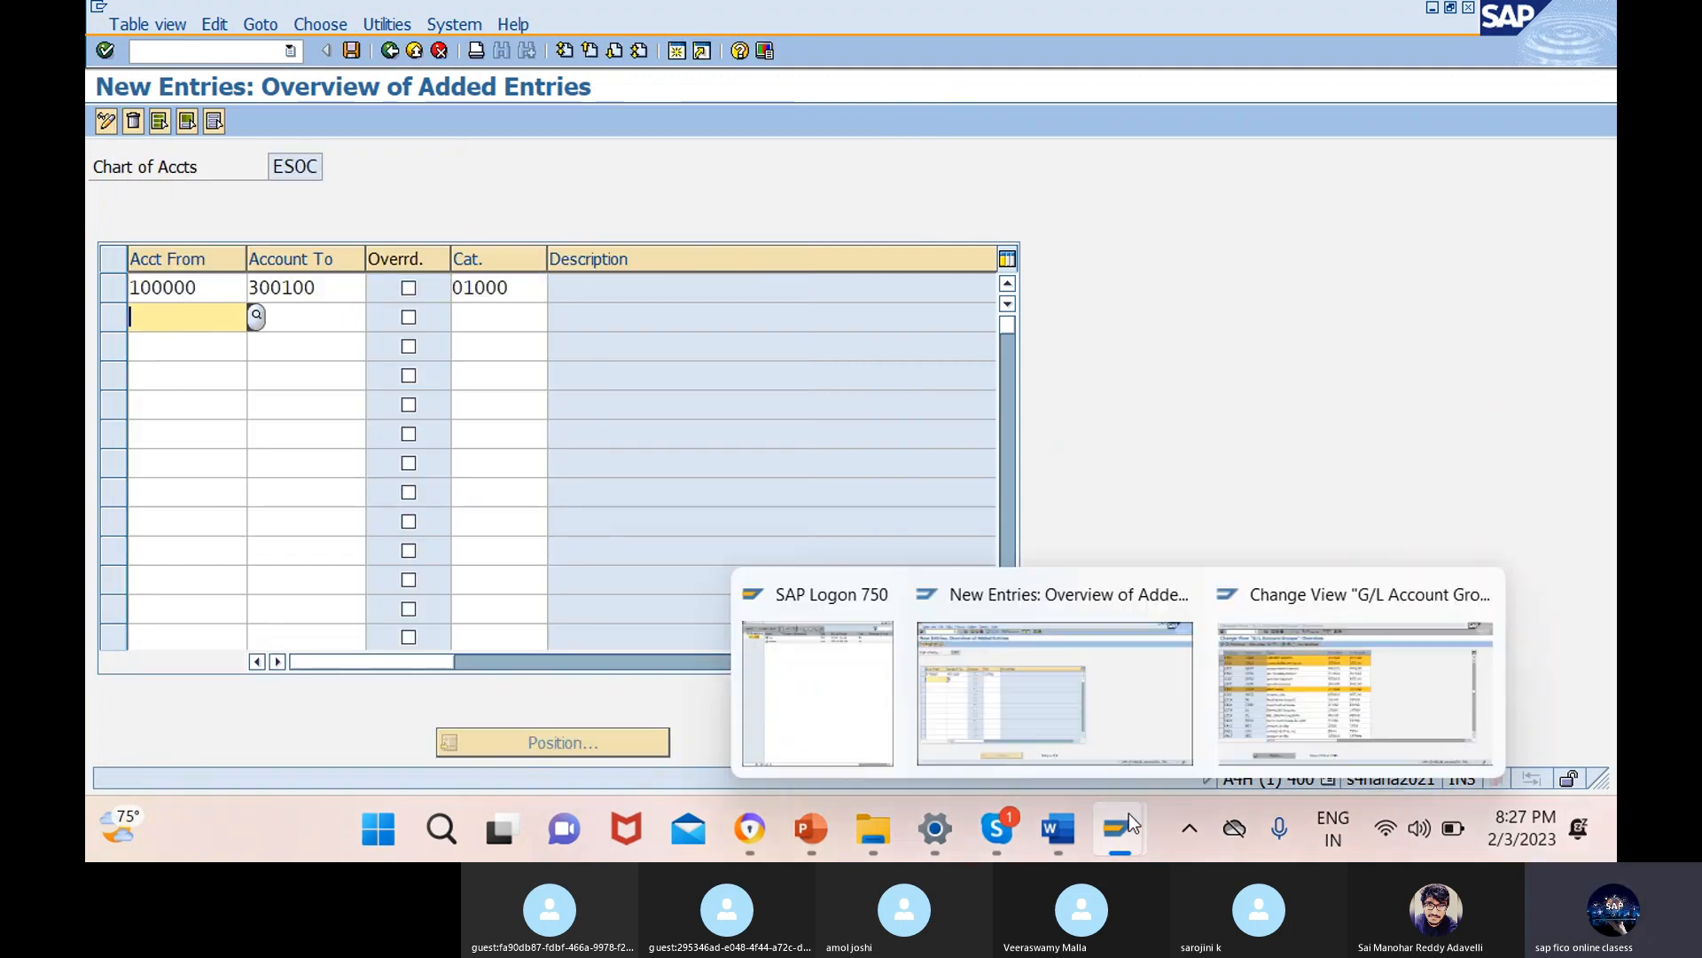
click(1307, 678)
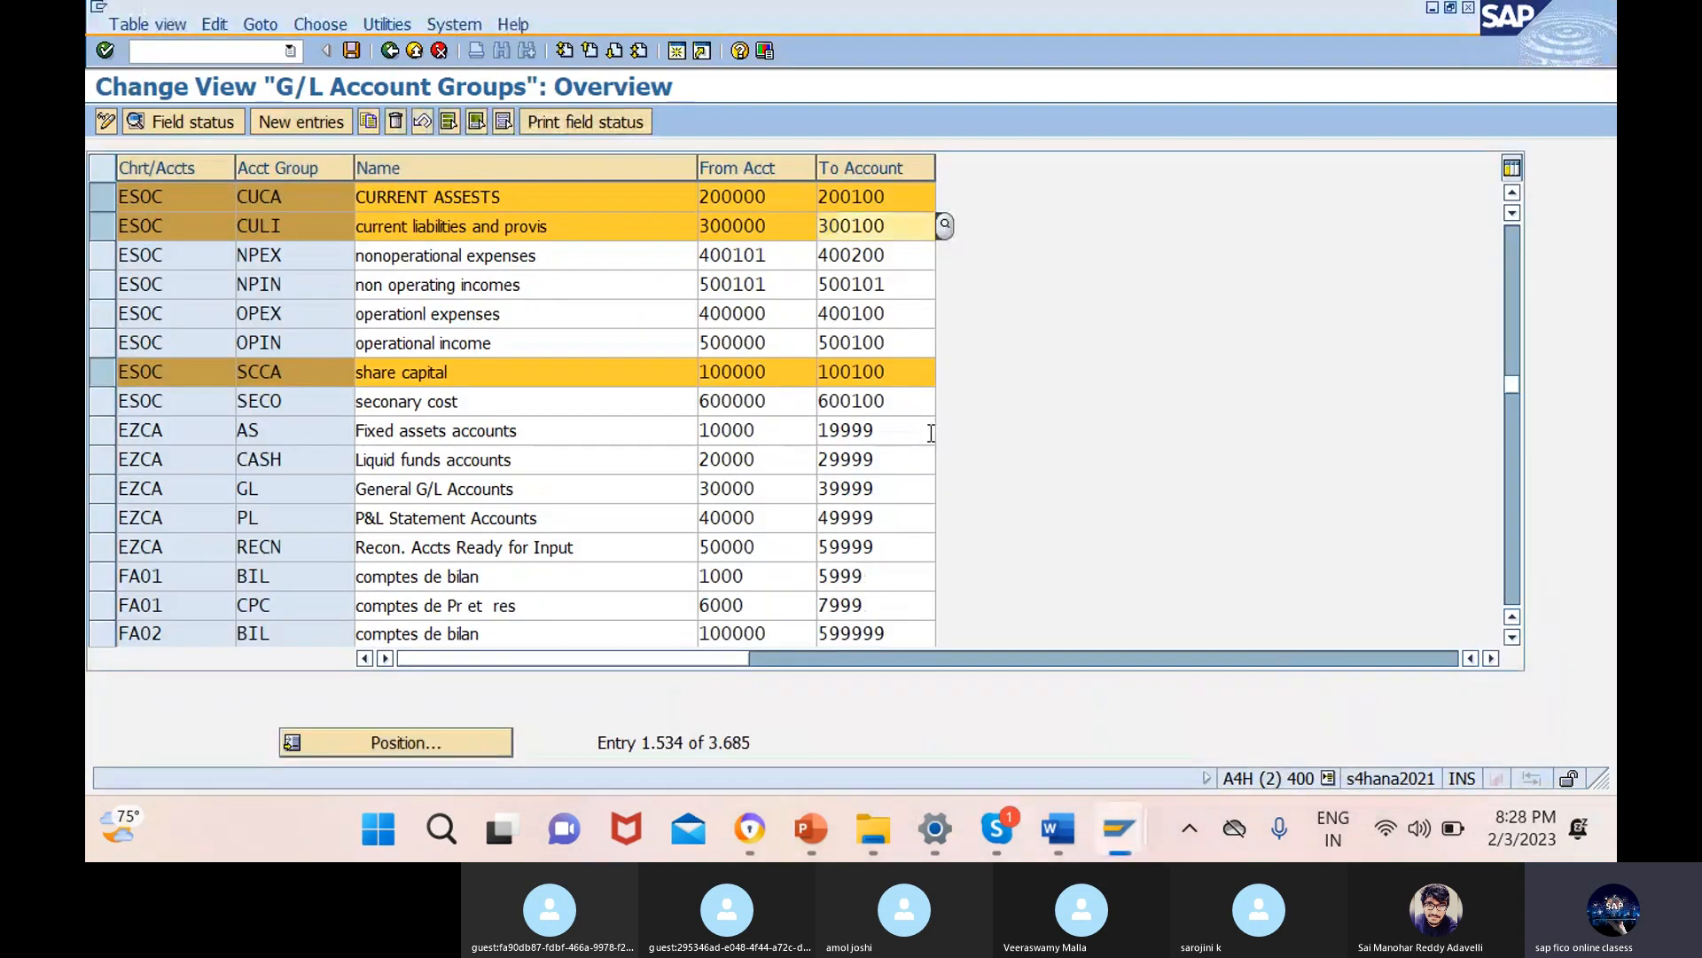
click(104, 226)
click(102, 196)
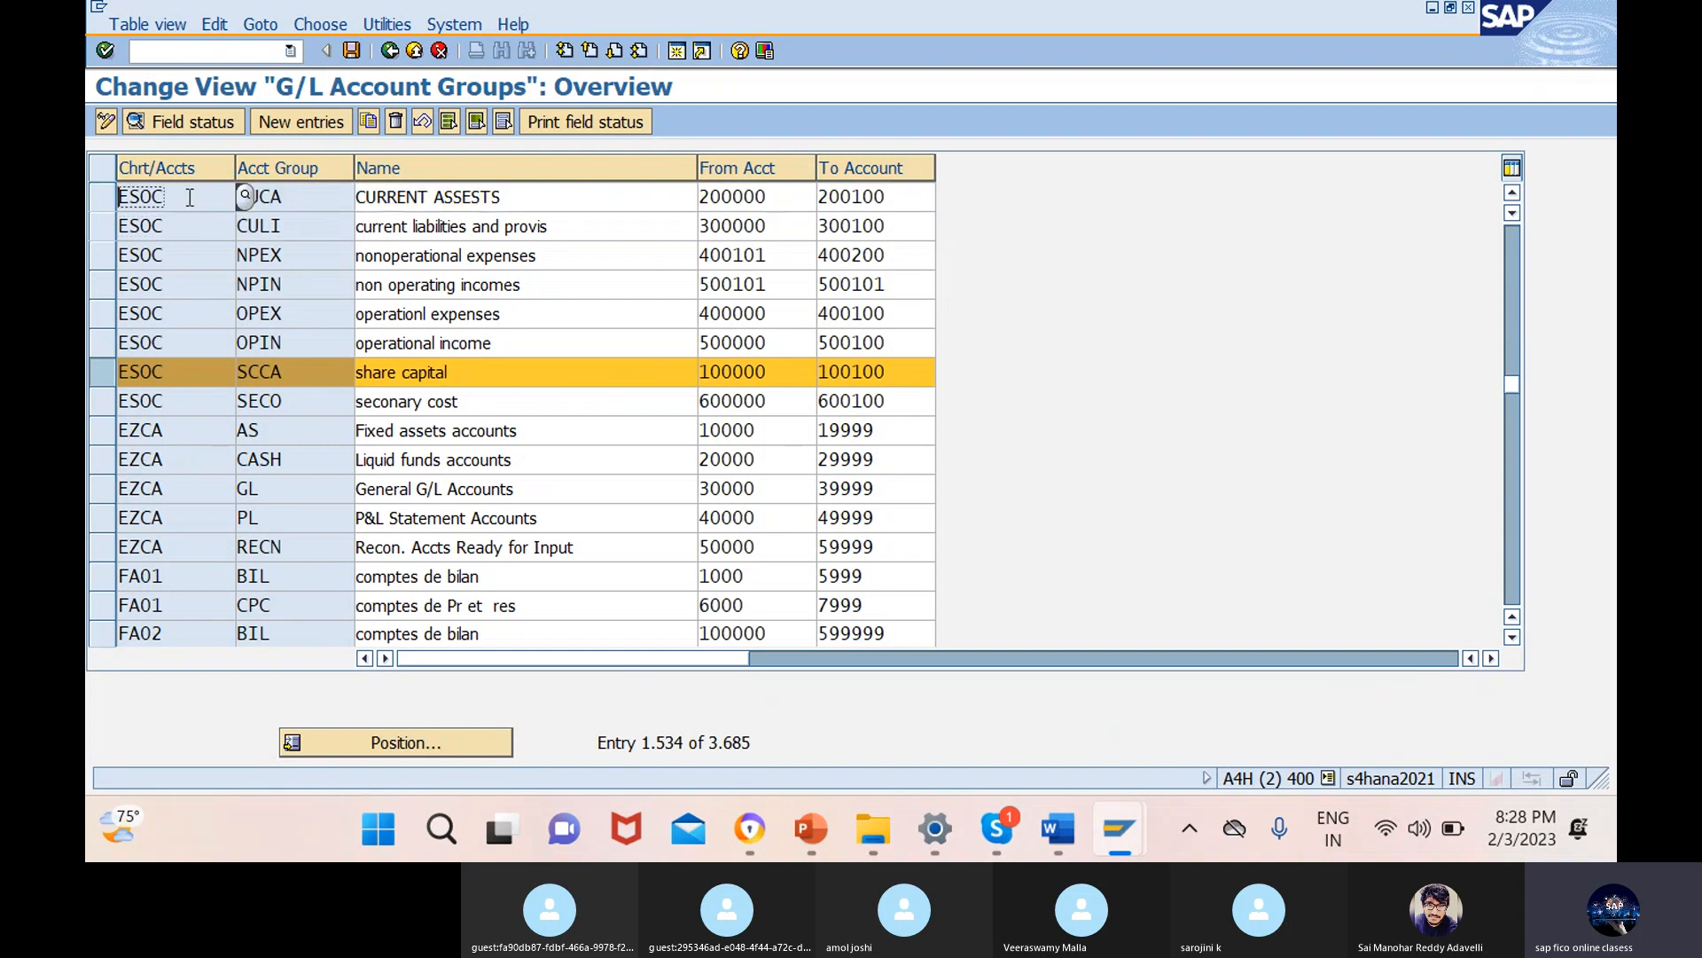
click(103, 371)
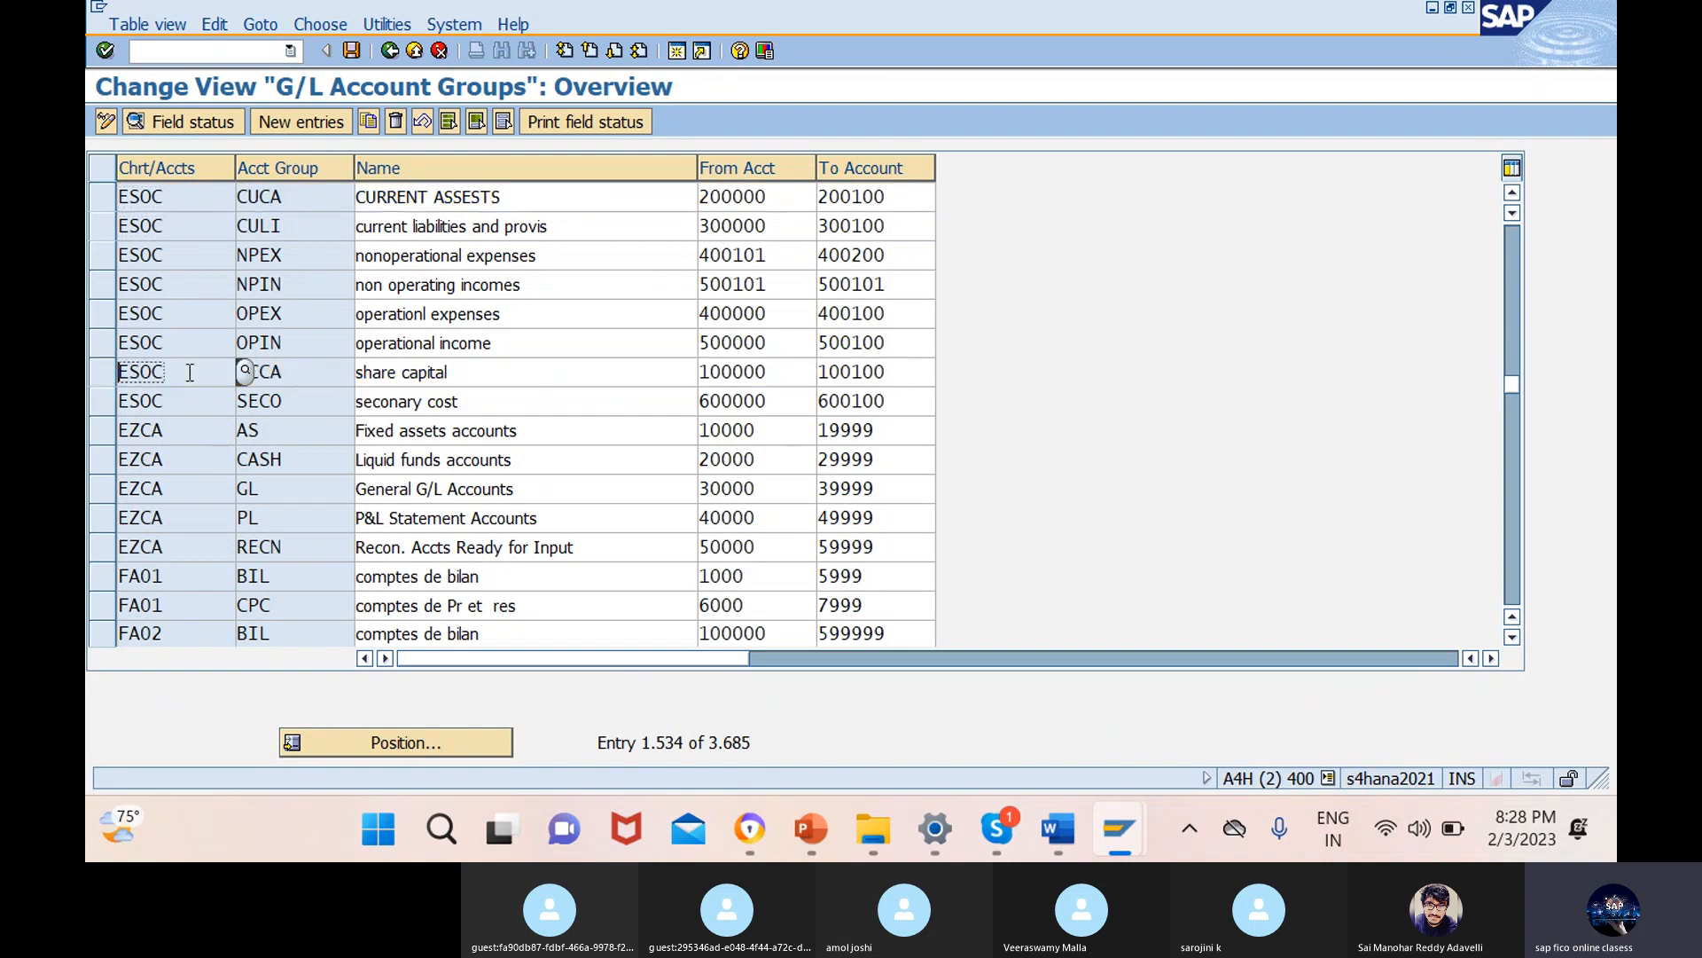
click(102, 401)
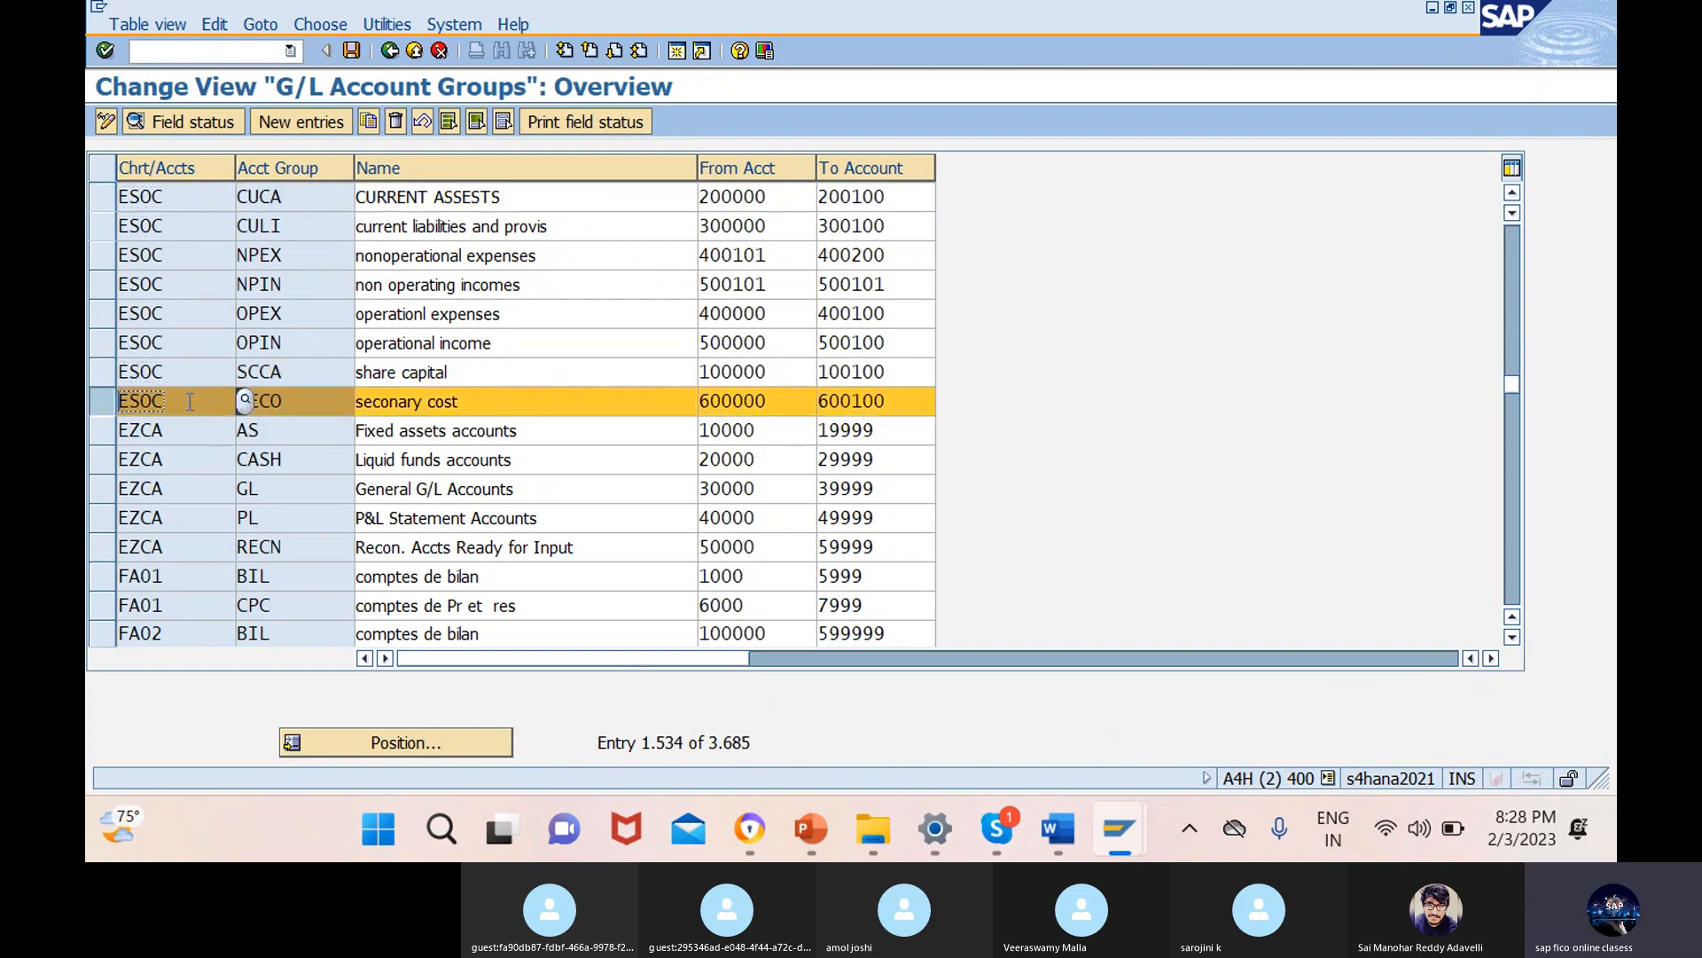
click(98, 313)
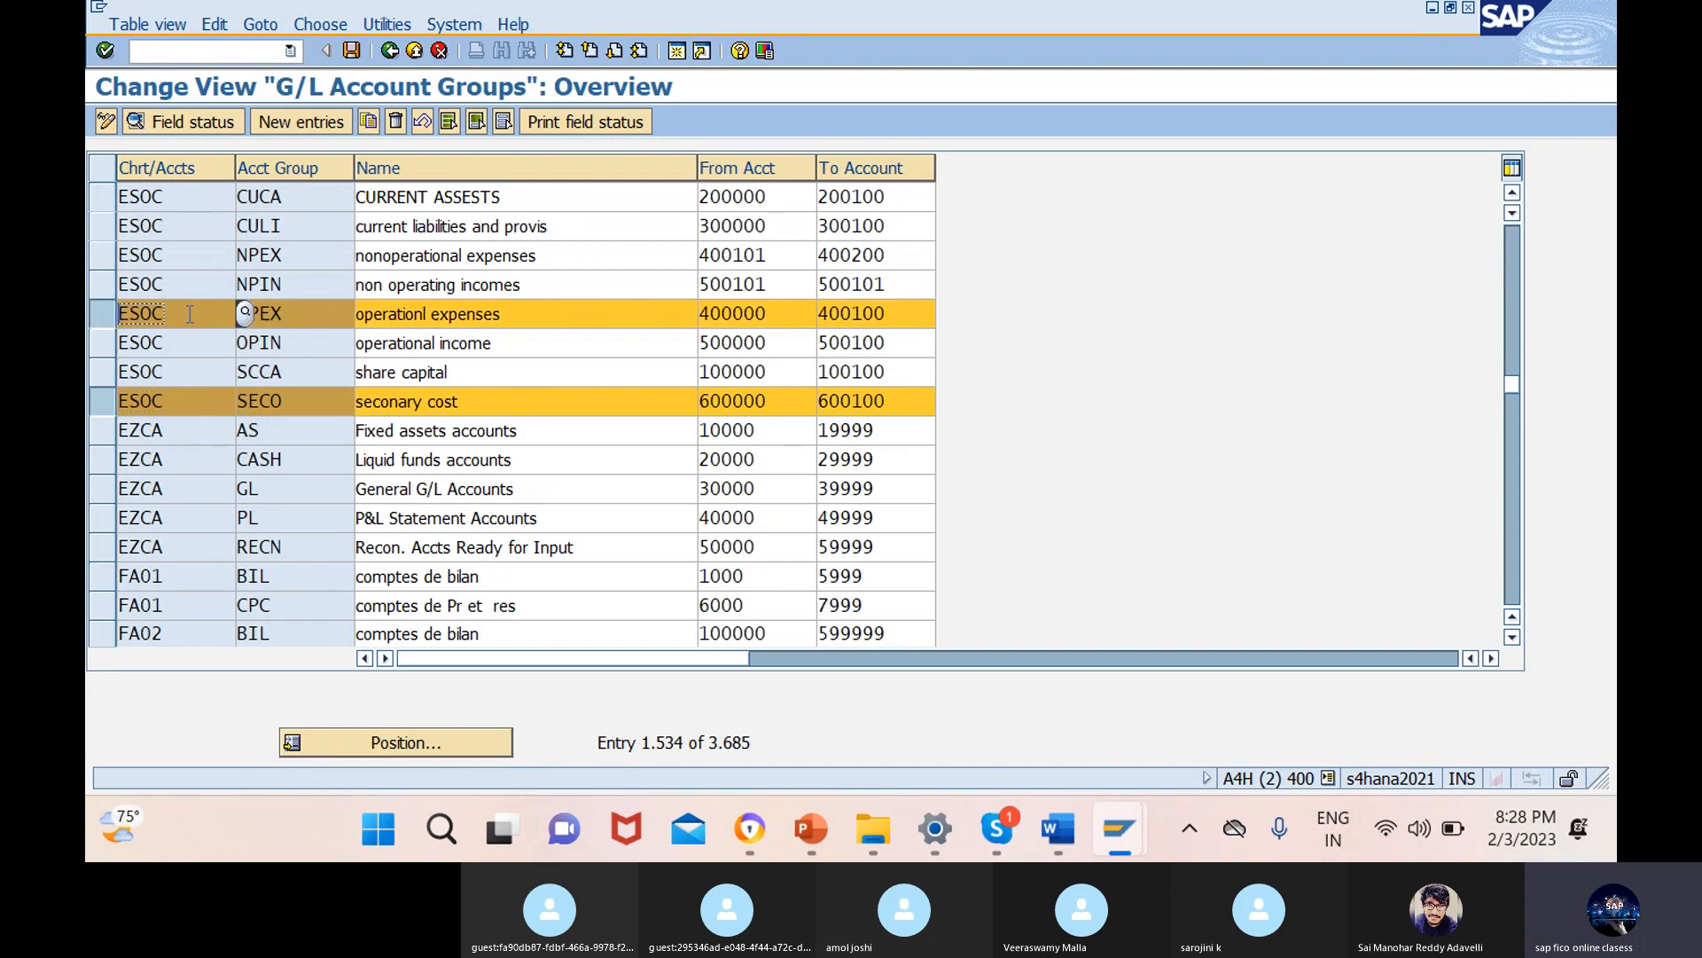
click(103, 255)
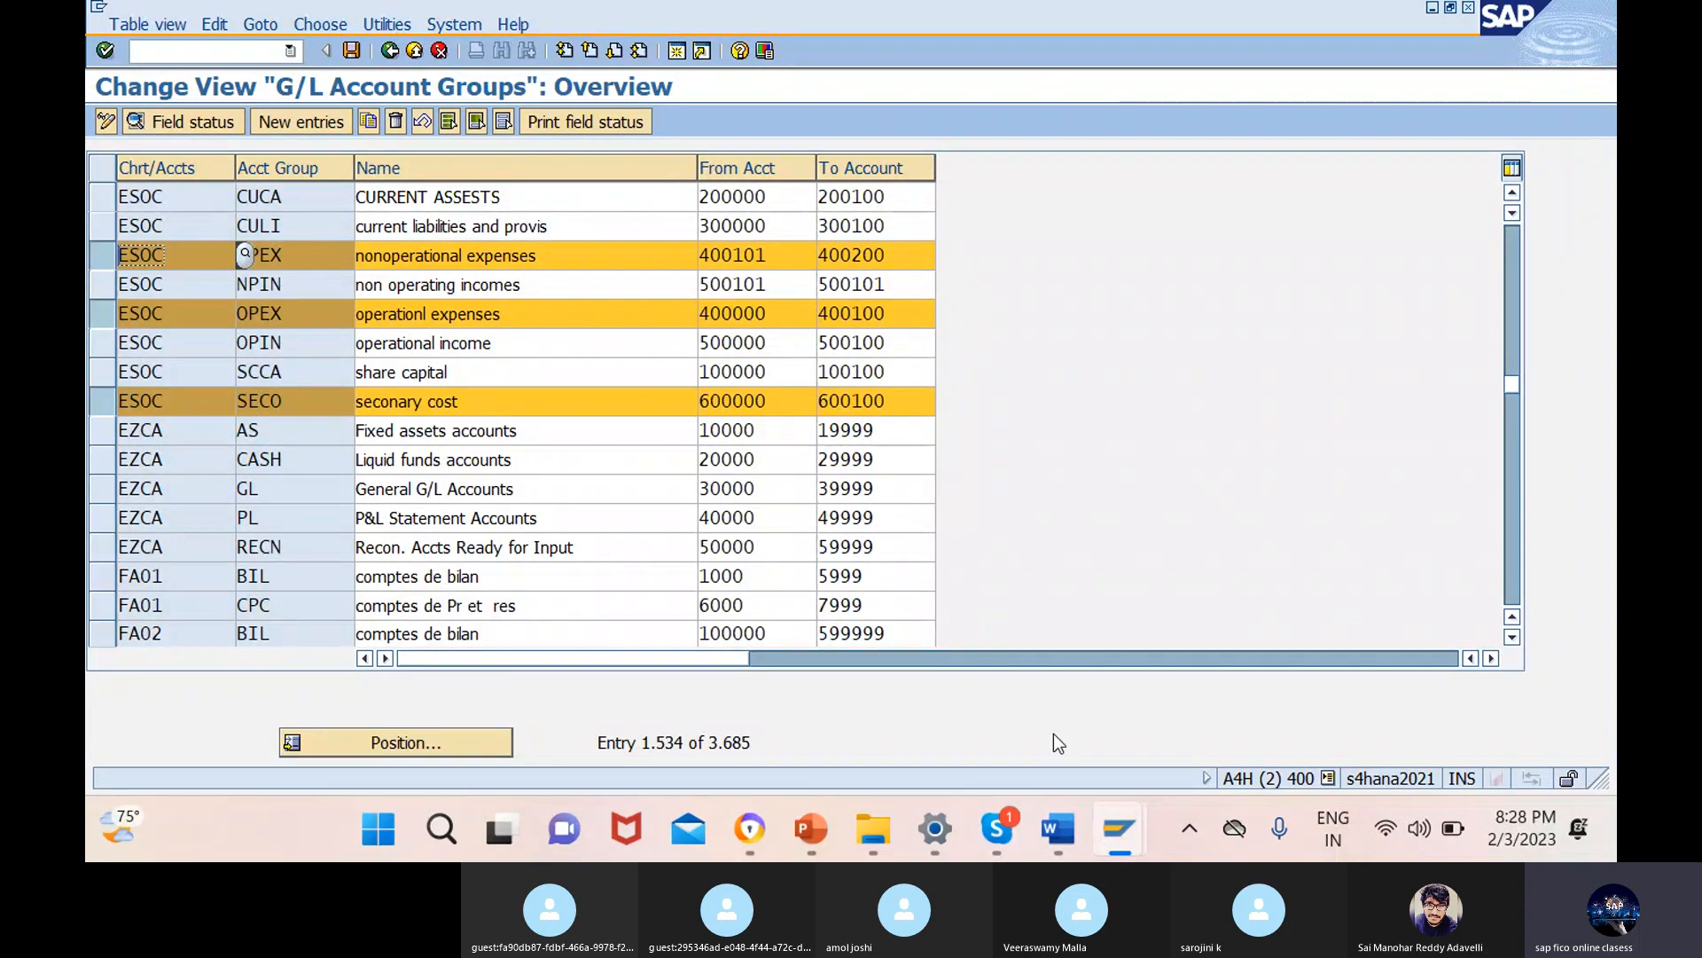
- Enter the expense account range 400000 to 400200 in the second row of the document splitting classification
mouse_move(1053, 829)
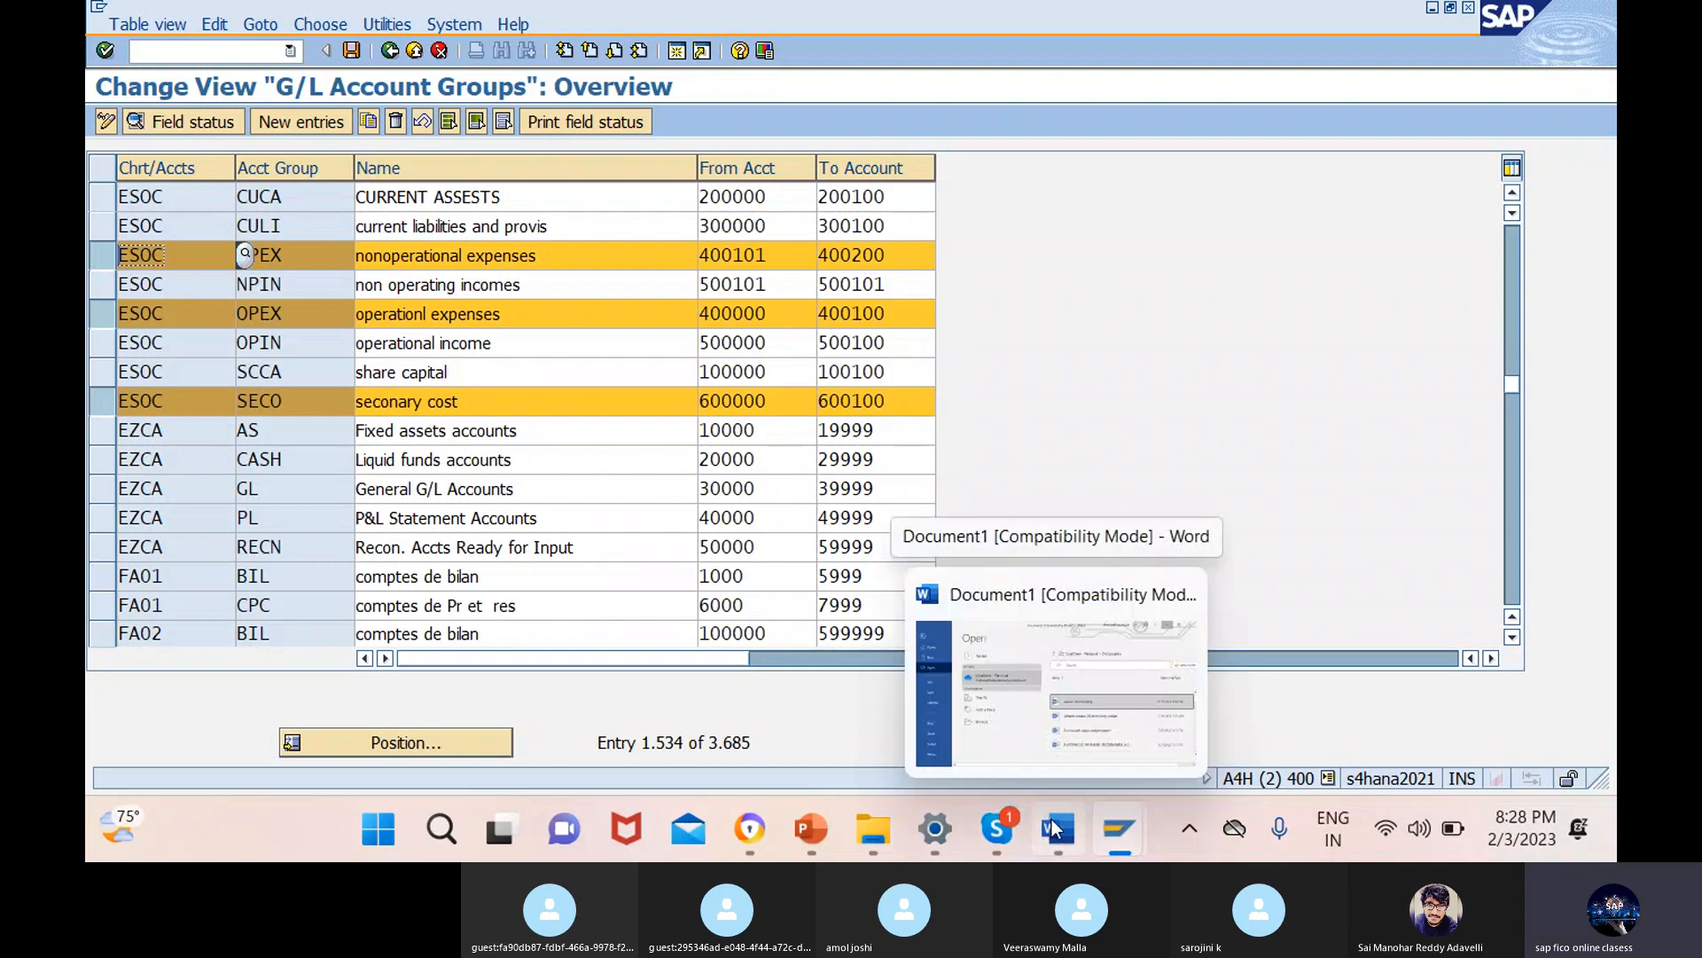
mouse_move(1112, 837)
click(1086, 748)
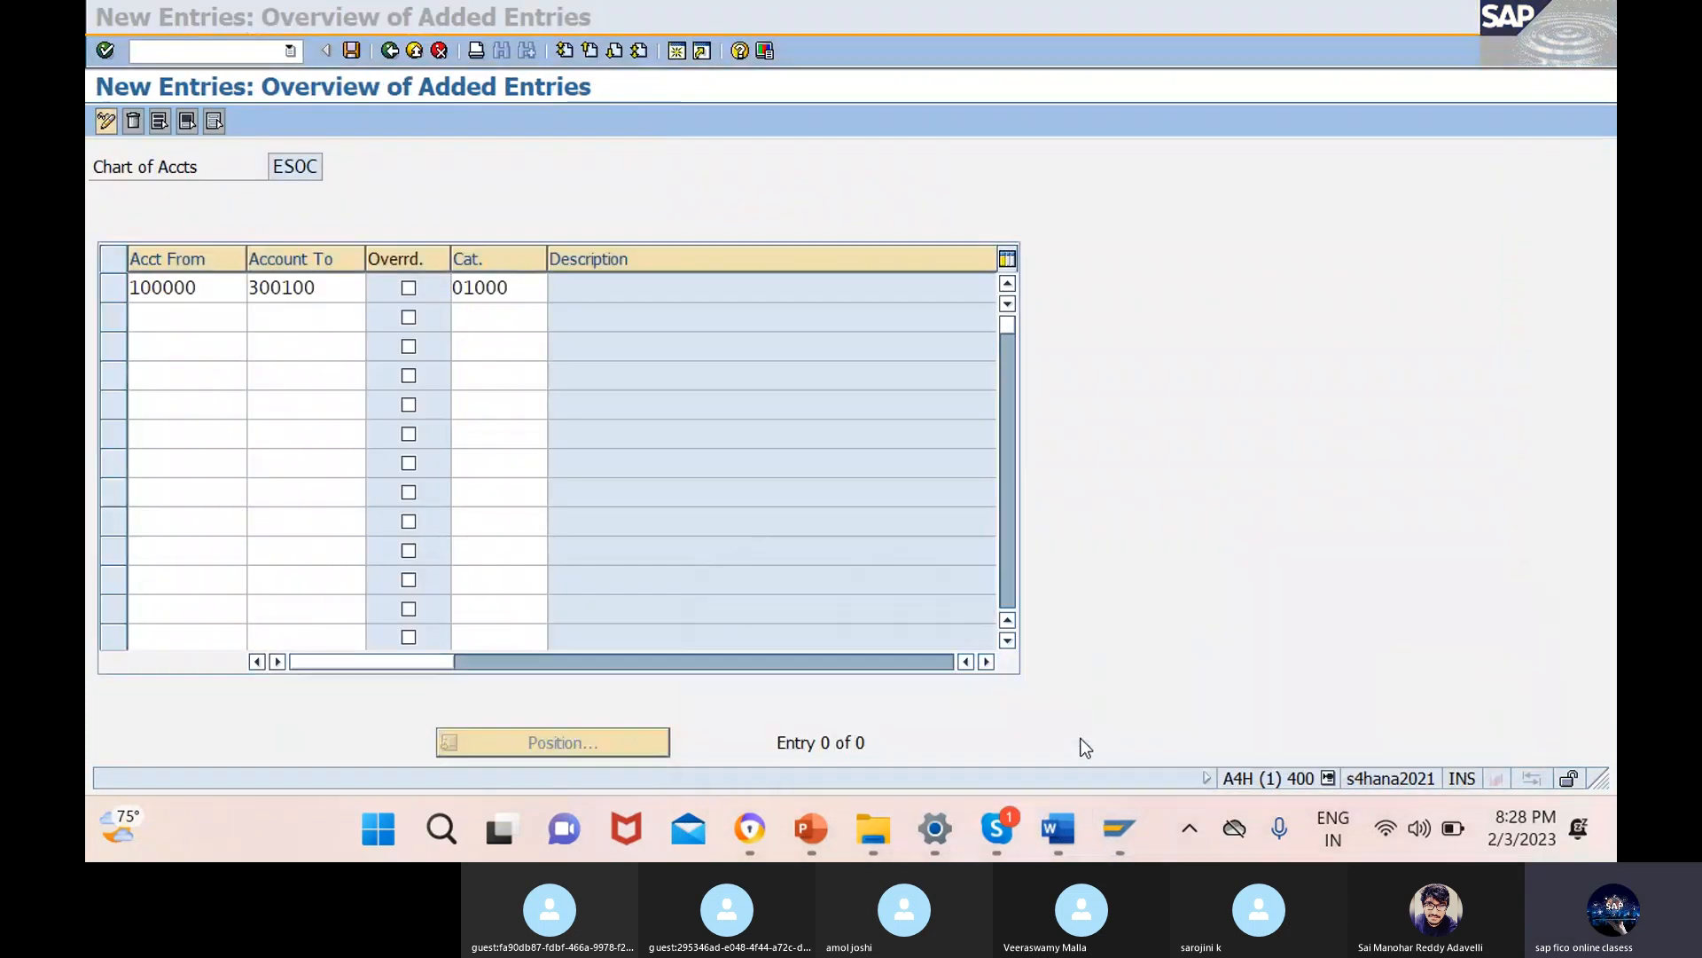
click(164, 314)
text(4000)
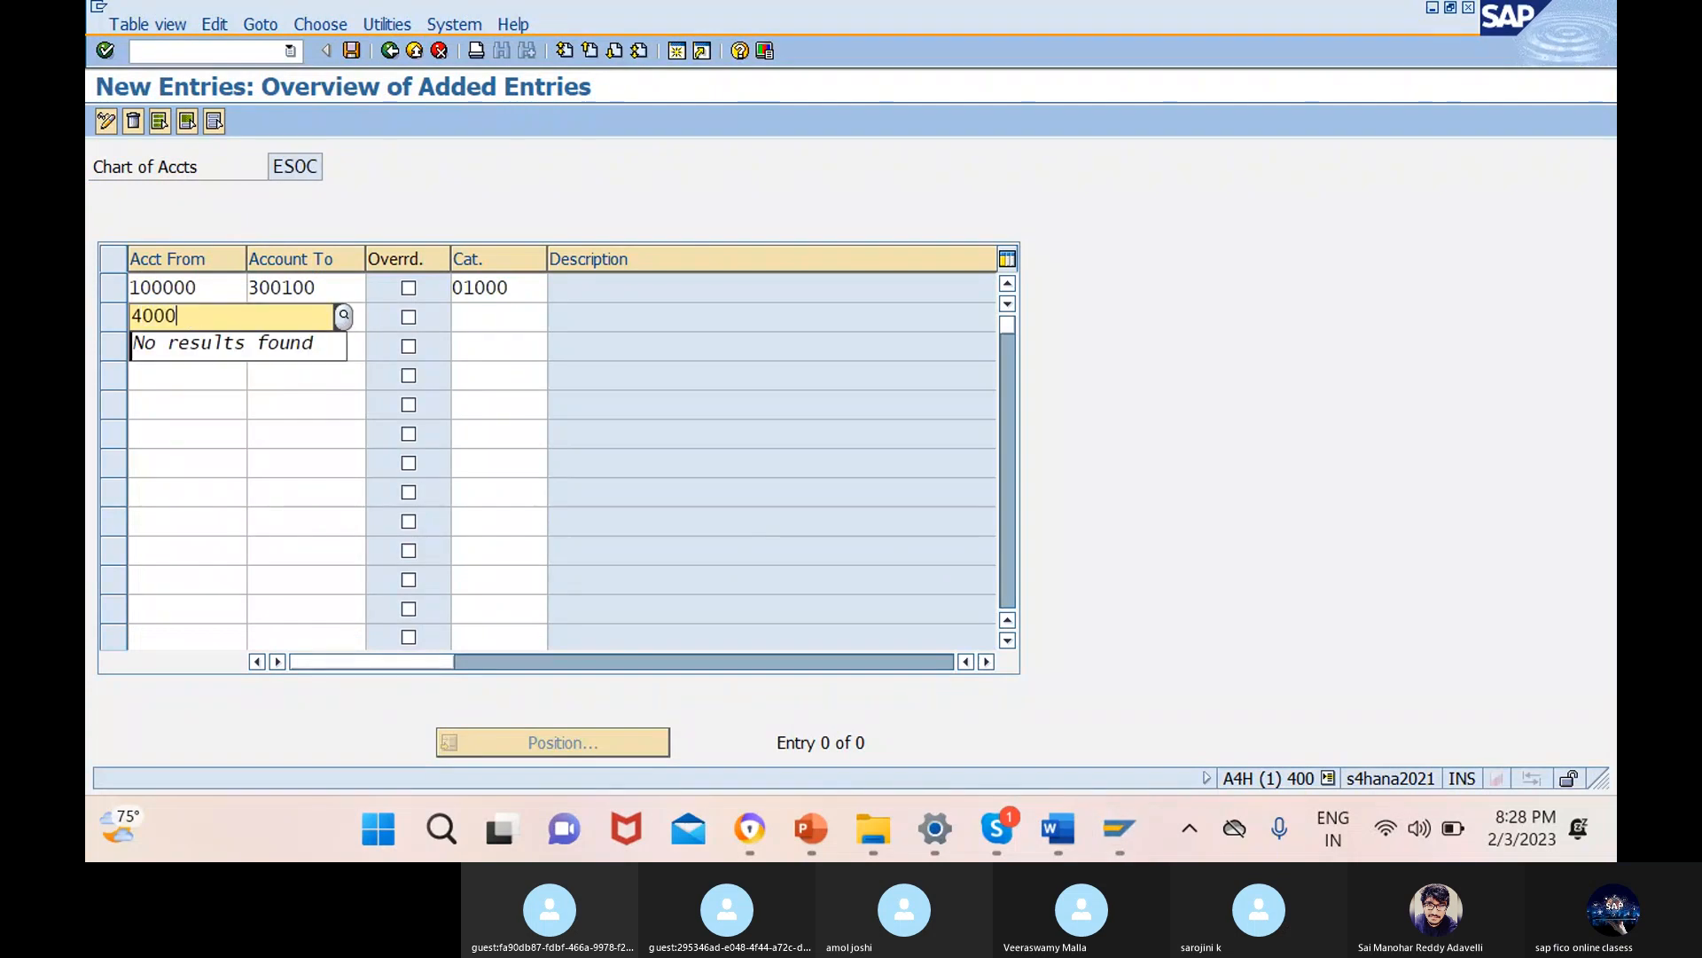
text(00)
click(310, 316)
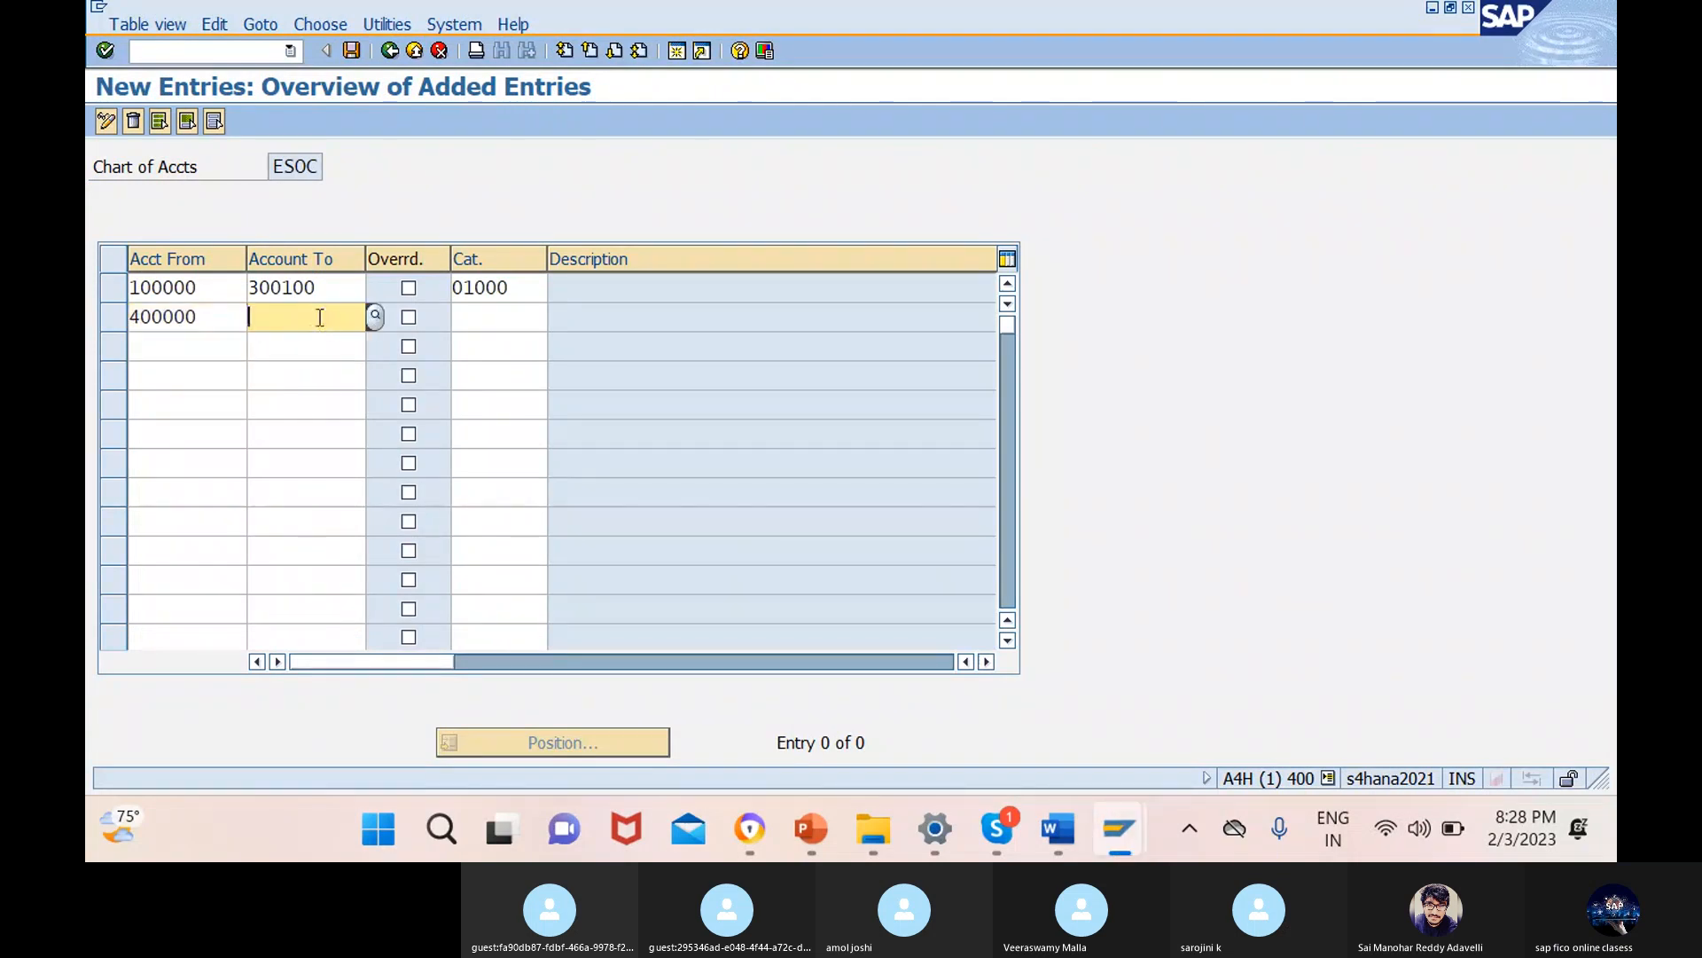
text(400200)
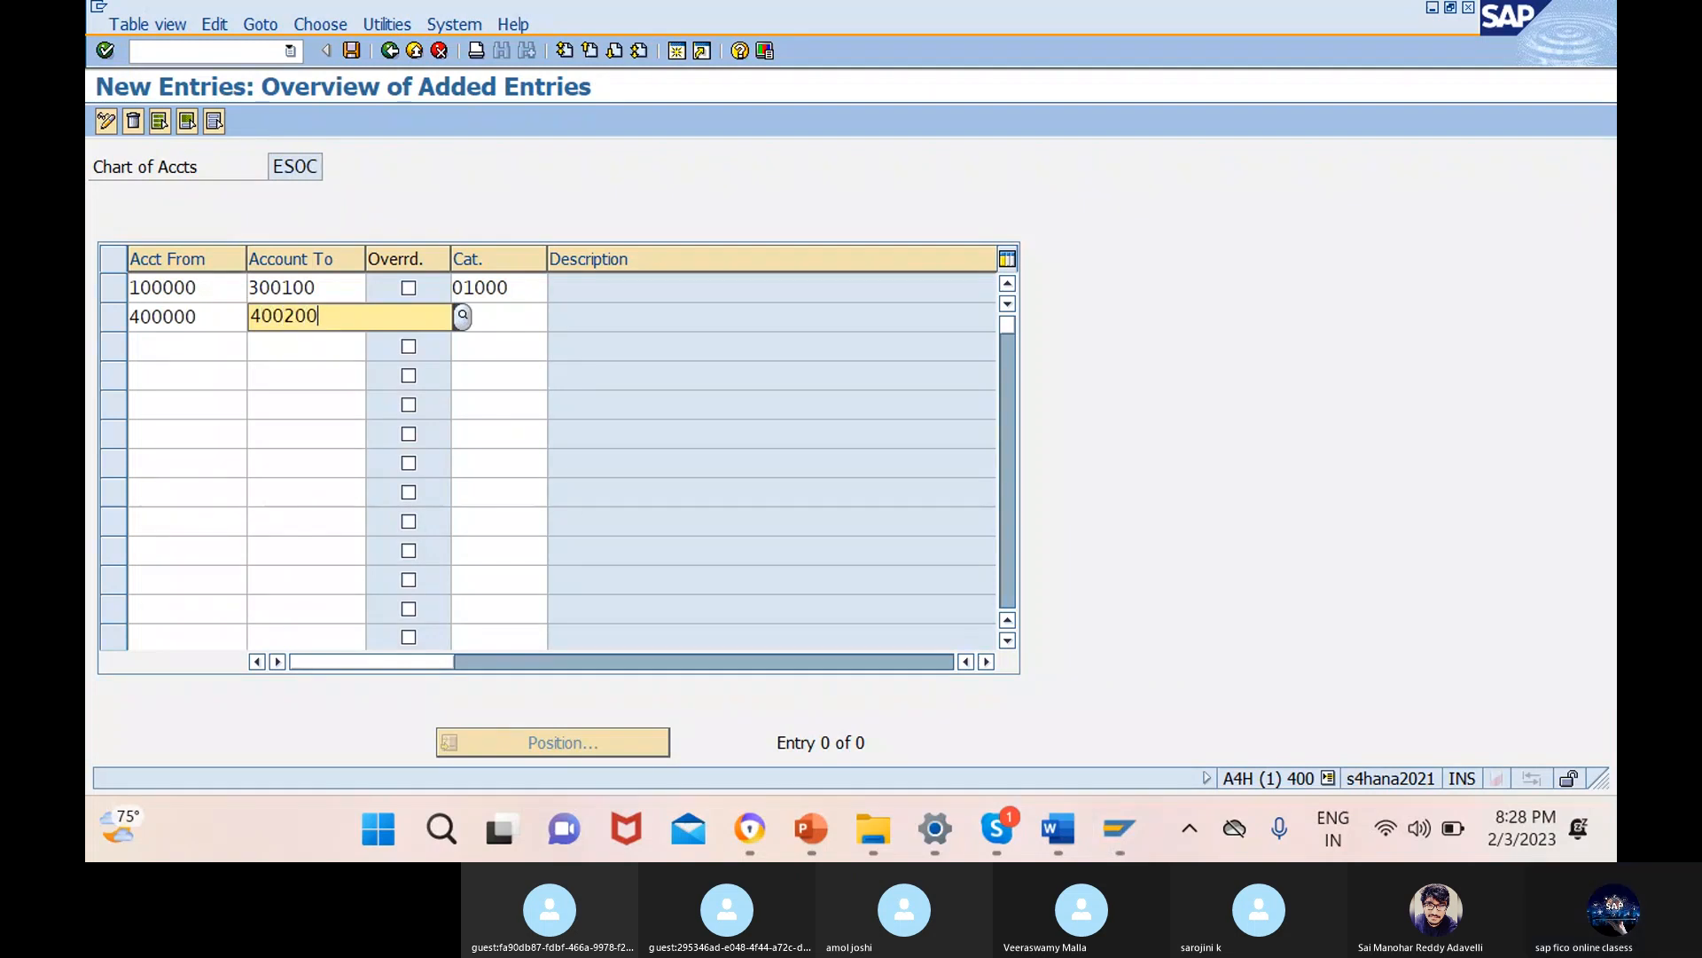
- Assign item category 20000, Expense, to the 400000 to 400200 account range
click(512, 316)
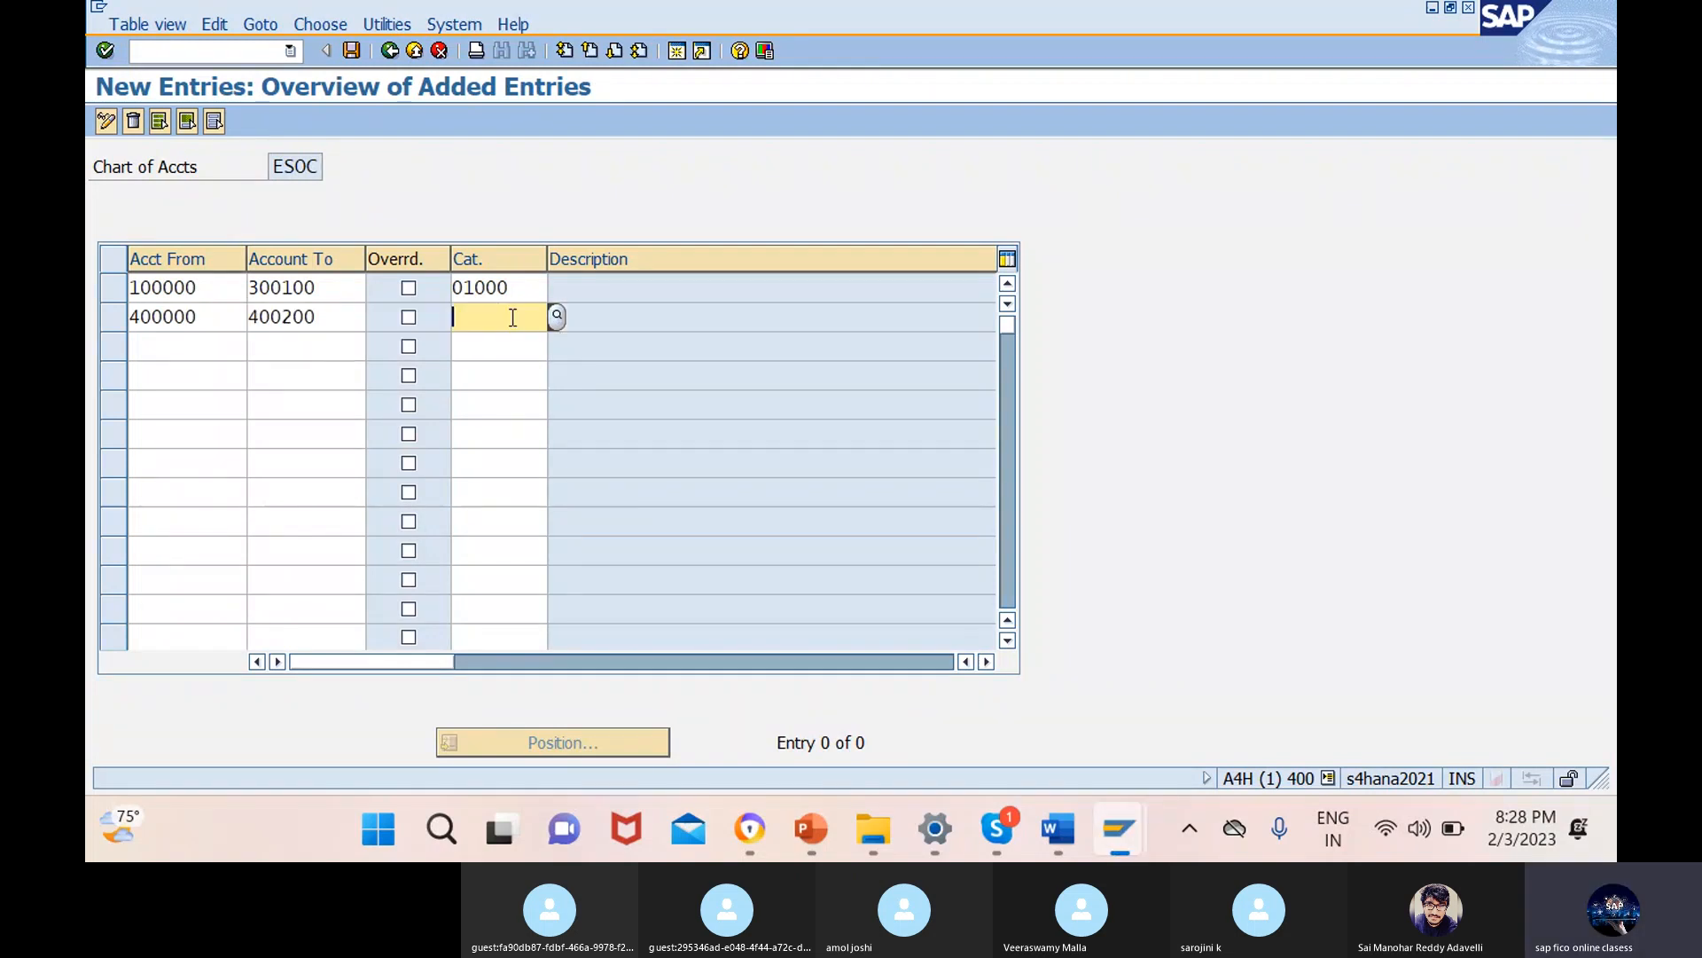
click(564, 318)
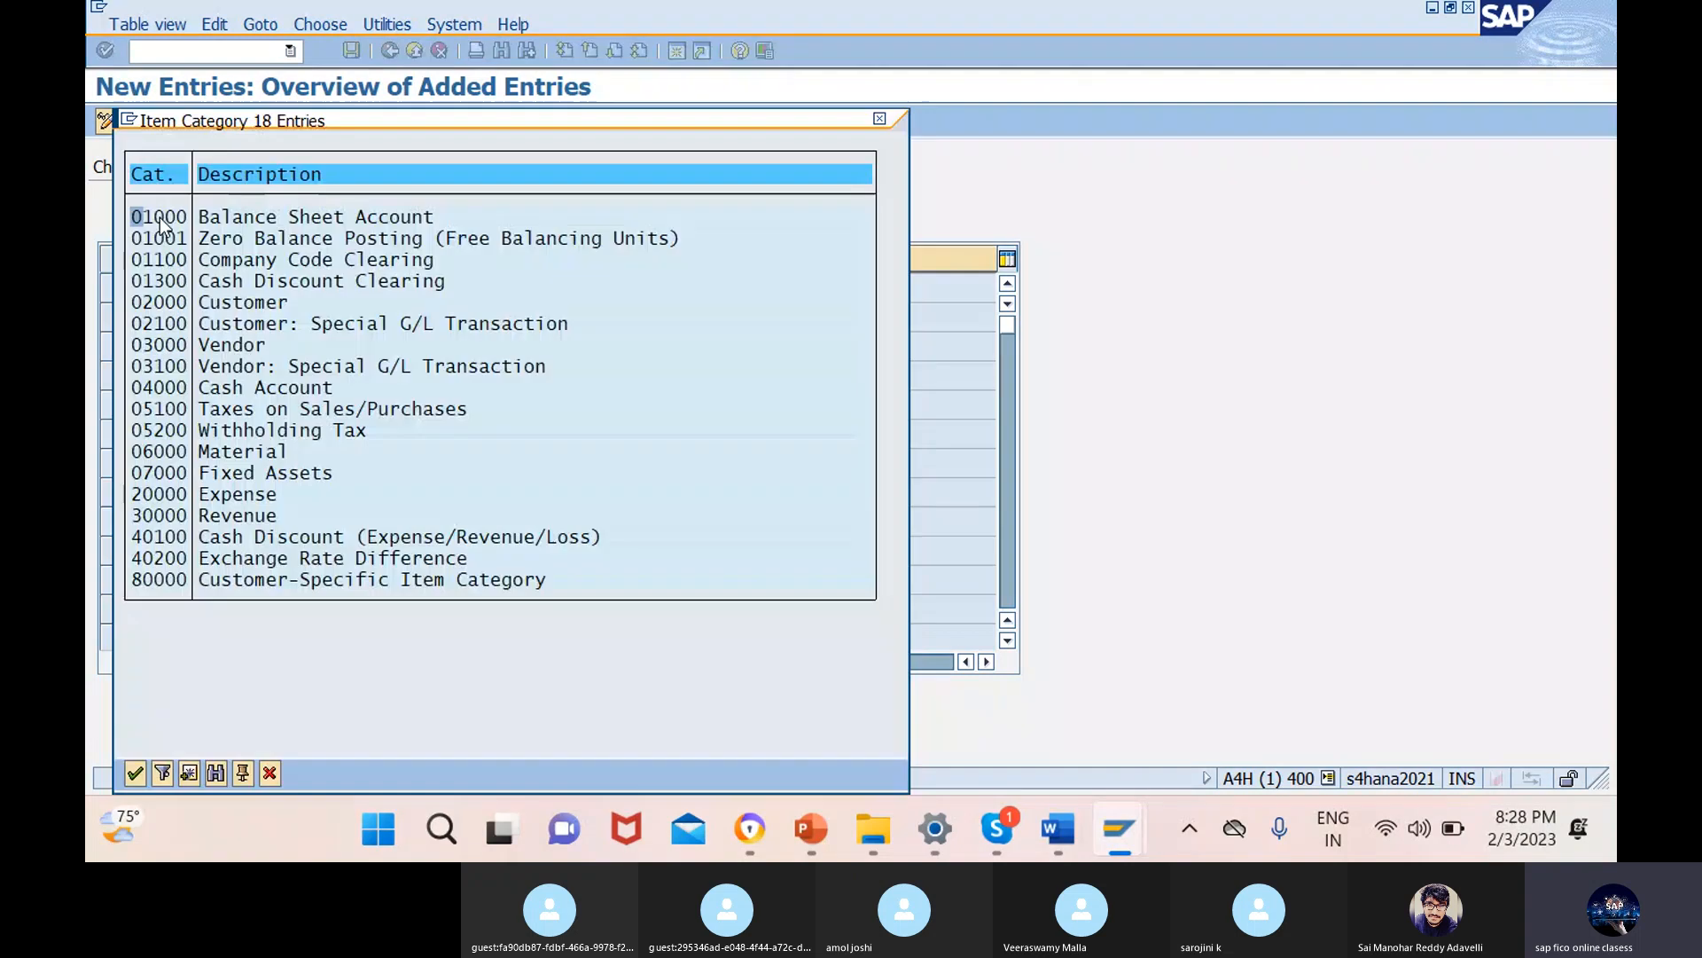
click(167, 494)
click(136, 772)
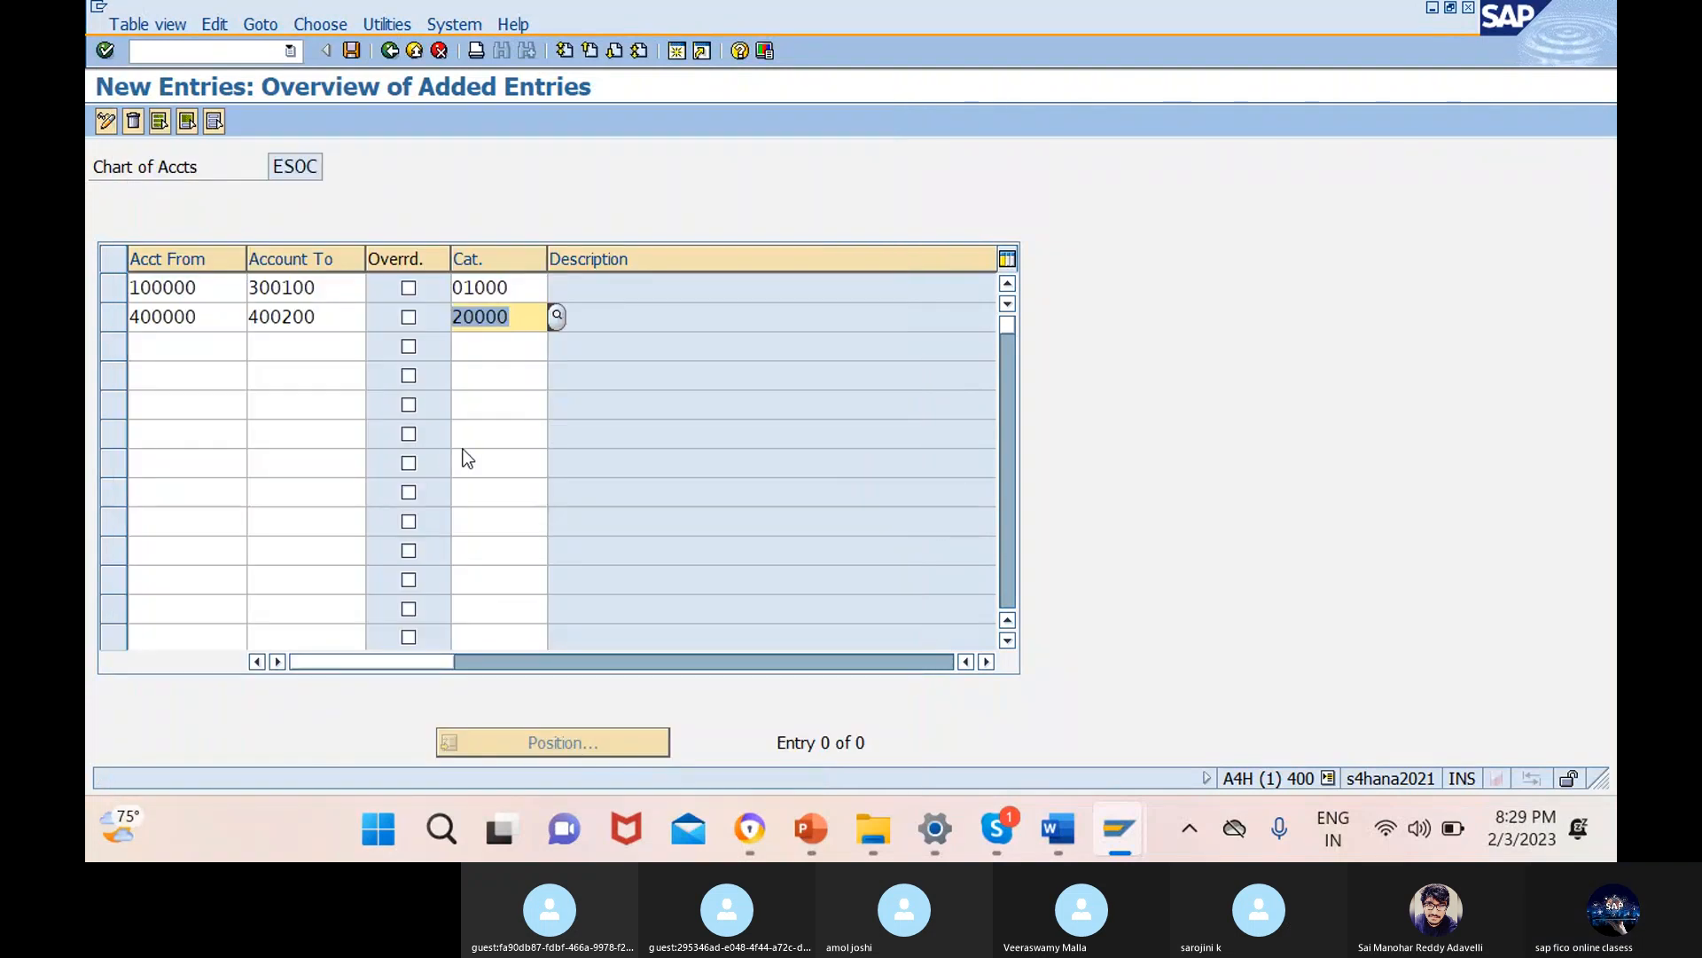
- Check the secondary cost group's range in the account groups list and enter 600000 to 600100 in the third classification row
click(202, 347)
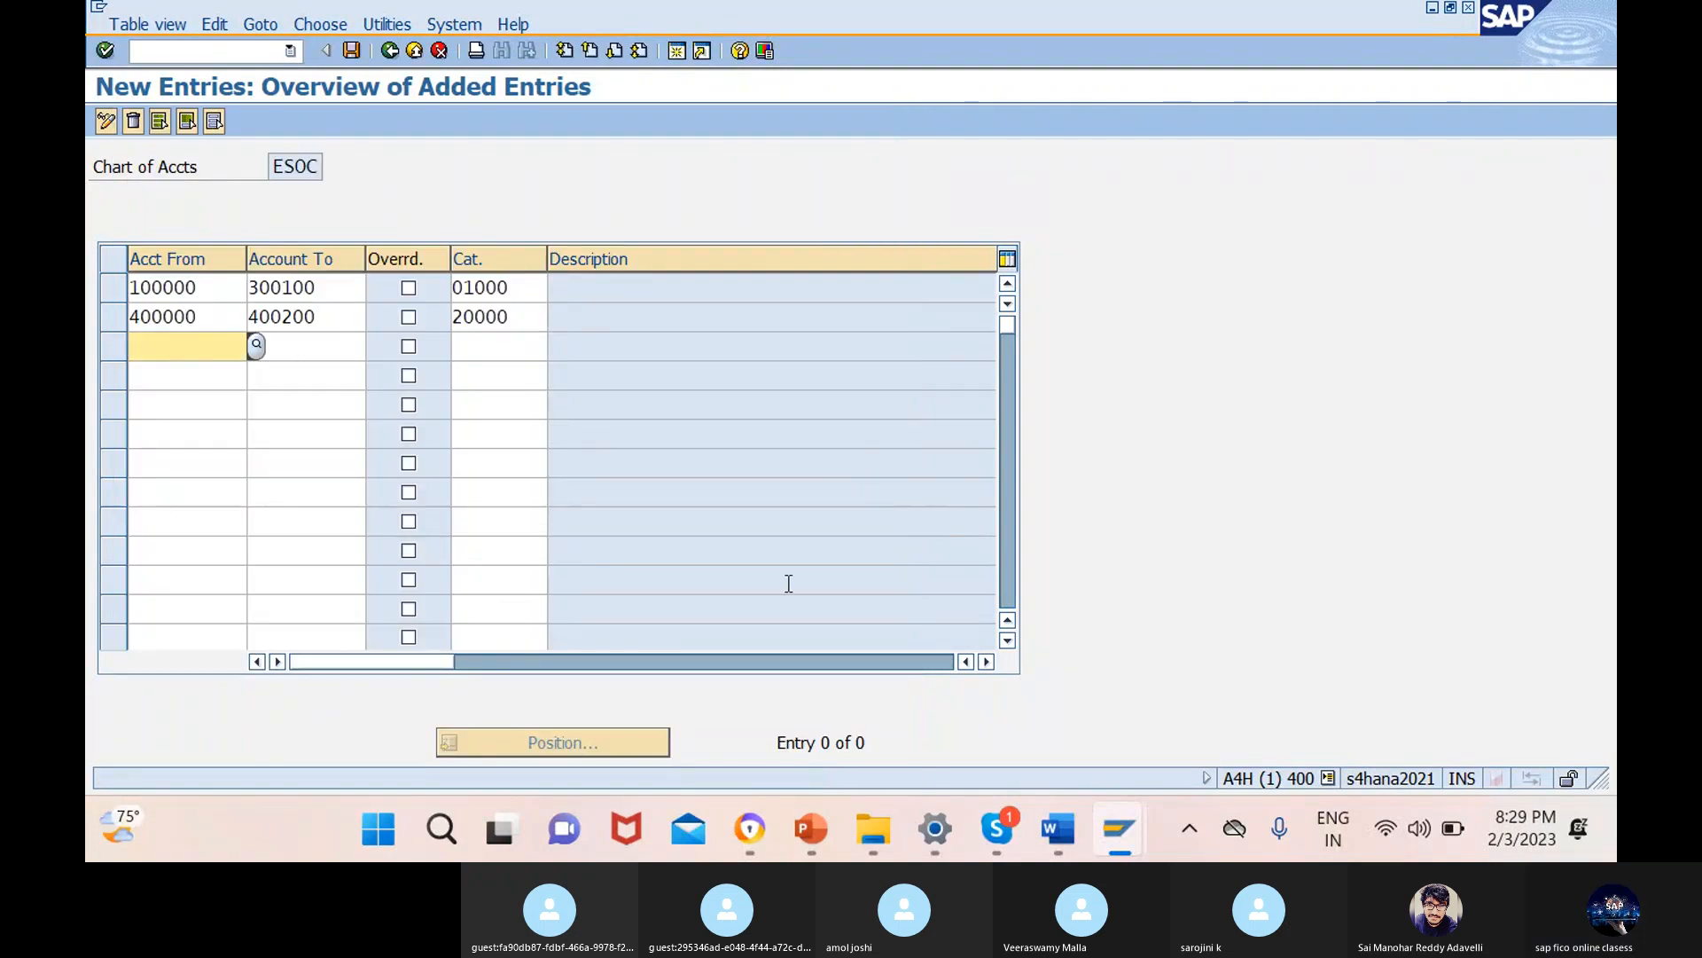
mouse_move(1108, 841)
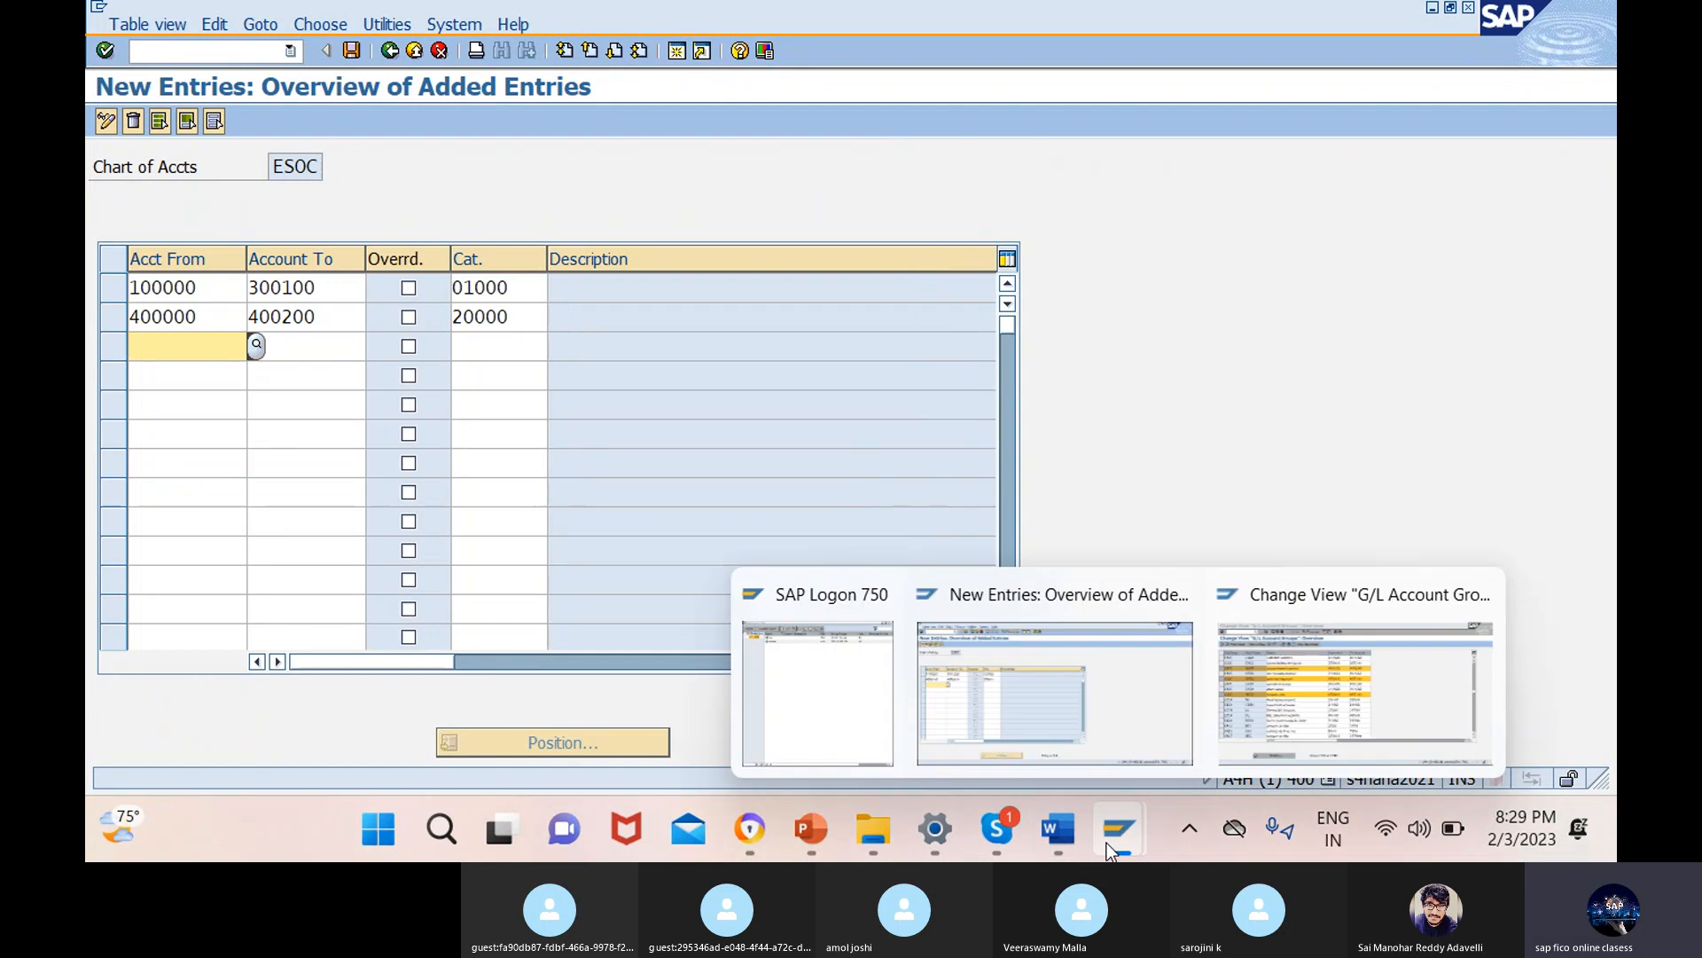
click(1240, 694)
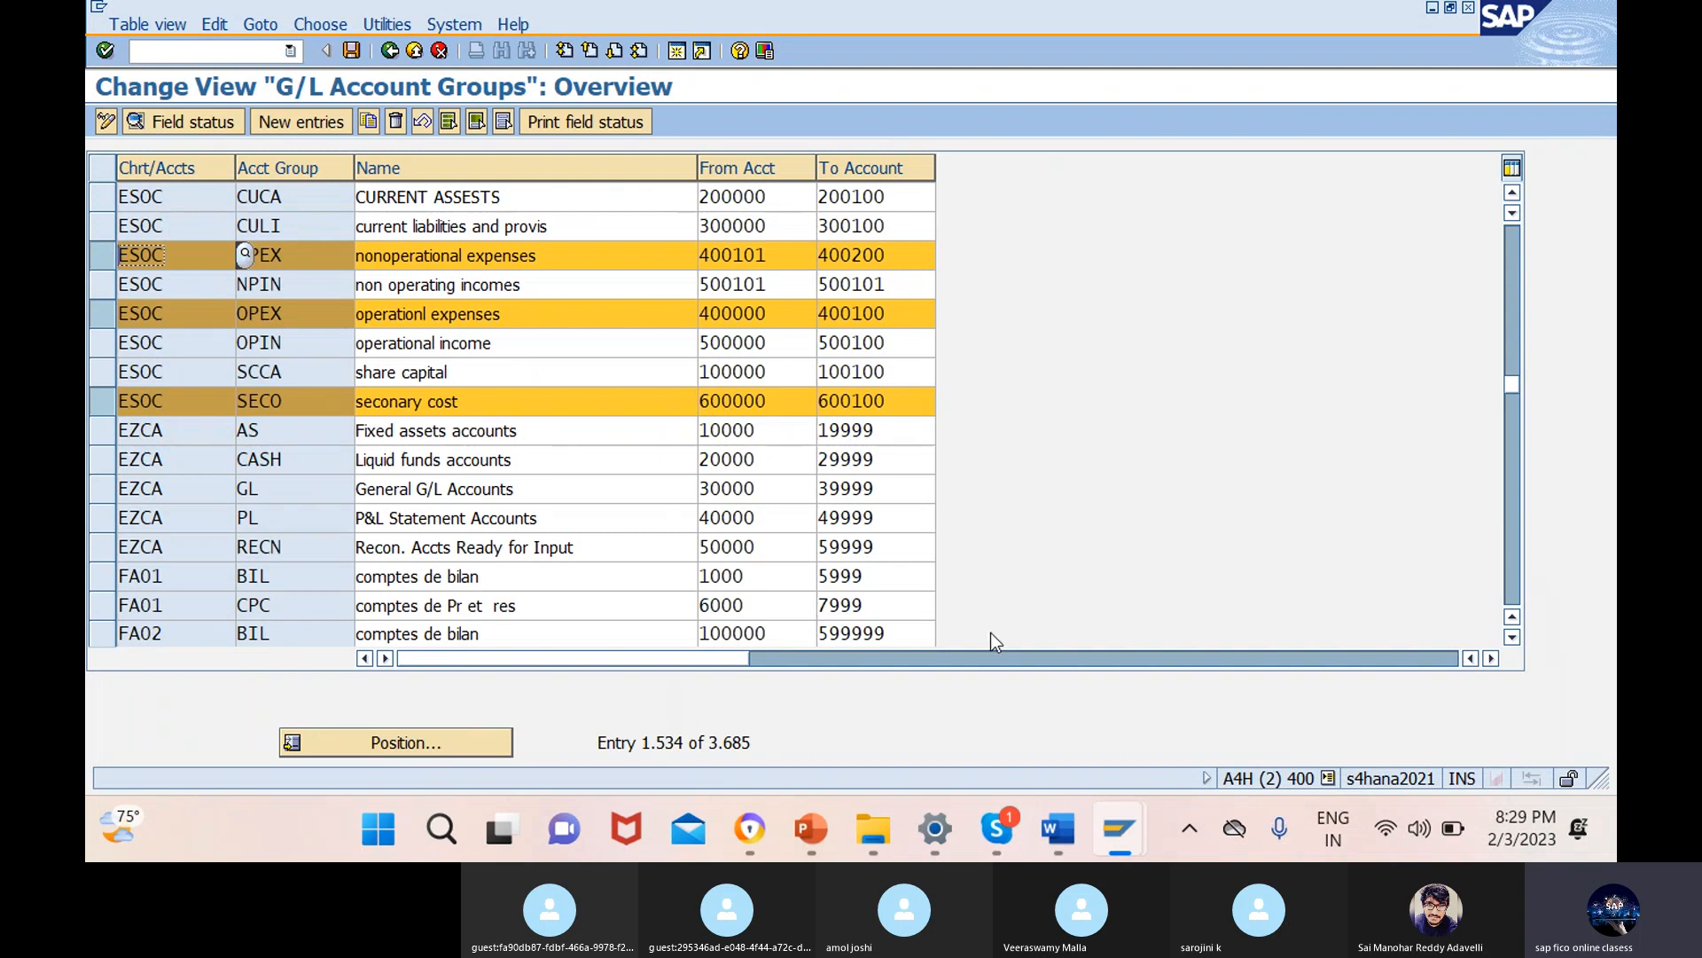
mouse_move(1115, 829)
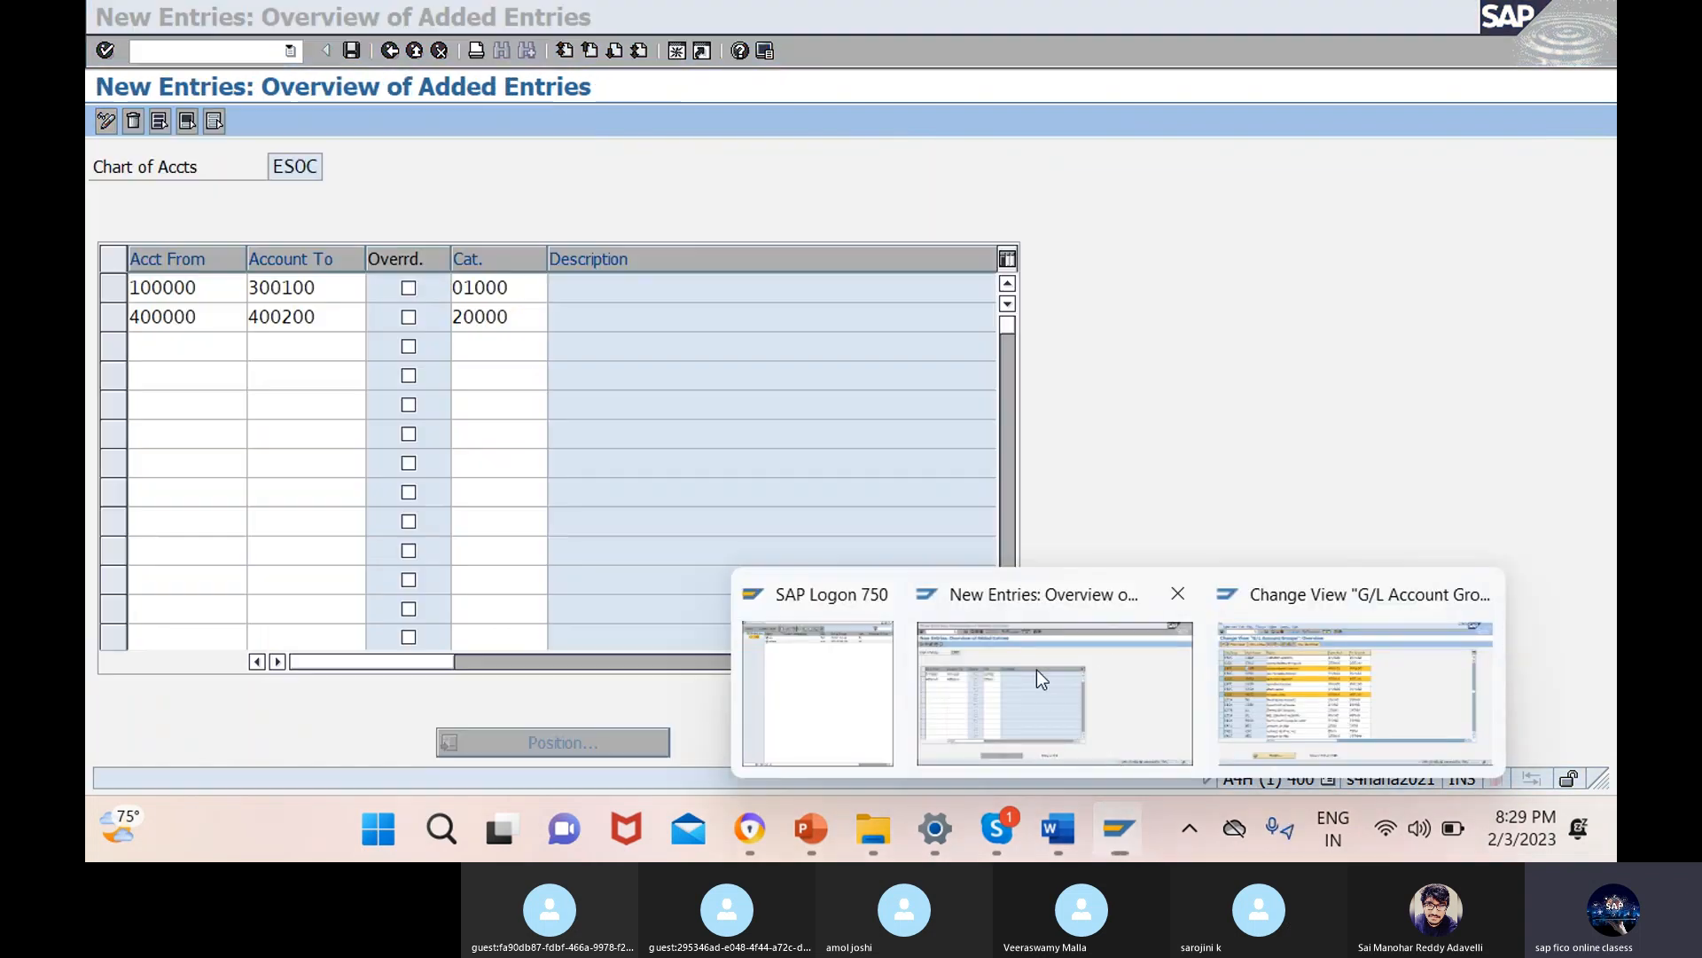
click(1042, 679)
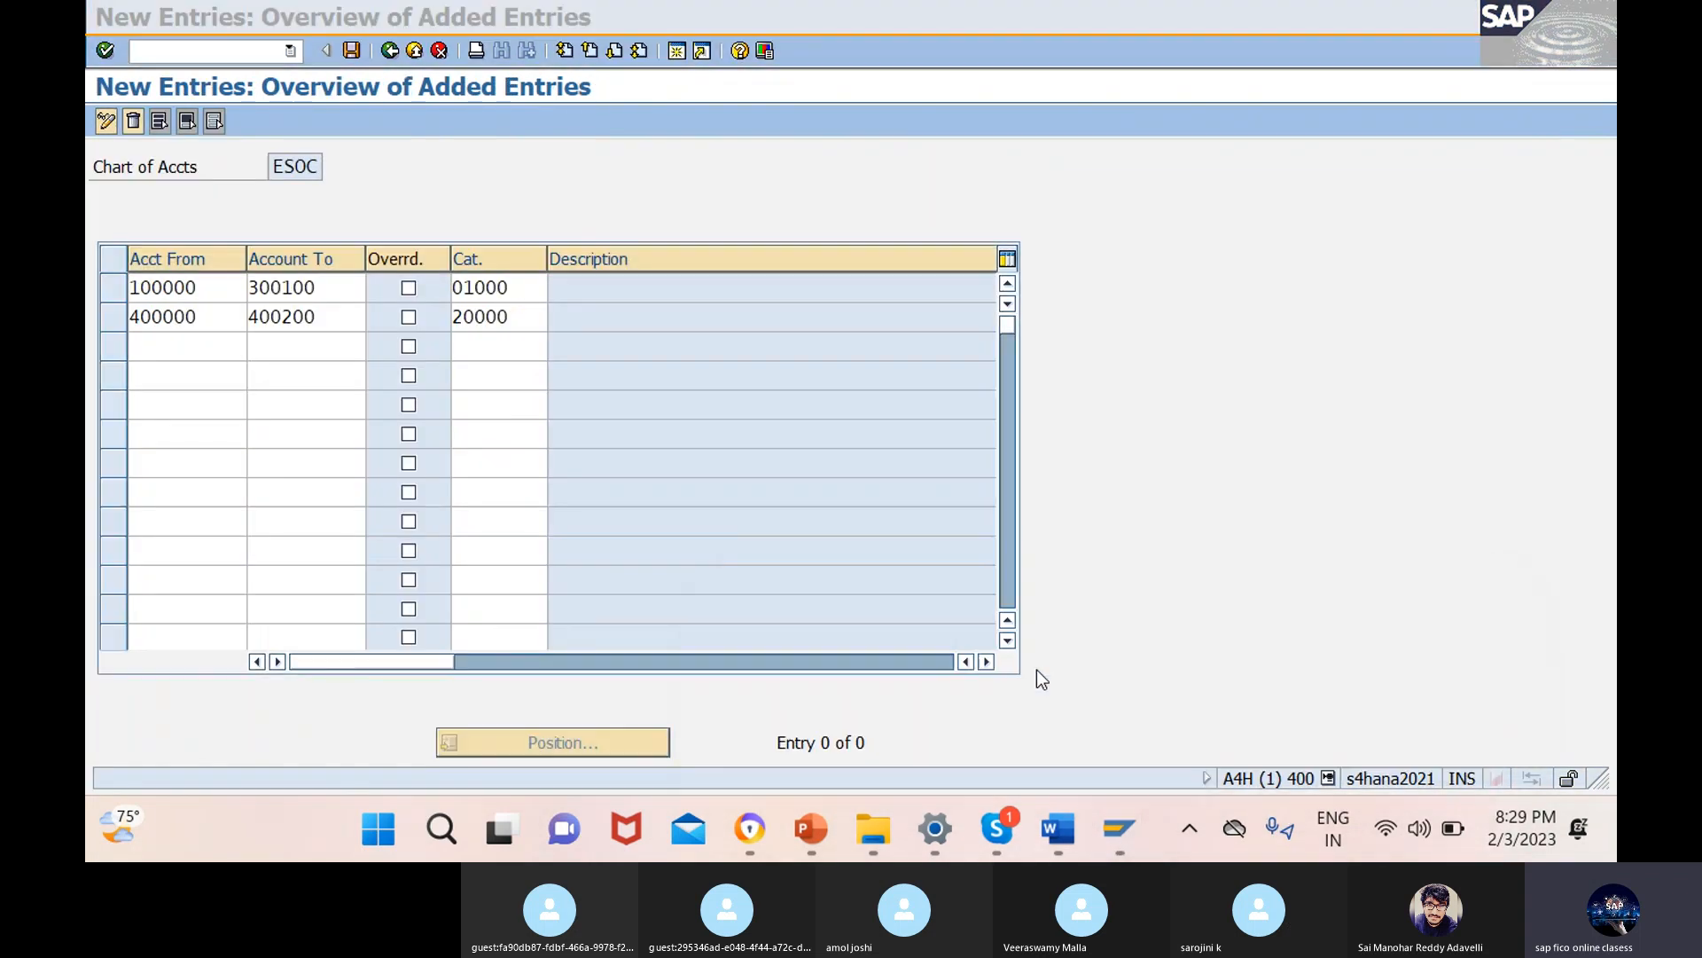
click(181, 348)
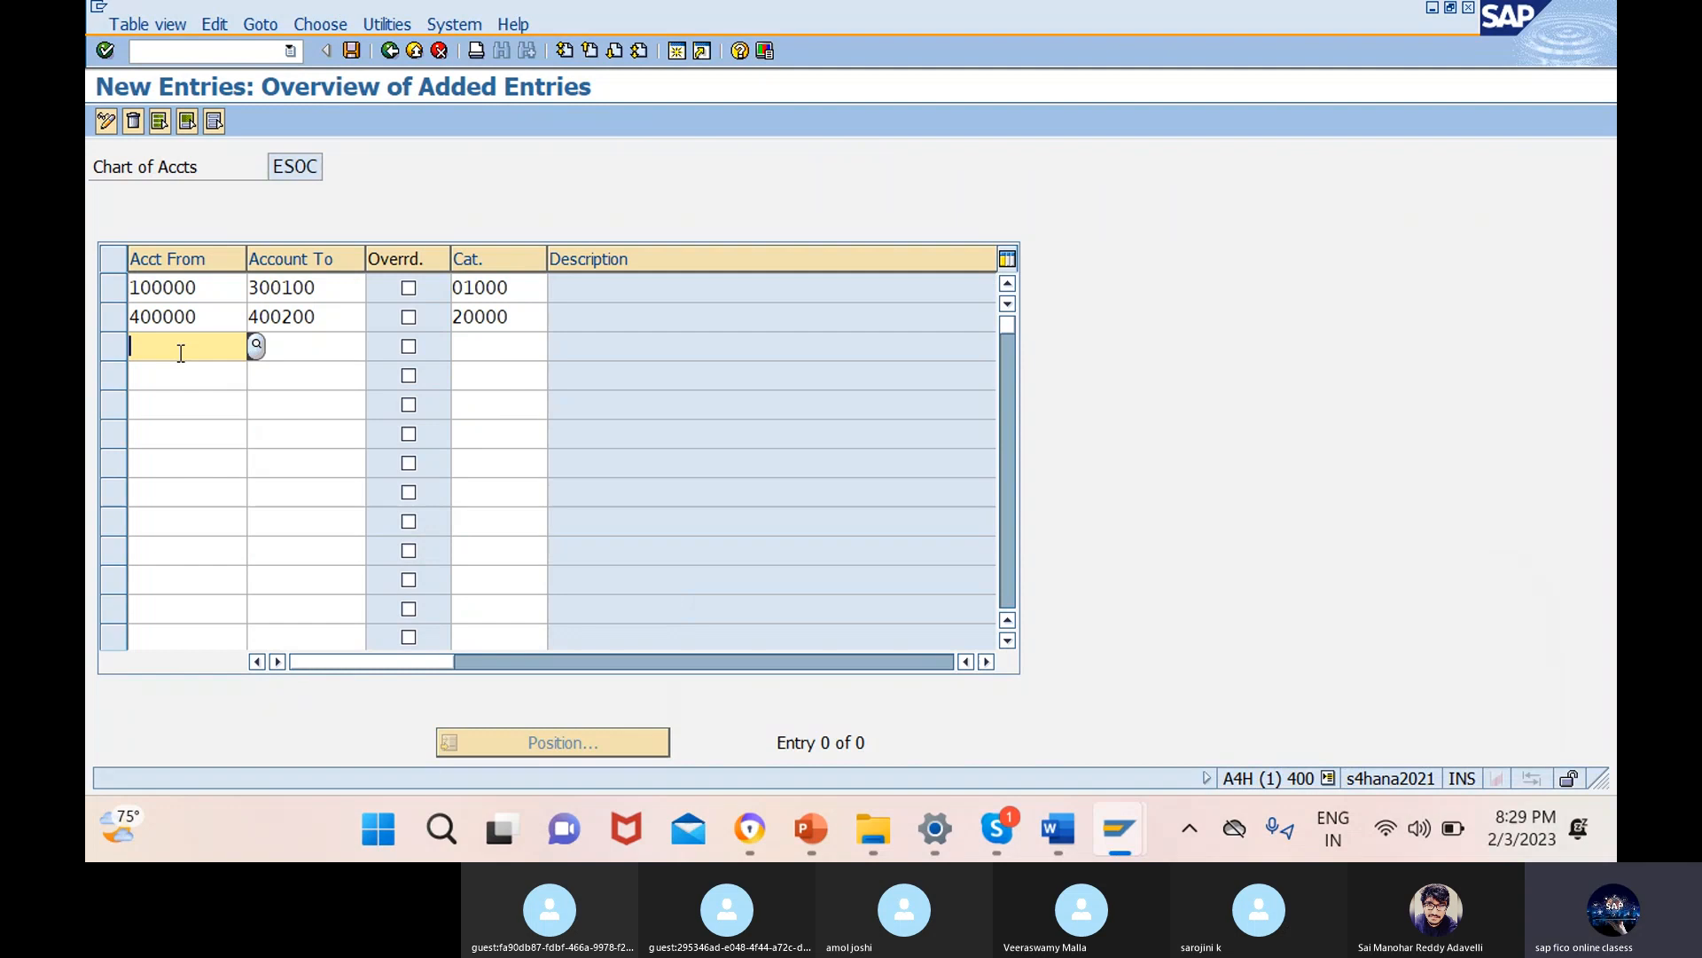
text(600000)
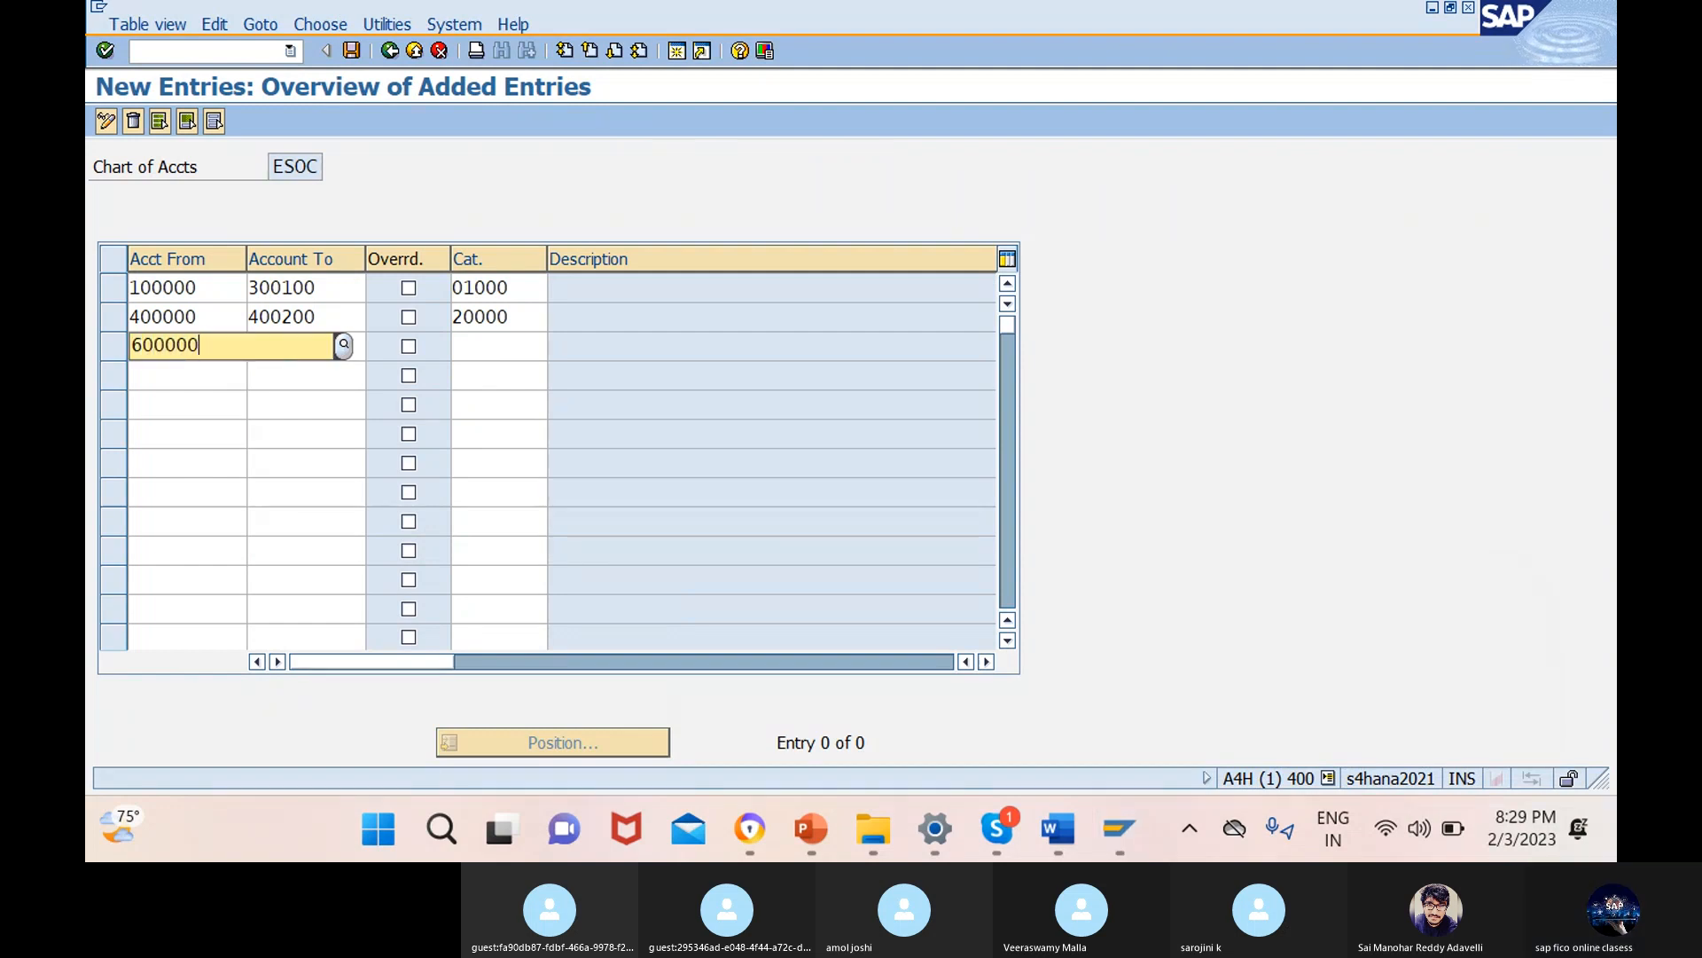
click(284, 346)
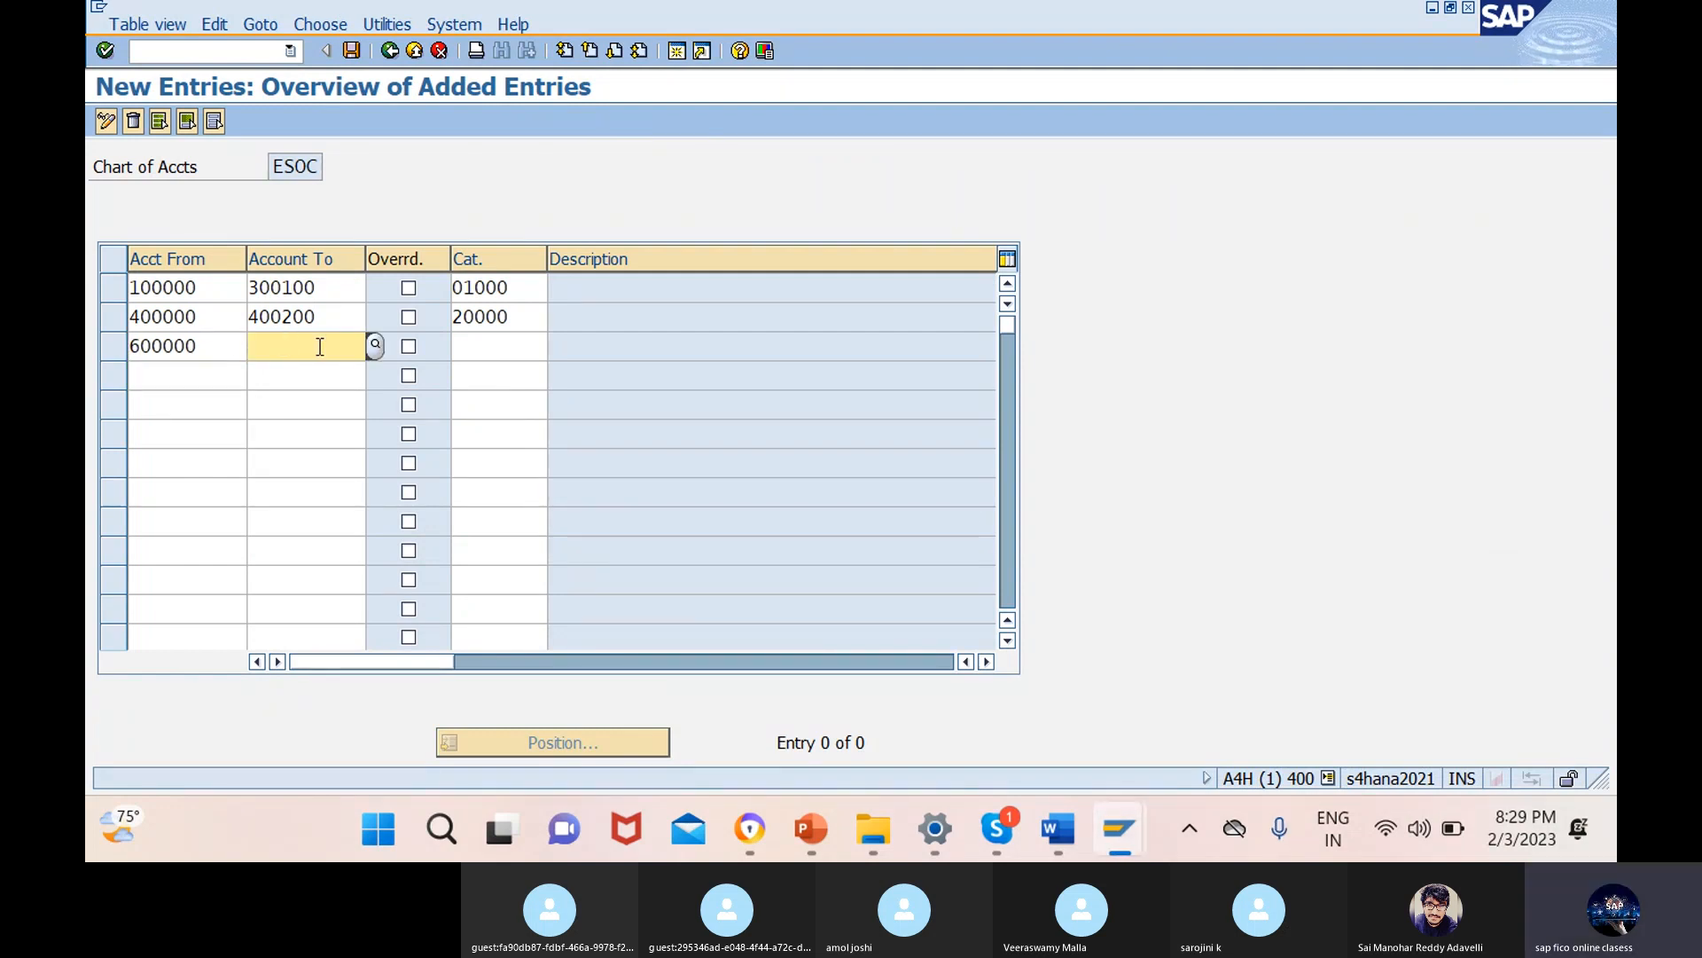
text(600100)
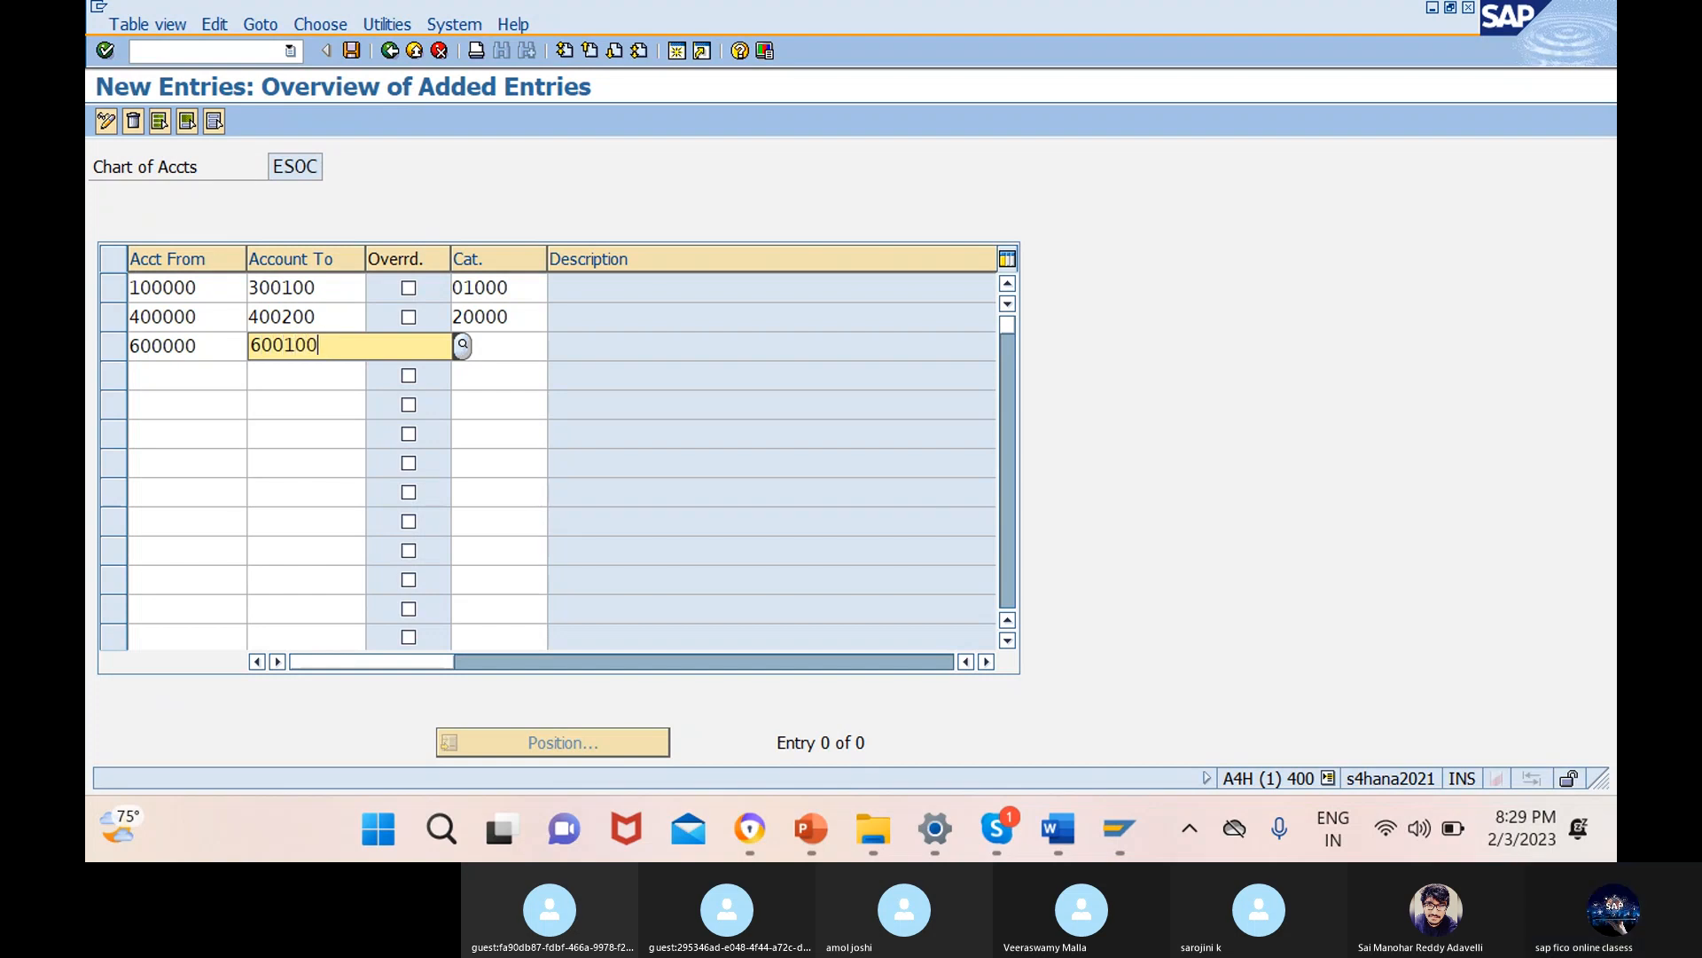
- Assign item category 20000, Expense, to the 600000 to 600100 account range
click(513, 346)
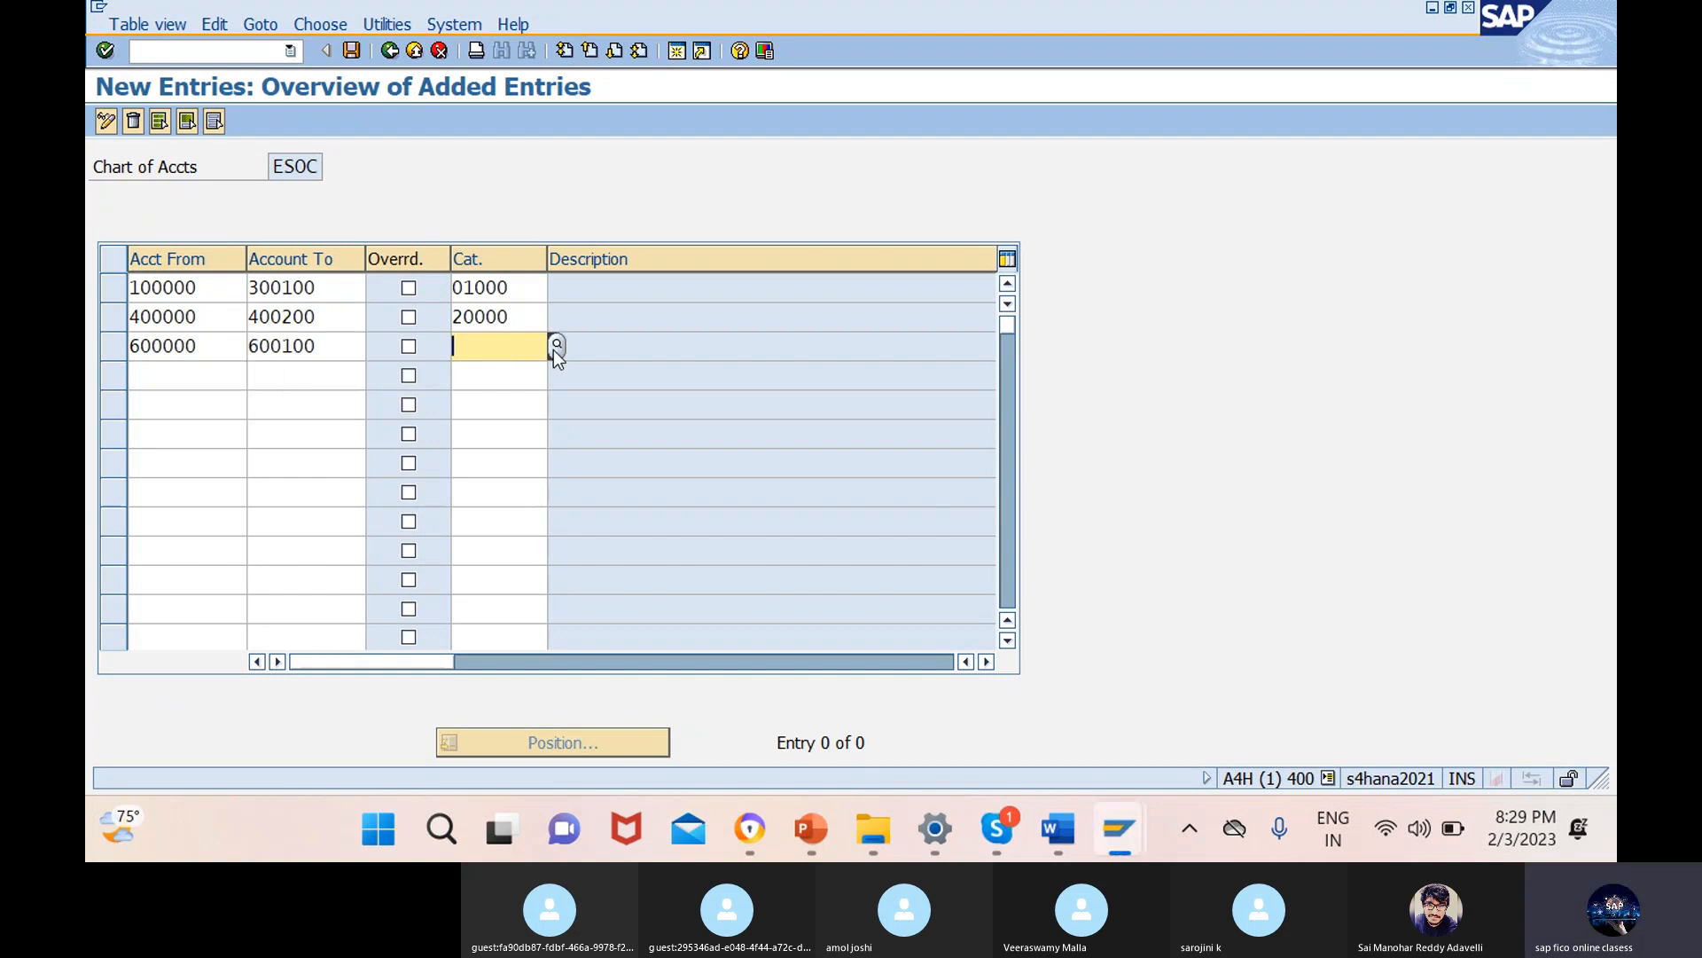
click(555, 347)
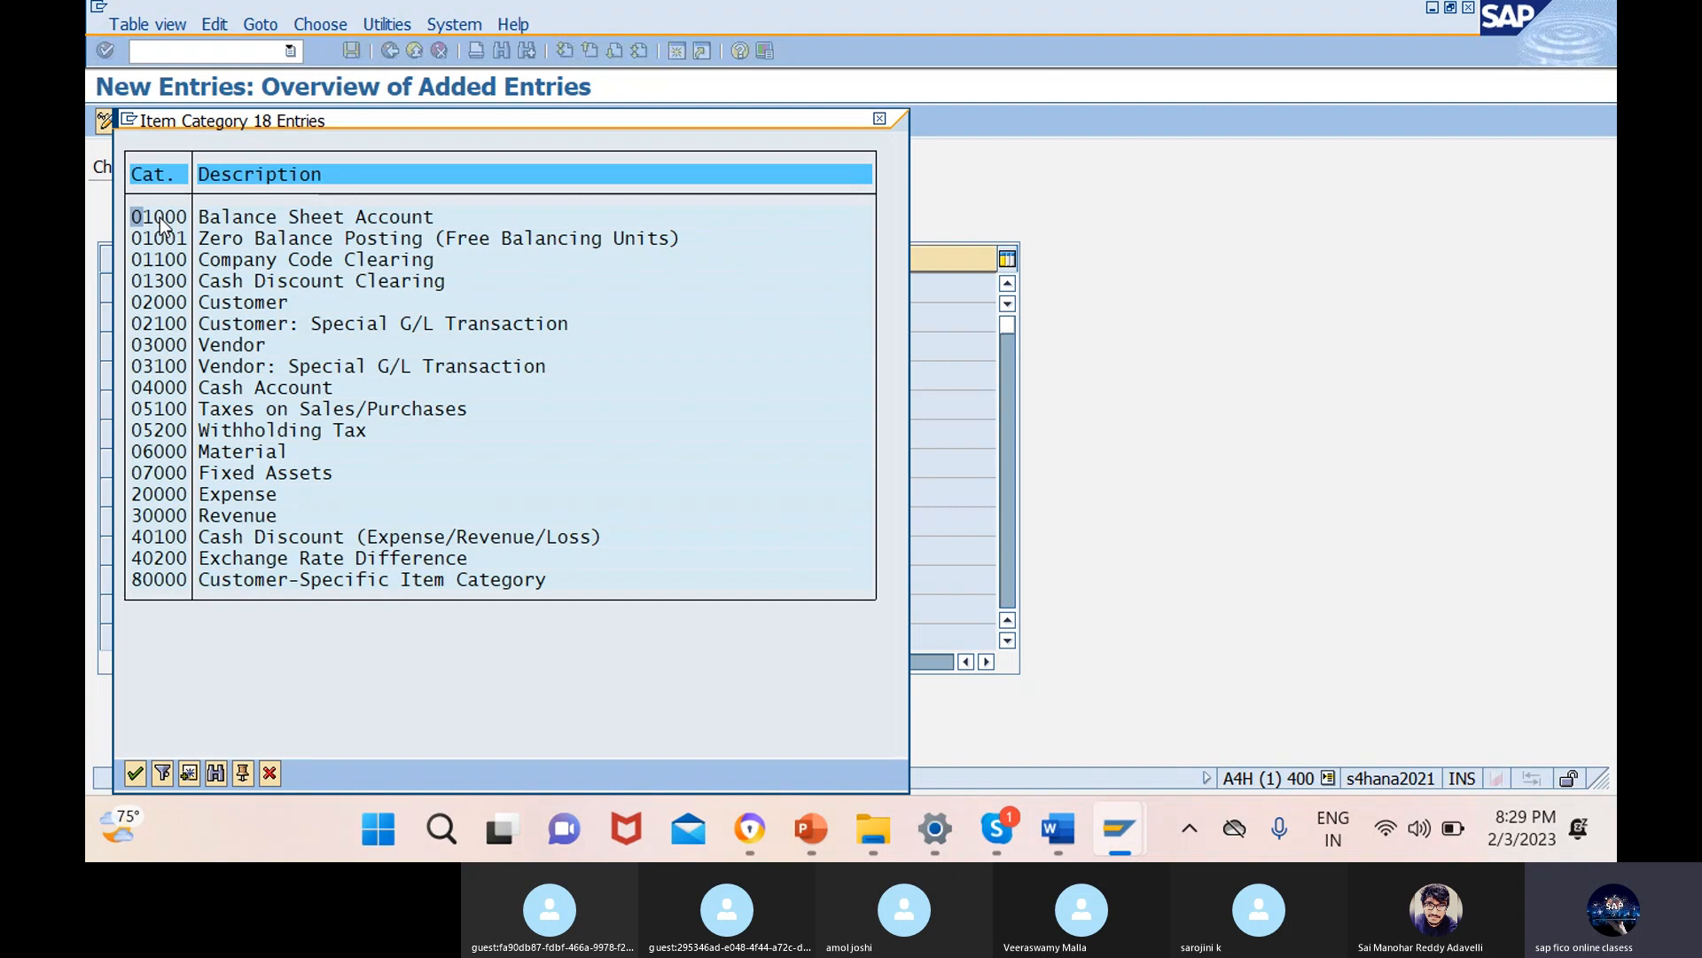
click(158, 494)
click(135, 774)
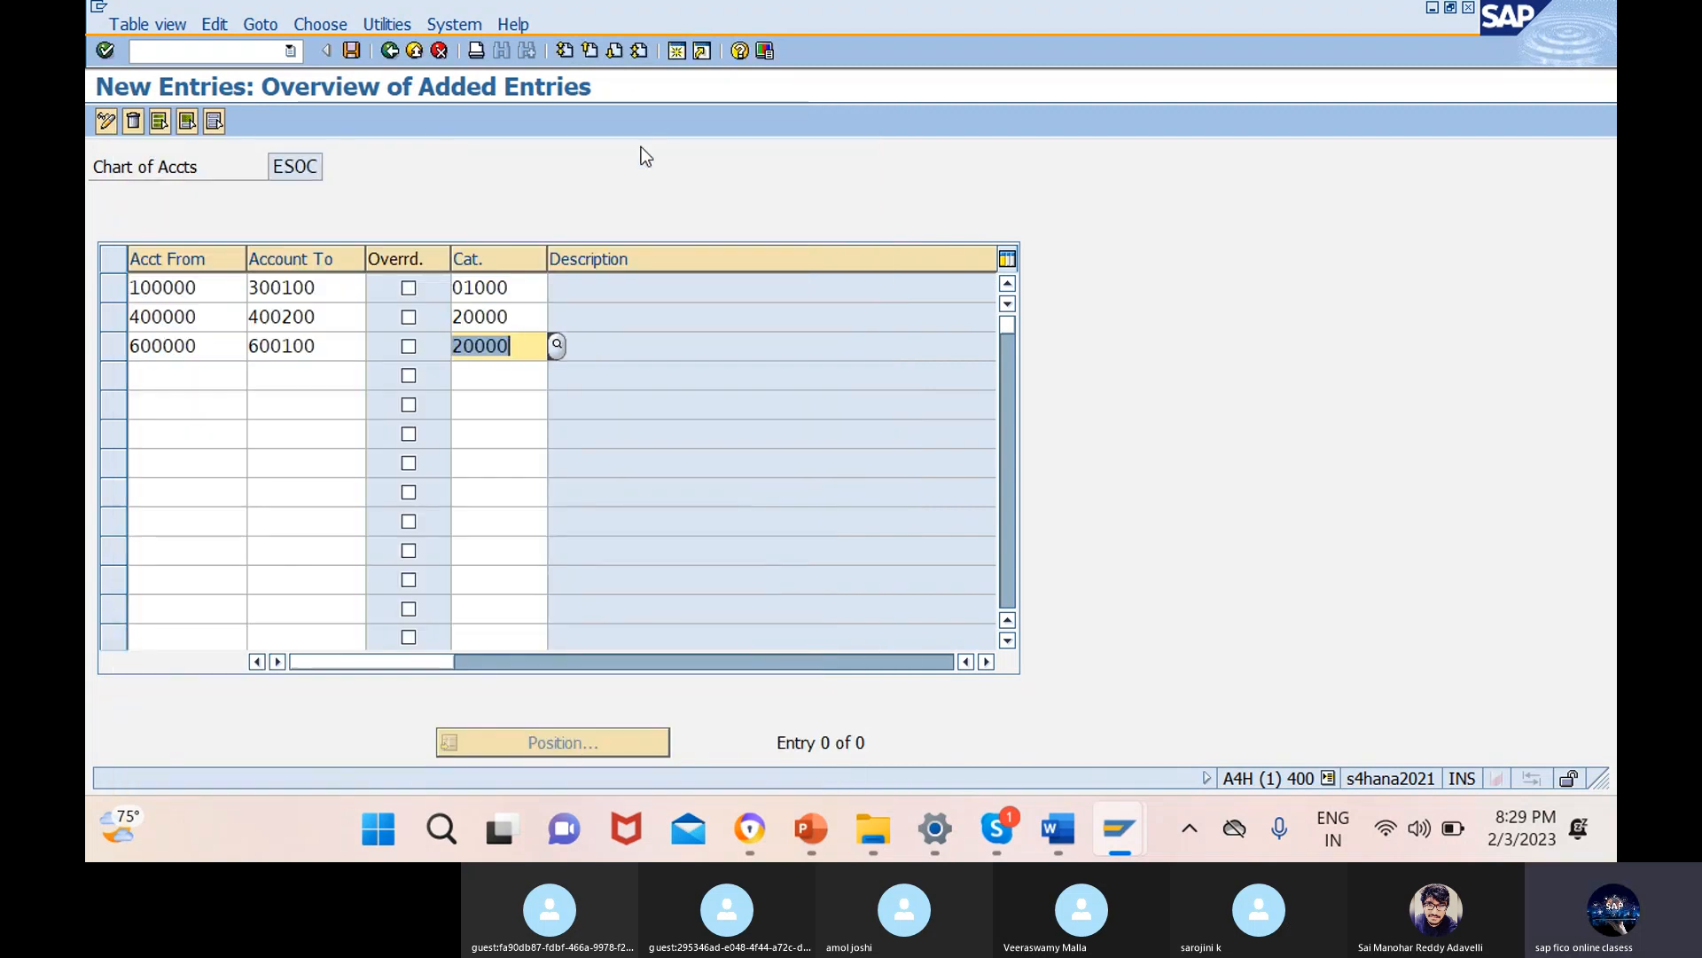
- In the account groups list, replace the expense and secondary cost marks with marks on ESOC's operational income and non operating incomes groups
mouse_move(1115, 833)
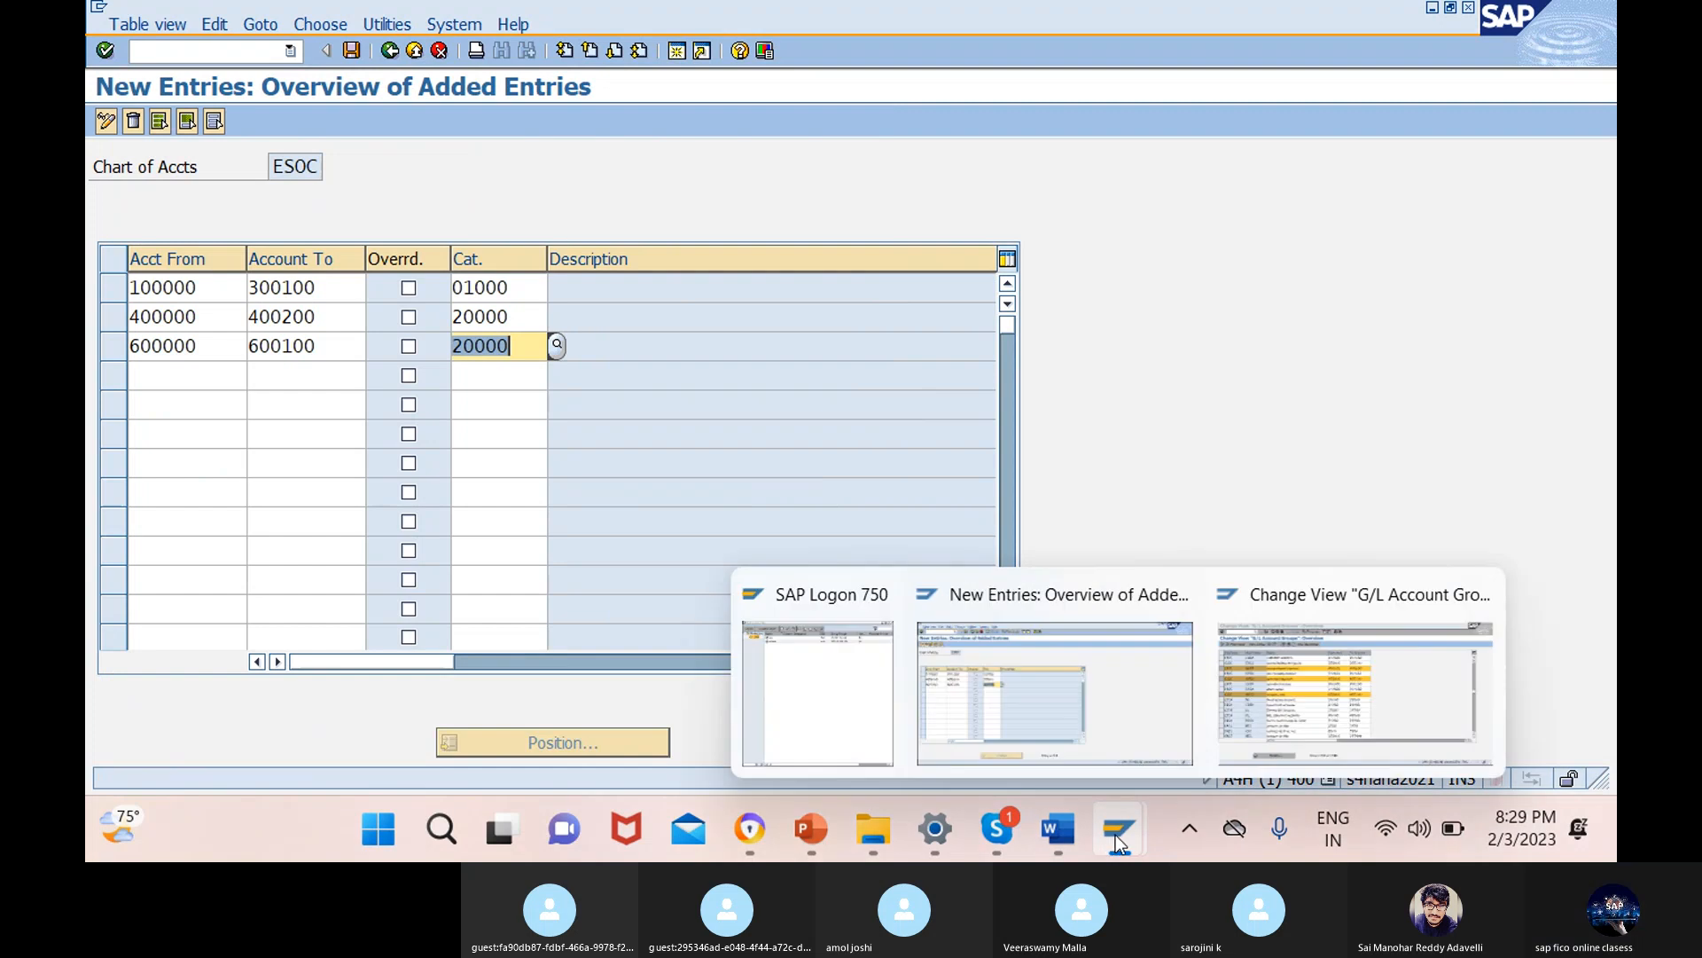
click(1291, 673)
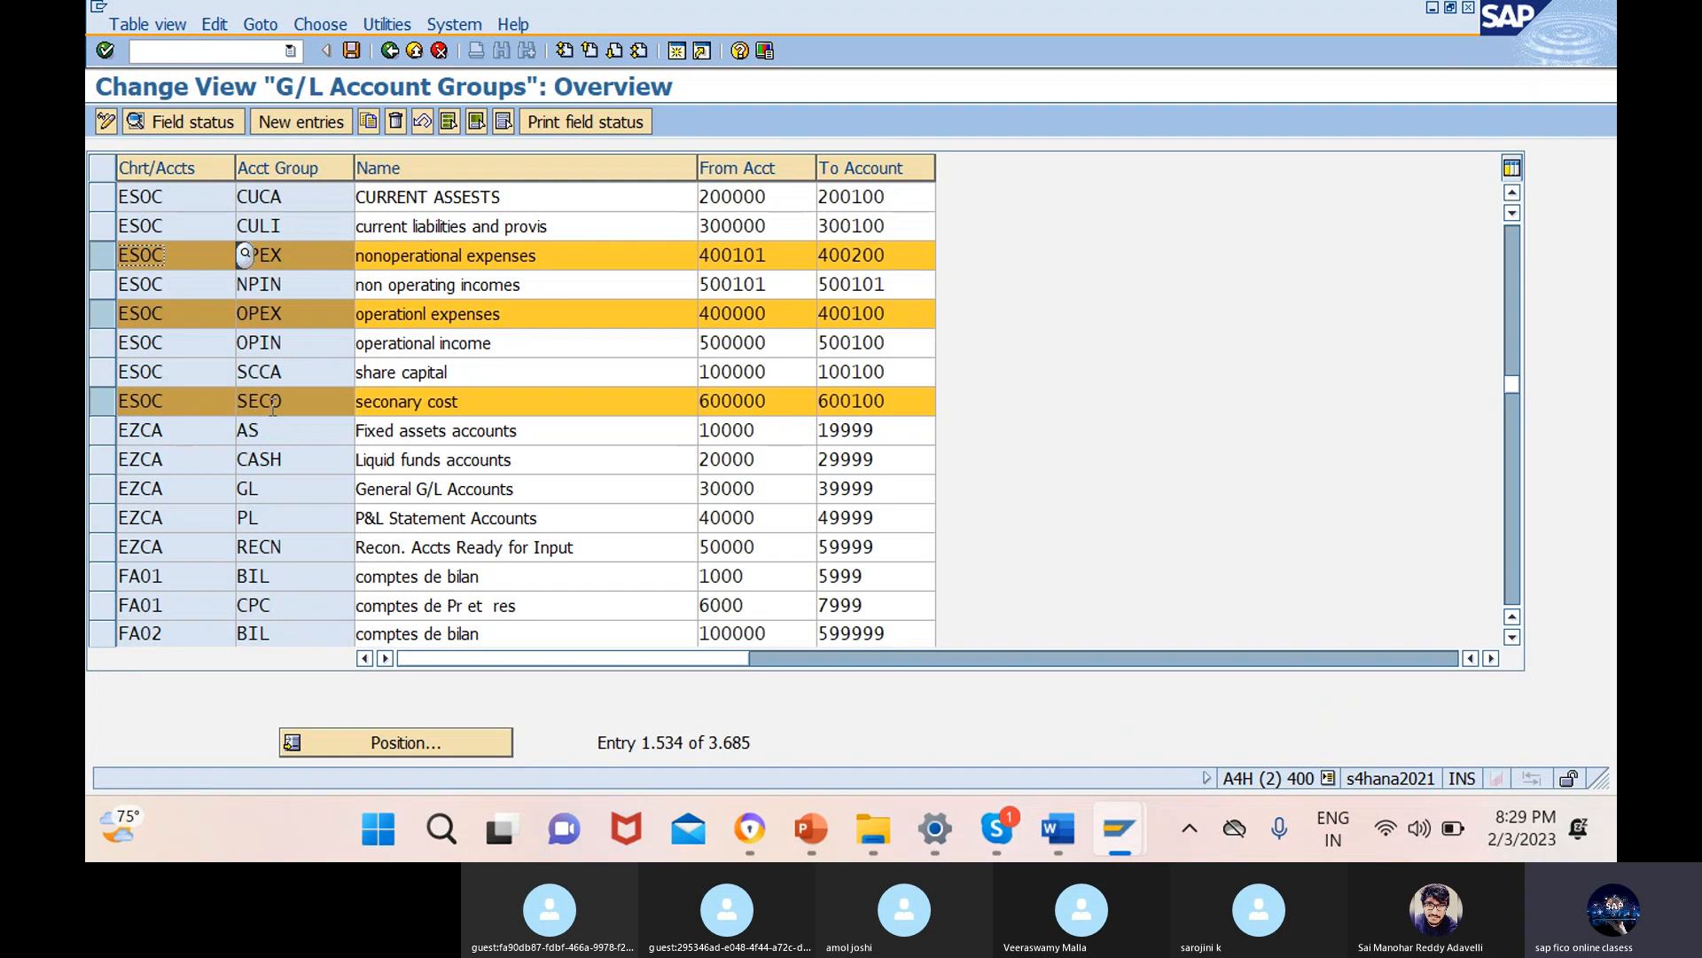
click(102, 343)
click(102, 284)
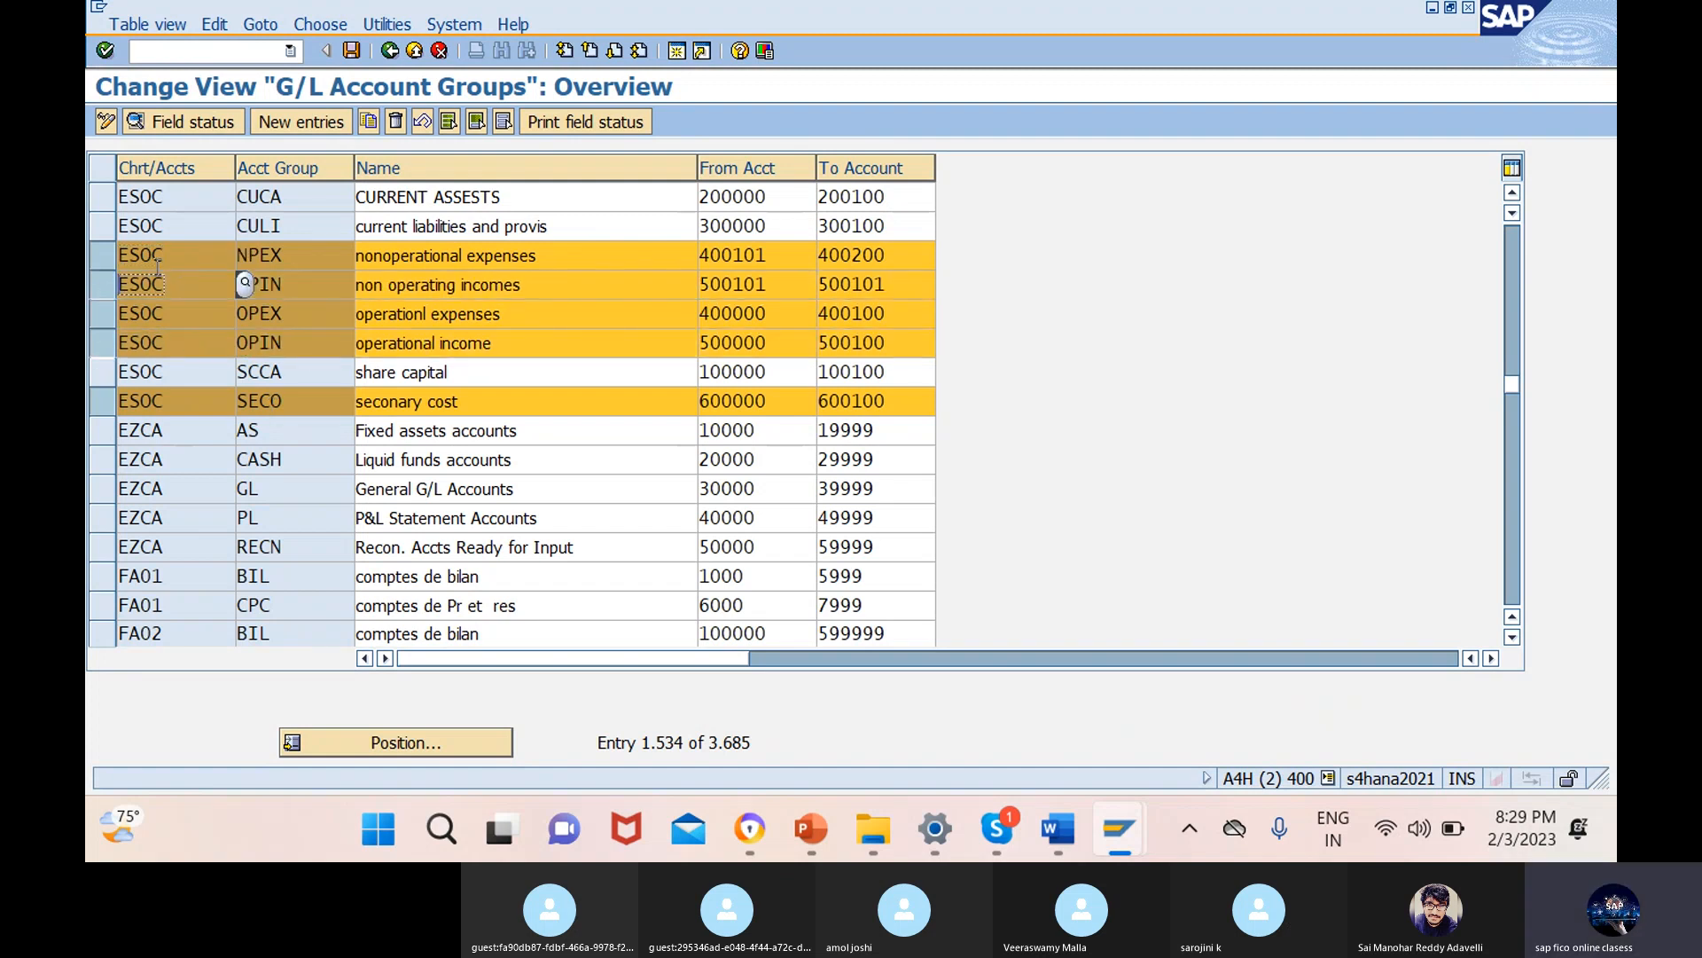
click(103, 255)
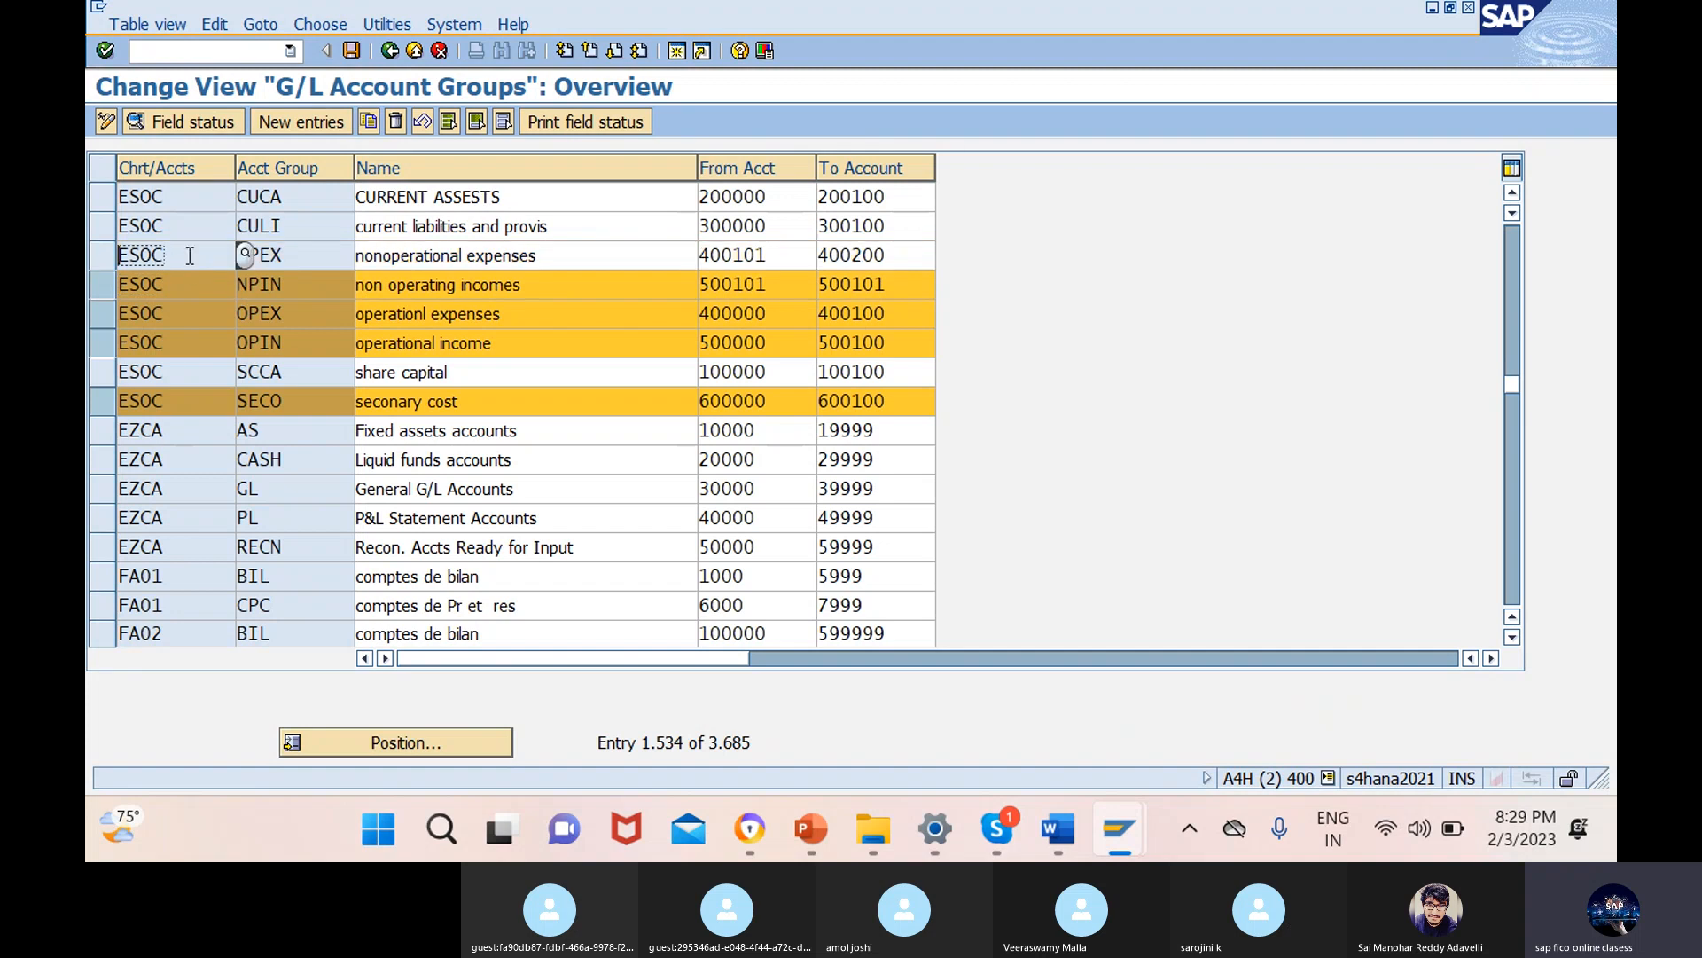
click(102, 313)
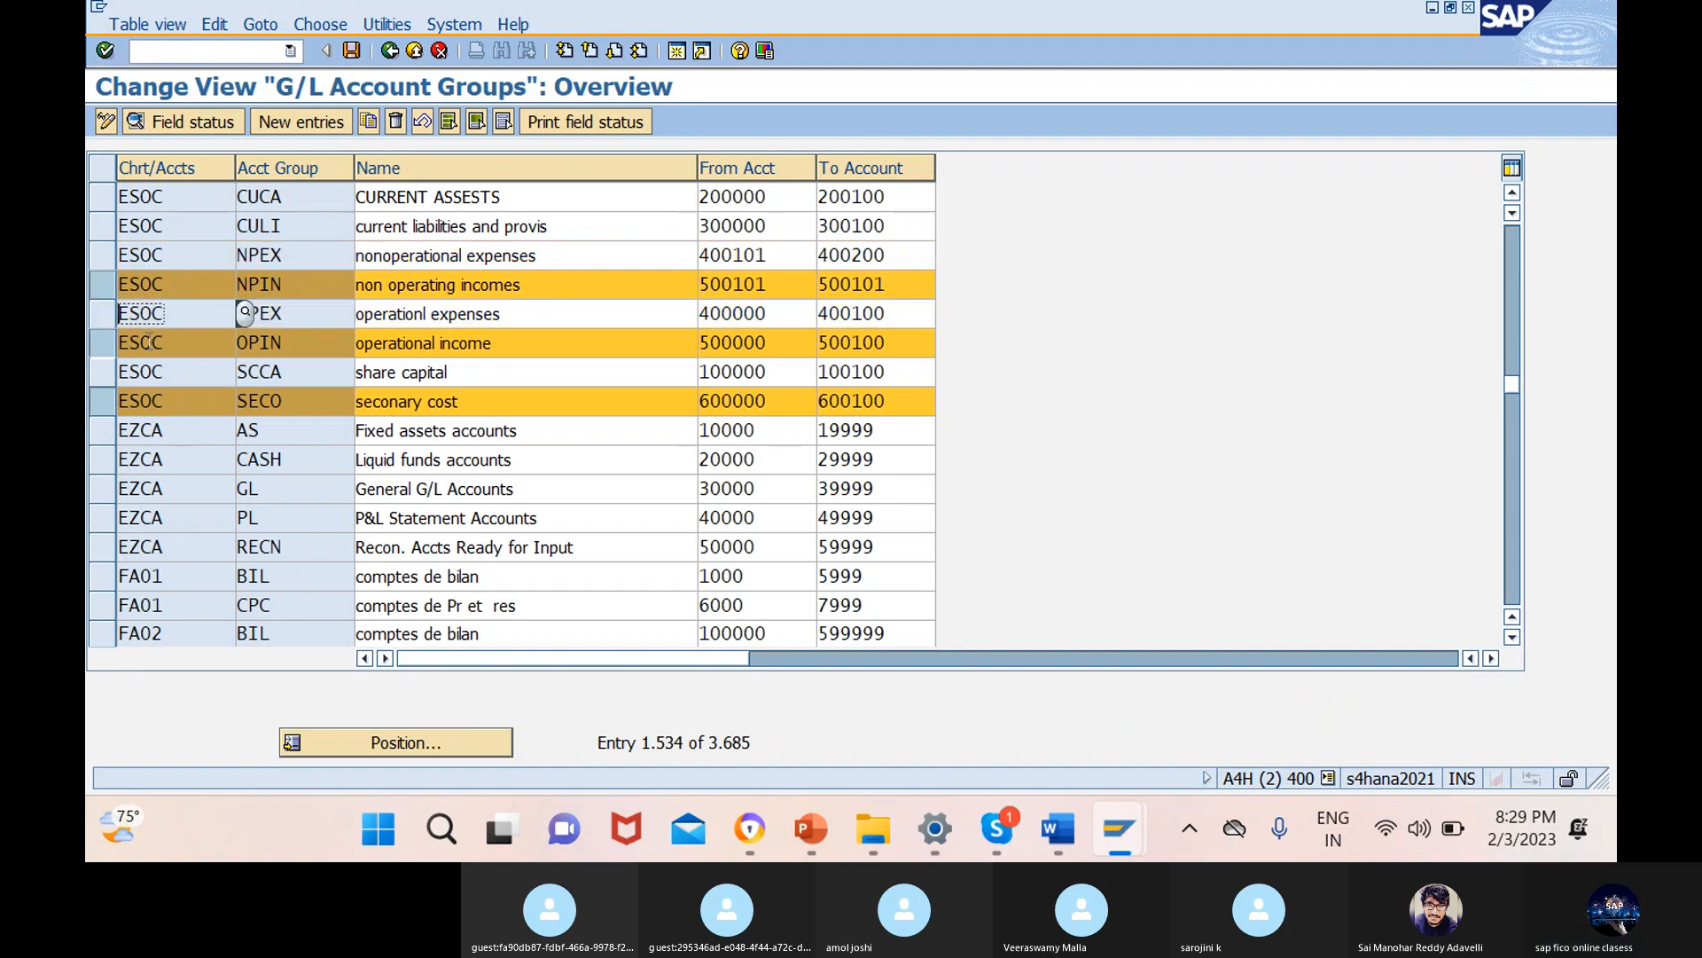
click(103, 411)
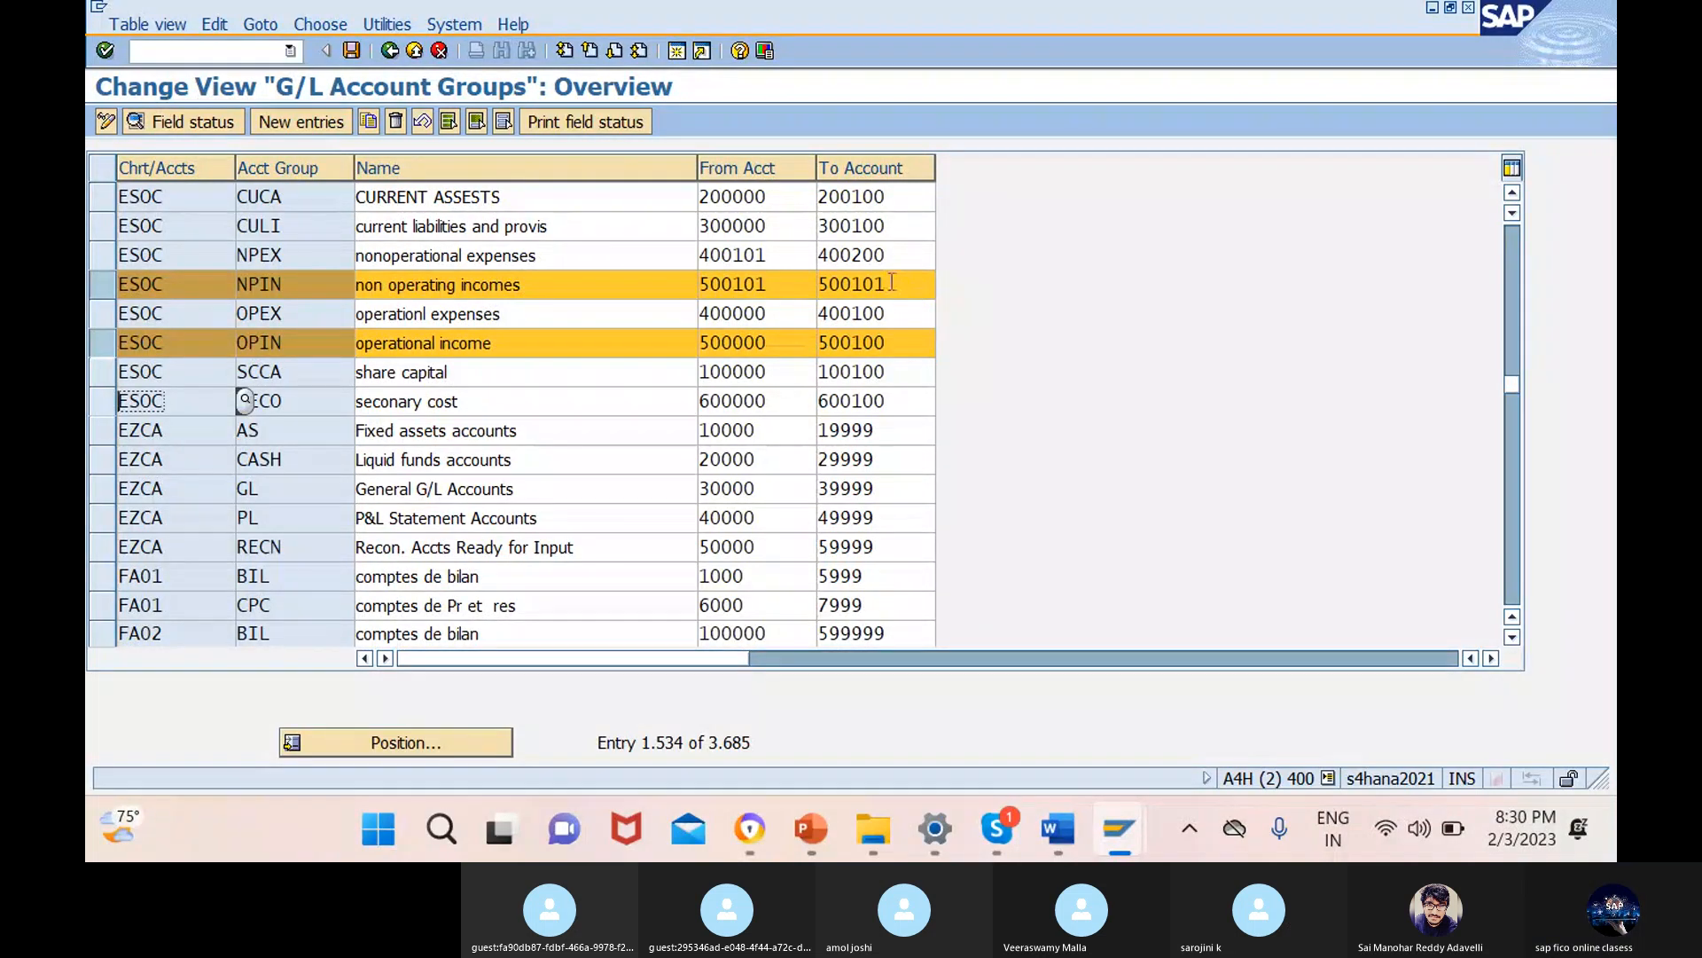
click(891, 283)
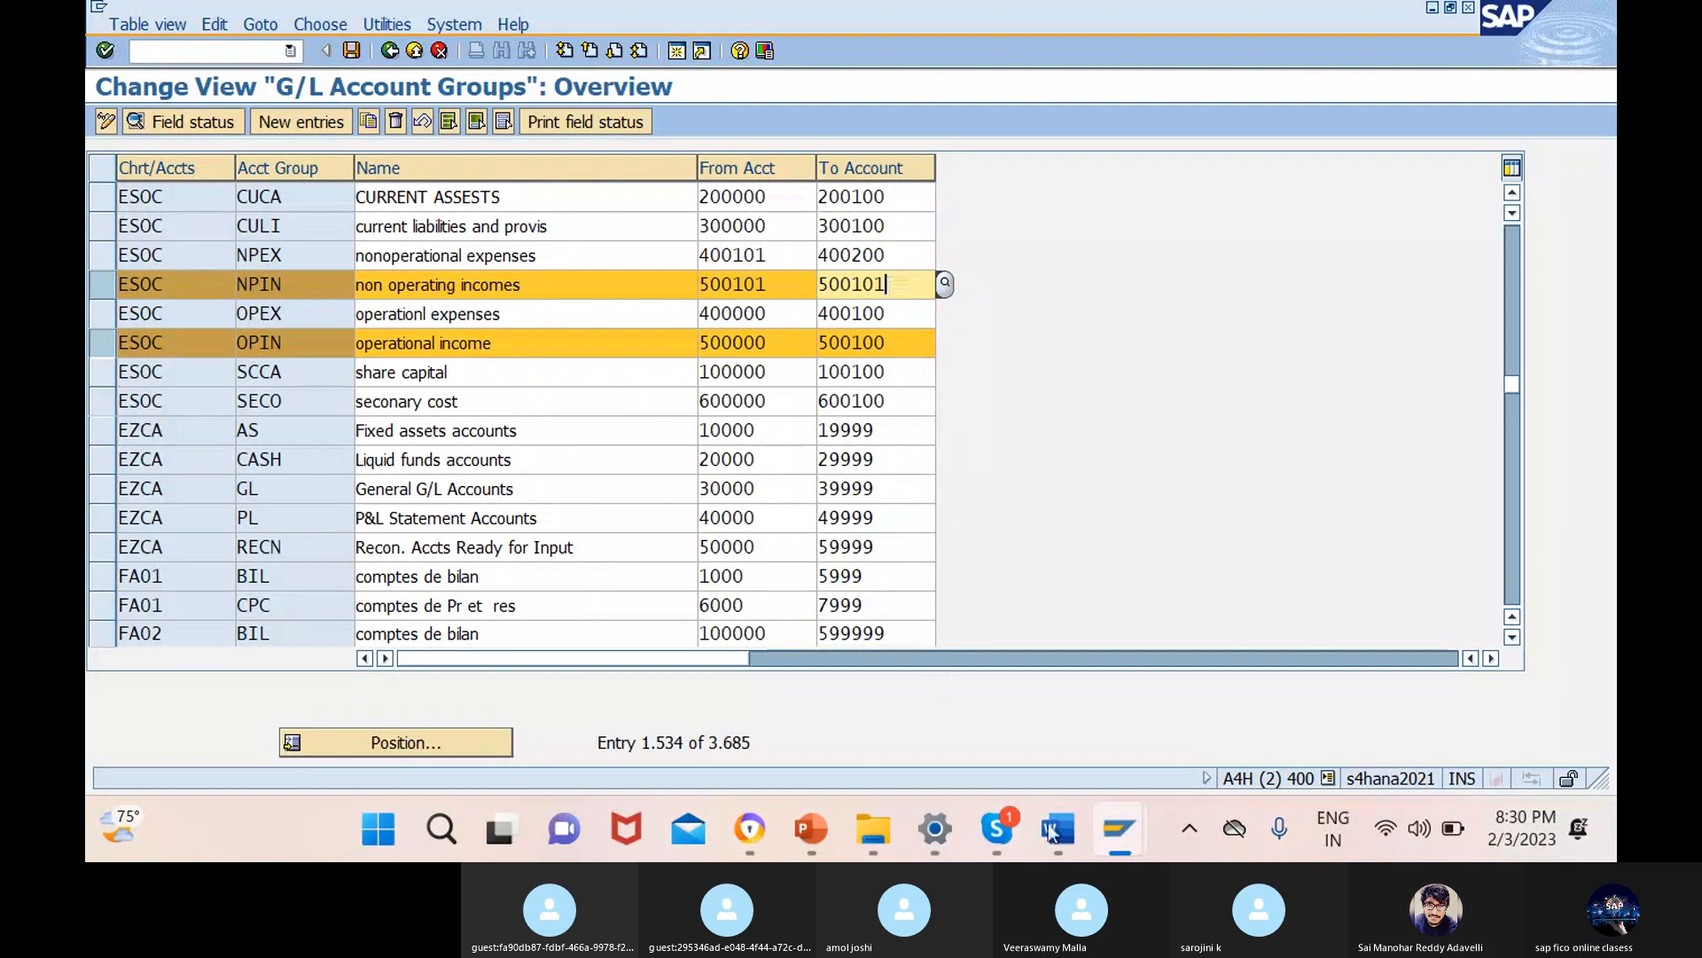
- Enter the income account range 500000 to 500101 in the fourth row of the document splitting classification
mouse_move(1065, 851)
click(1045, 711)
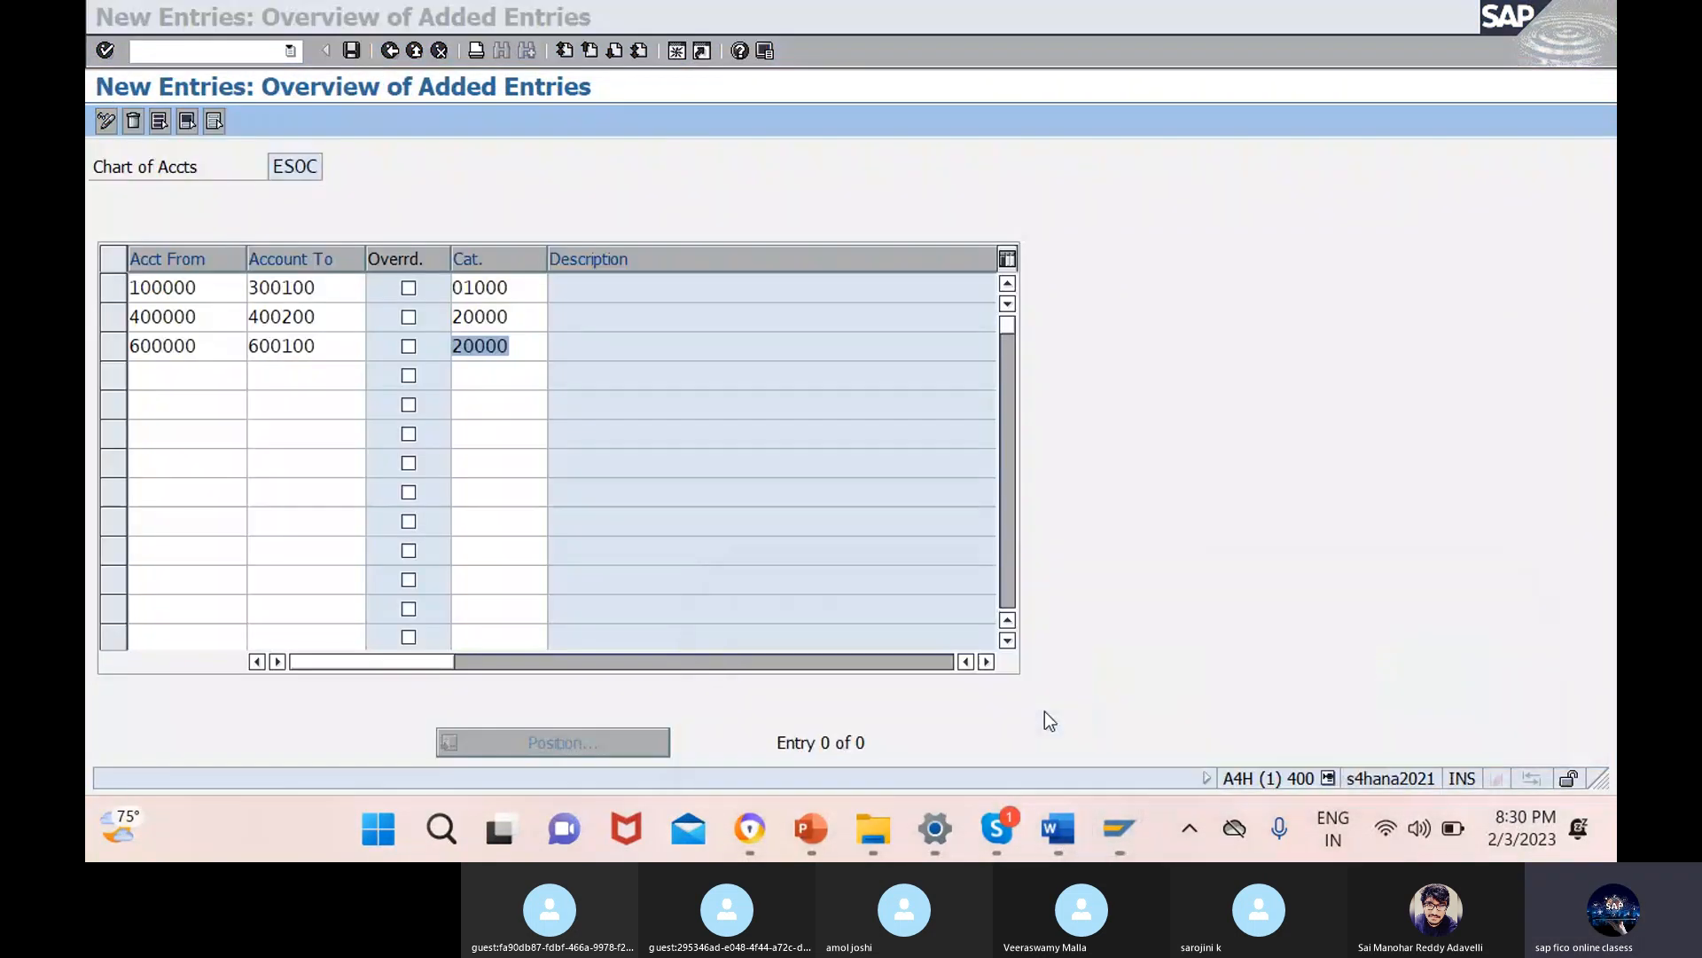
click(201, 376)
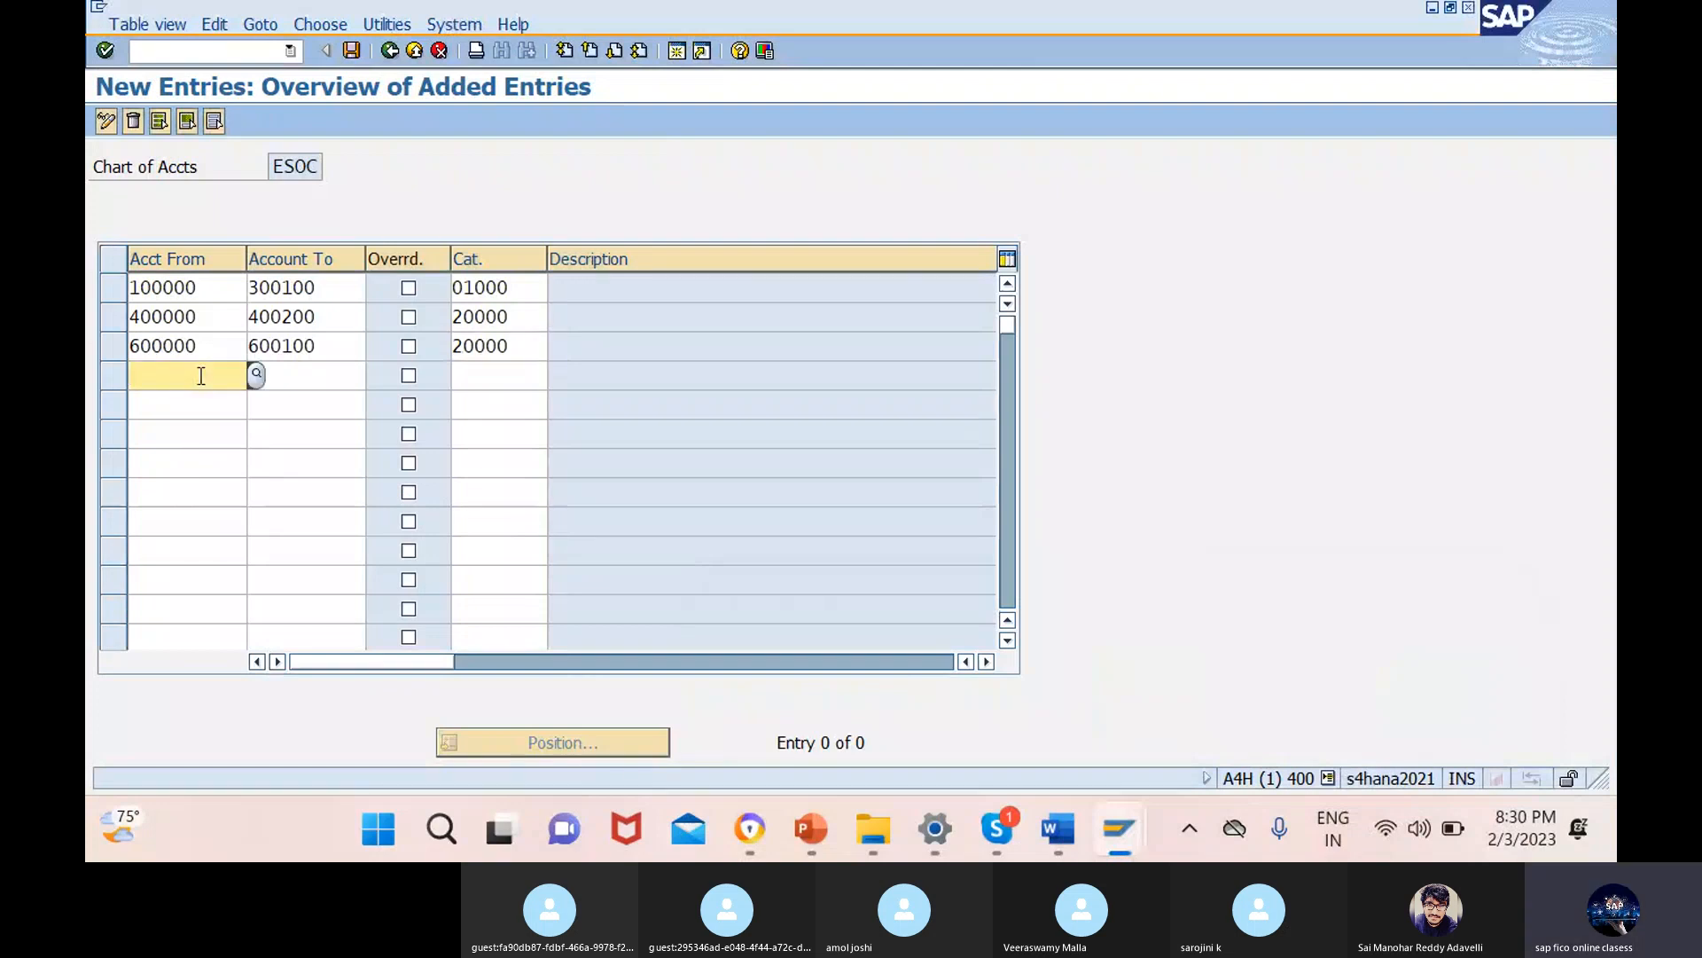
text(500000)
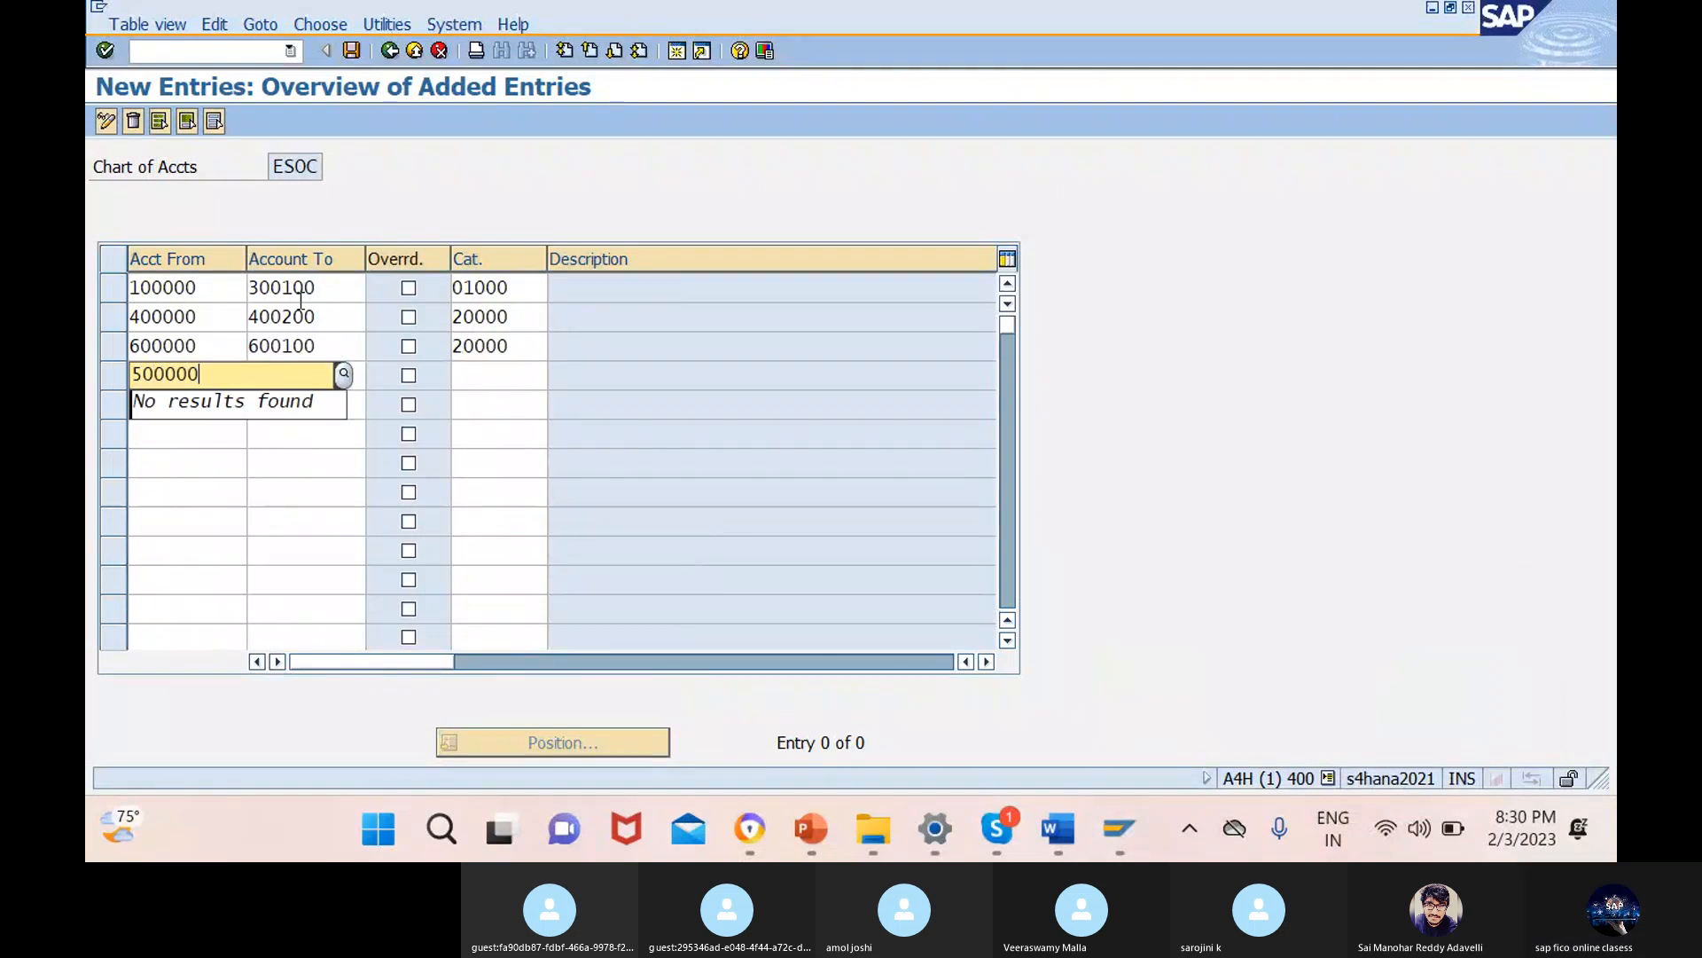
click(320, 376)
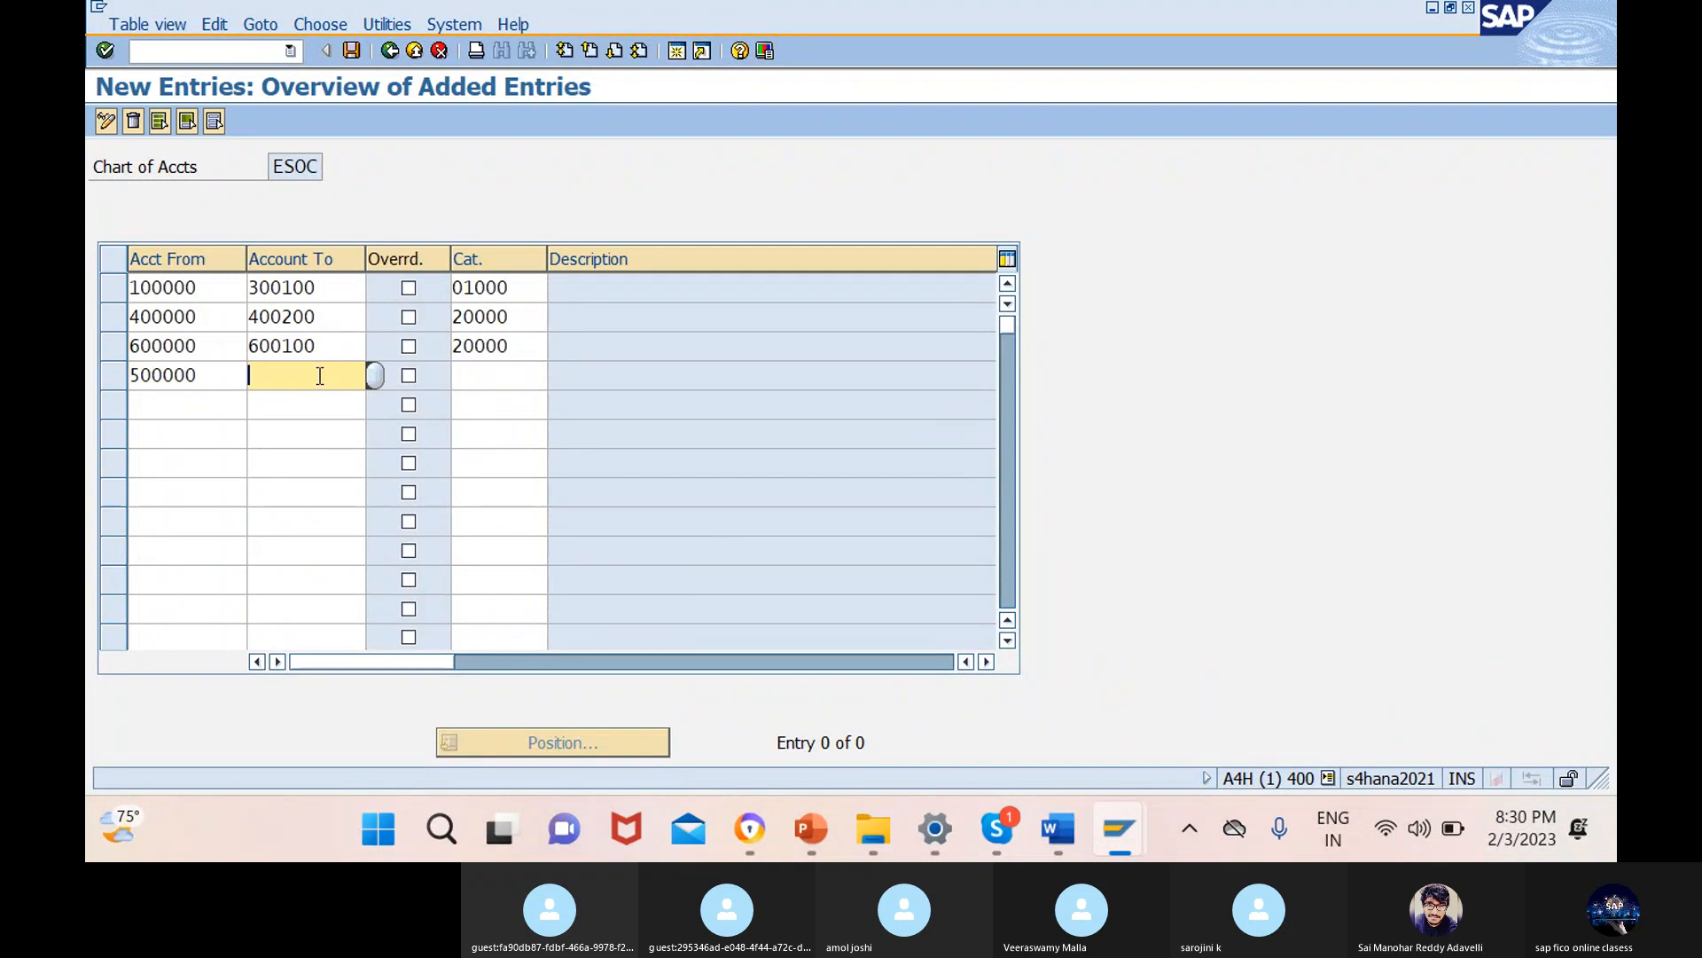
text(500101)
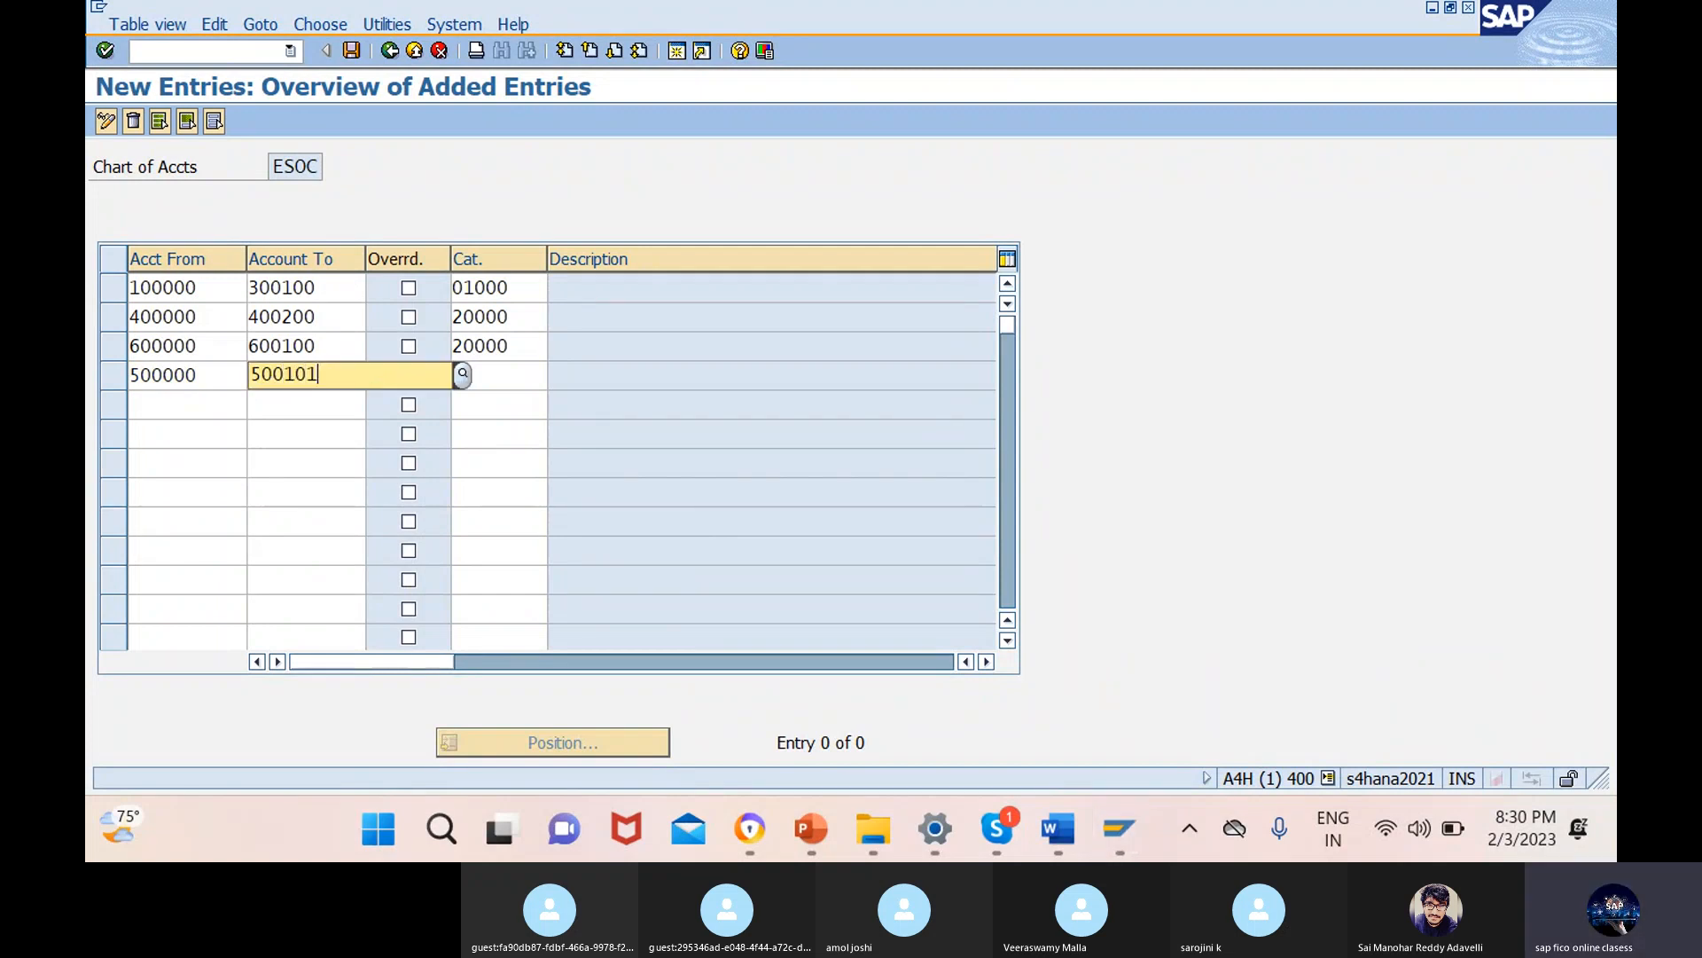
click(582, 211)
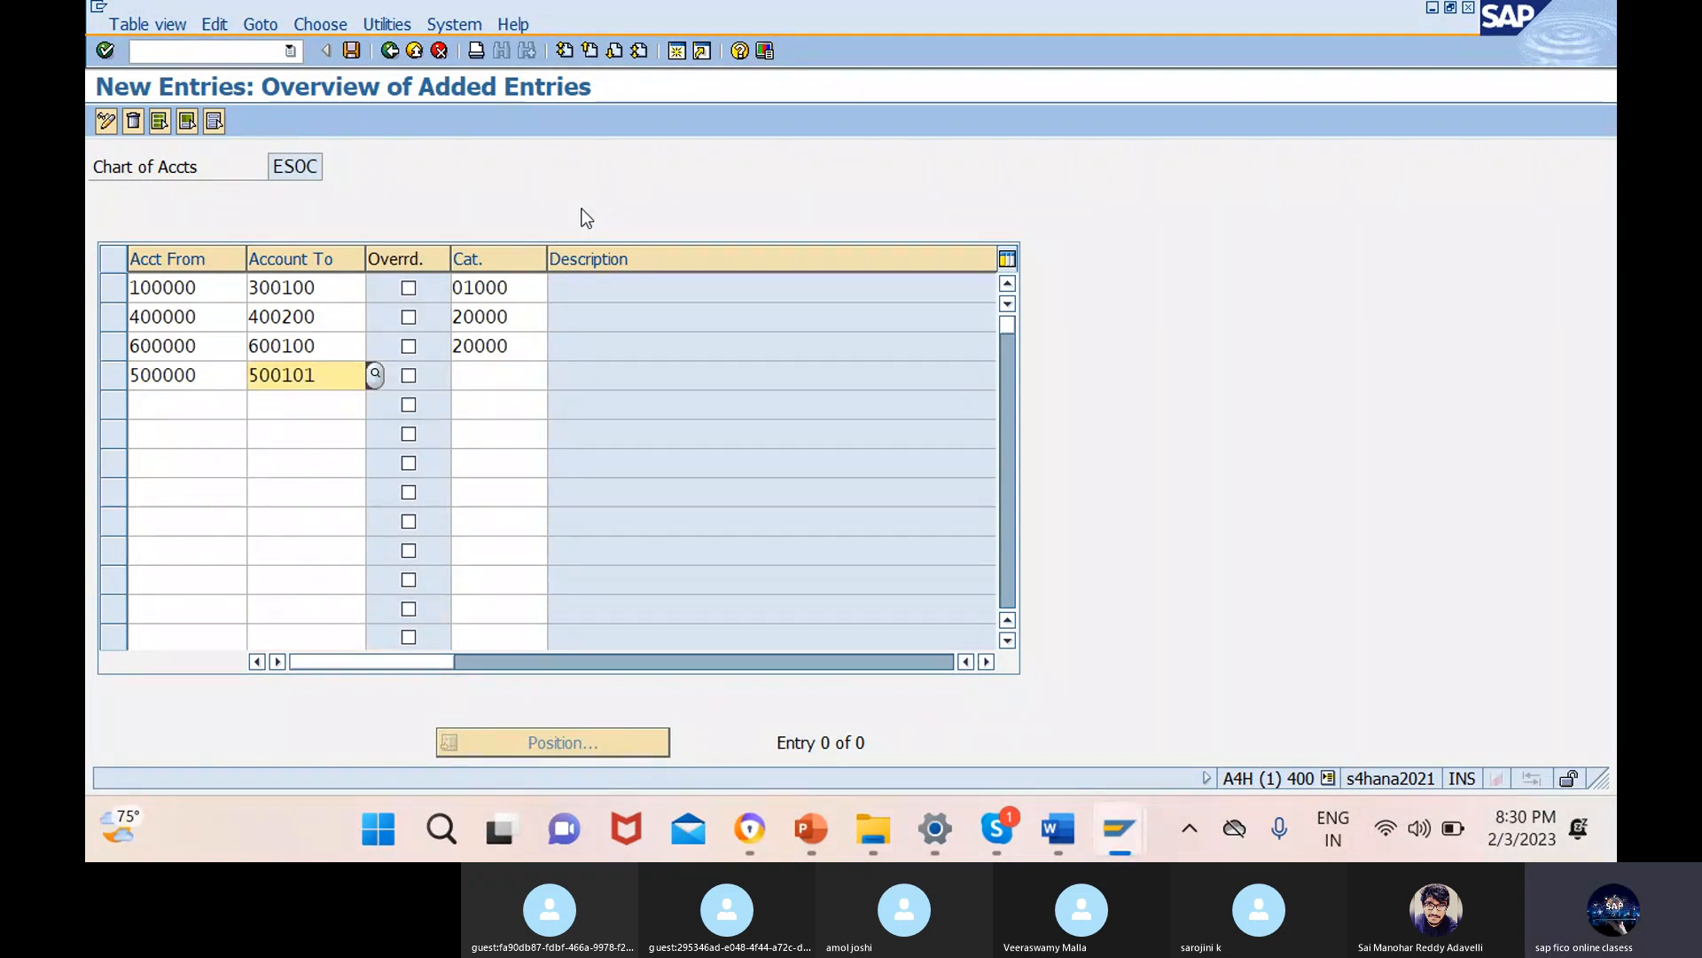
- Assign item category 30000, Revenue, to the 500000 to 500101 account range
click(496, 370)
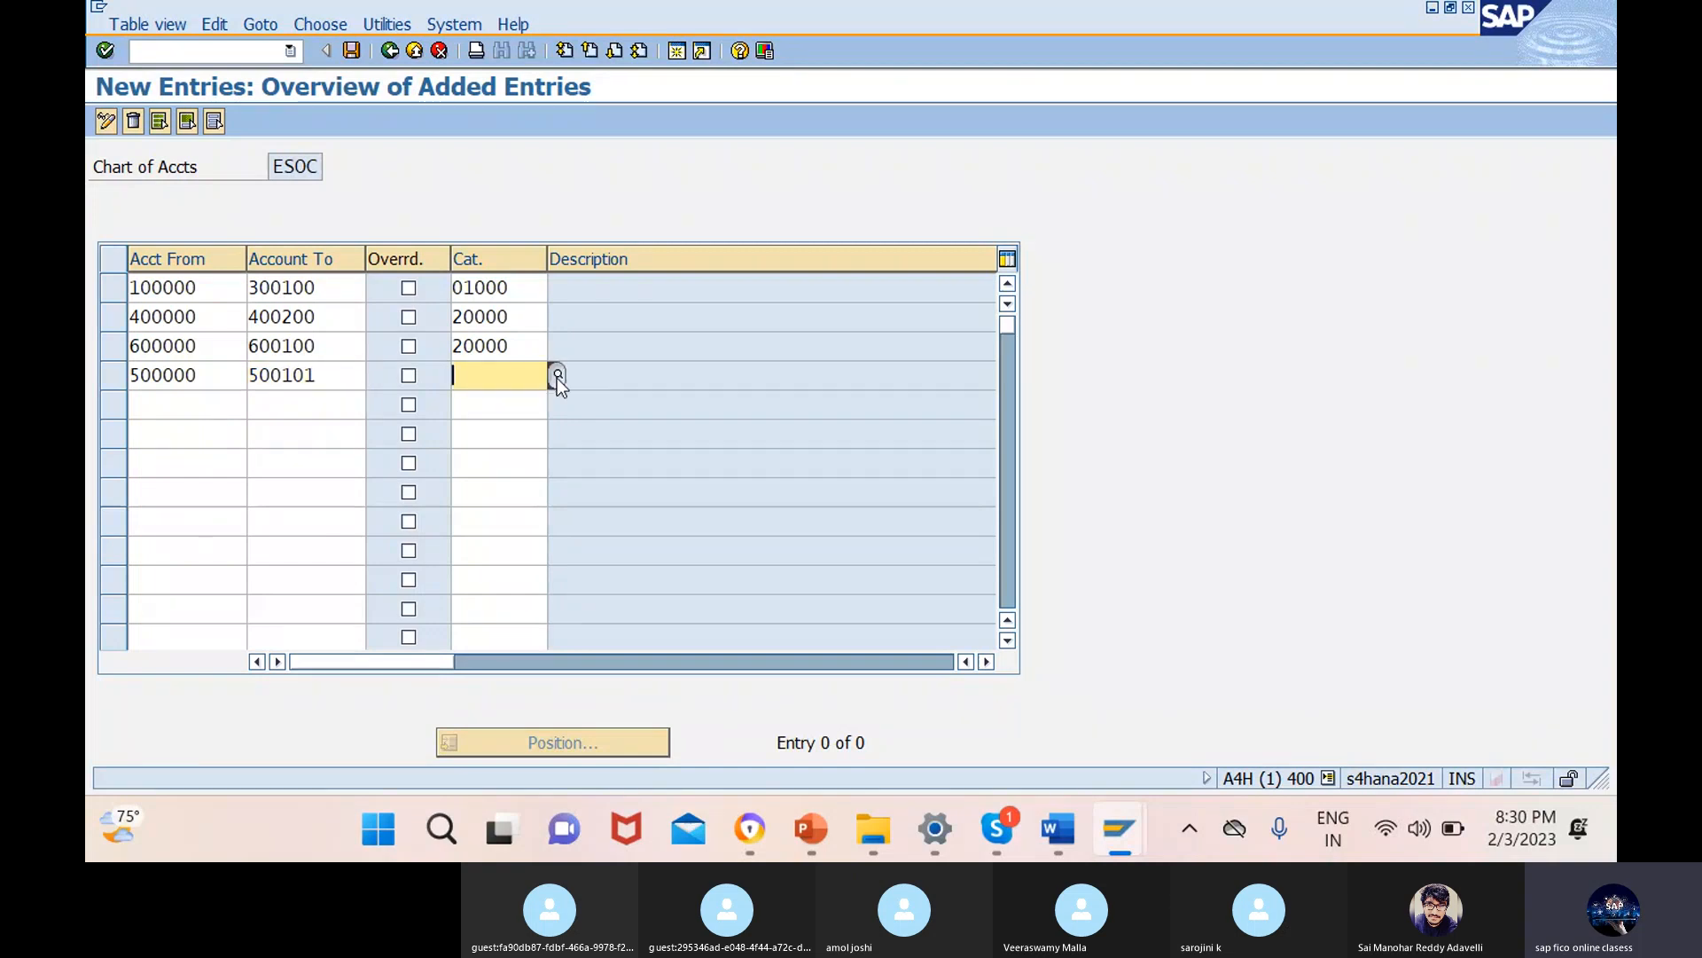
click(556, 375)
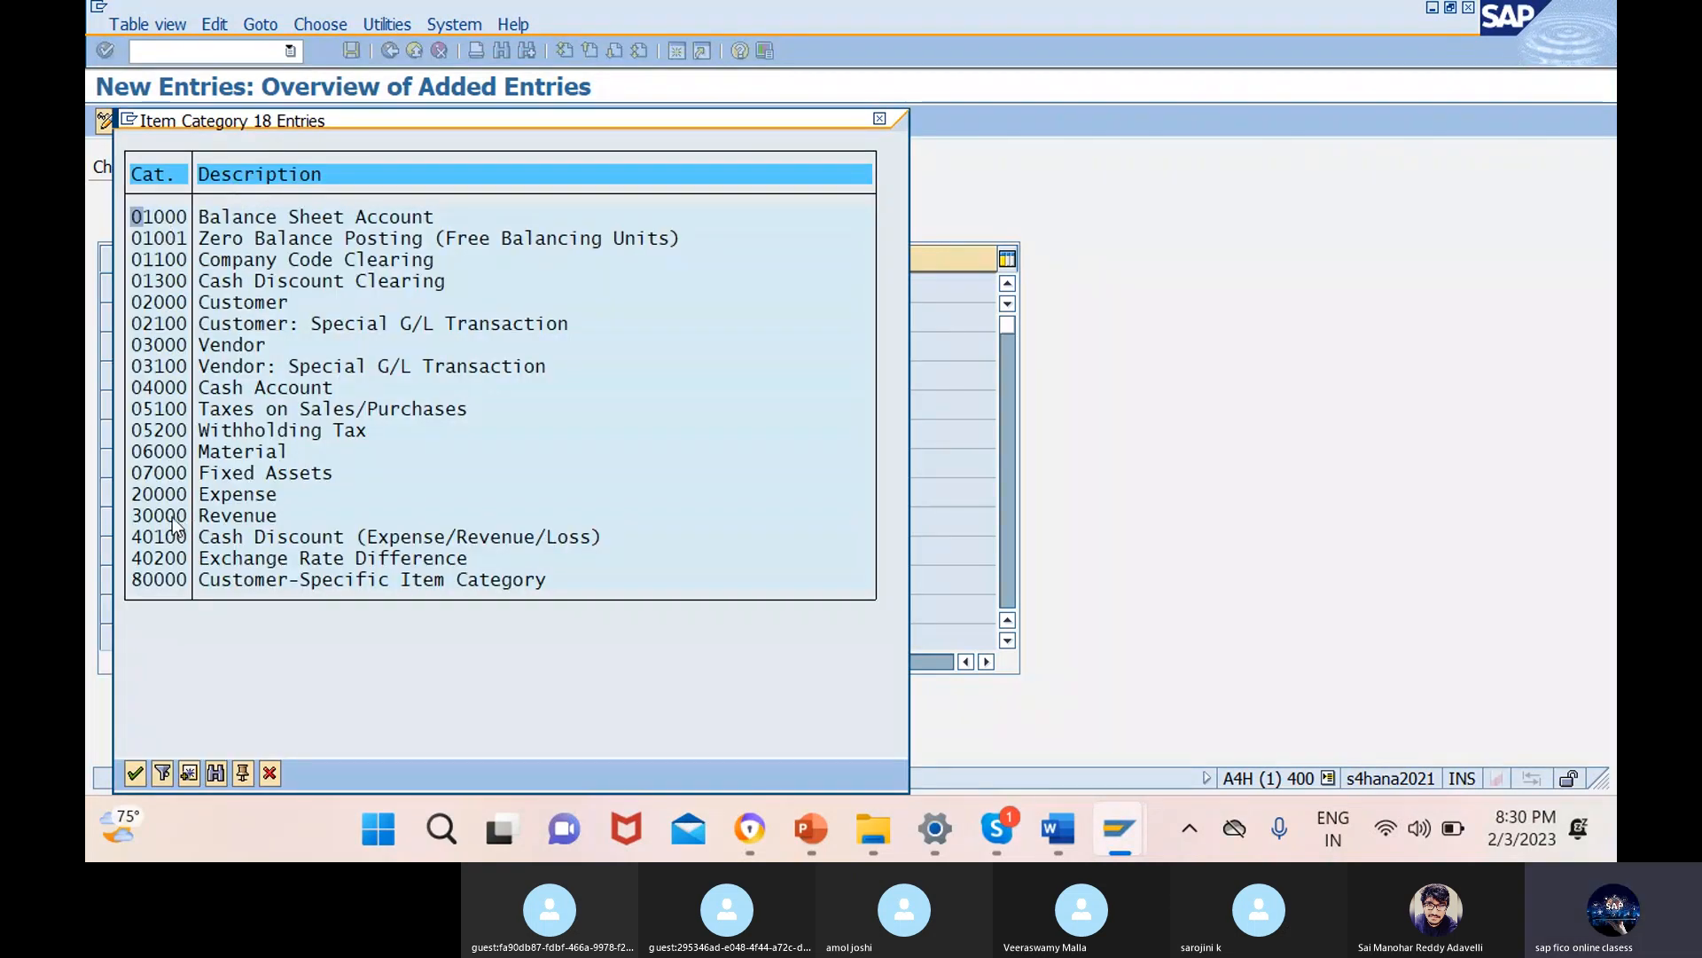
click(168, 516)
click(135, 774)
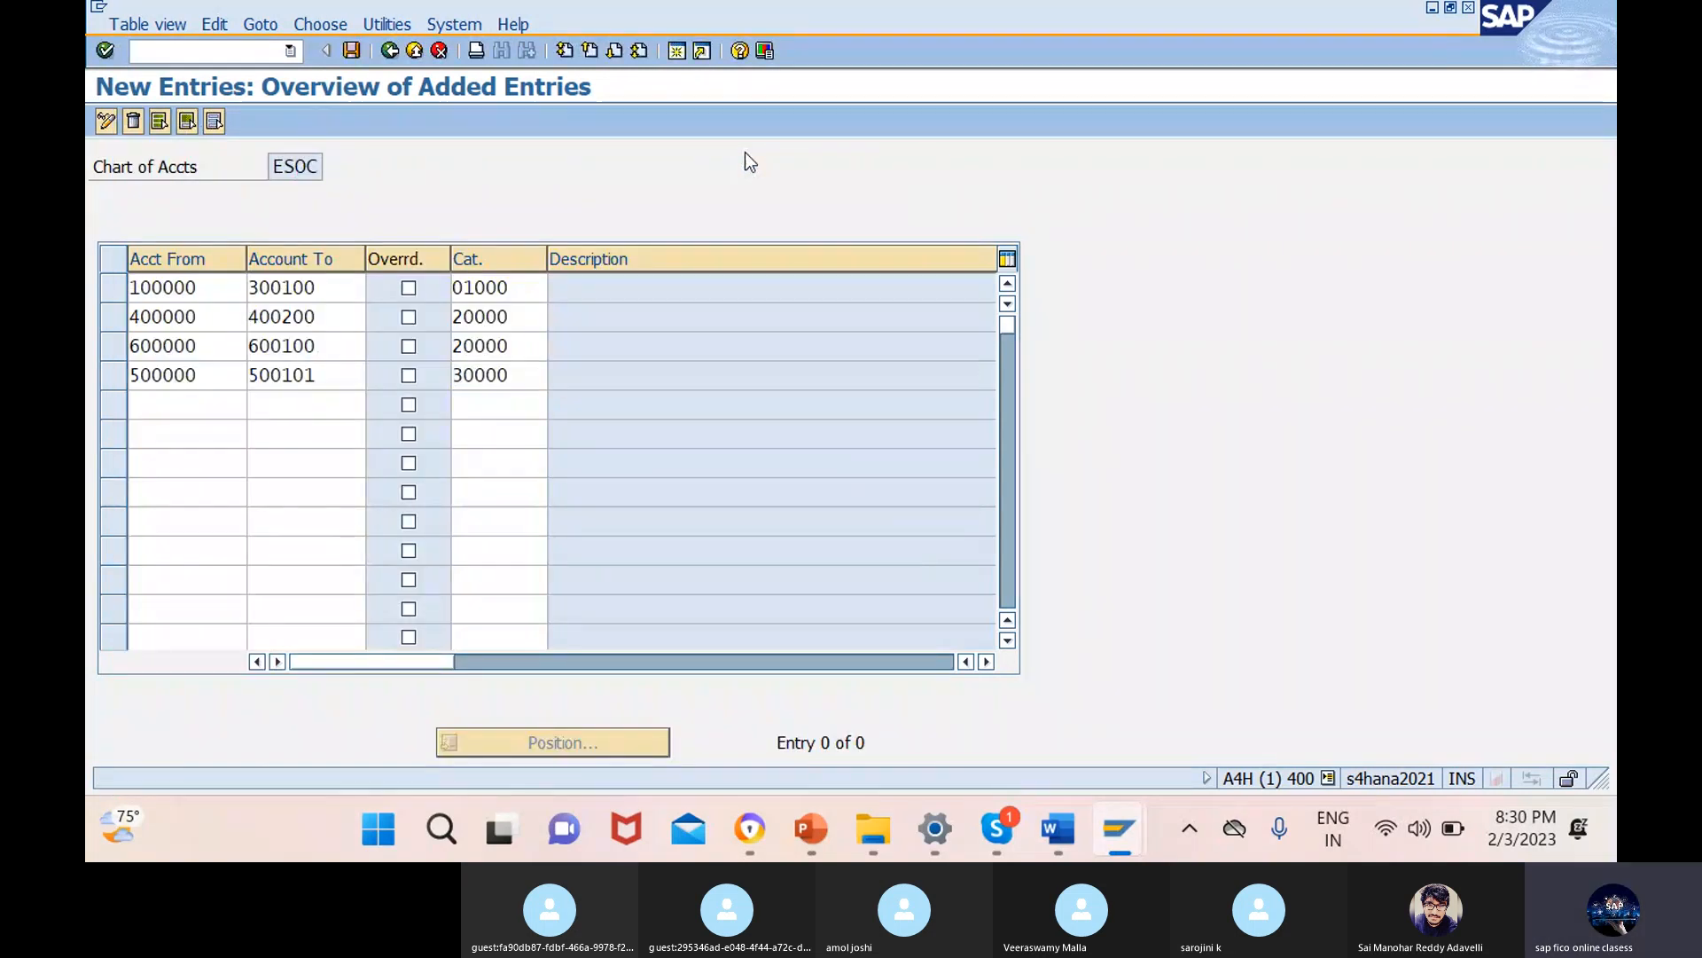
- Validate the new account classification entries for chart of accounts ESOC and save them under customizing request A4HK904499
key(Return)
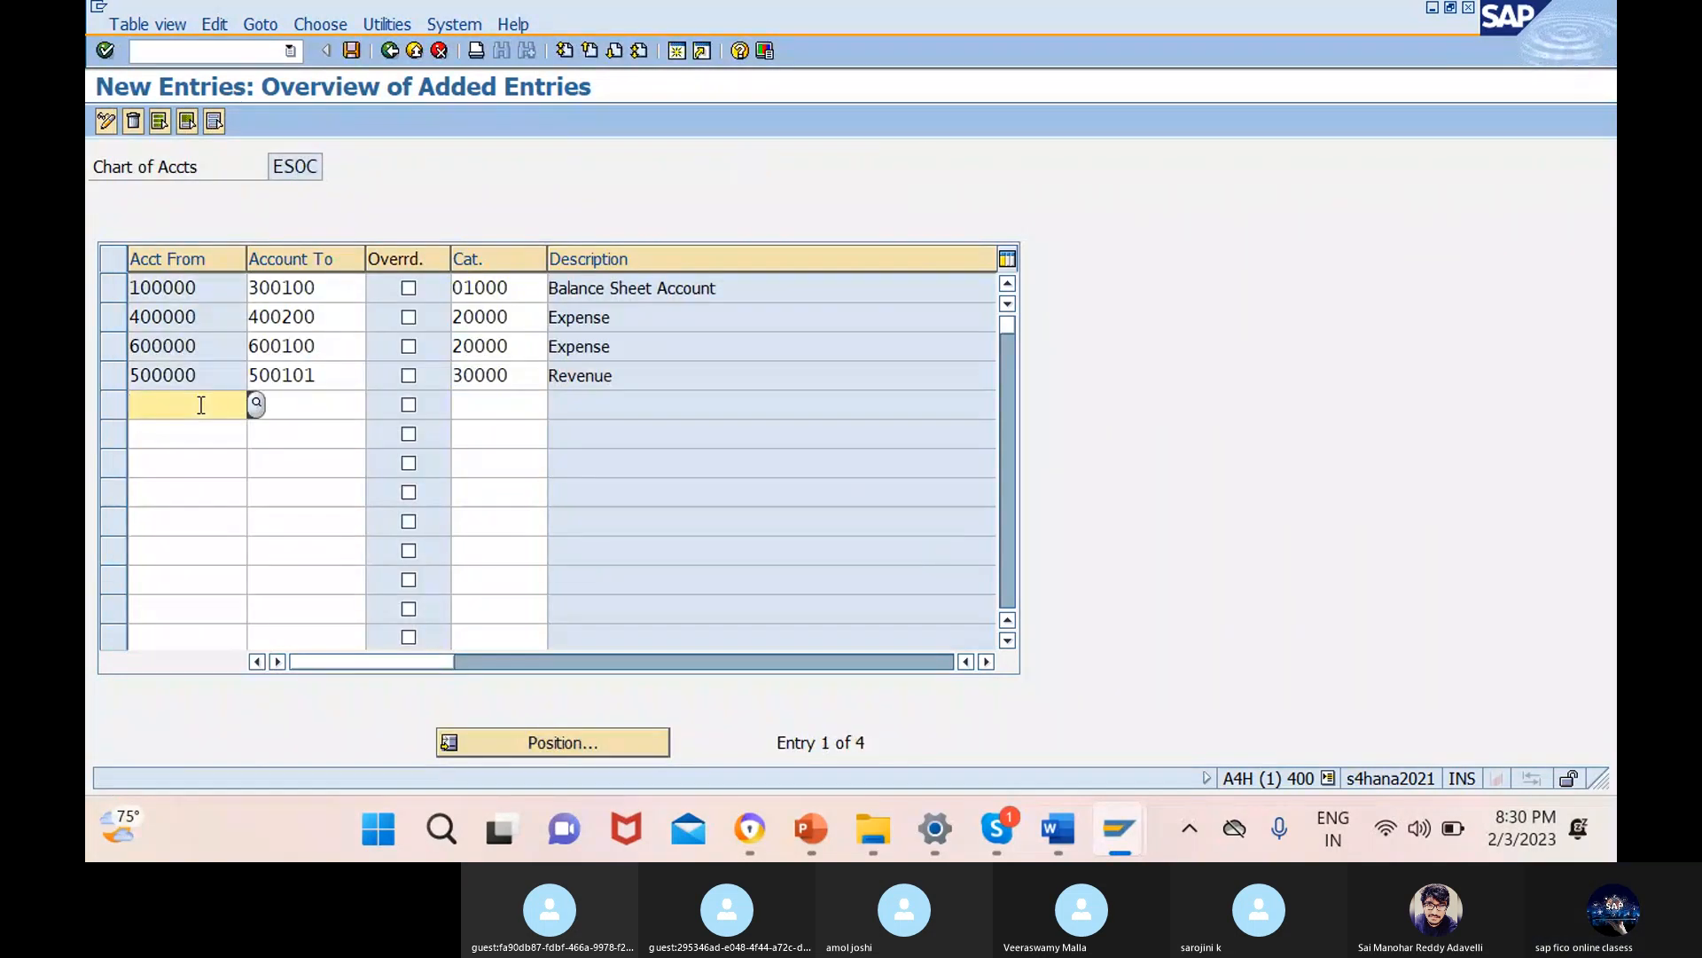
click(351, 52)
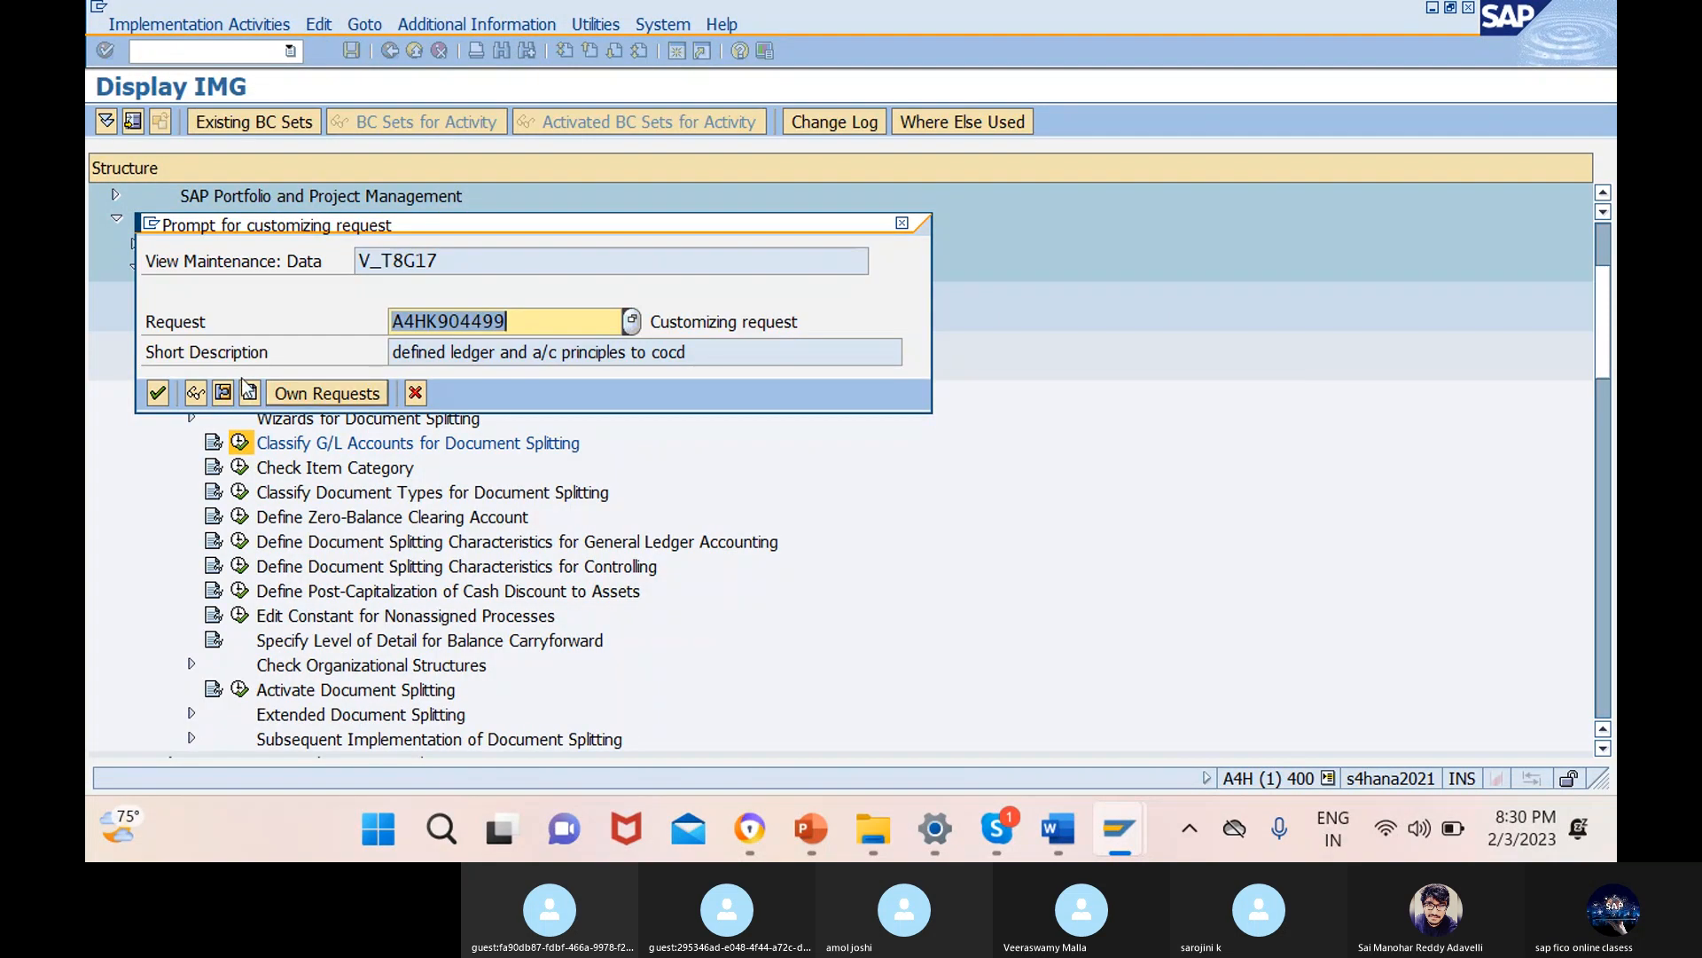
click(158, 393)
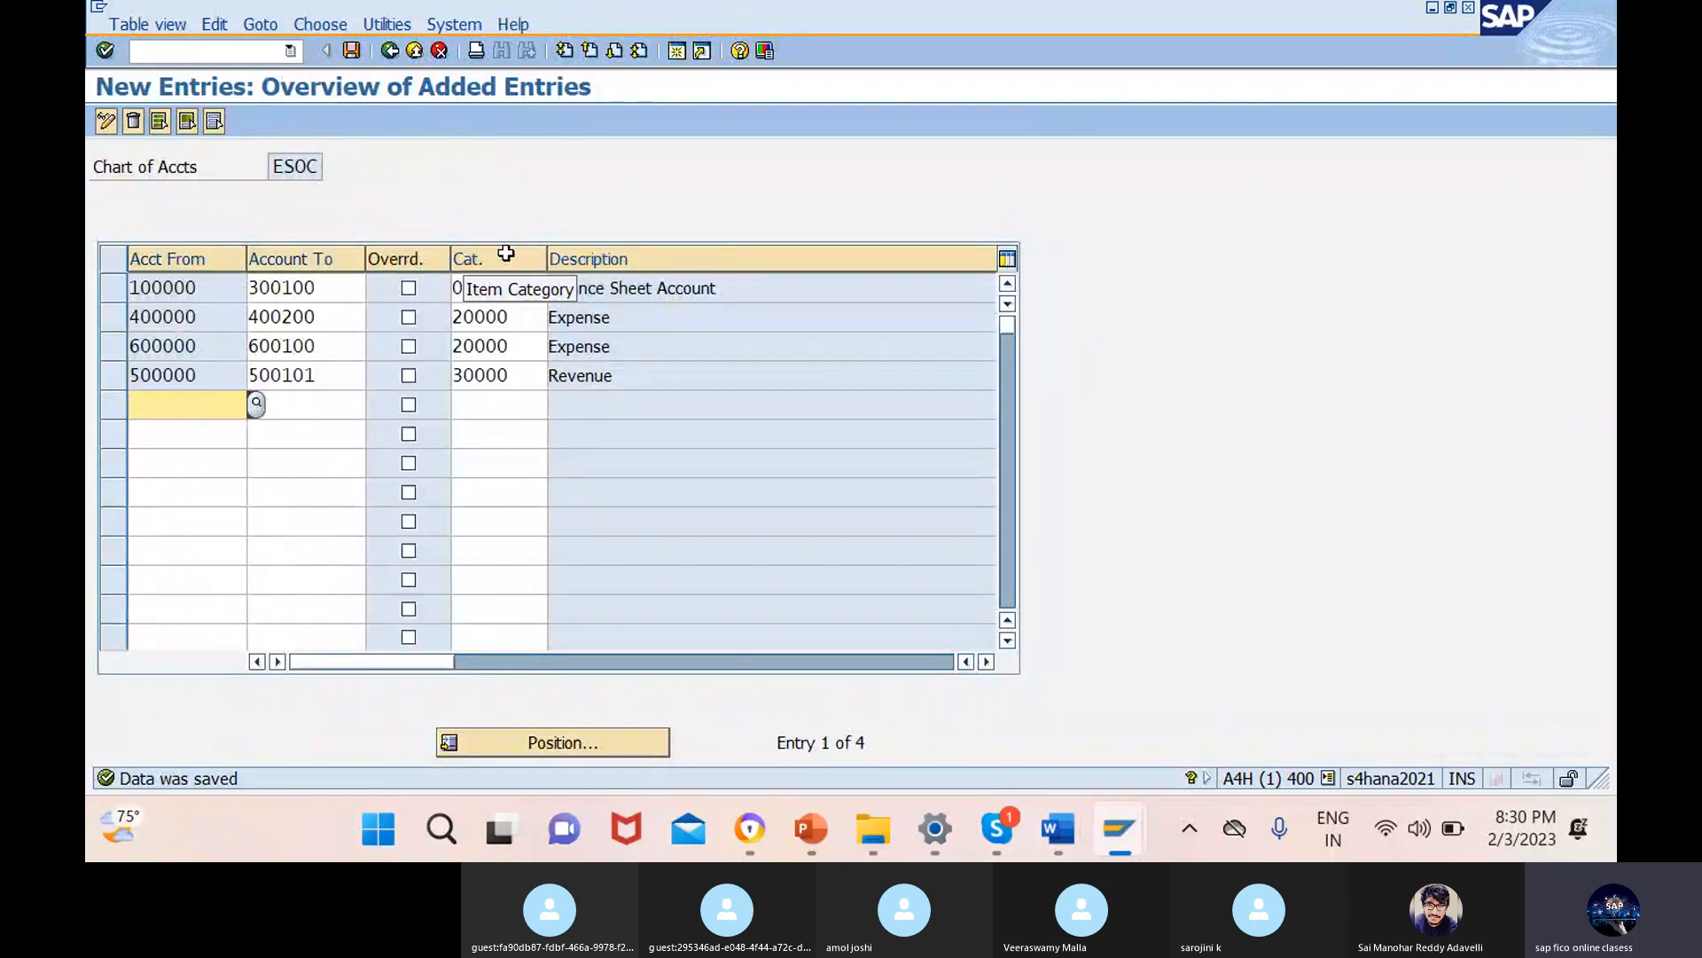
- Go to transaction FS00 to edit G/L accounts centrally
click(197, 52)
text(/)
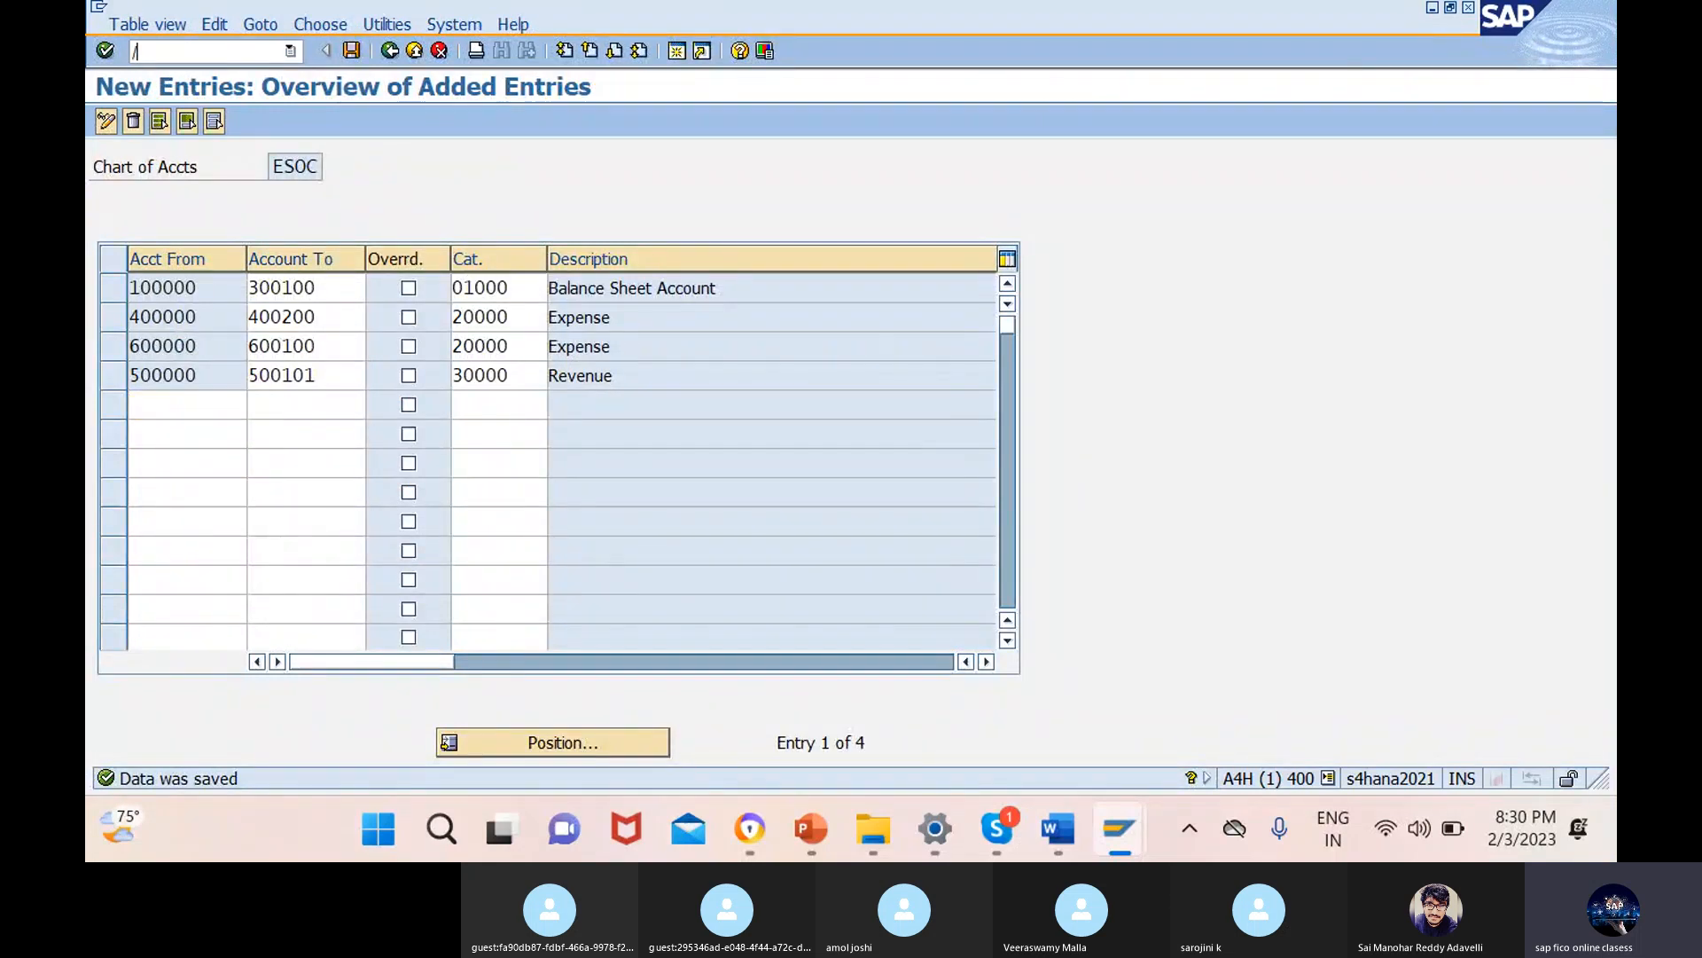
text(nfs00)
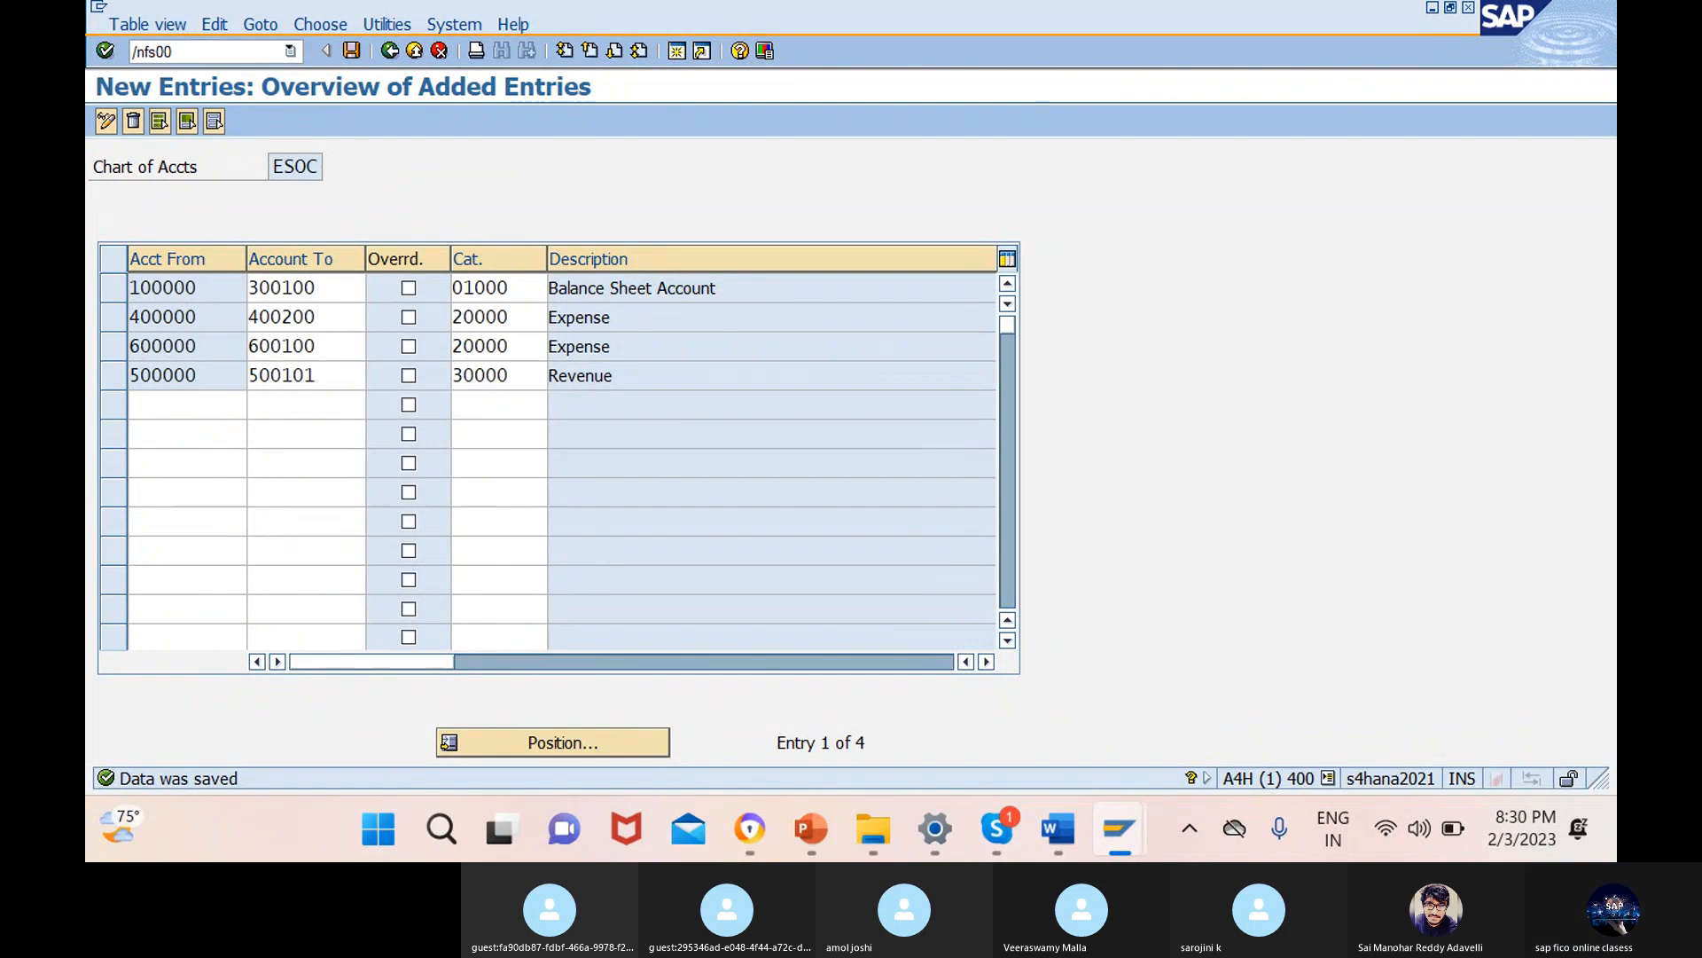
key(Return)
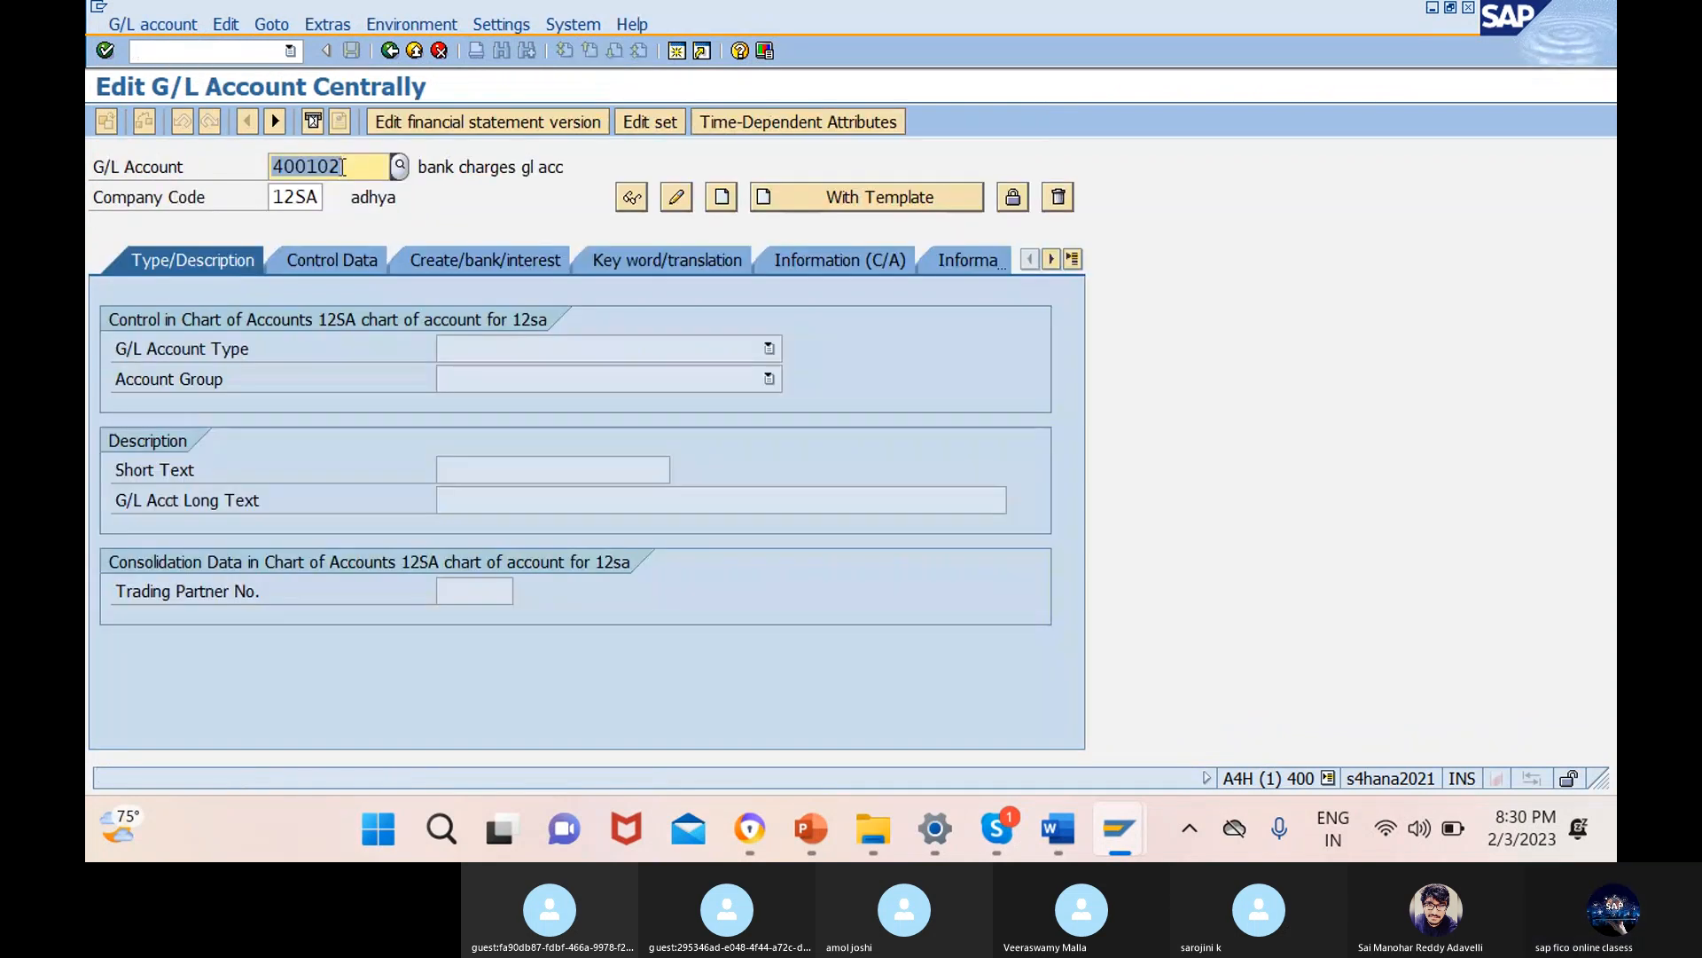
- Set the hierarchy display to show accounts in a navigation tree and acknowledge the restart notice
click(494, 26)
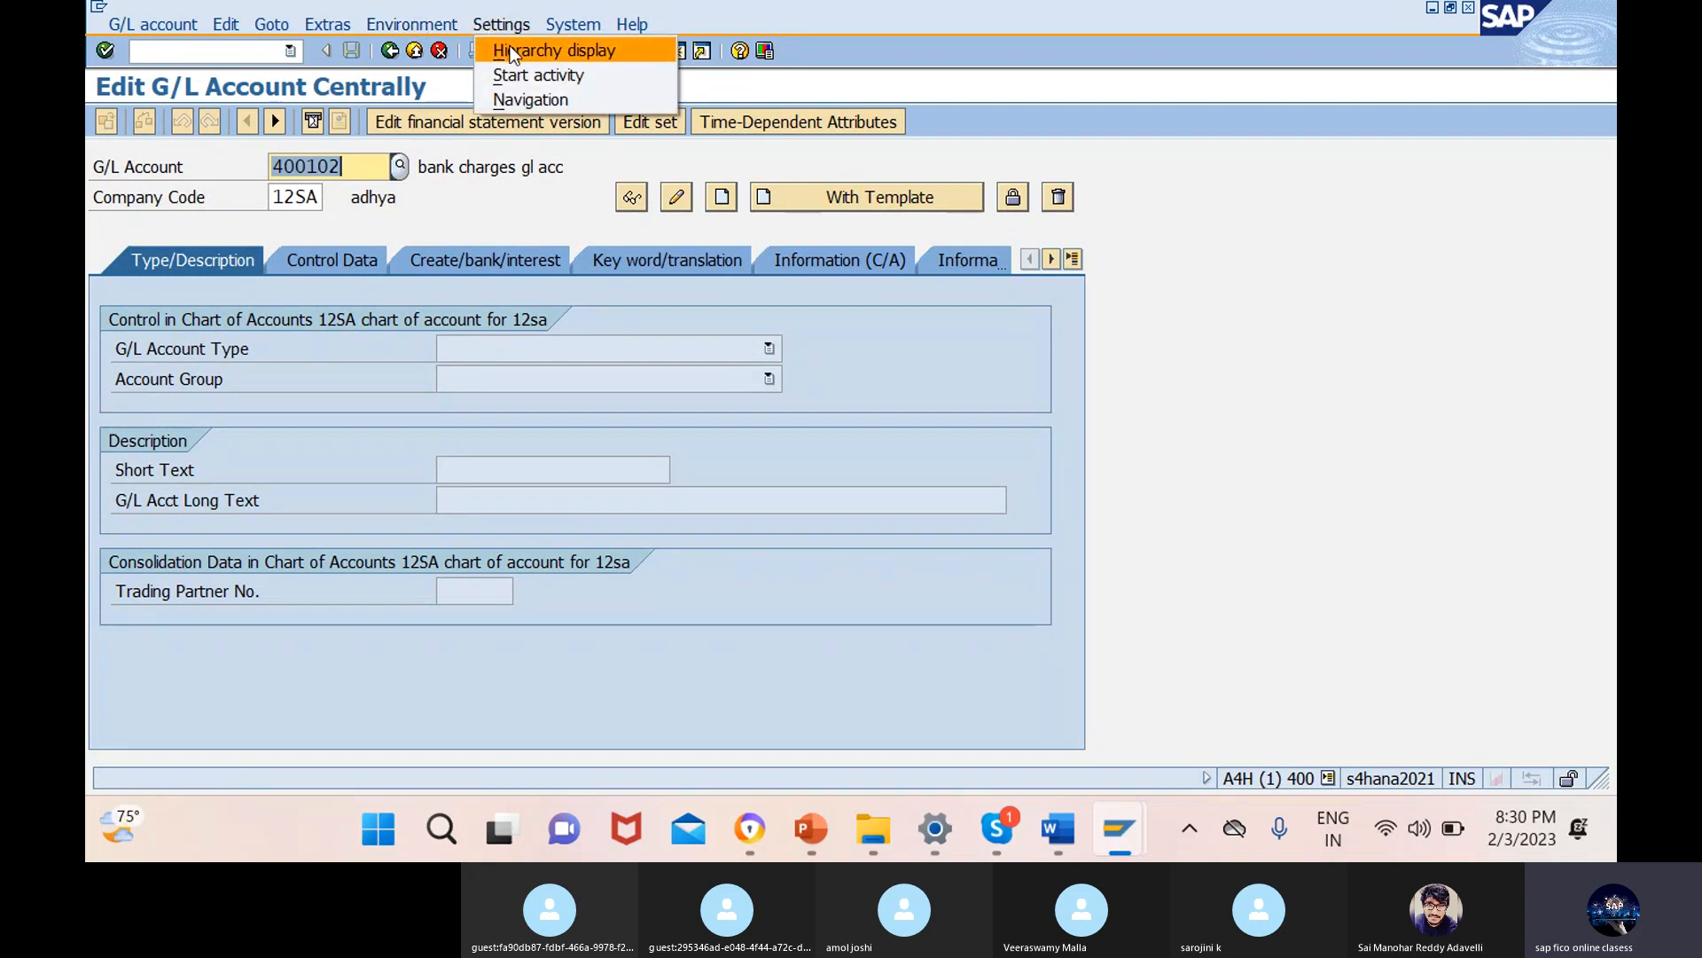
click(513, 51)
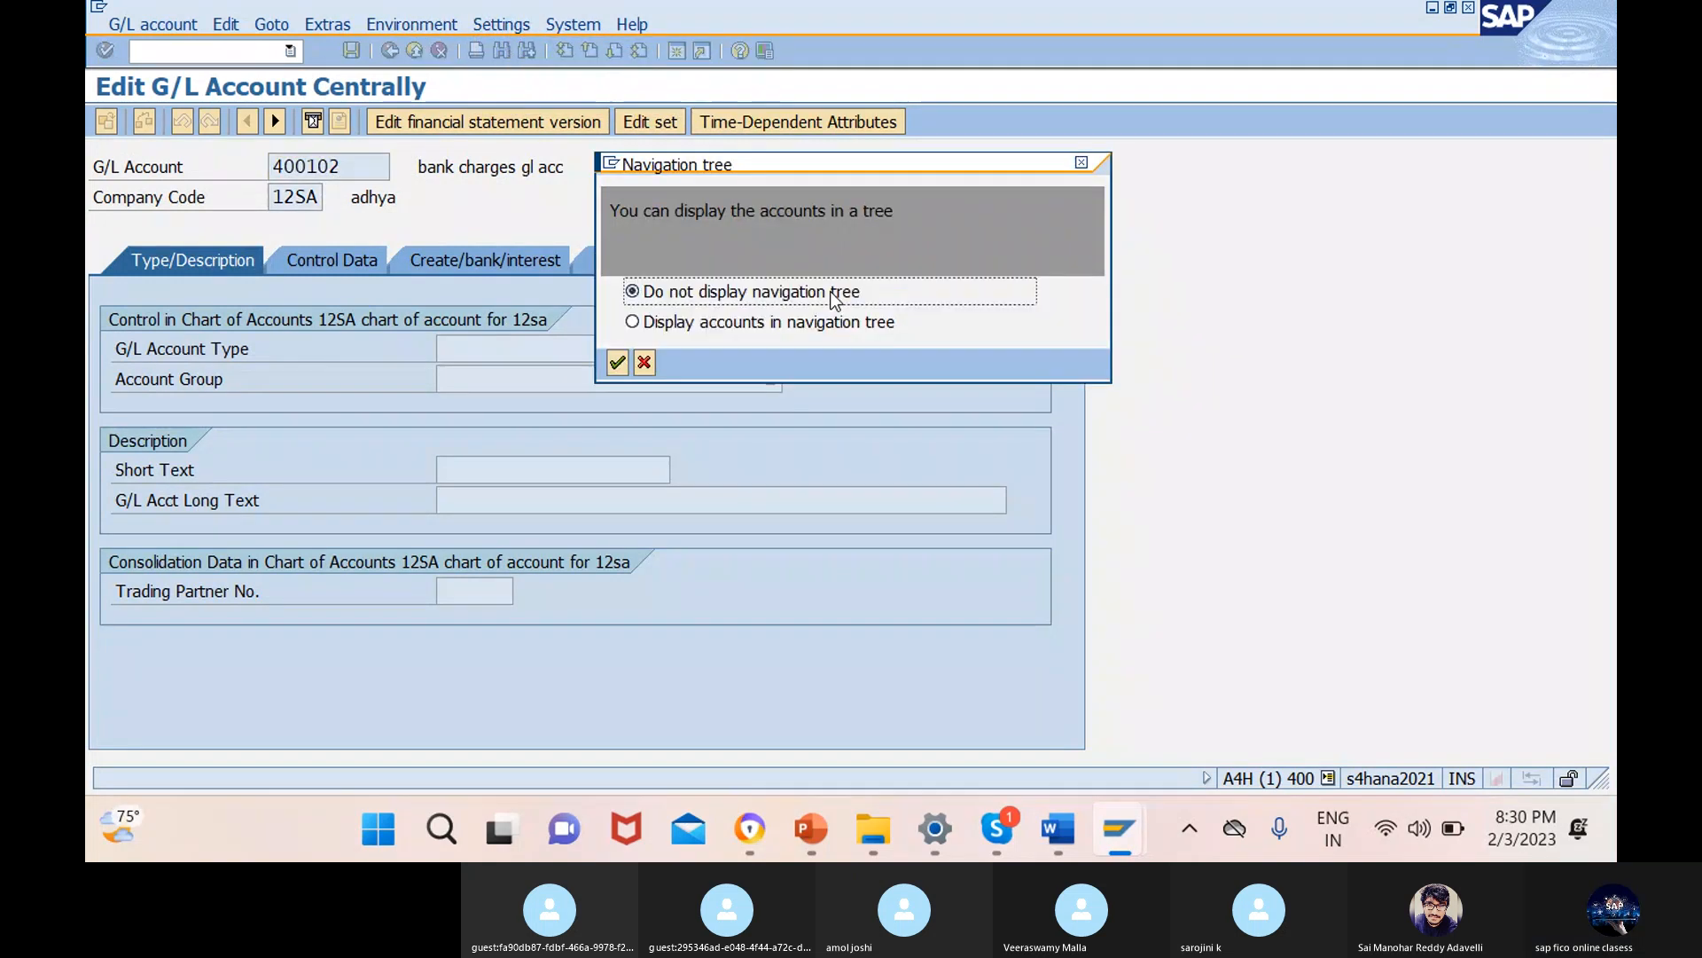
click(701, 323)
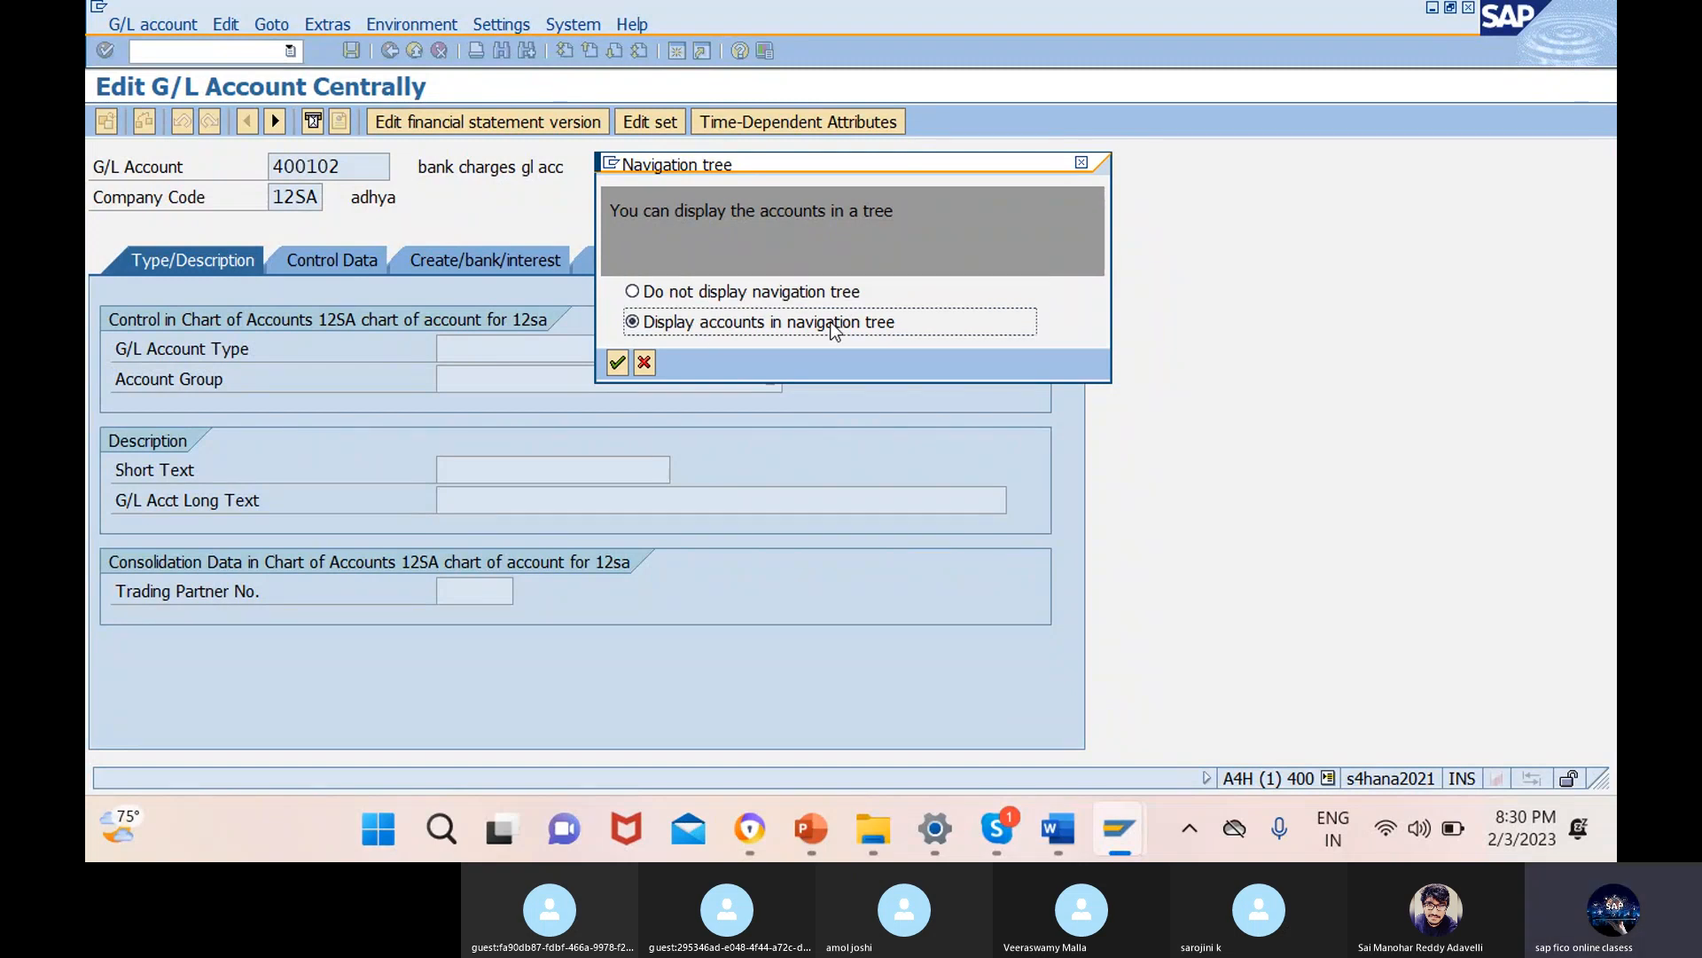
click(615, 363)
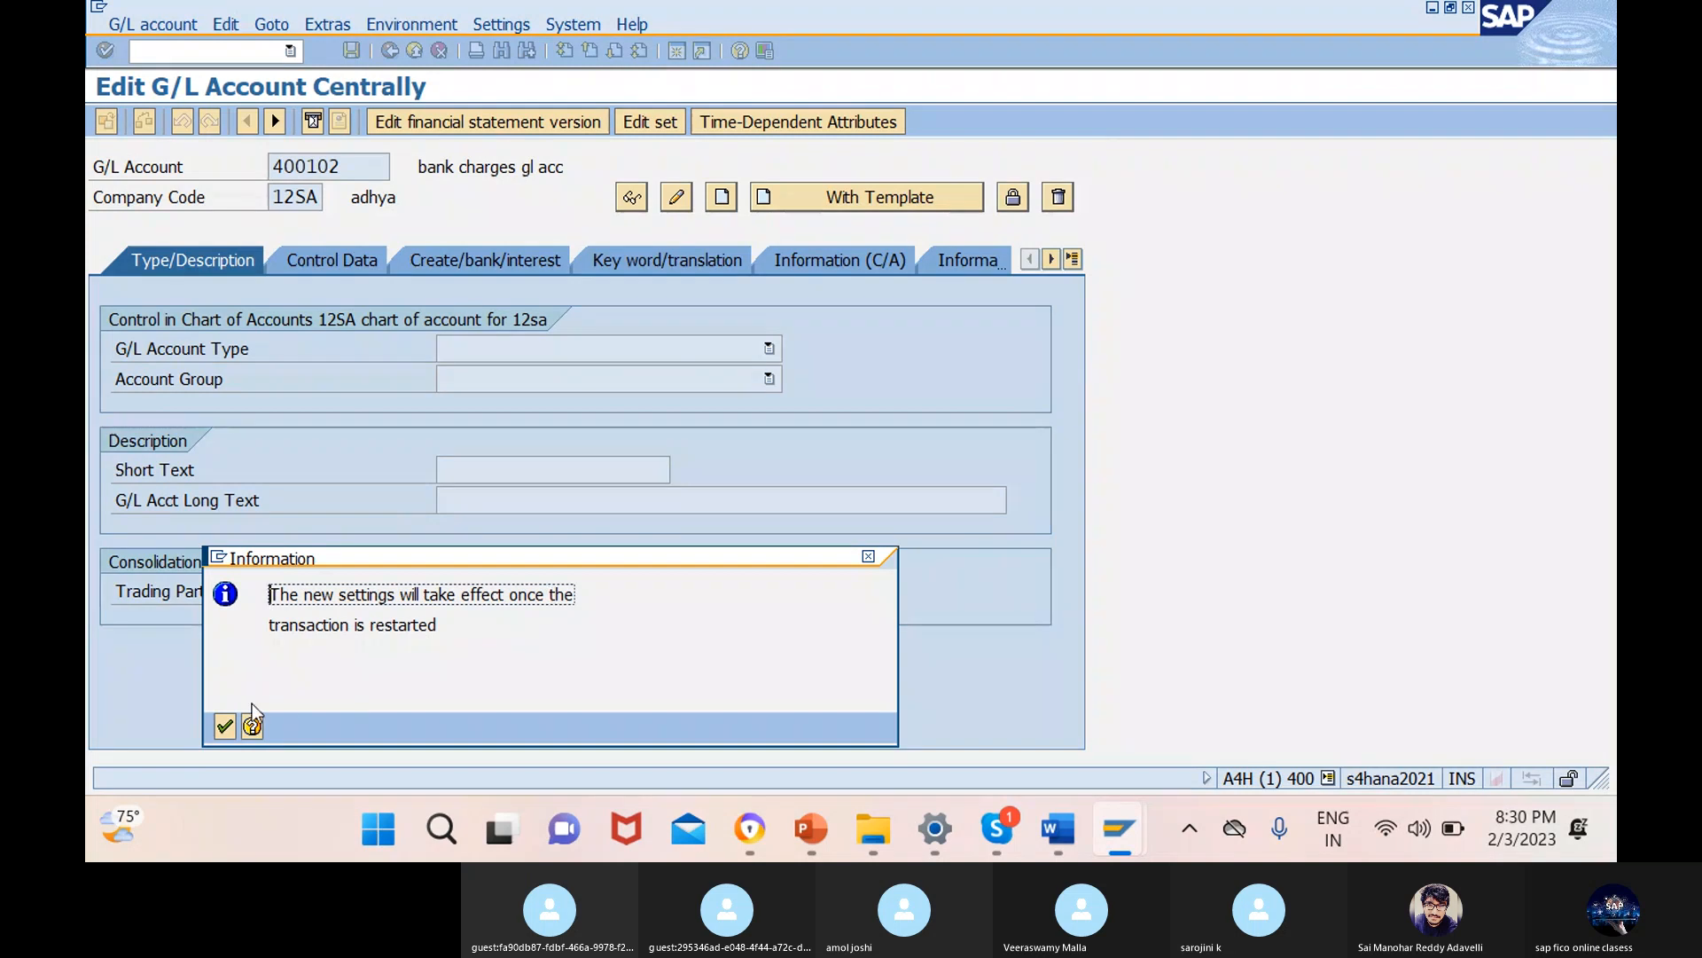
click(225, 726)
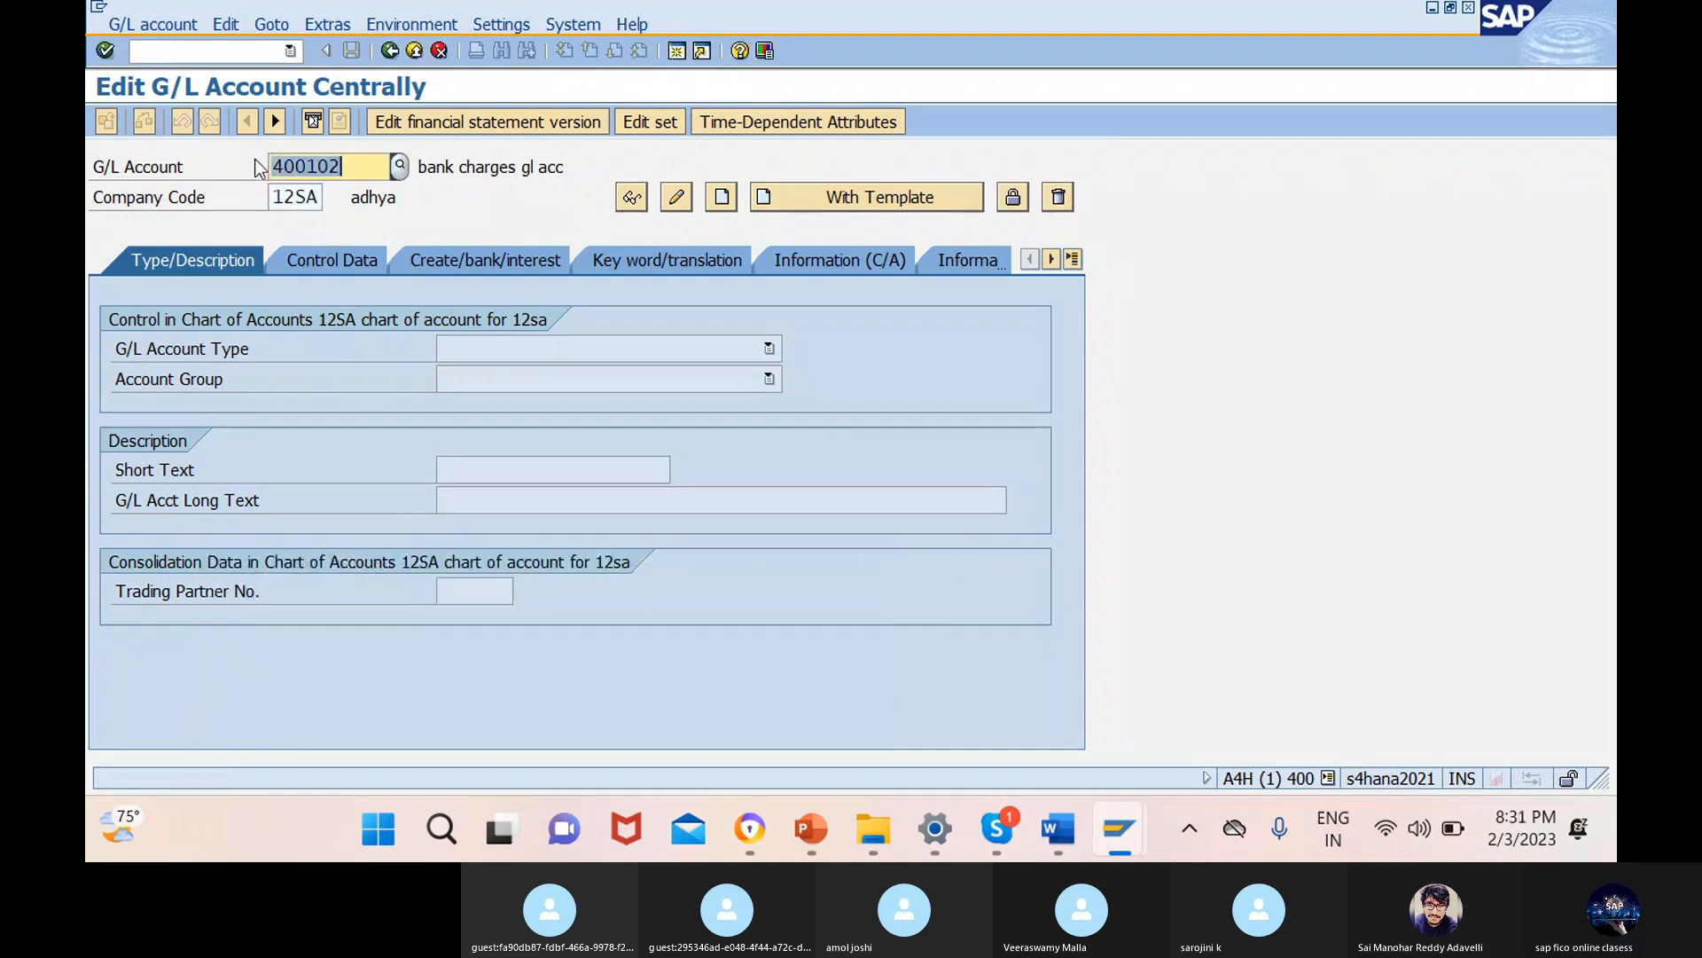
- Restart transaction FS00, narrow the account navigation tree and bring the remaining account tabs into view
click(205, 54)
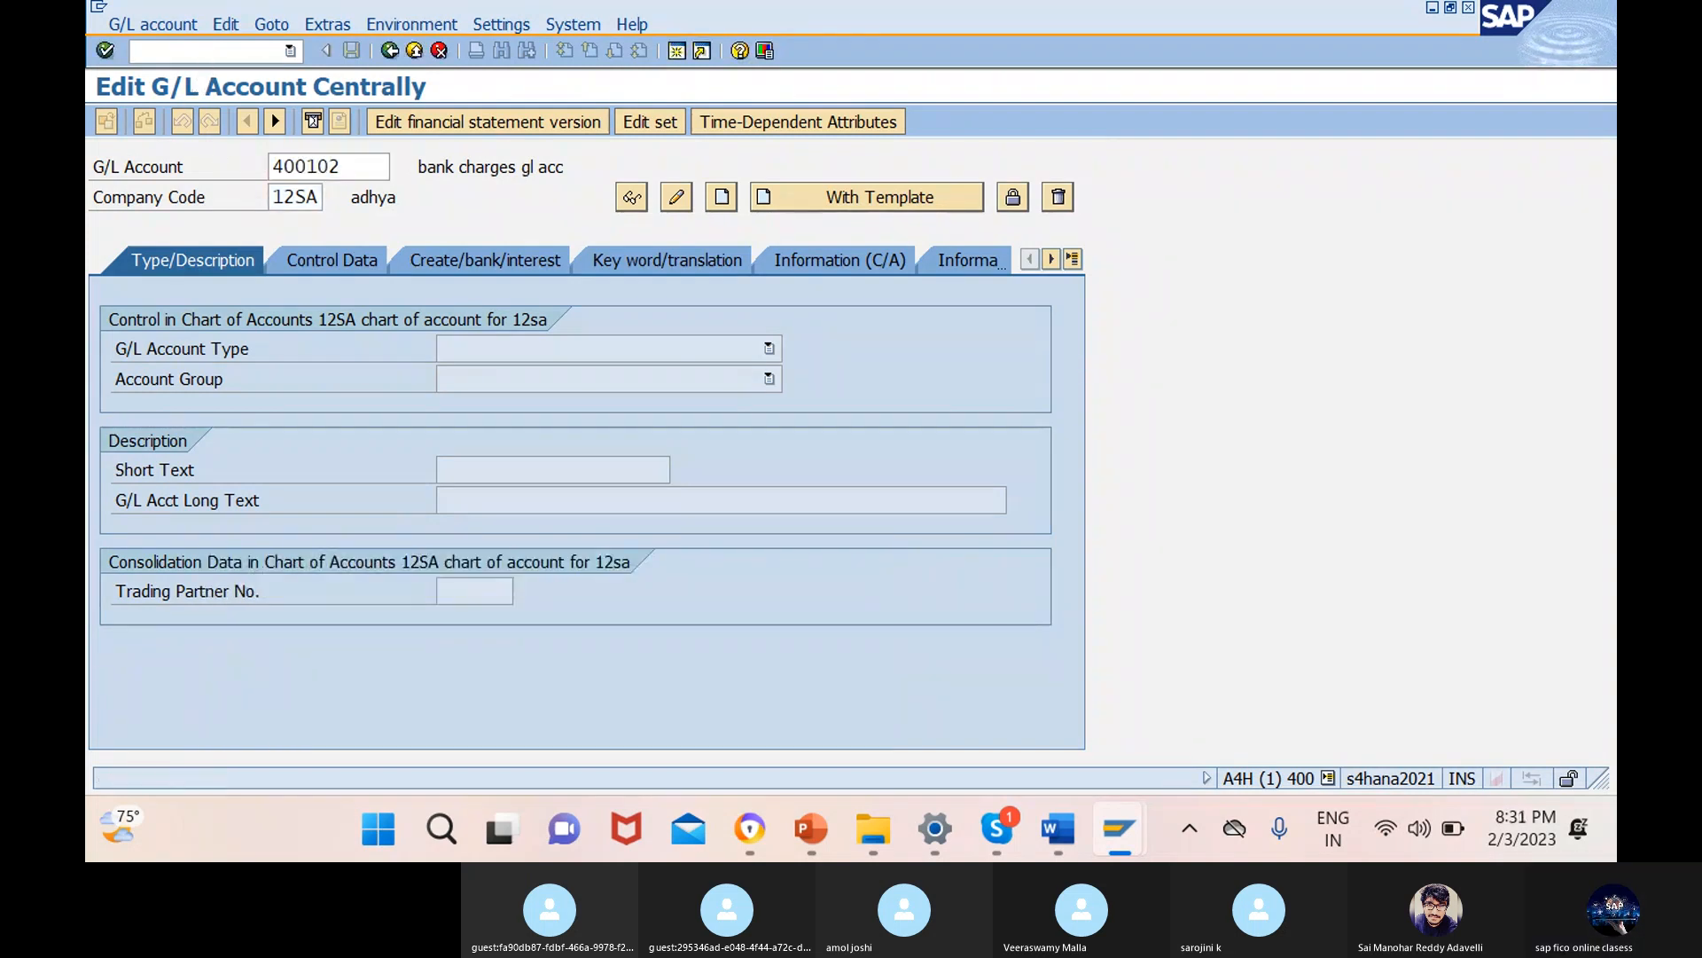
text(/nfs00)
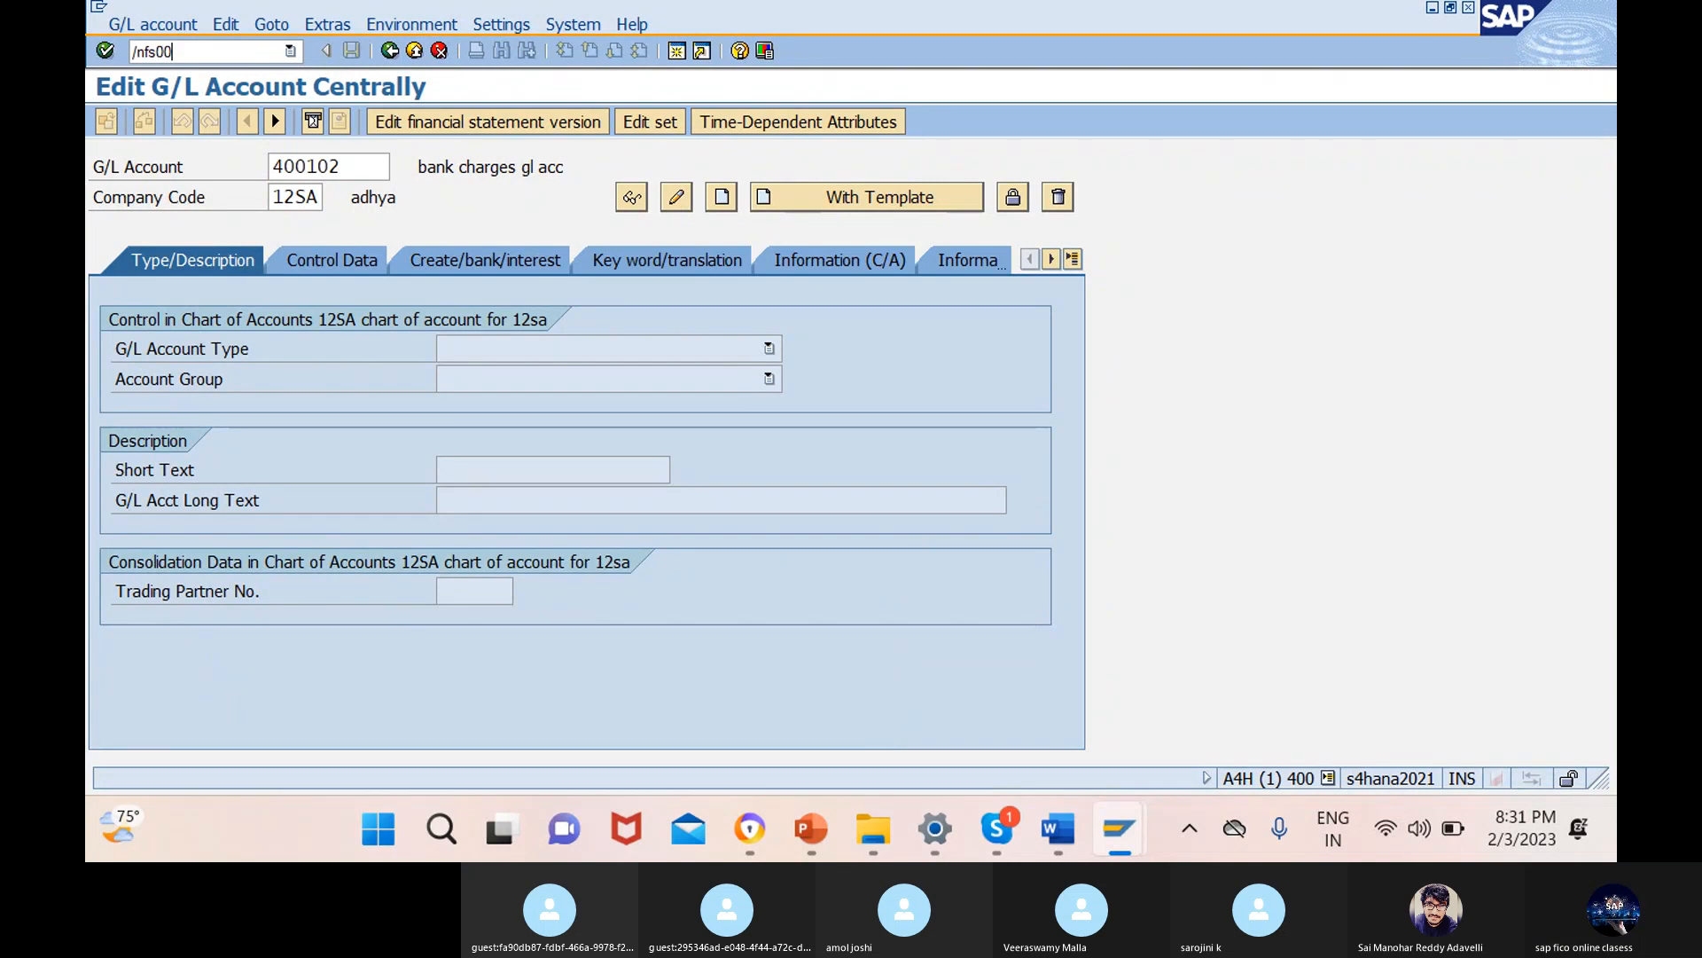
key(Return)
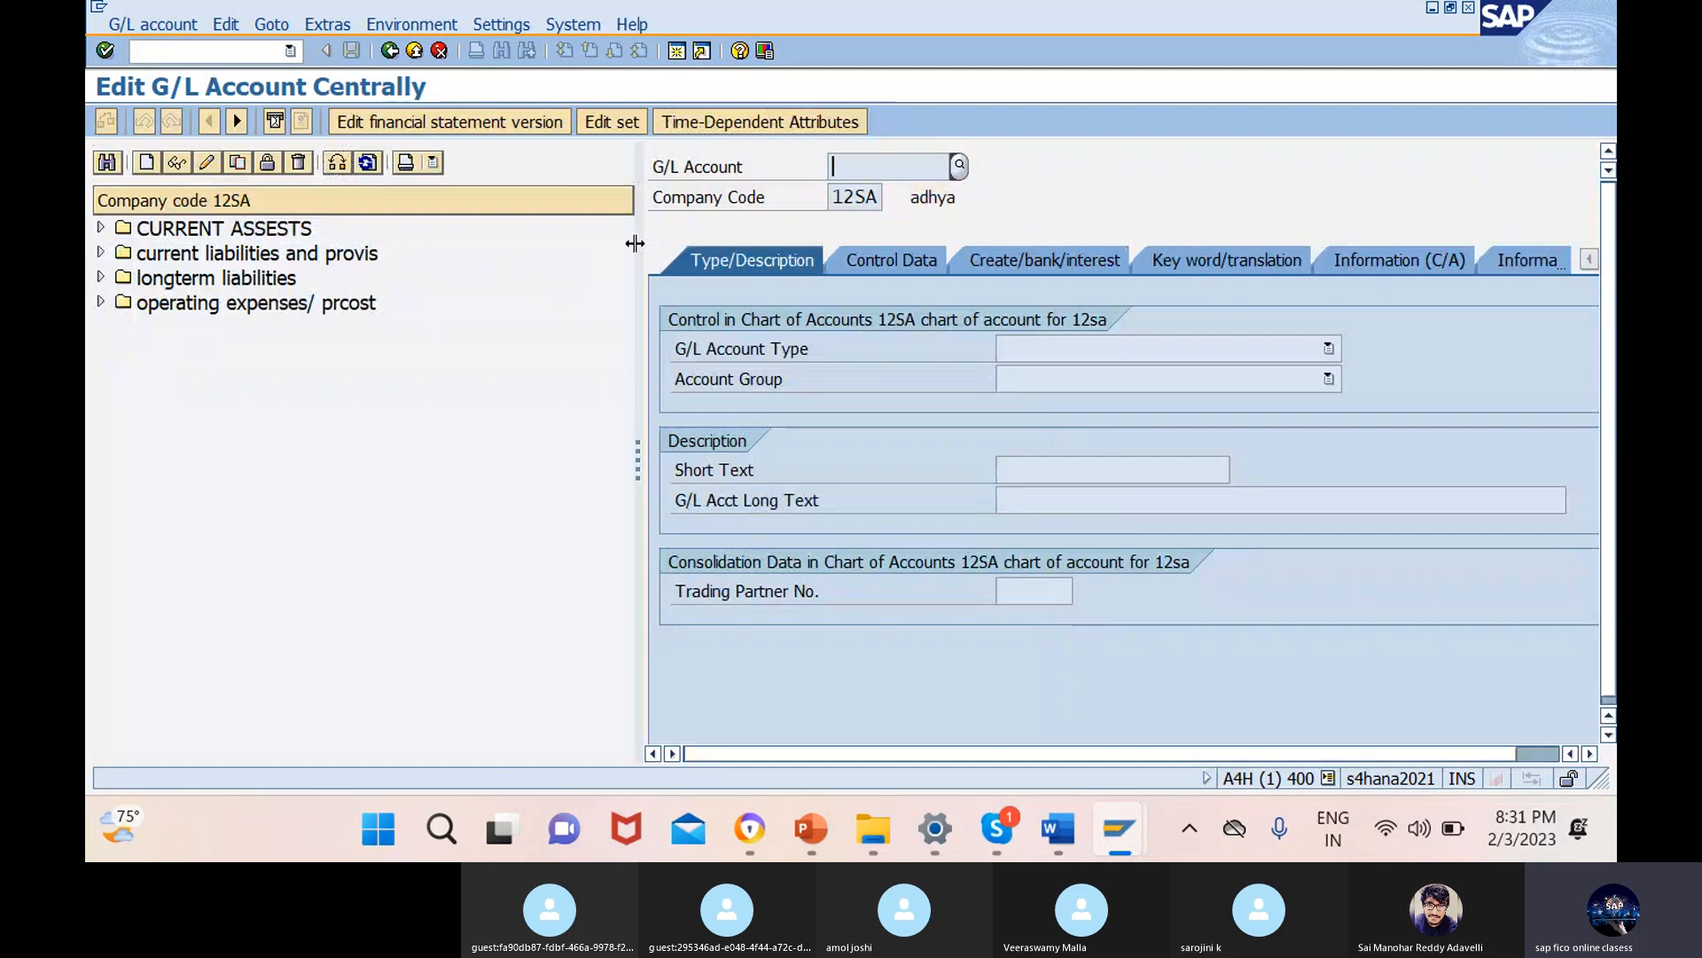
drag(635, 243, 206, 267)
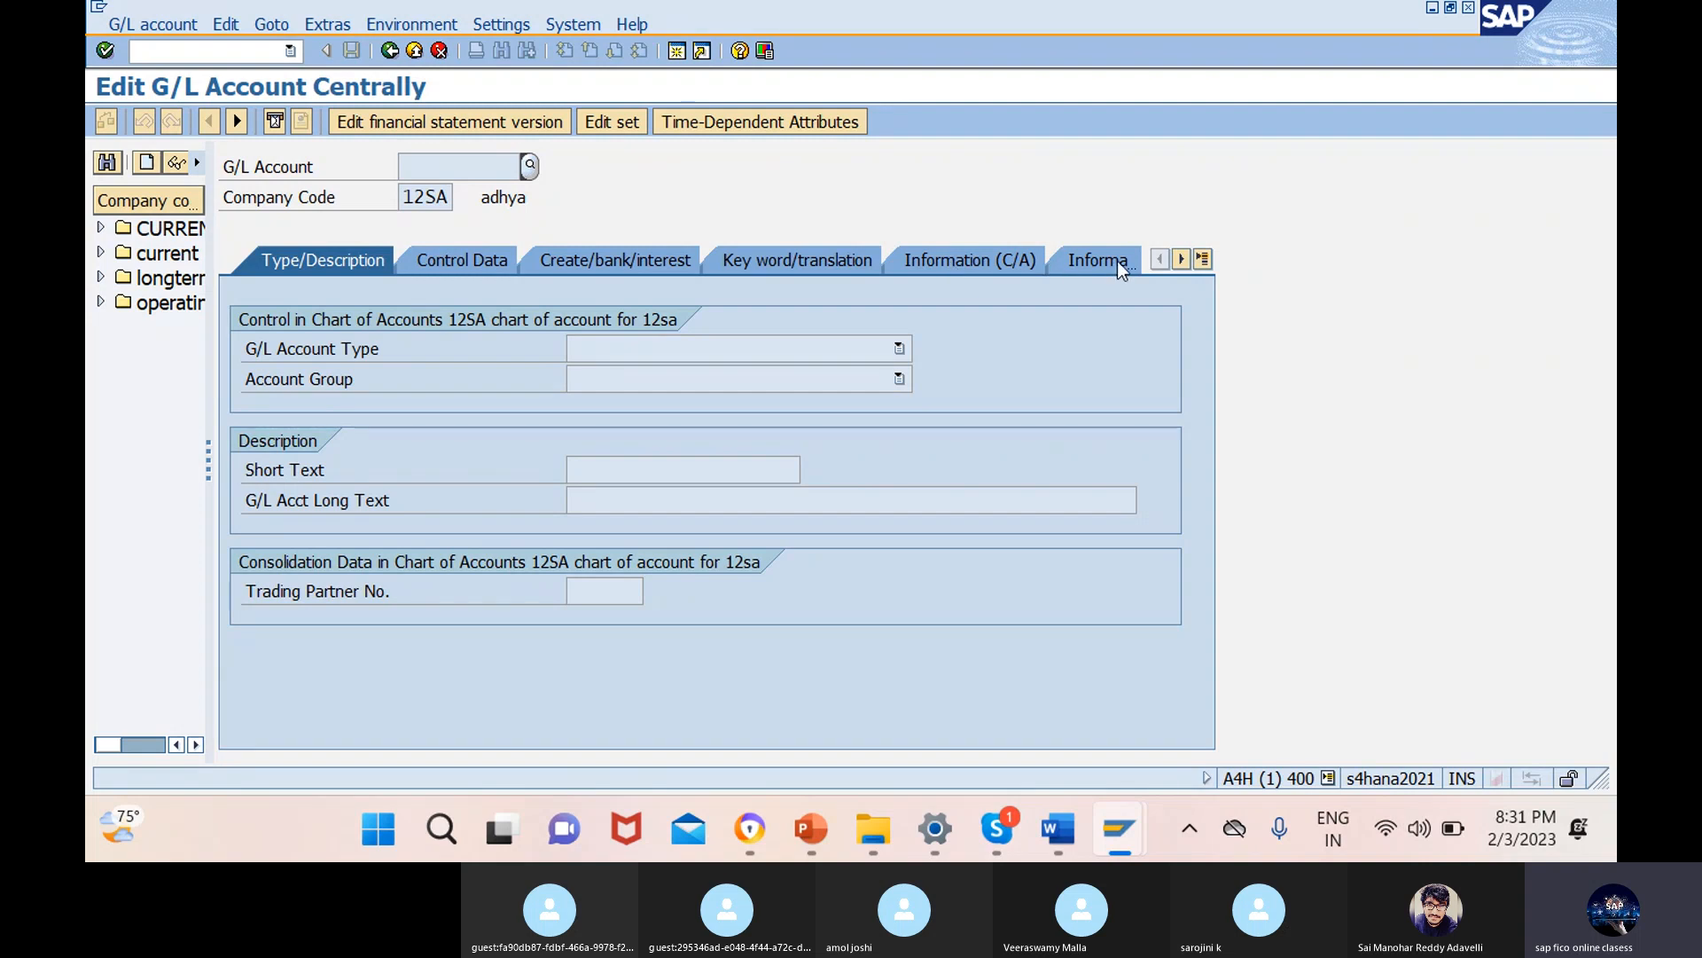
click(1180, 259)
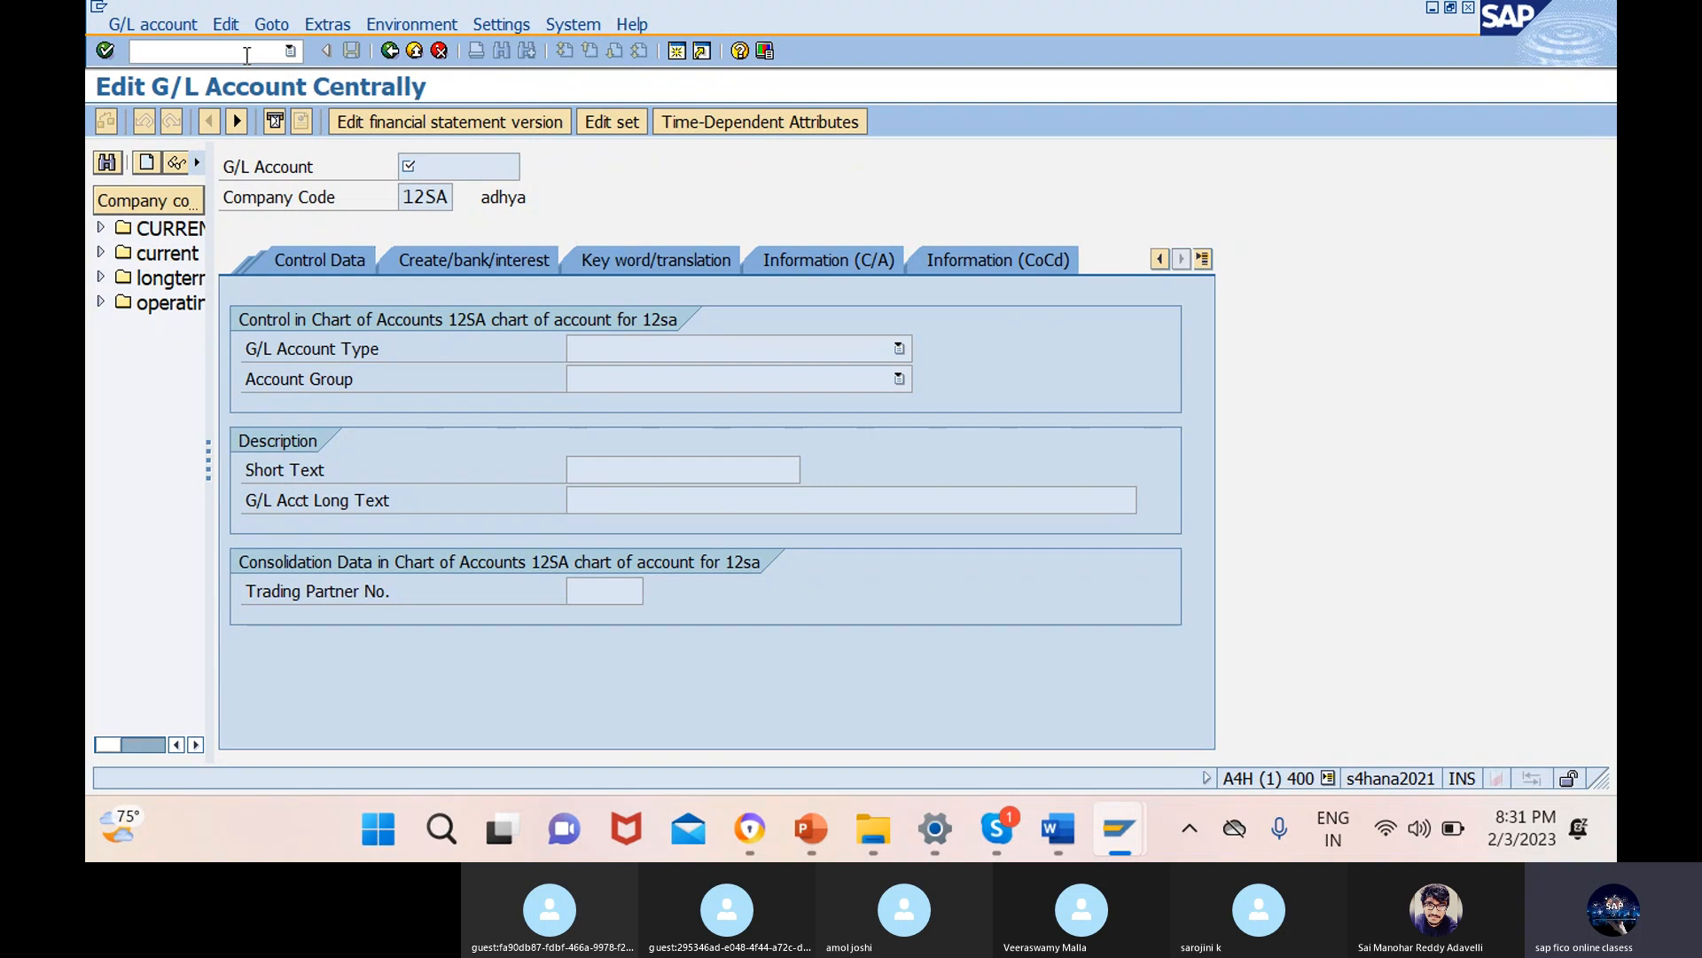
- Open the transaction for editing G/L account data at chart of accounts level
text(fs00)
key(Return)
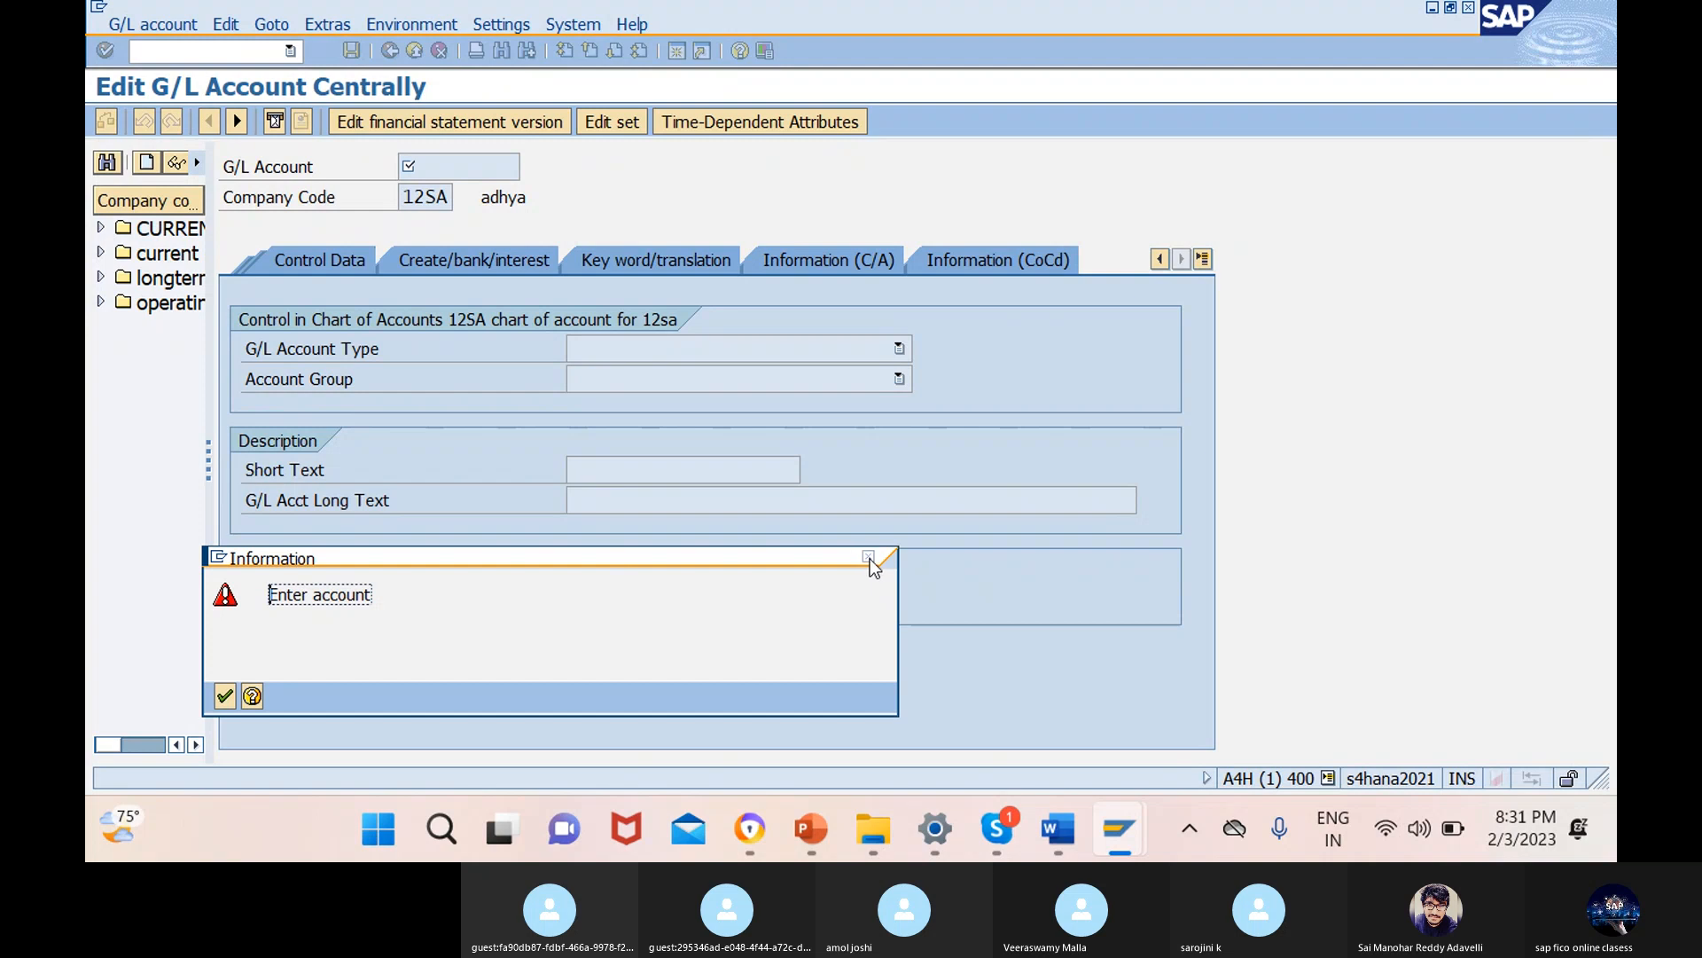
click(868, 557)
click(165, 54)
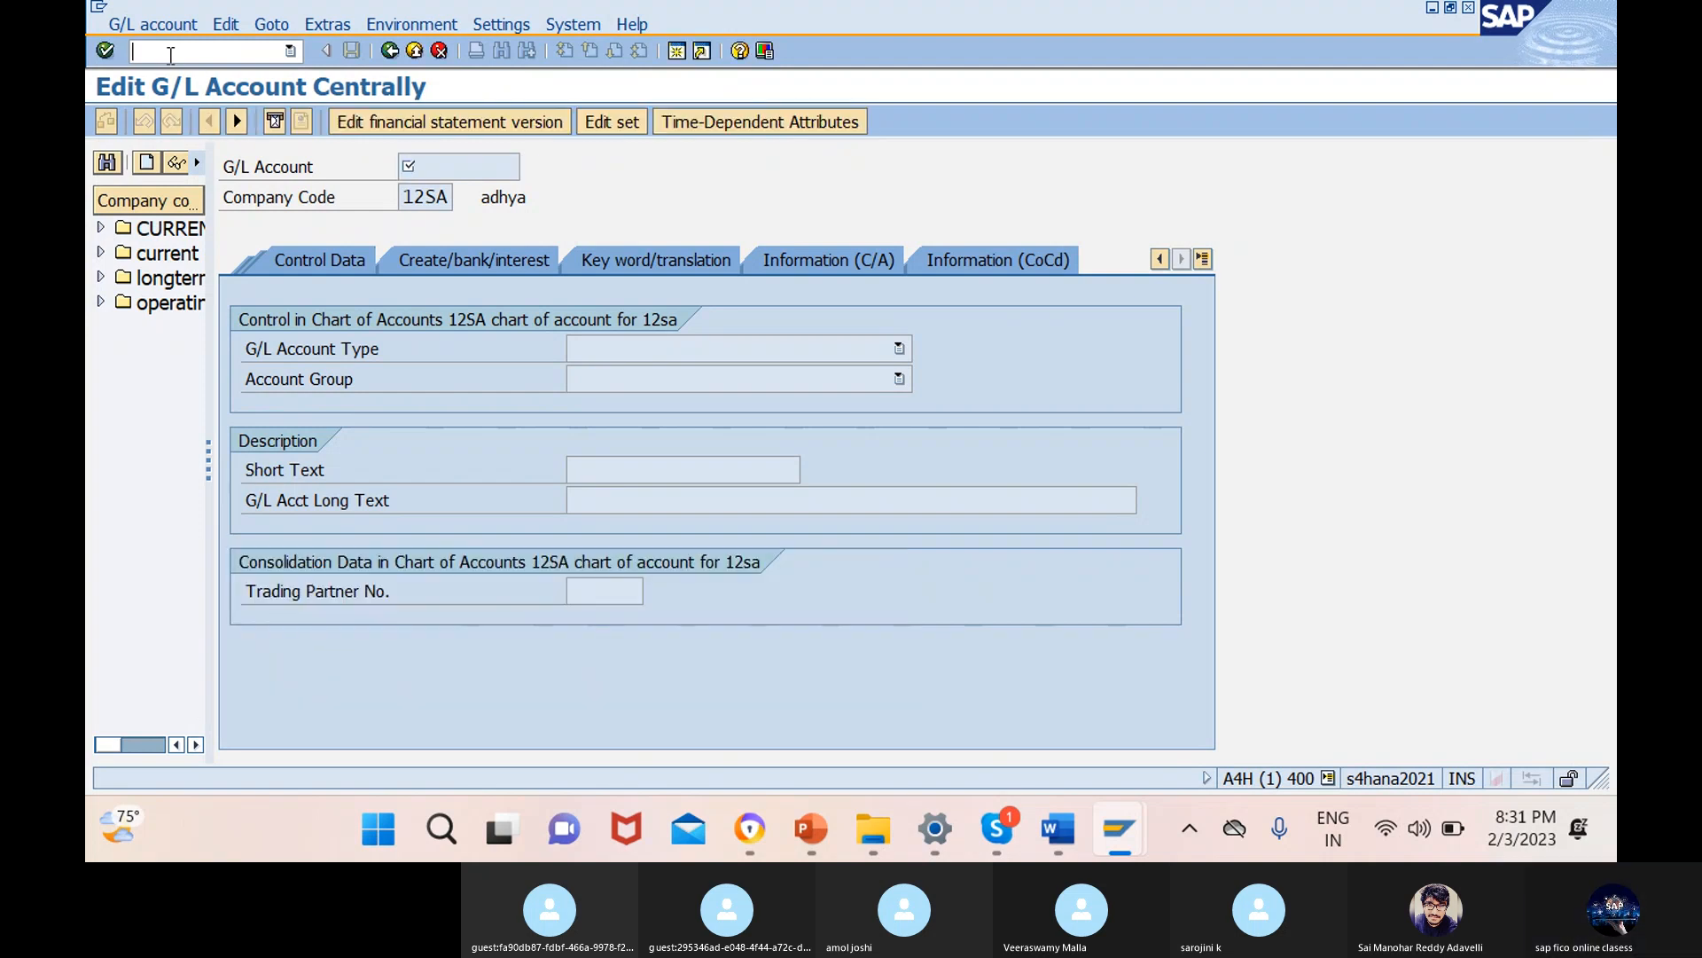
text(/nfs00)
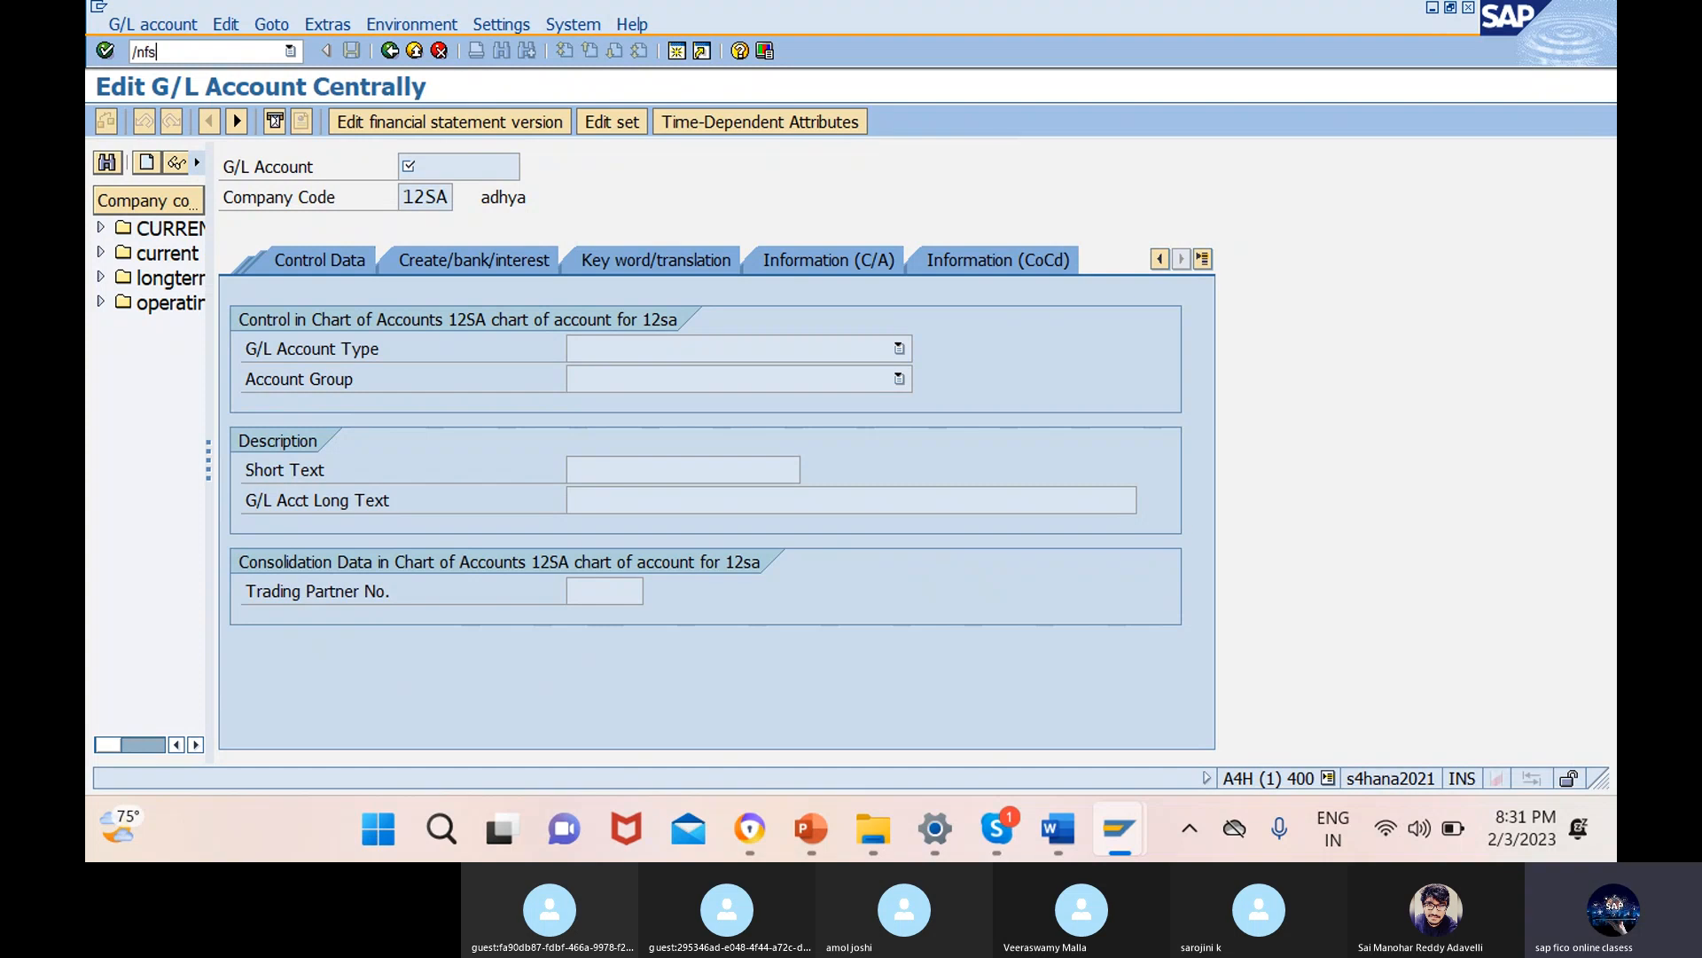
key(Return)
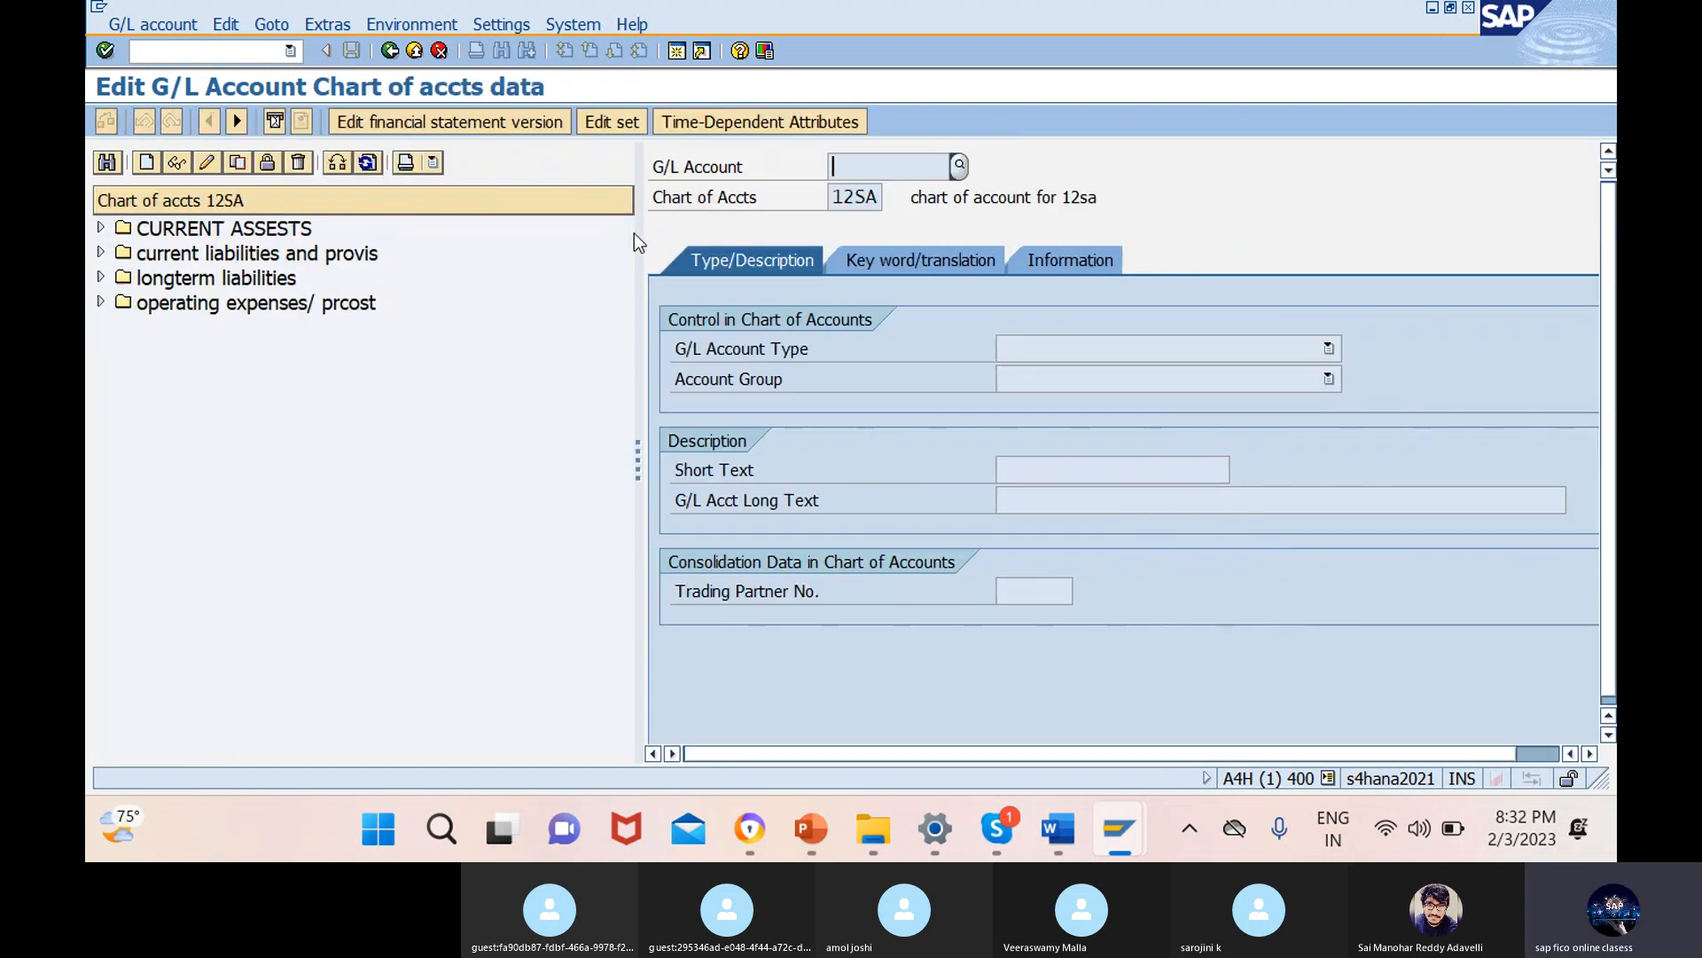
- Narrow the account navigation tree and try to view the key word/translation data without an account entered
drag(636, 247, 203, 289)
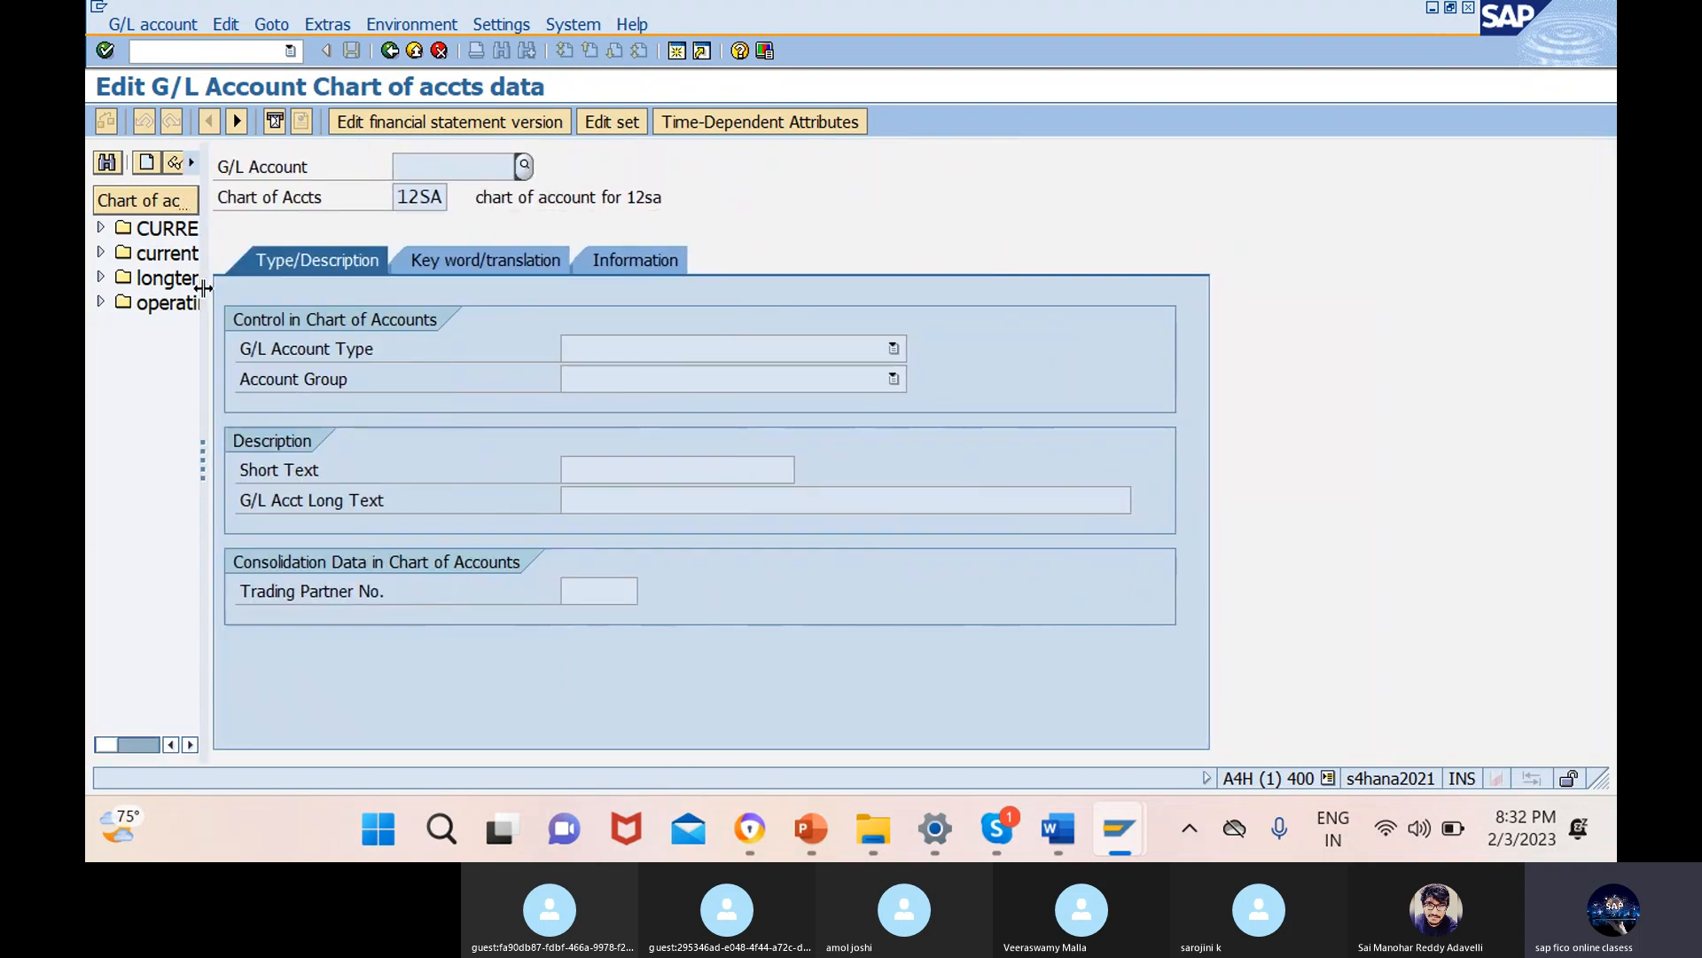
click(434, 259)
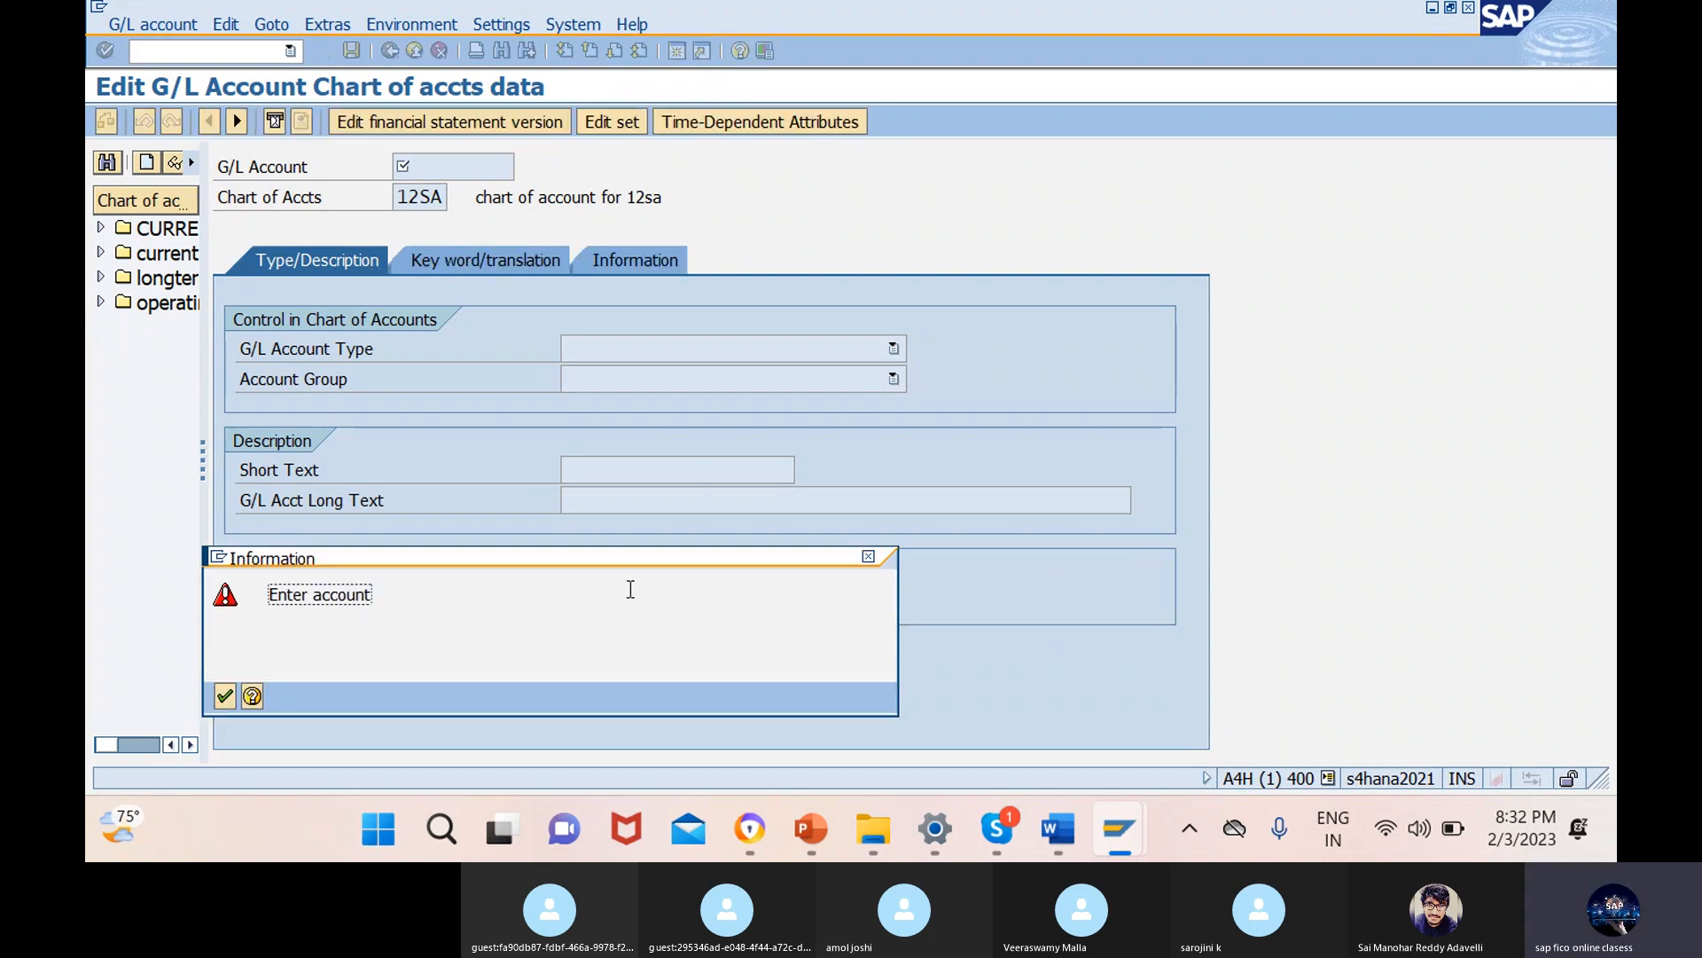
click(868, 556)
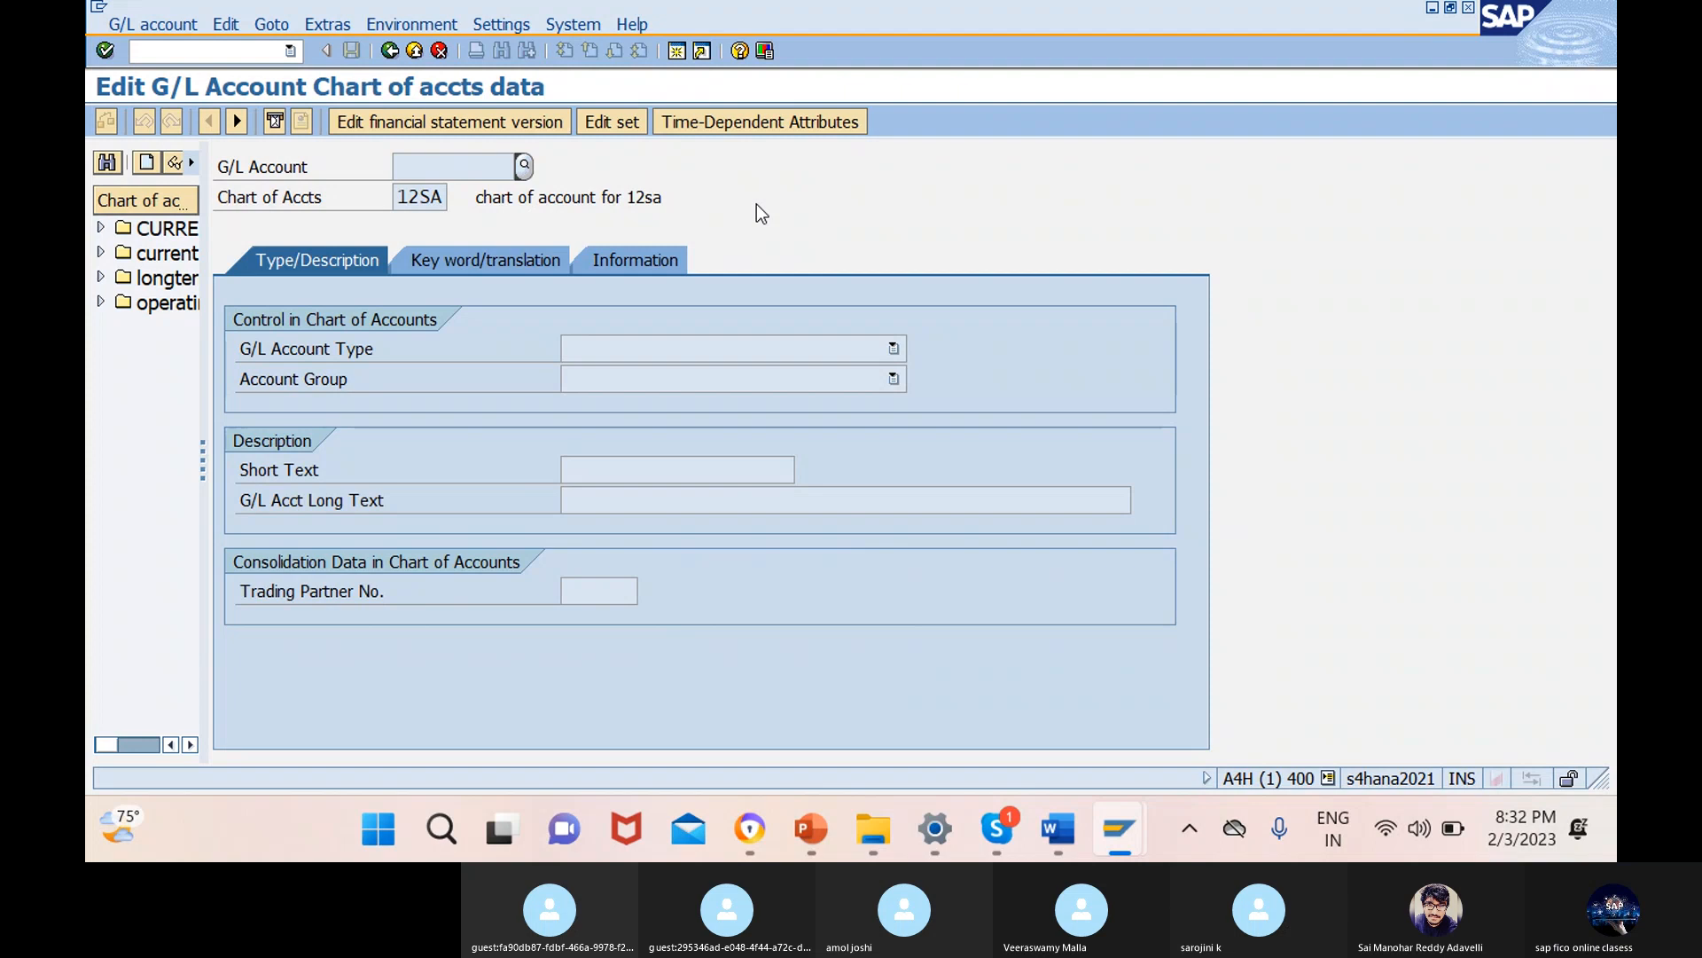
- Open transaction FSS0 for G/L account company code data and narrow the account navigation tree
click(242, 51)
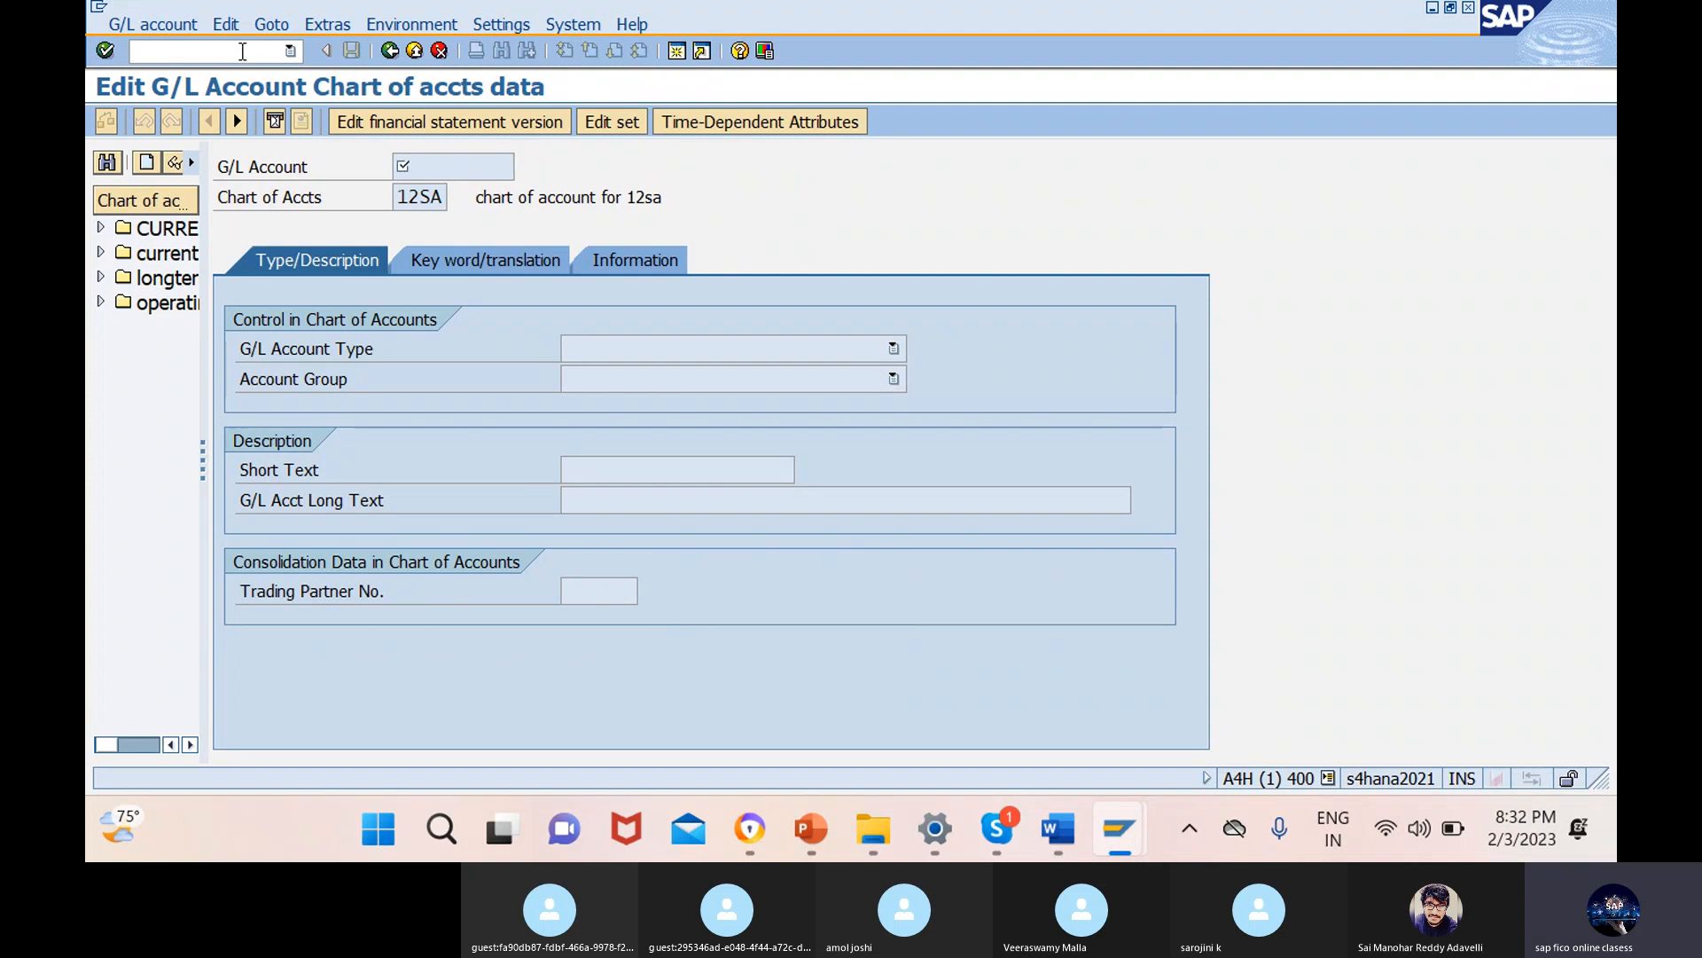
text(/)
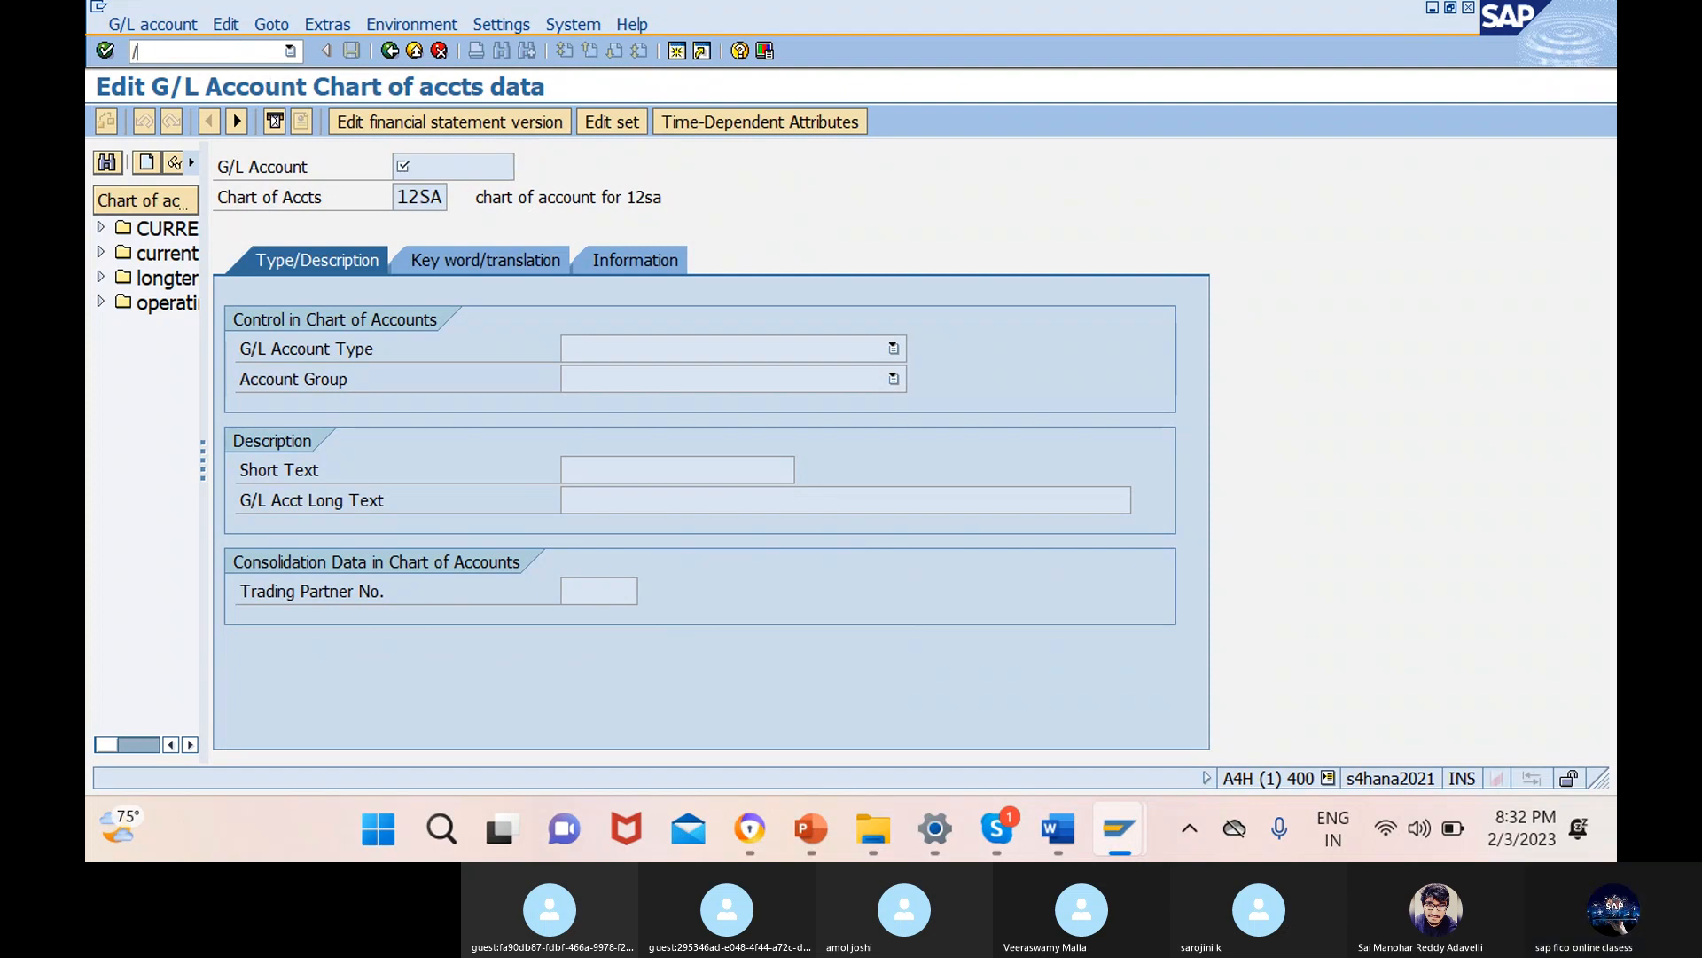
text(nfss0)
key(Return)
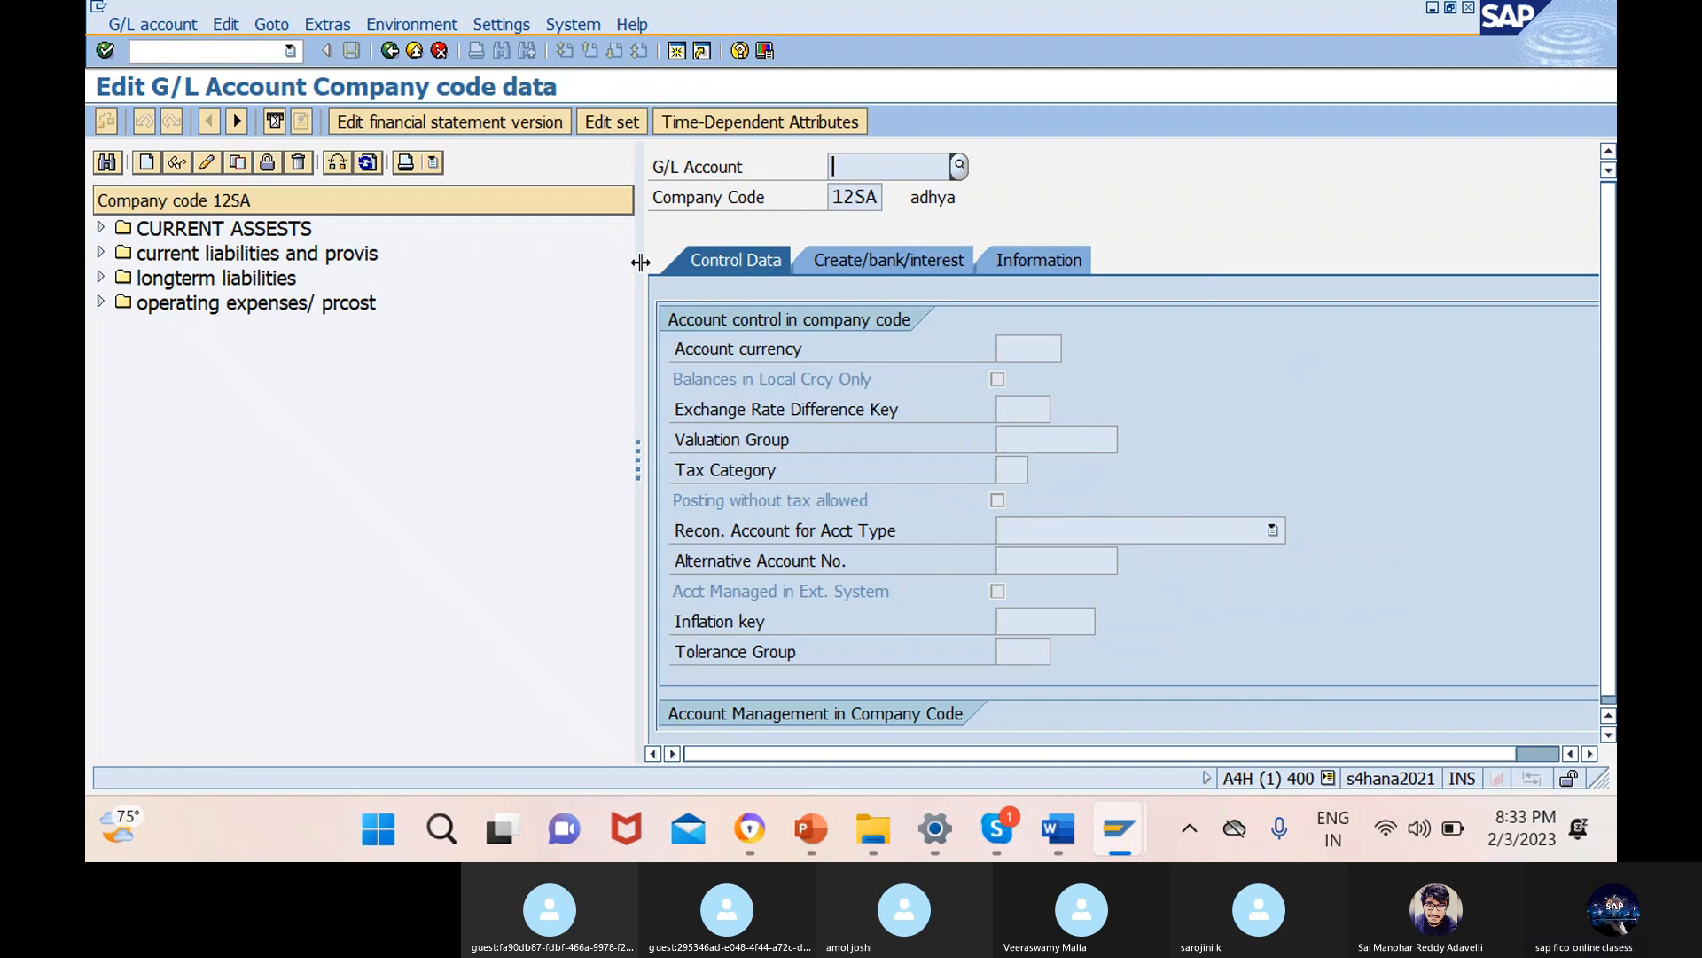
drag(637, 263, 372, 306)
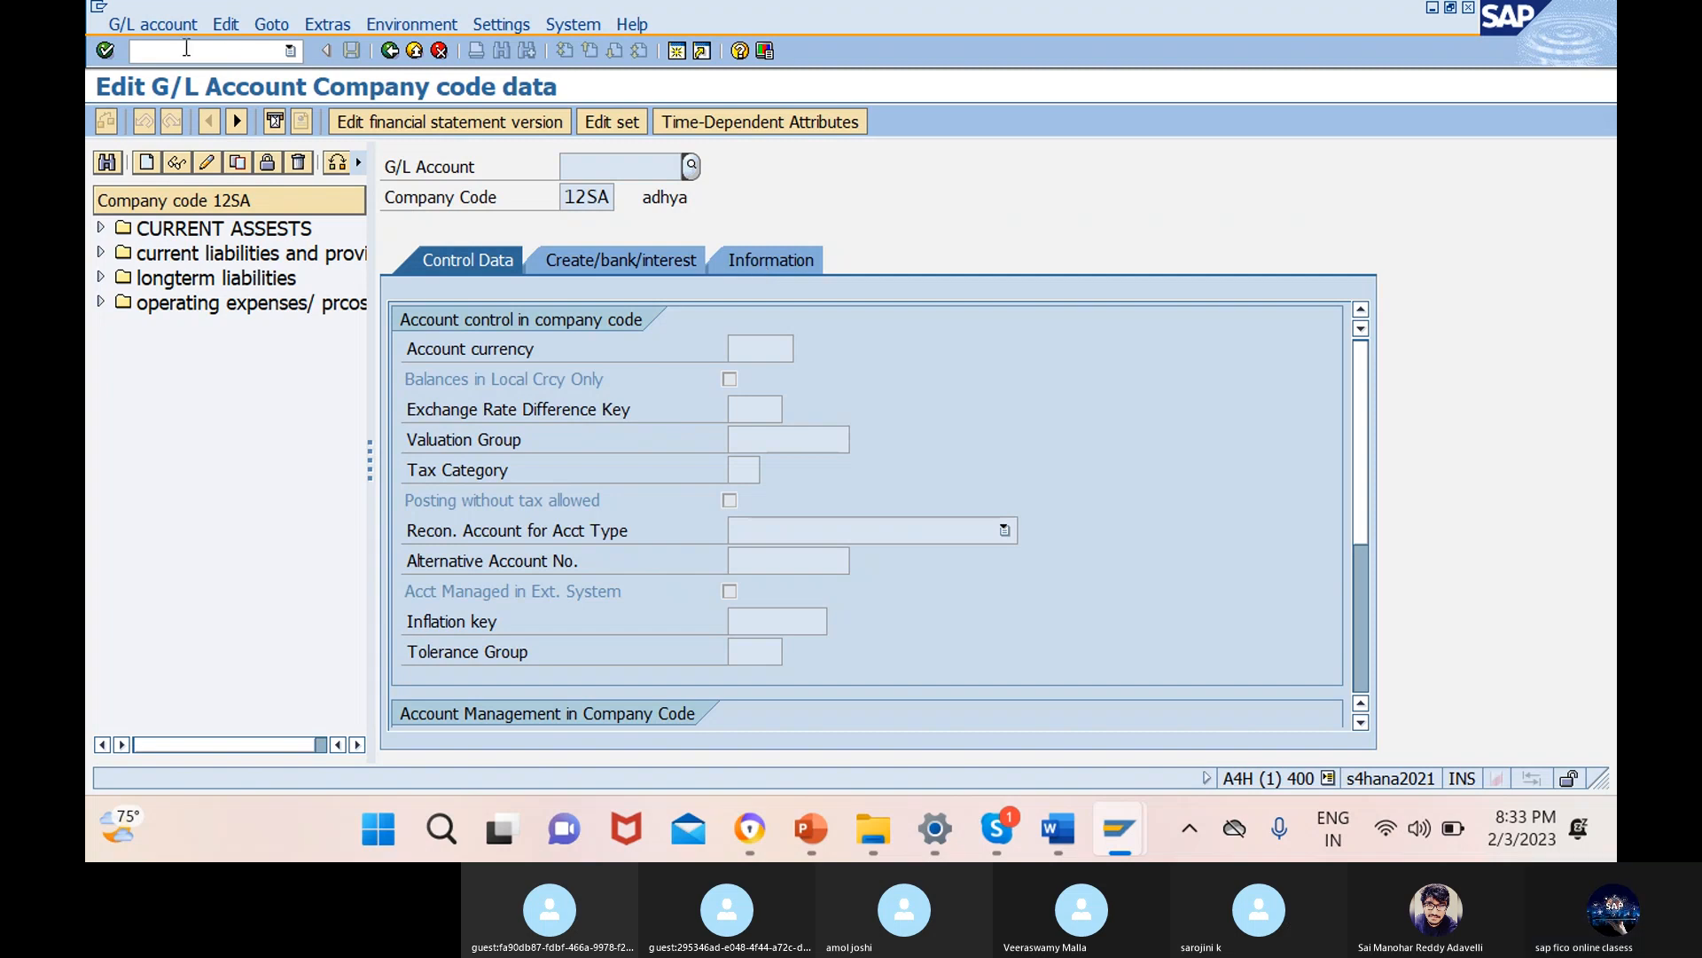
- Set the hierarchy display to not display the navigation tree and acknowledge the restart notice
click(521, 24)
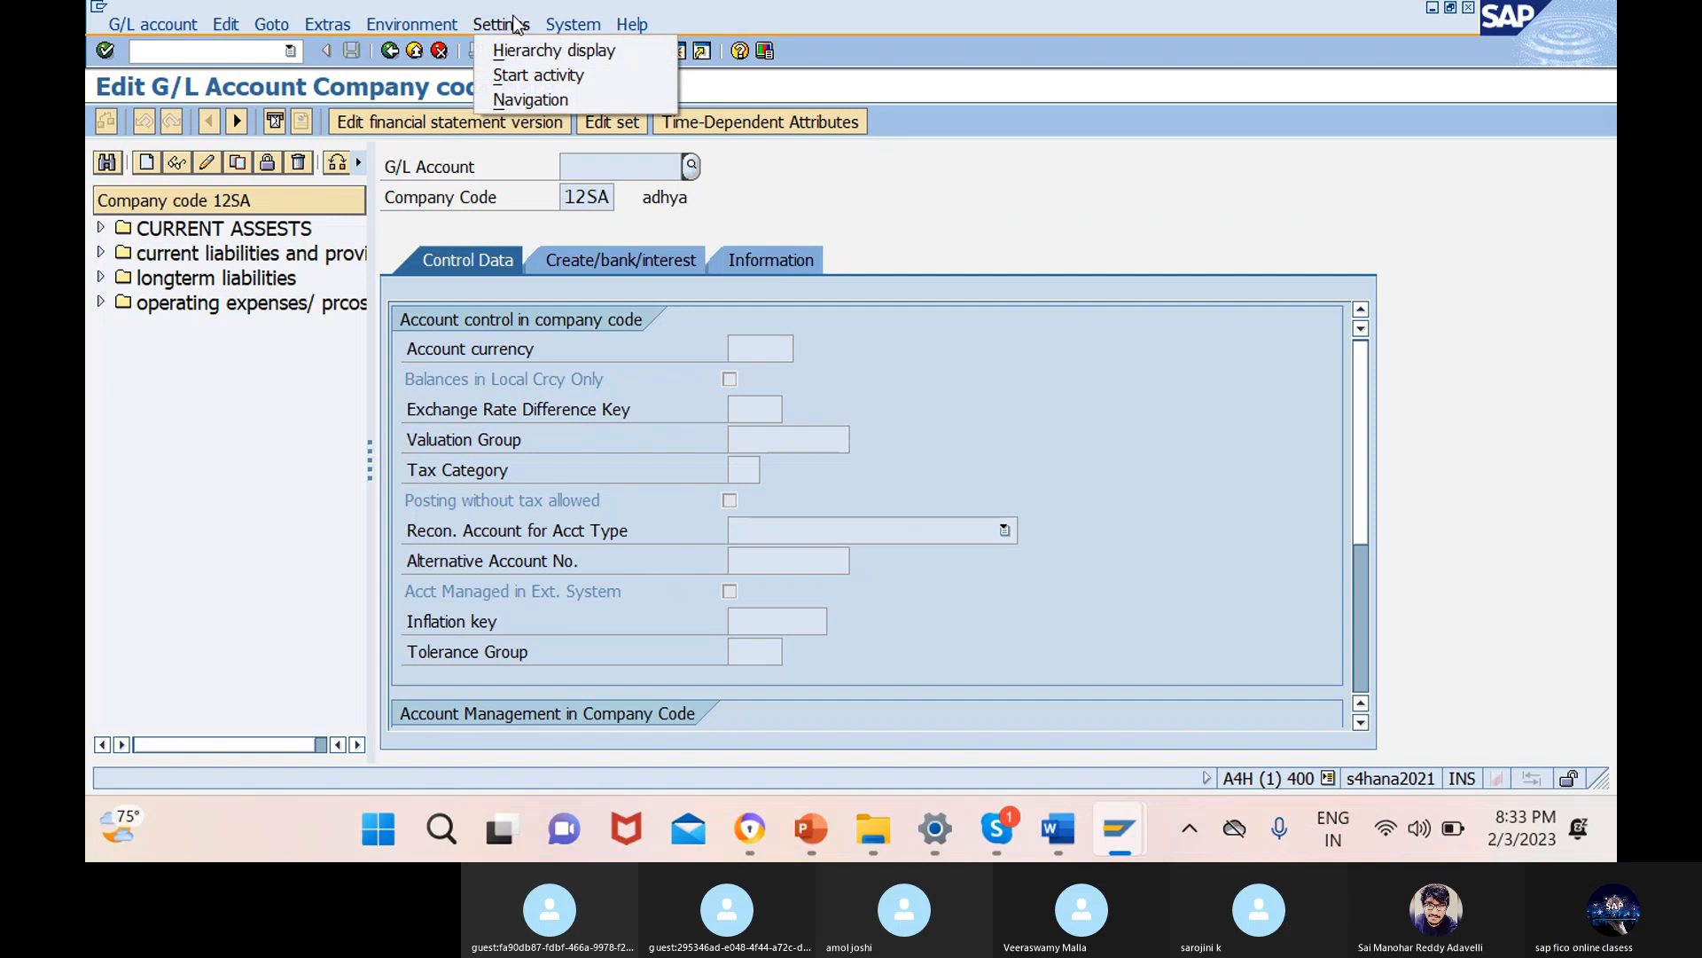
click(535, 50)
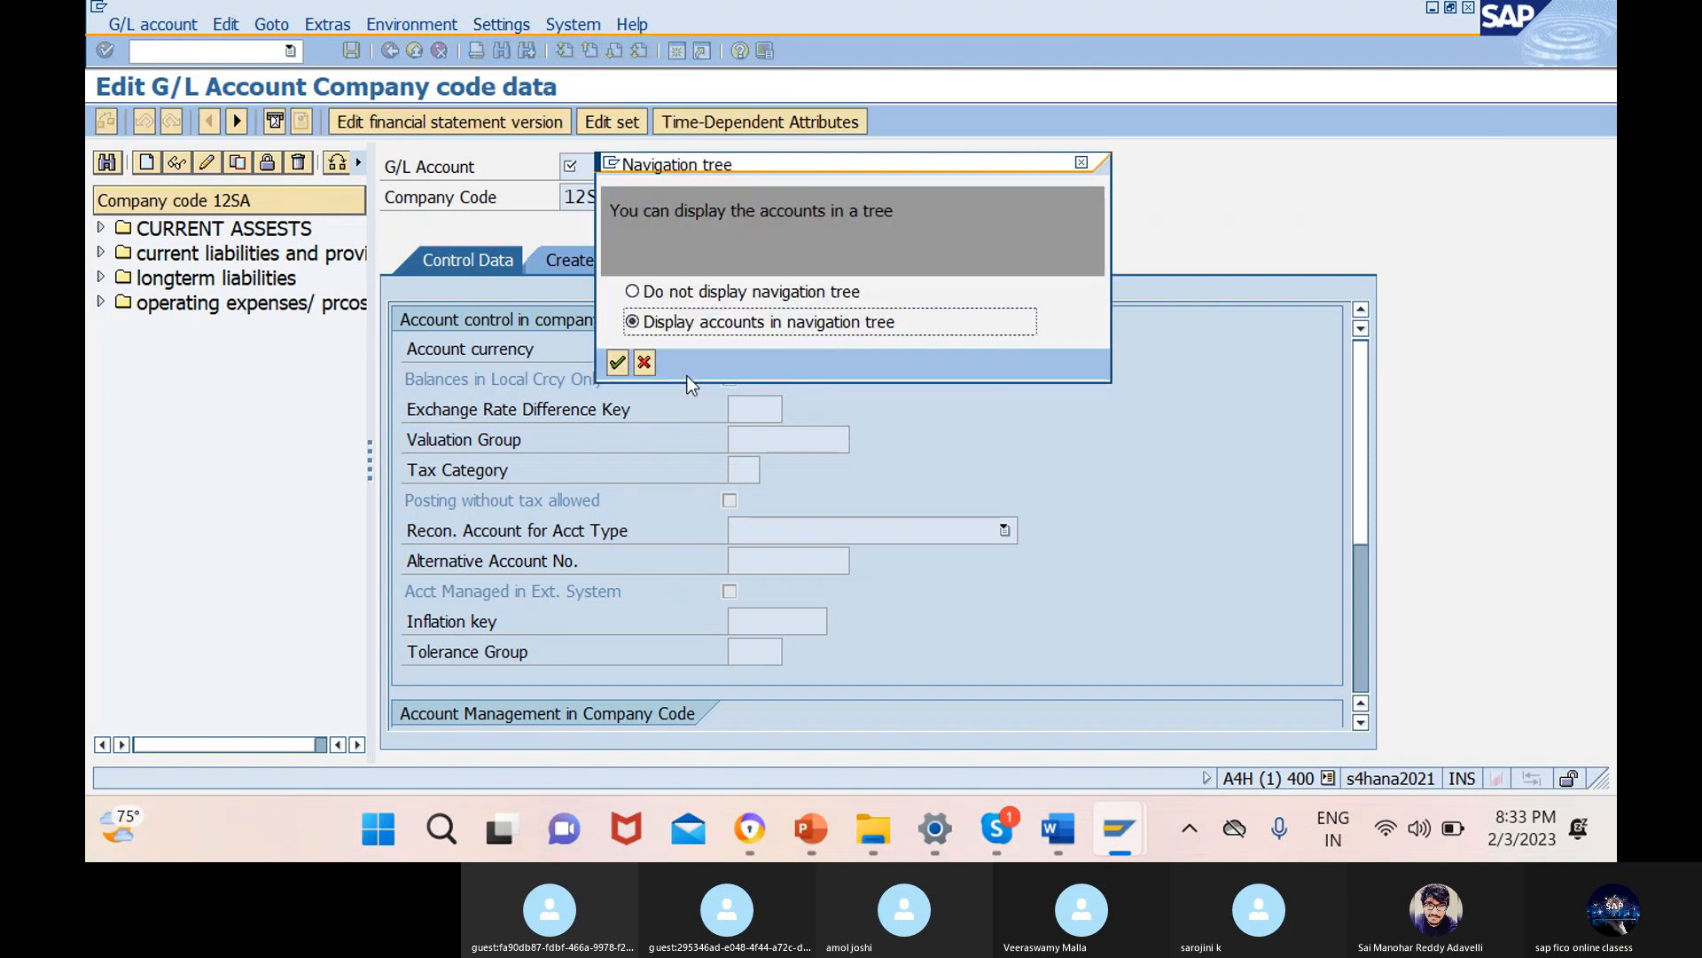
click(632, 291)
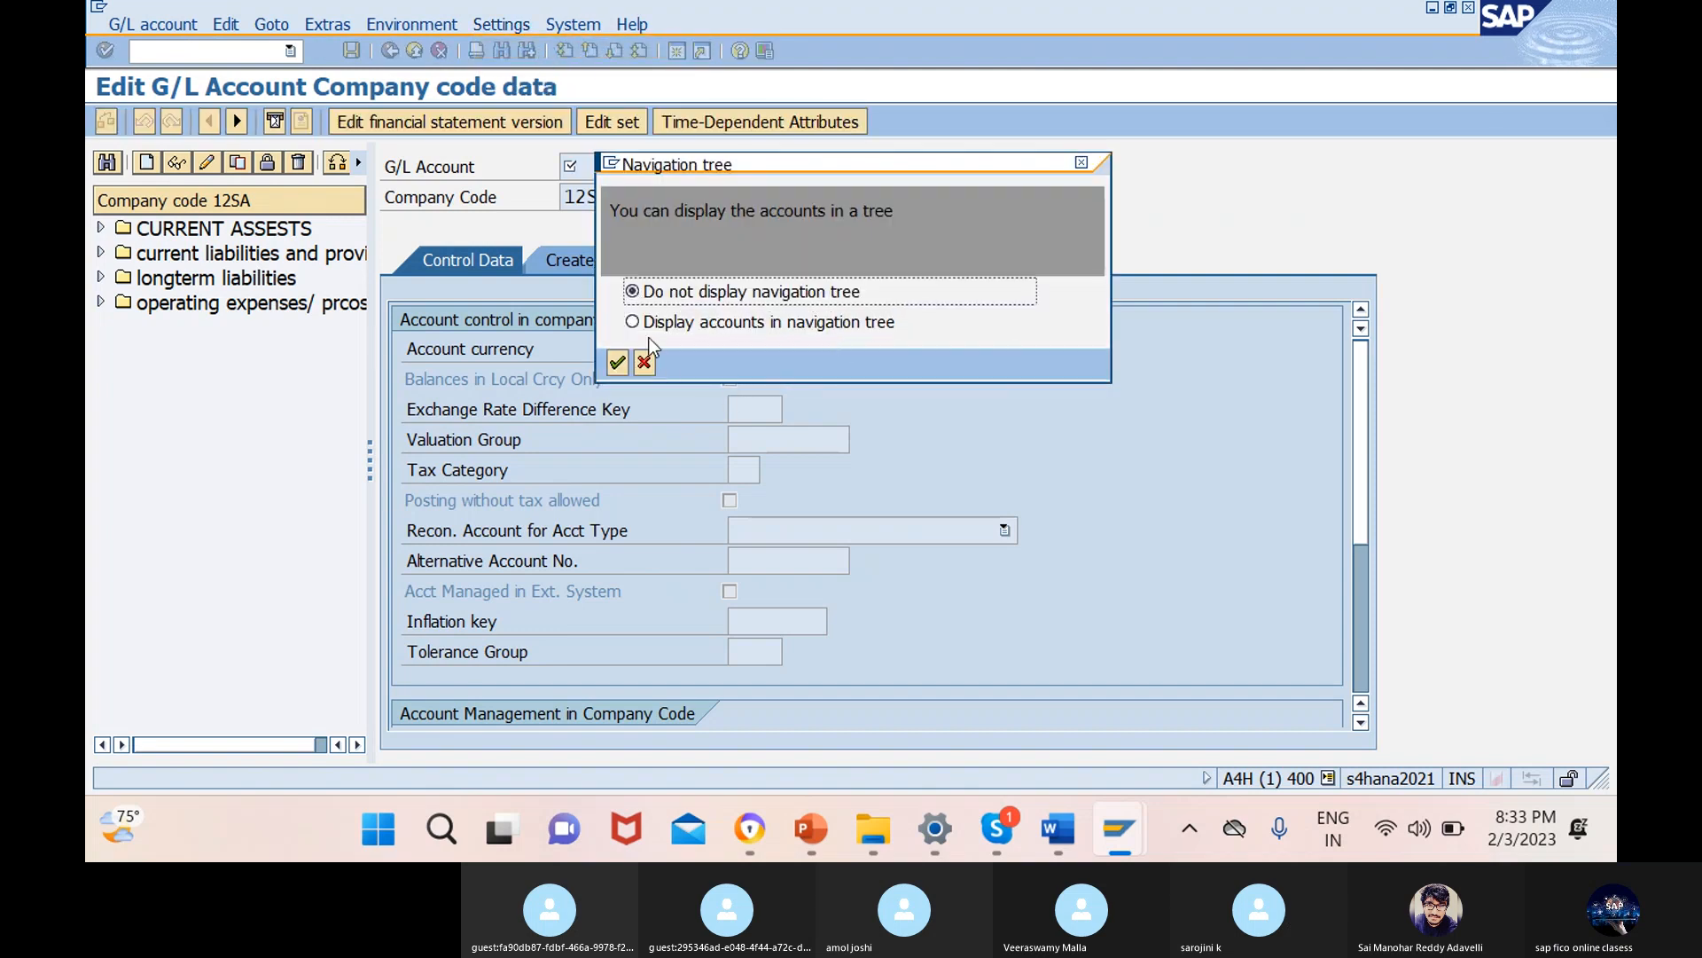
click(617, 362)
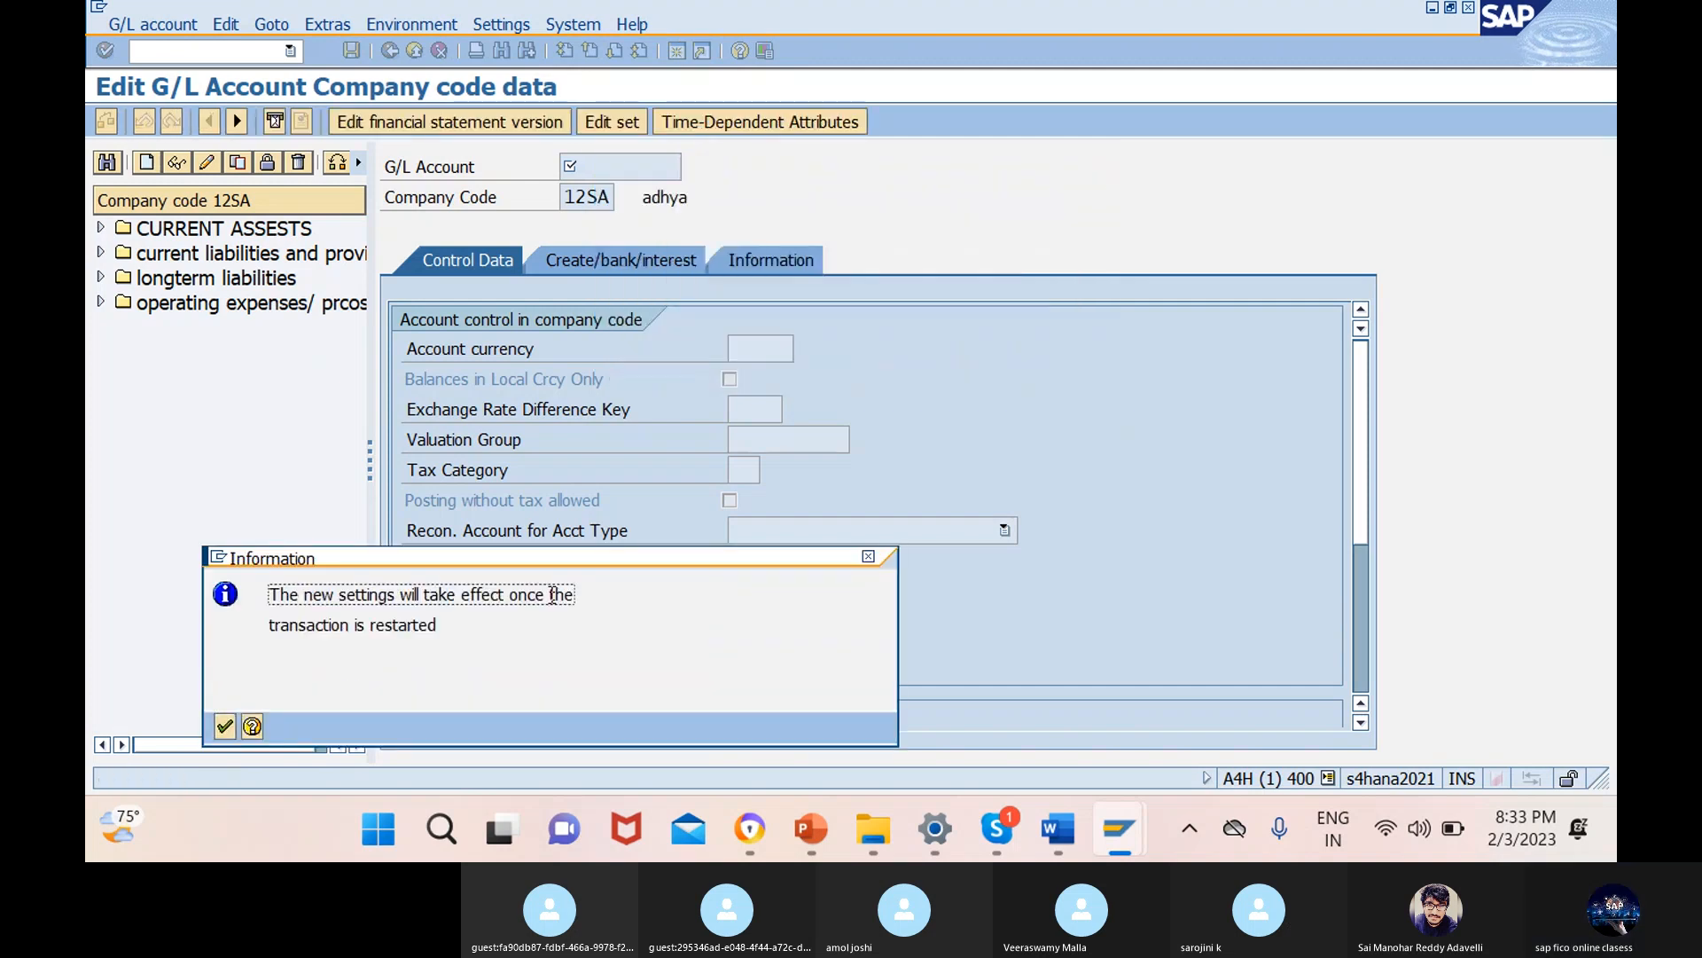
click(225, 728)
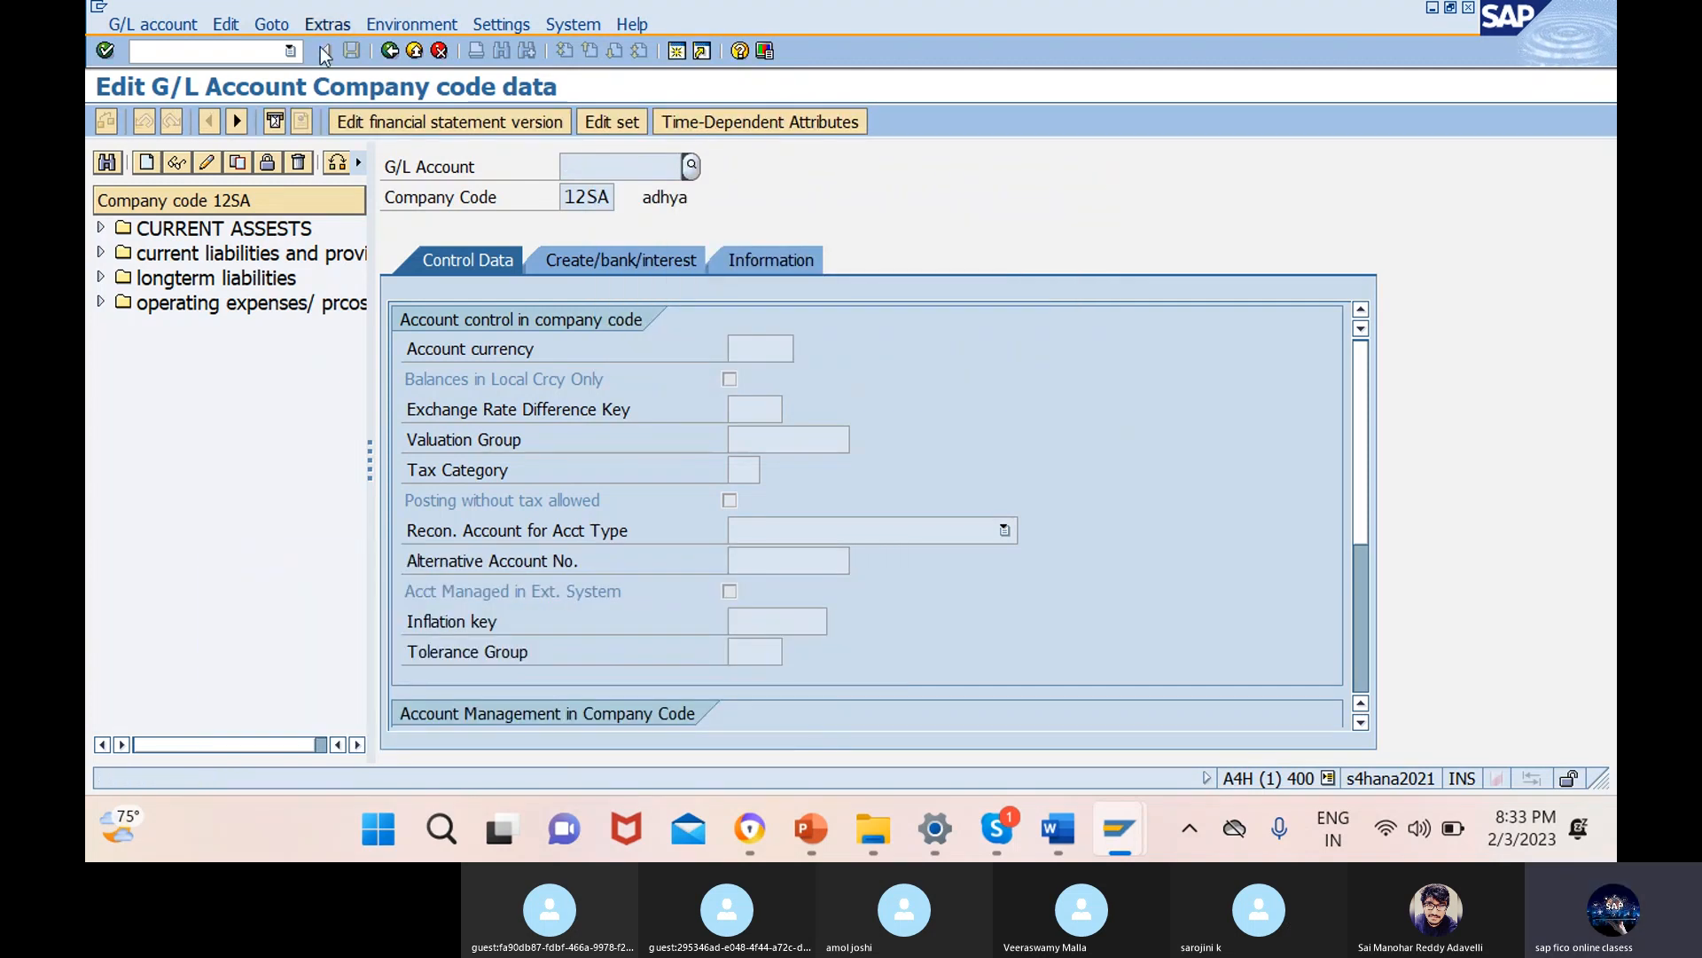
- Restart transaction FS00 to return to central G/L account editing without the navigation tree
click(167, 55)
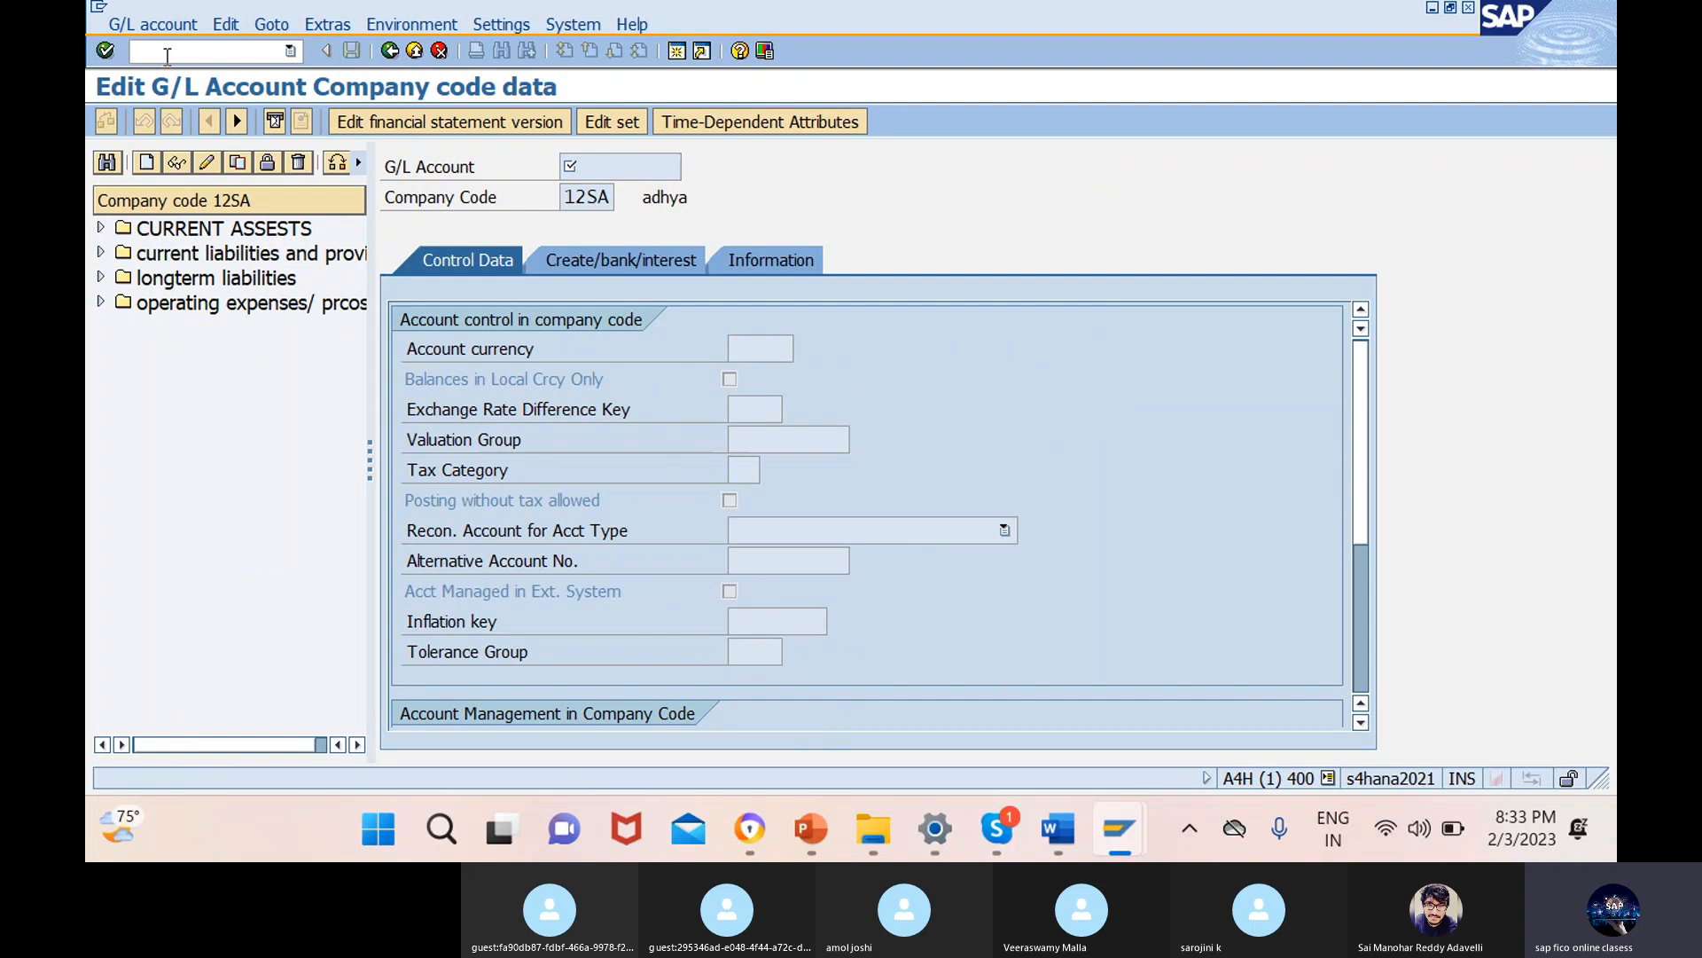
text(/nfs00)
key(Return)
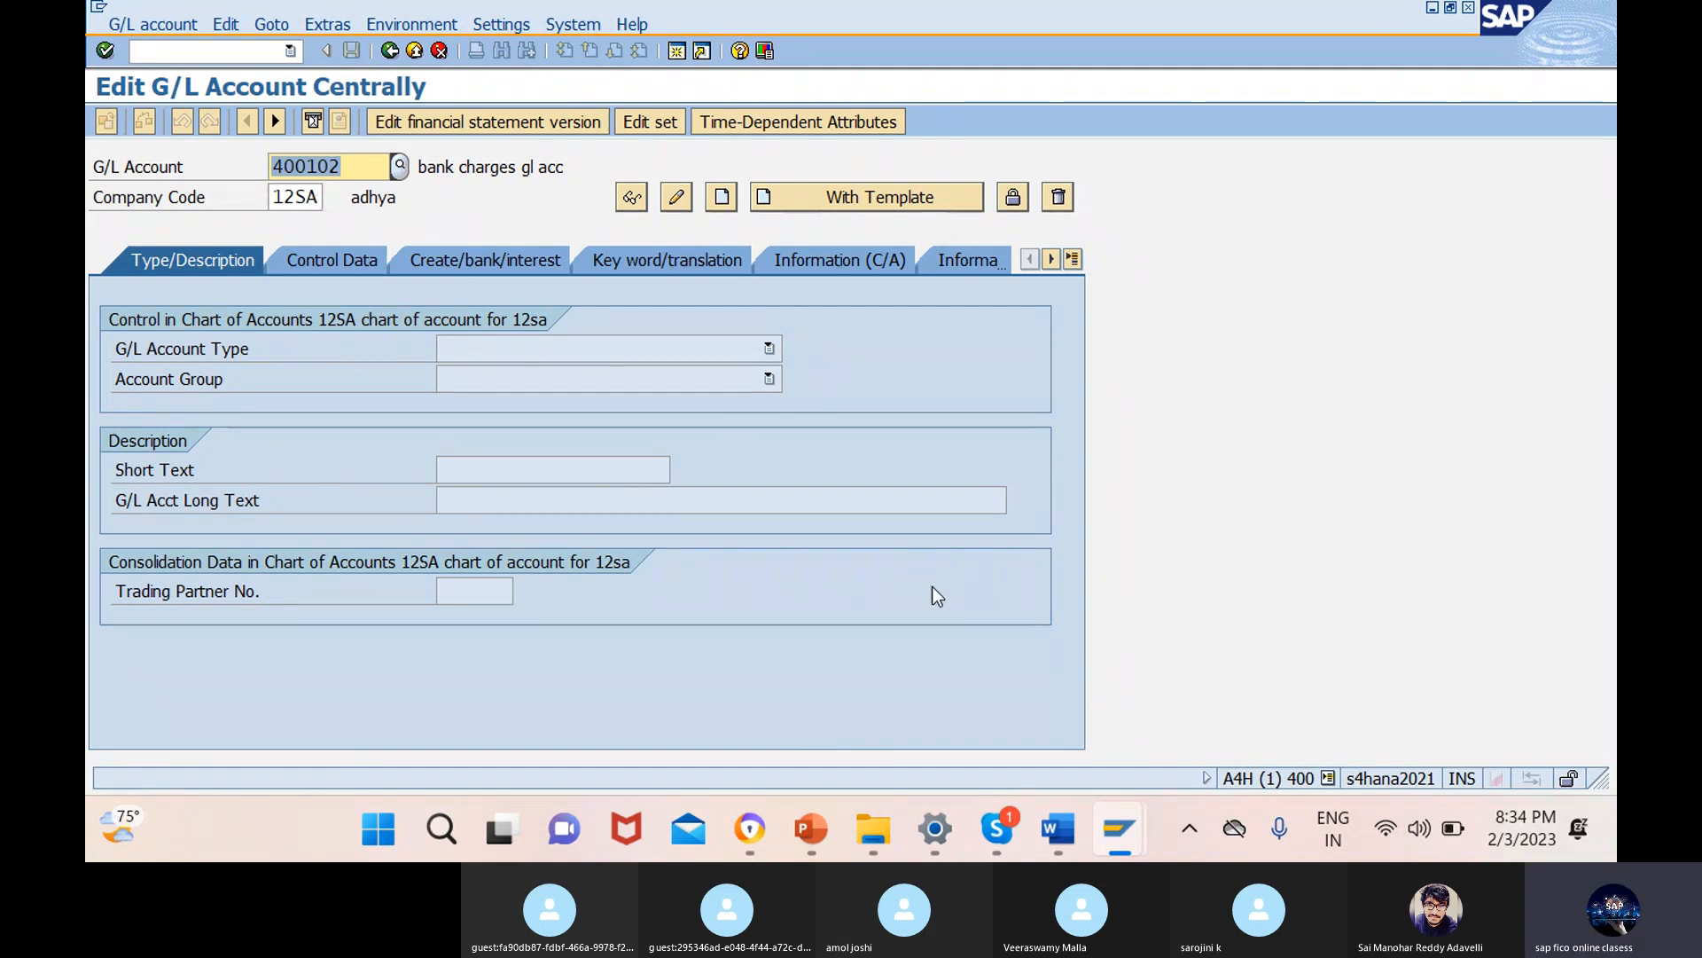
- Switch to the other SAP session showing the G/L Account Groups overview
mouse_move(1130, 838)
click(1223, 678)
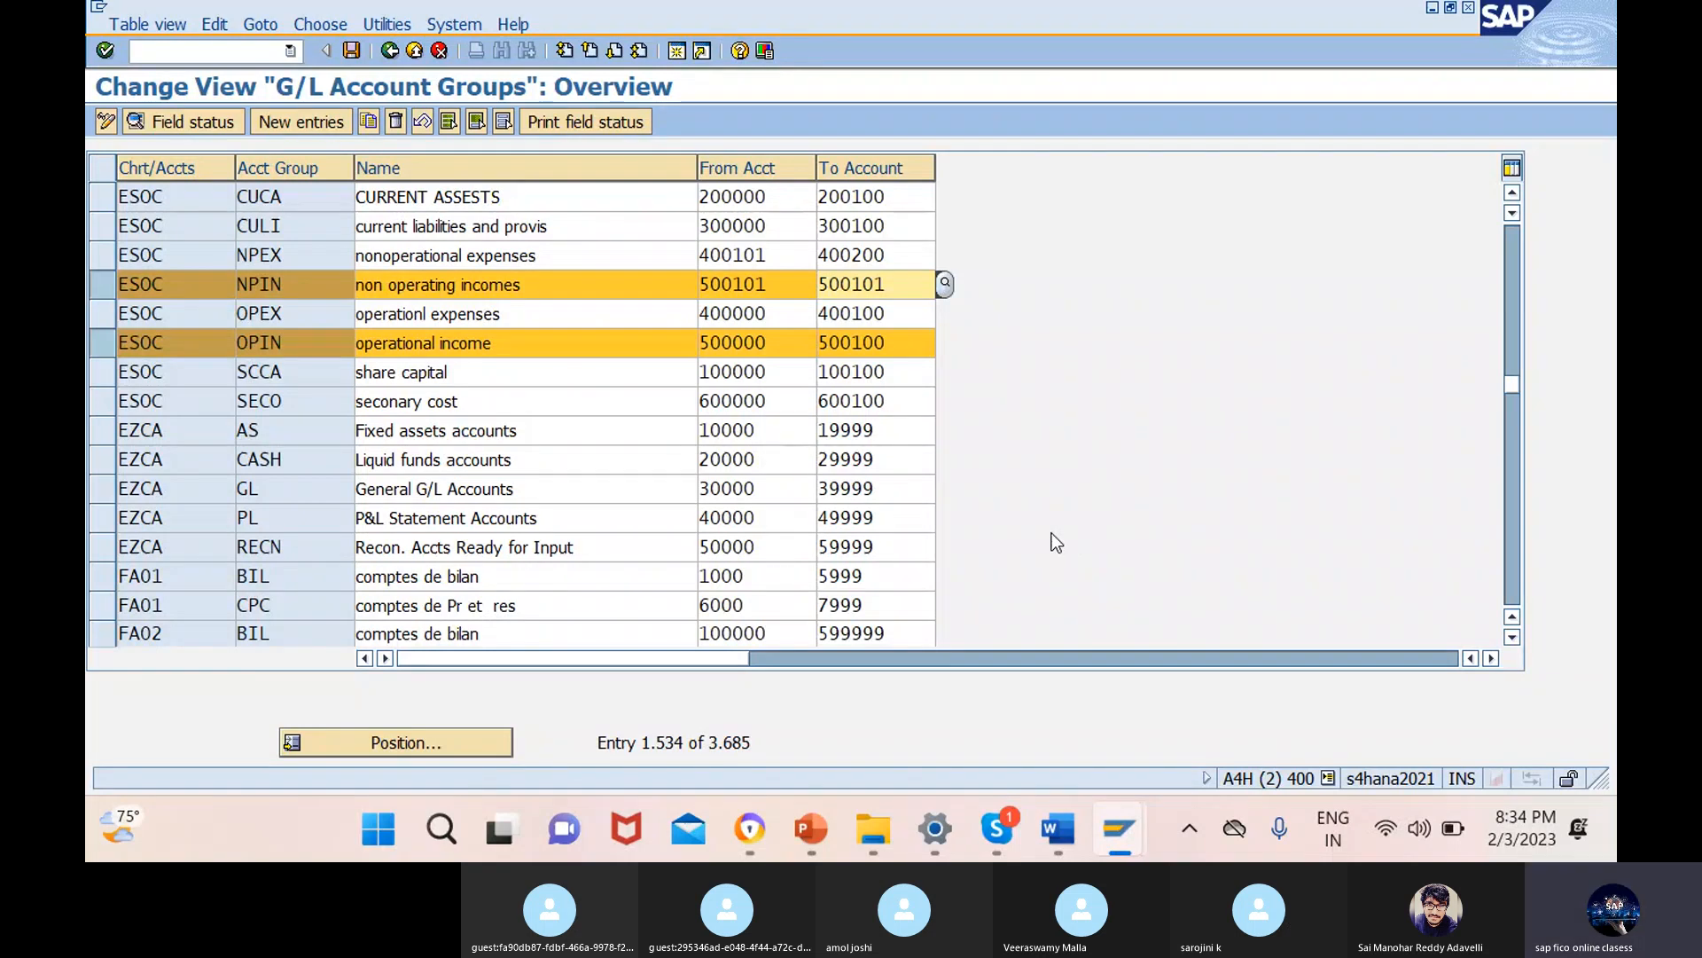
- Copy the From Acct number 300000 of the ESOC account group CULI, current liabilities and provisions
click(95, 282)
click(103, 343)
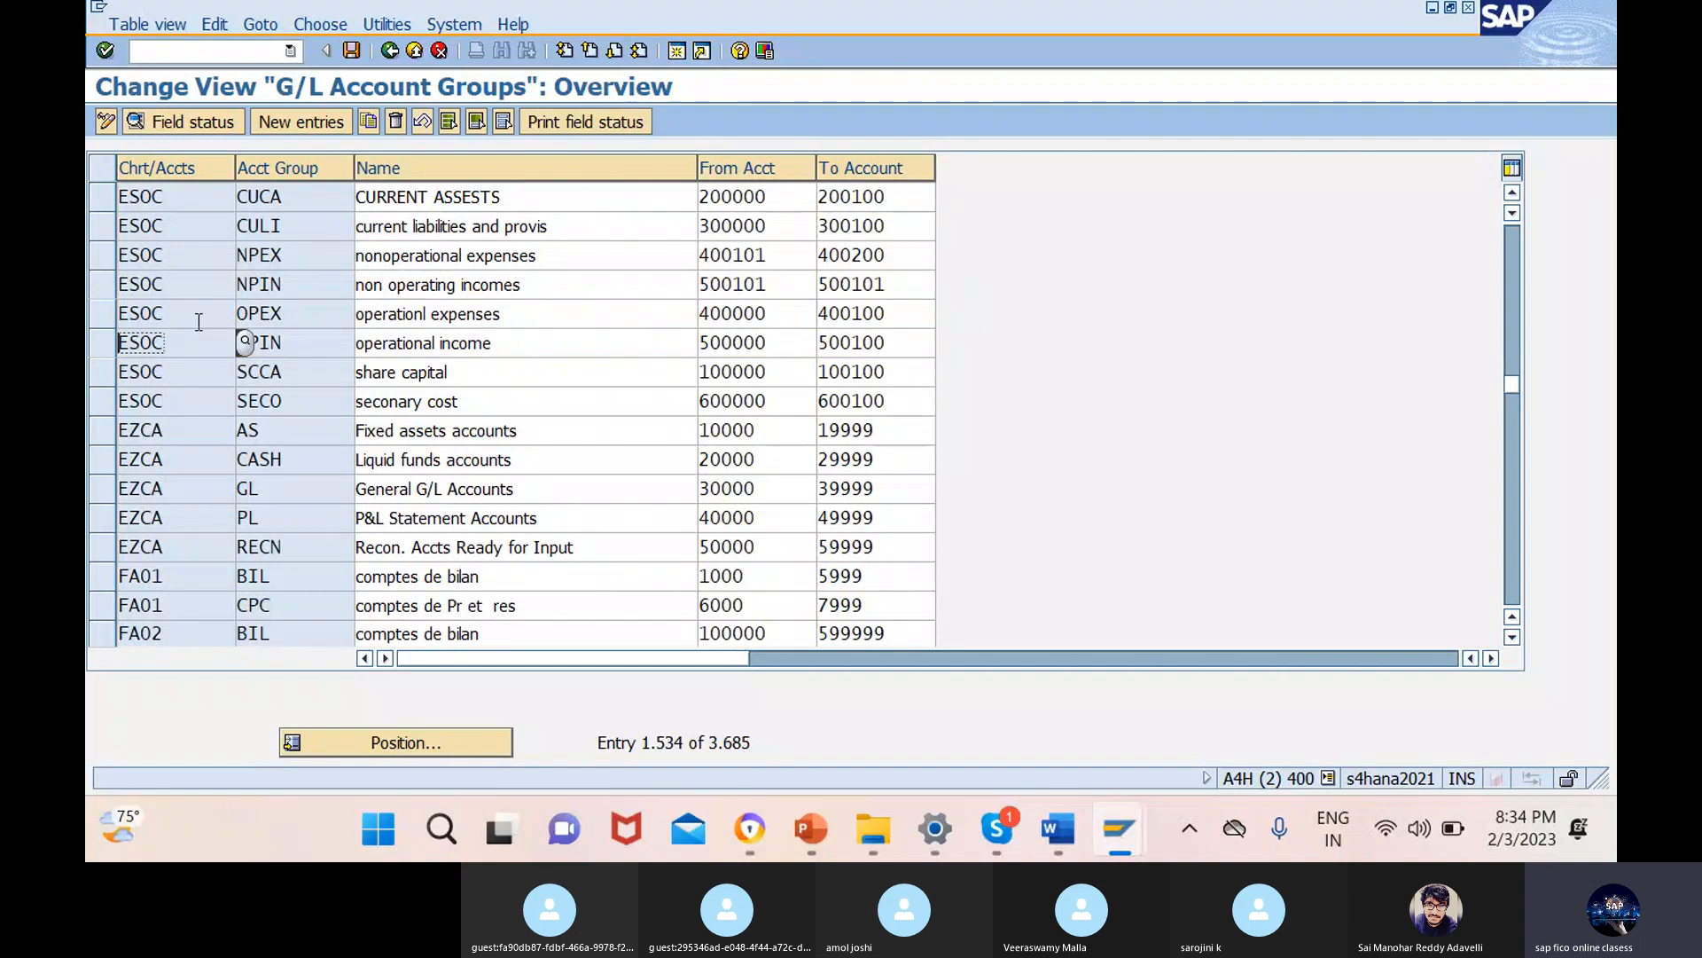
click(100, 197)
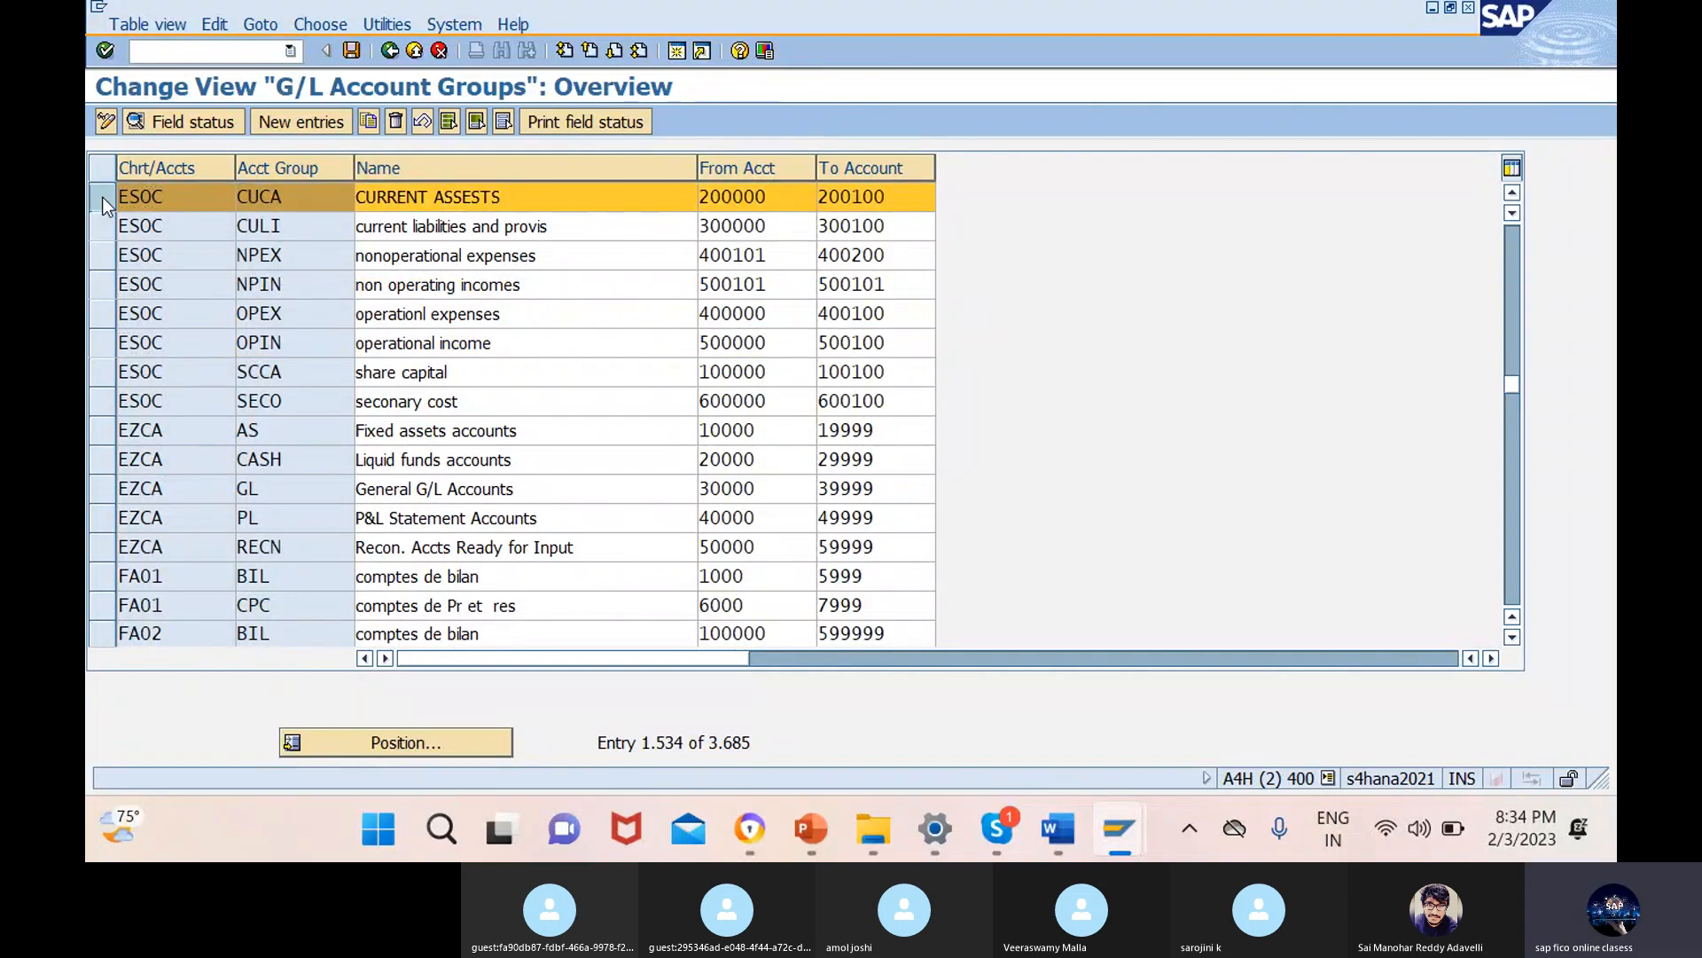
click(103, 197)
click(110, 224)
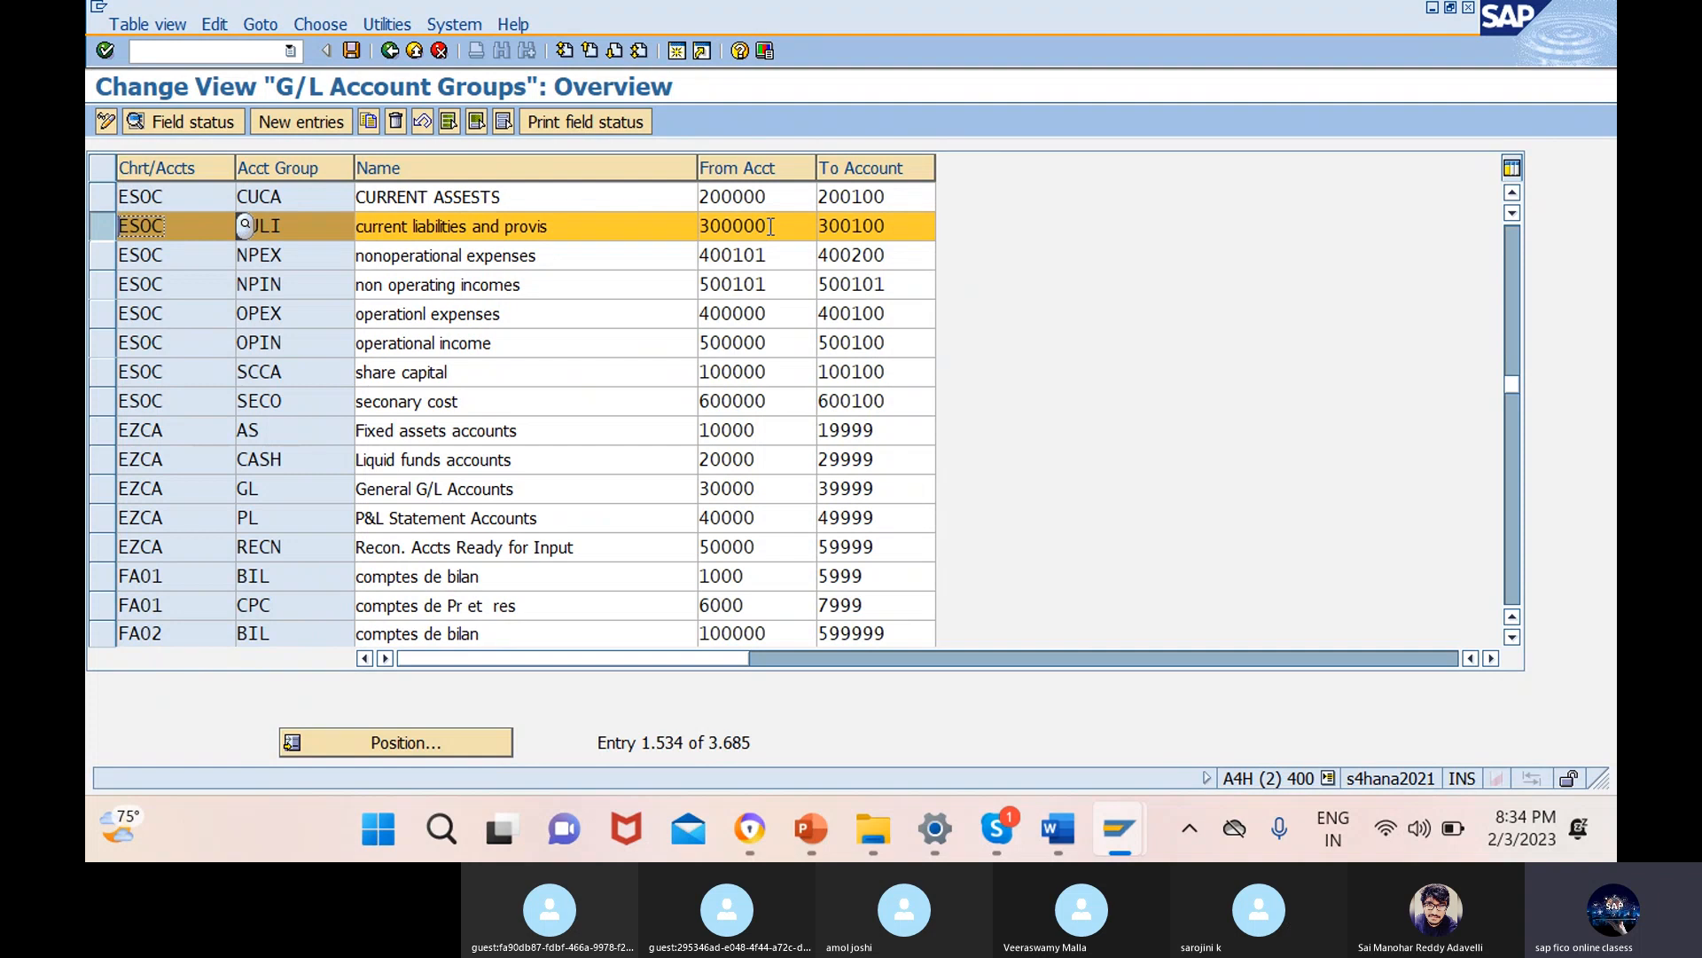
drag(771, 227, 696, 222)
key(ctrl+c)
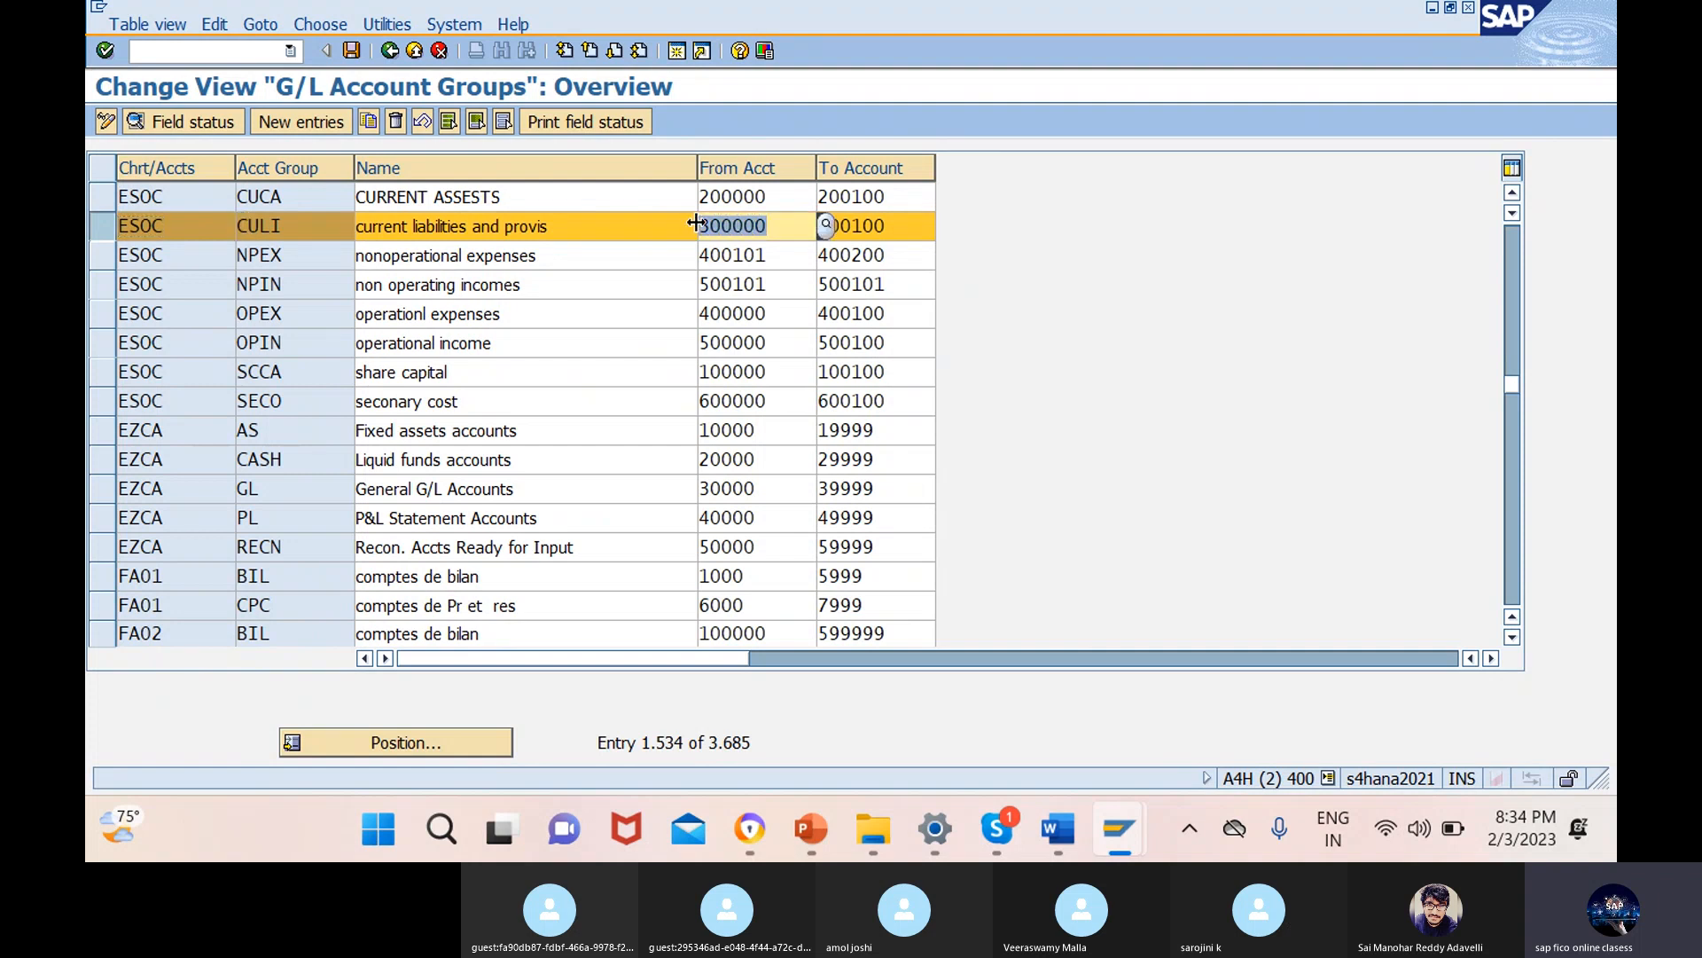
click(696, 222)
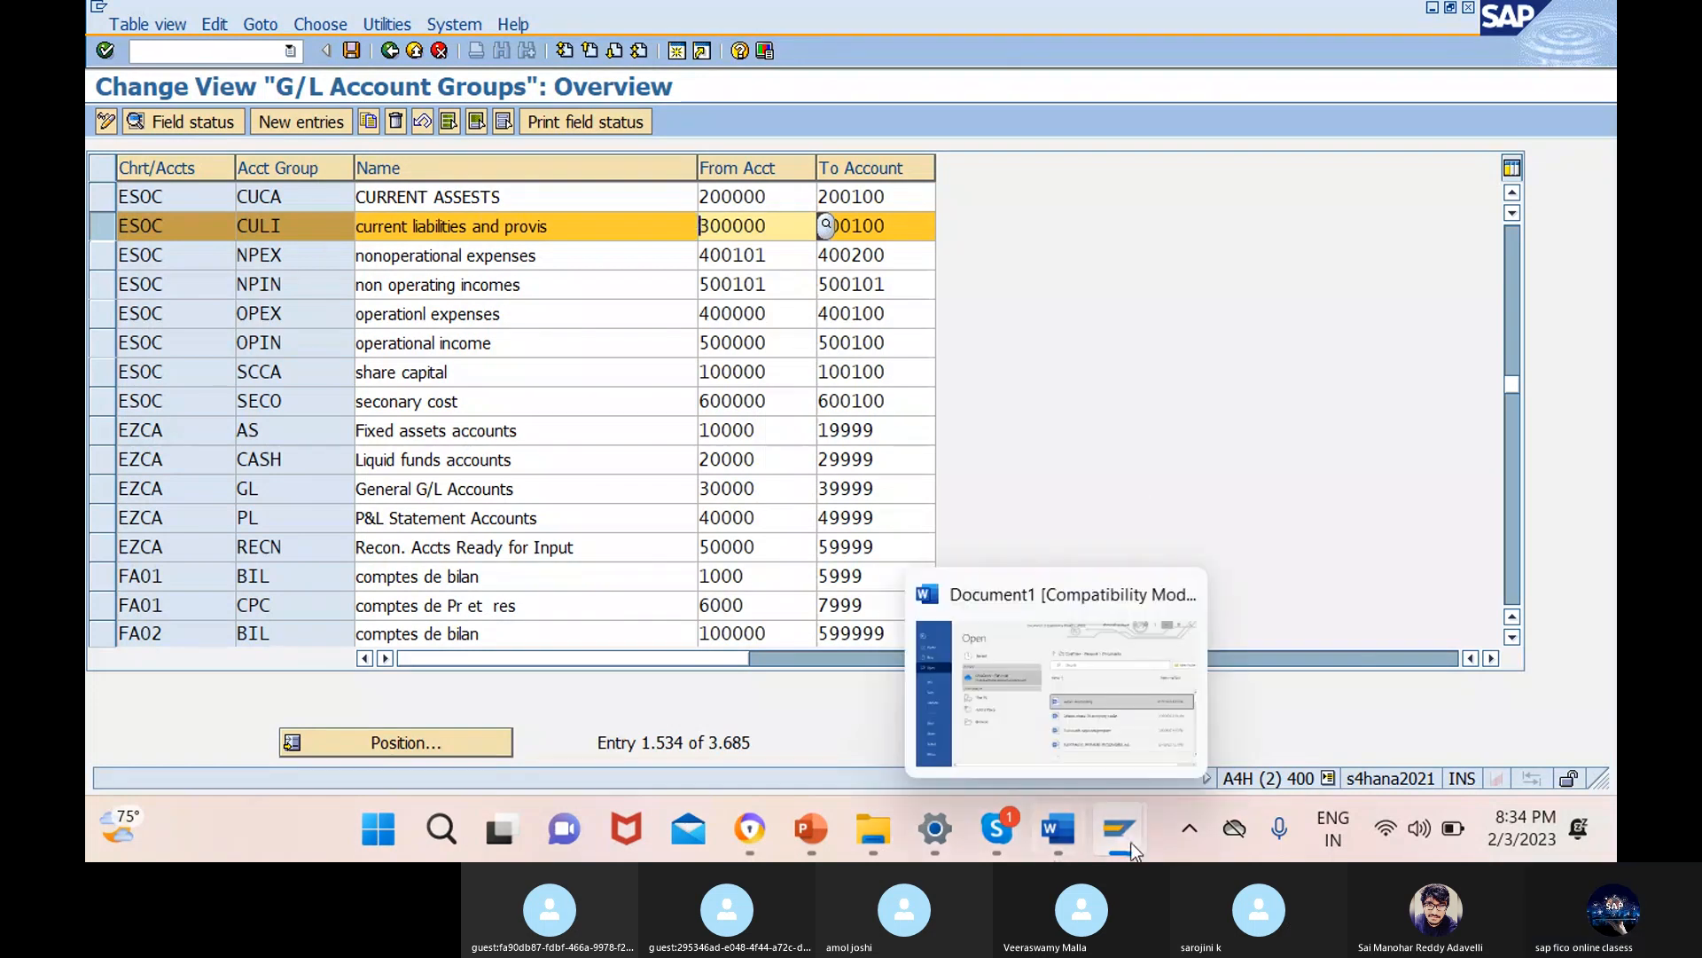
- Switch to the central G/L account session and enter the copied G/L account 300000 with company code 12ES
mouse_move(1126, 842)
click(1099, 732)
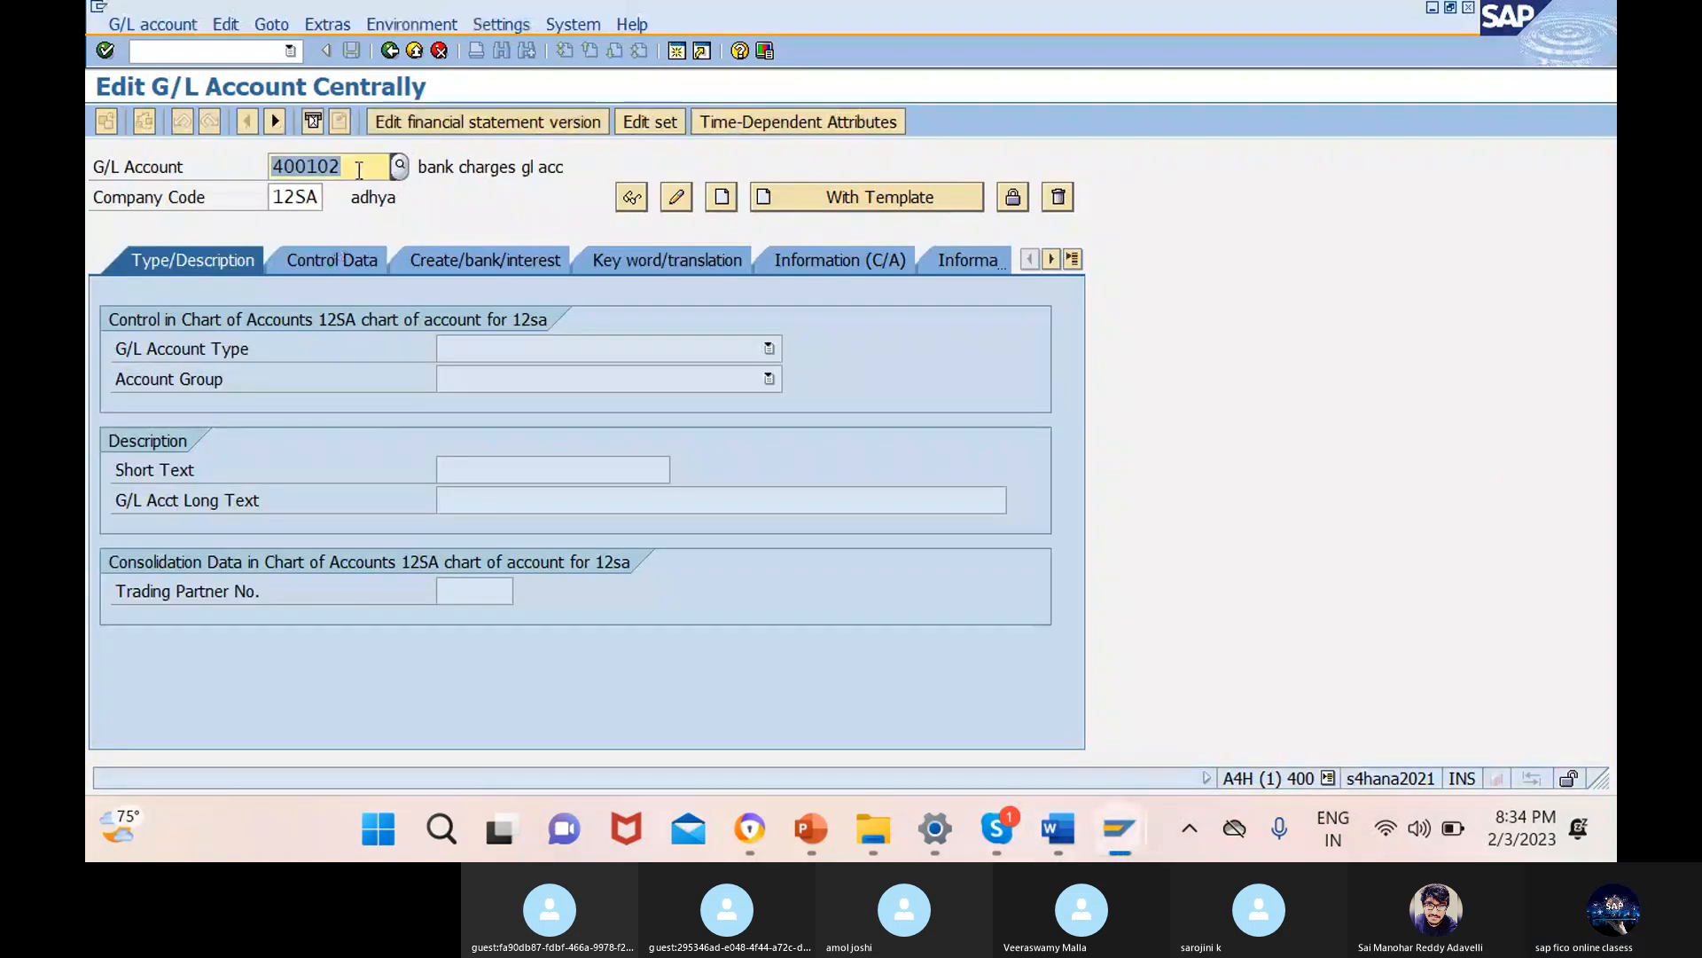
key(BackSpace)
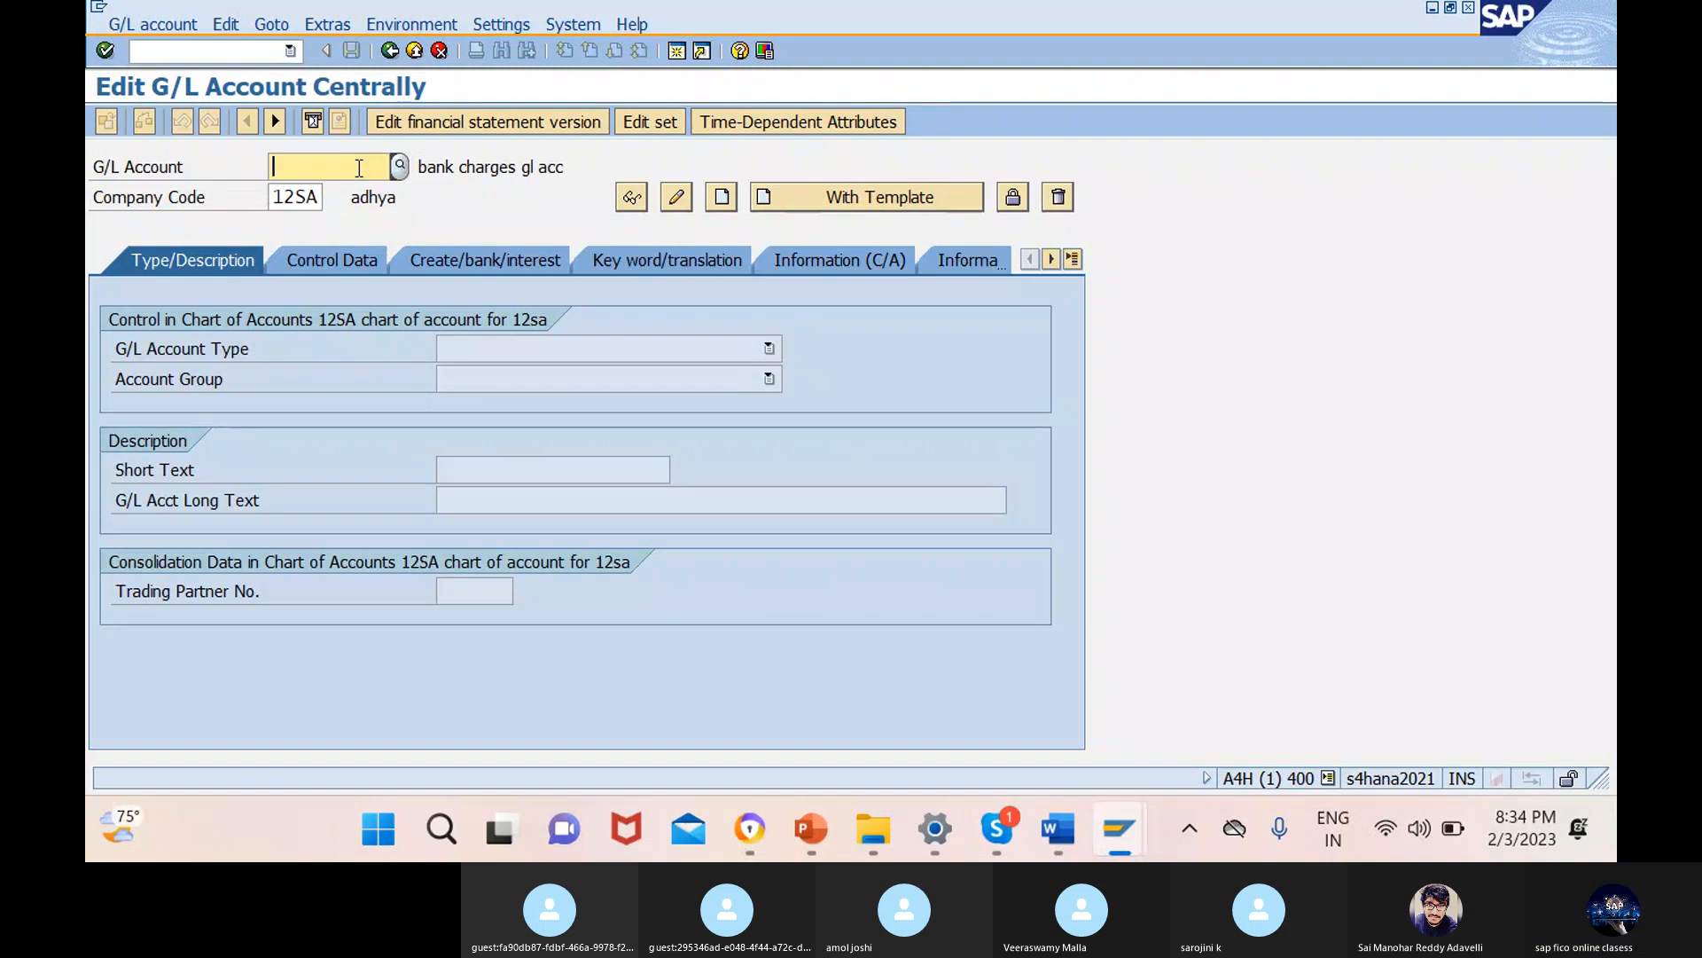
key(ctrl+v)
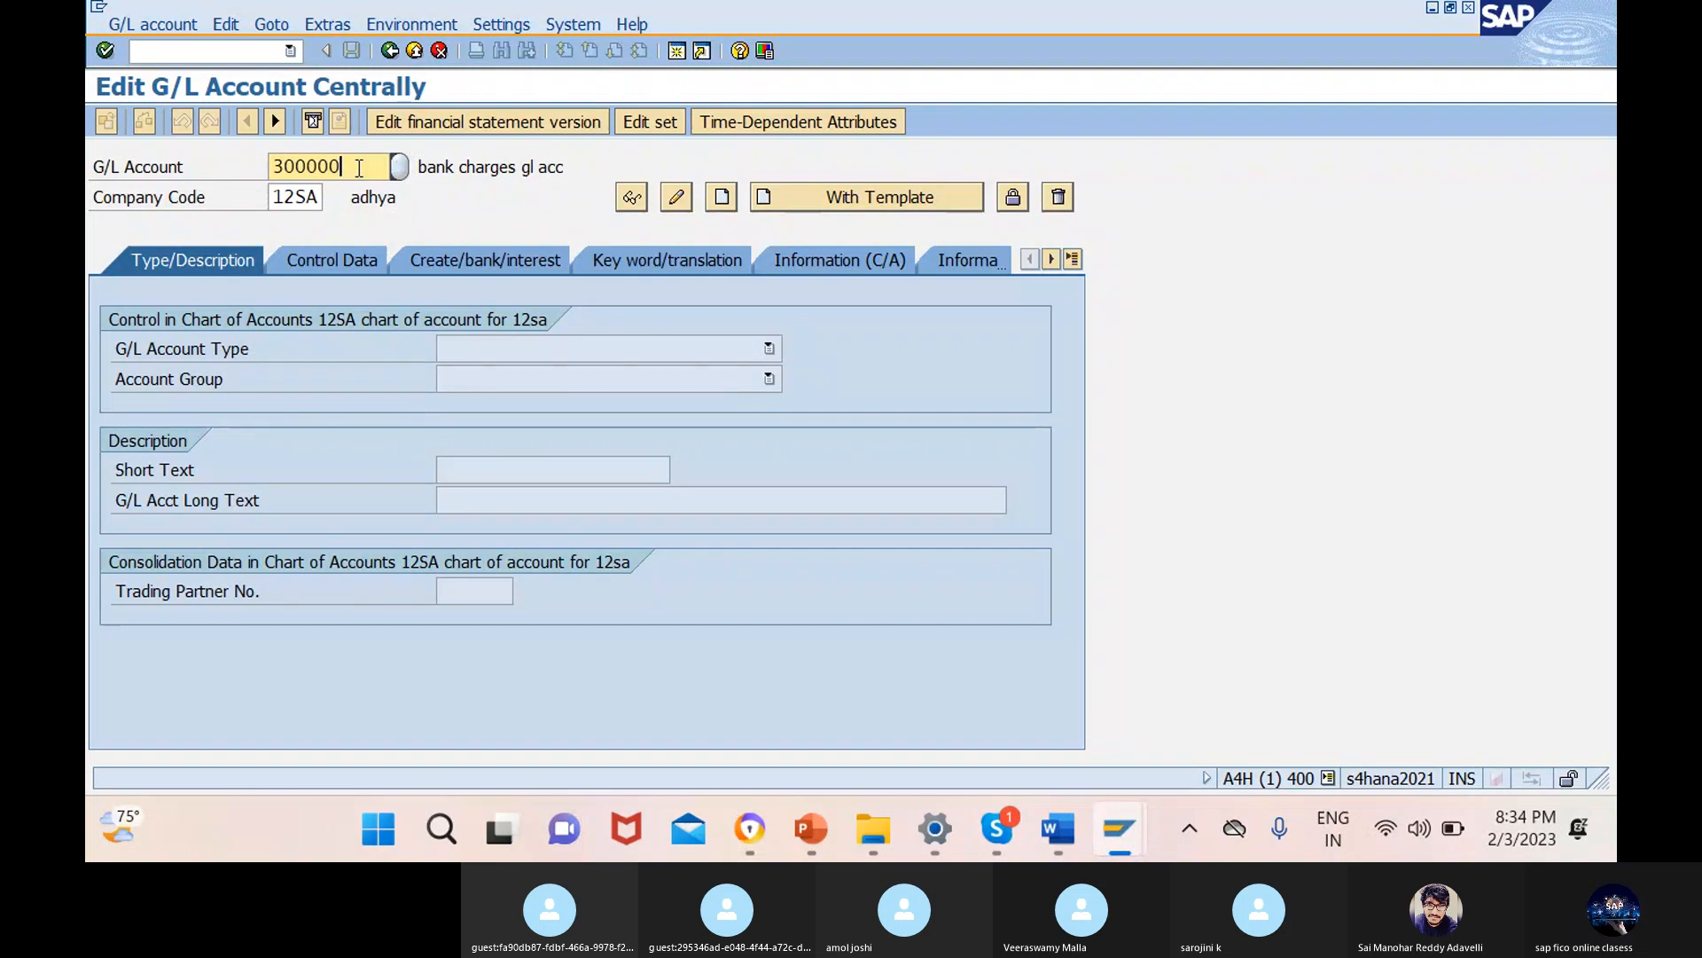
click(310, 197)
text(1)
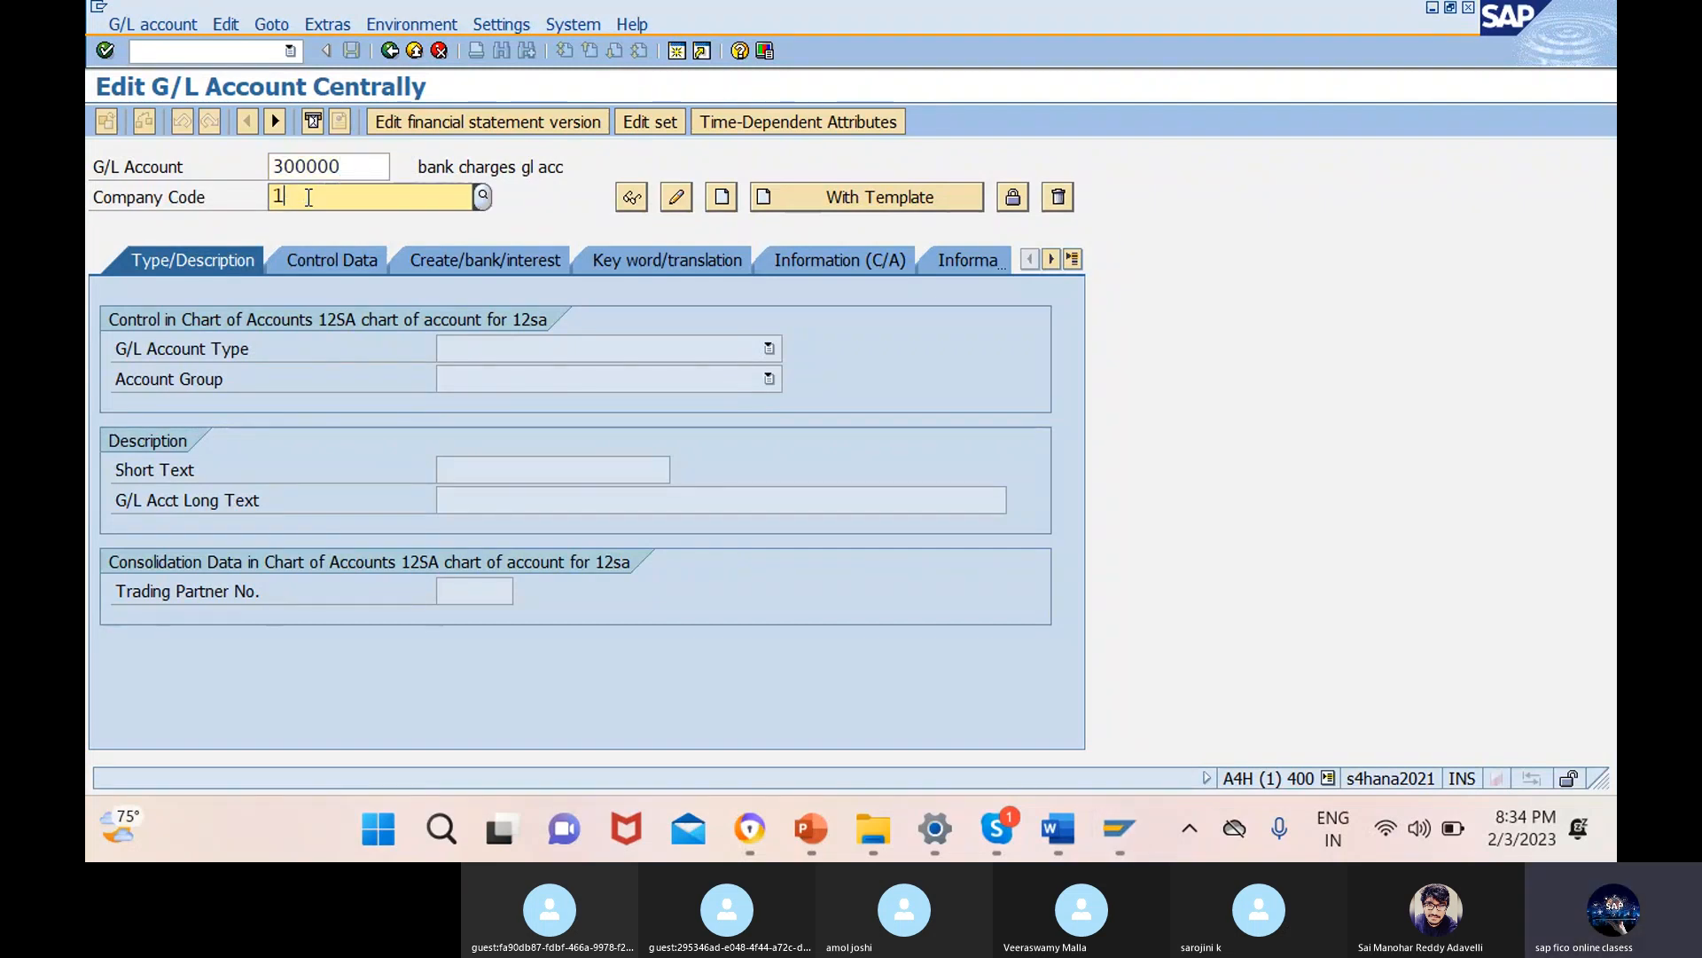
text(2es)
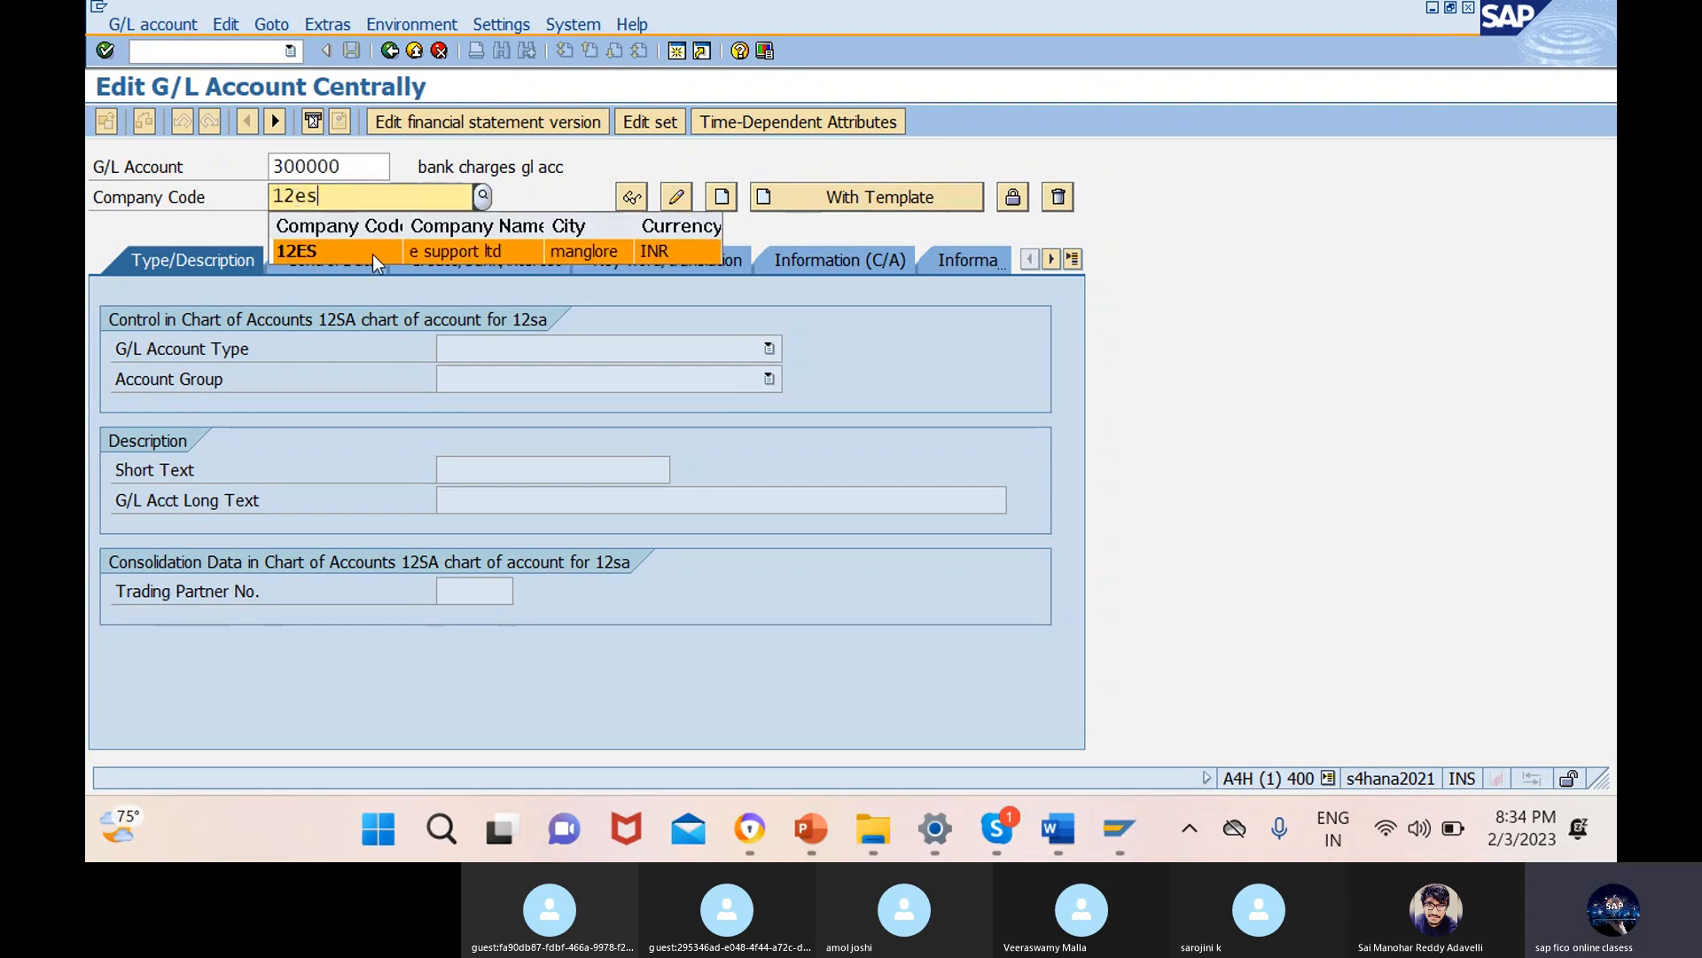
click(372, 252)
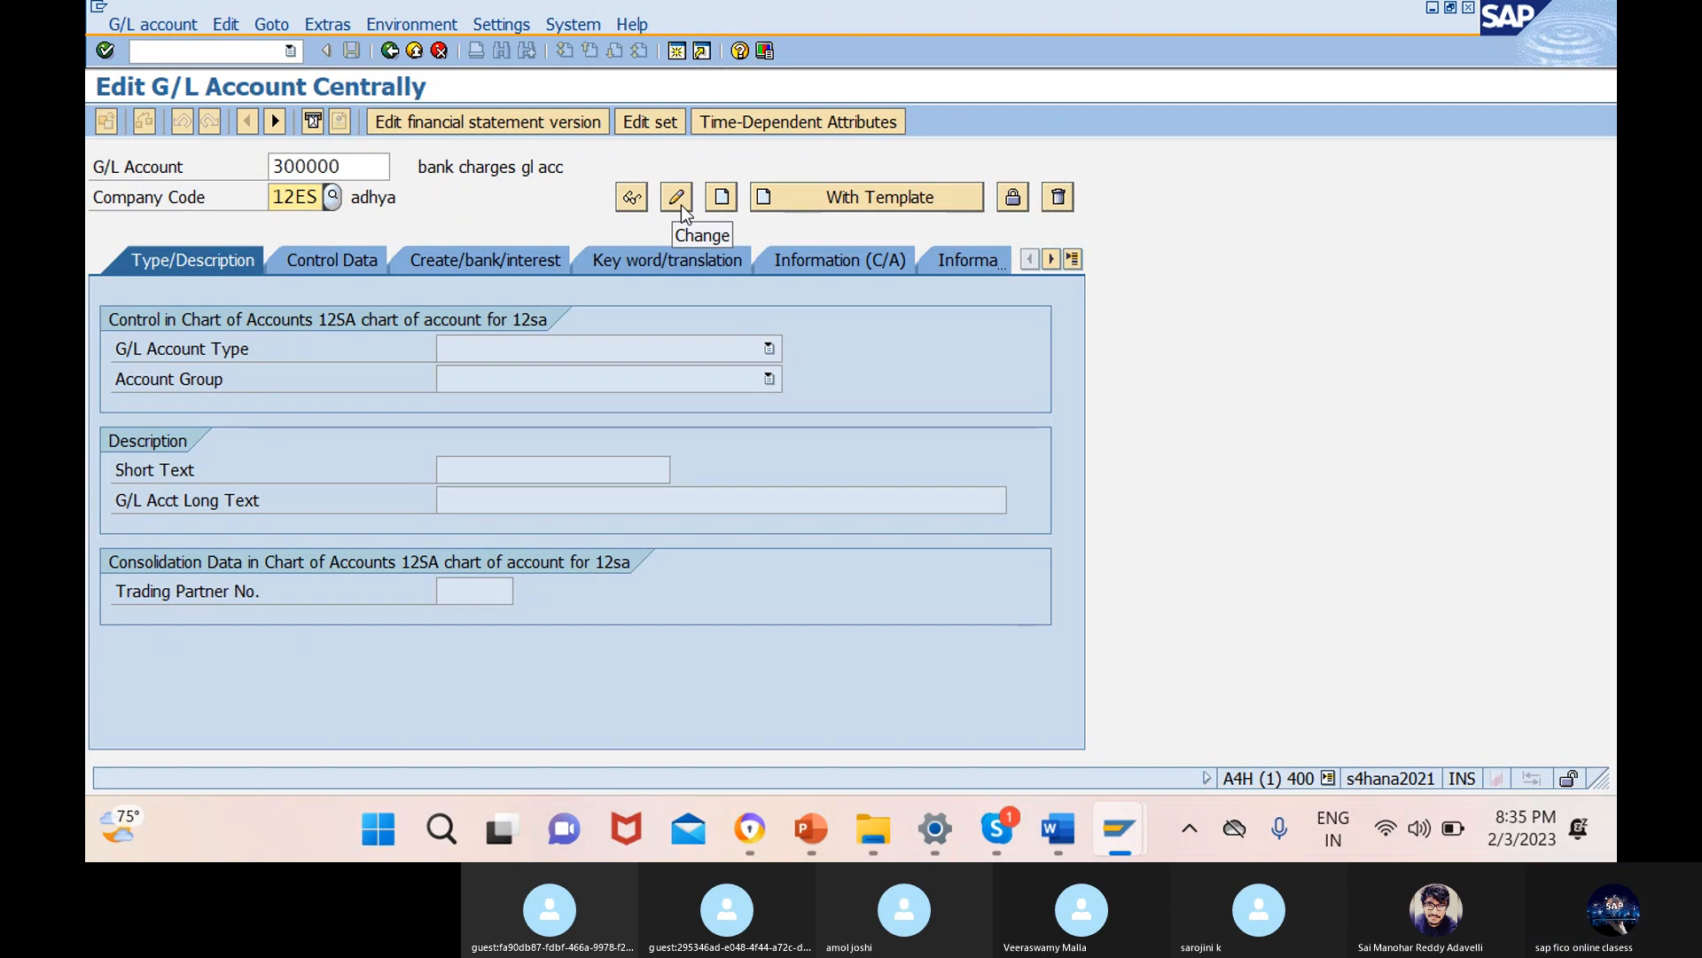
- Start creating the account with G/L account type X Balance Sheet Account and account group CULI
click(724, 196)
click(603, 350)
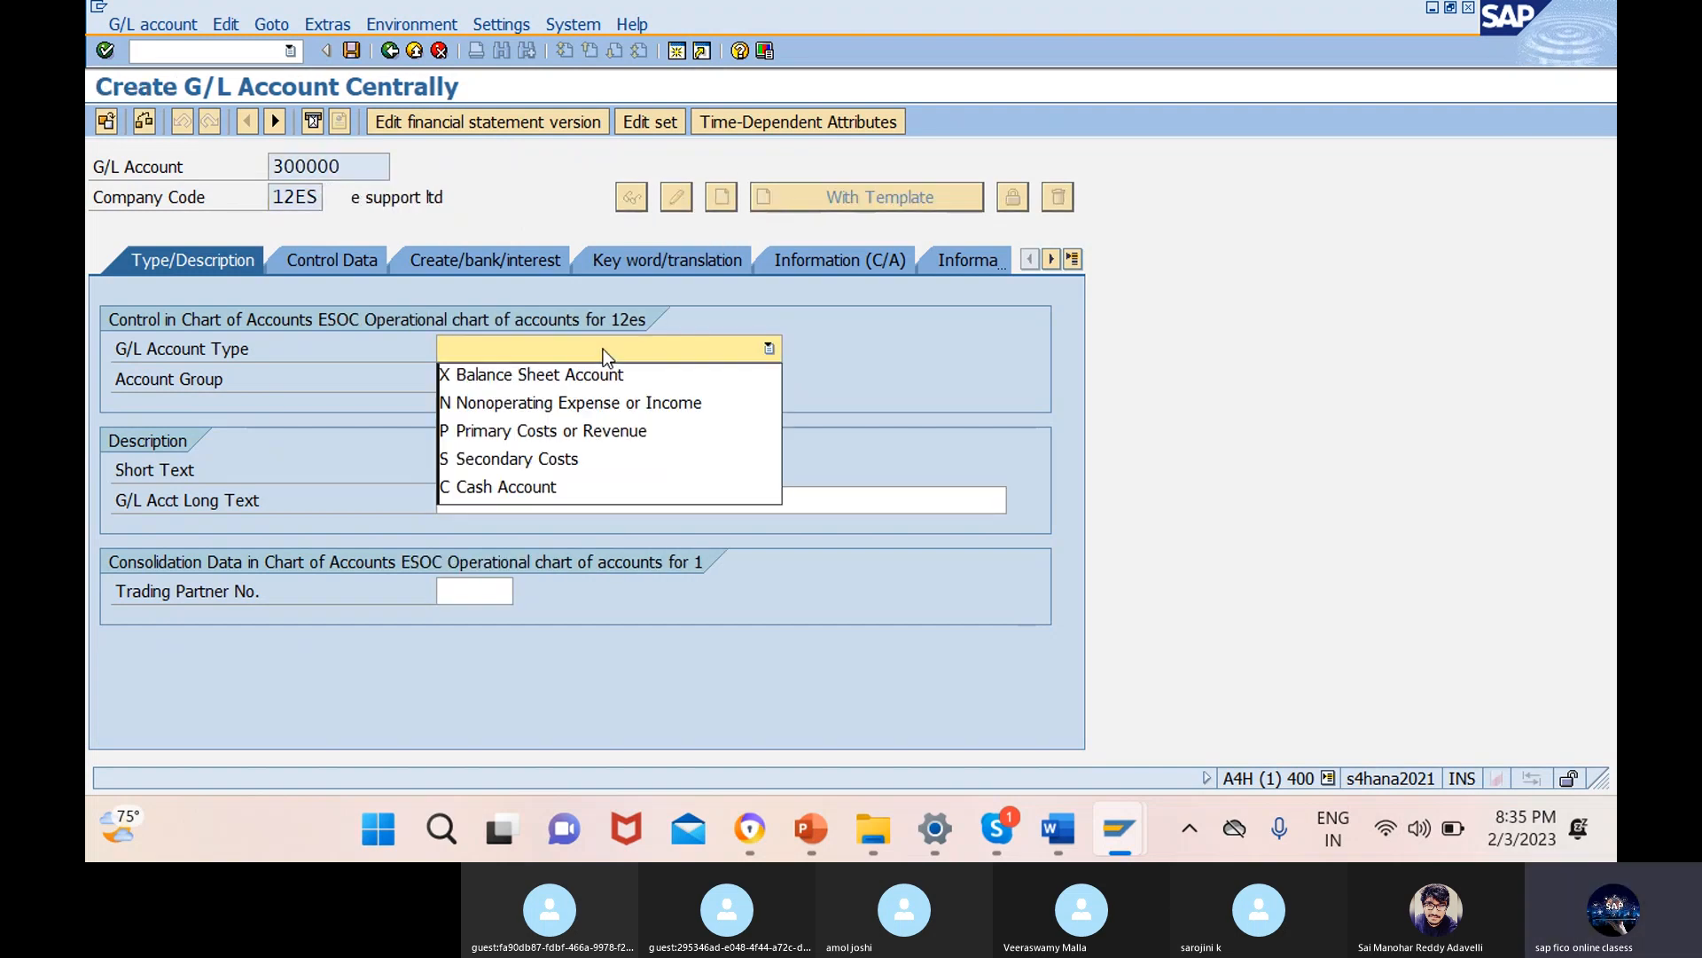
click(598, 375)
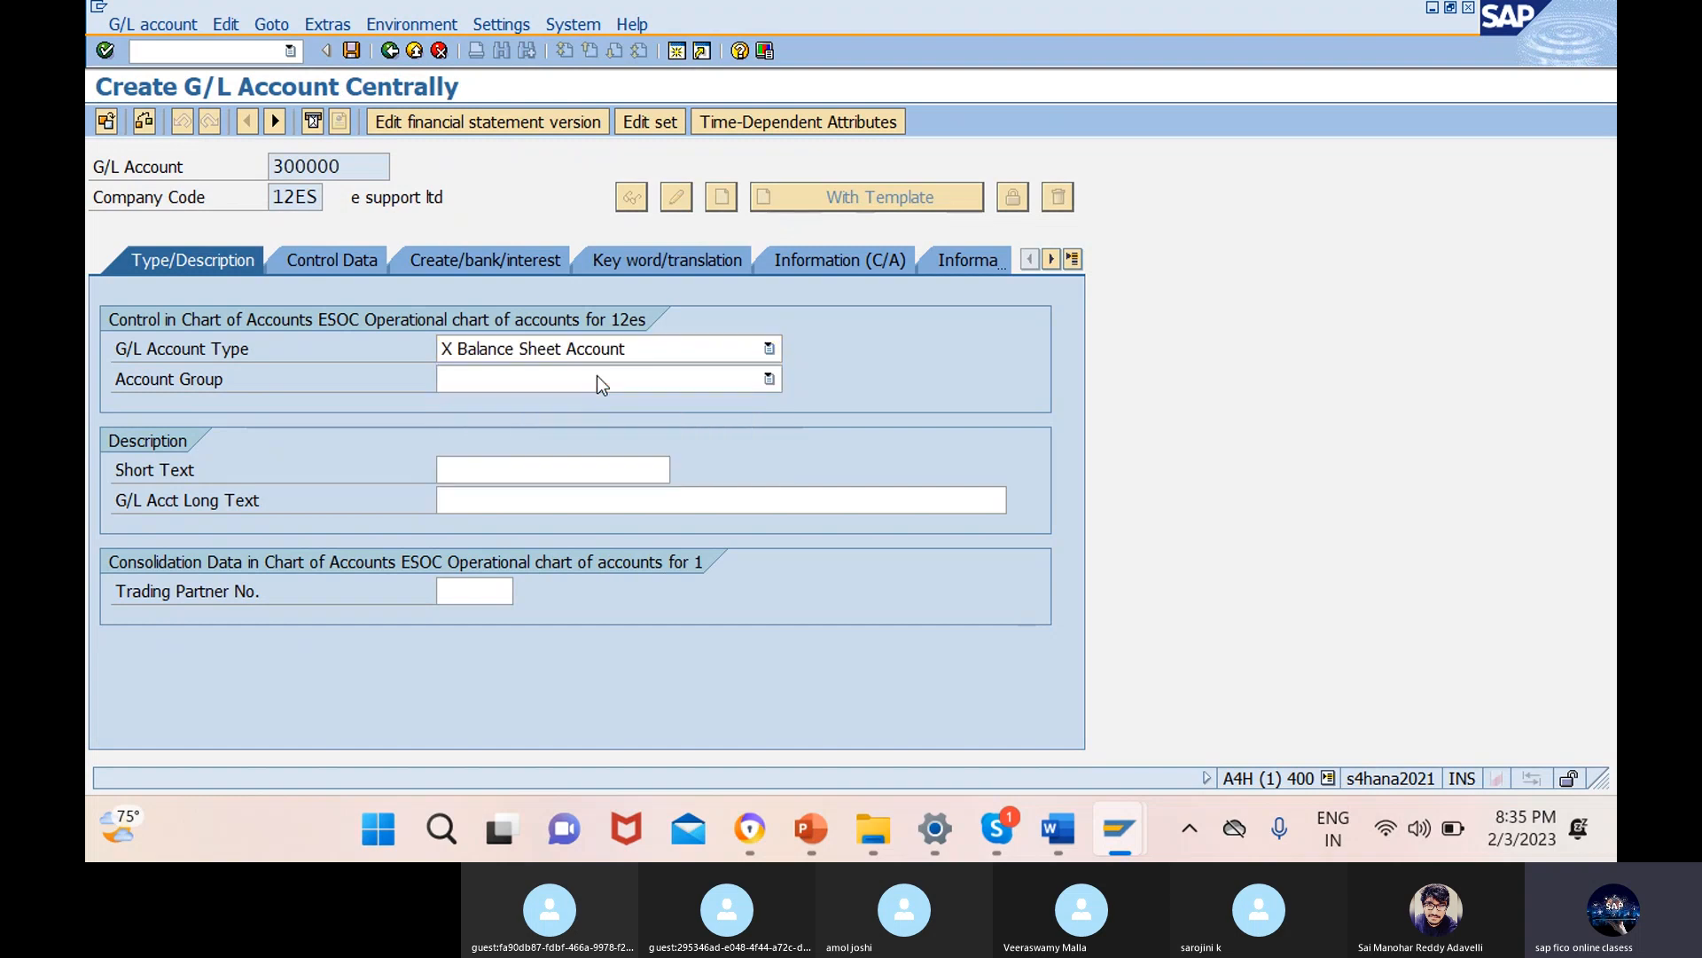
click(603, 376)
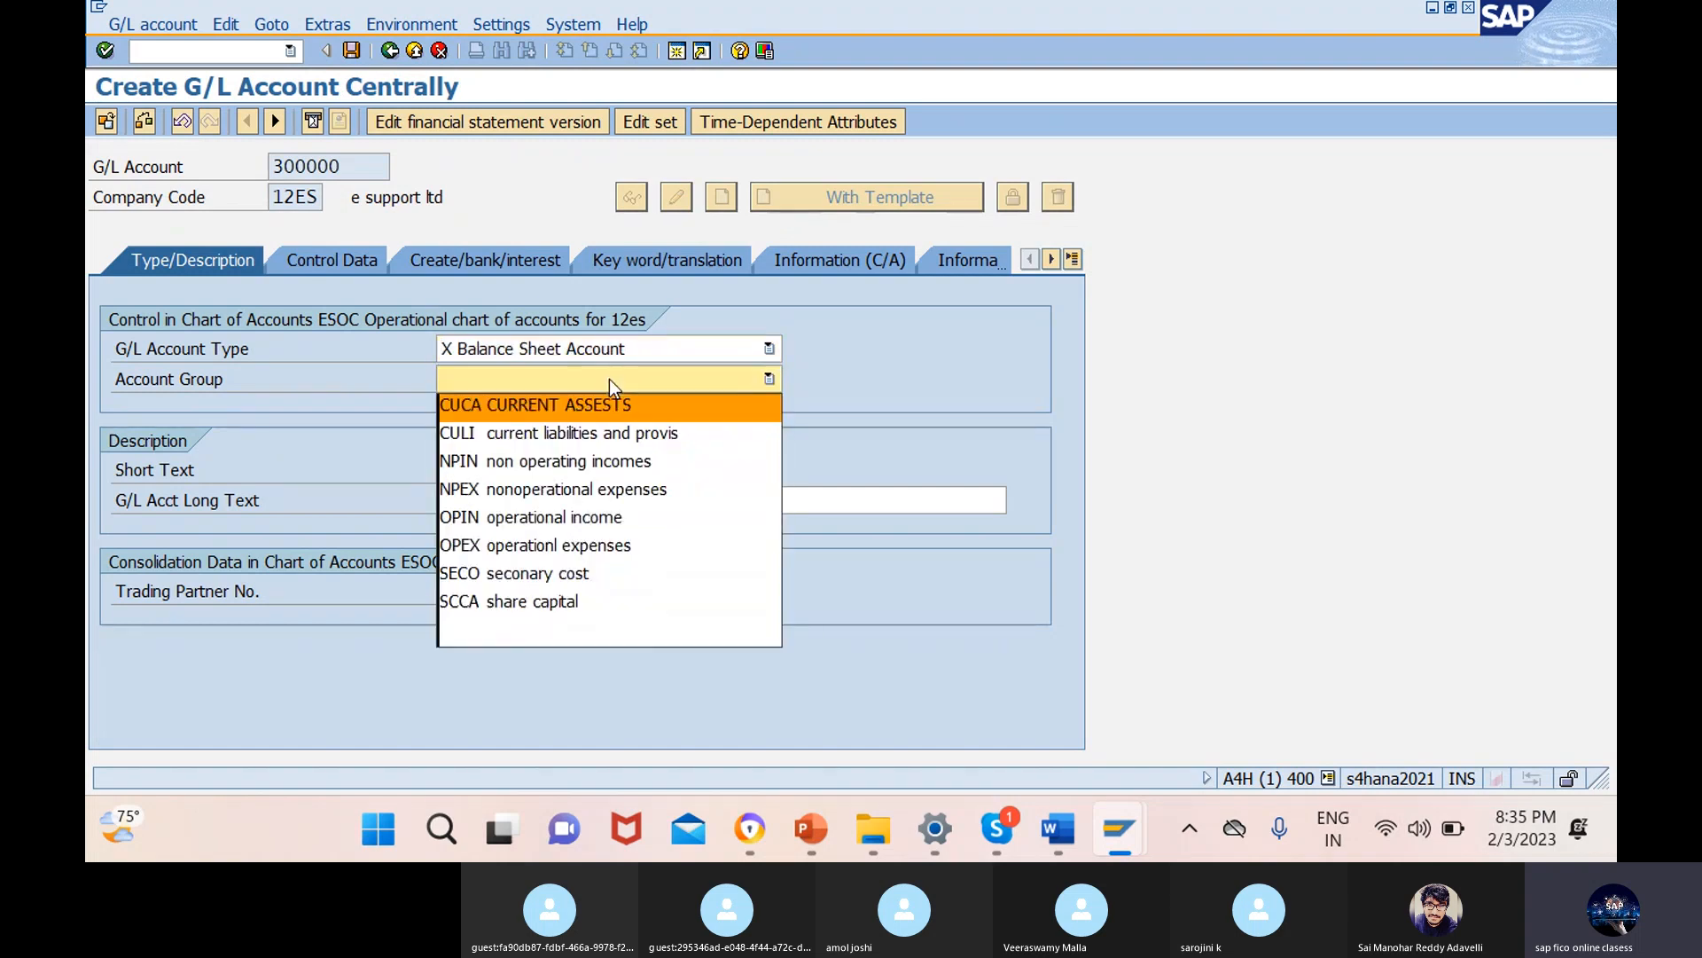
click(592, 427)
- Set the account's short text to "retained earnings ac" and leave the long text empty
click(555, 470)
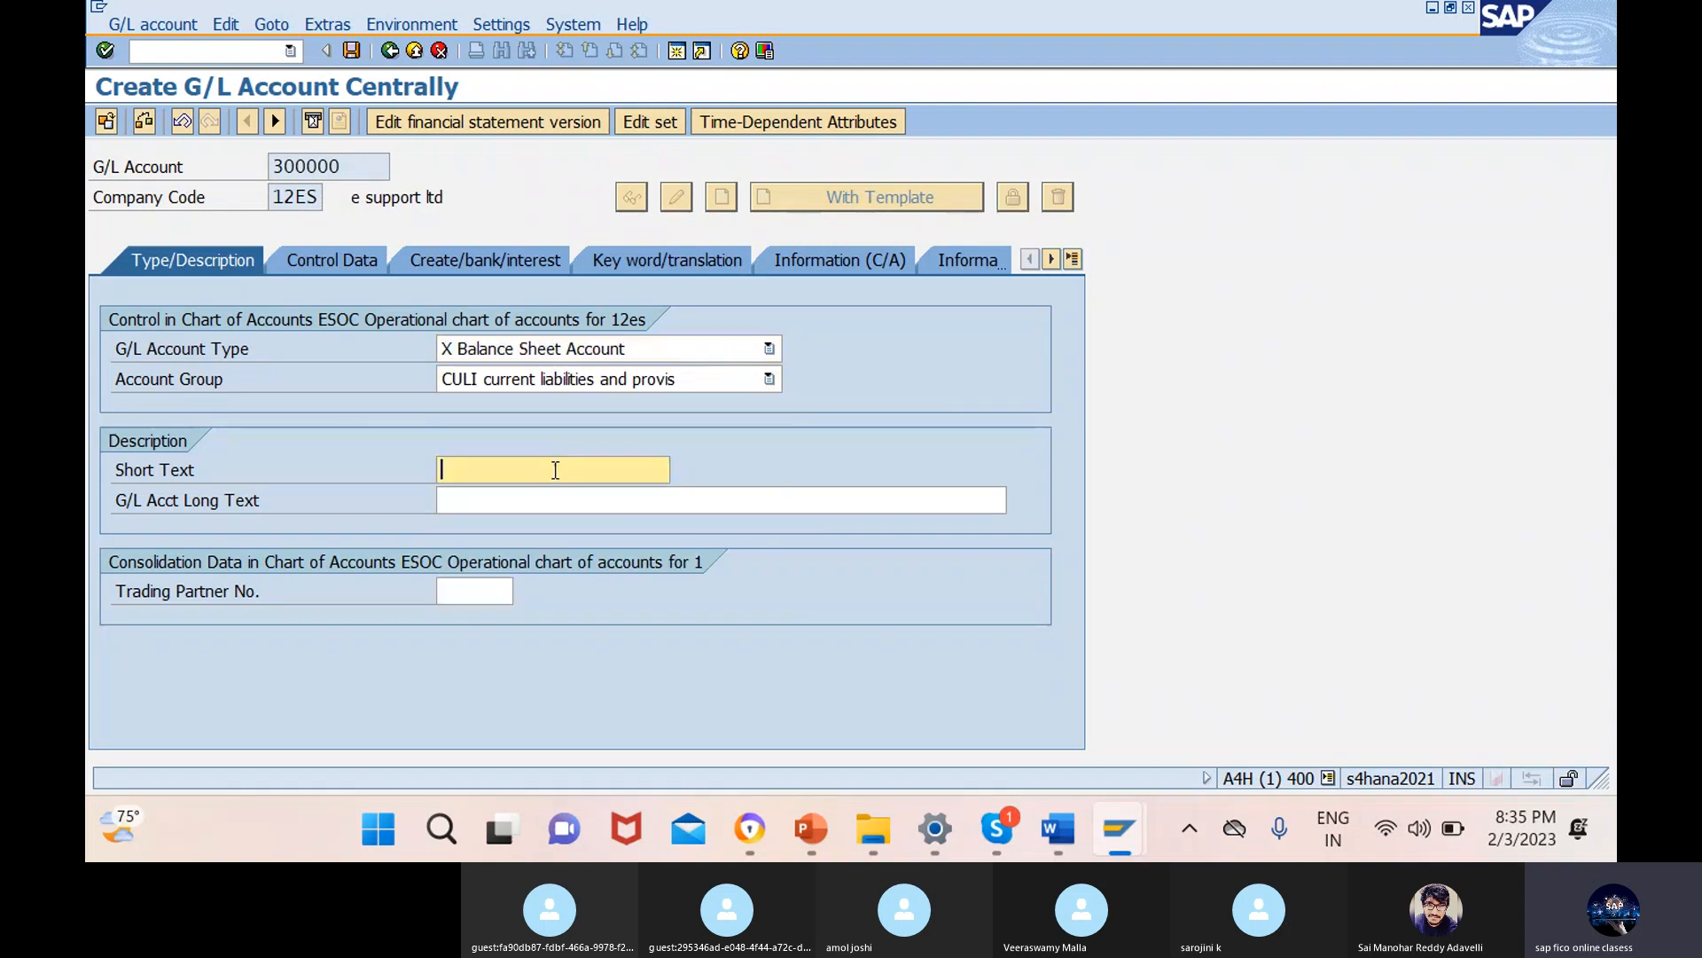
text(reat)
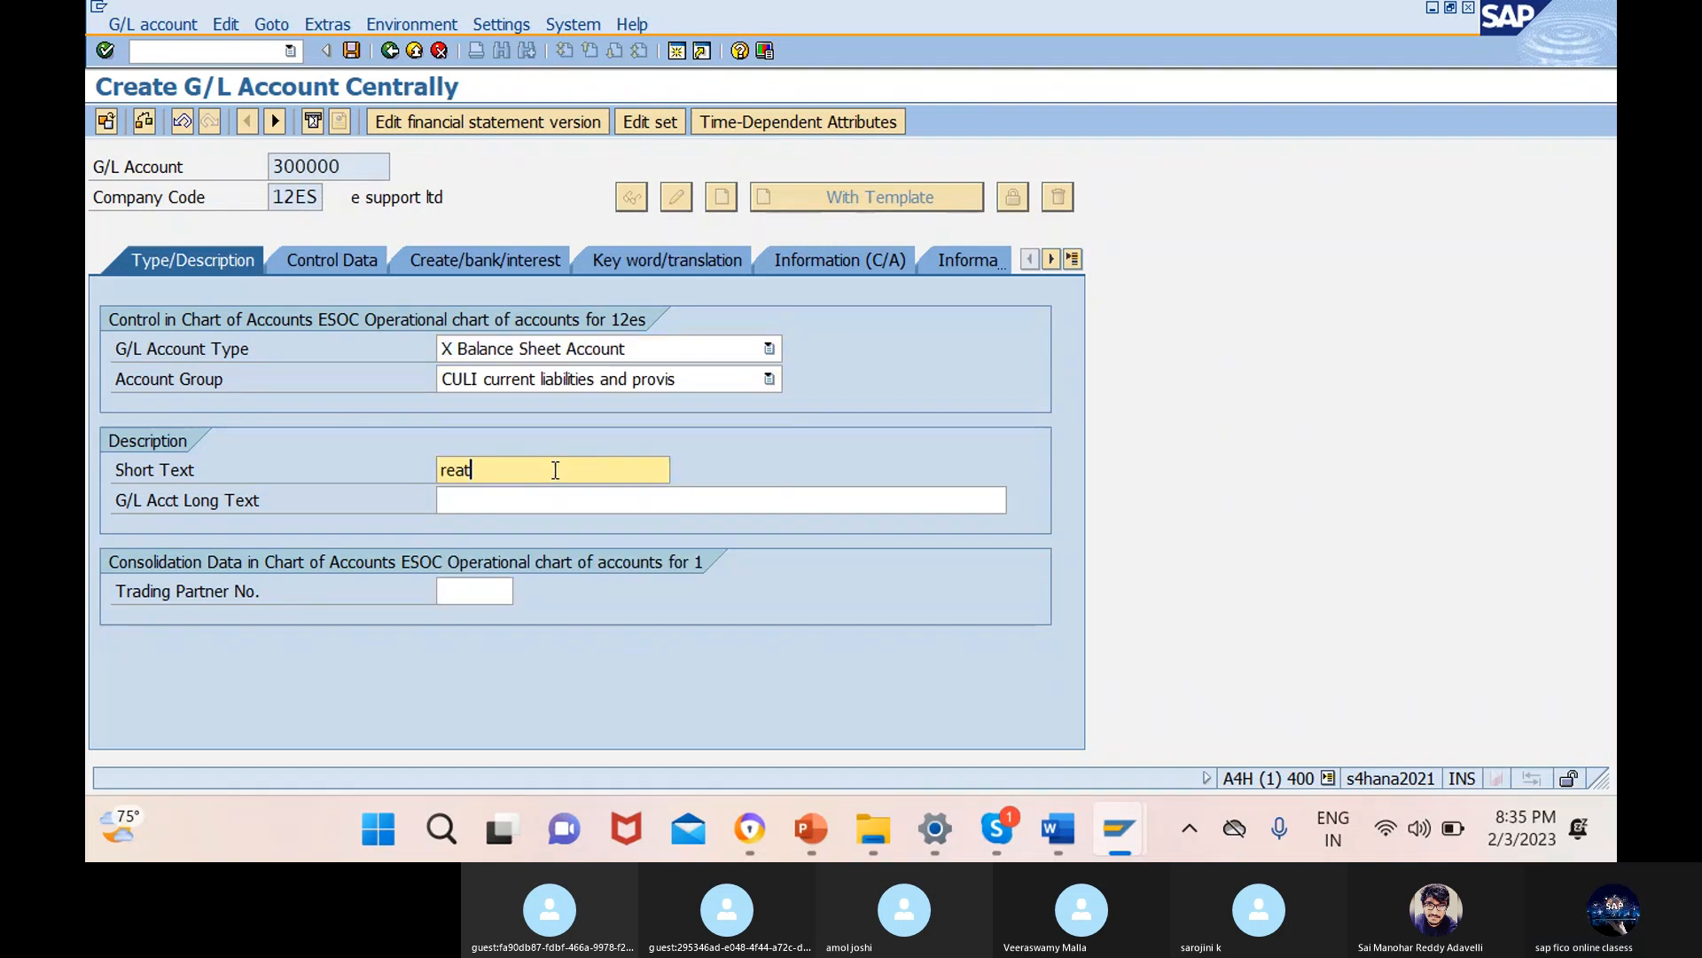
key(BackSpace)
key(BackSpace)
text(tained earnings)
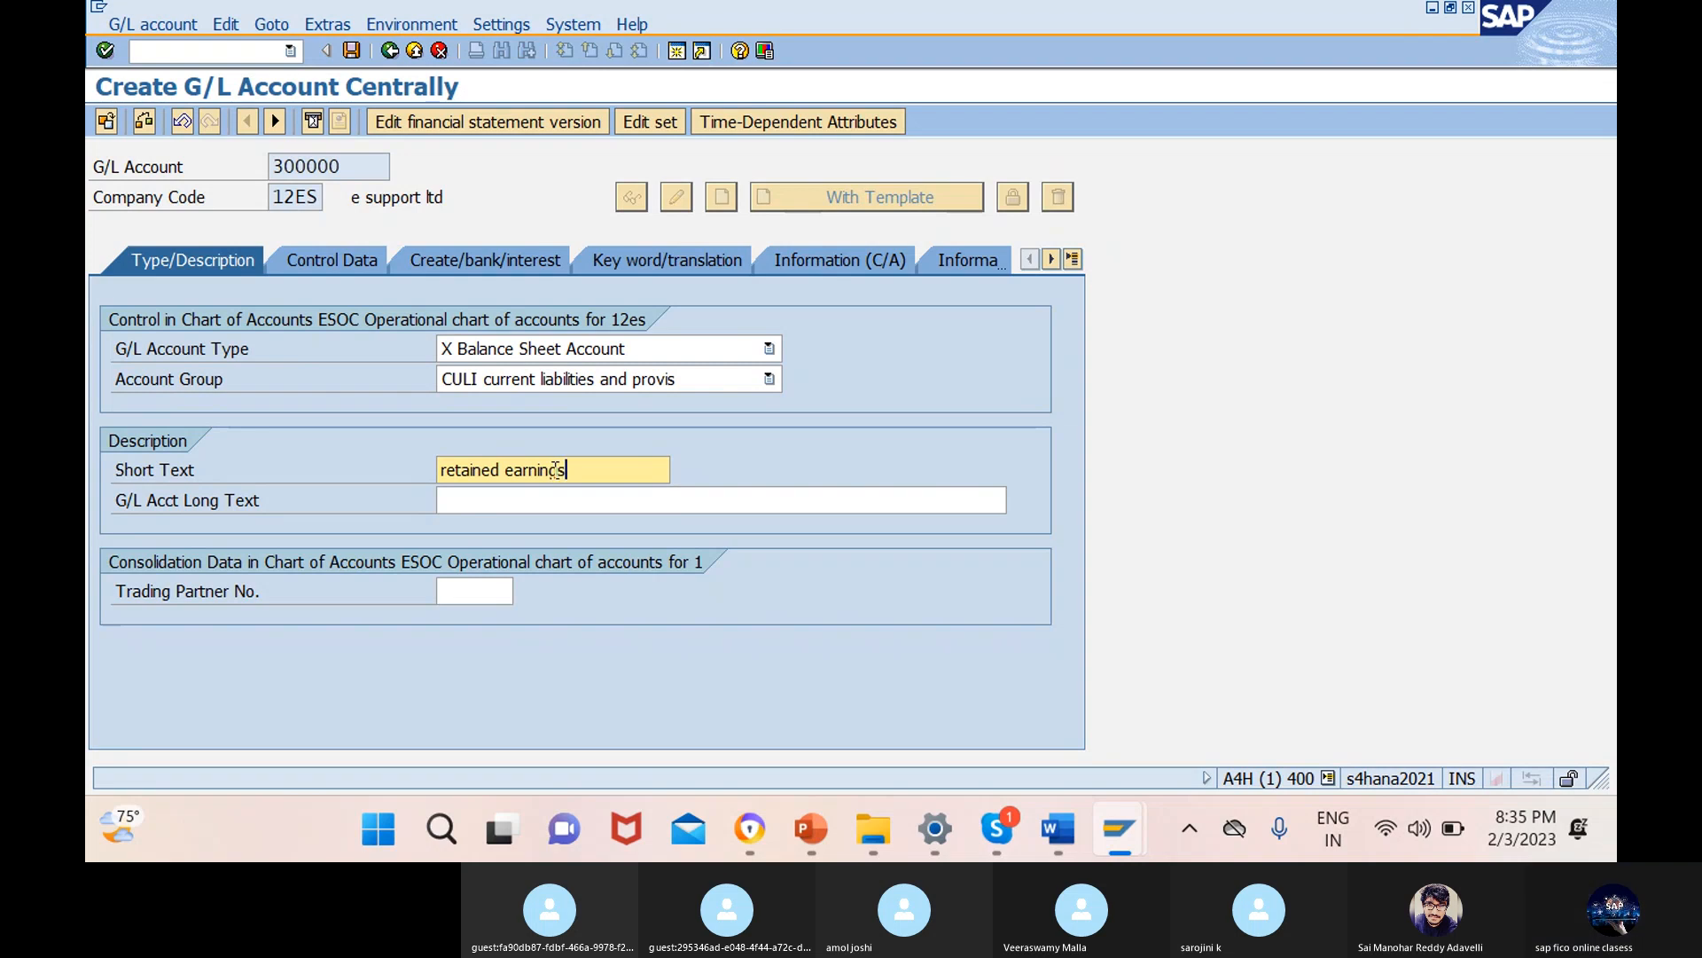
text( accou)
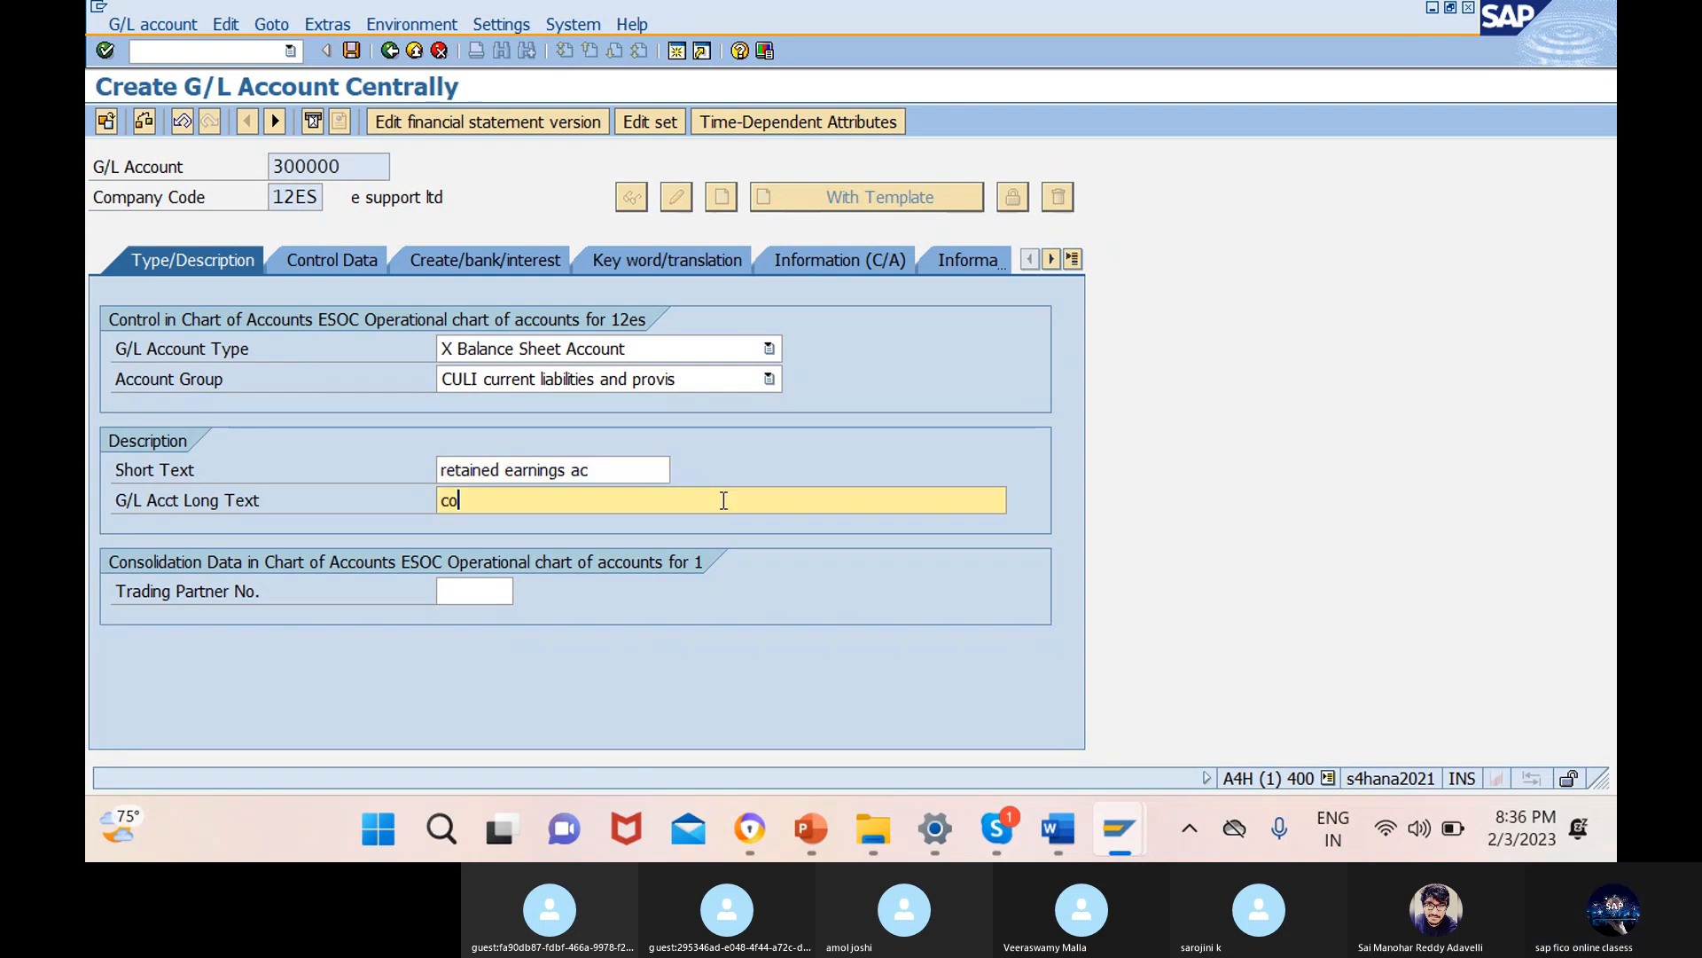
text(nt)
key(BackSpace)
key(BackSpace)
key(BackSpace)
key(BackSpace)
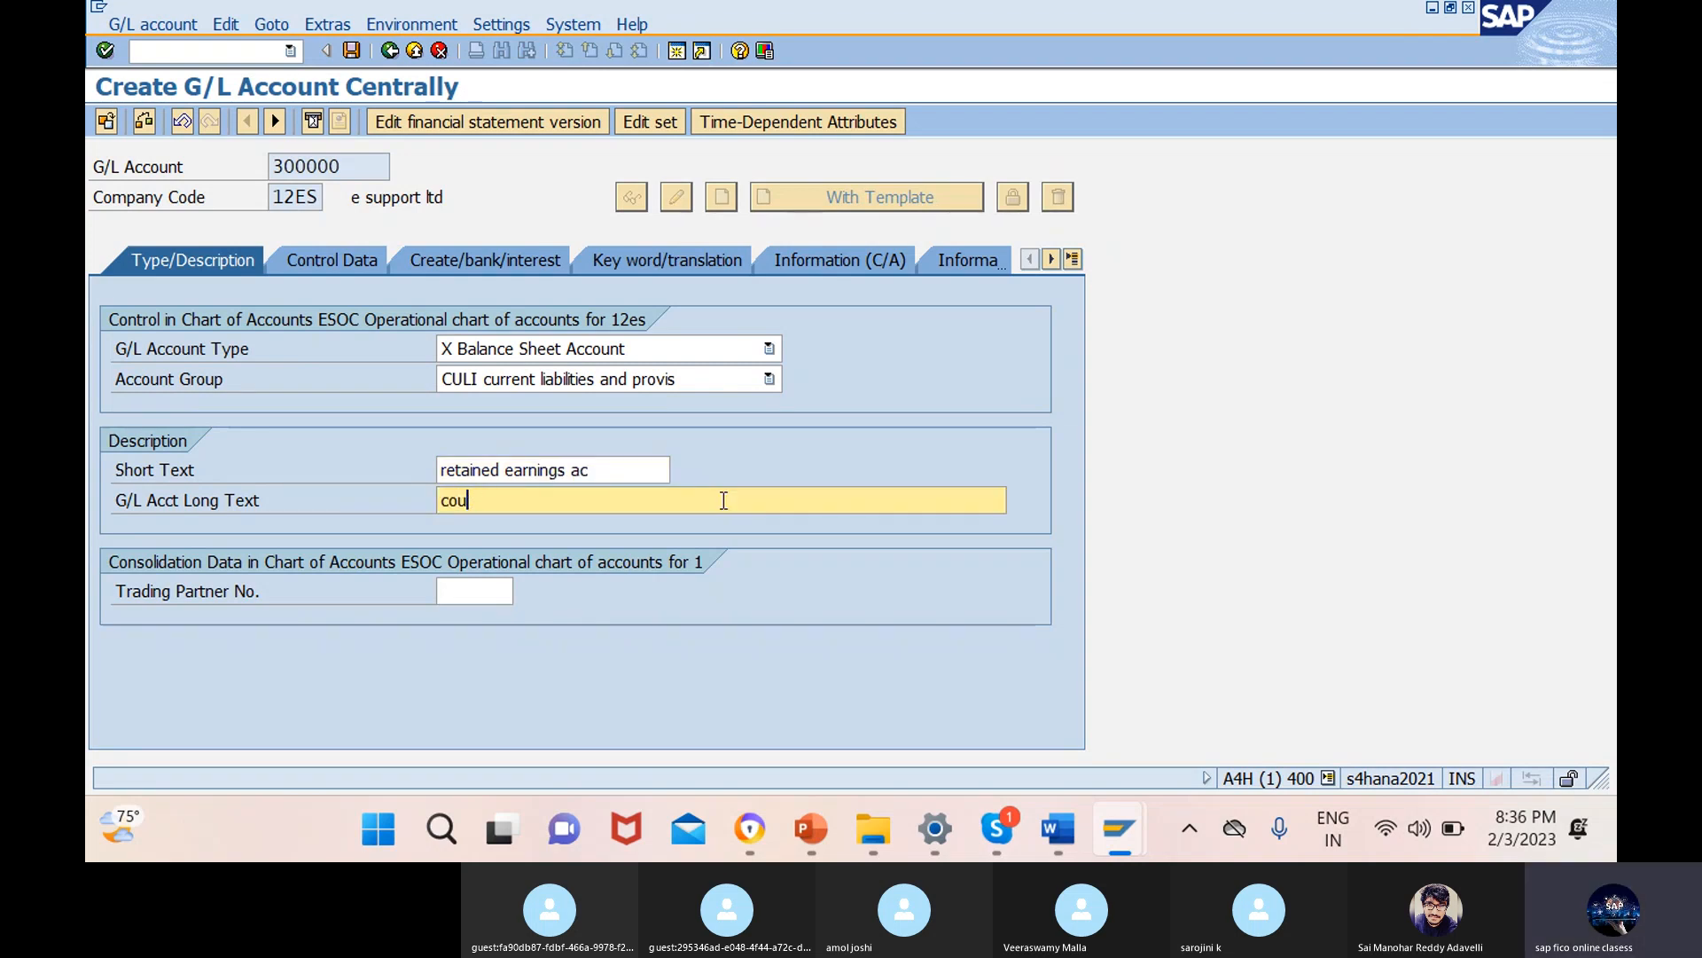
key(BackSpace)
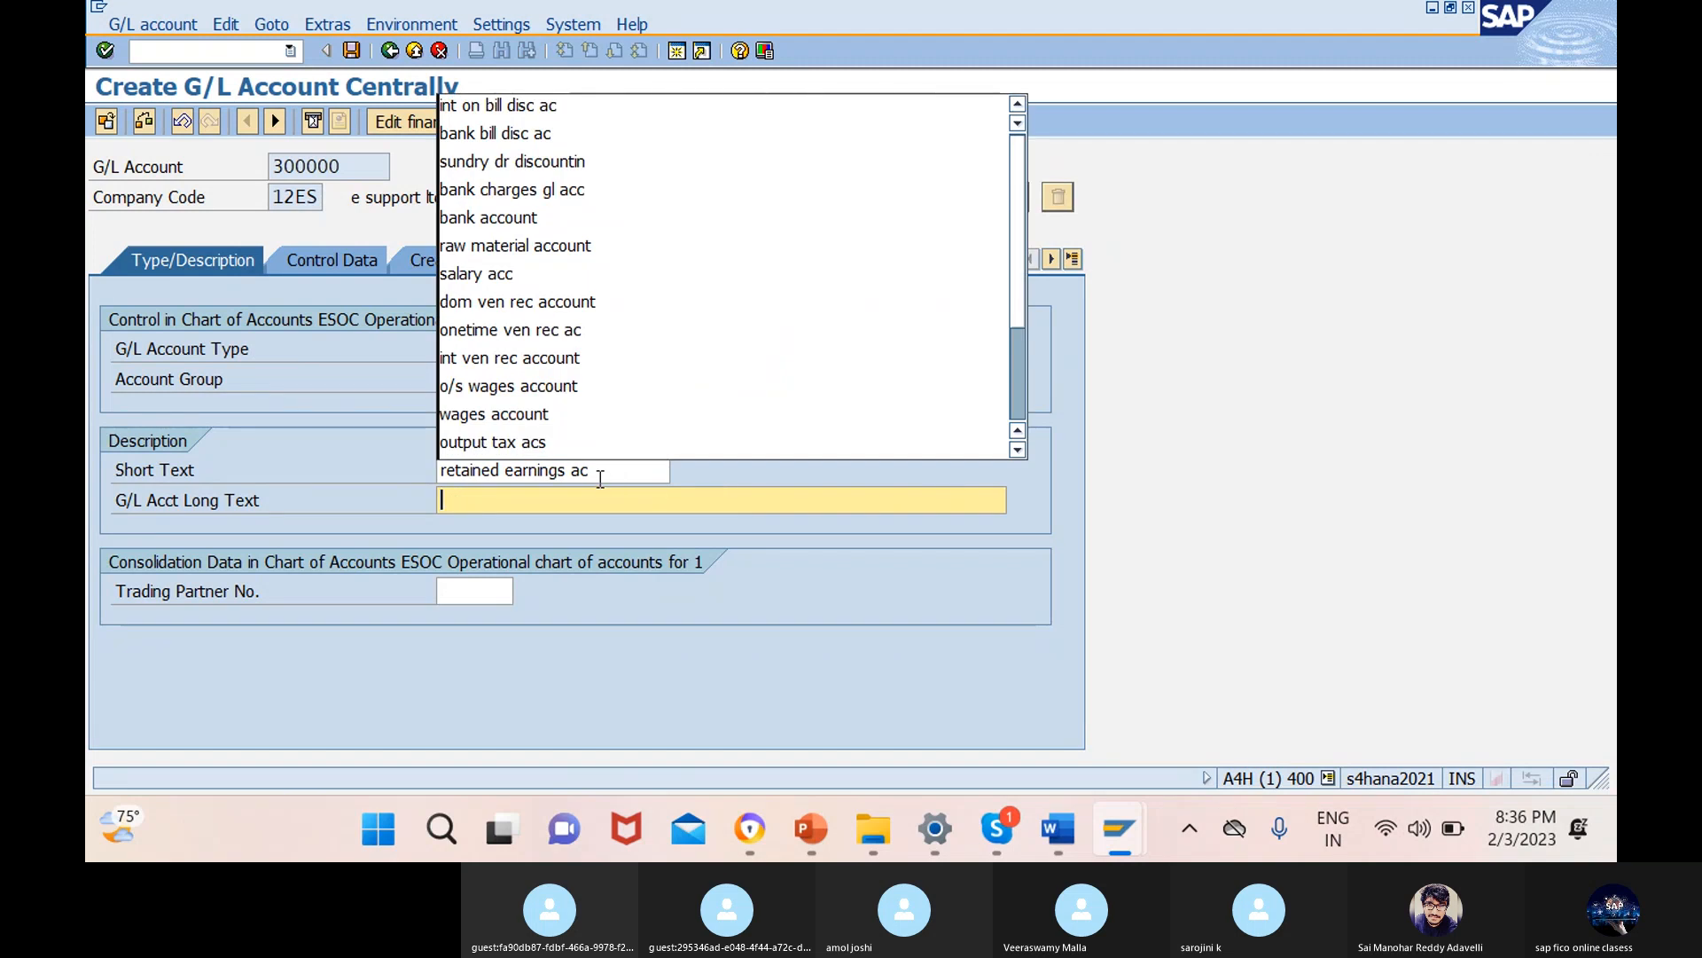
- Copy the short text "retained earnings ac" into the G/L account long text
drag(596, 470, 443, 468)
key(ctrl+c)
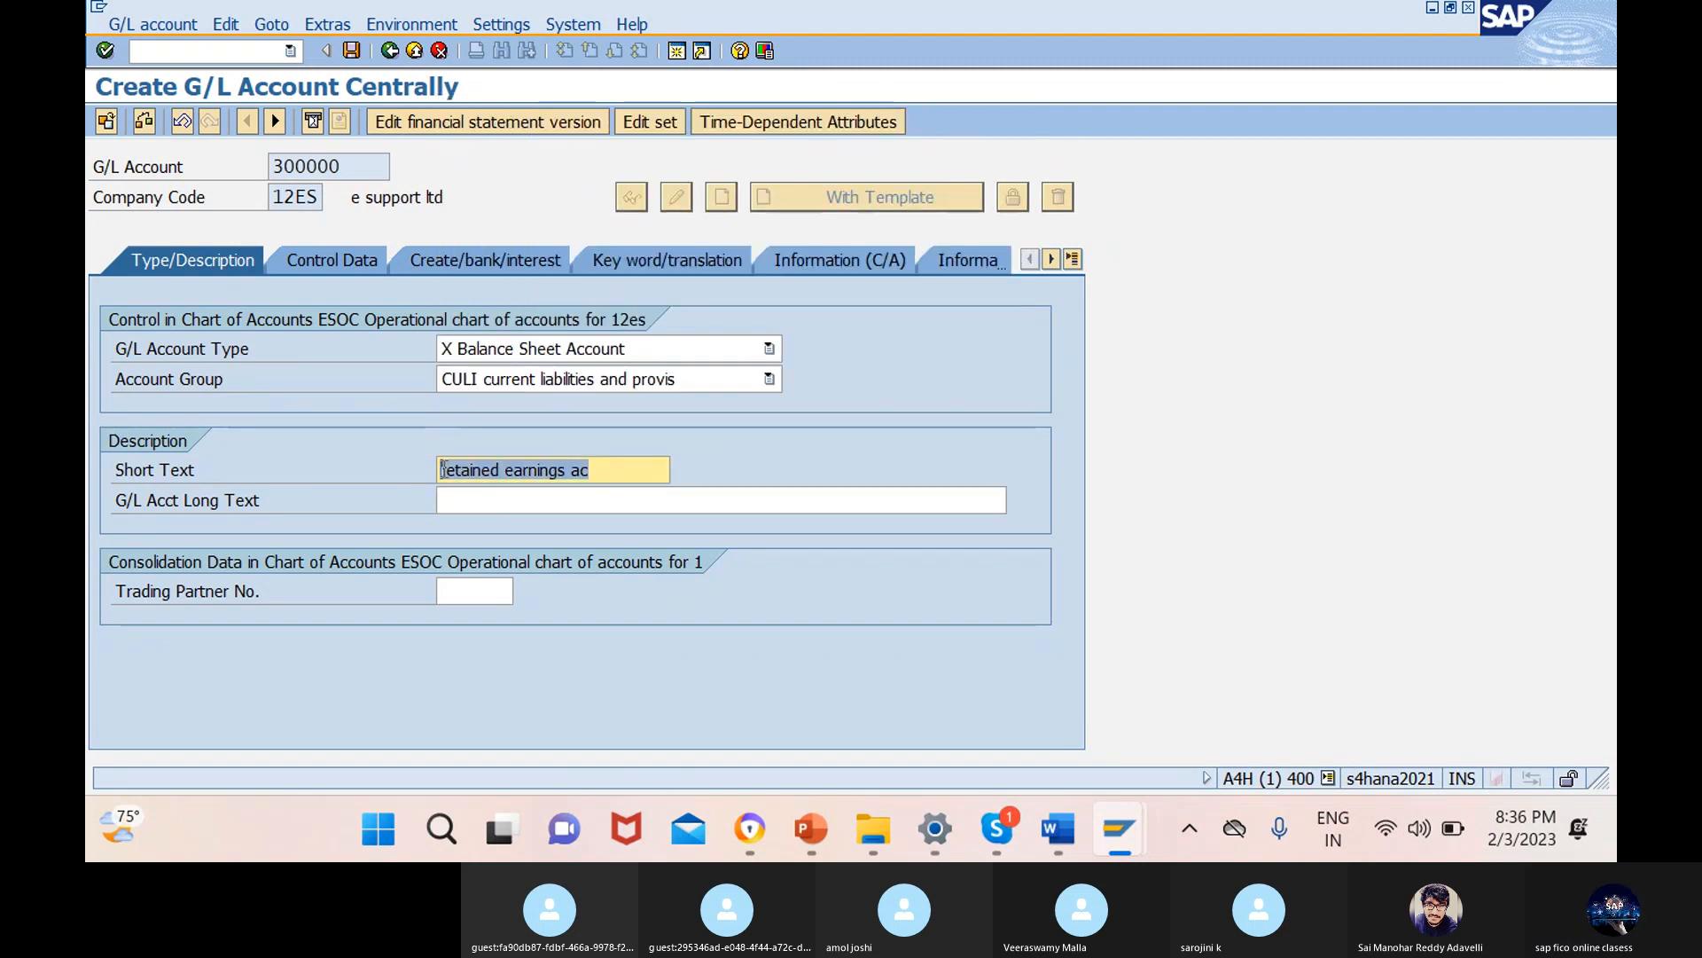
click(444, 468)
click(724, 500)
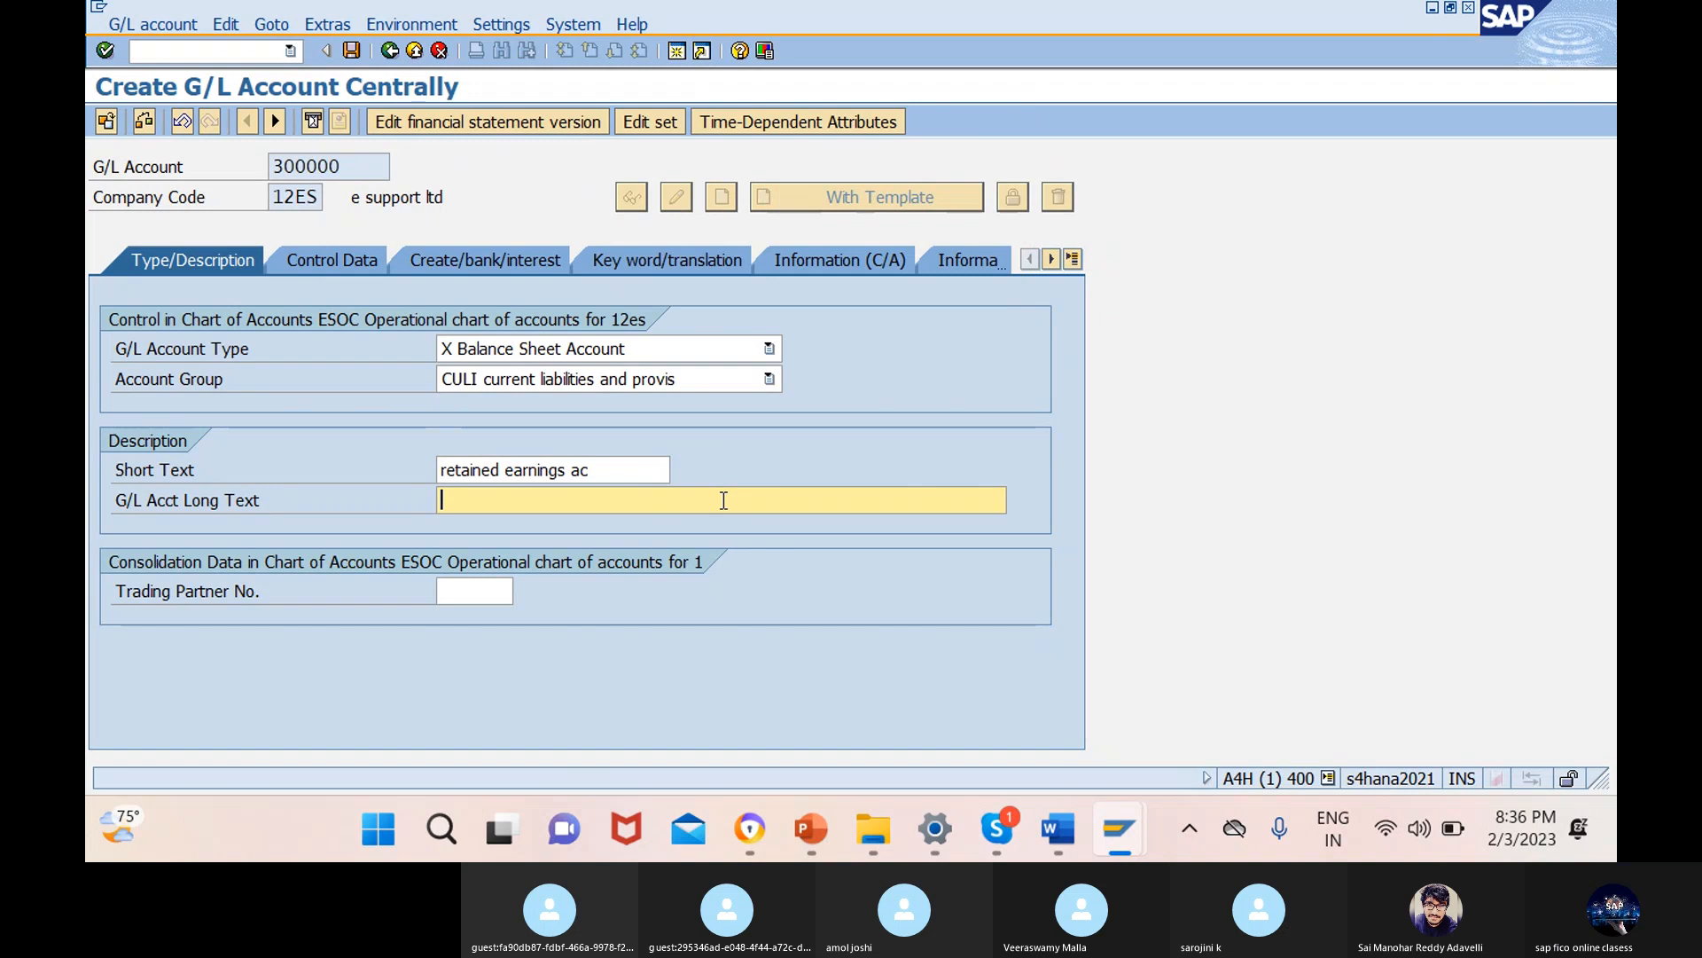
key(ctrl+v)
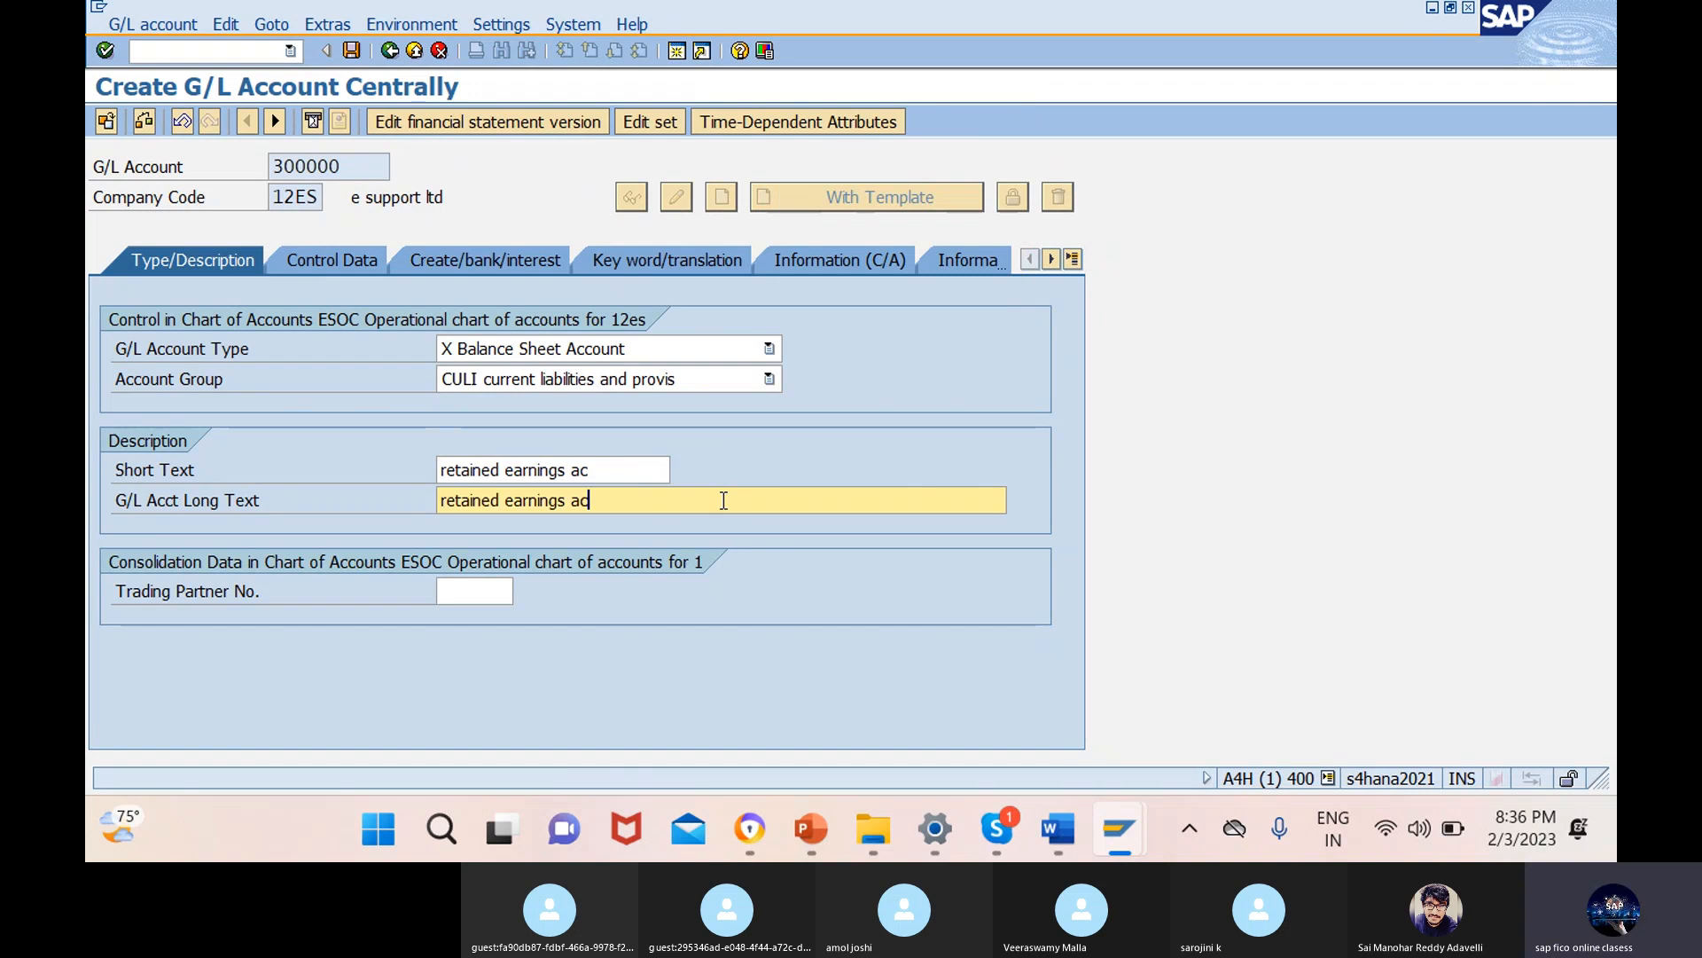
- In the control data, enable Balances in Local Crcy Only and set the sort key to 001 (Posting date)
click(342, 259)
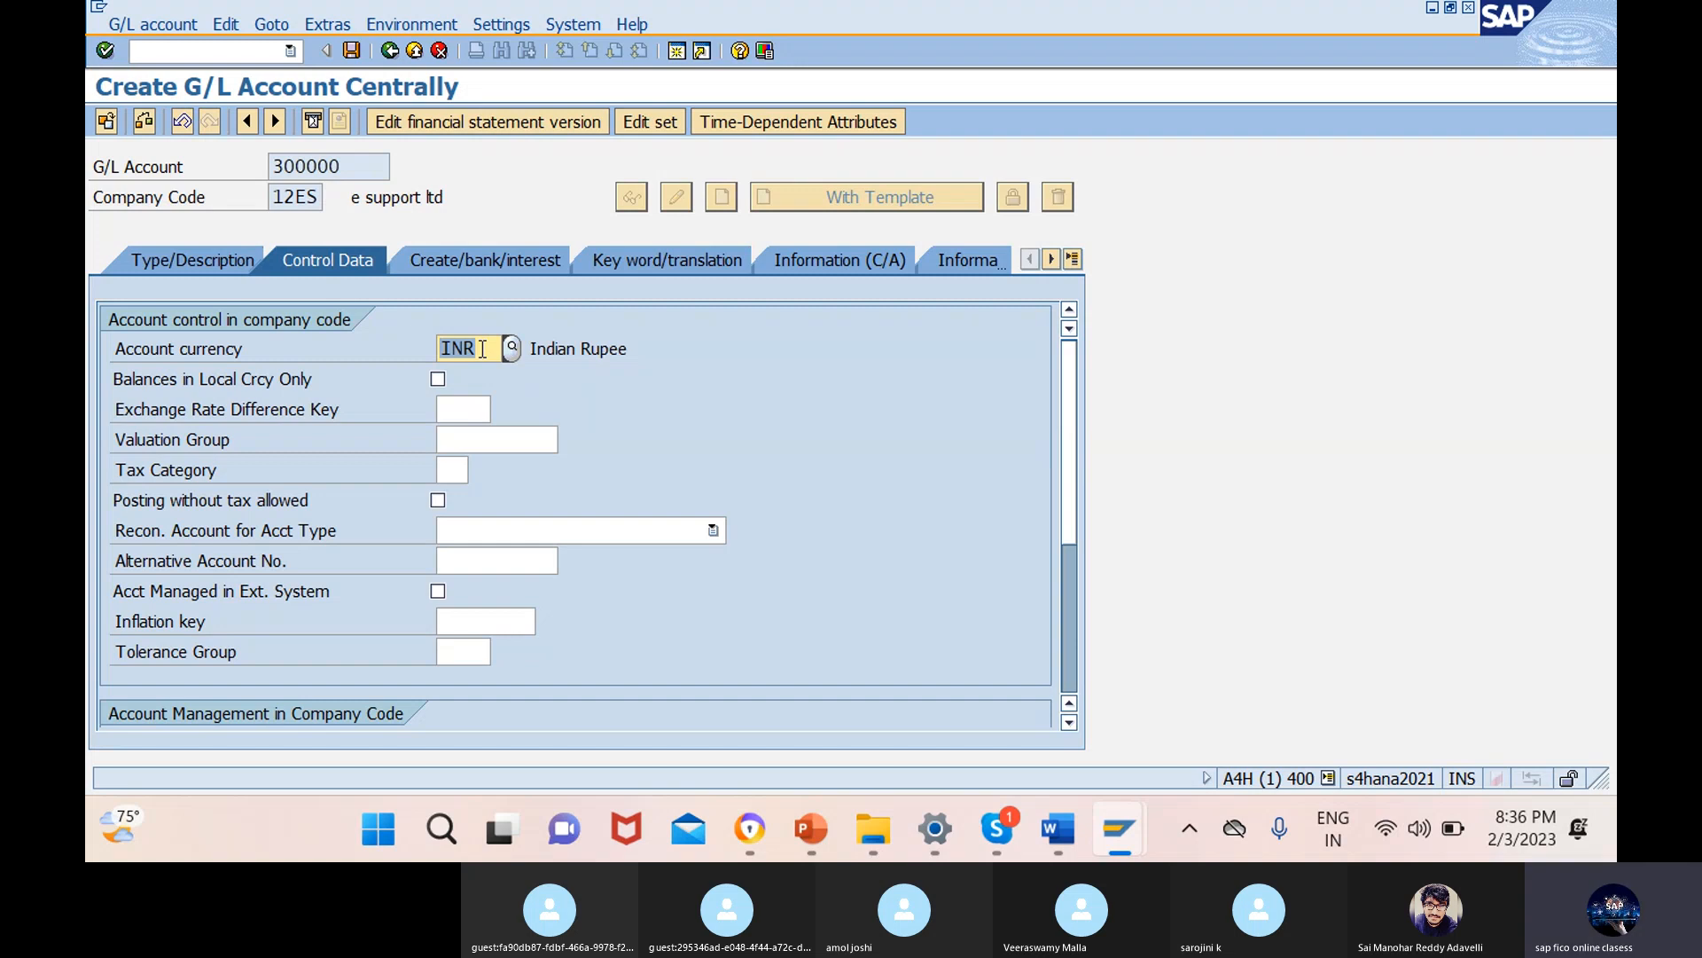
click(440, 378)
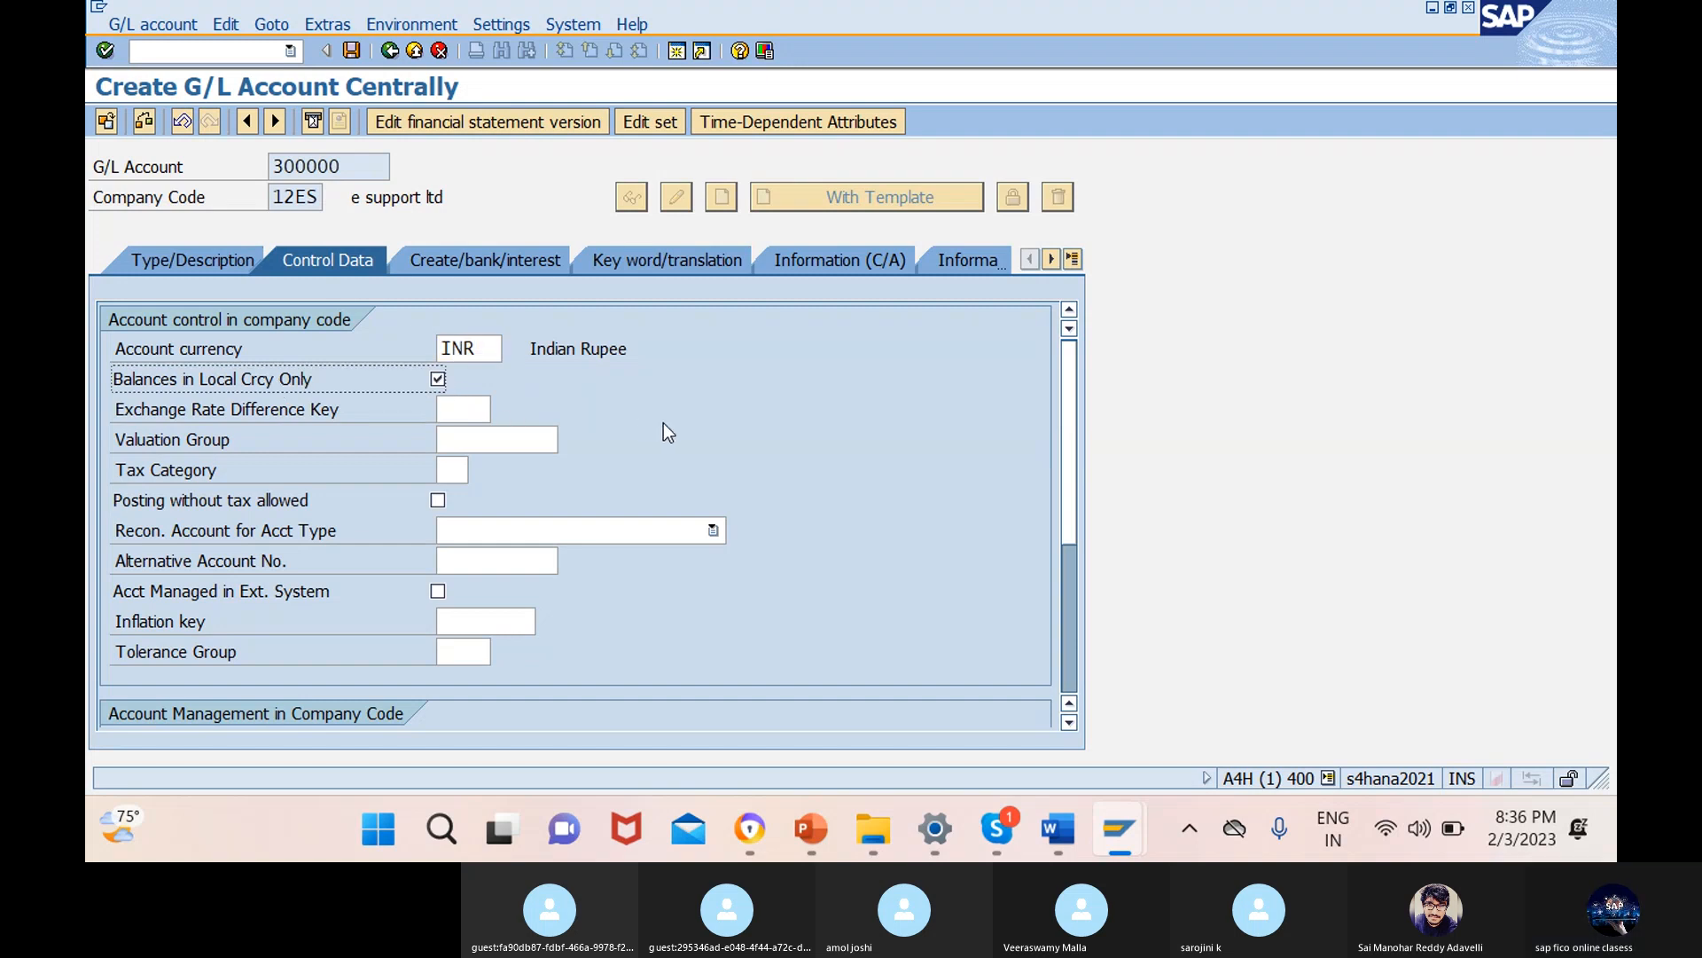
scroll(663, 423, down, 5)
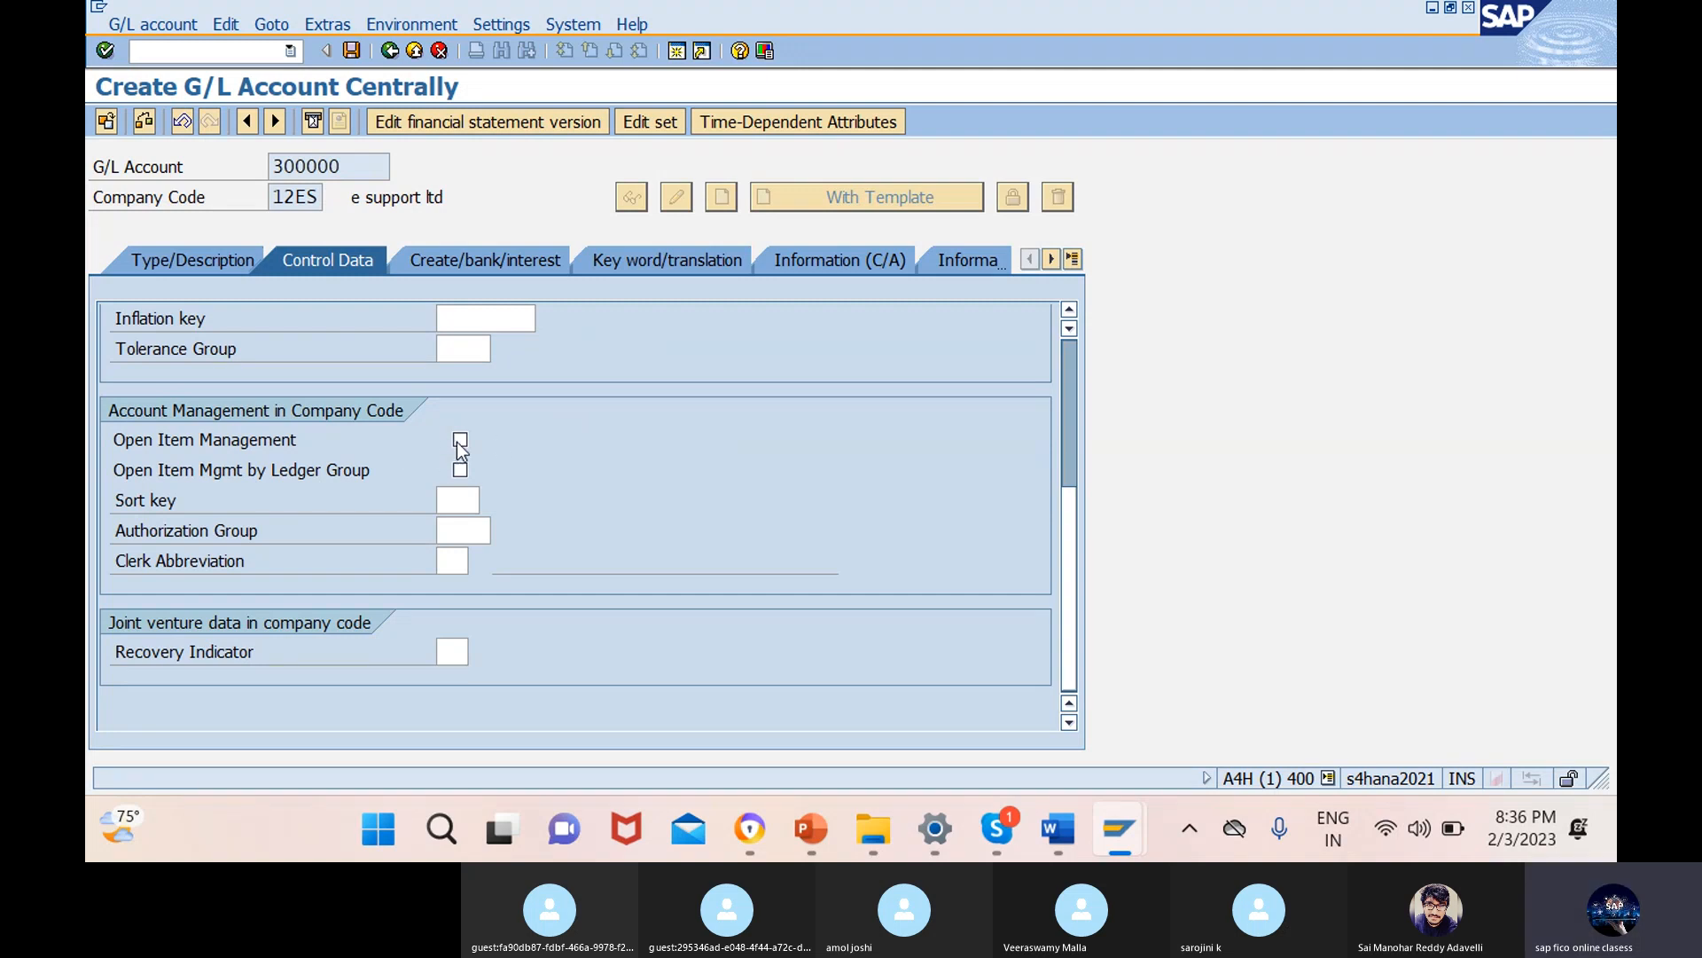
click(471, 500)
click(491, 500)
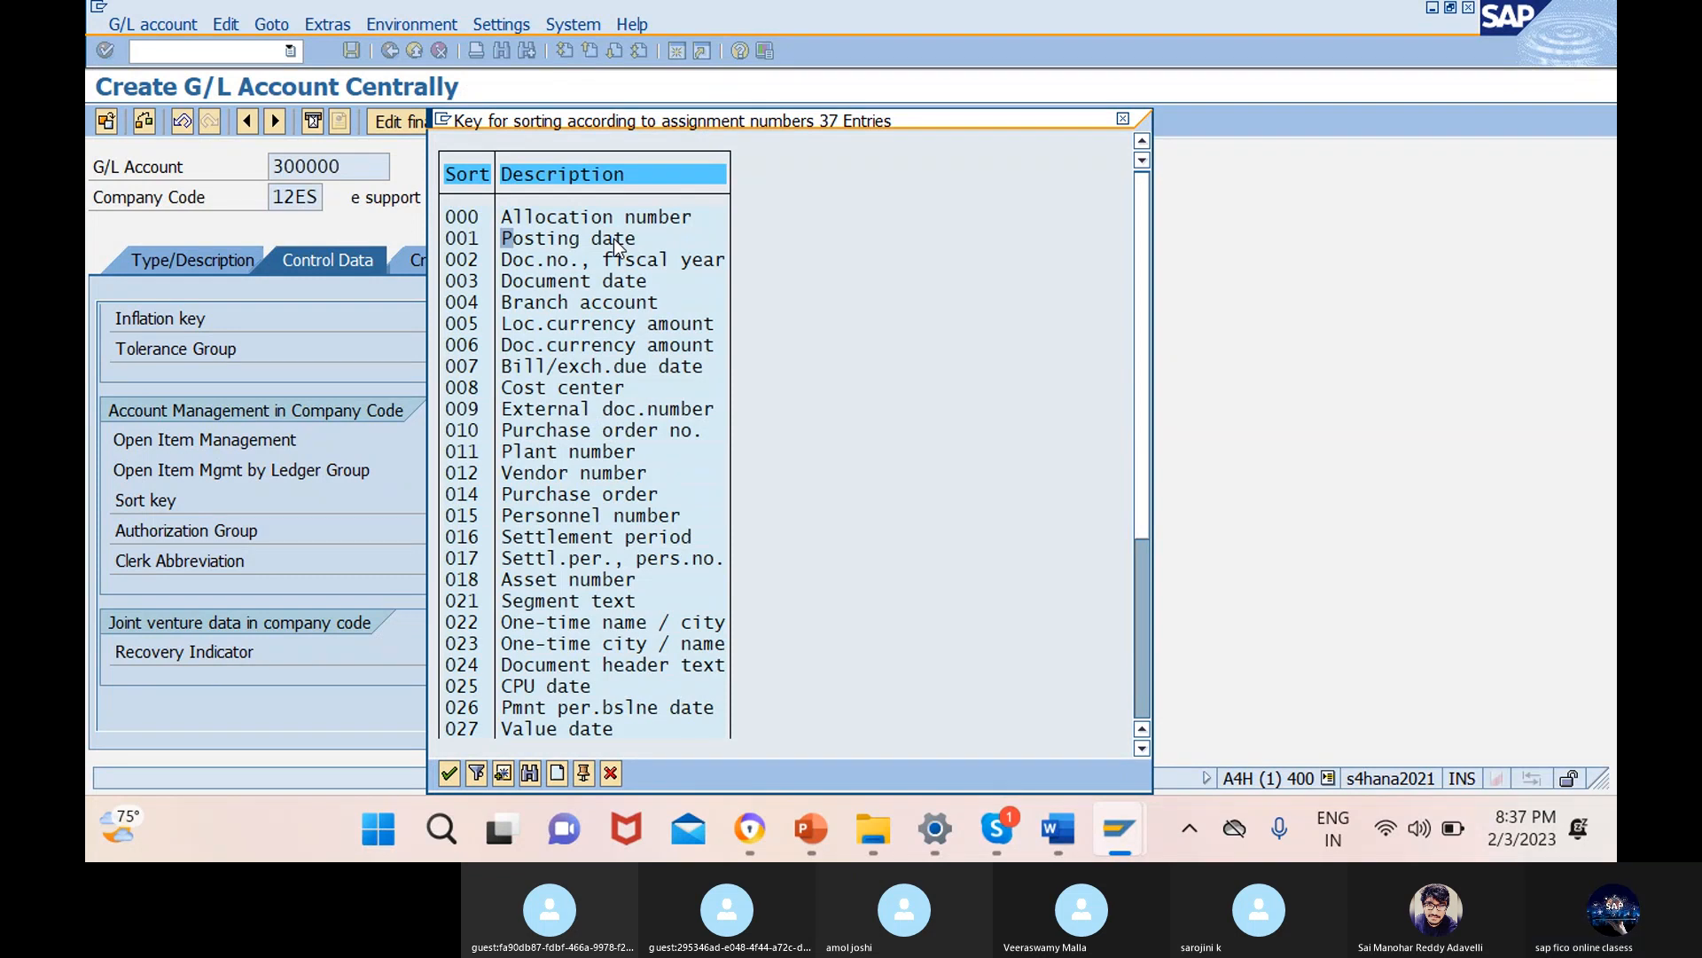
click(614, 238)
click(461, 238)
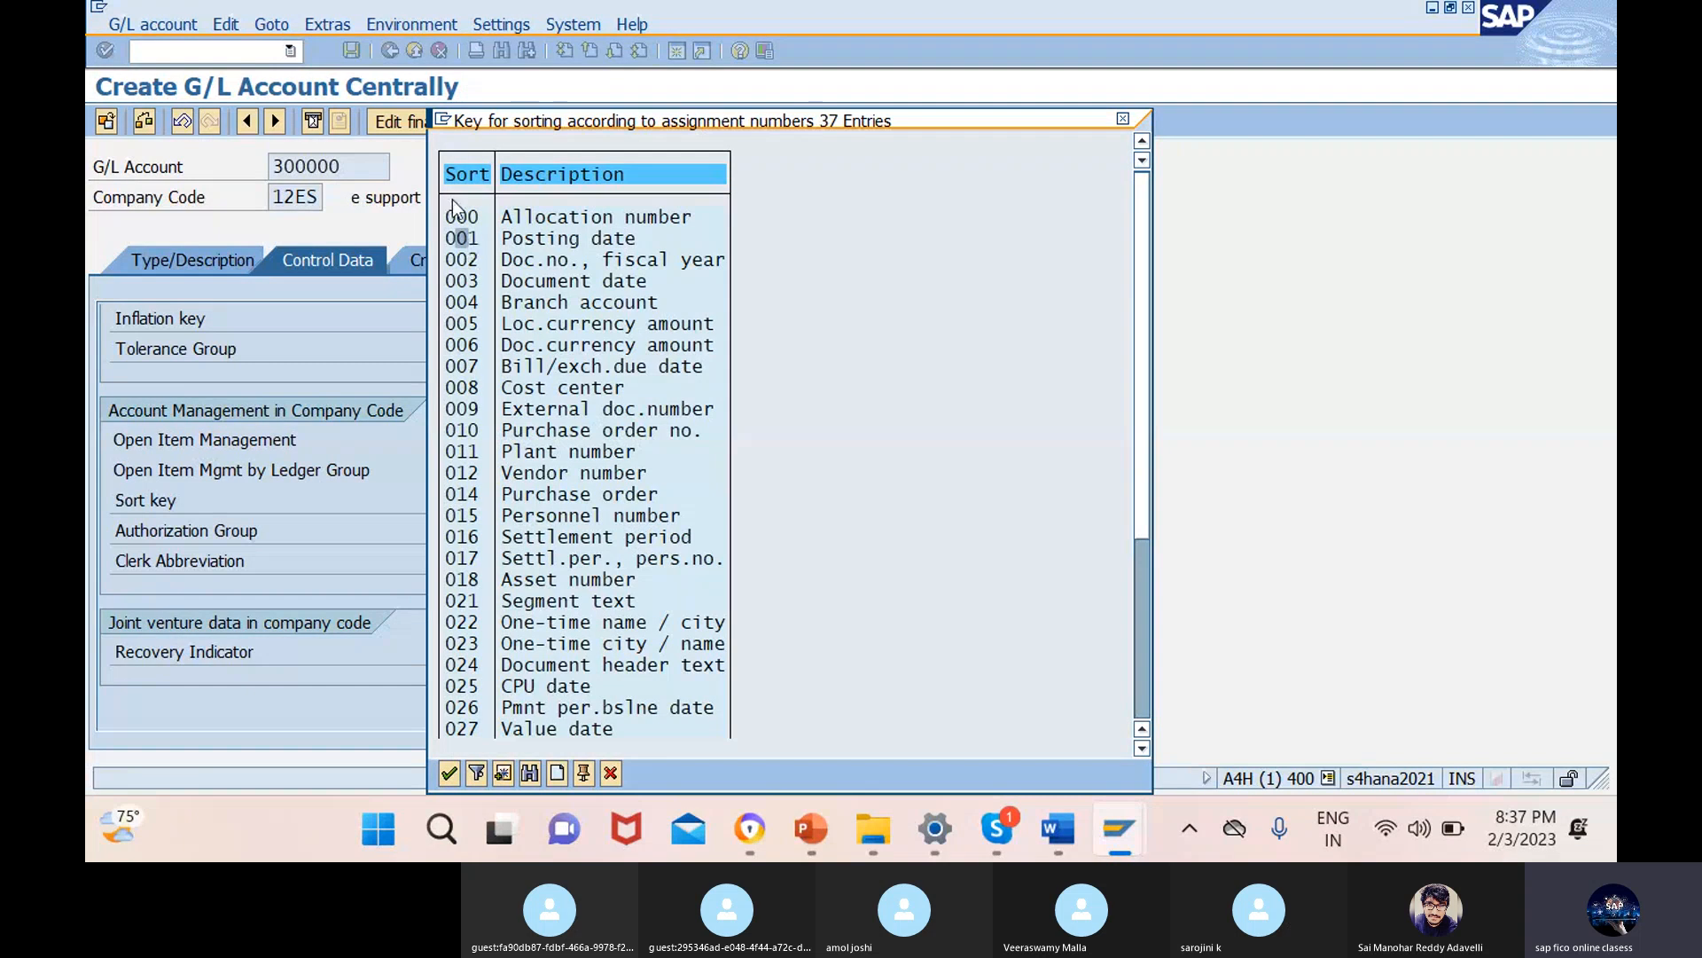
click(451, 774)
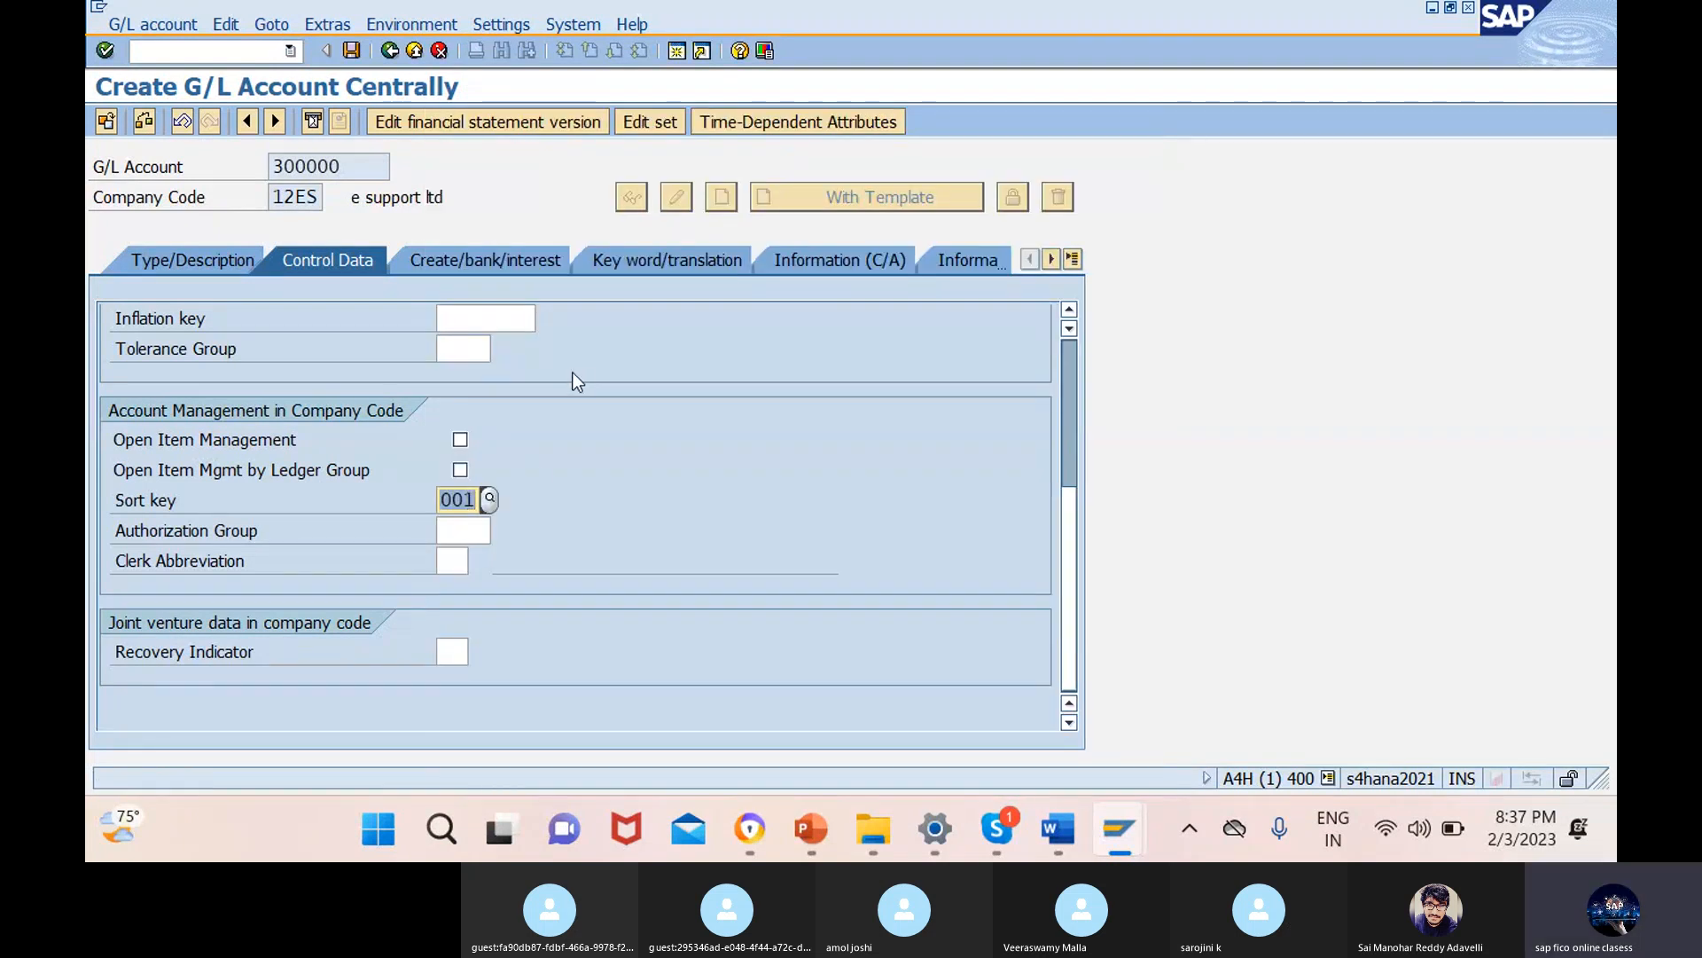
- Assign field status group G001 (General with text, assignment) and save the G/L account
click(504, 263)
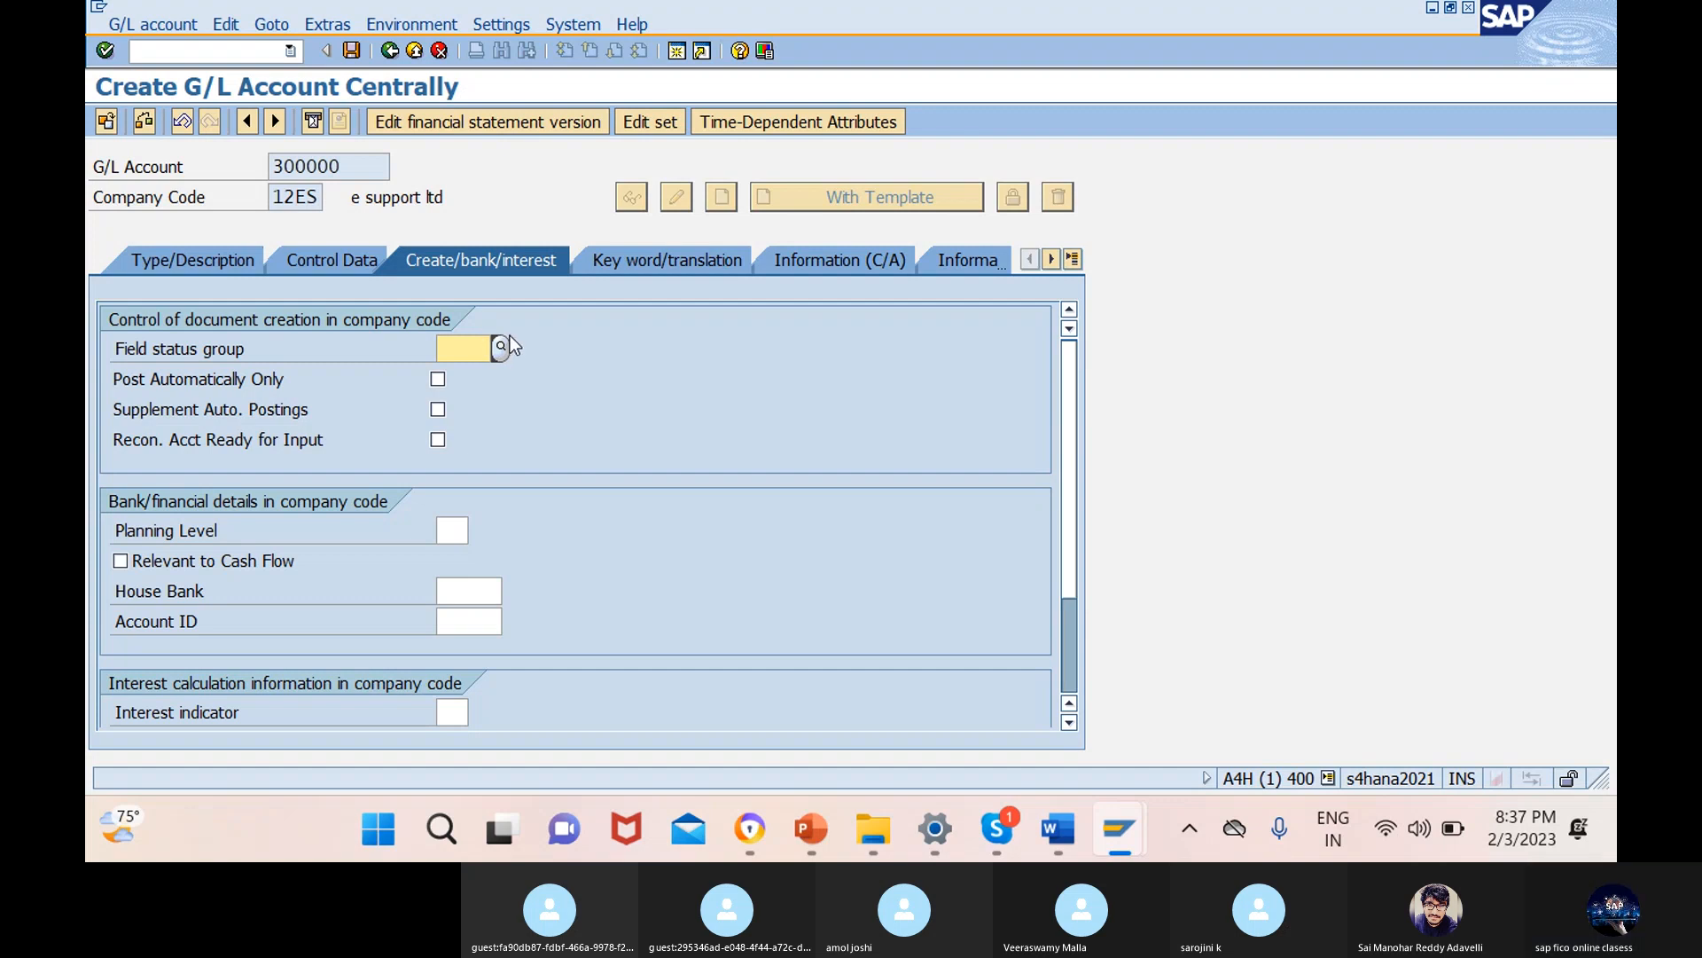
click(502, 348)
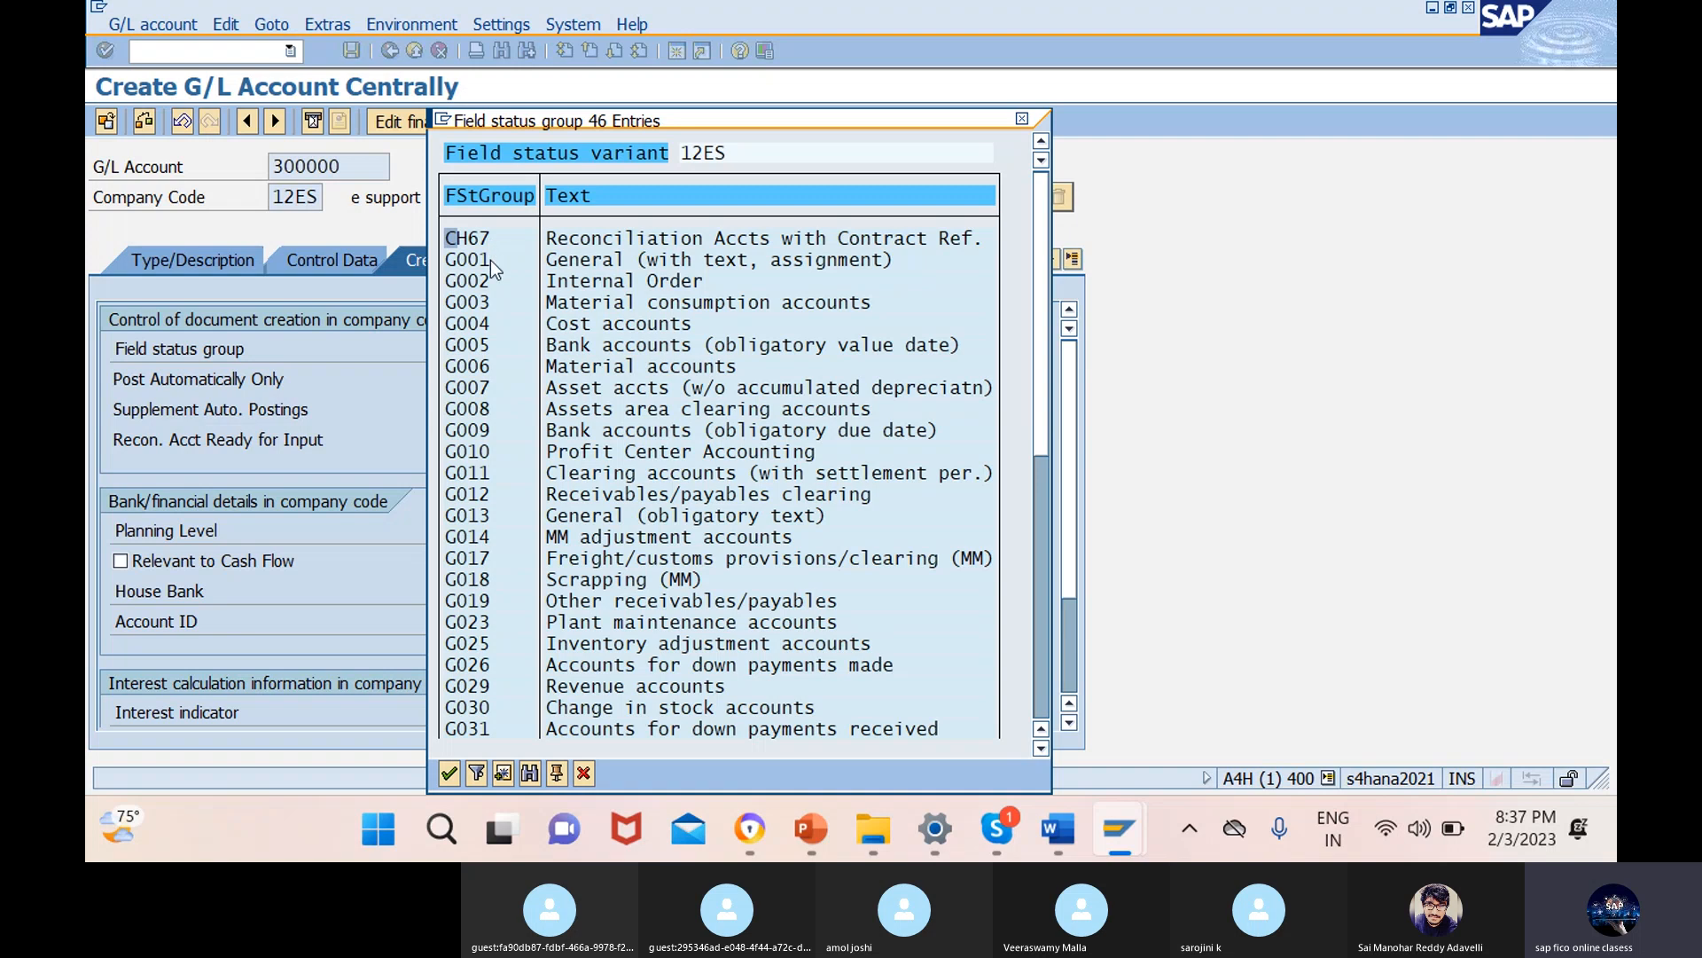
click(447, 773)
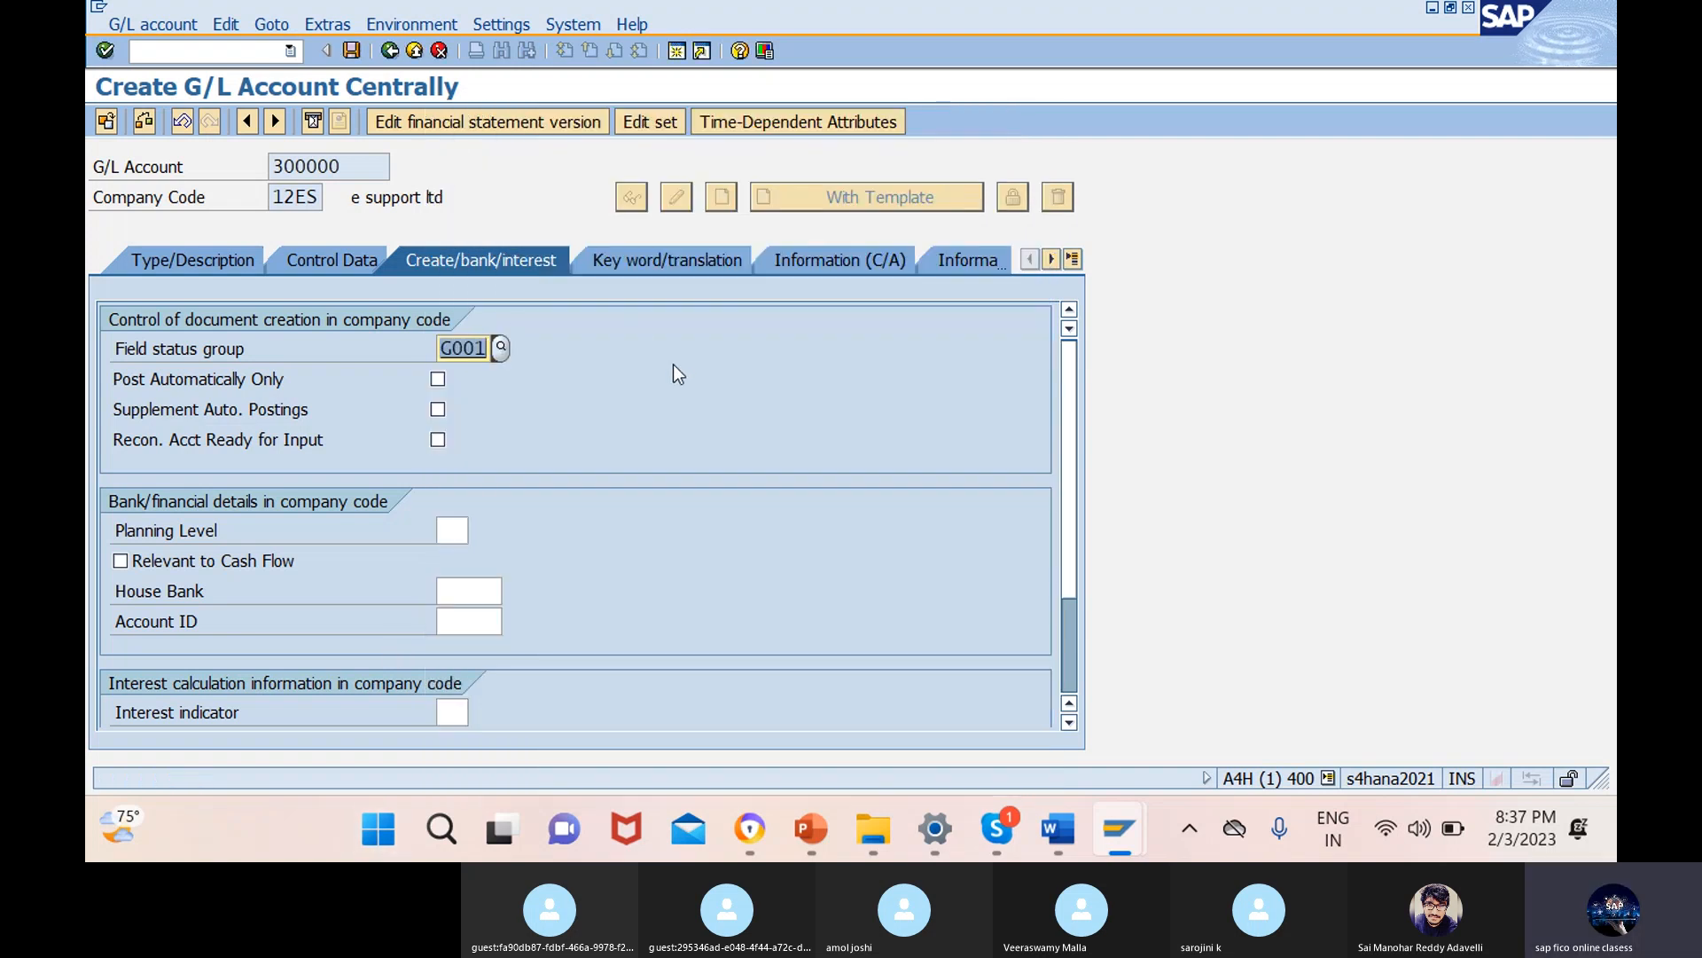
key(Return)
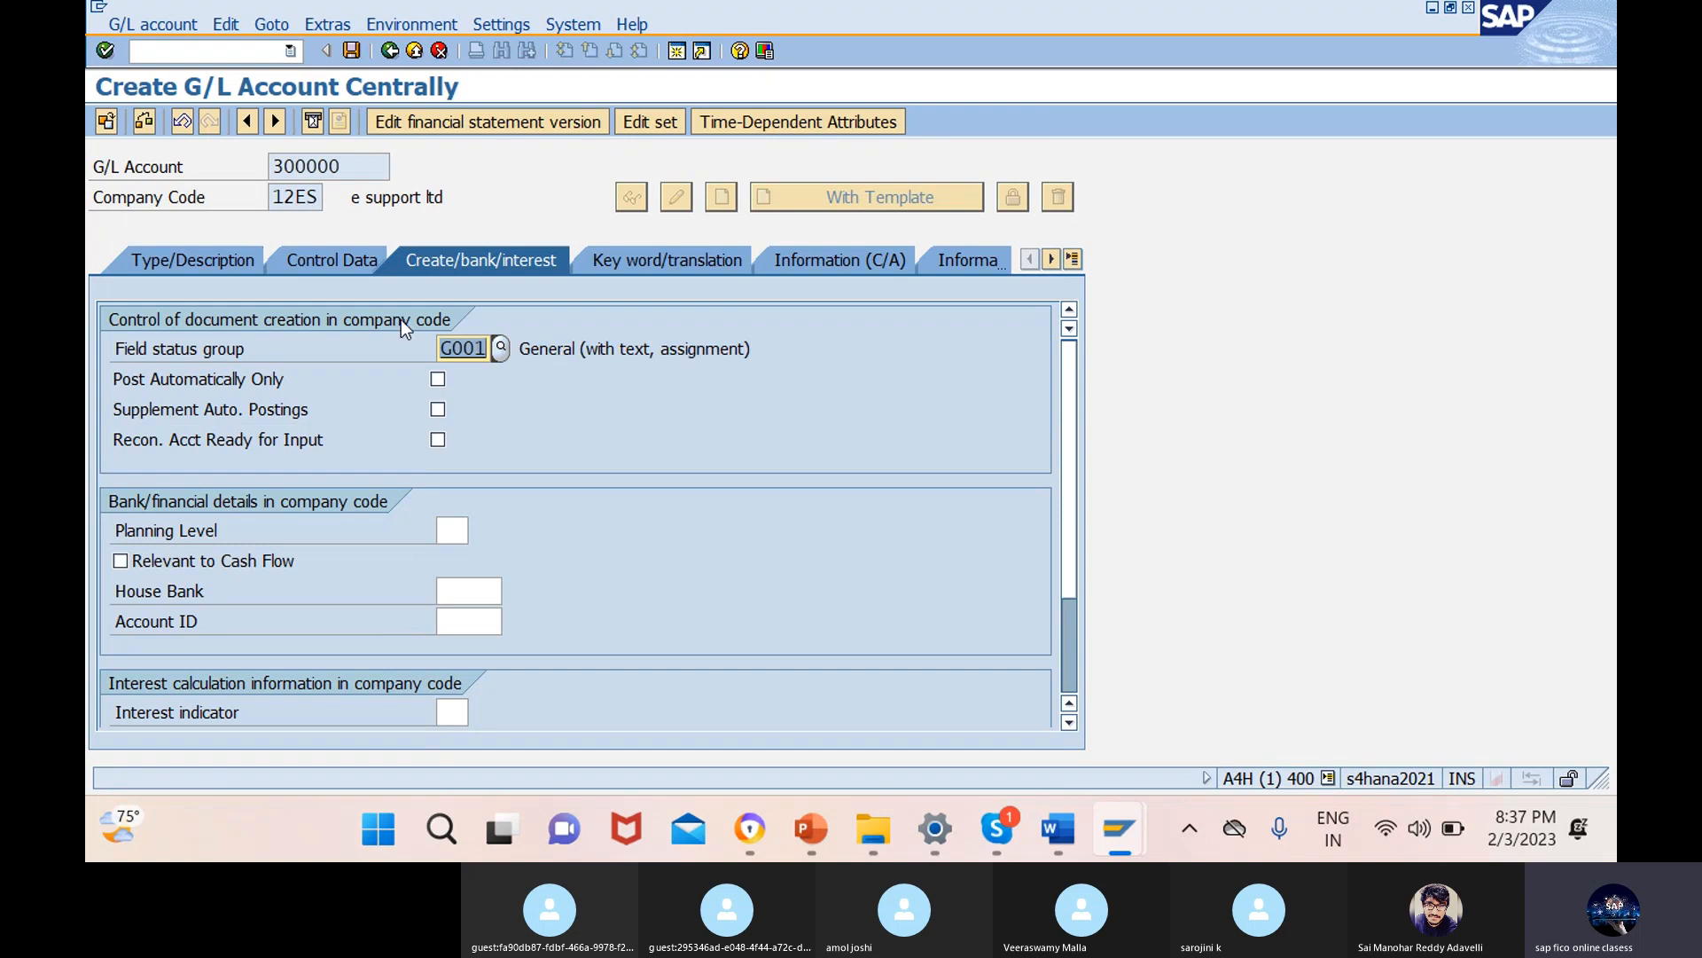
click(352, 50)
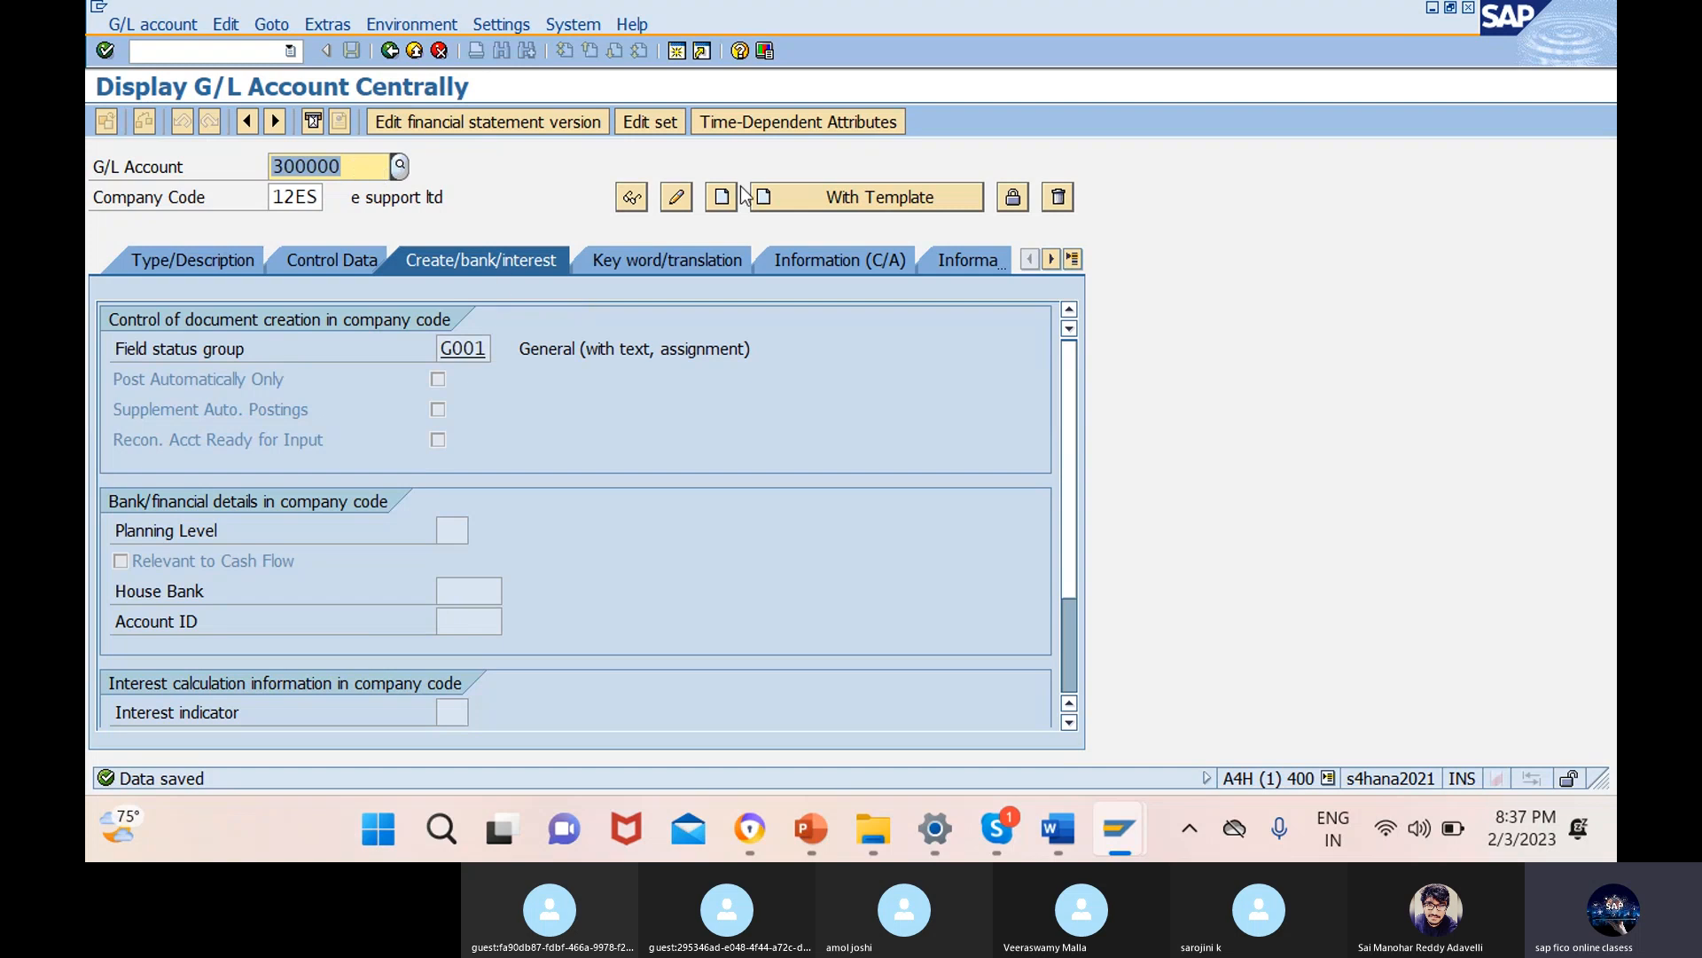
click(867, 196)
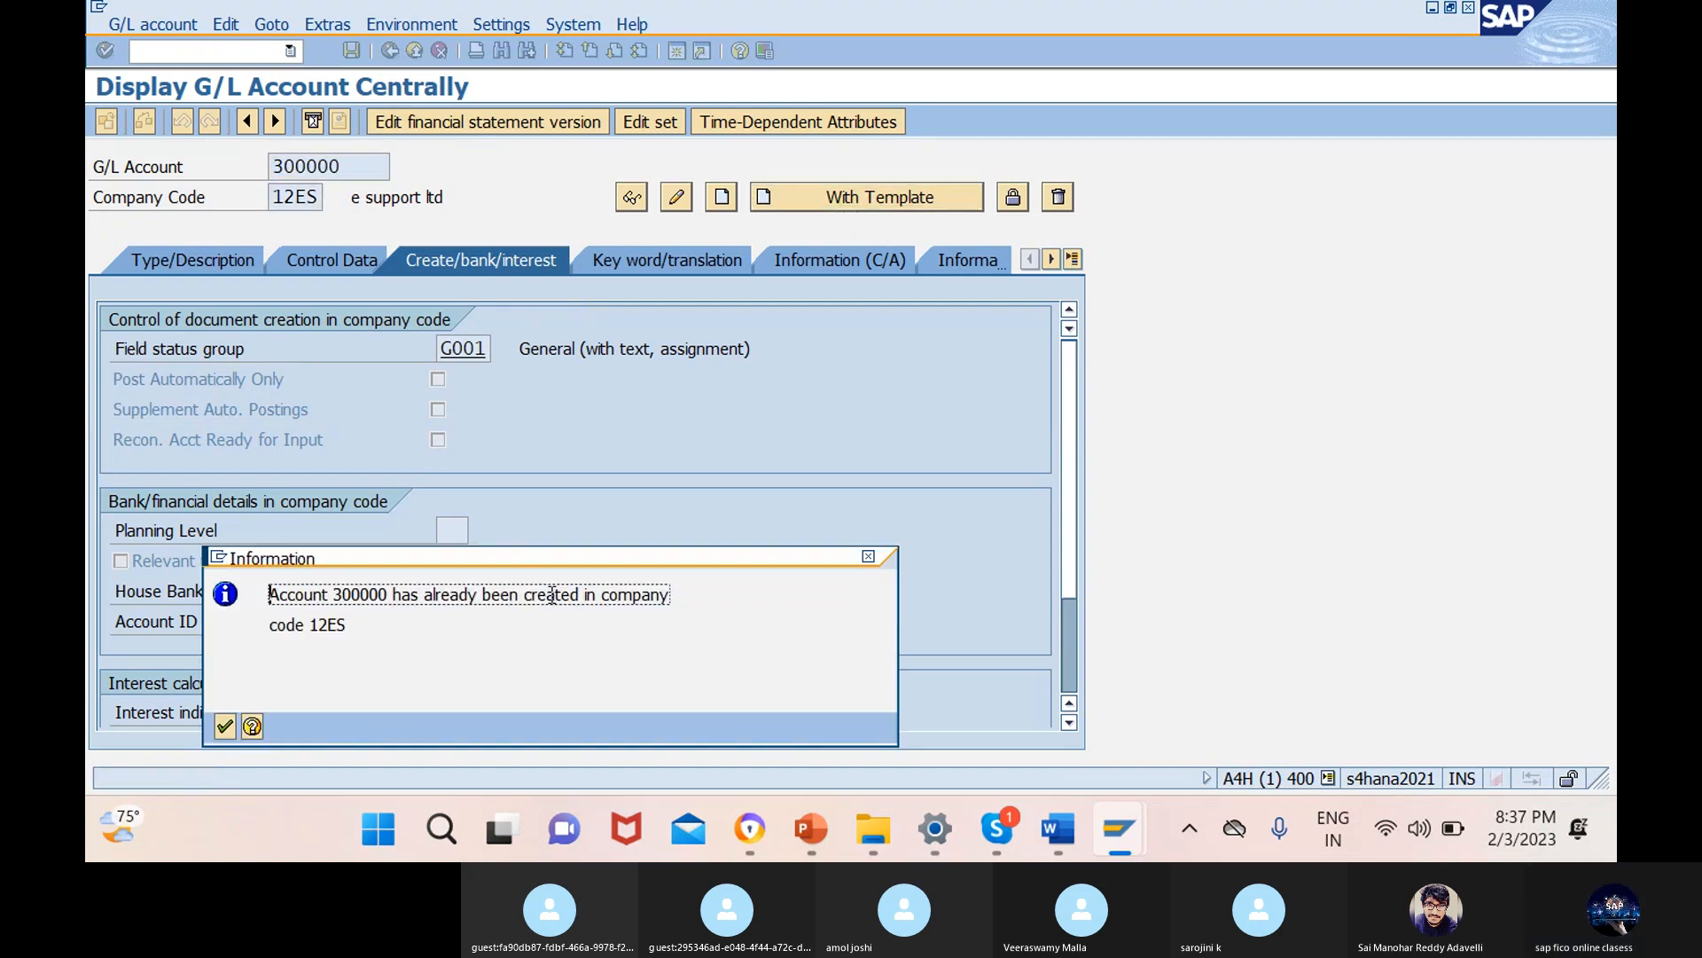
click(868, 557)
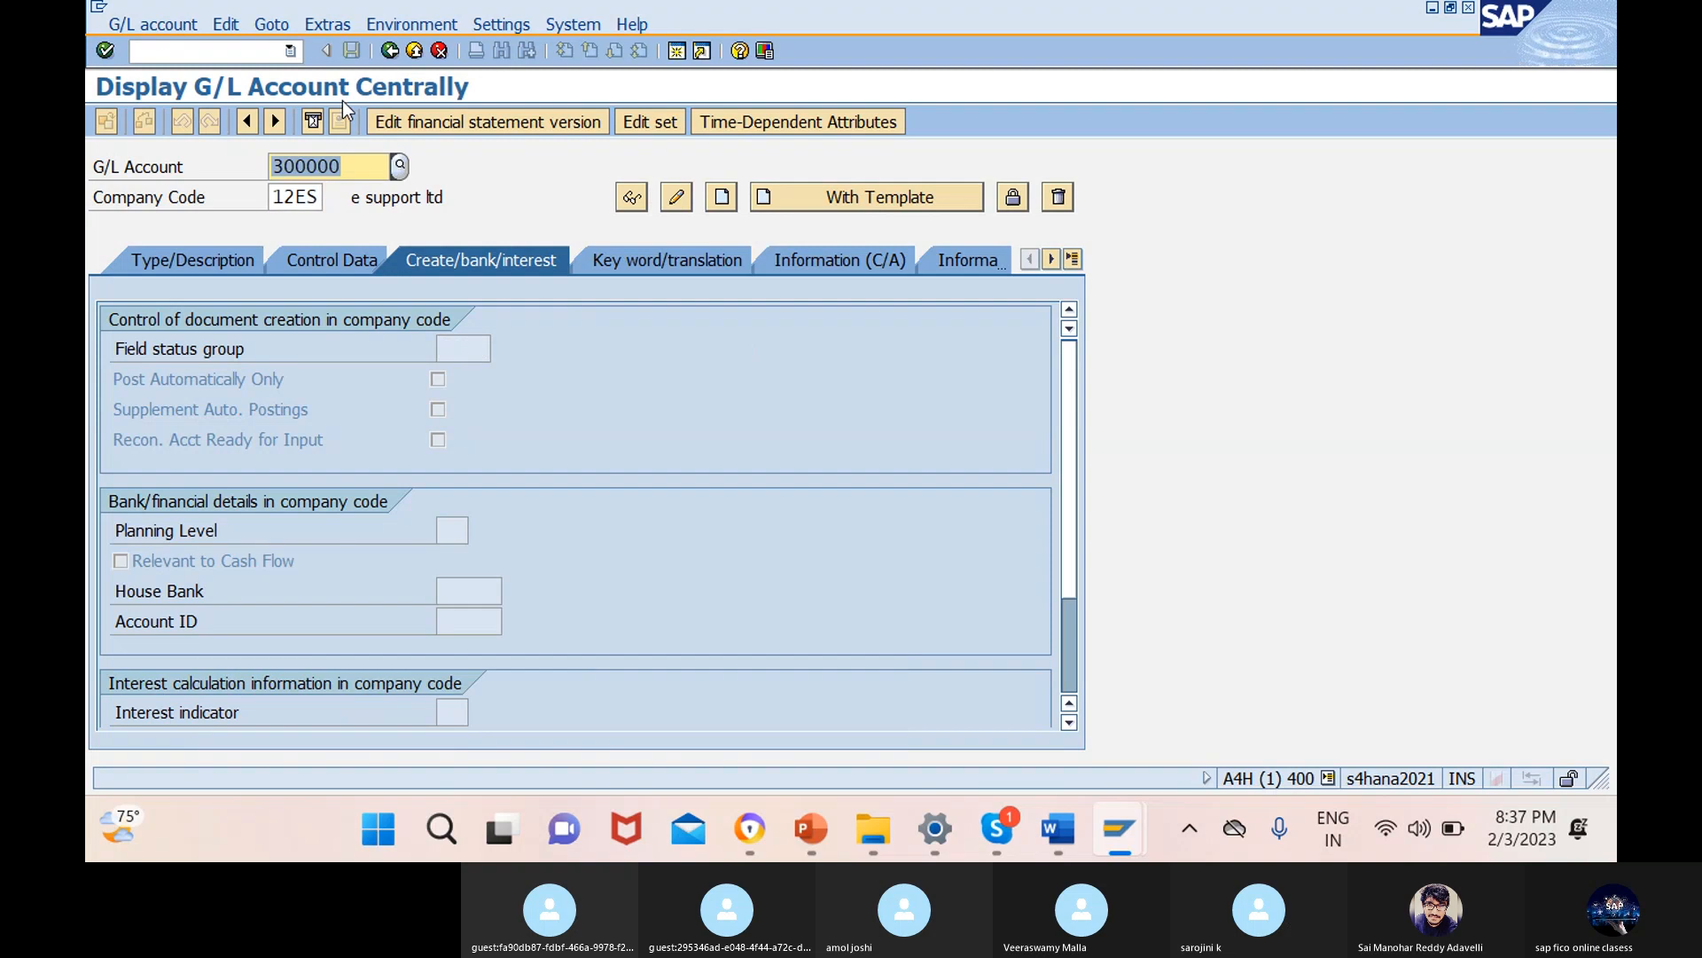
text(12es)
click(356, 166)
key(BackSpace)
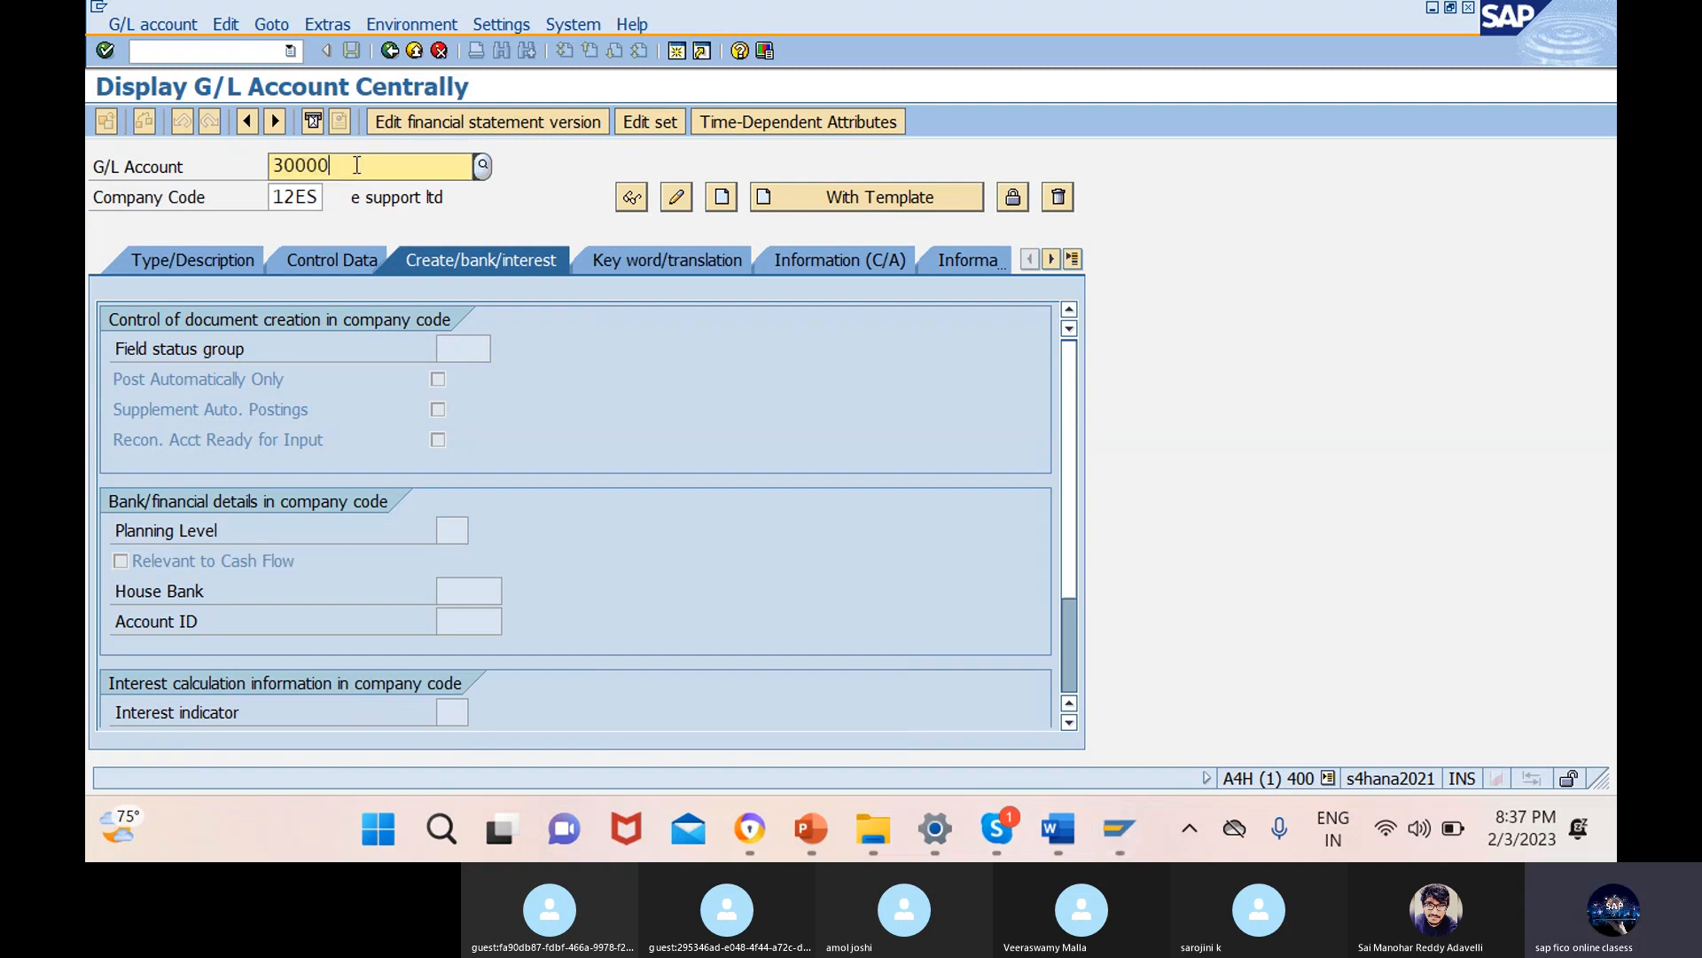
text(1)
click(360, 220)
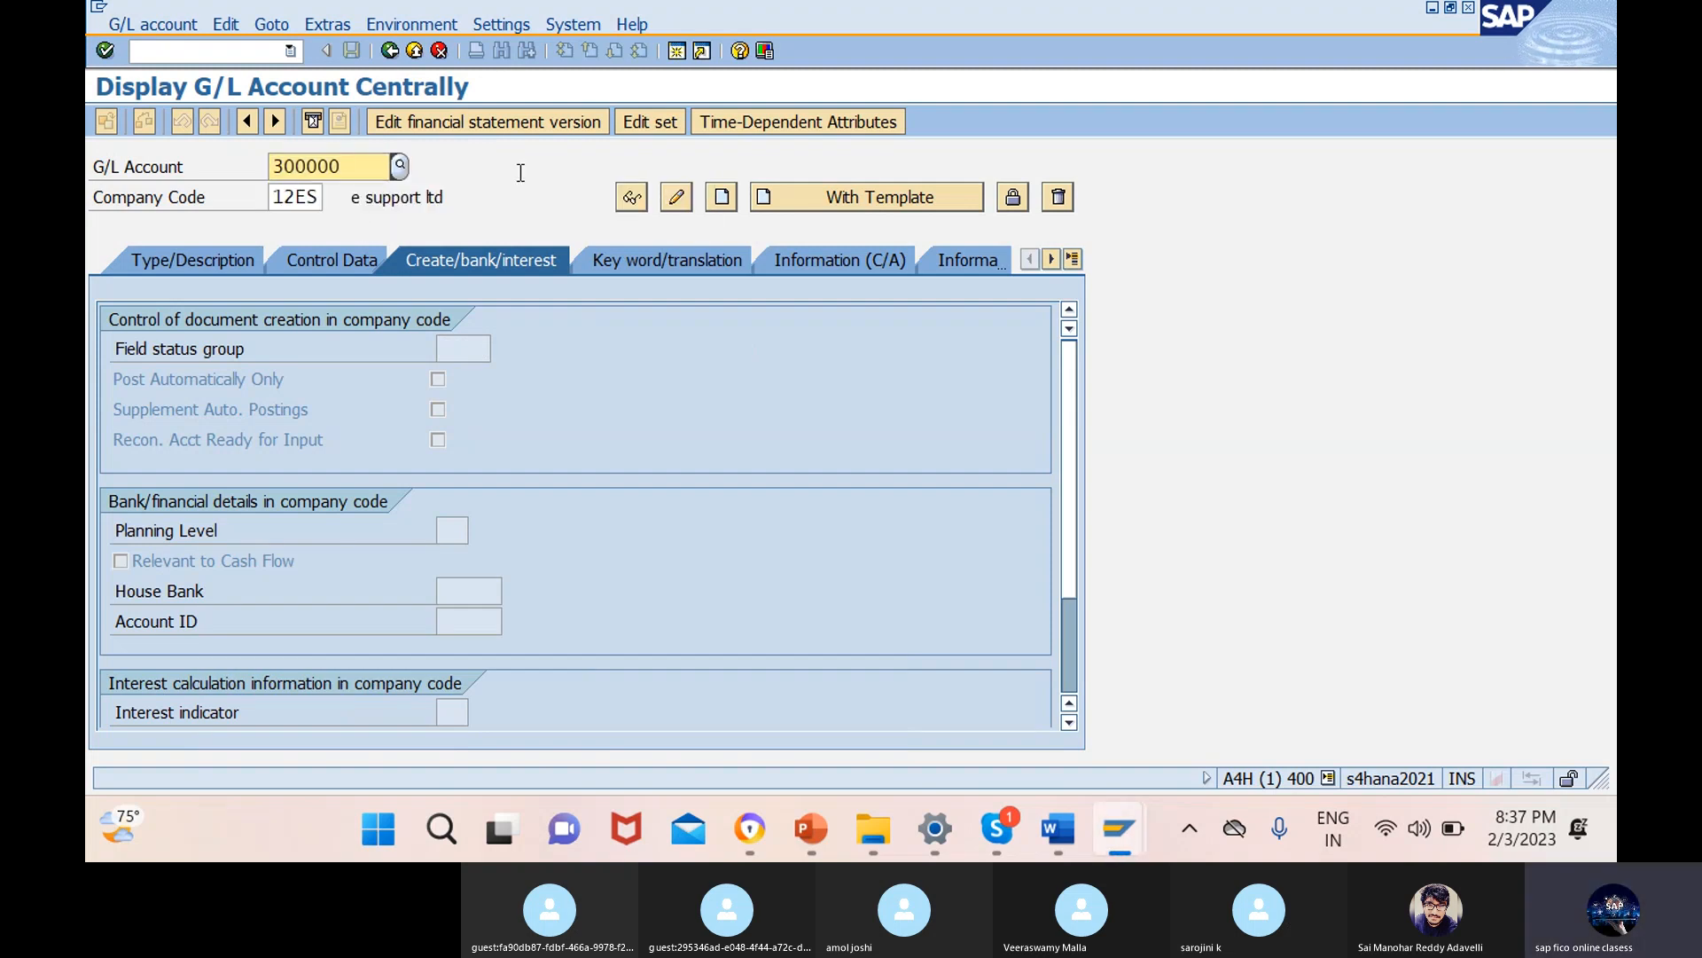
click(867, 197)
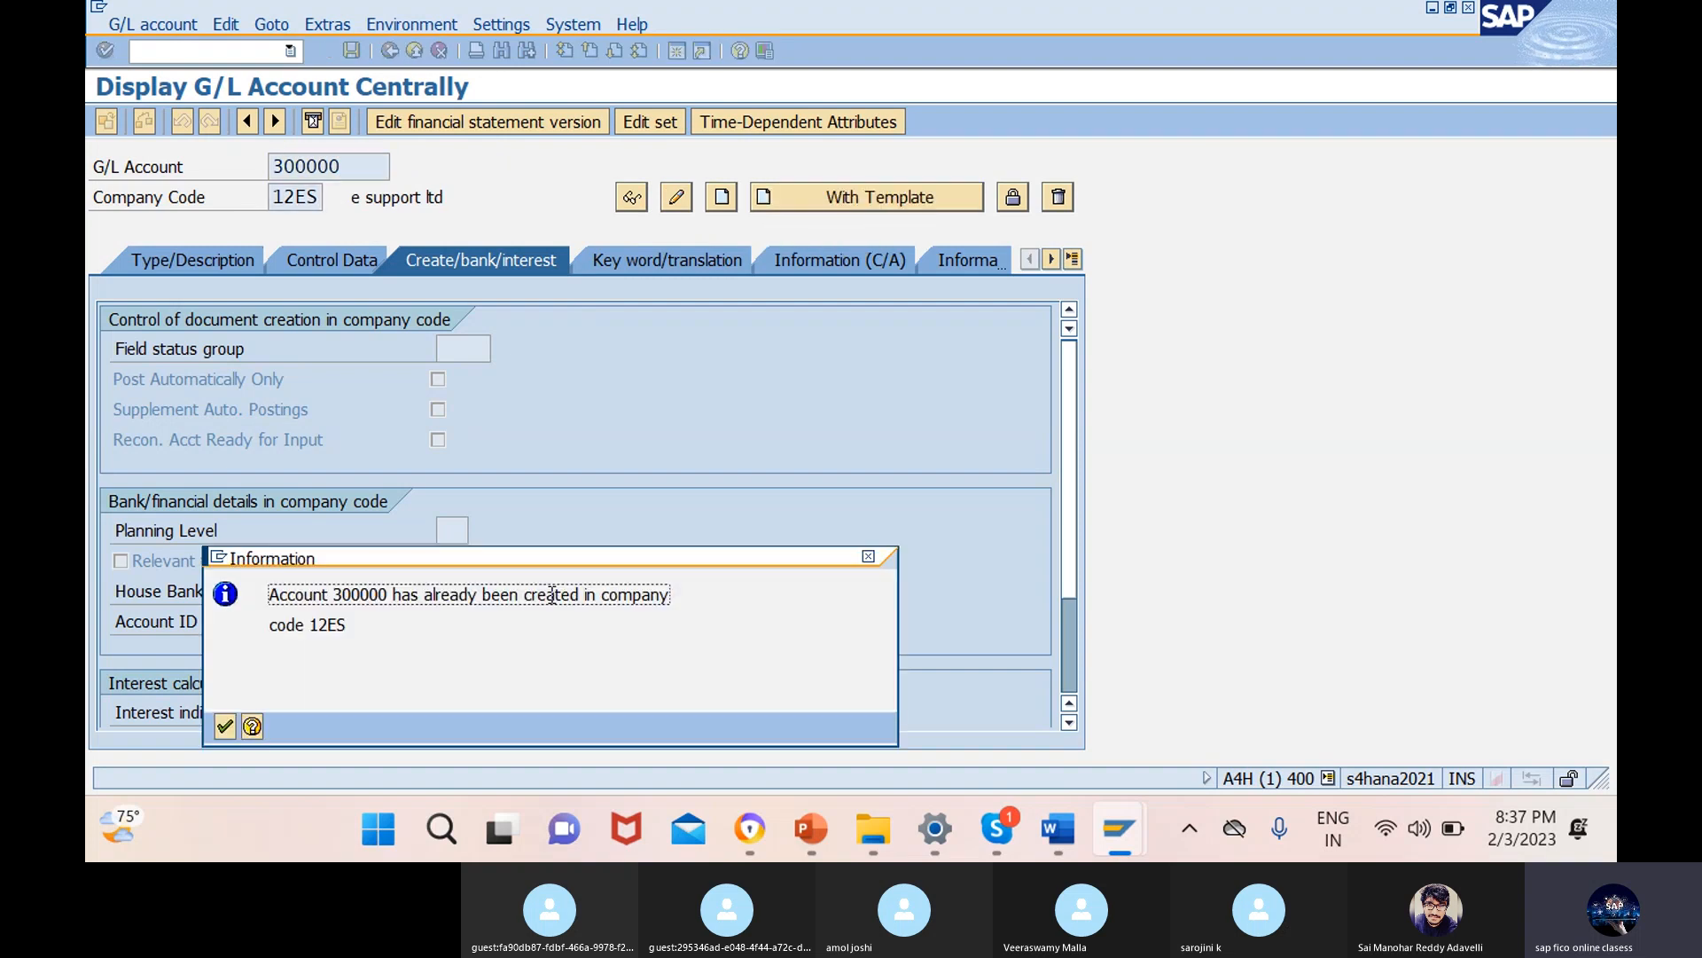
click(871, 557)
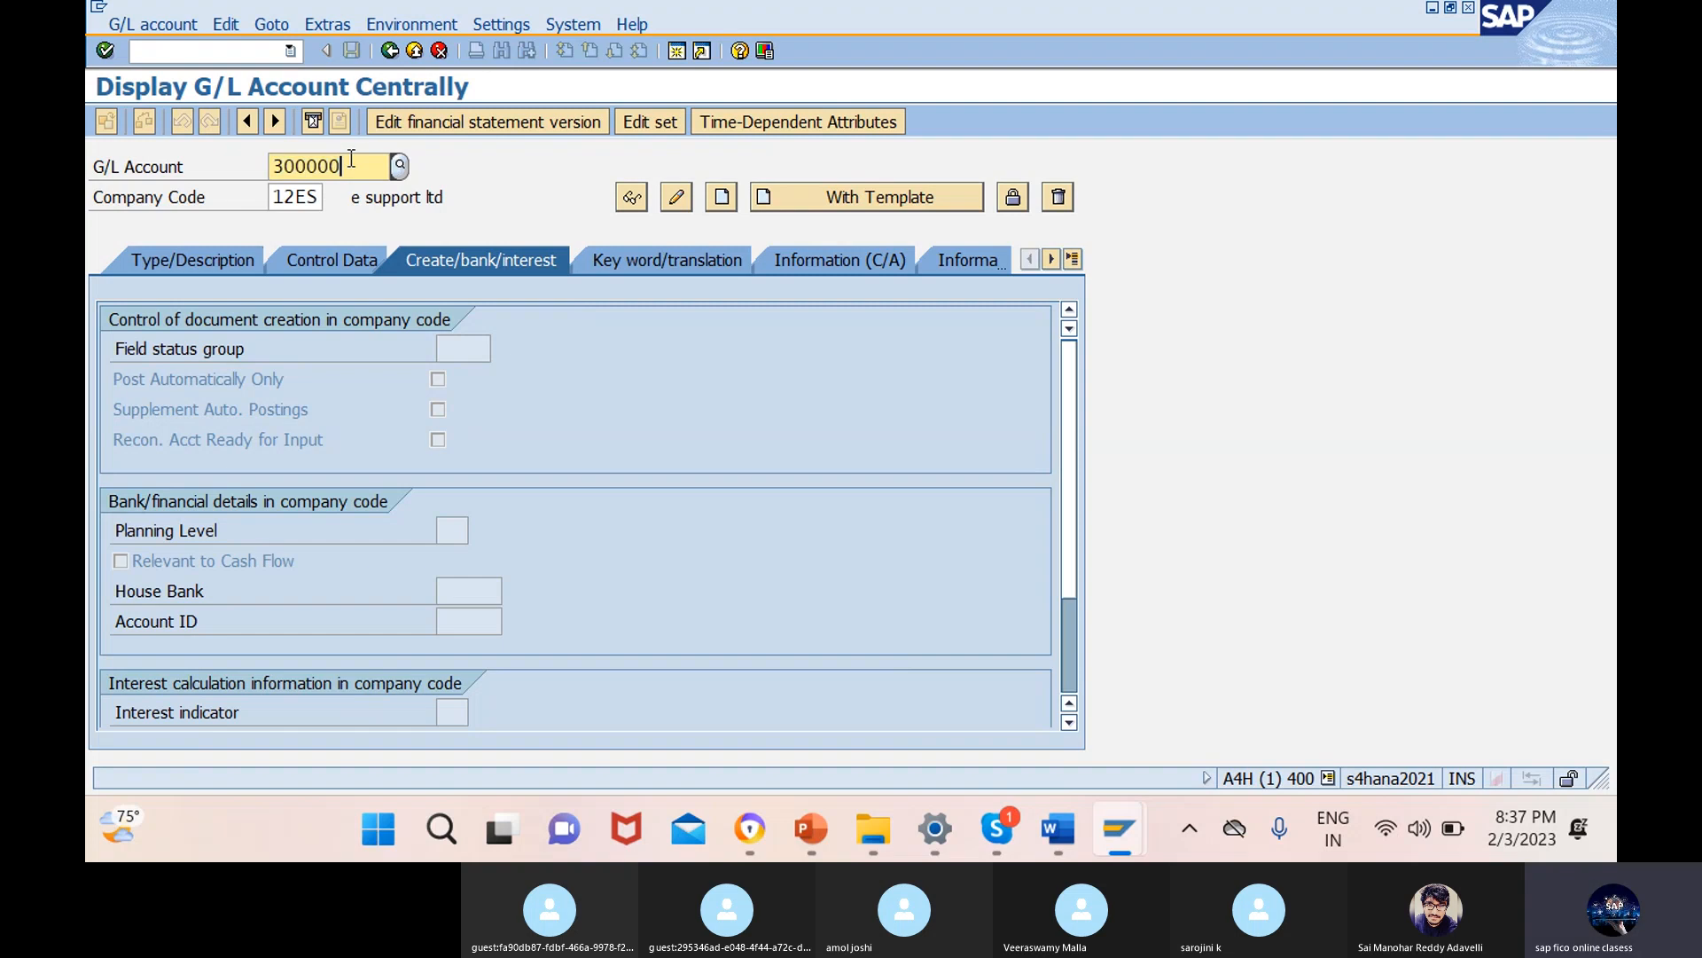
- Start creating G/L account 300001 in company code 12ES, using account 300000 of company code 12ES as the template
key(BackSpace)
text(1)
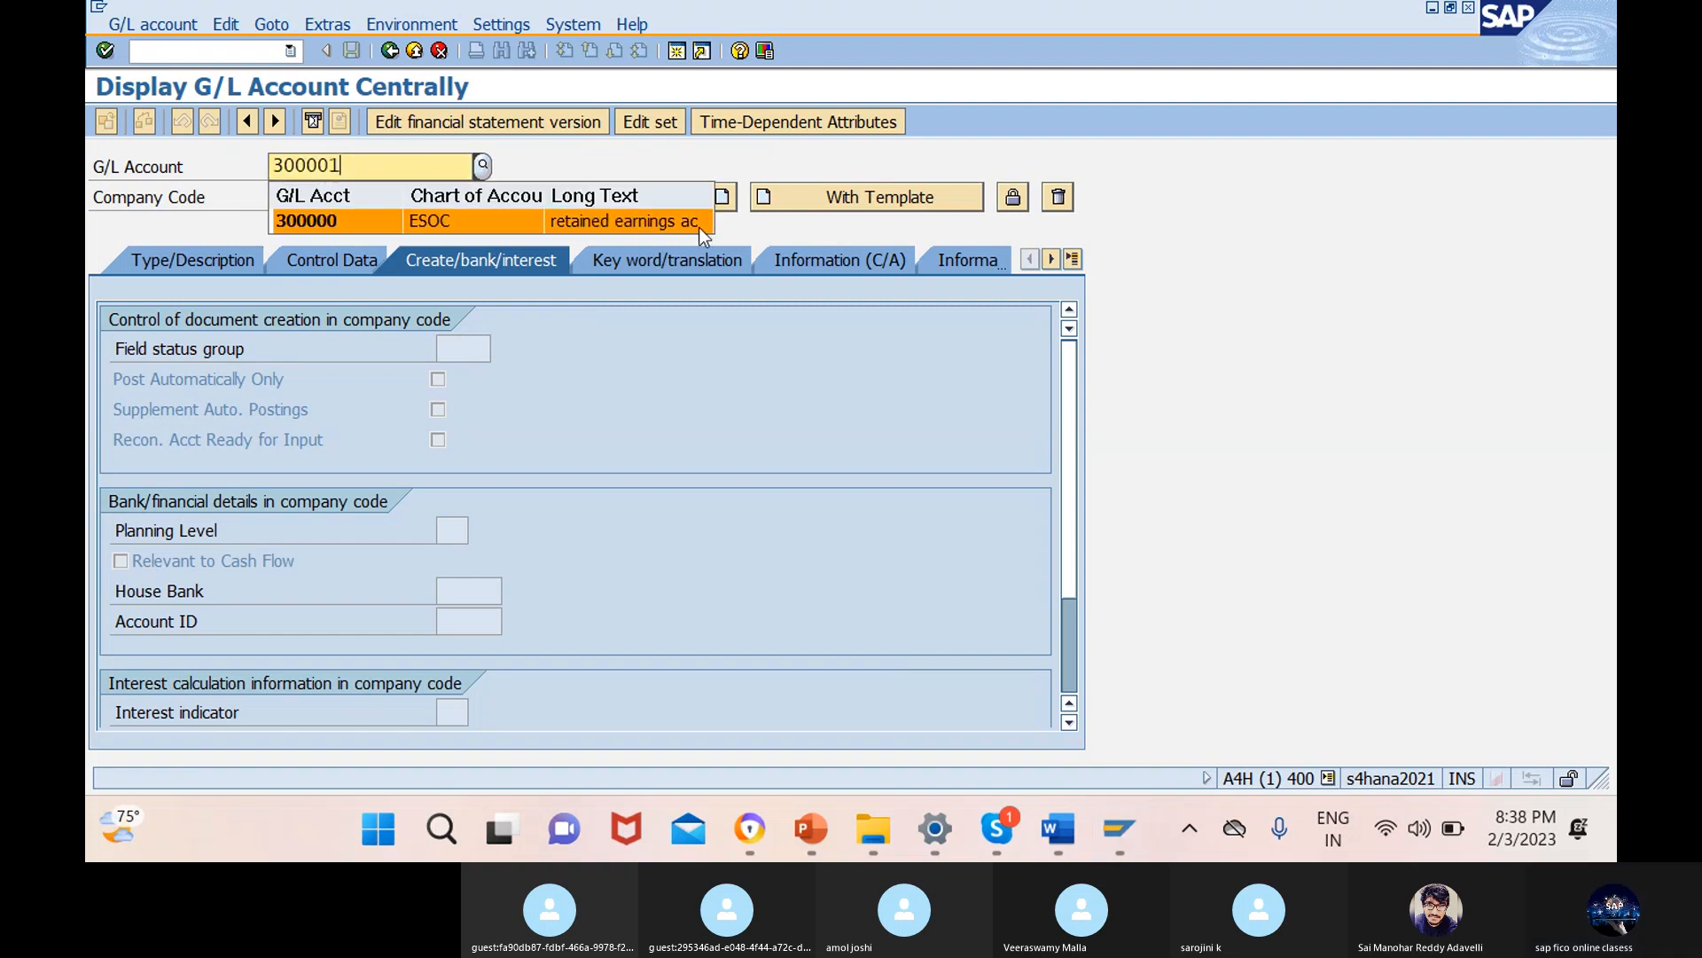
click(642, 149)
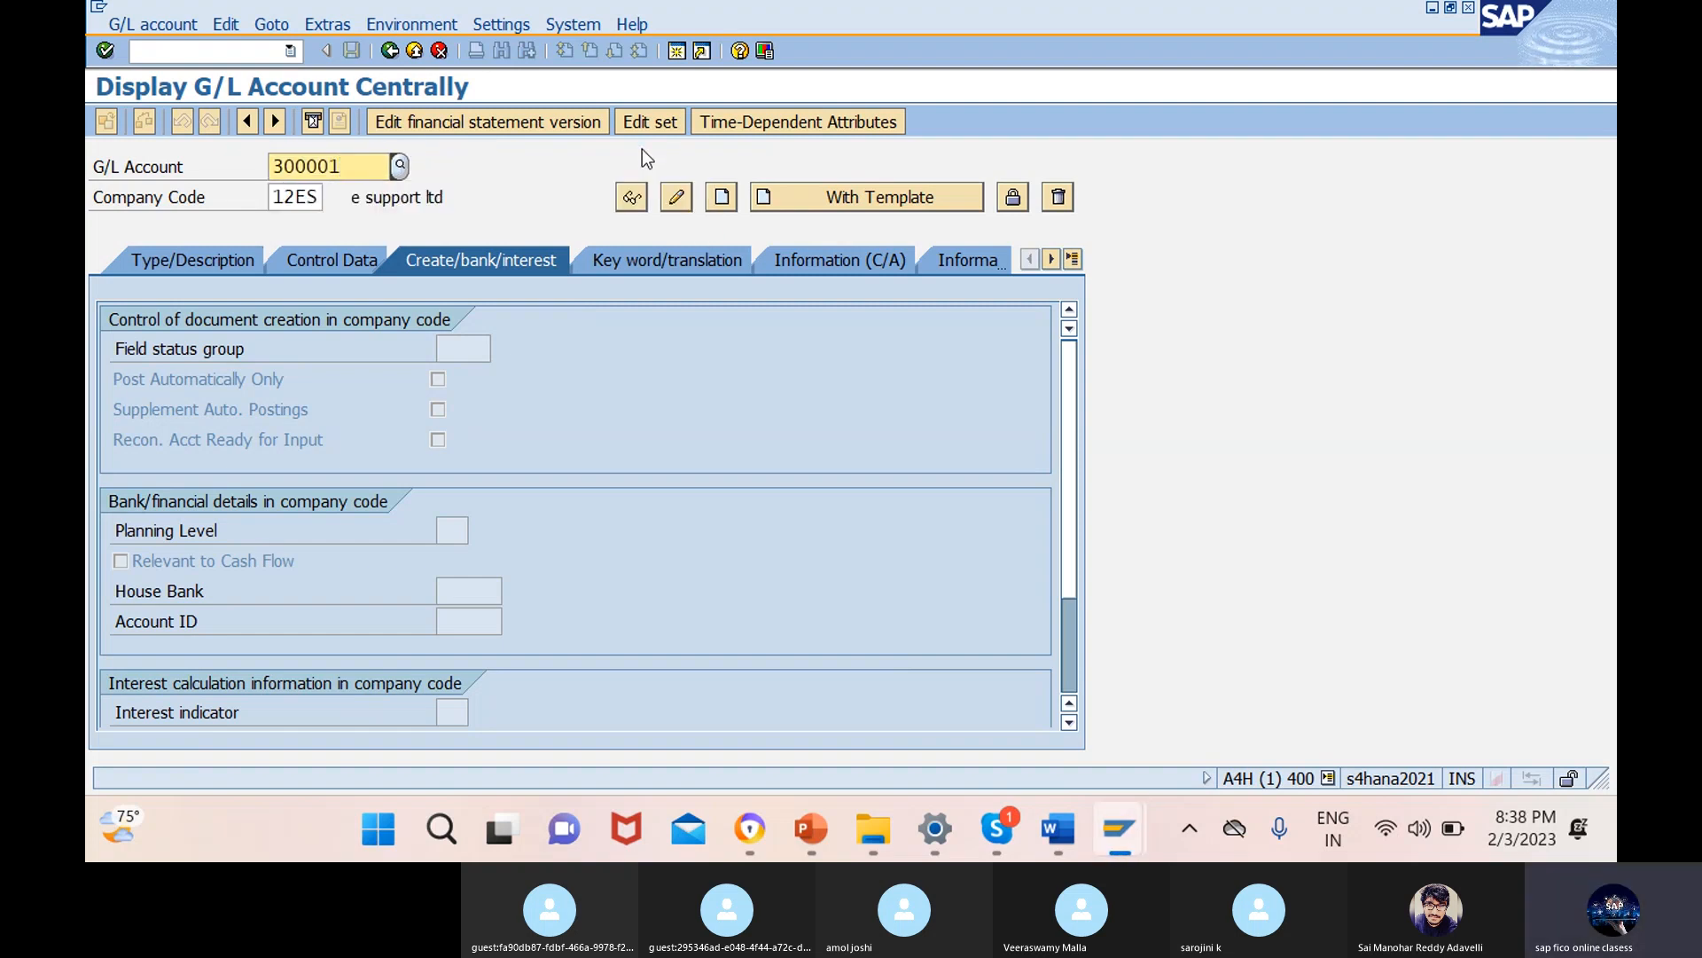
click(833, 196)
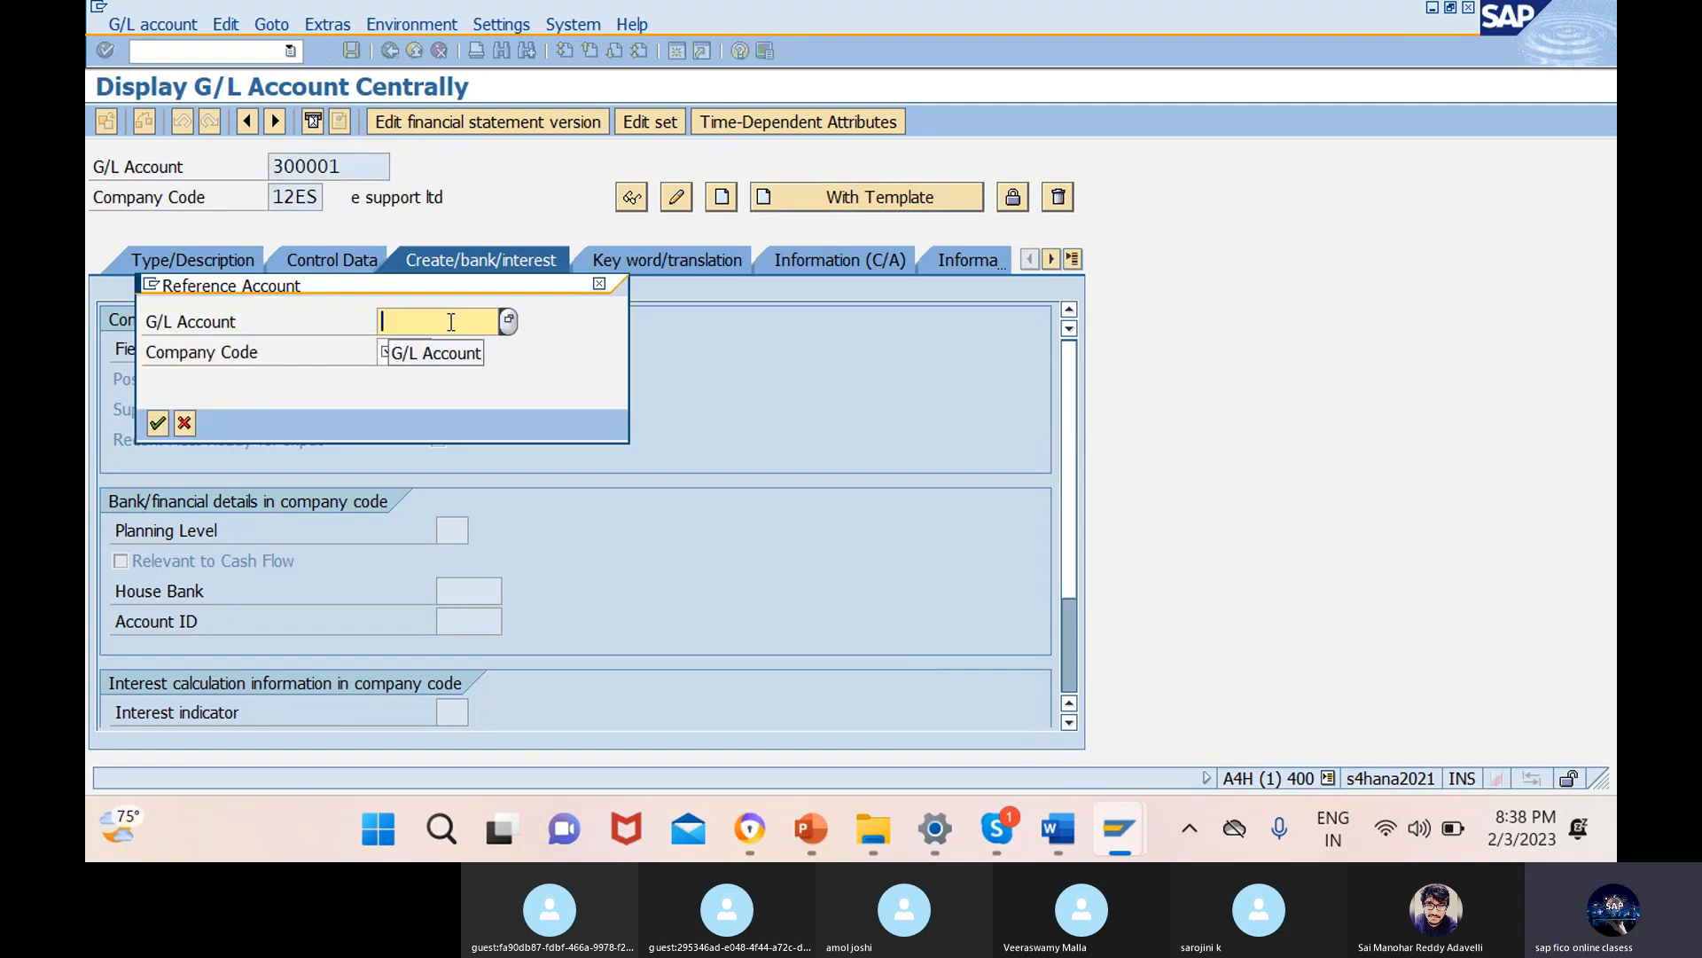
text(300000)
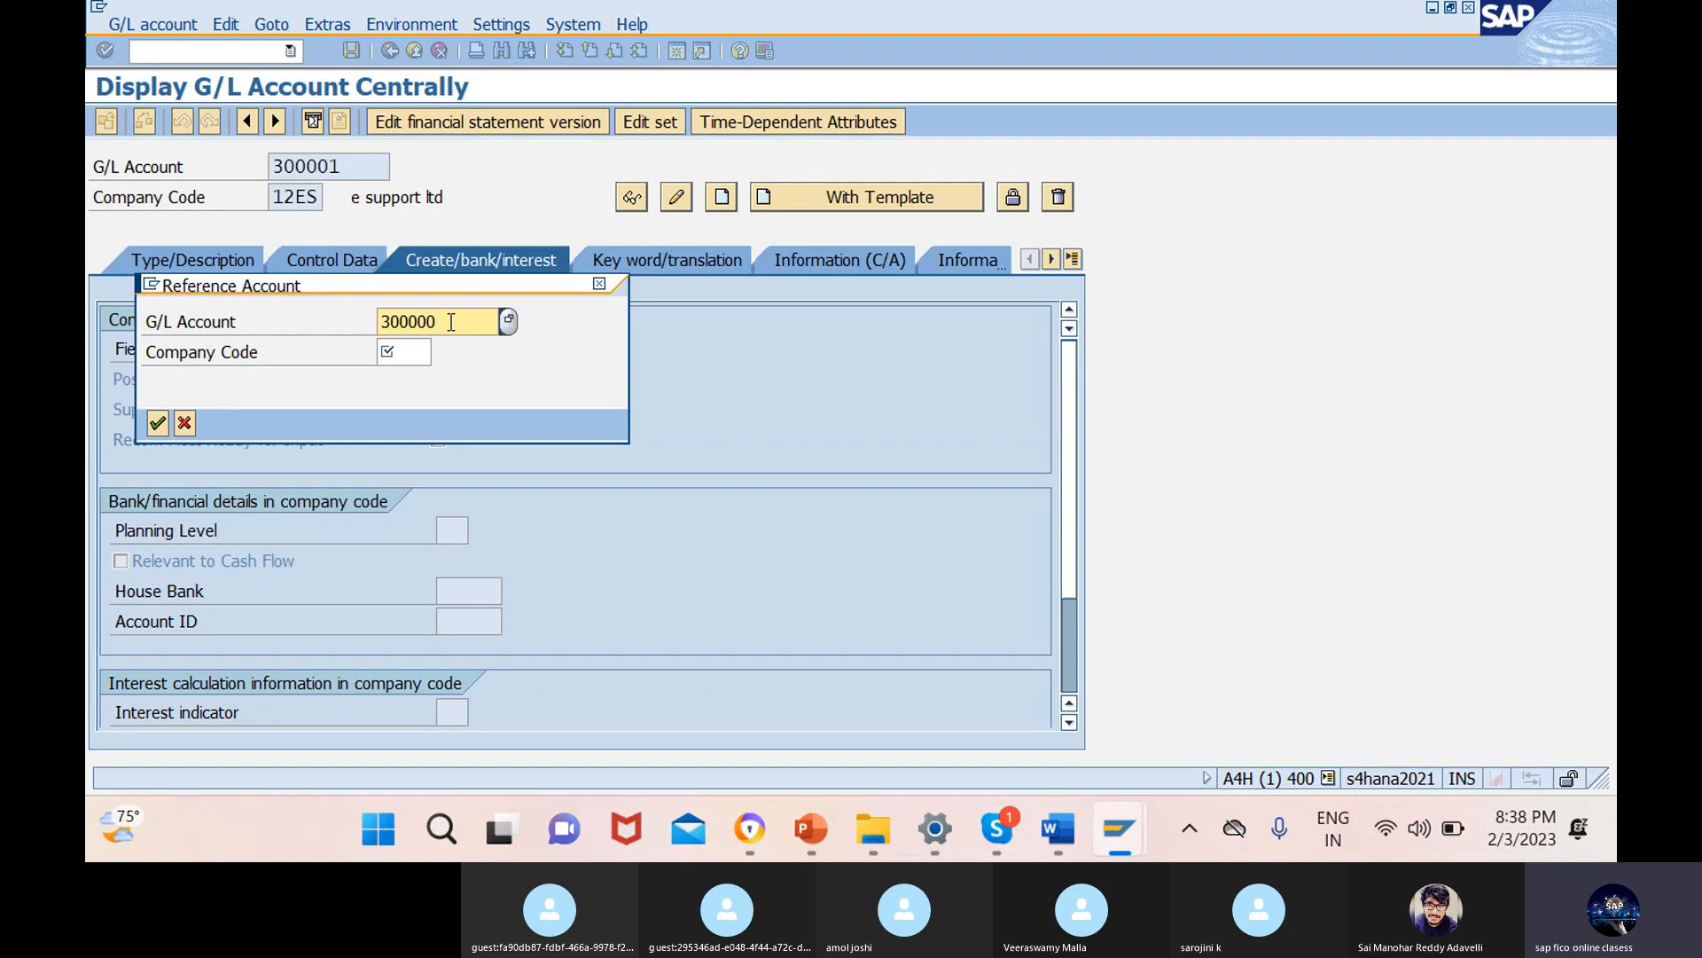
click(417, 352)
text(12es)
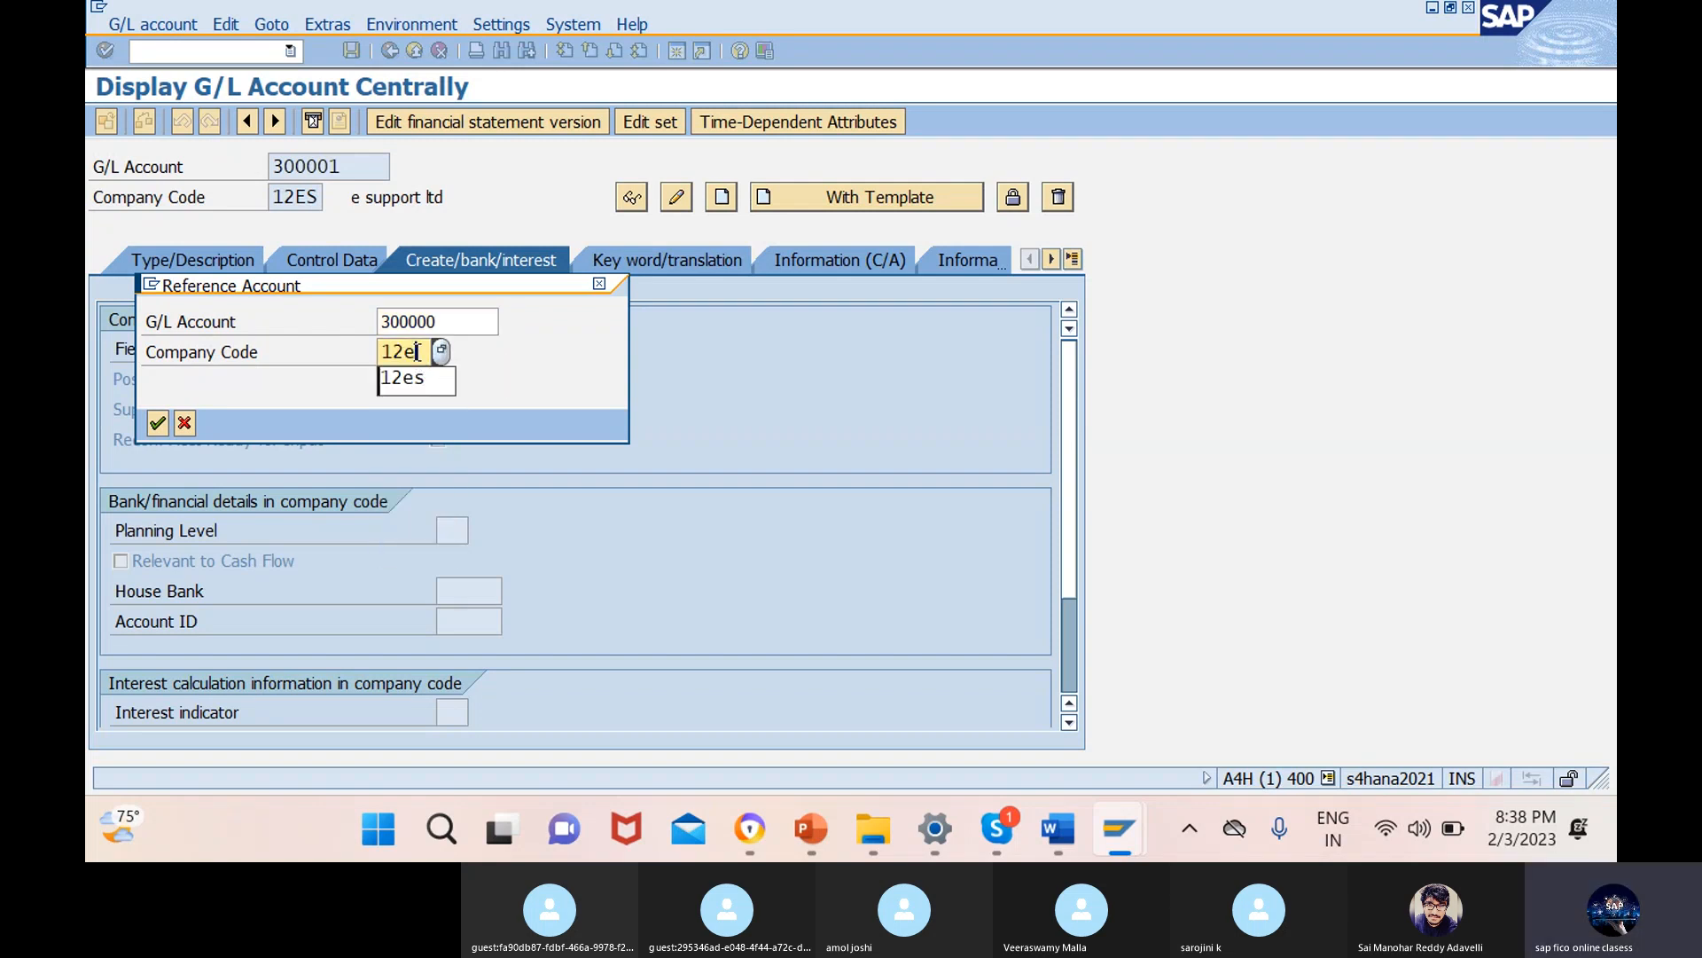
click(450, 321)
key(Return)
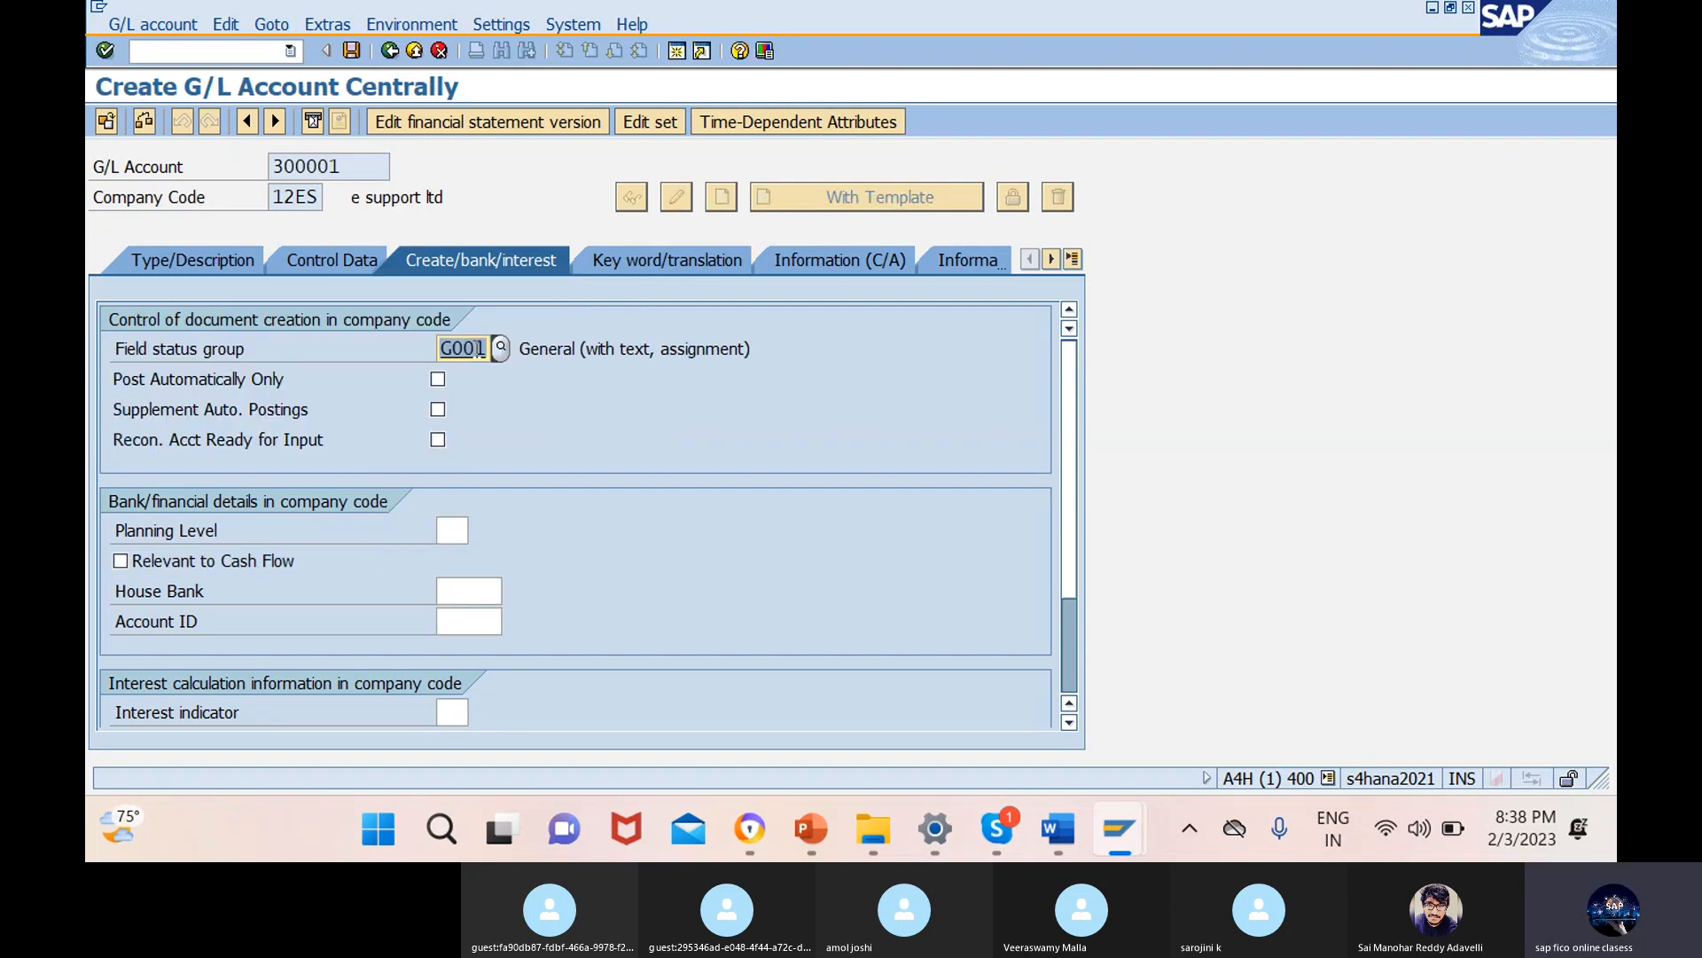
- Replace the new account's short text with "zero bal clearing ac" in the type and description data
click(334, 259)
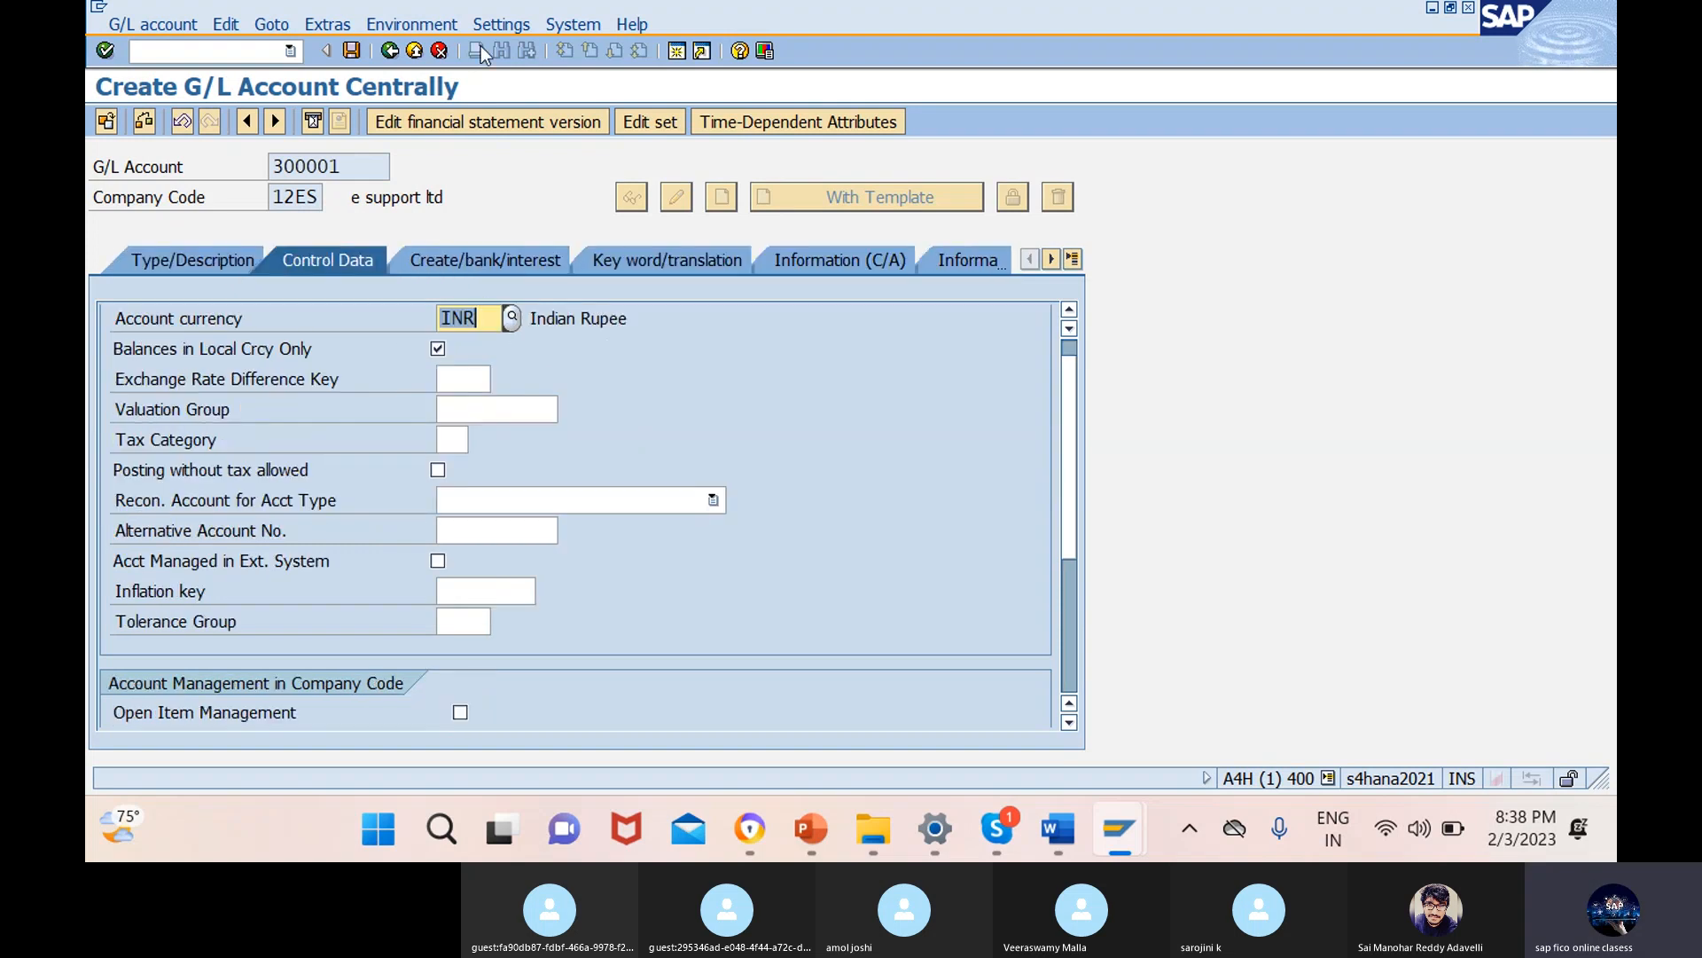
click(182, 264)
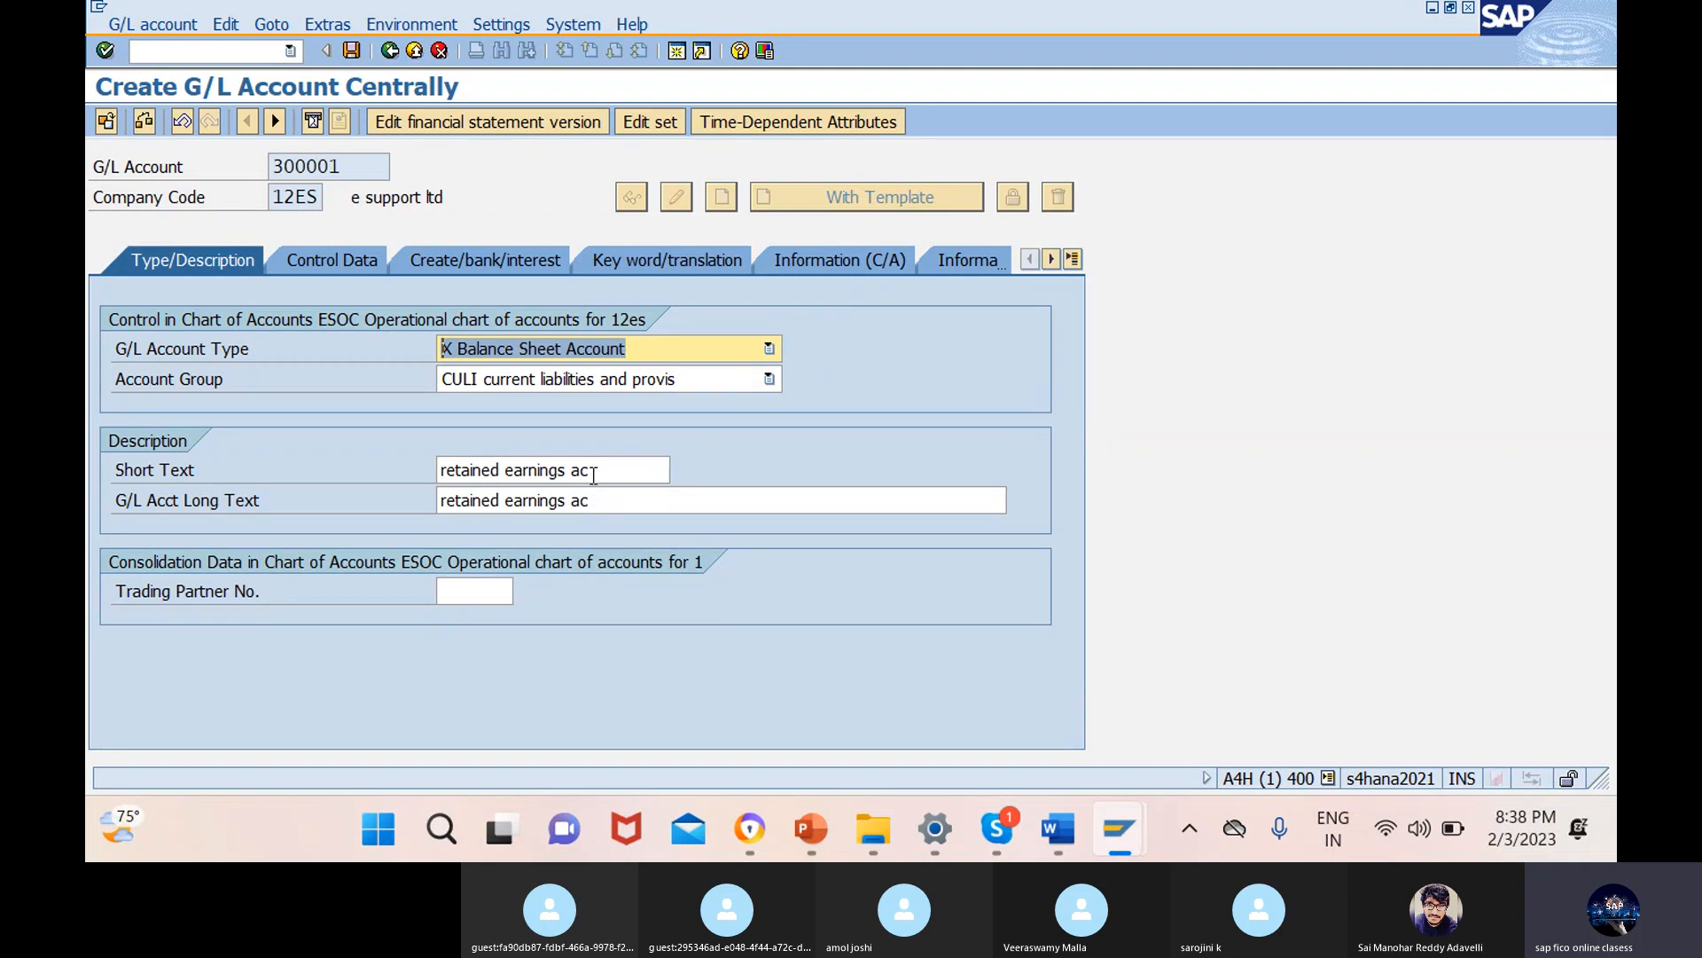
drag(593, 473, 557, 470)
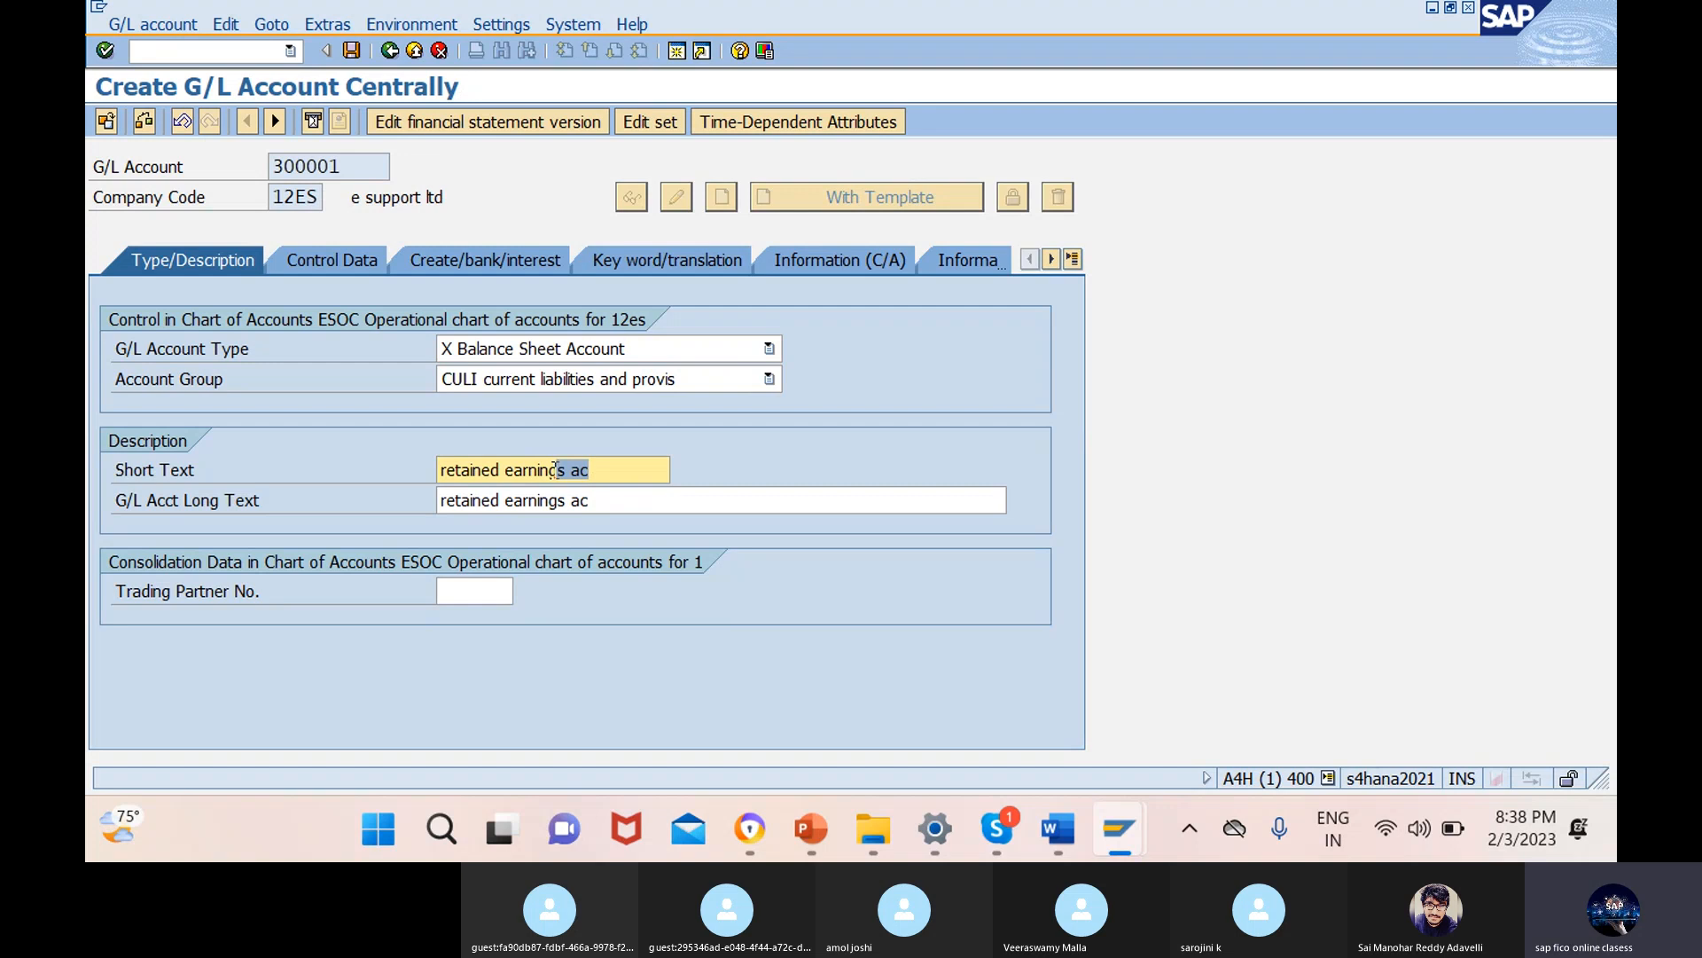
key(BackSpace)
key(BackSpace)
key(BackSpace)
key(BackSpace)
key(BackSpace)
key(BackSpace)
key(BackSpace)
key(BackSpace)
key(BackSpace)
key(BackSpace)
key(BackSpace)
key(BackSpace)
key(BackSpace)
key(BackSpace)
key(BackSpace)
key(BackSpace)
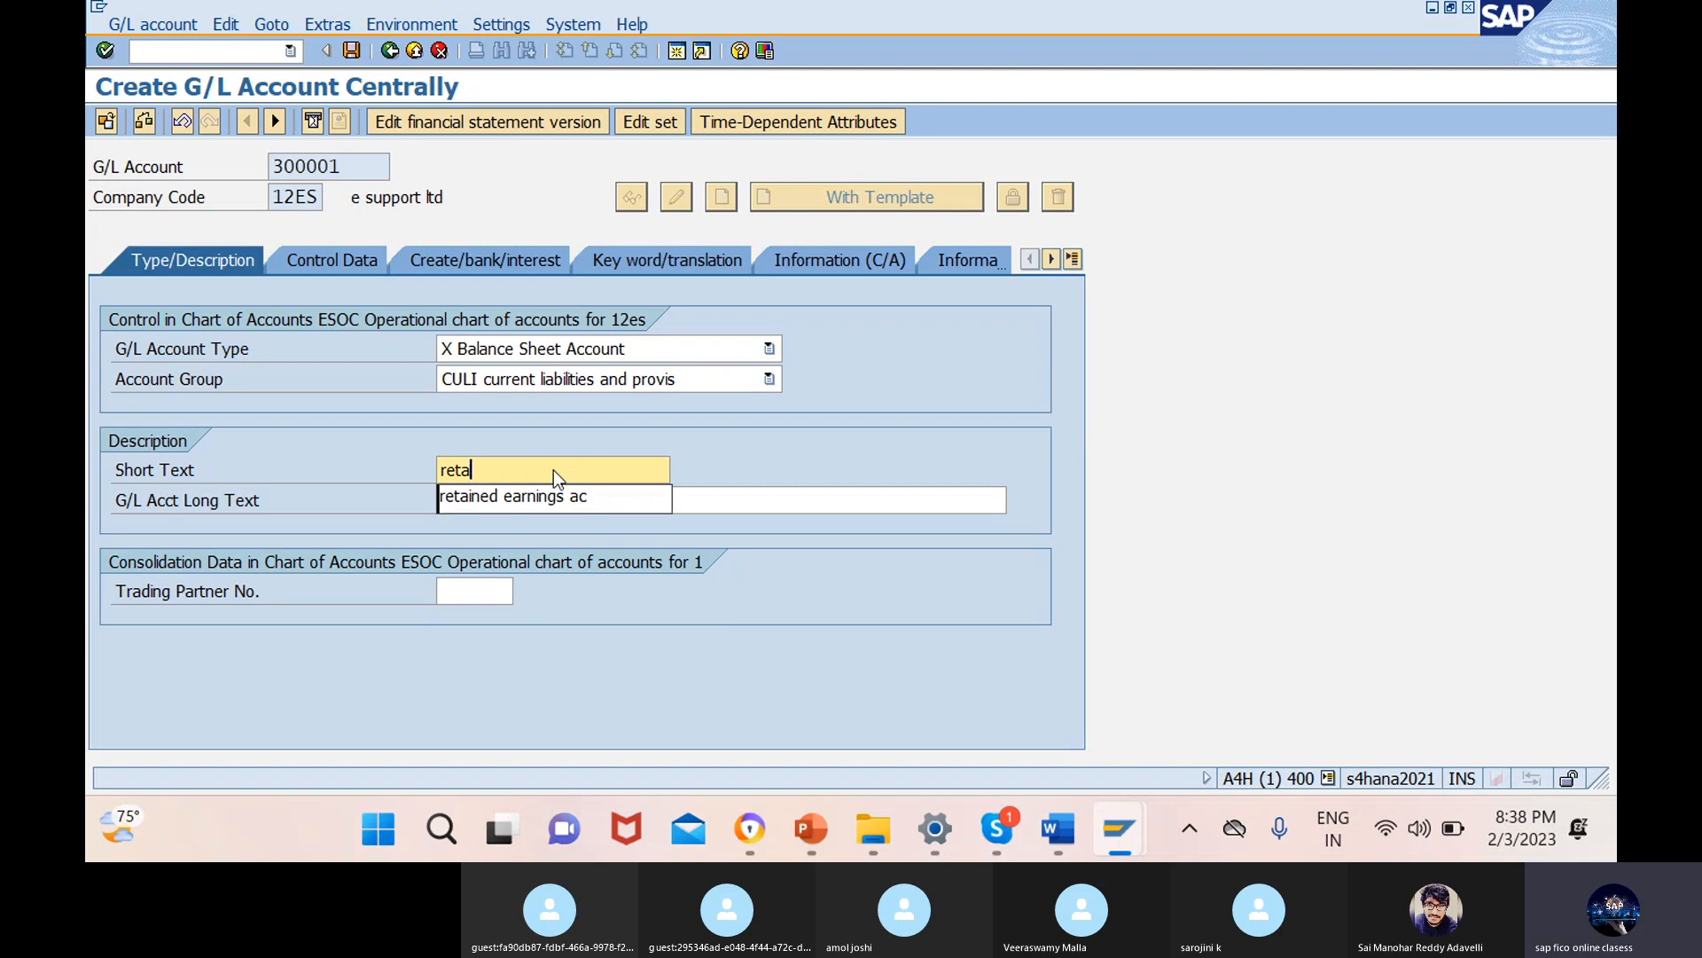
key(BackSpace)
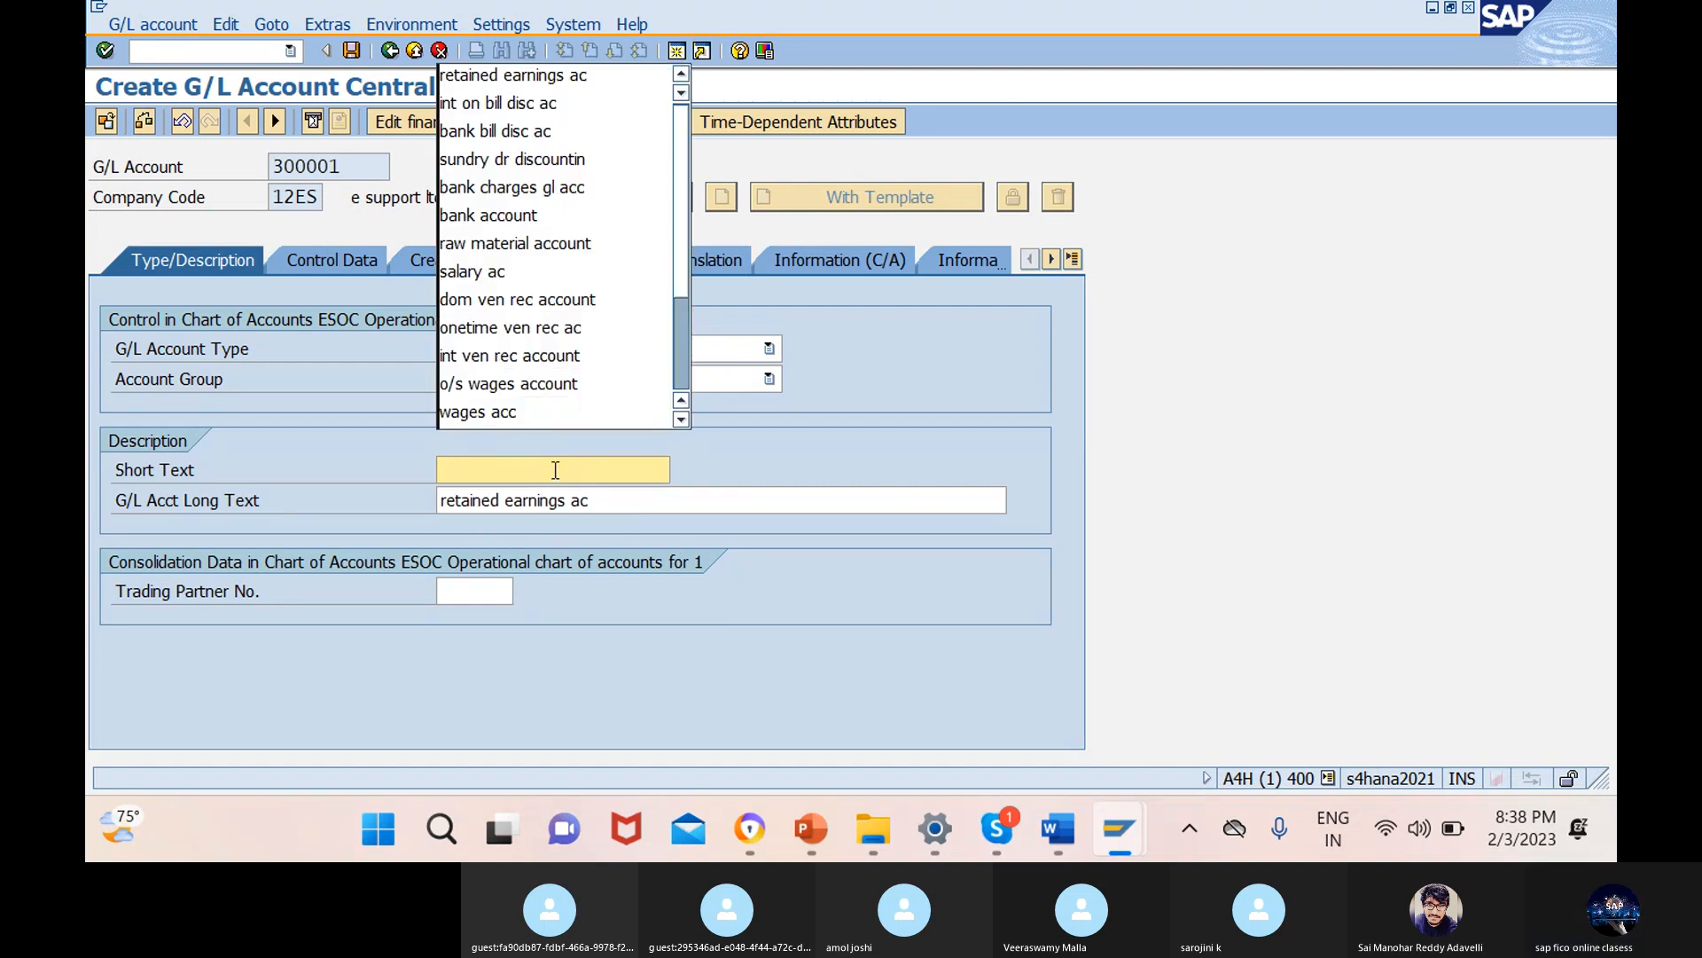
text(zero)
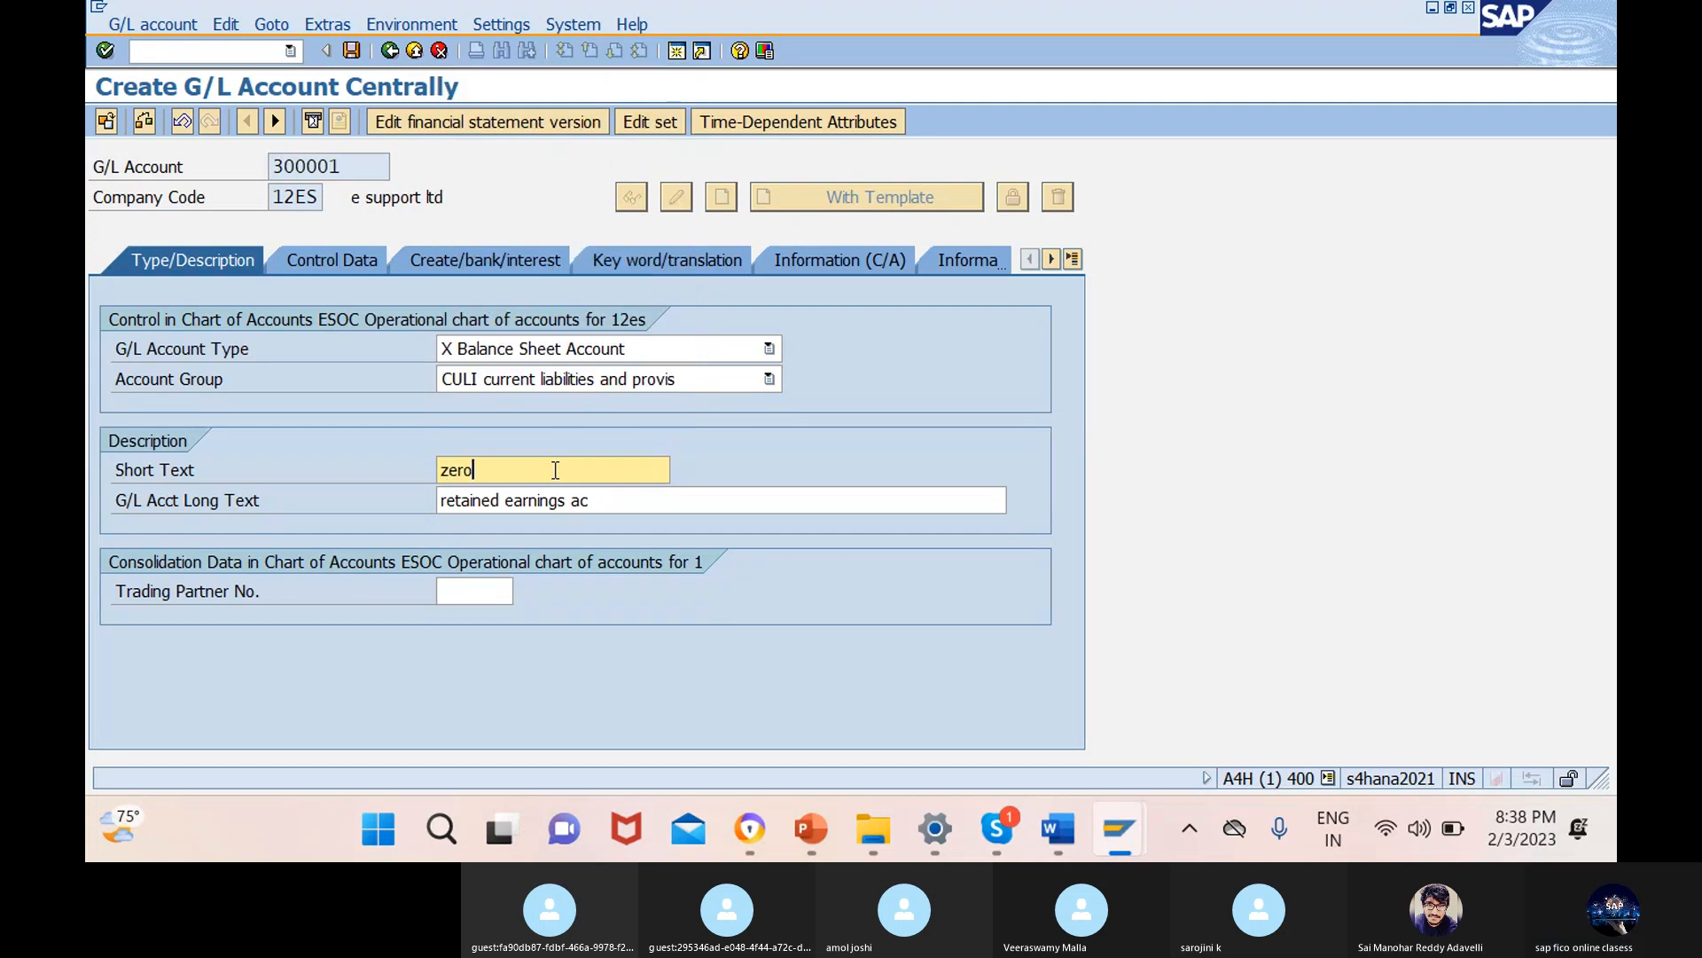
text( bal clearing acc)
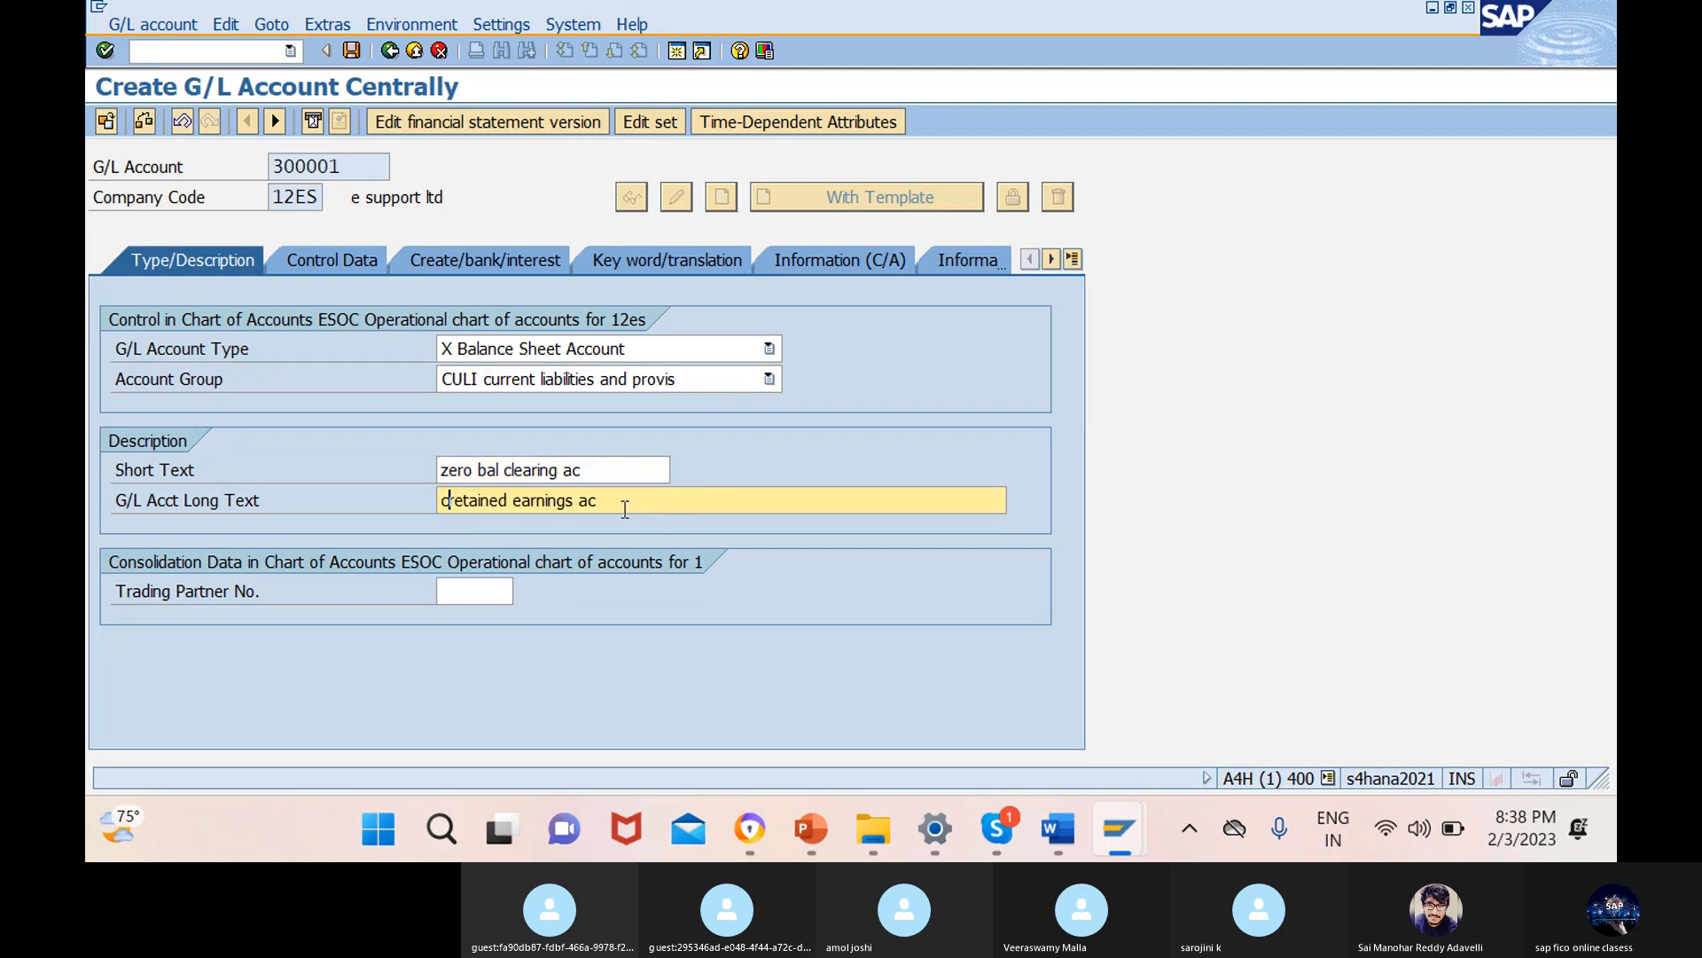
- Replace the G/L account long text with a copy of the short text "zero bal clearing ac"
drag(621, 501, 354, 513)
key(BackSpace)
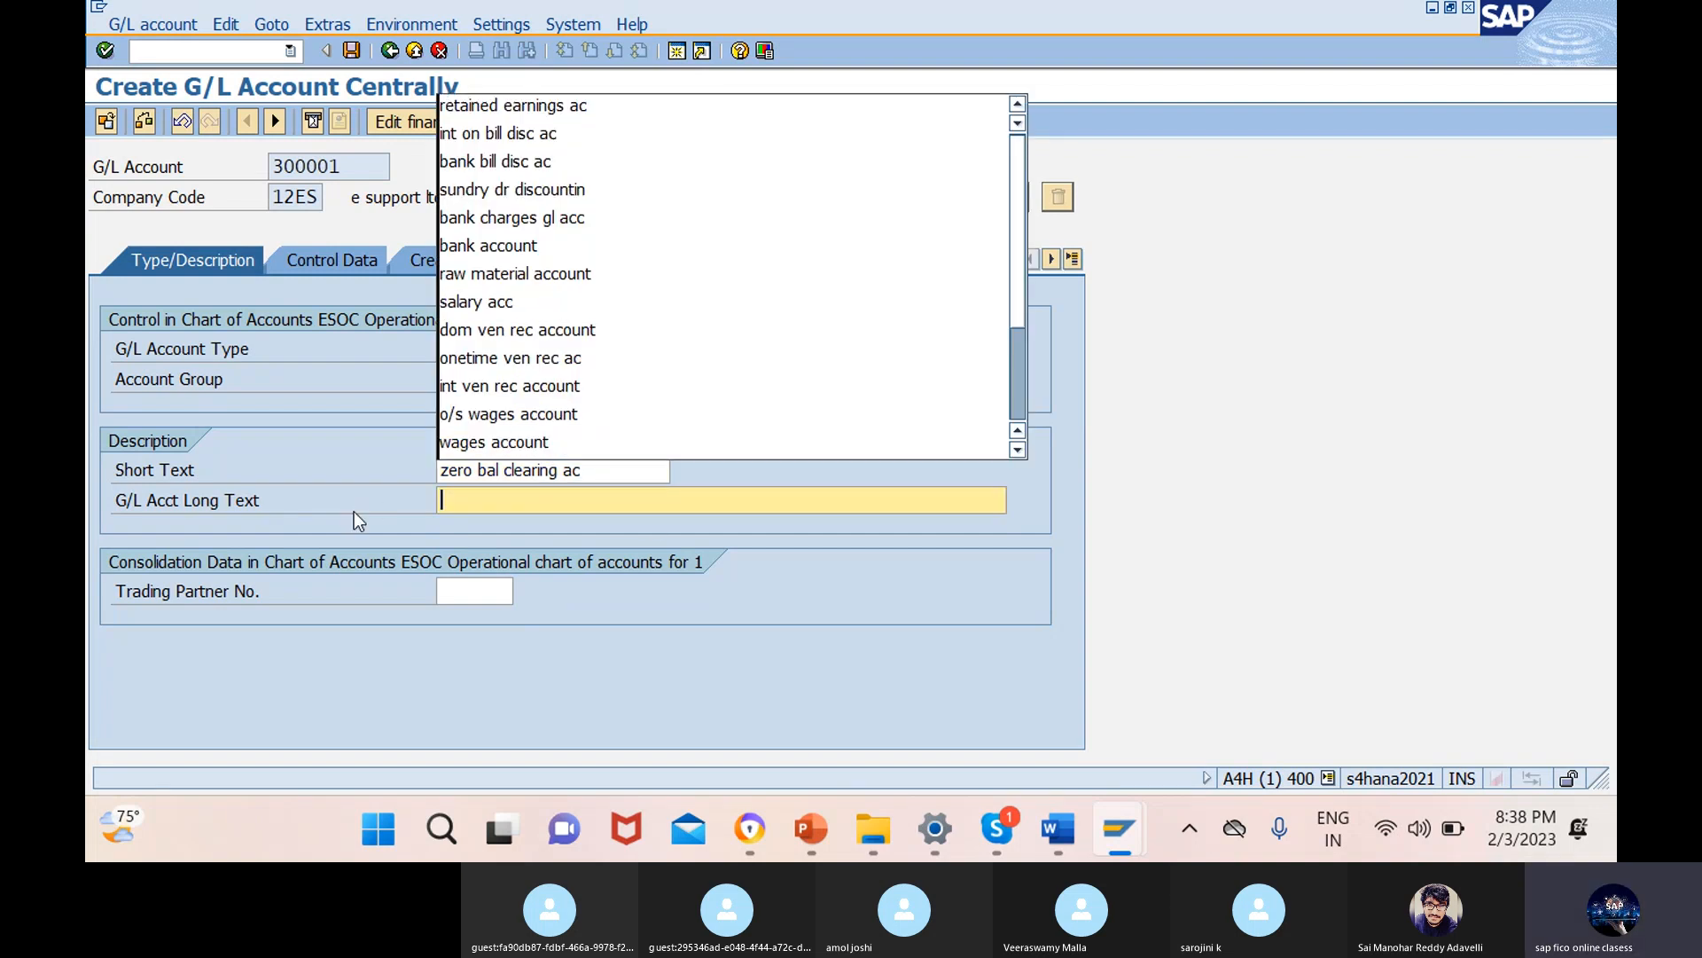
drag(585, 471, 418, 488)
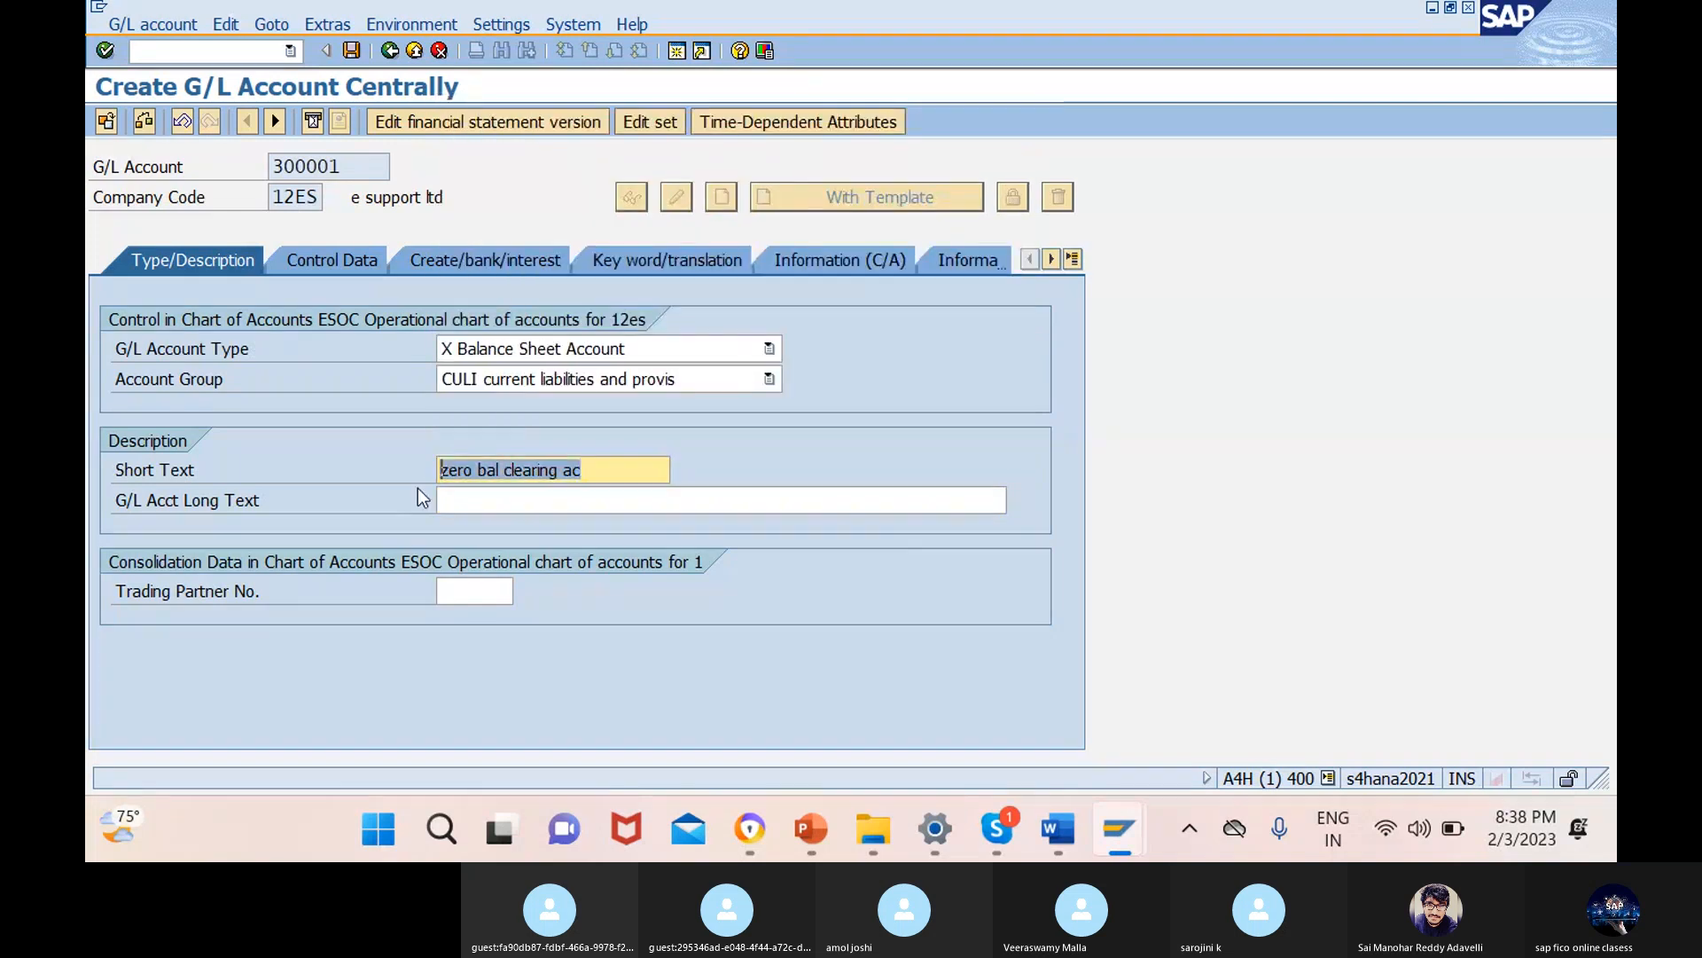
key(ctrl+c)
click(722, 499)
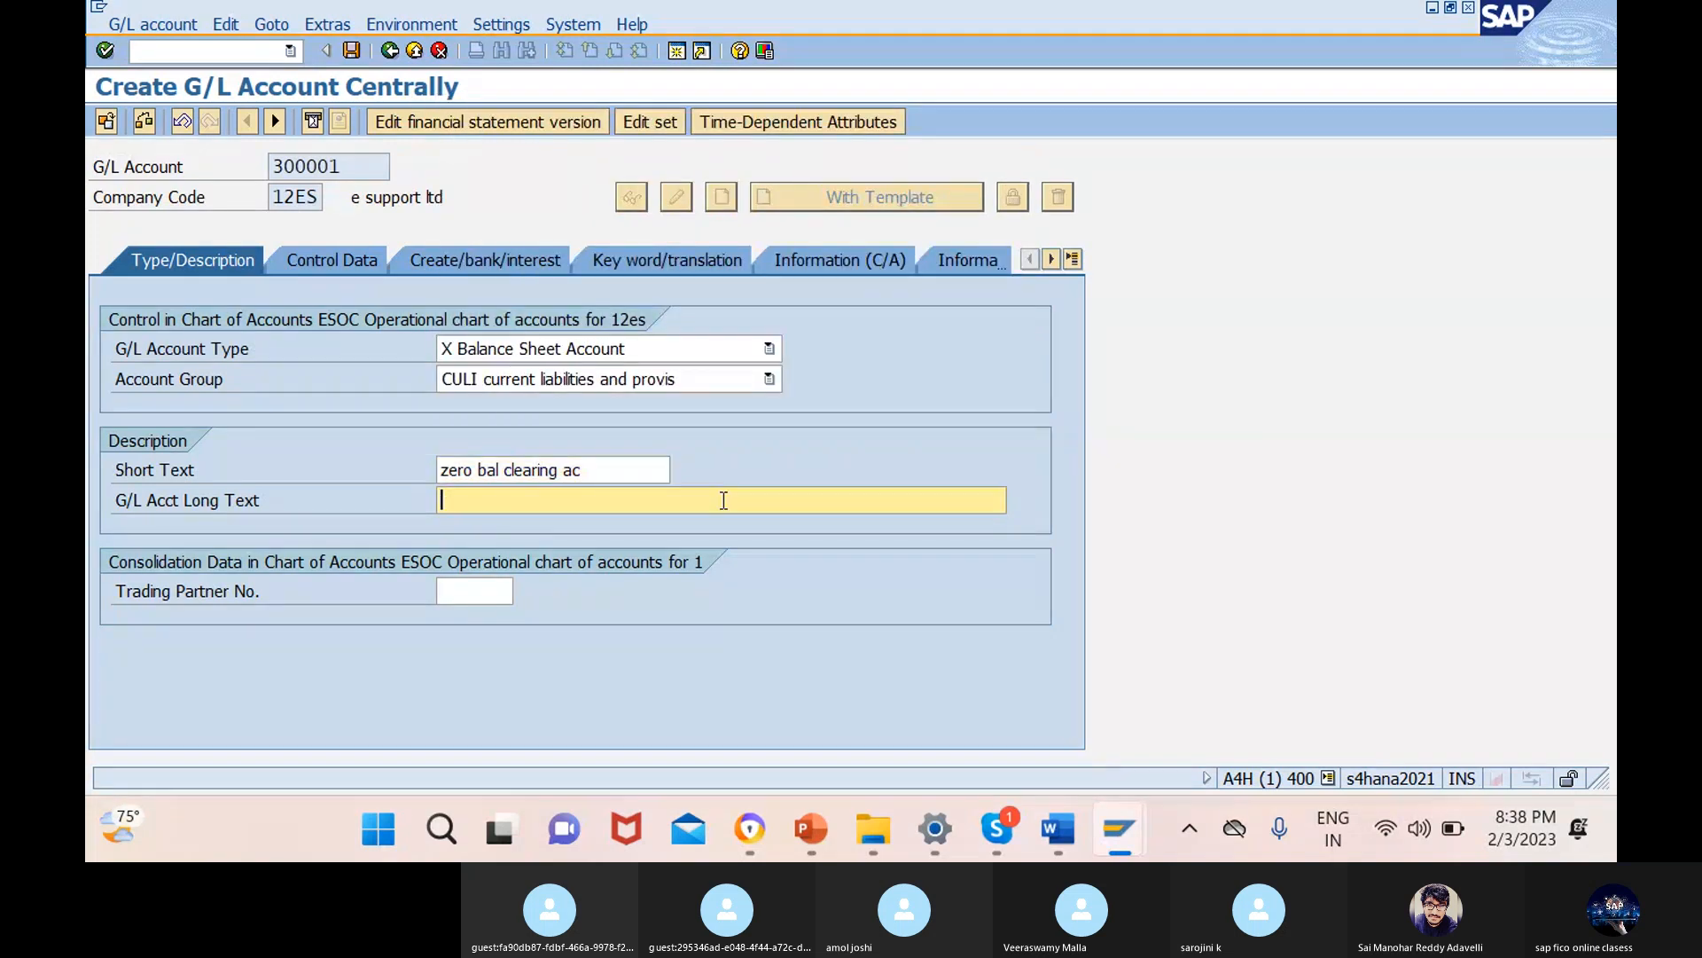
key(ctrl+v)
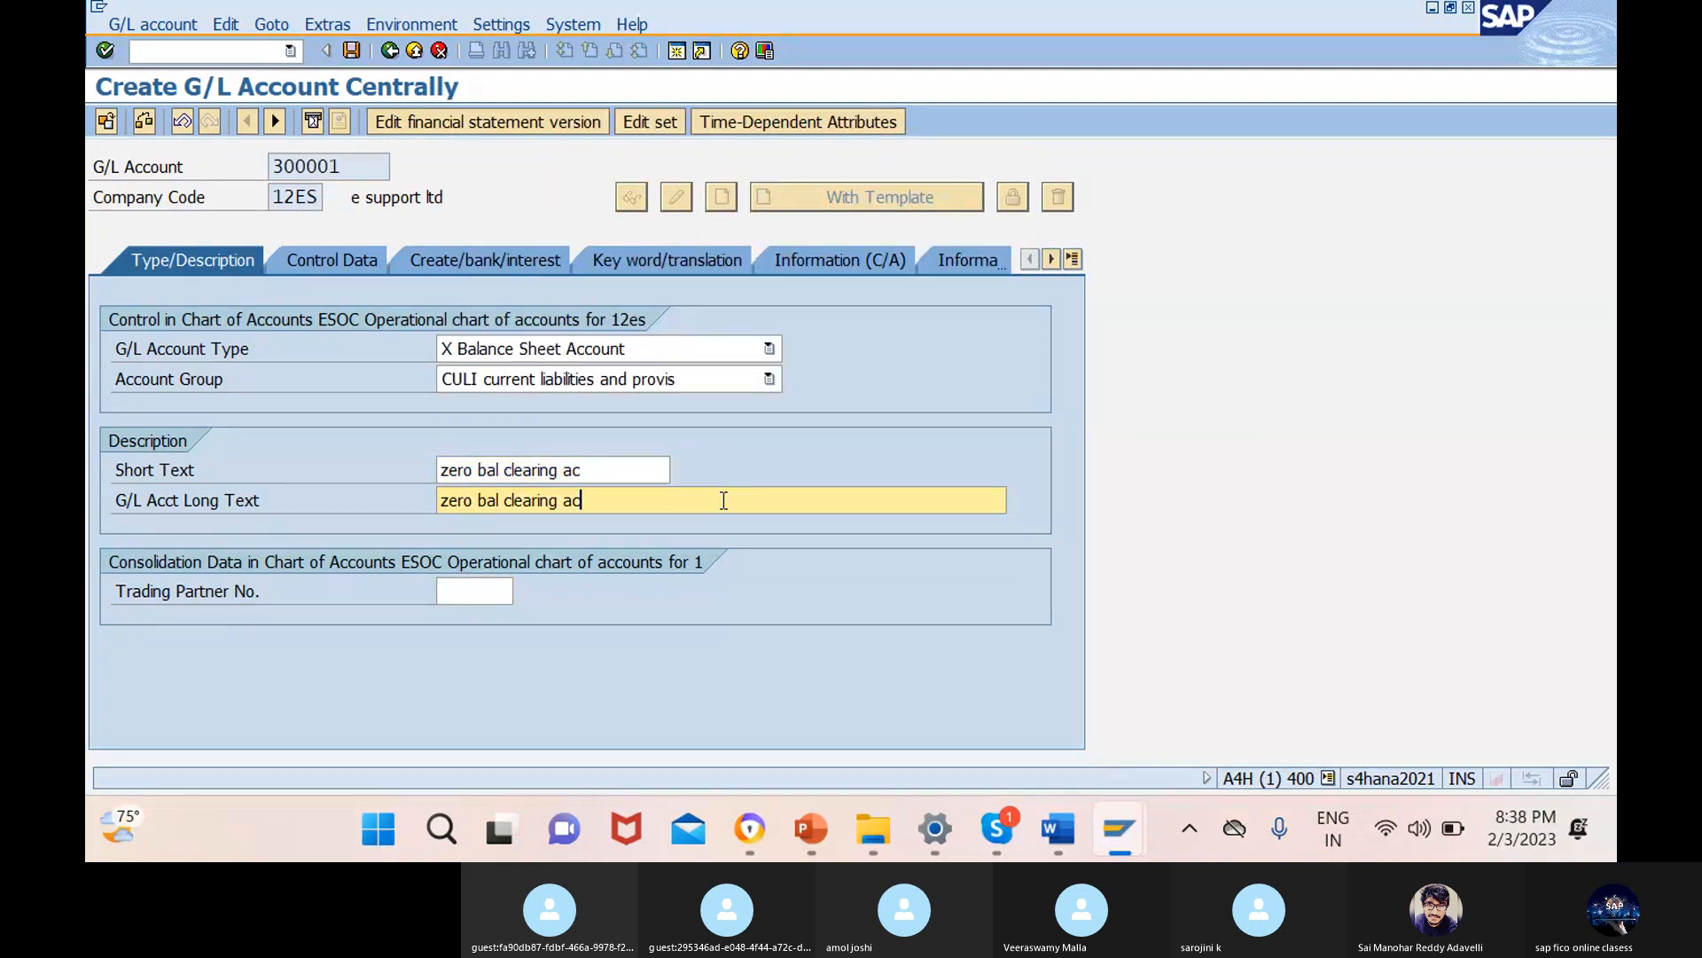
- Review the control data and field status group copied from the template, and save G/L account 300001
click(305, 264)
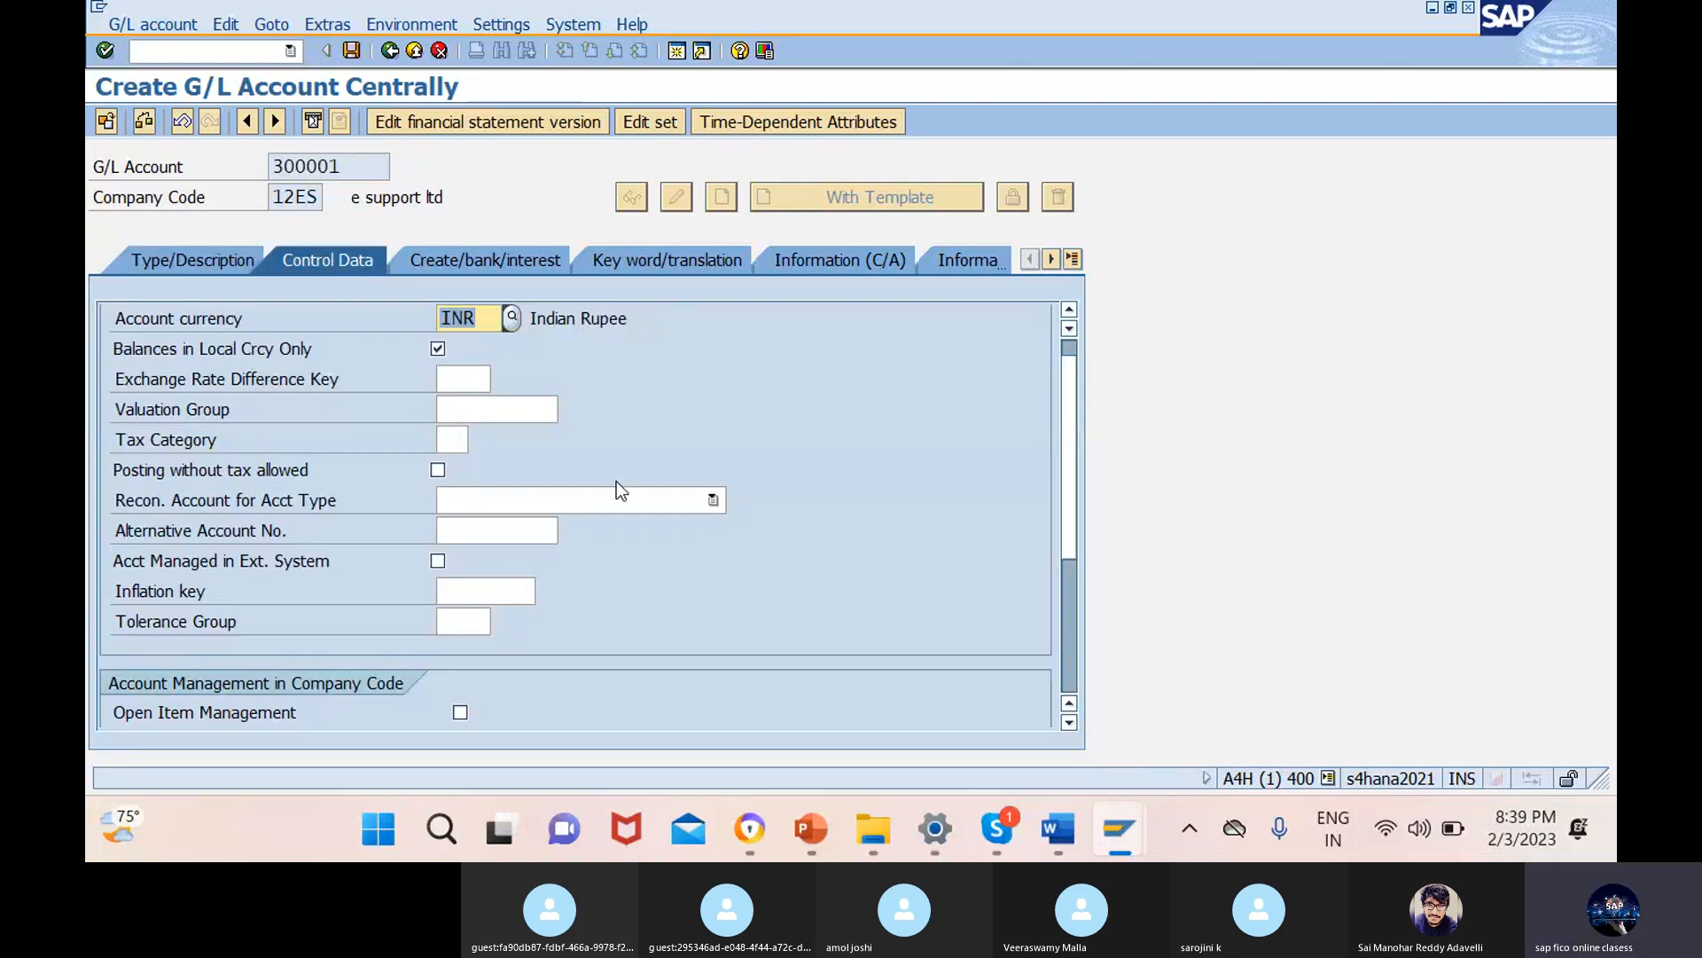
scroll(616, 483, down, 3)
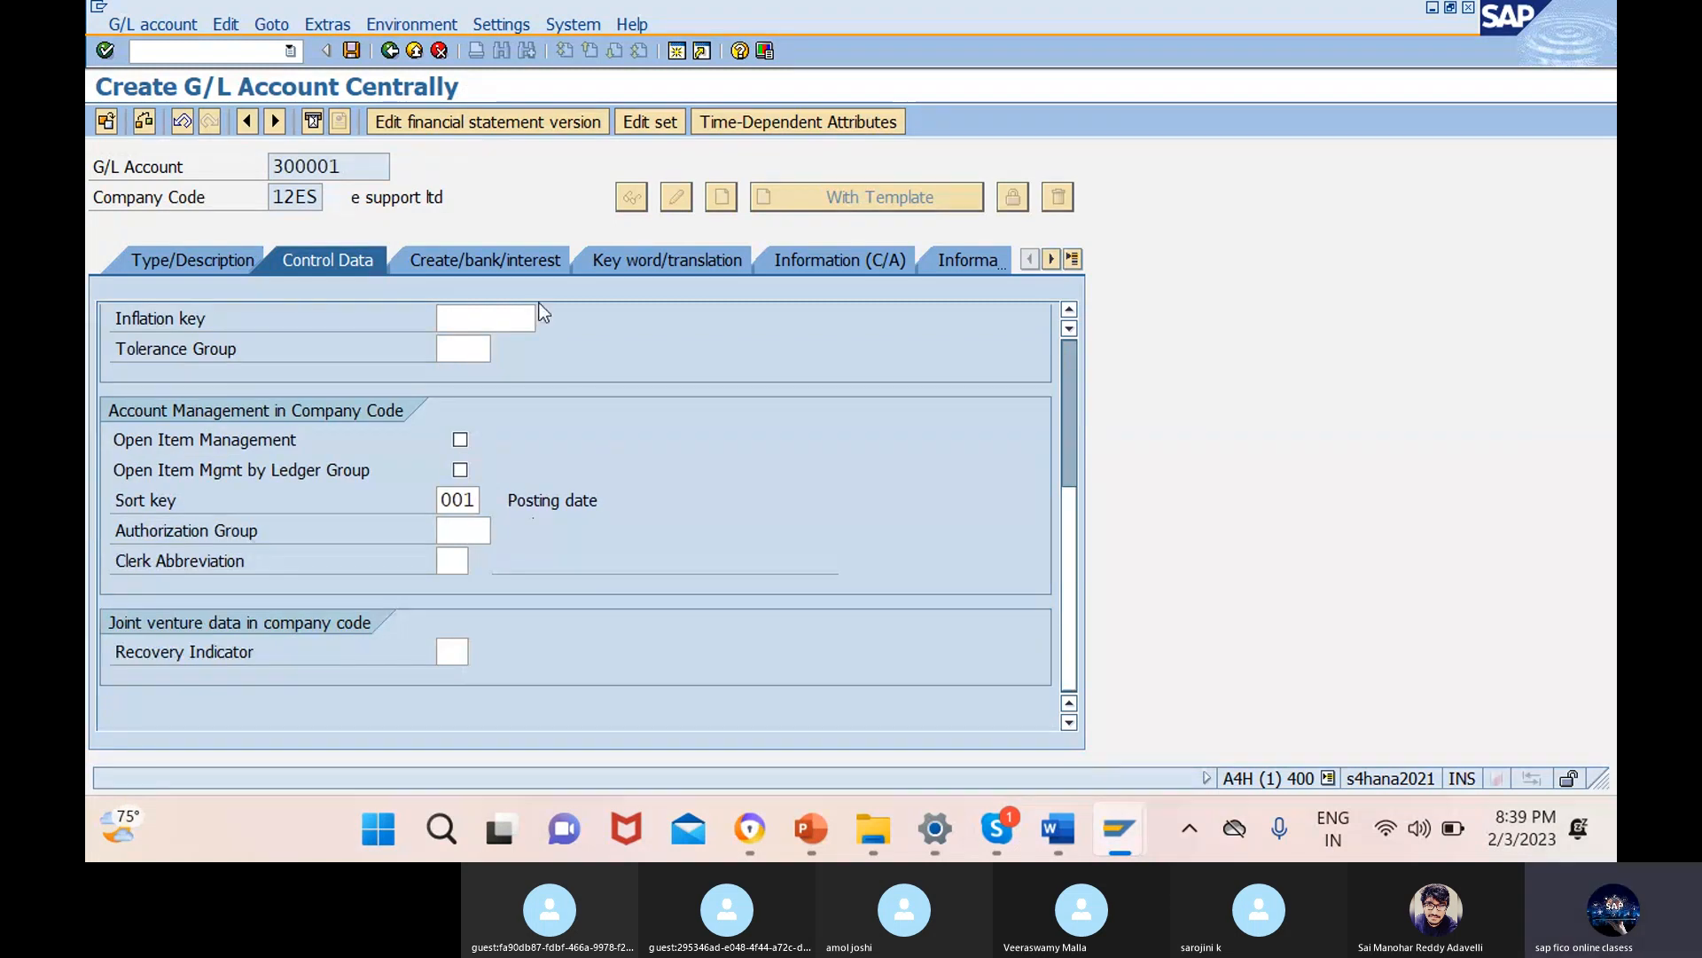
click(507, 259)
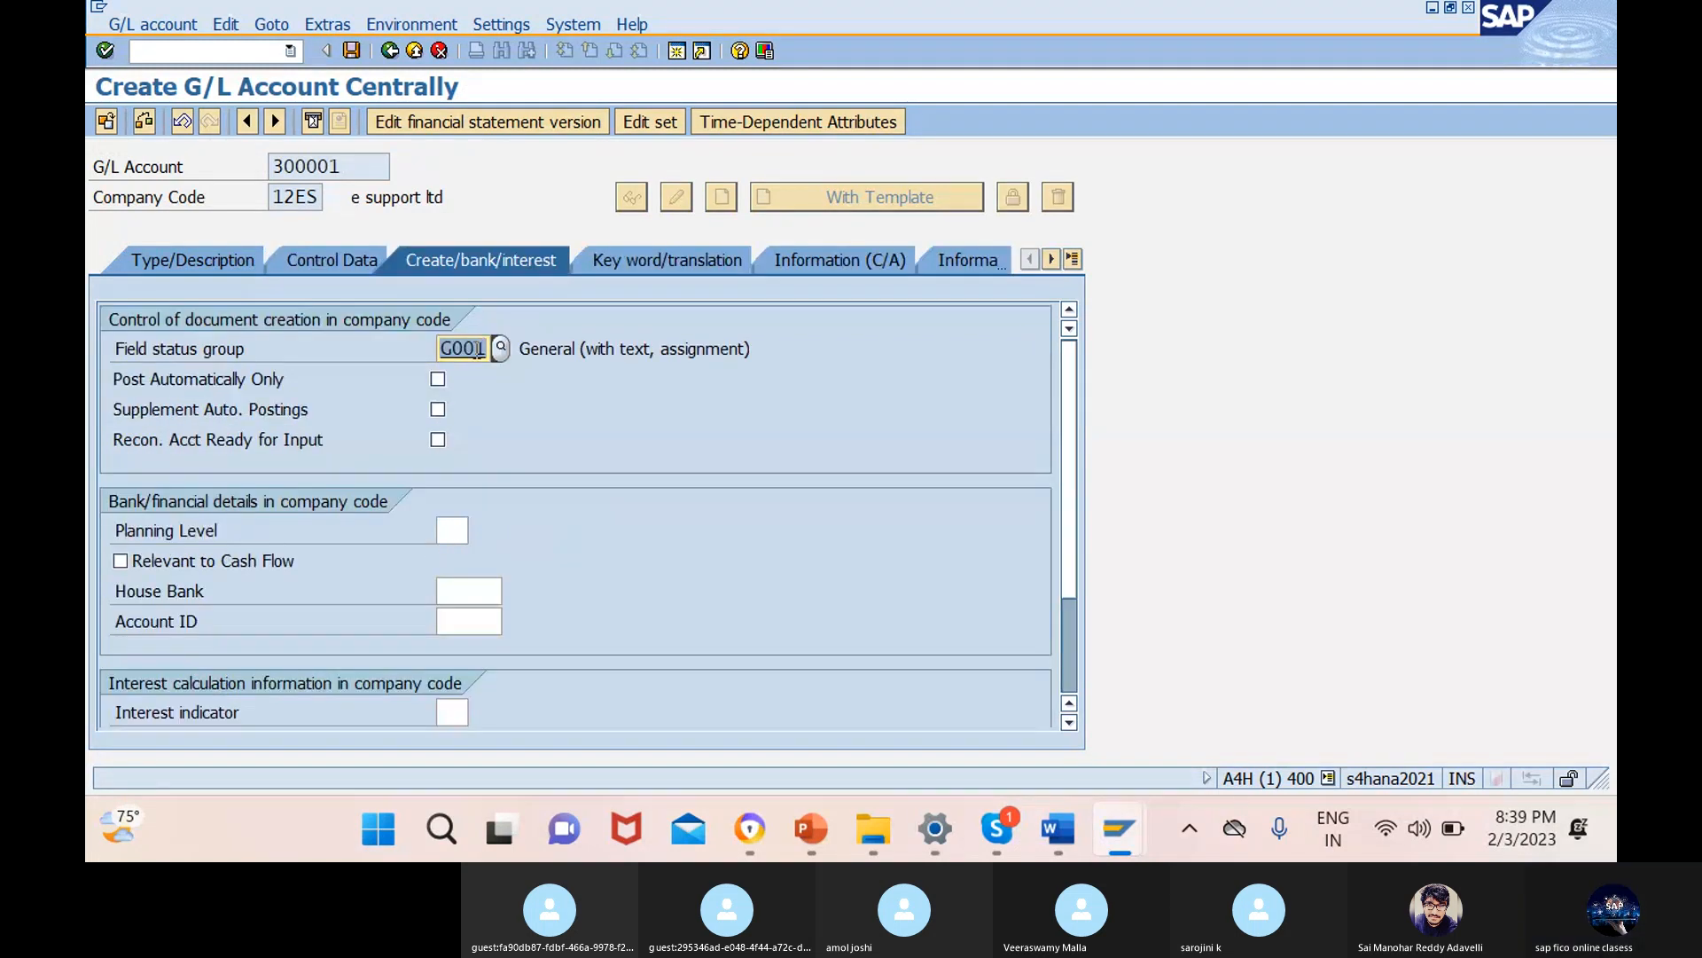
click(352, 50)
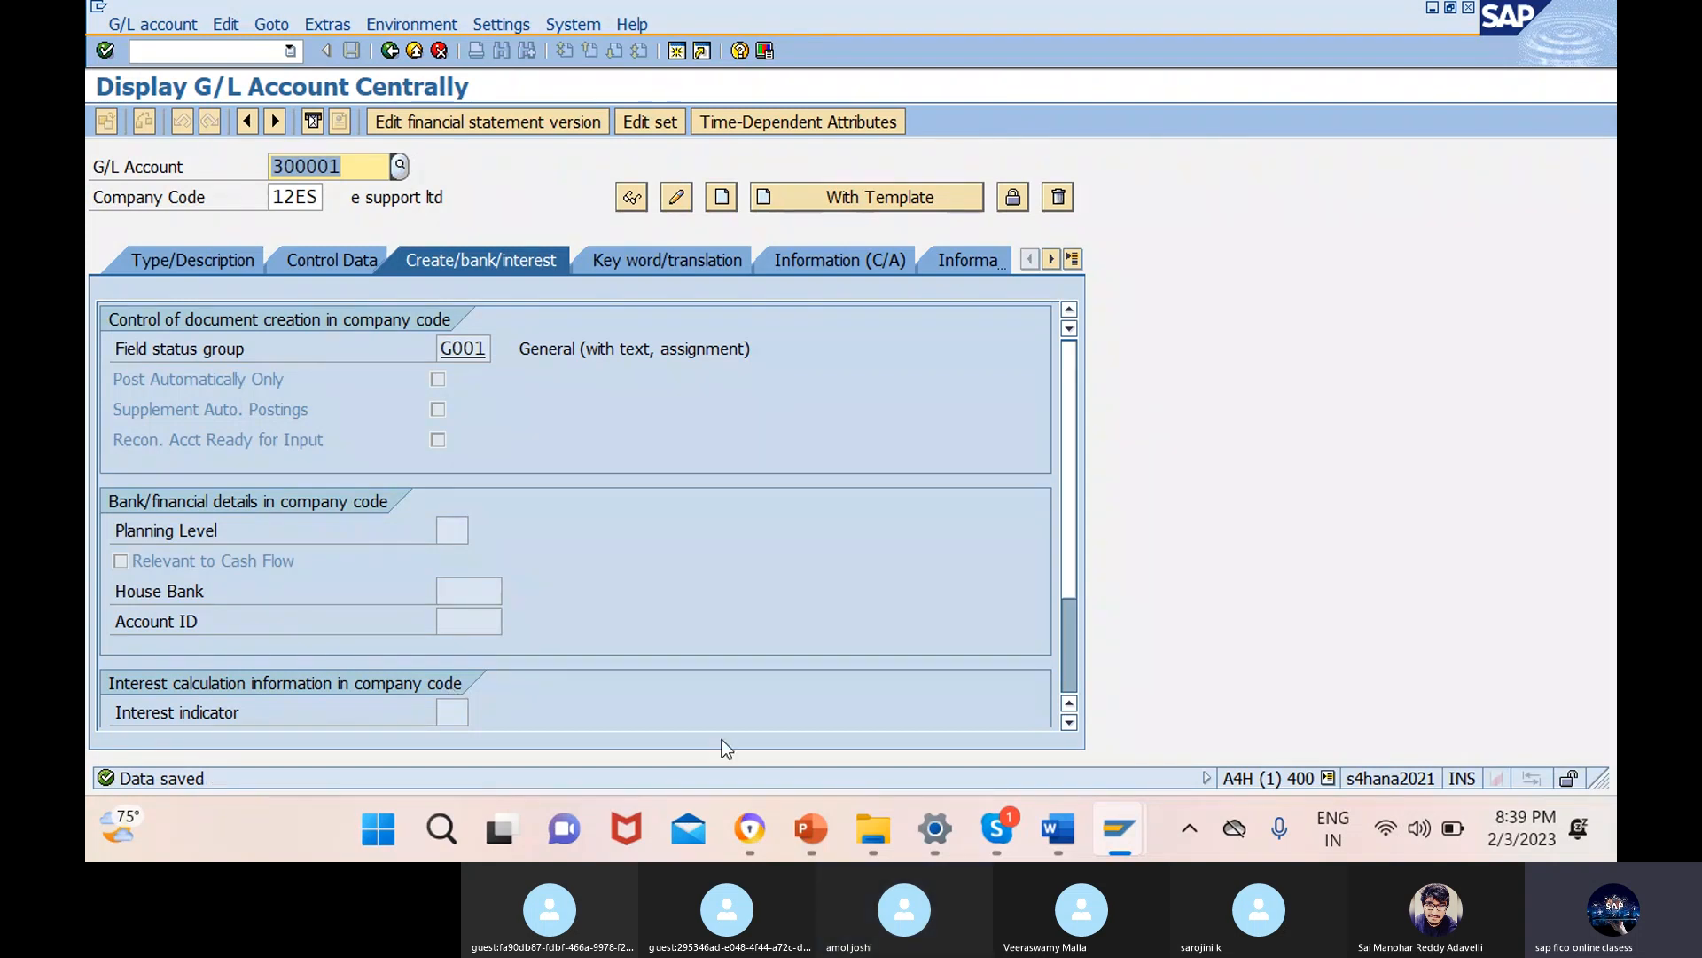
- Switch to the G/L Account Groups session and copy the From Acct number 200000 of the CUCA current assets group
mouse_move(750, 829)
mouse_move(1129, 836)
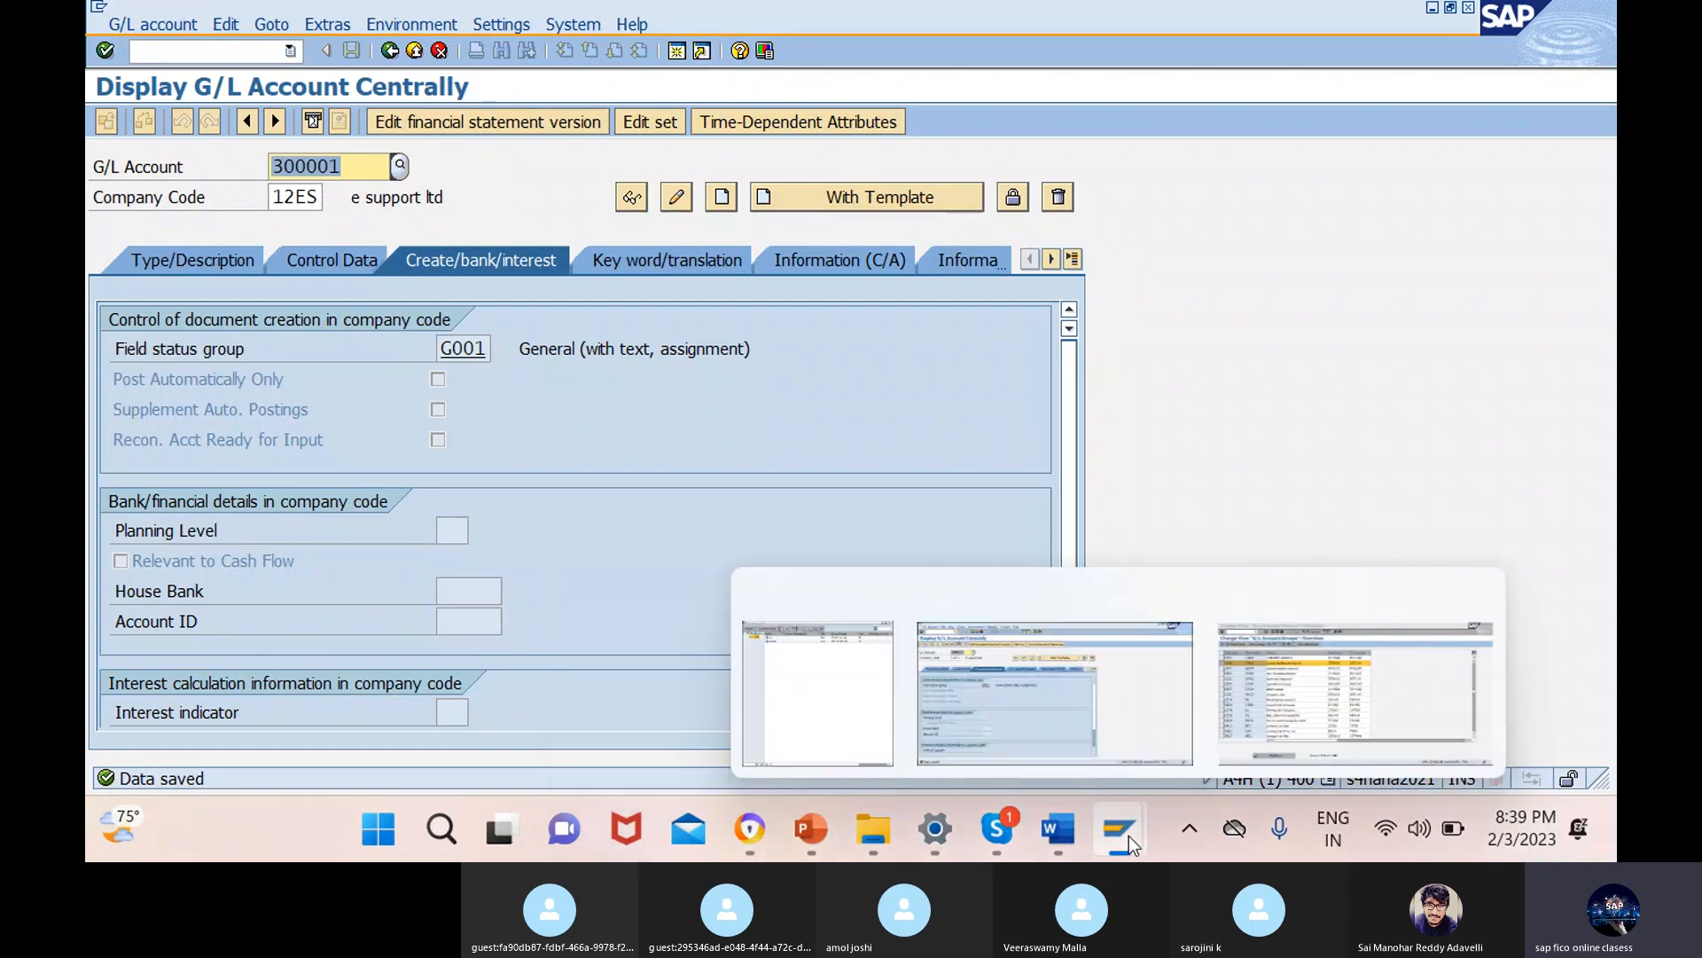
click(1358, 662)
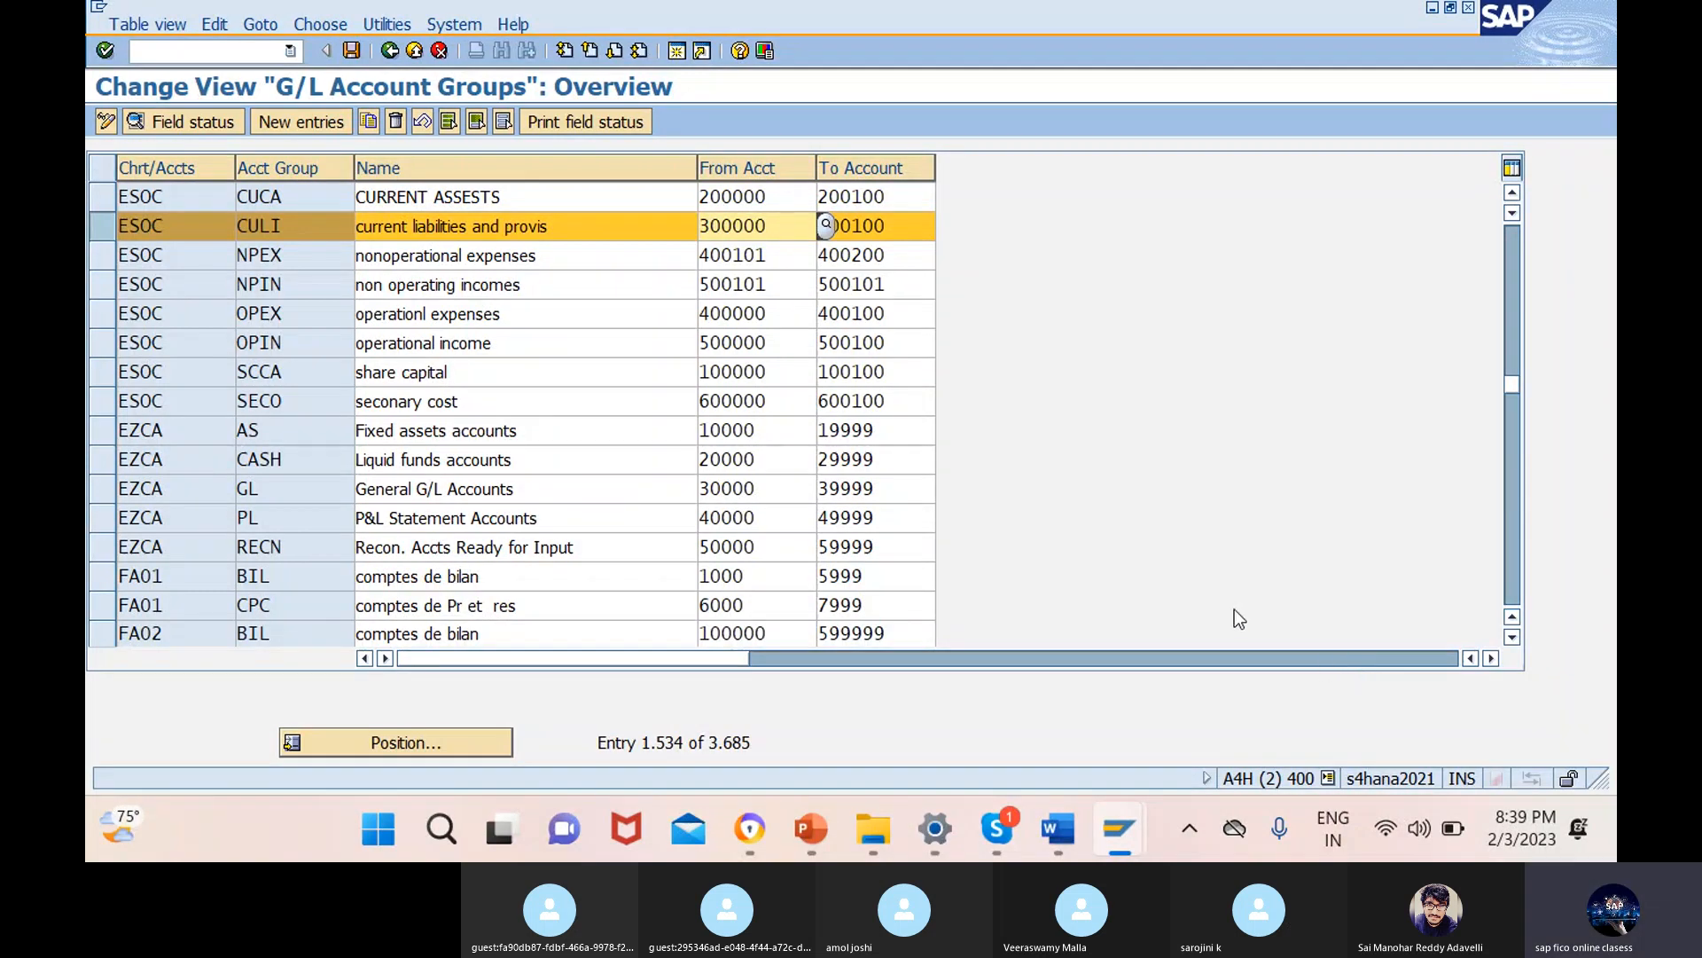
click(92, 226)
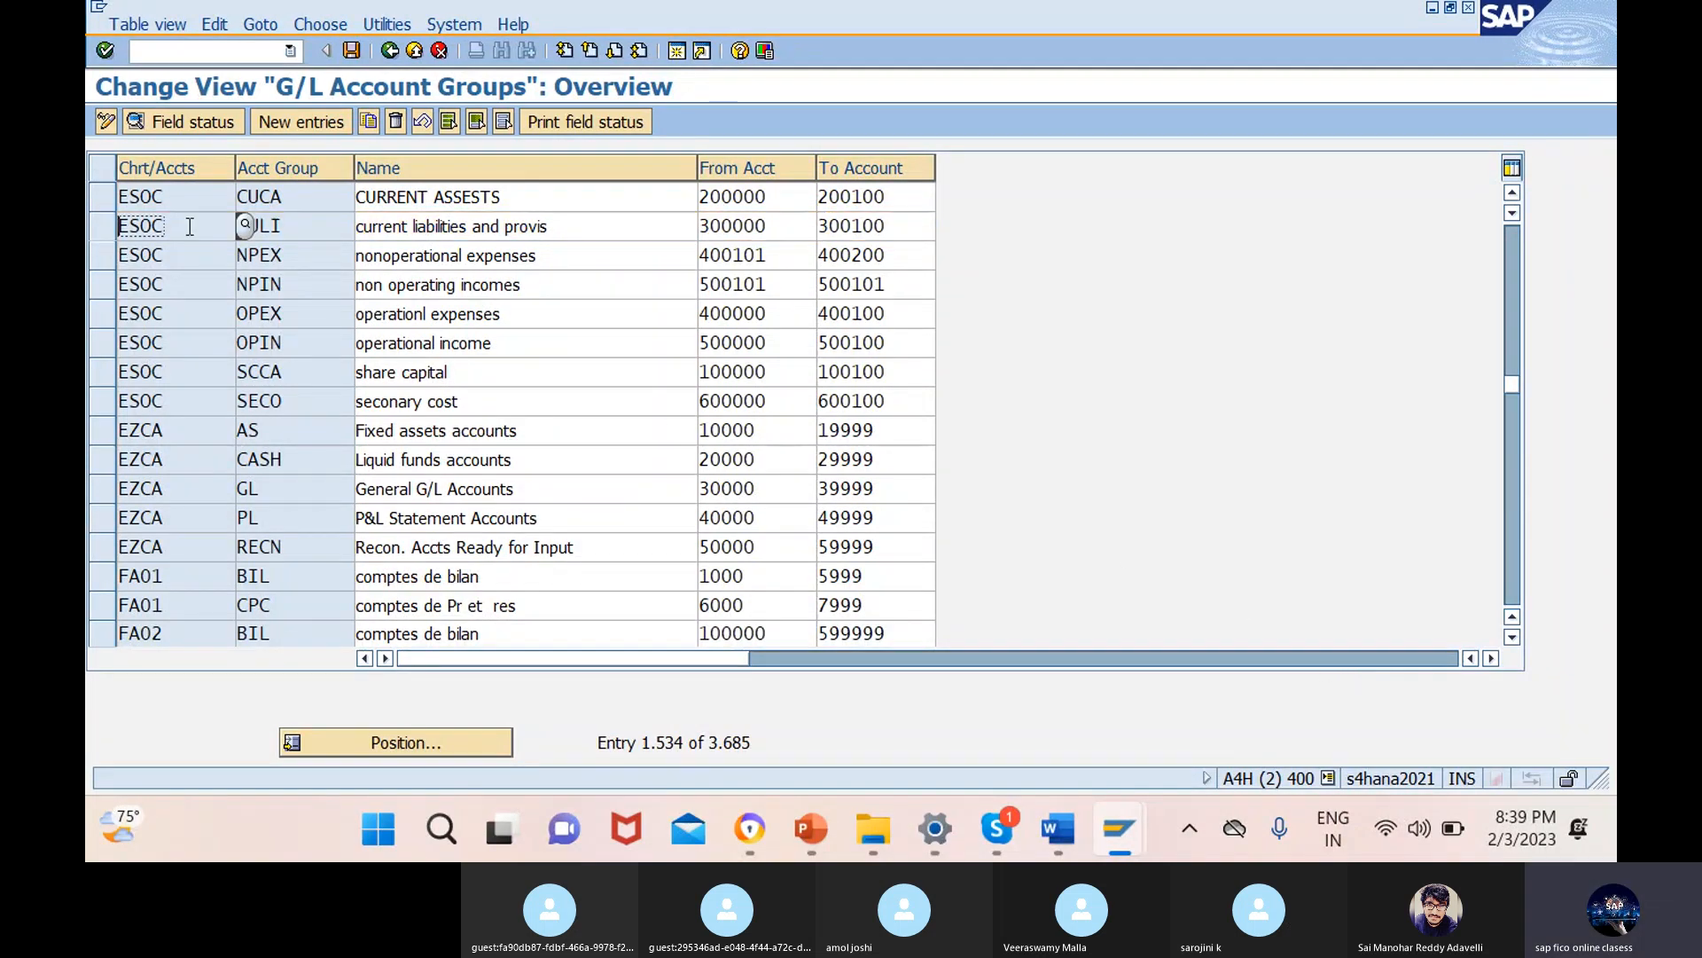
click(93, 196)
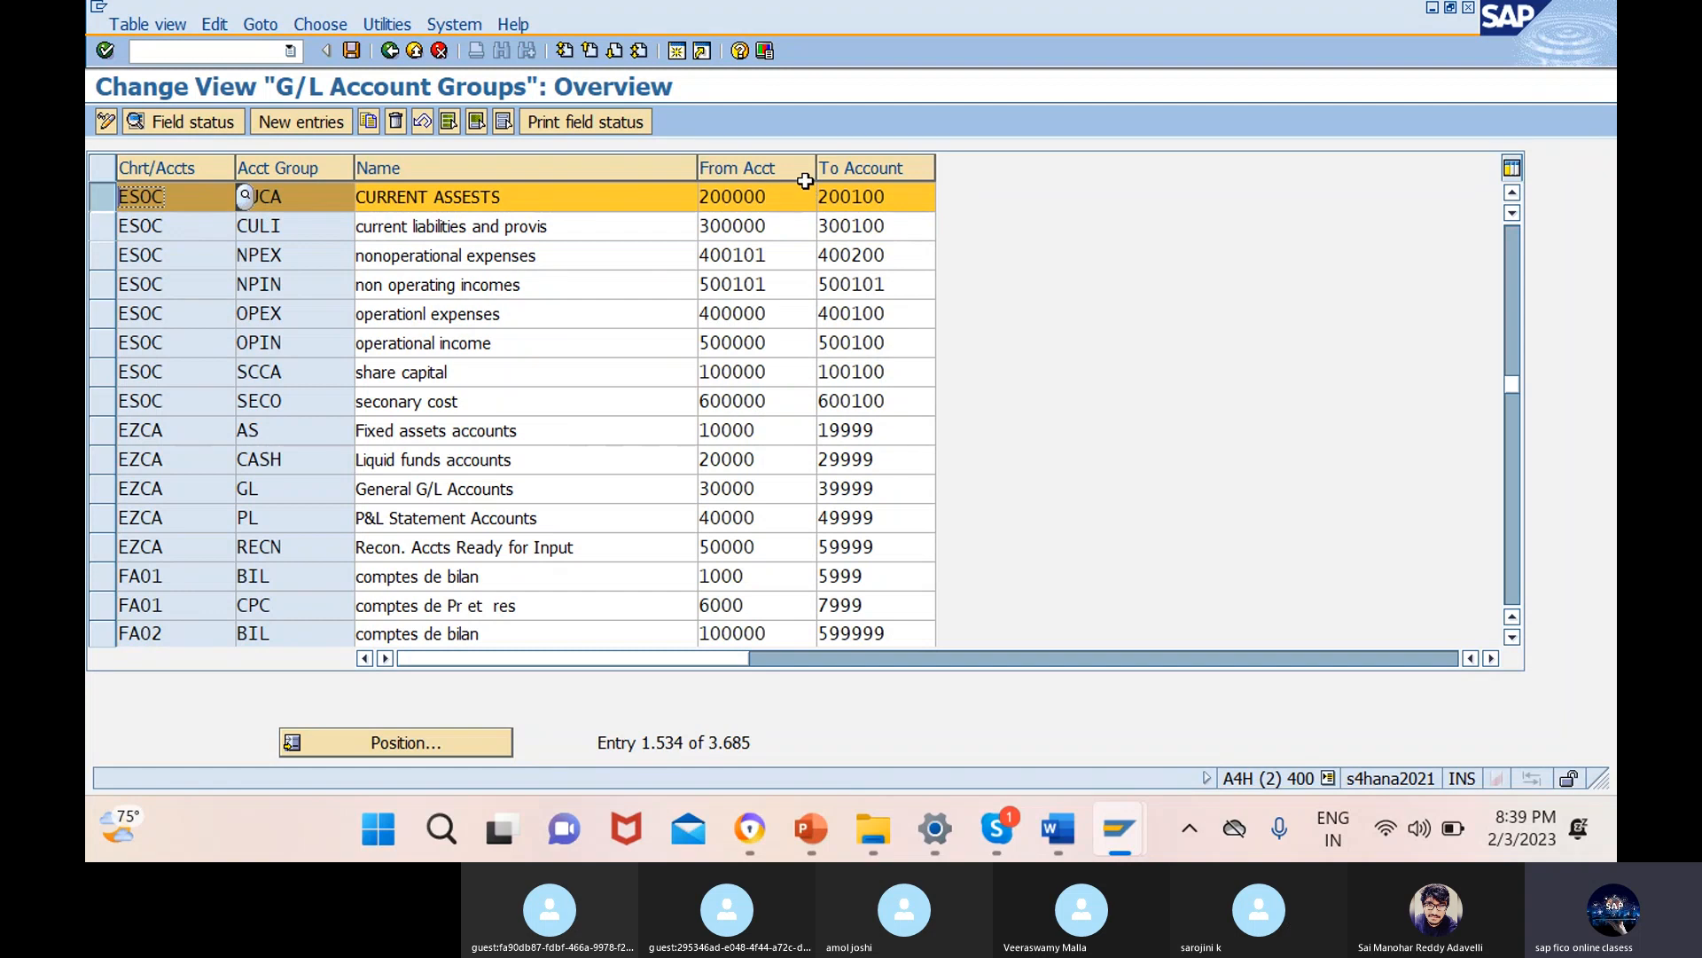
drag(780, 196, 689, 196)
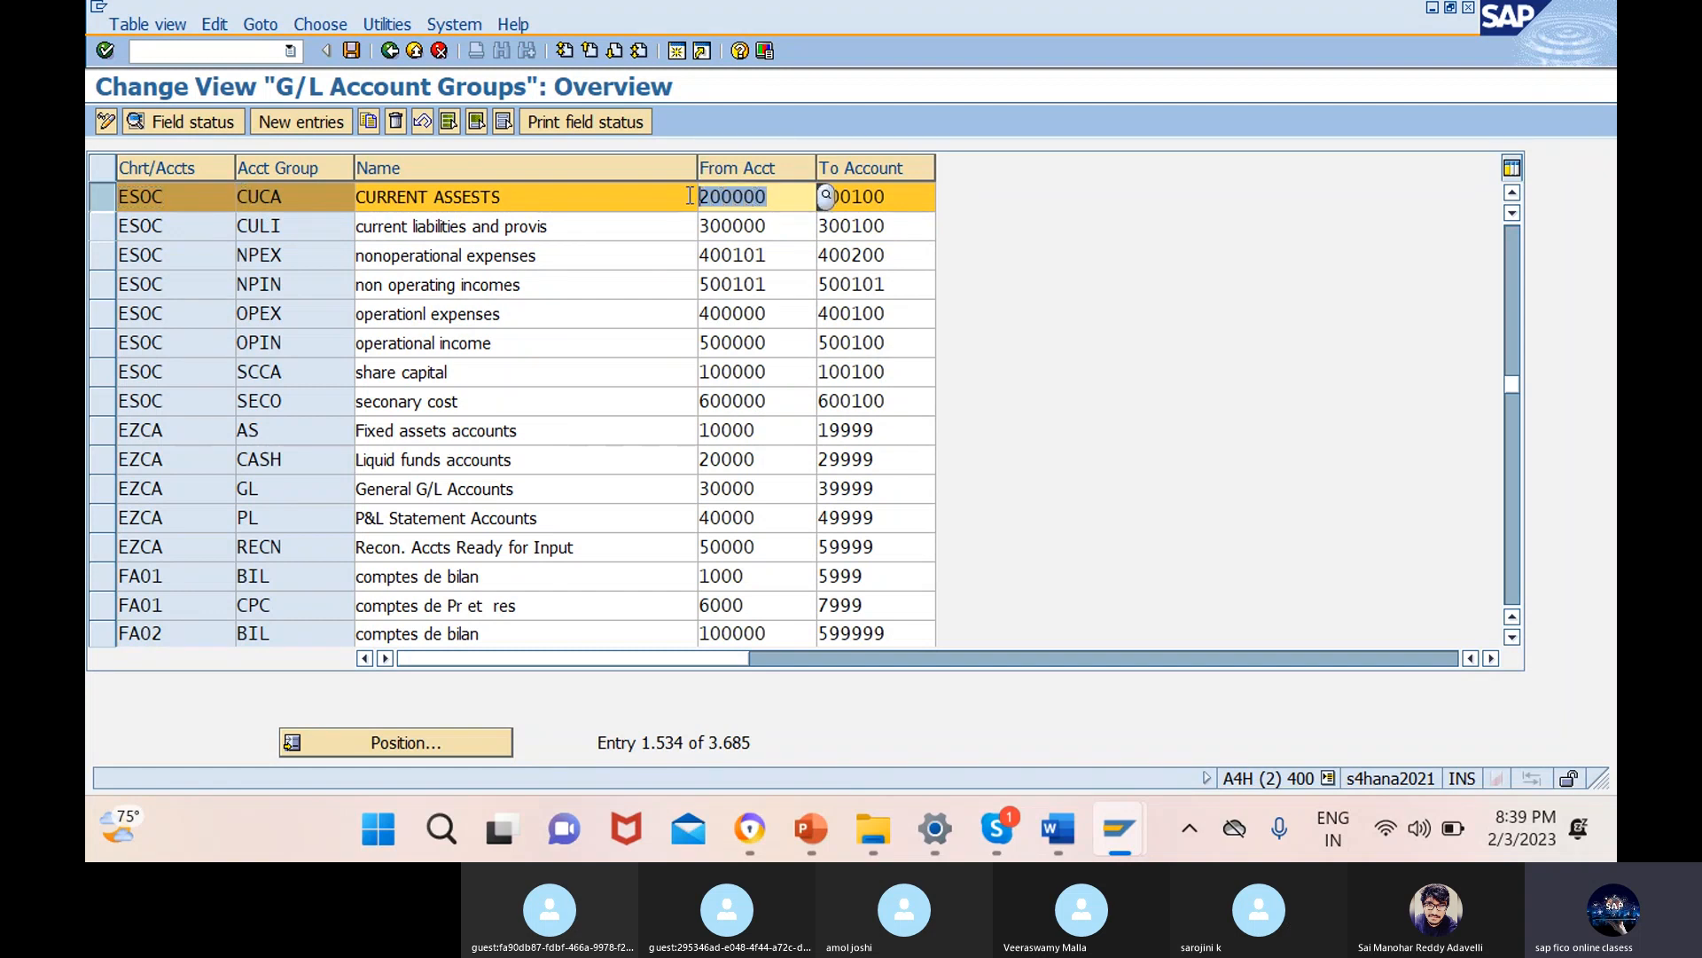
key(ctrl+c)
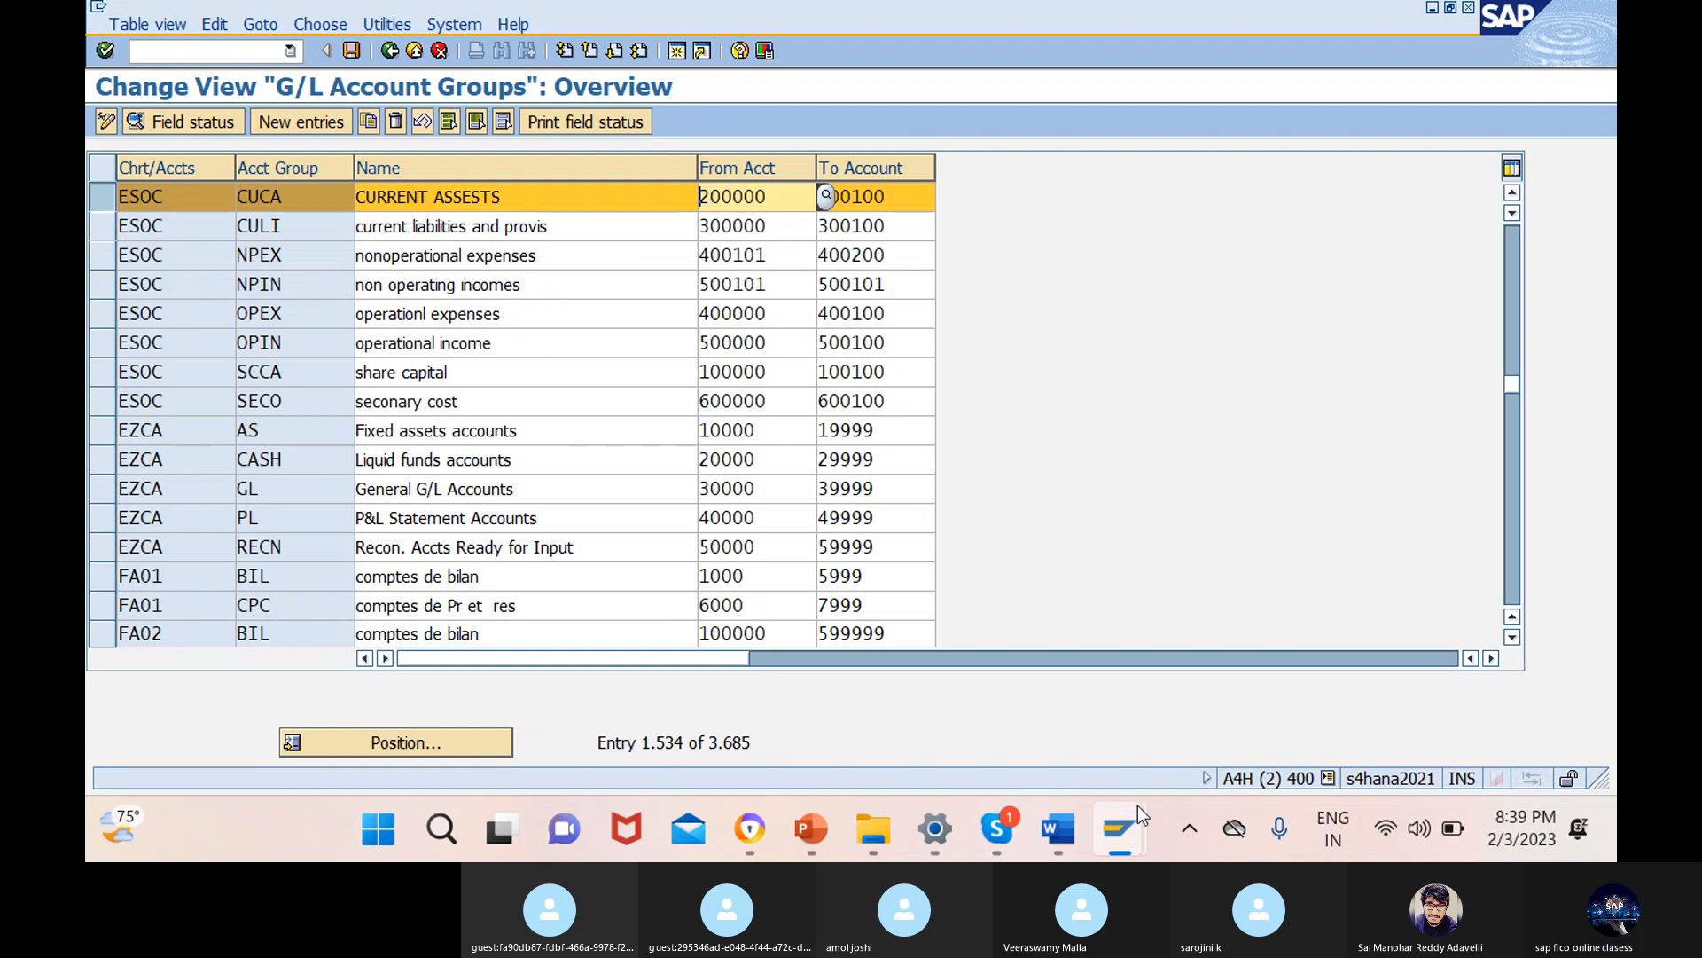
- Return to the G/L account session and start creating G/L account 200000 in company code 12ES without a template
mouse_move(1137, 805)
click(1116, 707)
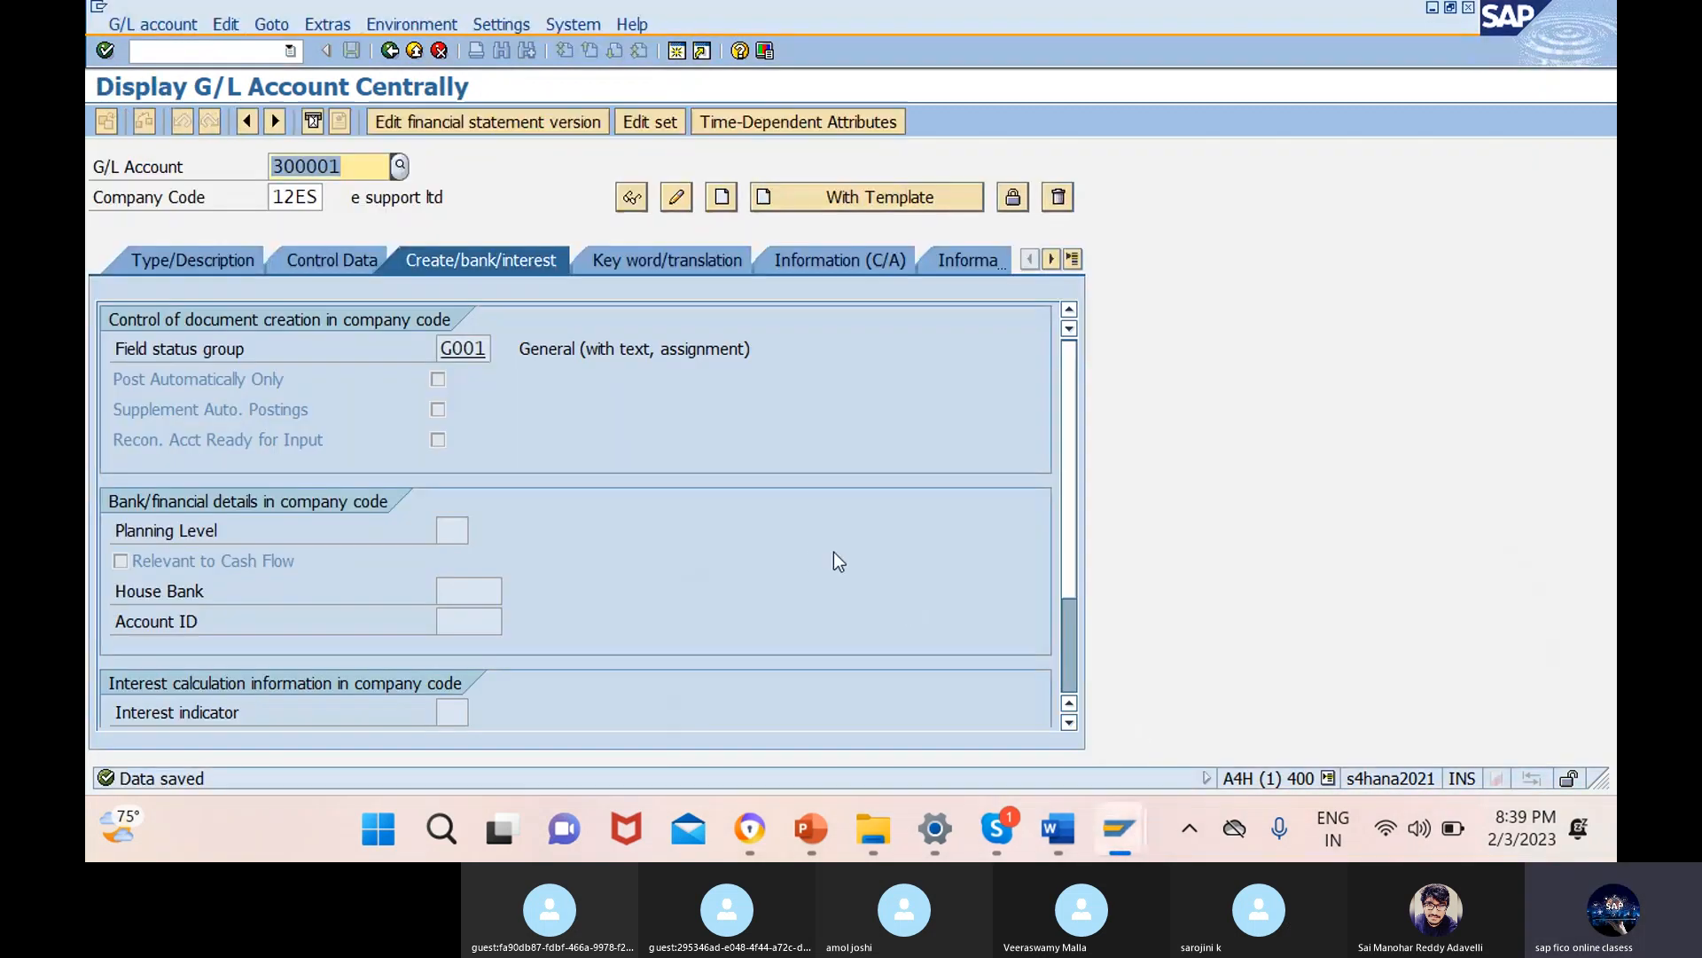
click(382, 168)
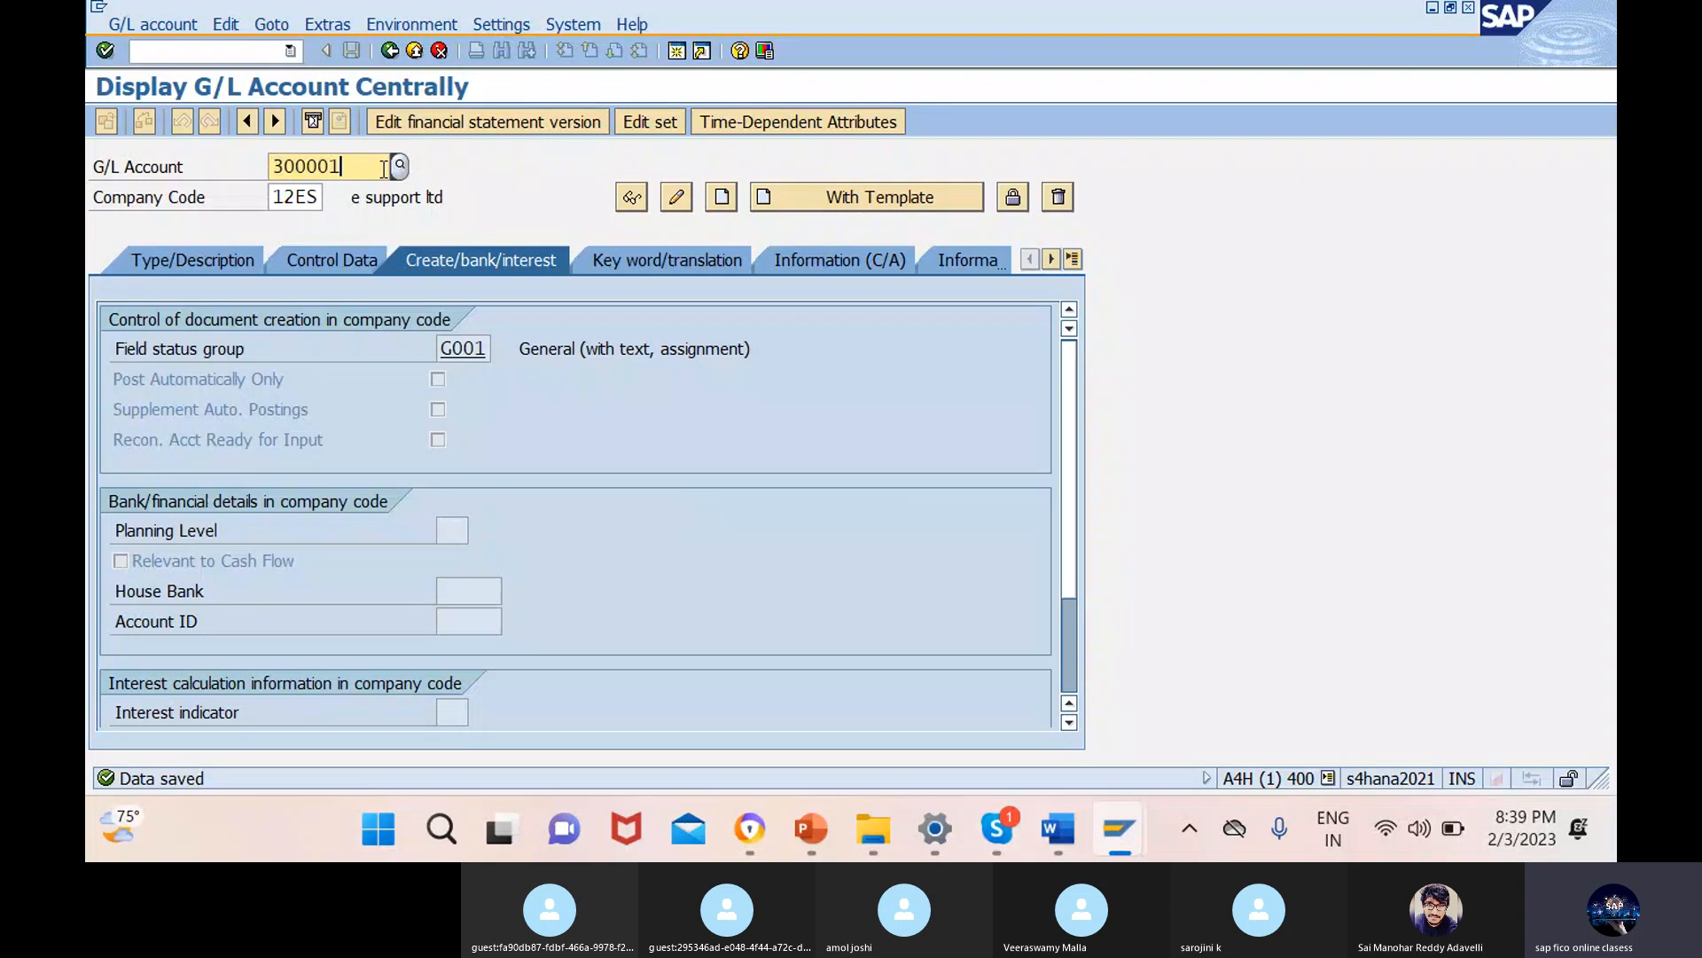
key(BackSpace)
key(BackSpace)
key(BackSpace)
key(BackSpace)
key(BackSpace)
key(BackSpace)
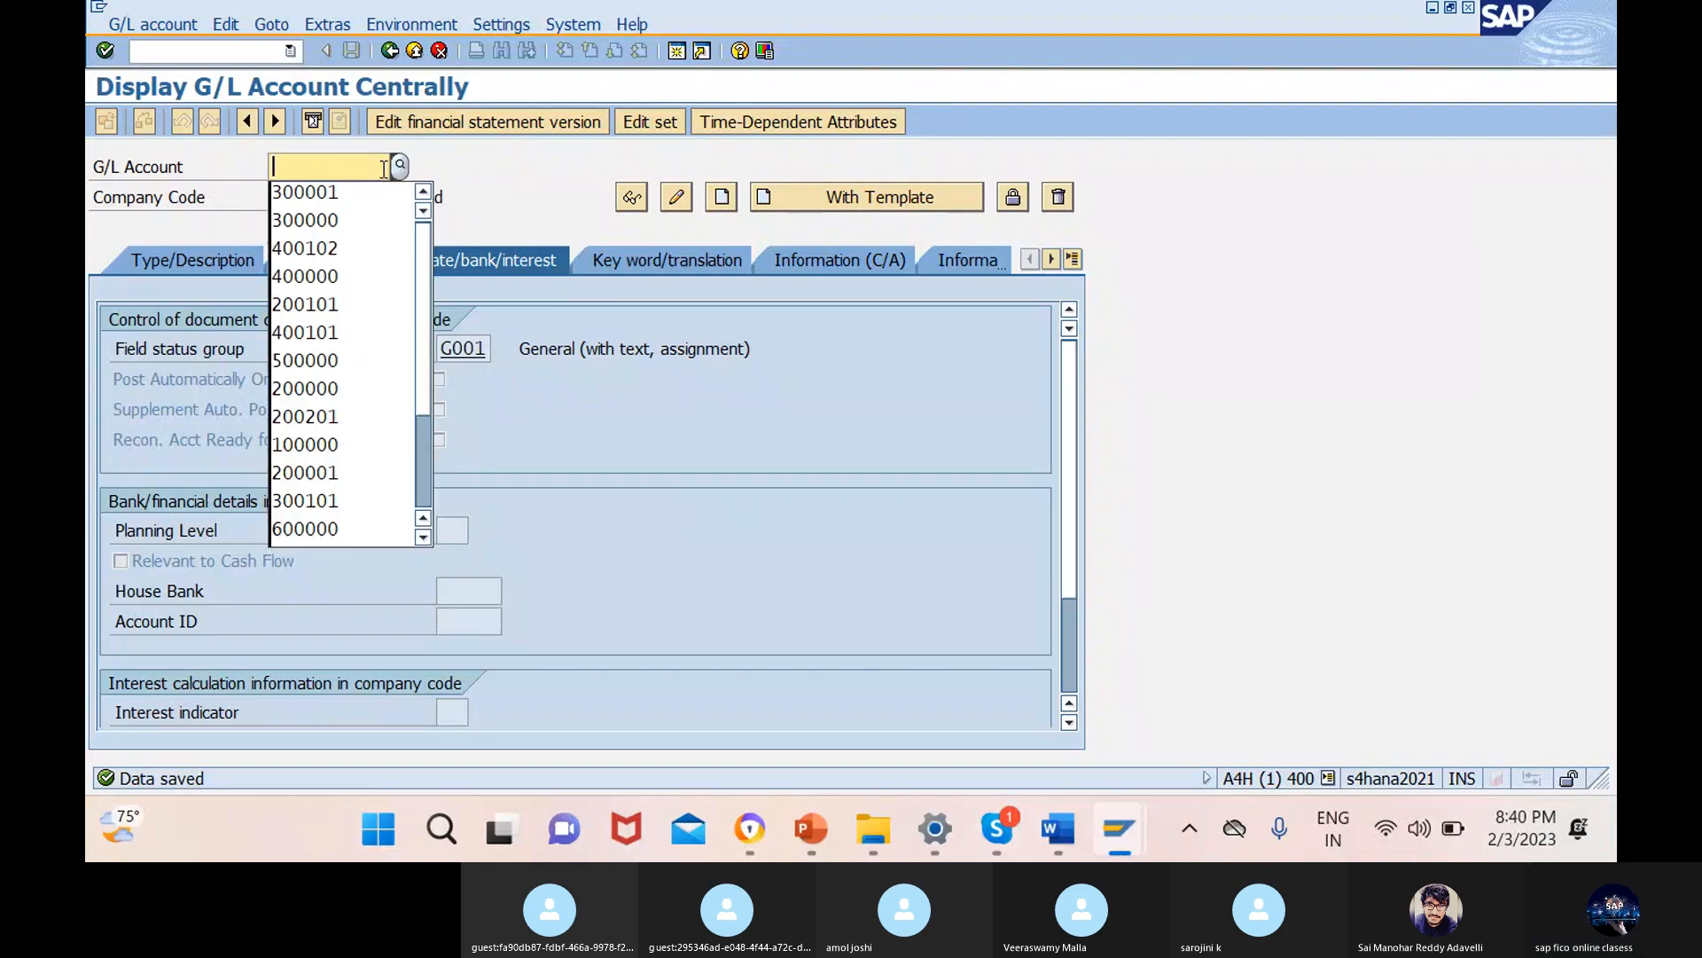
text(200000)
click(541, 200)
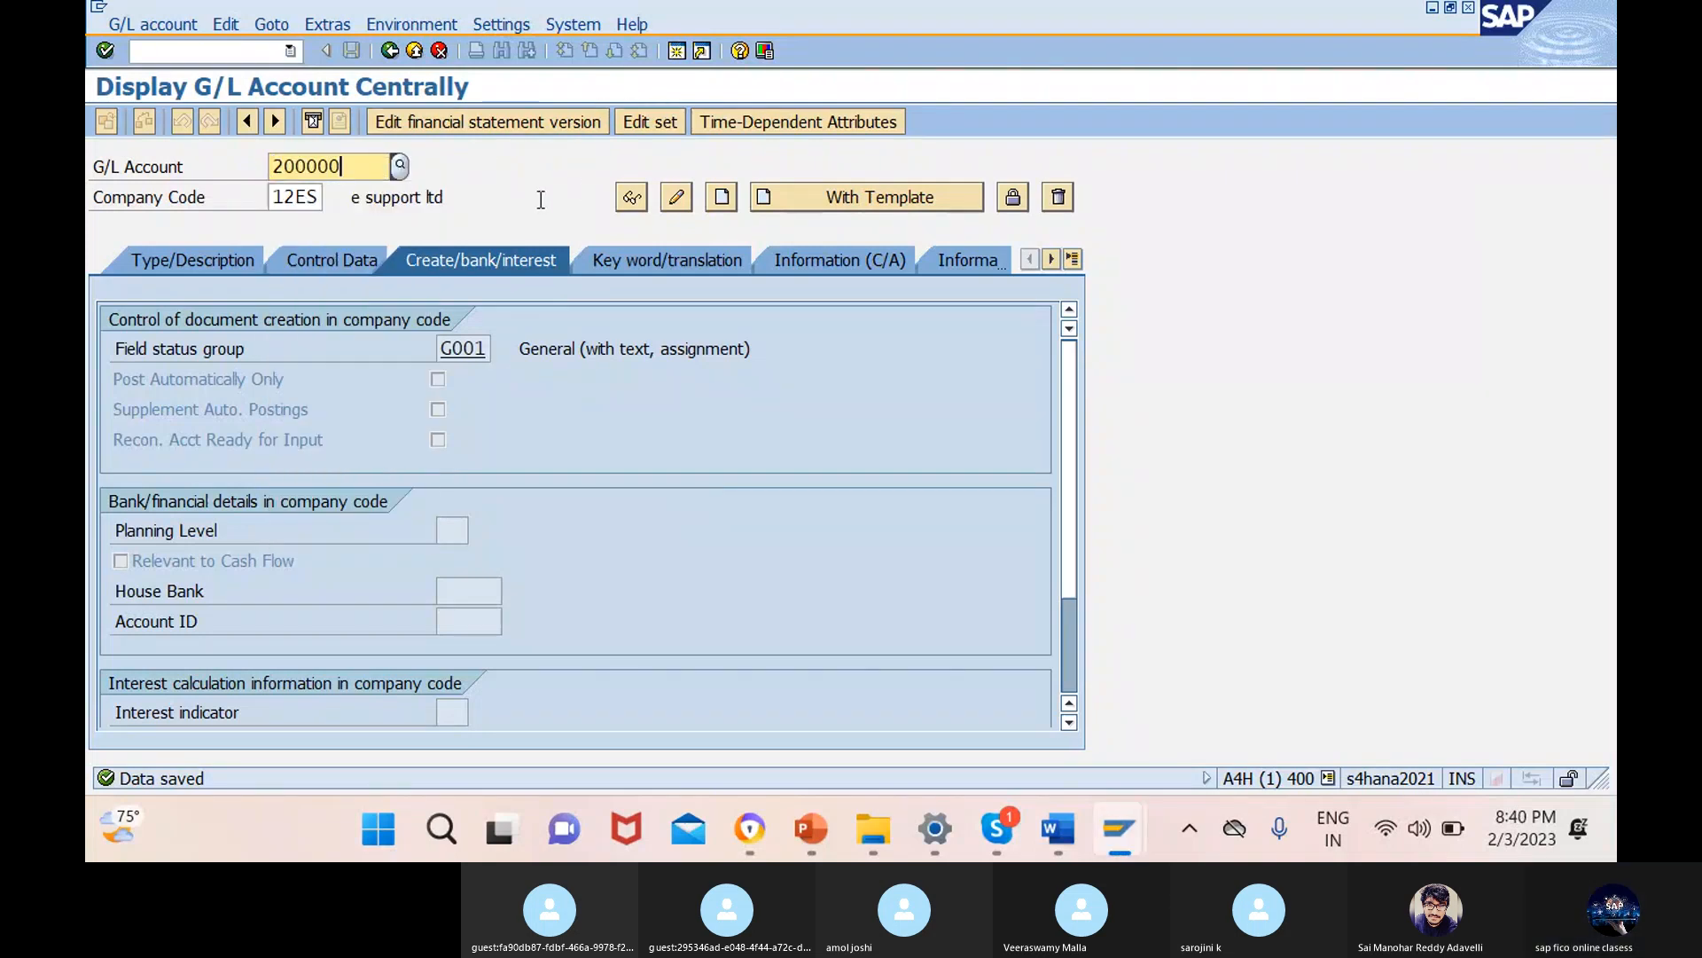
click(479, 197)
click(720, 198)
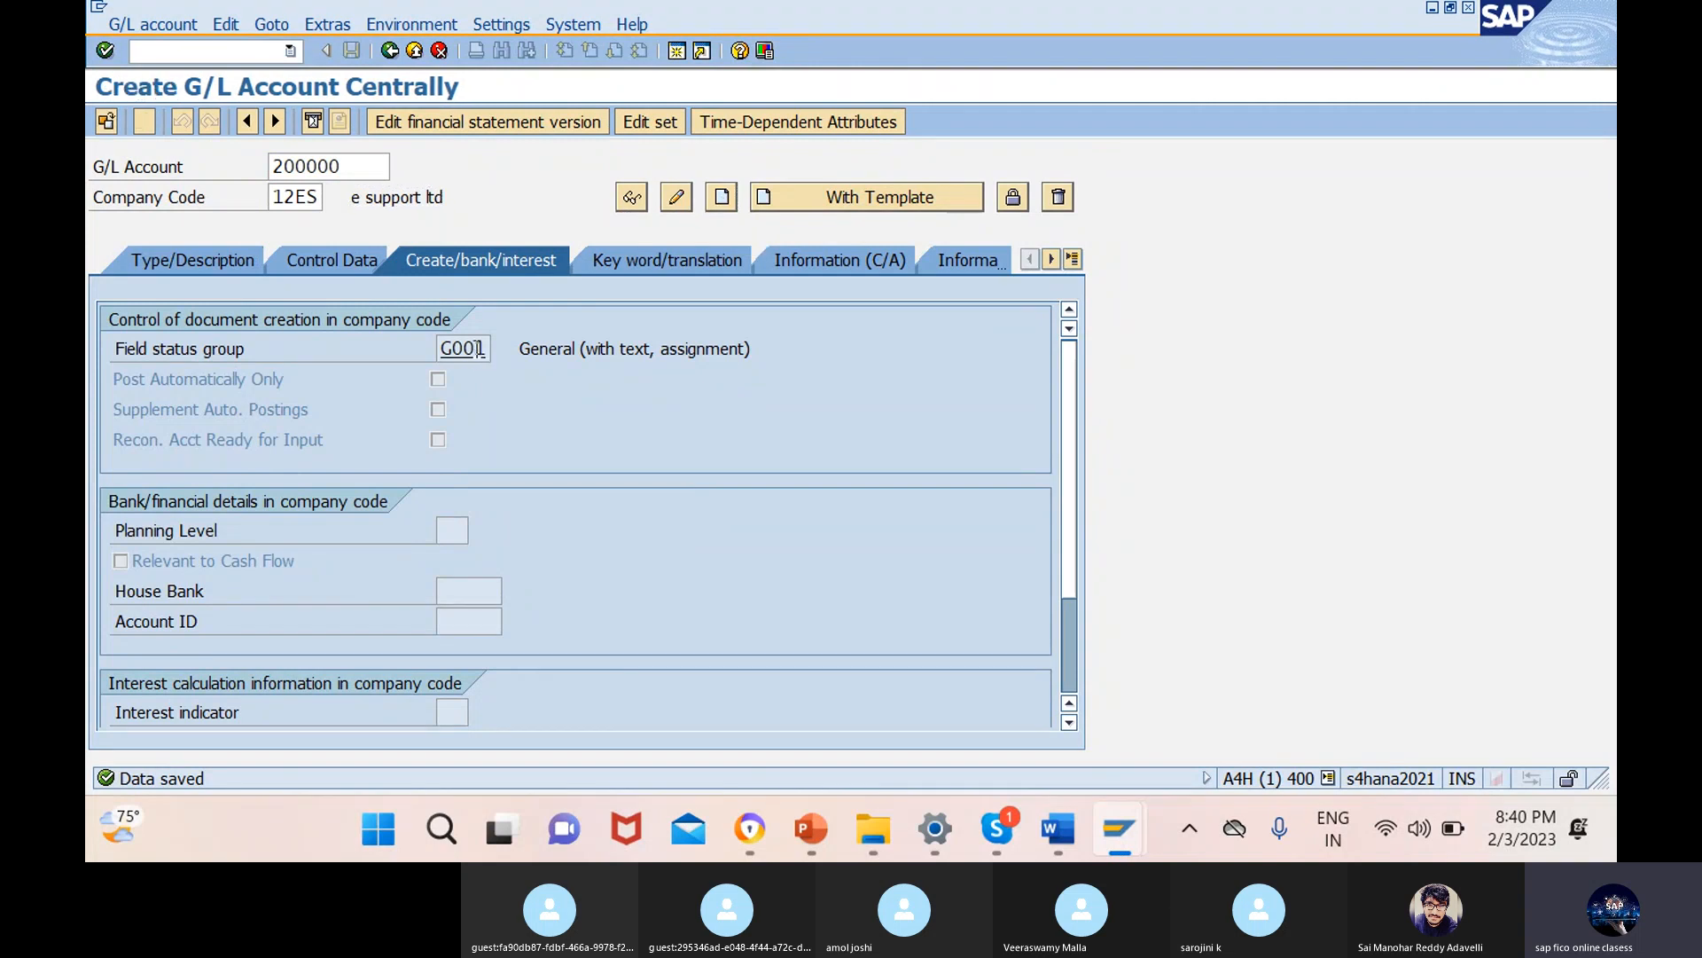
- In the type and description data, set the account type to X Balance Sheet Account and the account group to CUCA CURRENT ASSESTS
click(165, 264)
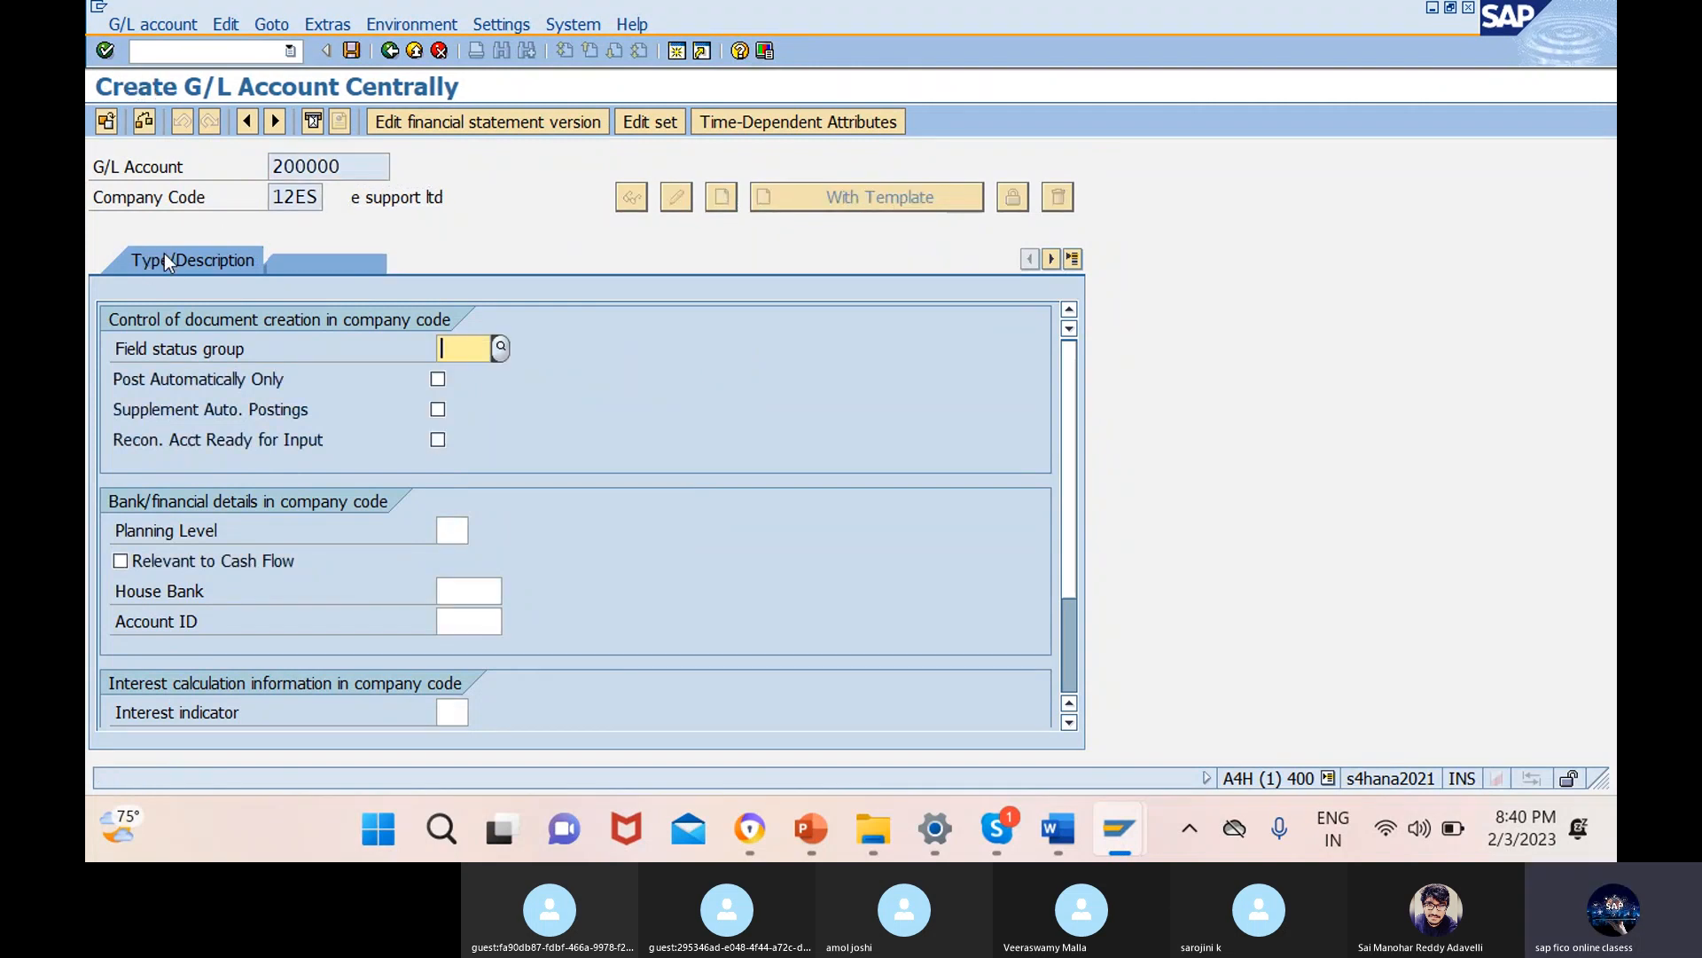
click(609, 349)
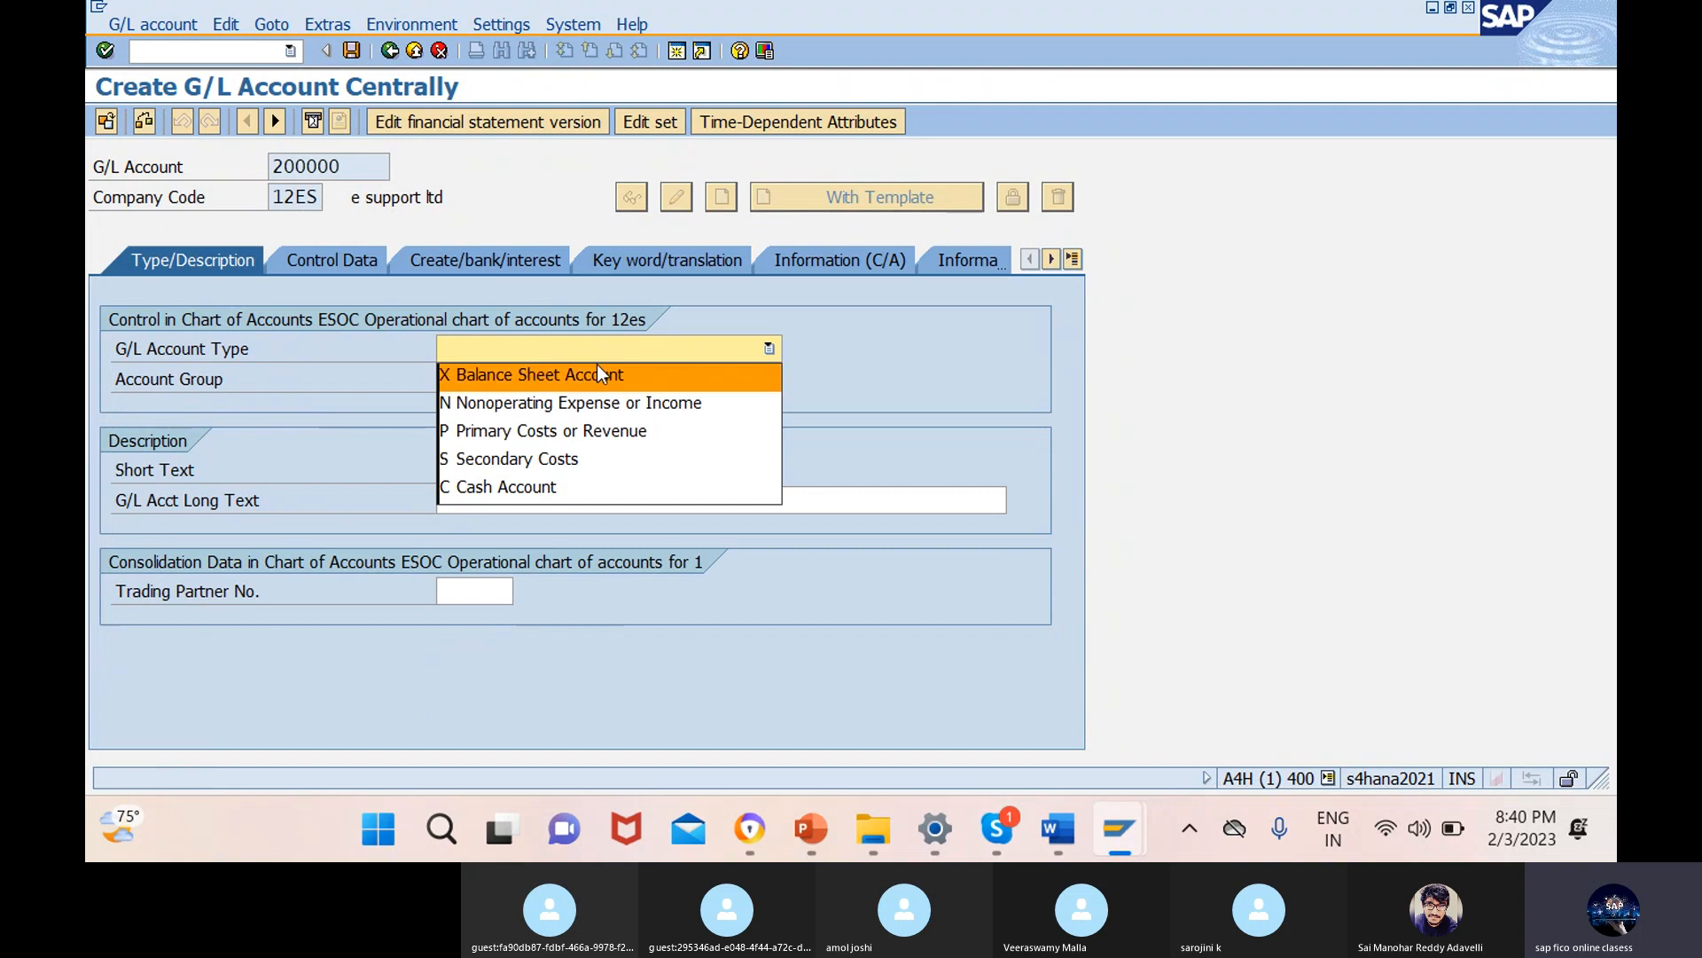
click(598, 376)
click(609, 348)
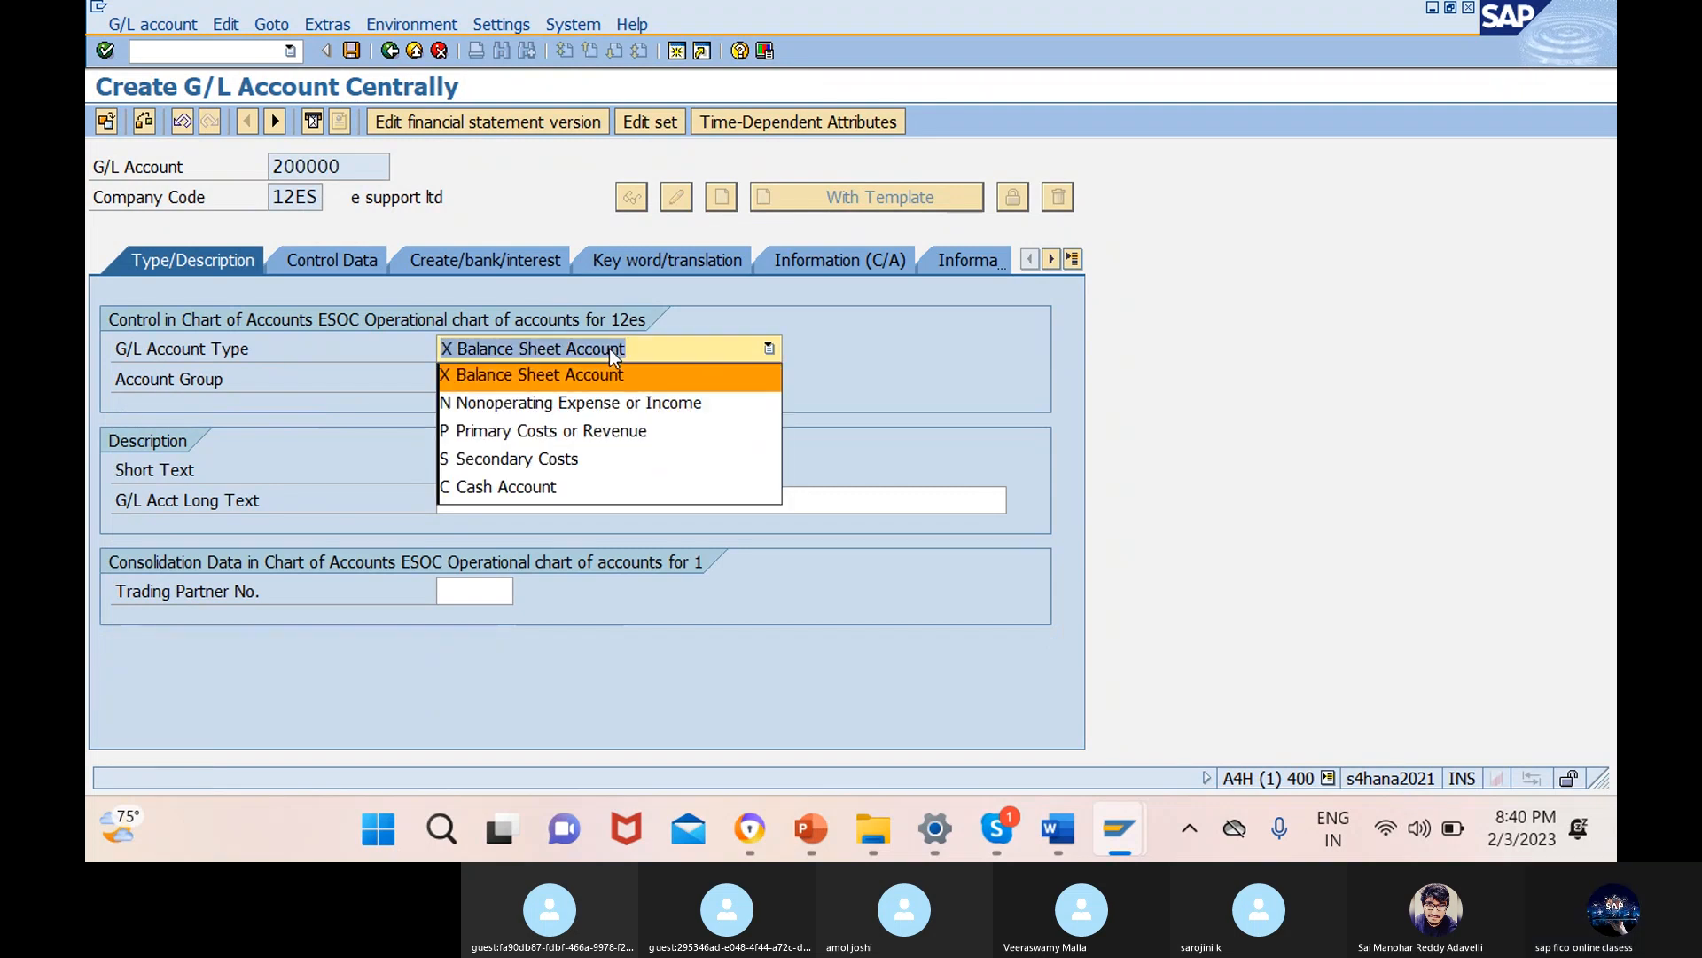
click(609, 349)
click(609, 380)
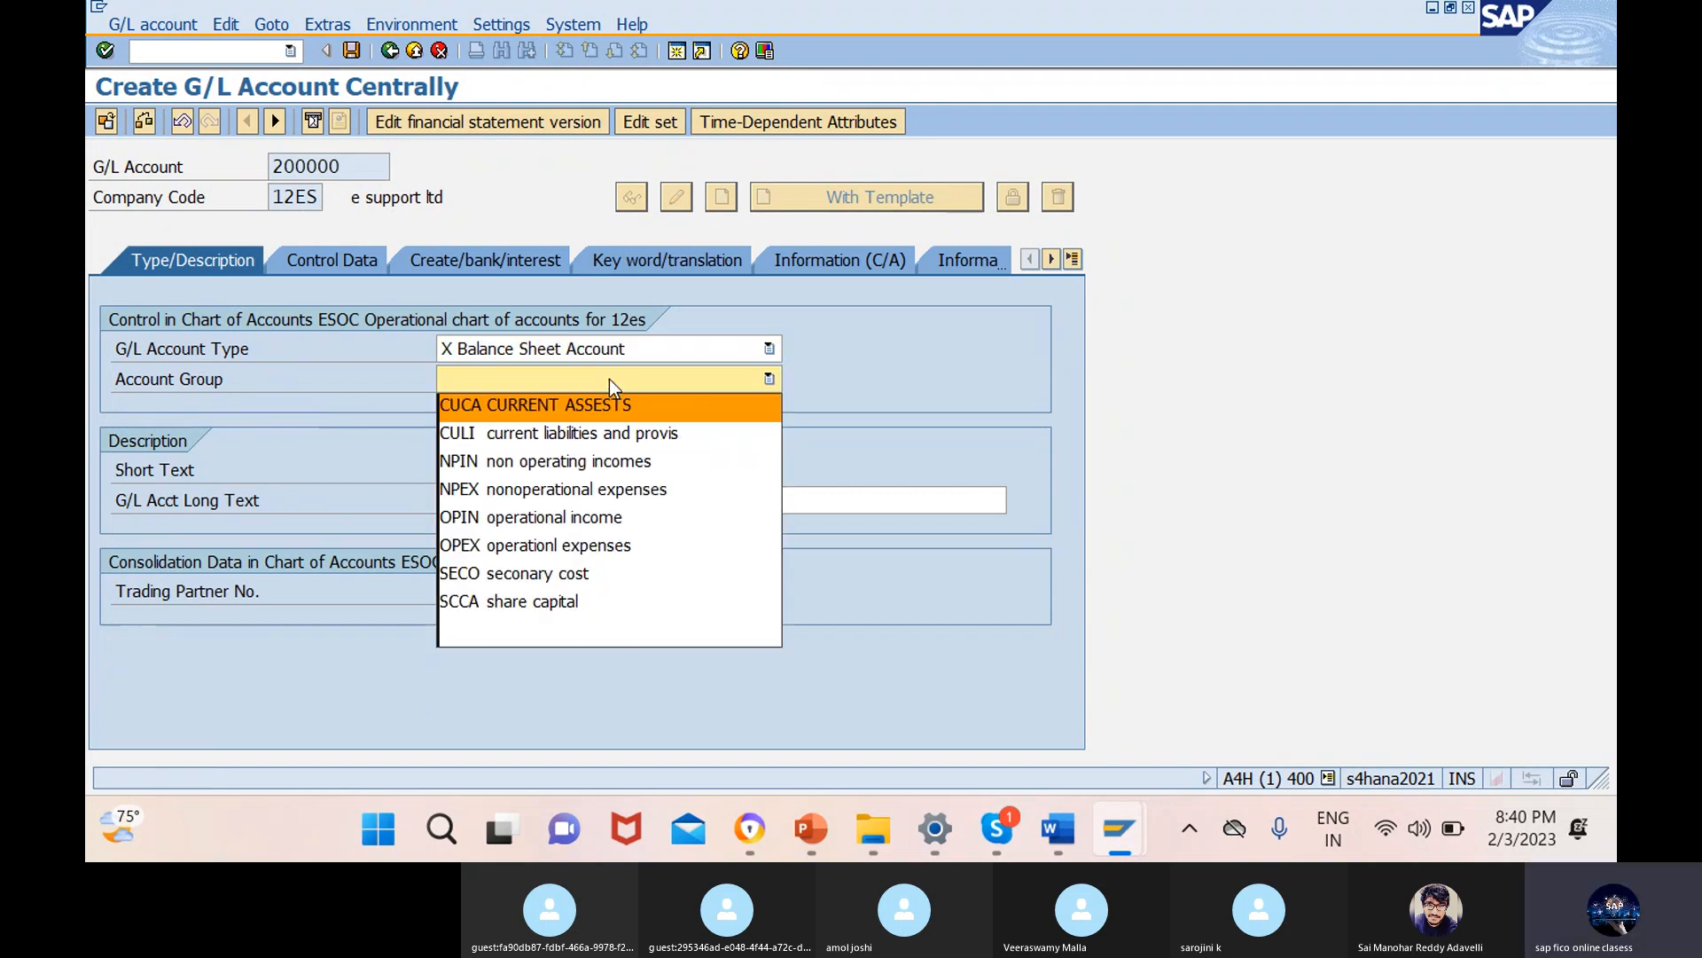
click(587, 405)
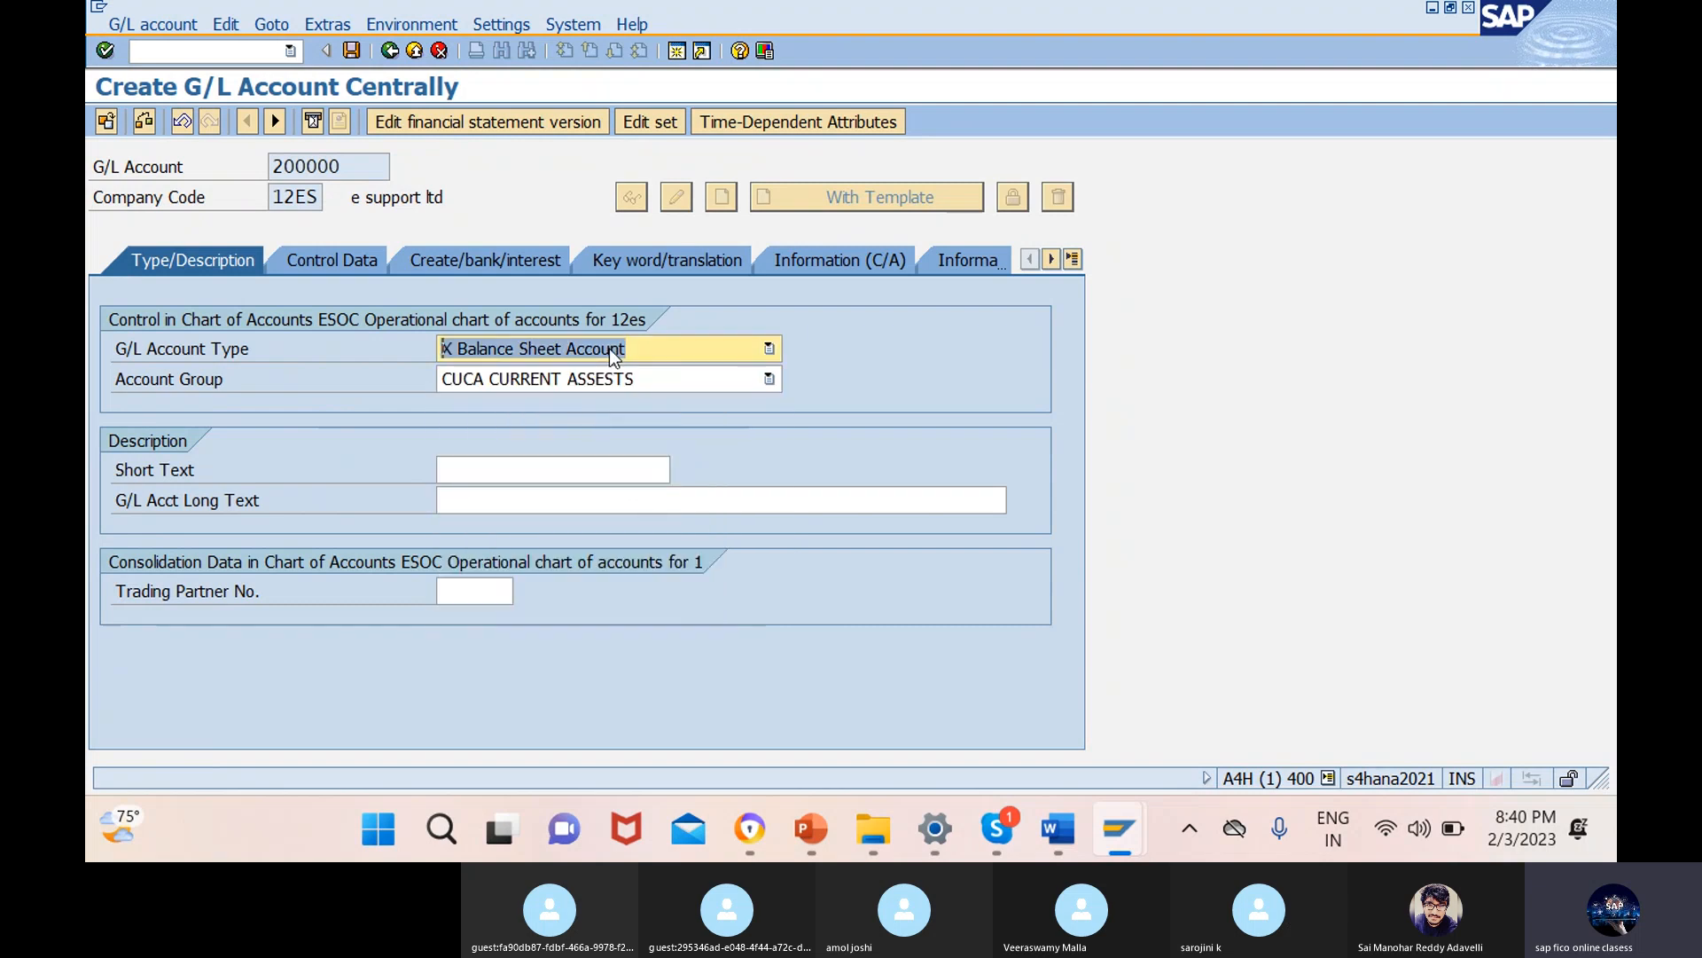
- Enter the short text "sbi bank ac" and the G/L account long text "sbi bank account"
click(550, 469)
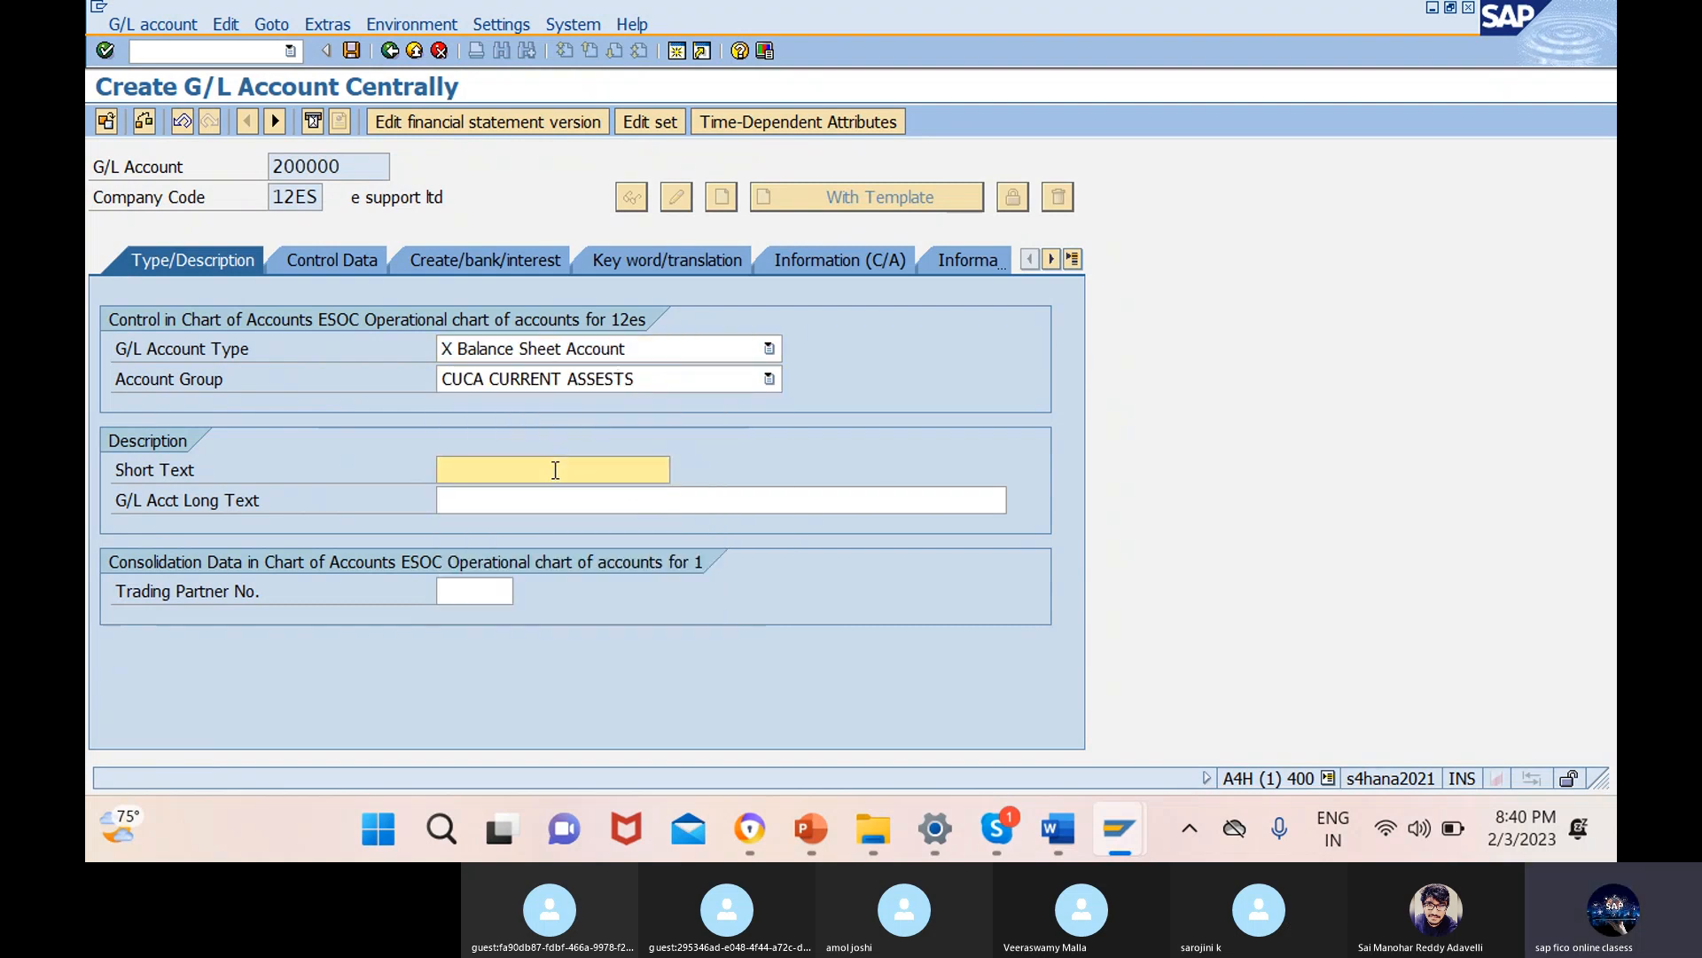
text(sbi bank ac)
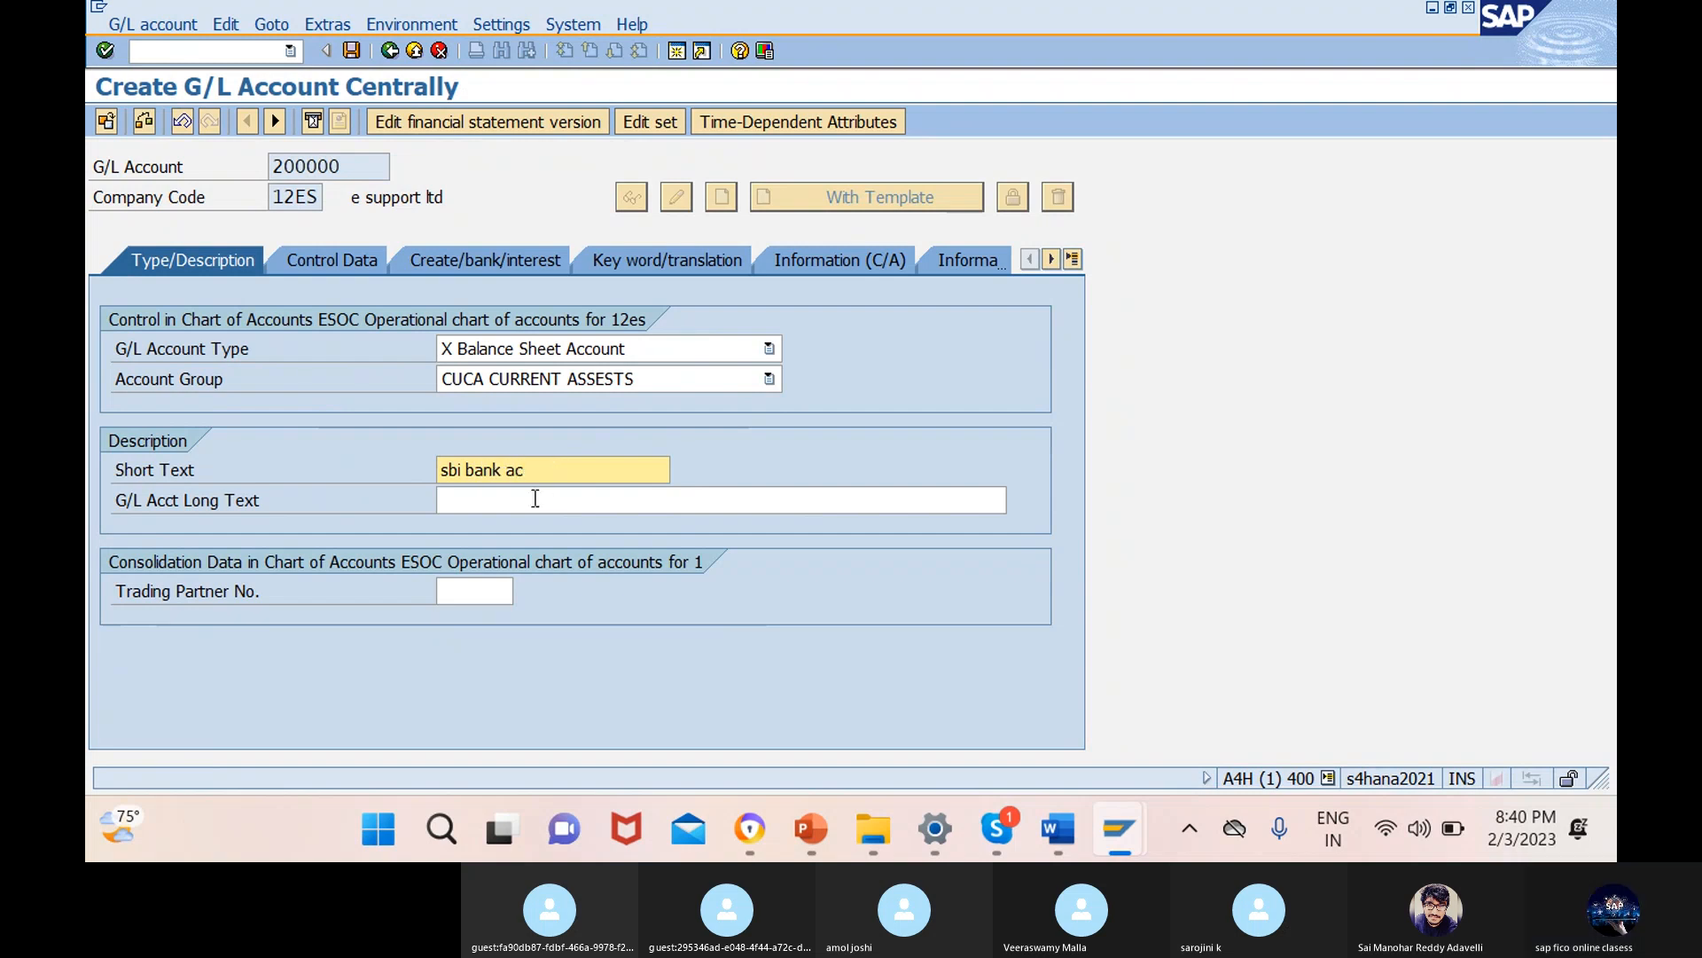
click(724, 500)
text(sbi)
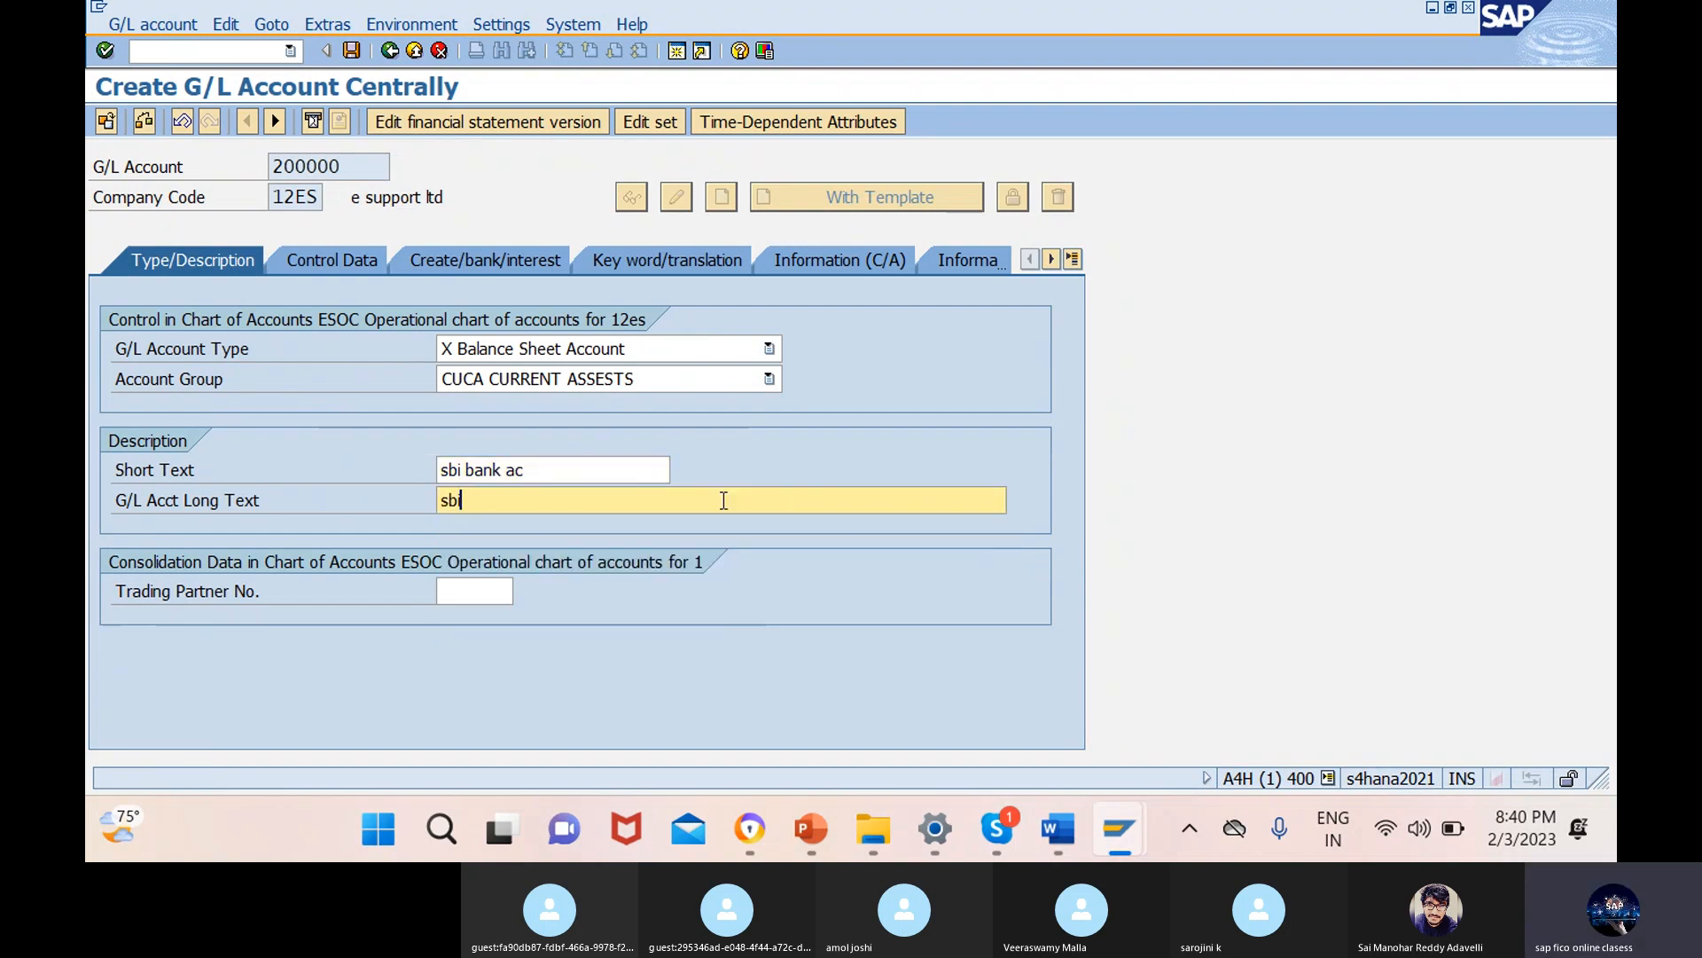
text( bank account)
- In the control data, enable Balances in Local Crcy Only and set the sort key to 001 Posting date
click(334, 257)
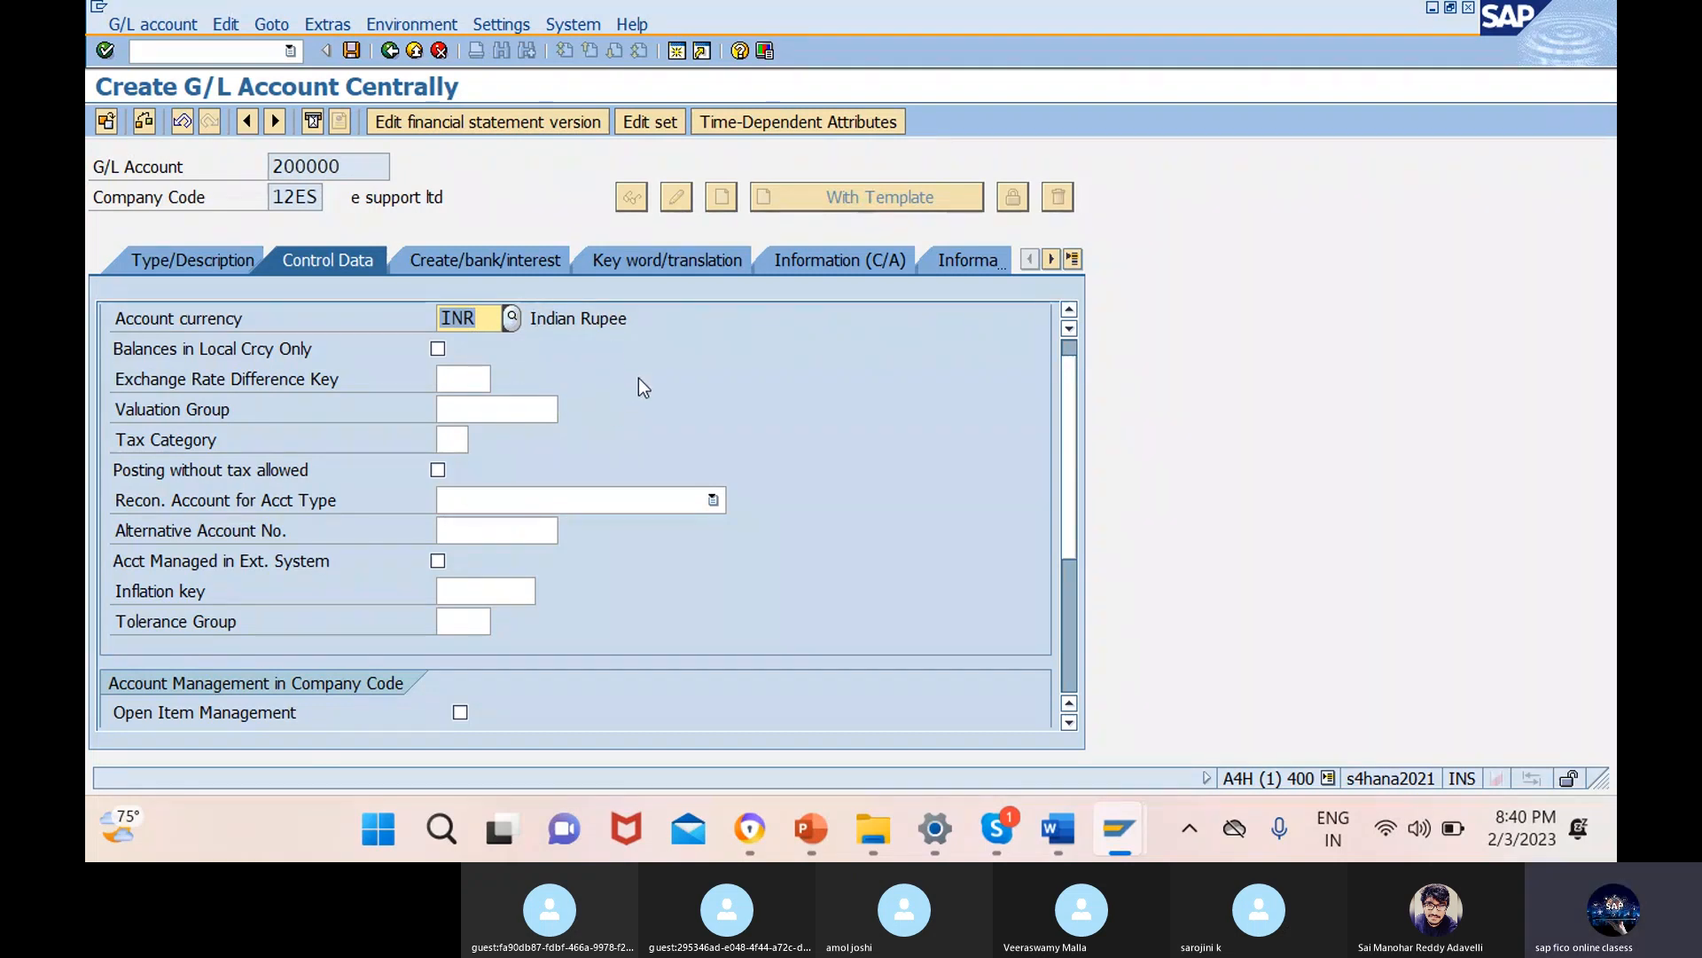
click(438, 348)
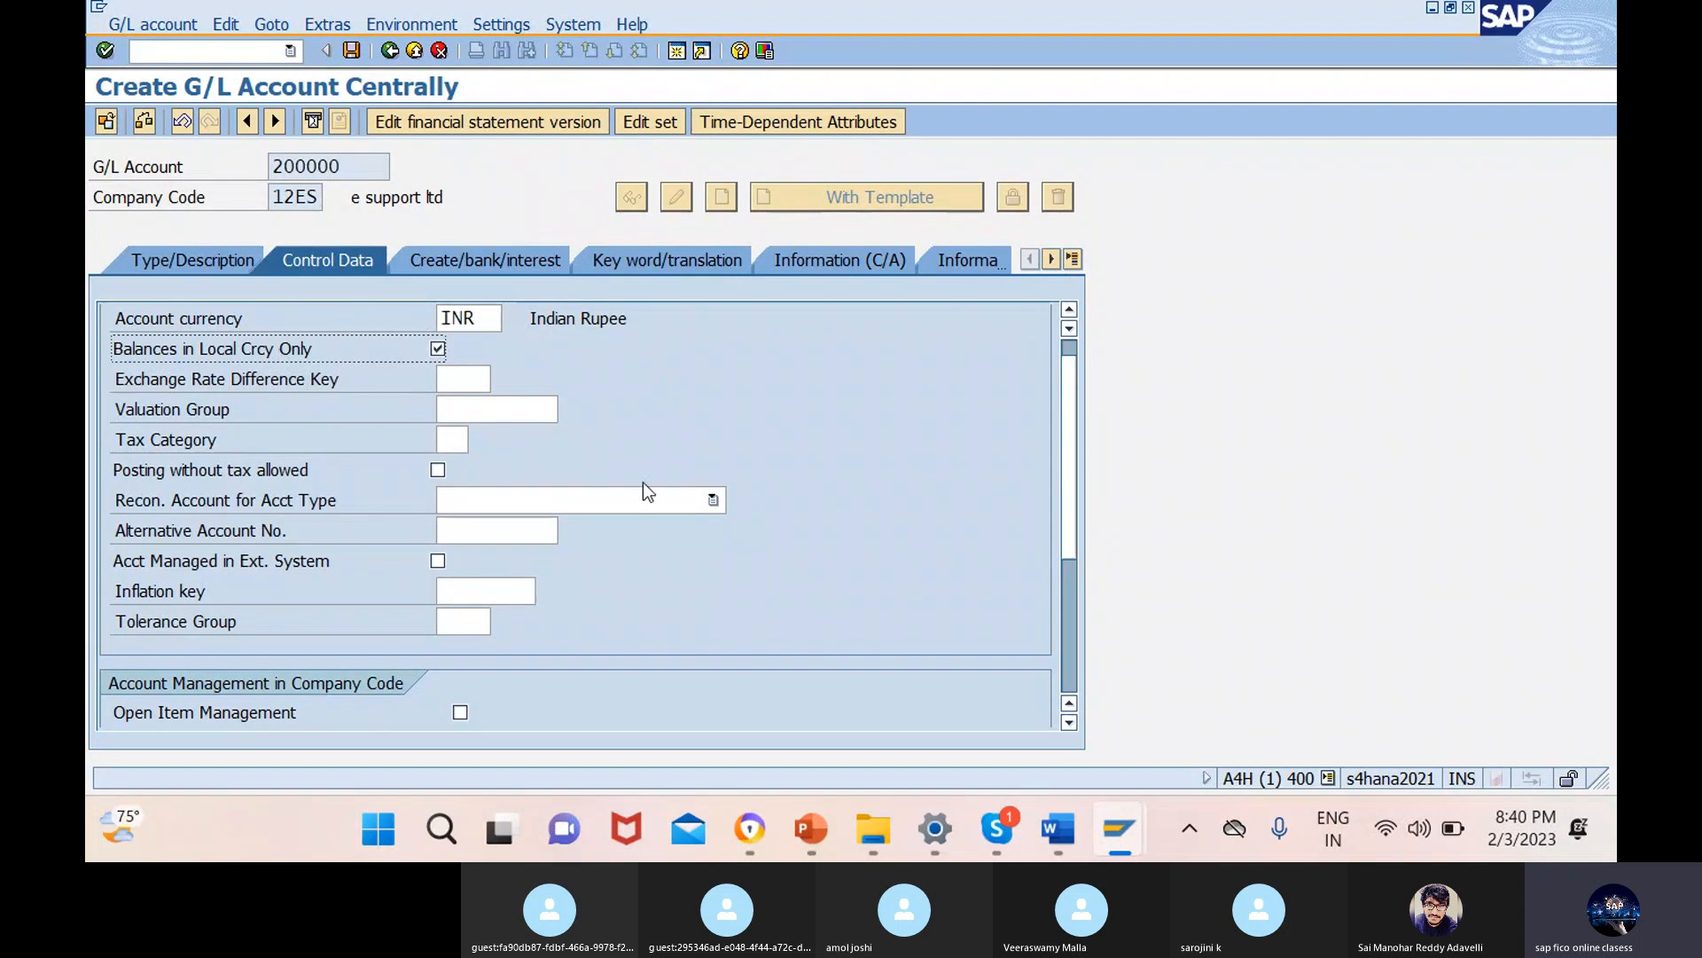
scroll(642, 482, down, 3)
click(471, 501)
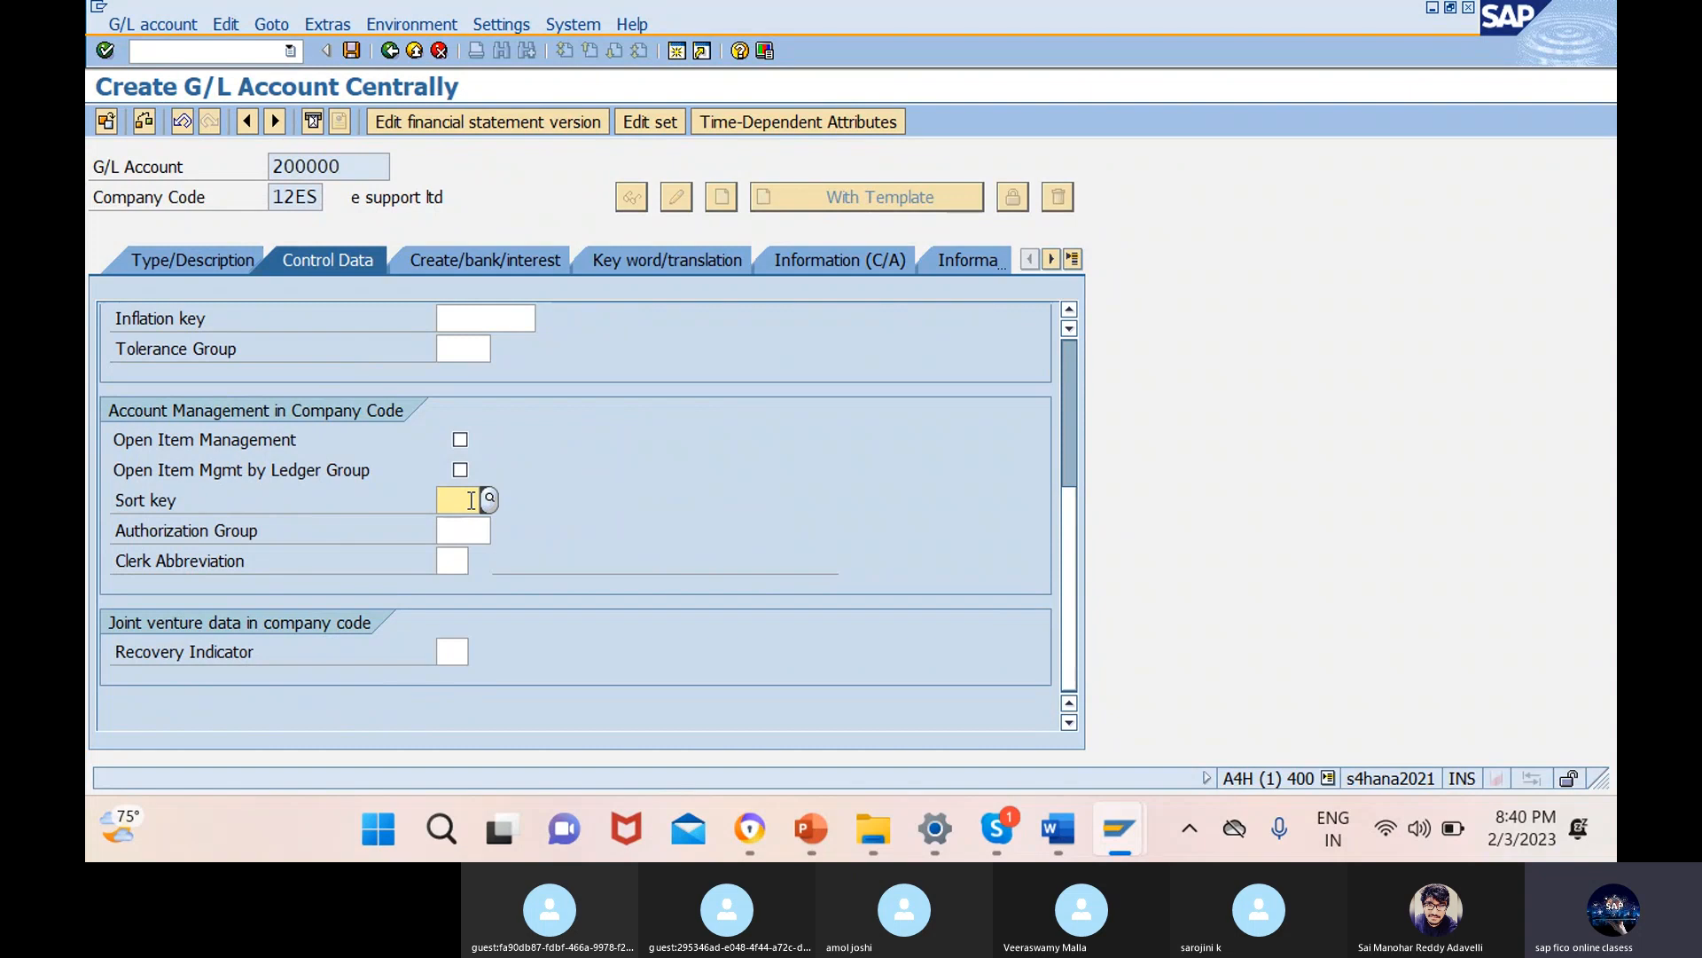
click(489, 499)
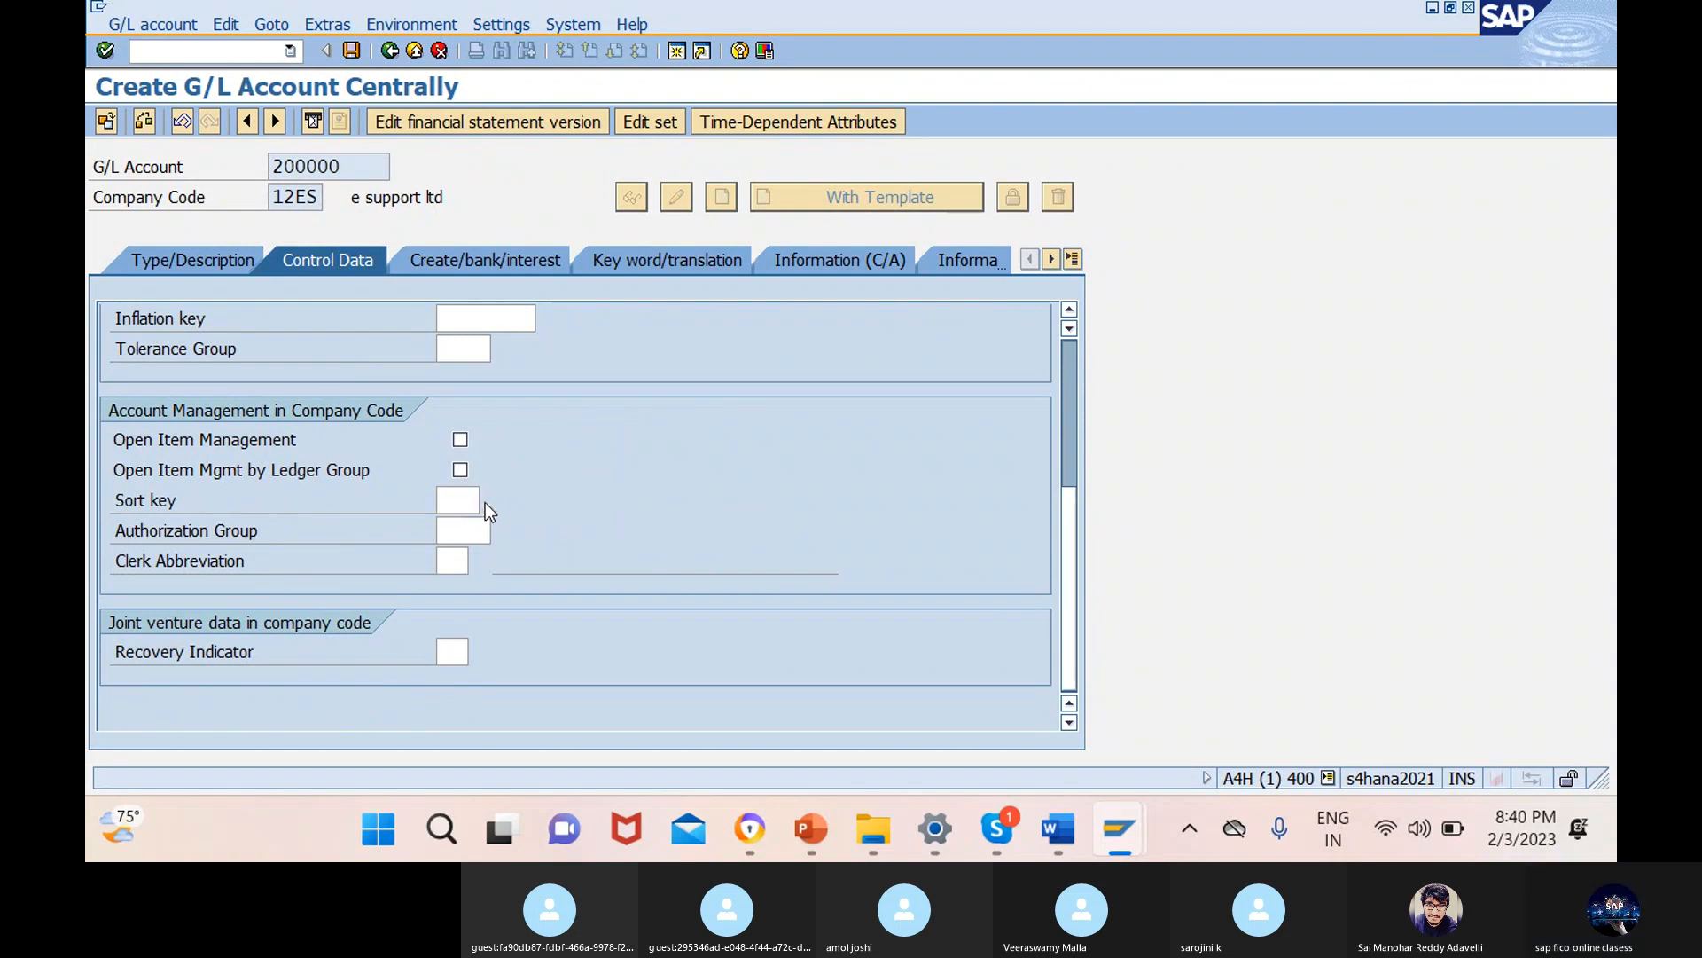
click(472, 237)
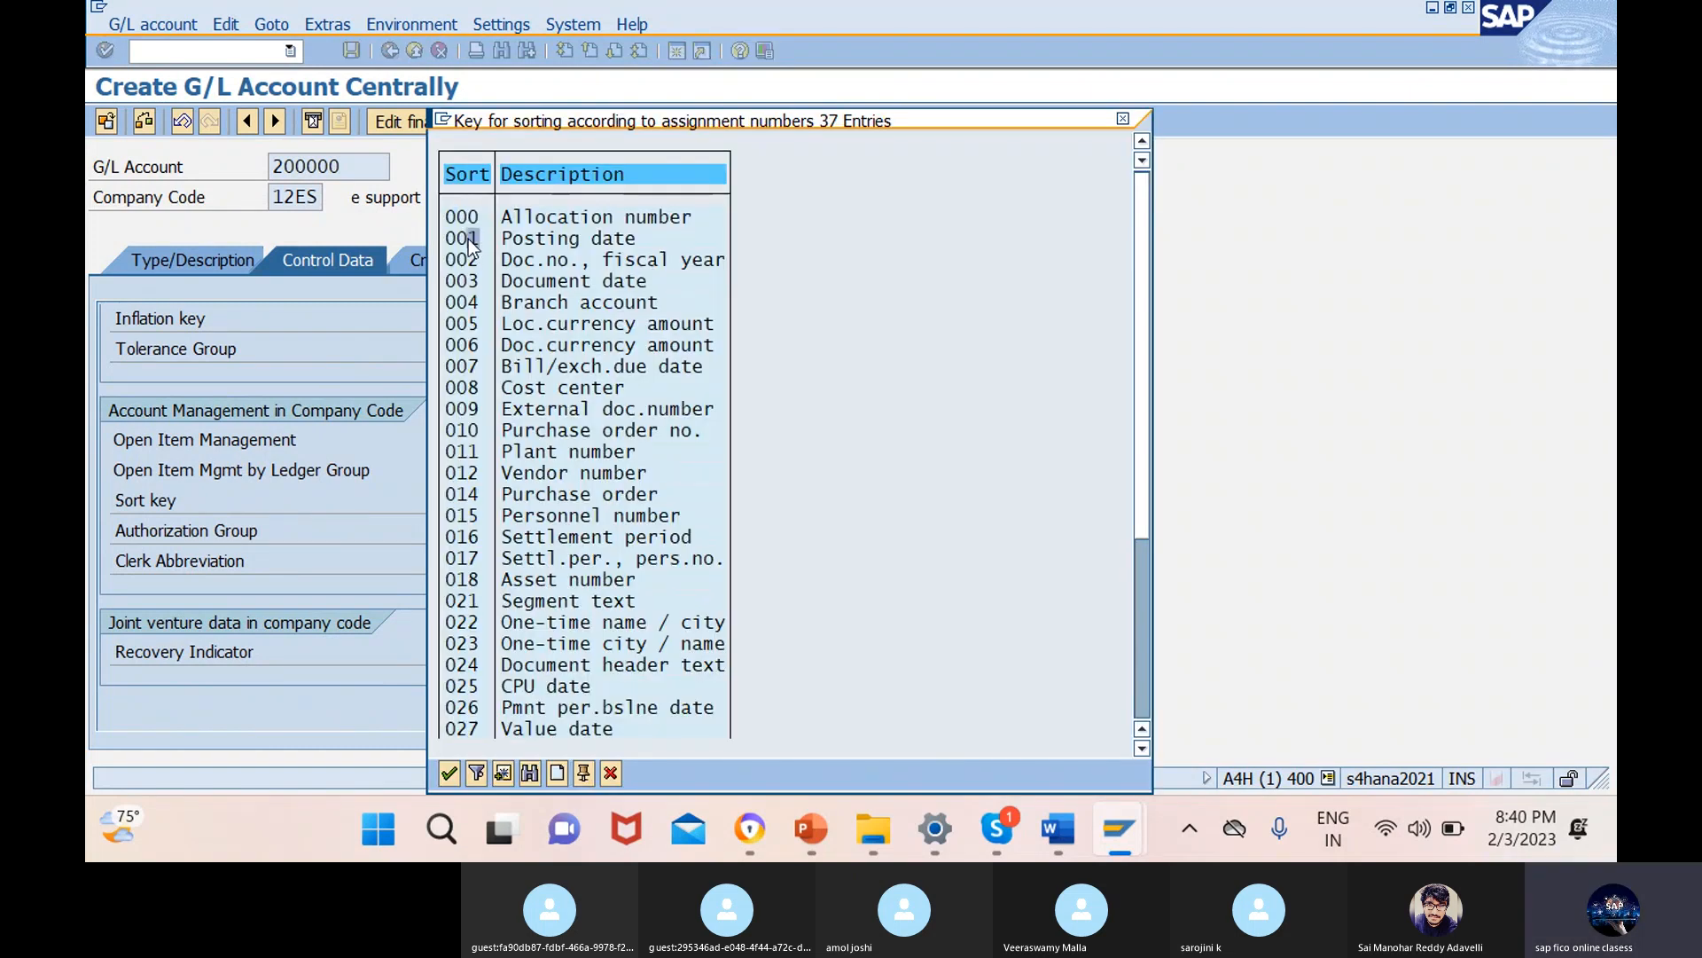
click(448, 772)
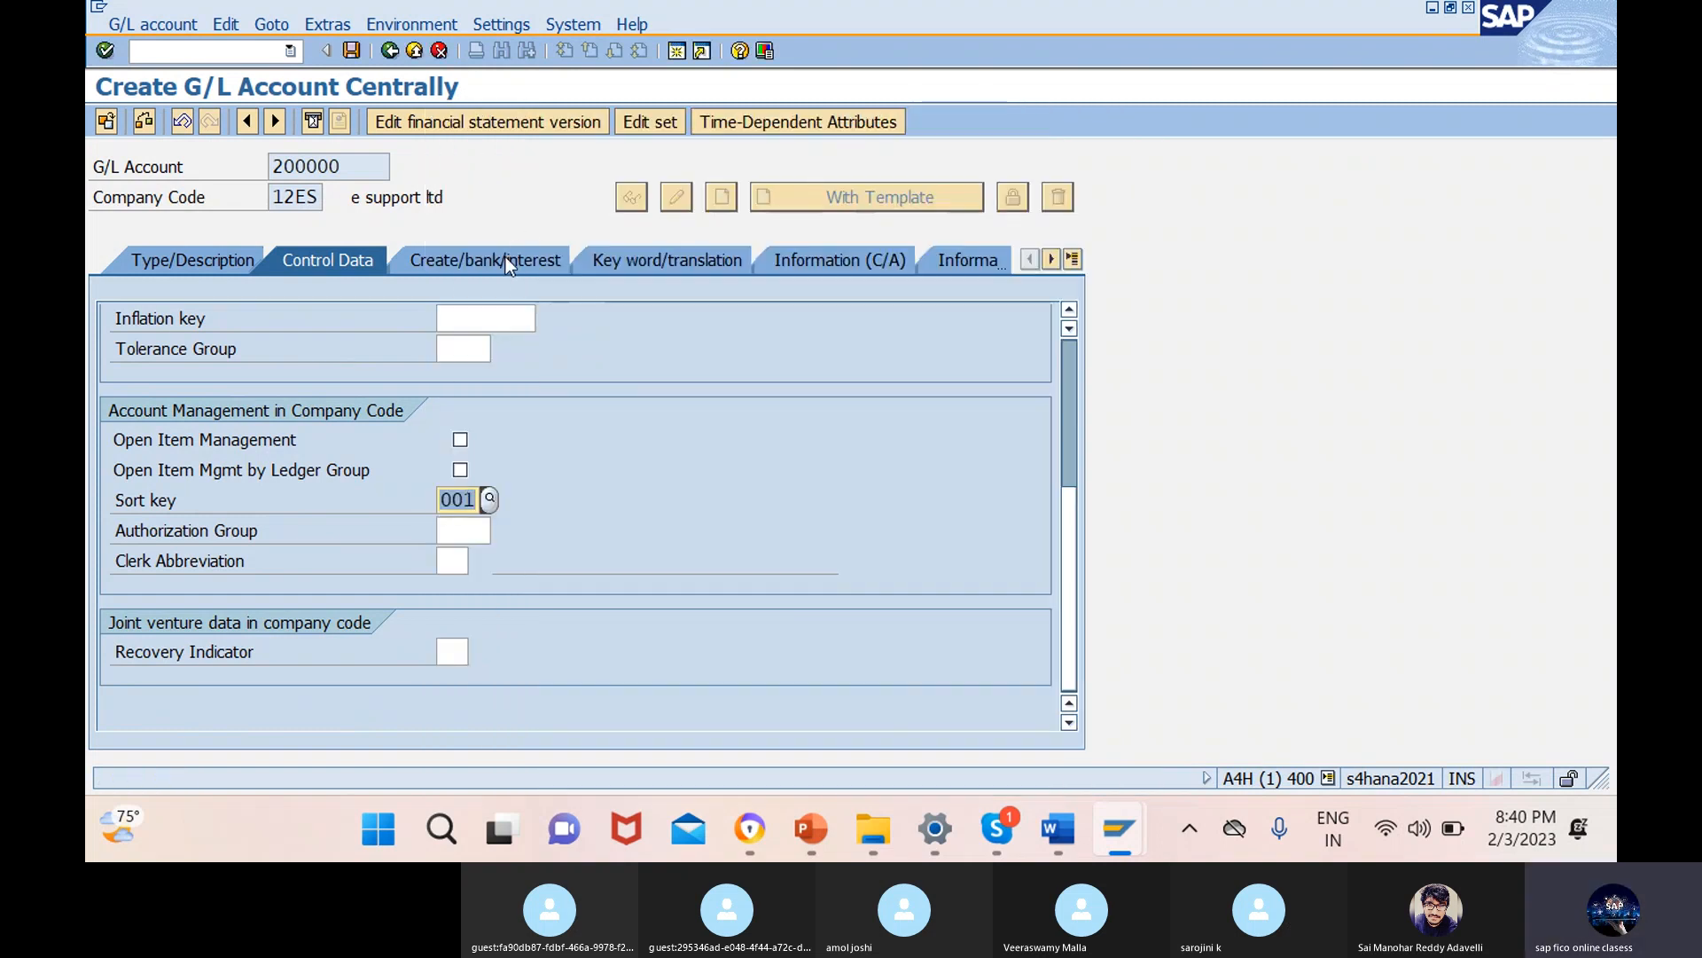
- Assign field status group G005 Bank accounts (obligatory value date) and save G/L account 200000
click(508, 265)
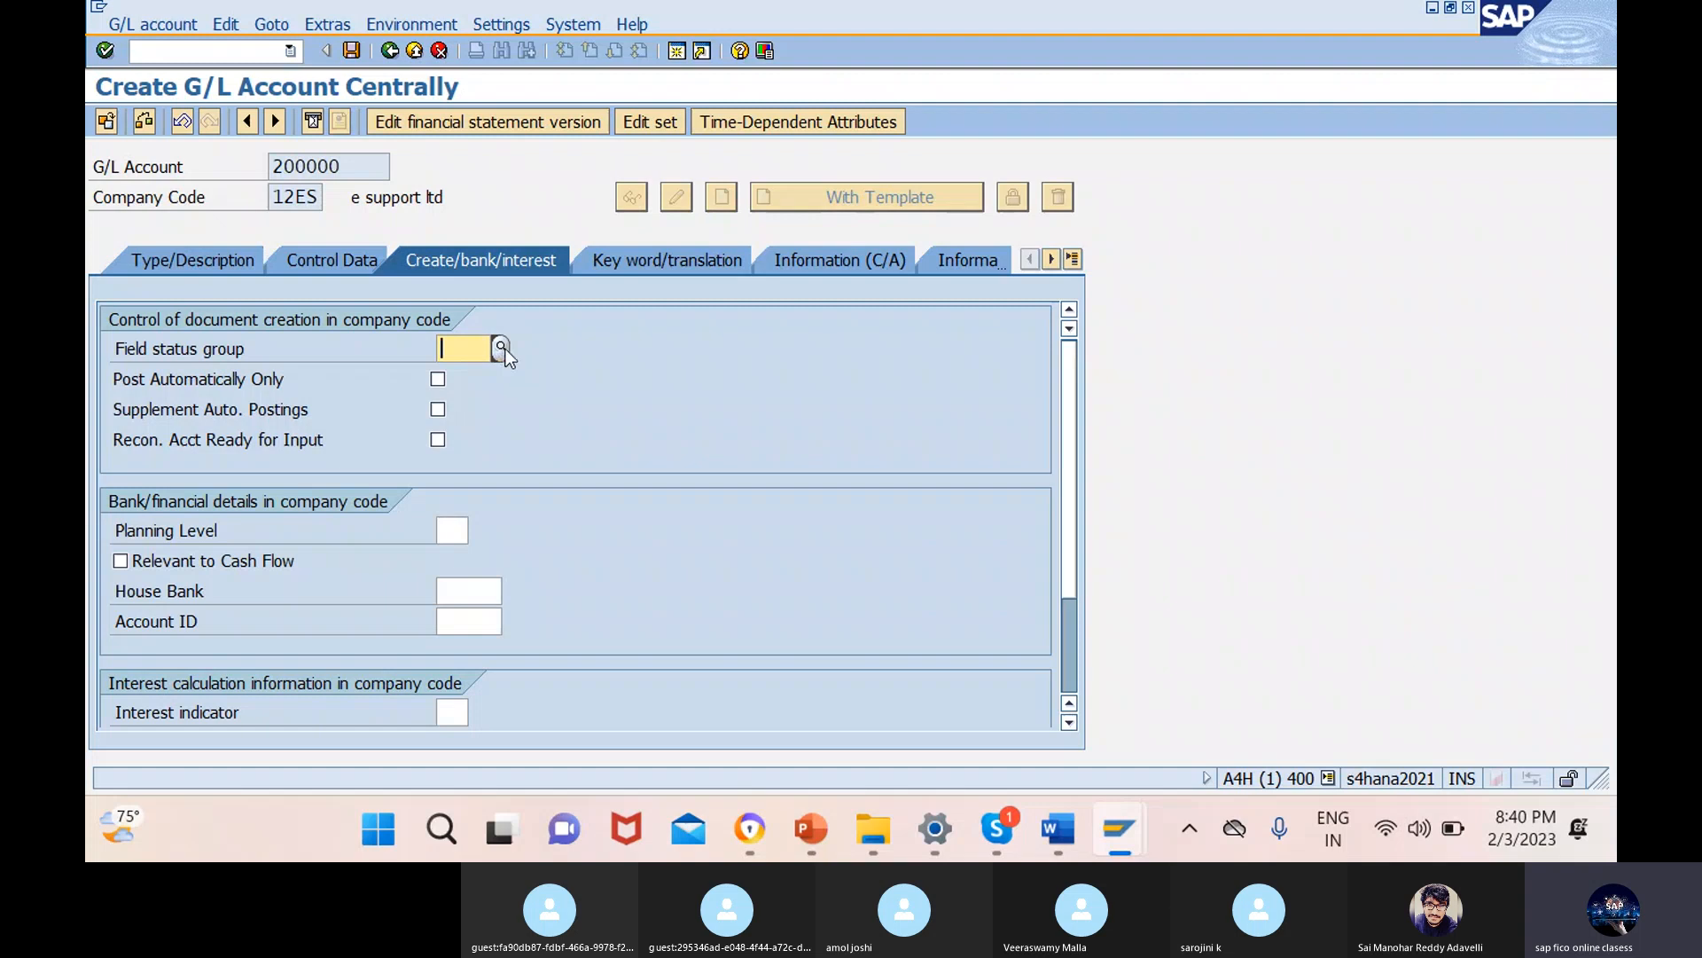
click(502, 348)
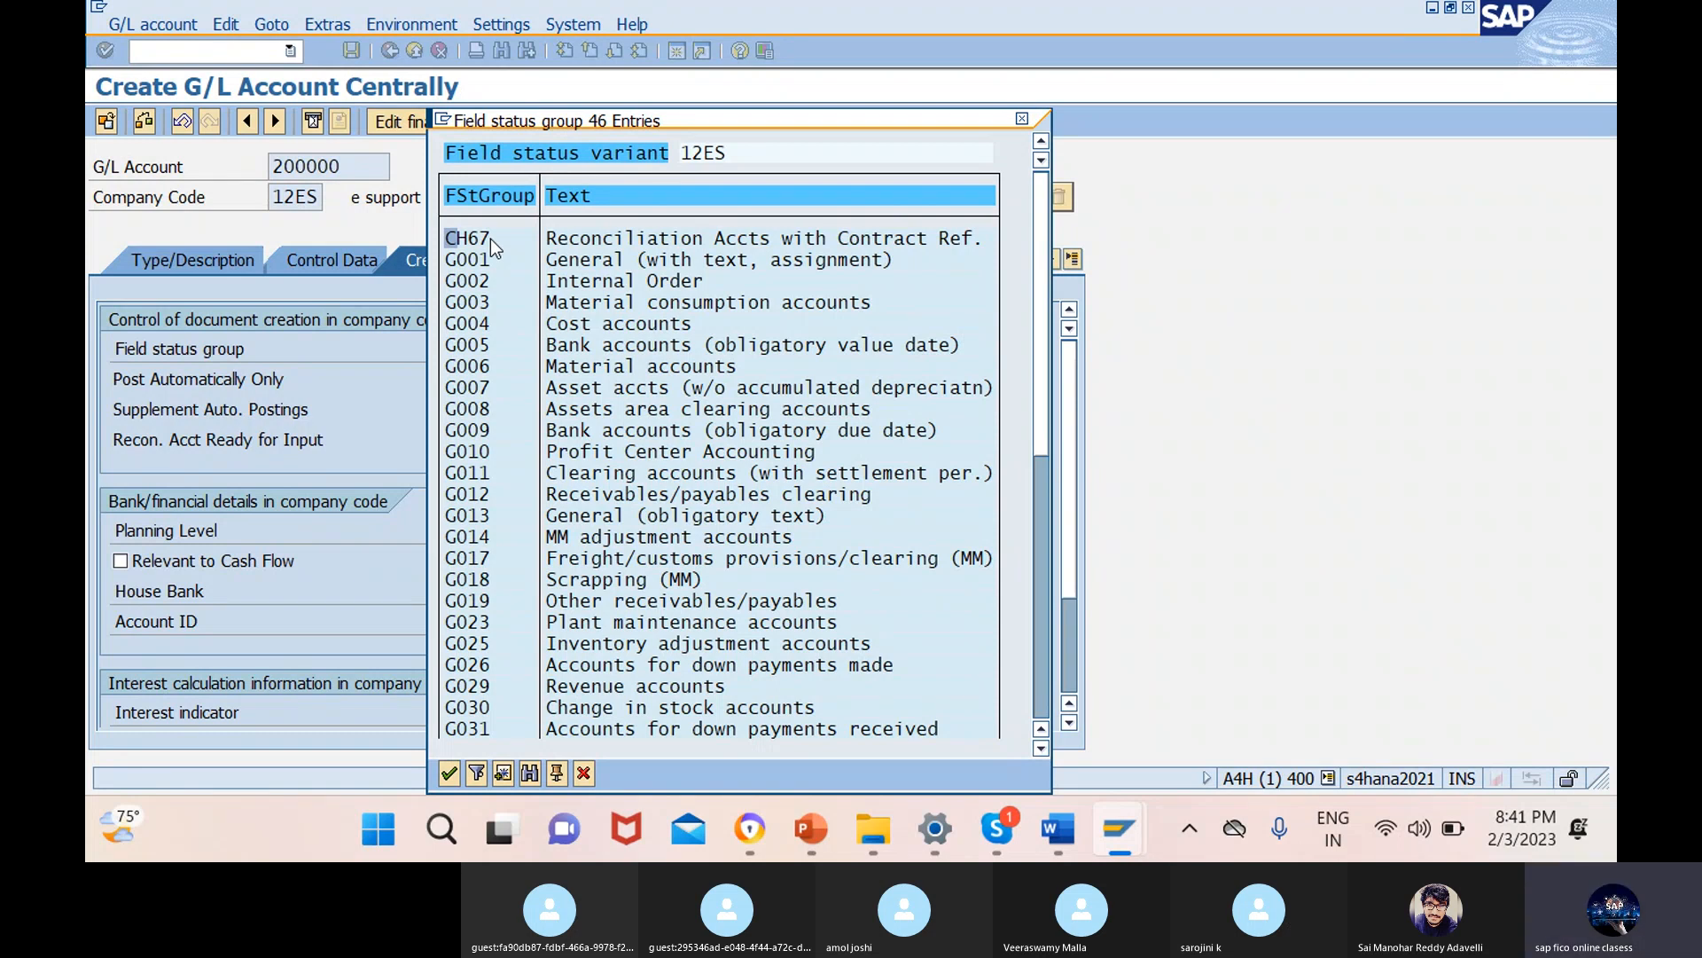
click(475, 348)
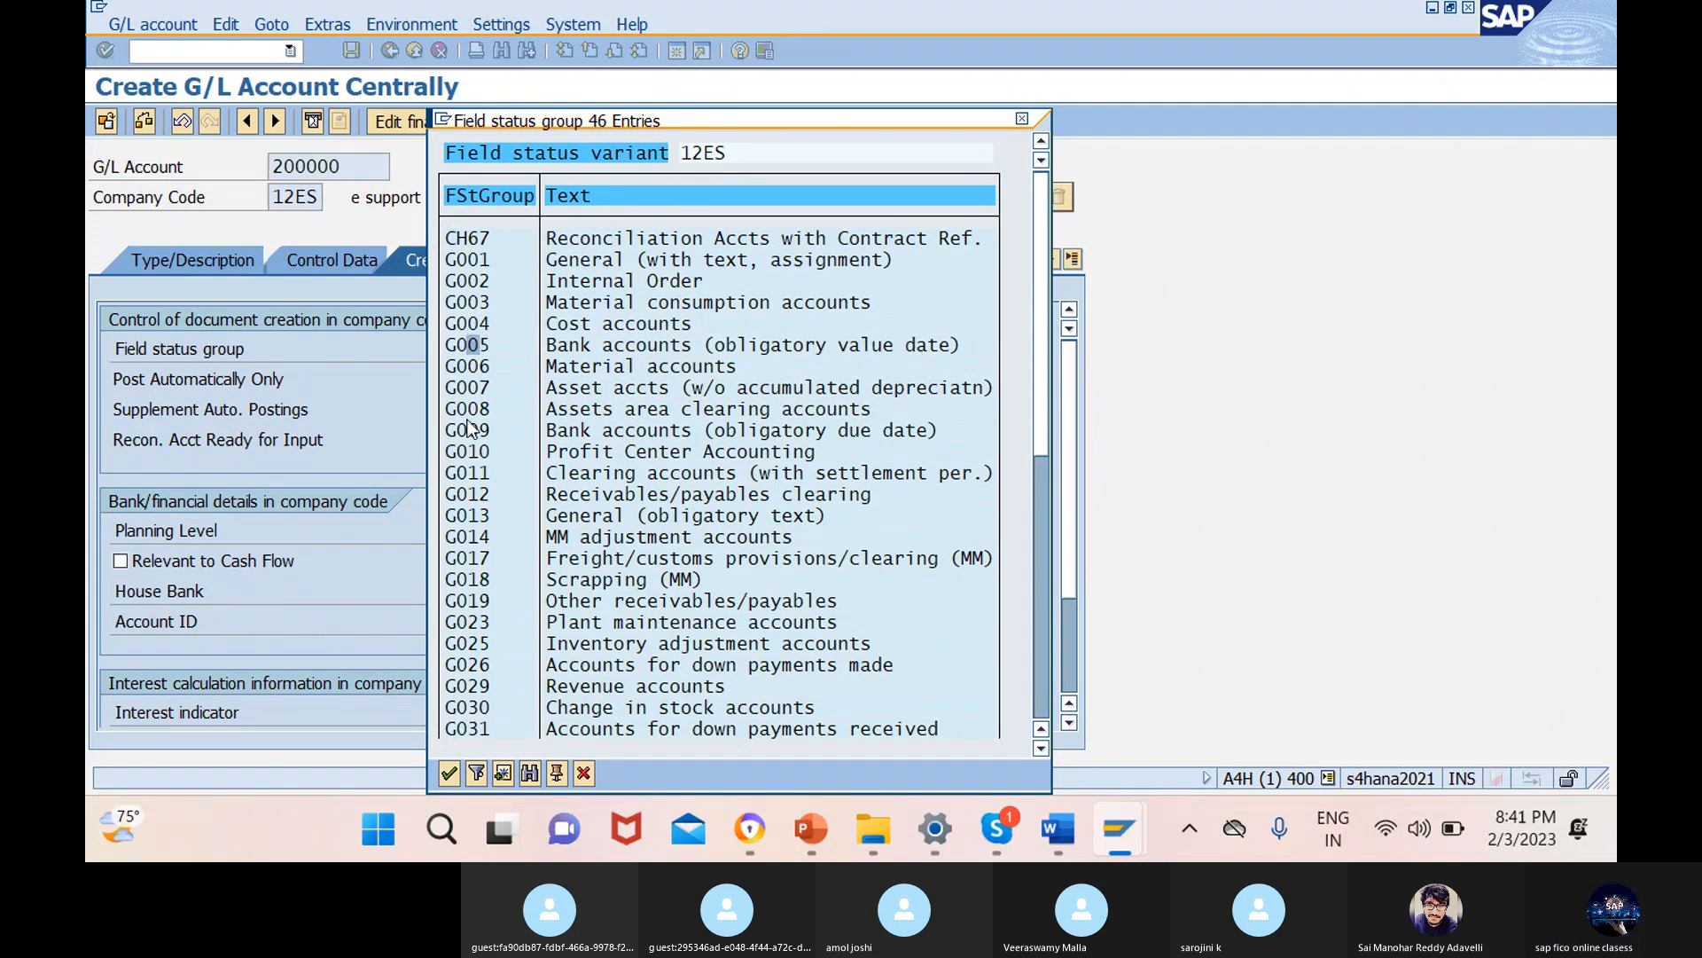
click(448, 774)
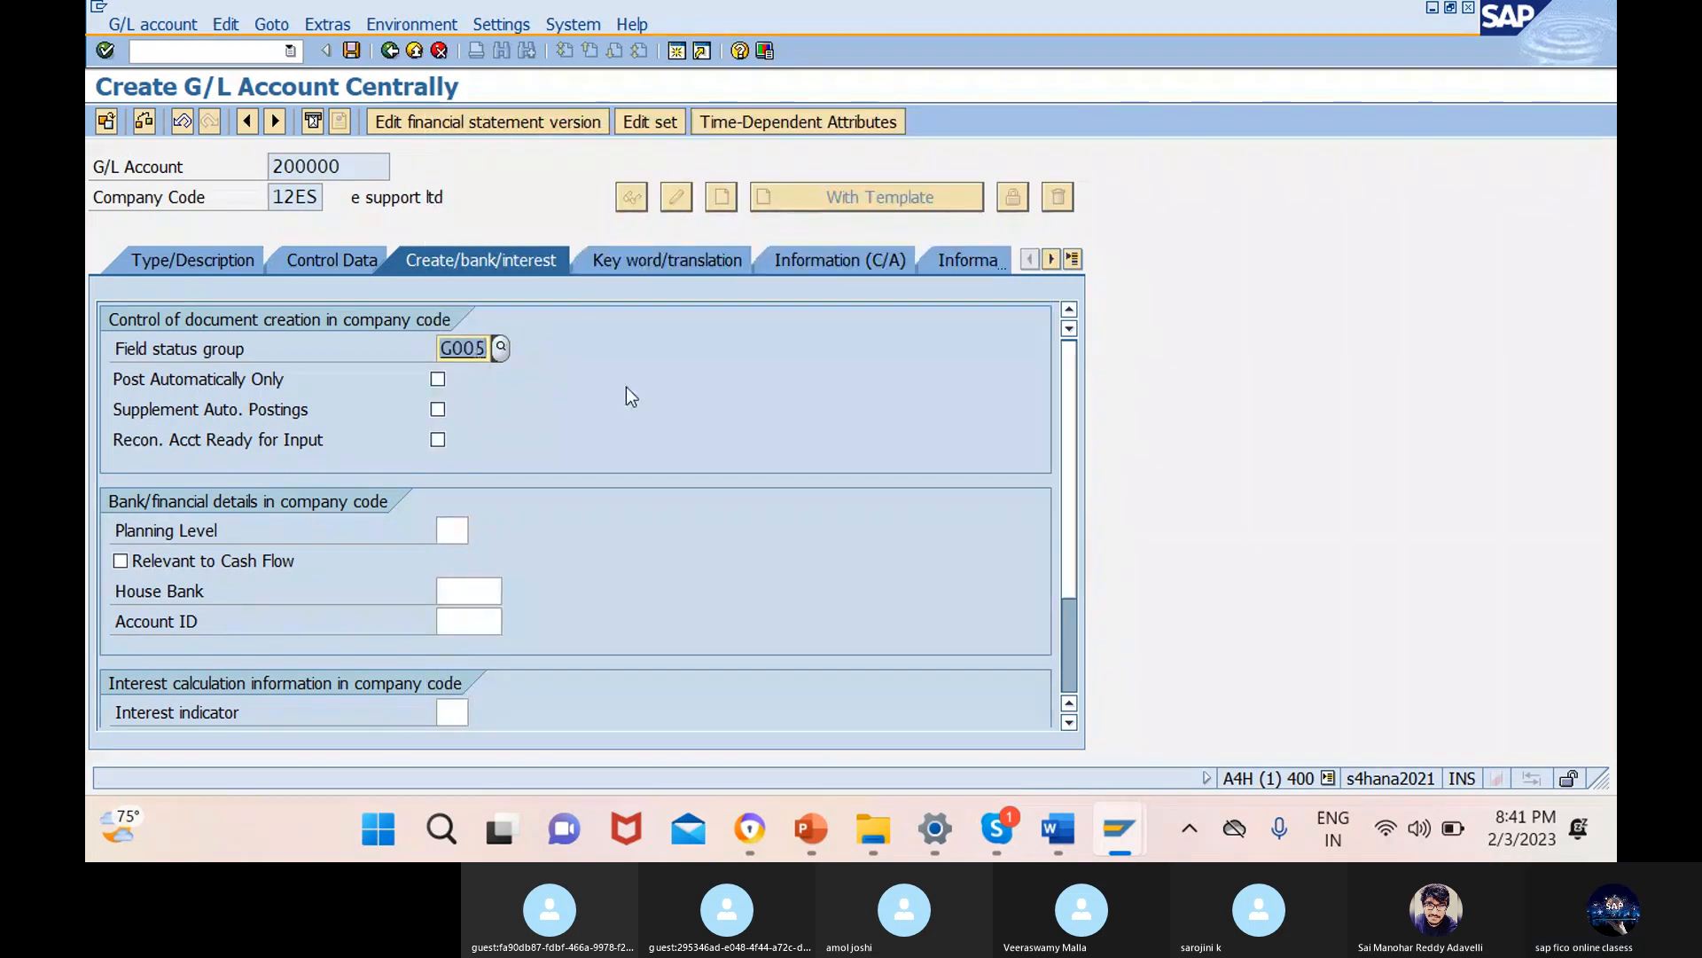
key(Return)
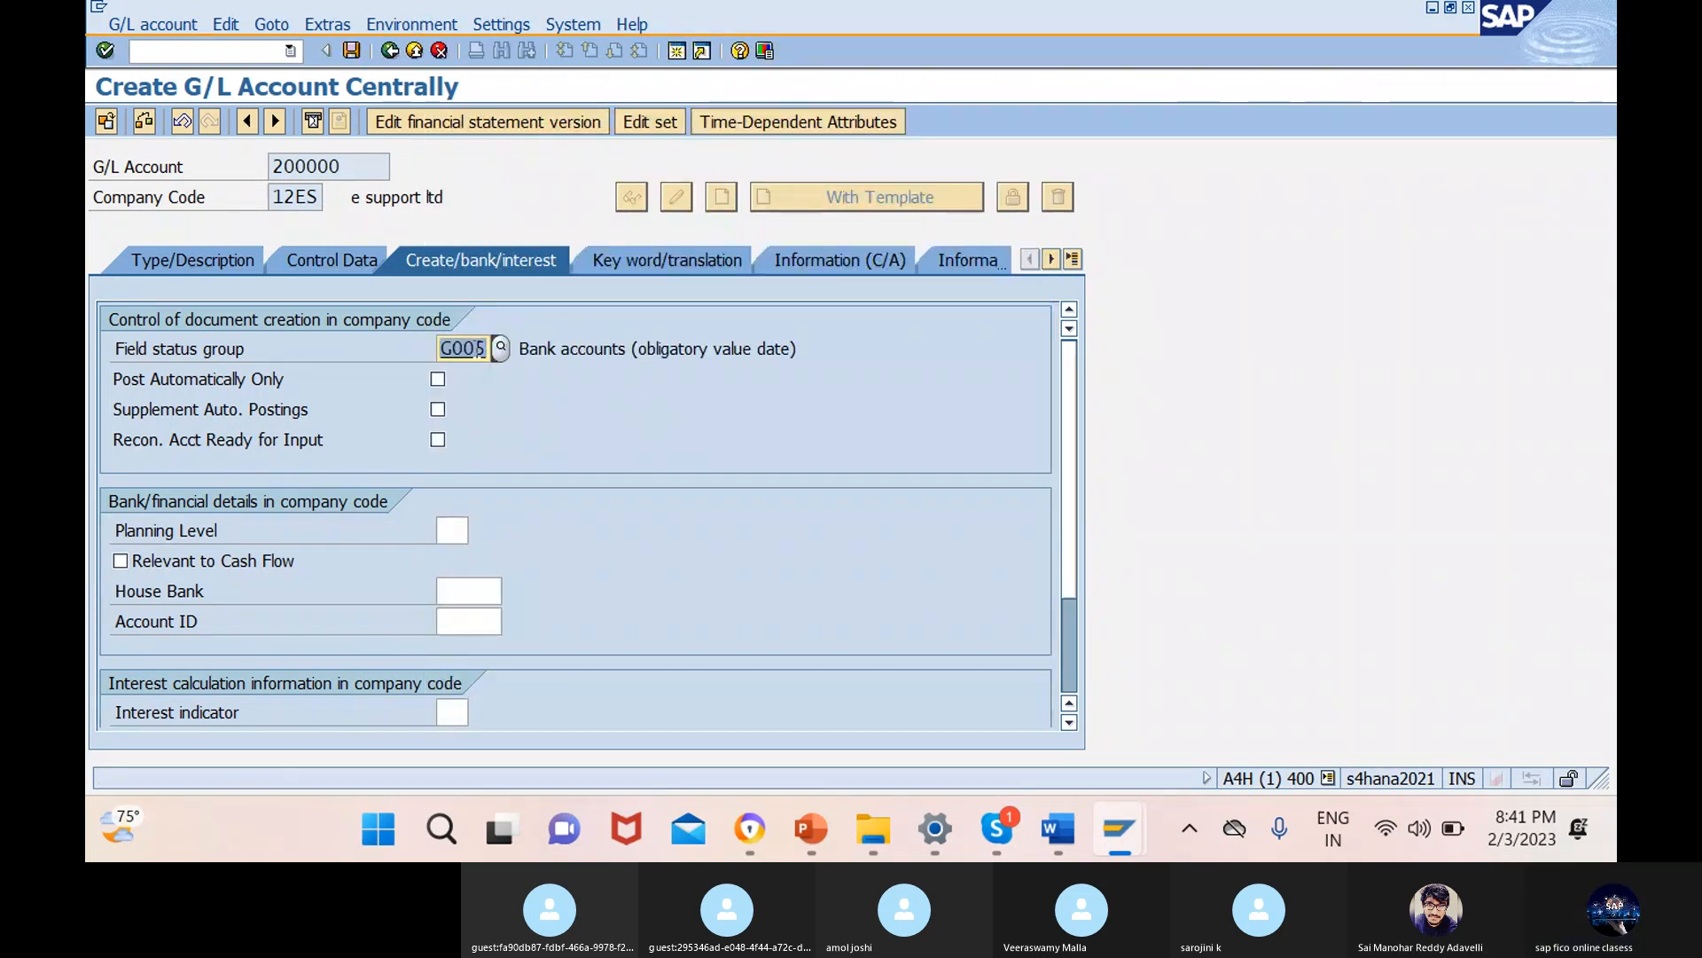
click(351, 51)
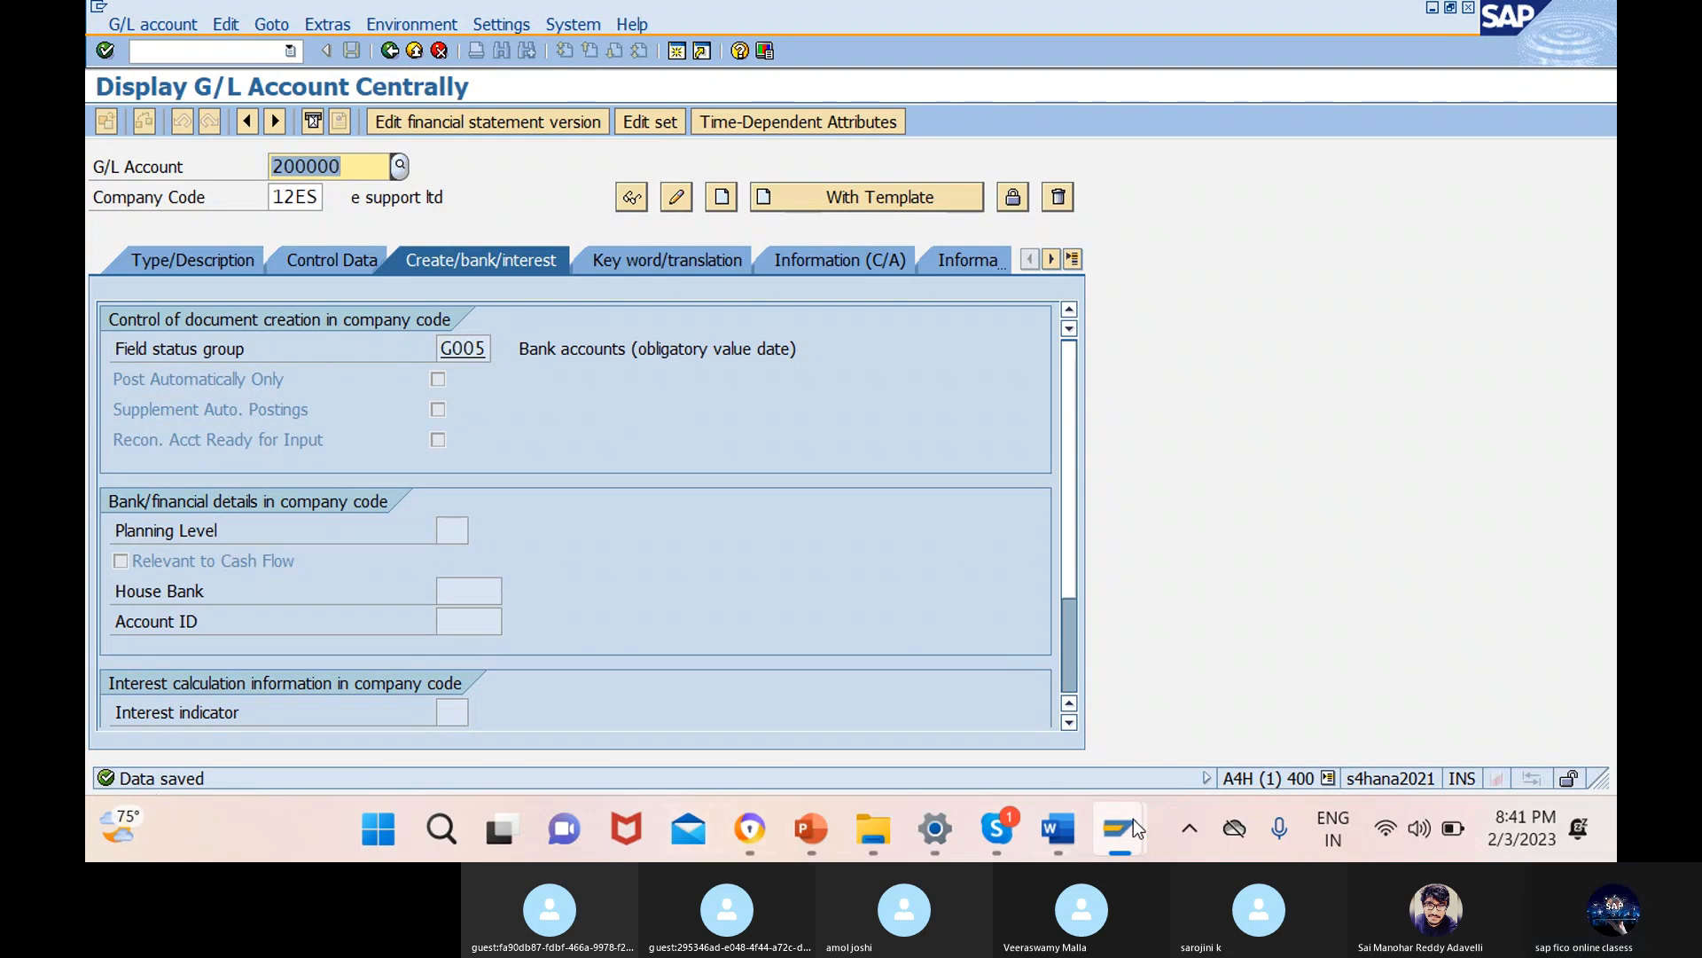
- Switch to the G/L Account Groups session and copy the From Acct number 400101 of the NPEX nonoperational expenses group
mouse_move(1122, 826)
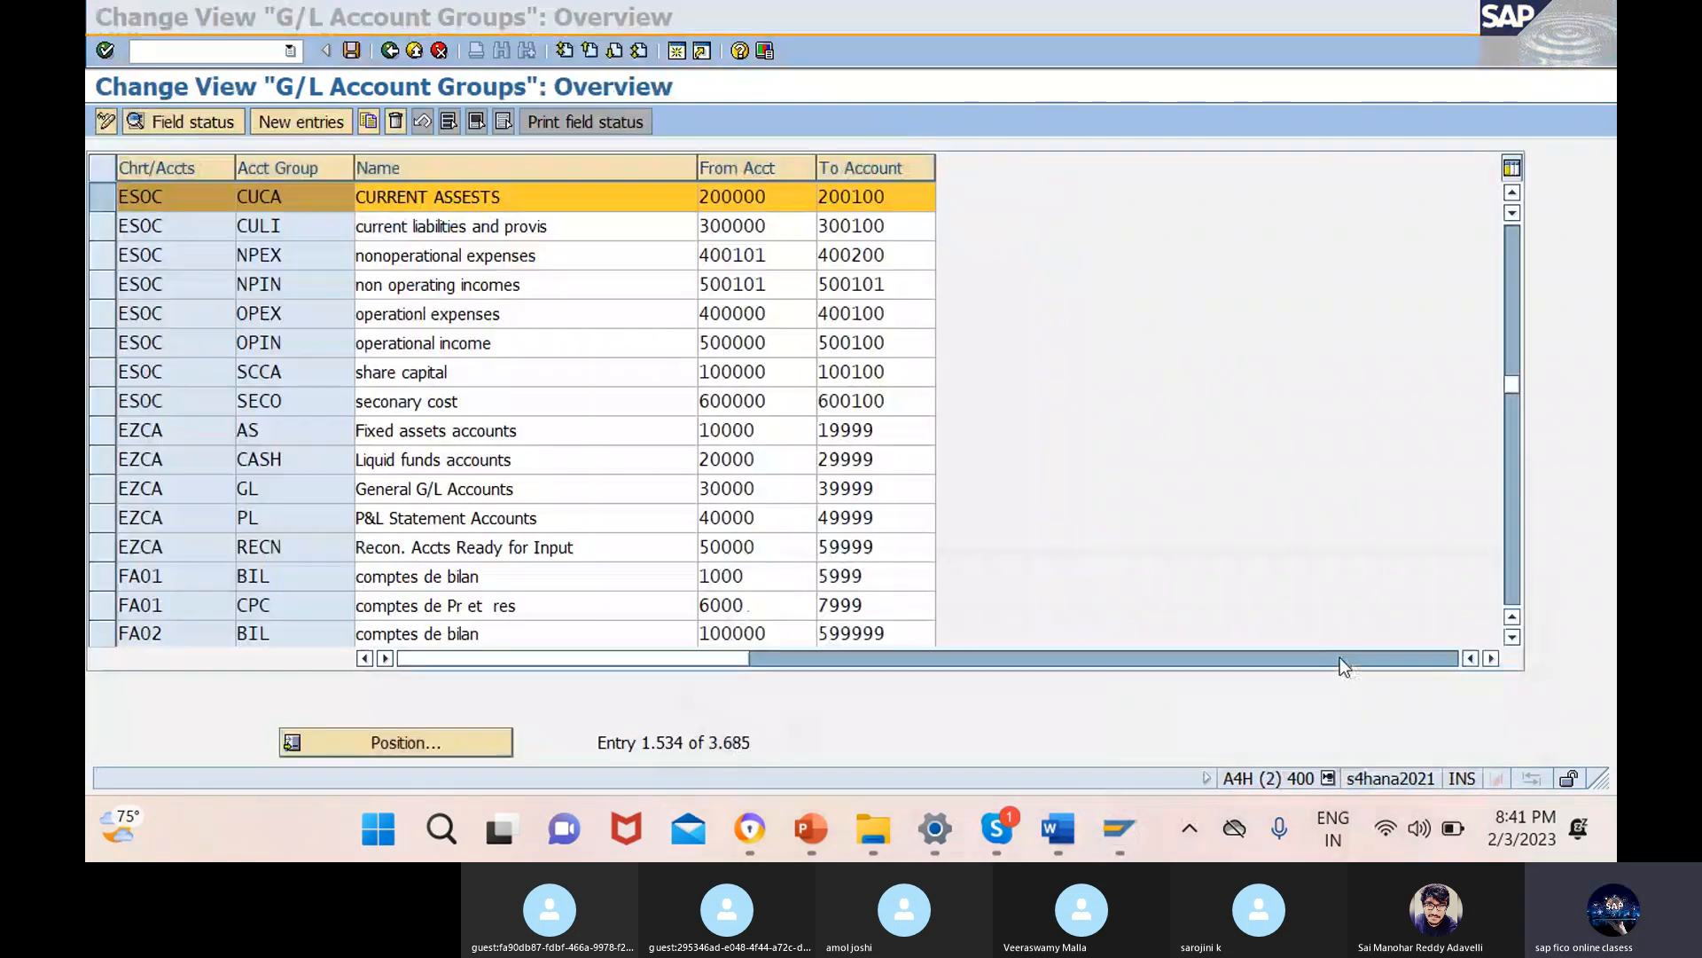
click(1339, 657)
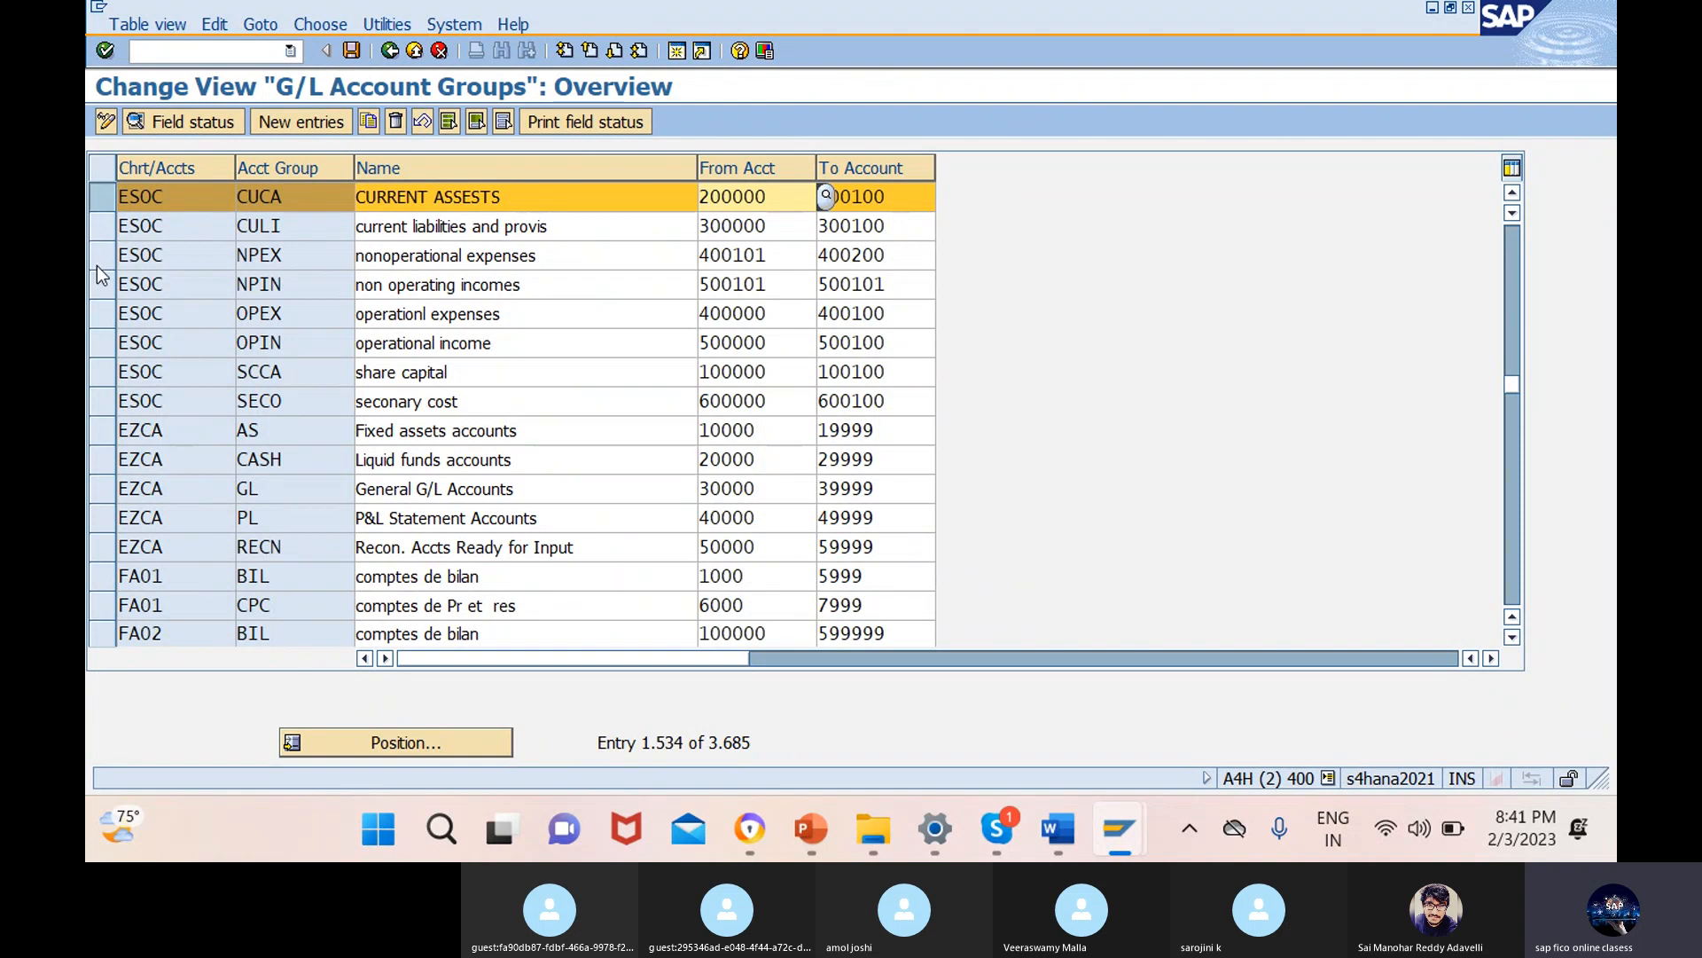
click(190, 255)
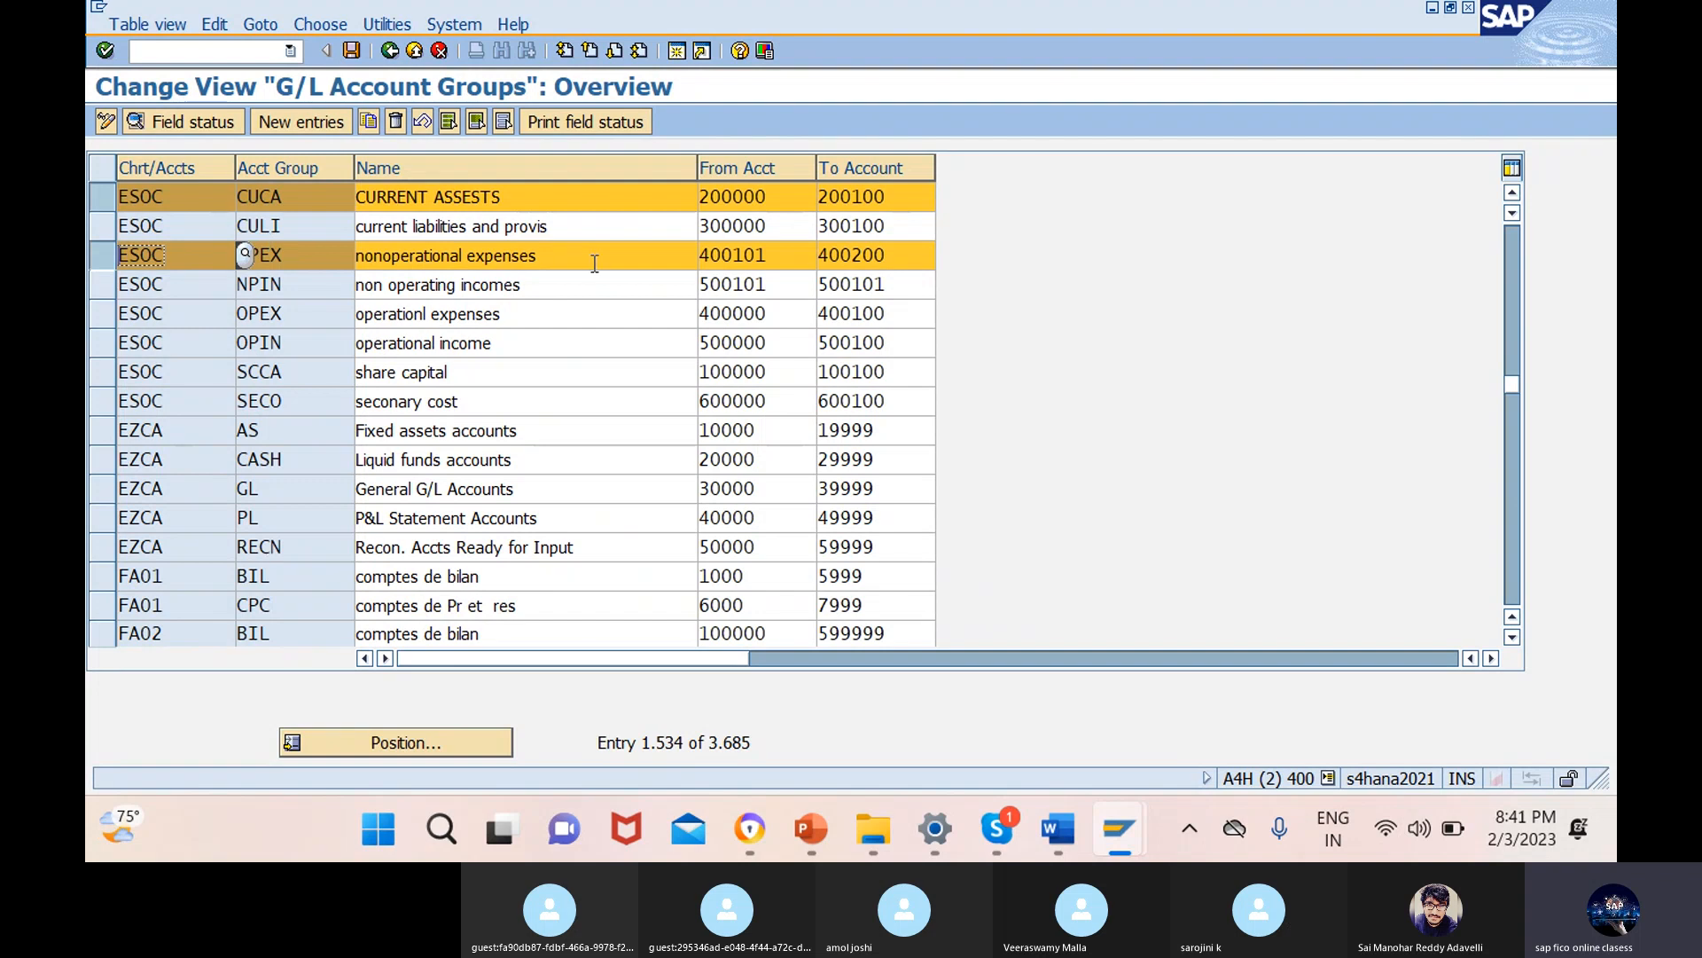
click(769, 256)
drag(770, 255, 696, 258)
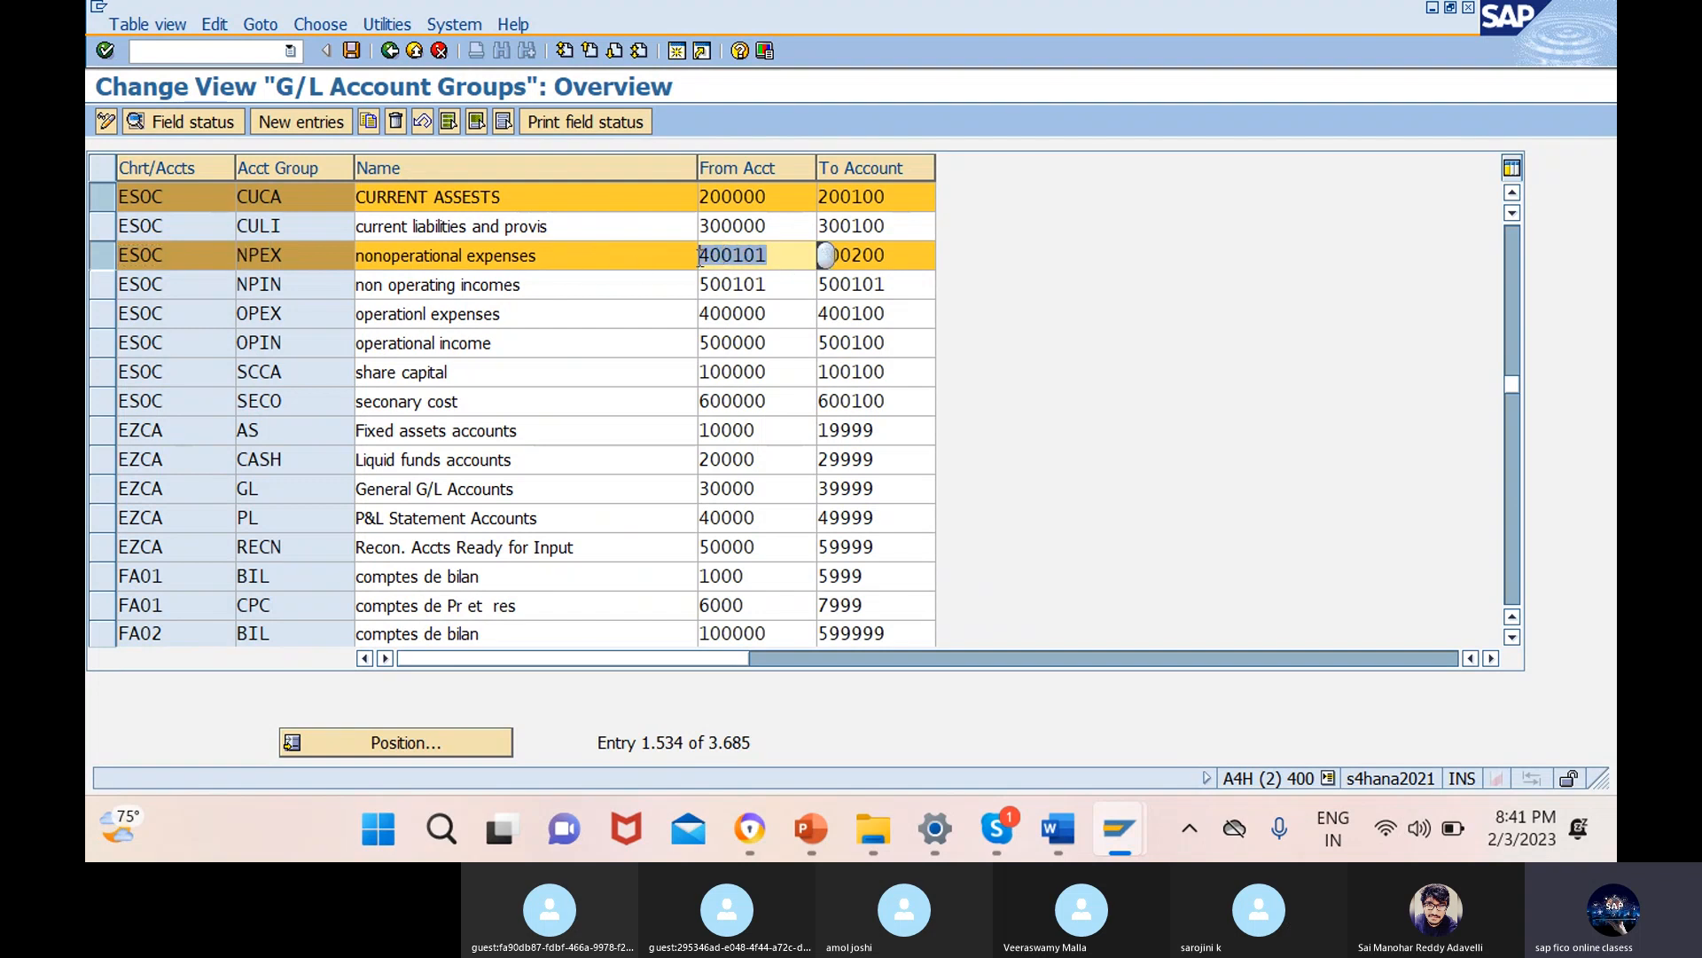
click(694, 260)
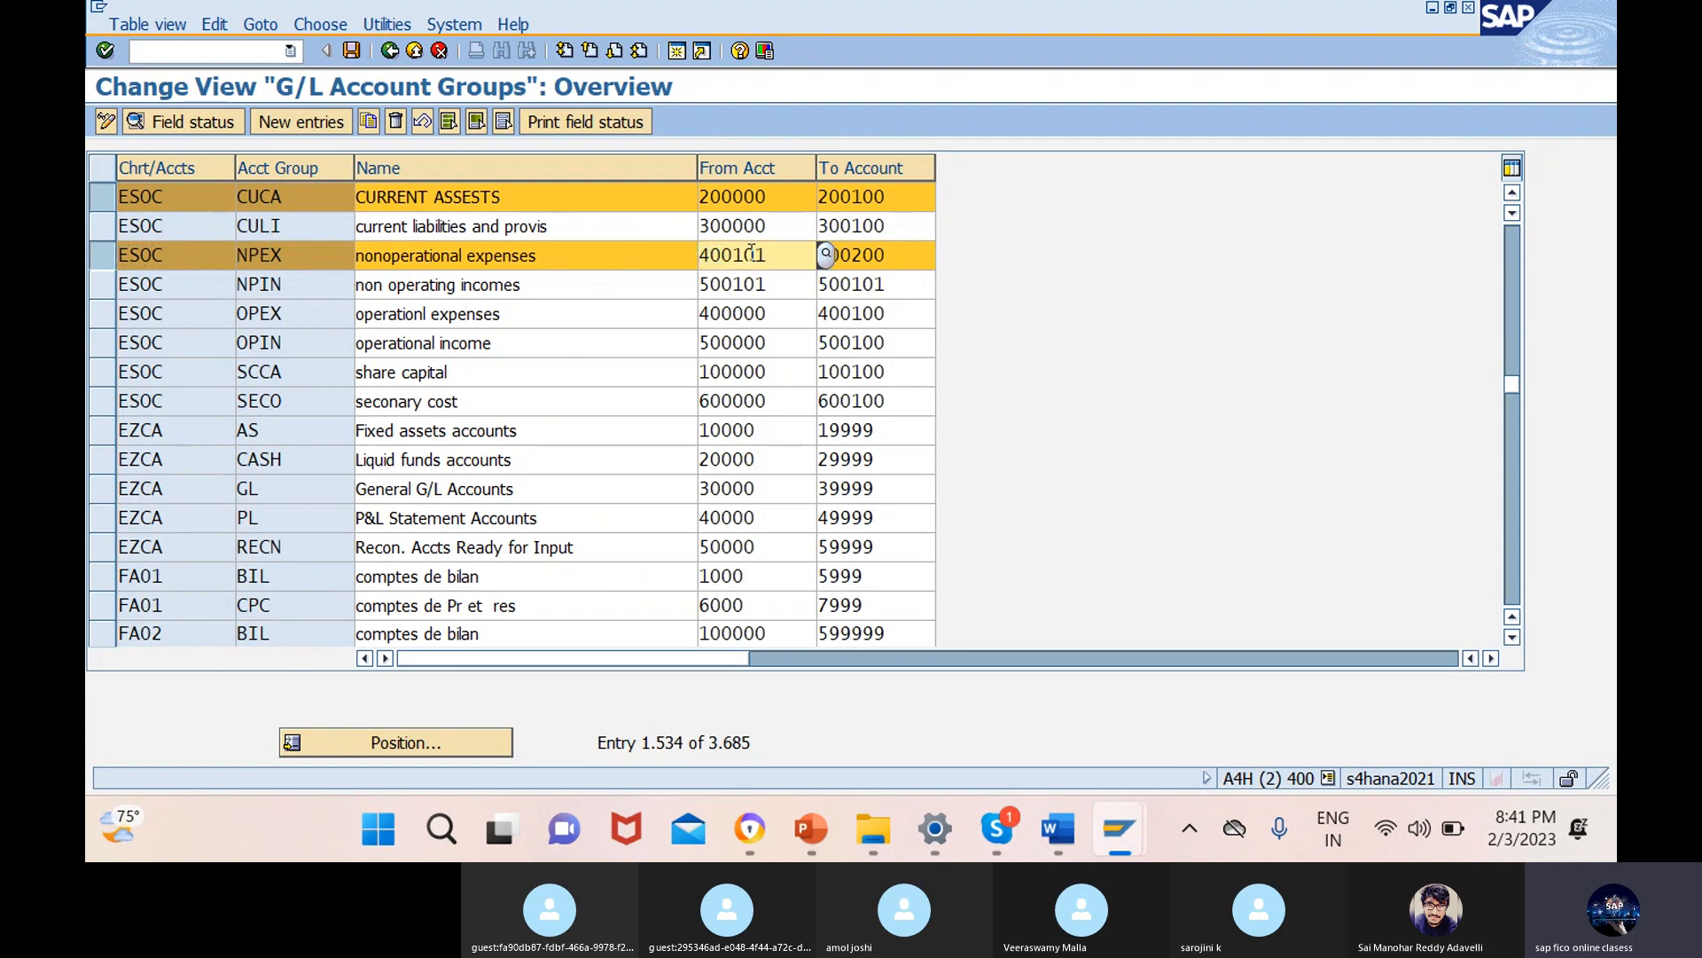
- Return to the G/L account session and start creating G/L account 400101 in company code 12ES without a template
mouse_move(1112, 827)
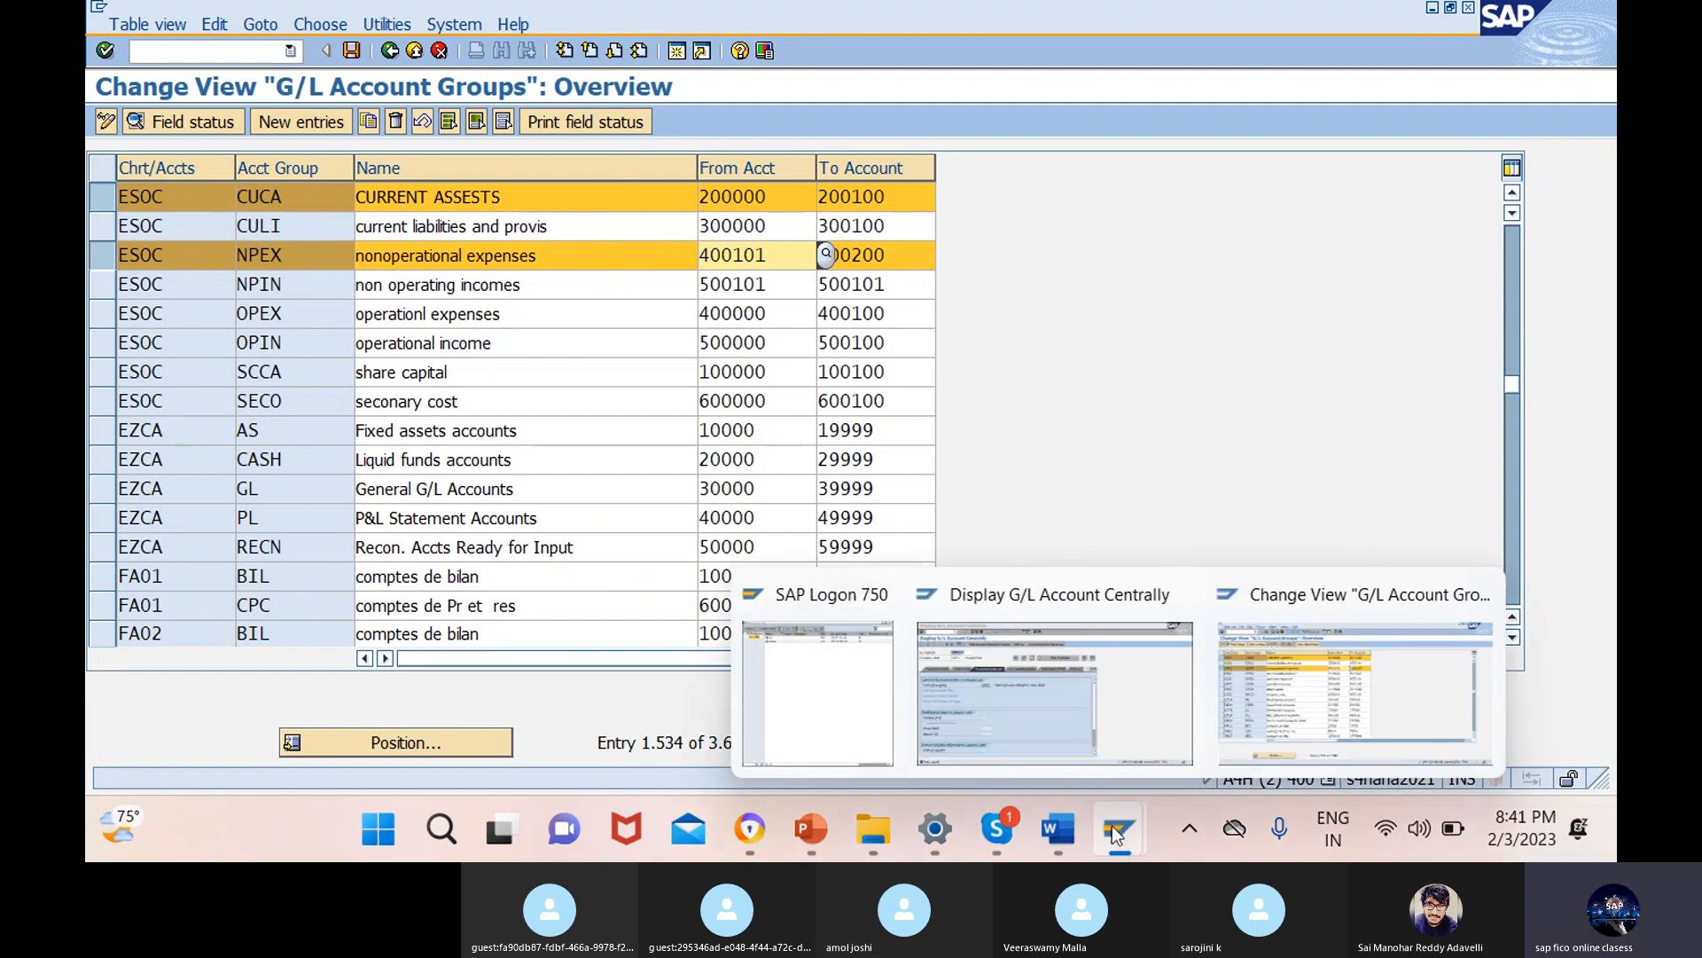
click(1089, 715)
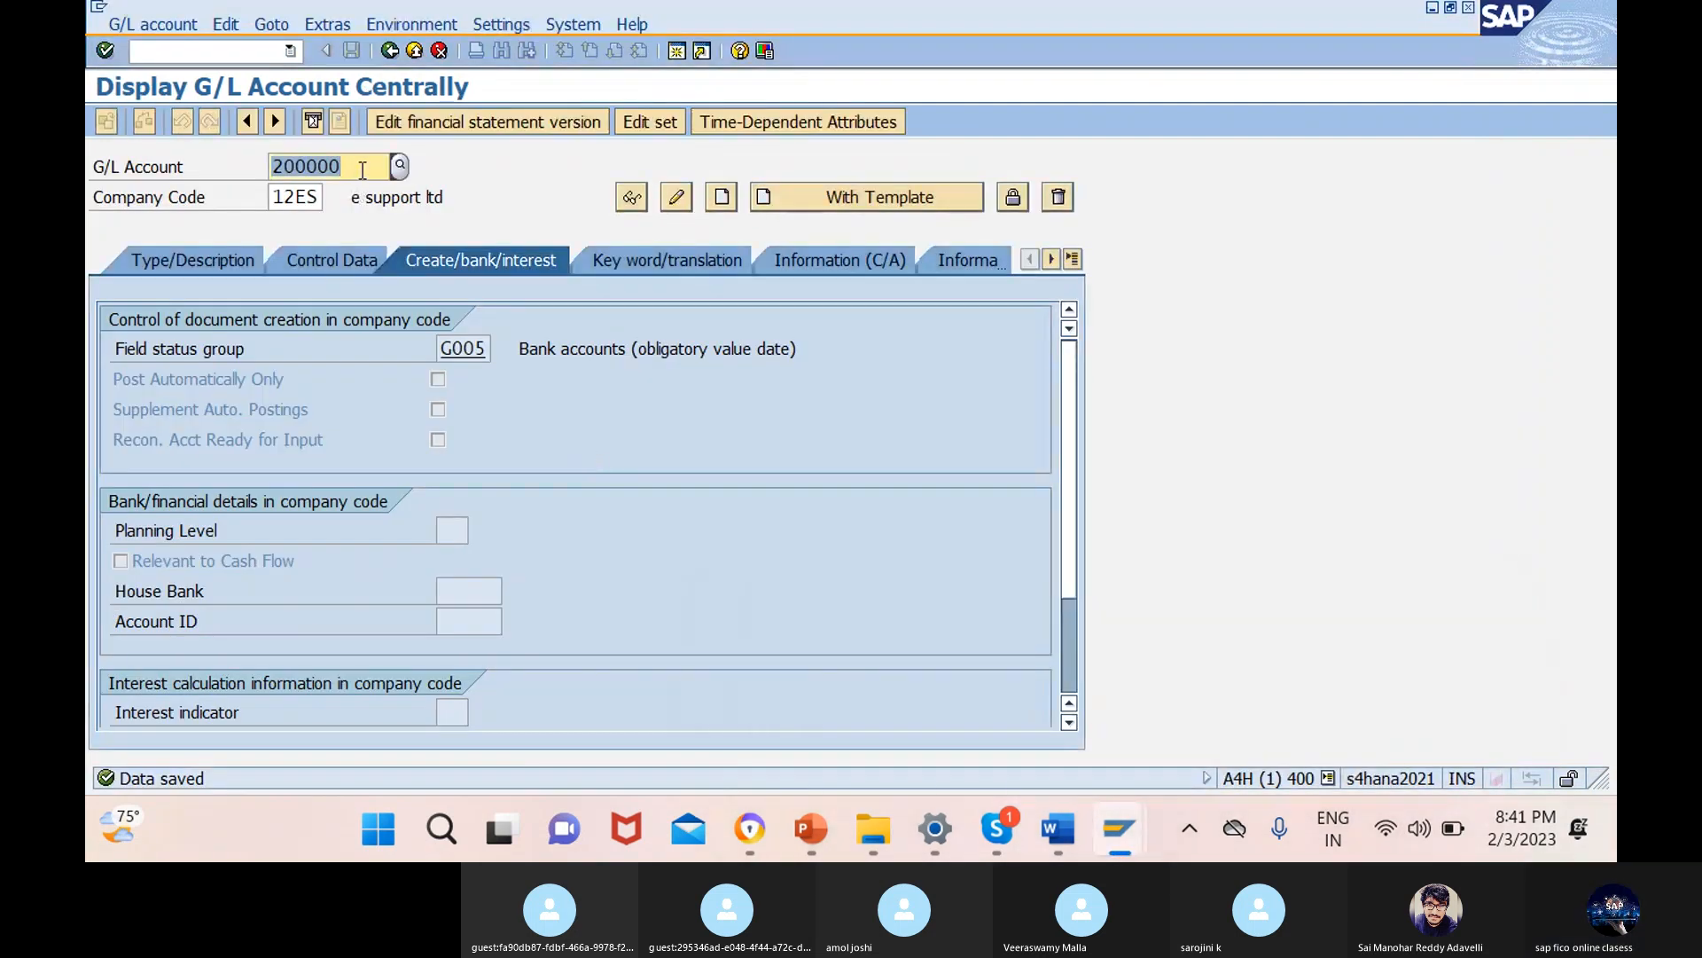
key(BackSpace)
text(400101)
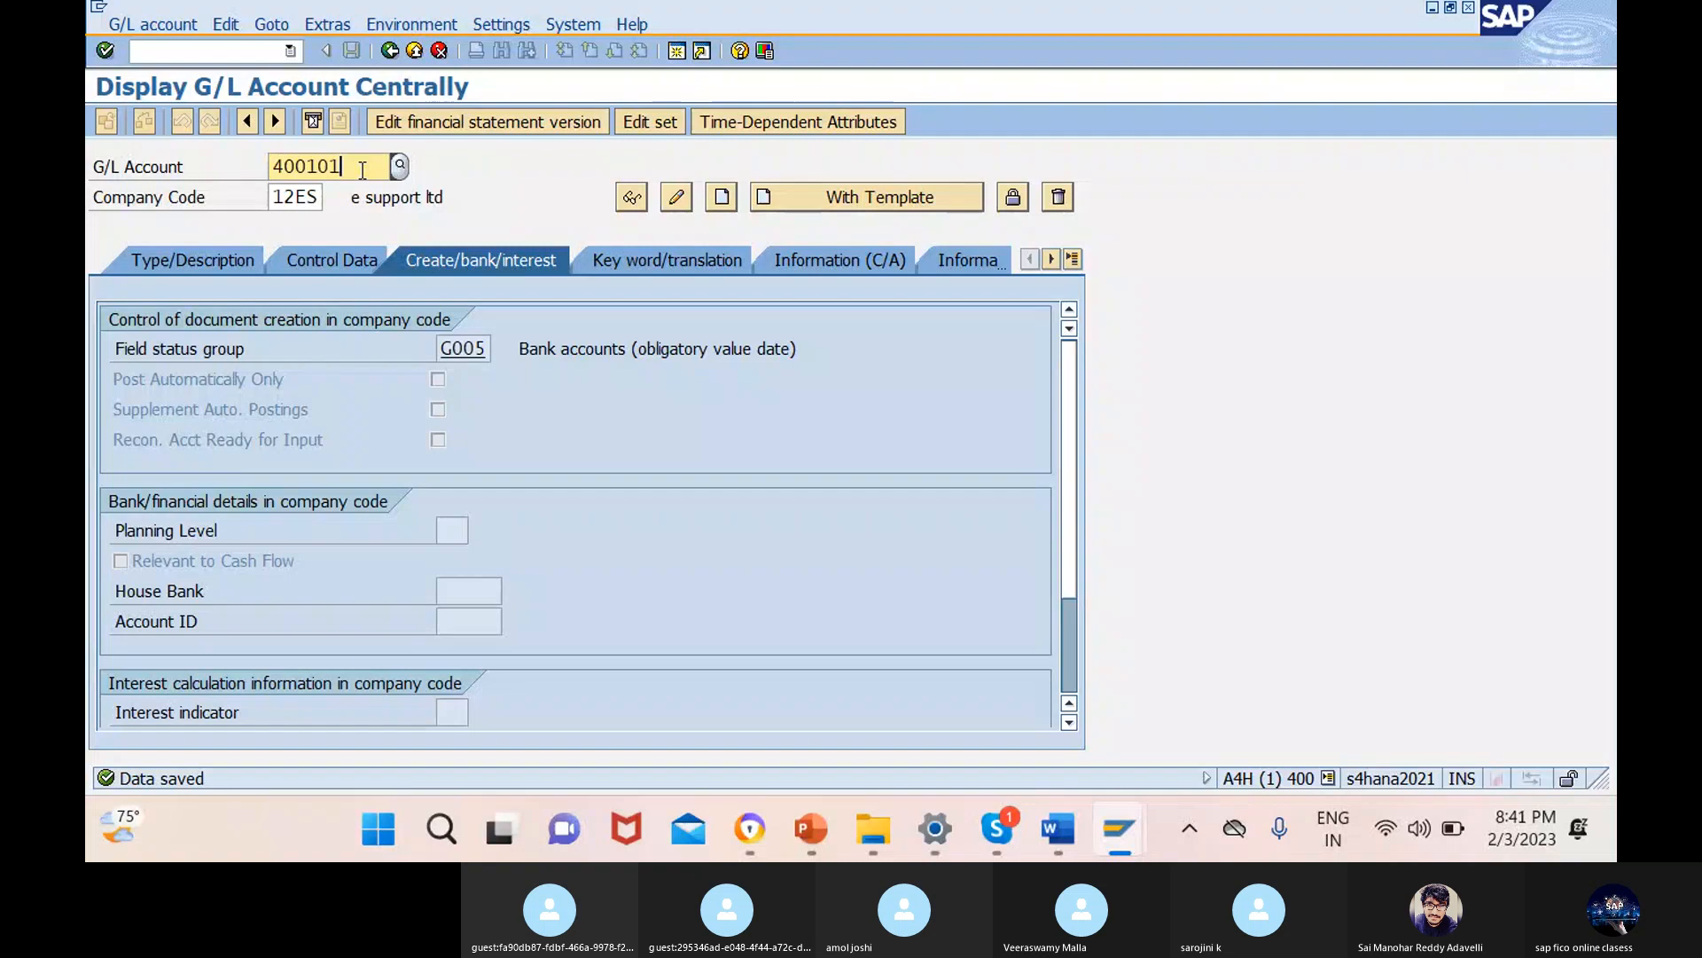
click(723, 198)
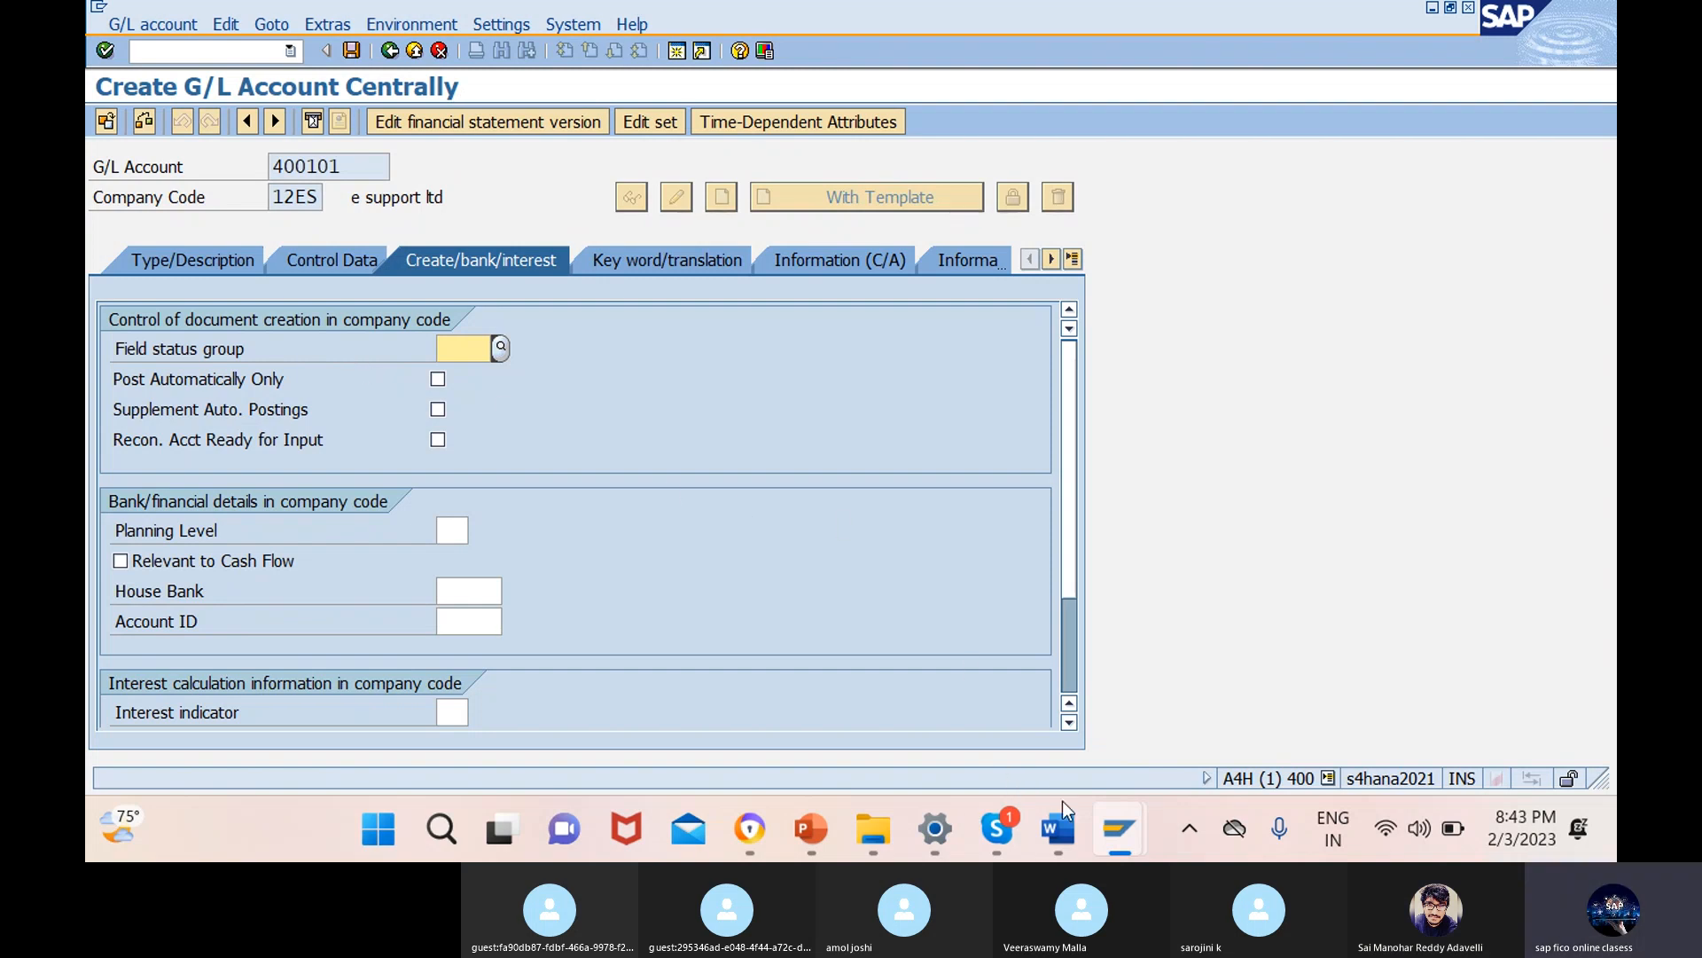
- Check the G/L Account Groups session, then return and classify account 400101 as N Nonoperating Expense or Income in group NPEX nonoperational expenses
mouse_move(1119, 829)
click(1328, 662)
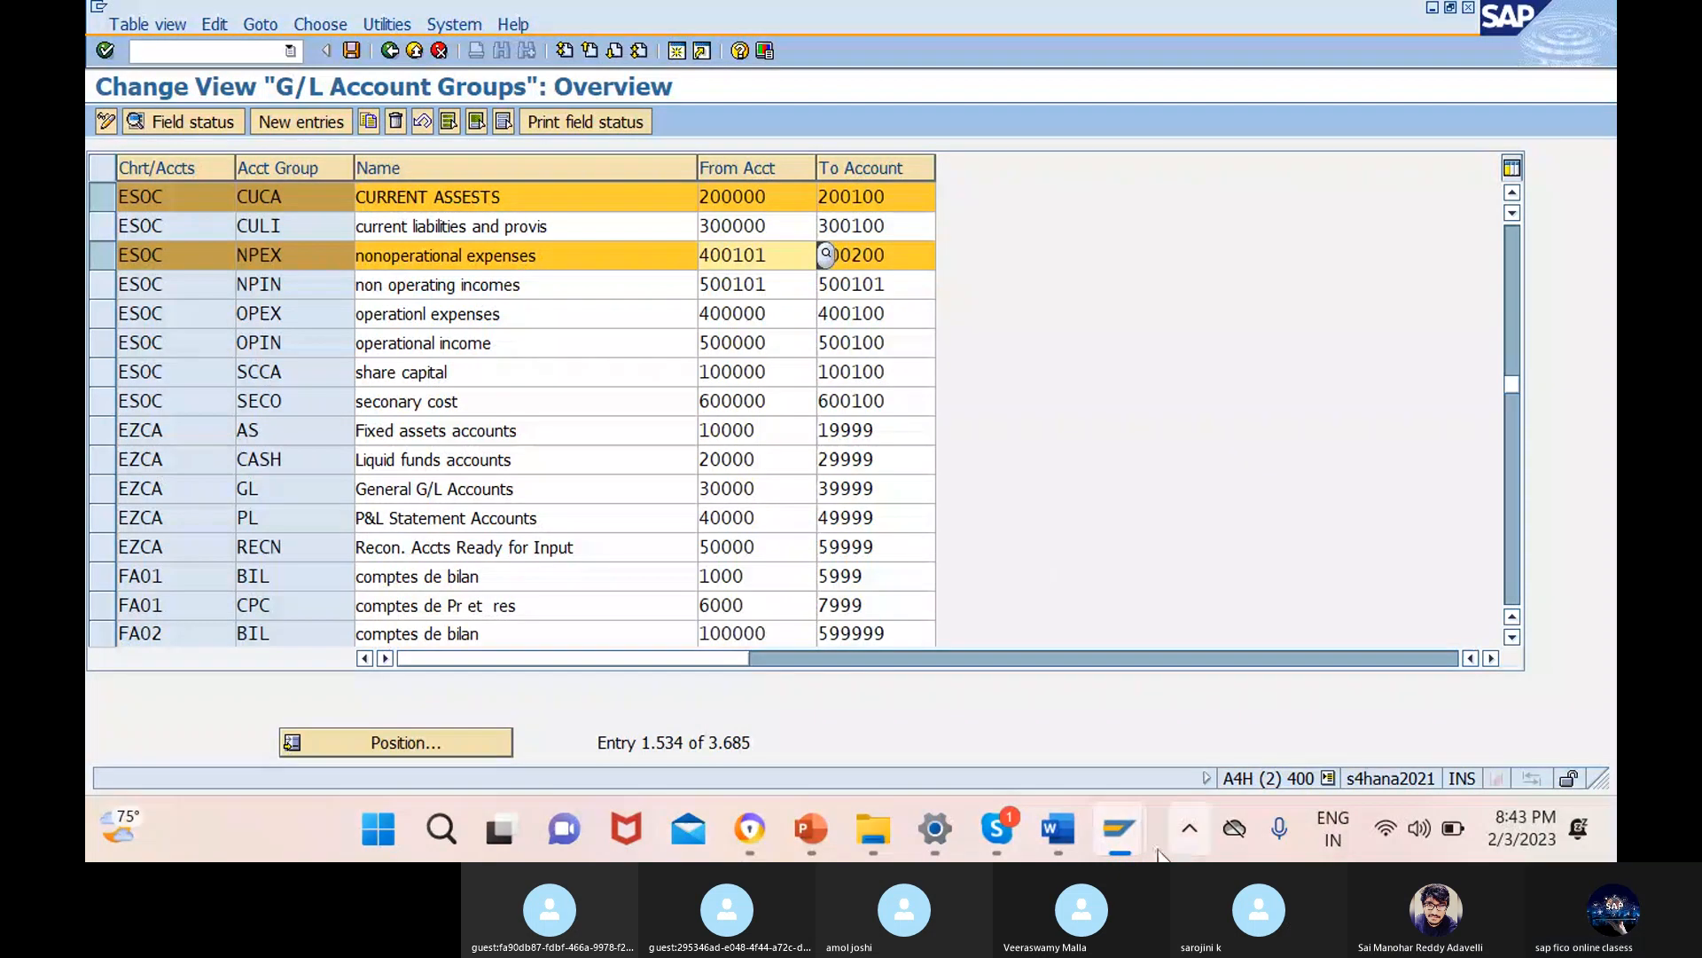
mouse_move(1120, 835)
click(1071, 699)
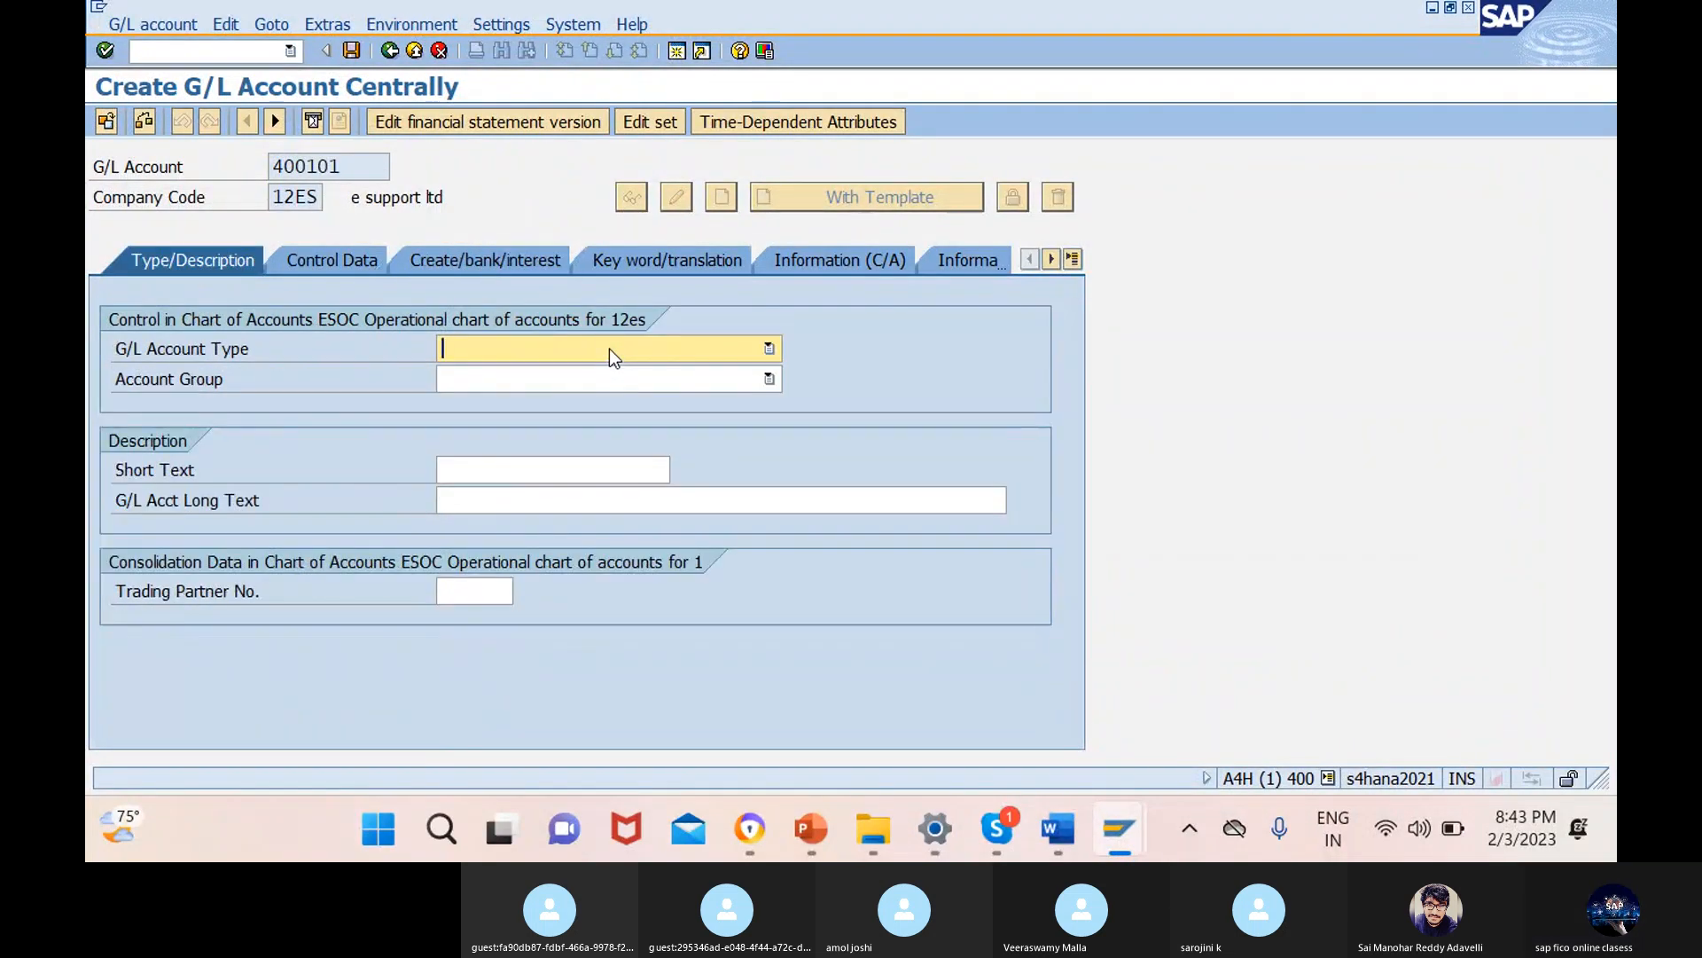
click(609, 349)
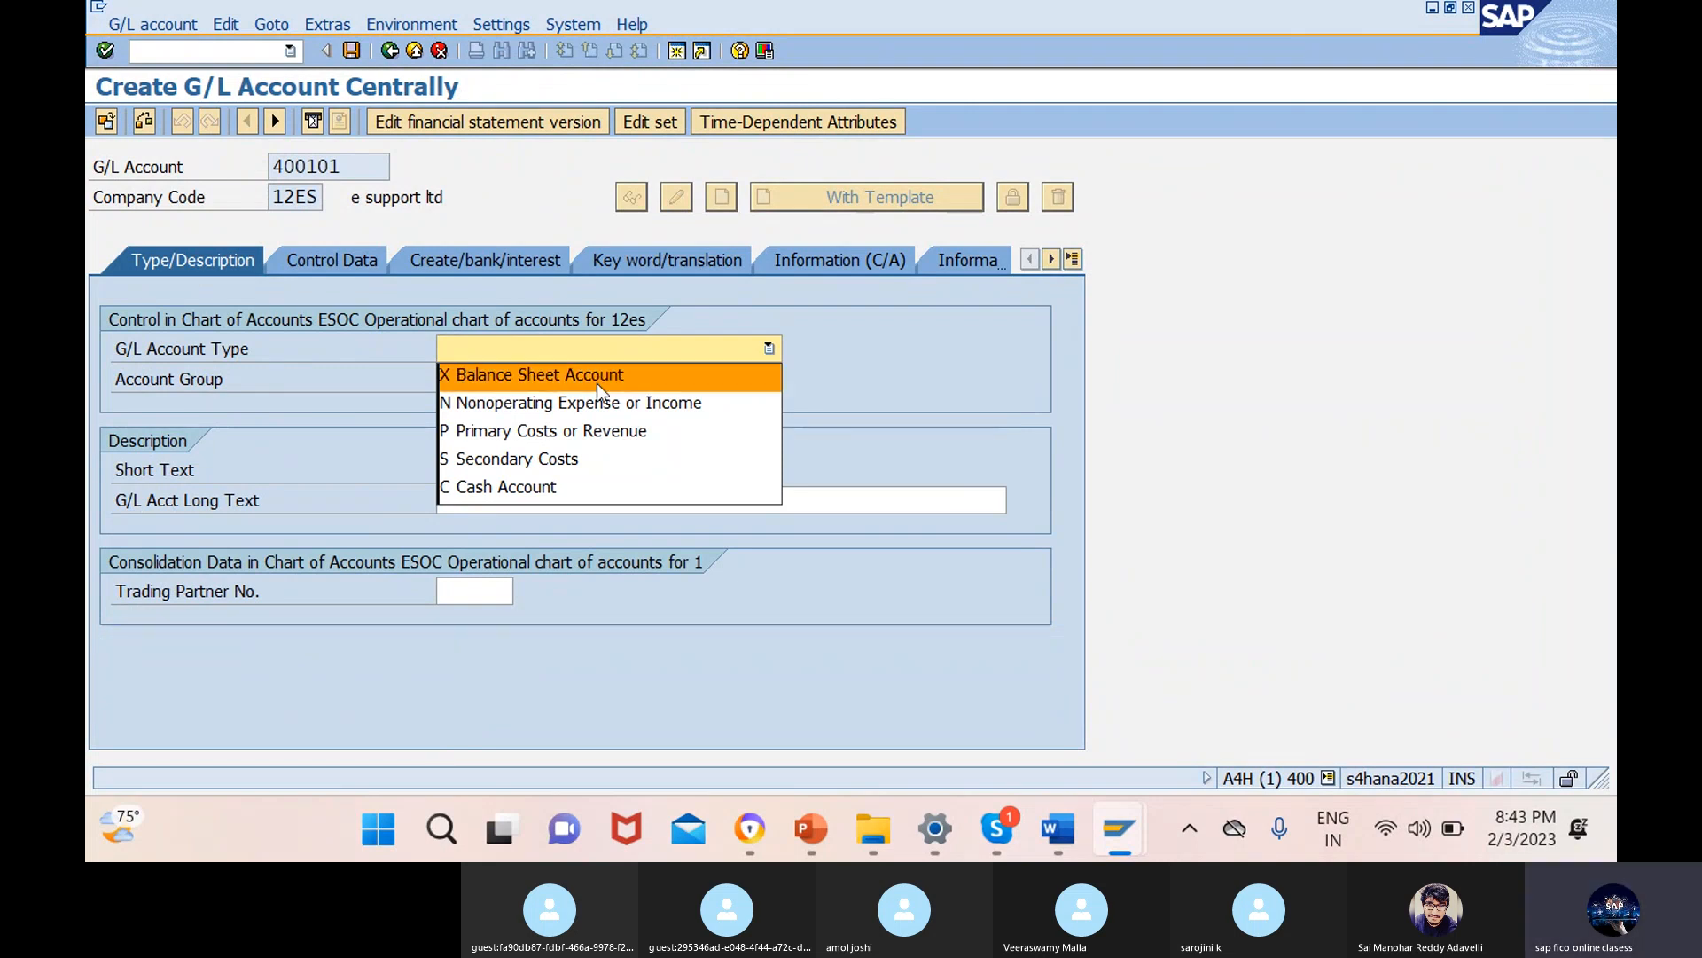
click(590, 410)
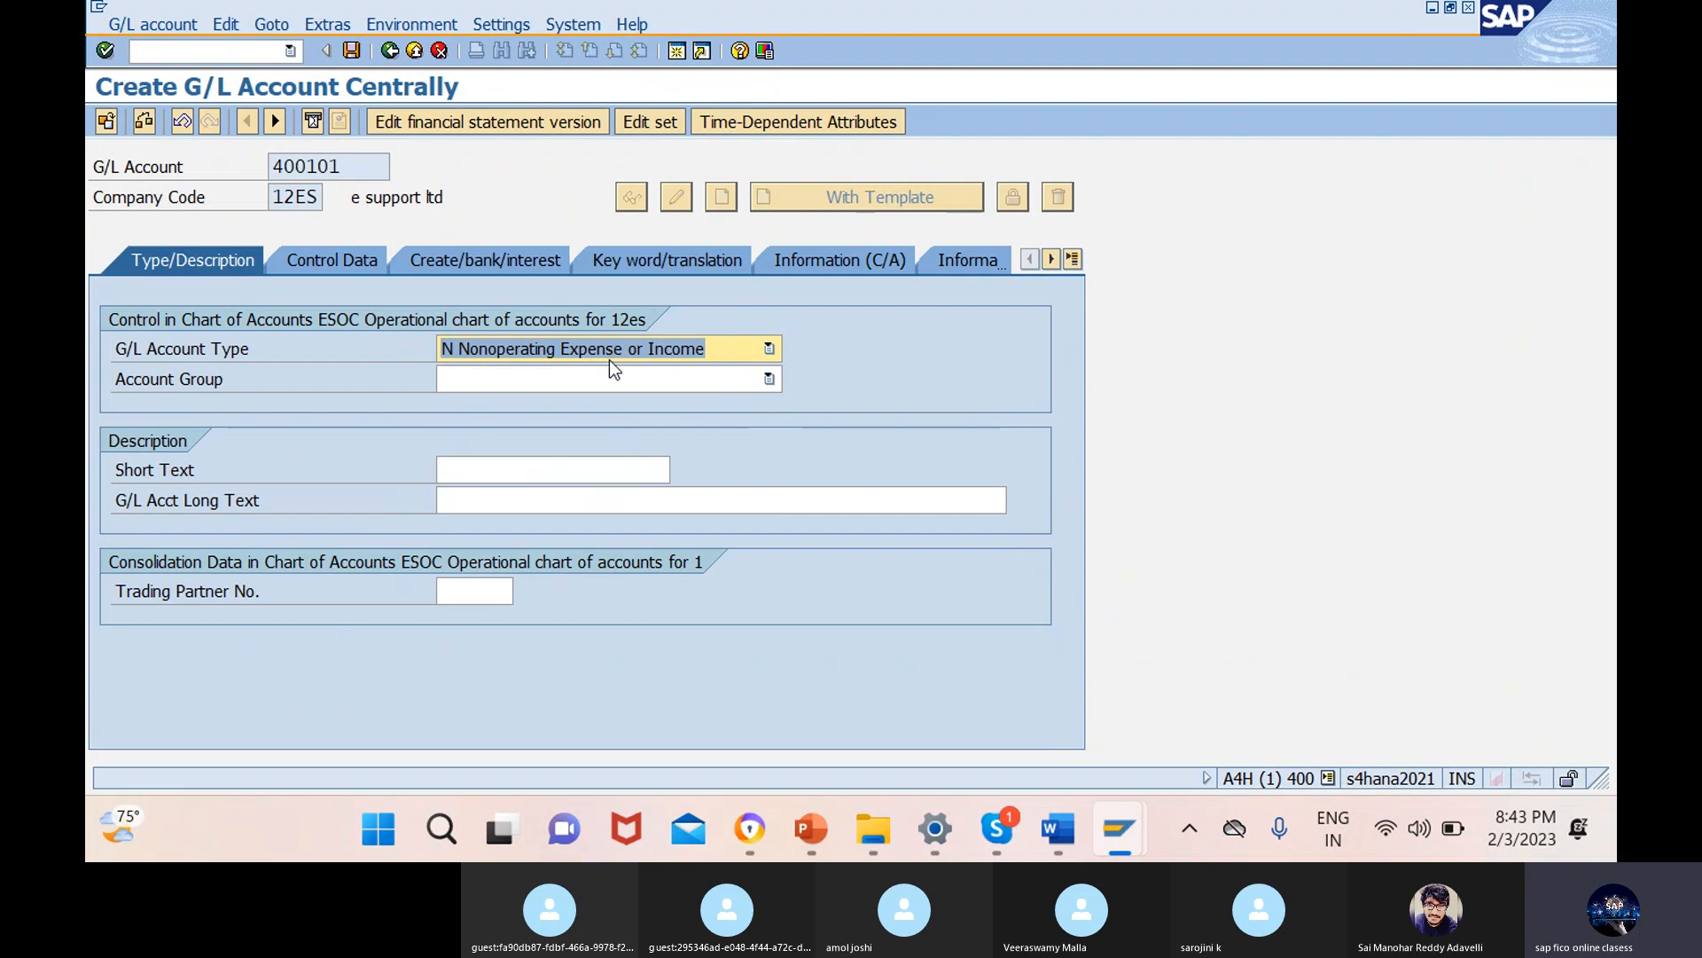
click(603, 381)
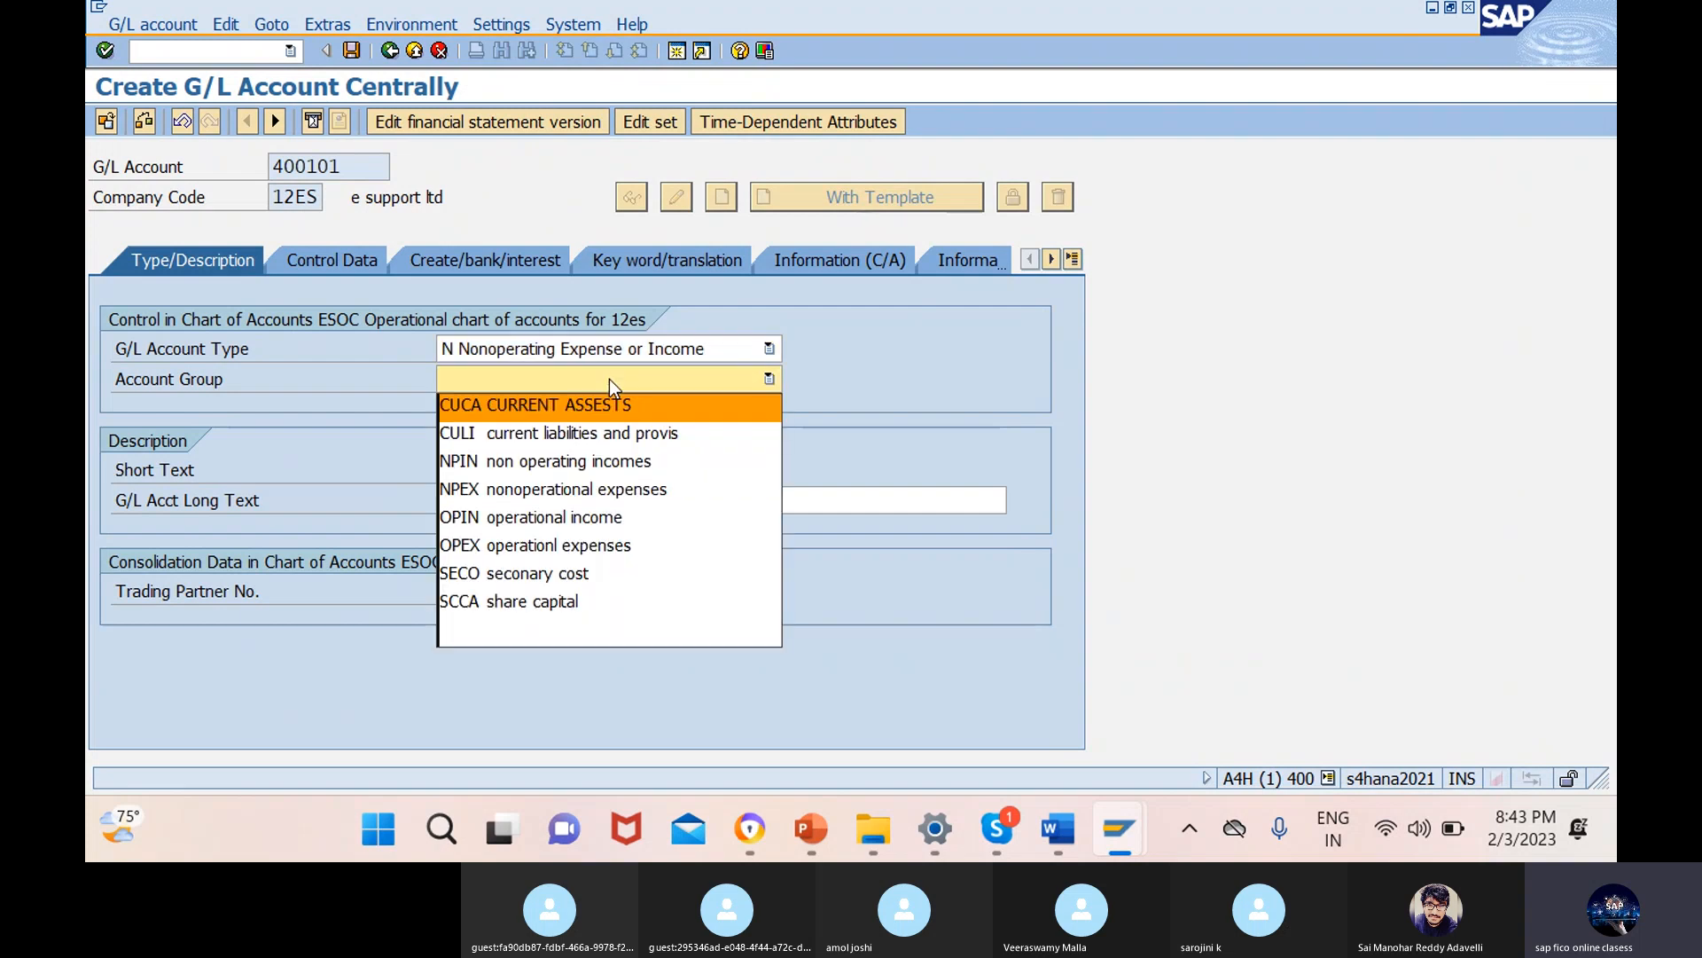
click(583, 488)
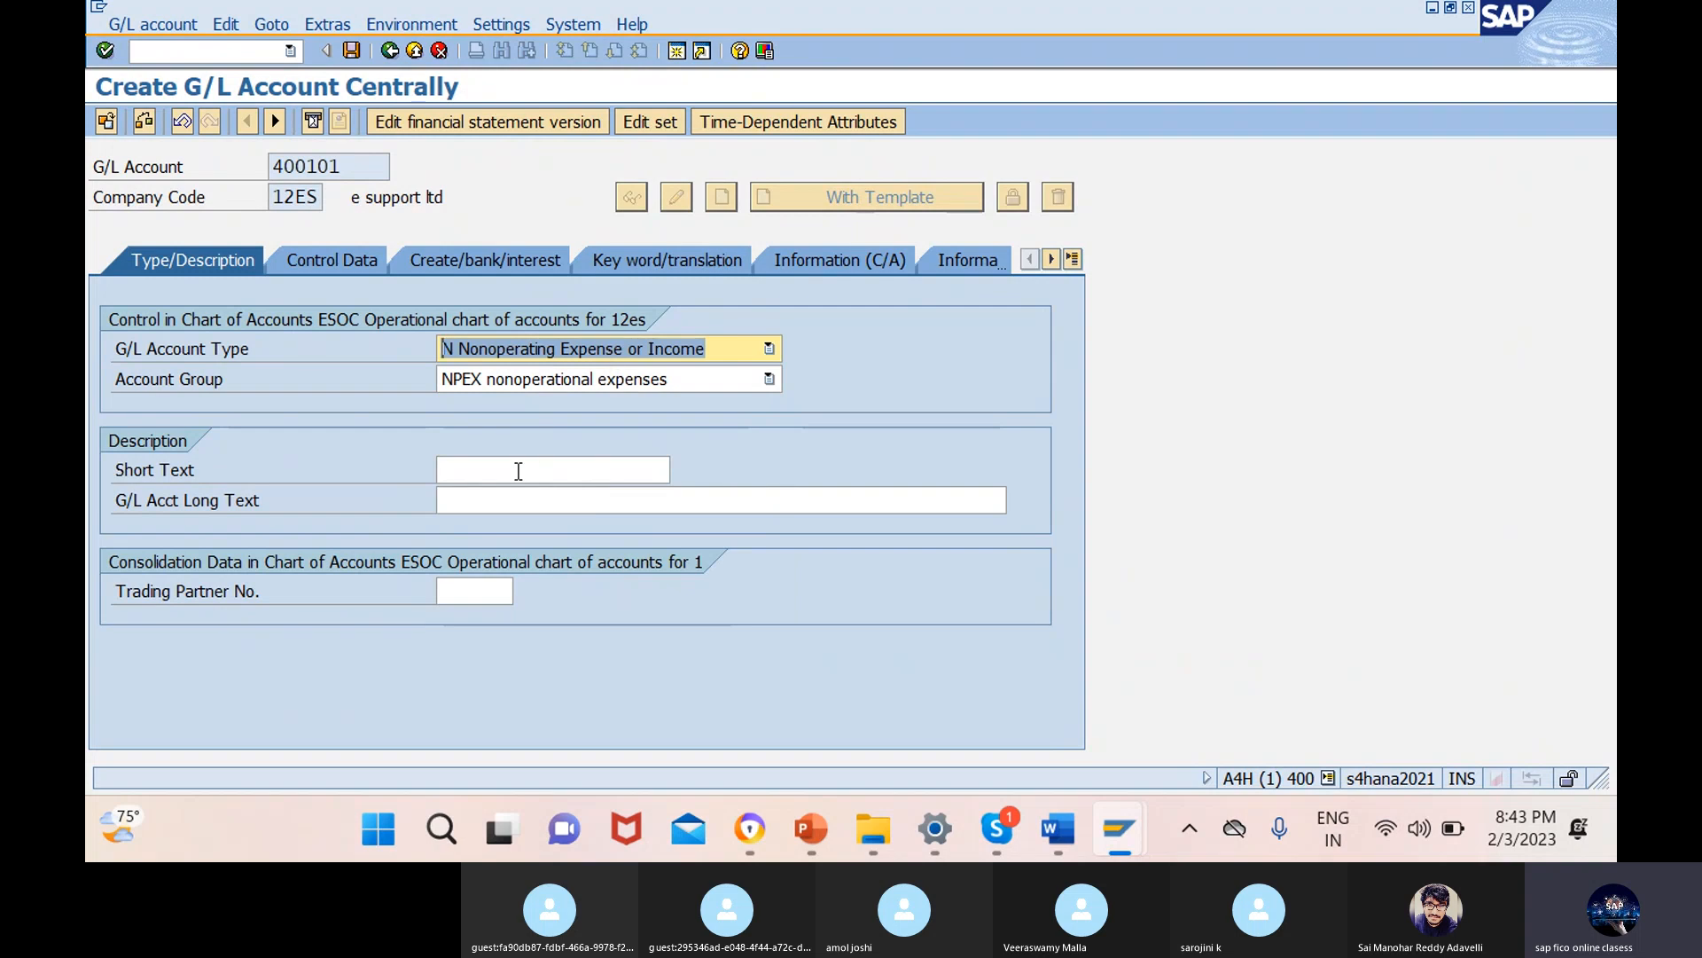
- Describe the account with short text "brokerage exp ac" and long text "brokerage expenses account"
click(555, 470)
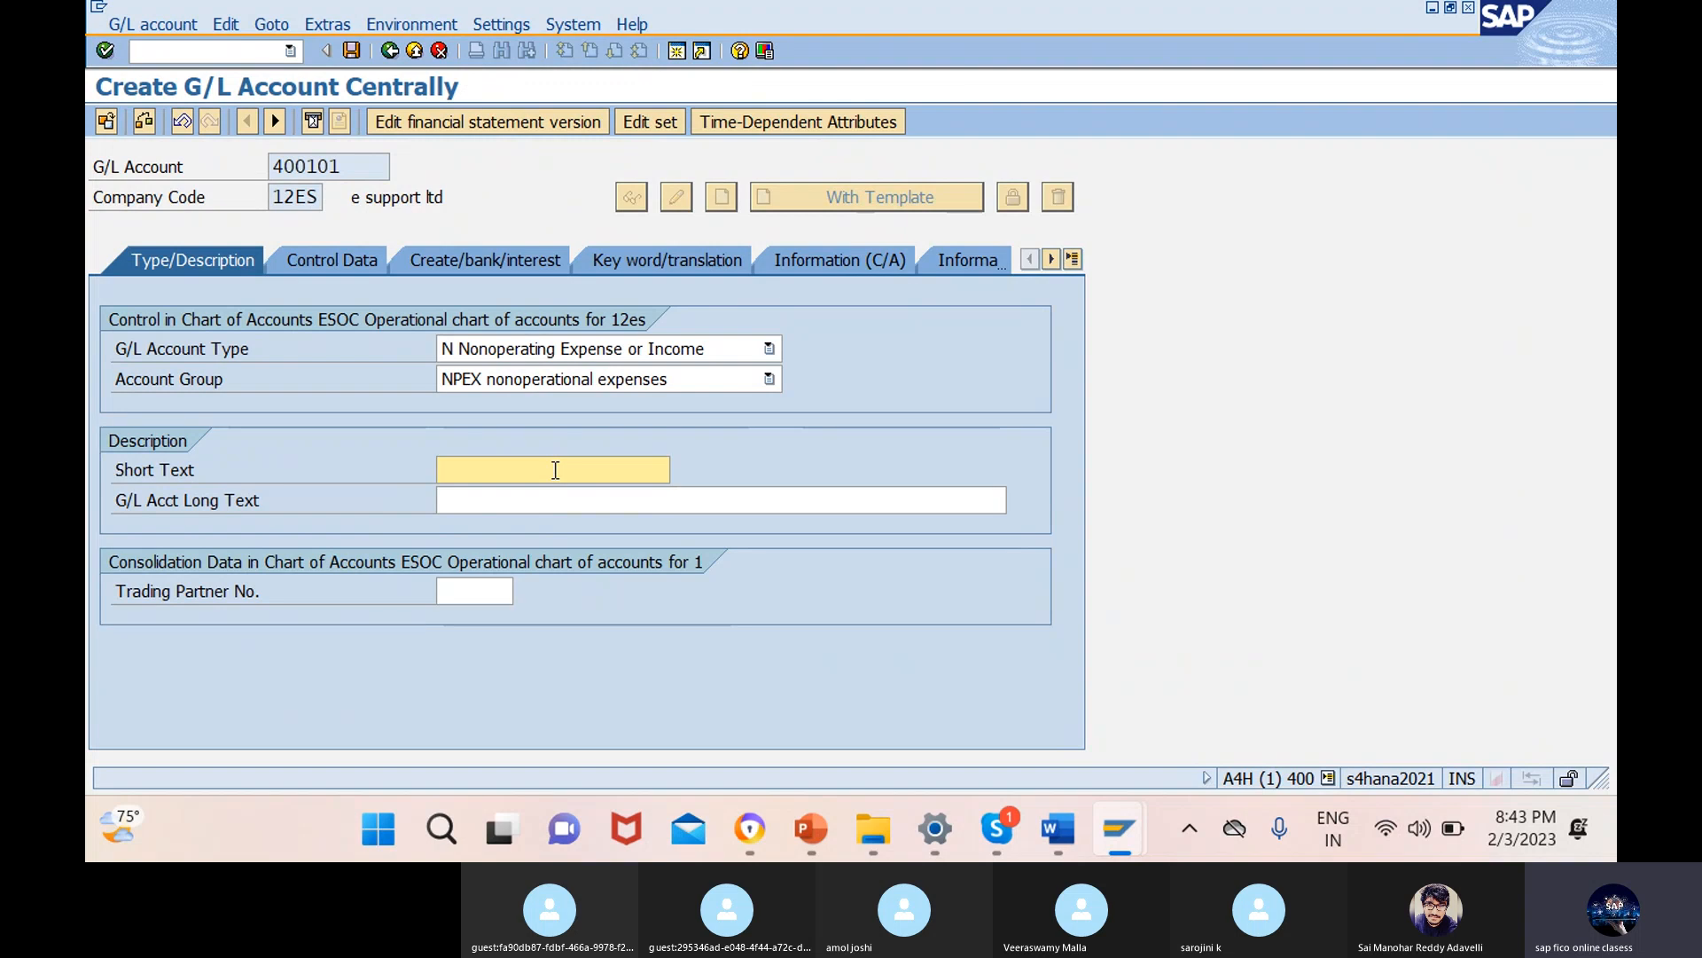
text(brok)
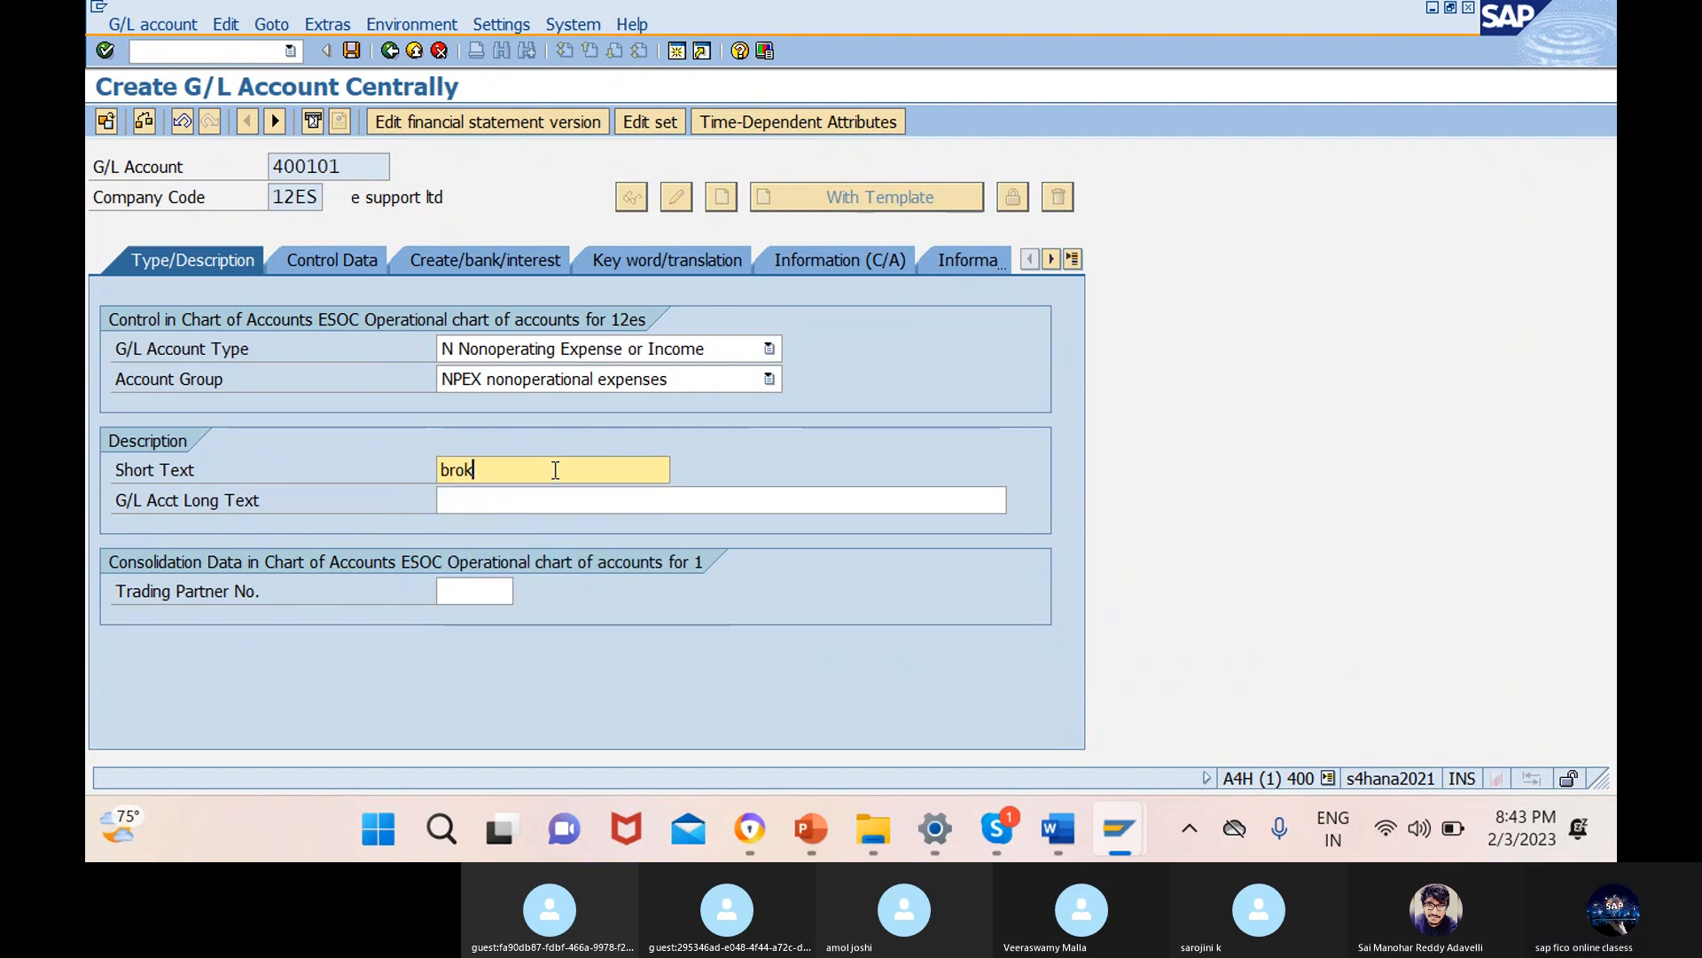
text(erage )
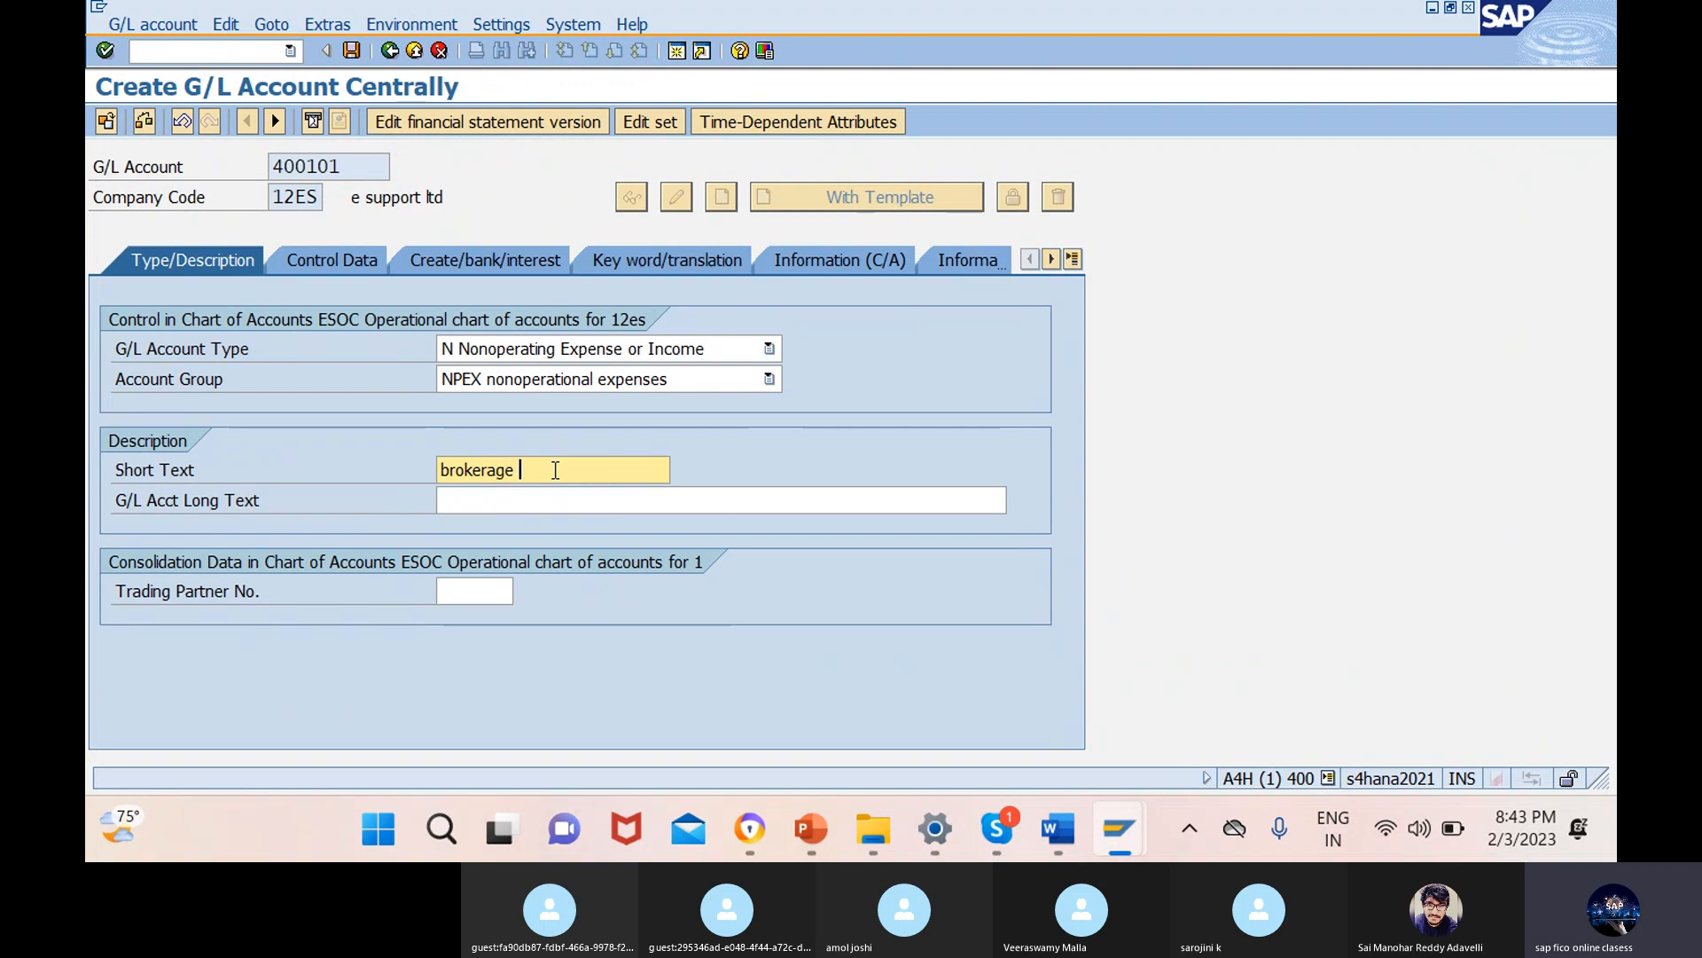
text(exp ac)
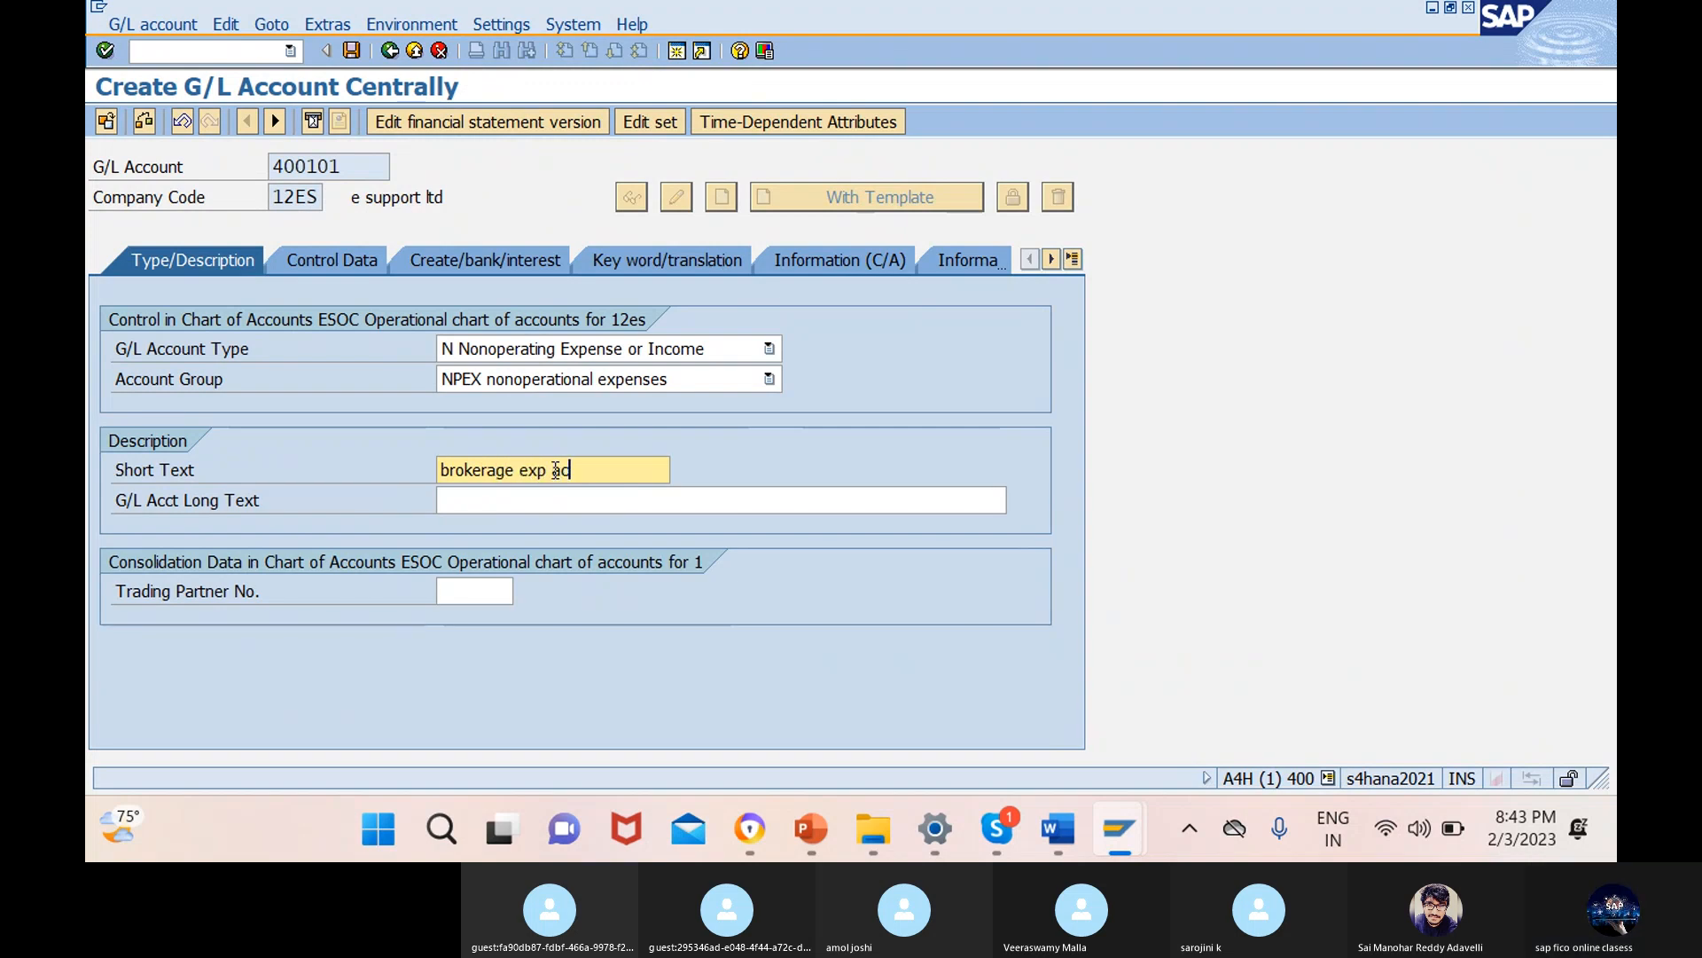
click(722, 500)
text(b)
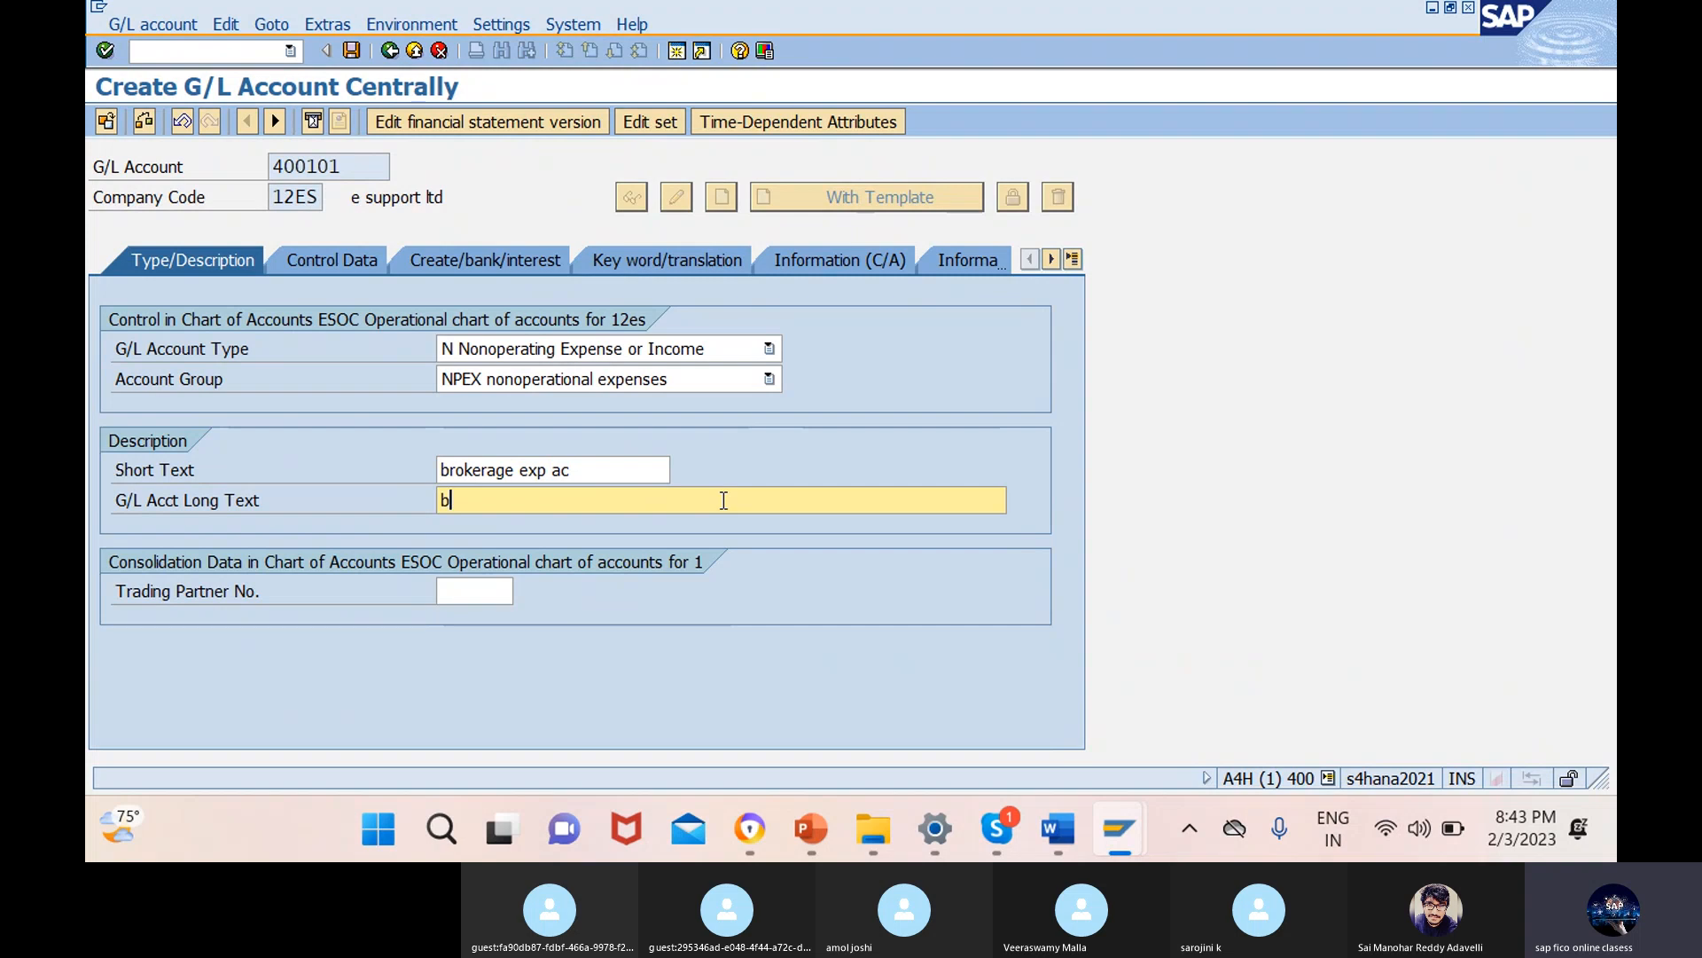
text(rokerage expenses)
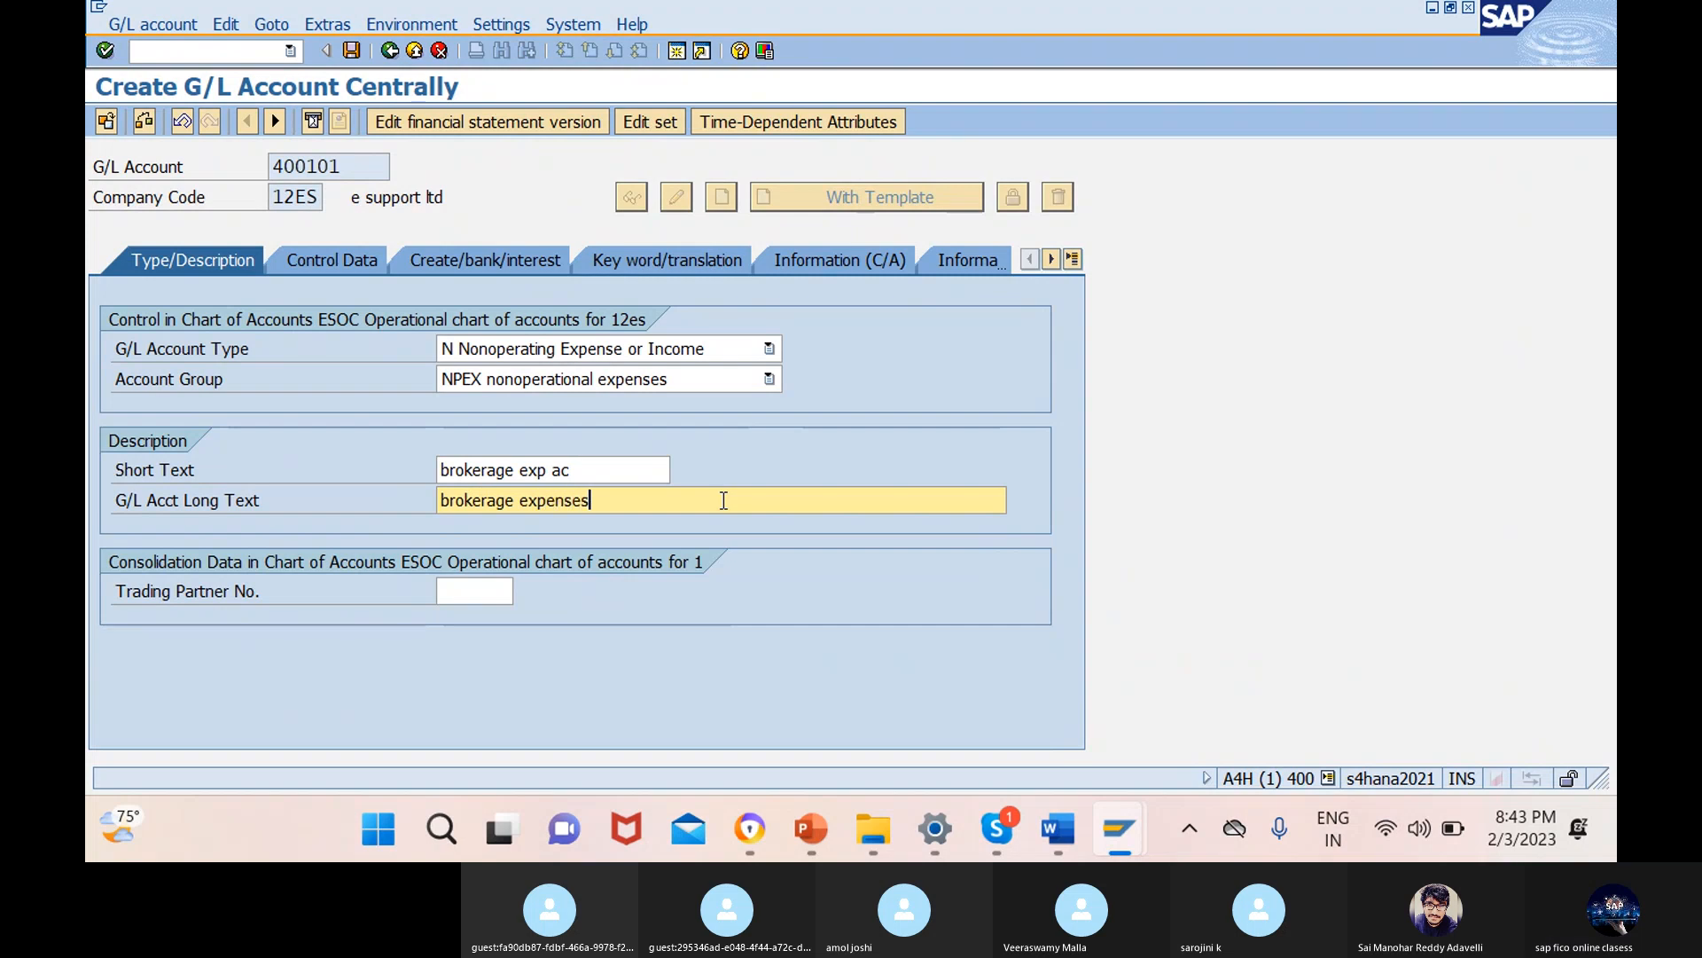
text( account)
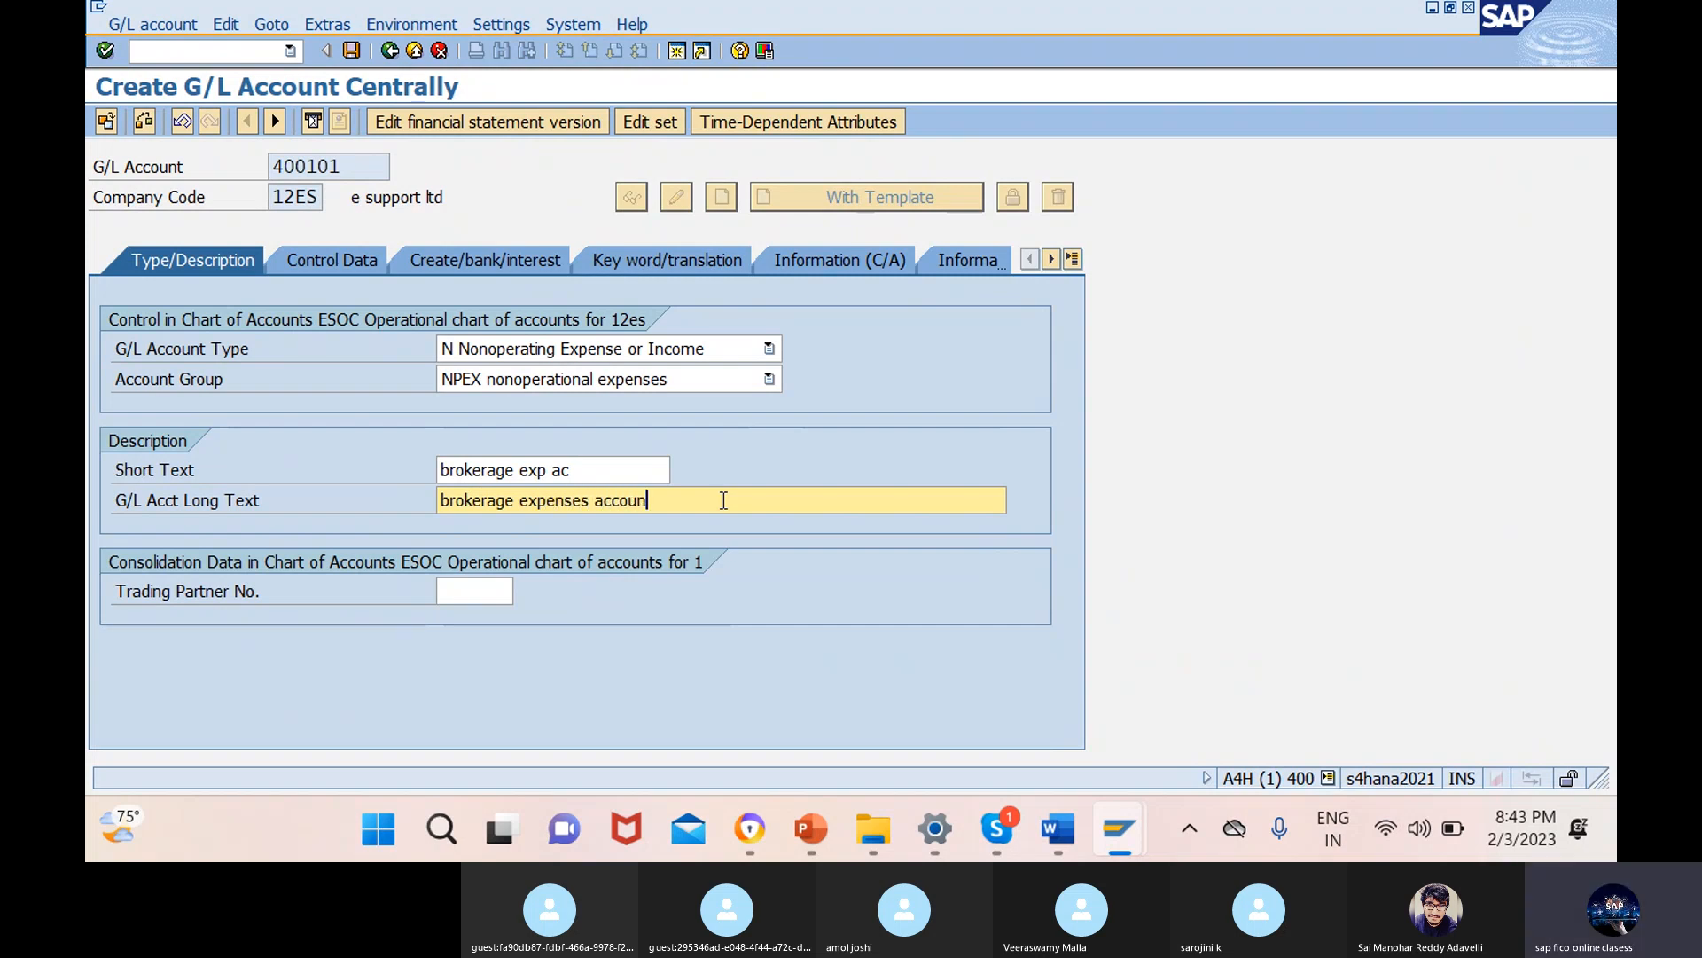
- In the control data of account 400101, set the sort key to 001 Posting date
click(349, 264)
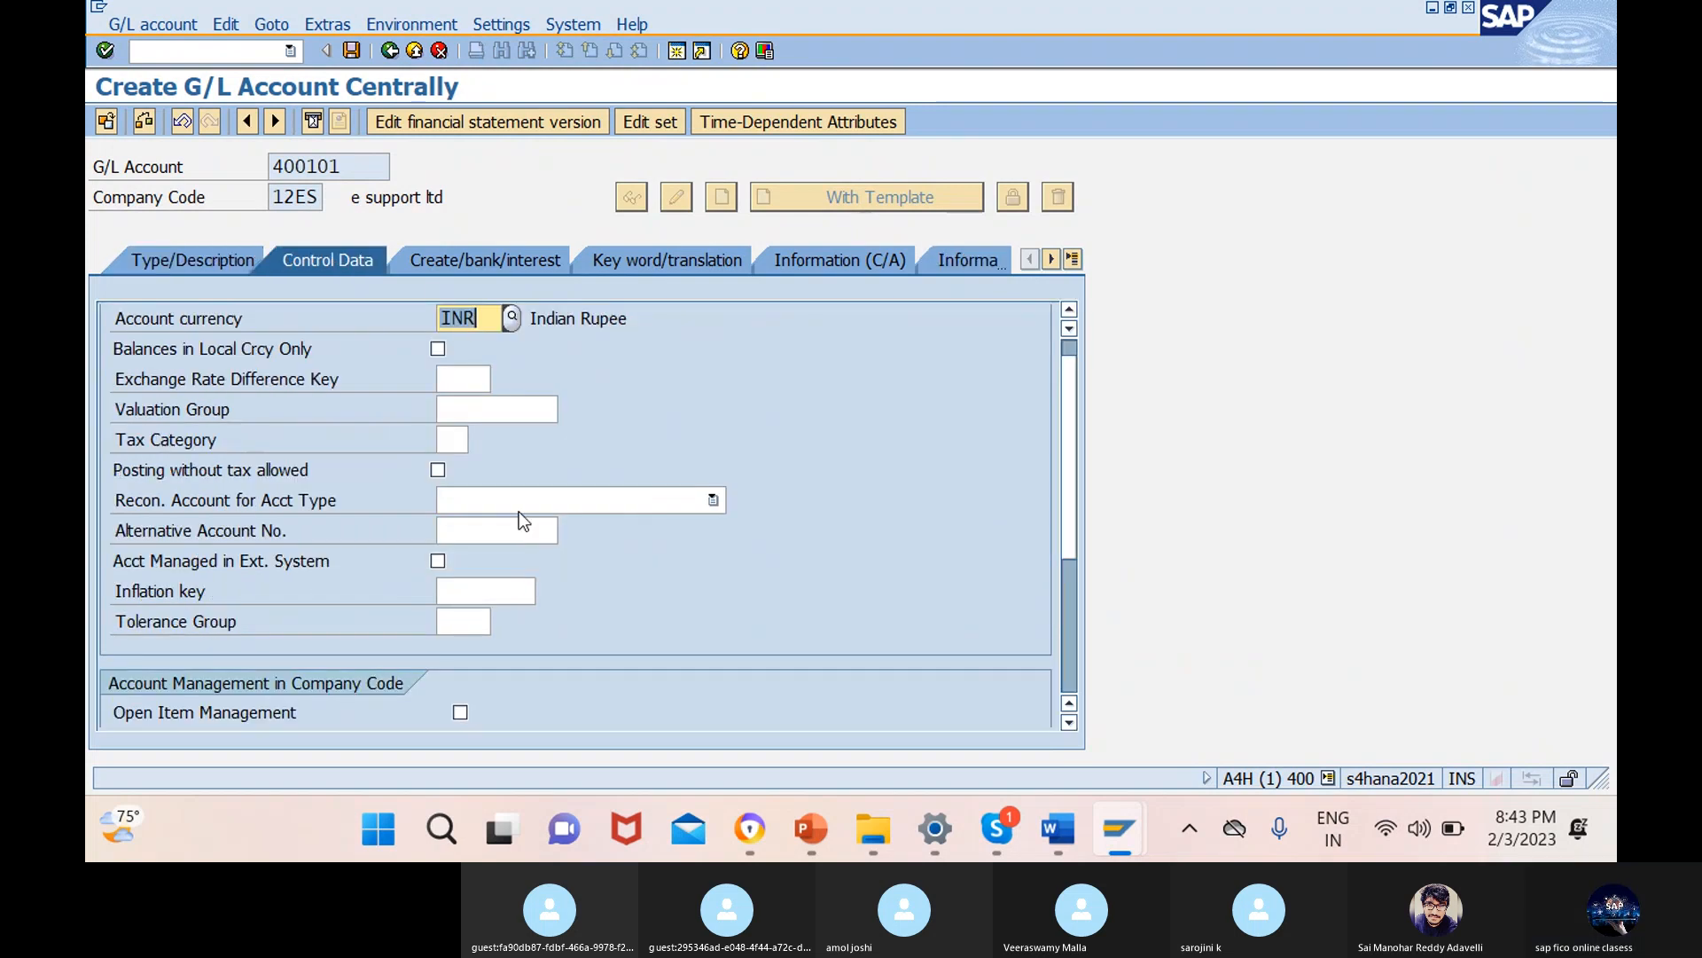
scroll(520, 511, down, 3)
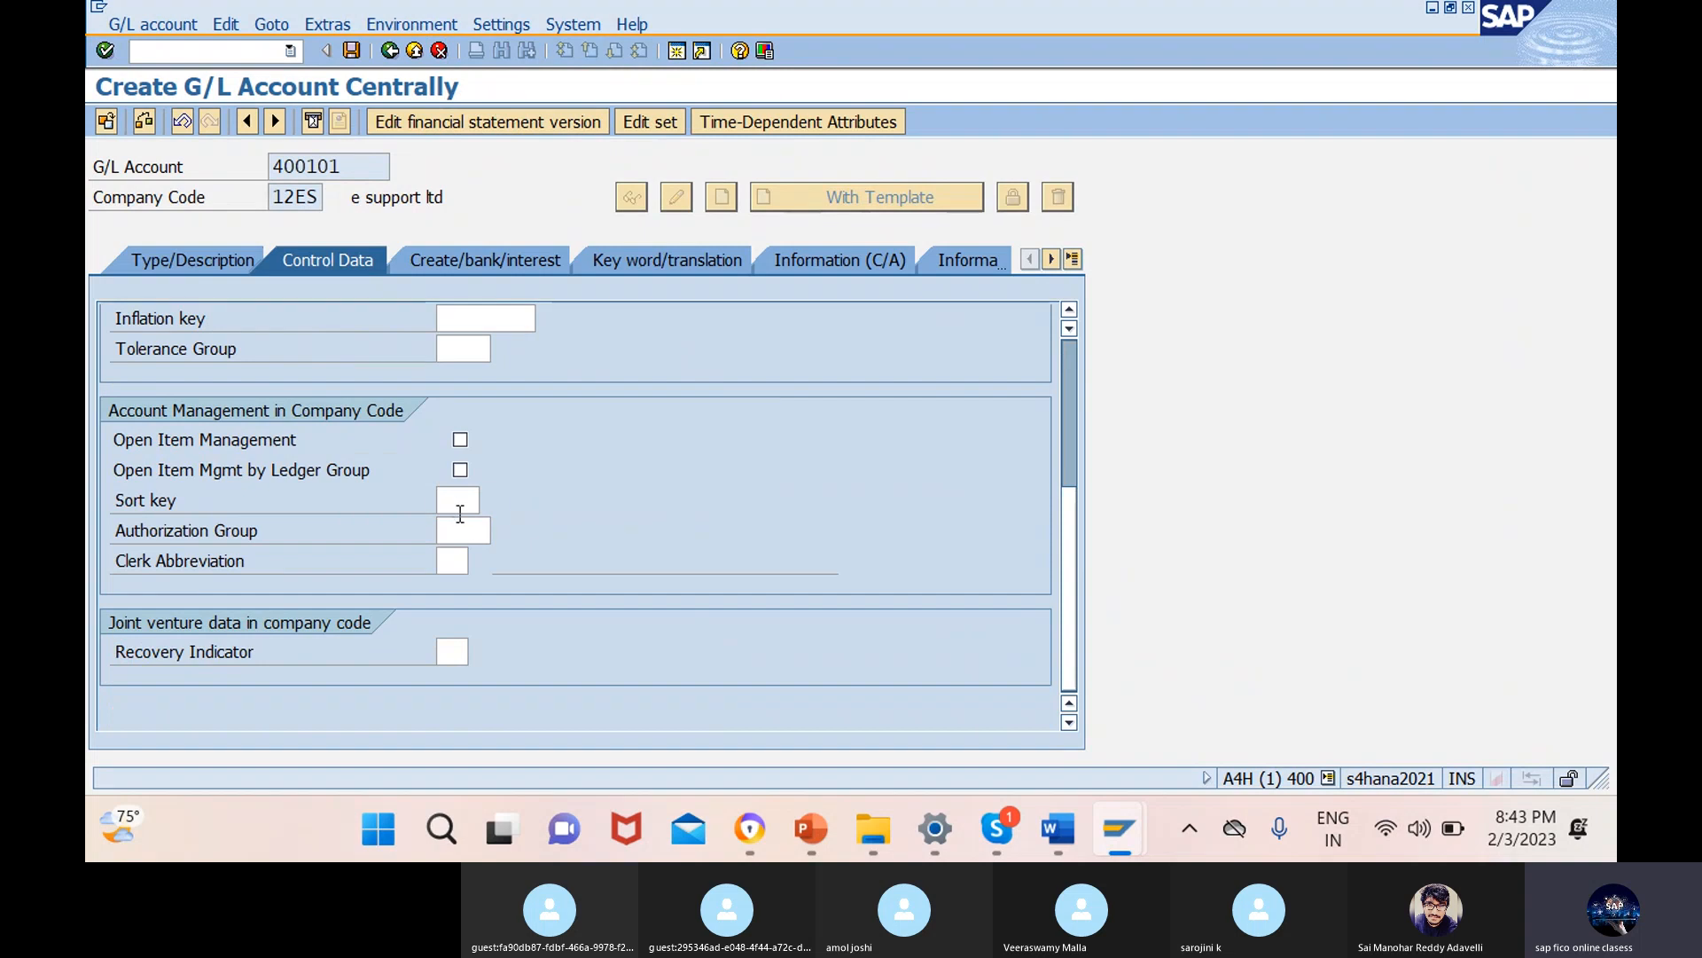
click(460, 510)
click(484, 500)
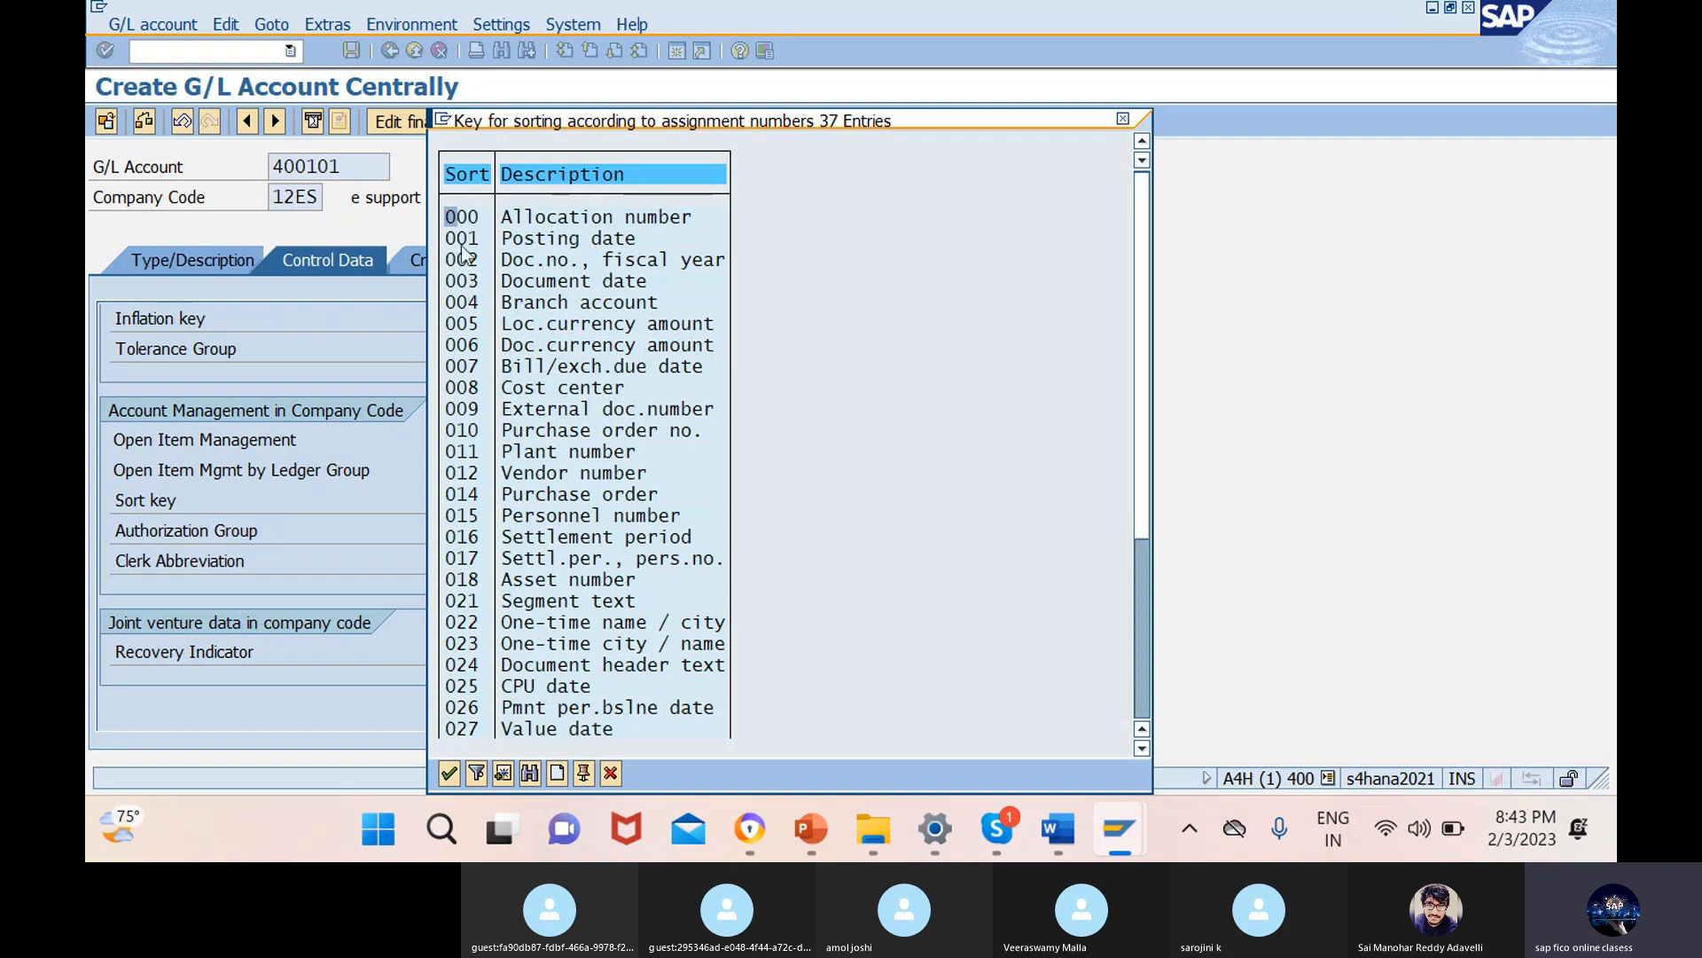
click(461, 238)
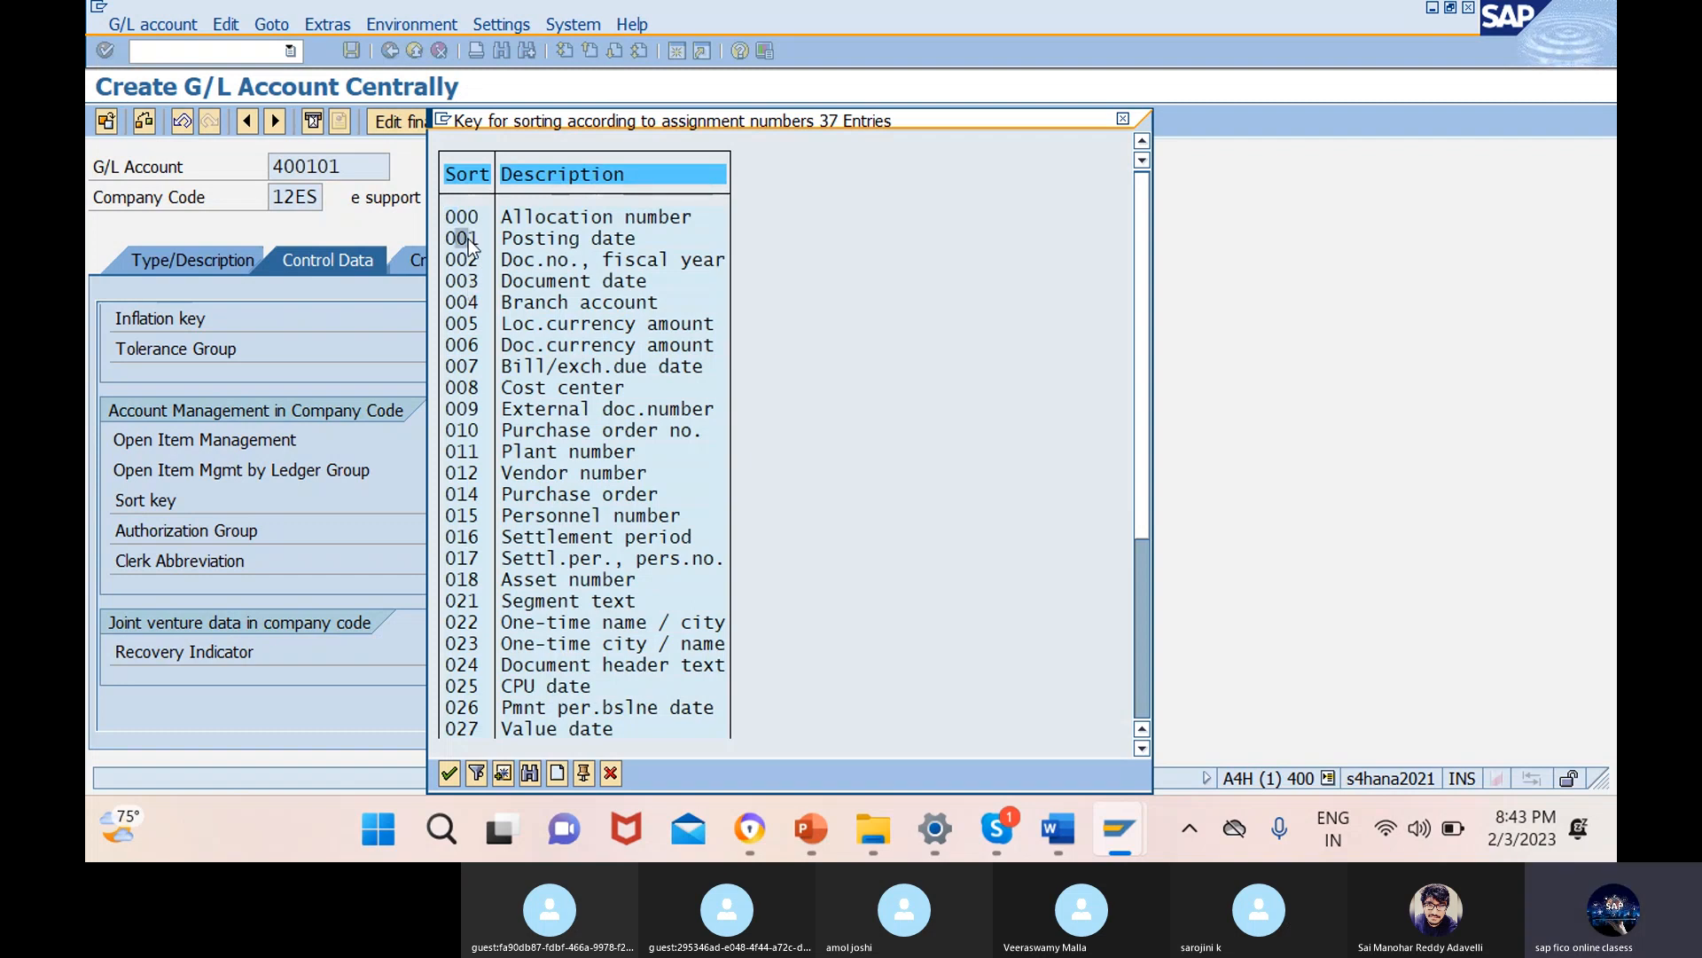
click(449, 773)
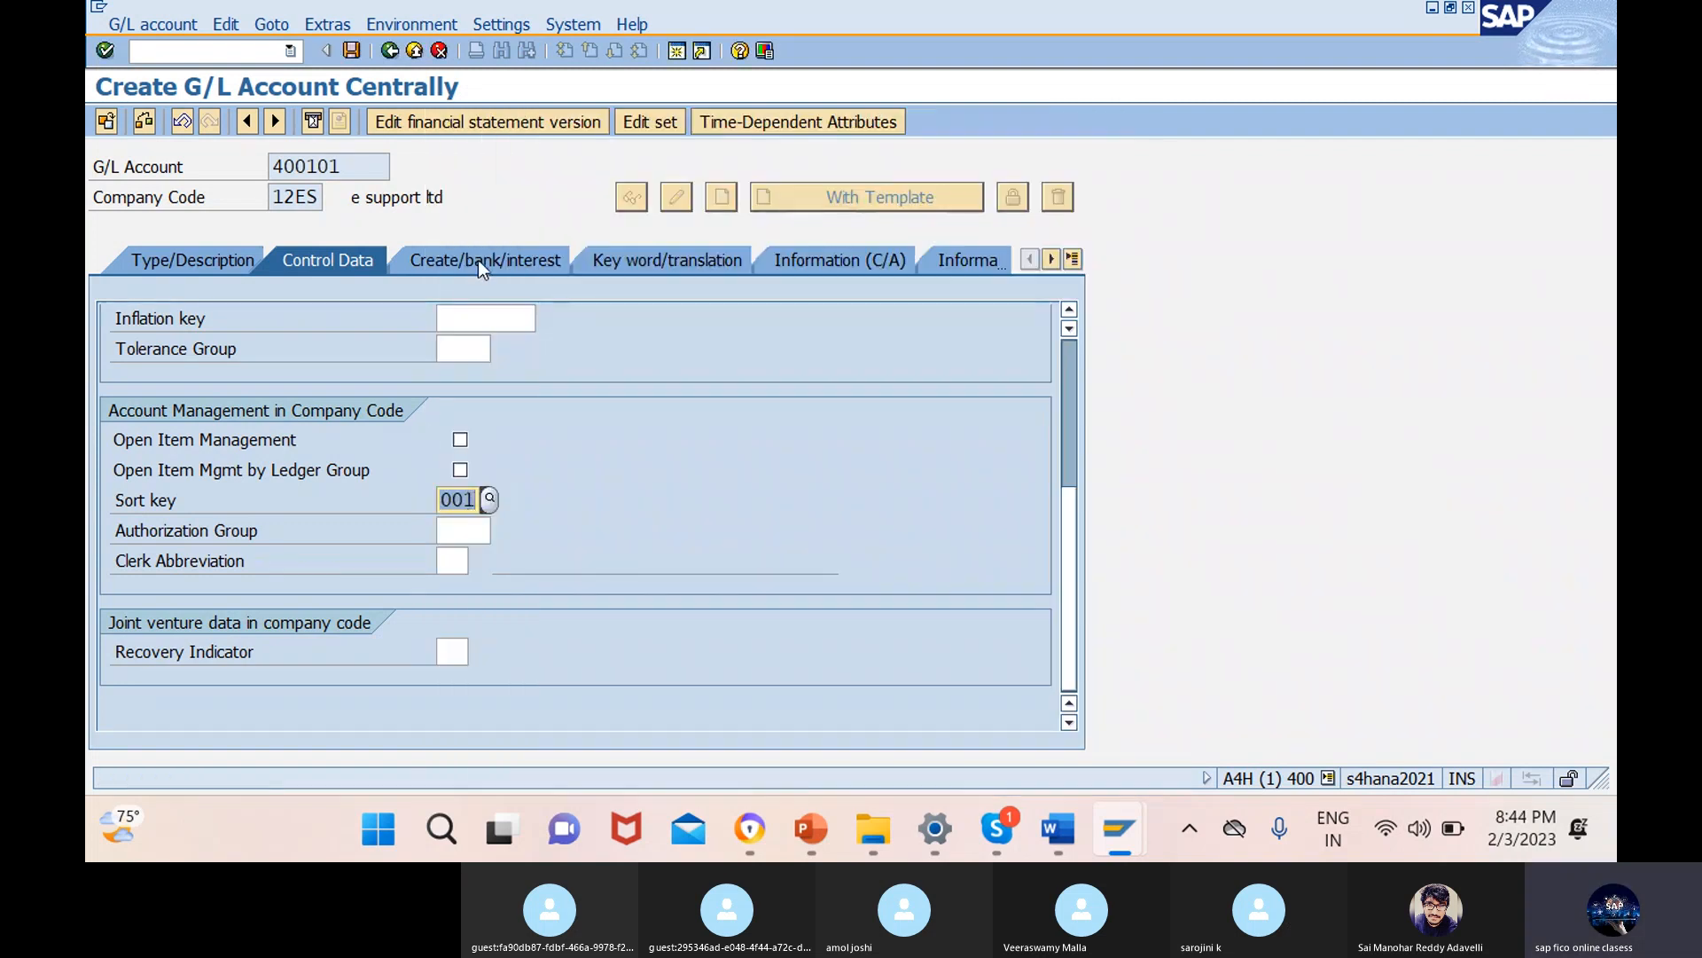
- Assign field status group G004 Cost accounts and save G/L account 400101
click(477, 258)
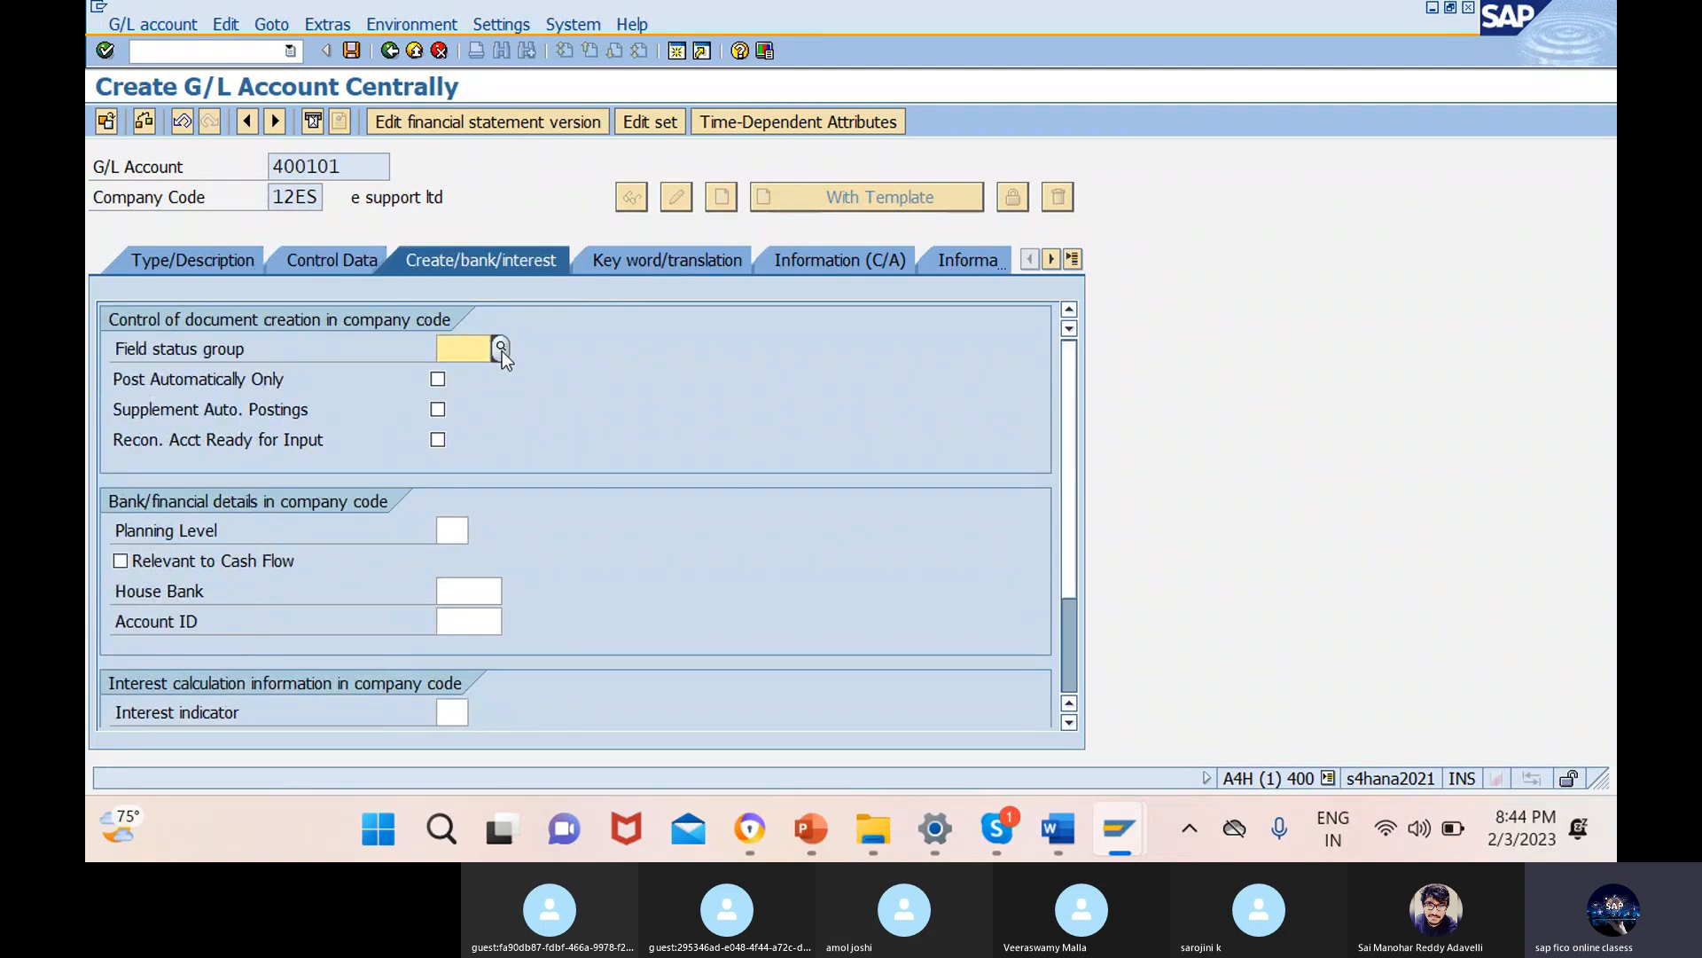
click(502, 348)
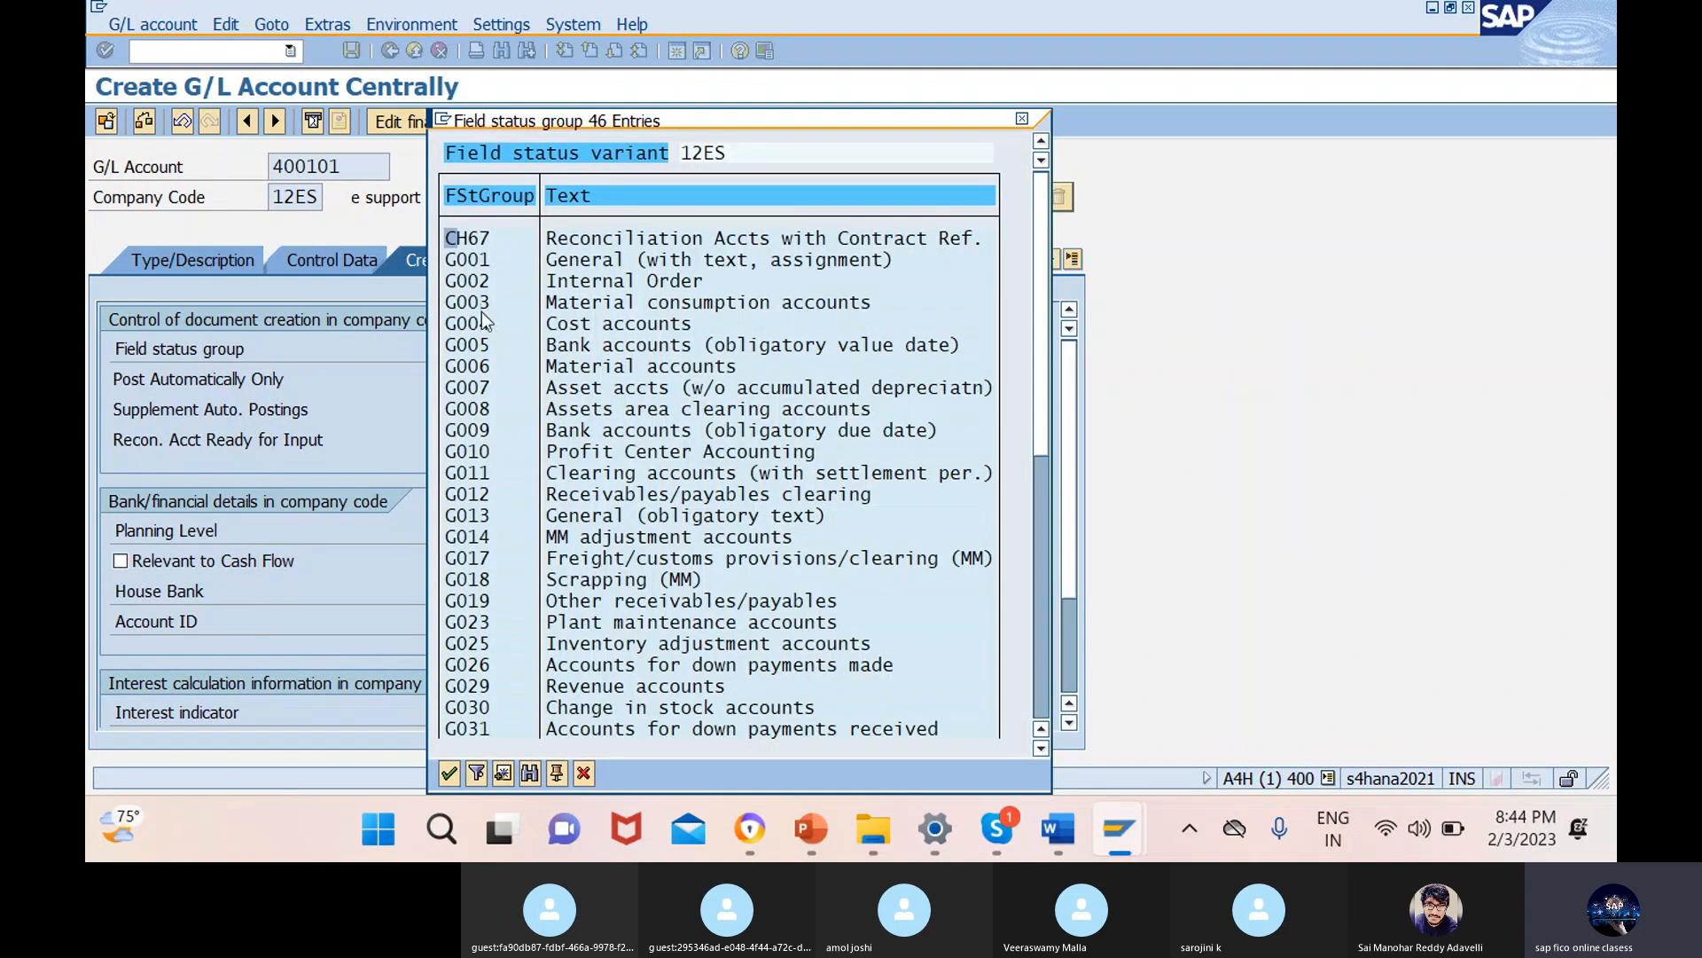
click(488, 324)
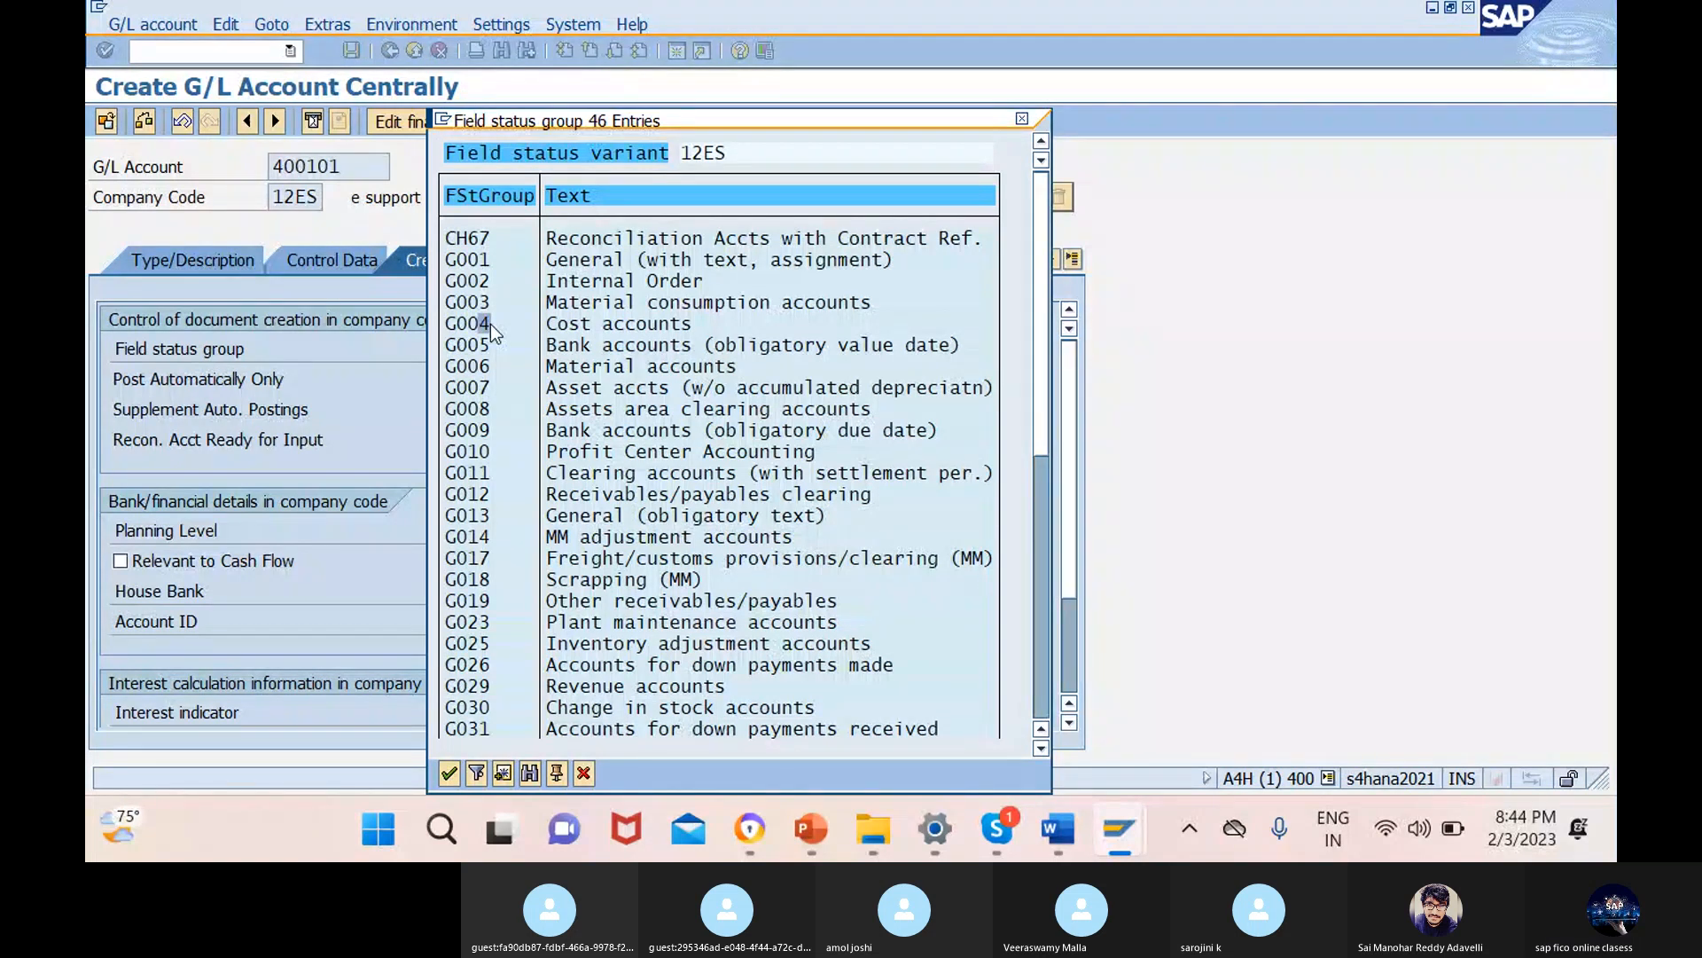
click(454, 775)
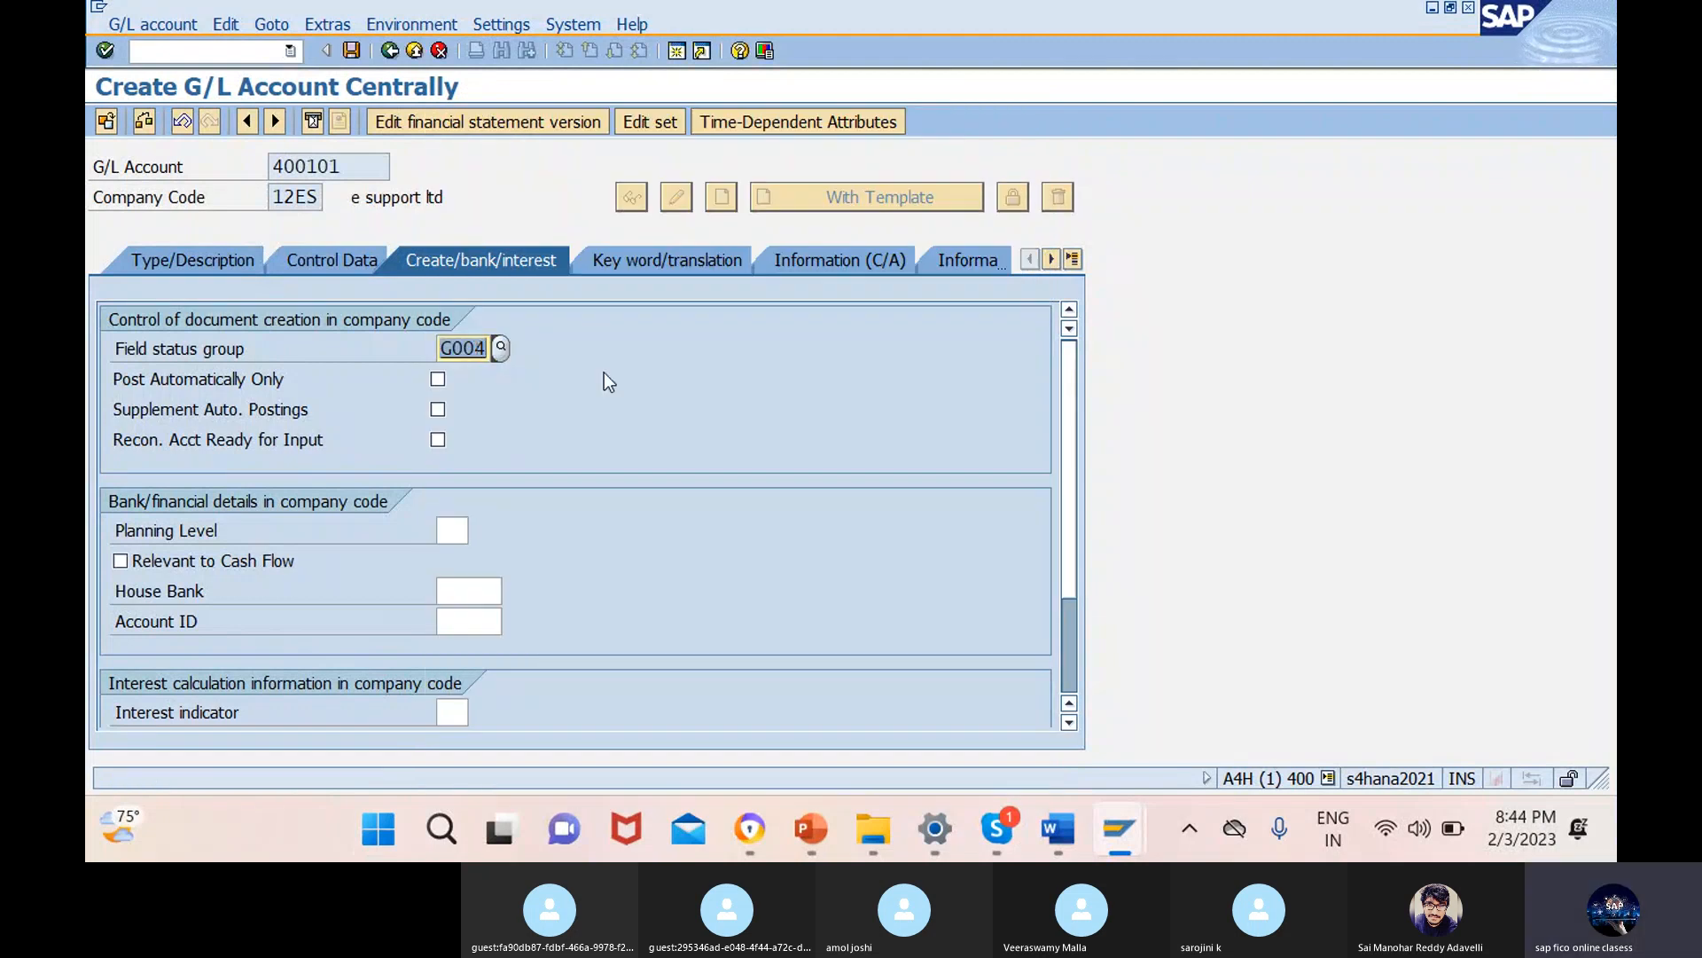
click(352, 51)
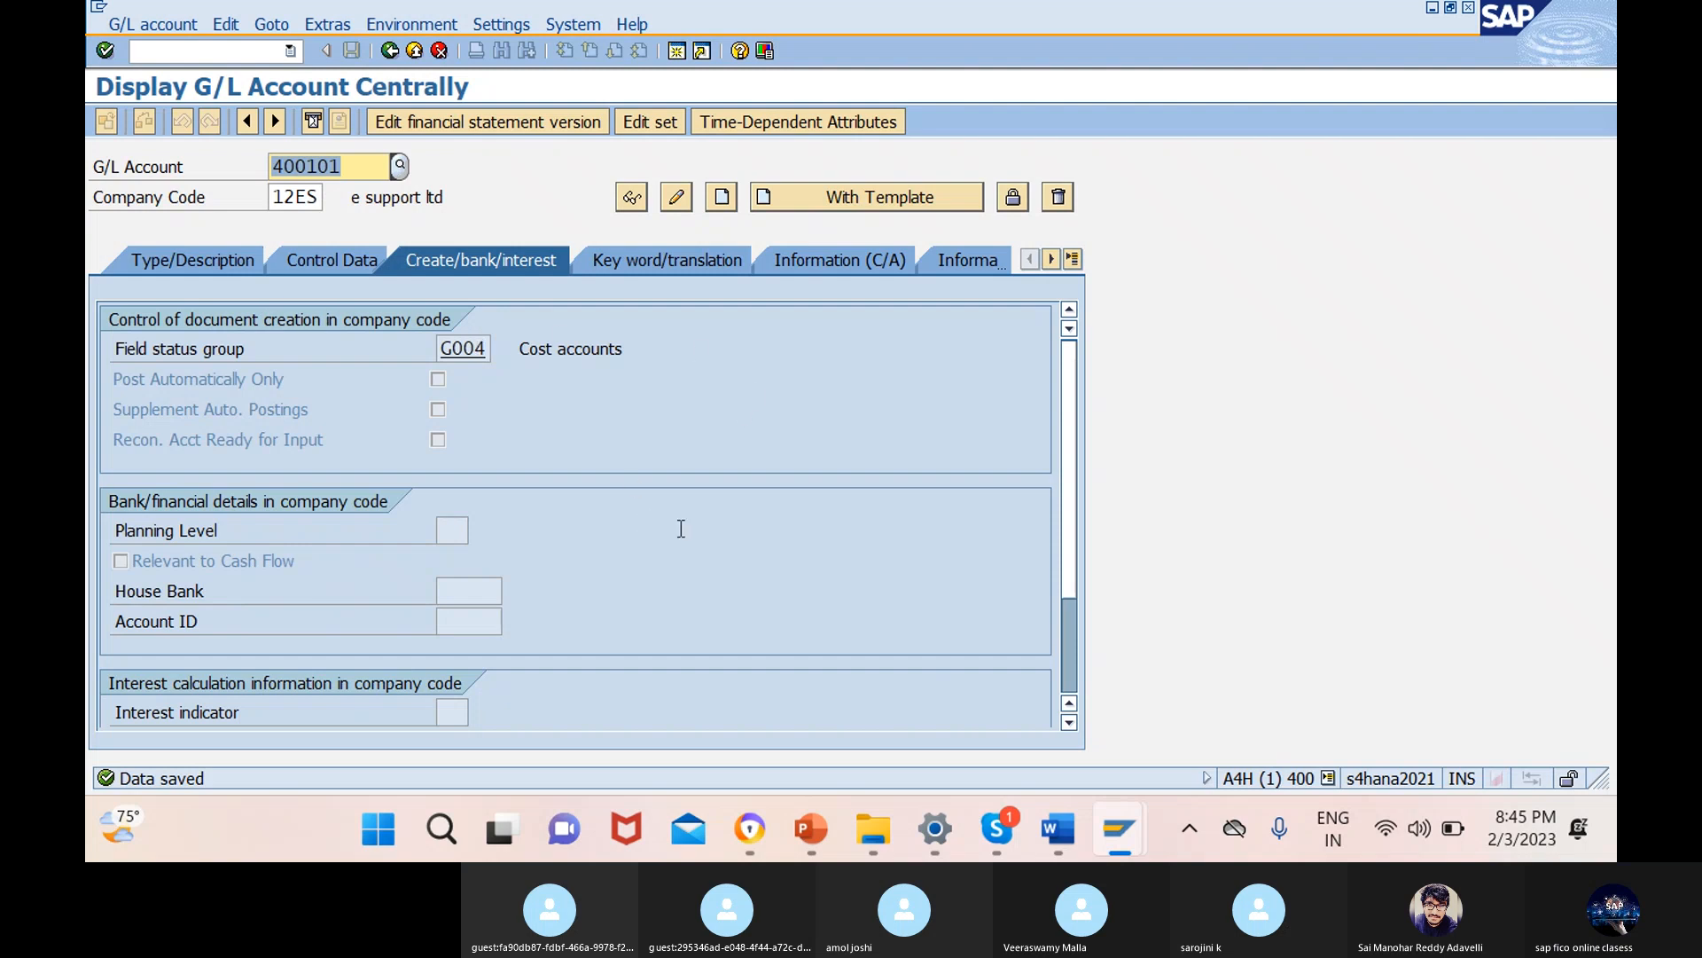
- Switch to the G/L Account Groups session and pick out the From Acct number 400000 of the OPEX operational expenses group
mouse_move(1104, 851)
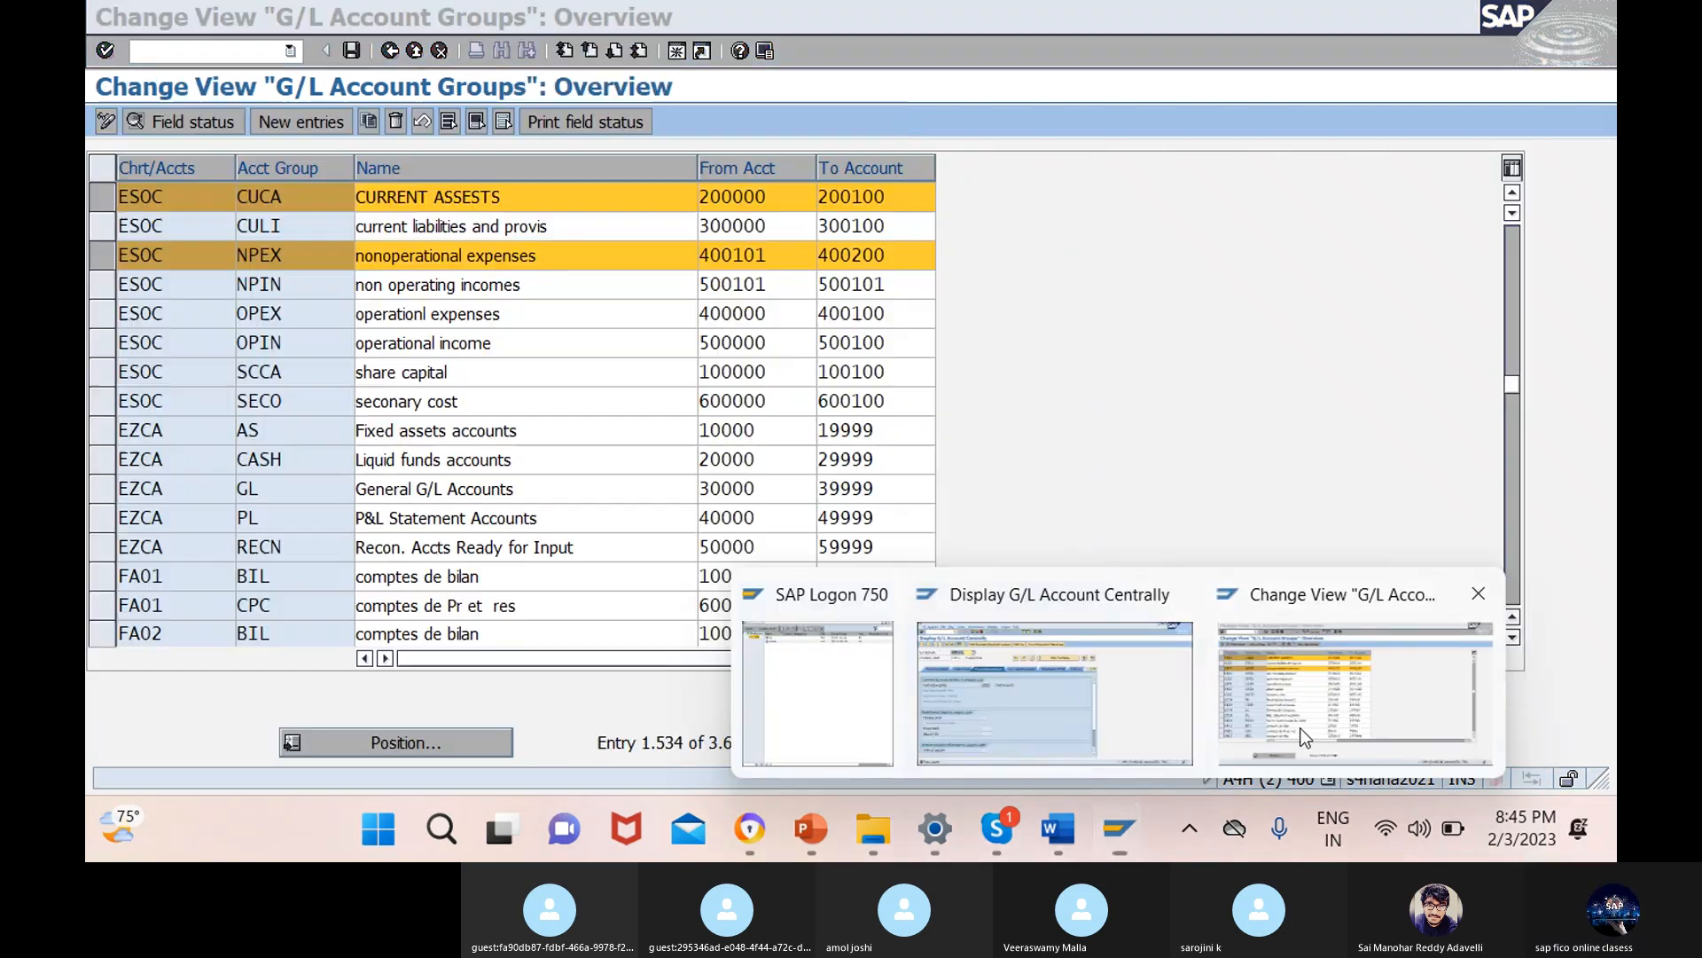
click(1354, 692)
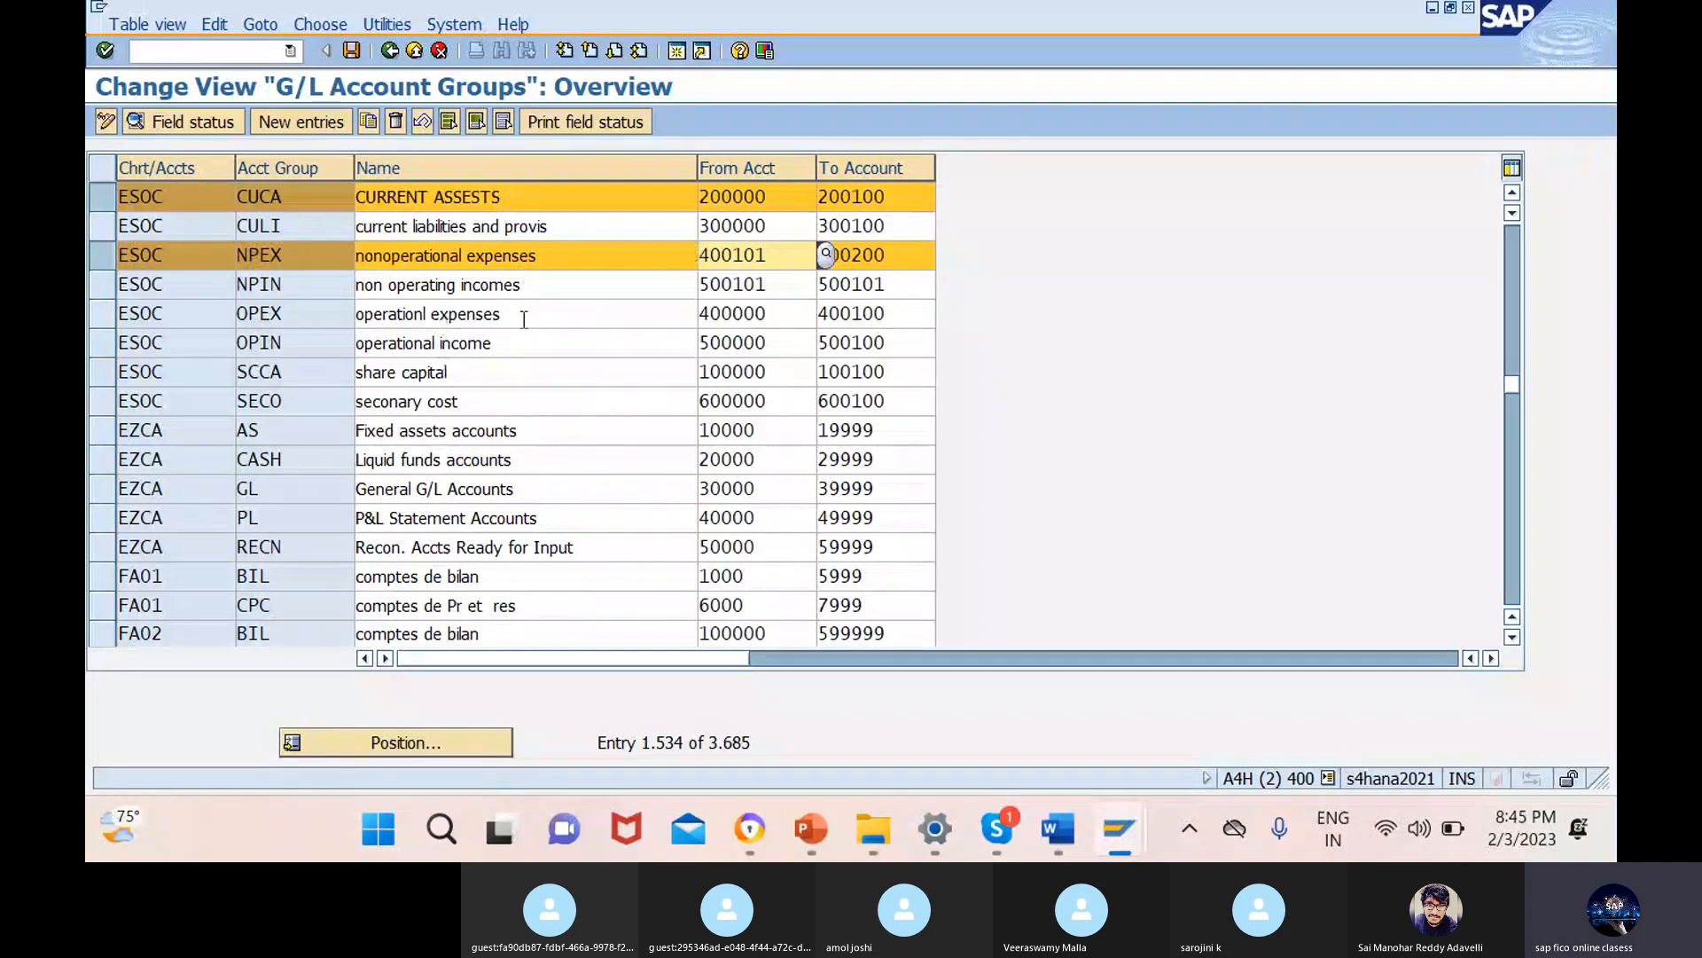
double_click(702, 313)
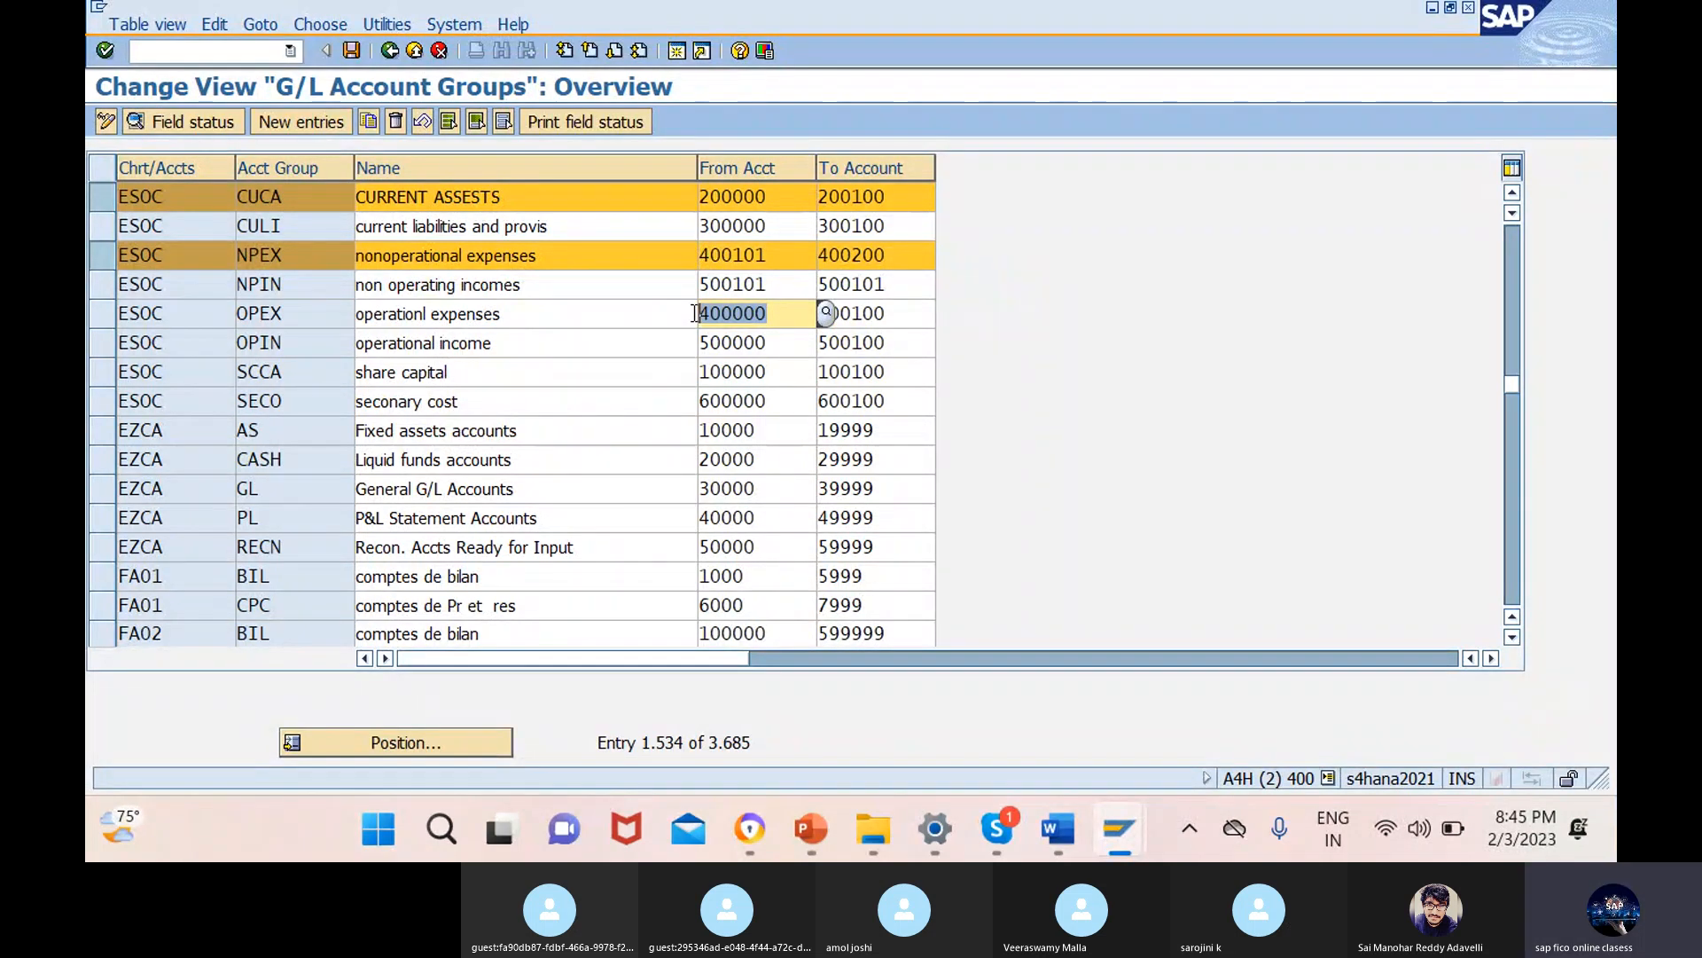
click(697, 313)
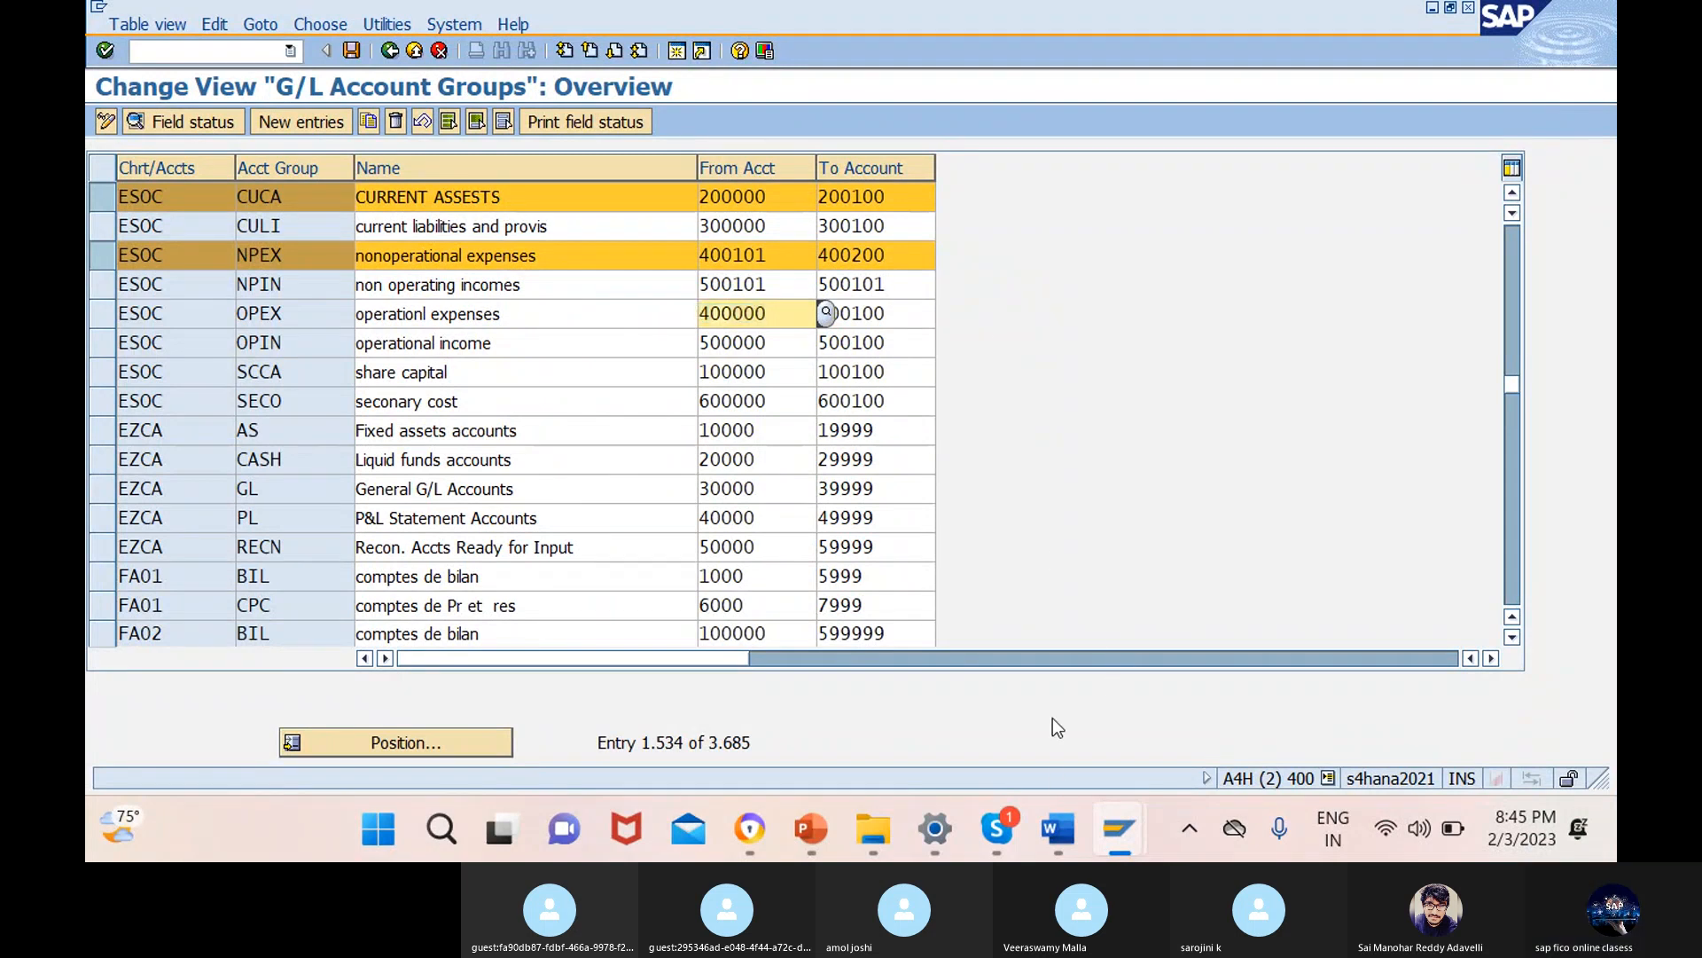
- Return to the G/L account session and start creating G/L account 400000 in company code 12ES without a template
mouse_move(1119, 833)
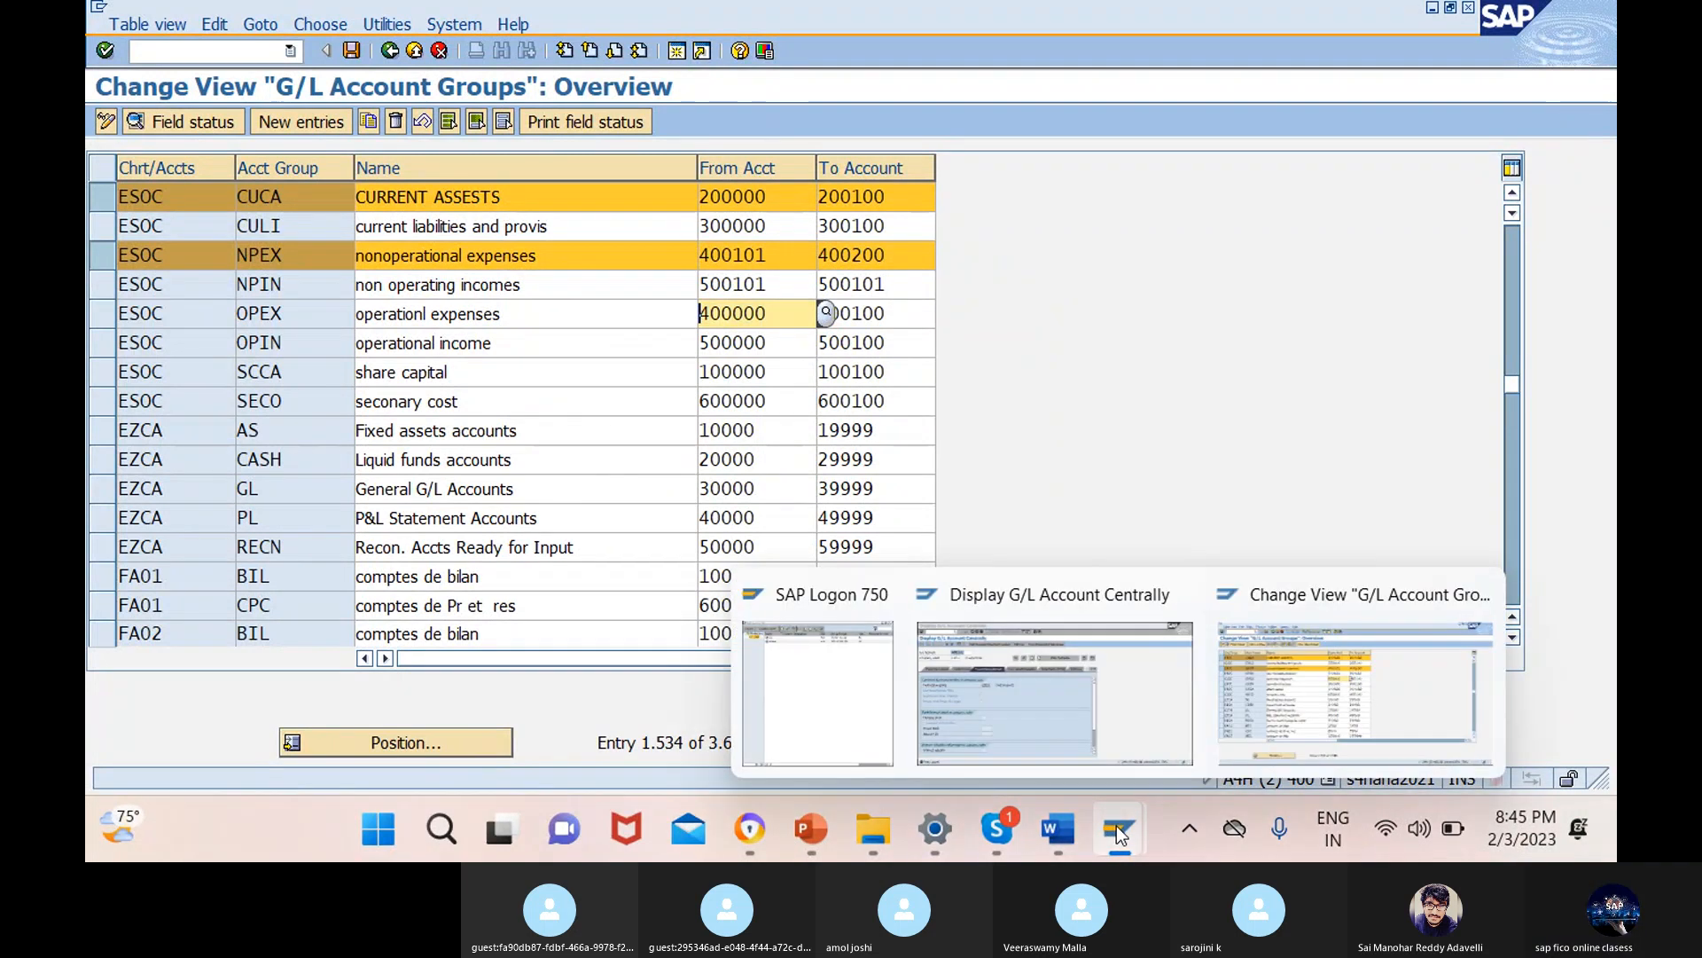
click(1103, 720)
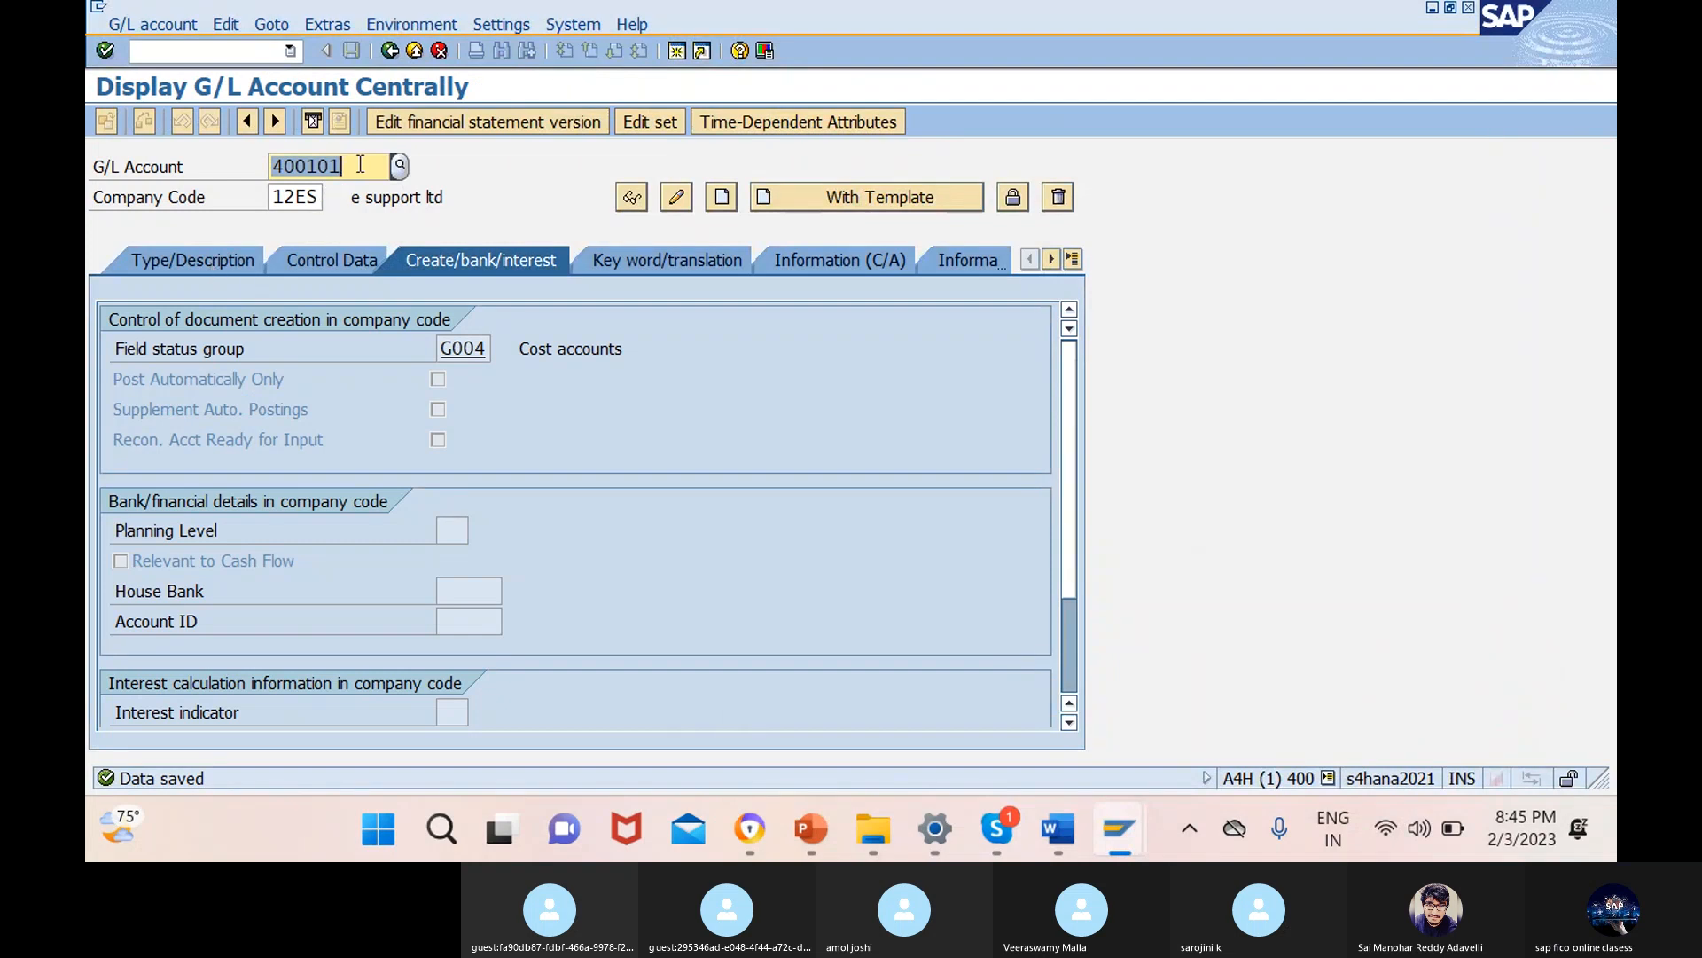
key(BackSpace)
text(400000)
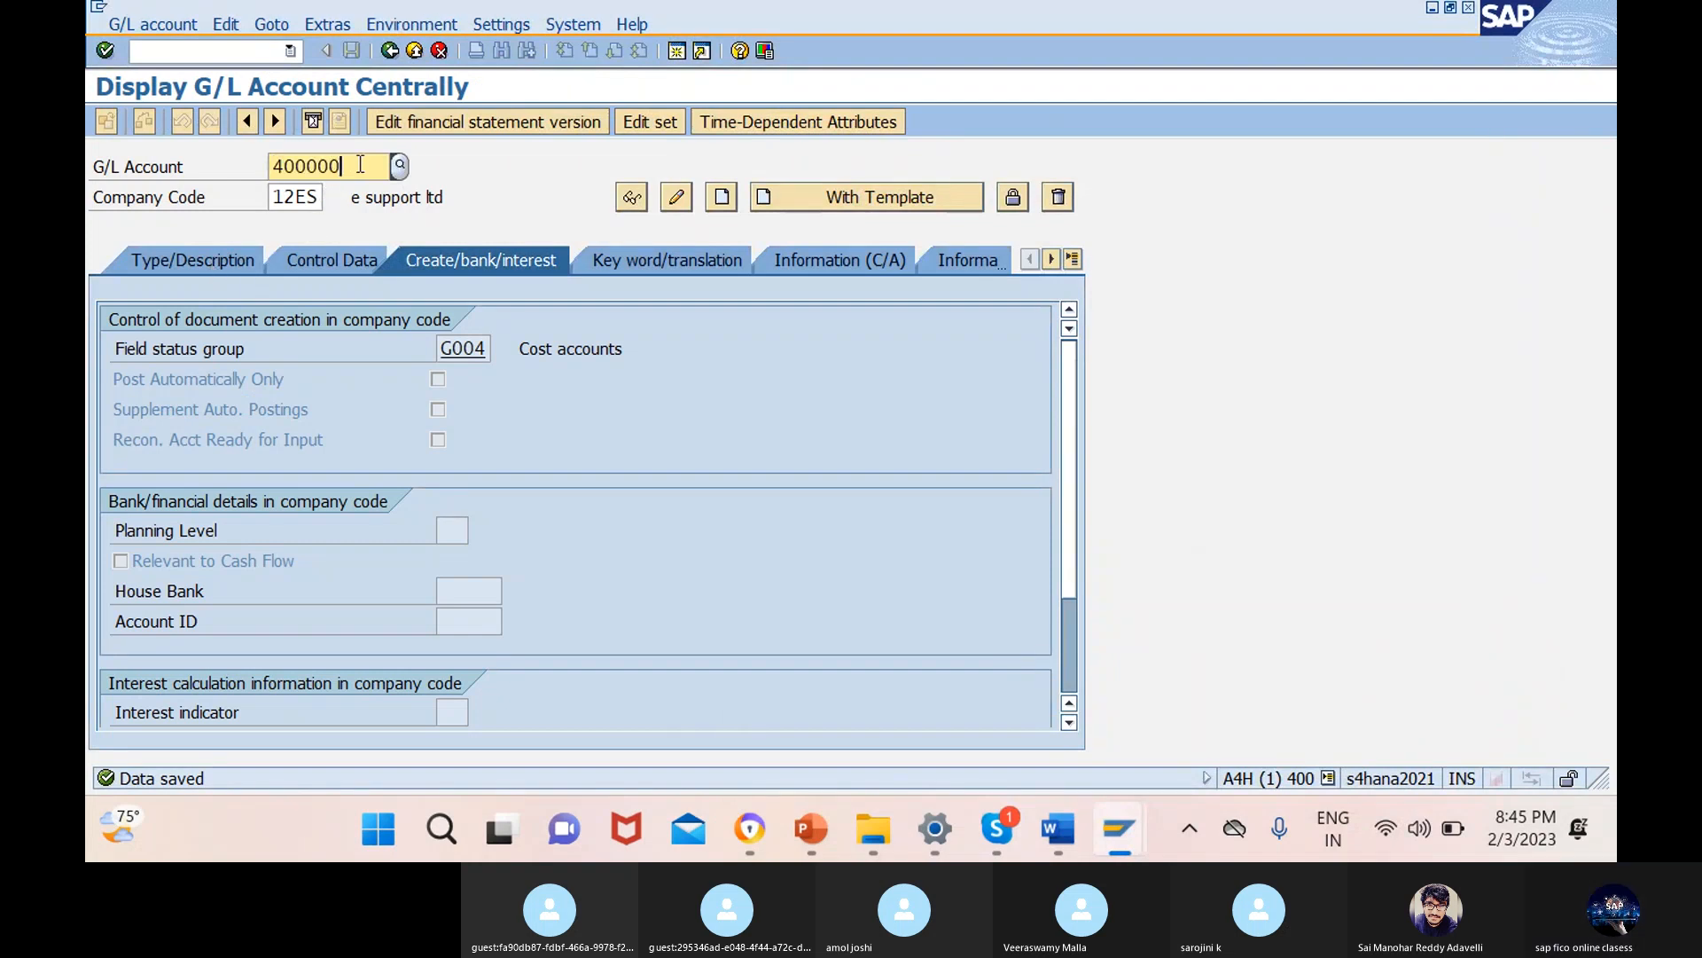
click(724, 197)
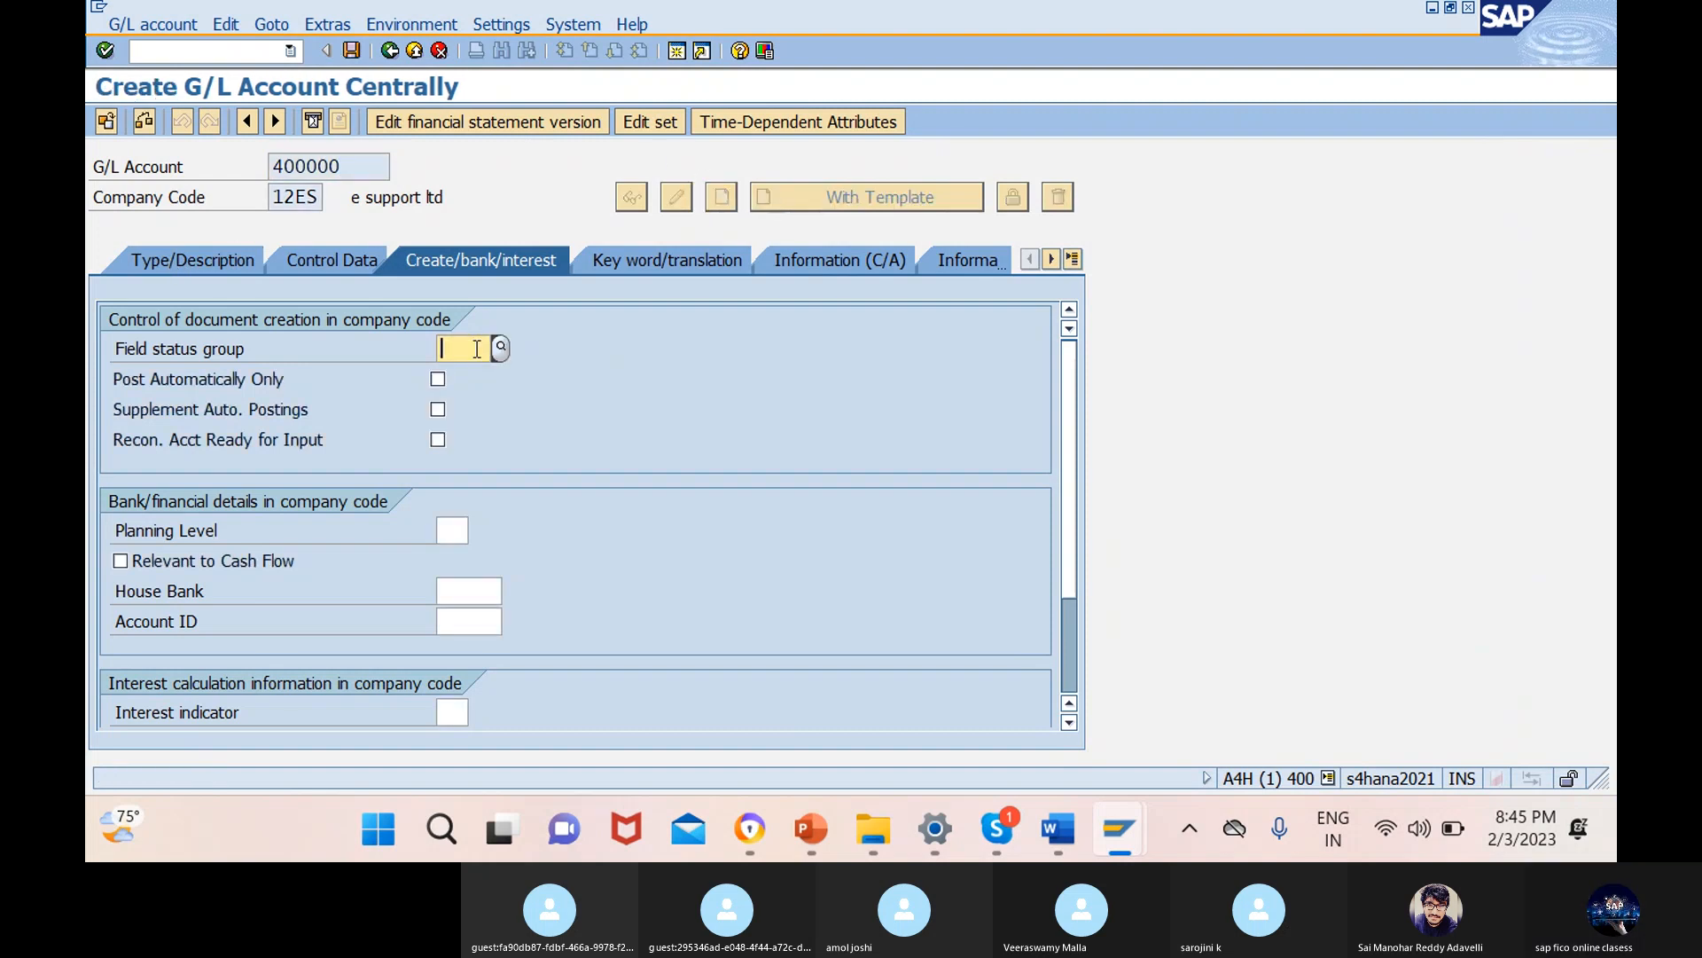
- Set account 400000's G/L account type to P Primary Costs or Revenue and its account group to OPEX
click(174, 258)
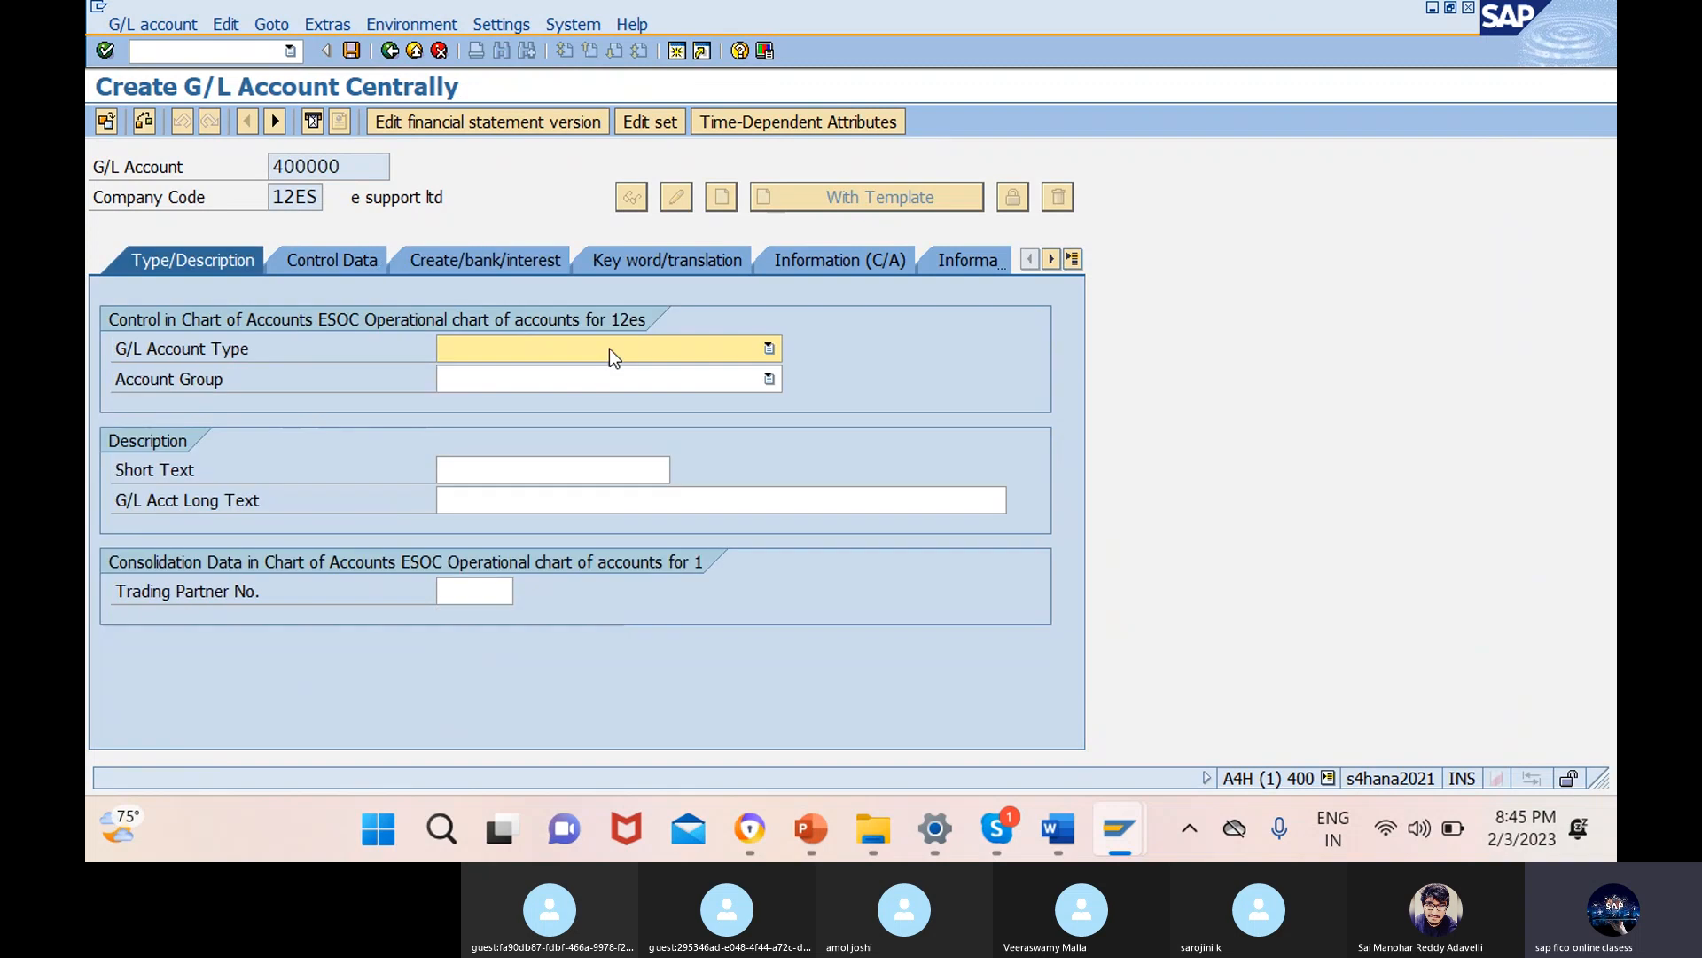
click(609, 349)
key(Down)
key(Down)
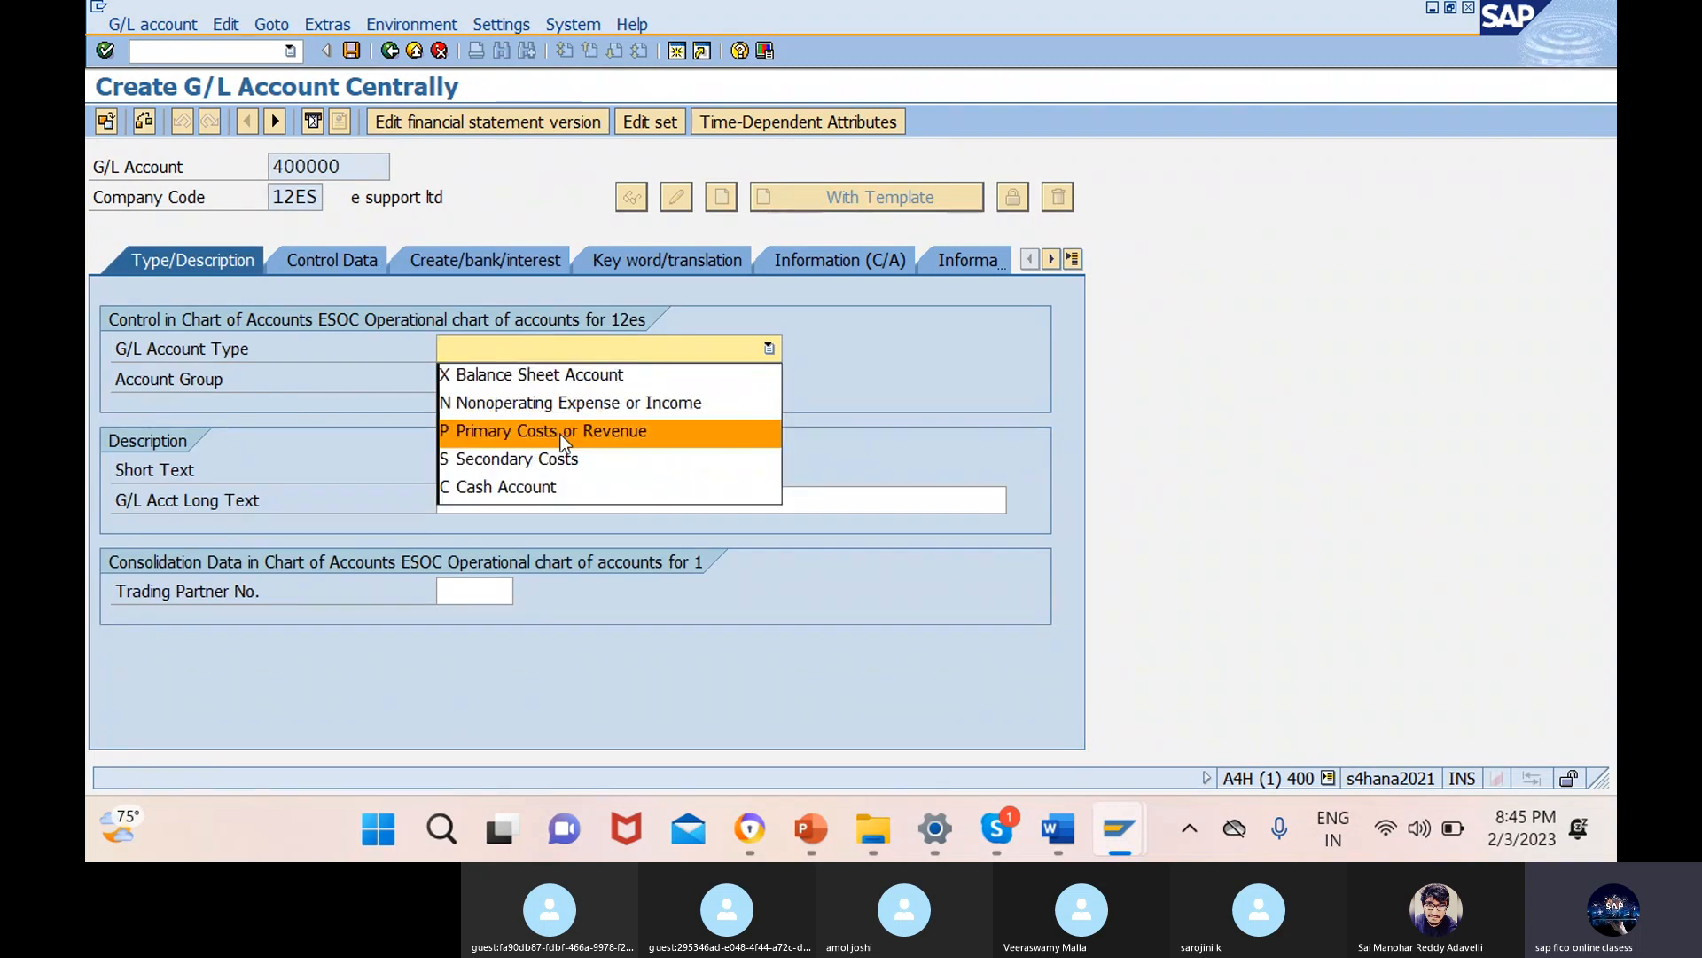
key(Return)
click(610, 379)
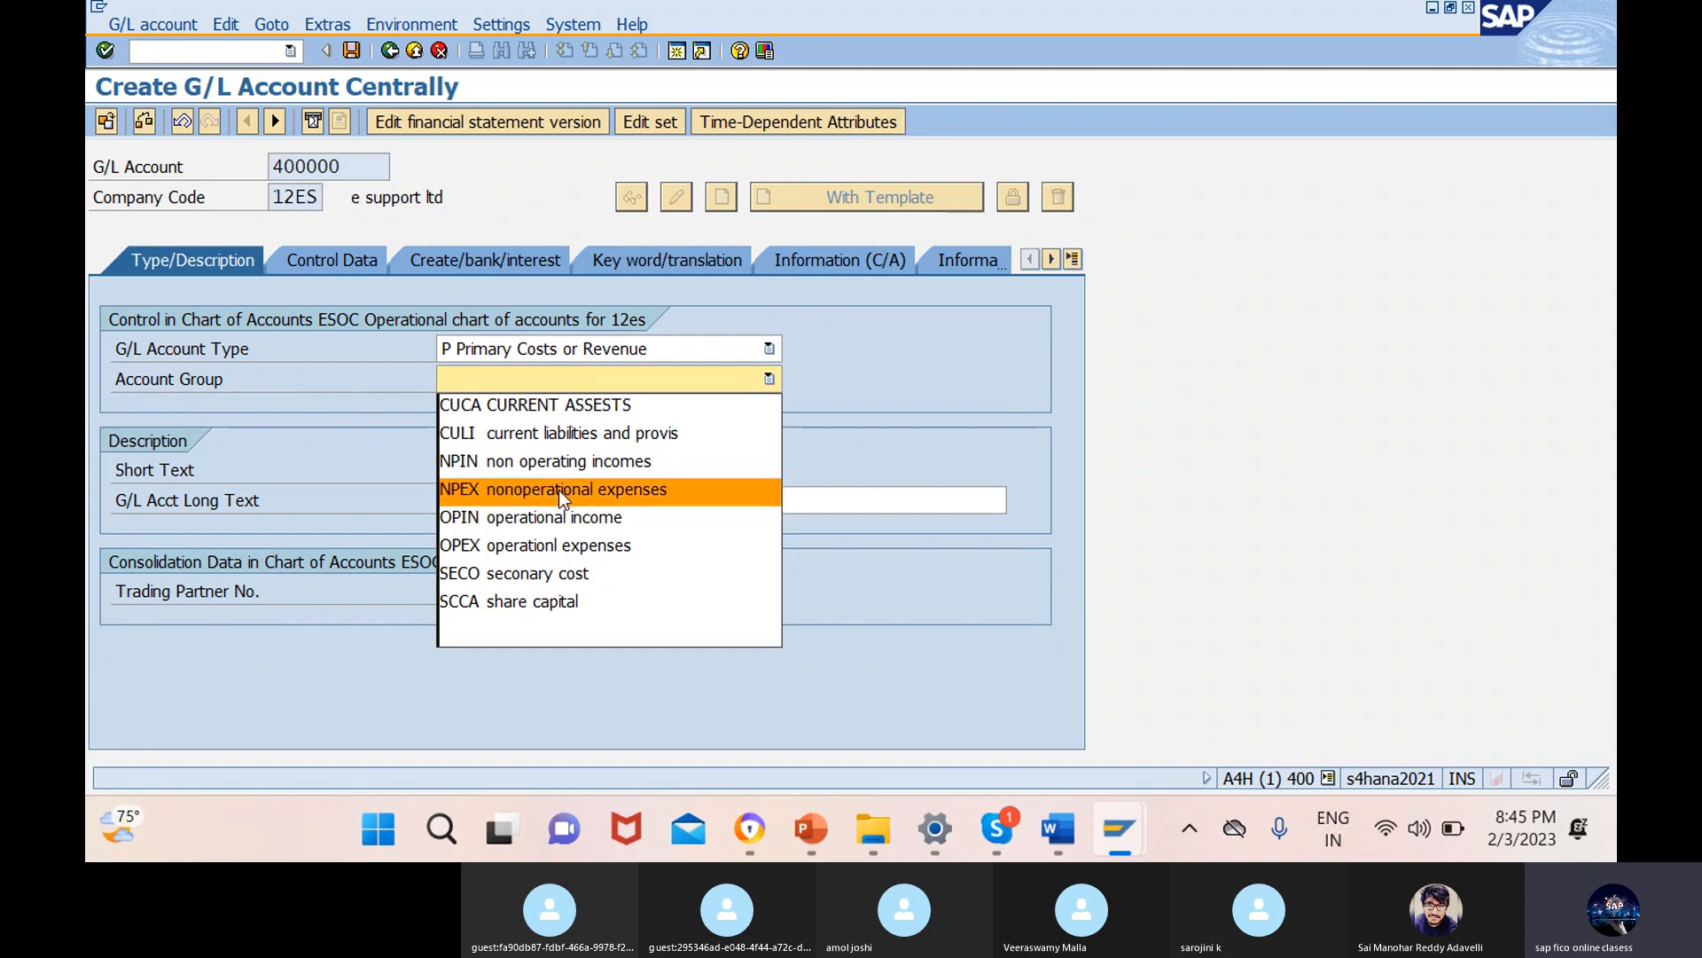
click(560, 546)
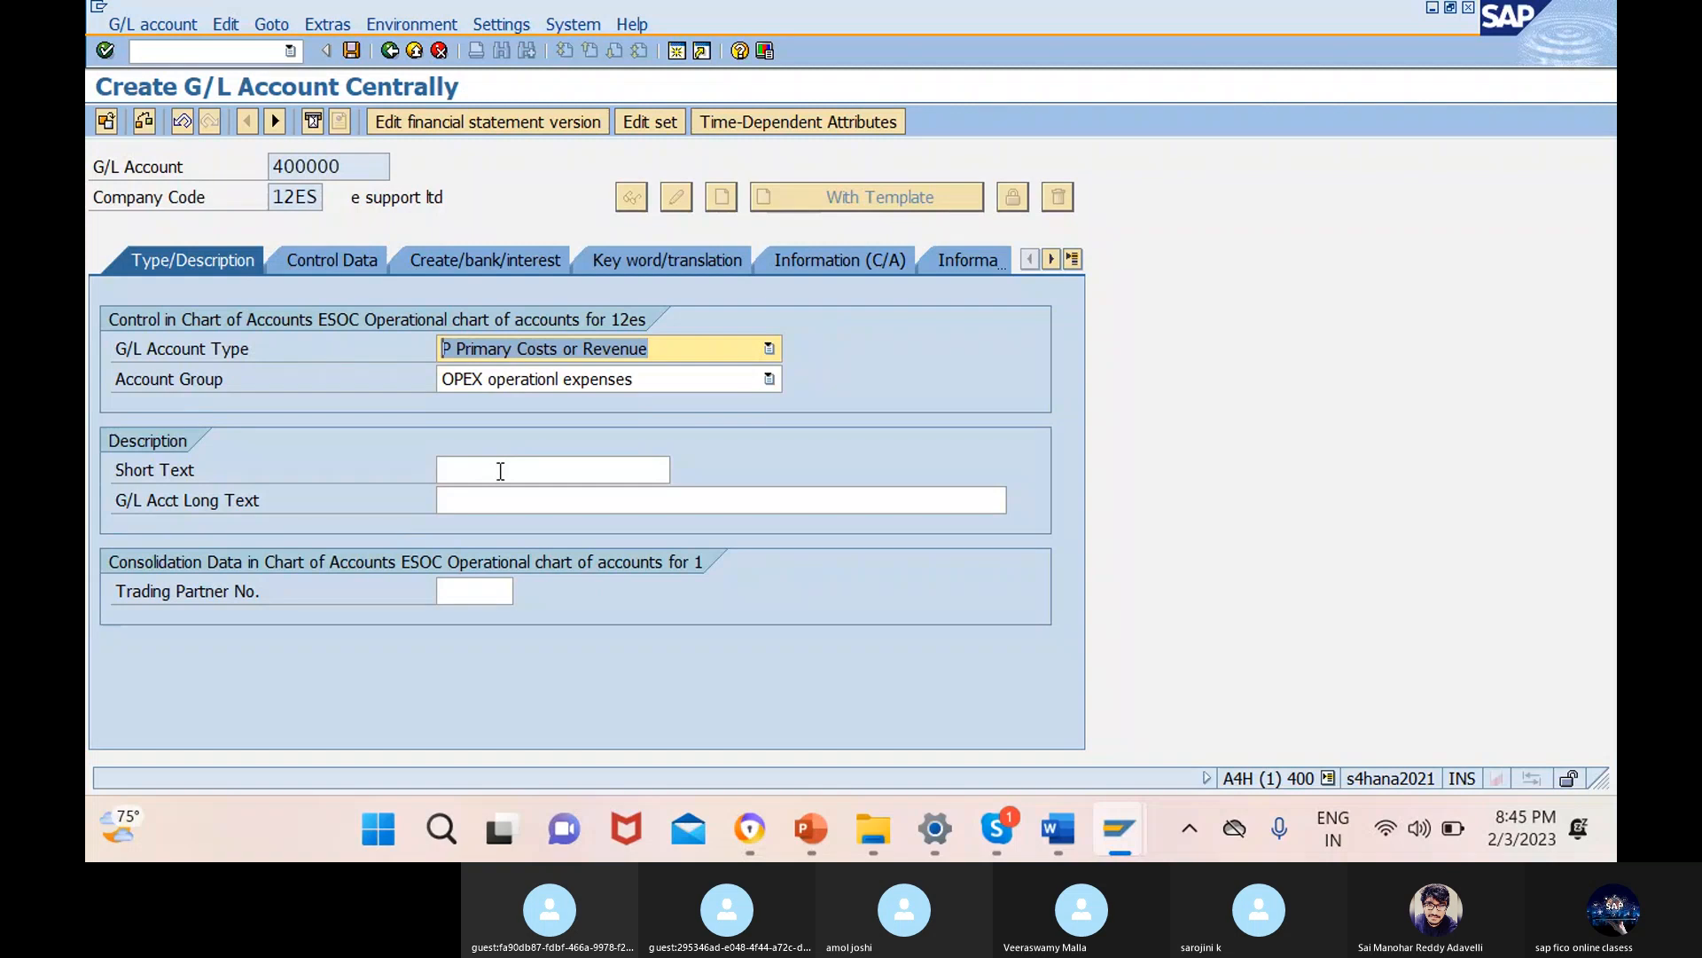
- Describe account 400000 with the short text "purchases ac" and the long text "purchases account"
click(555, 471)
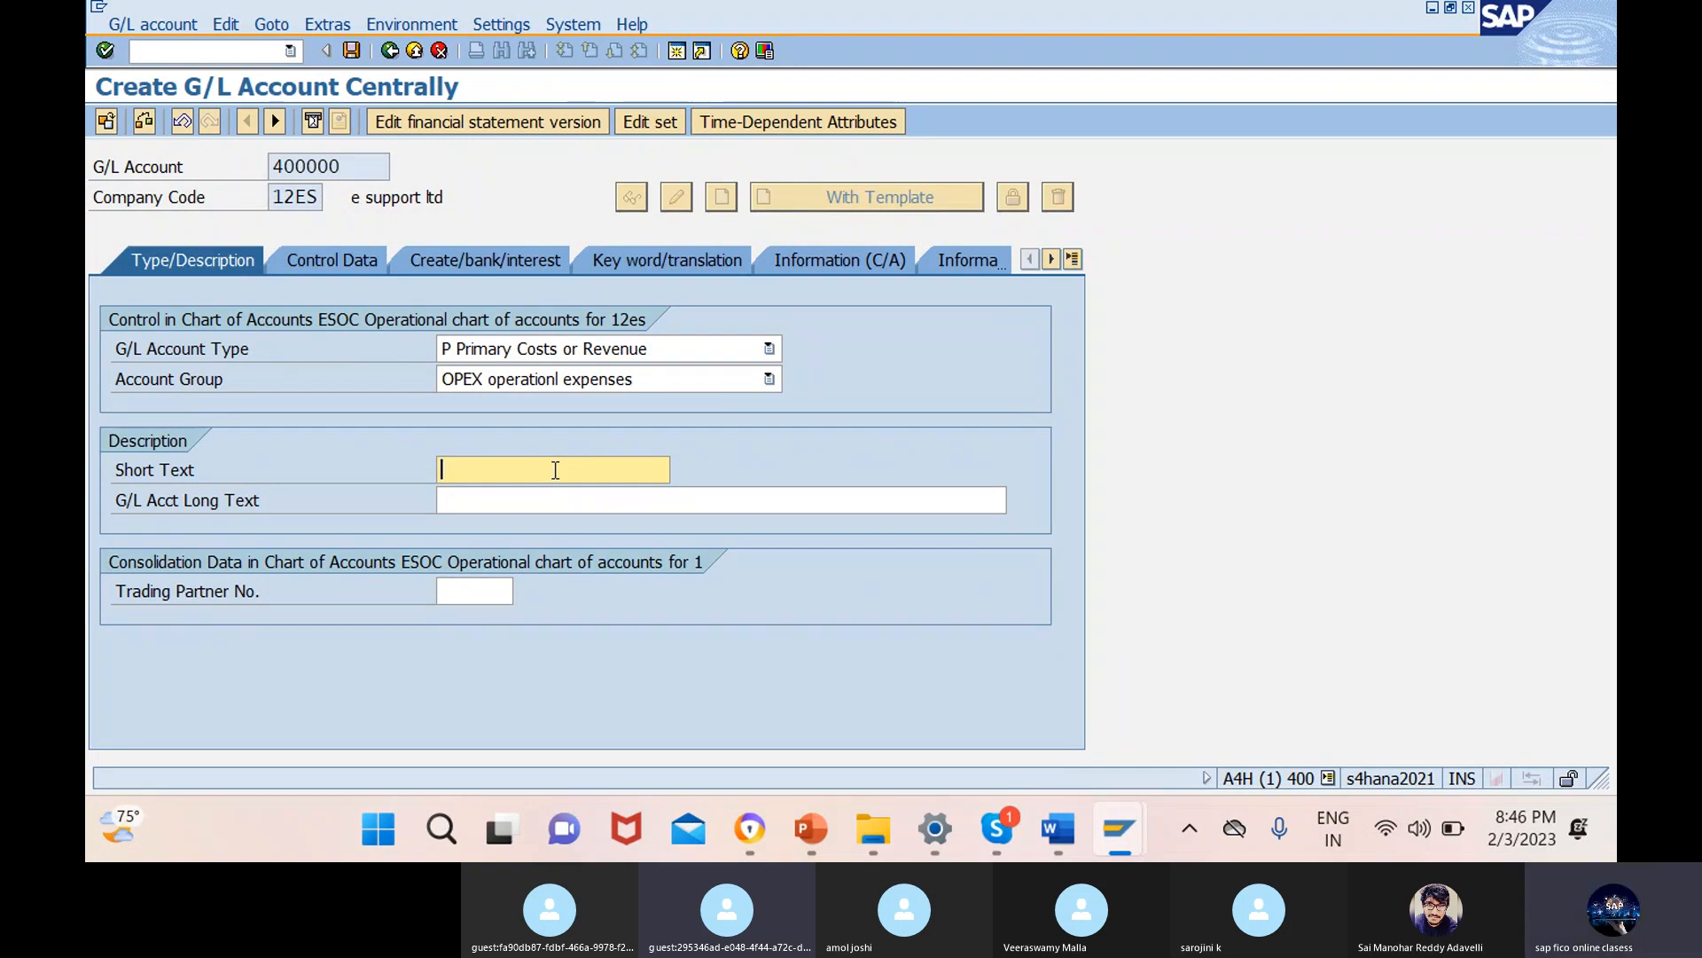
text(purchas)
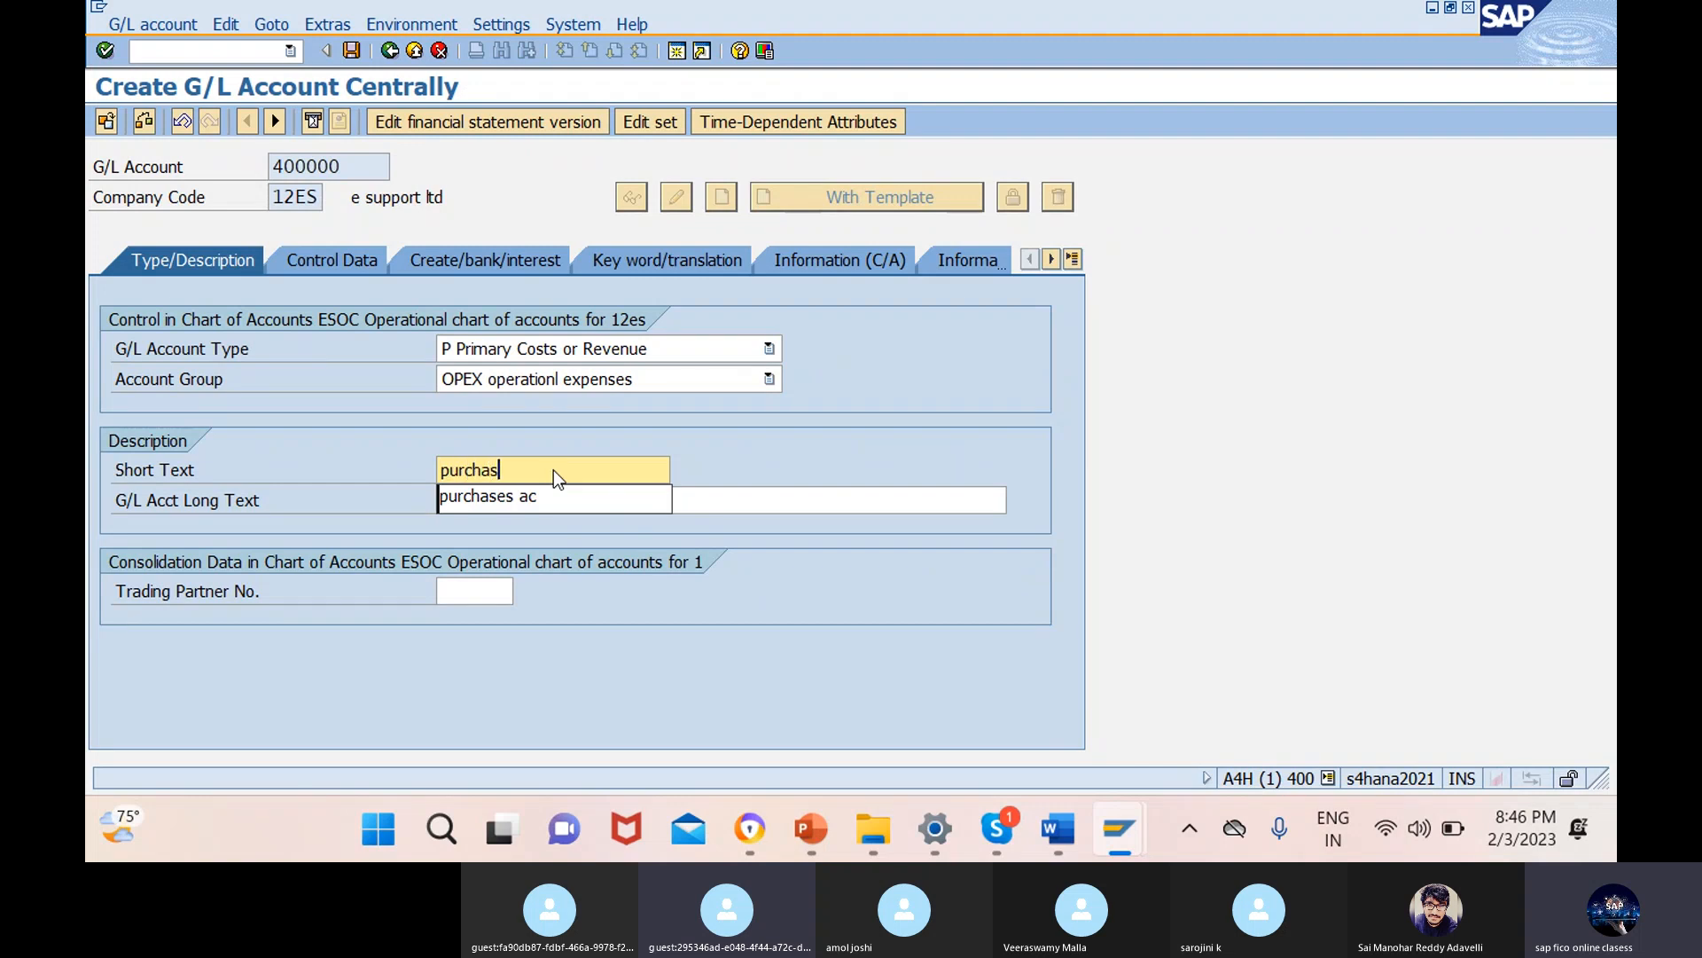
text(esacc)
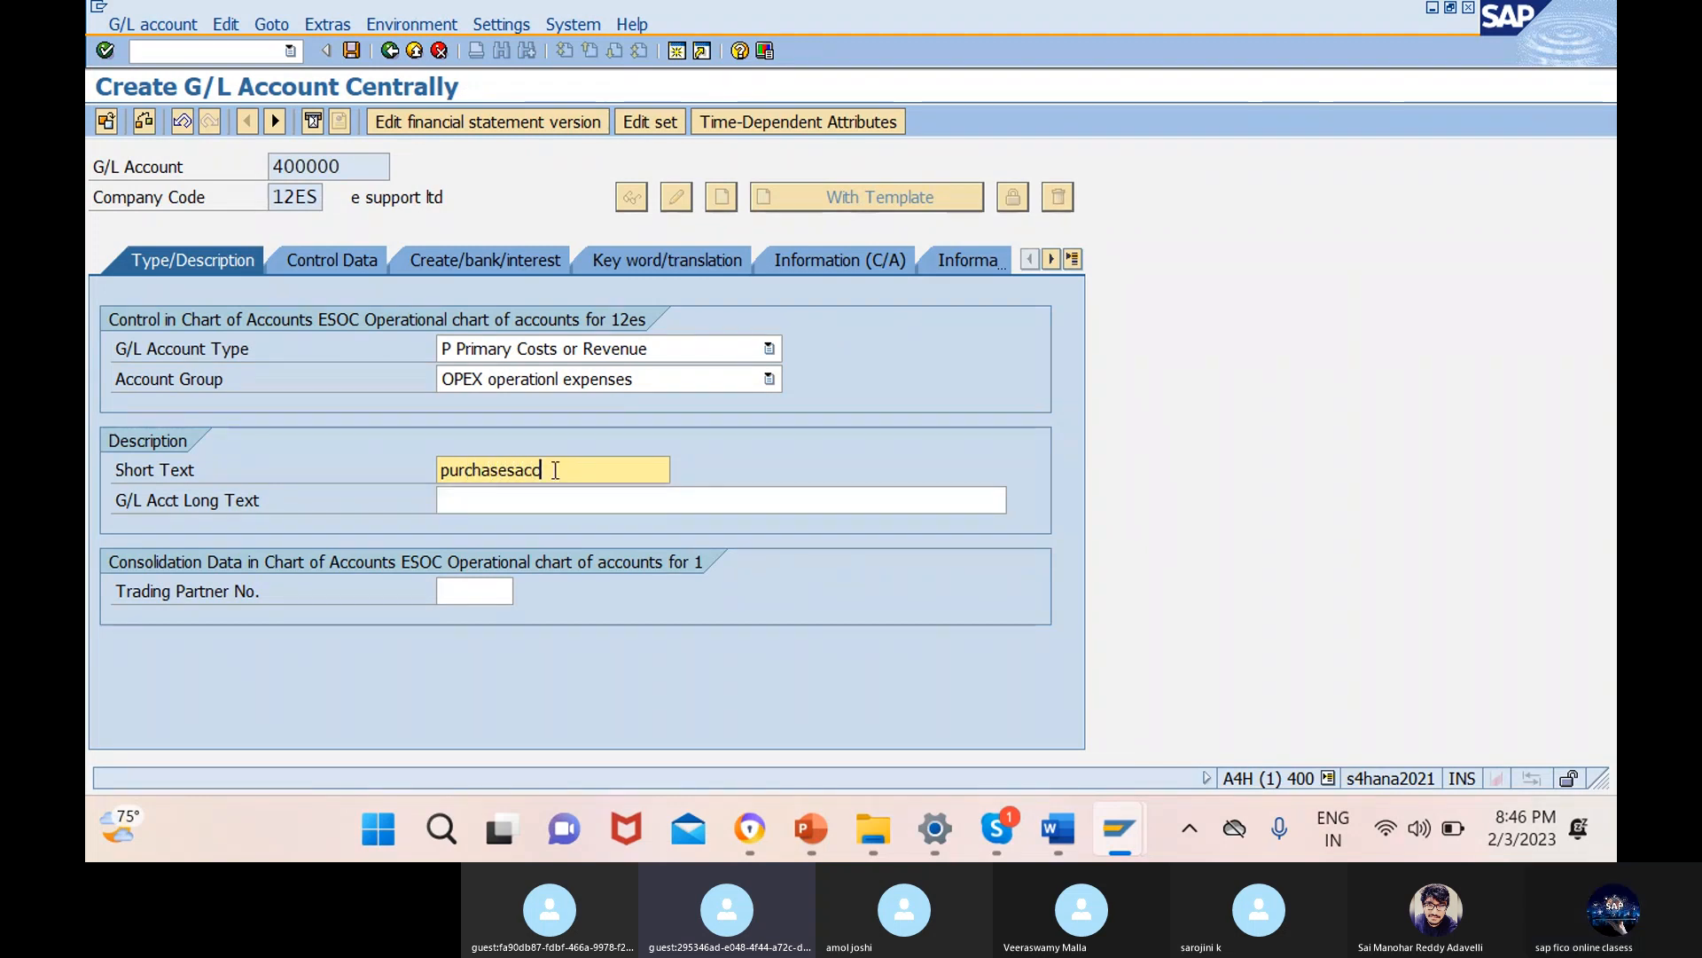
key(BackSpace)
key(BackSpace)
text(ac)
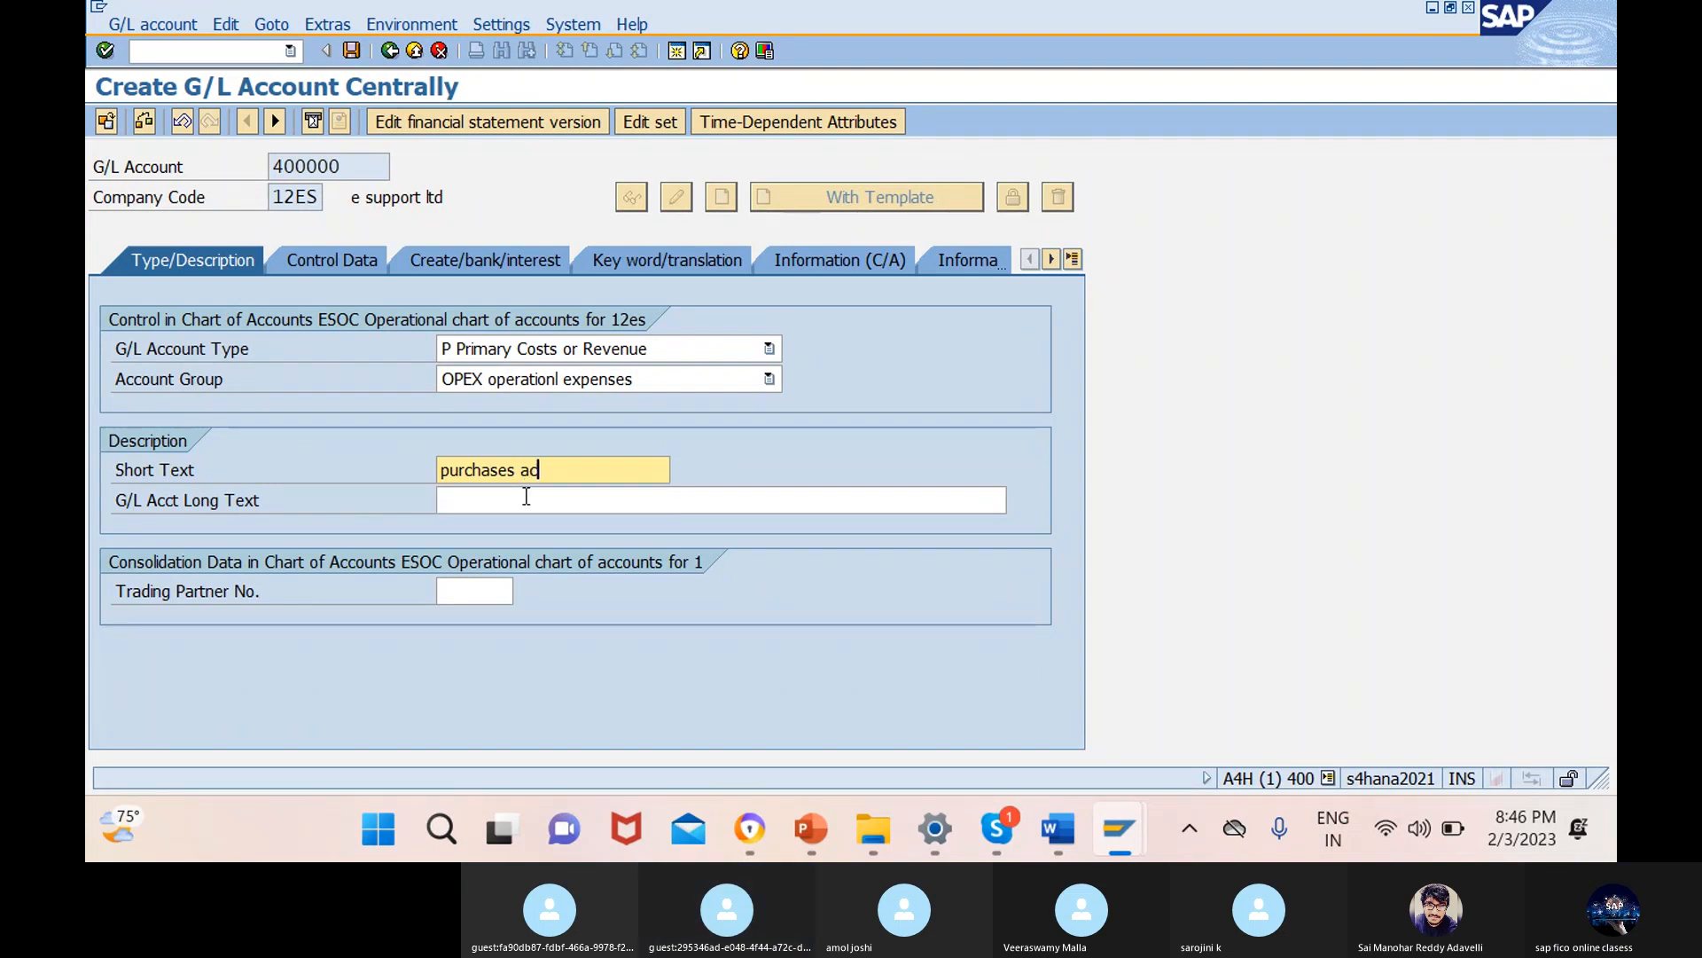
click(724, 501)
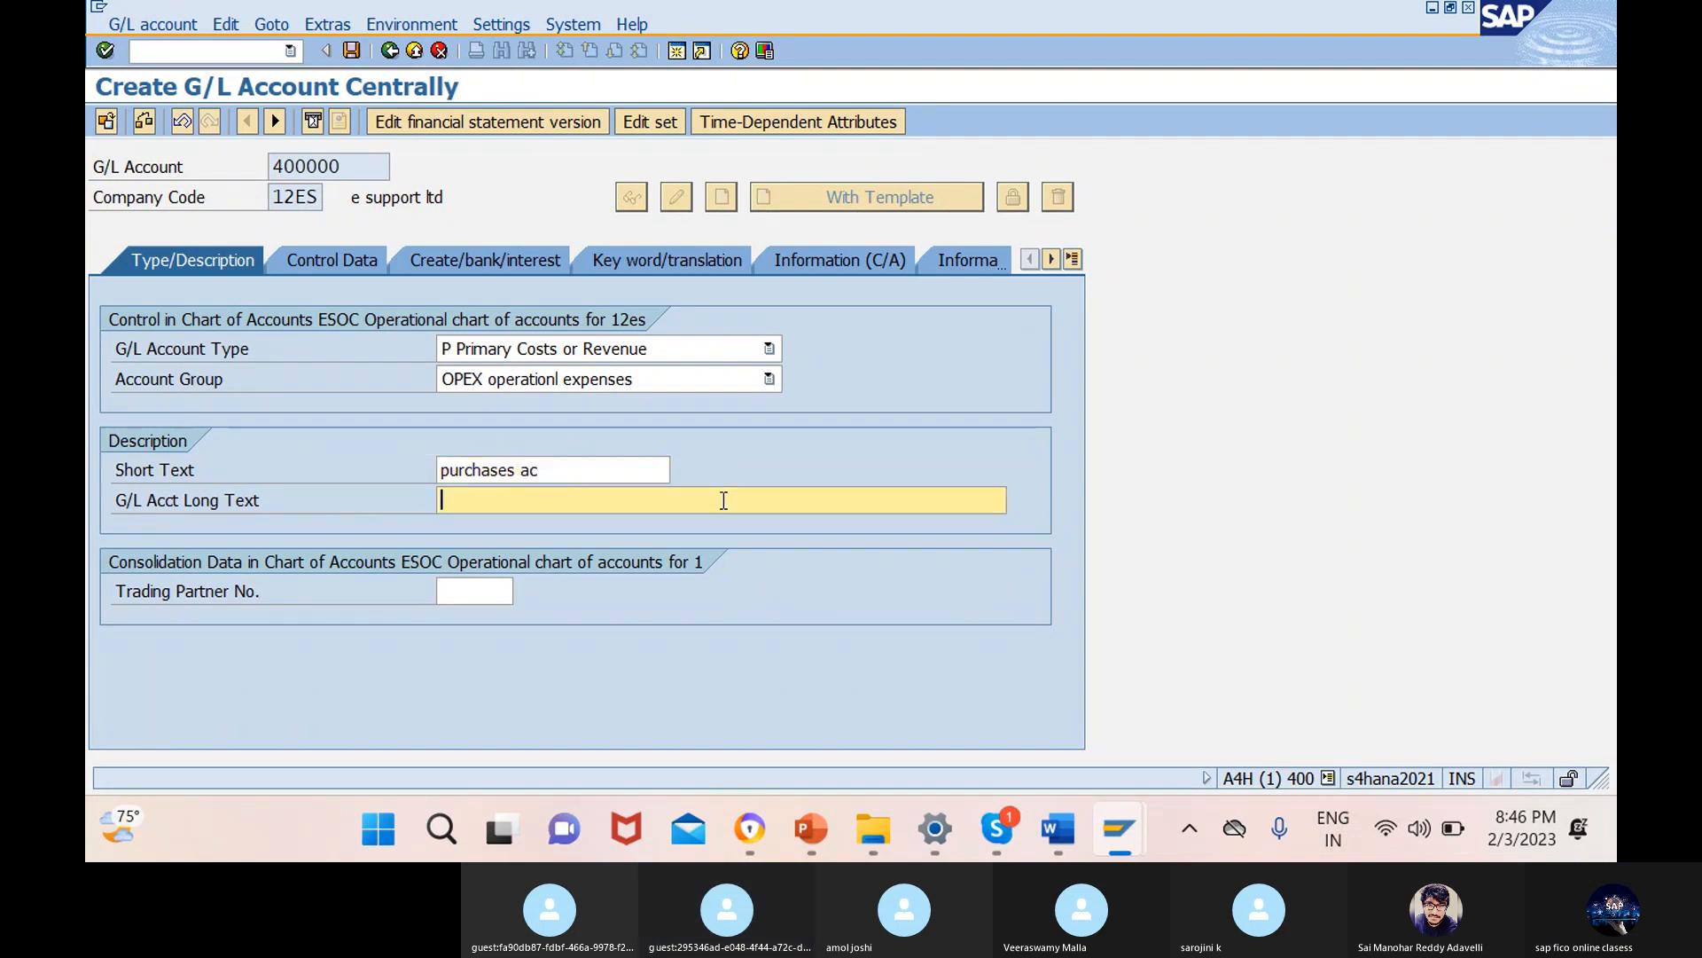
text(purch)
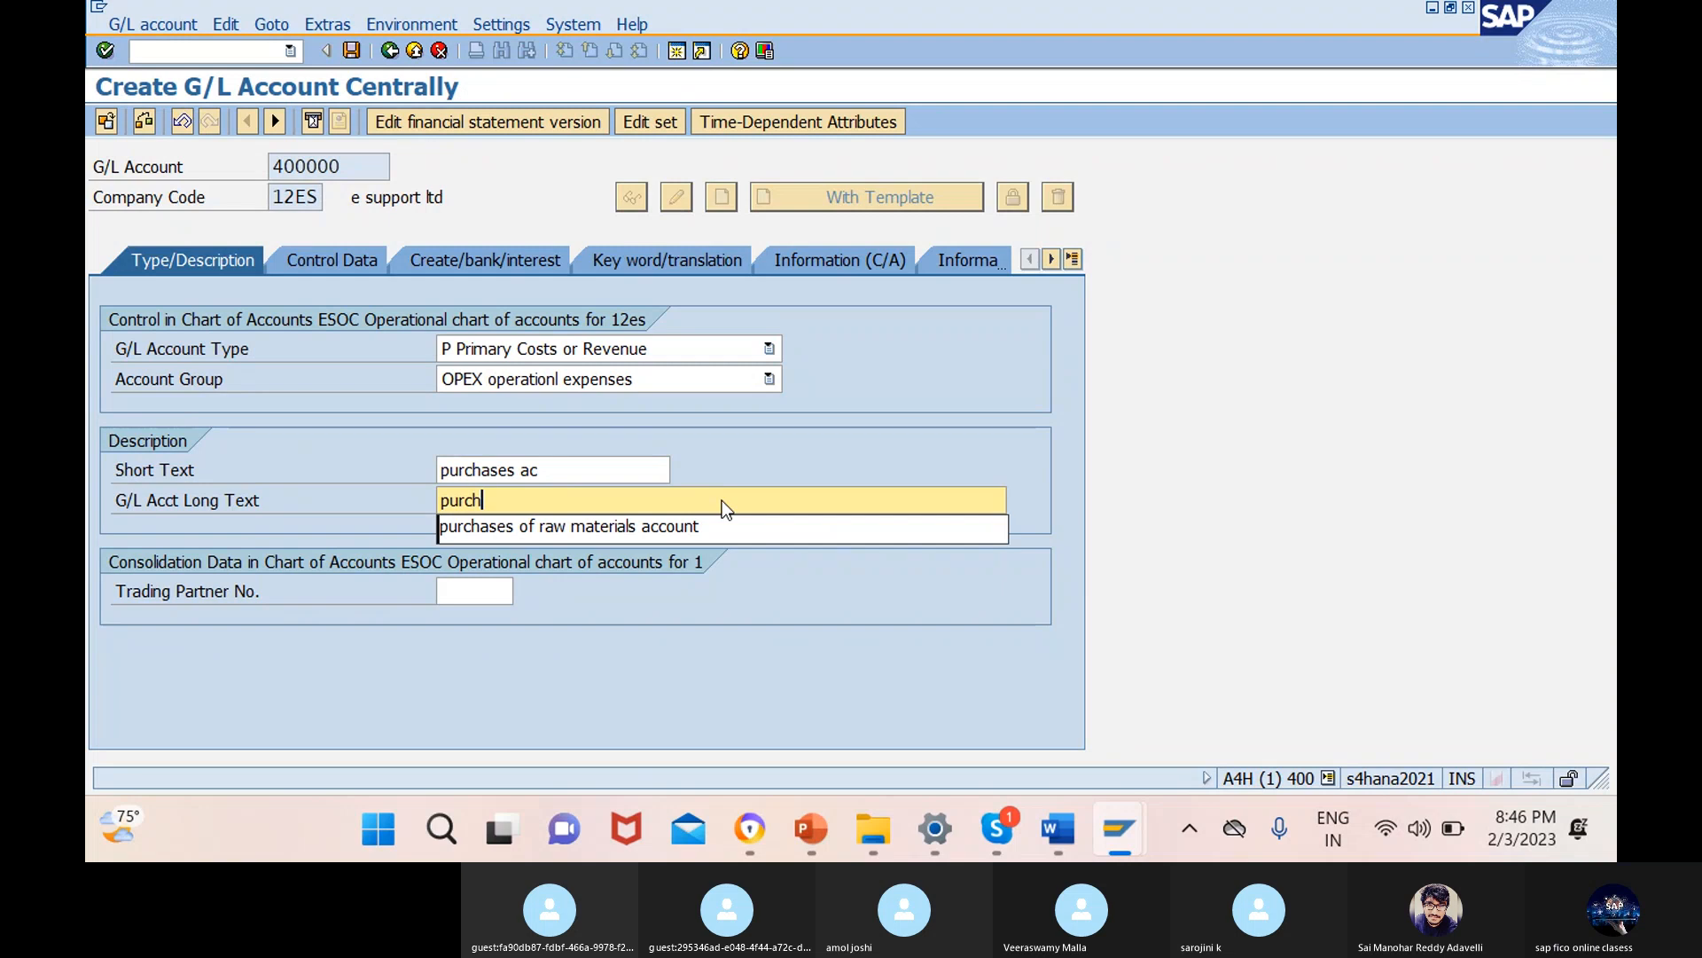
text(ases acco)
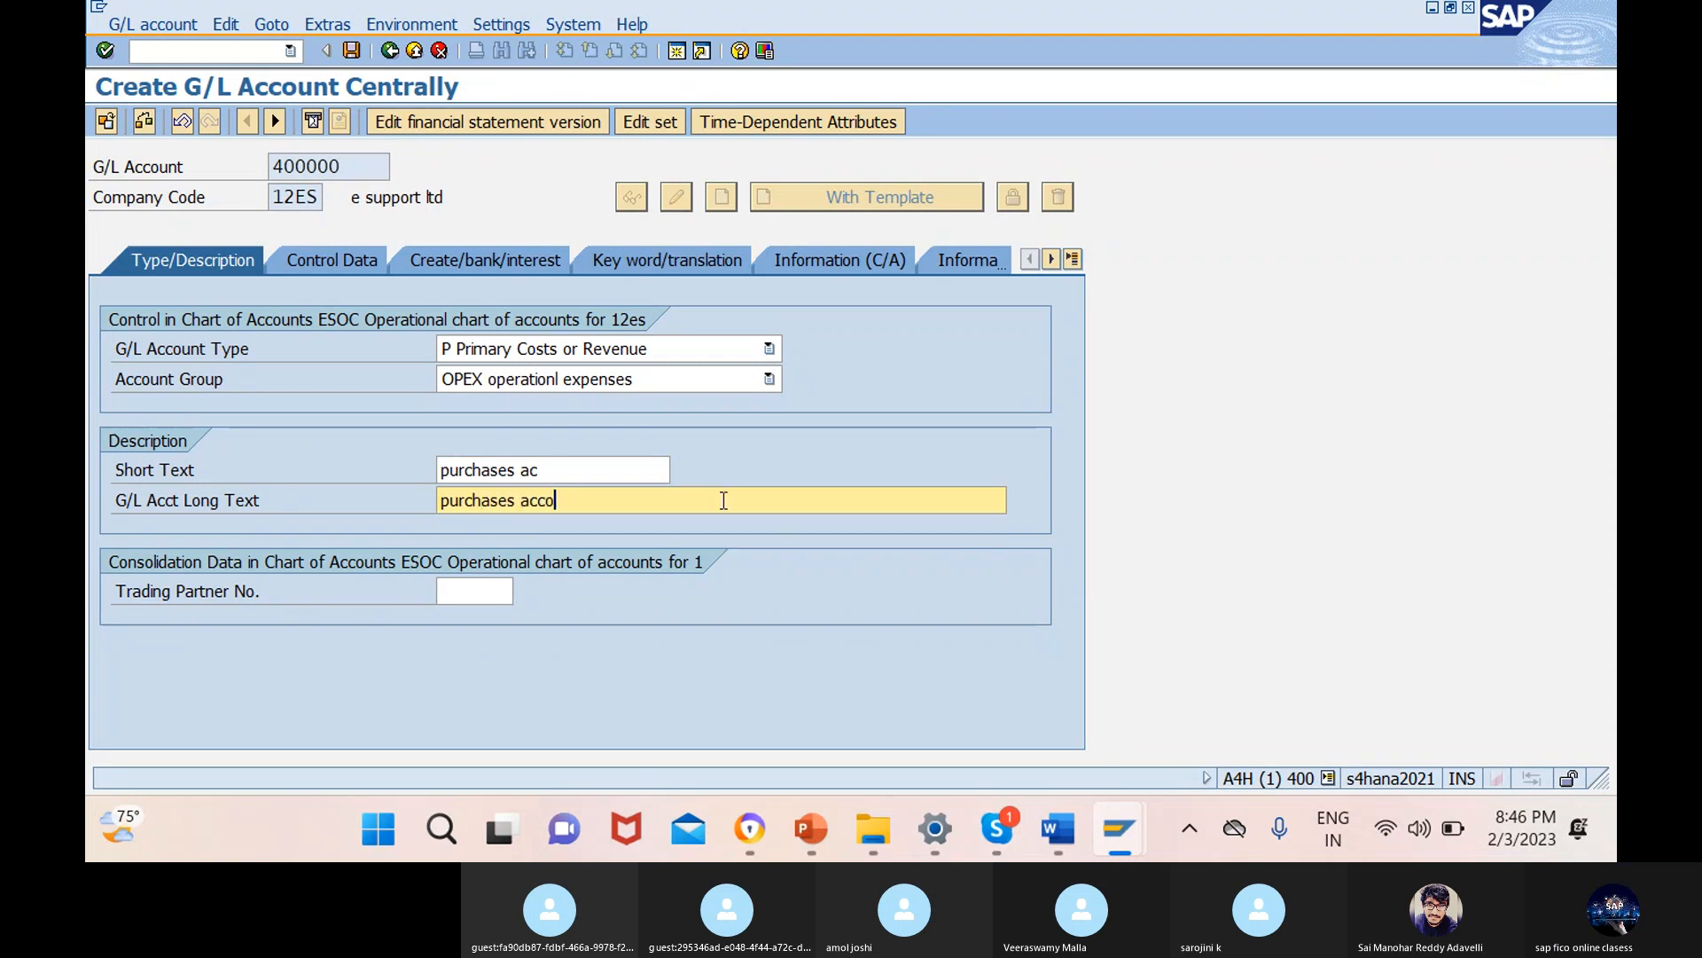
text(unt)
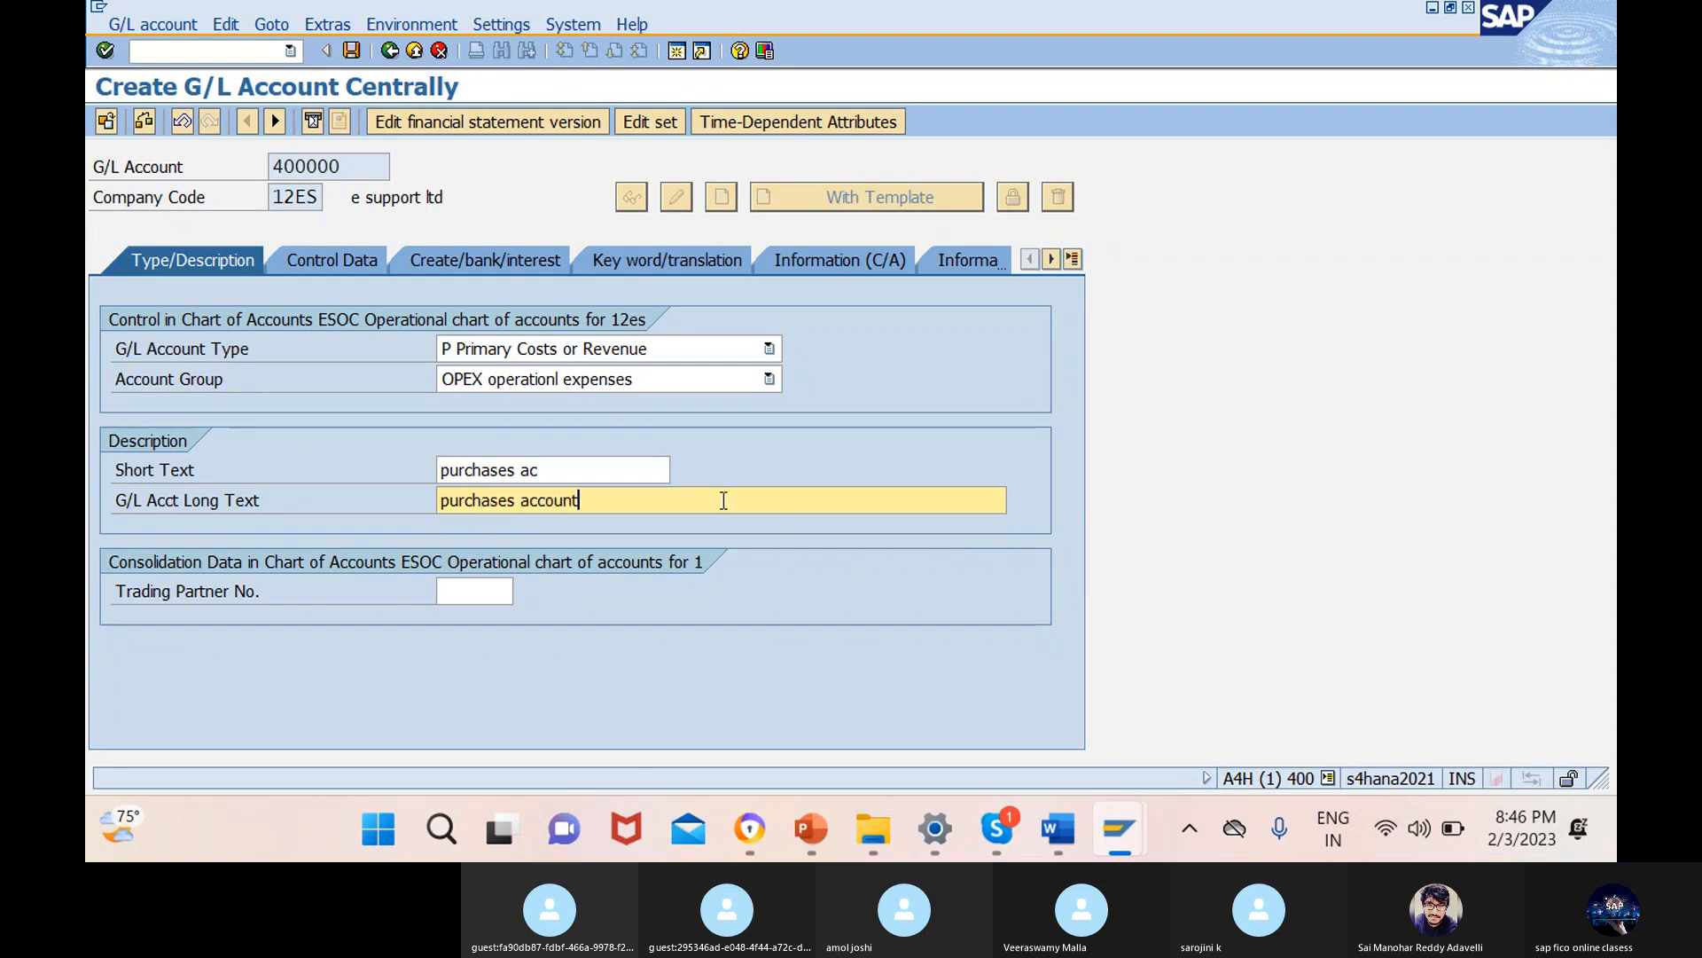
- Set account 400000's sort key to 001 Posting date in its control data
click(321, 259)
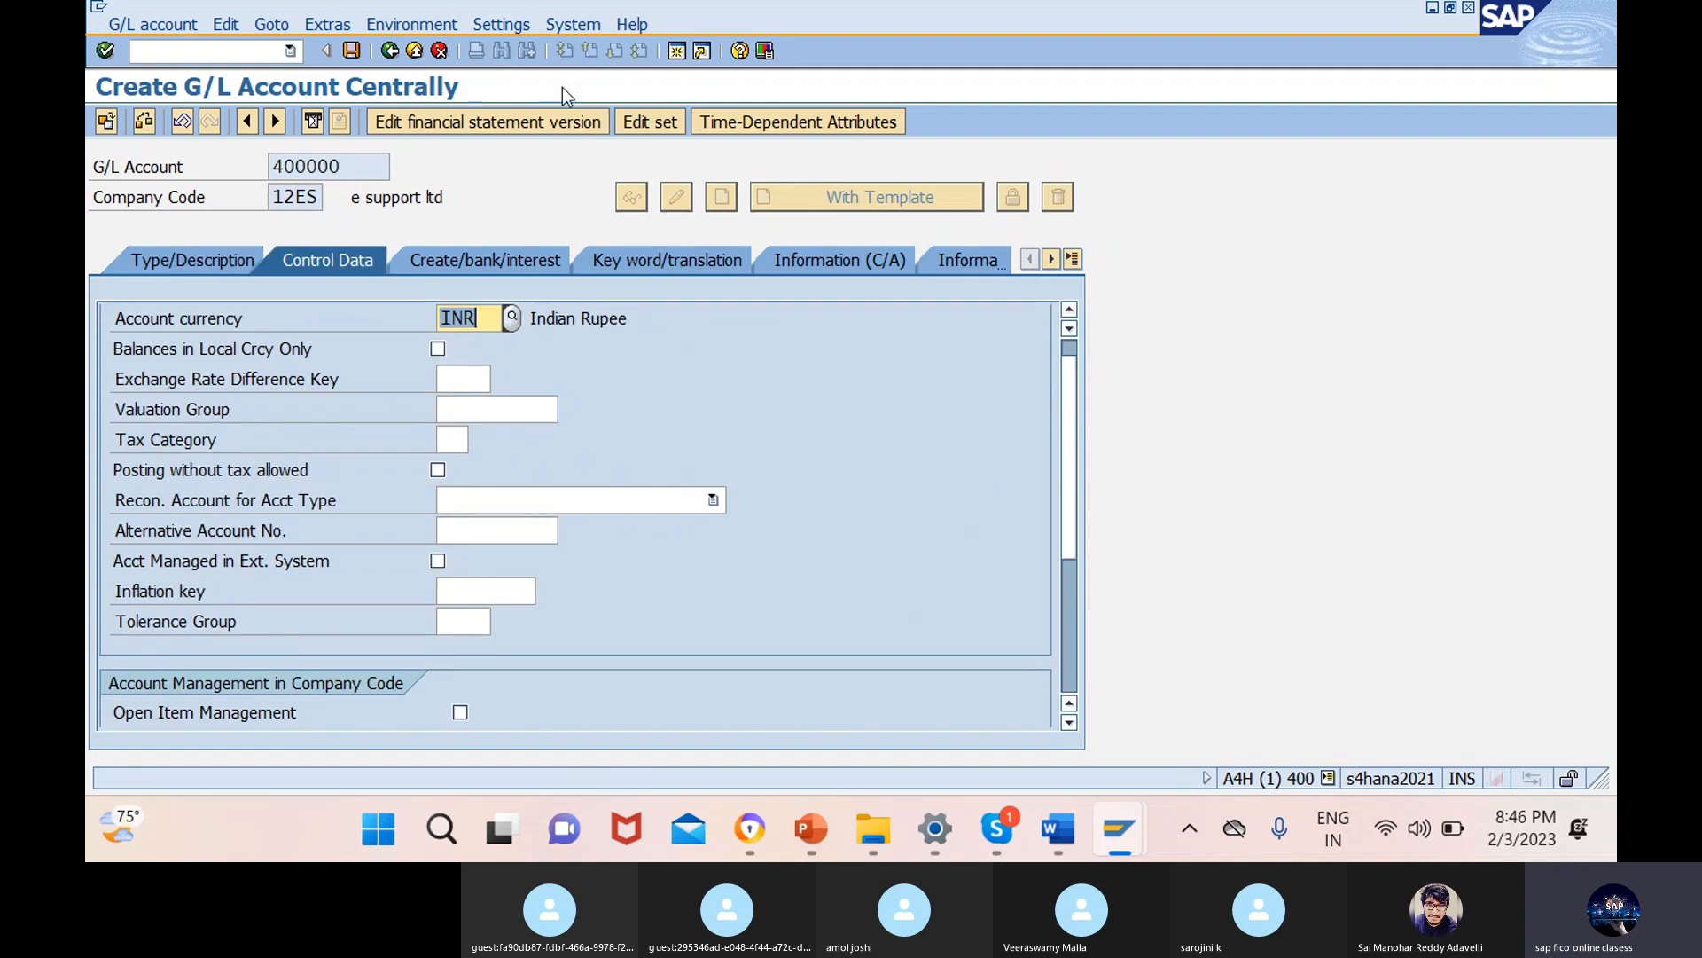
scroll(640, 337, down, 3)
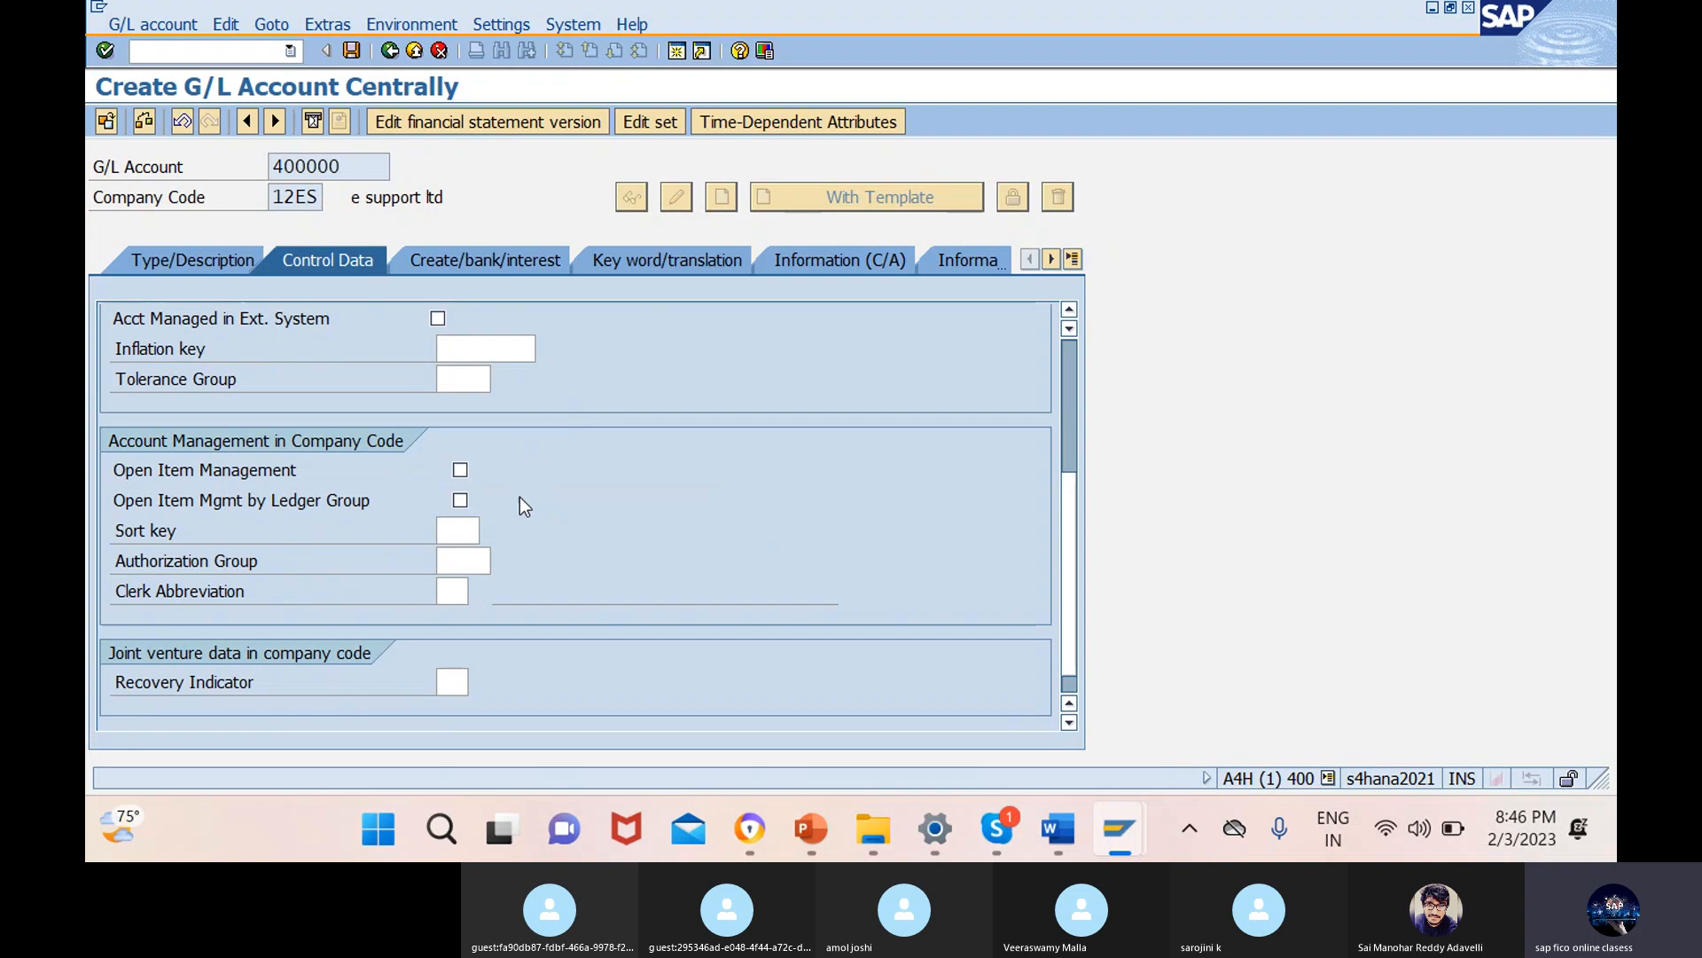
click(470, 530)
text(001)
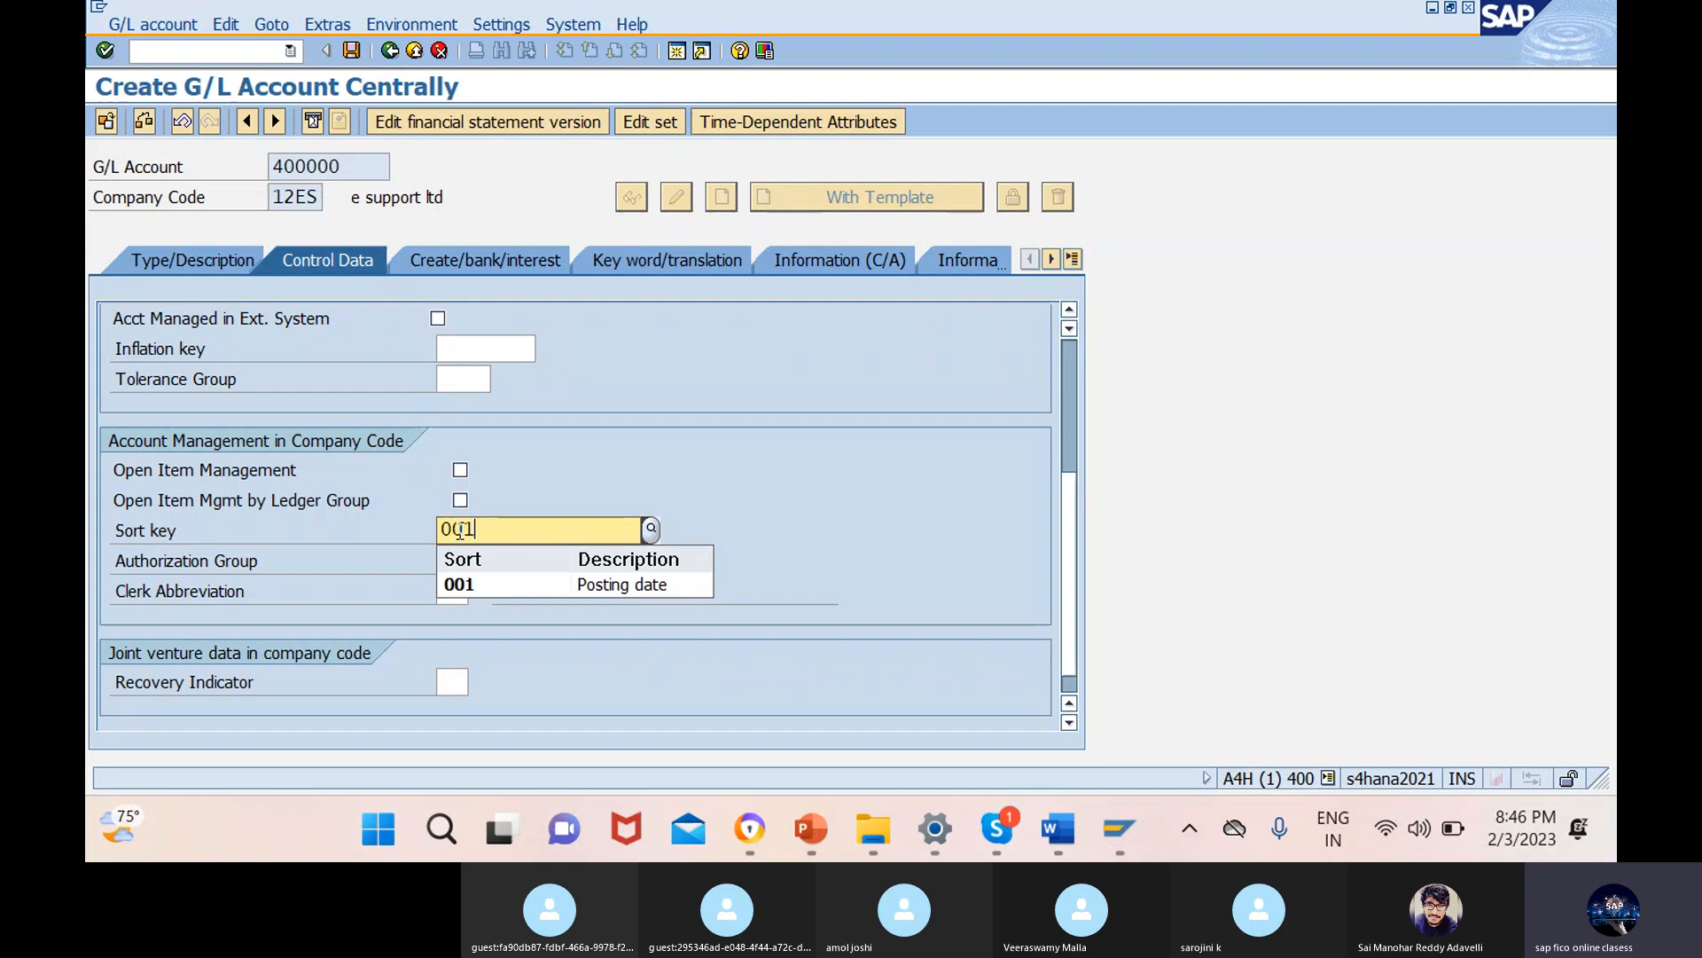
click(583, 578)
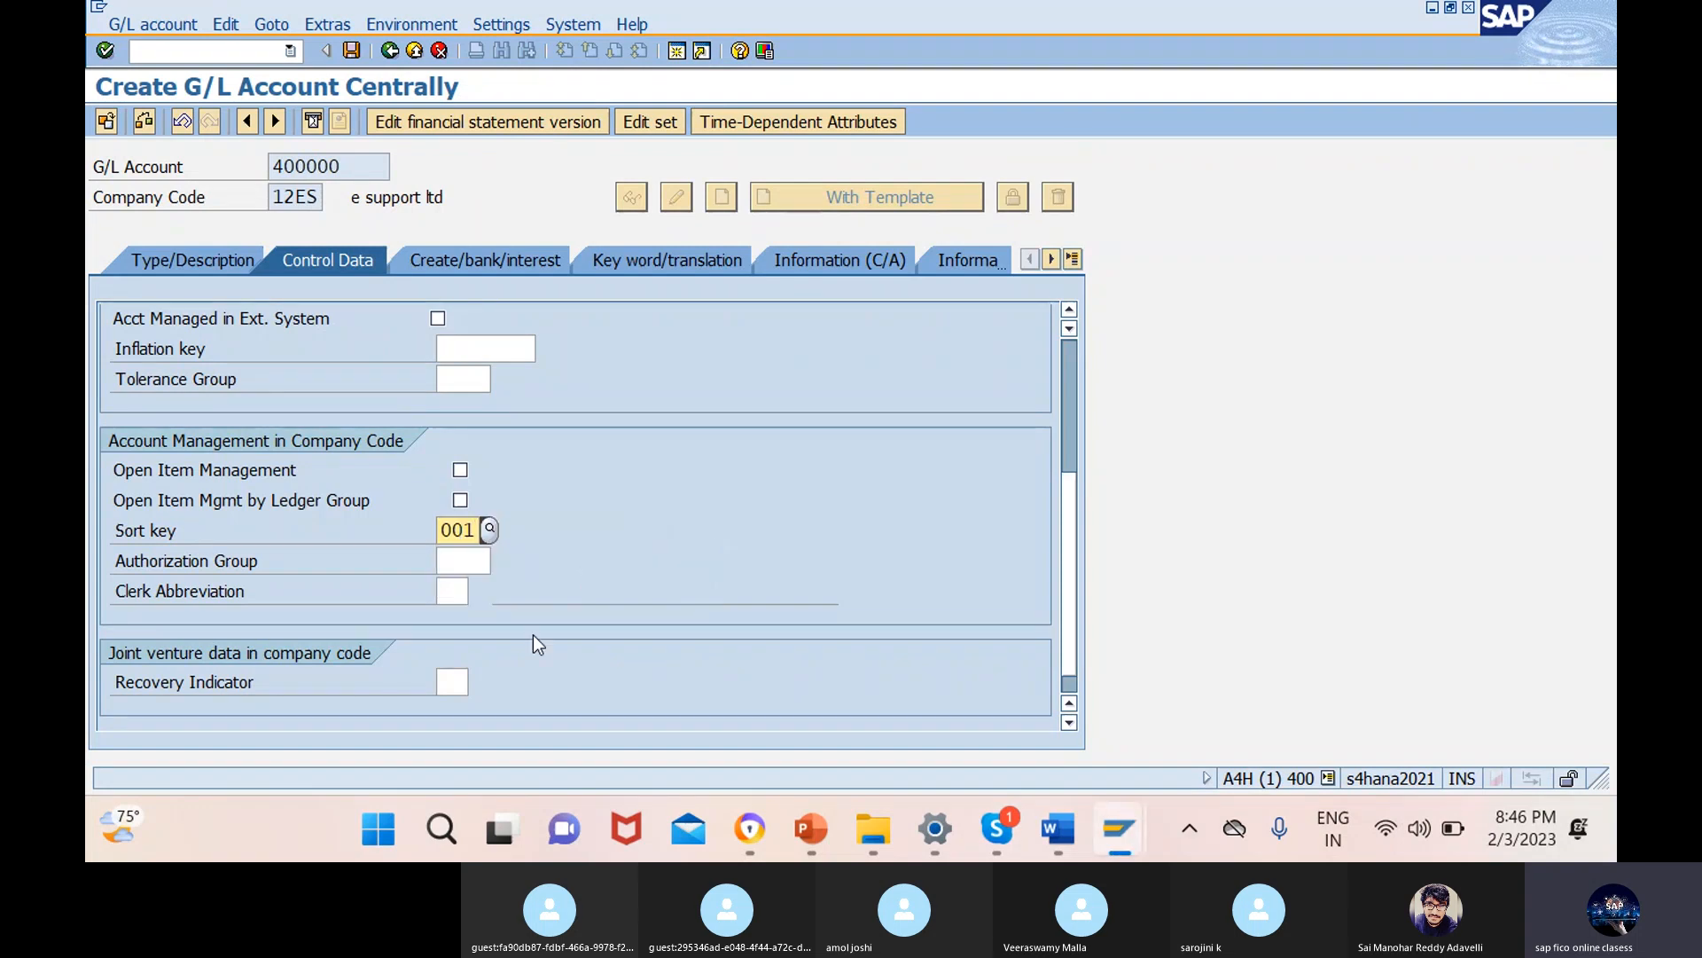
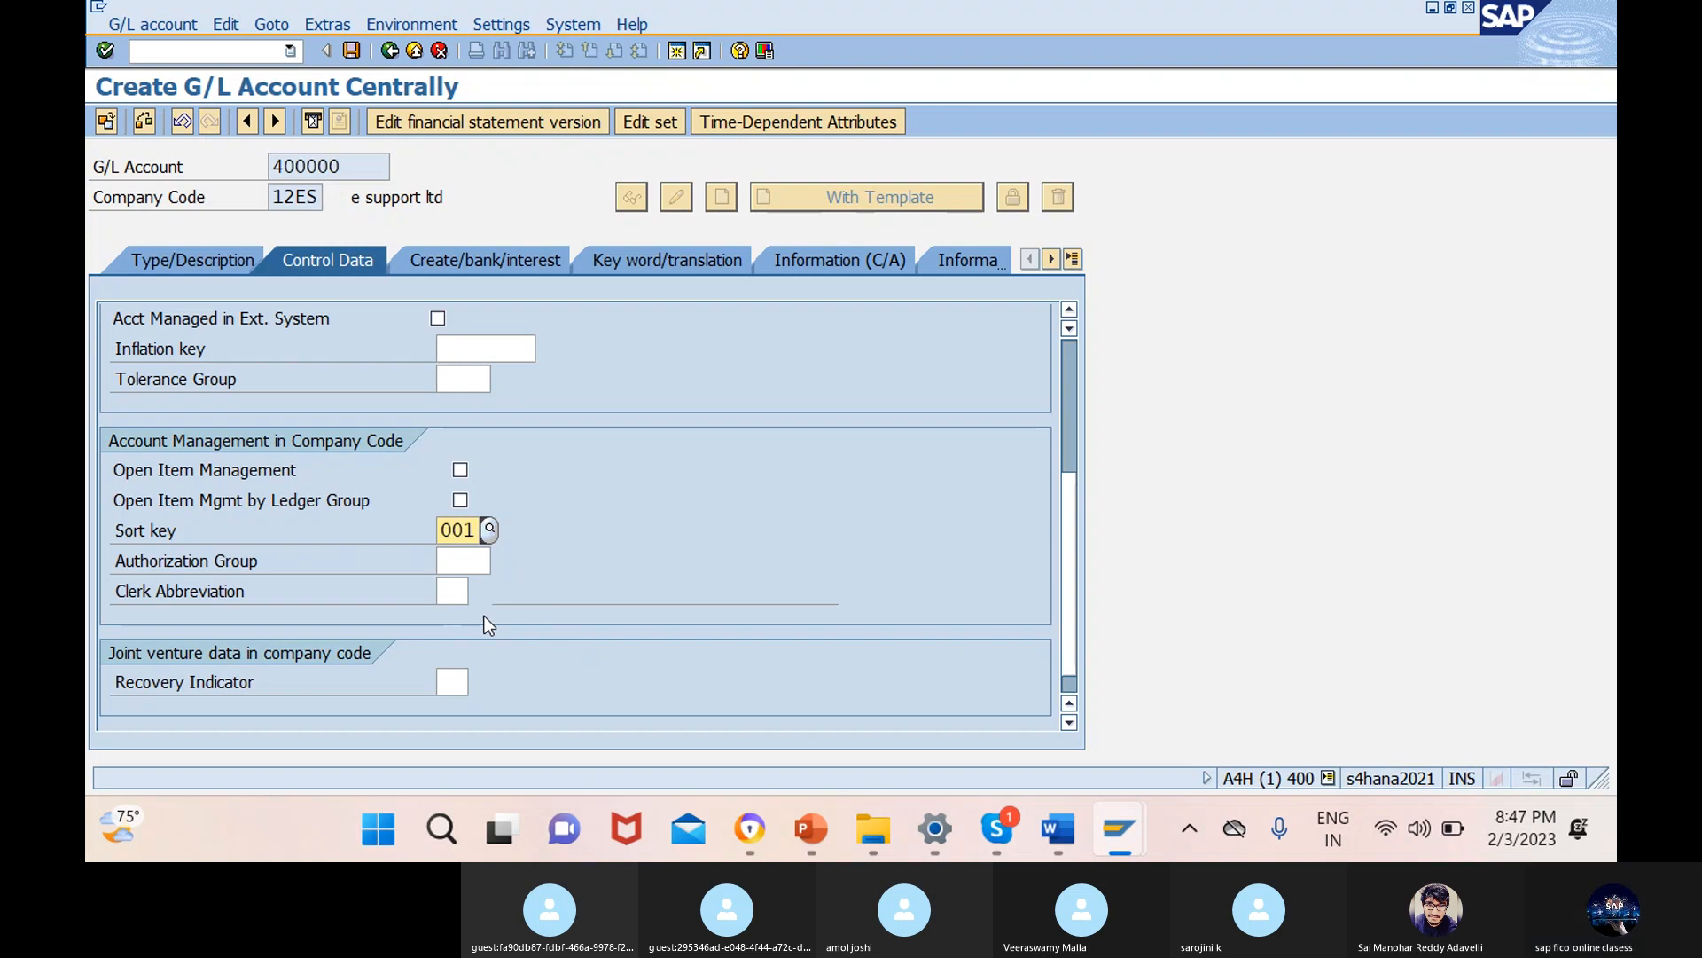
- Assign field status group G004 Cost accounts, recheck the control data and save G/L account 400000
click(502, 261)
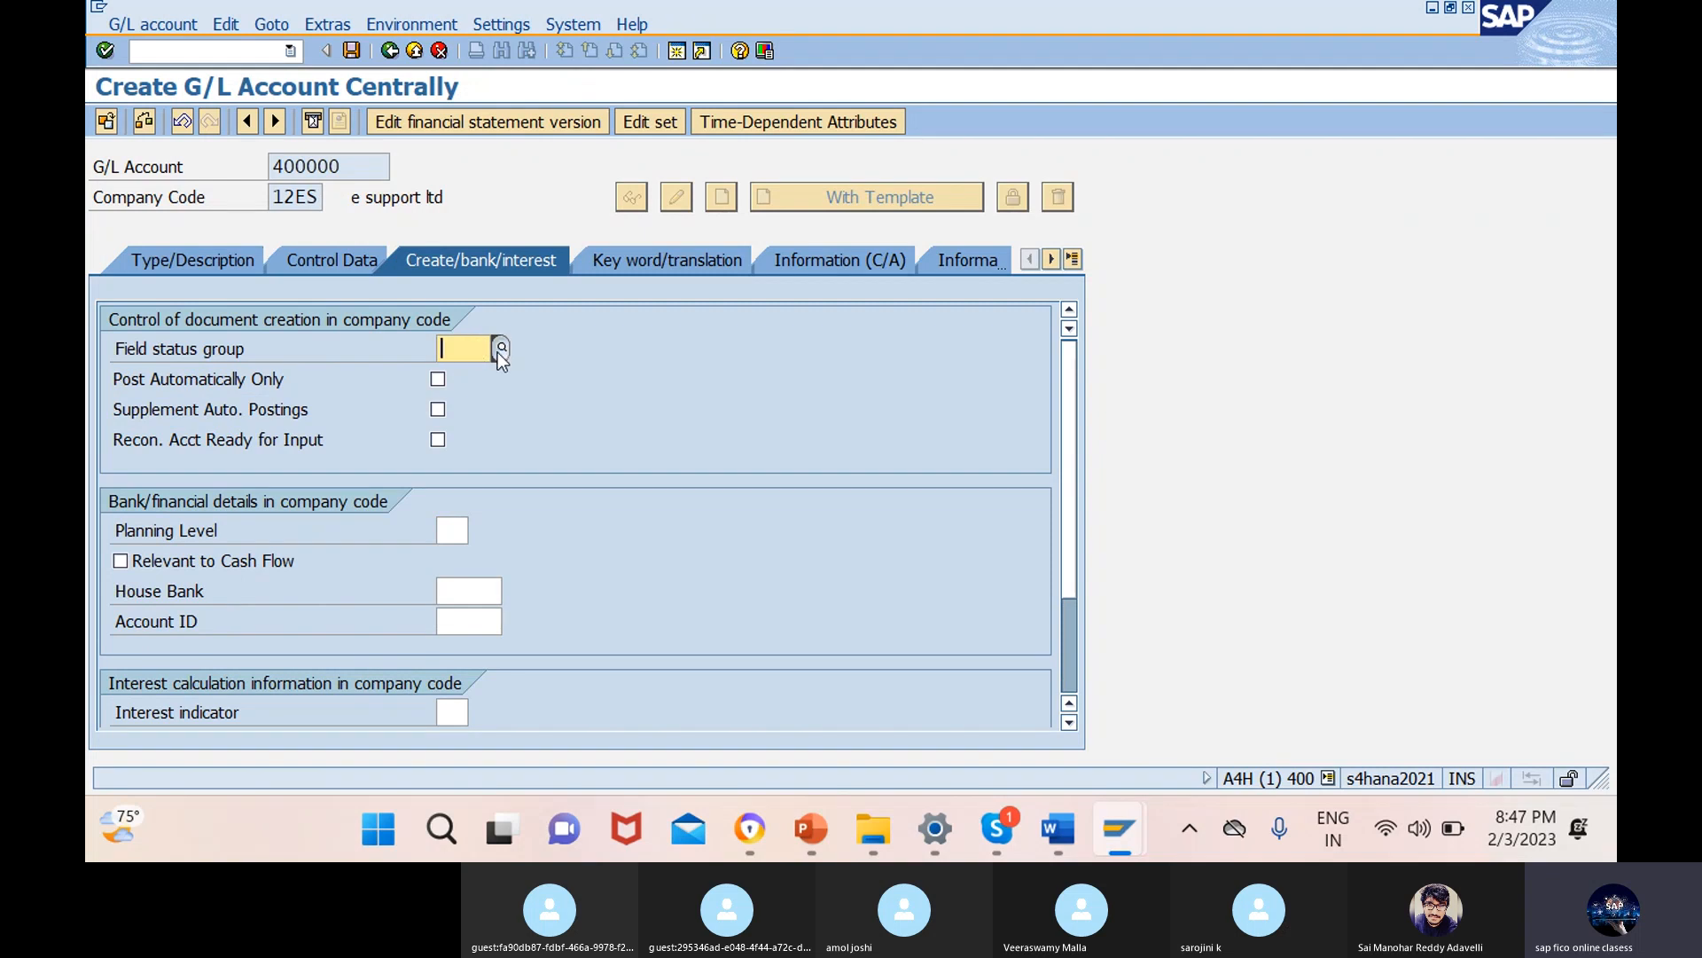
click(500, 348)
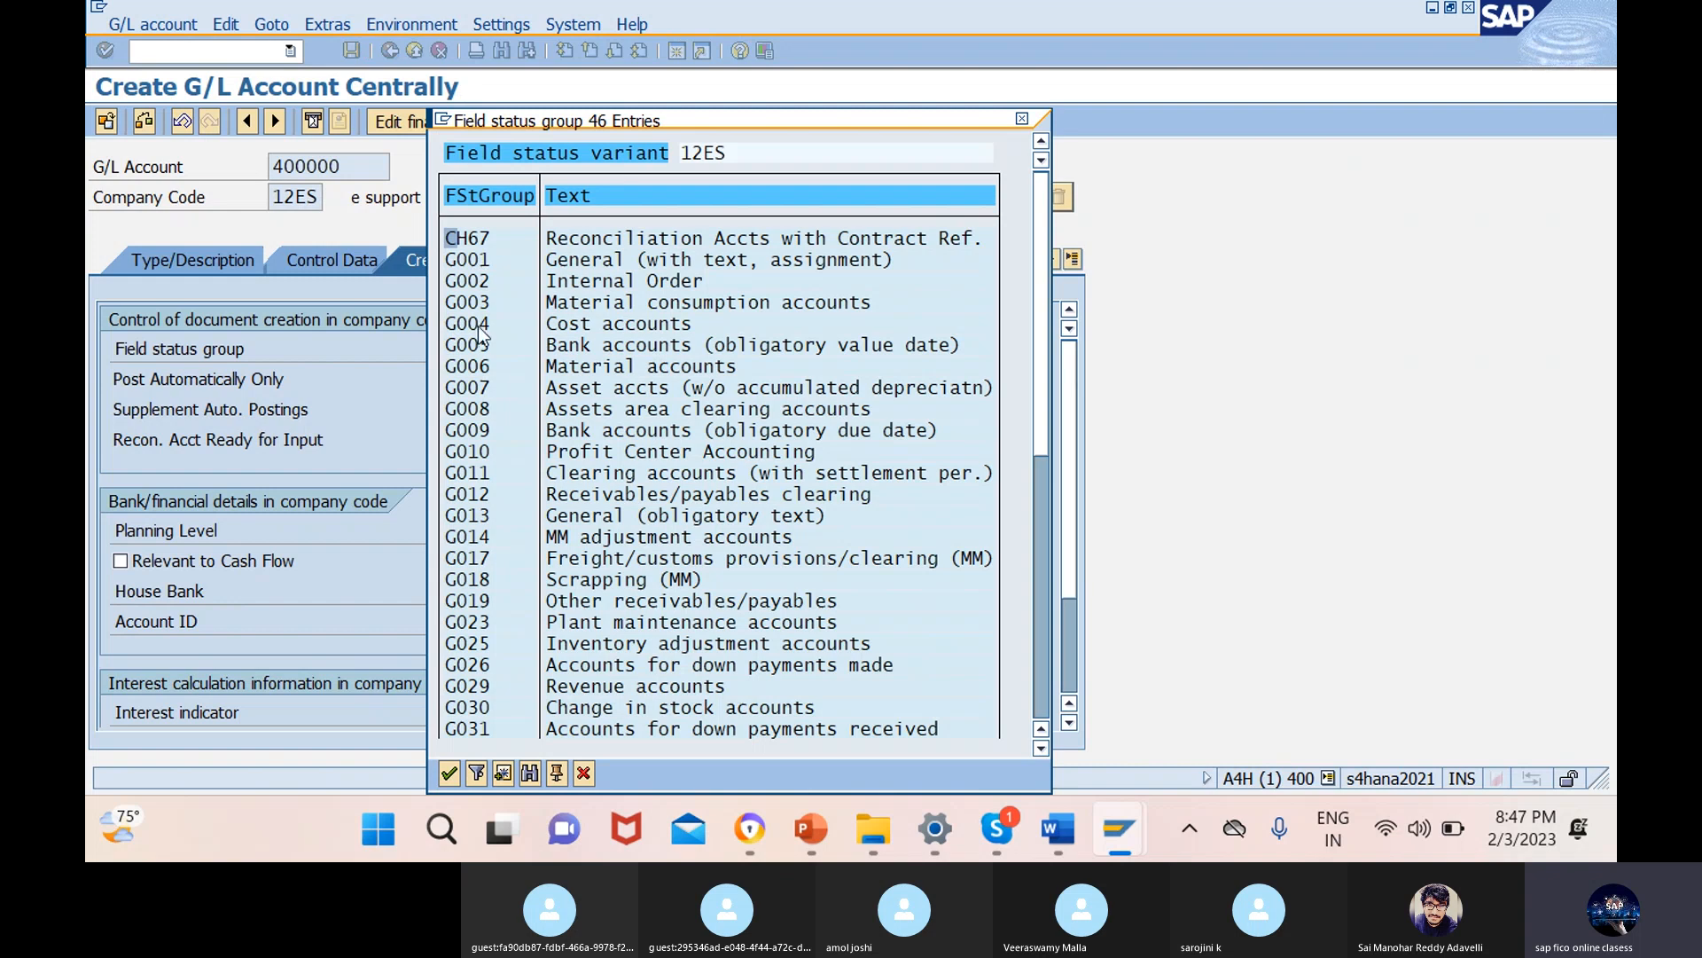
click(489, 325)
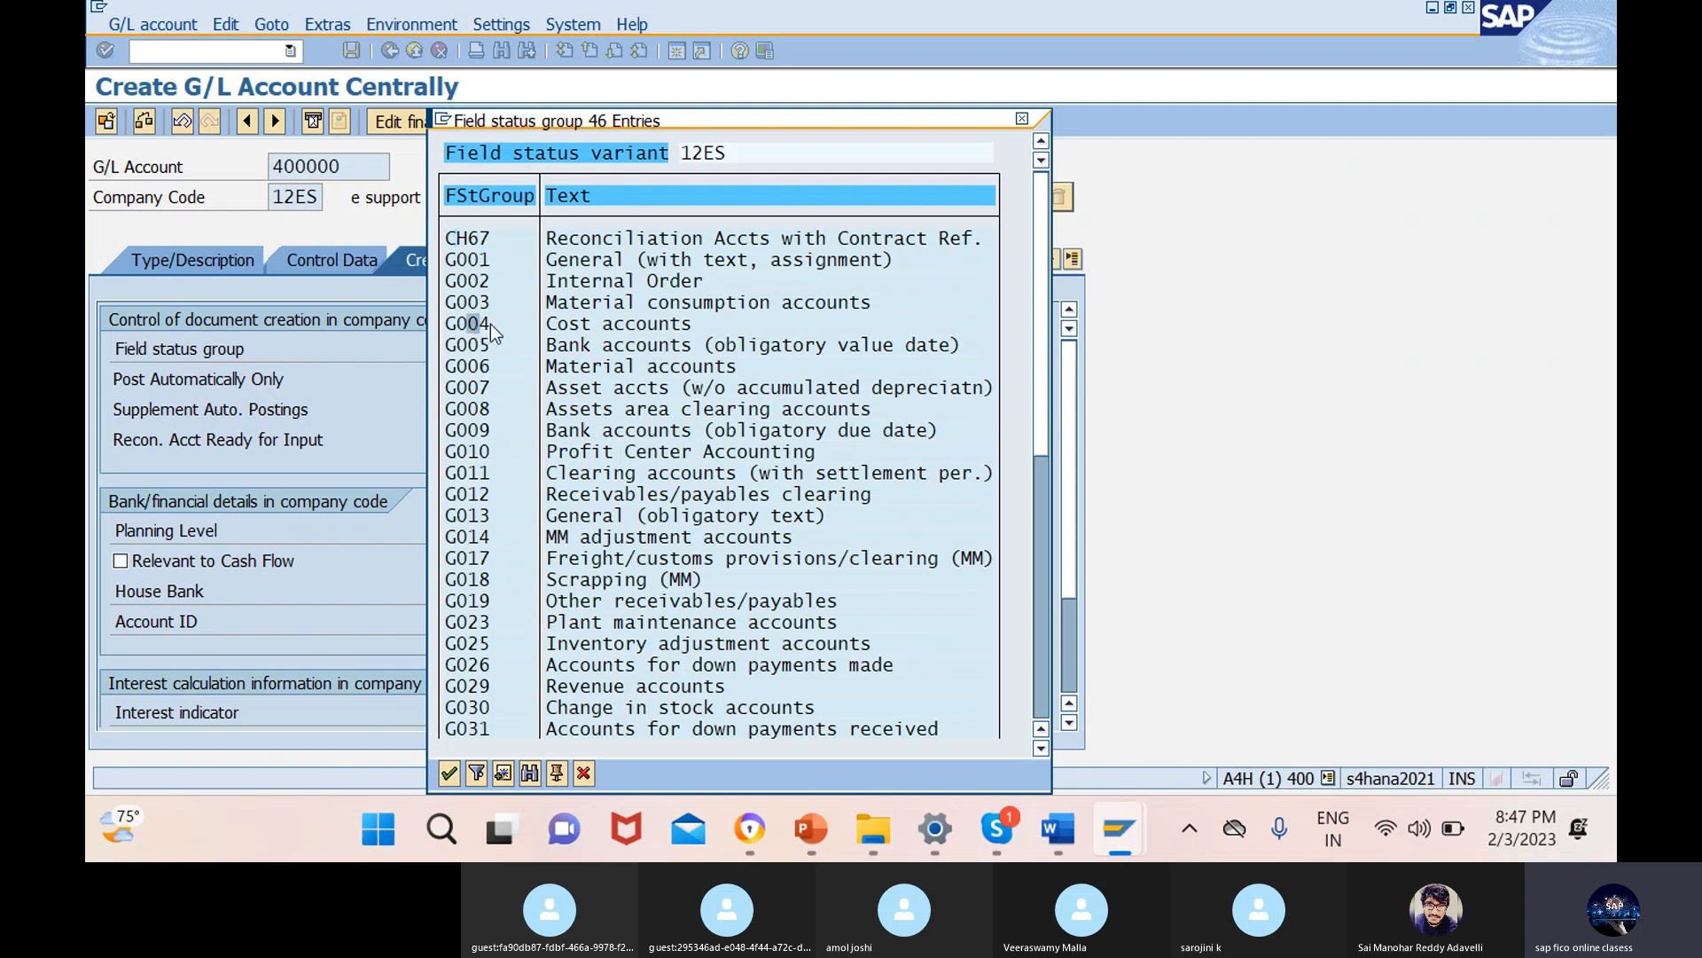
click(450, 774)
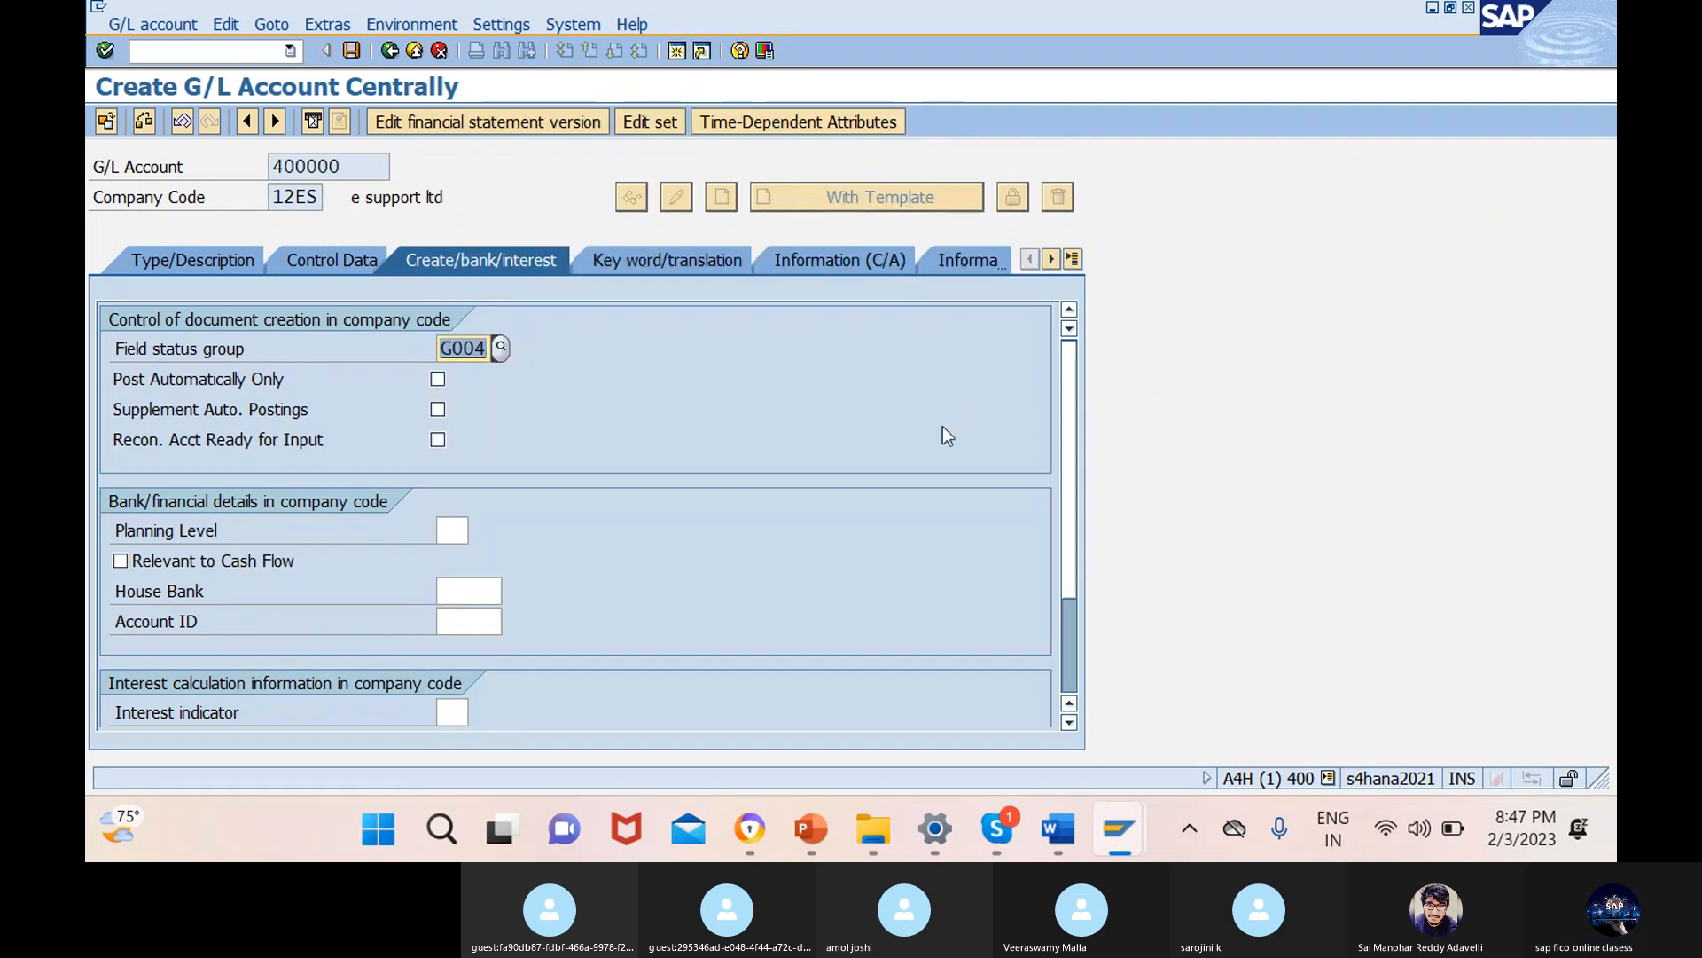
key(Return)
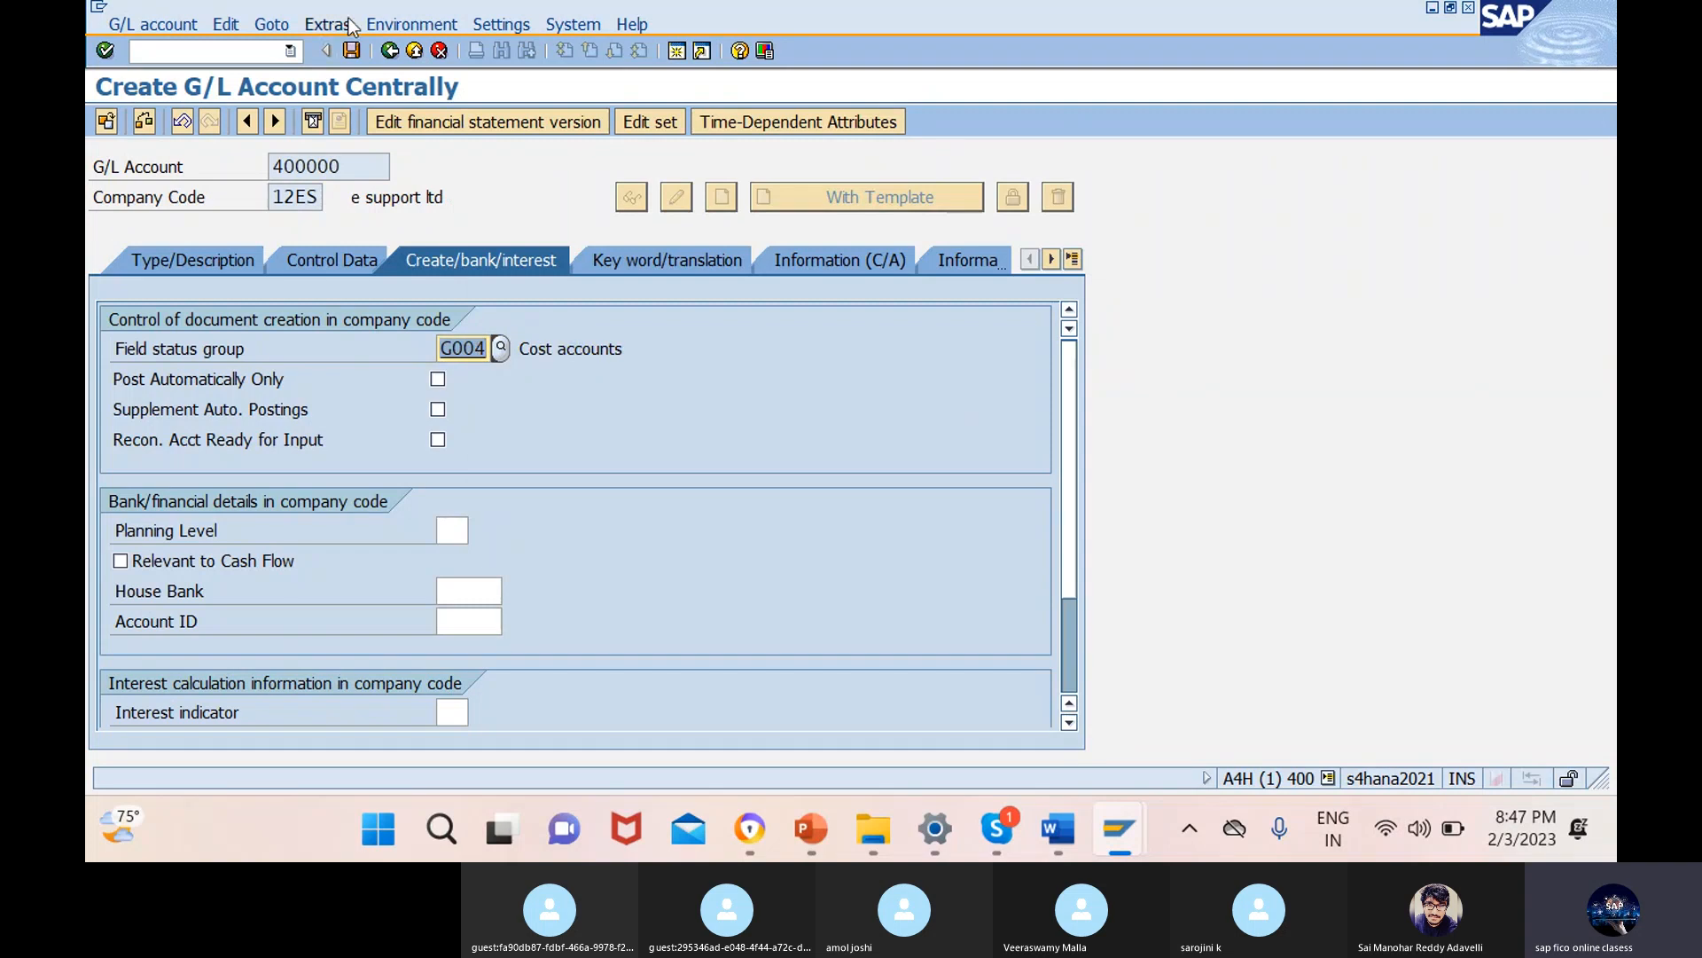
click(307, 261)
scroll(739, 452, down, 3)
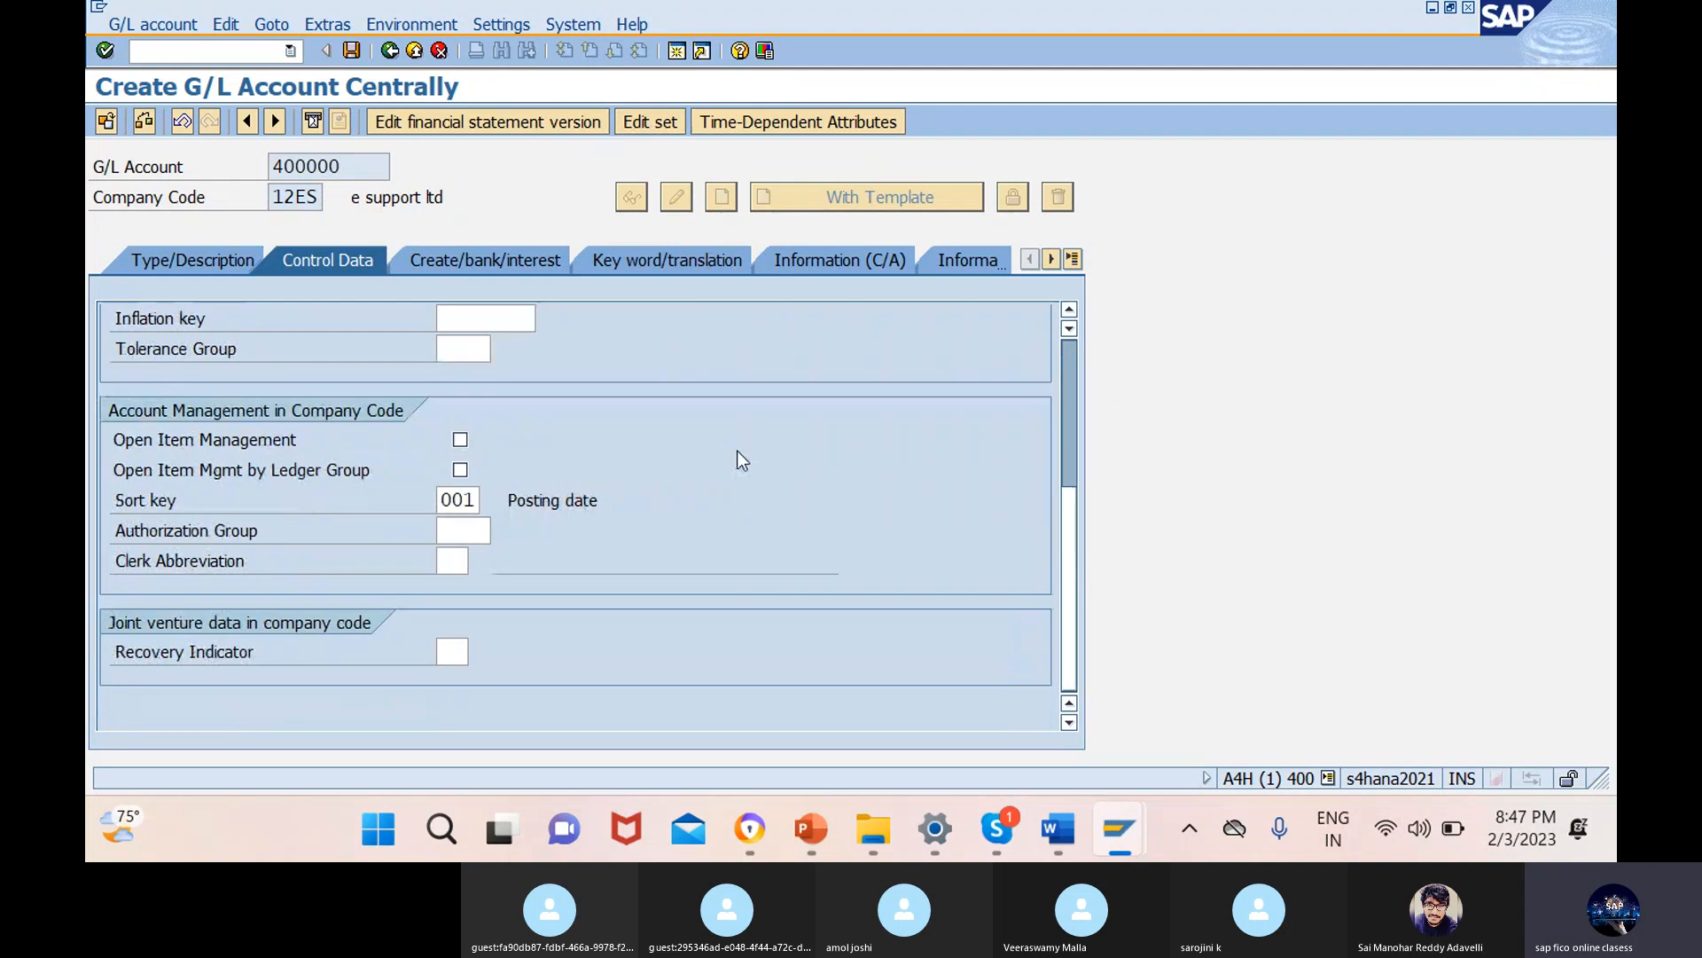
key(ctrl+s)
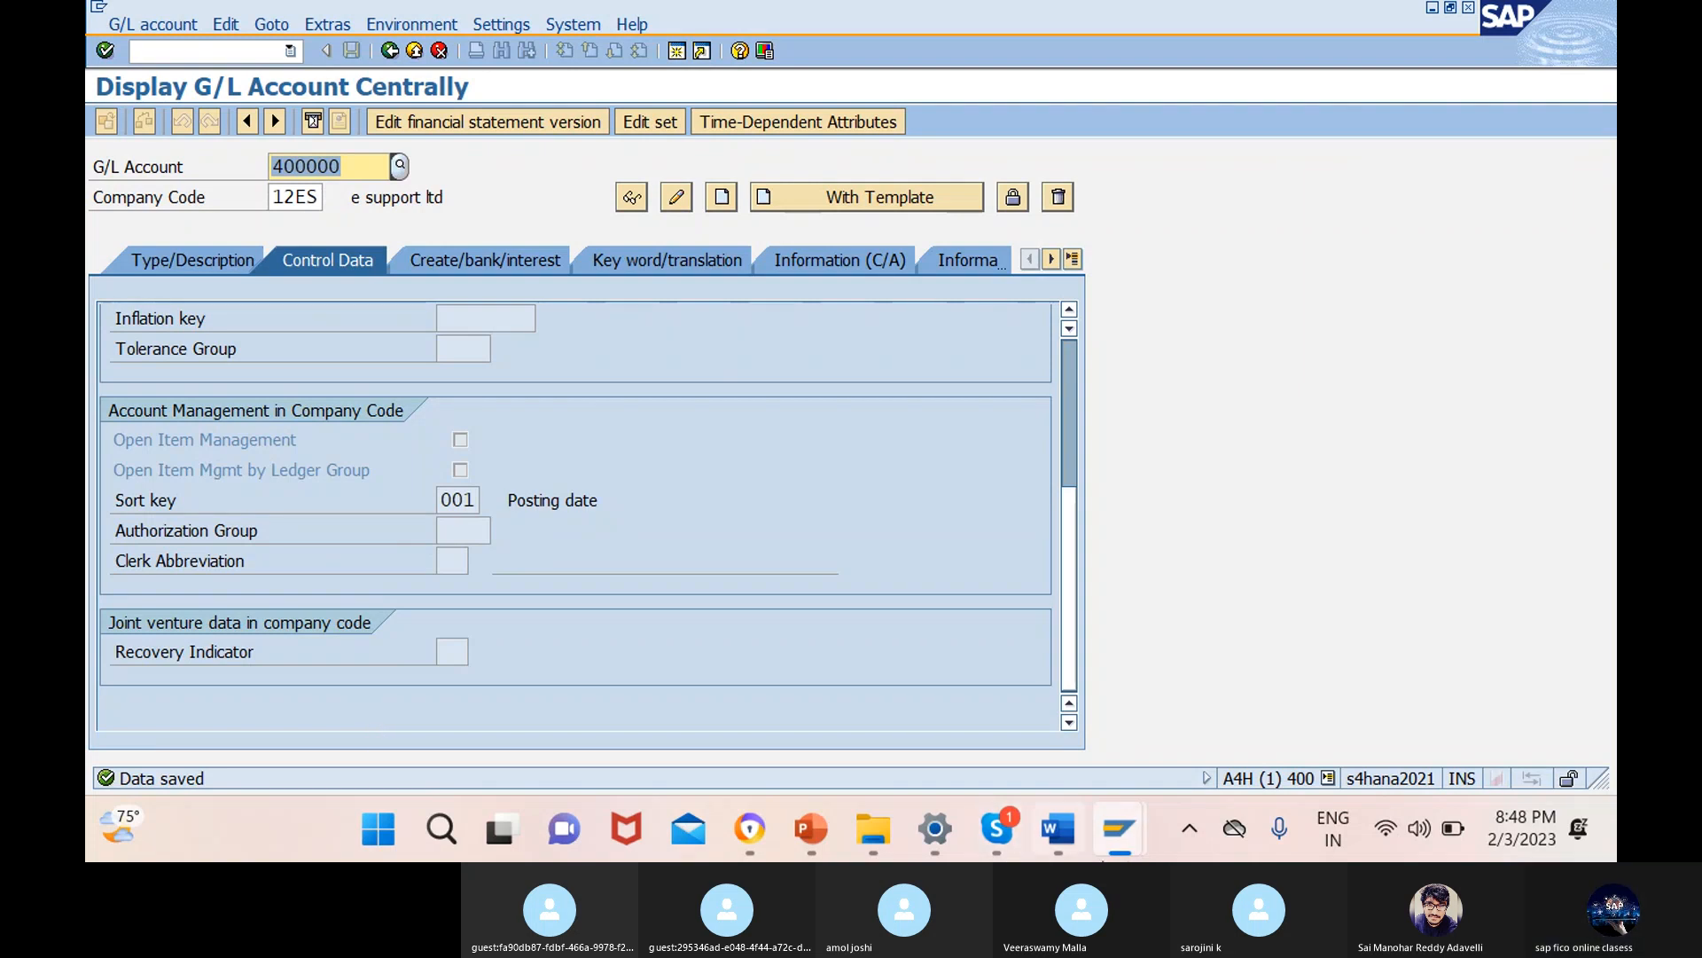
- Switch to the G/L Account Groups session, leave only the SECO row selected and pick out its From Acct number 600000
mouse_move(1137, 832)
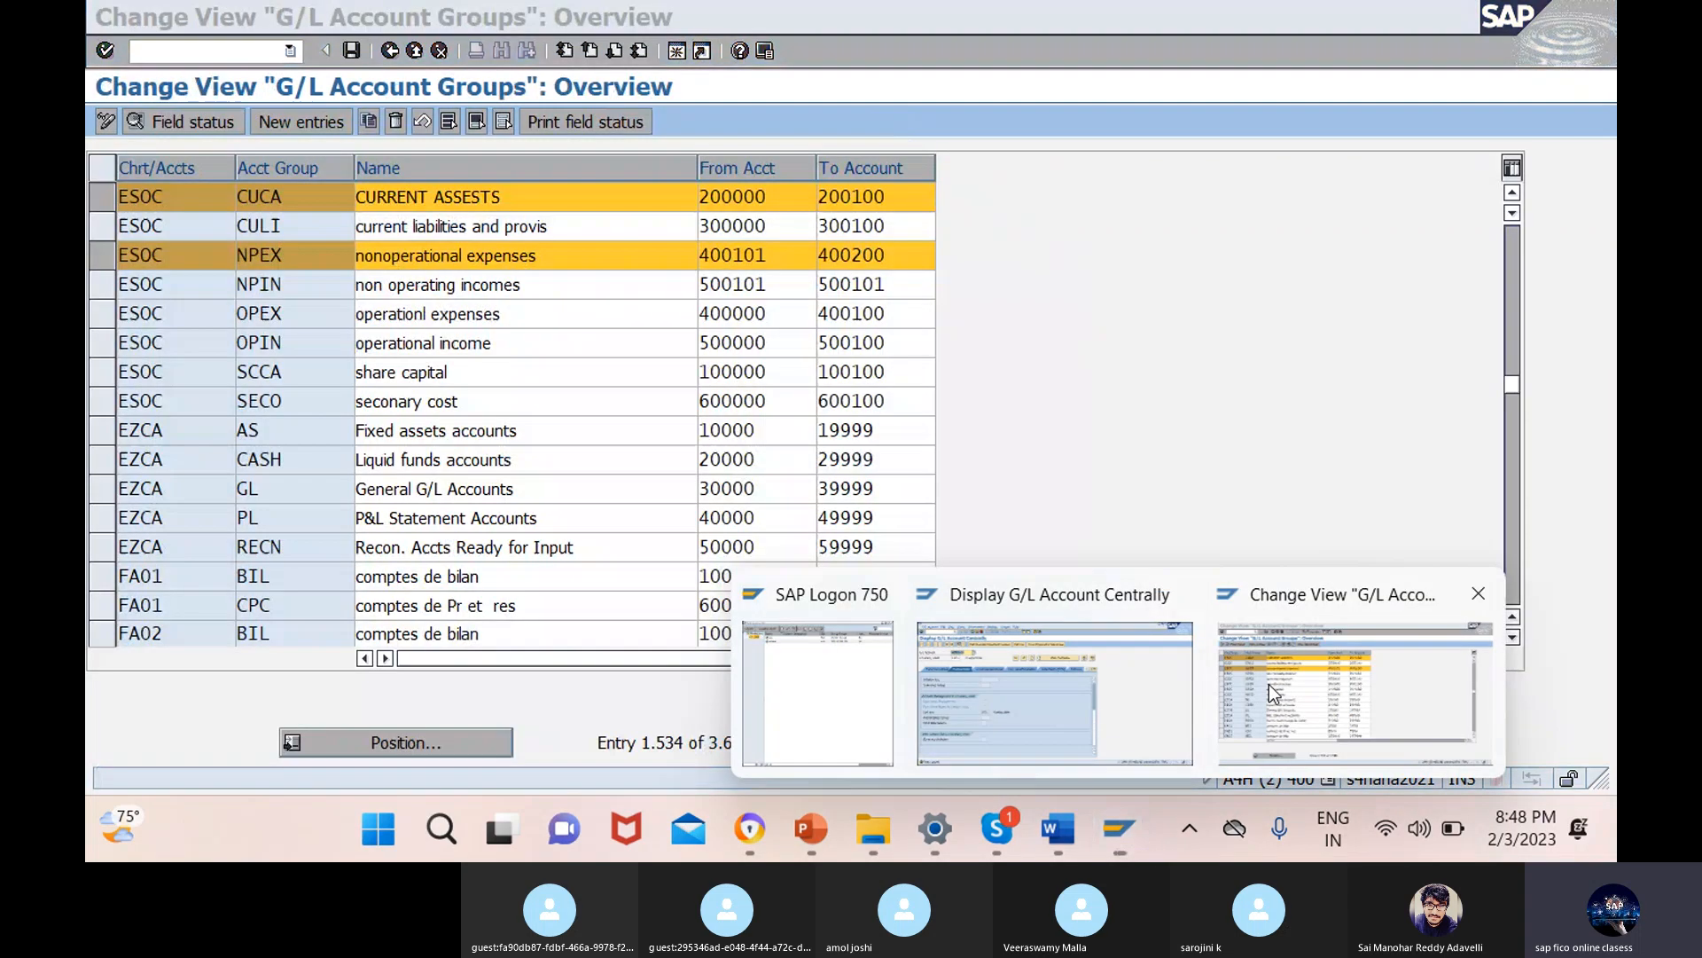
click(1269, 684)
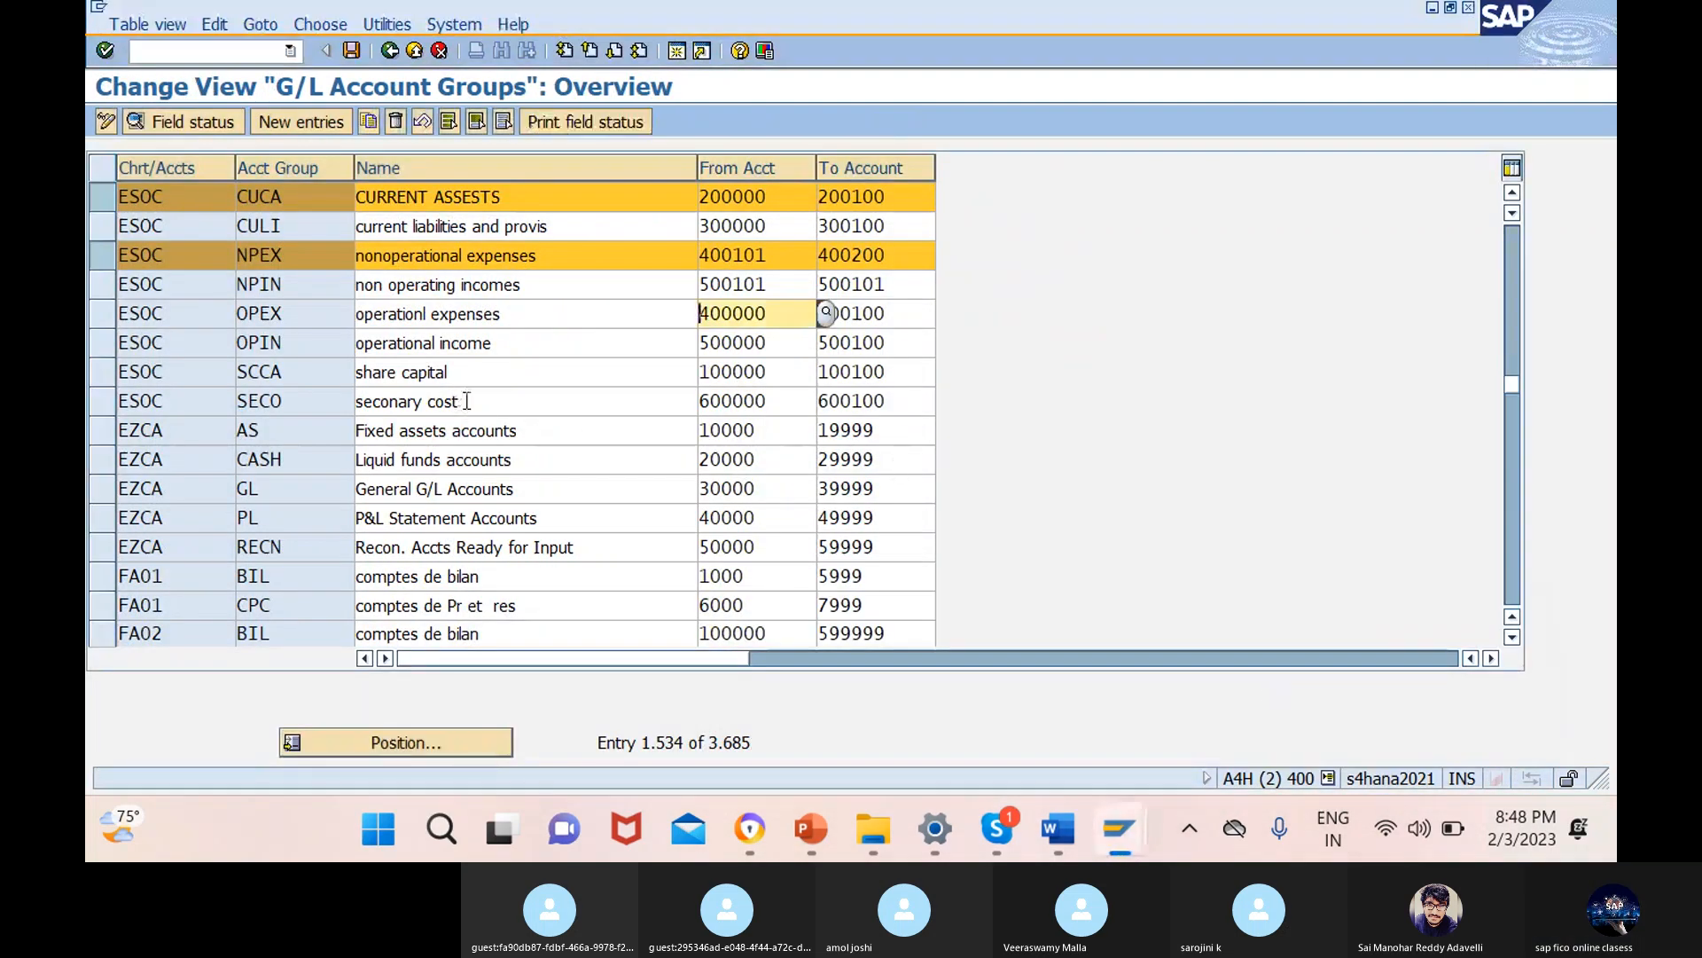
click(103, 401)
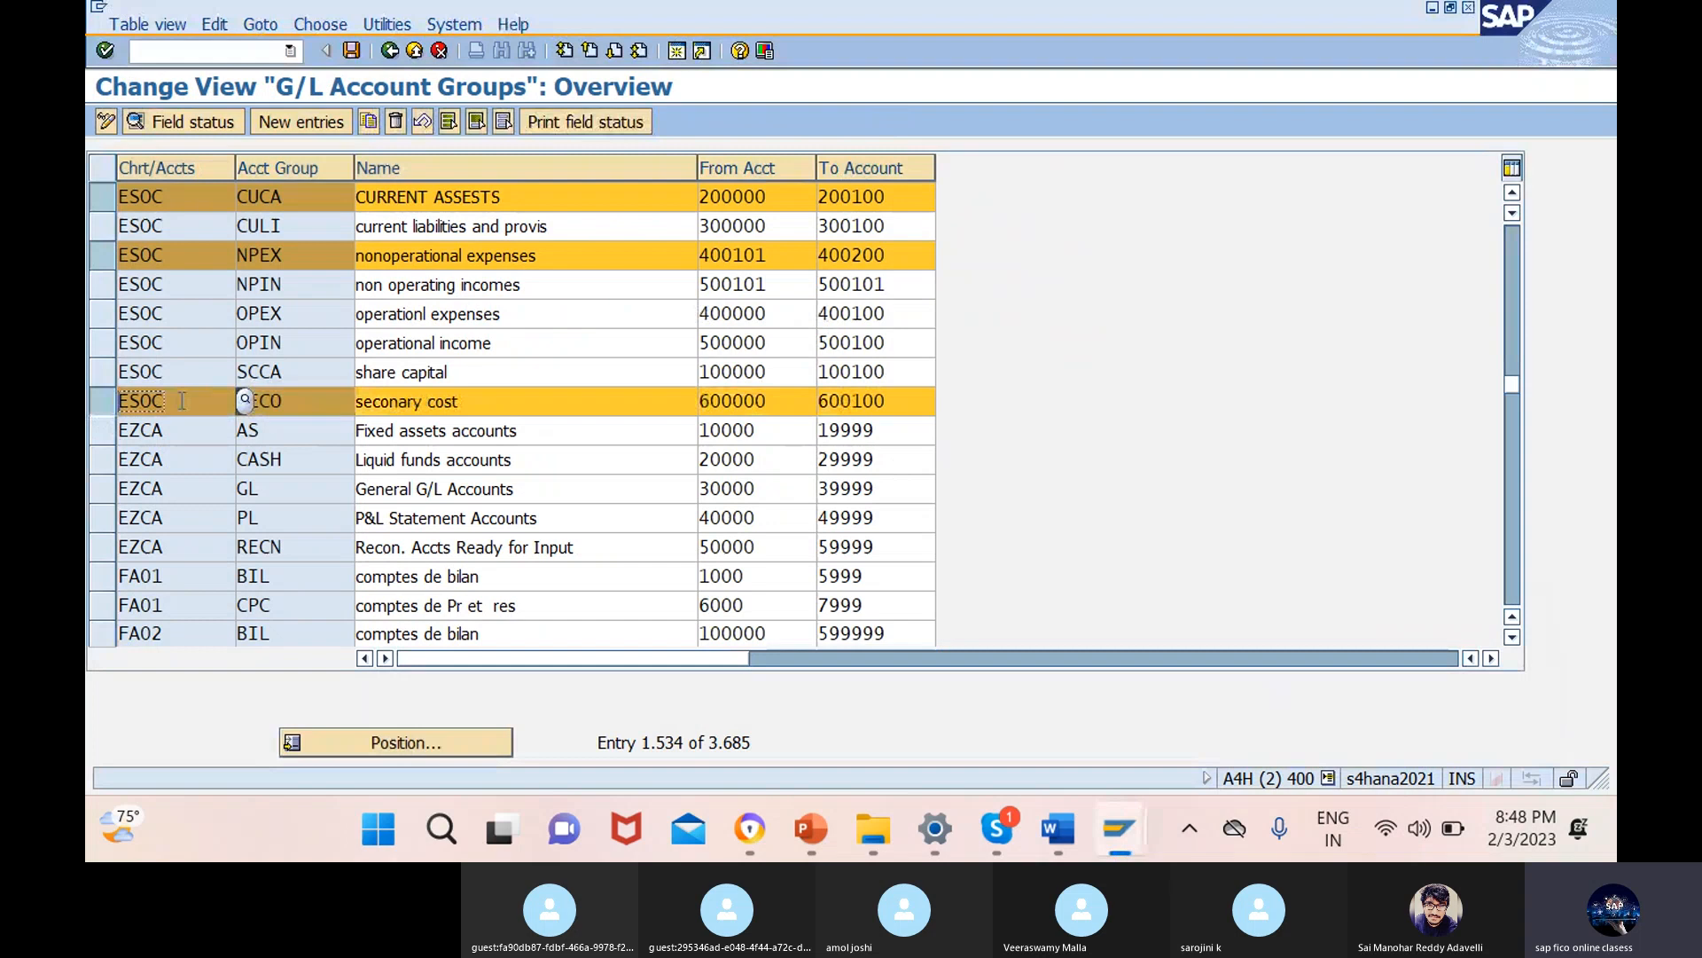
click(103, 255)
click(101, 195)
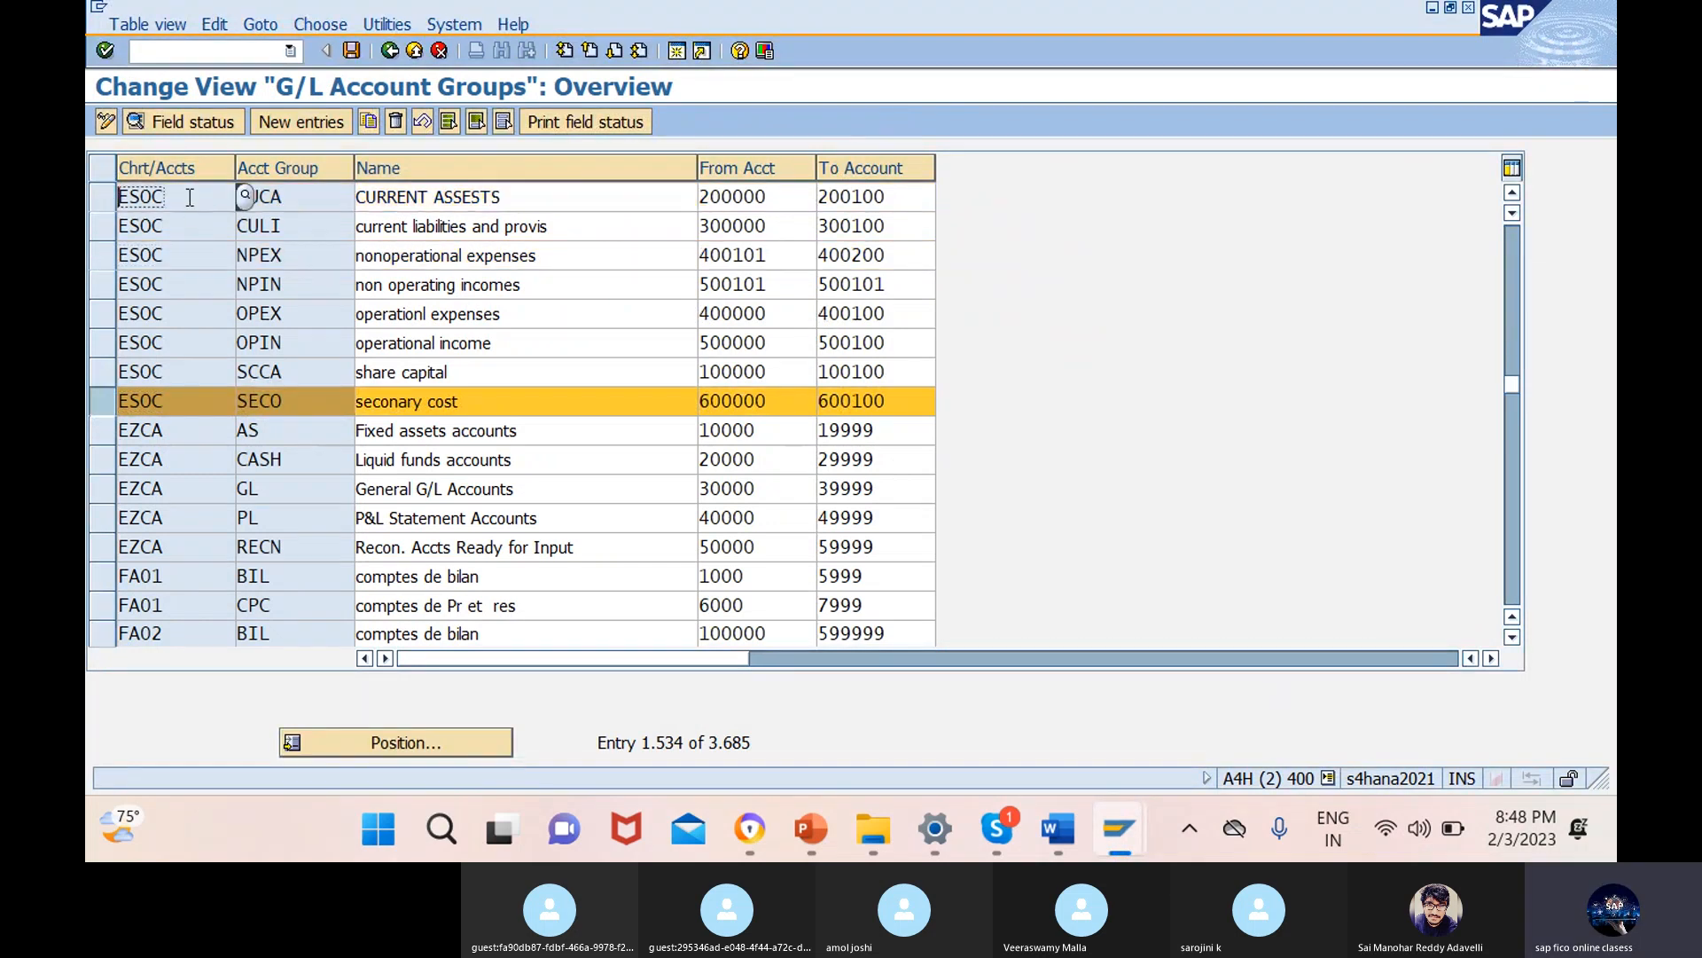
click(780, 402)
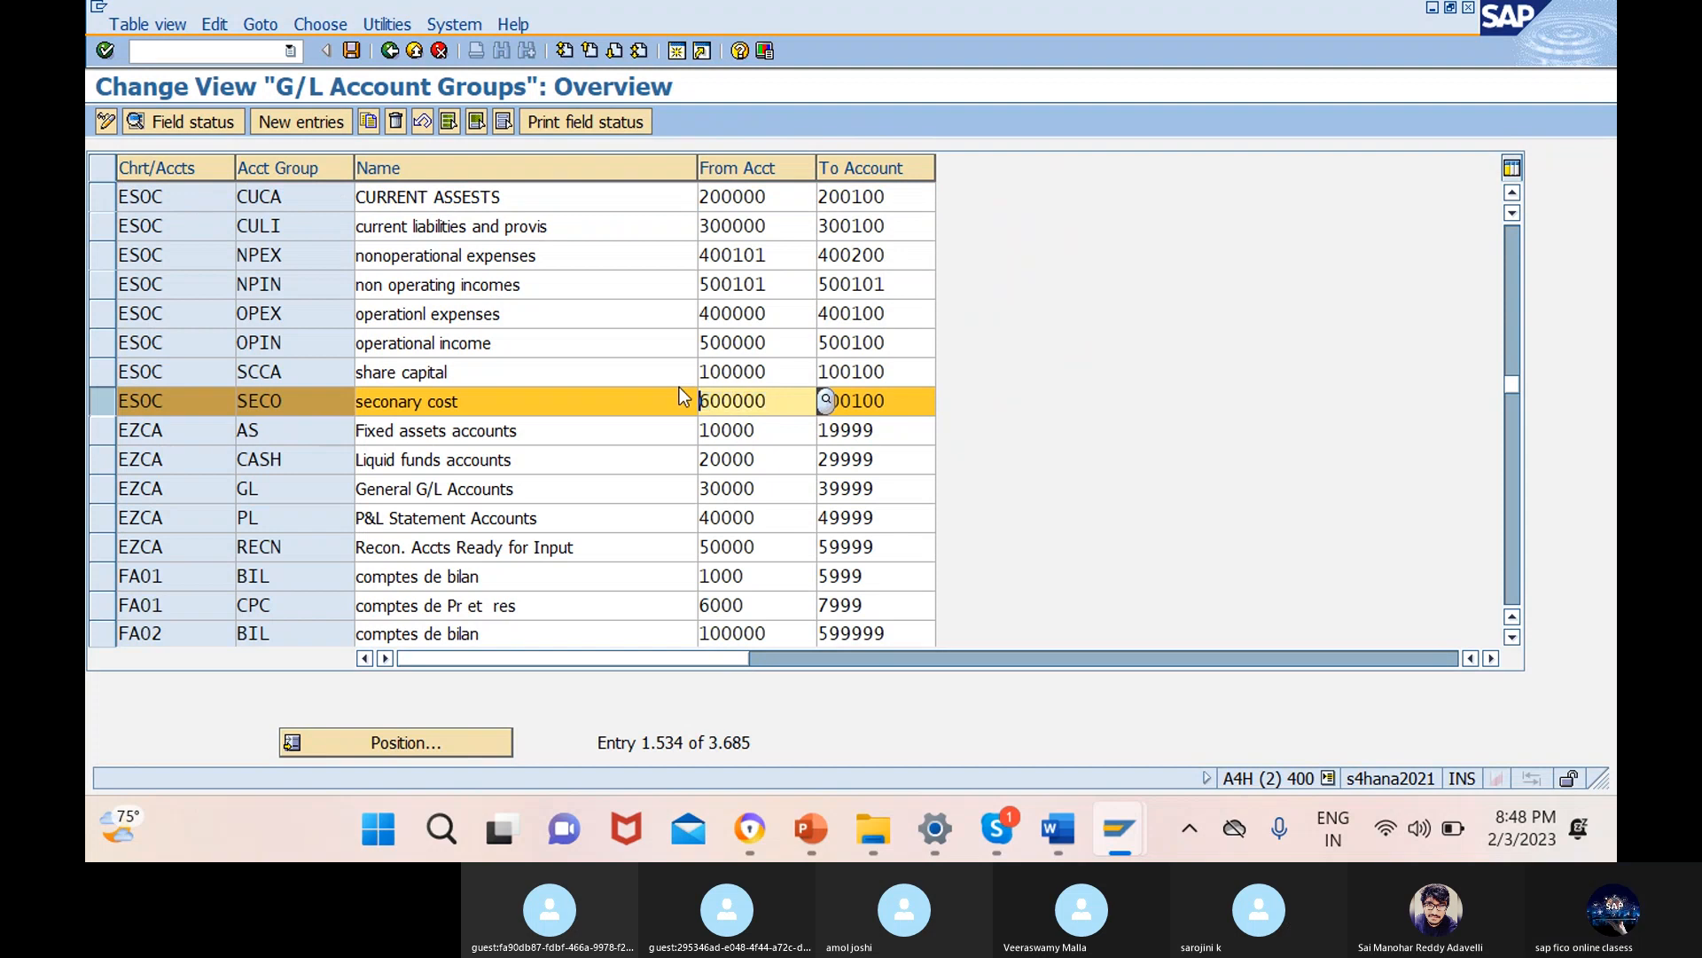
- Return to the G/L account session and start creating G/L account 600000 in company code 12ES without a template
mouse_move(1146, 842)
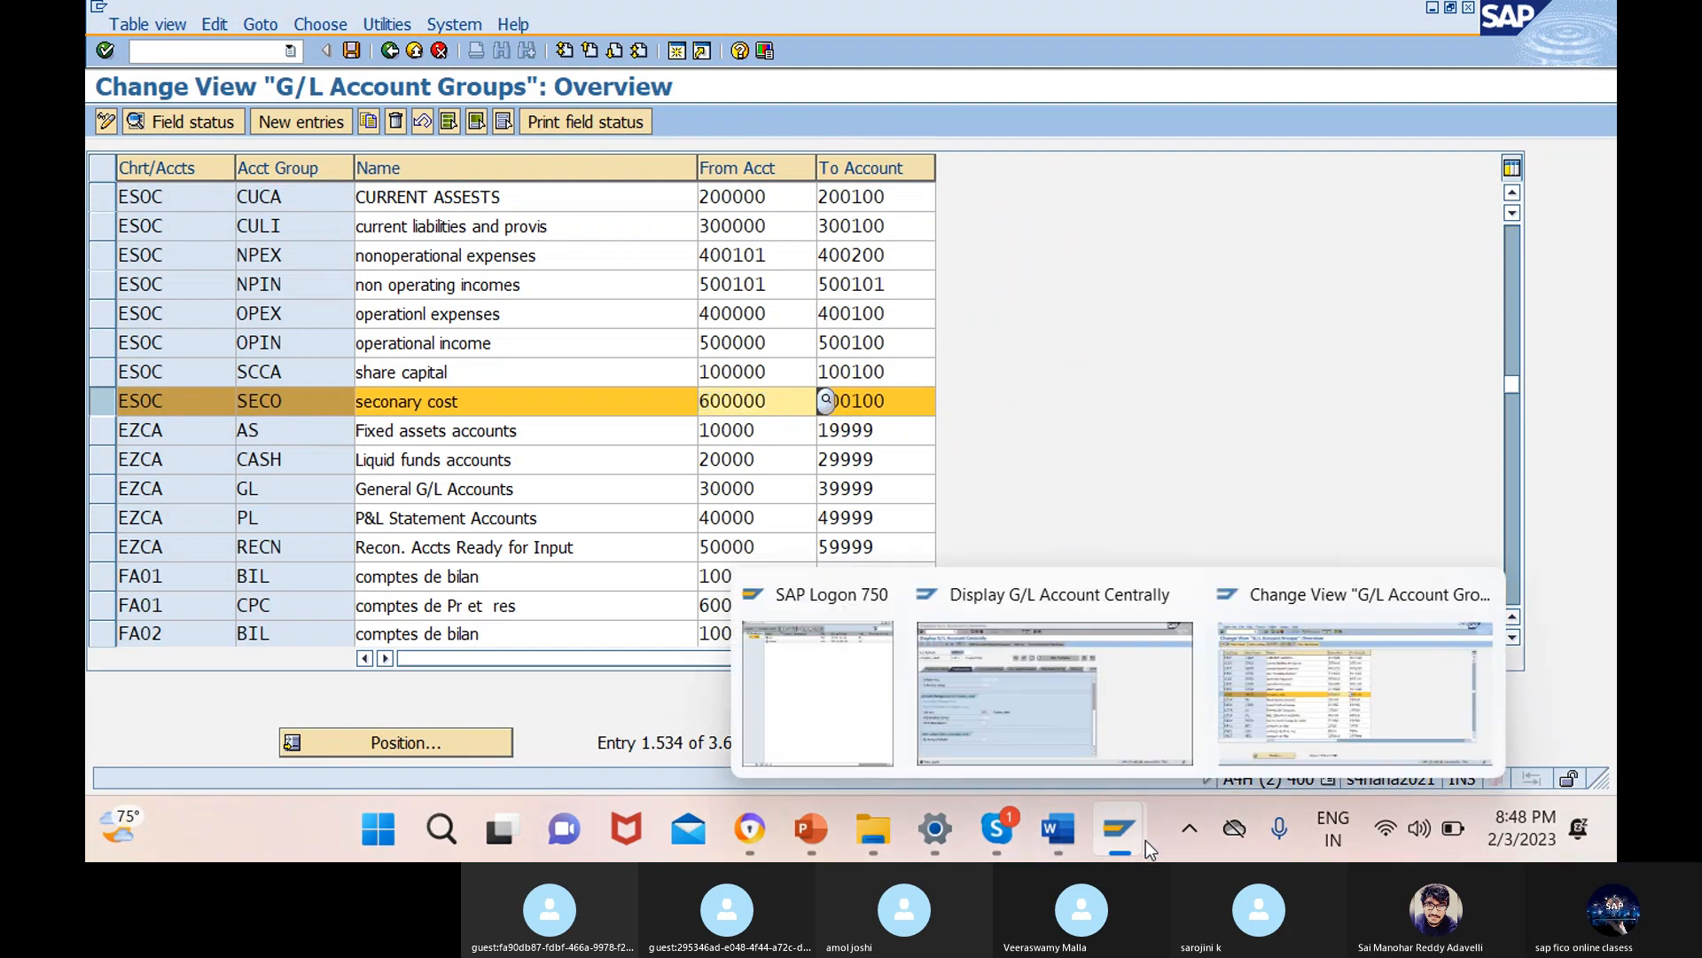
click(1055, 692)
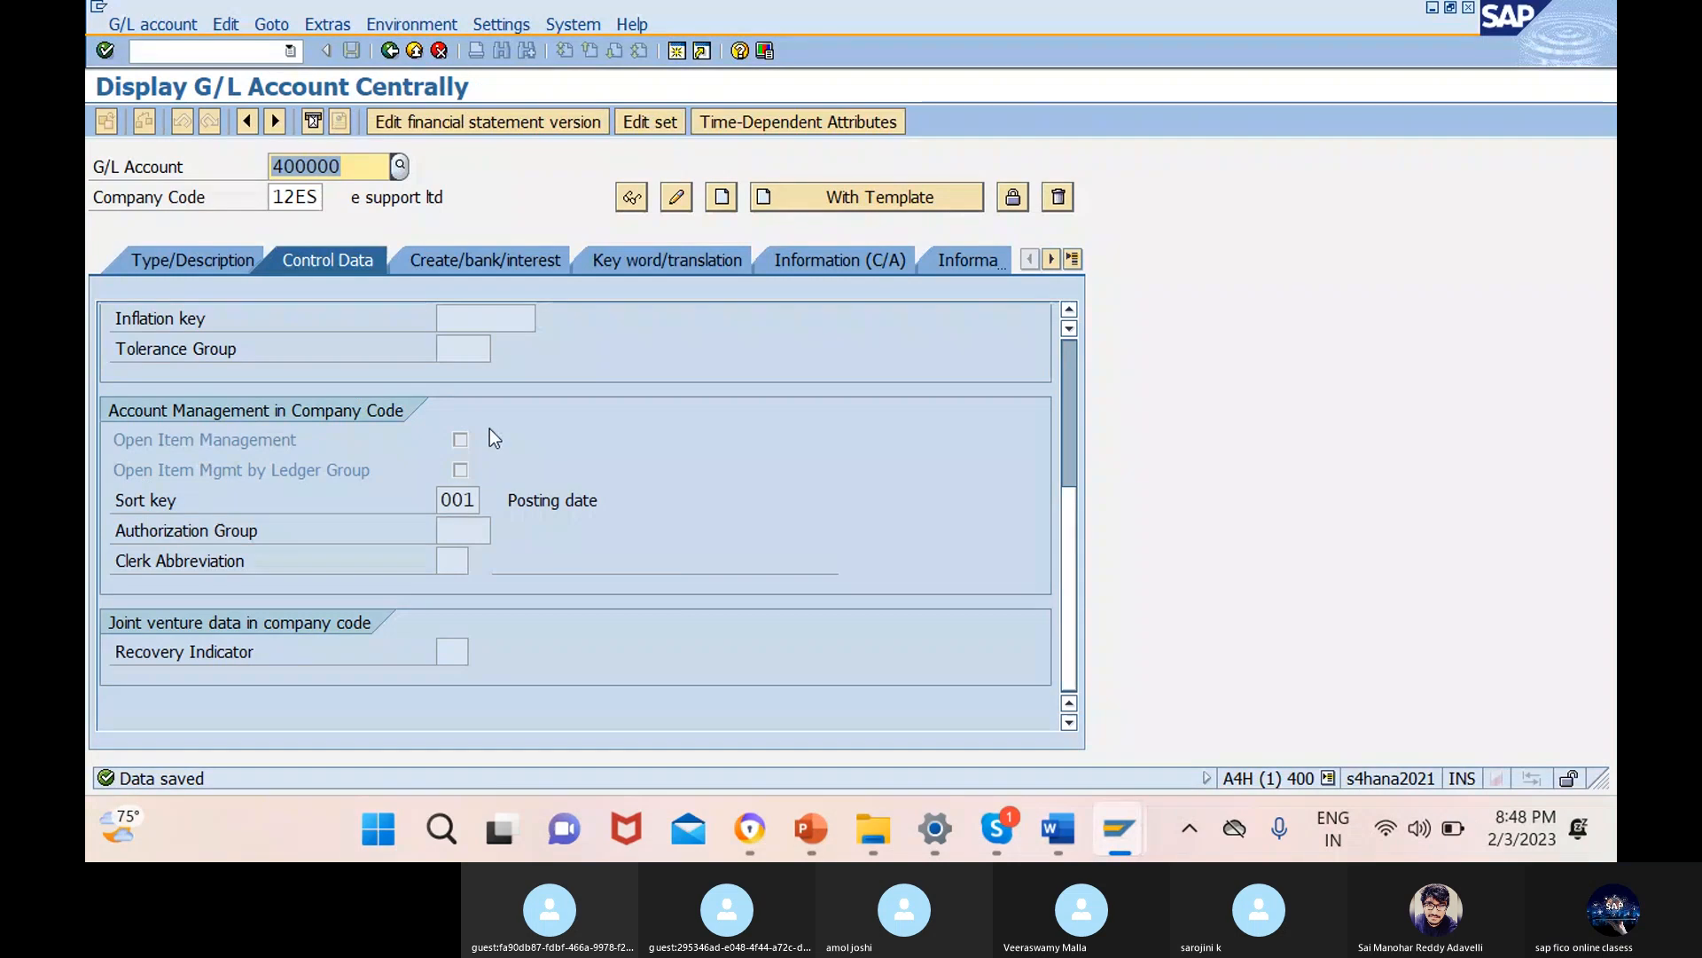
key(Delete)
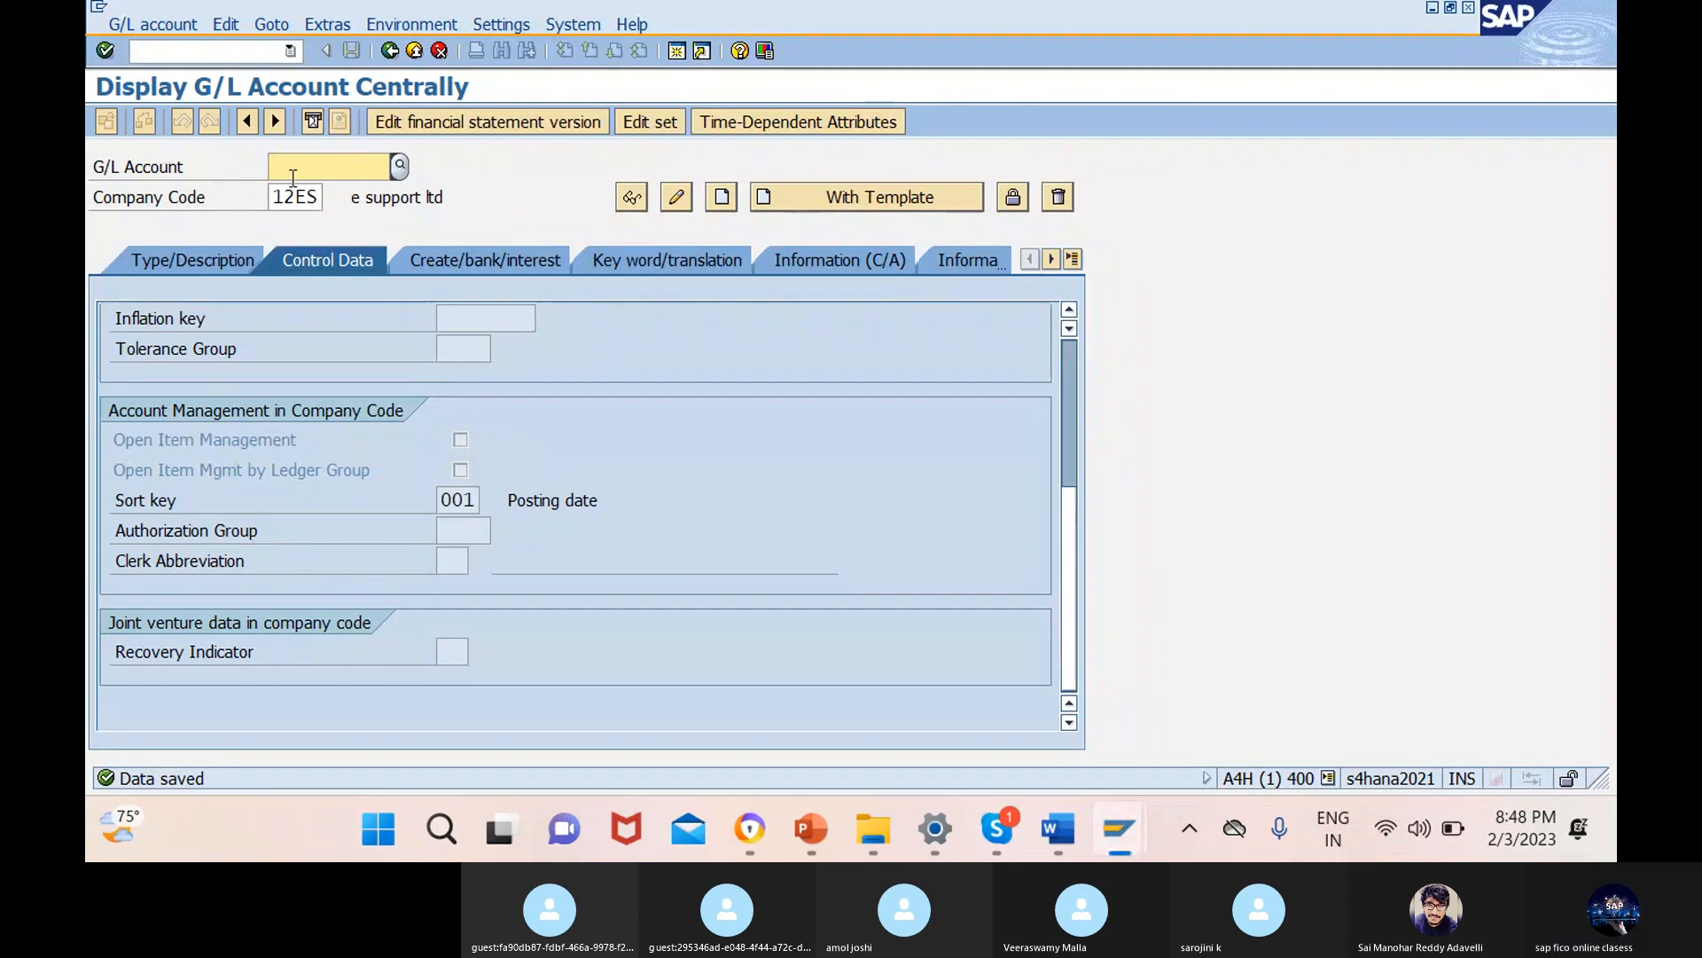
text(600000)
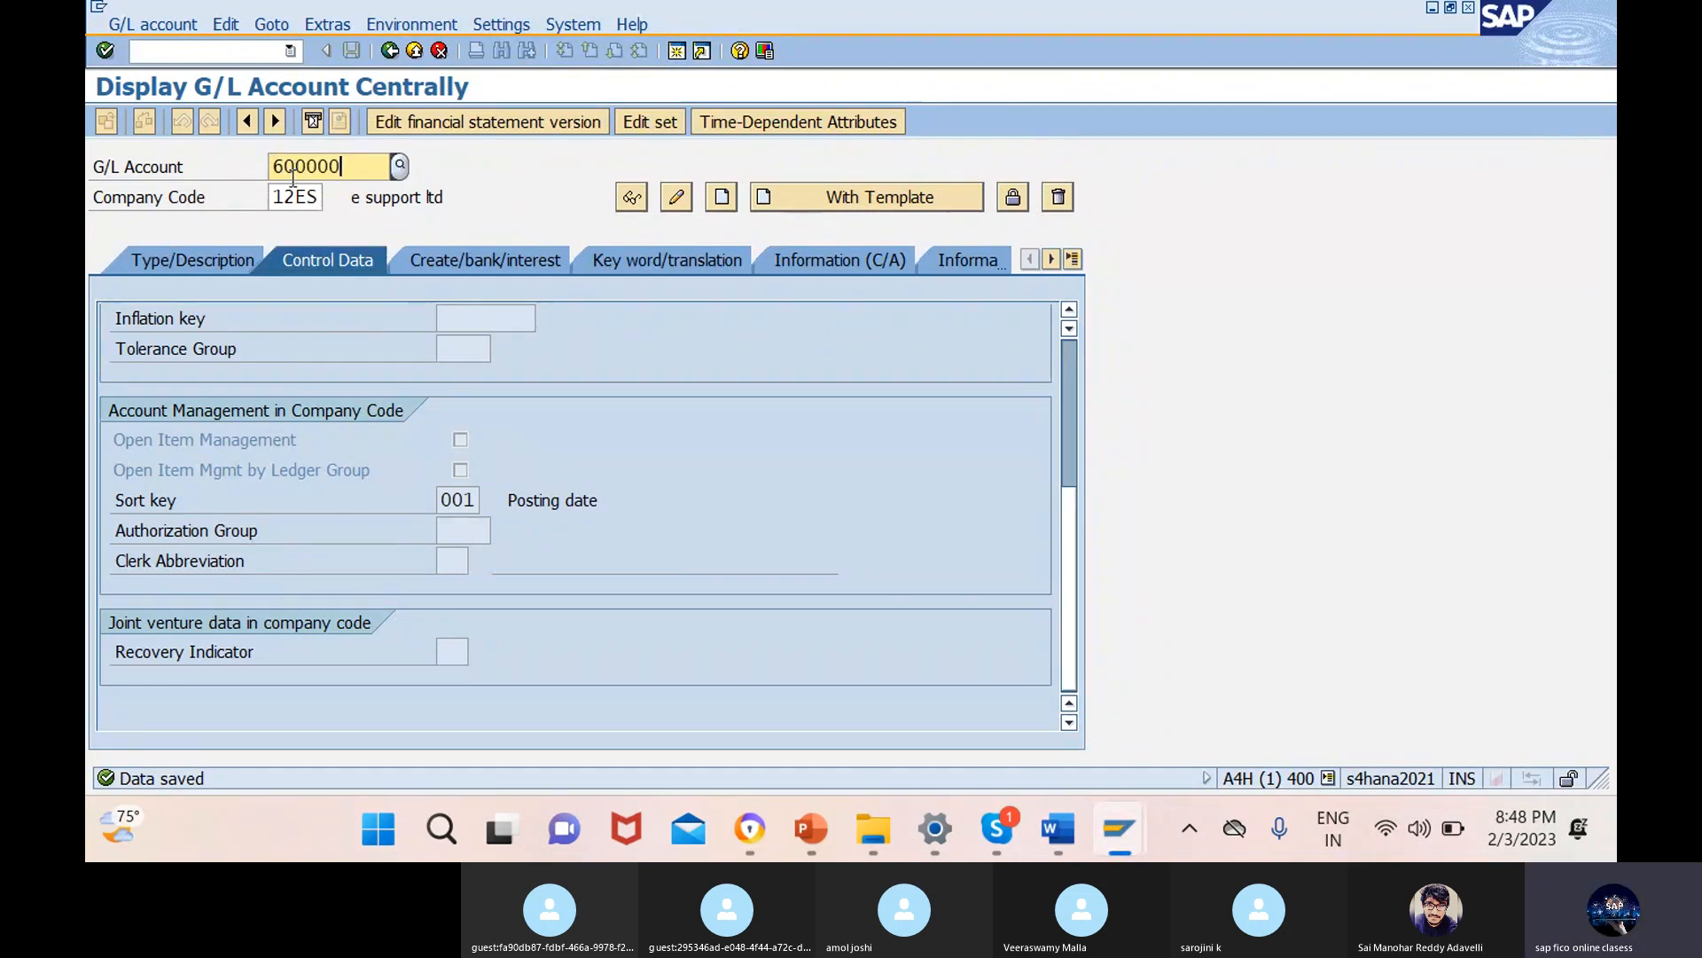
click(723, 197)
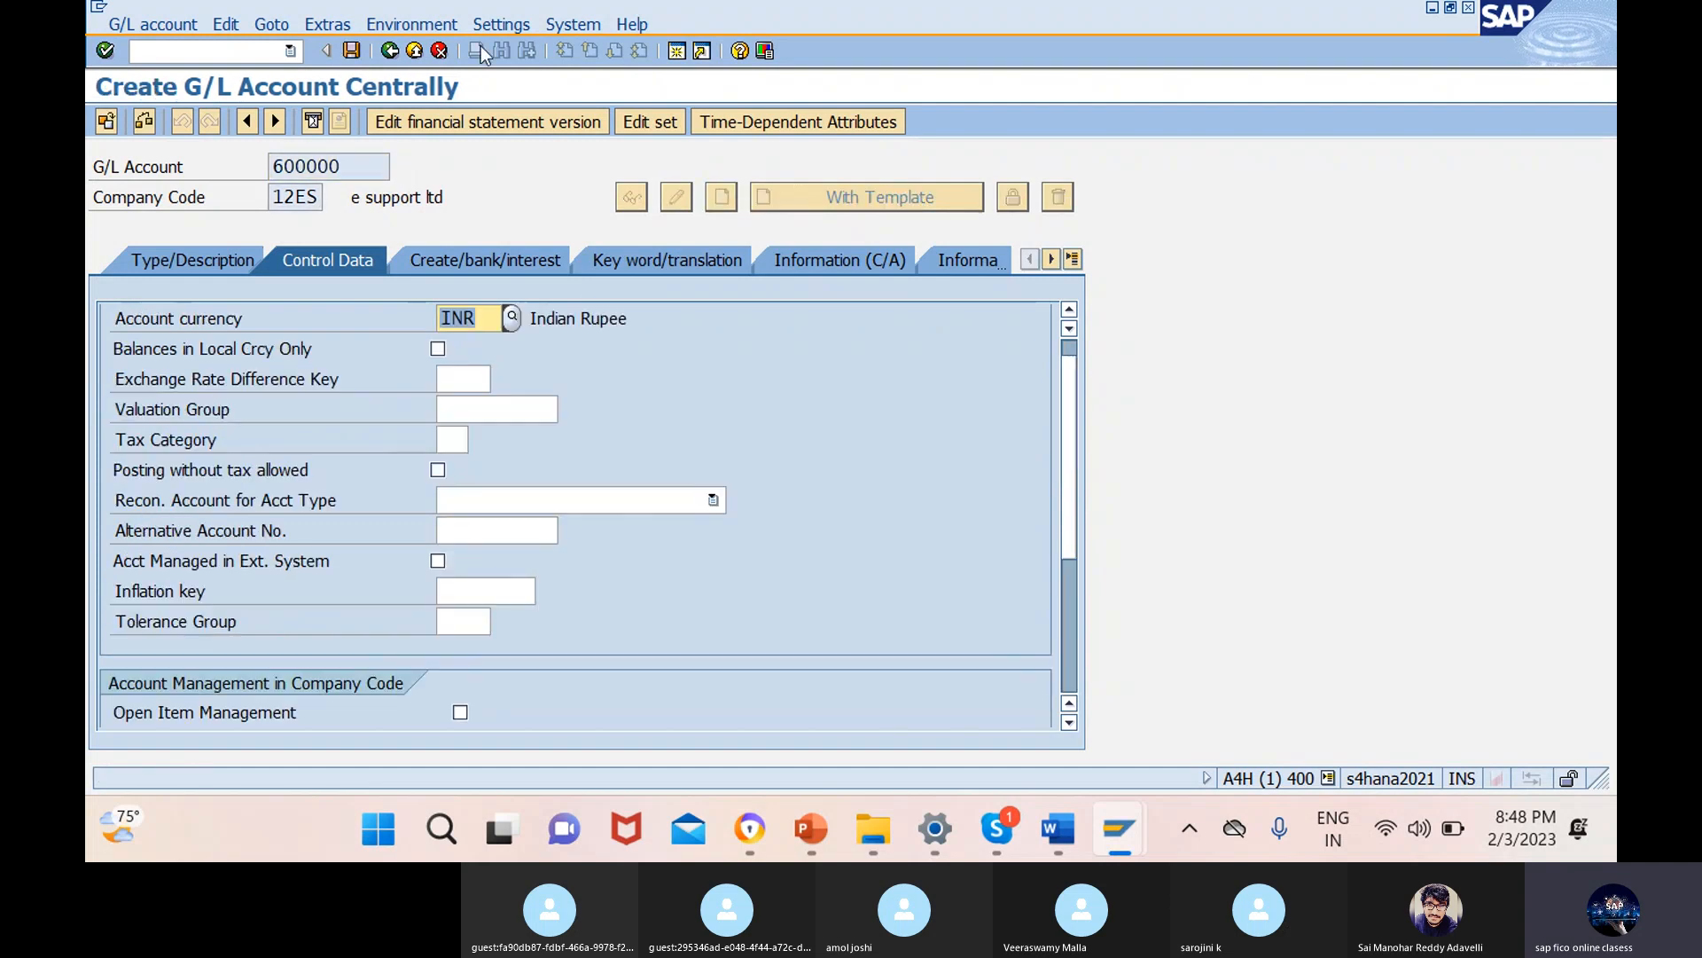
- Set account 600000's G/L account type to S Secondary Costs and its account group to SECO
click(180, 268)
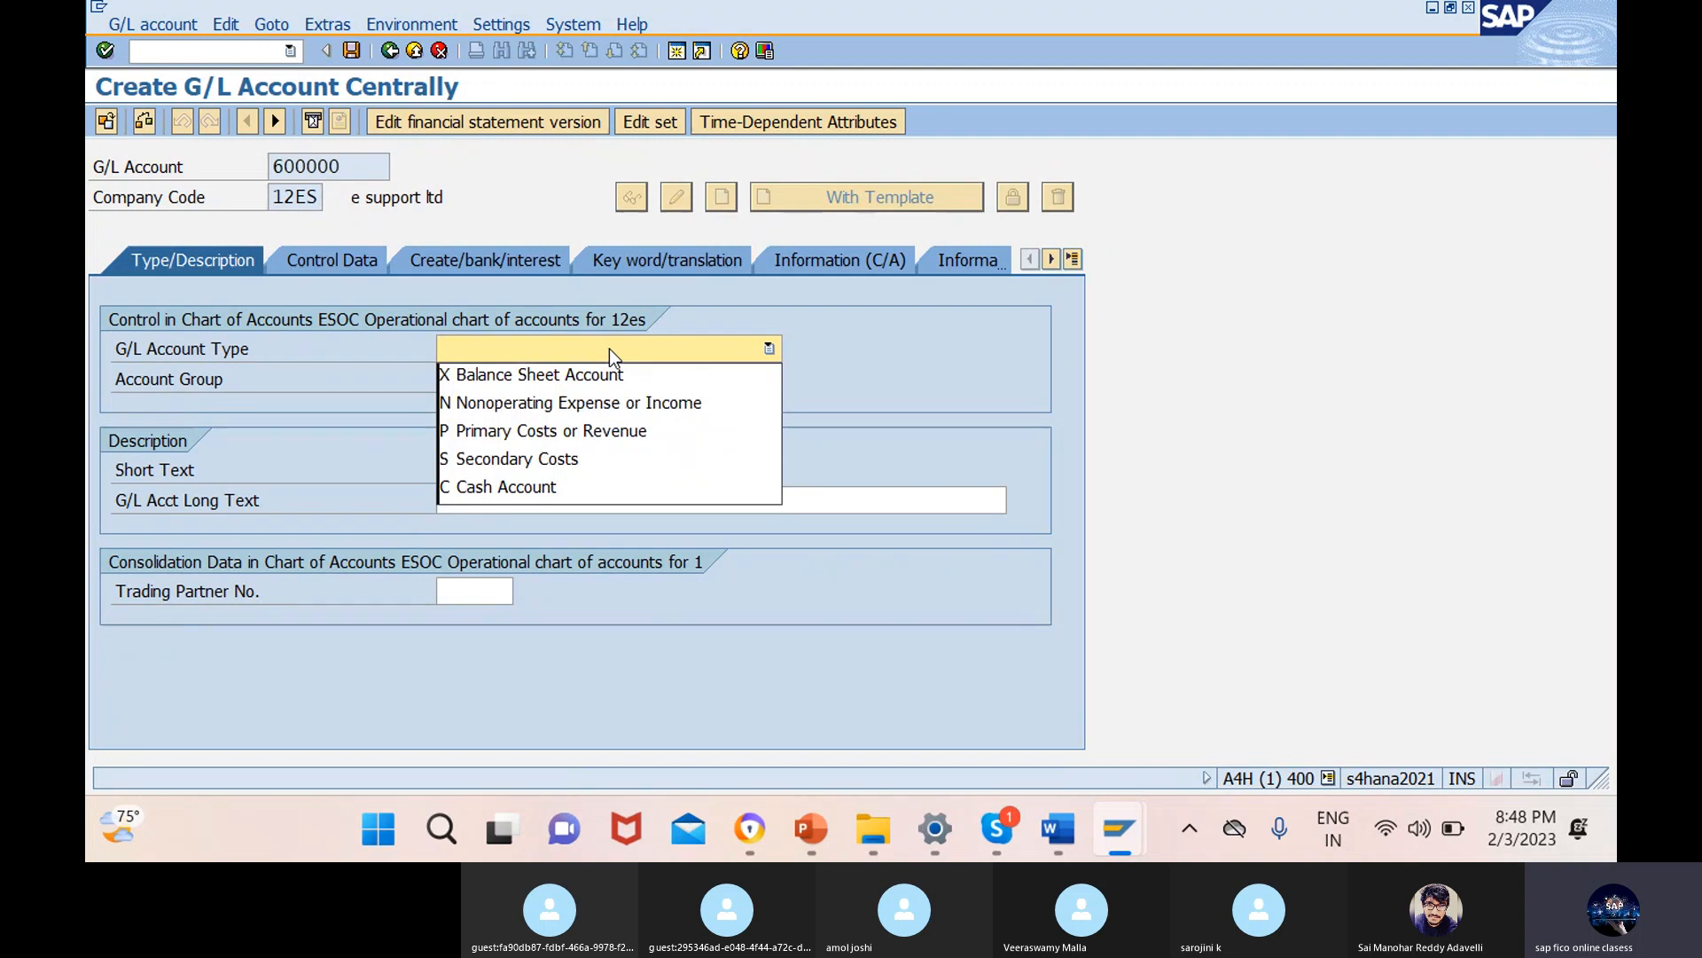
click(566, 458)
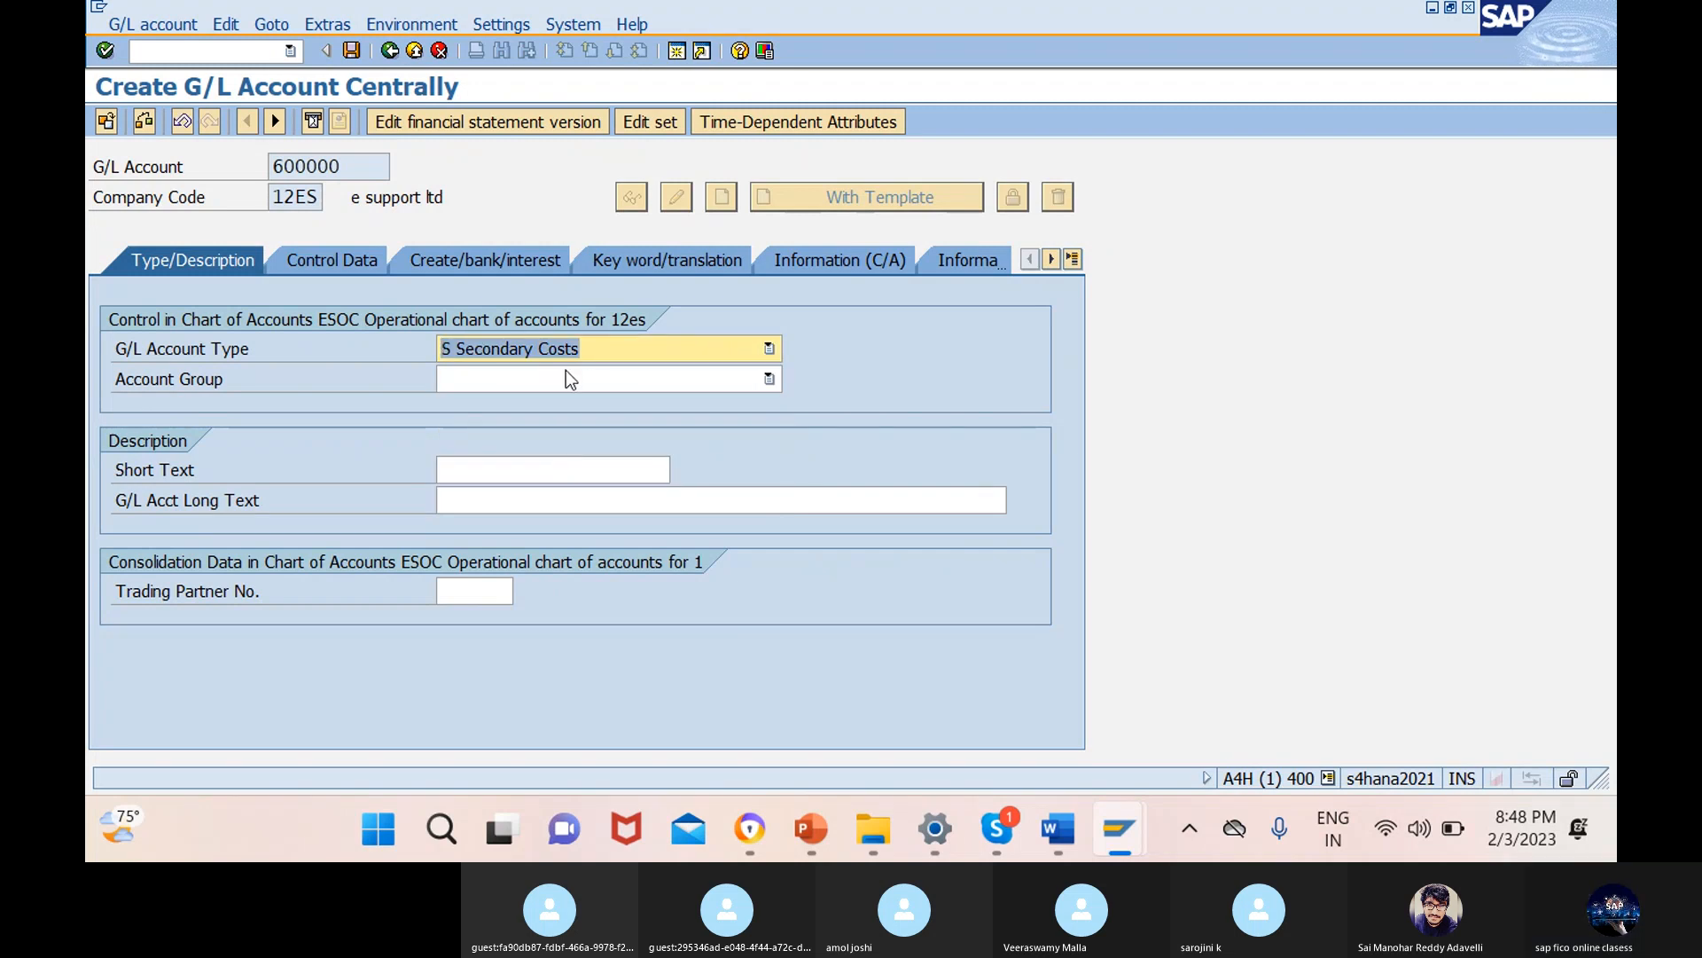
click(609, 380)
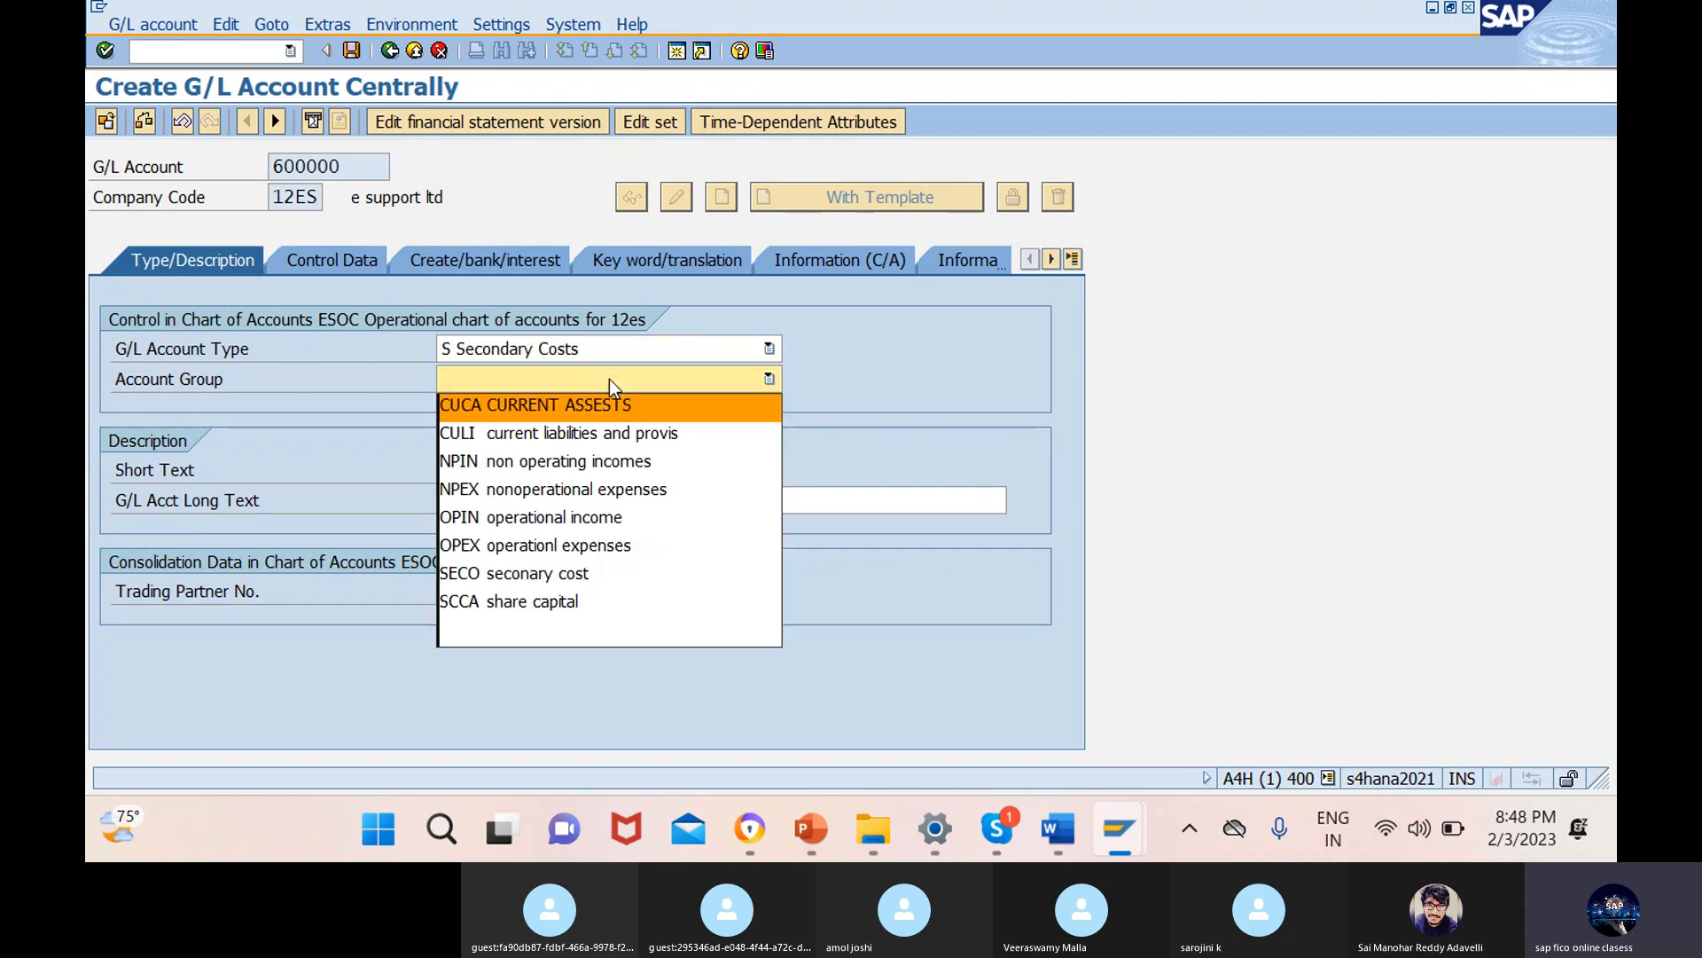
click(507, 578)
- Enter "salaries account" as both the short text and the long text of G/L account 600000
click(556, 469)
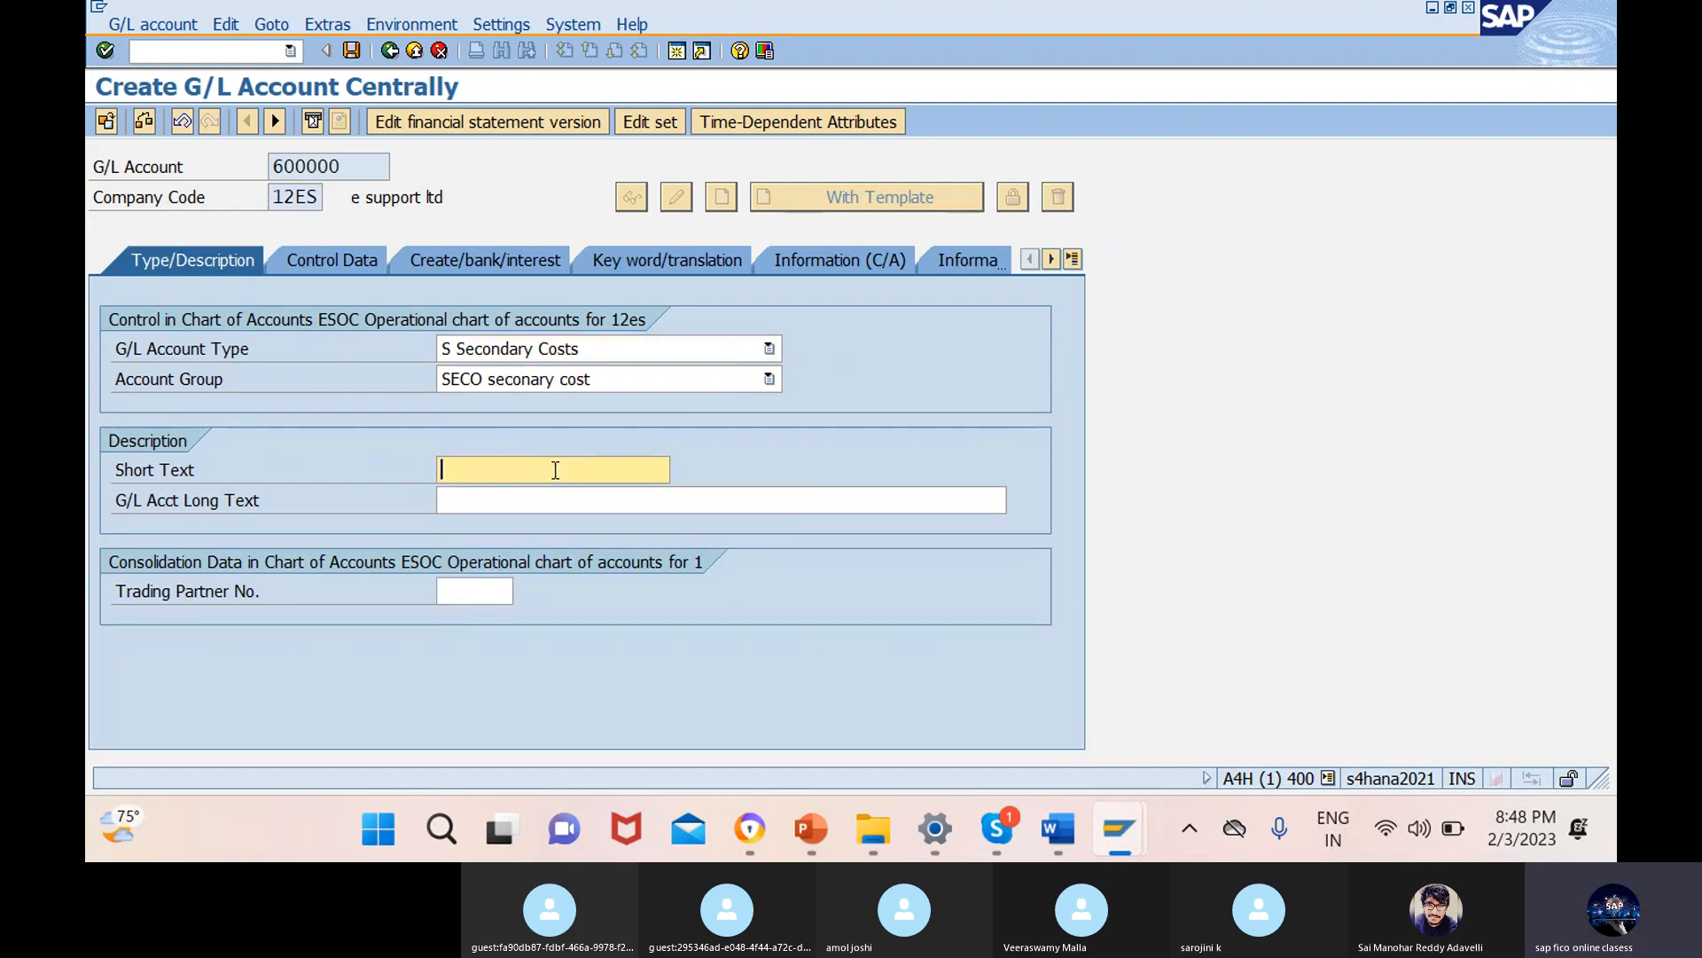
text(s)
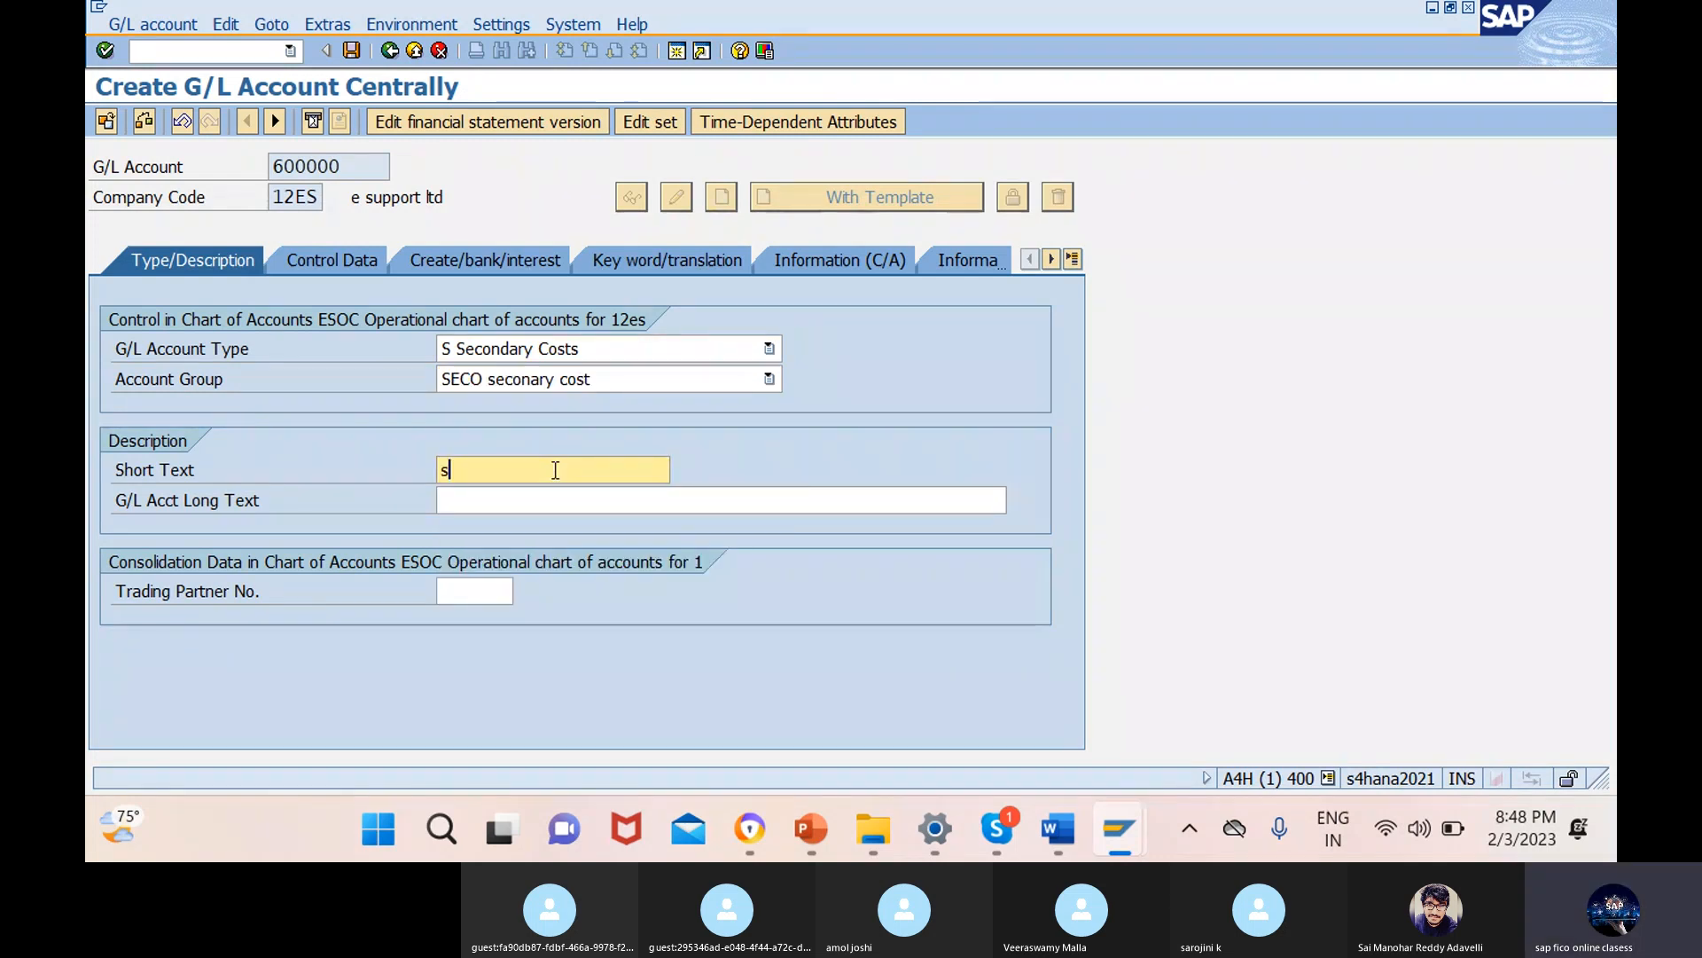
text(alaries)
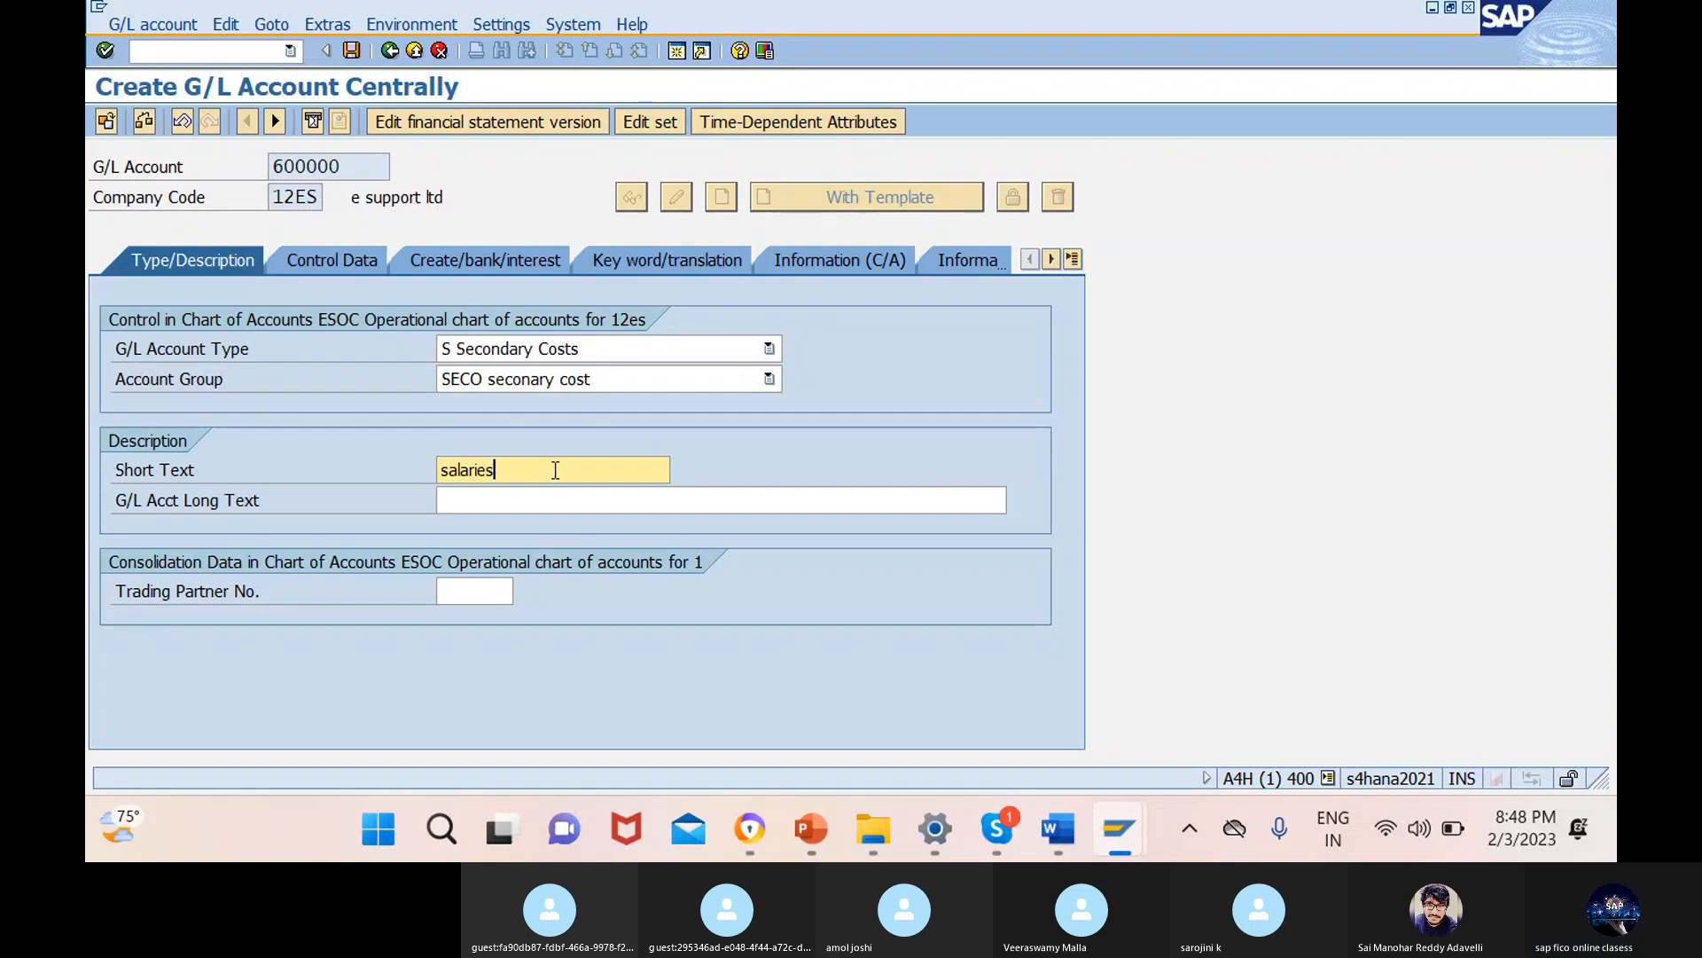
text( account)
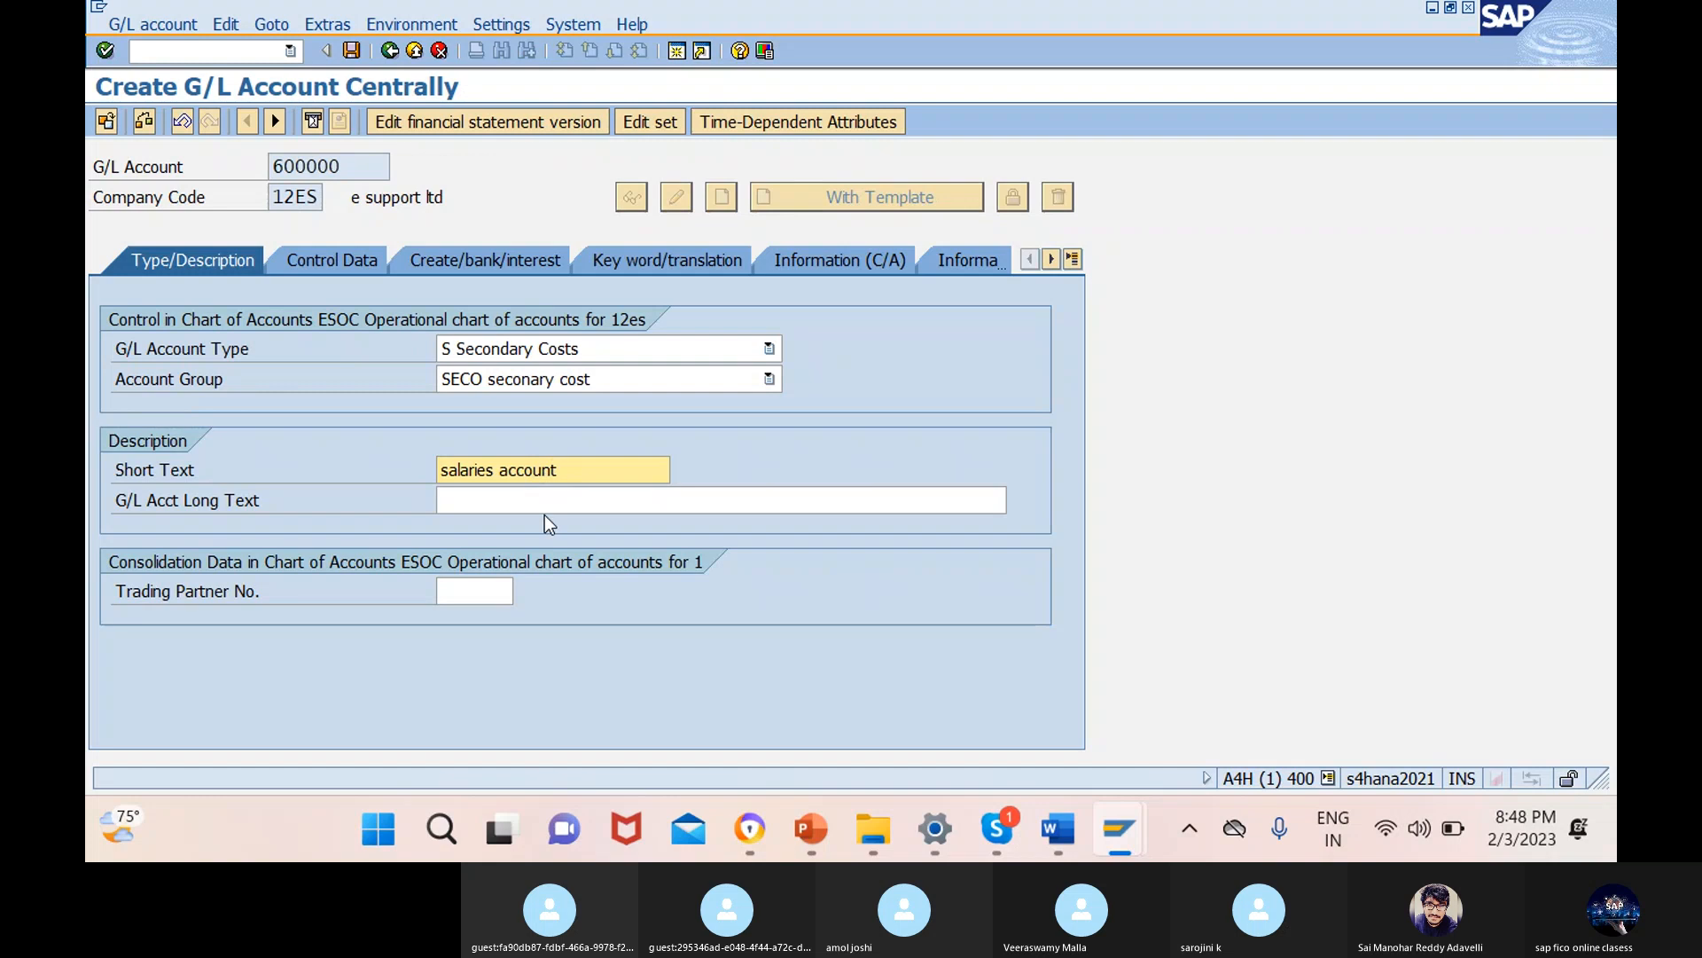
click(723, 501)
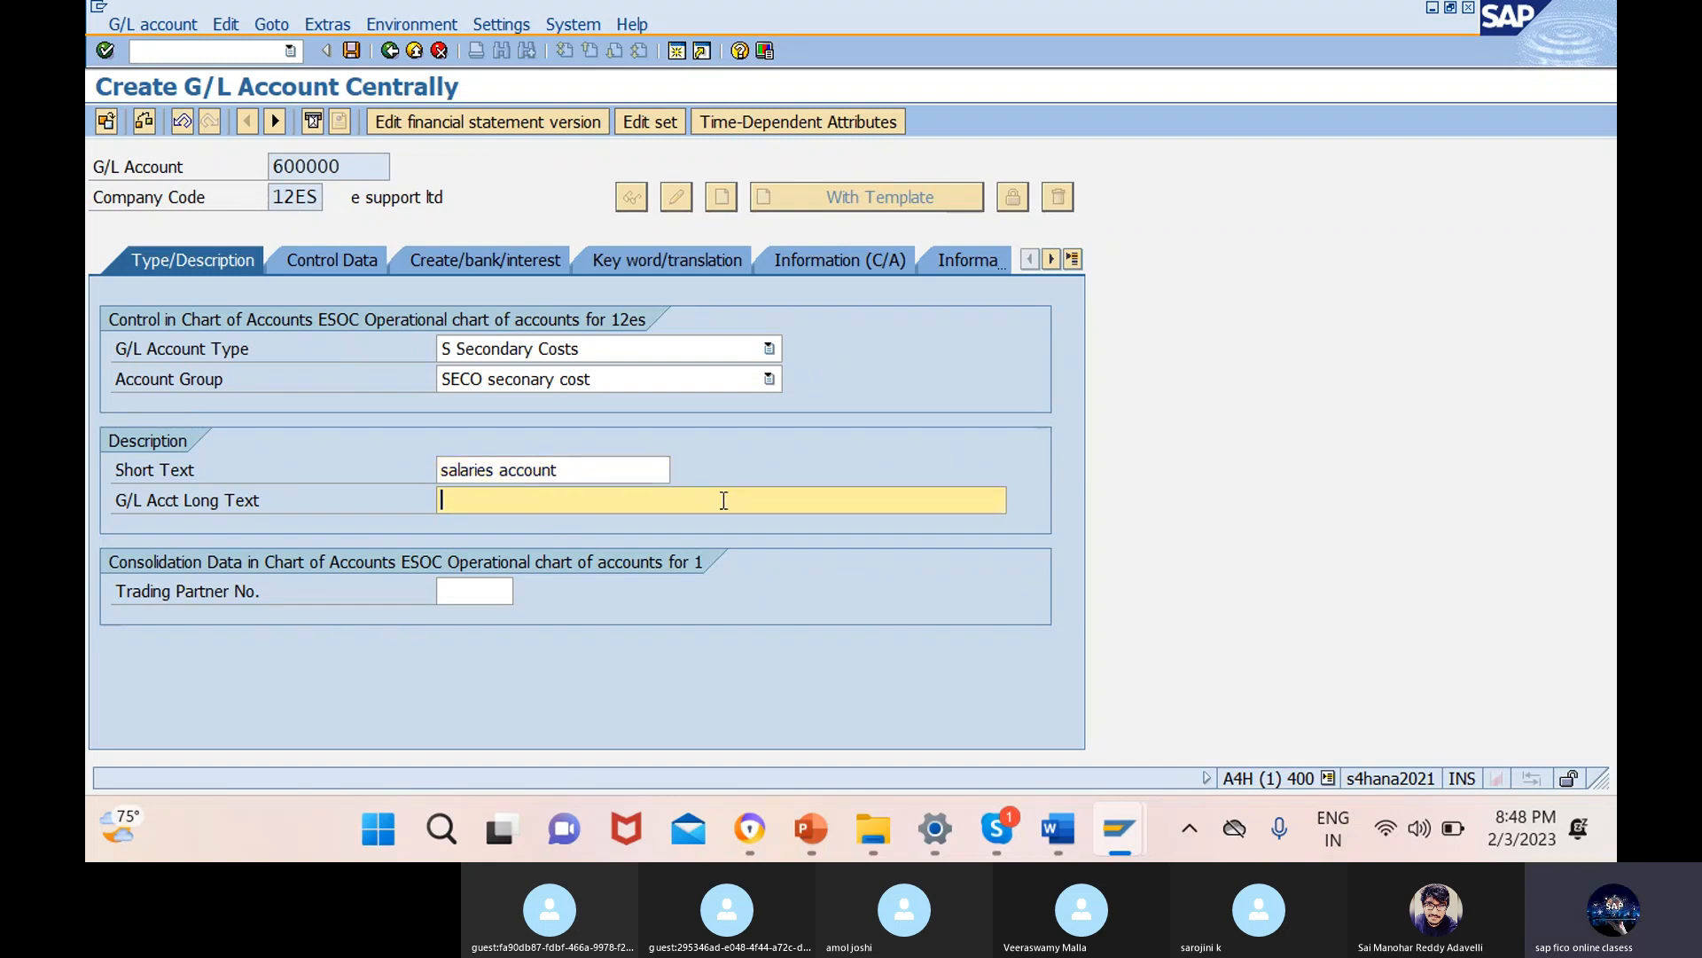
text(salaries account)
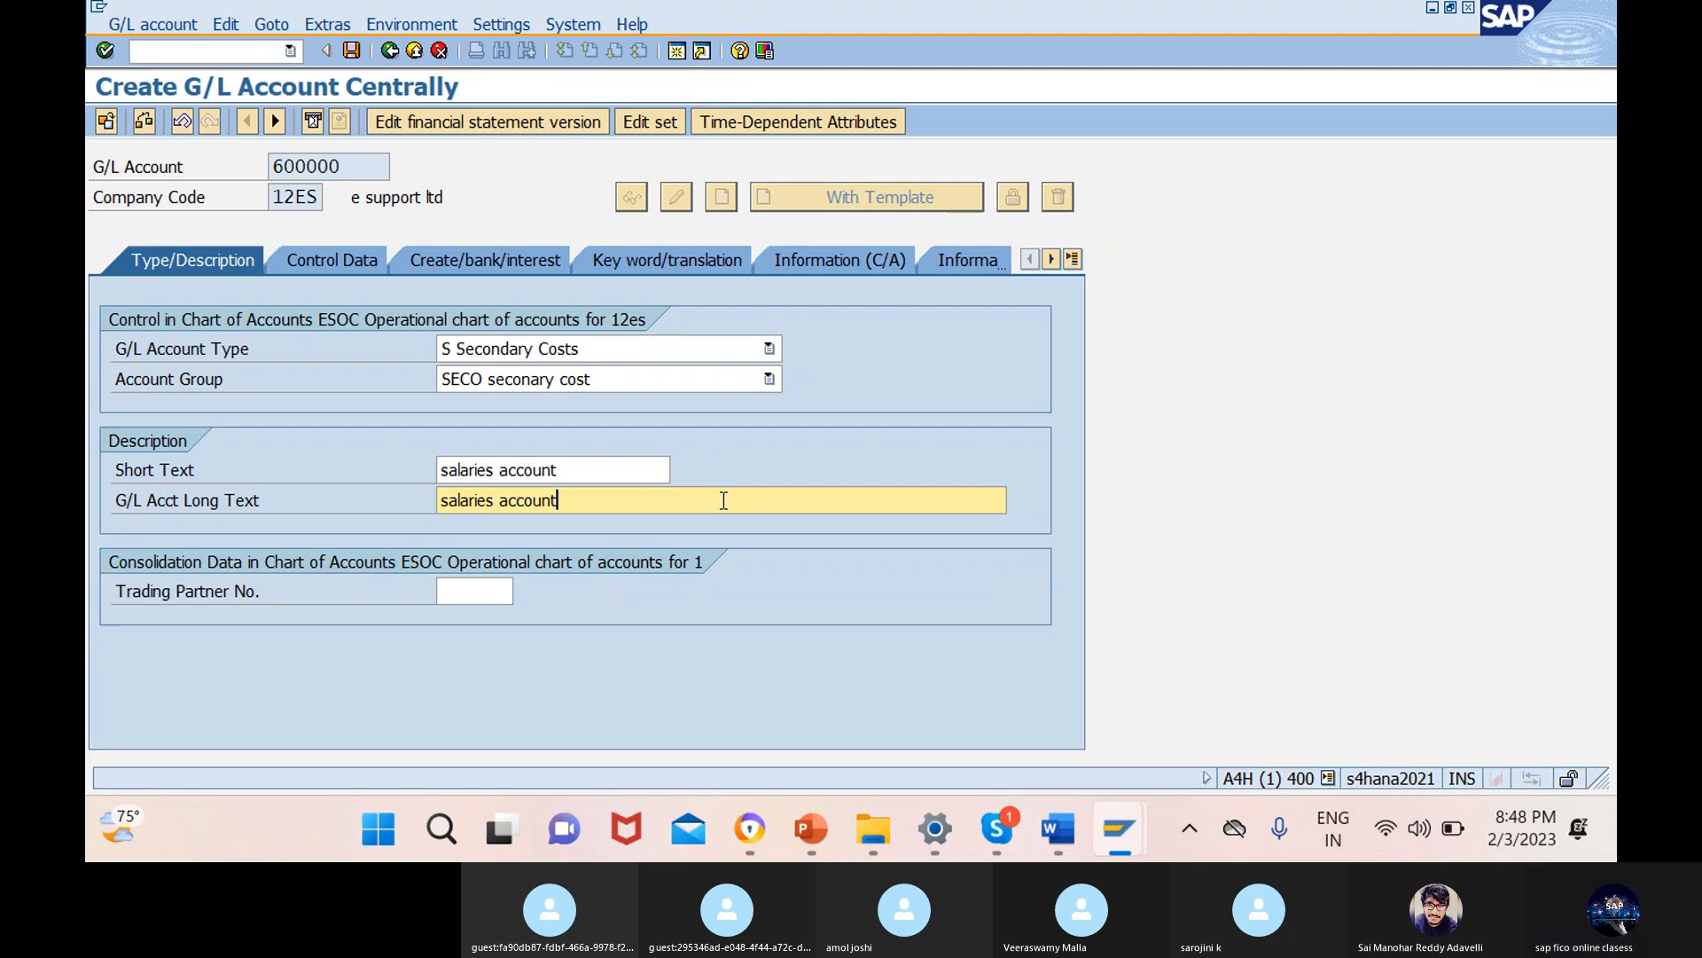
- Set sort key 001 Posting date in account 600000's control data
click(345, 266)
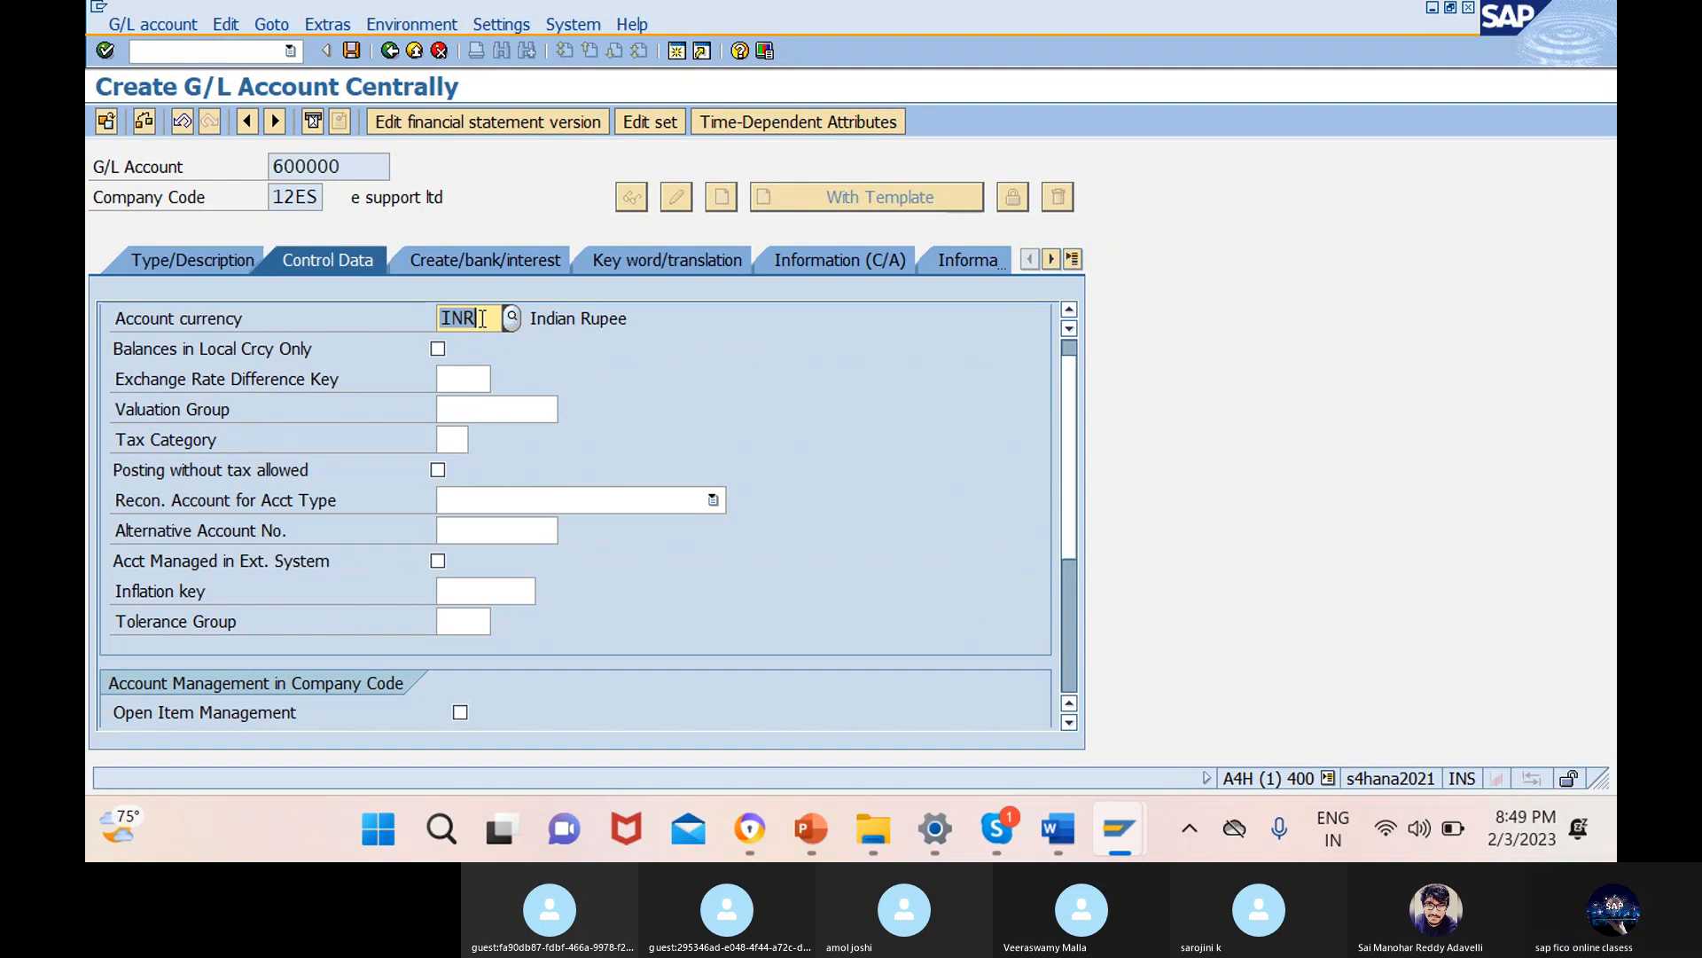
scroll(589, 594, down, 3)
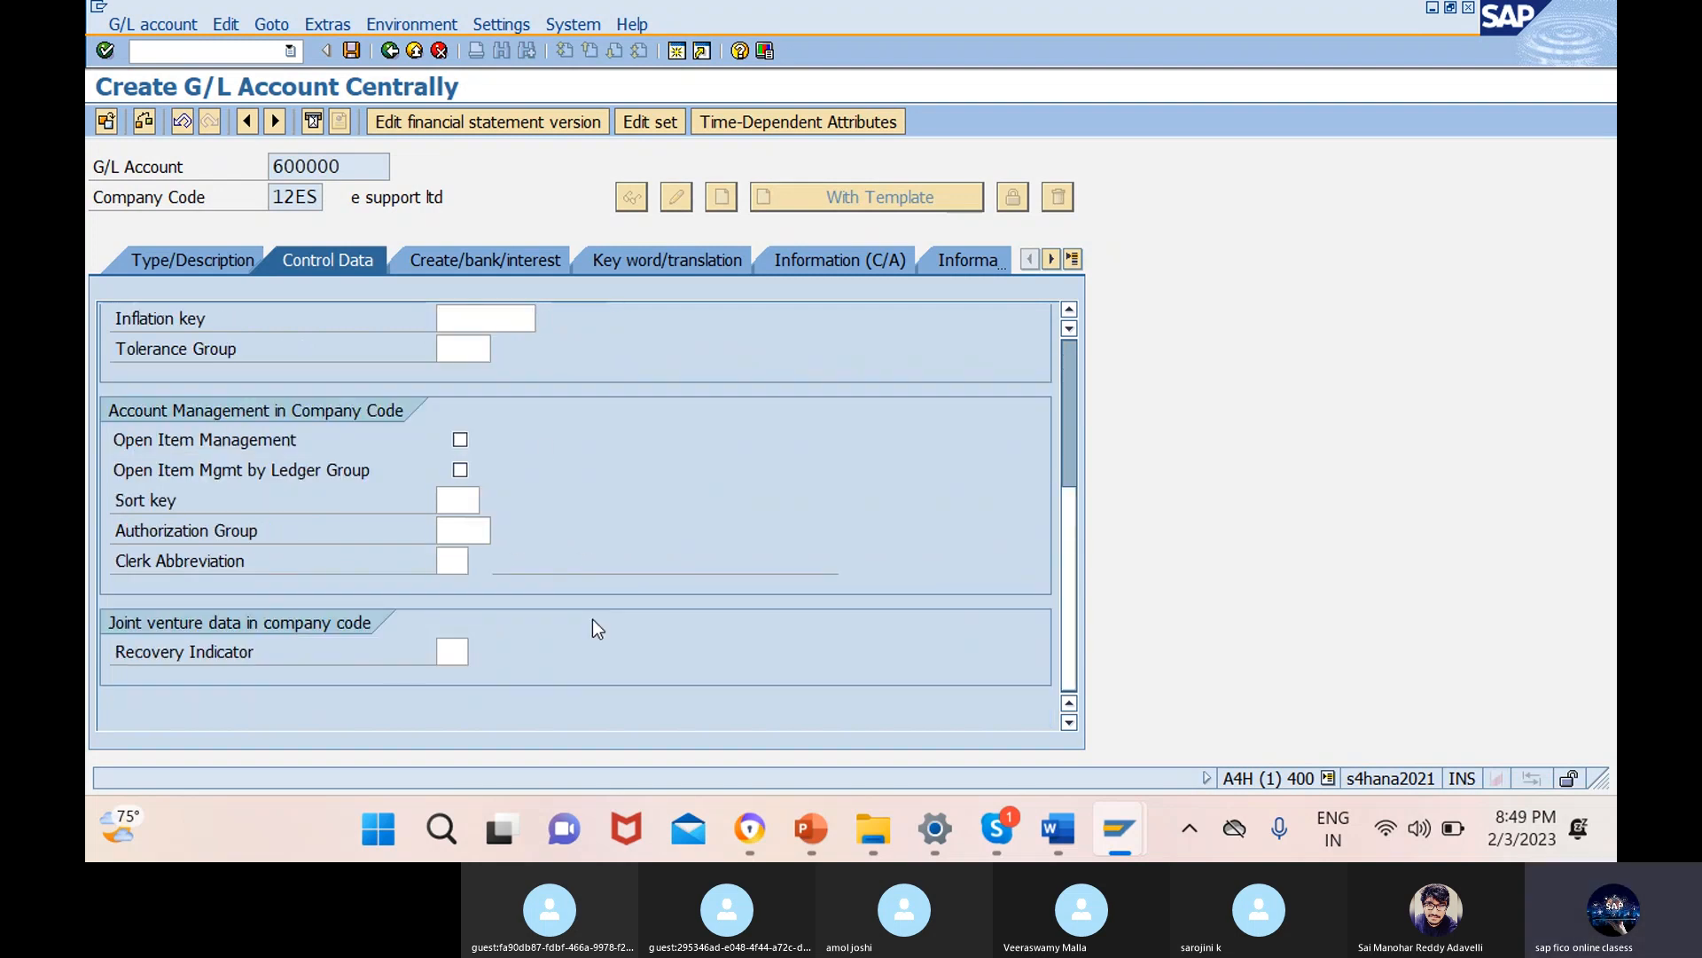
click(458, 503)
text(001)
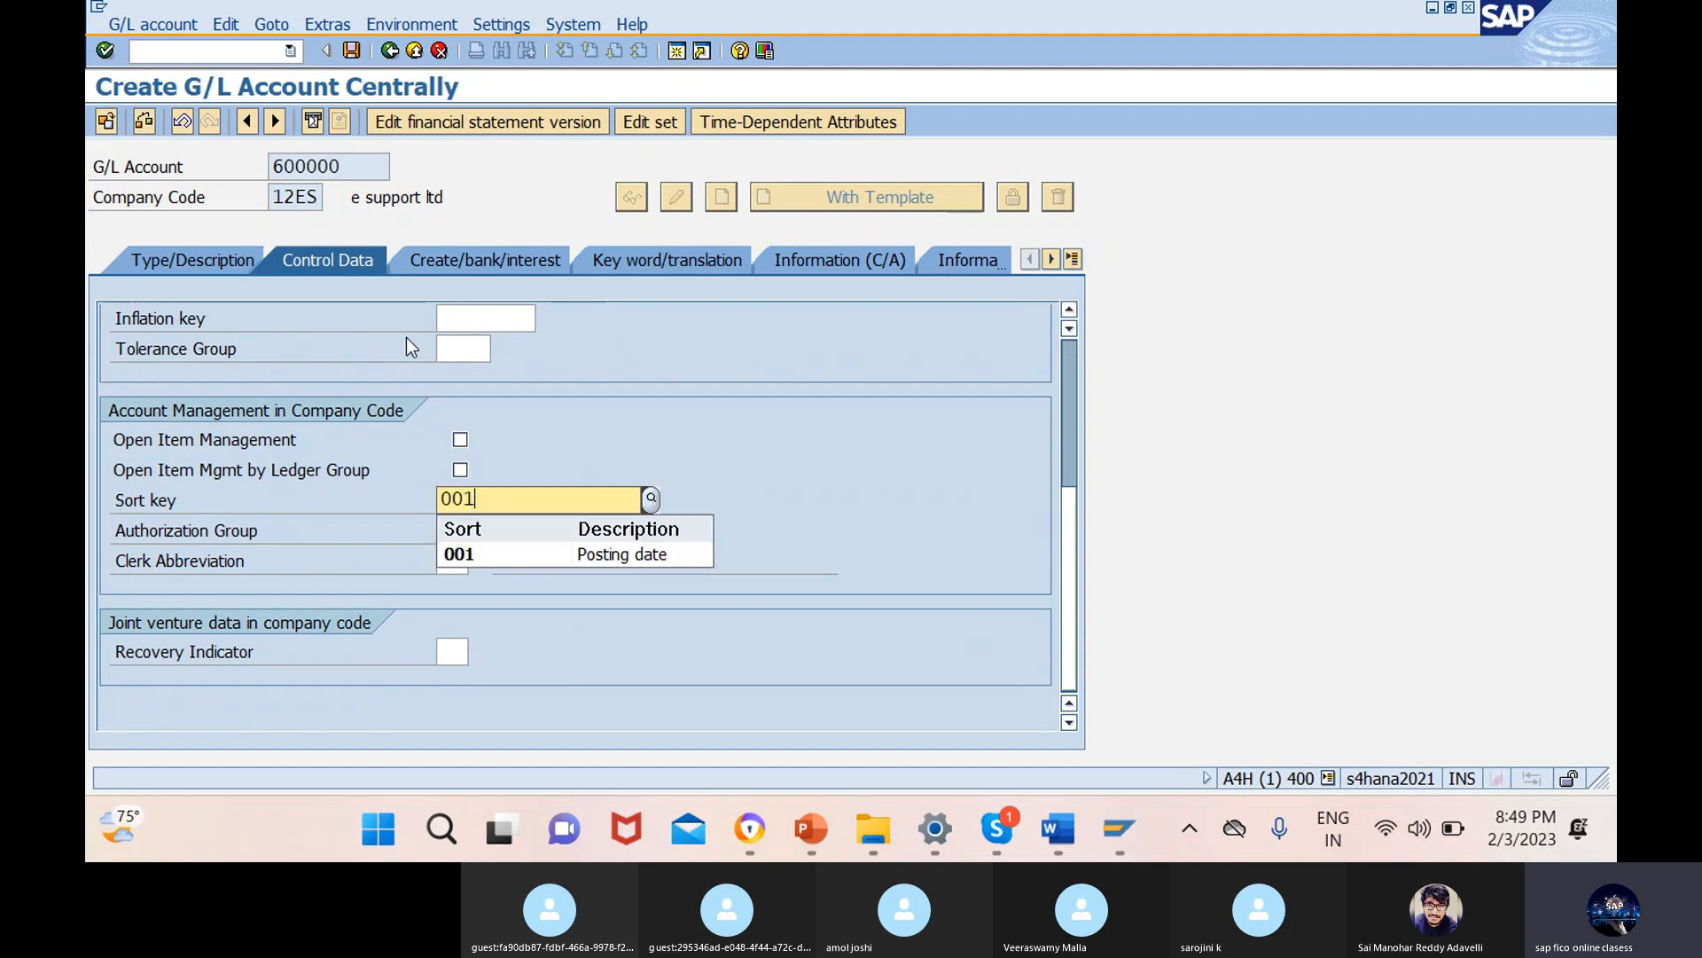
click(545, 547)
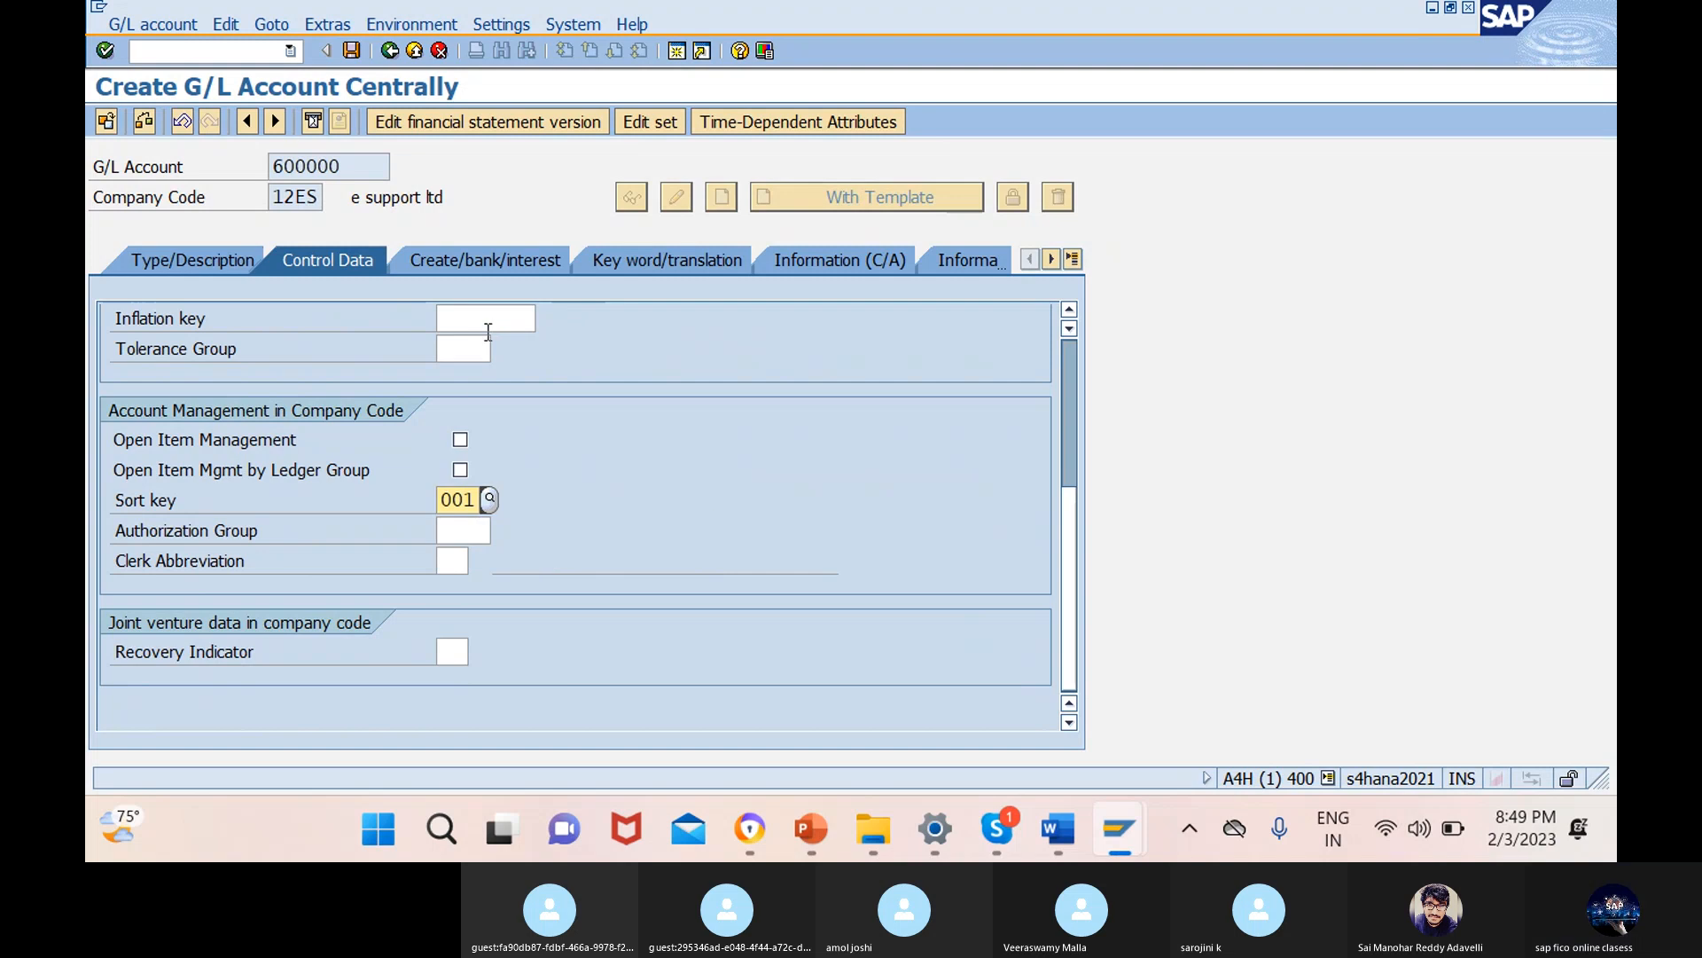
- Assign field status group SECC to account 600000 and save the account
click(512, 257)
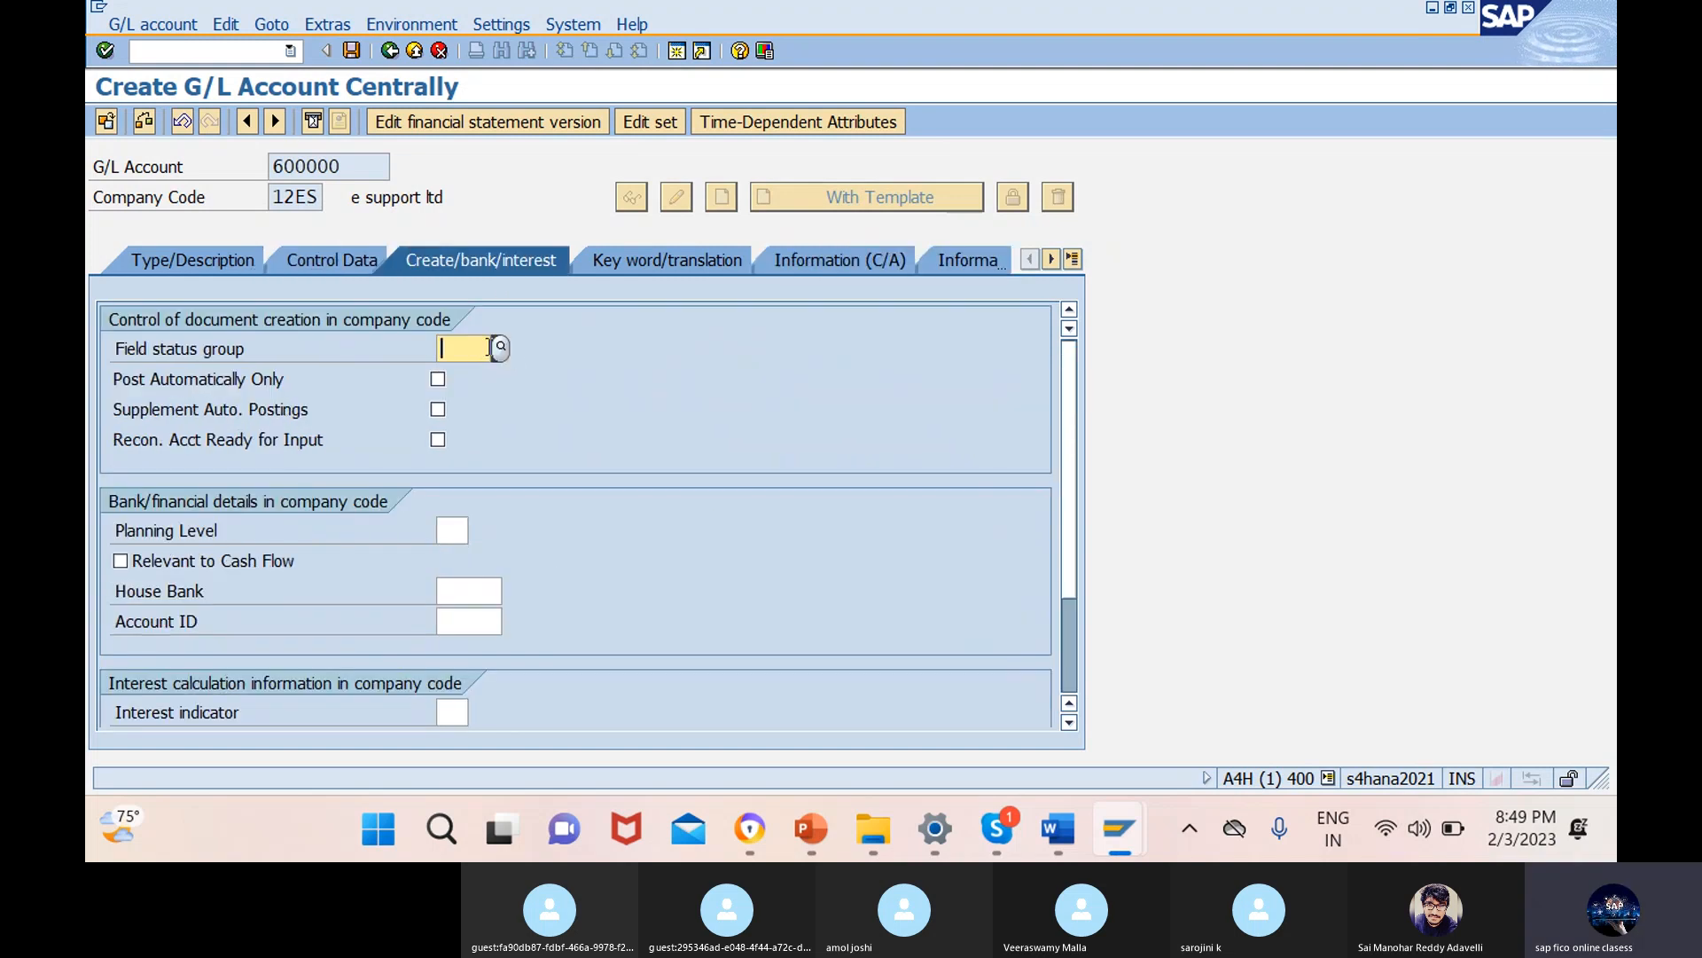
click(502, 348)
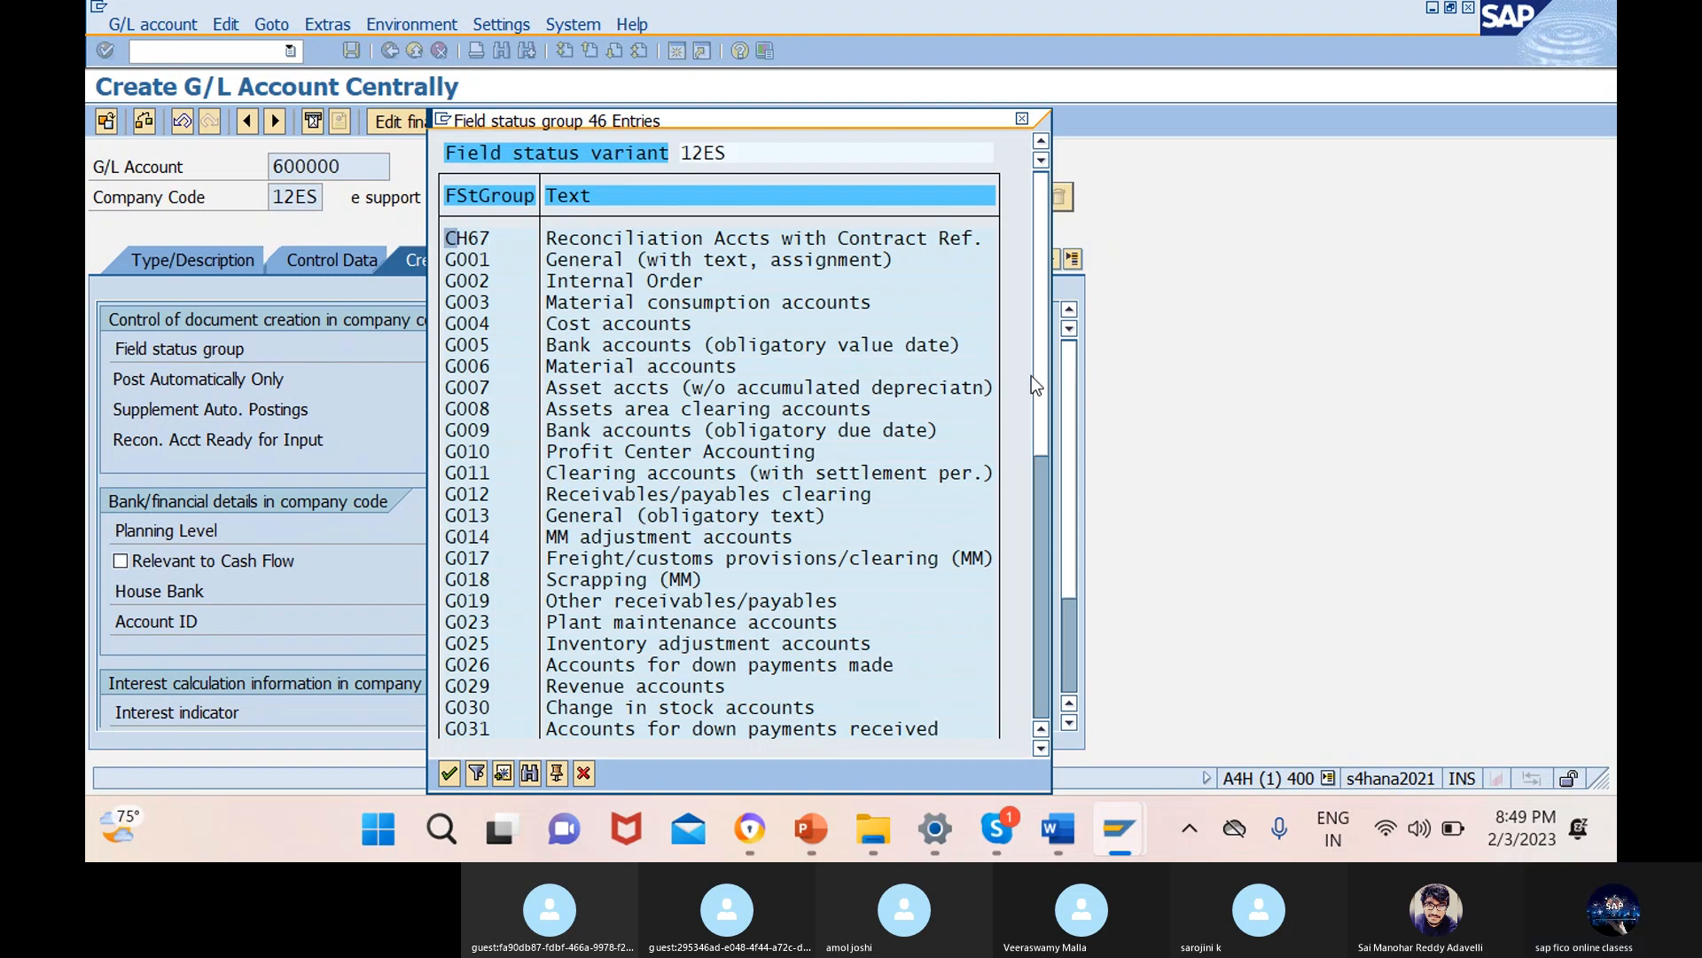
drag(1041, 379, 1055, 604)
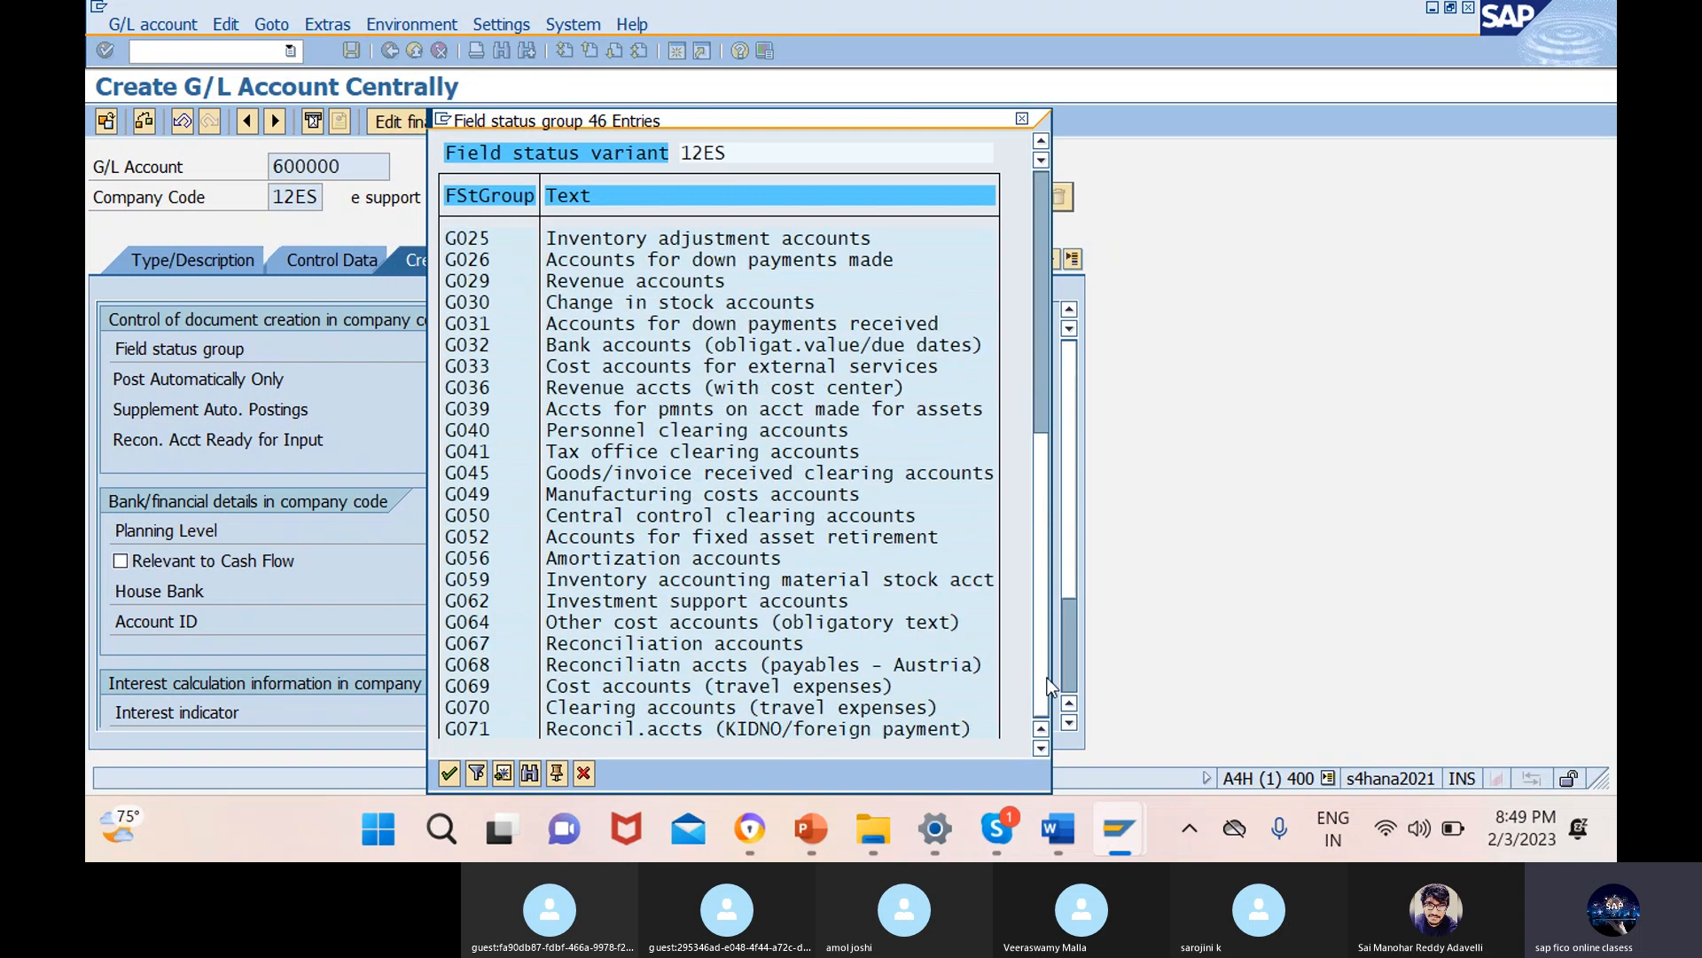
scroll(1046, 677, down, 2)
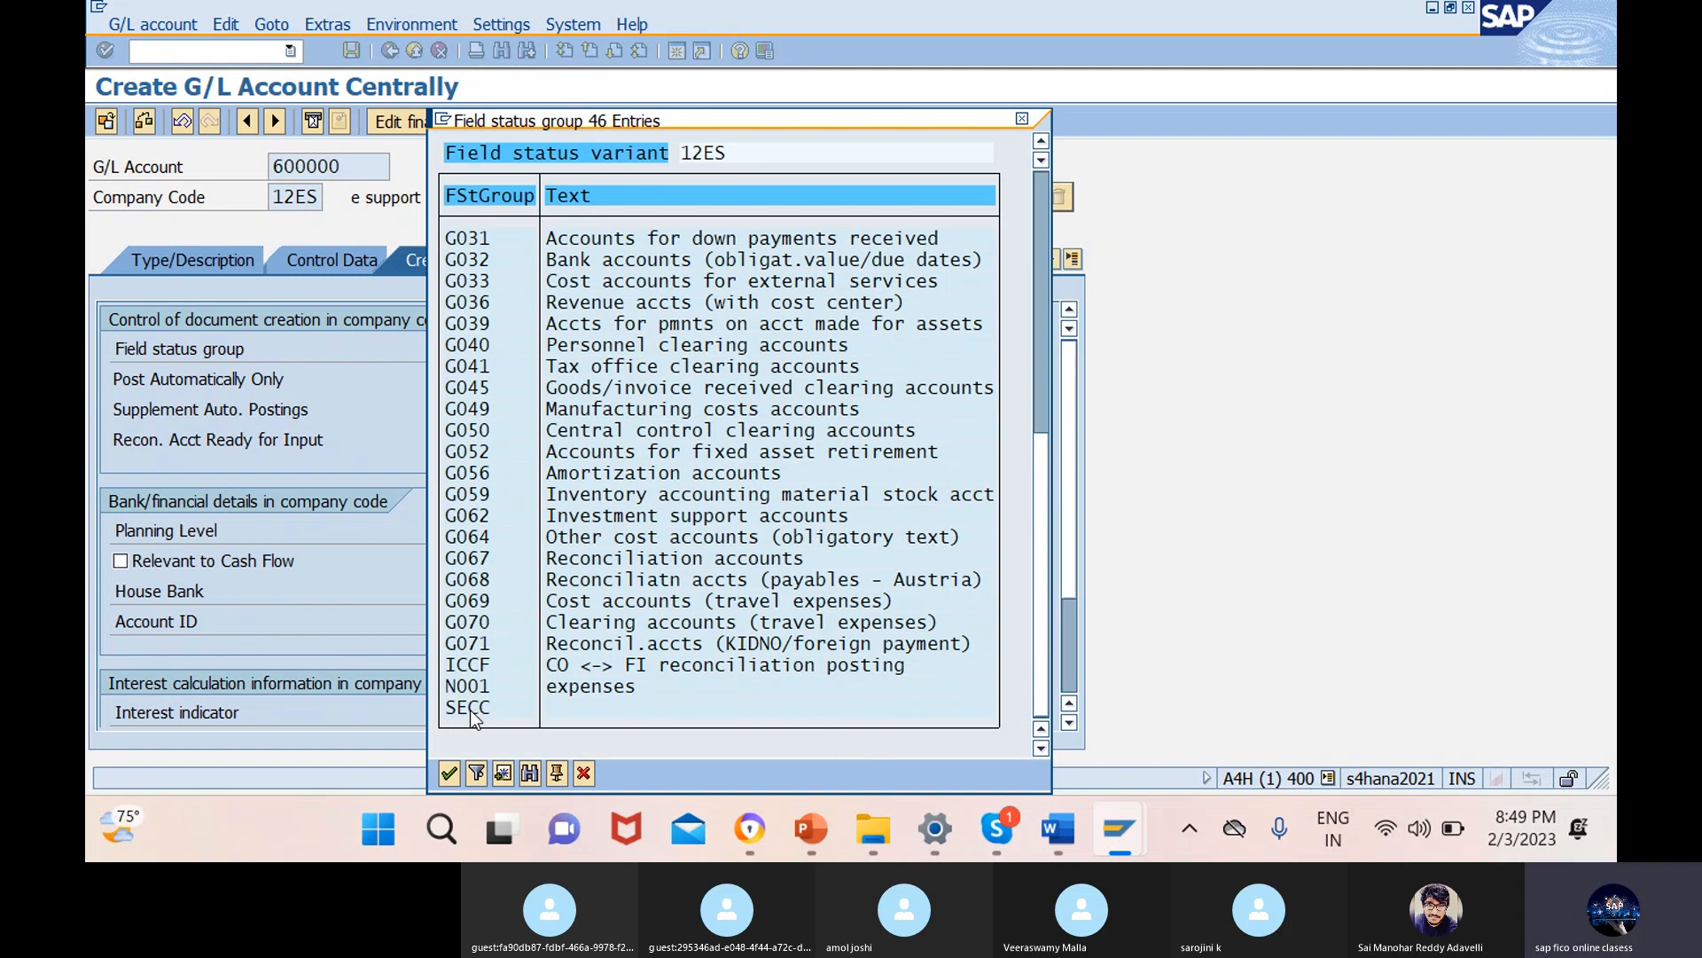
click(451, 774)
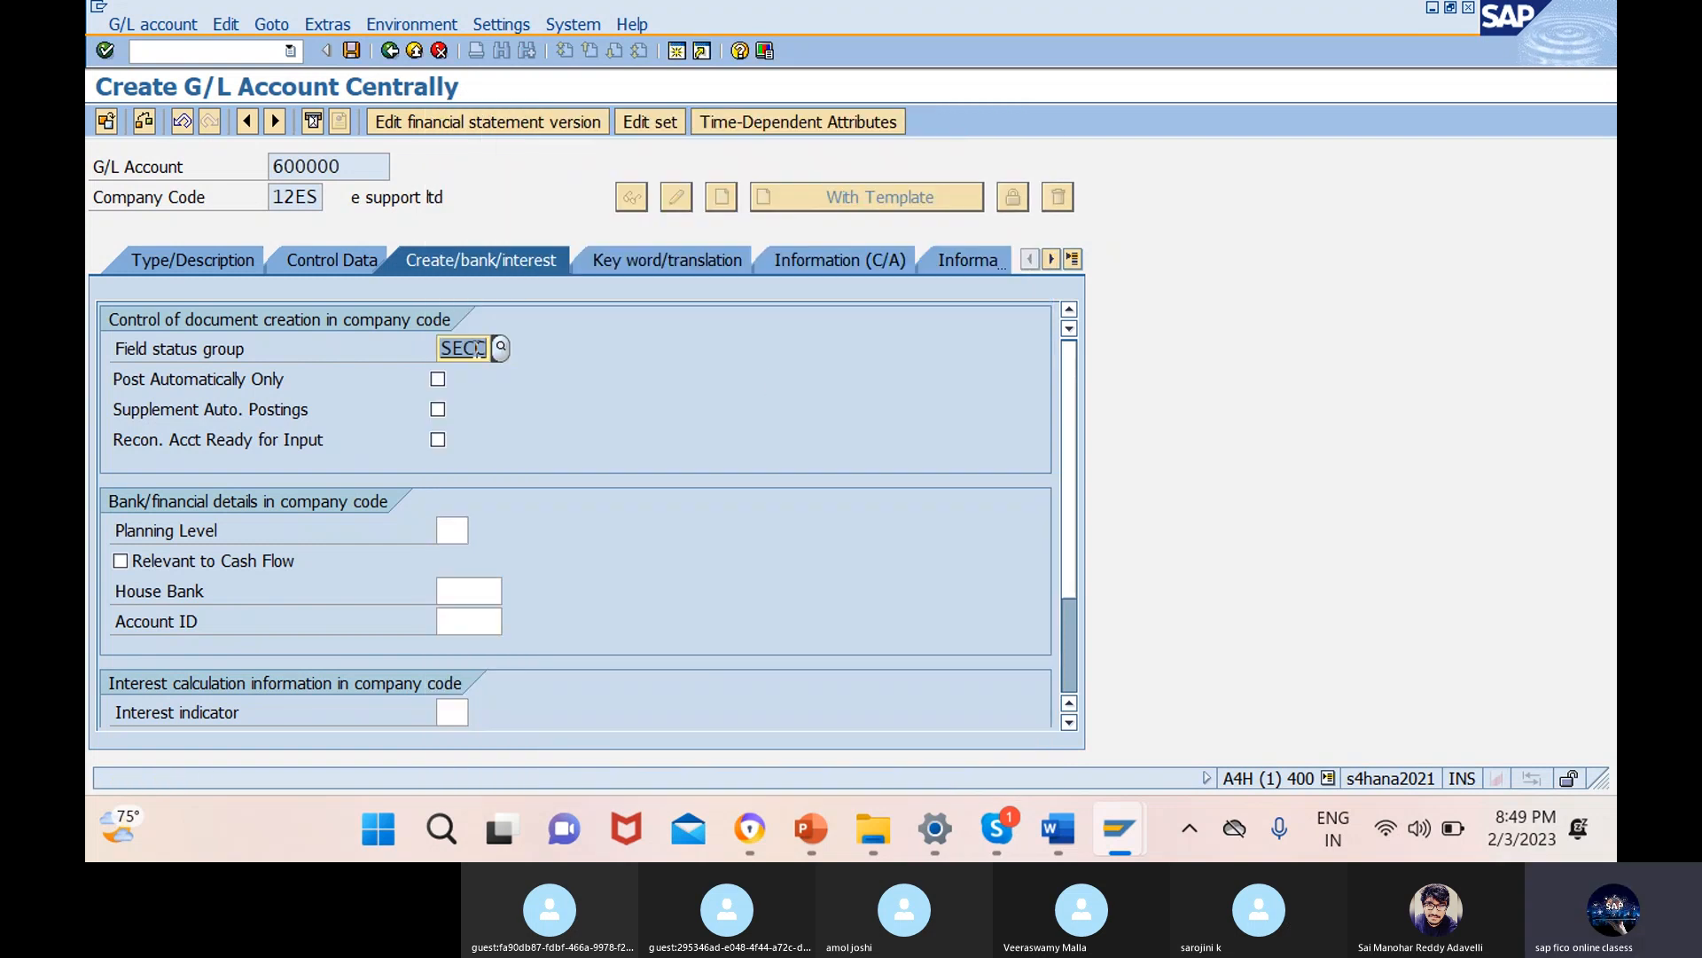
click(352, 51)
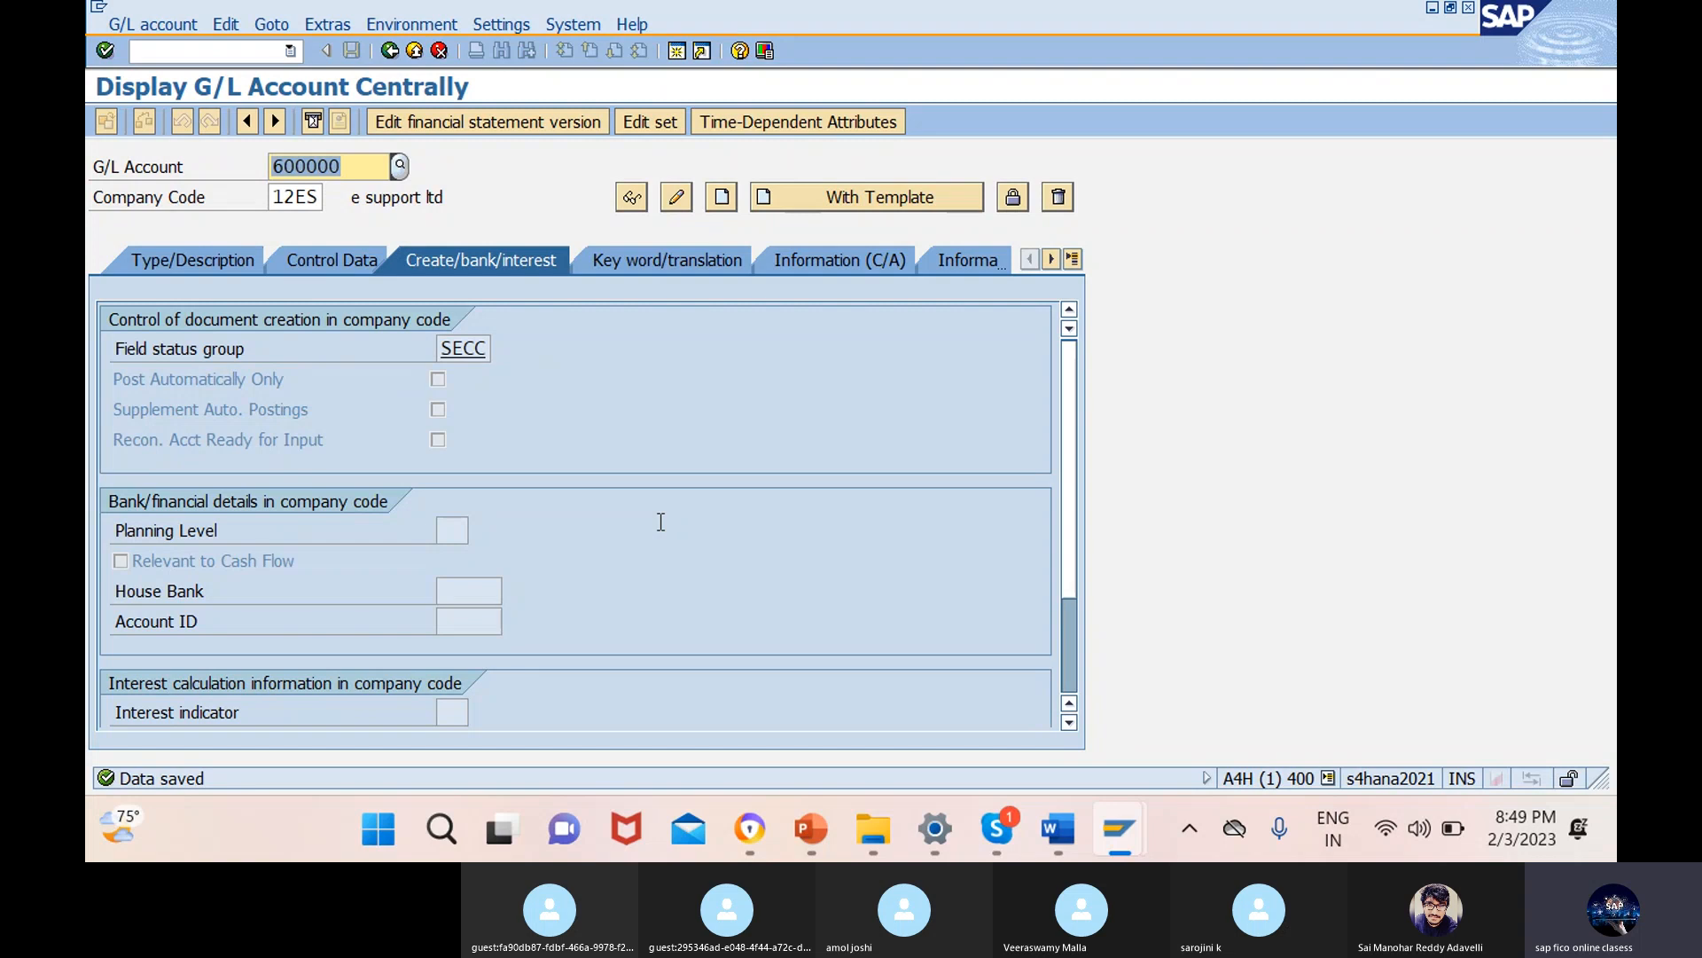
- Switch to the G/L Account Groups session, leave only the SCCA row selected and pick out its From Acct number 100000
mouse_move(1119, 836)
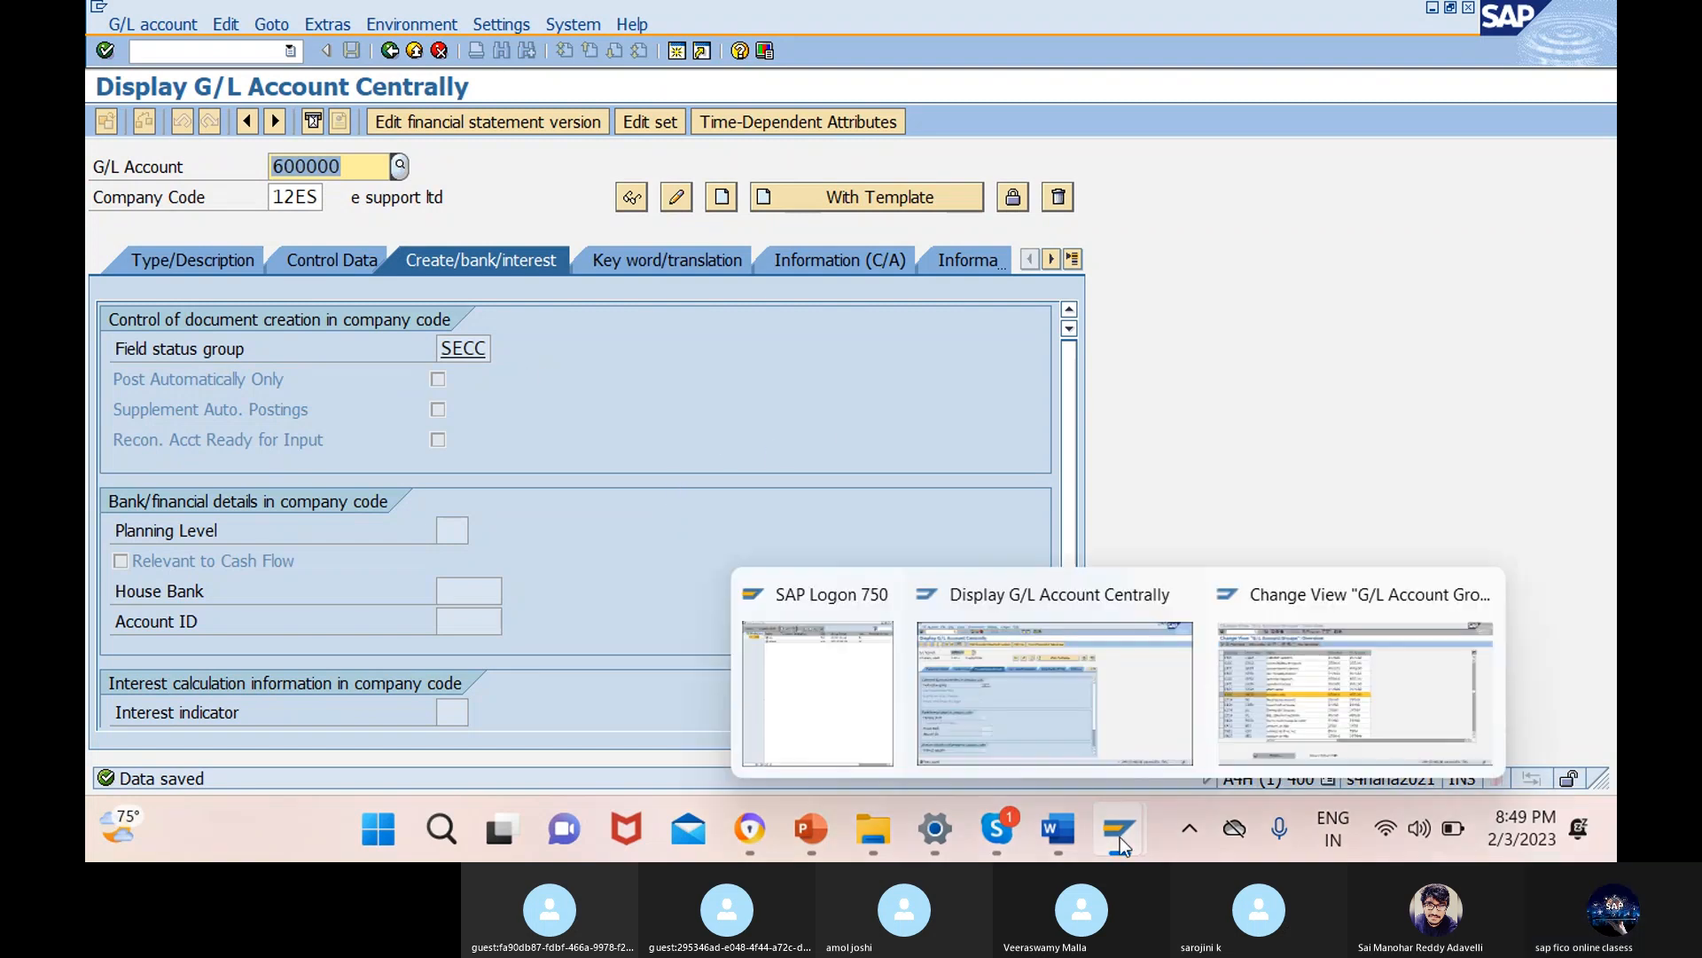
click(1360, 678)
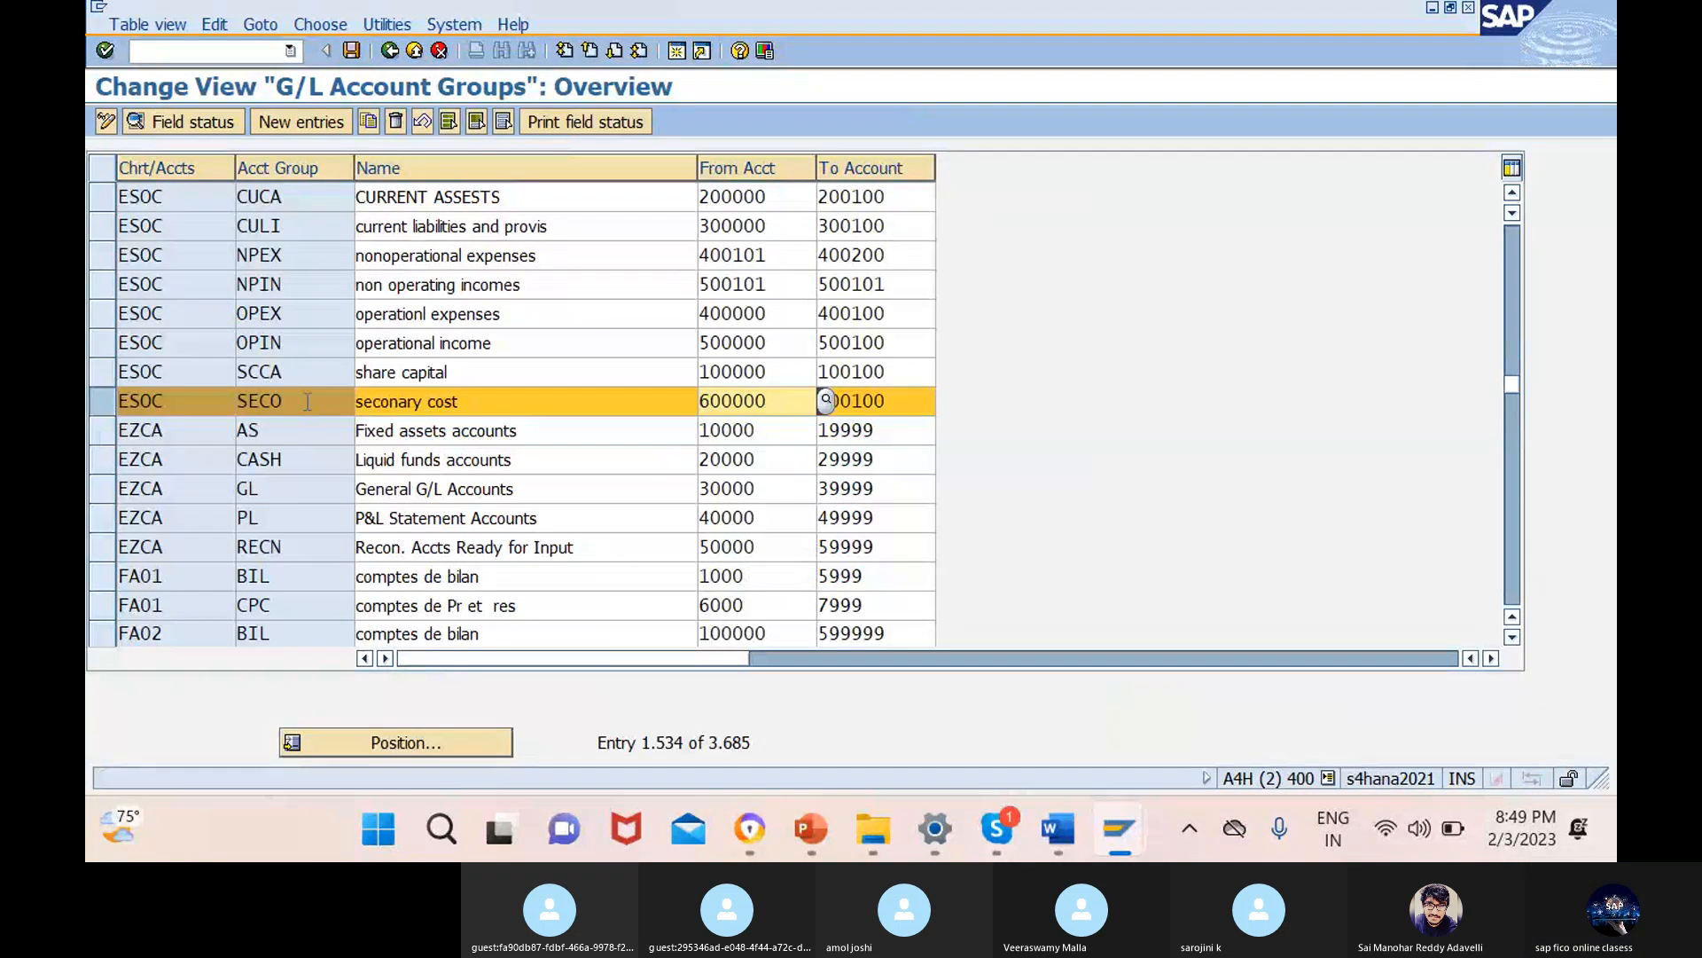
click(103, 372)
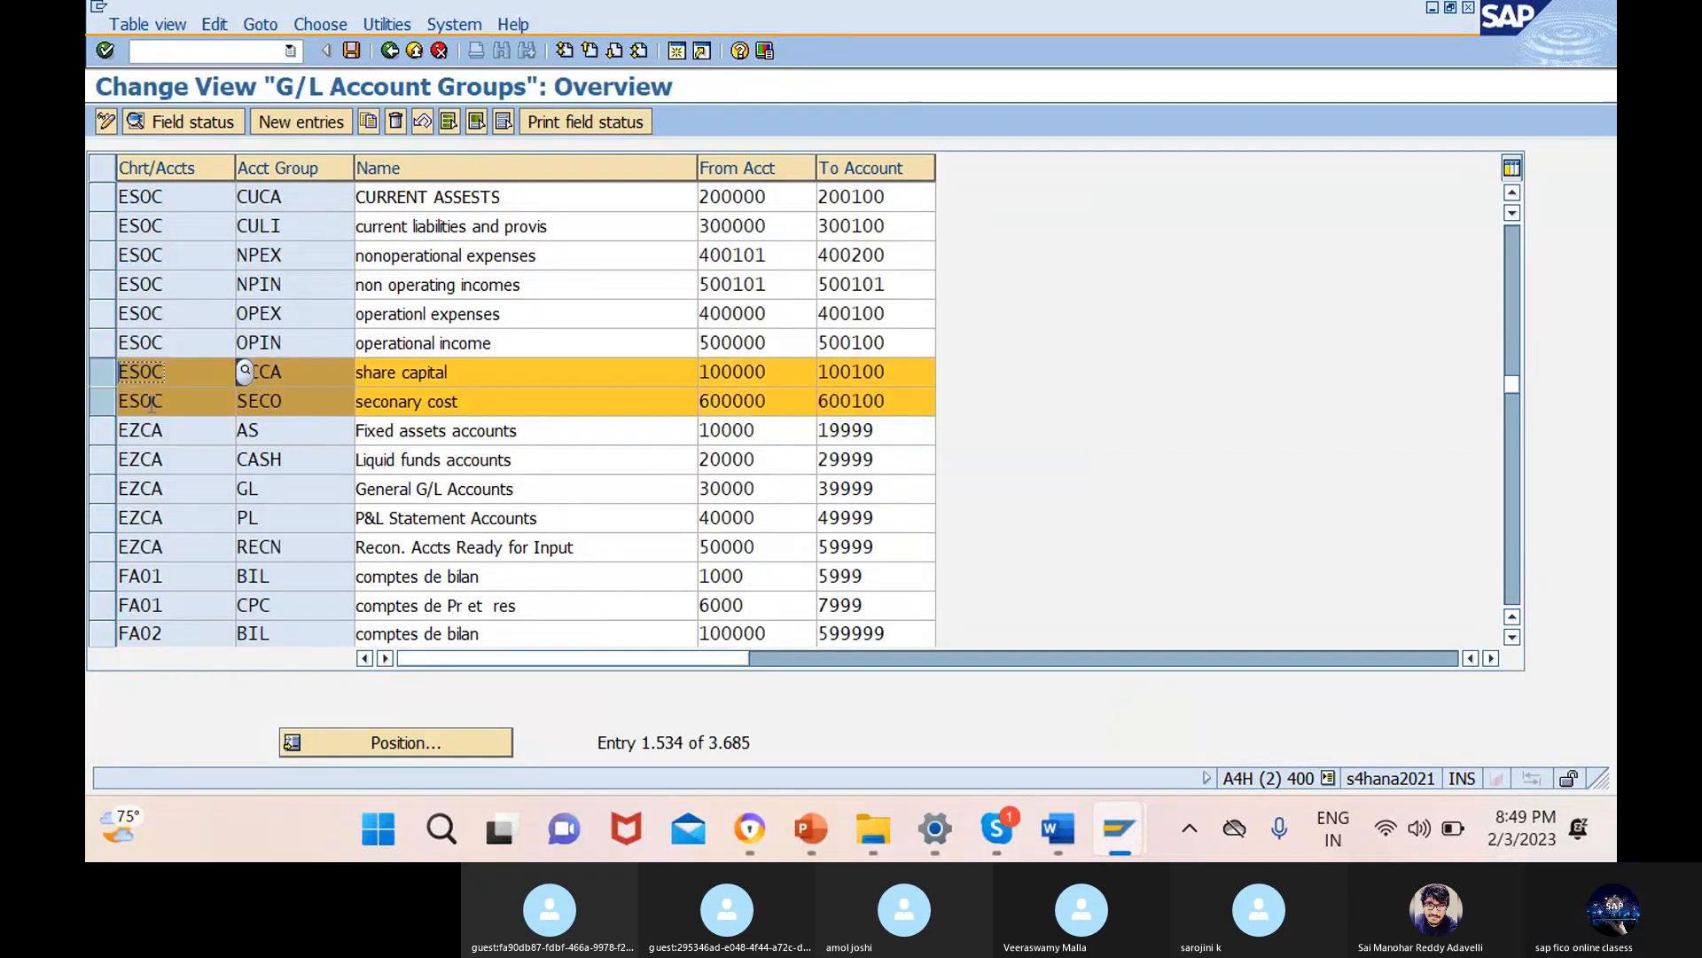
click(97, 403)
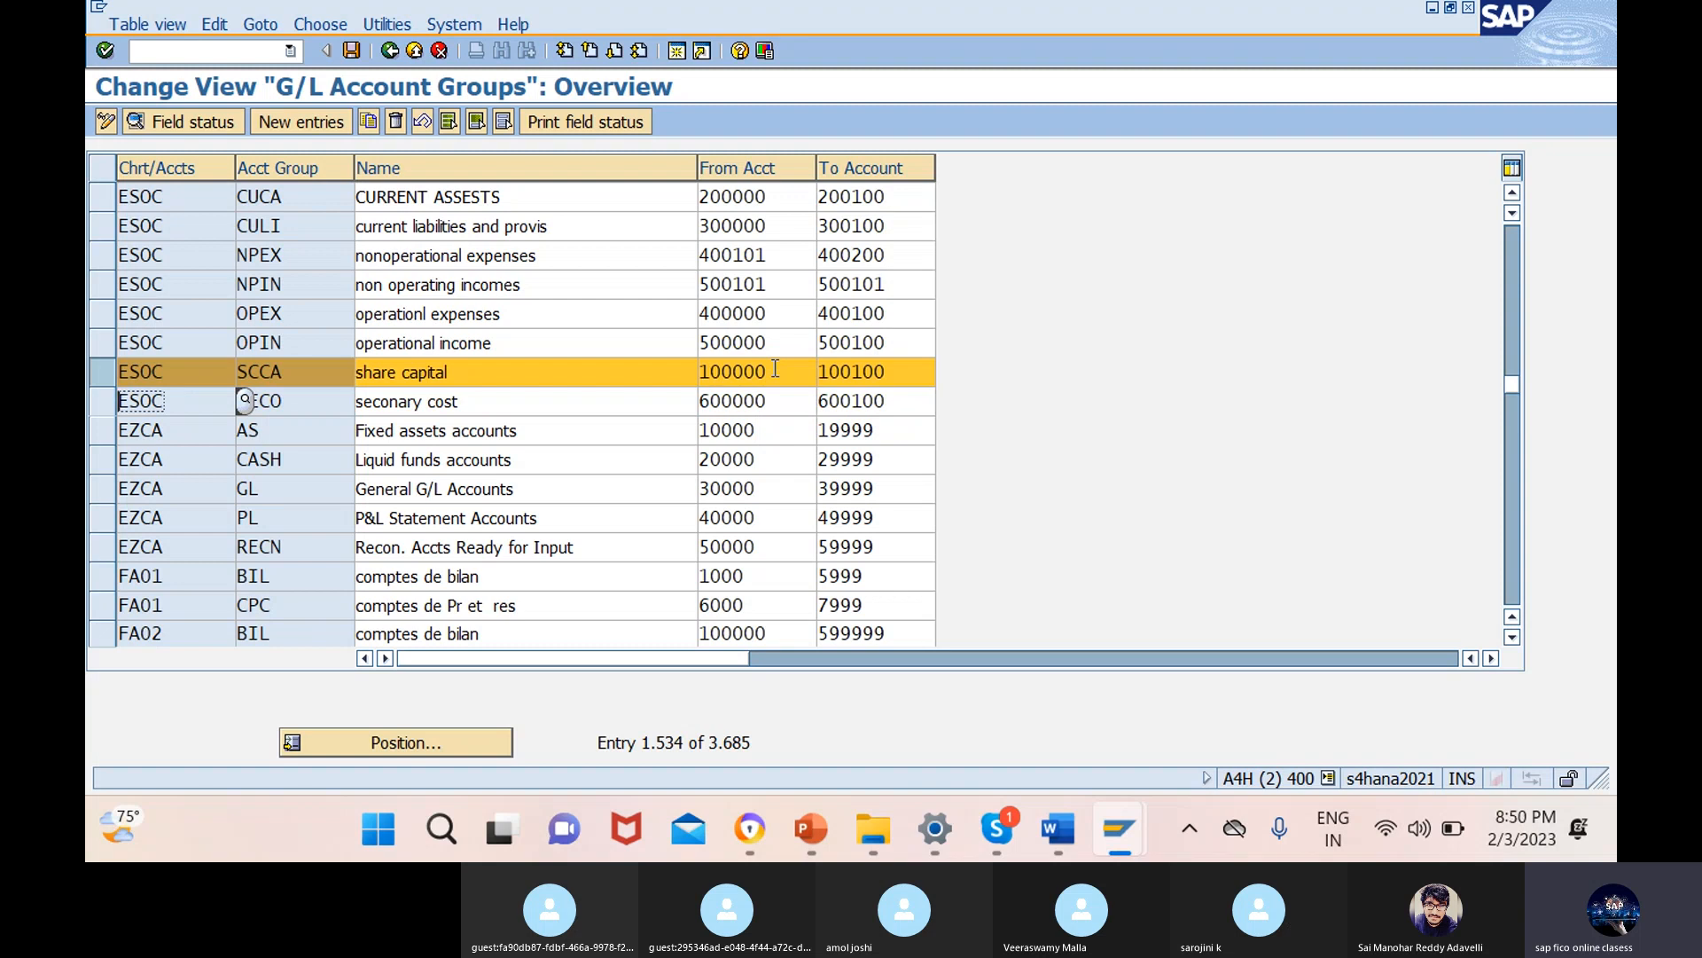
drag(776, 368, 683, 378)
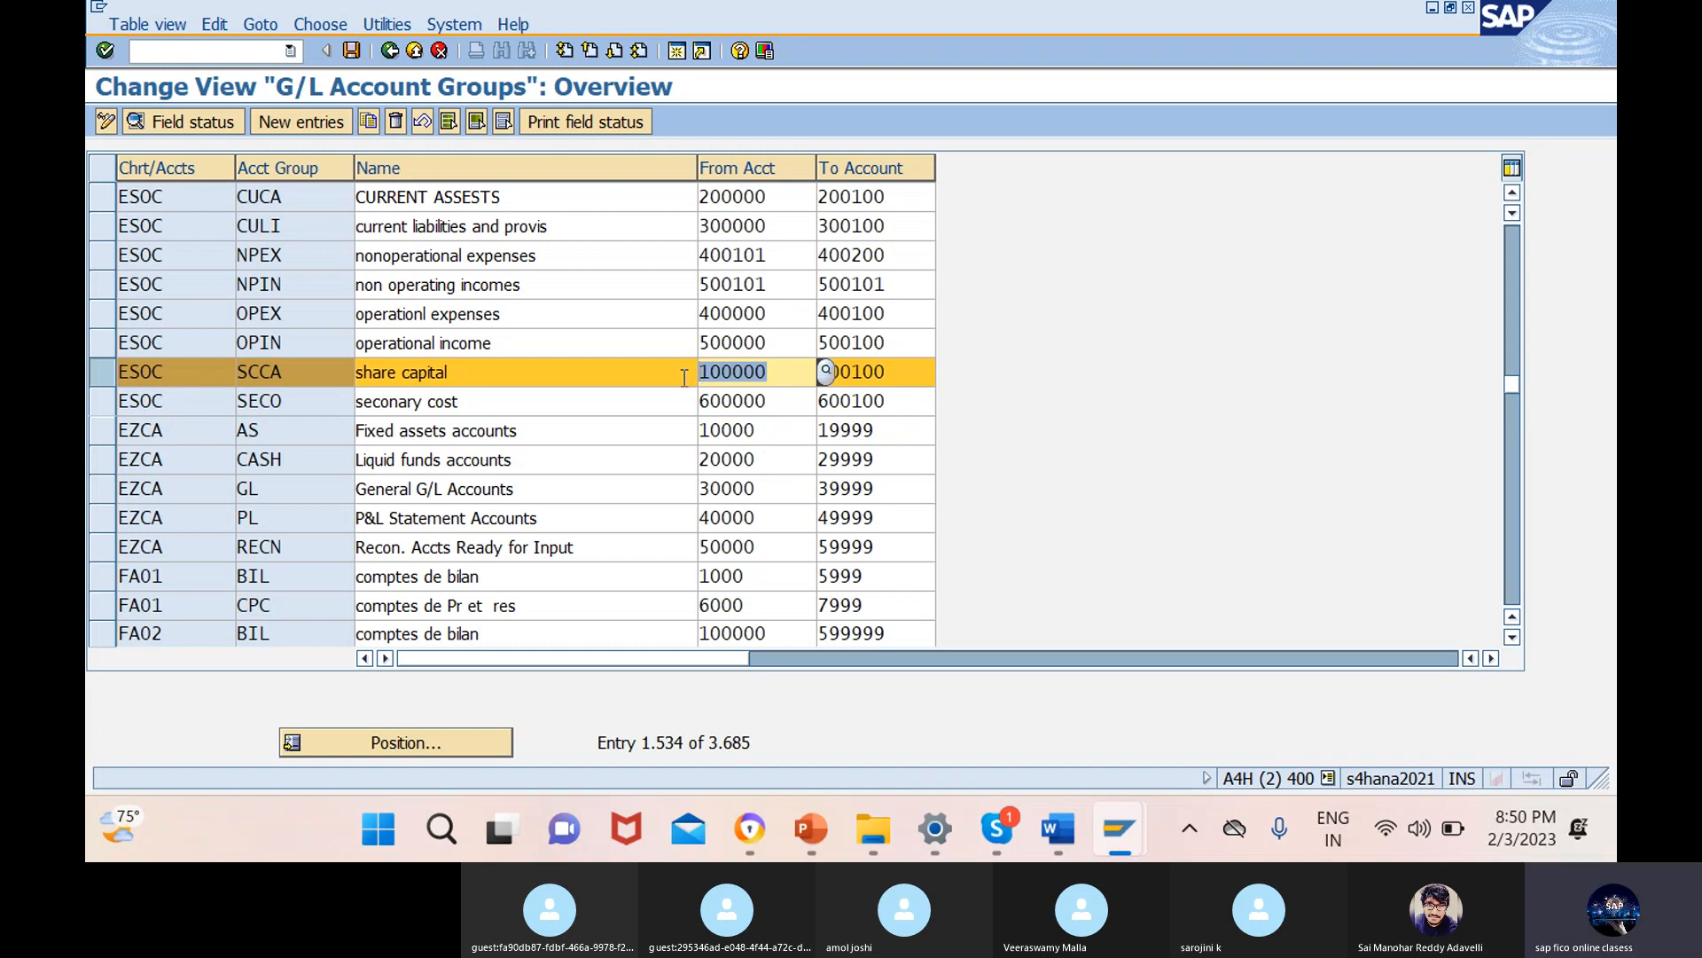
click(684, 378)
- Return to the G/L account session and start creating G/L account 100000 in company code 12ES without a template
click(1108, 837)
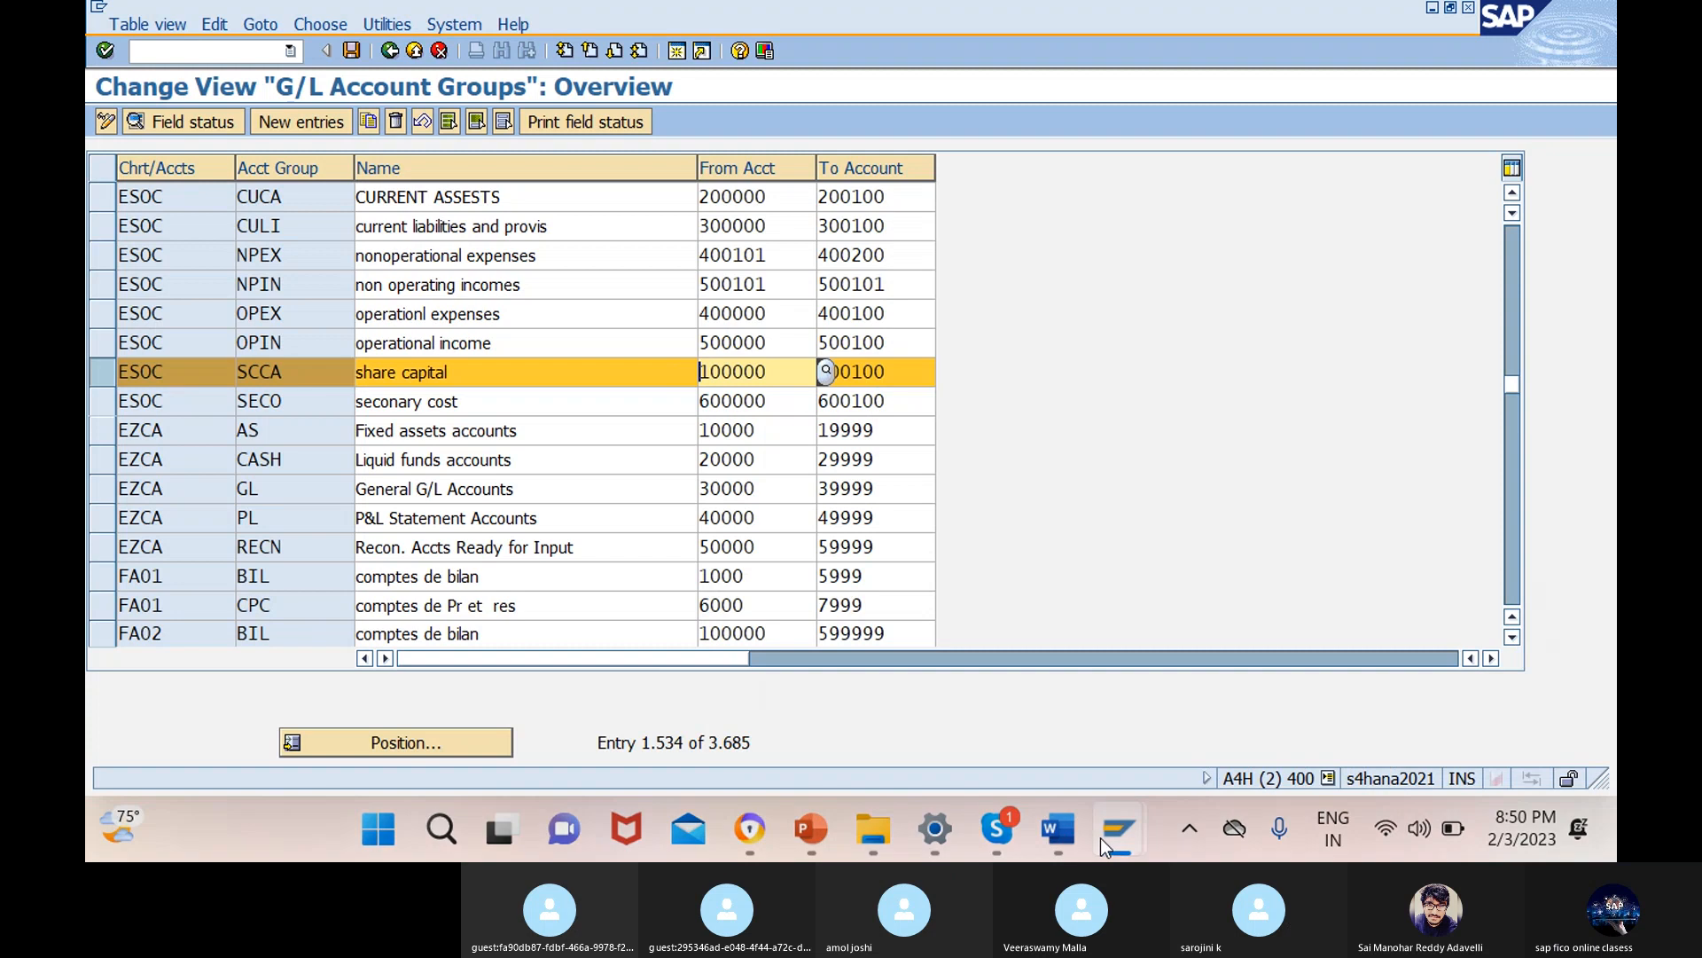
mouse_move(1116, 843)
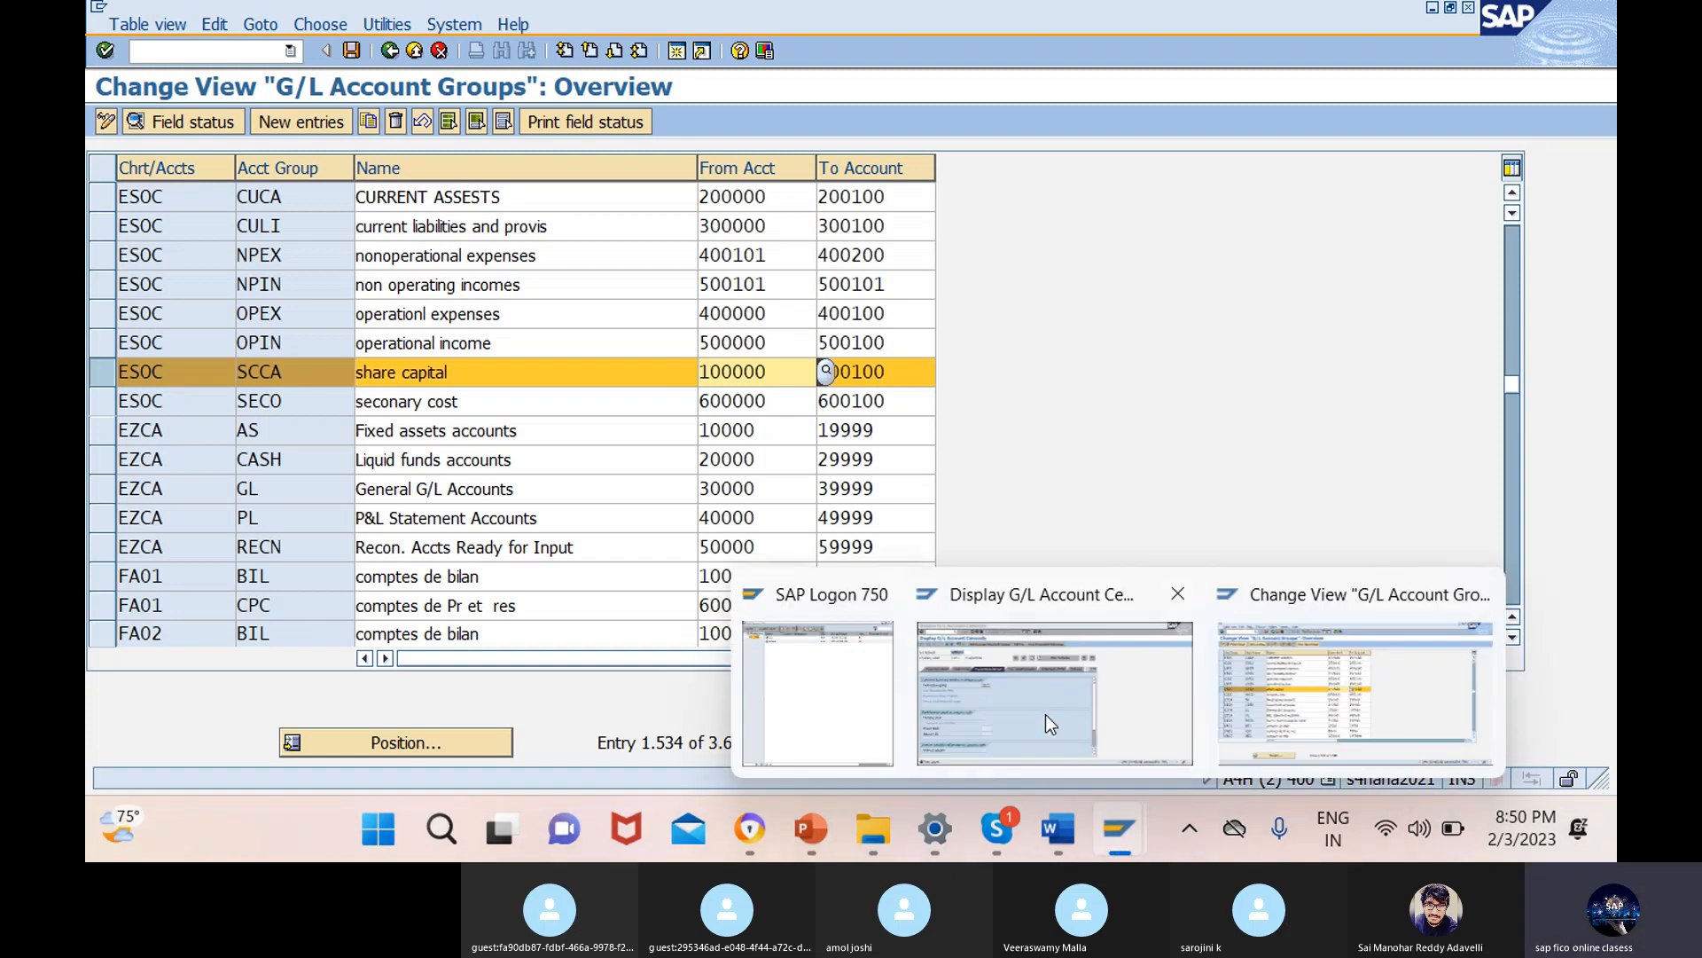
click(1045, 715)
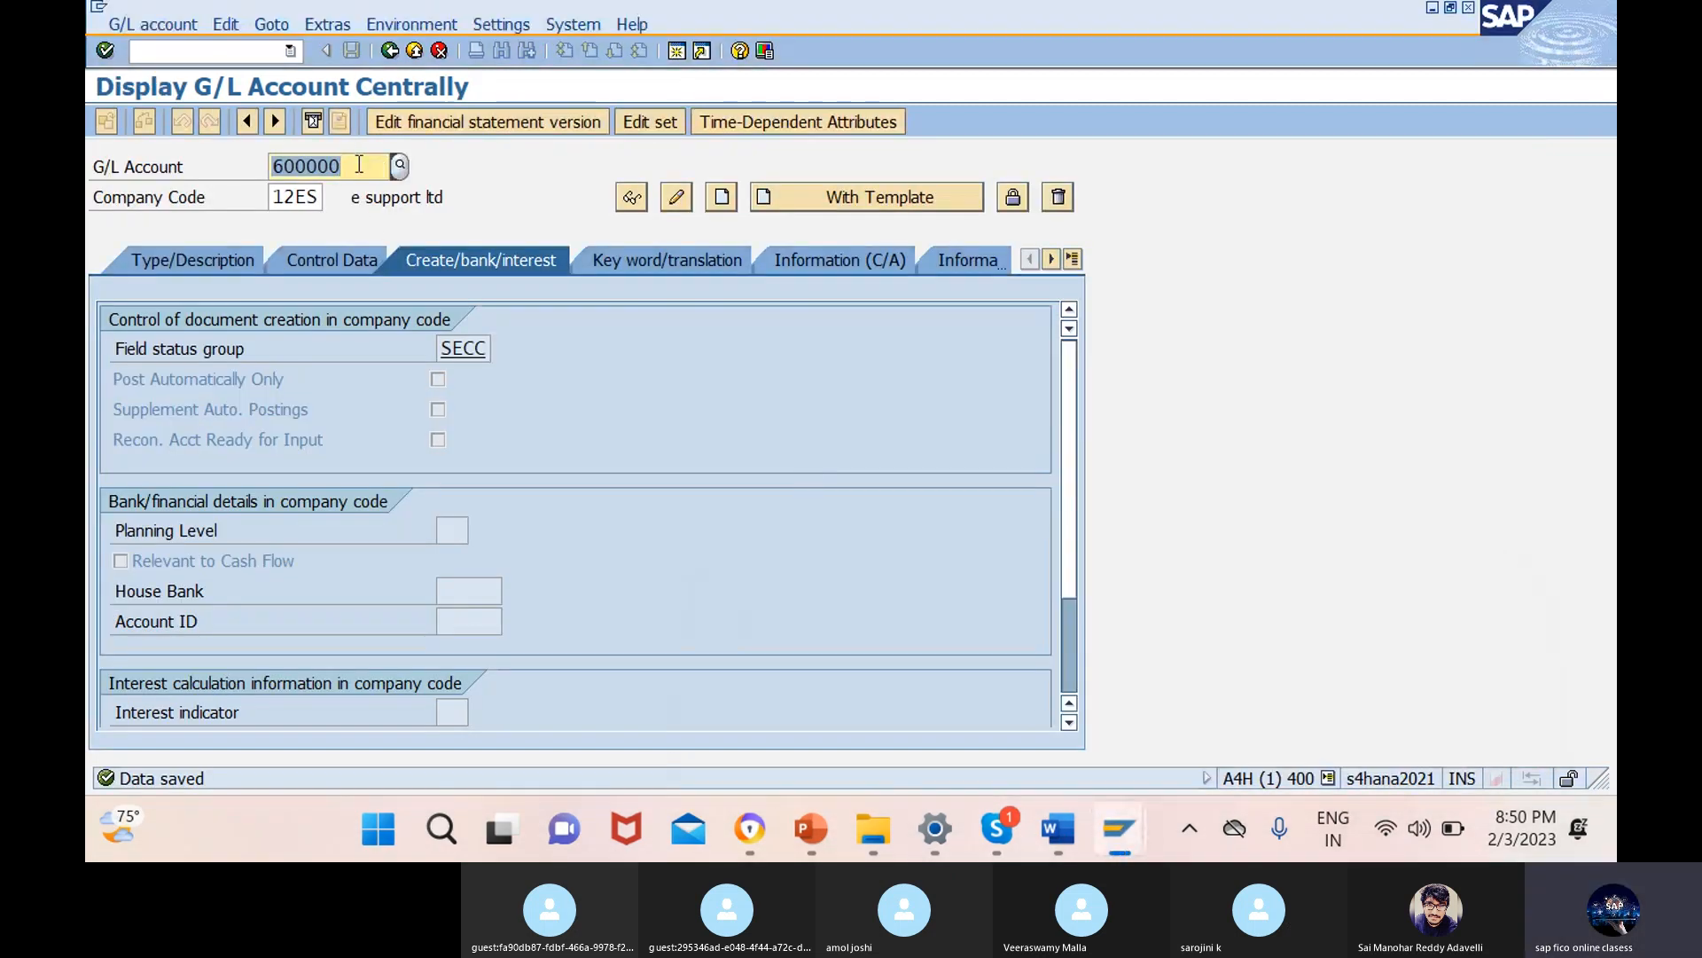
key(BackSpace)
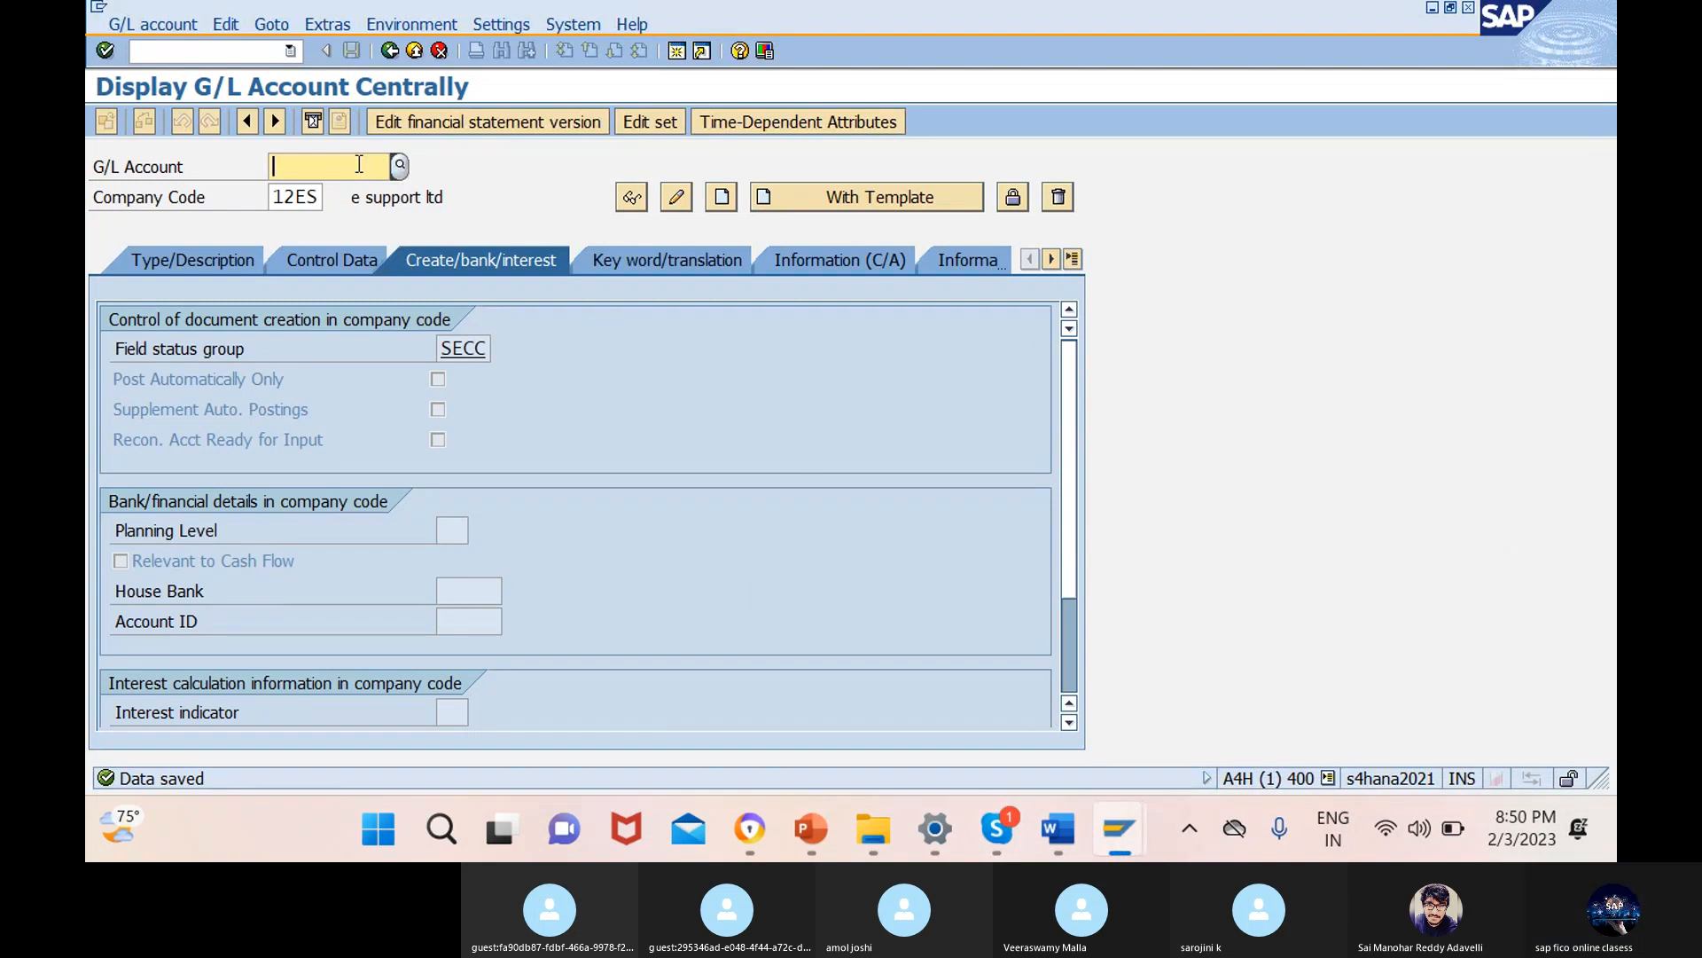
text(100000)
click(722, 196)
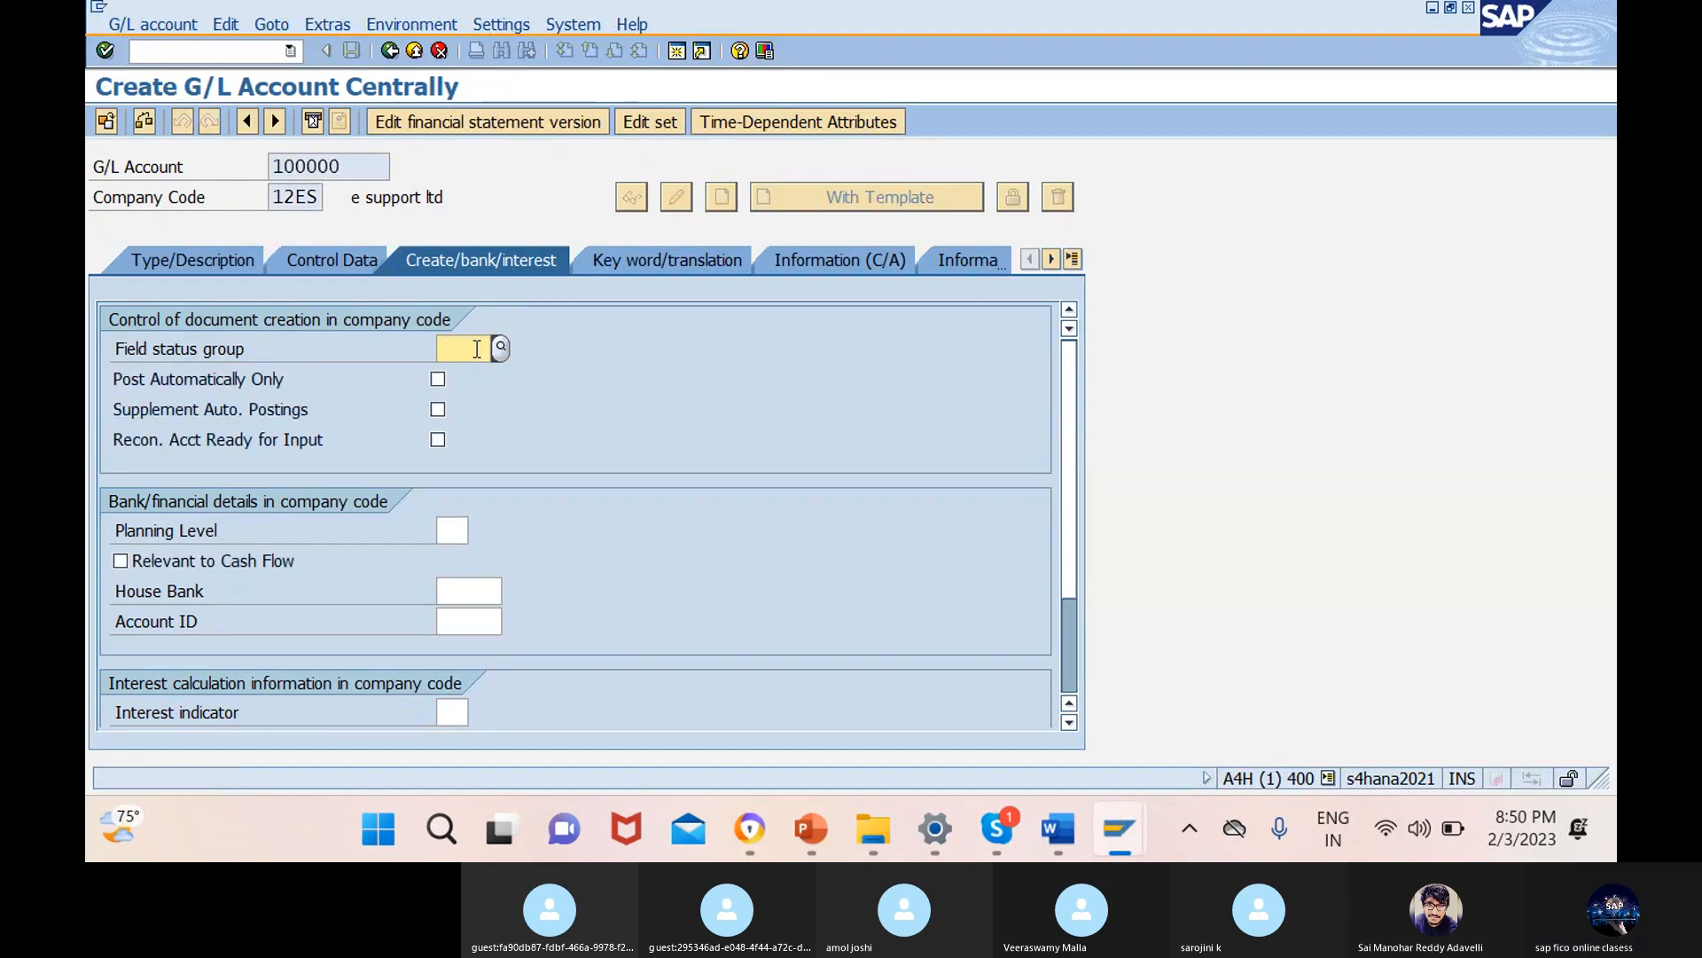
- Set account 100000's G/L account type to X Balance Sheet Account and its account group to SCCA share capital
click(197, 263)
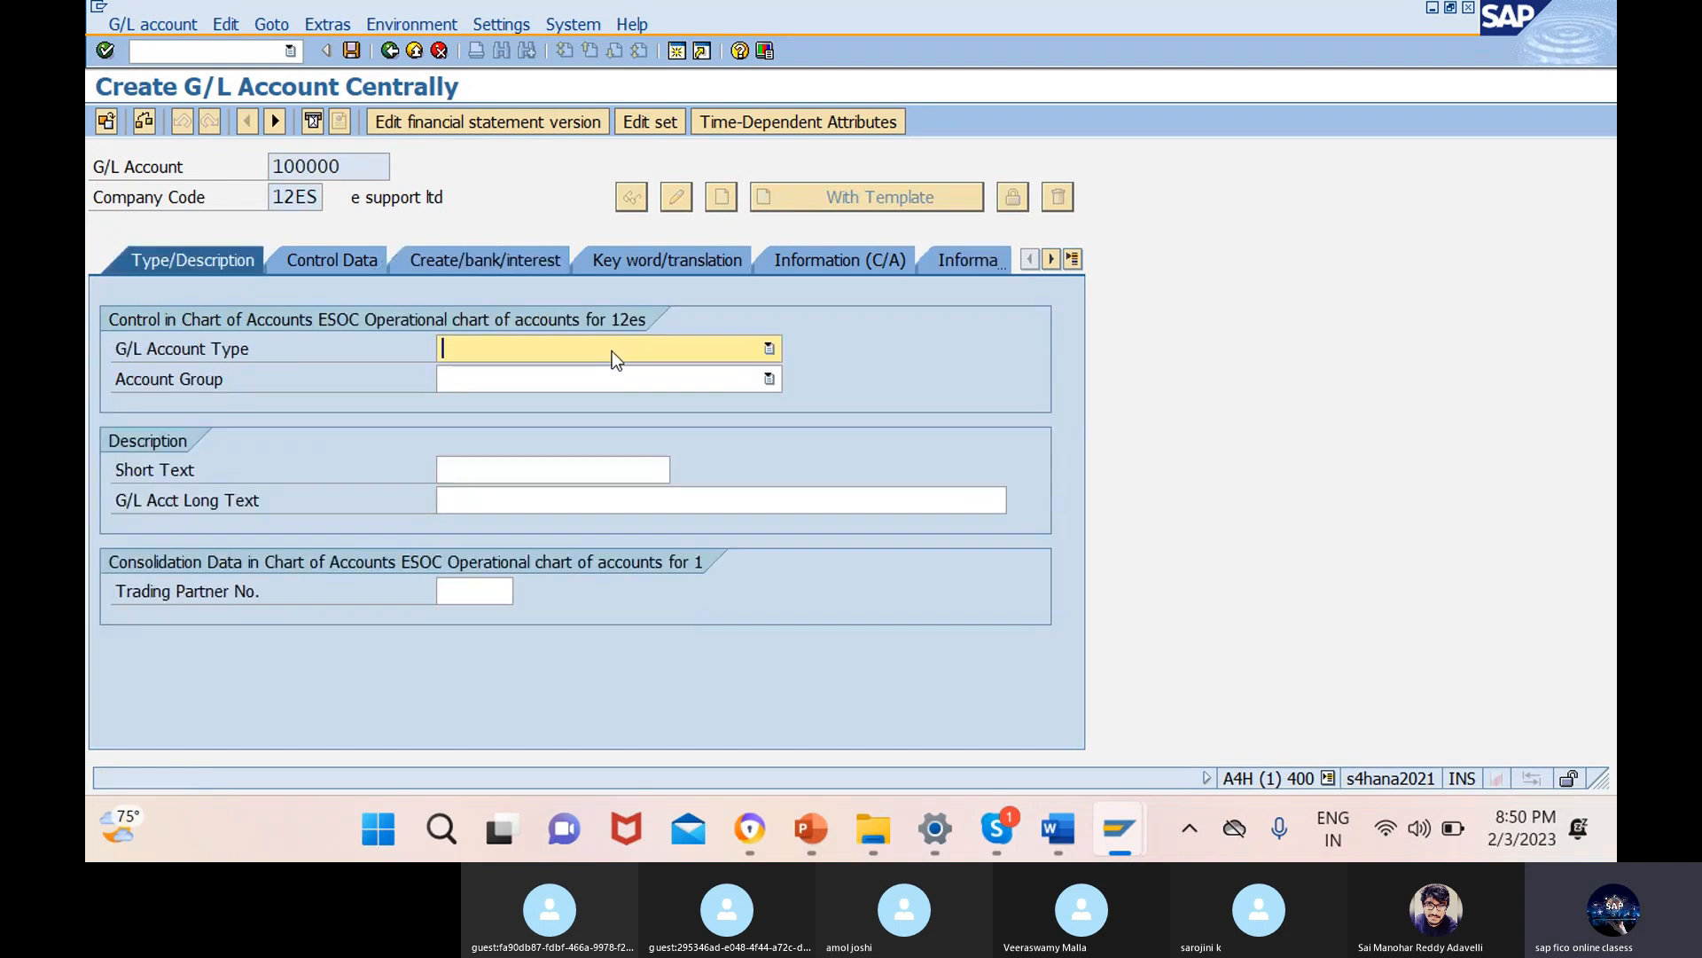
click(612, 351)
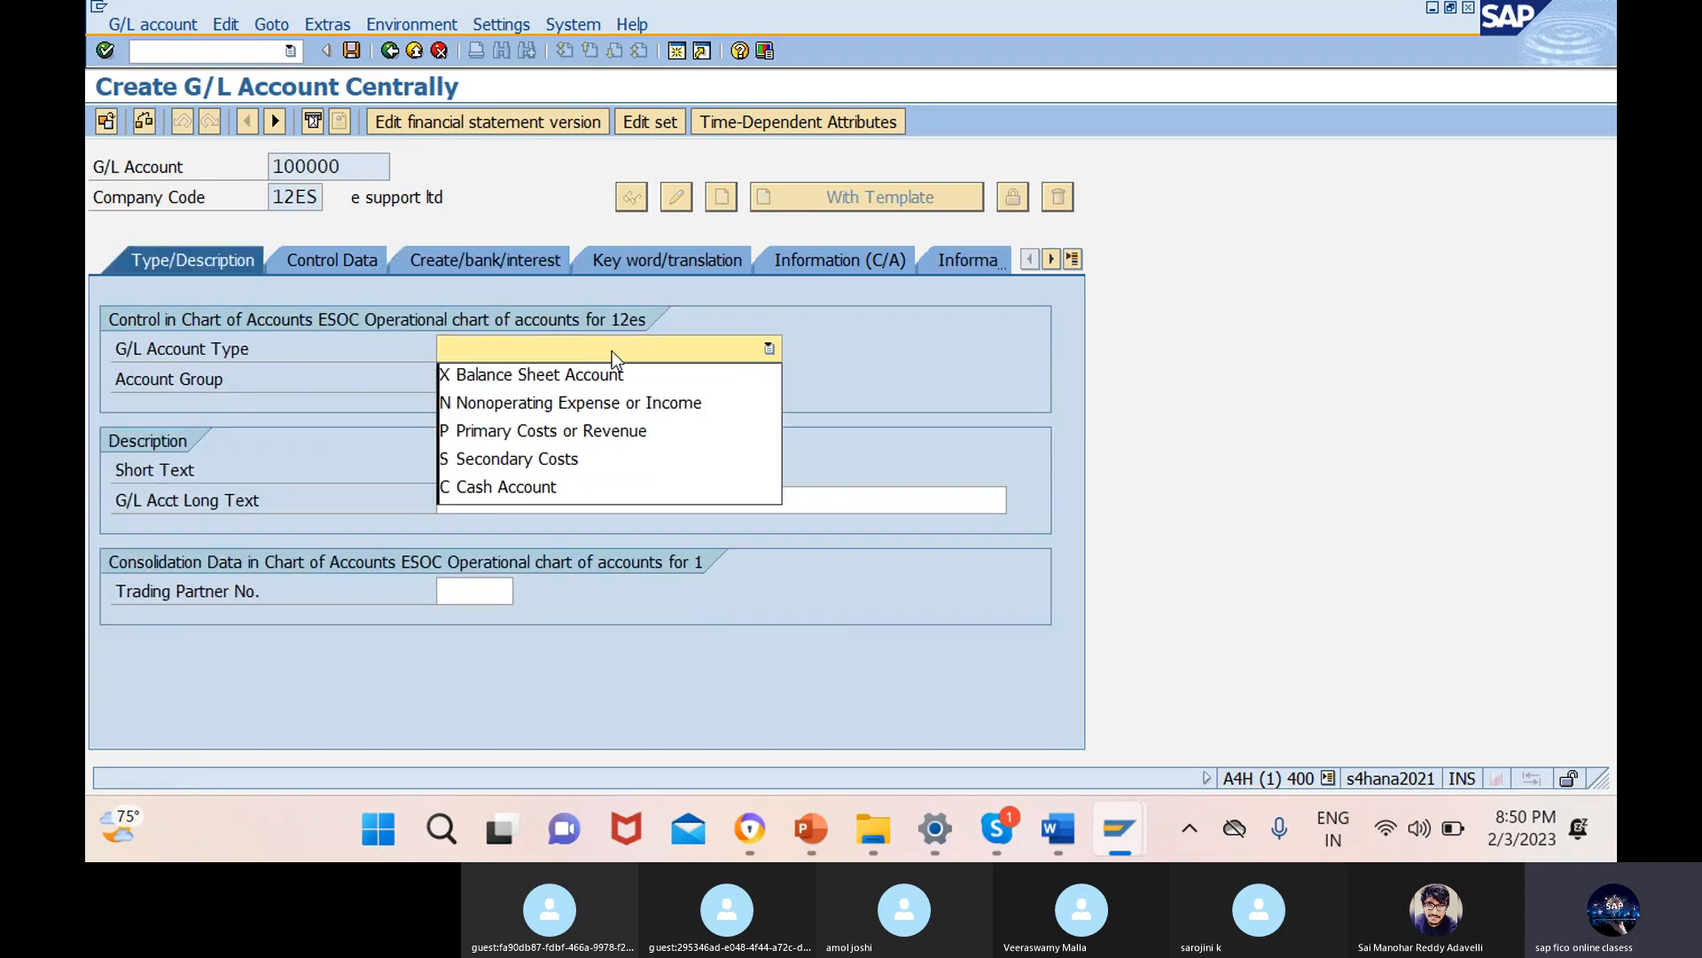
click(596, 380)
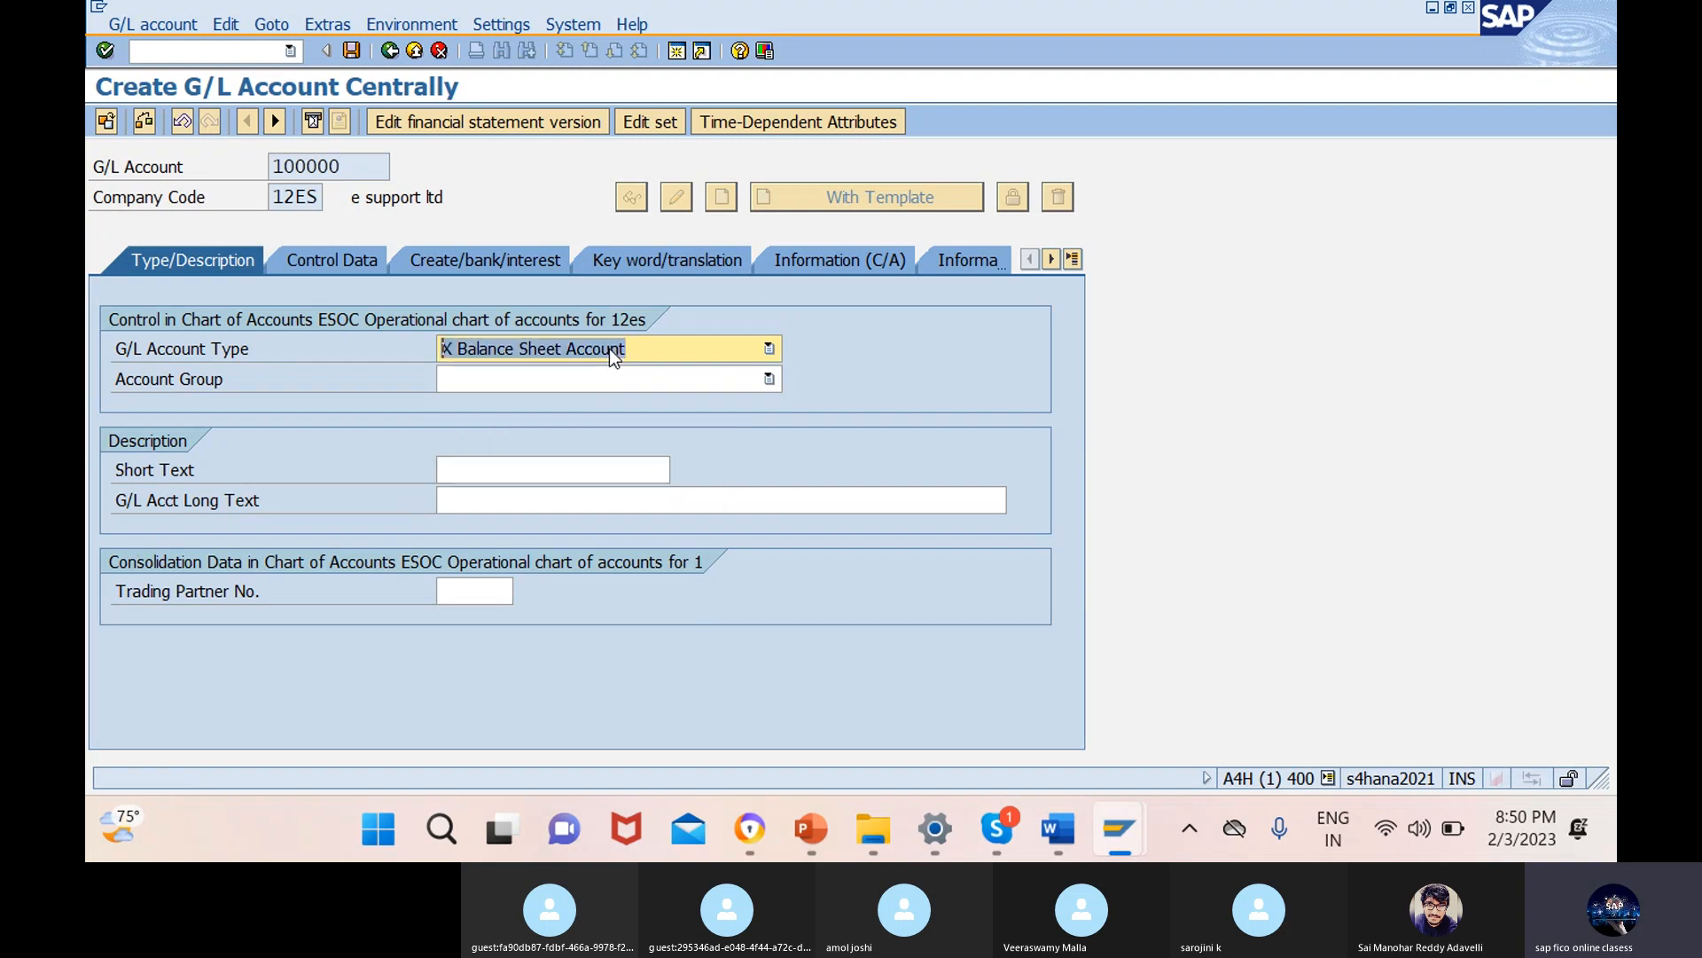
click(608, 379)
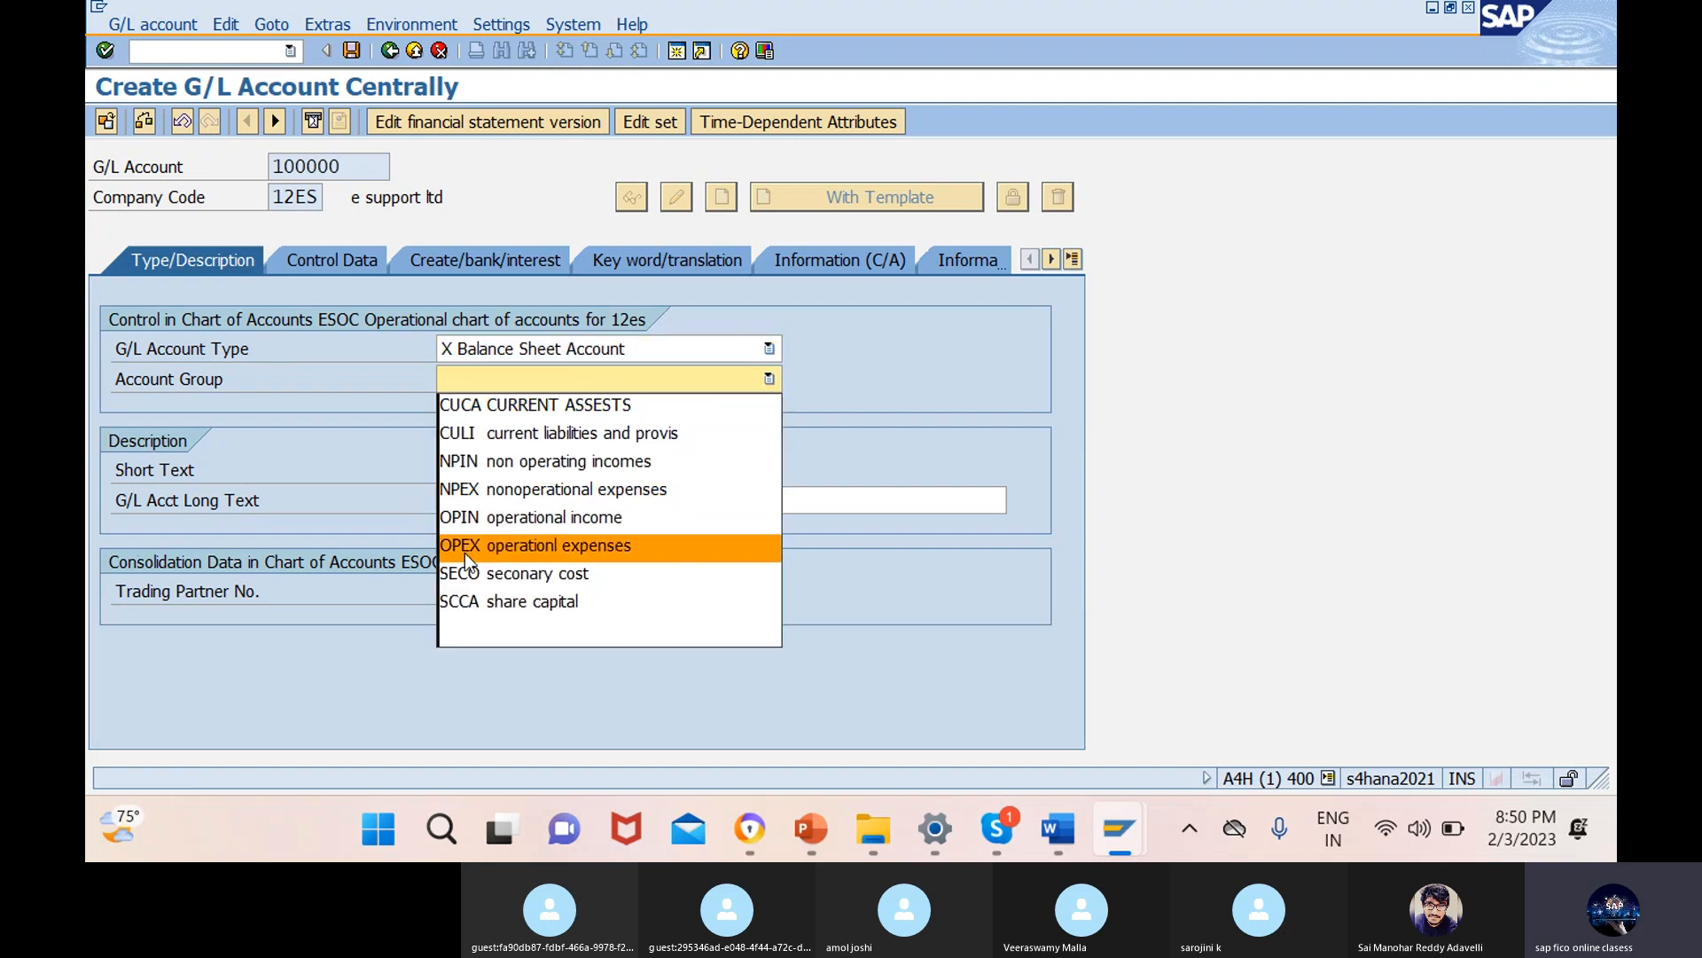
click(523, 597)
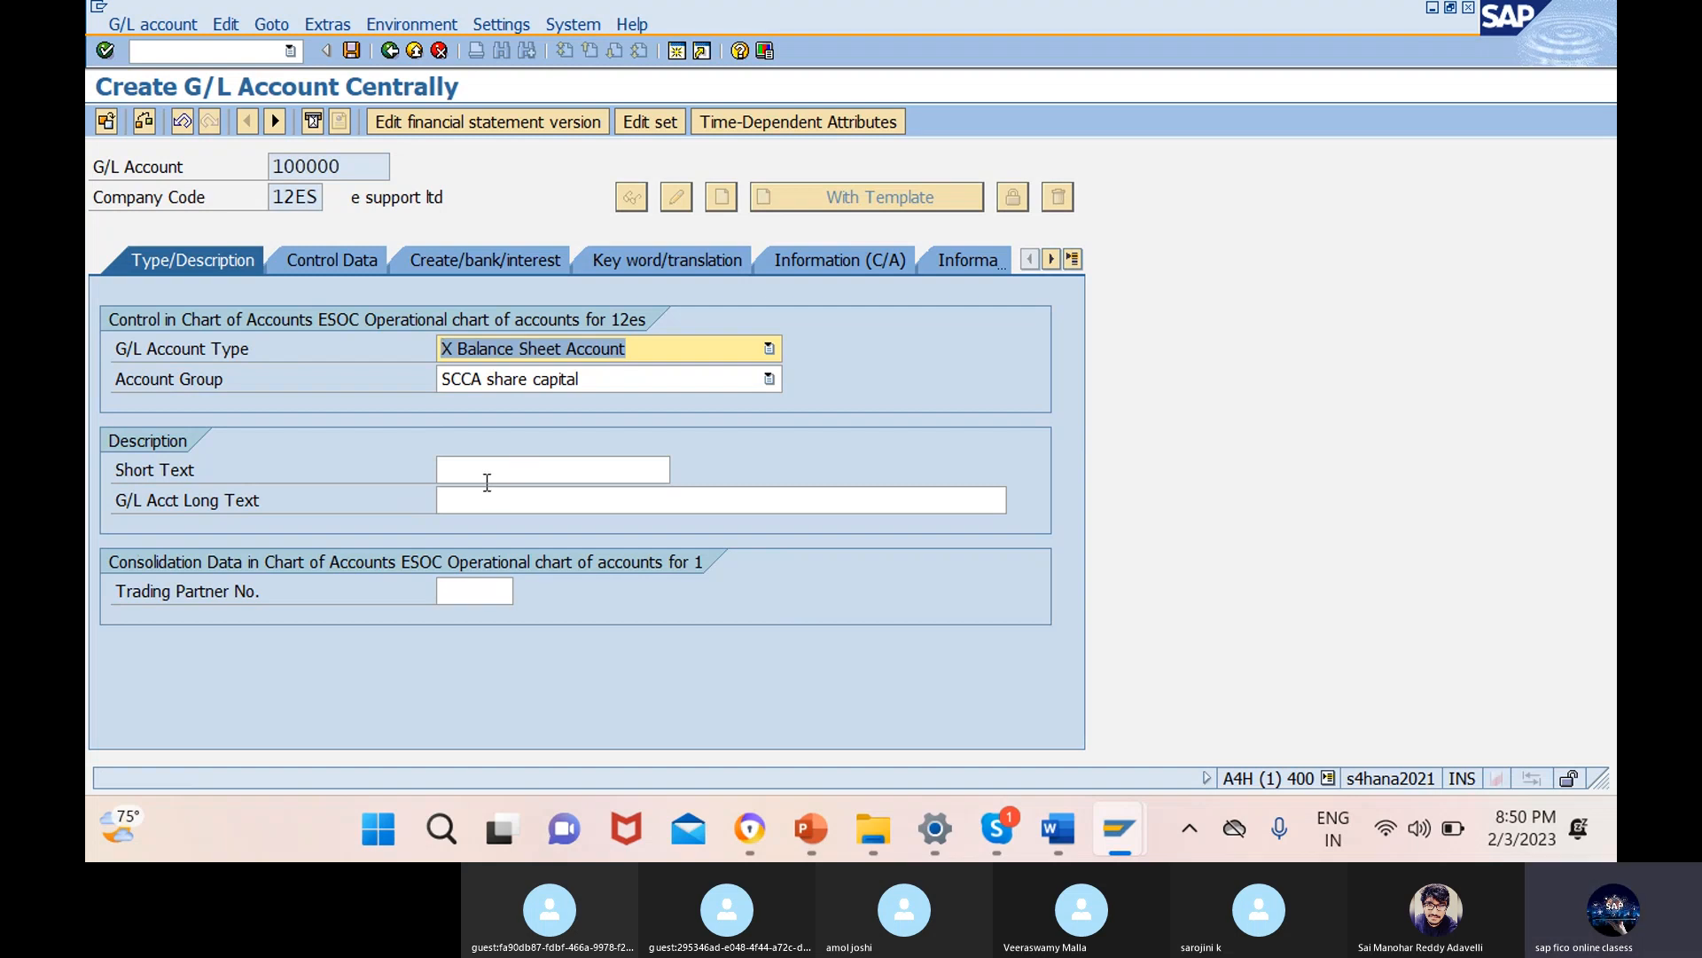
- Enter "equity share capital" as the short text of account 100000
click(555, 470)
text(e)
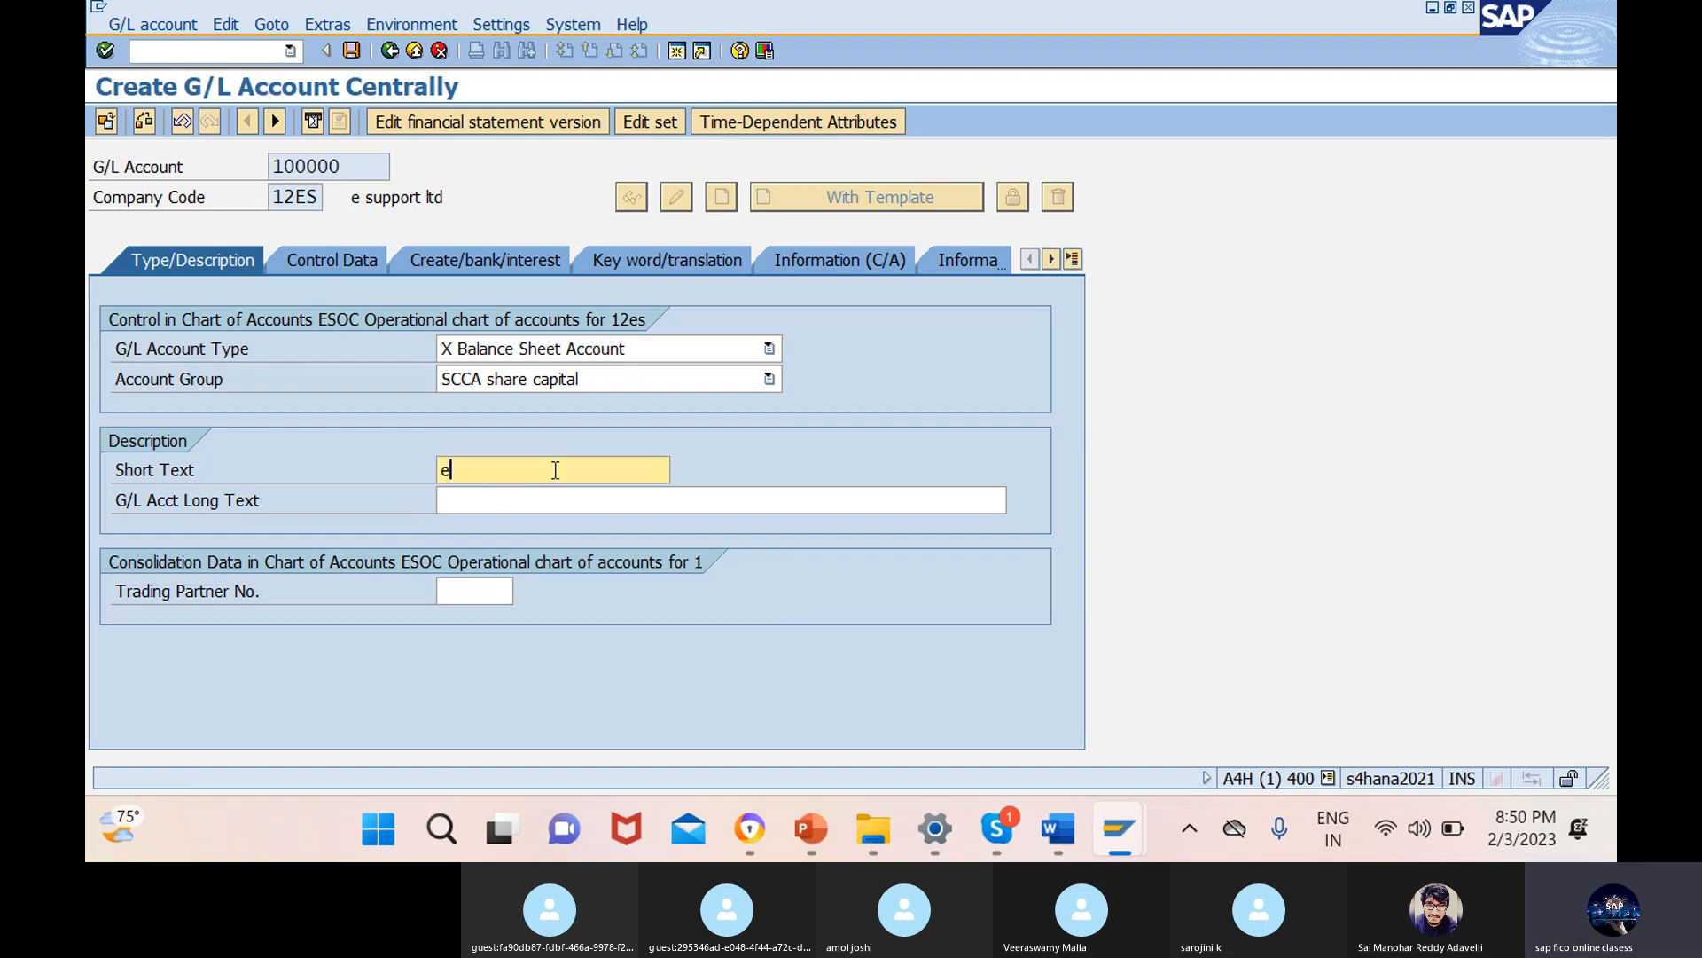
text(quity sah)
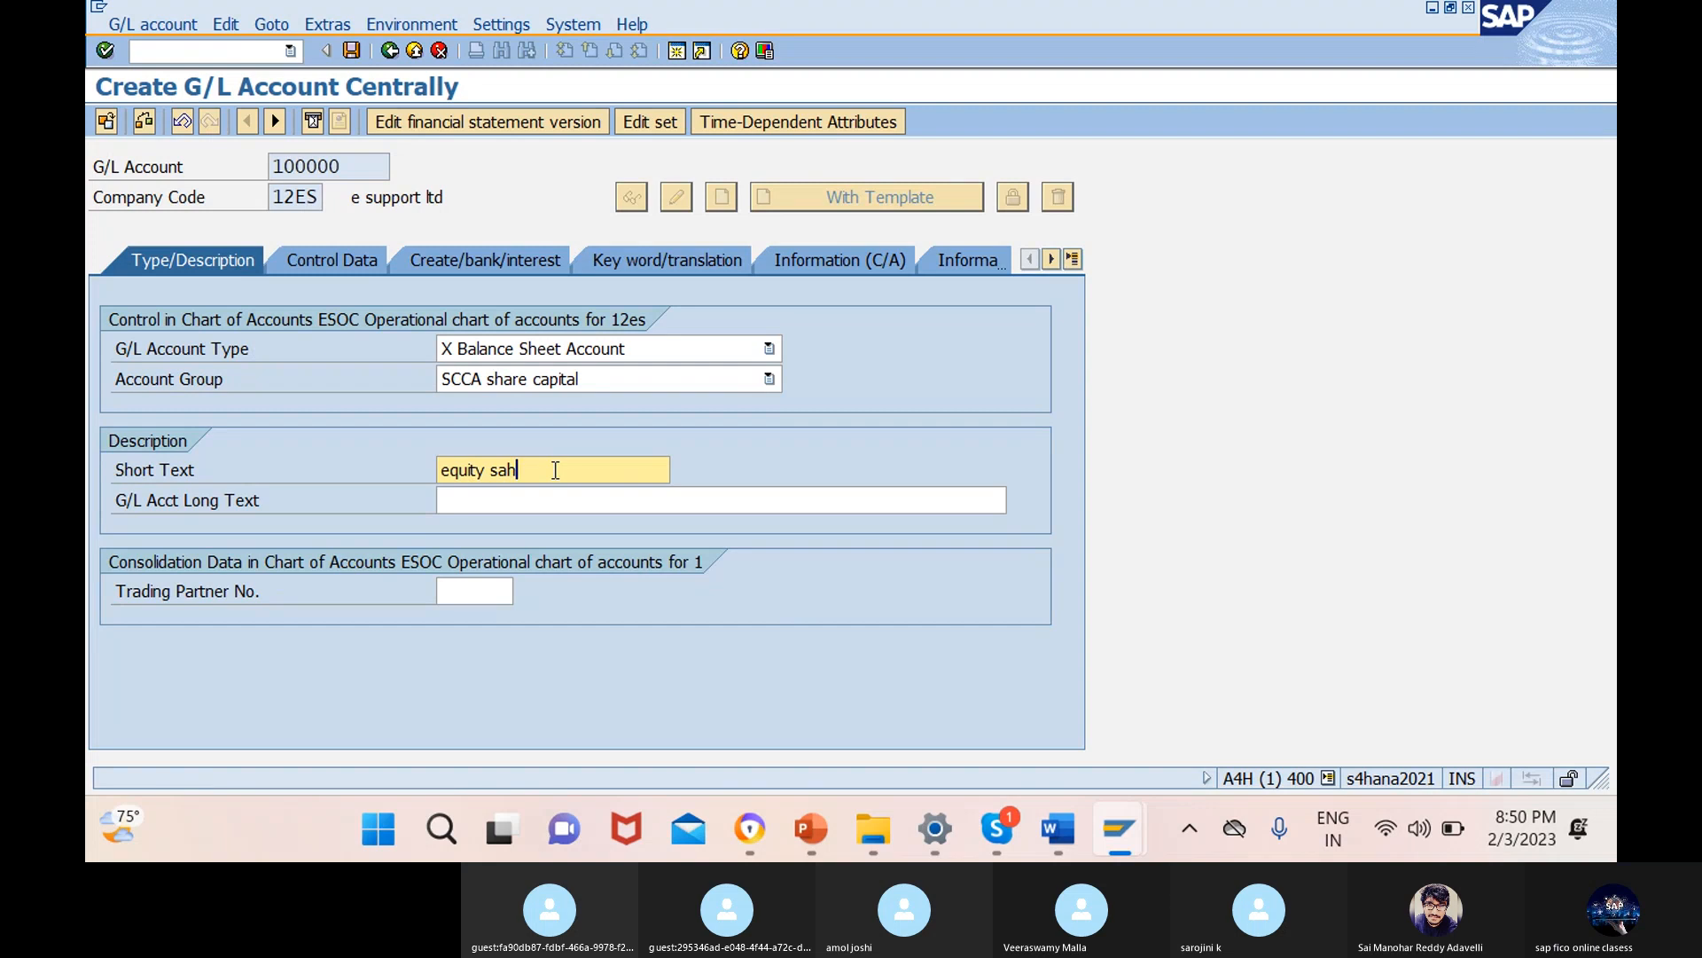
key(BackSpace)
key(BackSpace)
text(hare capital)
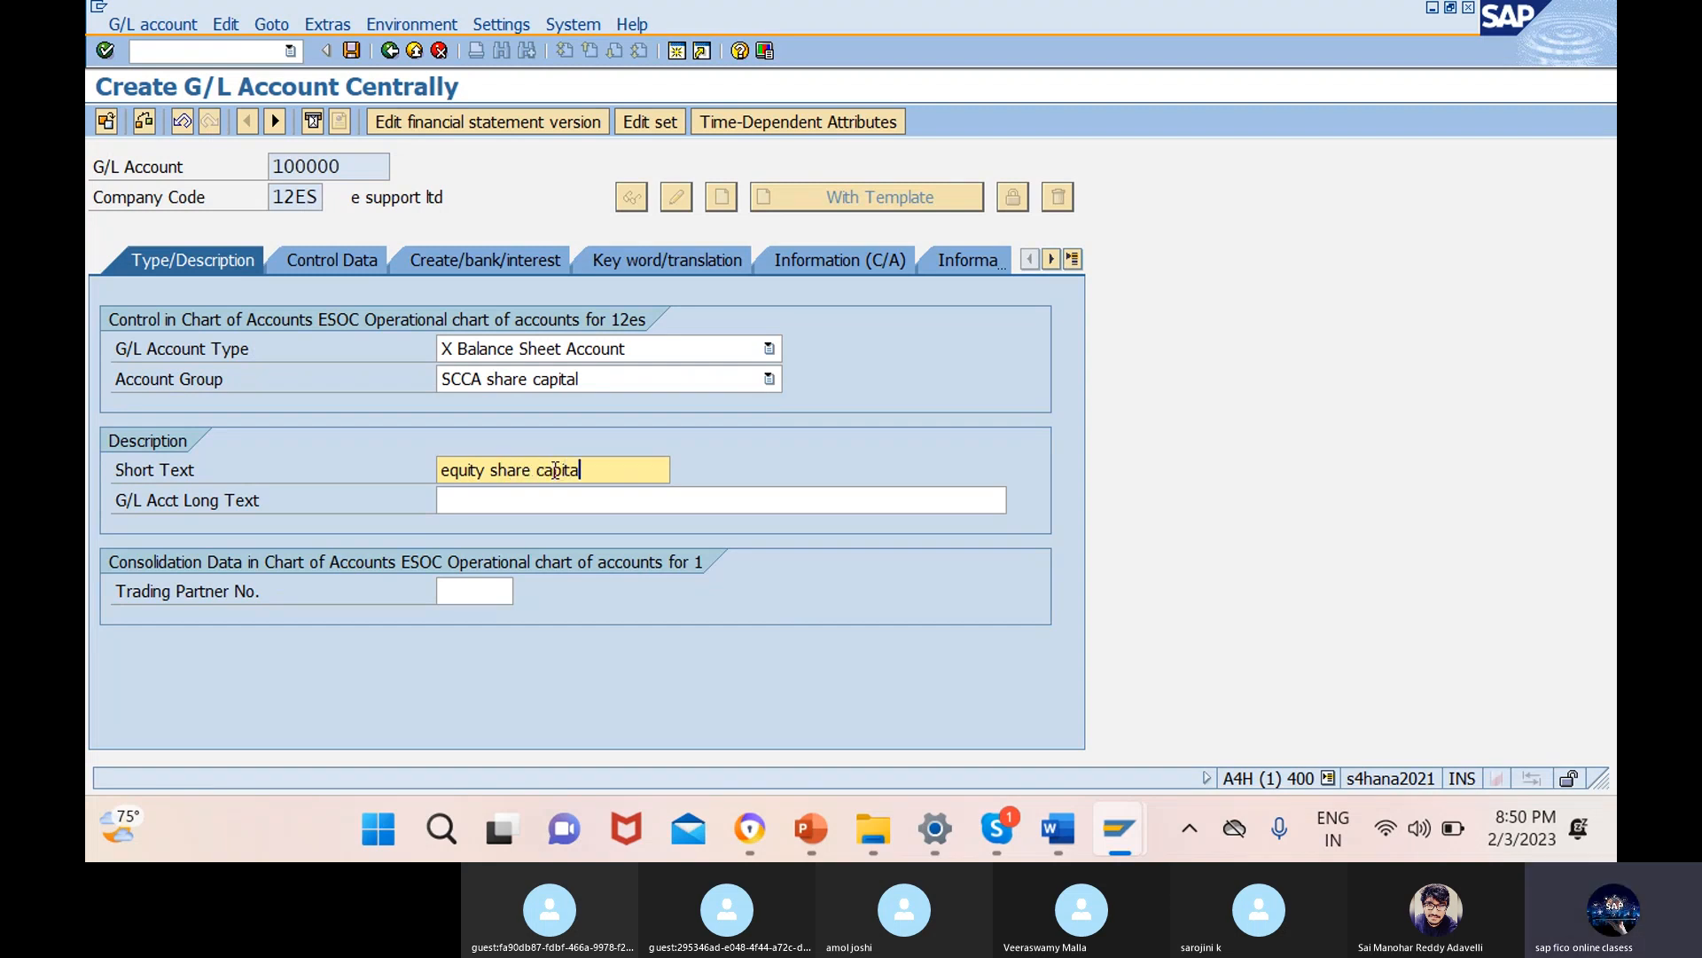
- Copy account 100000's short text into its long text and extend it to "equity share capital account"
click(723, 499)
text(a)
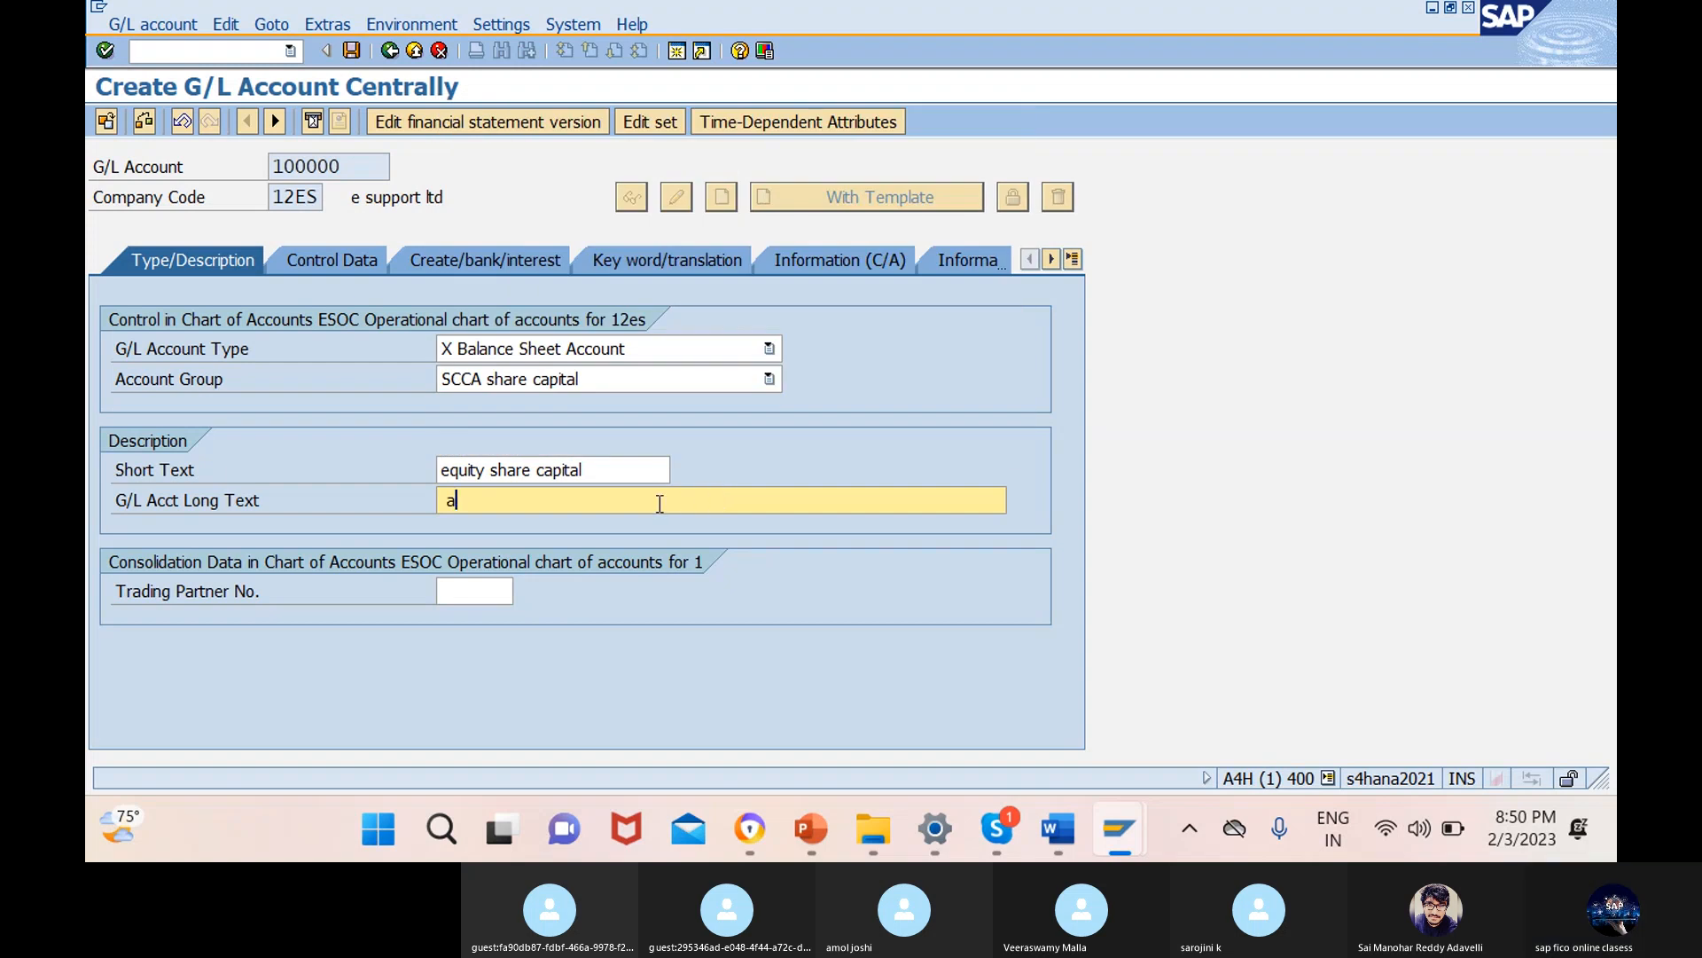
key(BackSpace)
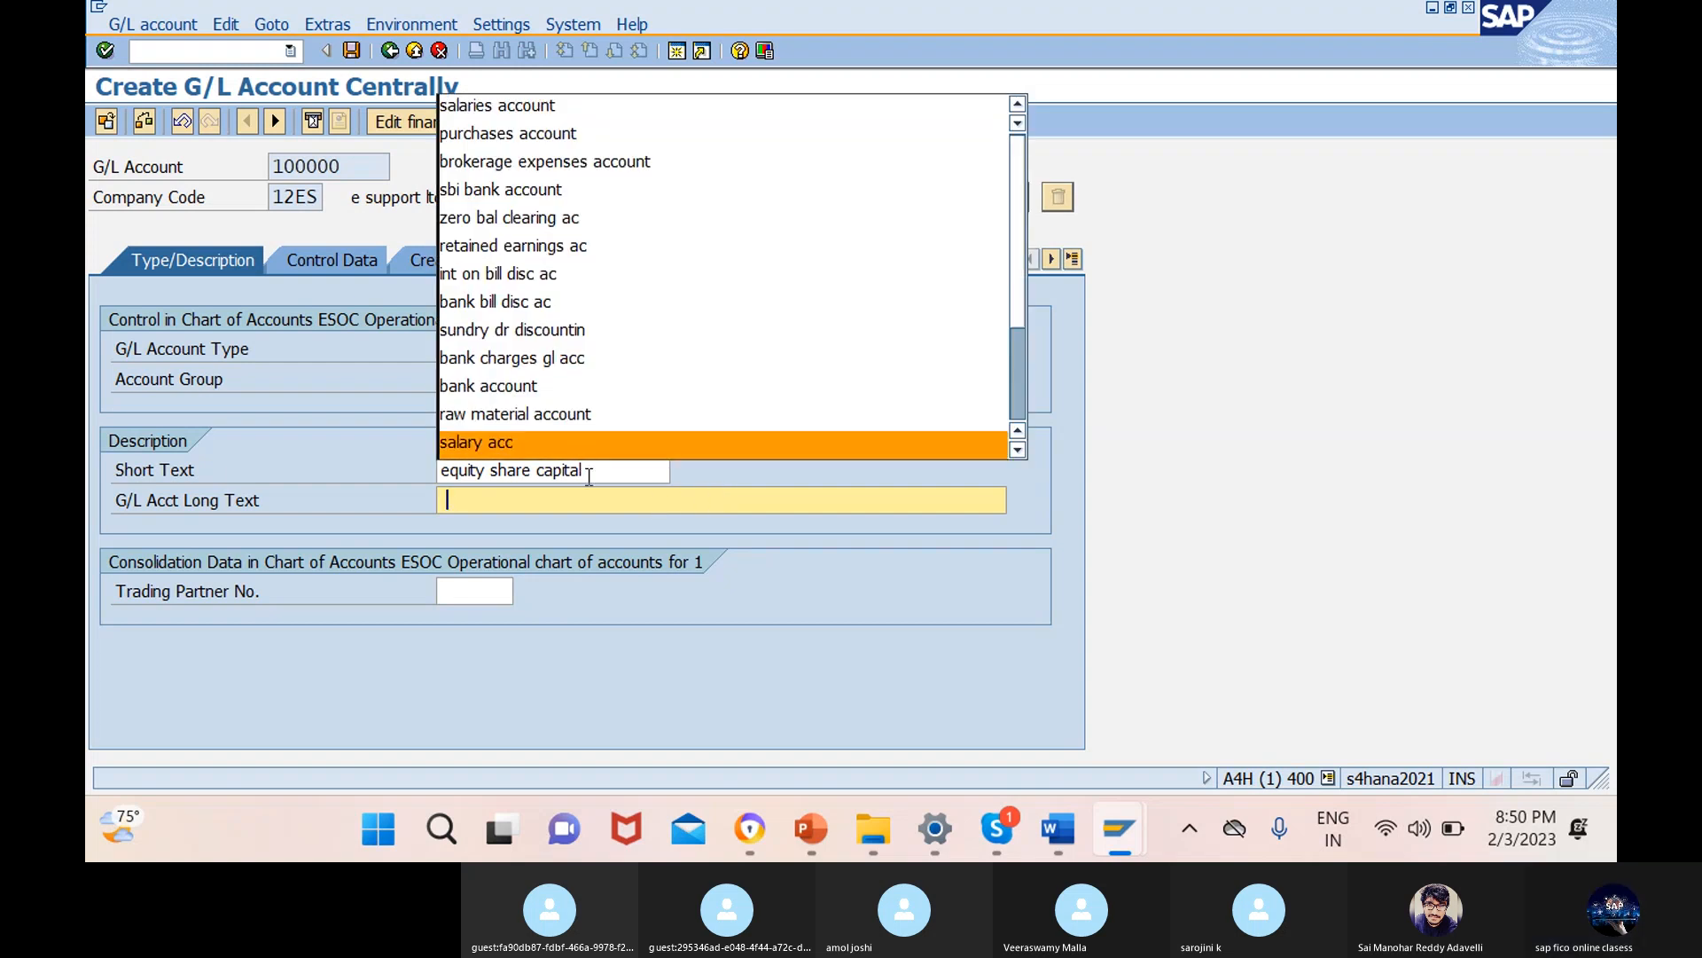
drag(586, 471, 387, 479)
key(ctrl+c)
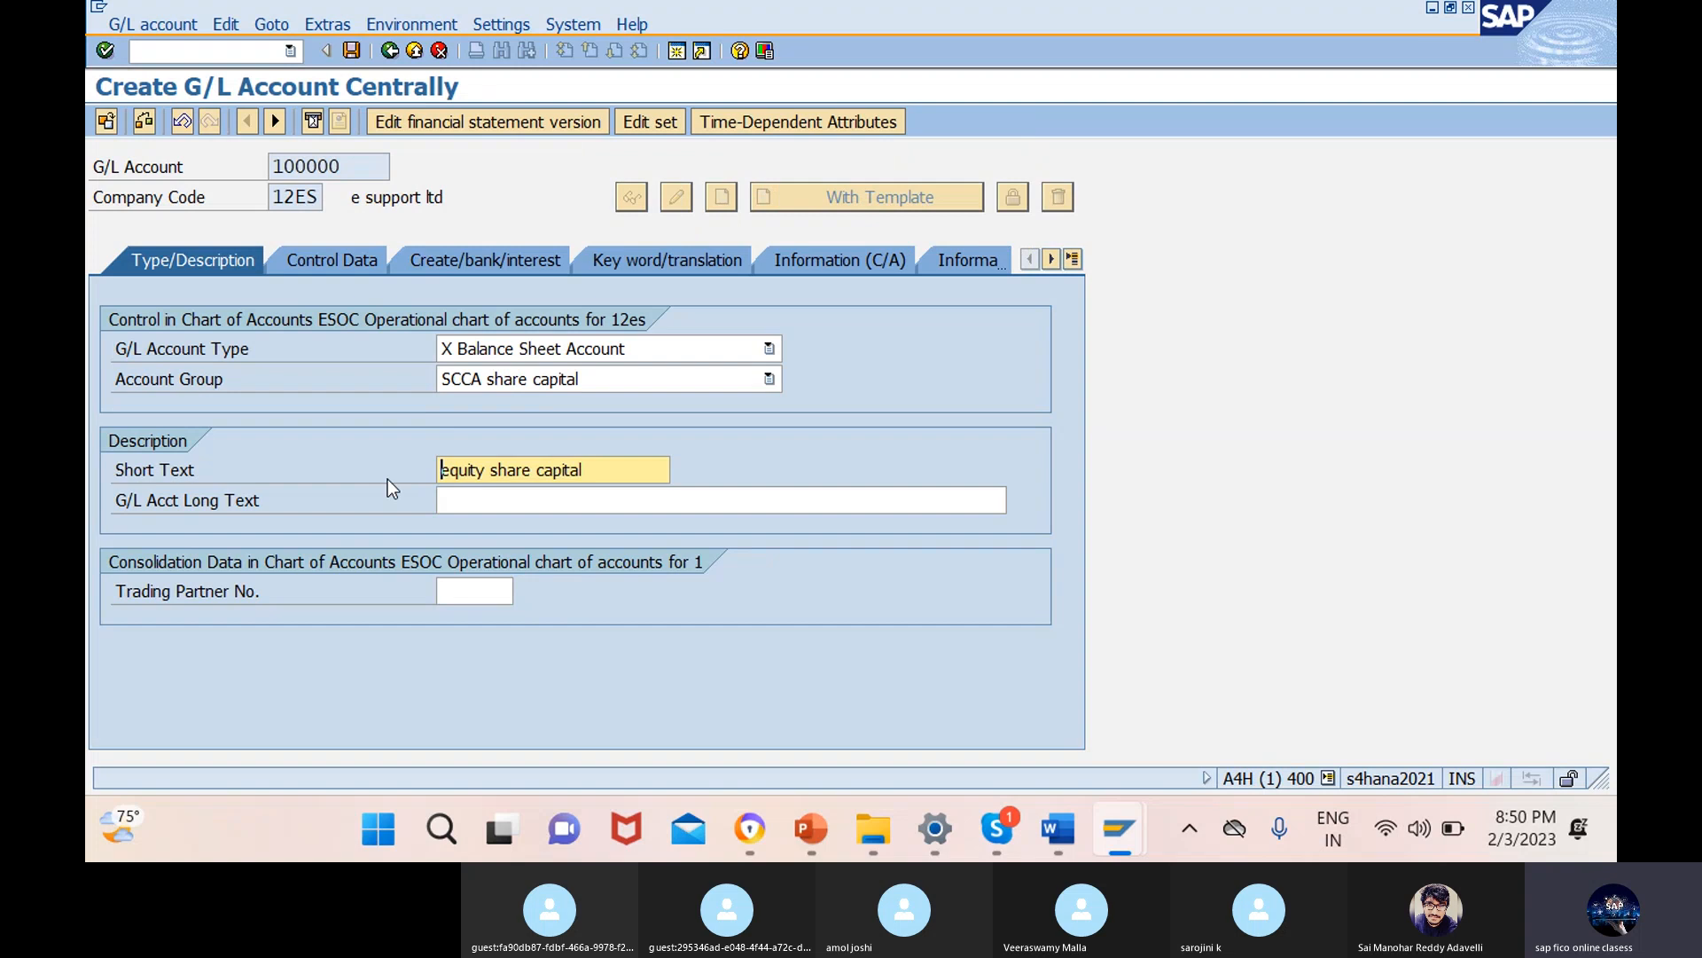
click(475, 500)
key(ctrl+v)
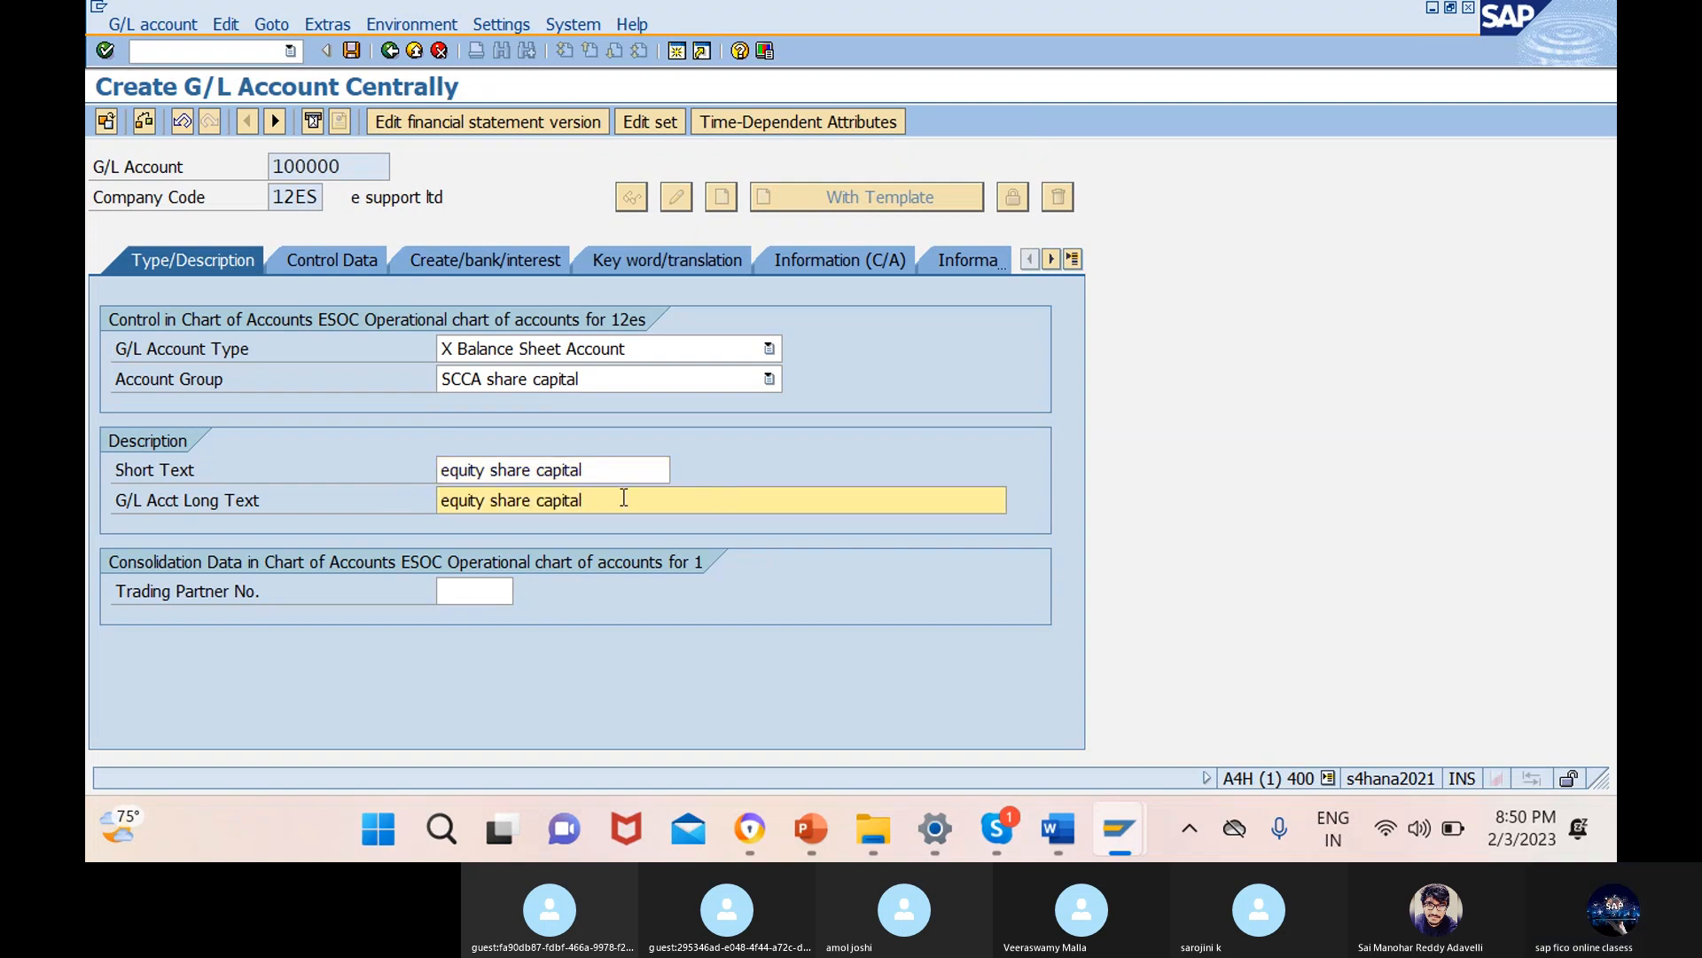
text(account)
- Check the SCCA row in the G/L Account Groups session, then set account 100000's sort key to 001 Posting date
click(359, 262)
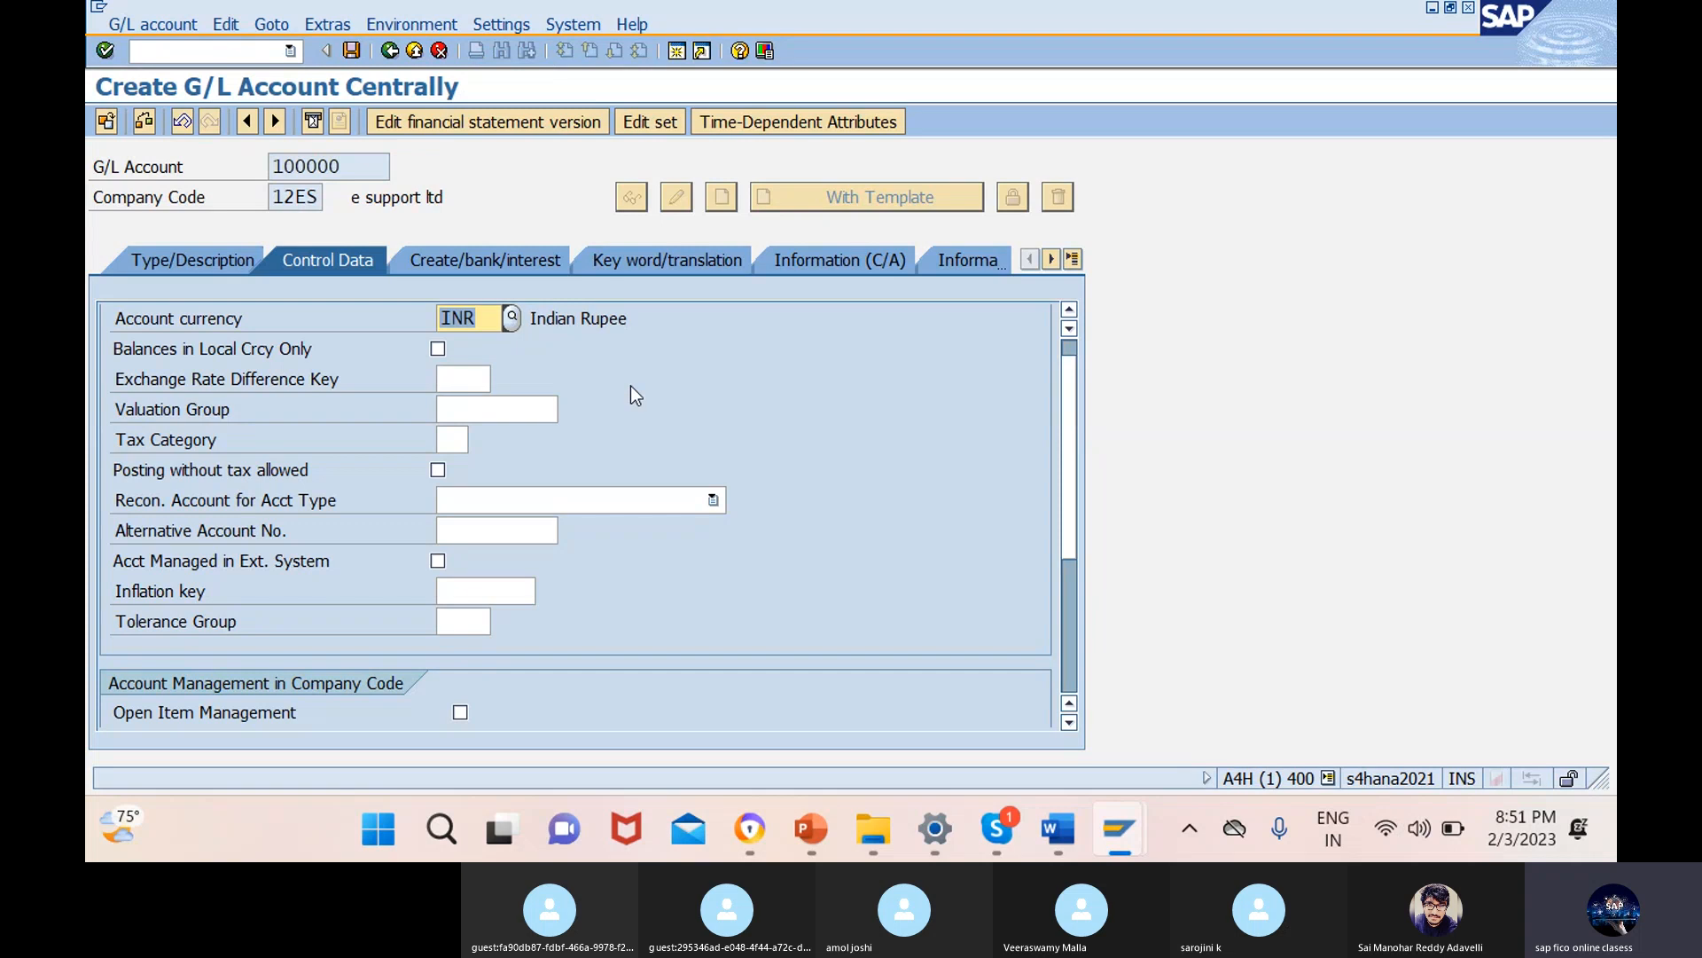
mouse_move(1136, 831)
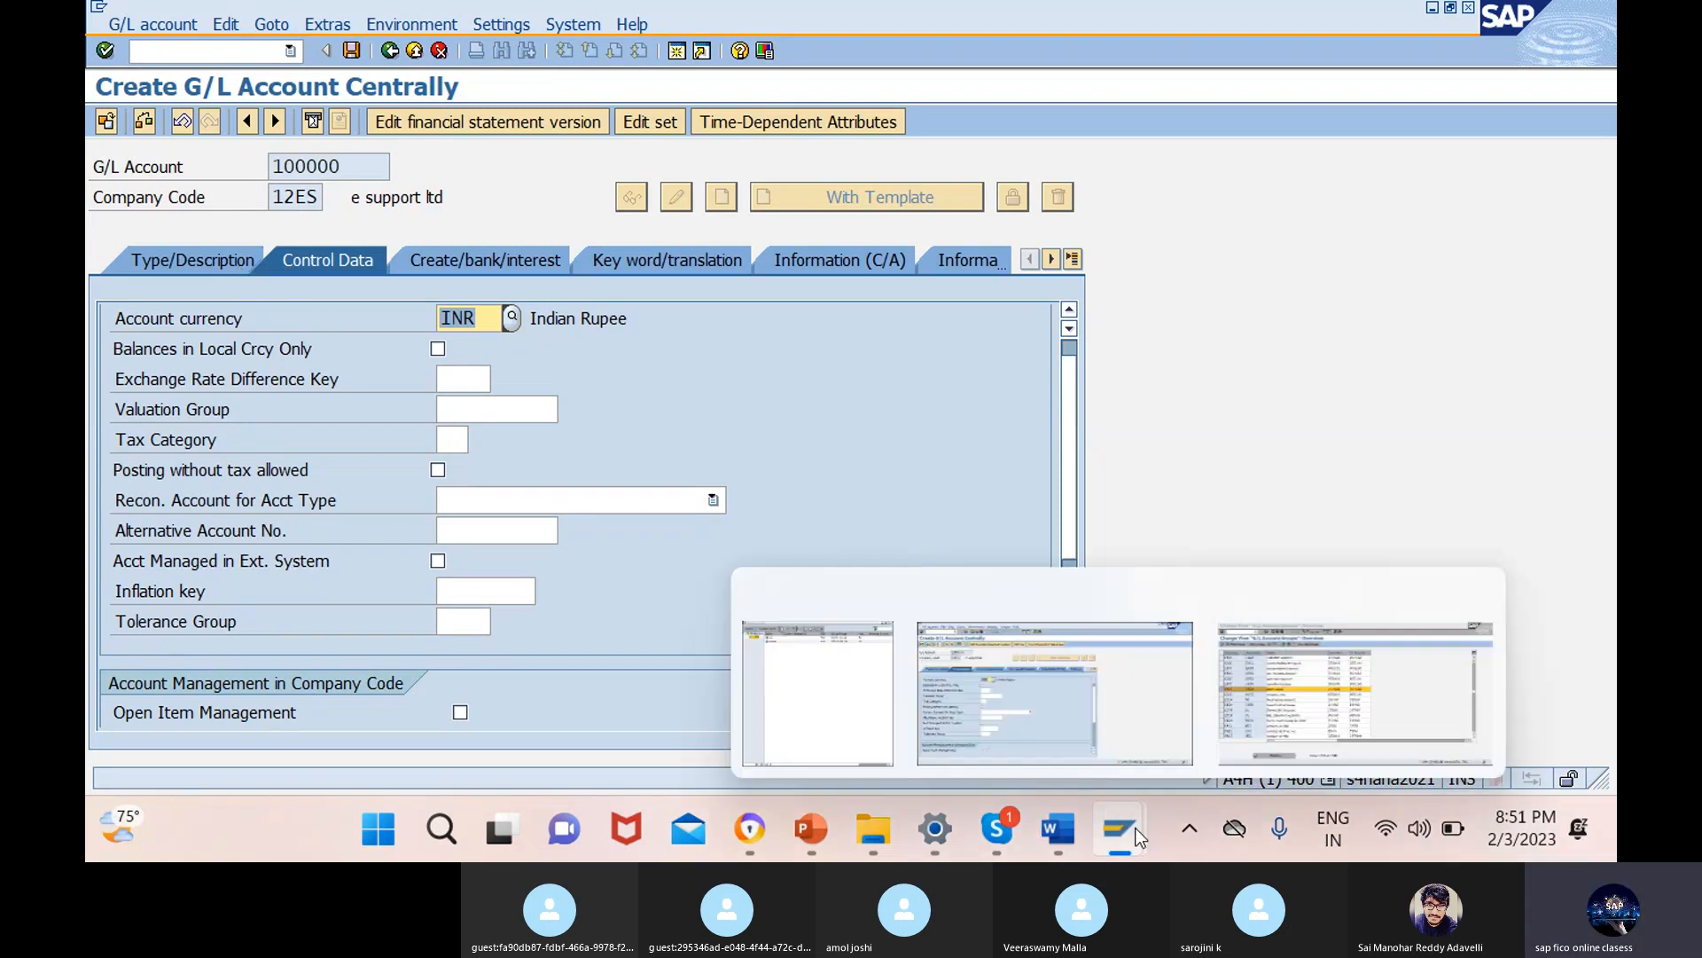
click(1311, 681)
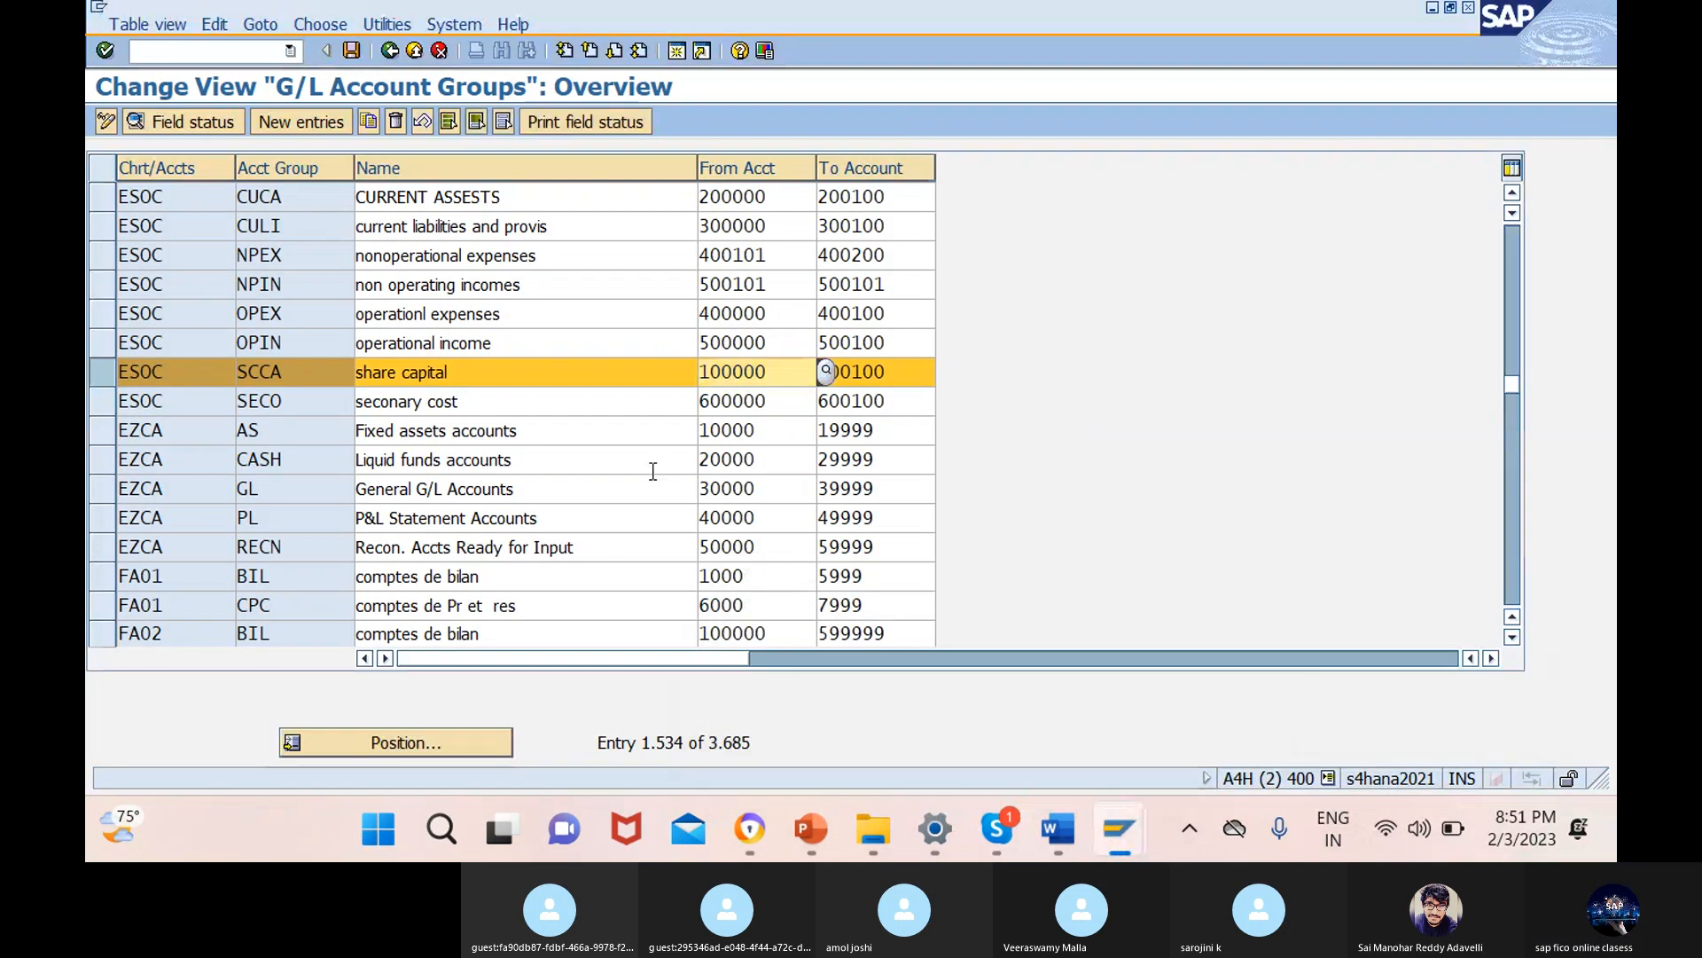
mouse_move(1118, 831)
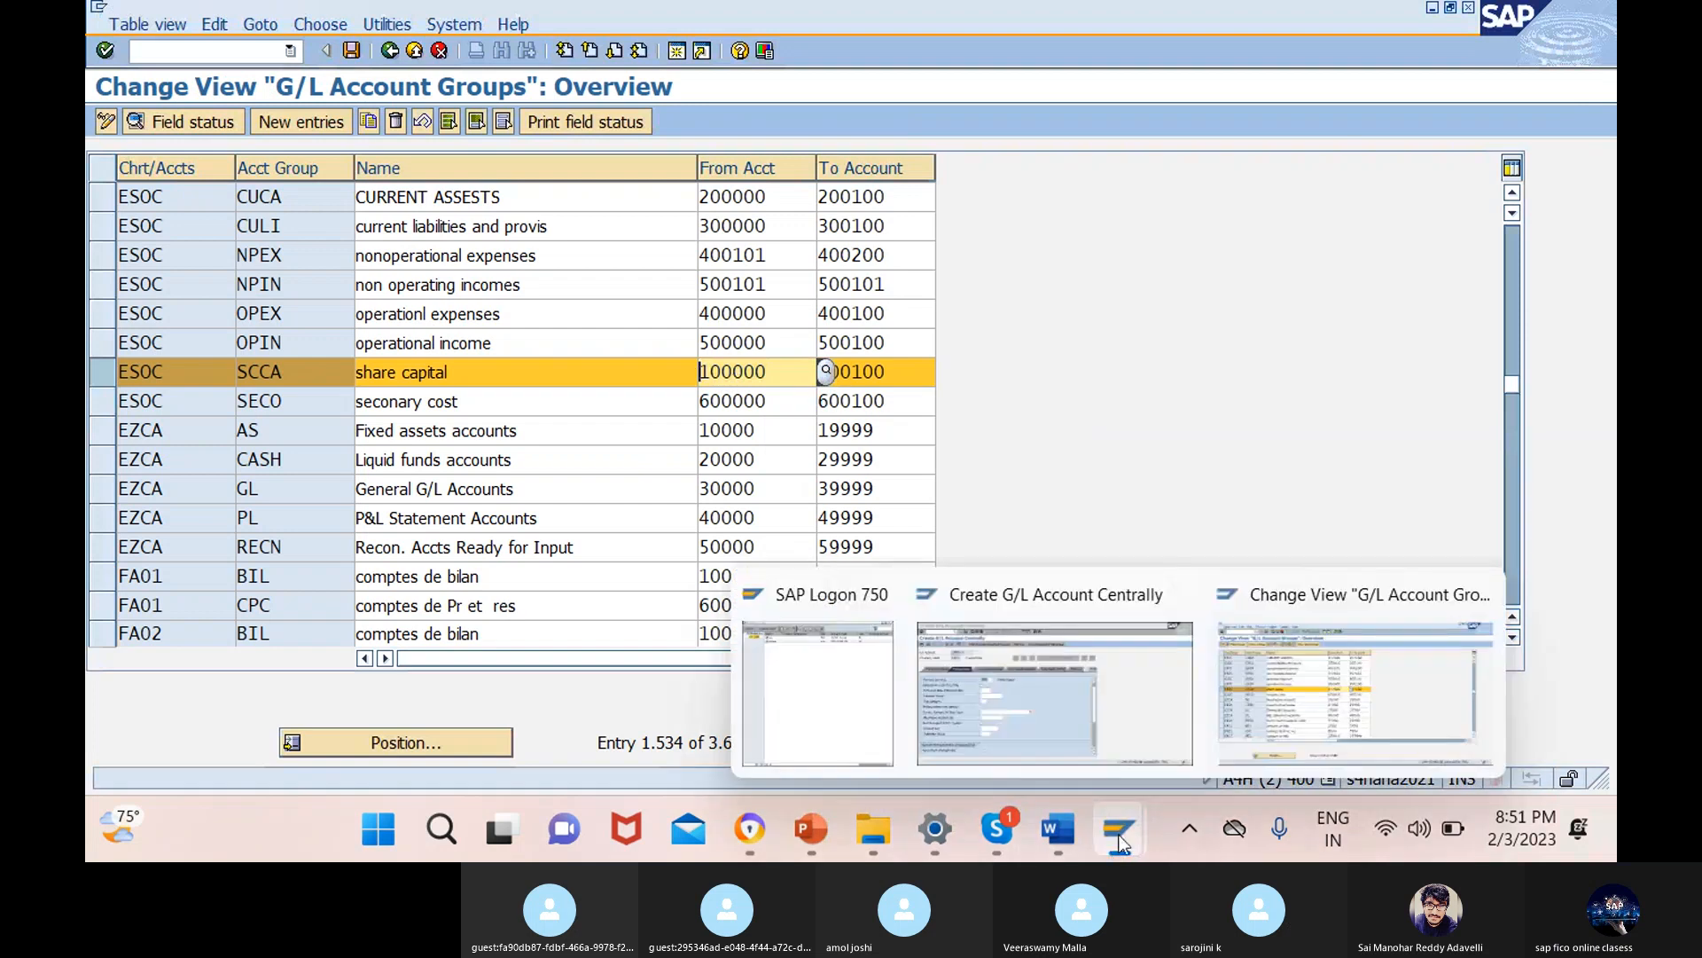
click(990, 742)
scroll(736, 582, down, 3)
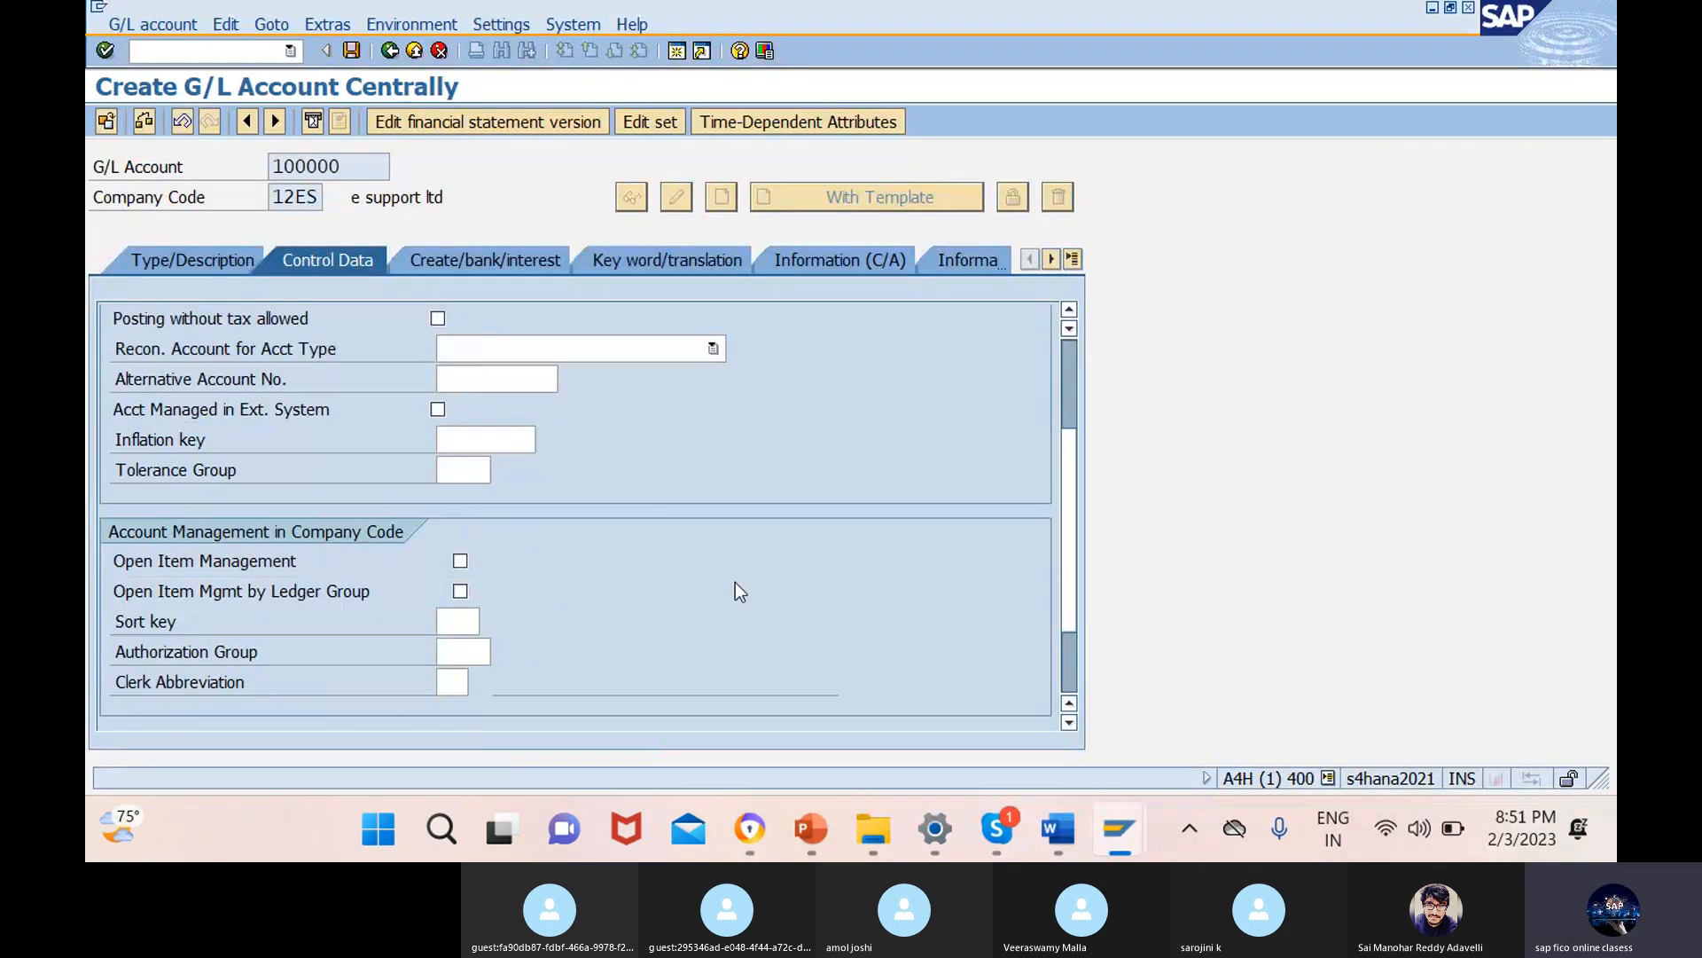
click(483, 620)
click(489, 620)
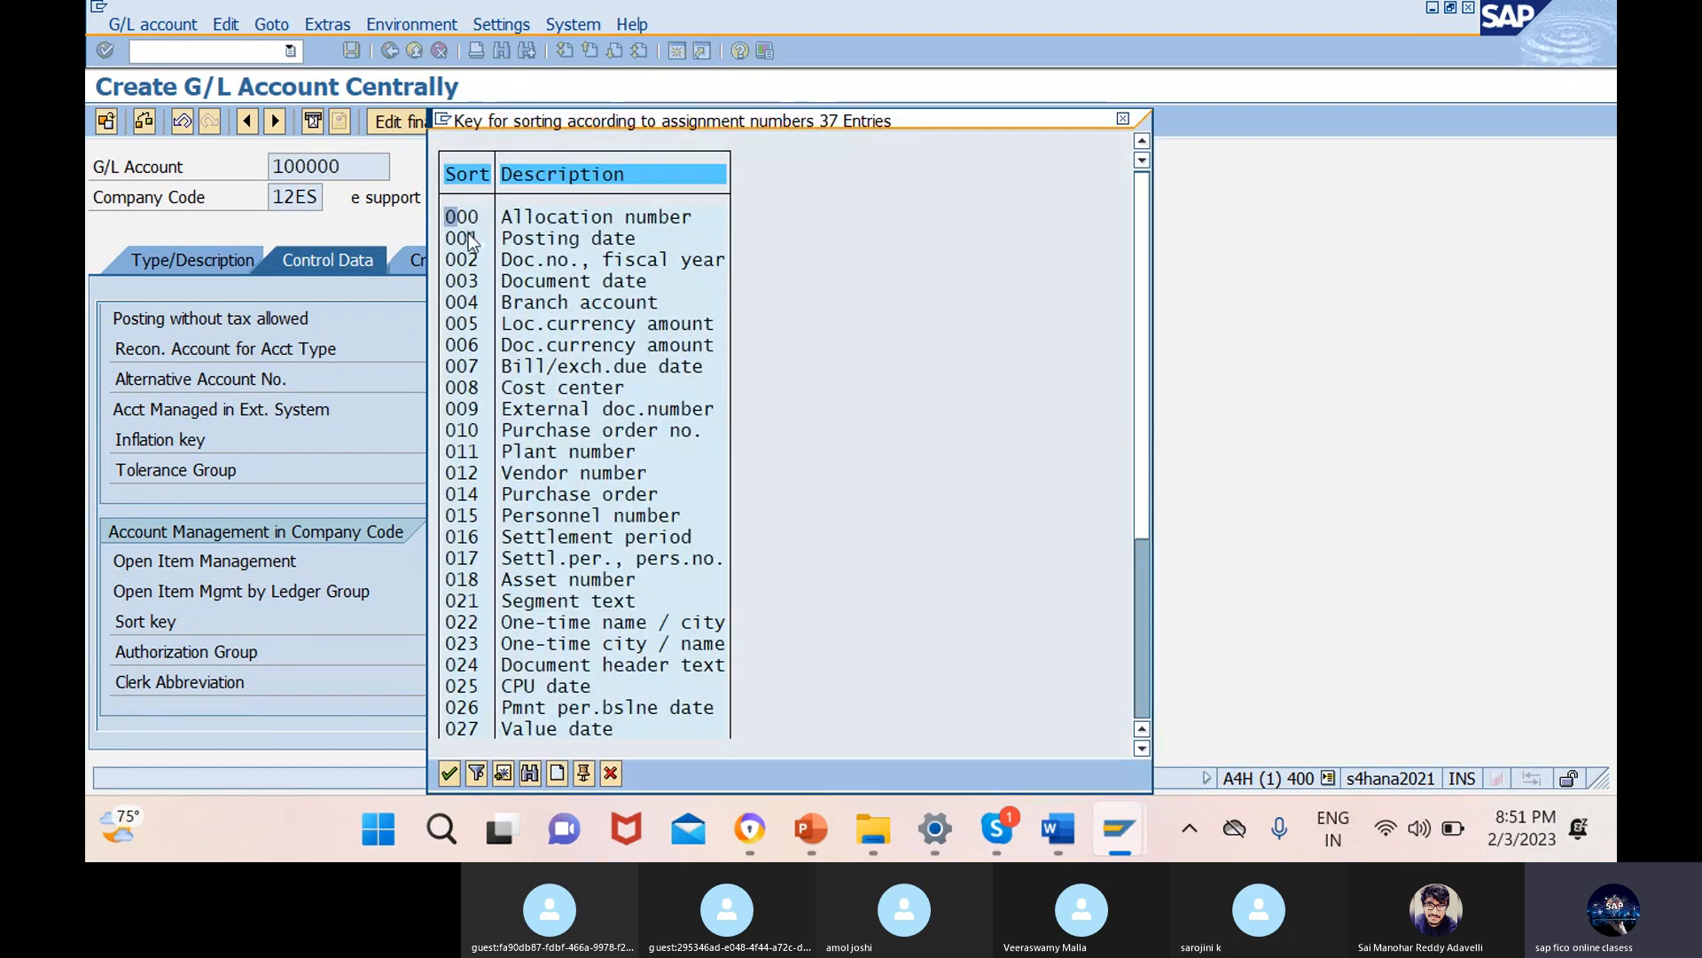
click(450, 773)
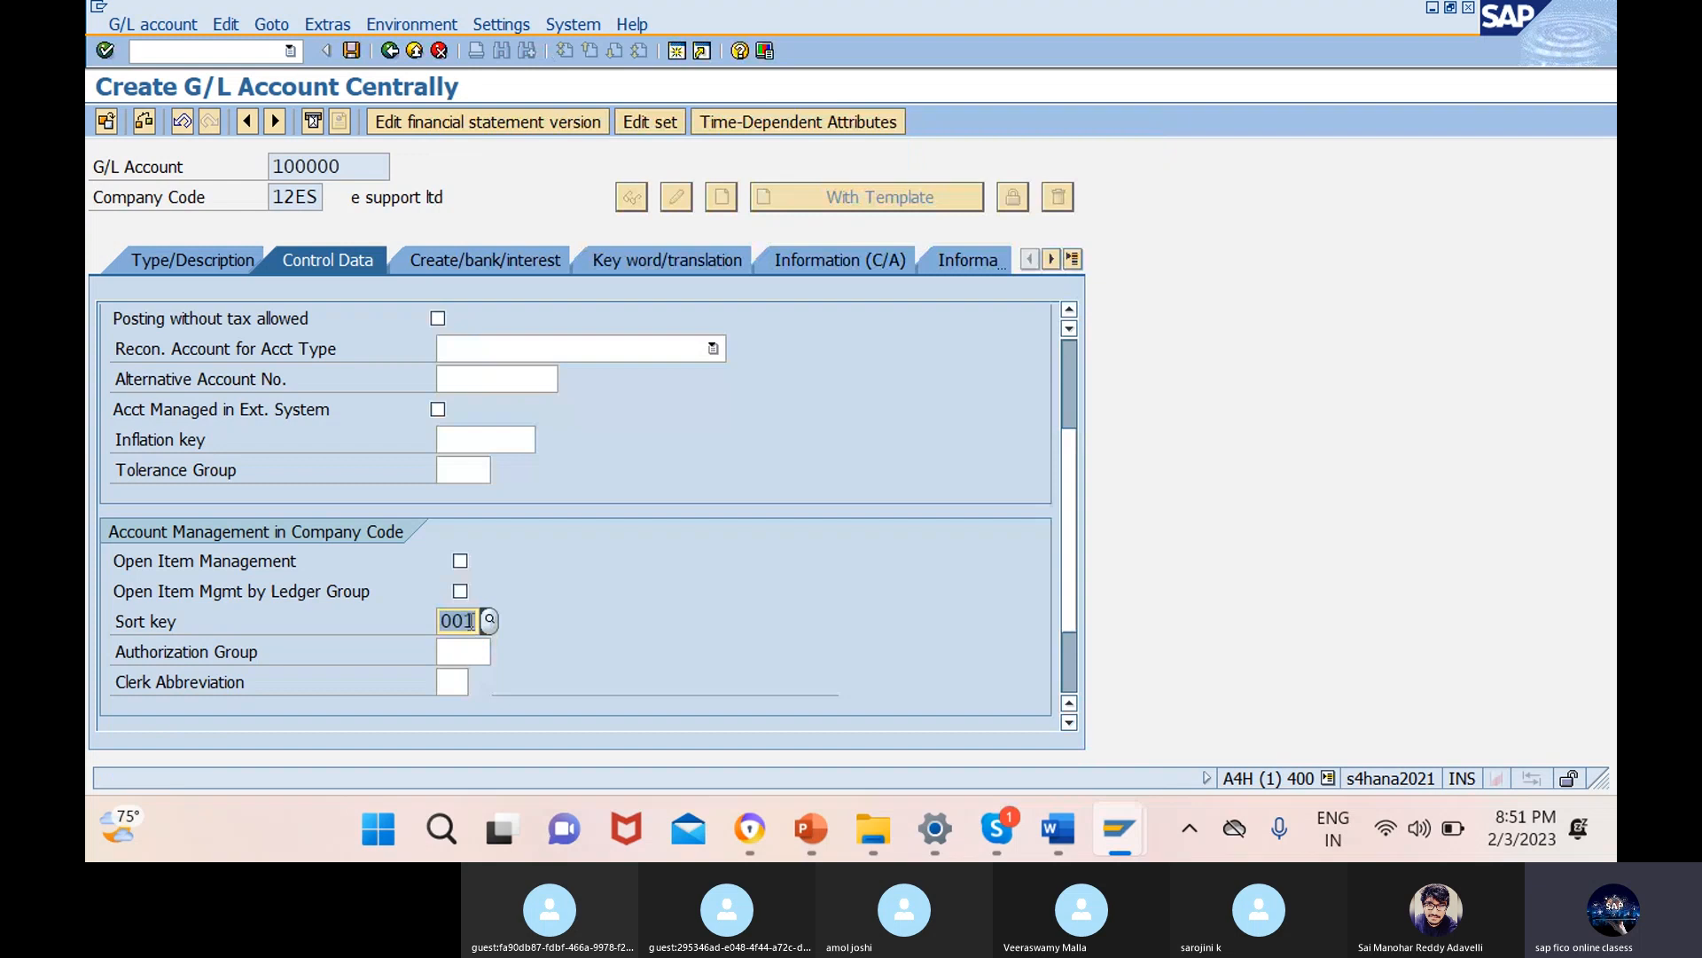
- Assign field status group G001 to account 100000 and save the account despite the local-currency warning
click(508, 255)
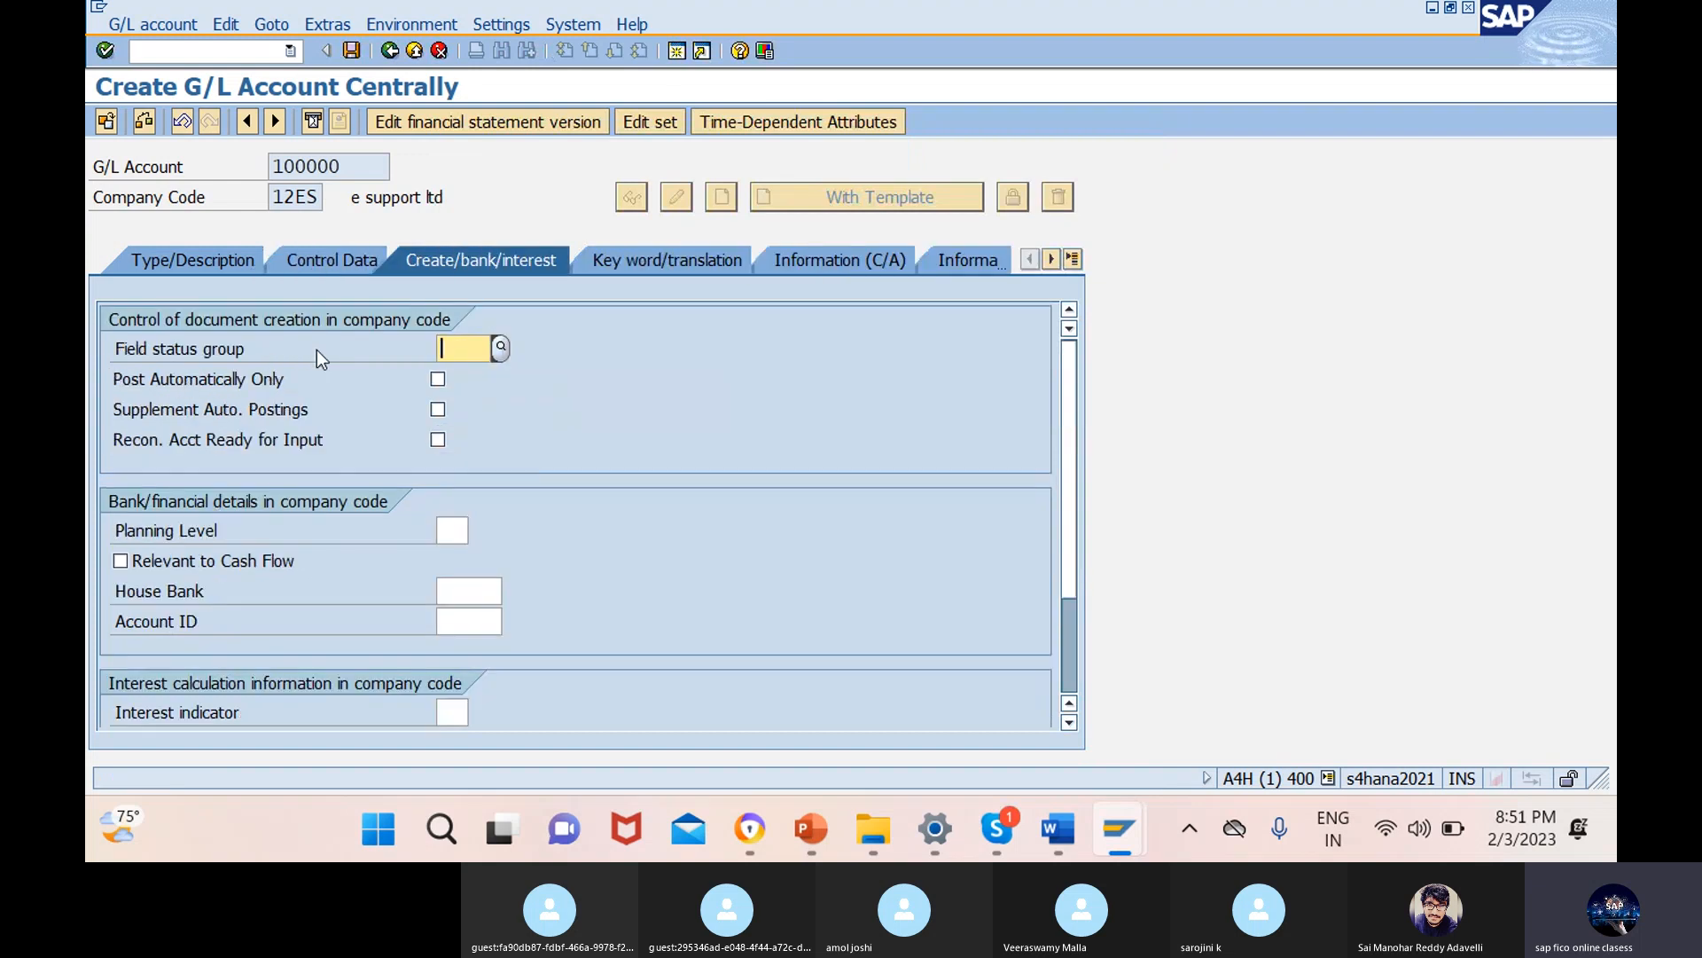
click(504, 348)
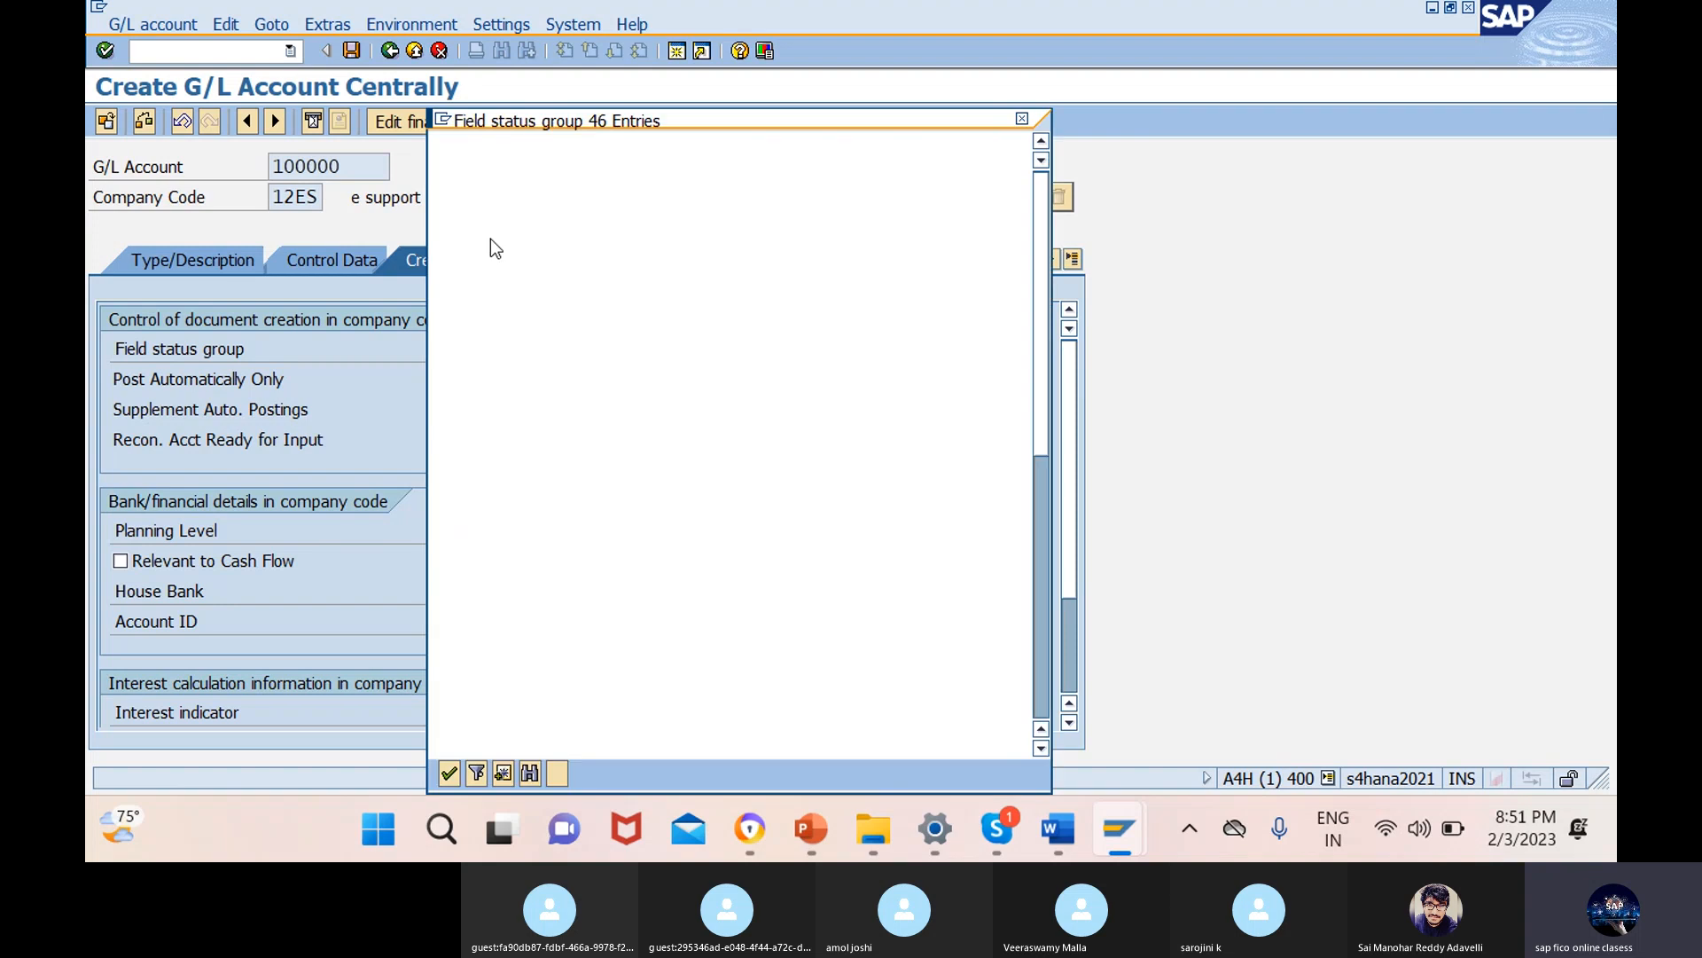
click(492, 259)
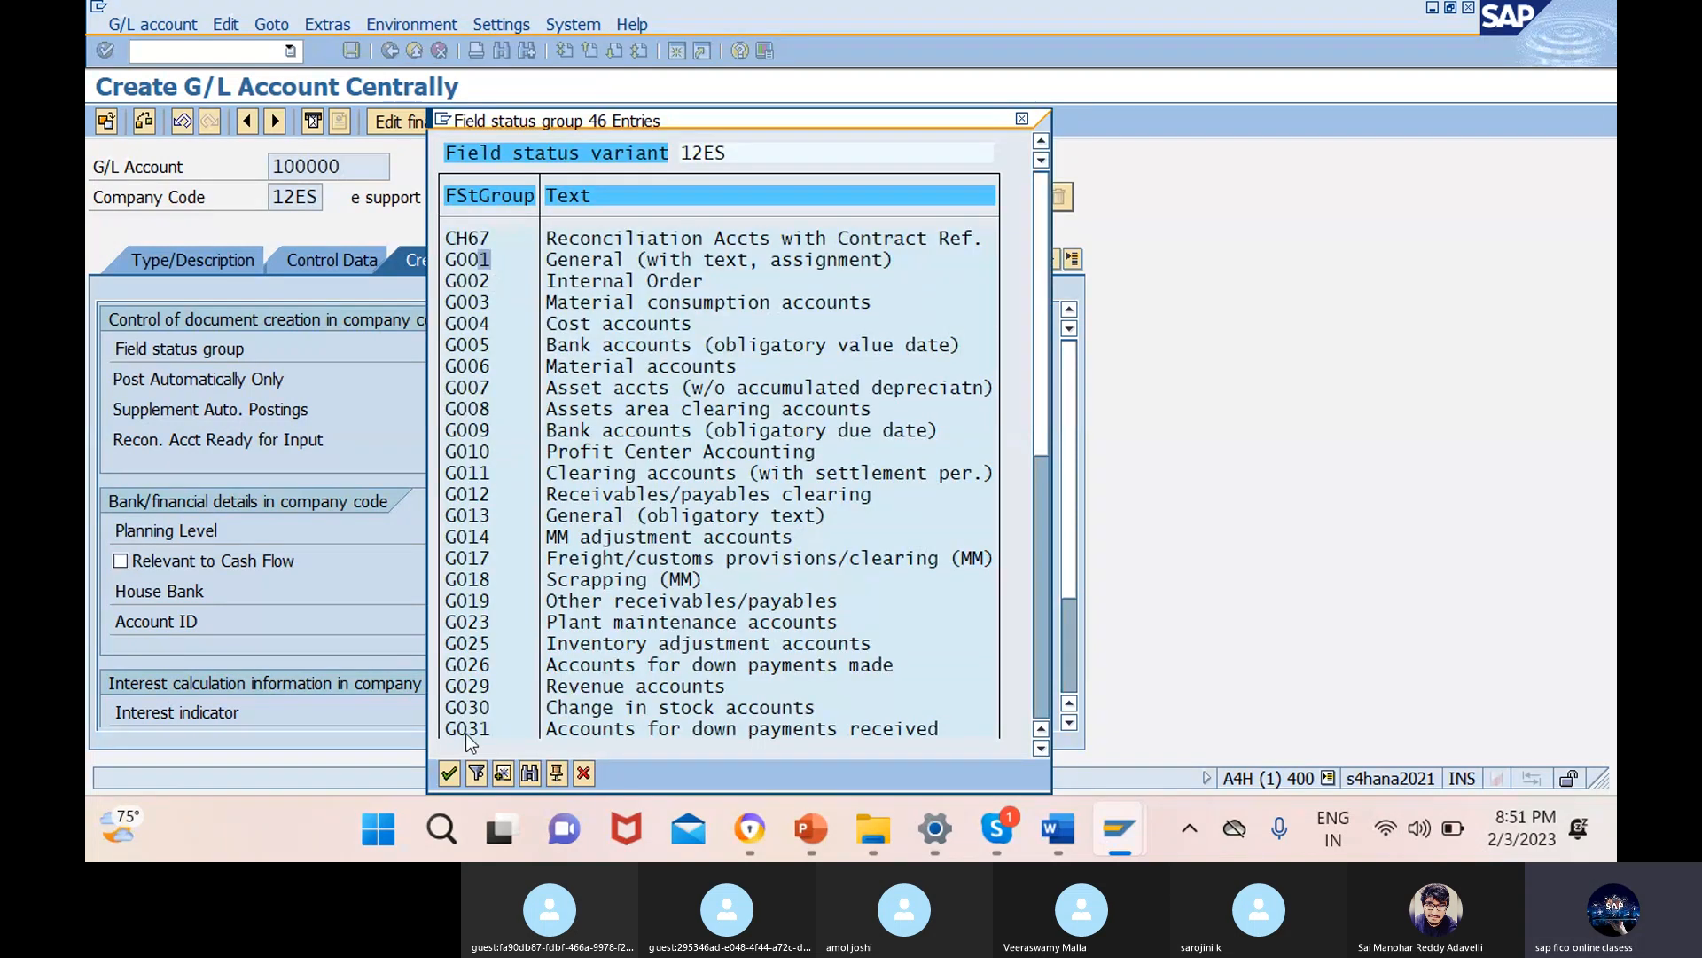
click(450, 773)
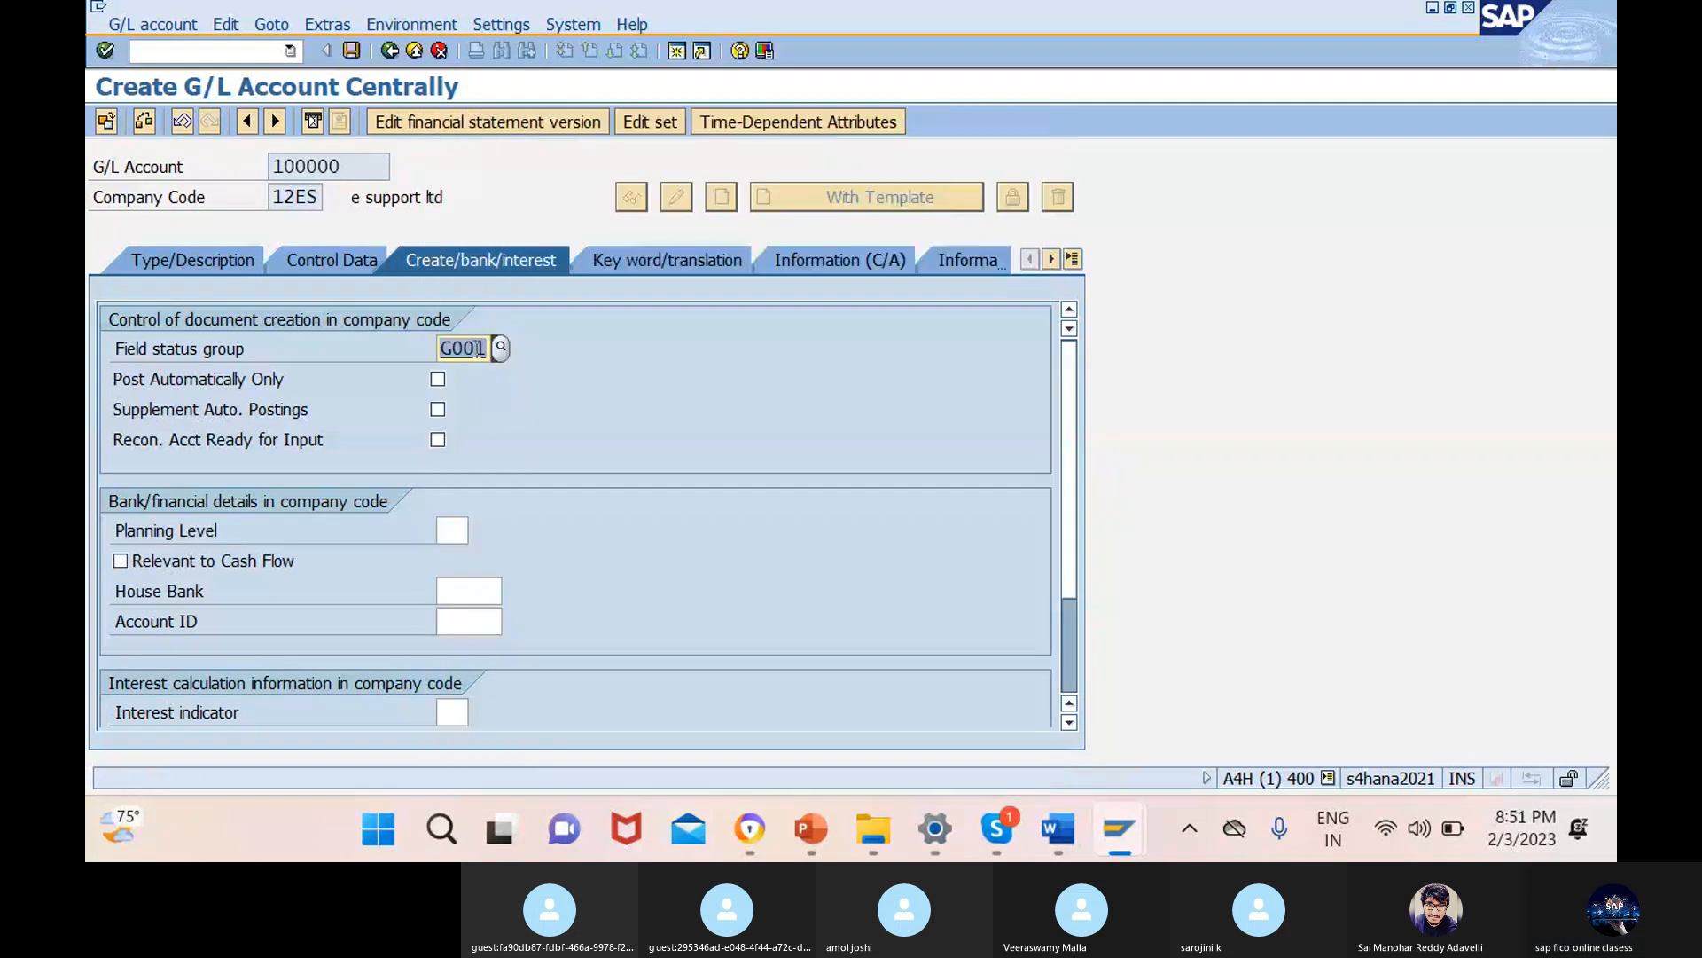
click(352, 50)
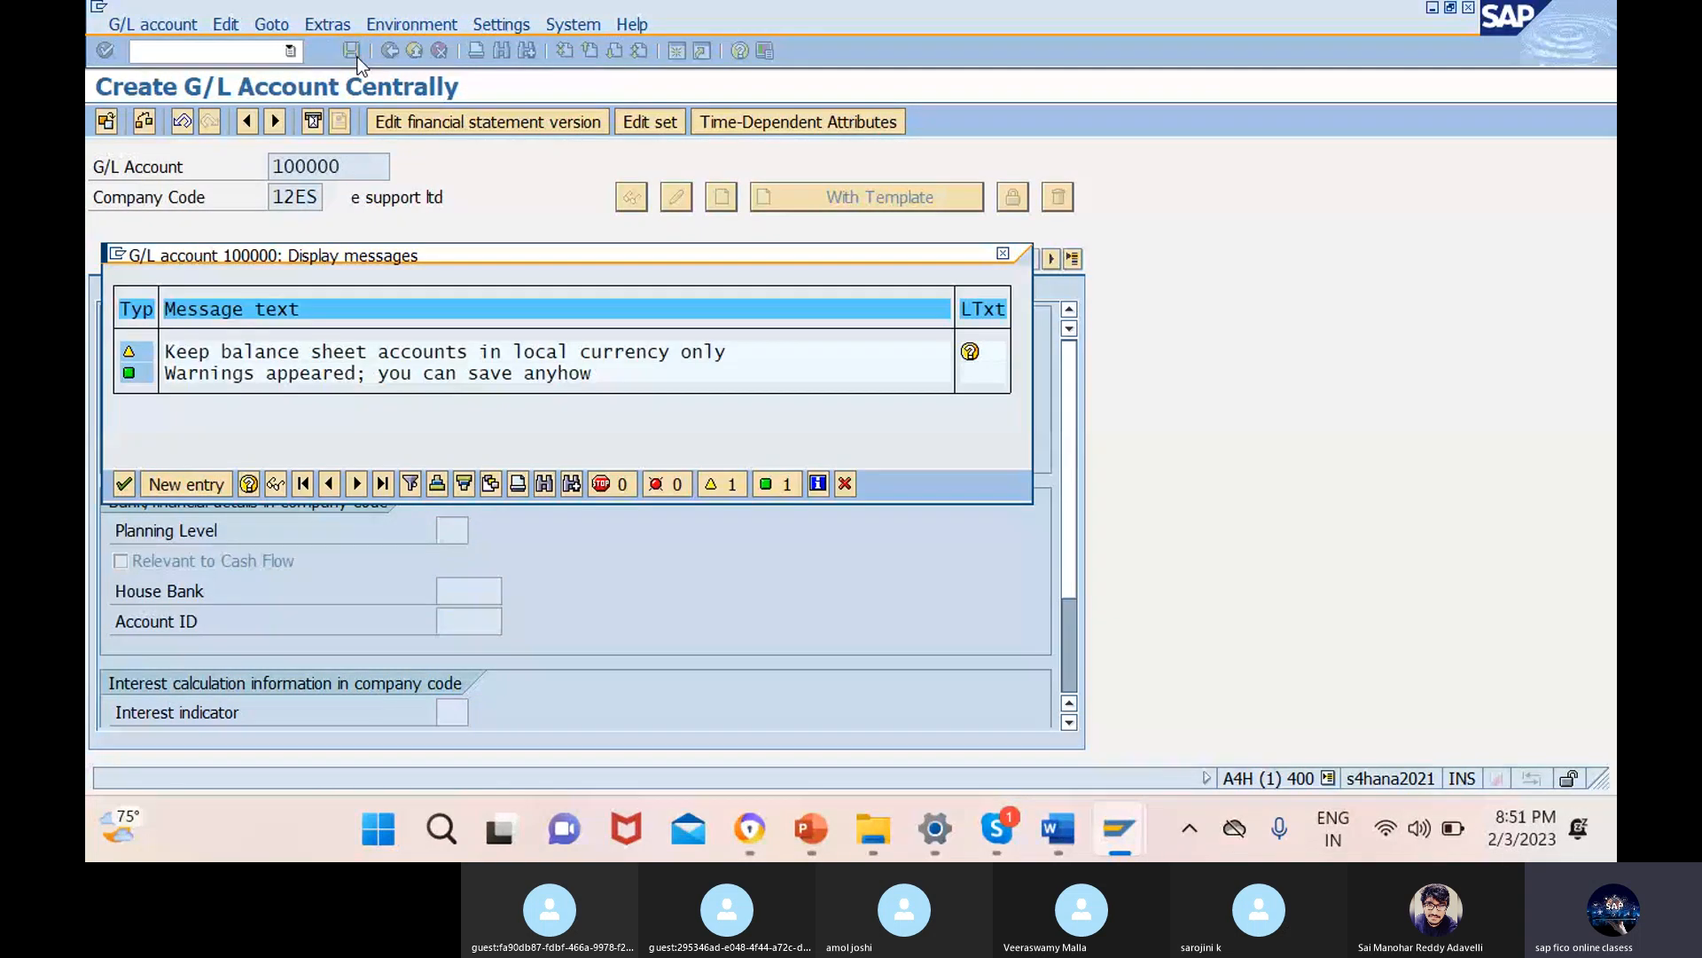
click(124, 484)
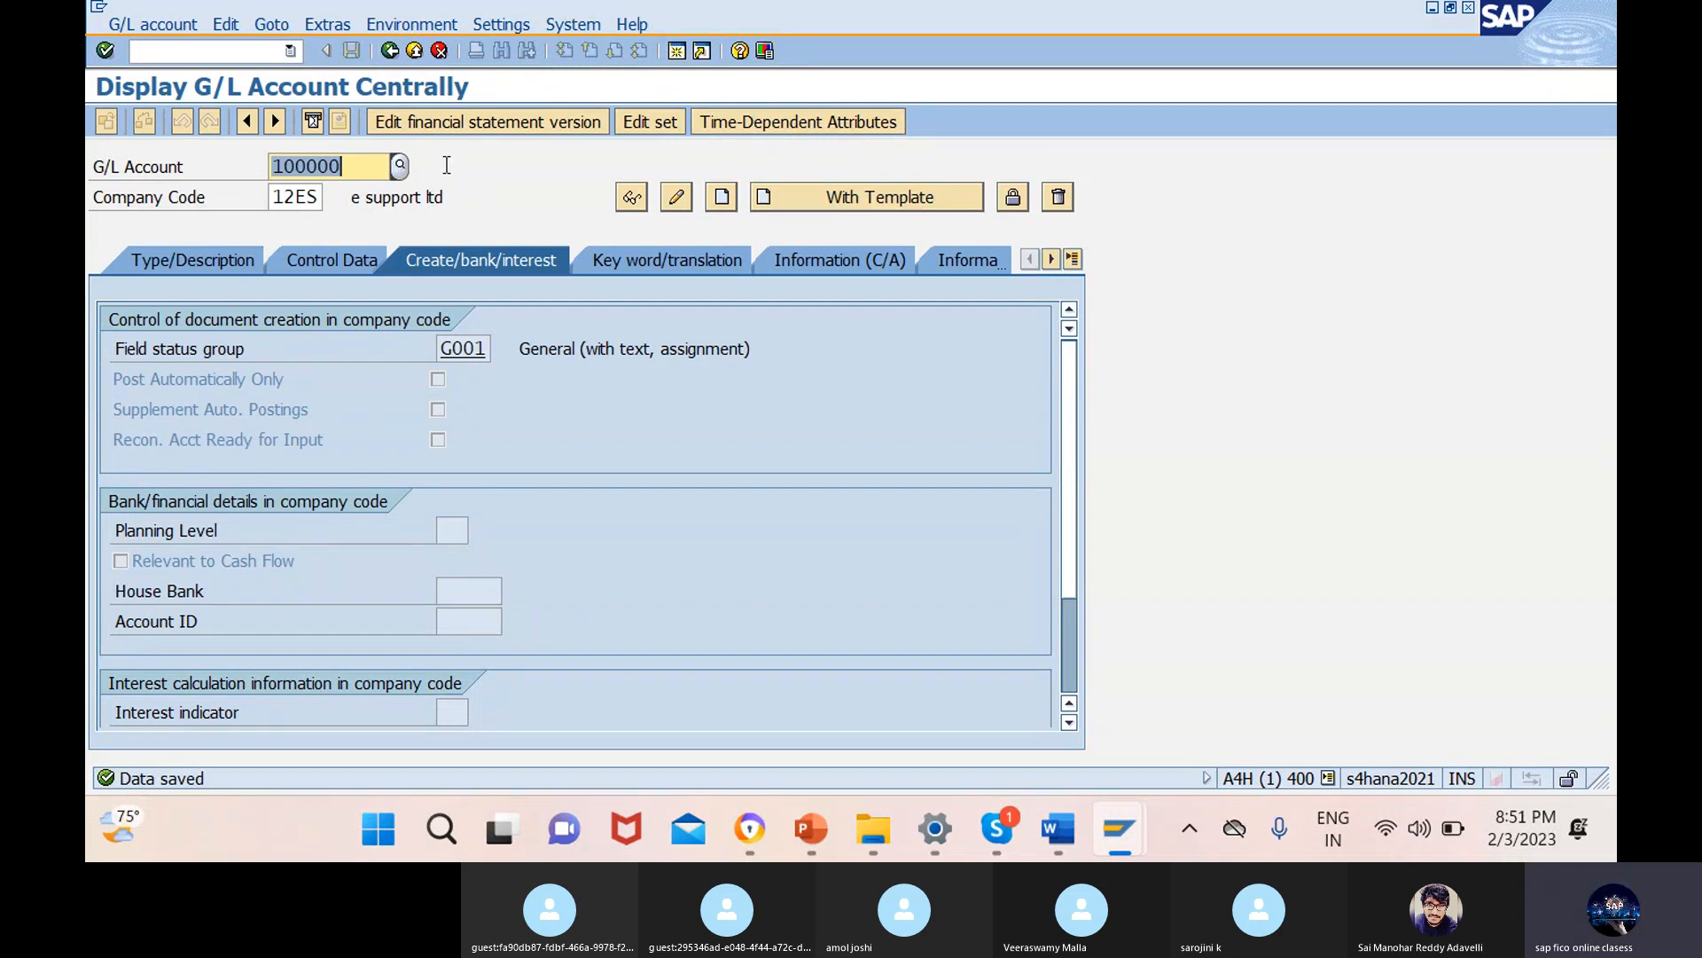
- Start creating G/L account 100001 in company code 12ES with a template and clear the reference account number
click(381, 171)
key(BackSpace)
text(1)
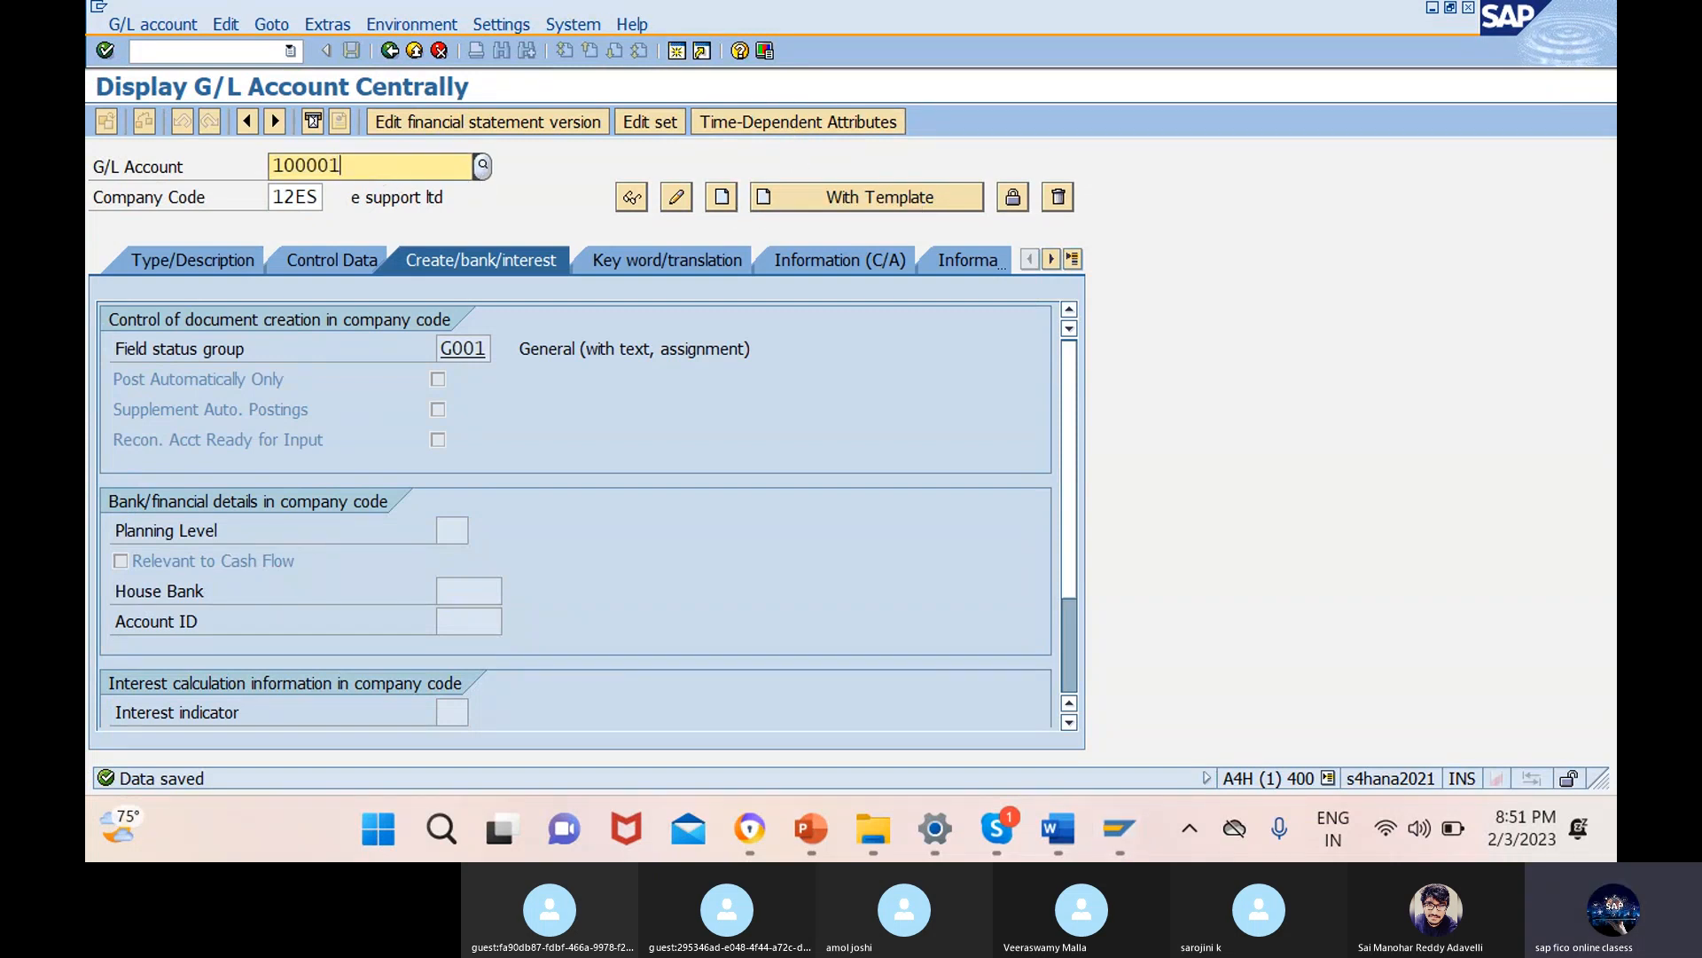
click(816, 196)
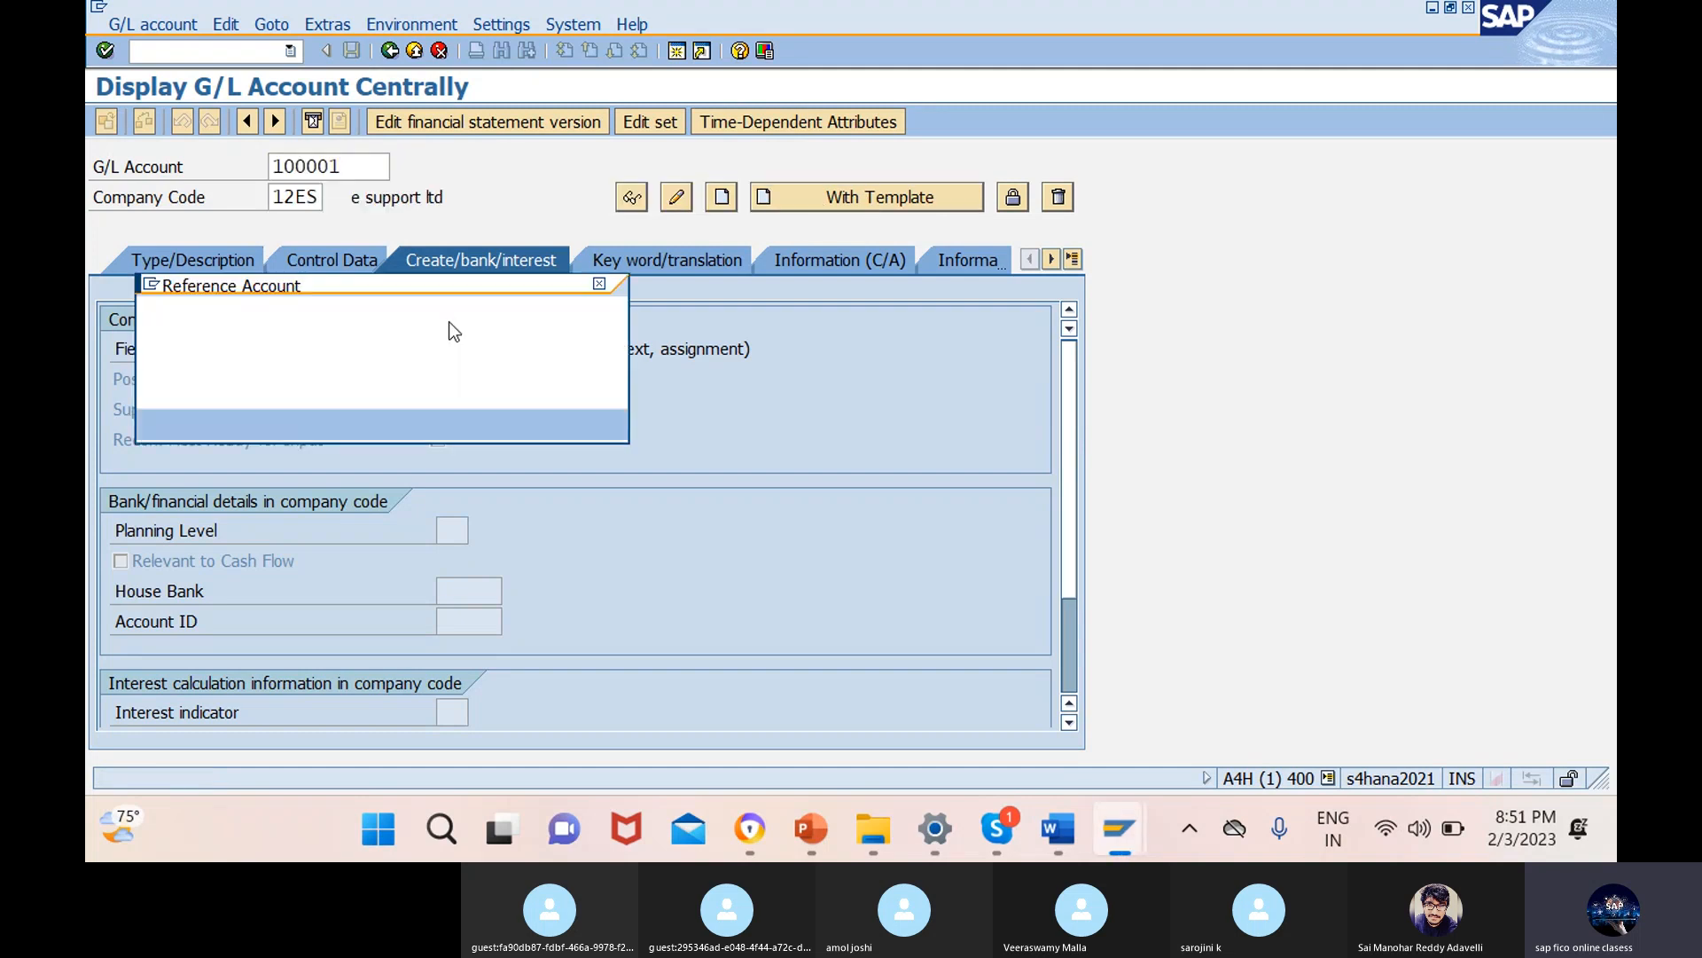
key(BackSpace)
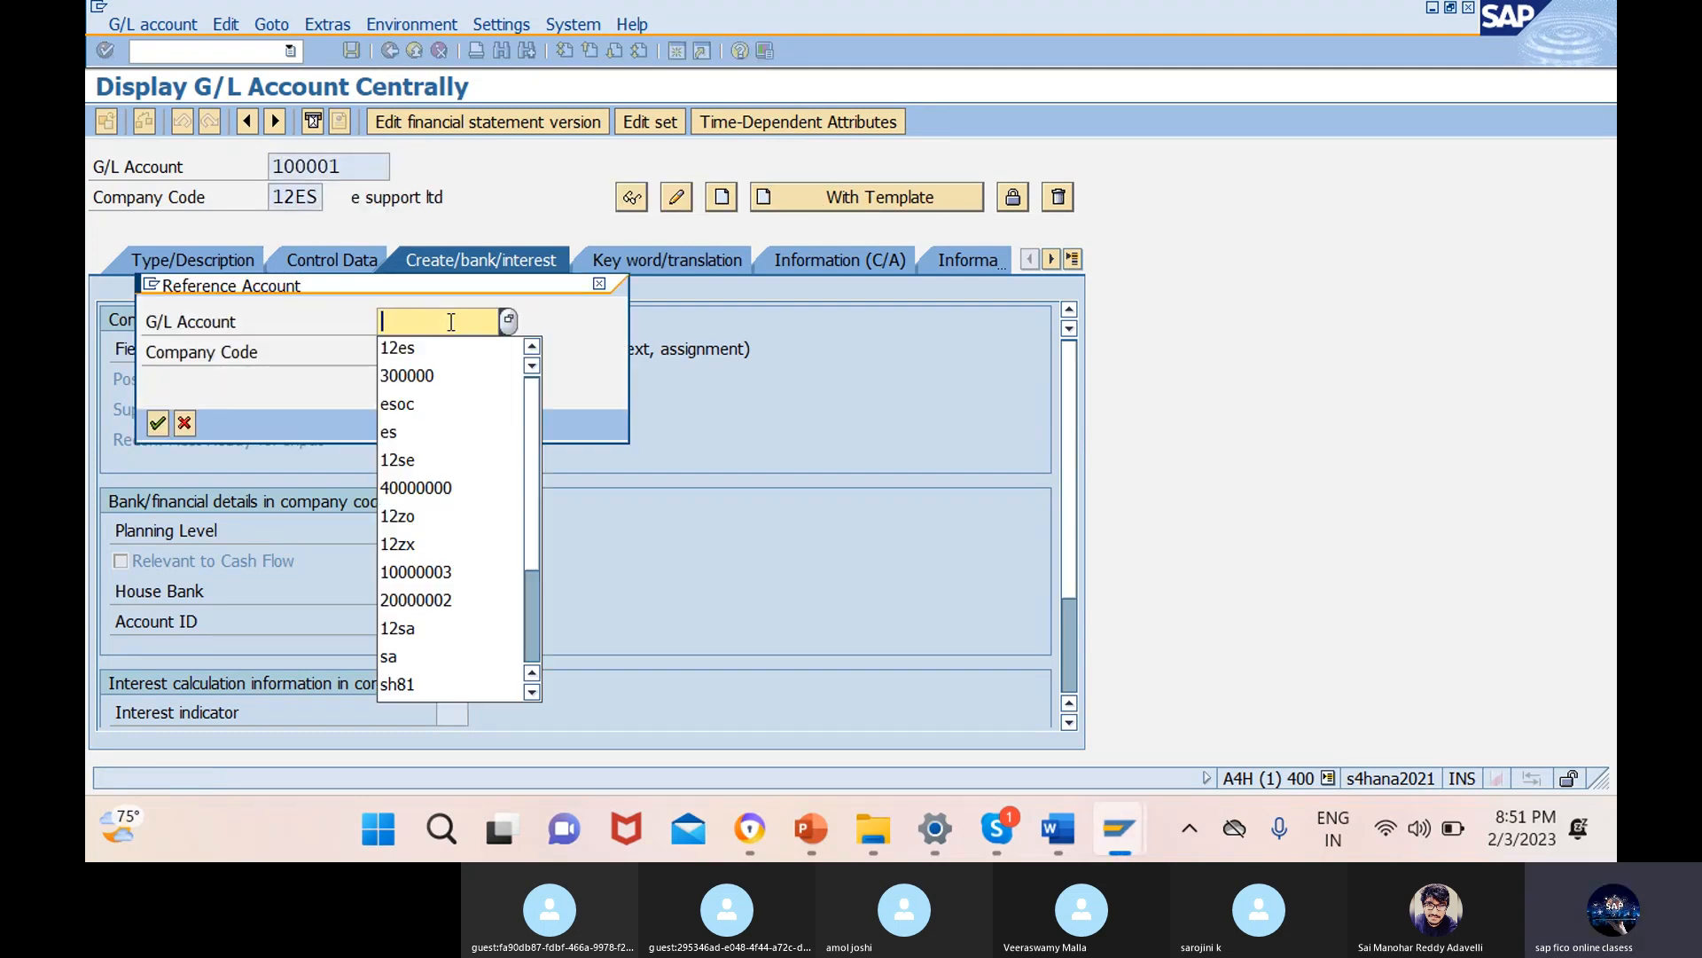
text(equity sha)
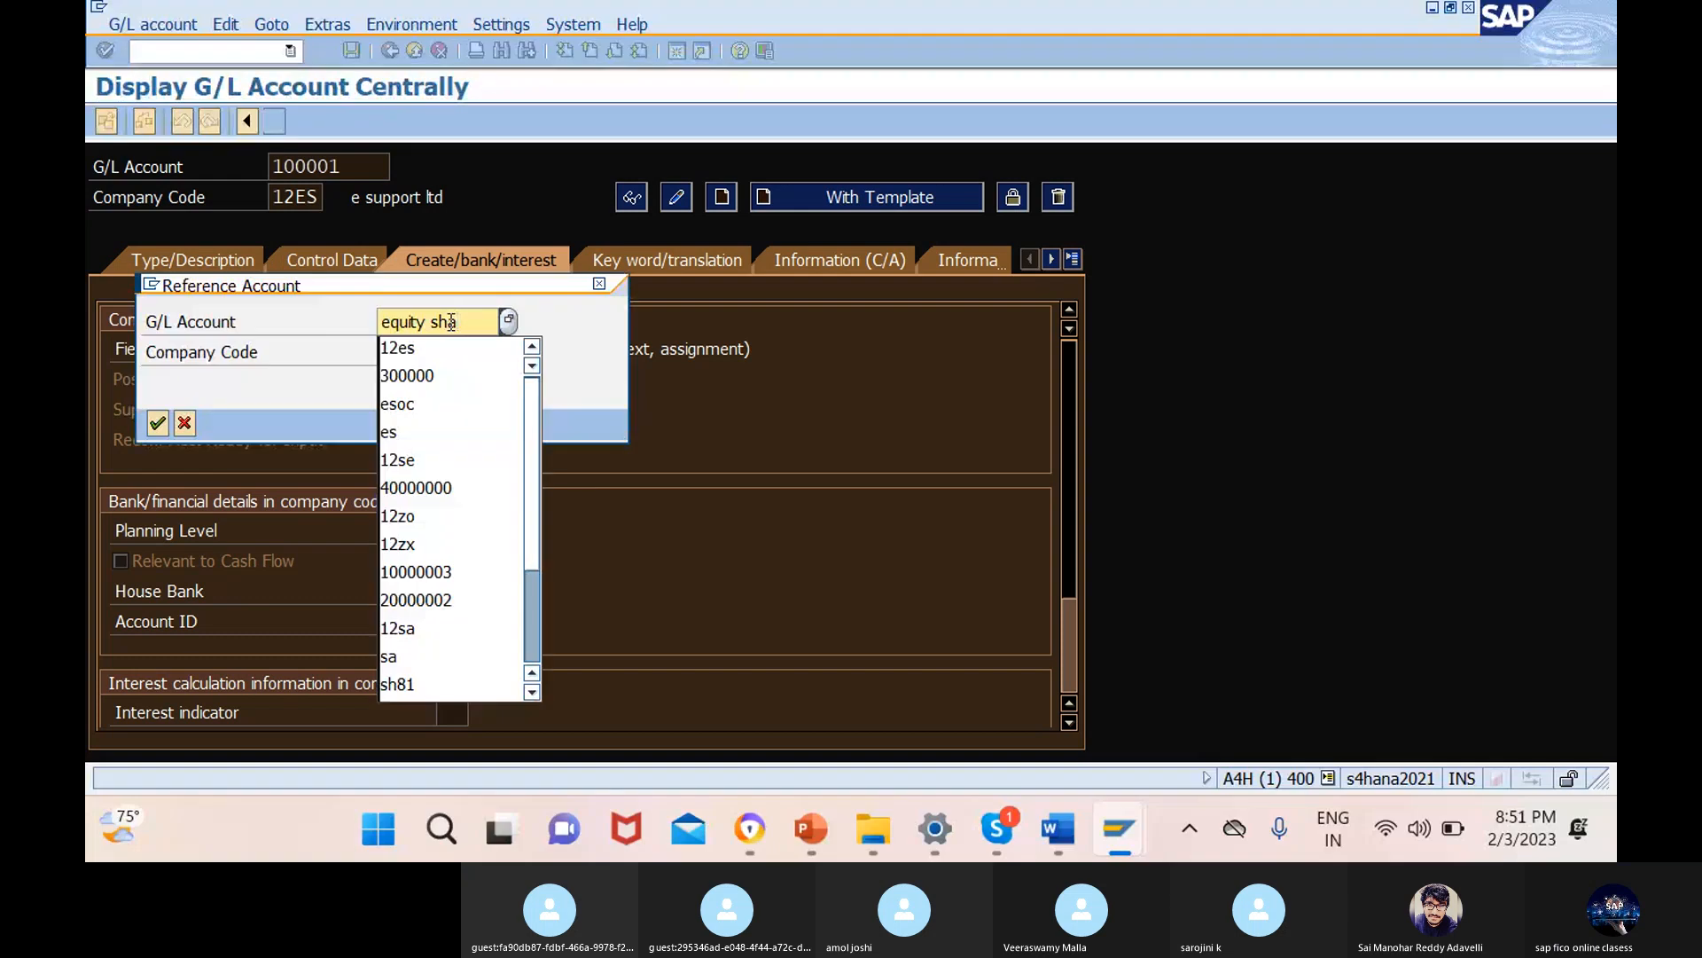
key(BackSpace)
key(BackSpace)
key(BackSpace)
key(BackSpace)
key(BackSpace)
key(BackSpace)
key(BackSpace)
key(BackSpace)
key(BackSpace)
key(BackSpace)
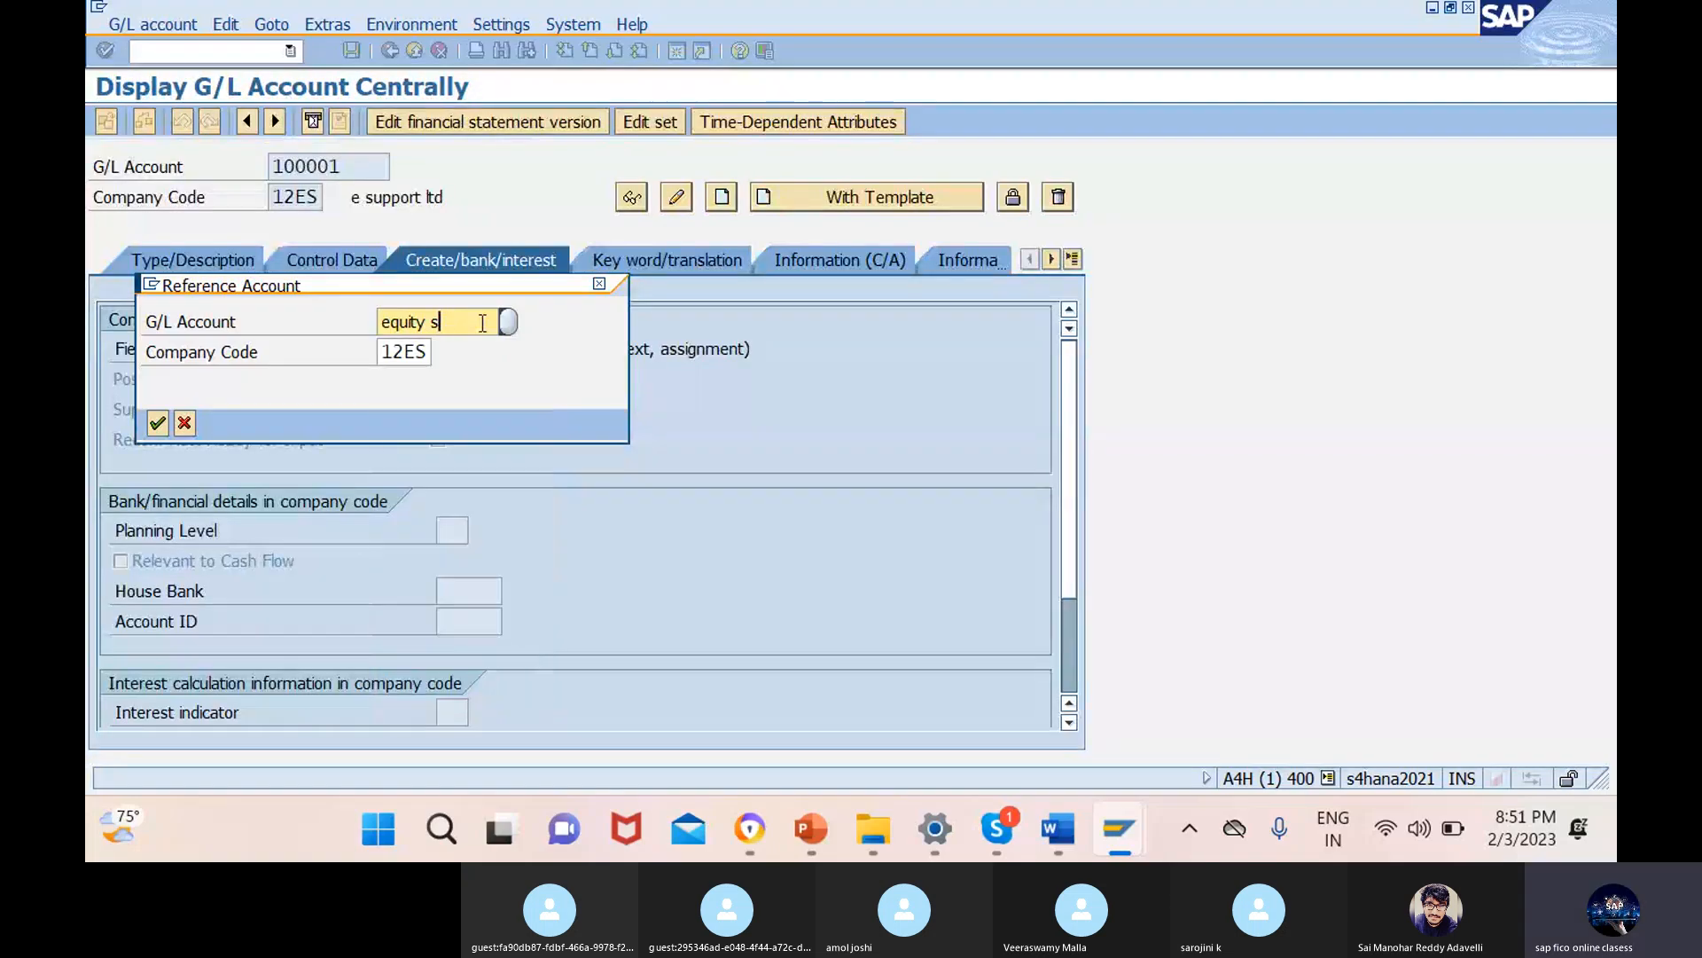
- Use G/L account 100000 of company code 12ES as the reference account for the new account
text(100)
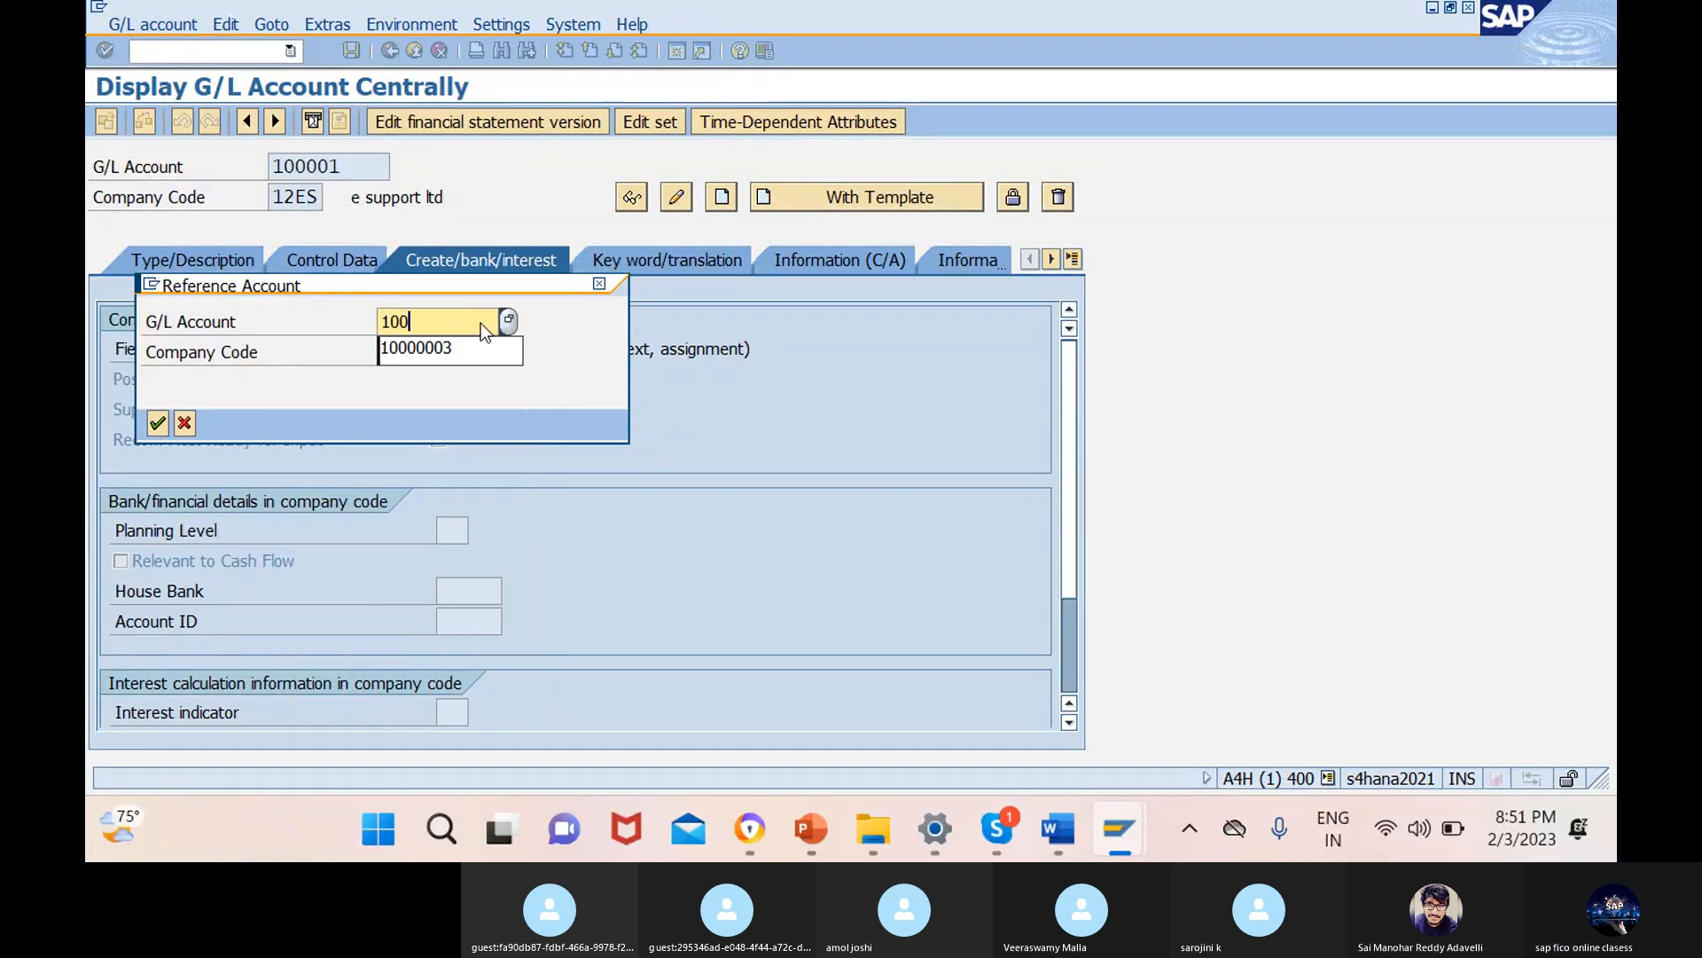
text(000)
key(Return)
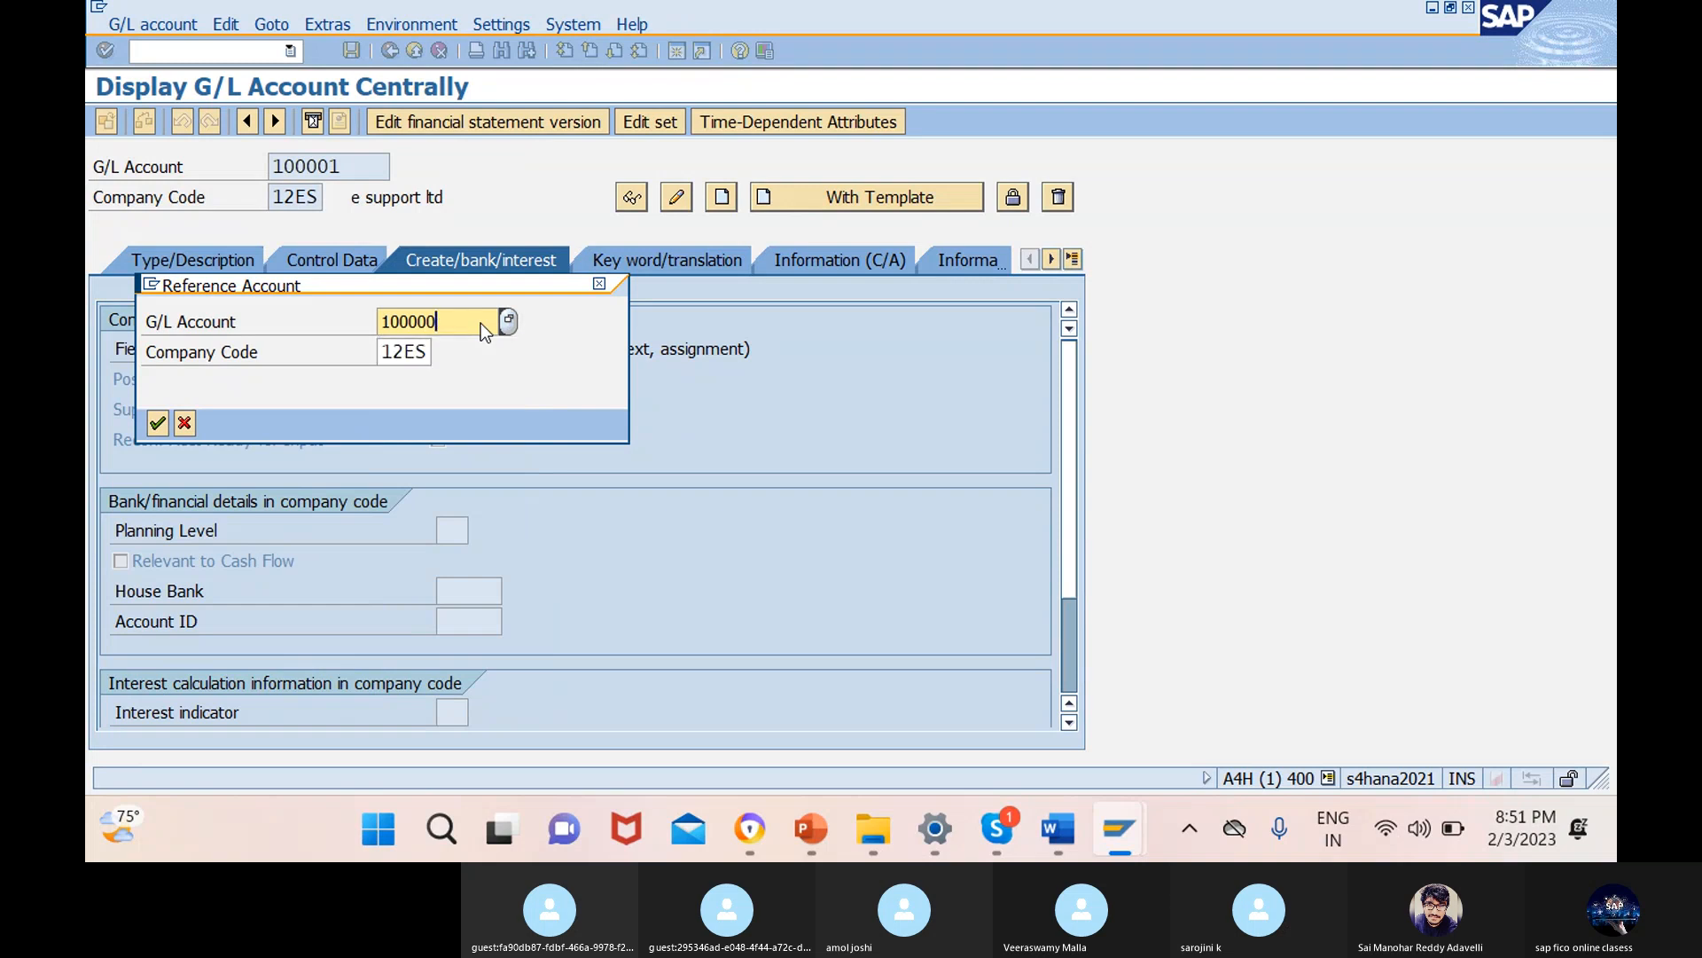
- Change account 100001's short text to "prefer share capital"
click(183, 257)
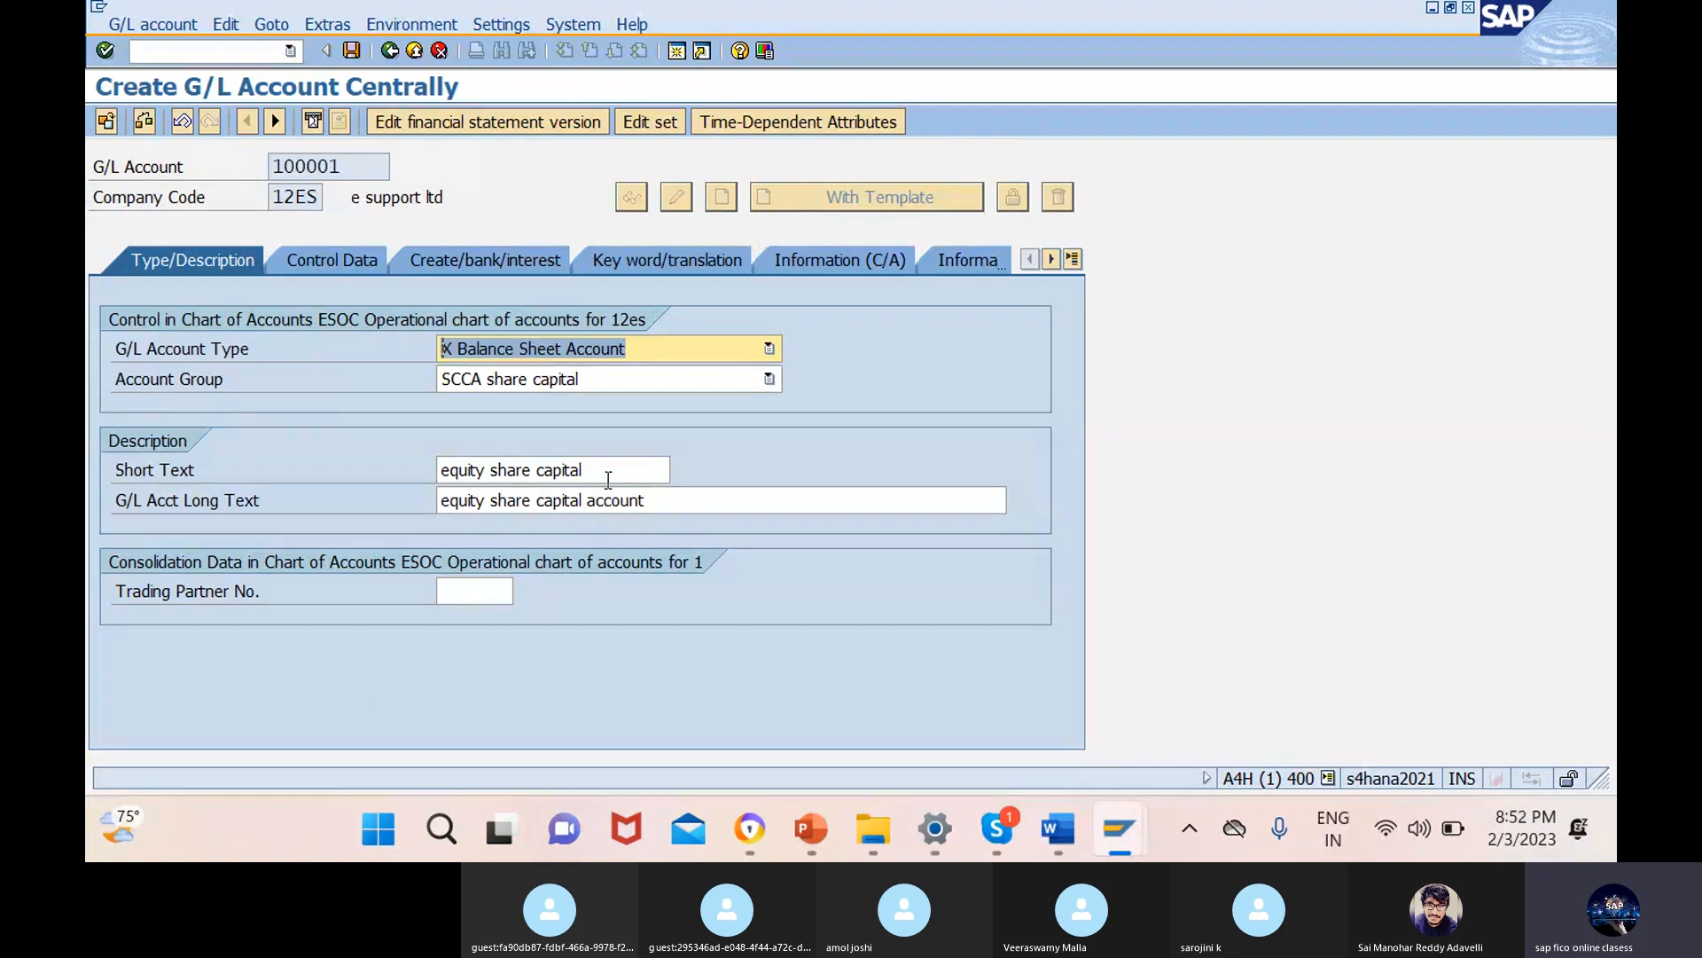
drag(610, 472, 438, 472)
key(BackSpace)
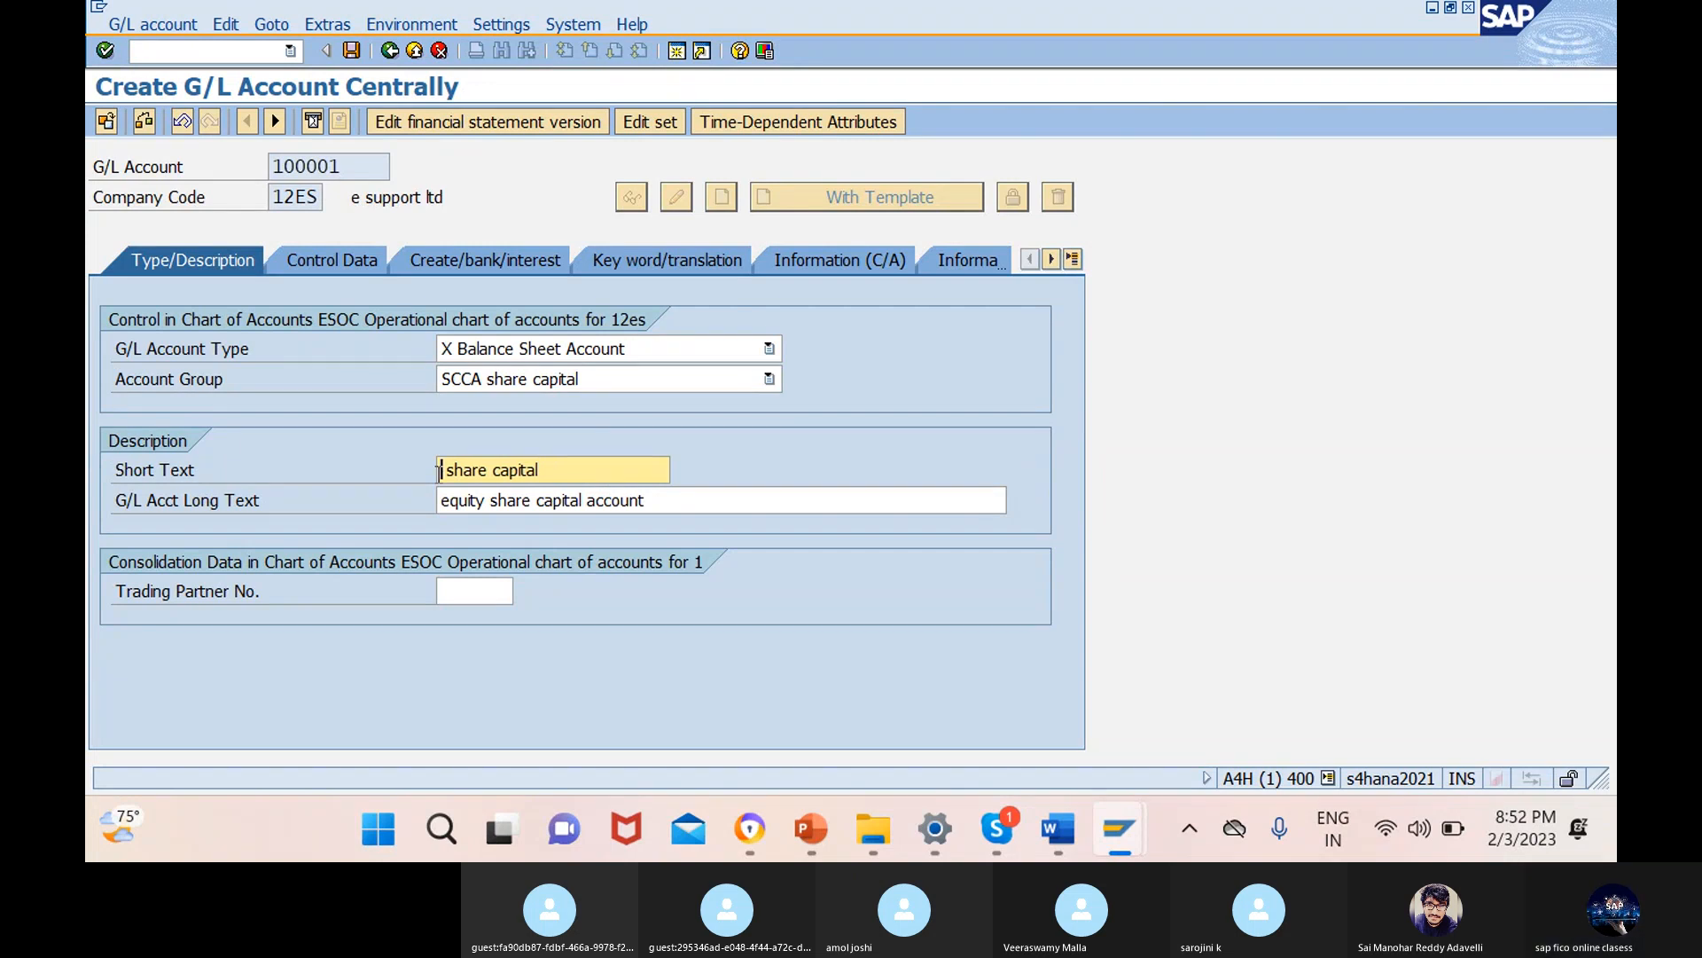
text(prefer)
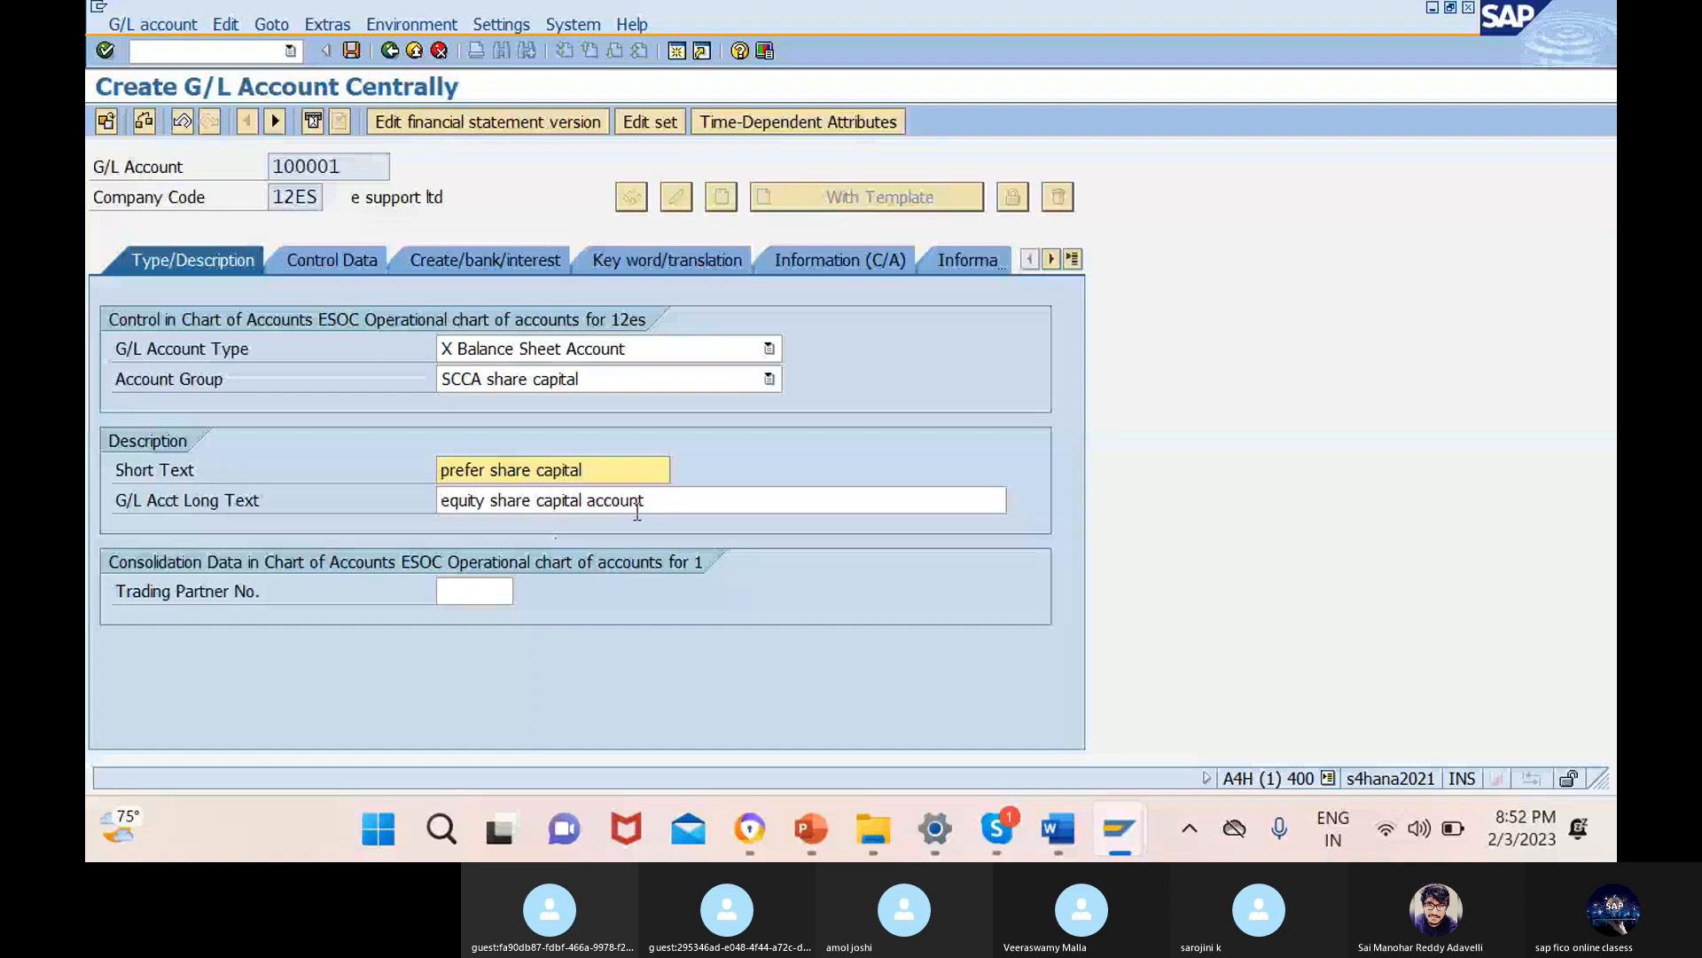
- Change account 100001's long text to "preferencial share capital account" and open its control data
drag(484, 500, 637, 524)
click(488, 501)
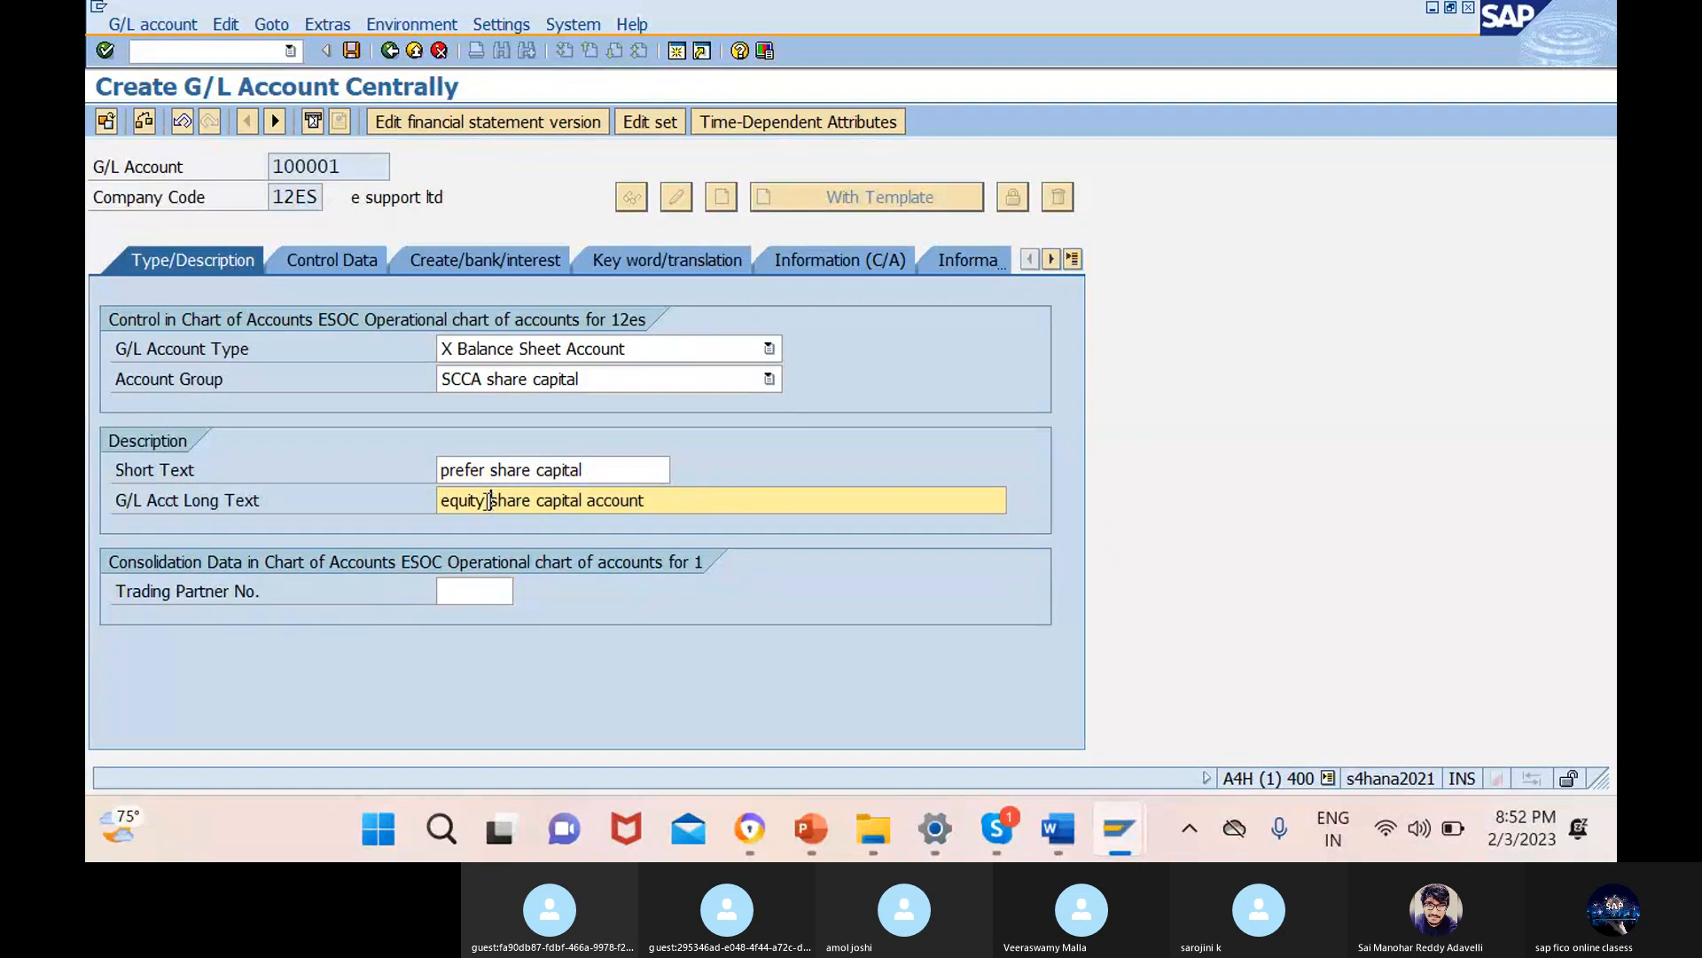
drag(487, 502, 390, 502)
key(BackSpace)
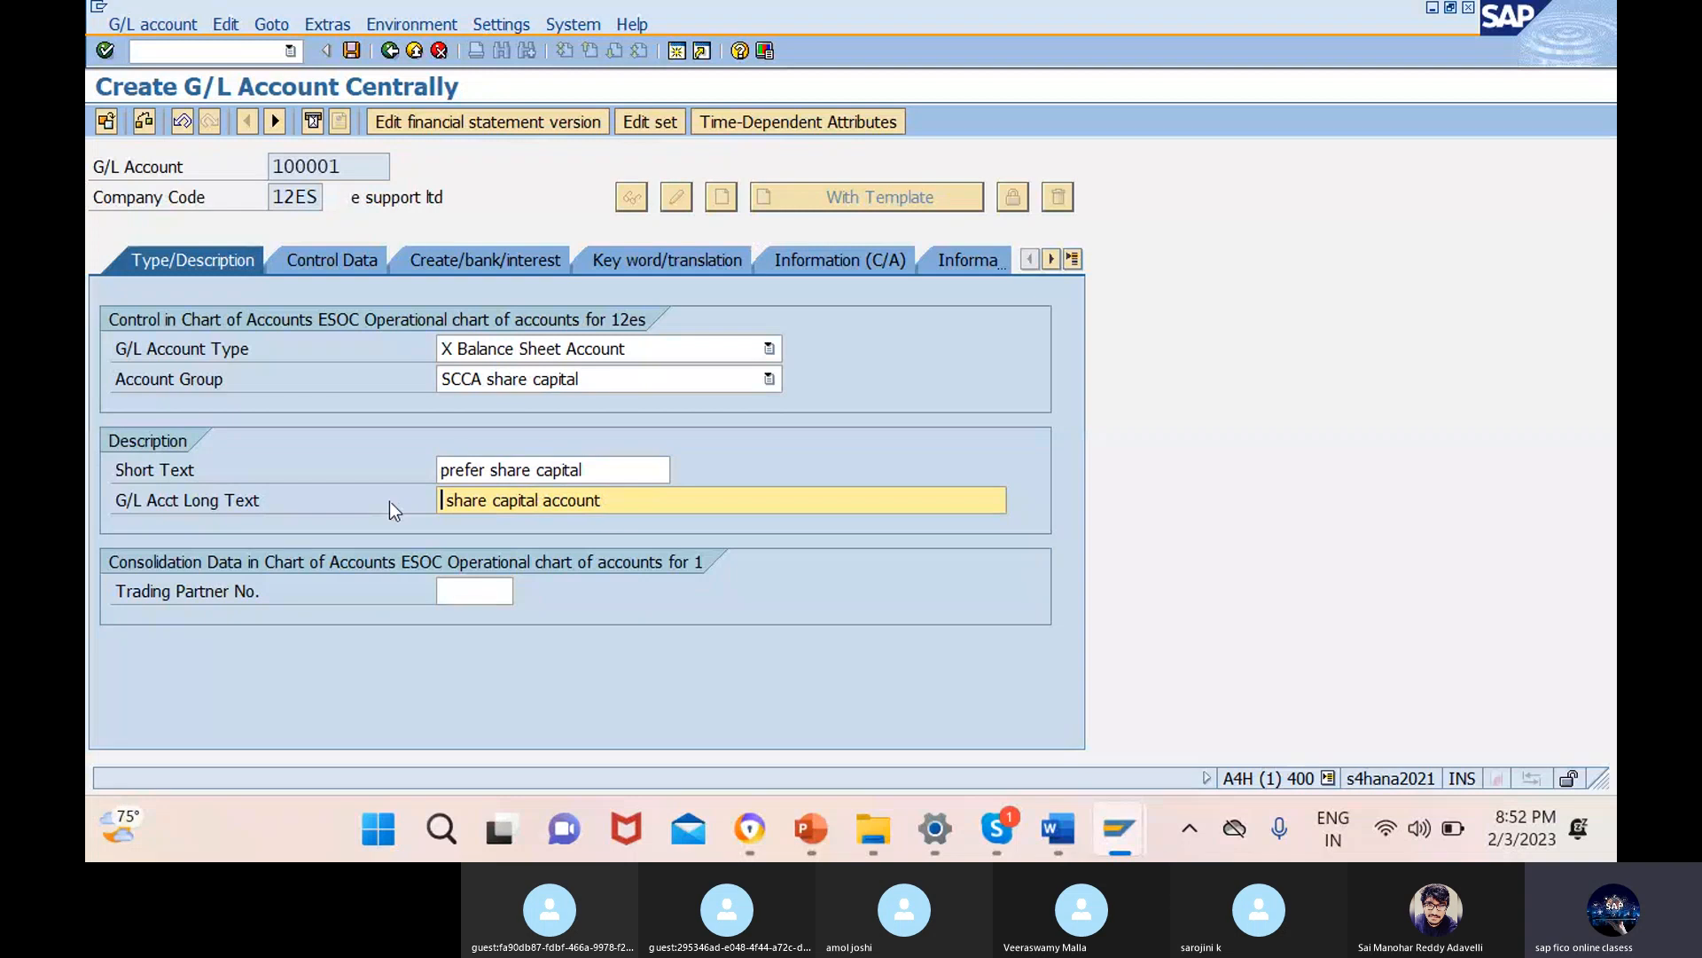
text(prefere)
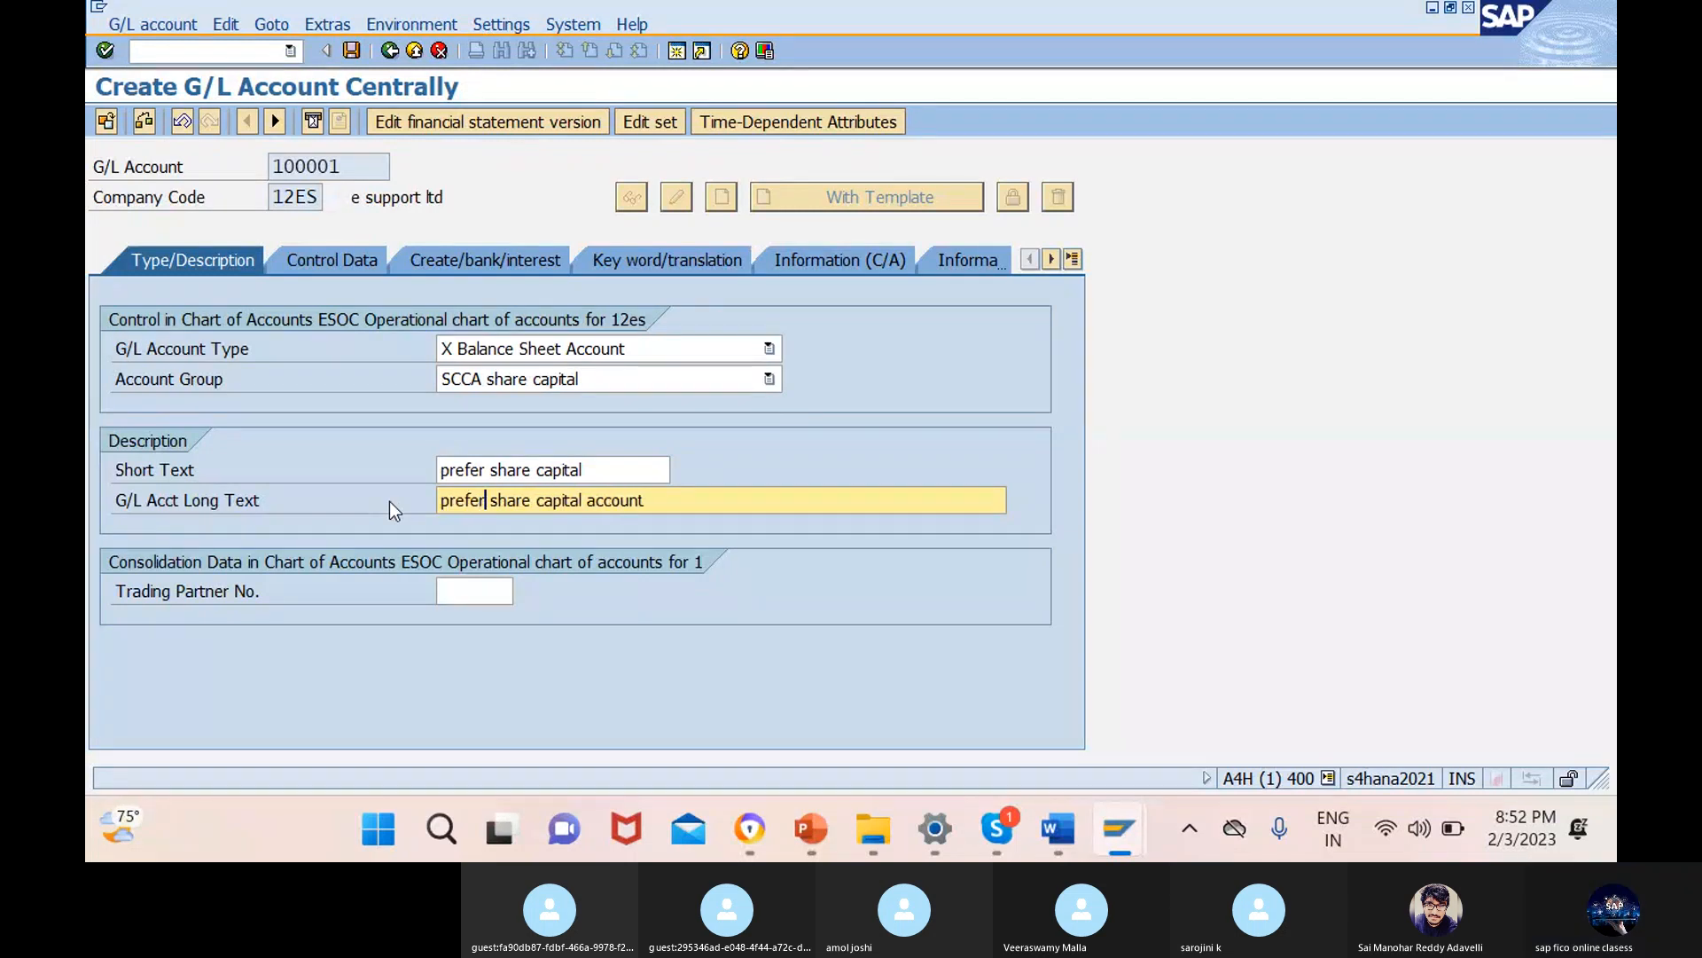
text(ncial)
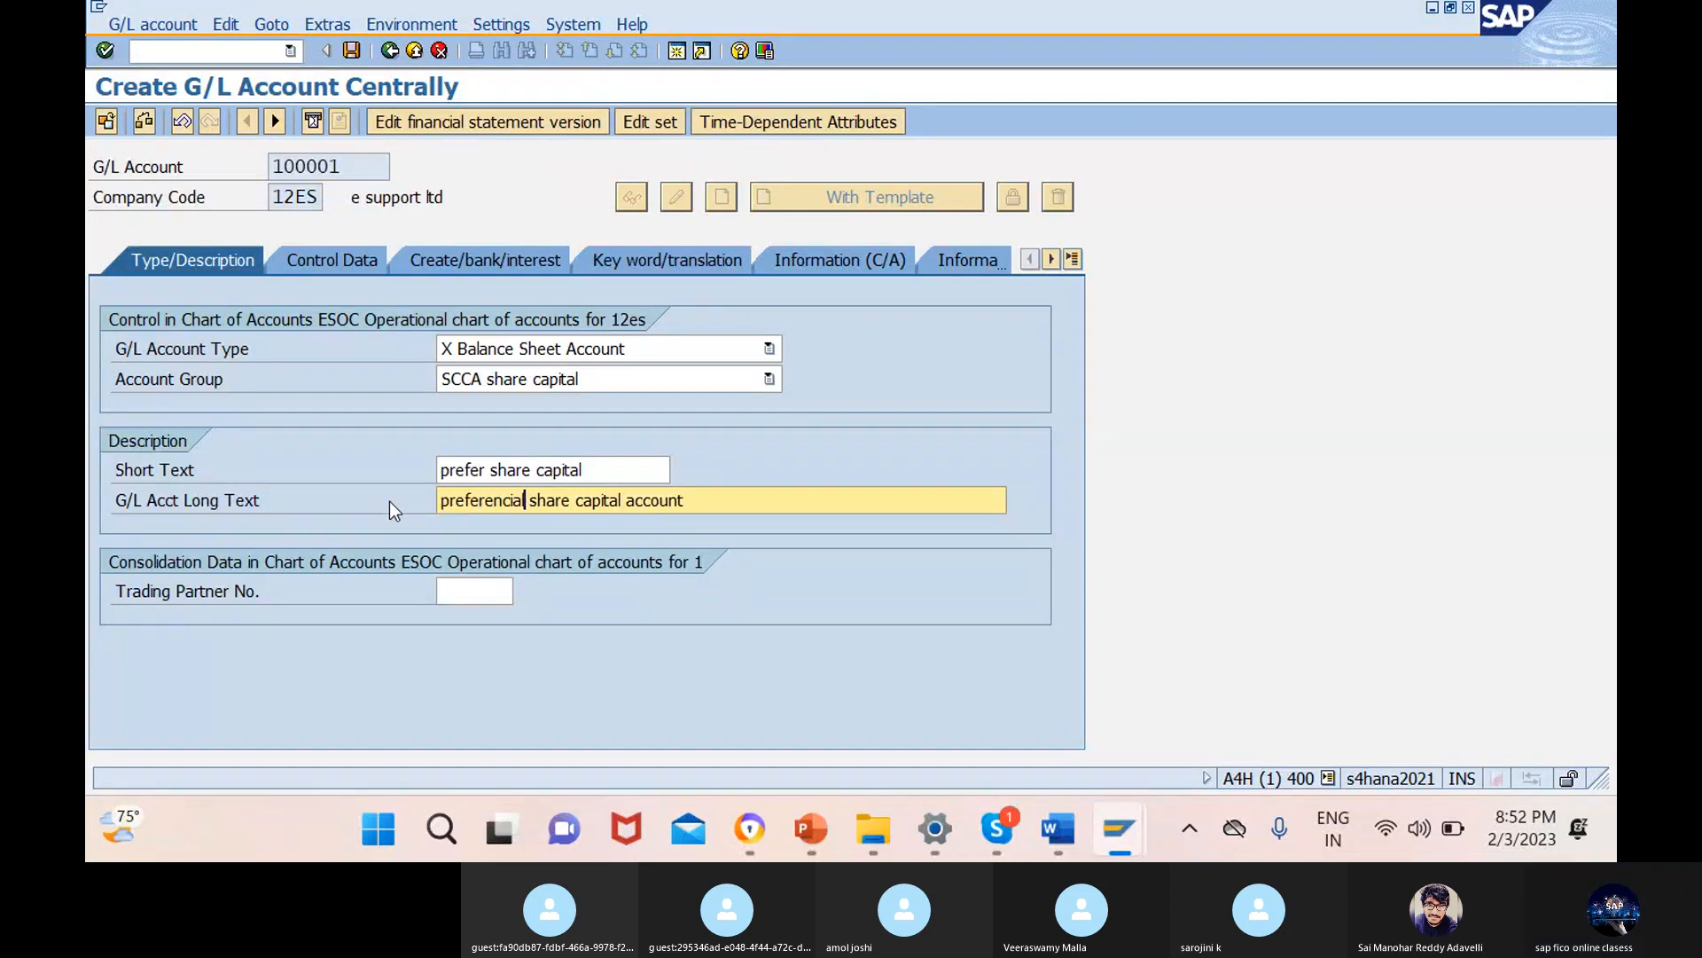
click(312, 259)
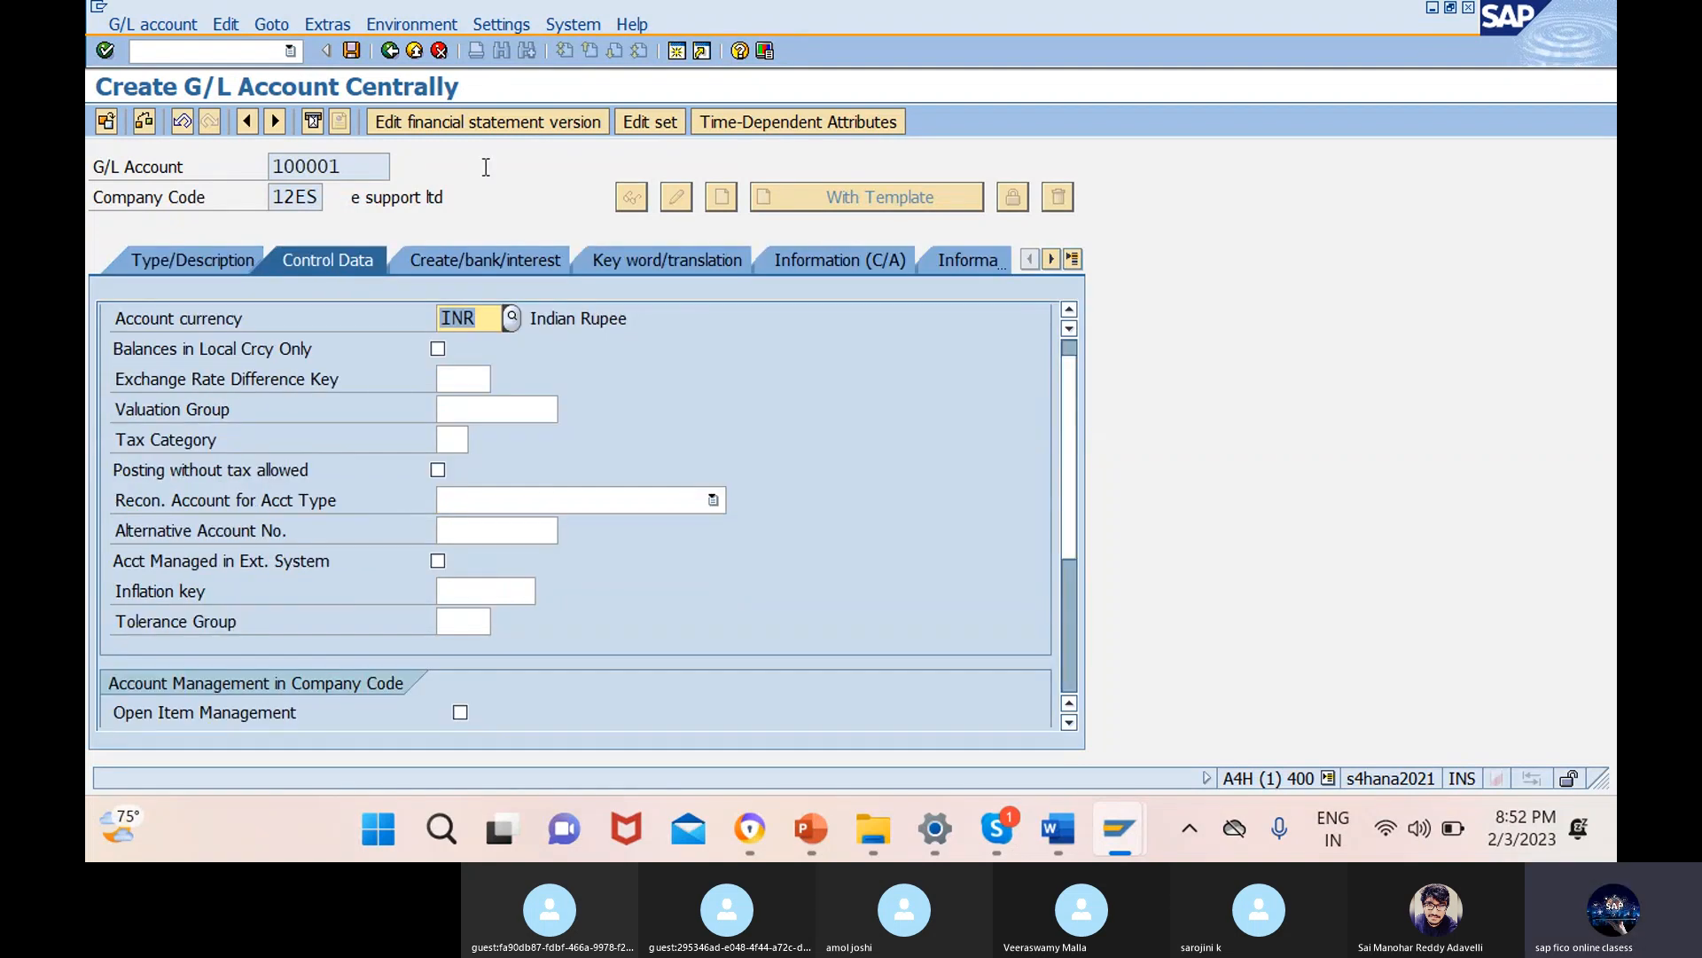
- Review account 100001's control data and field status group, and save the new G/L account despite any messages
scroll(612, 581, down, 3)
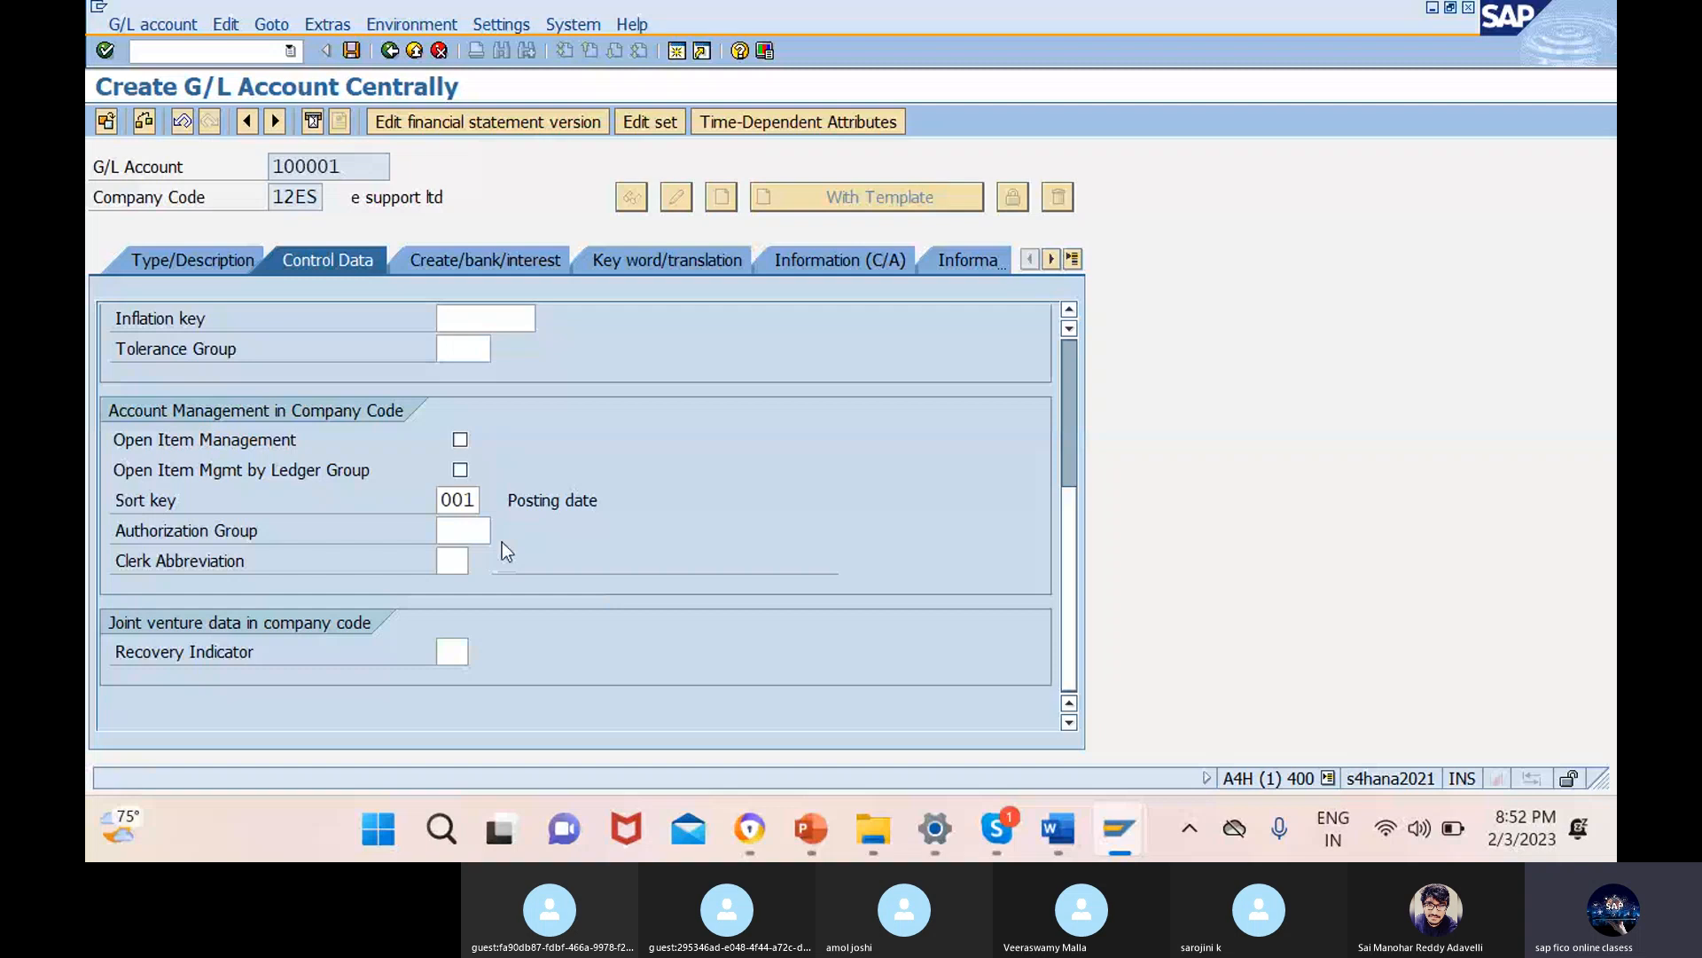
click(502, 268)
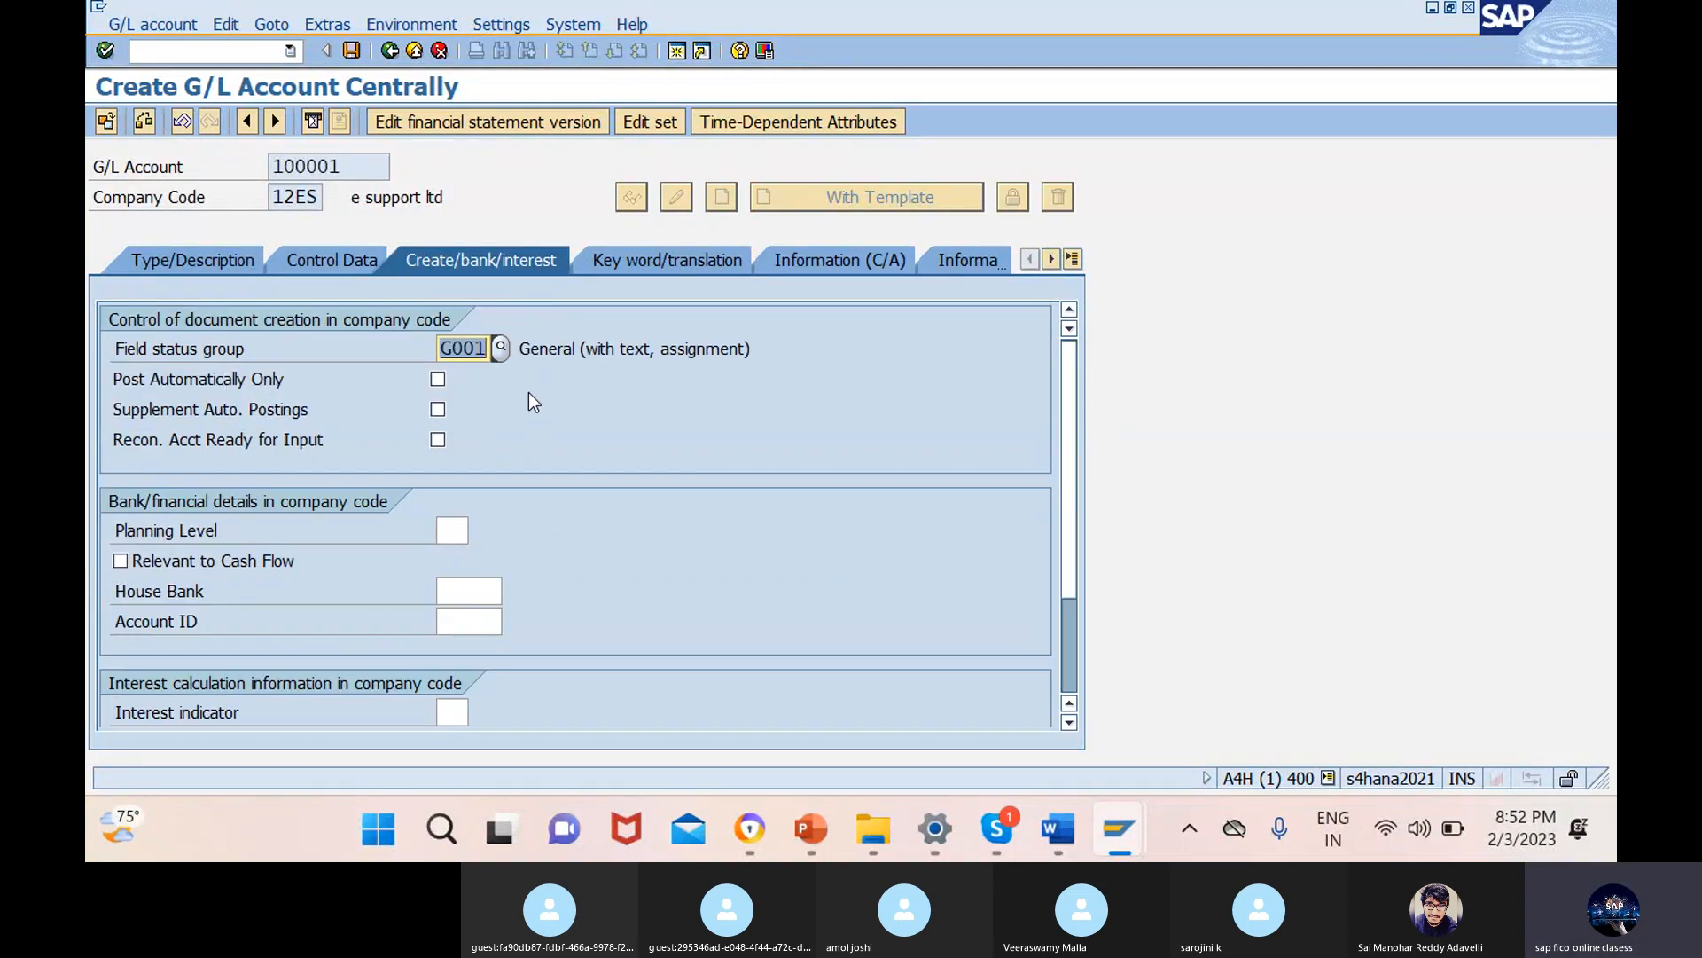
click(351, 59)
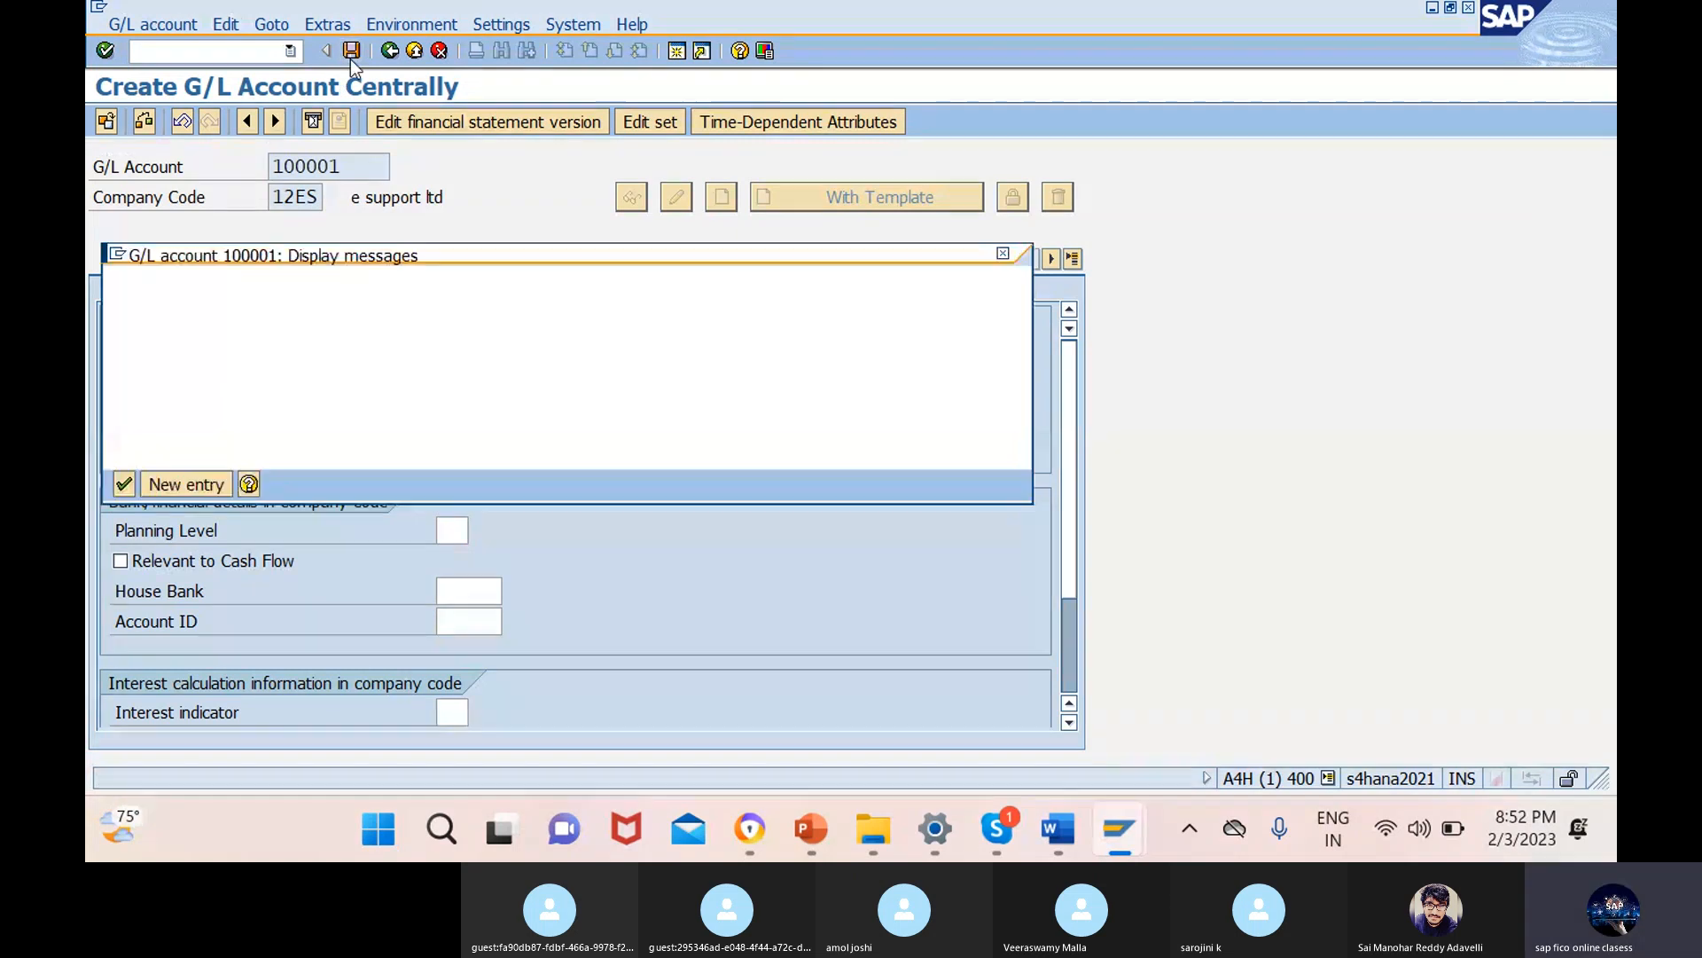
click(124, 484)
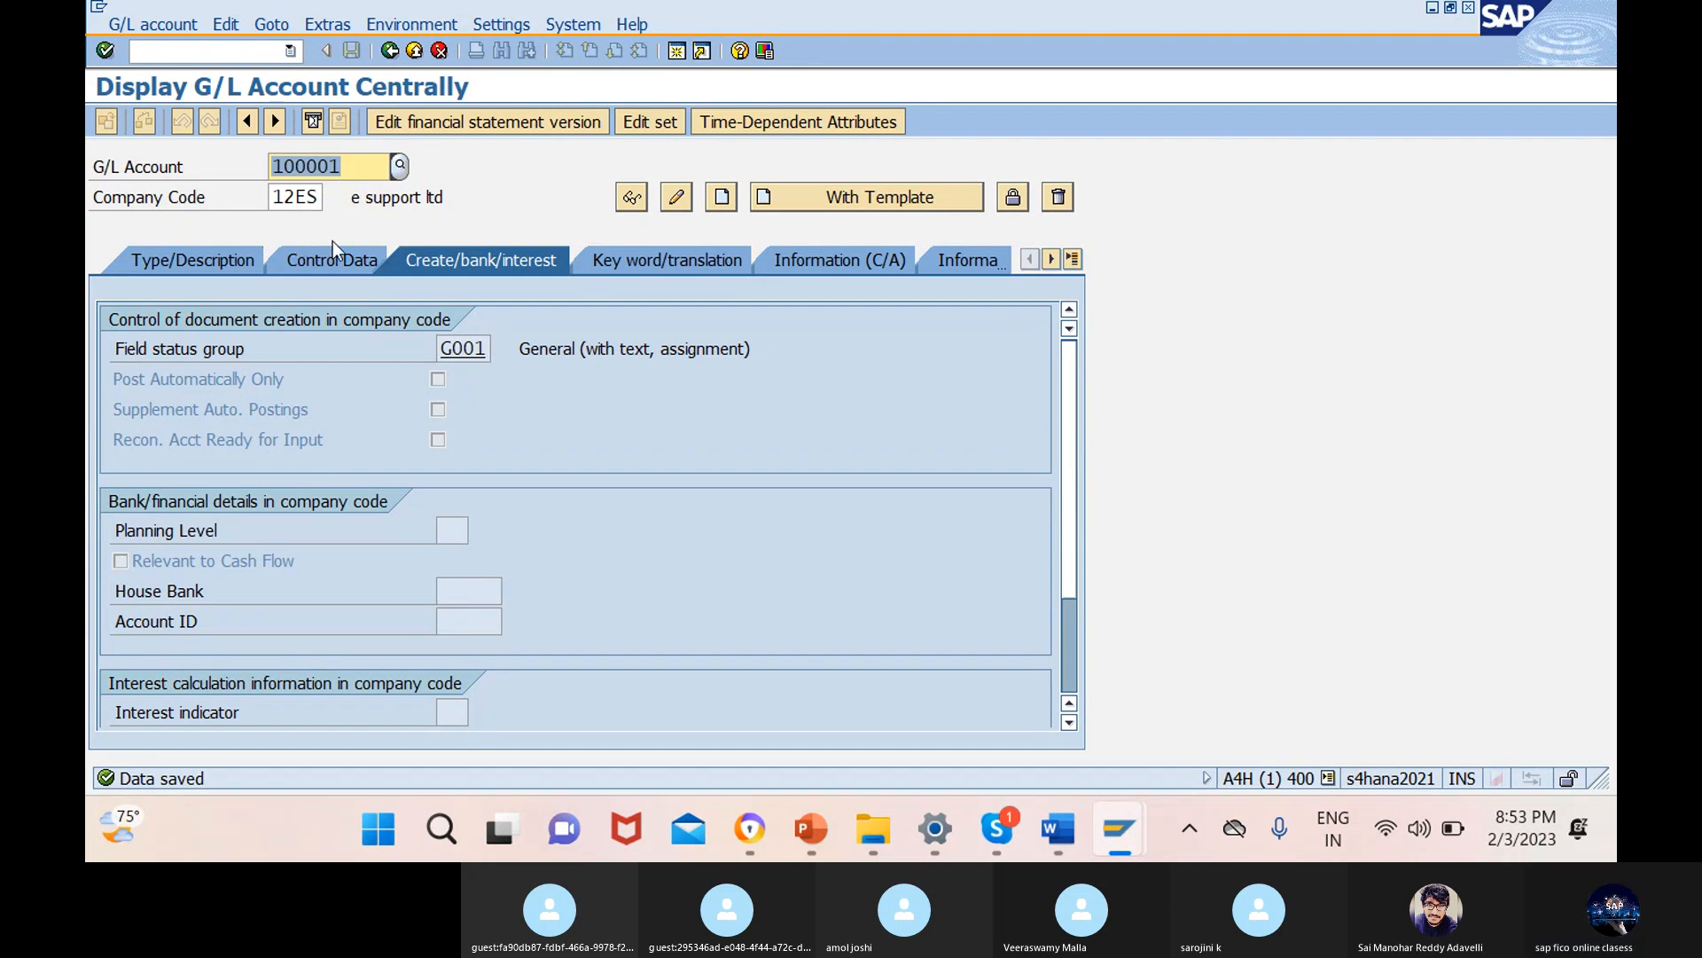
- Edit G/L account 100001 to keep balances in local currency only and save the change
click(674, 200)
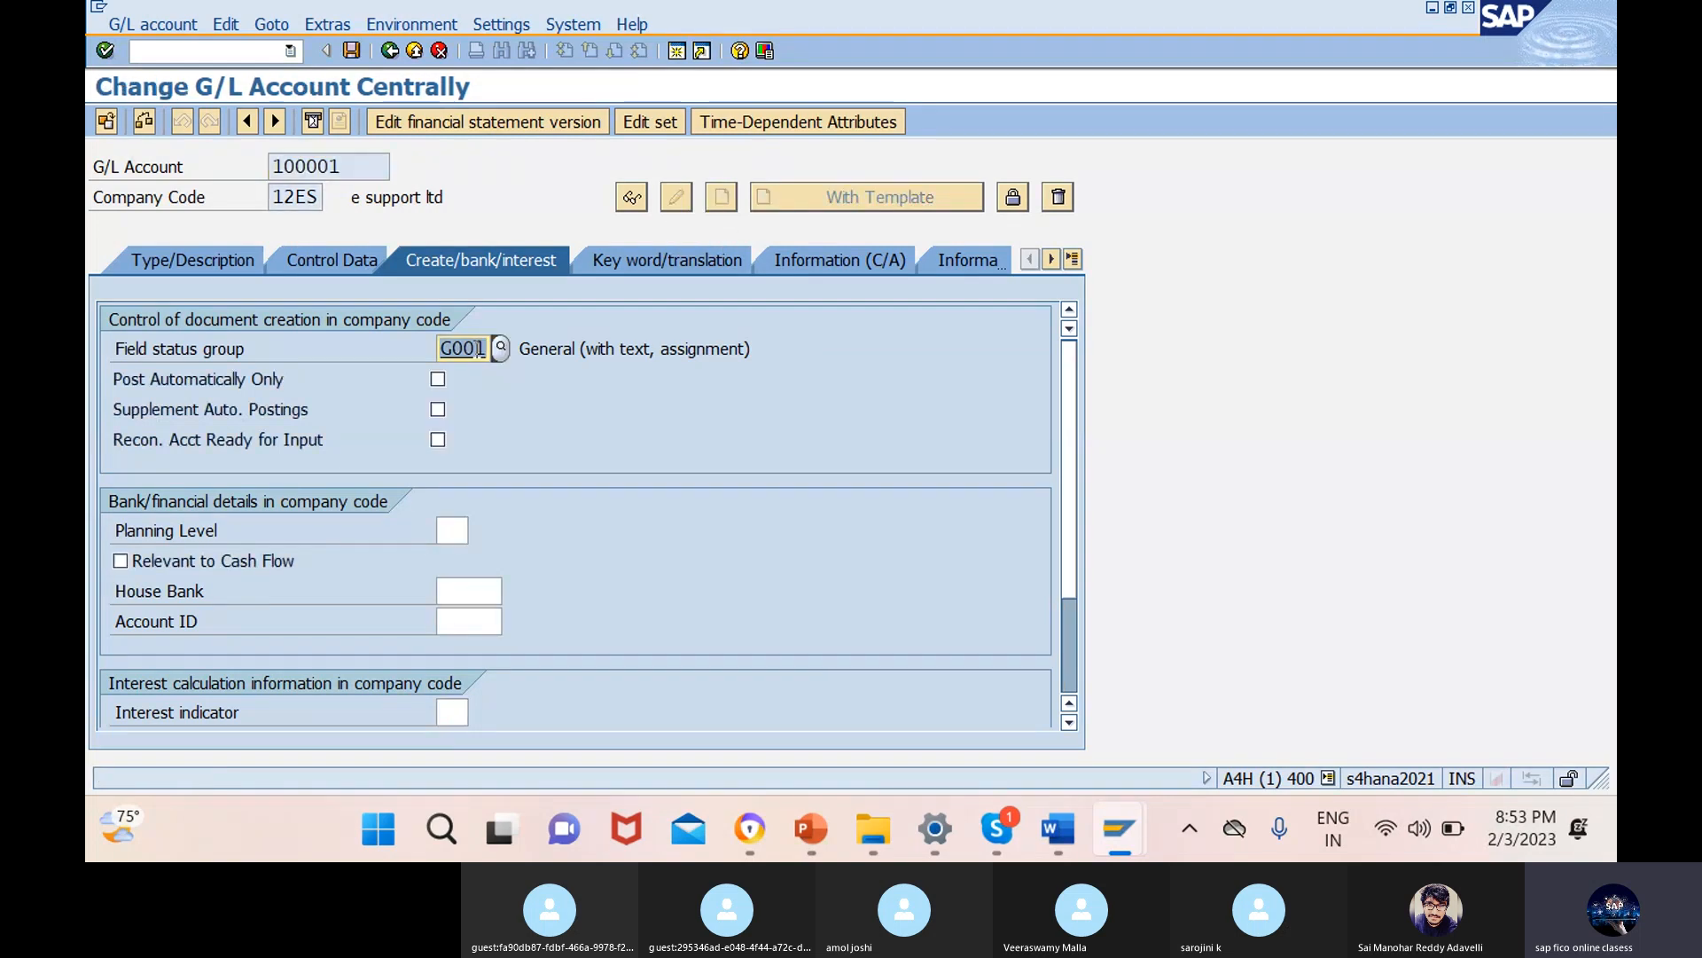
click(306, 263)
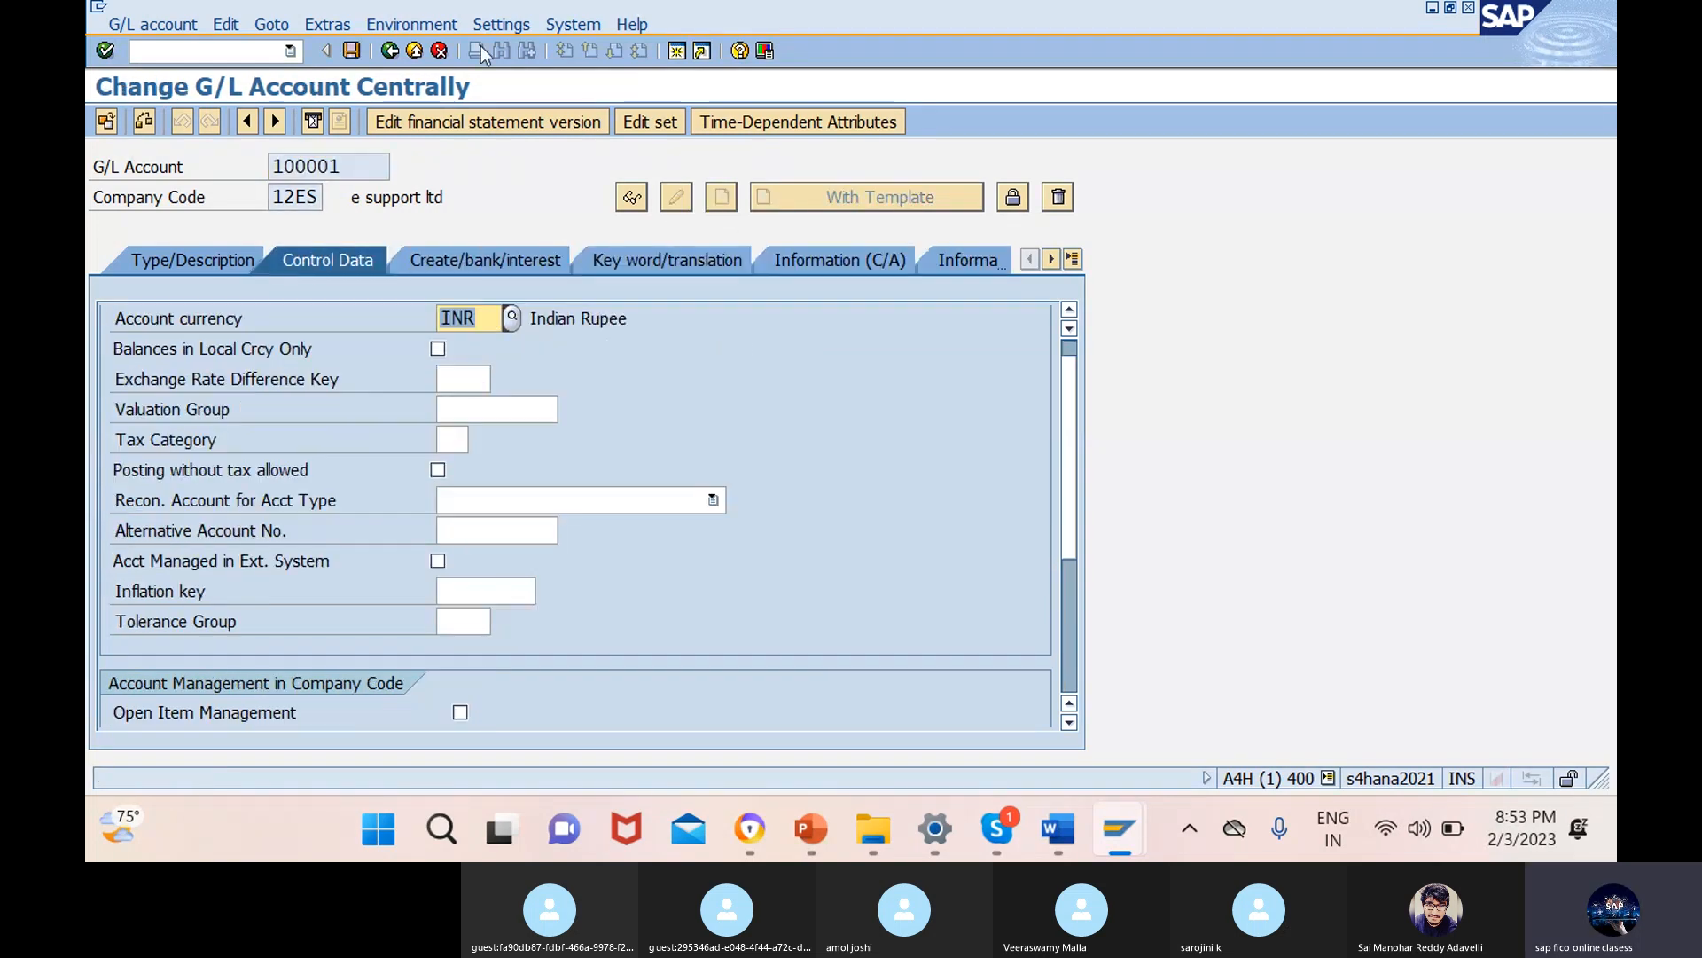
click(439, 349)
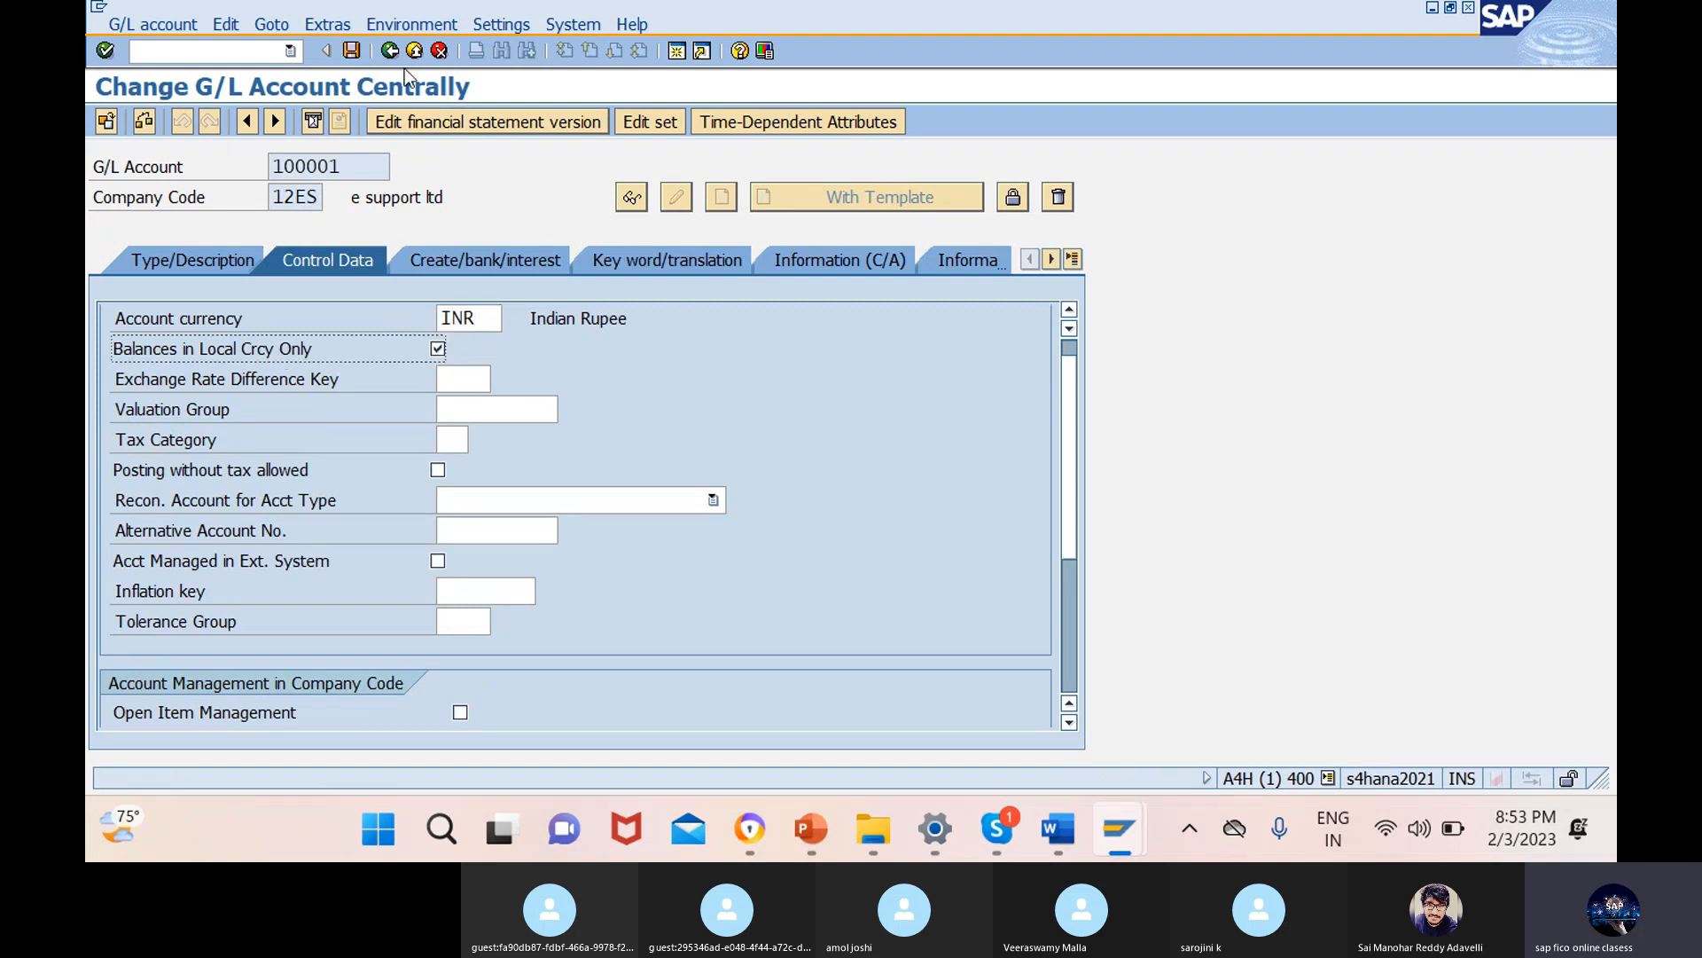
click(349, 51)
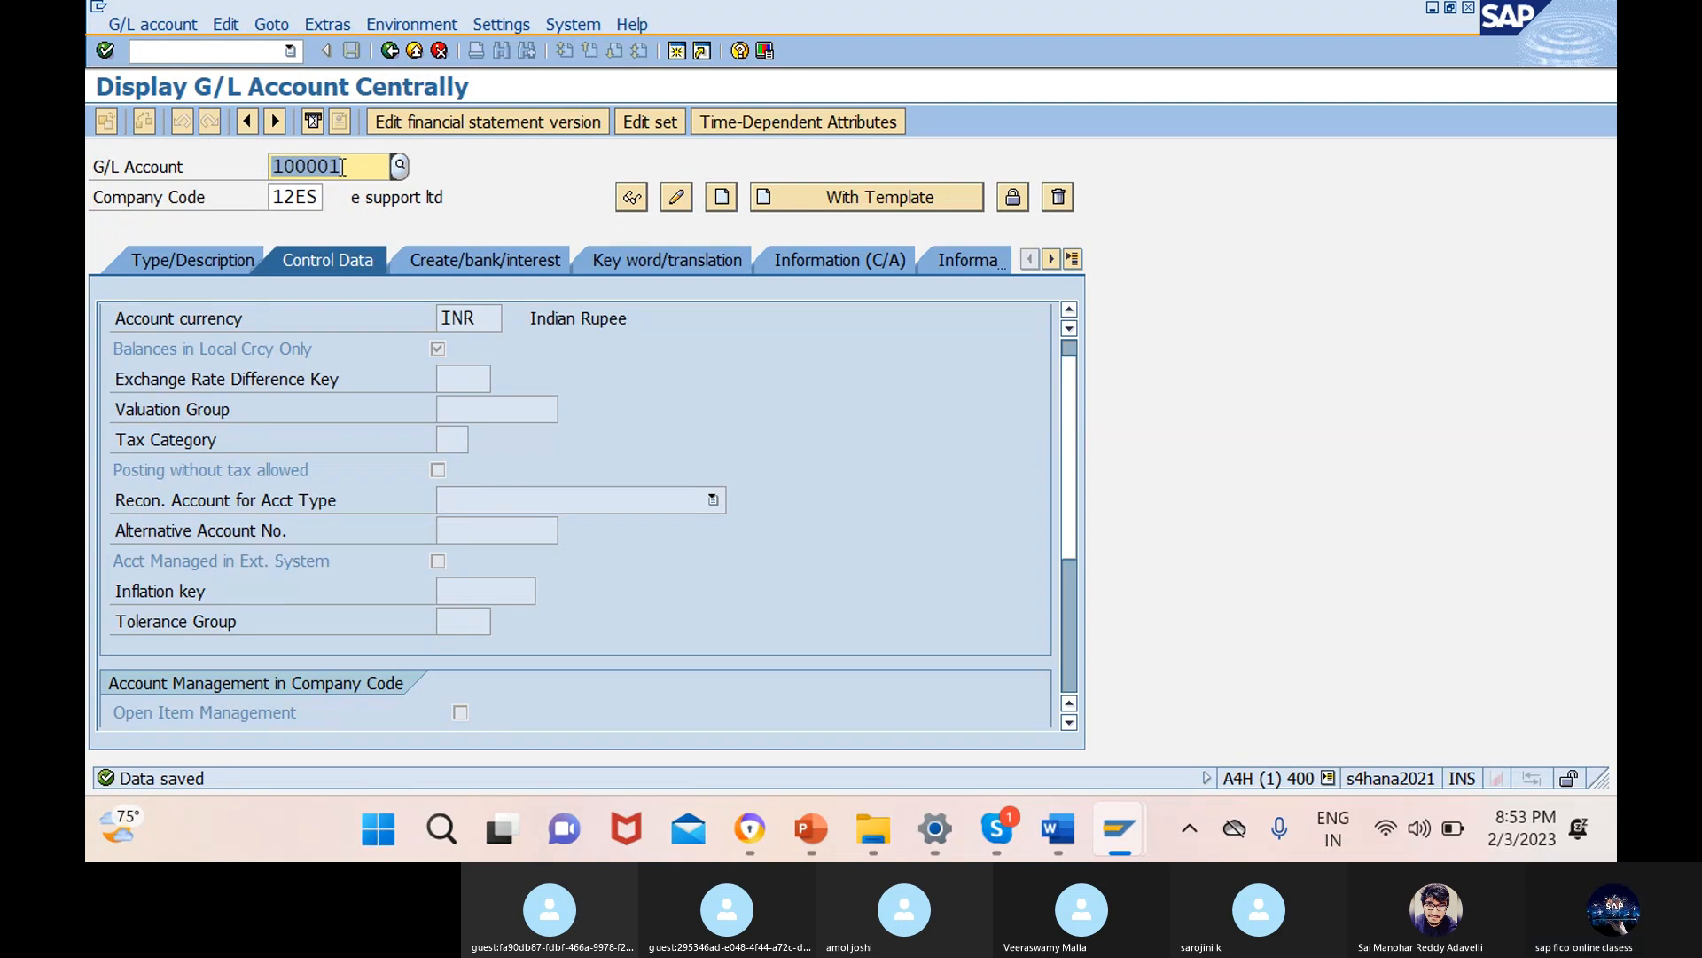
- Open G/L account 100000 of company code 12ES for changing
text(10000)
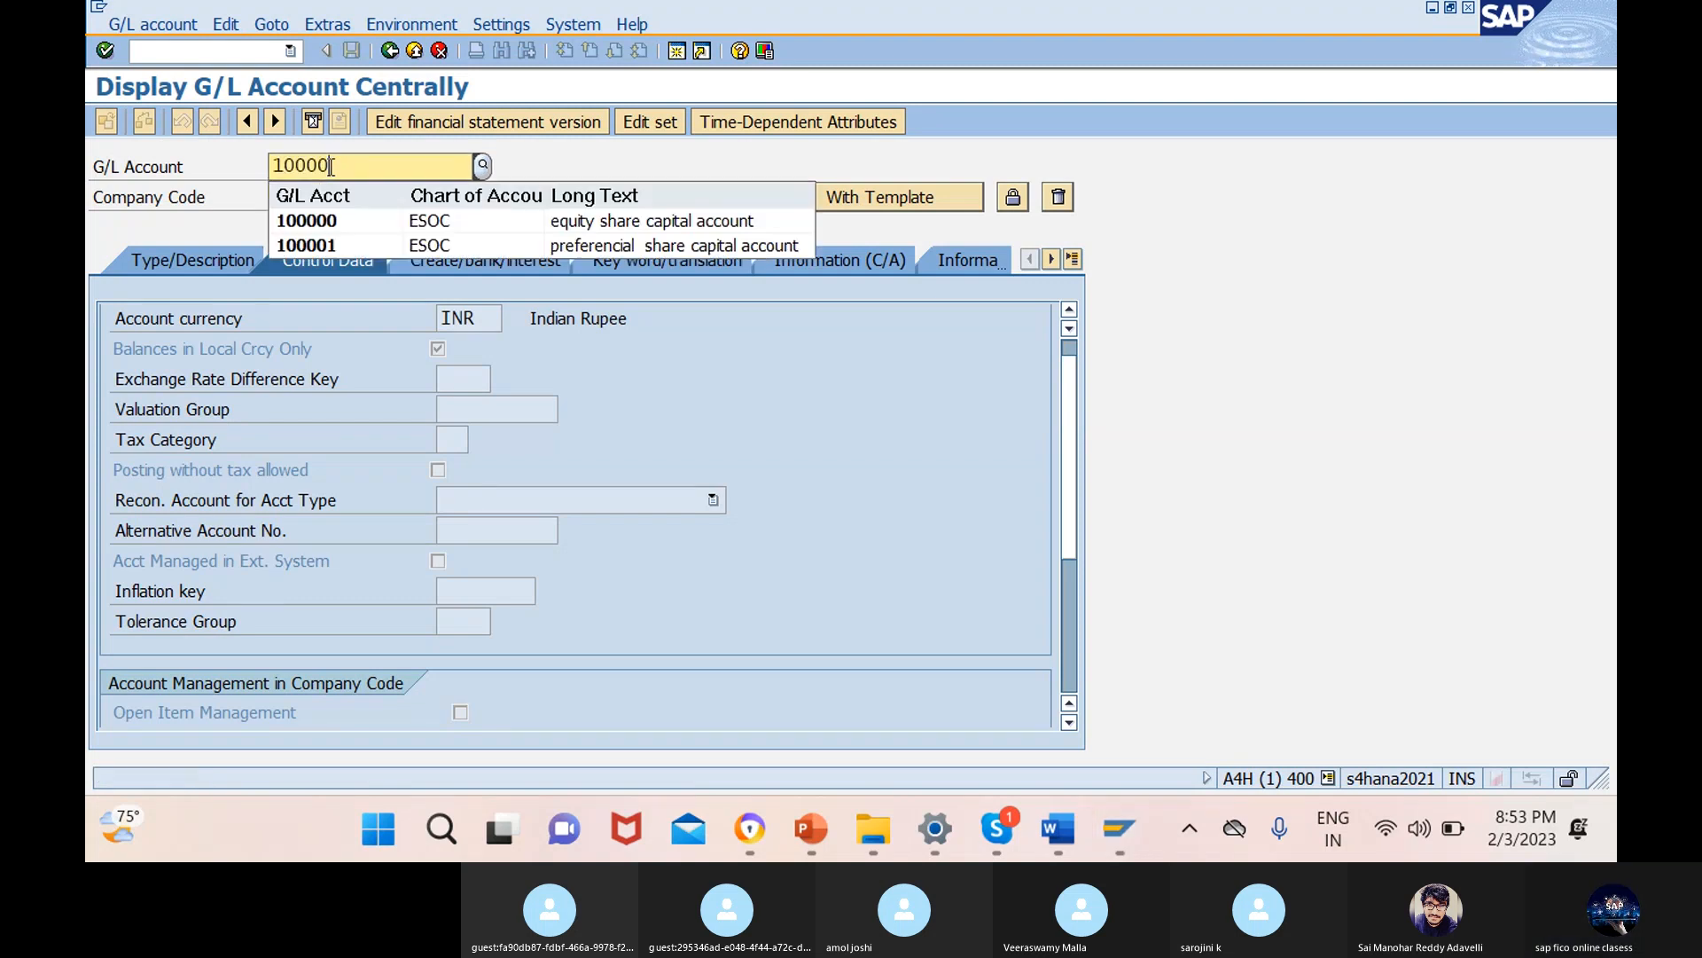
text(0)
click(431, 220)
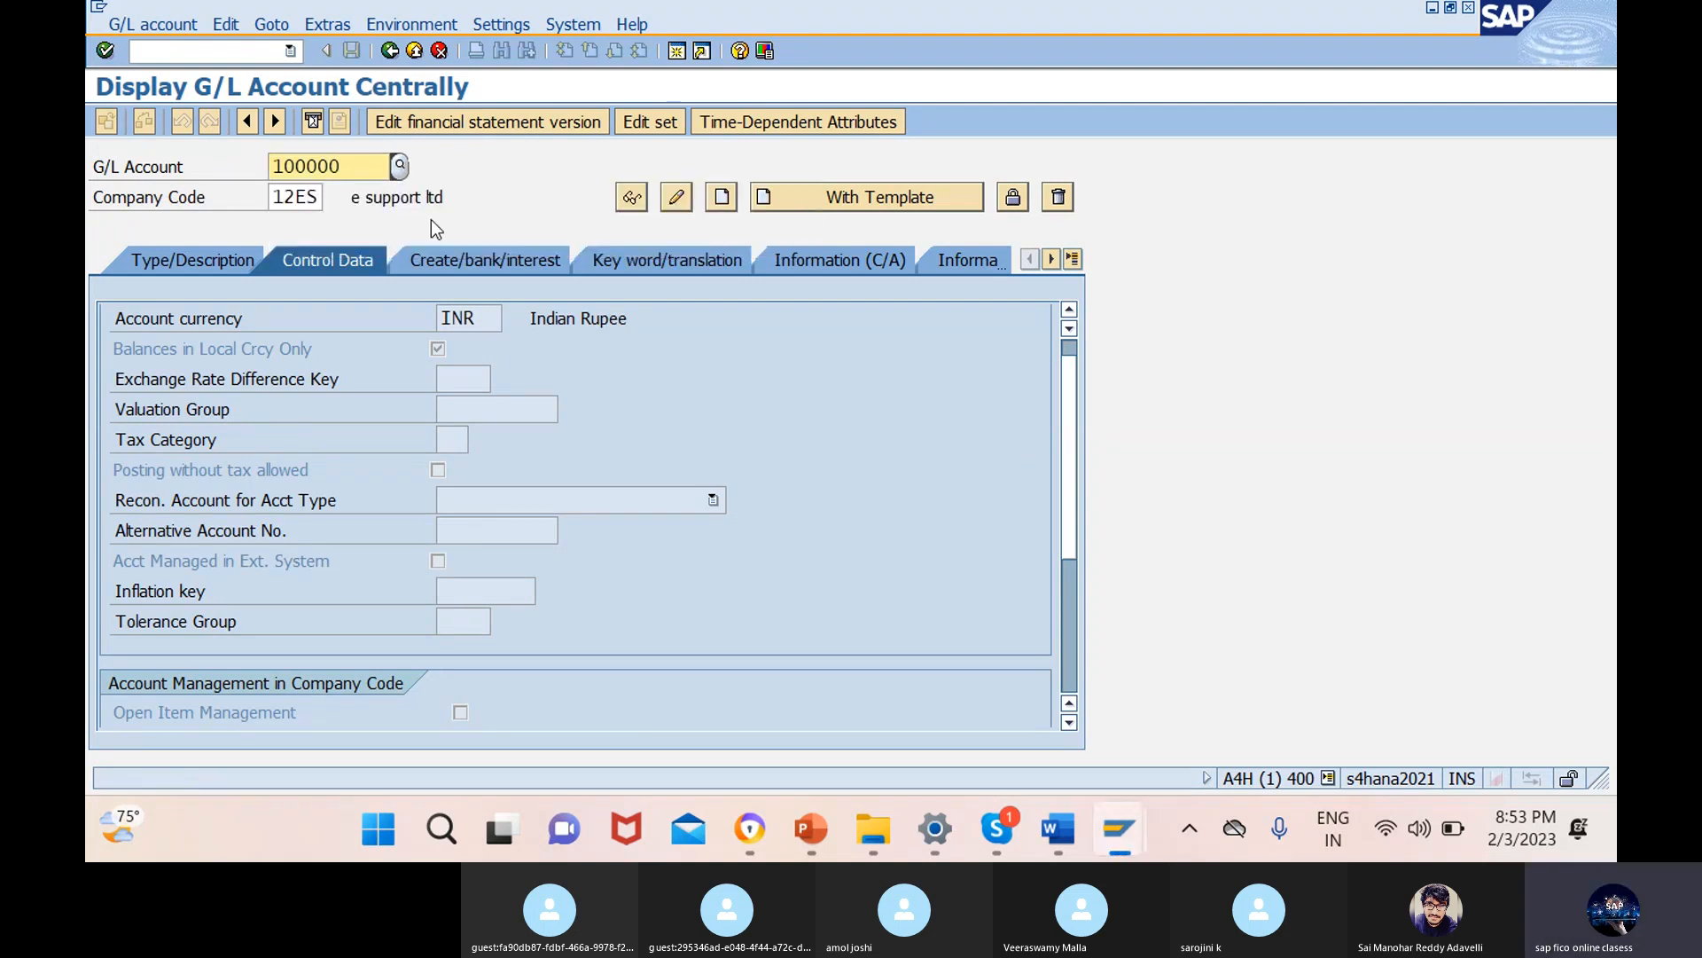
click(679, 199)
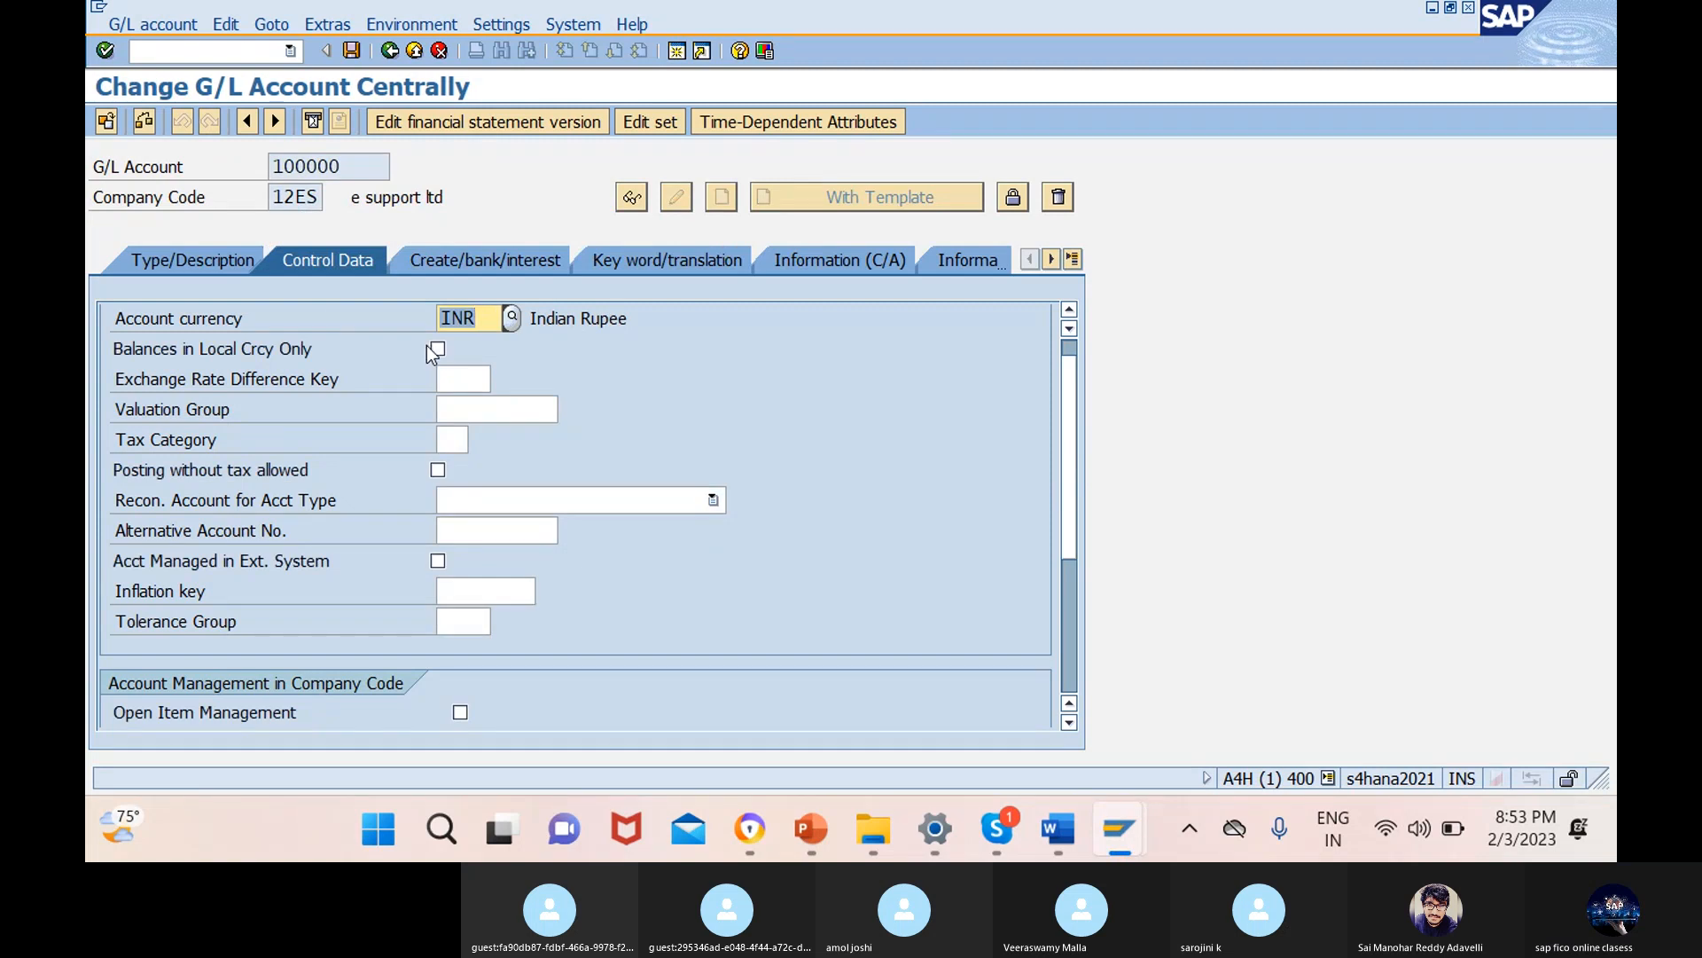
- Change account 100000's short text to "equity share cap ac", save it and dismiss the message list
click(183, 250)
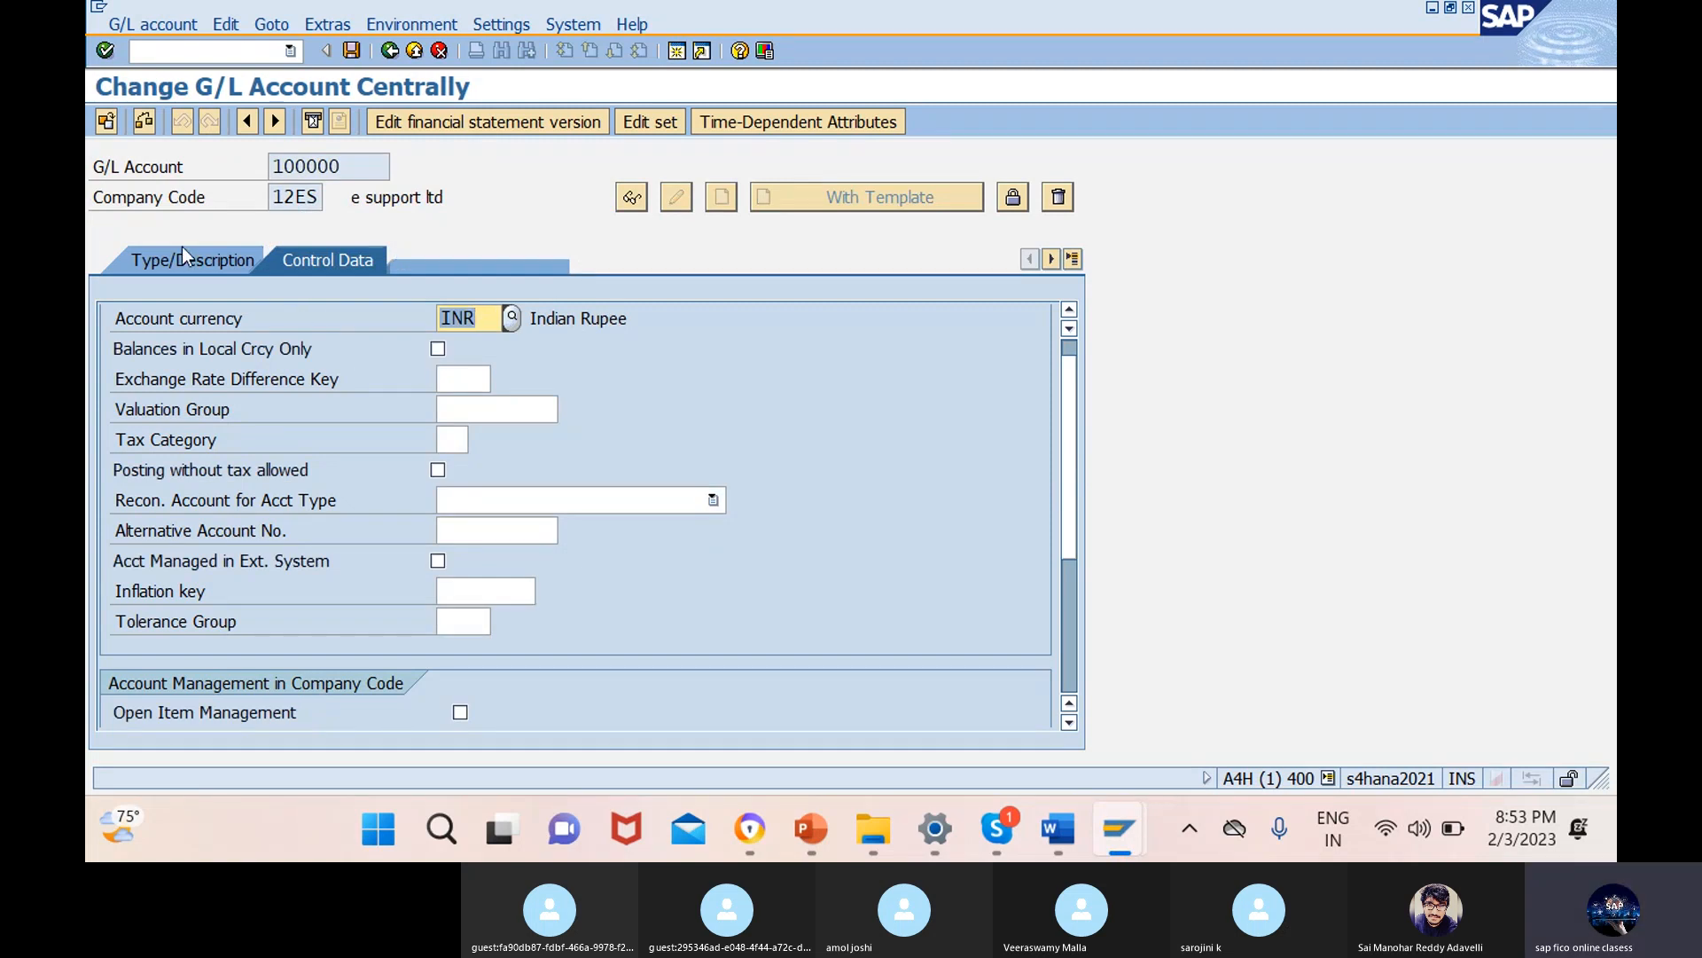
drag(552, 470, 588, 470)
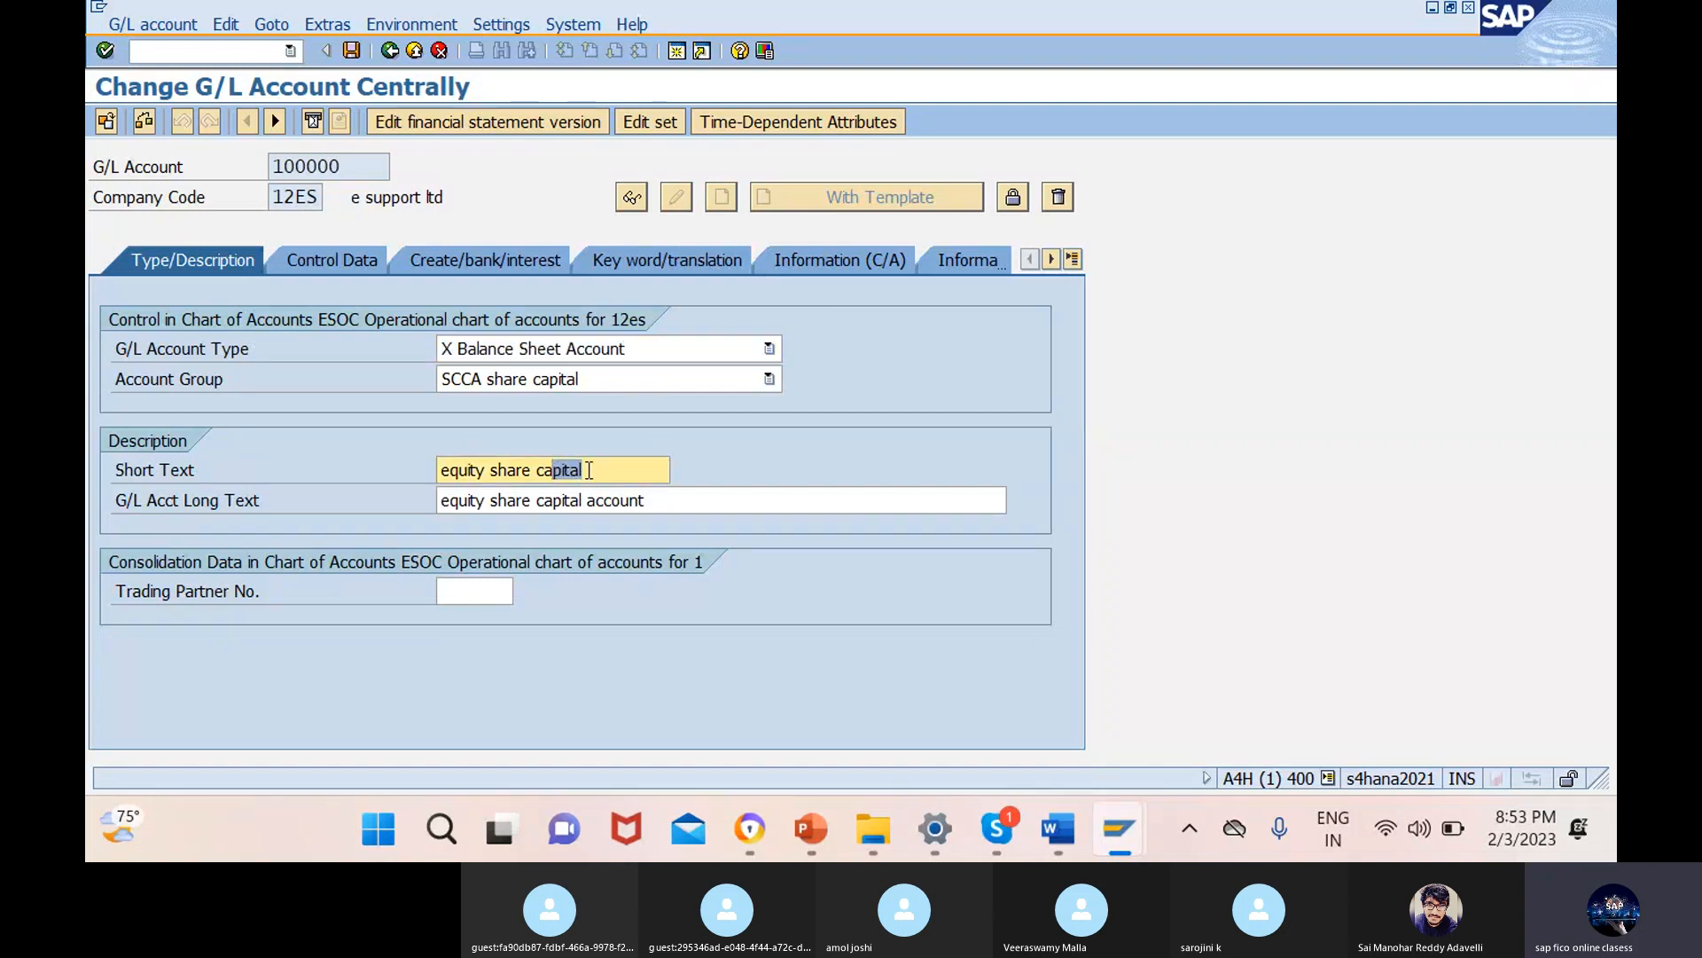
click(587, 471)
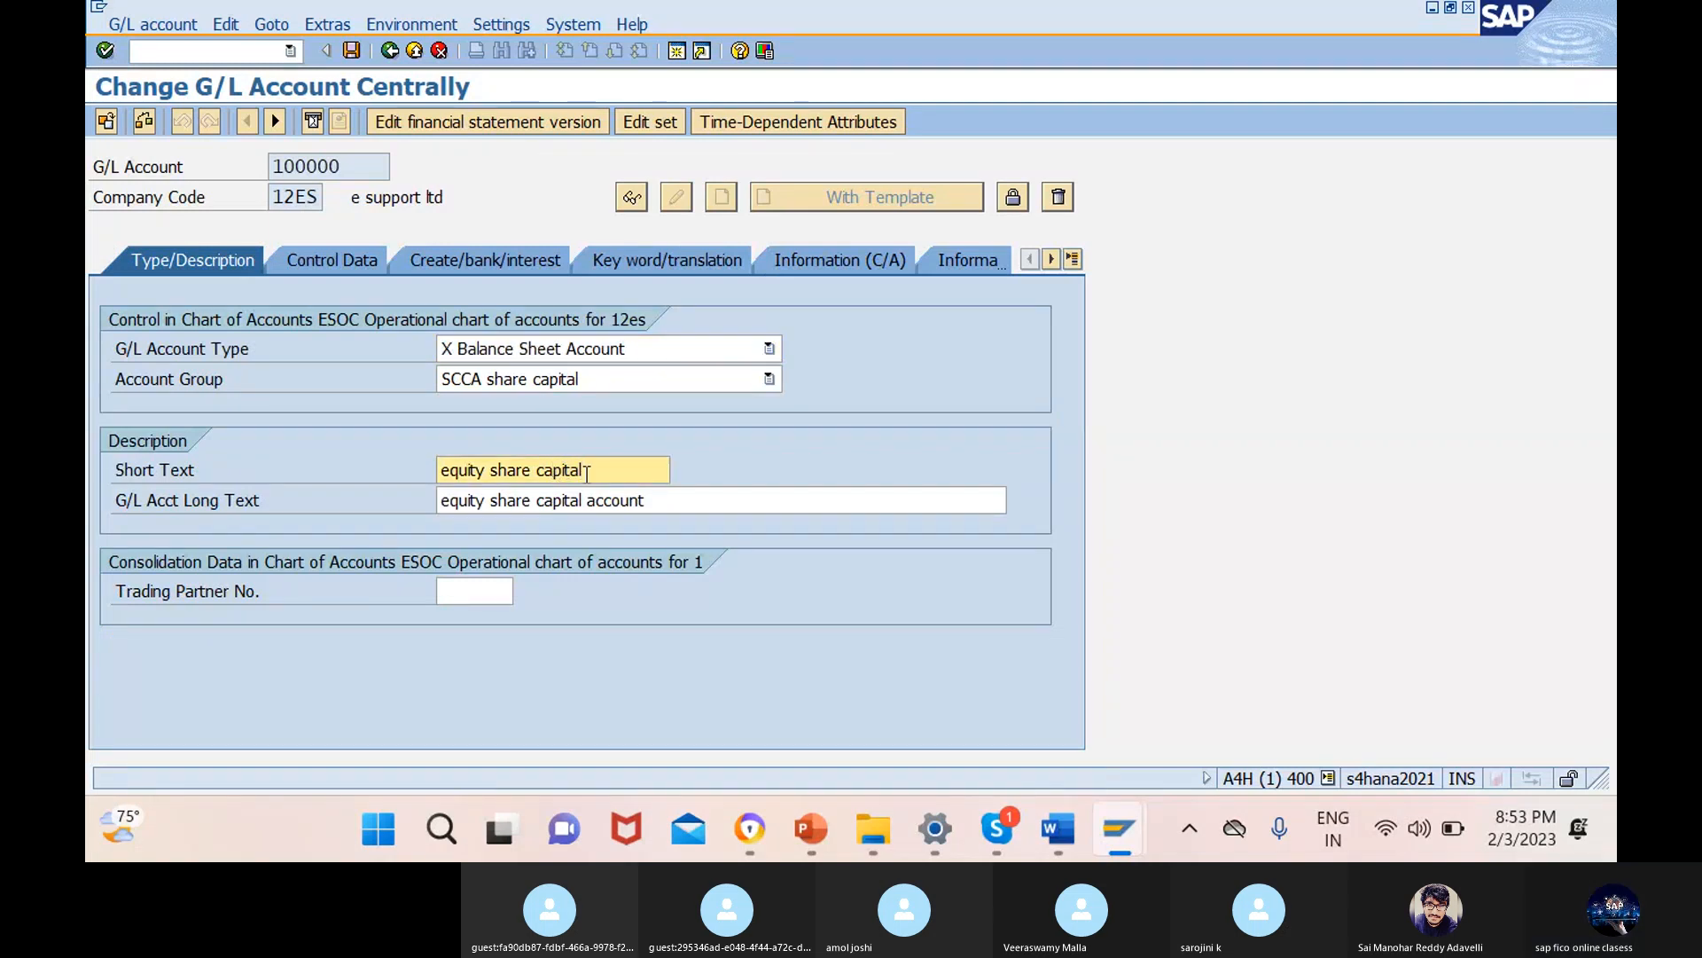
key(BackSpace)
key(BackSpace)
key(BackSpace)
key(BackSpace)
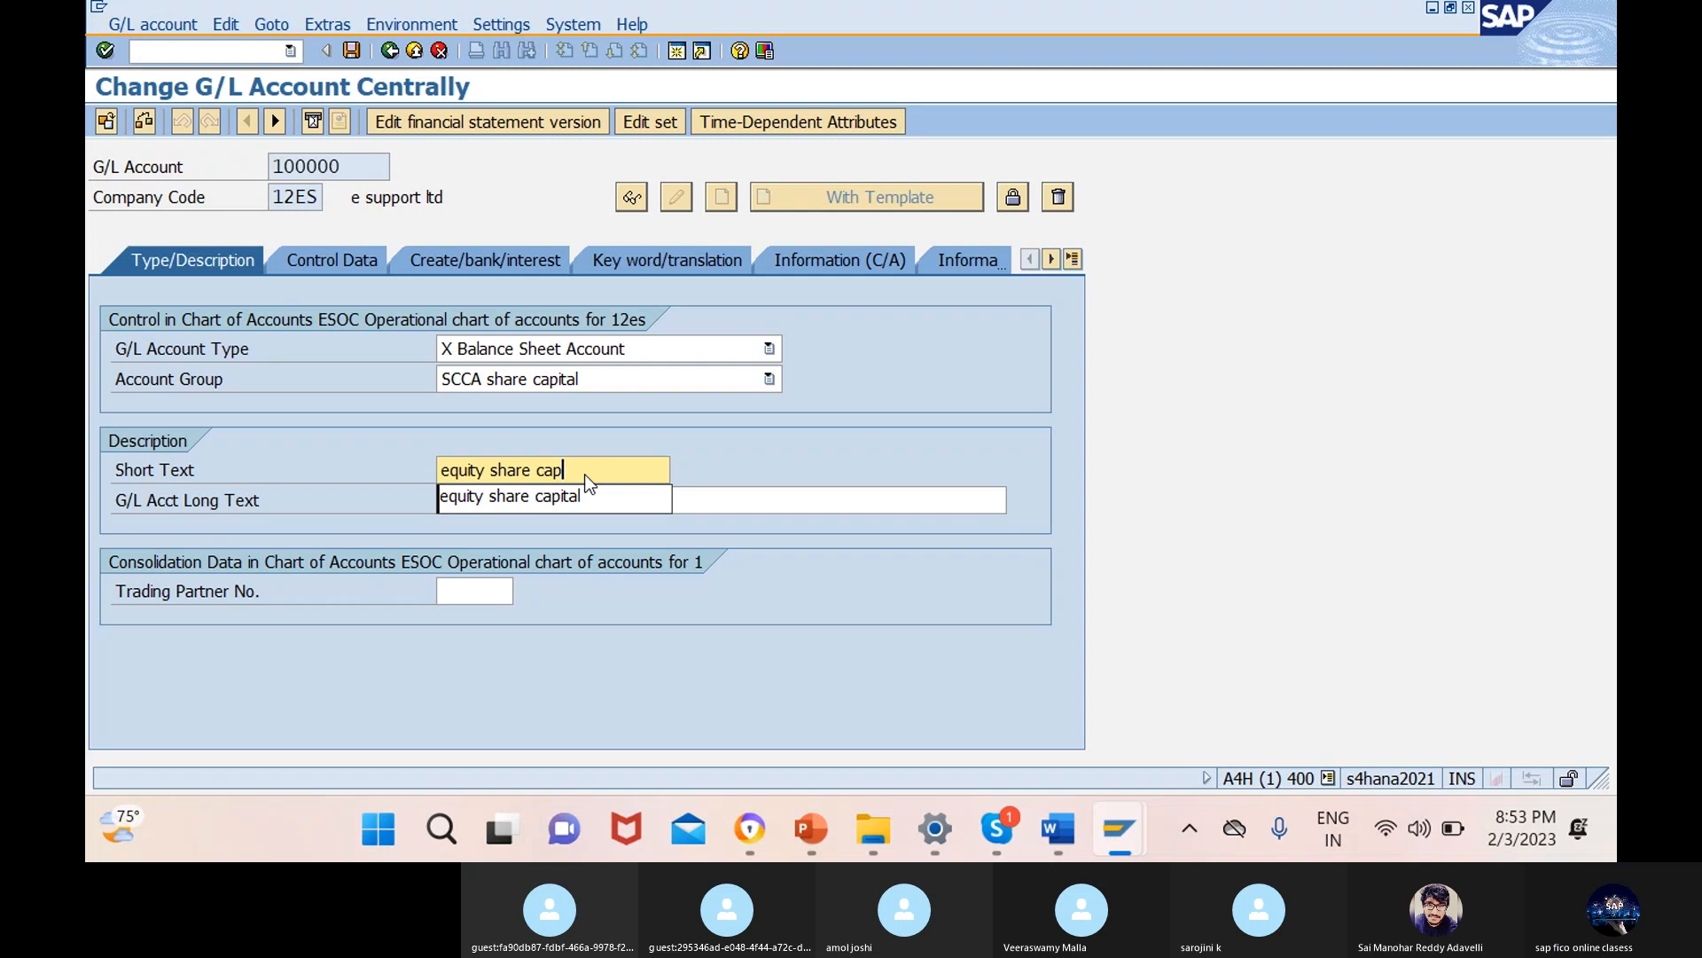
text(ac)
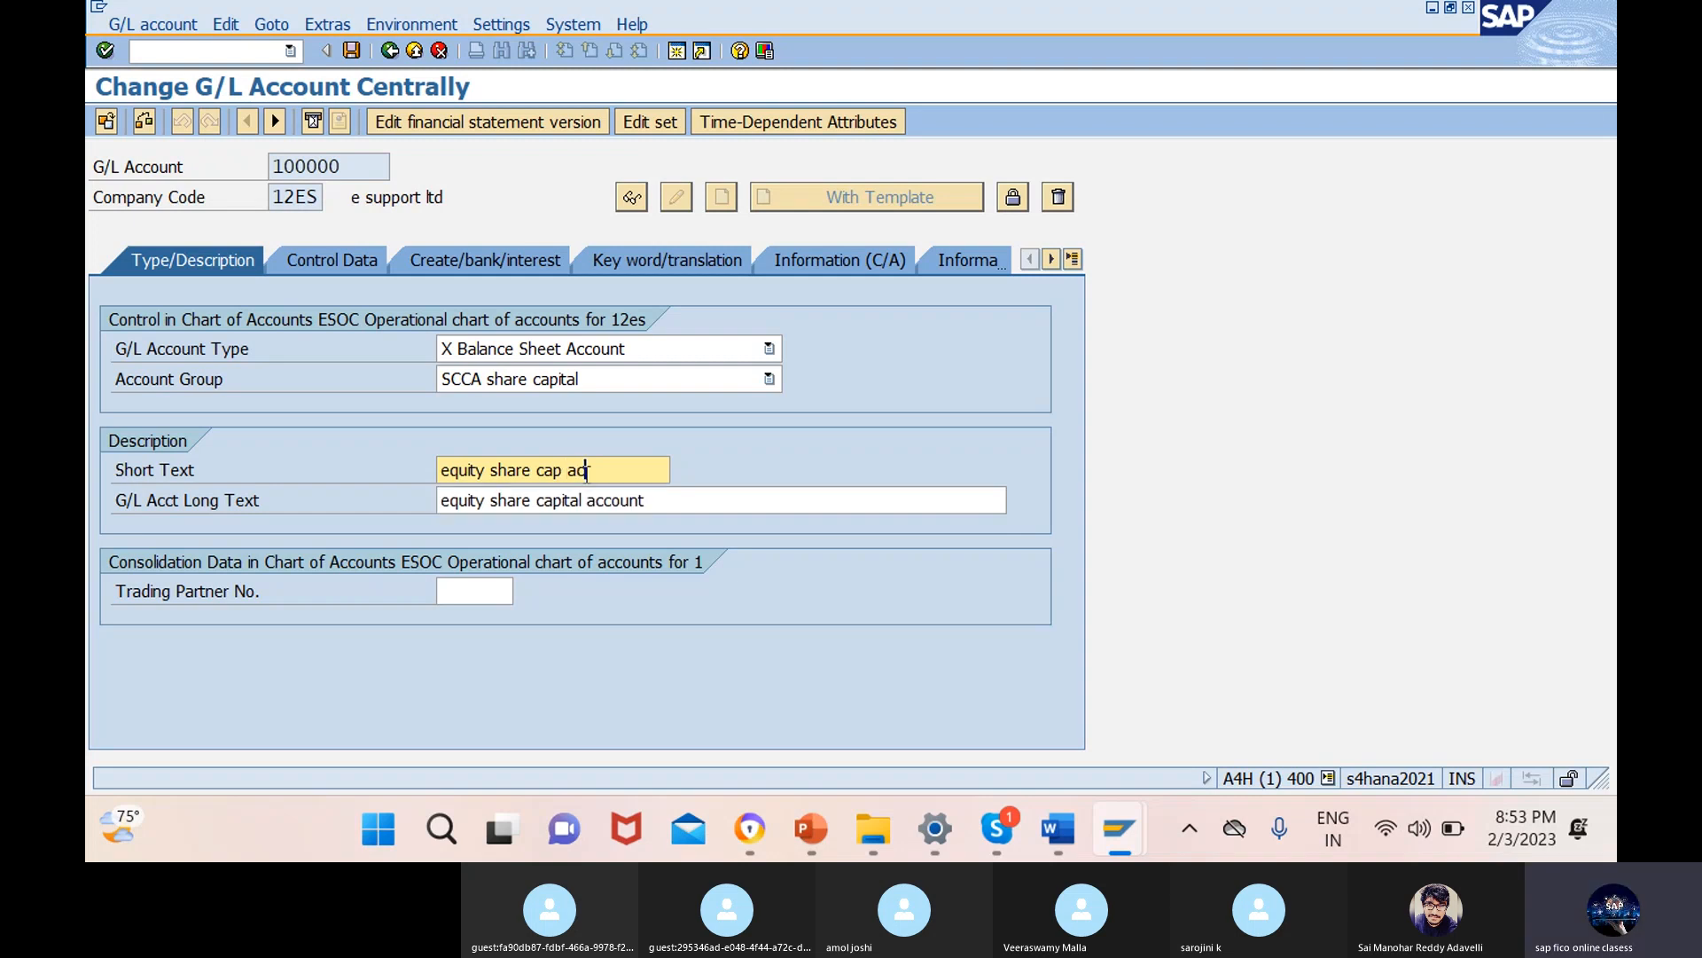
click(609, 348)
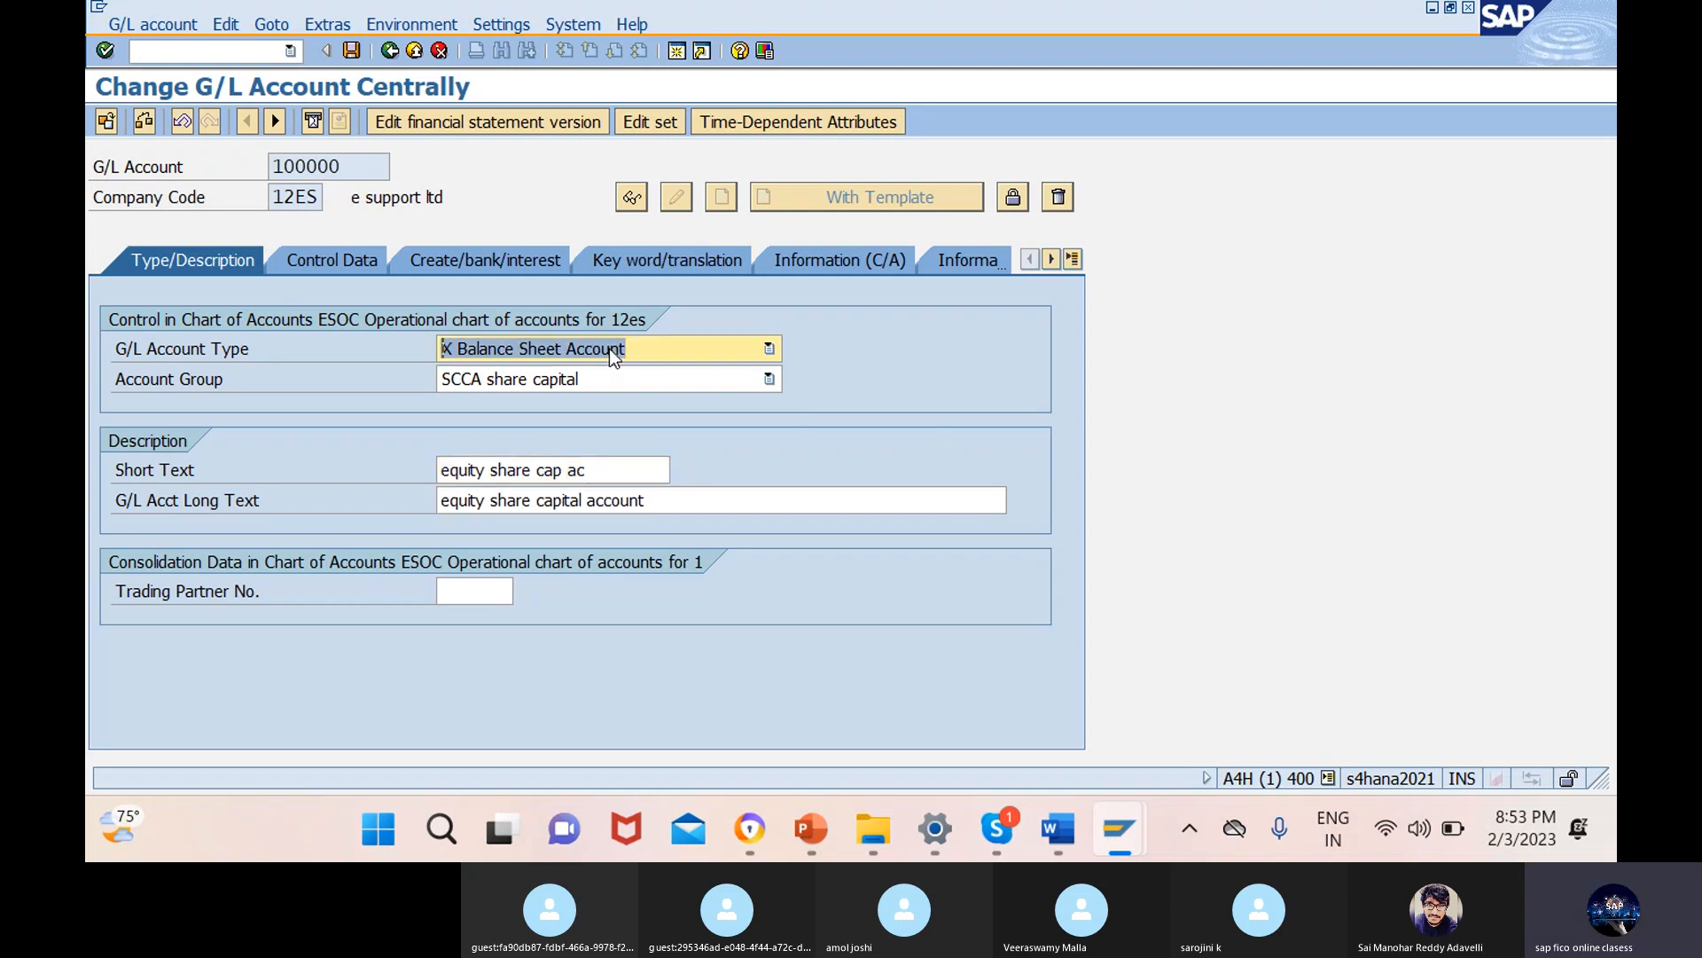
click(351, 51)
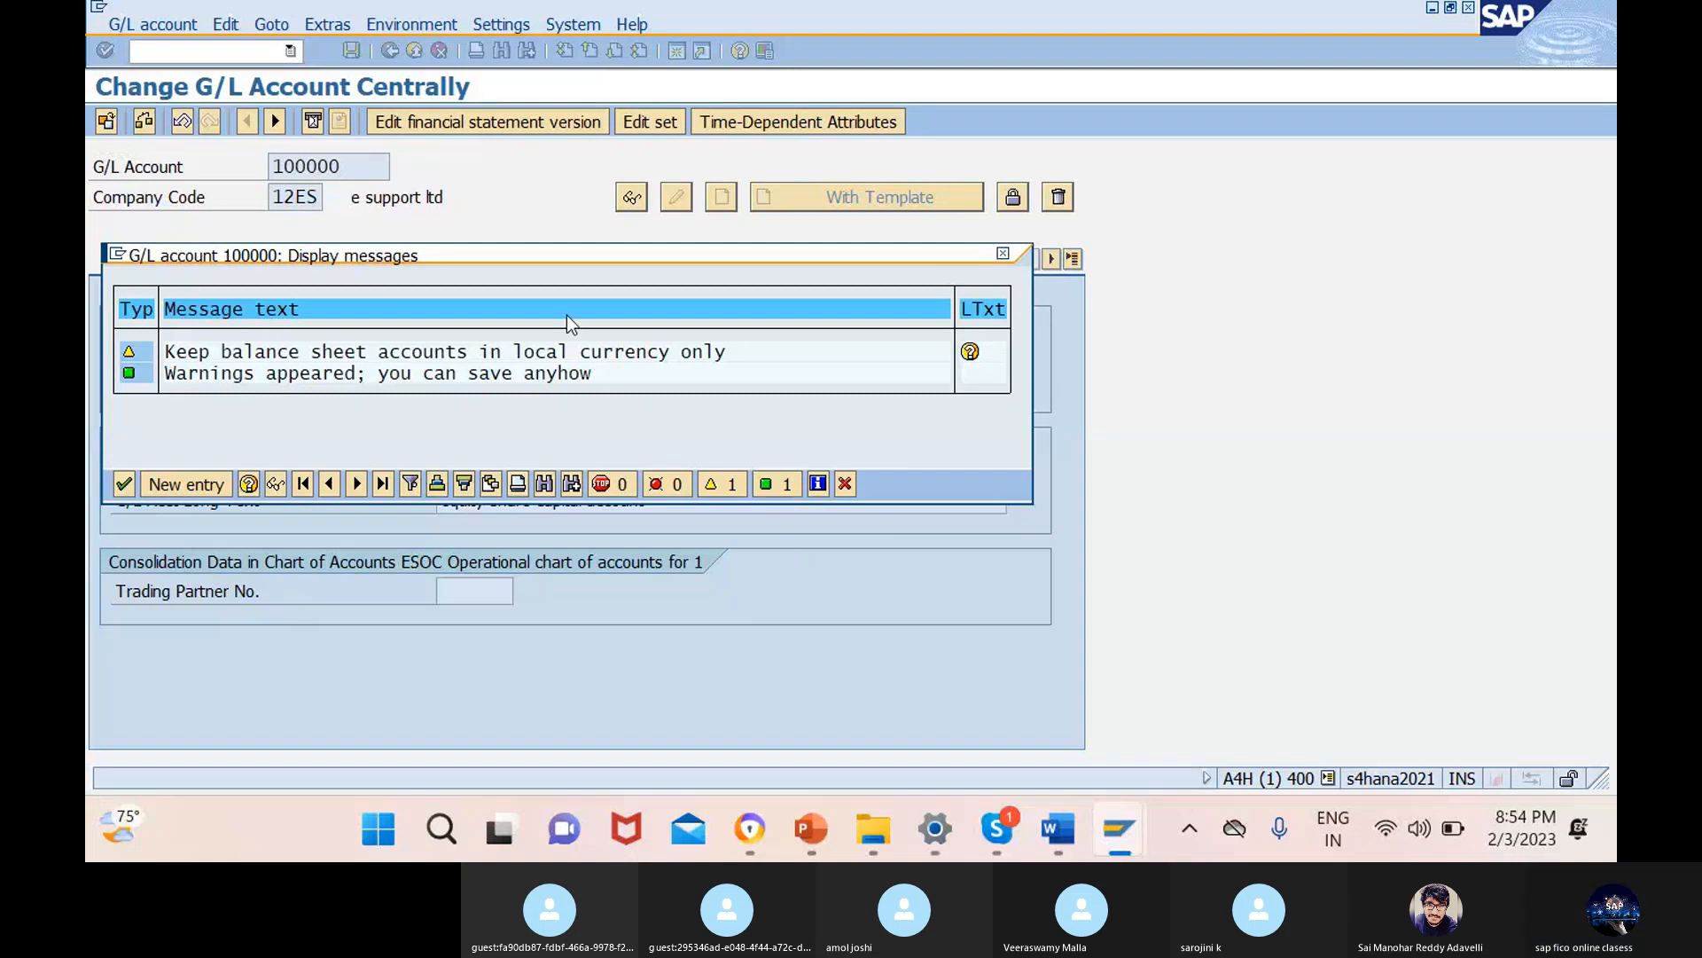
click(845, 483)
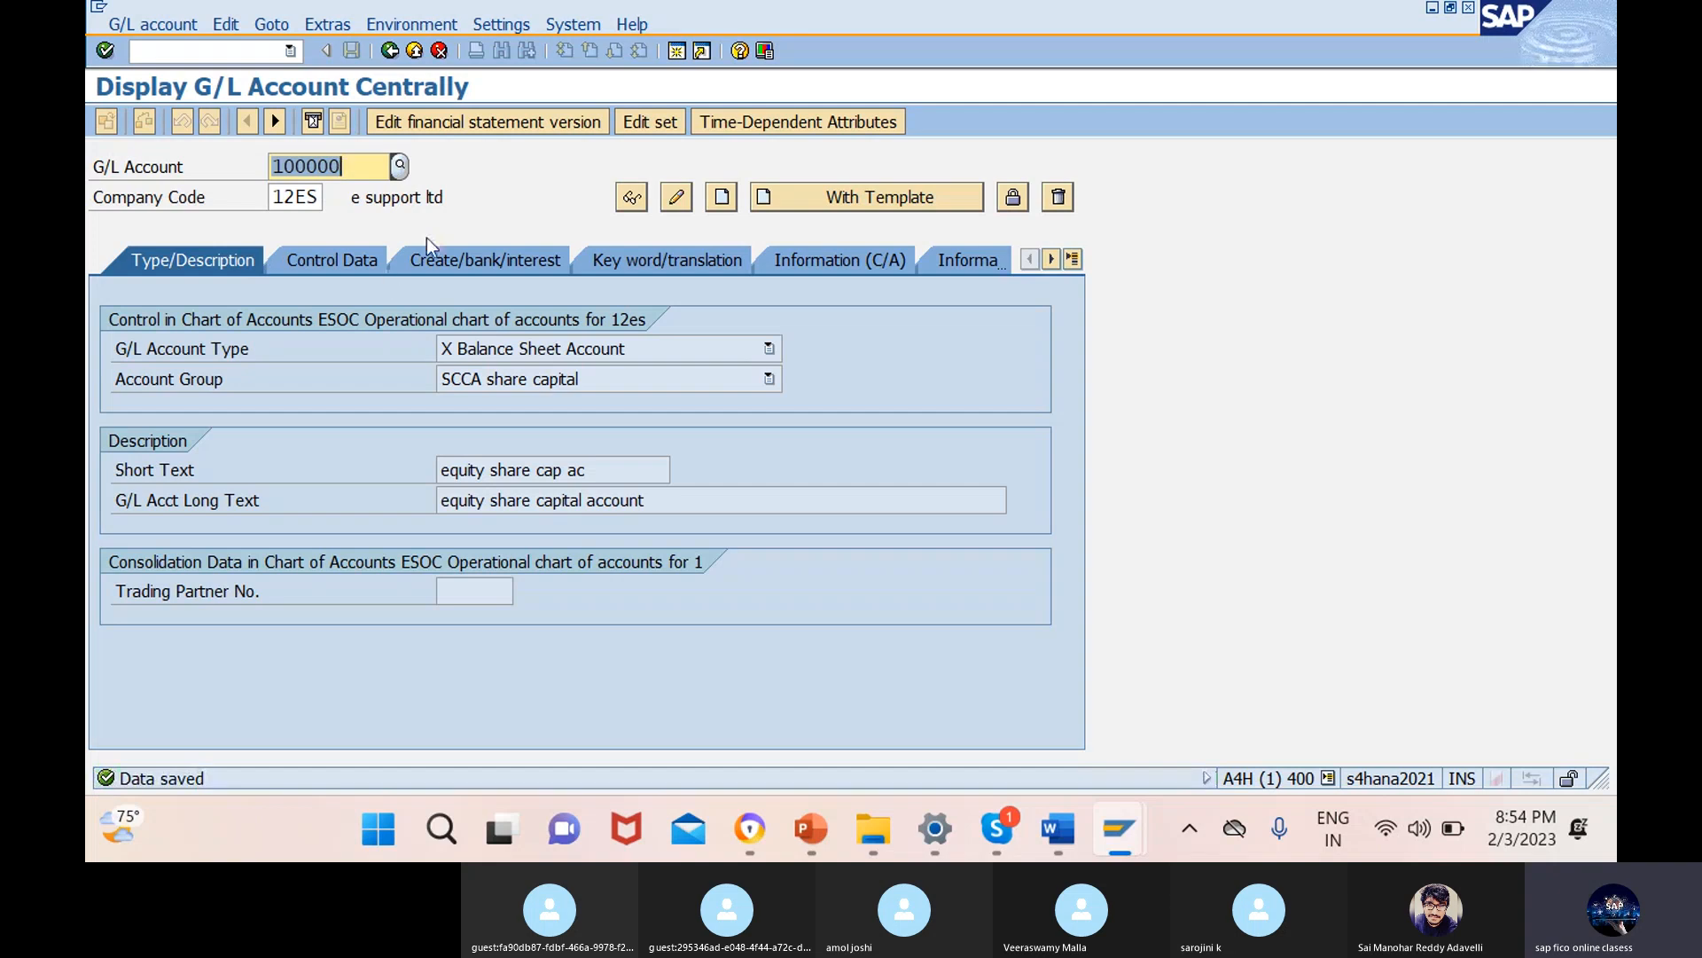
- Edit account 100000's control data to keep balances in local currency only and save the change
click(353, 257)
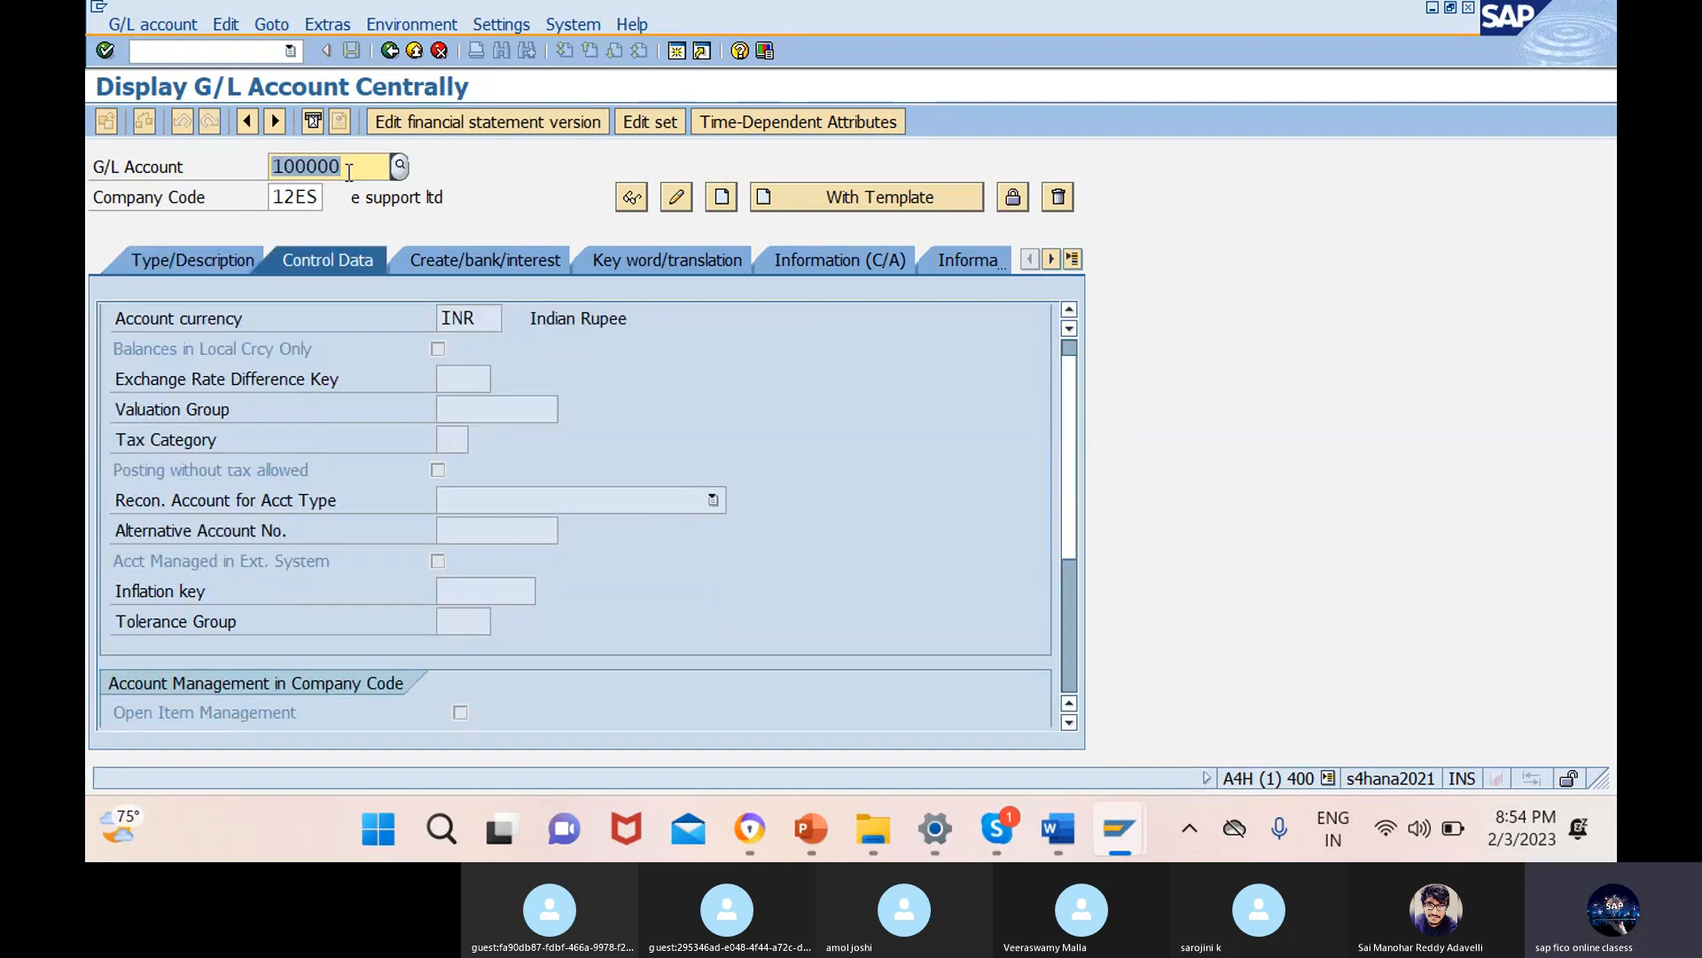
click(676, 196)
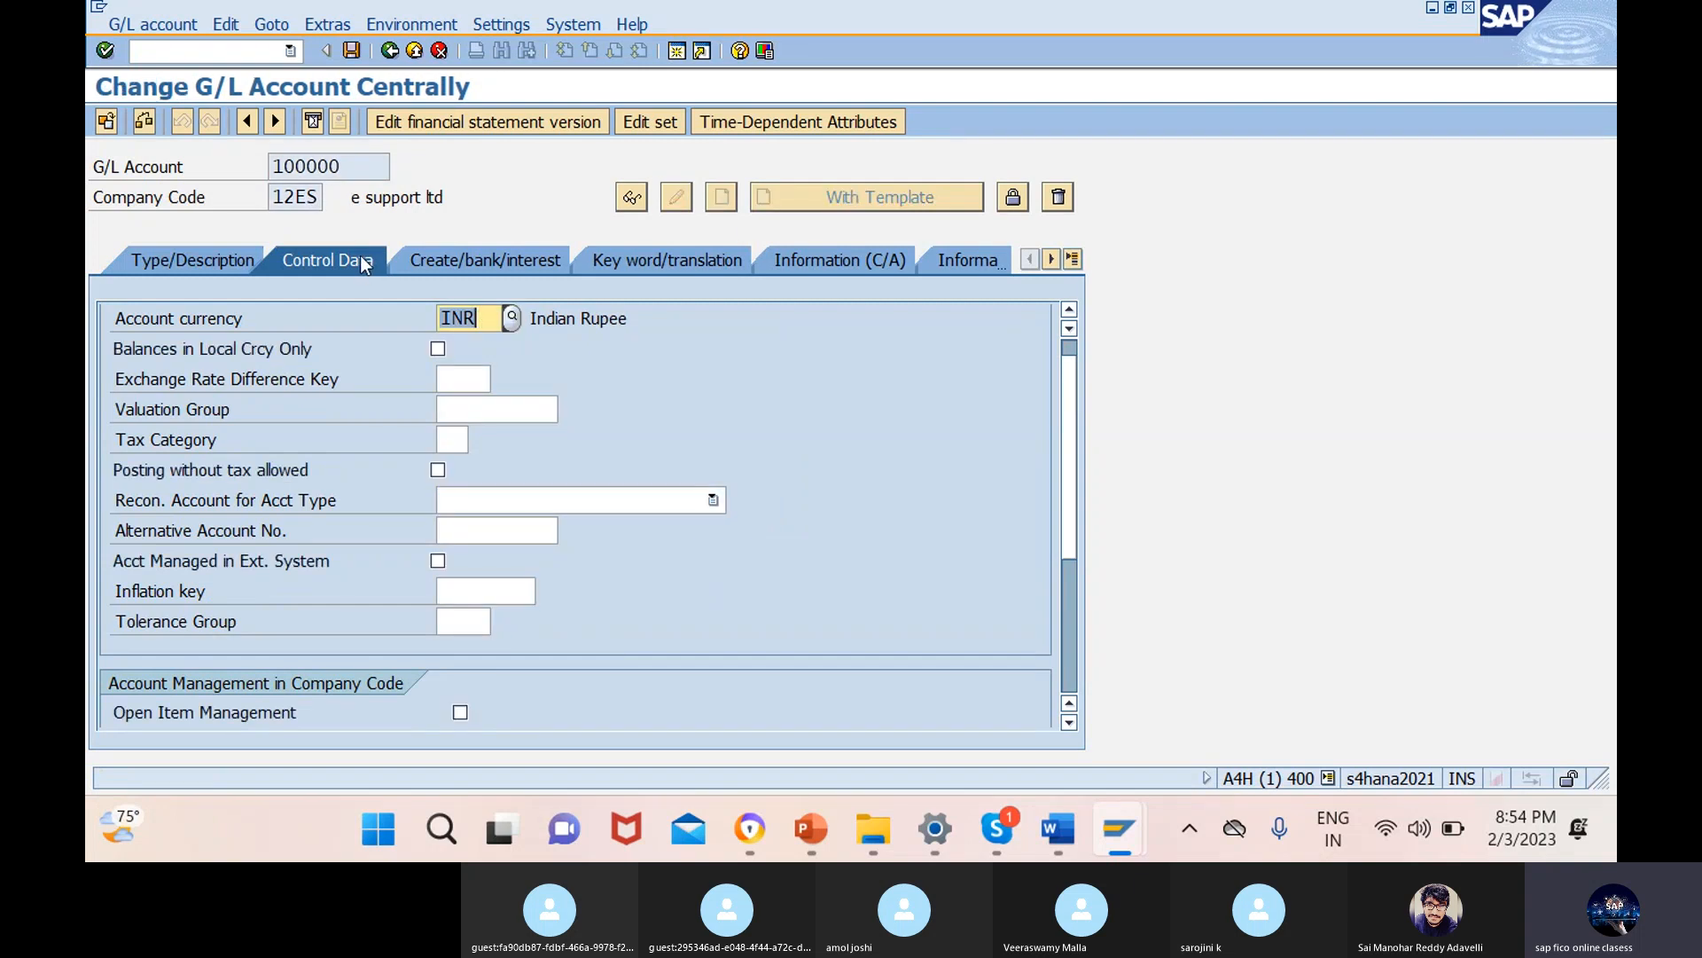
click(437, 349)
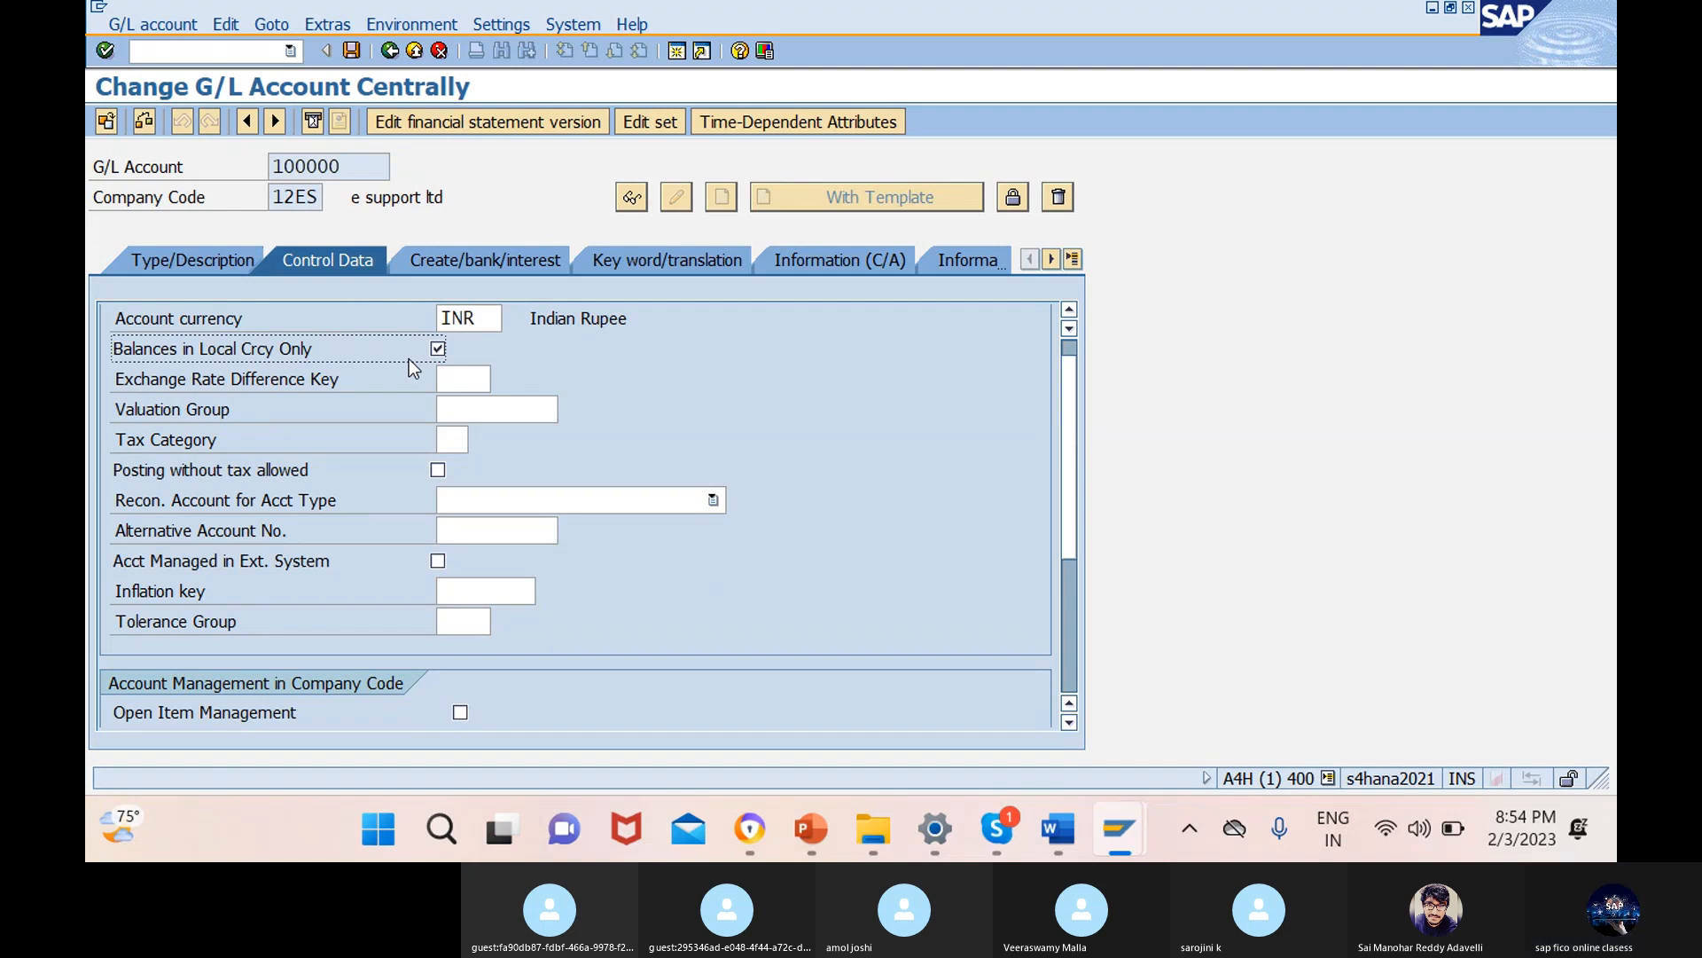
click(352, 50)
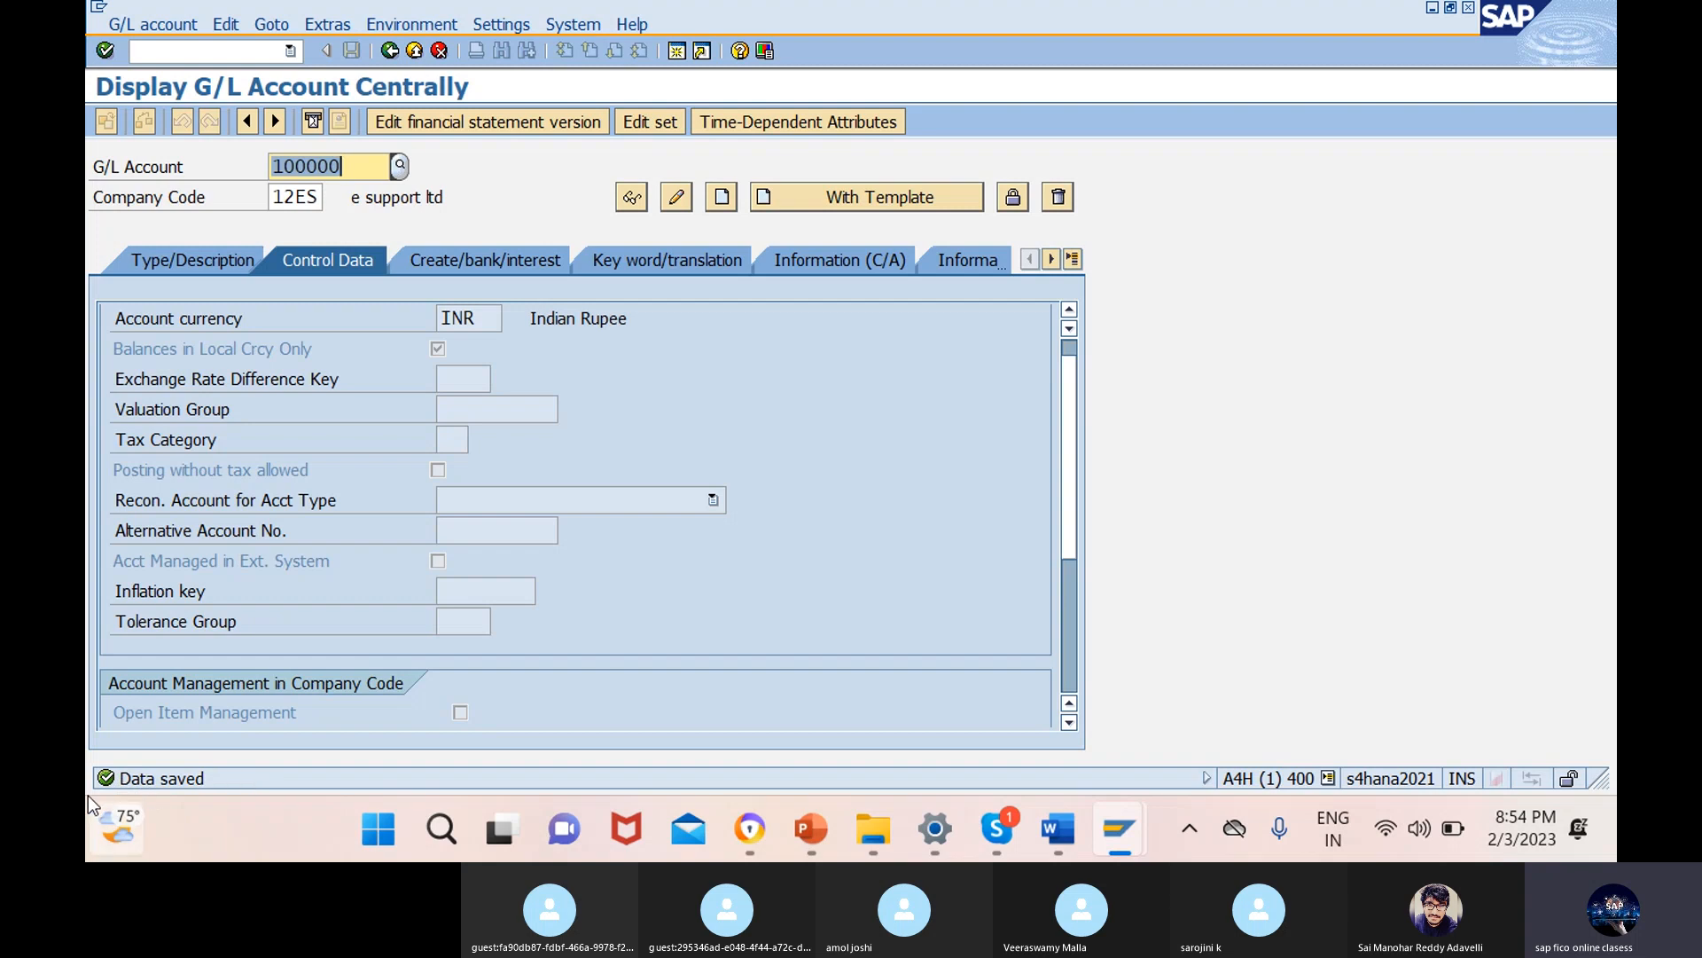
click(110, 779)
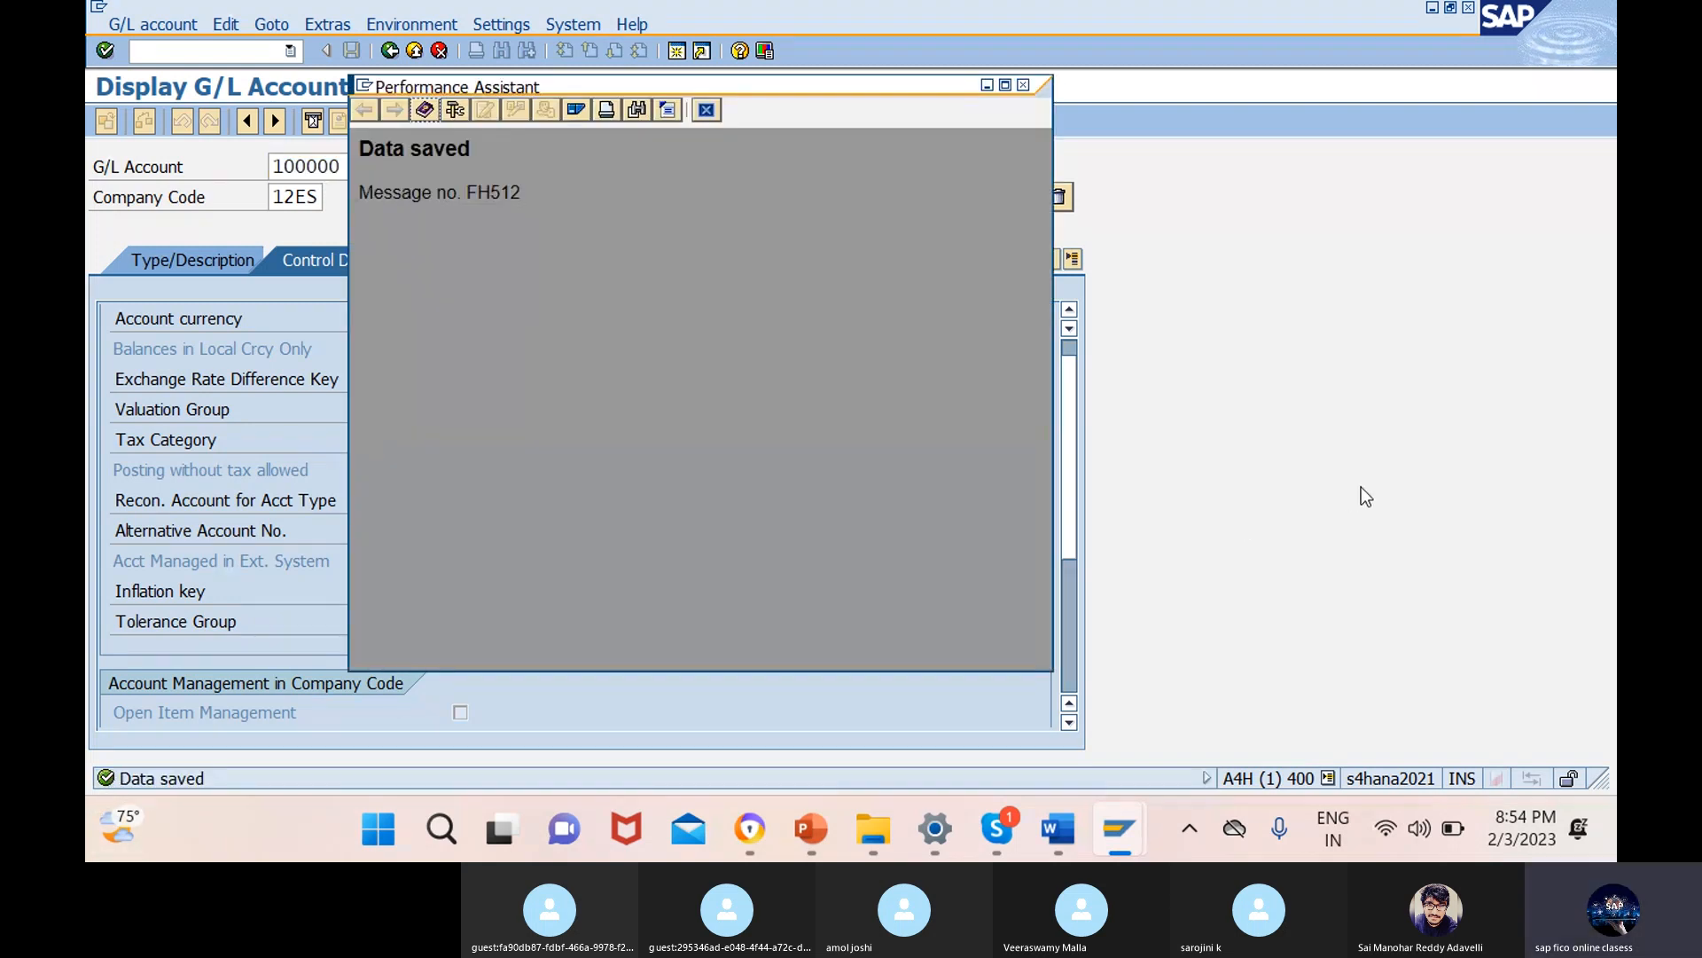
click(1360, 487)
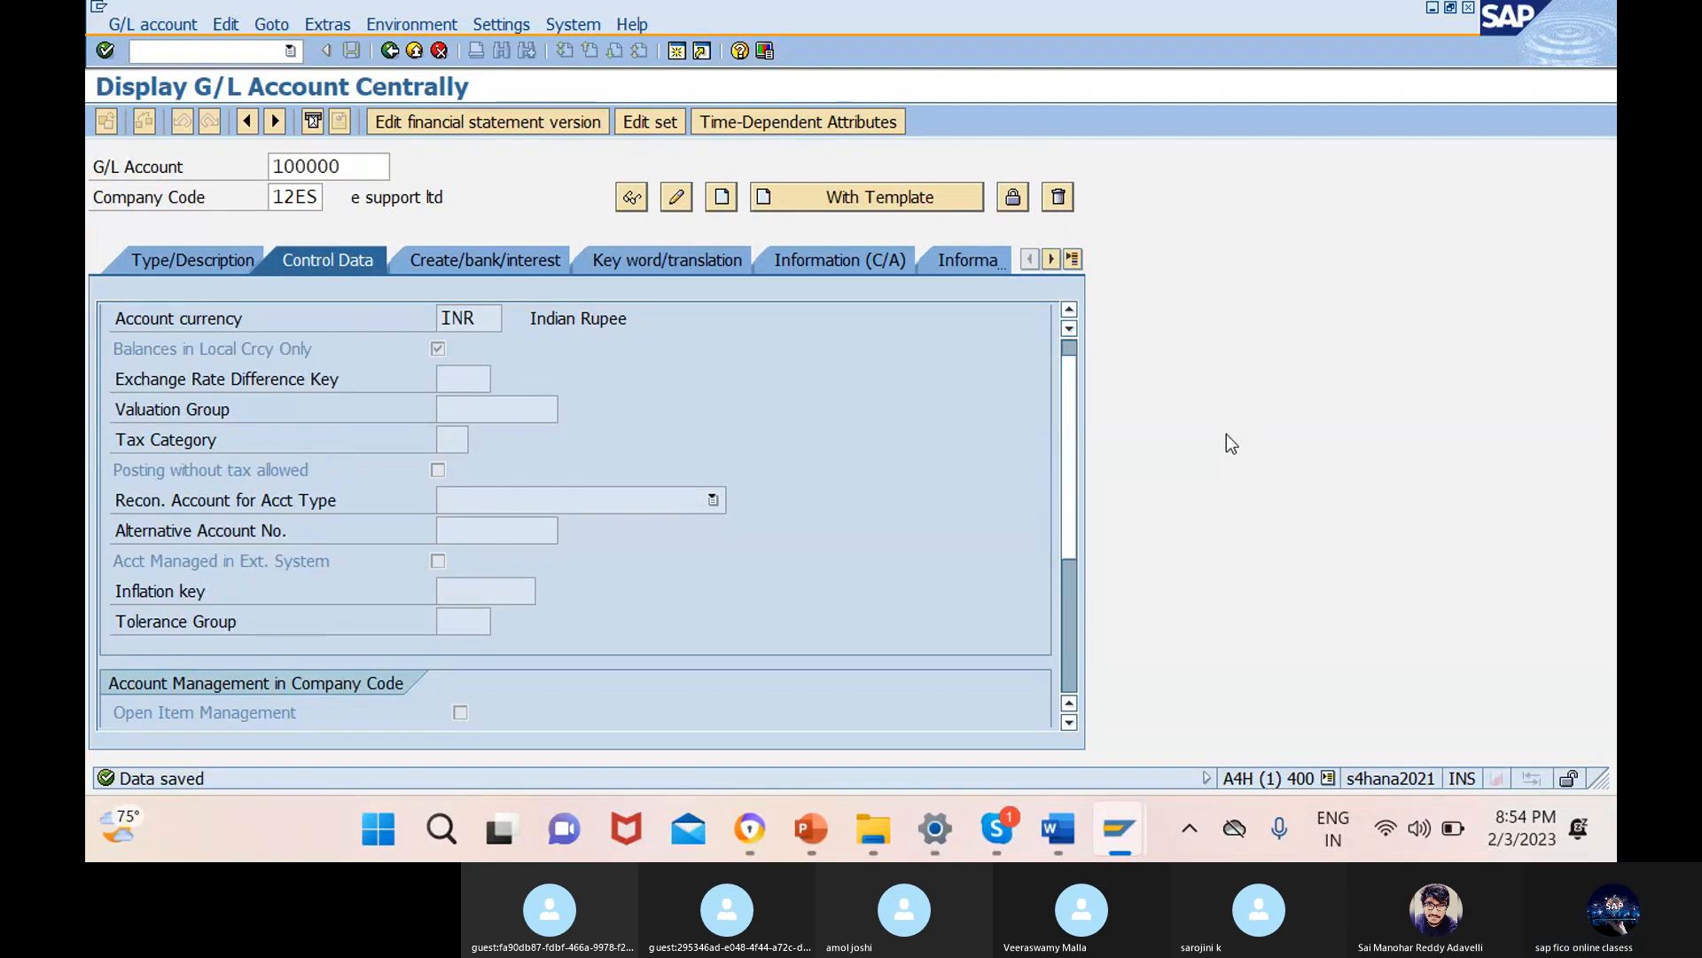
- Switch to the Skype call window
mouse_move(1002, 830)
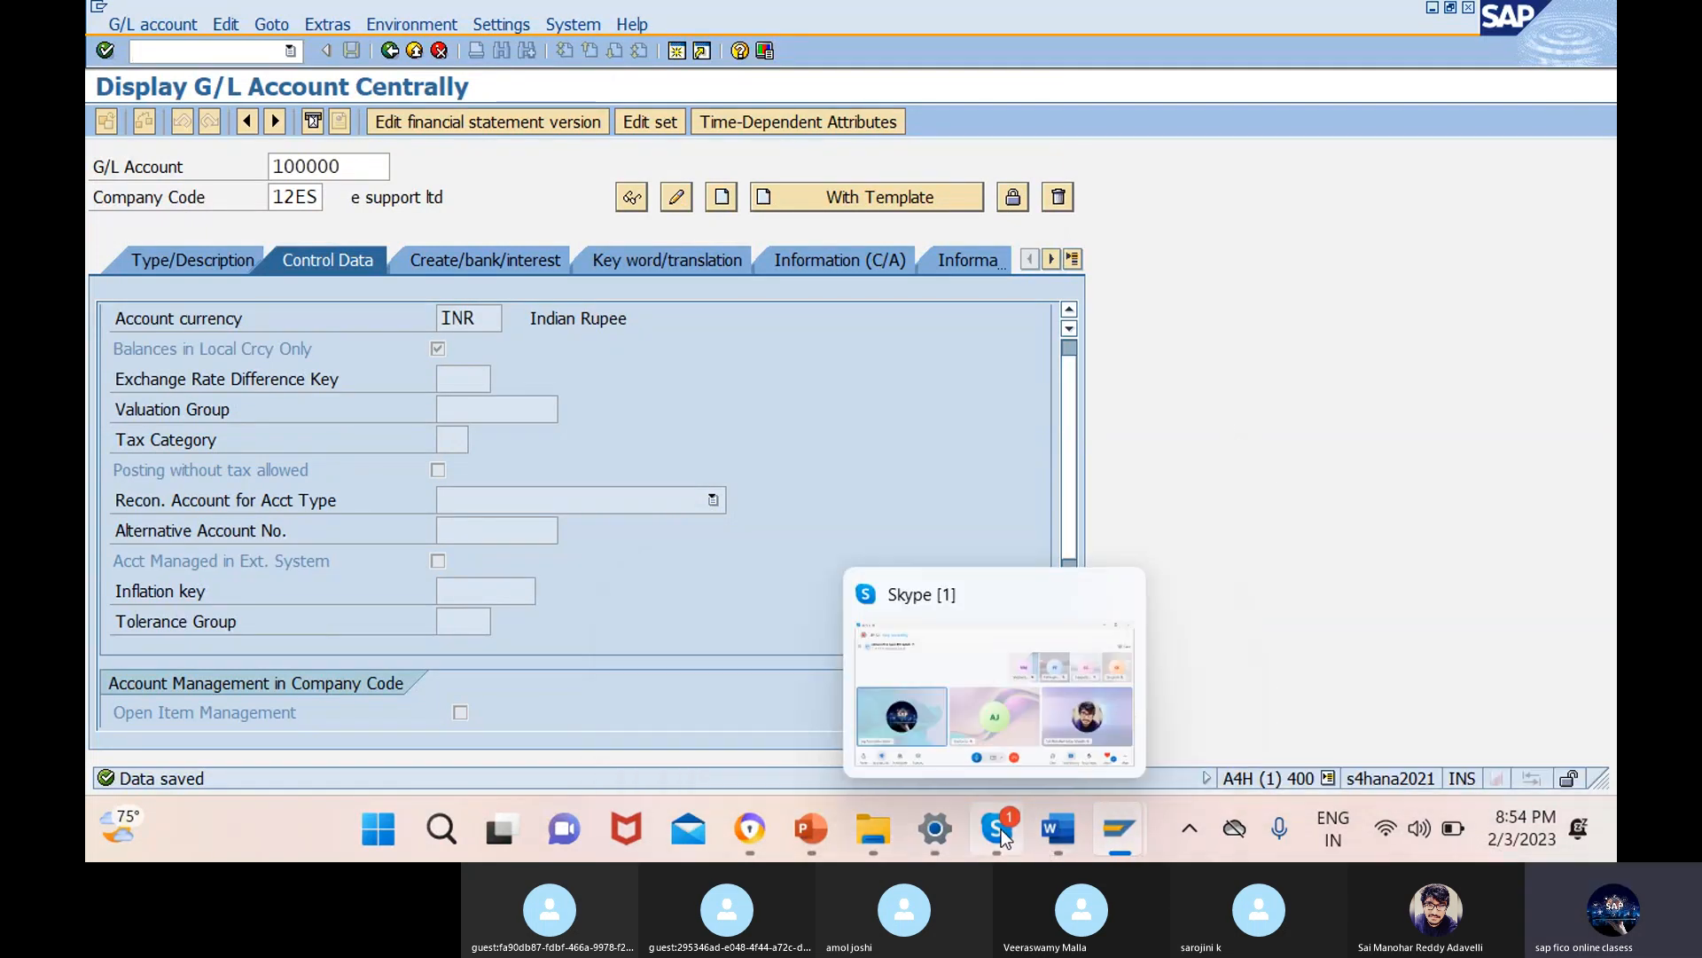
click(991, 649)
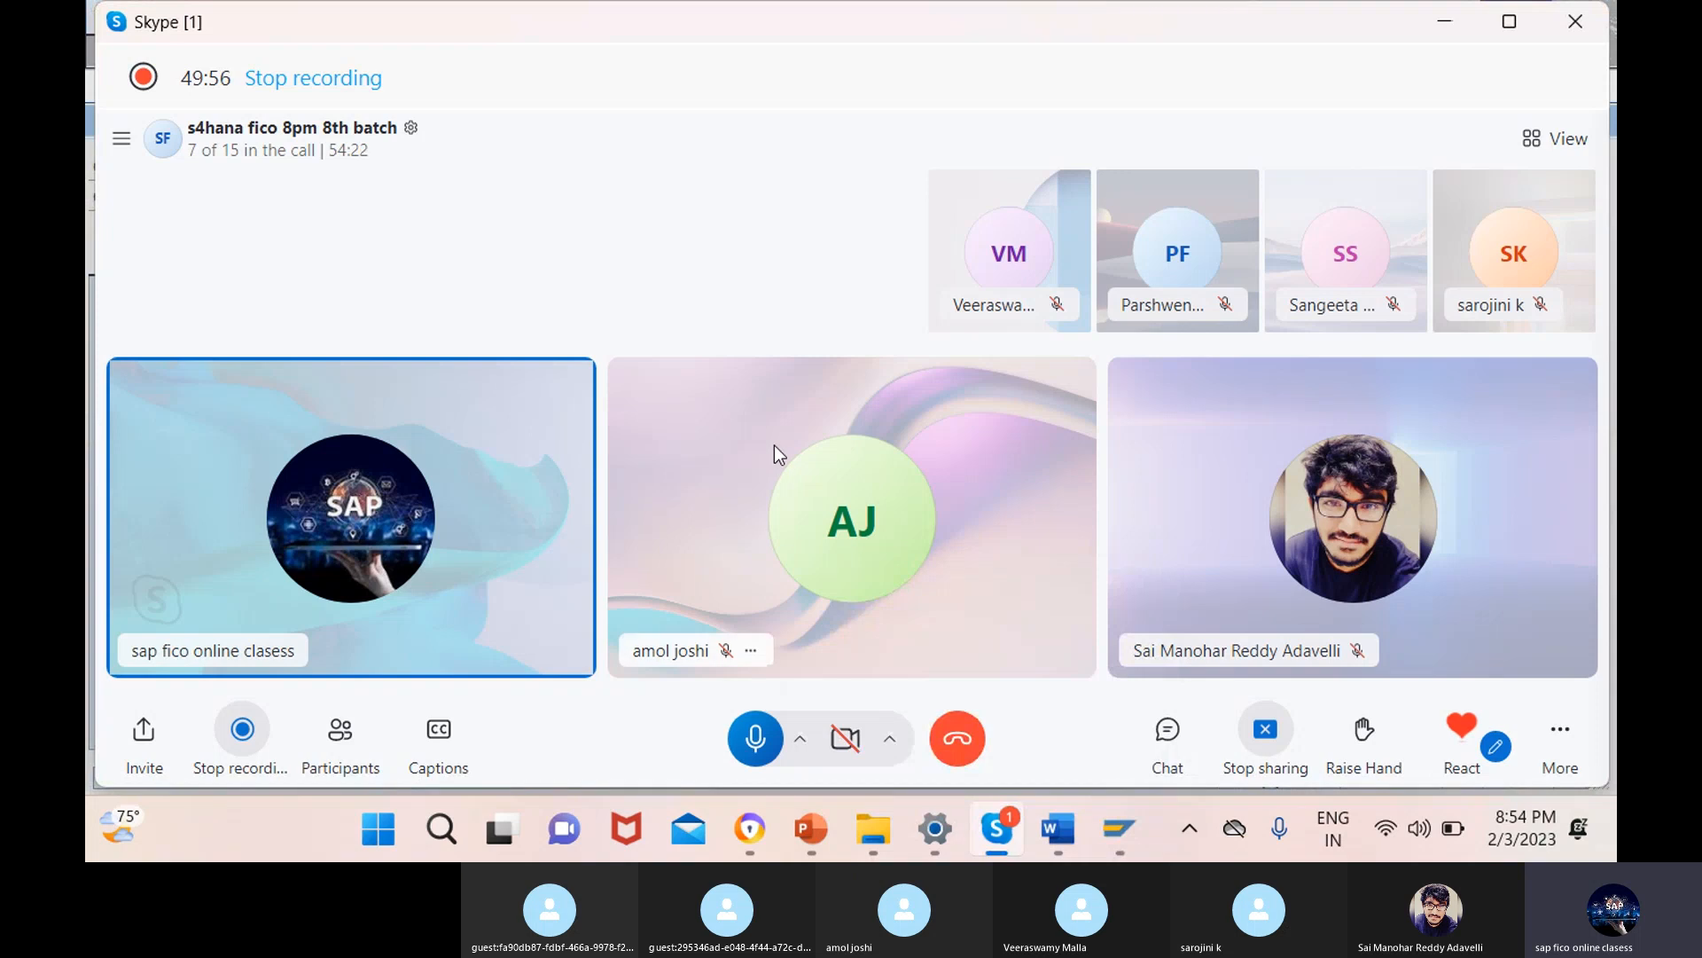